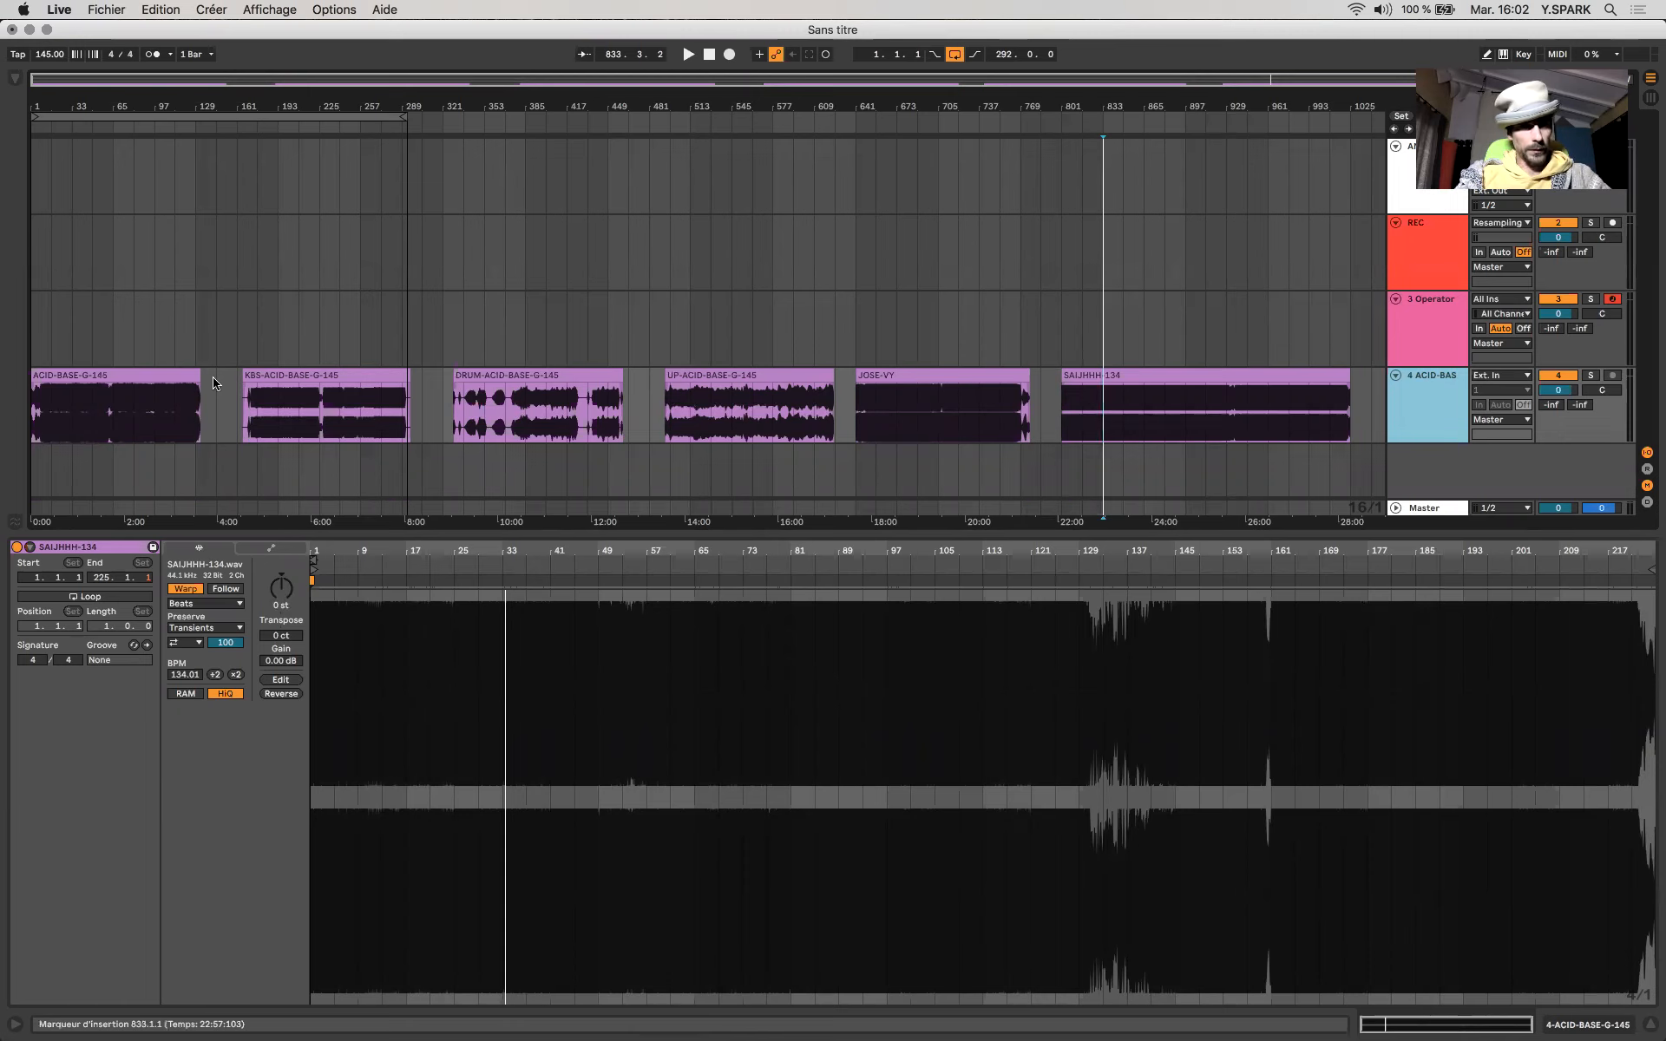
# Examine the Warp state and BPM of the six audio clips on track 4, individually and as a group.
pyautogui.moveTo(1372, 391); pyautogui.dragTo(5, 433)
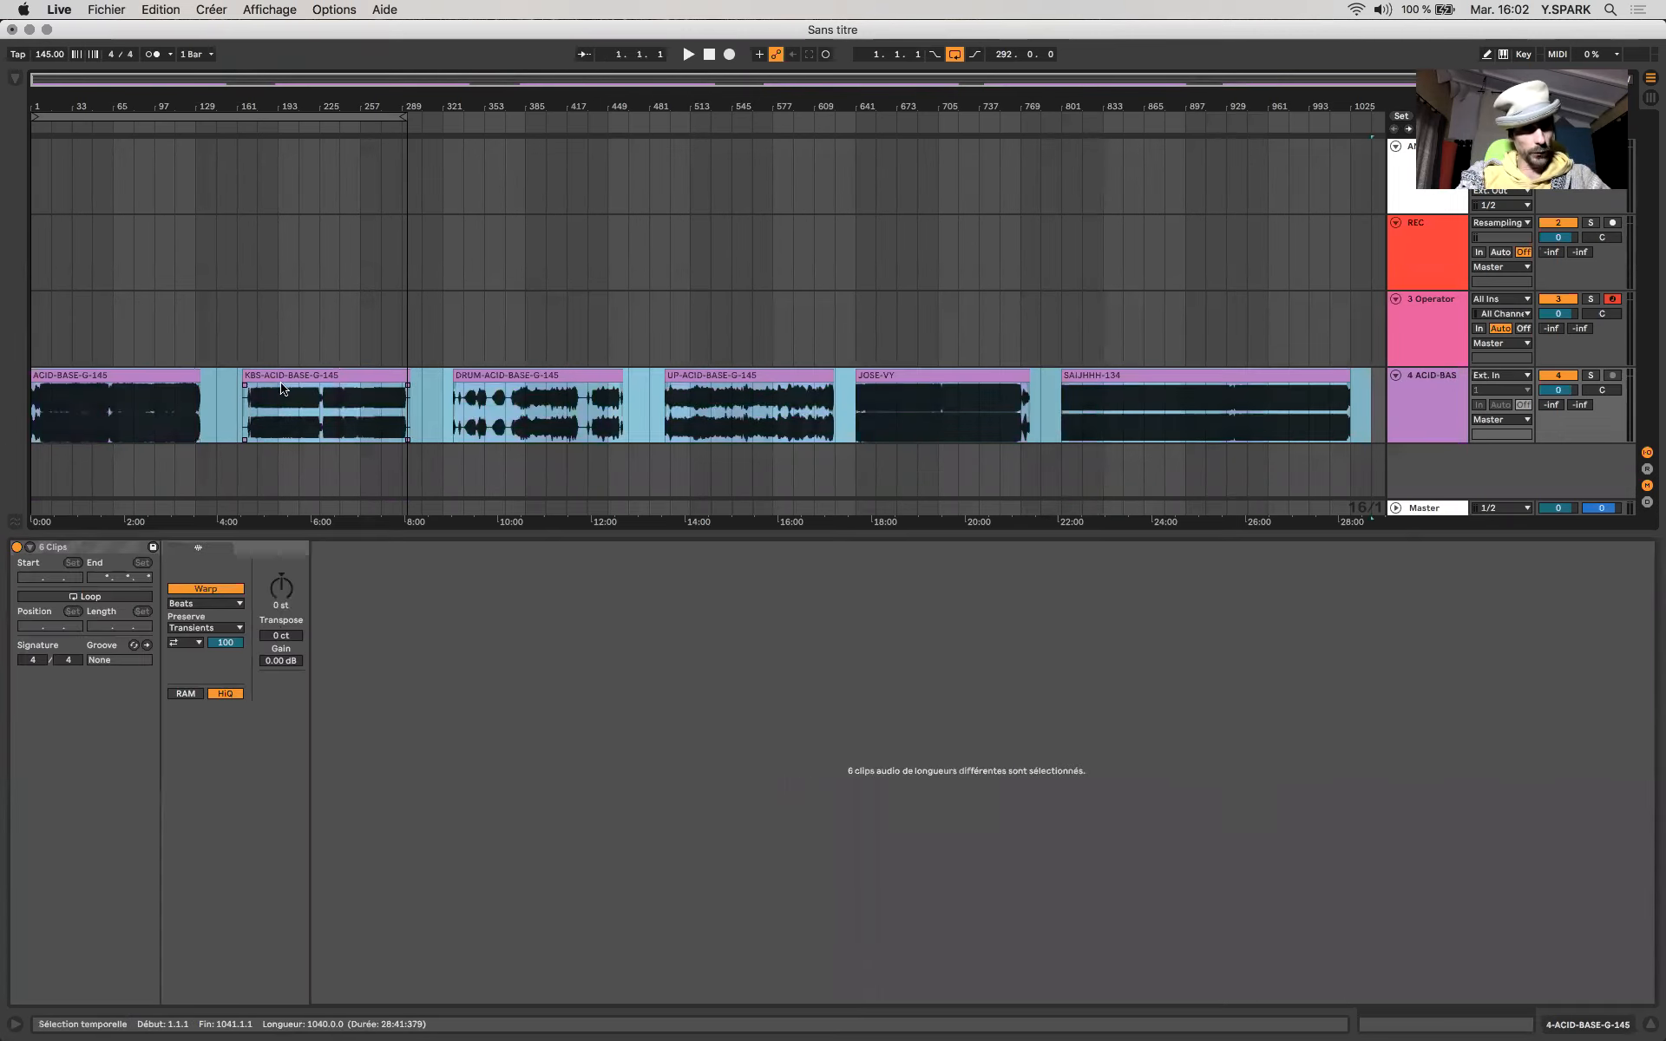
pyautogui.click(157, 374)
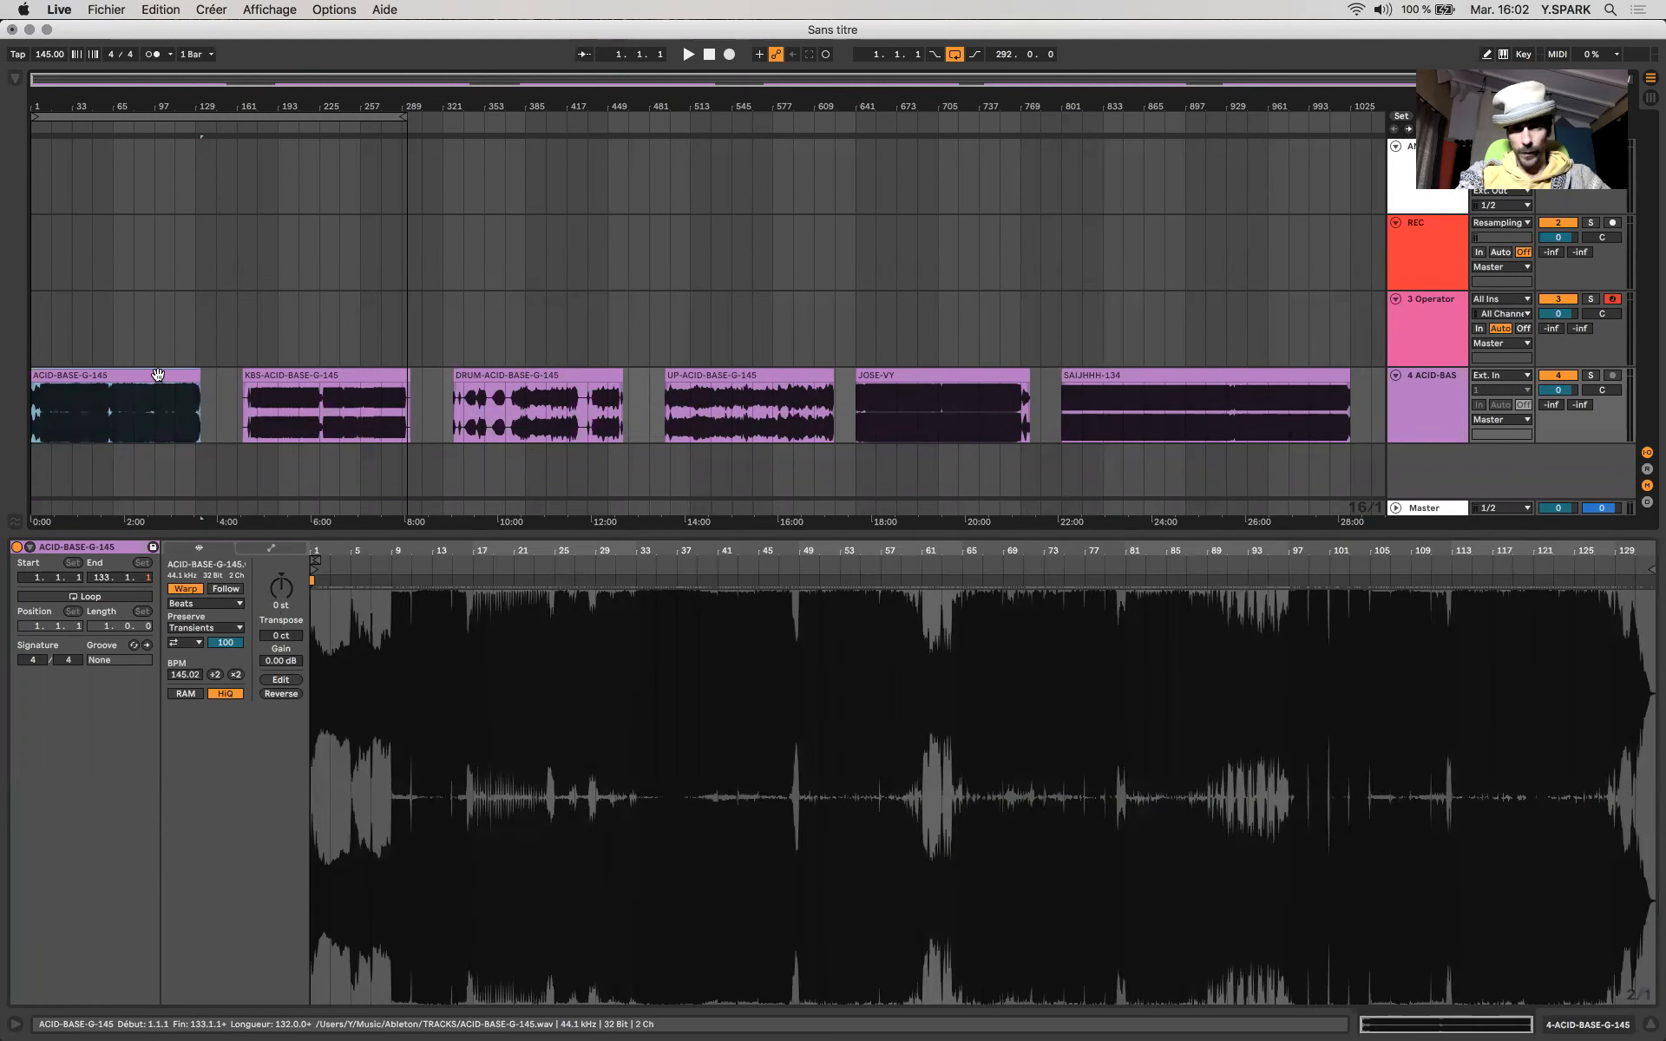
pyautogui.moveTo(233, 387); pyautogui.dragTo(845, 383)
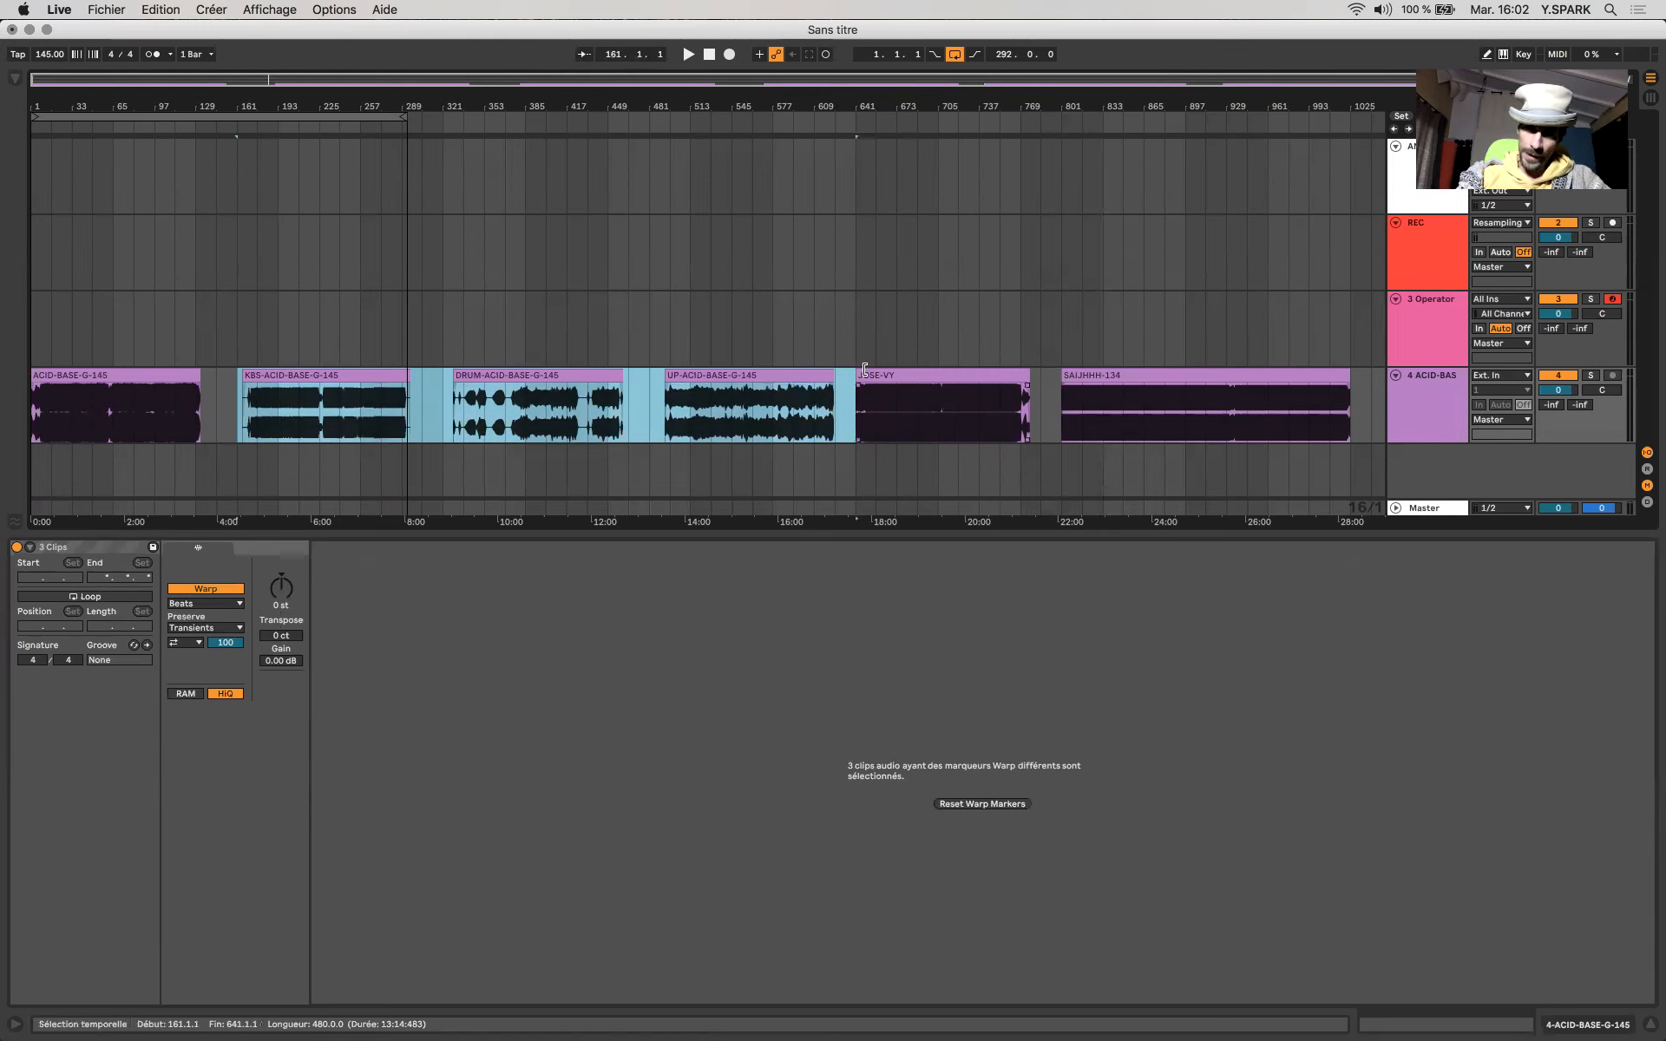
pyautogui.click(908, 377)
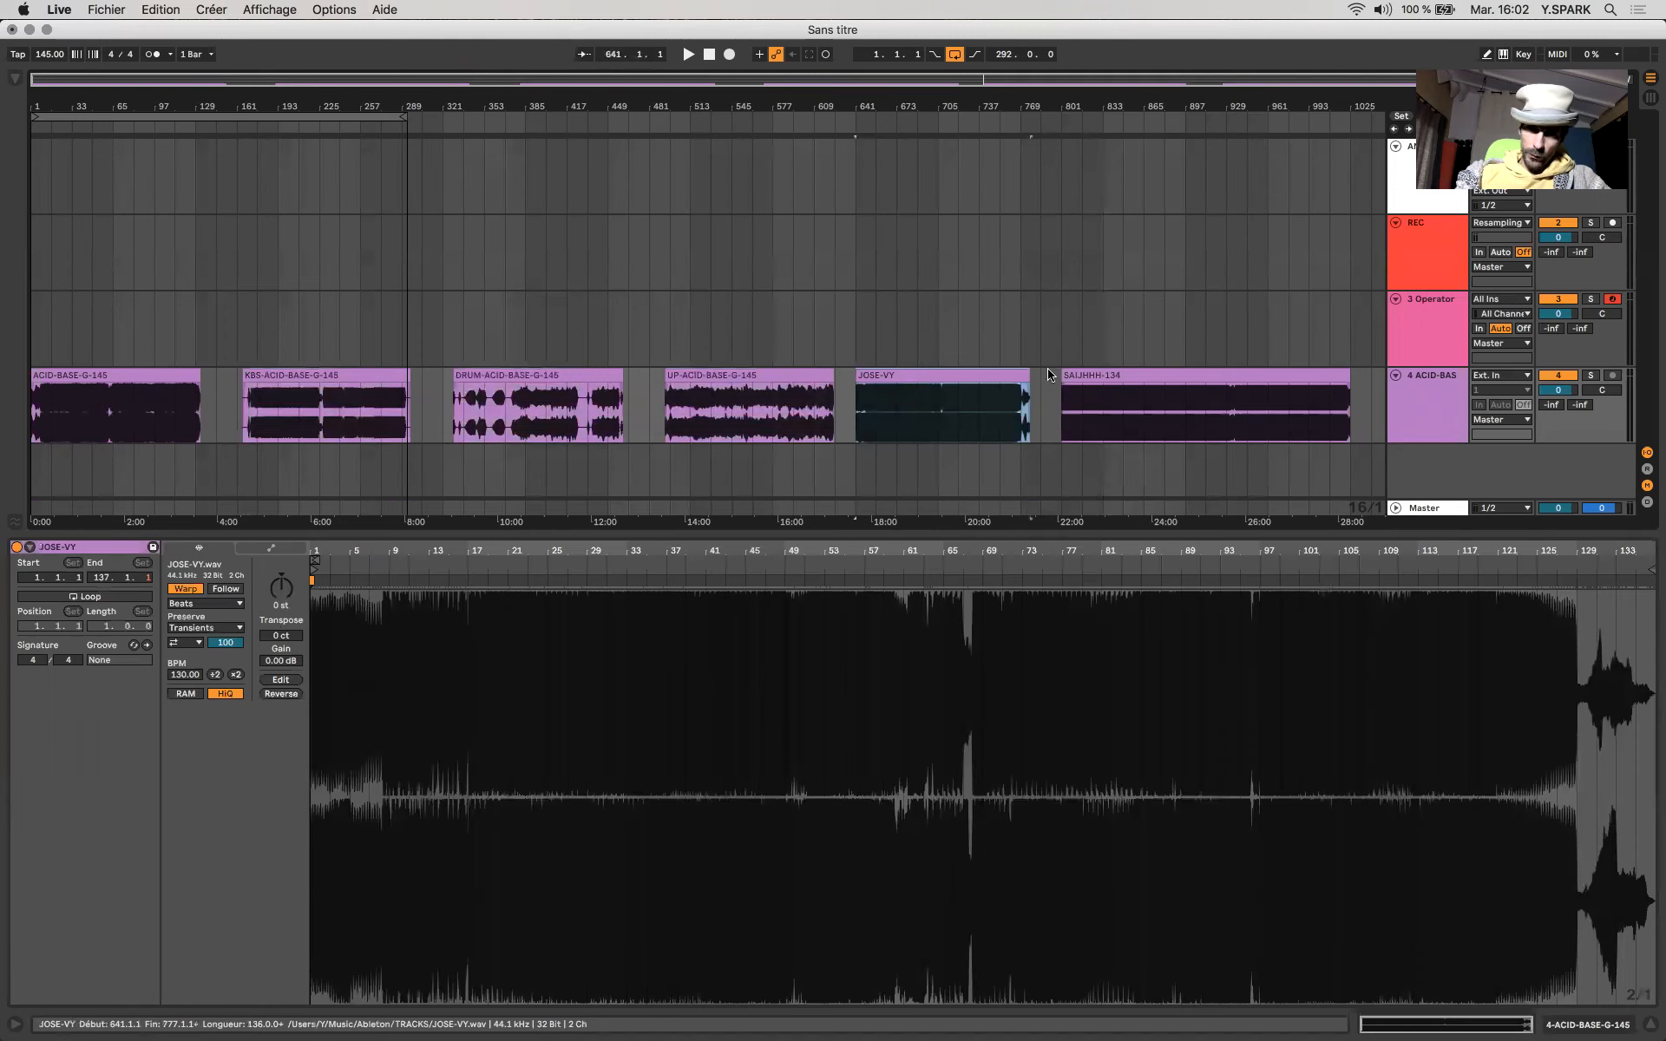
pyautogui.click(1119, 373)
pyautogui.click(961, 375)
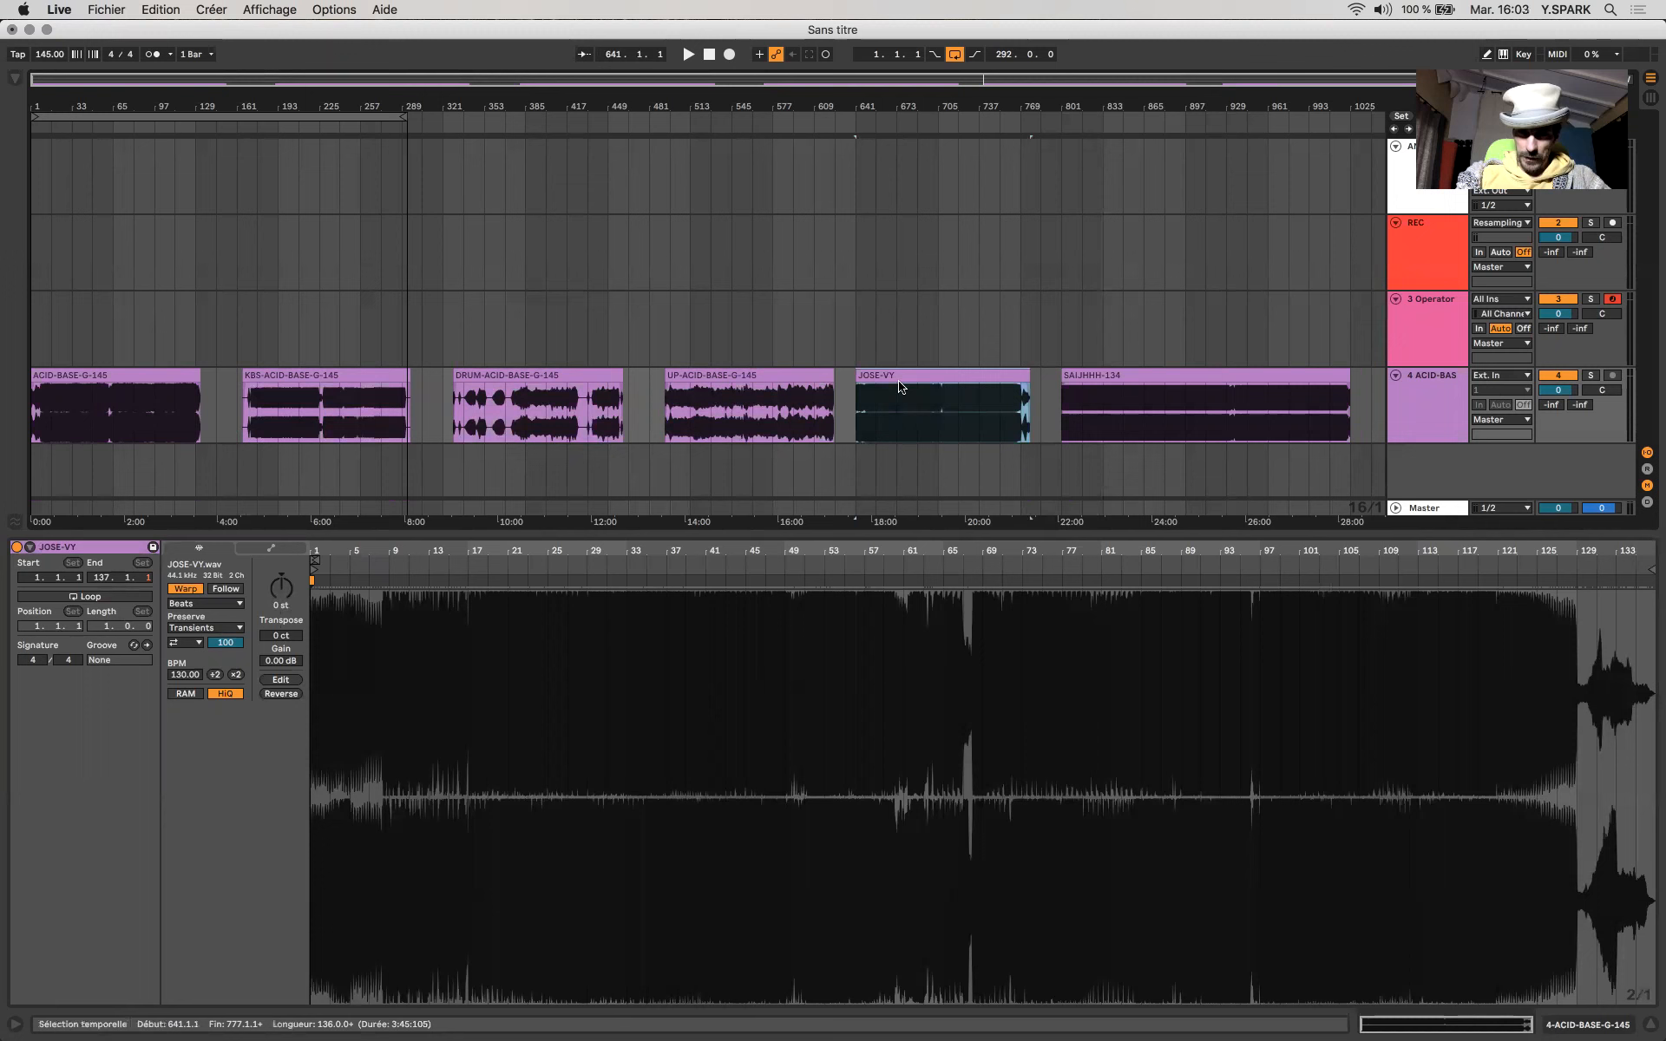
pyautogui.click(1116, 373)
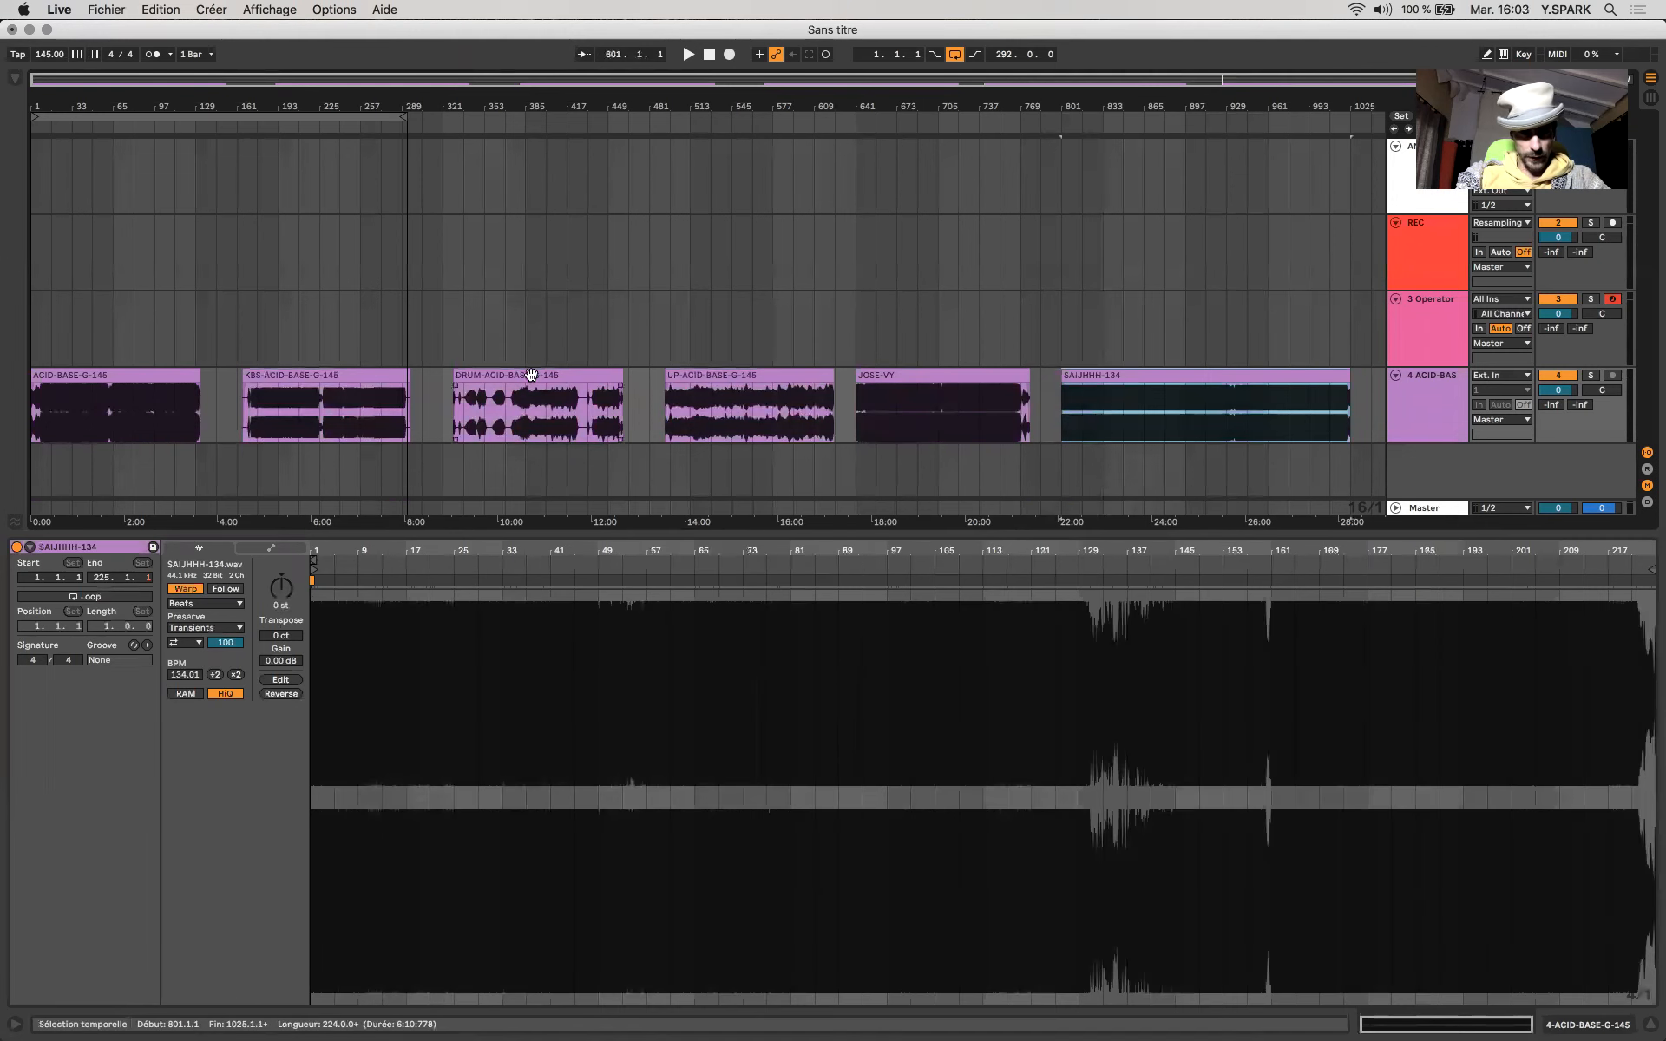
pyautogui.click(531, 371)
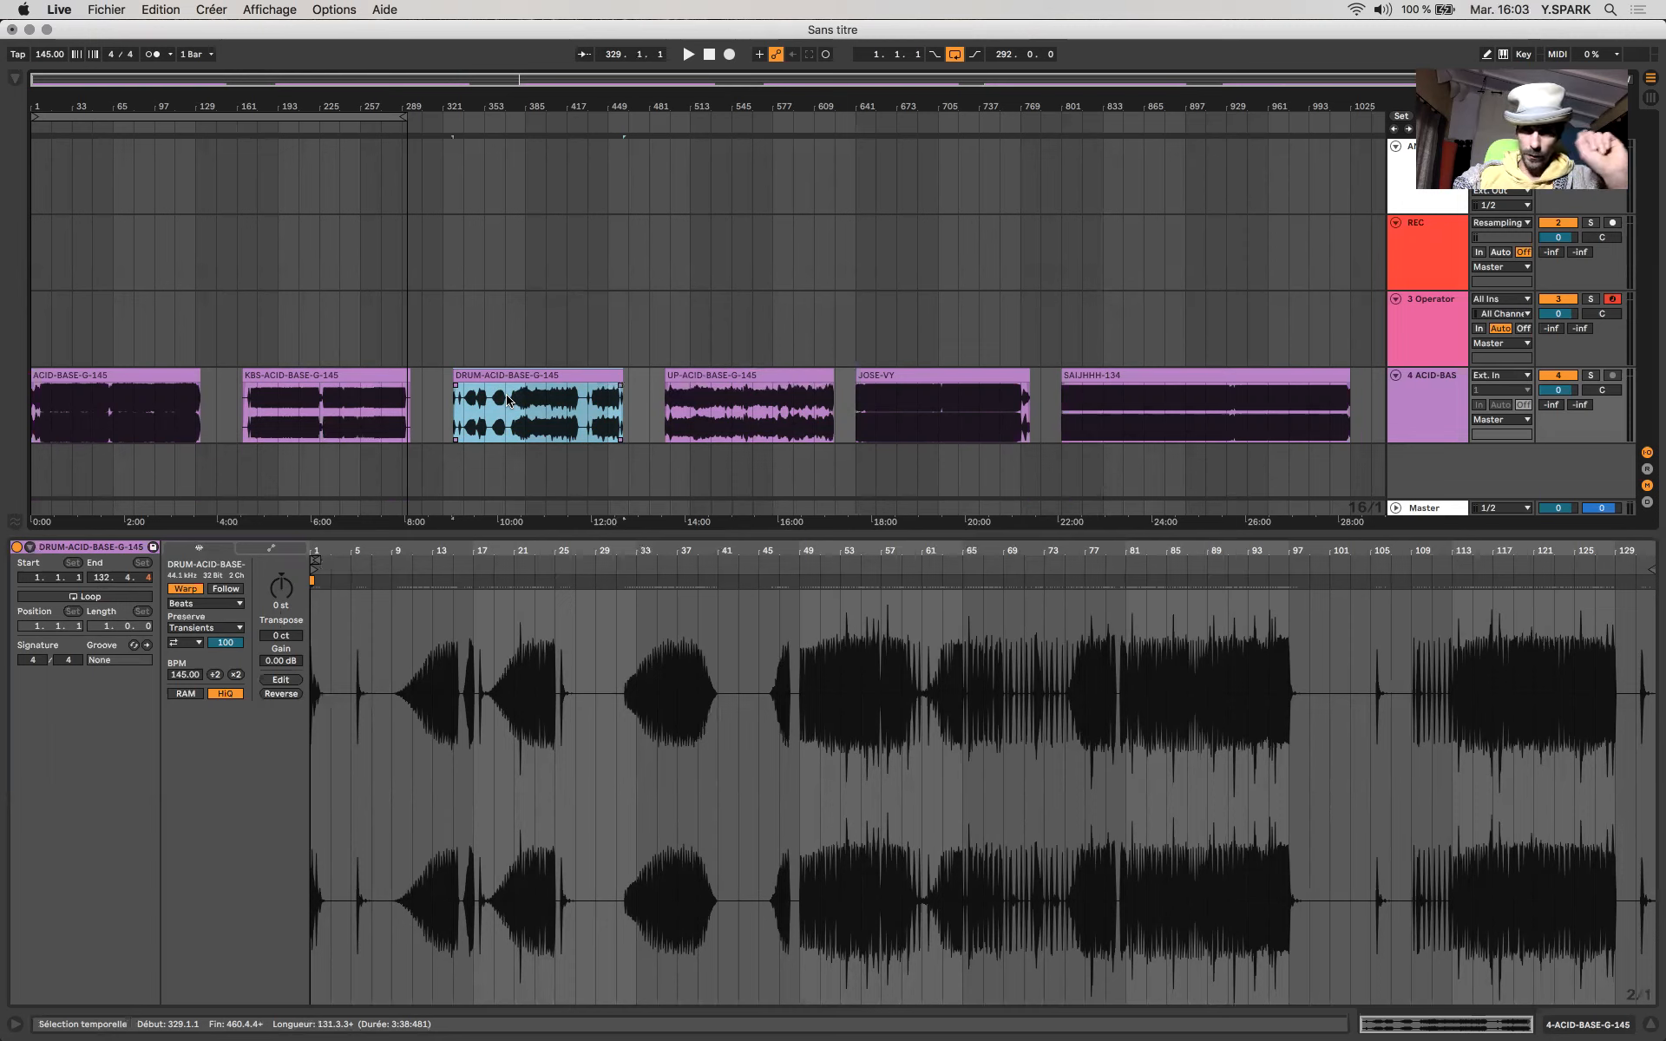
pyautogui.click(126, 379)
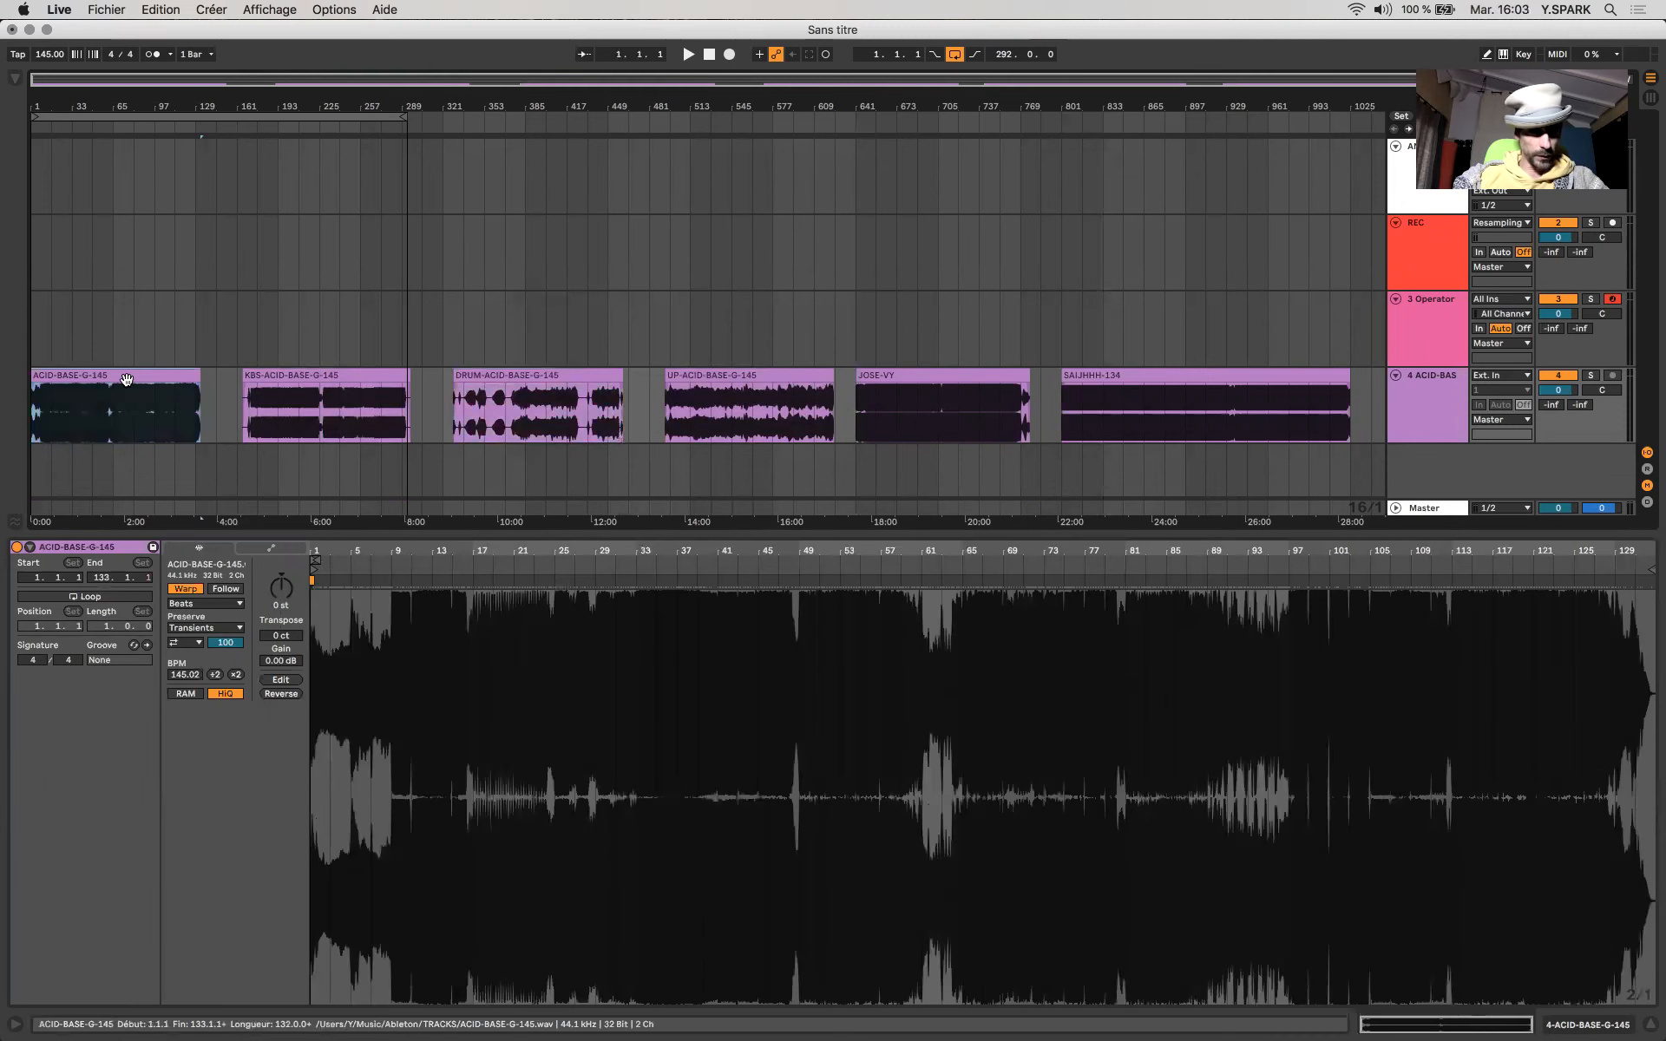
pyautogui.moveTo(127, 402); pyautogui.dragTo(1119, 404)
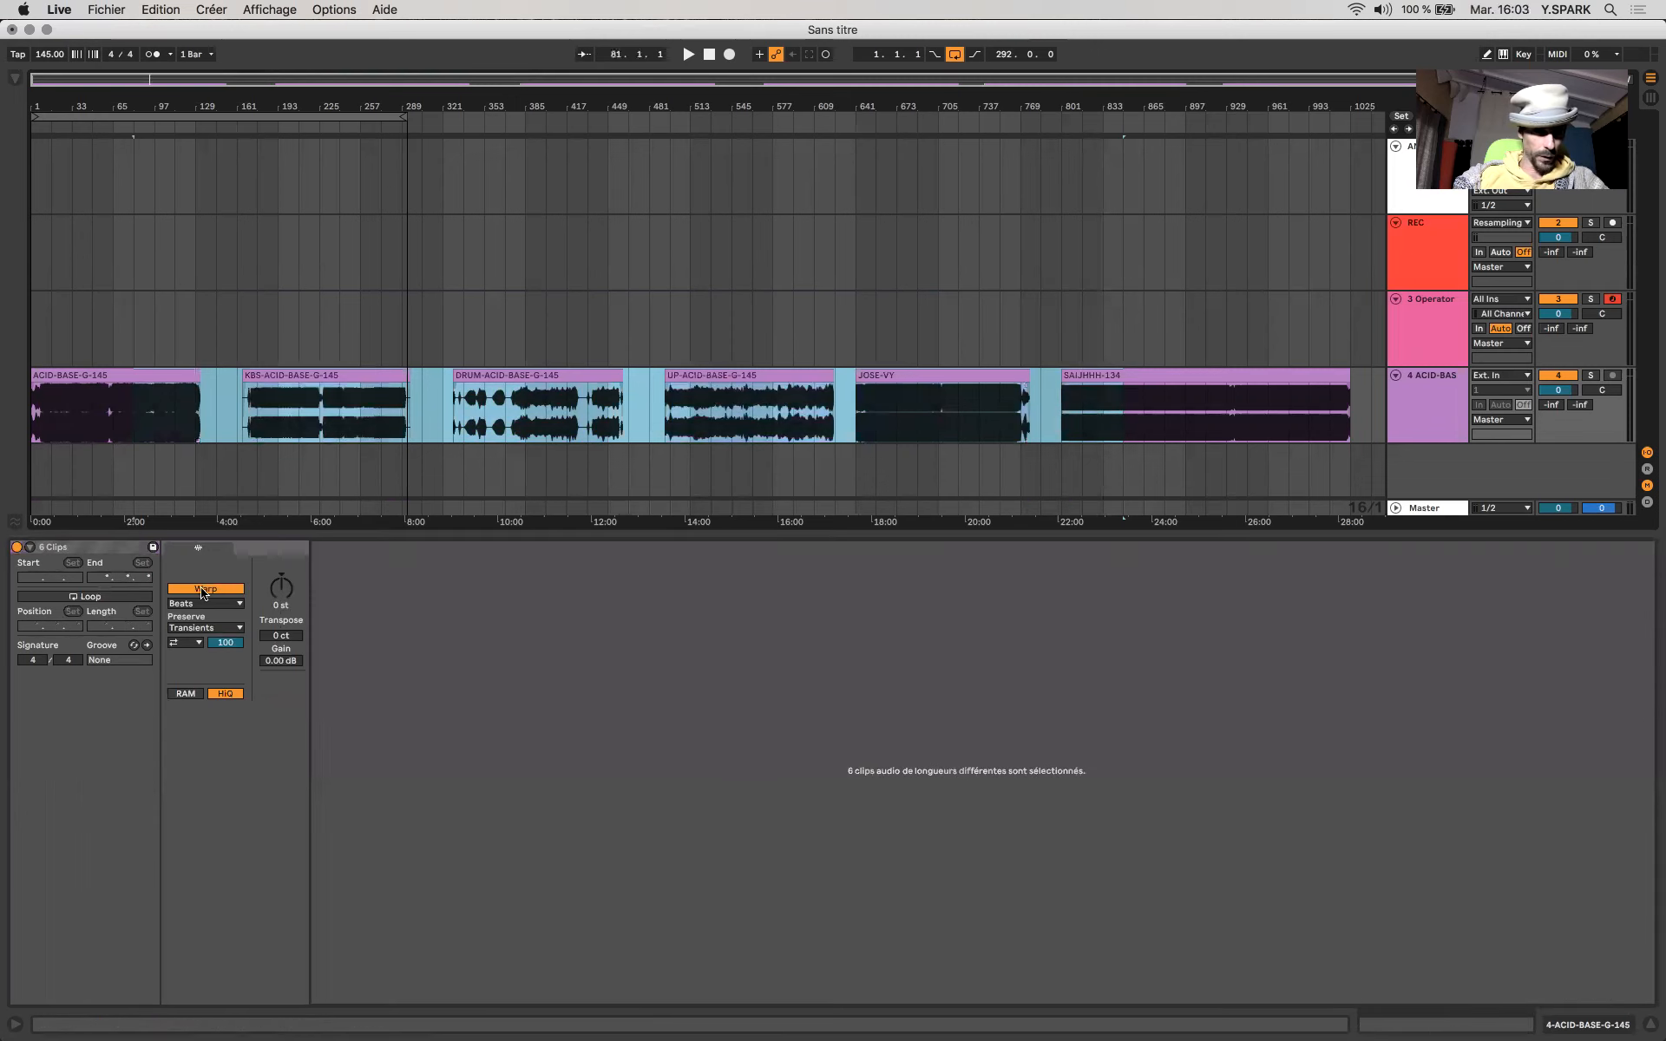
pyautogui.click(177, 375)
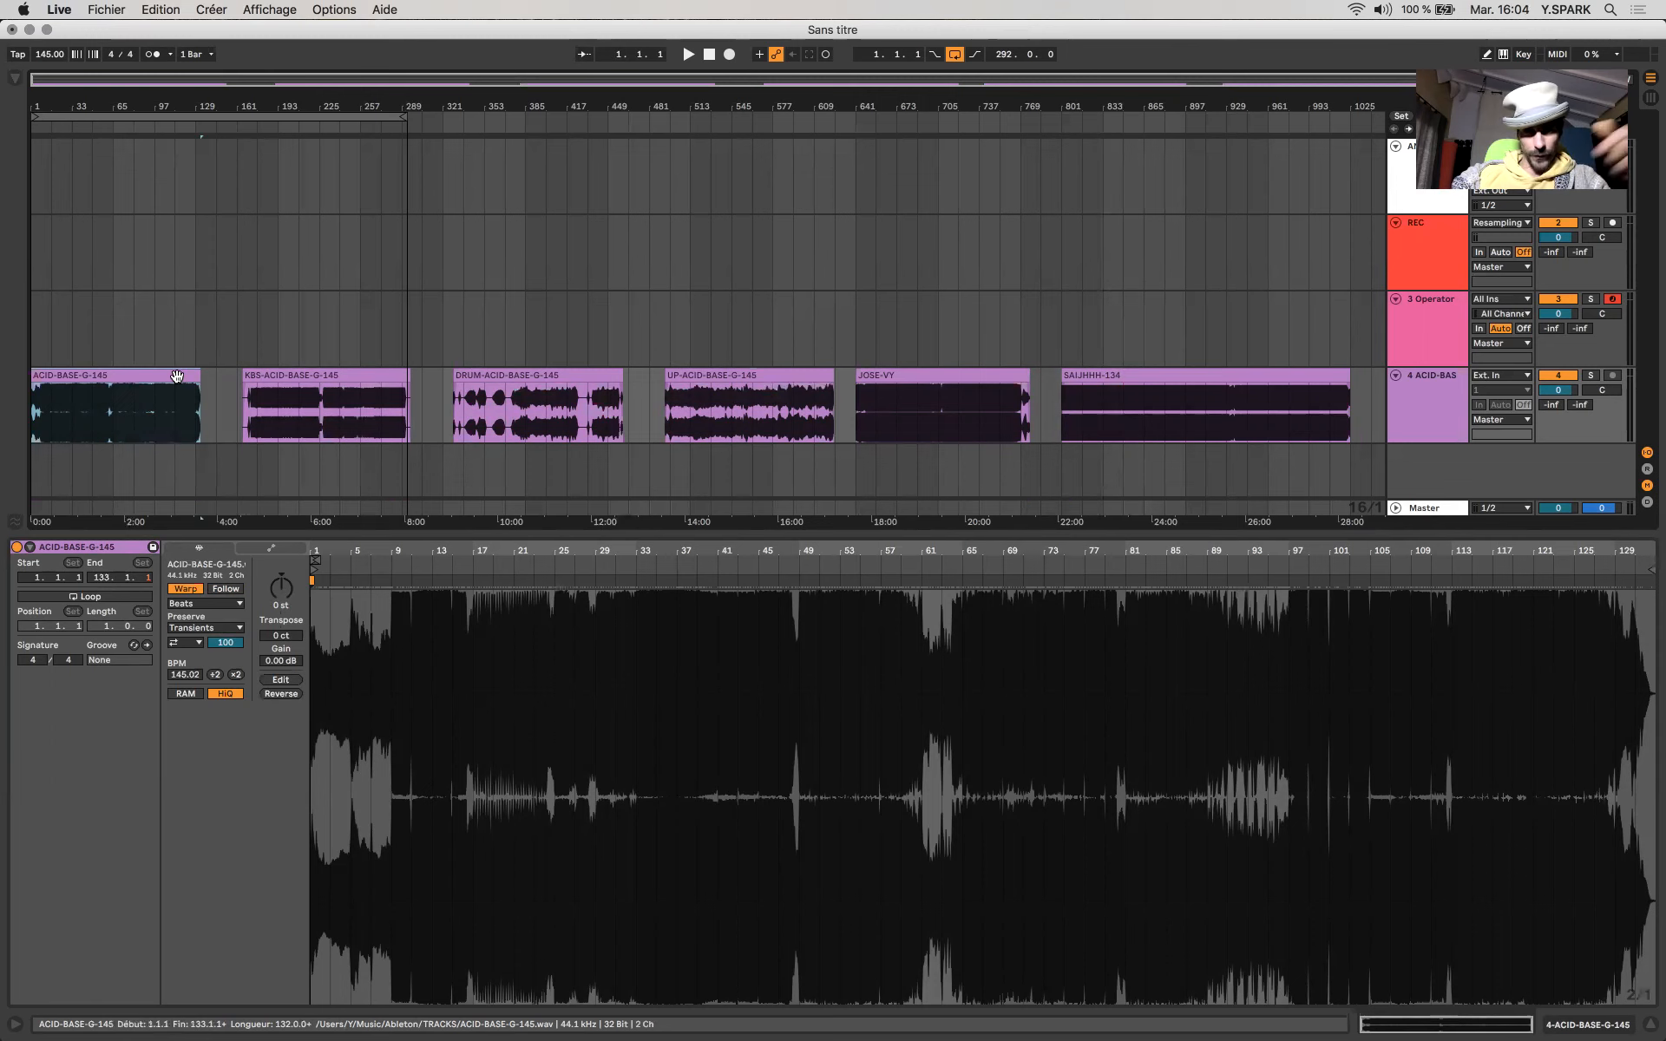
# Look at the Operator track's clip slots in the Session view and return to the Arrangement.
pyautogui.press('Tab')
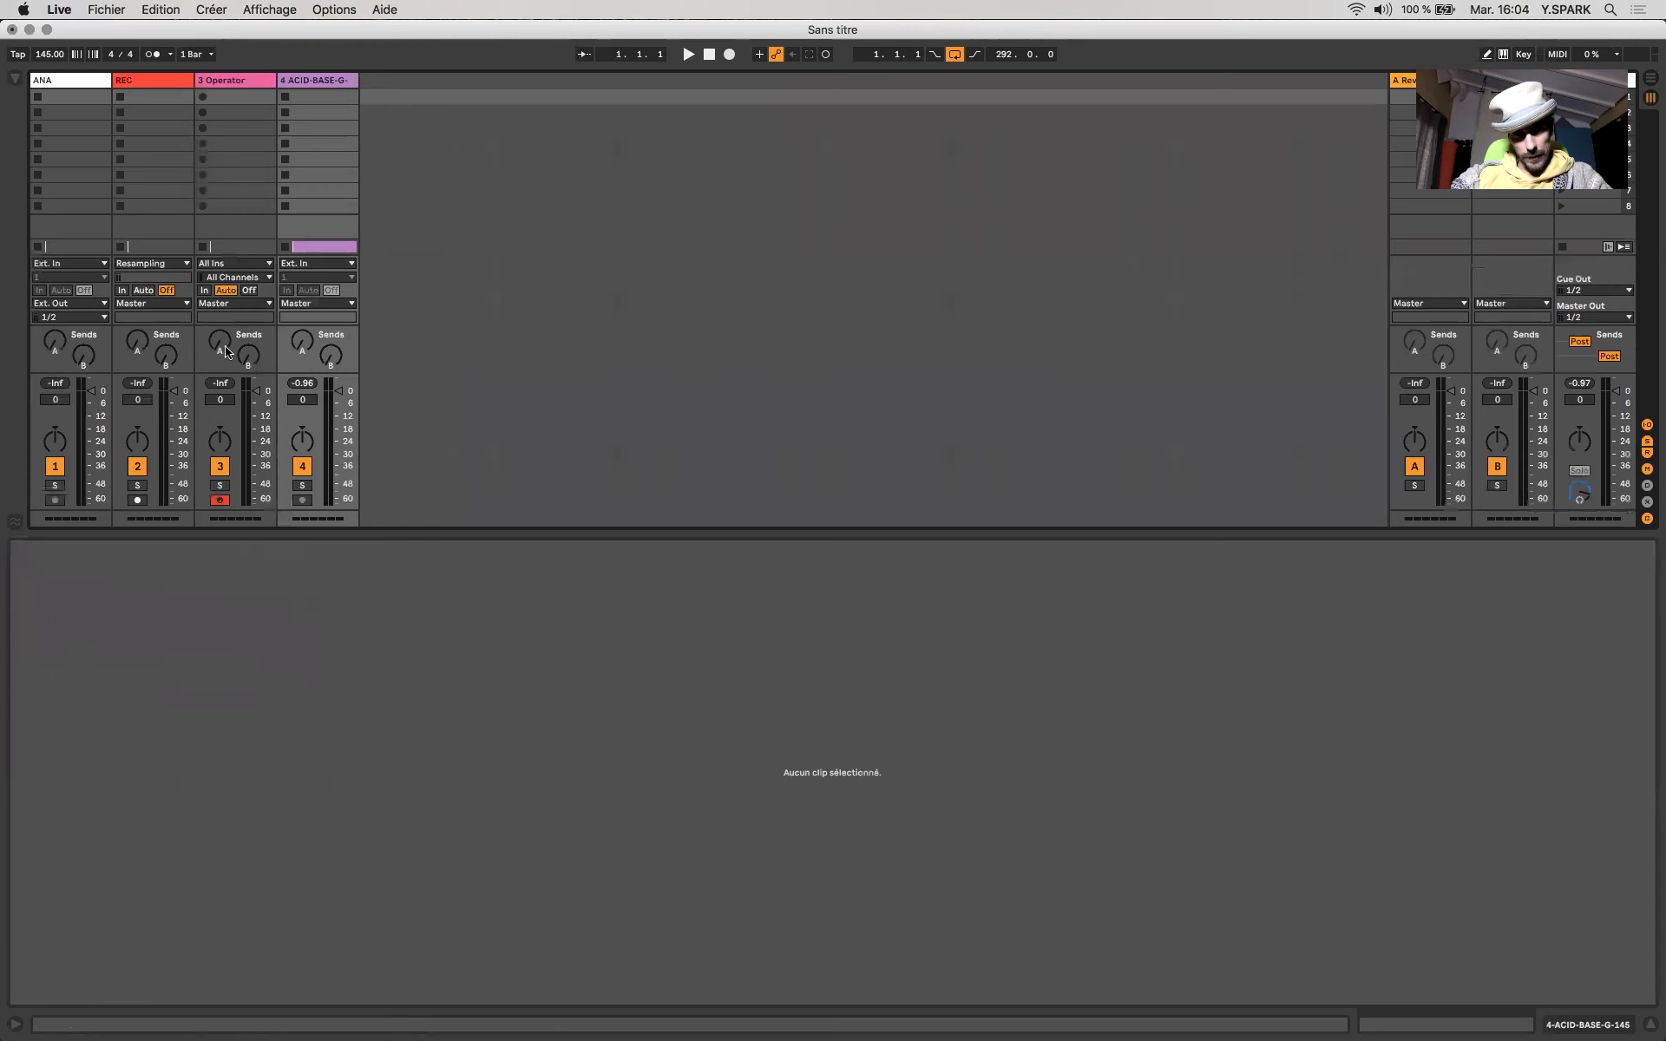
pyautogui.click(248, 133)
pyautogui.press('Tab')
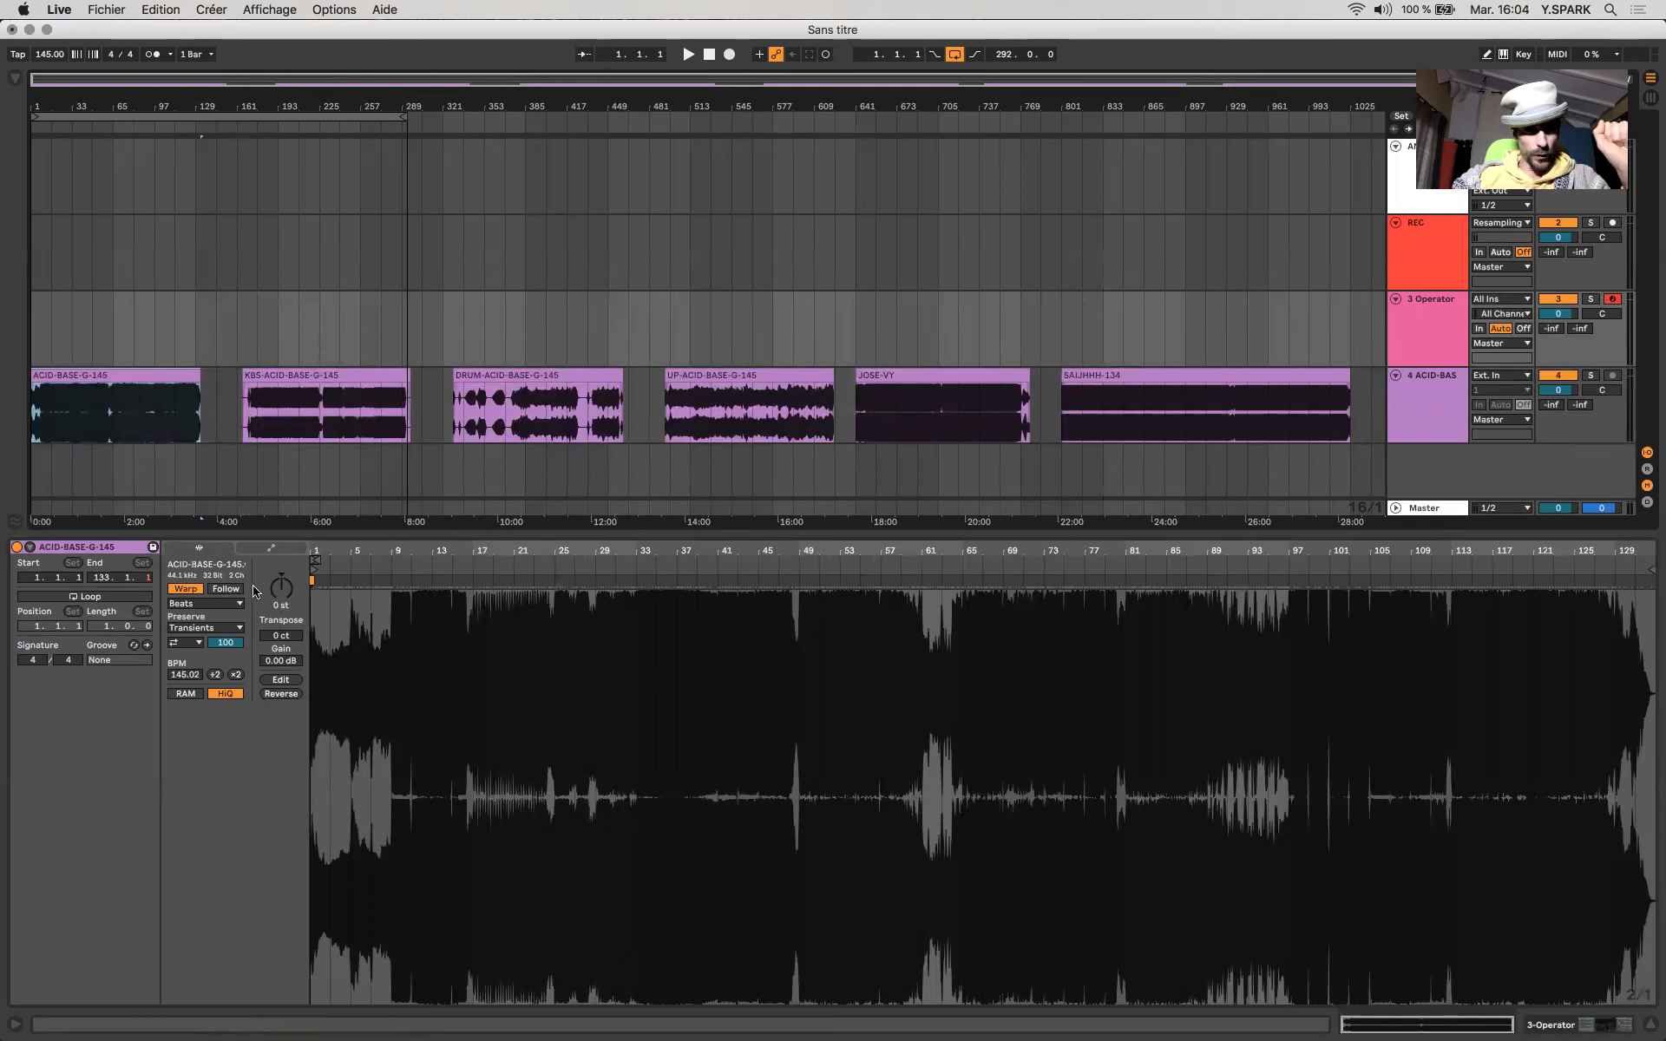
# Turn off Warp for the ACID-BASE-G-145 clip and move its start marker to the very beginning of the sample.
pyautogui.click(184, 589)
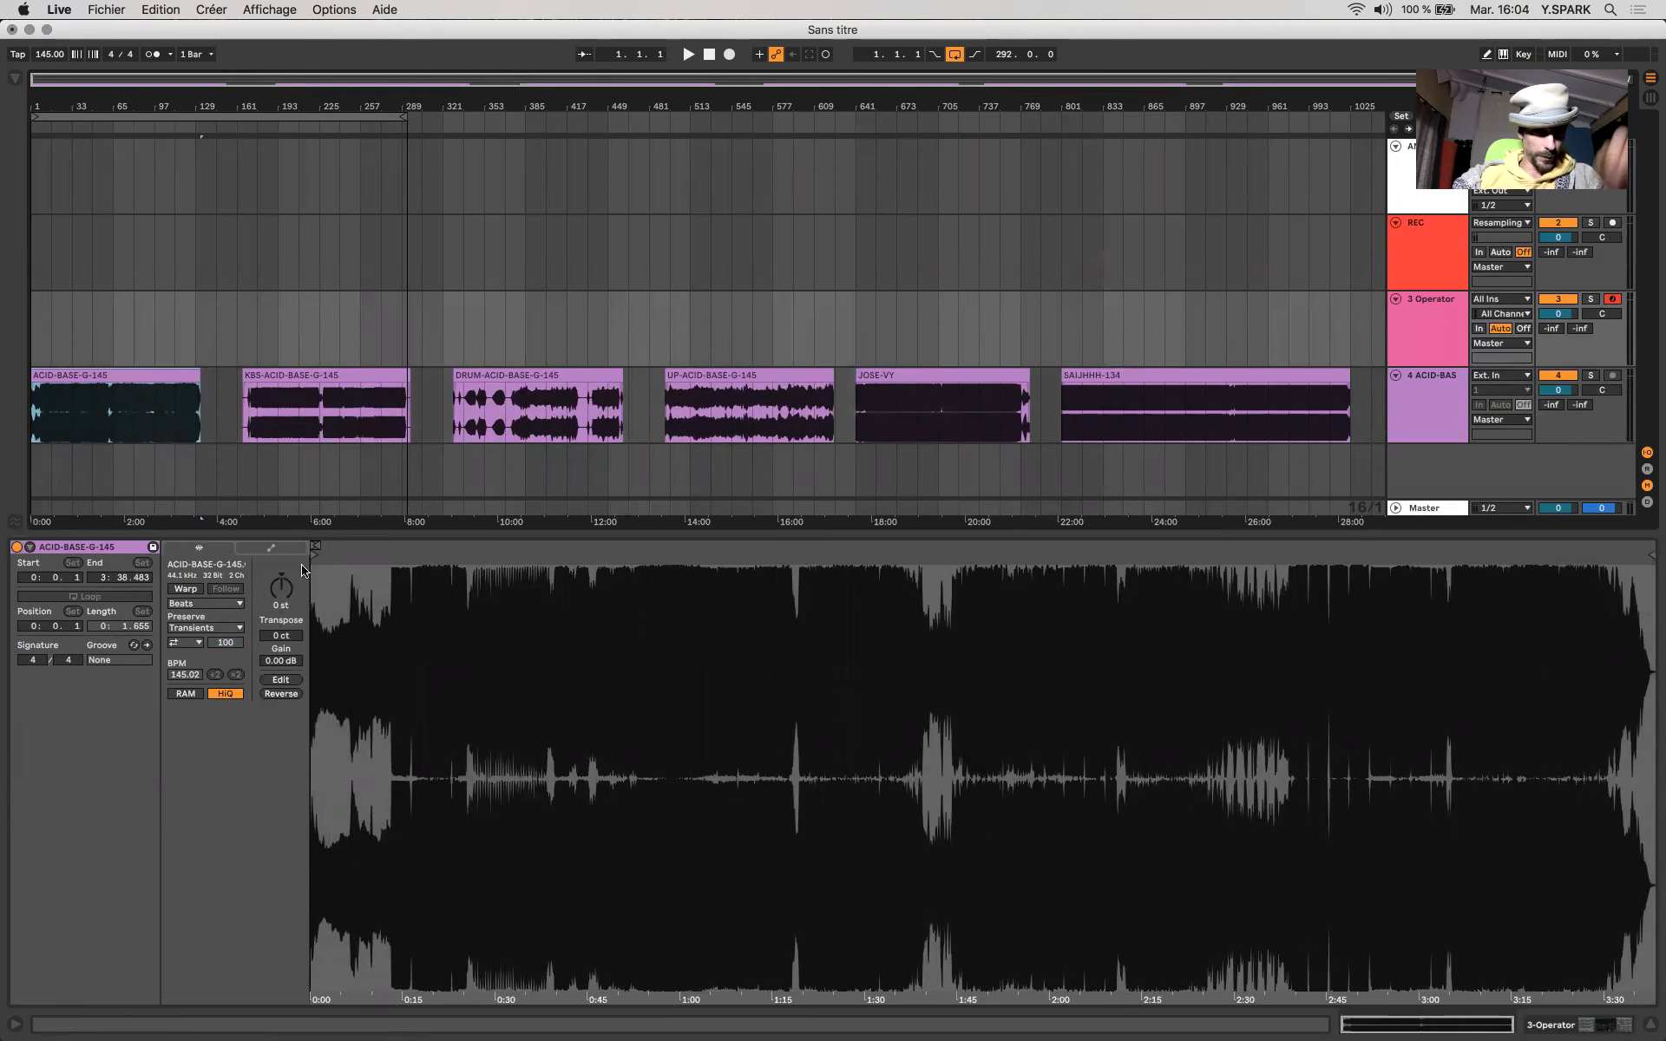
pyautogui.moveTo(322, 590); pyautogui.dragTo(322, 741)
pyautogui.moveTo(423, 595)
pyautogui.mouseDown()
pyautogui.moveTo(390, 596)
pyautogui.moveTo(418, 601)
pyautogui.mouseUp()
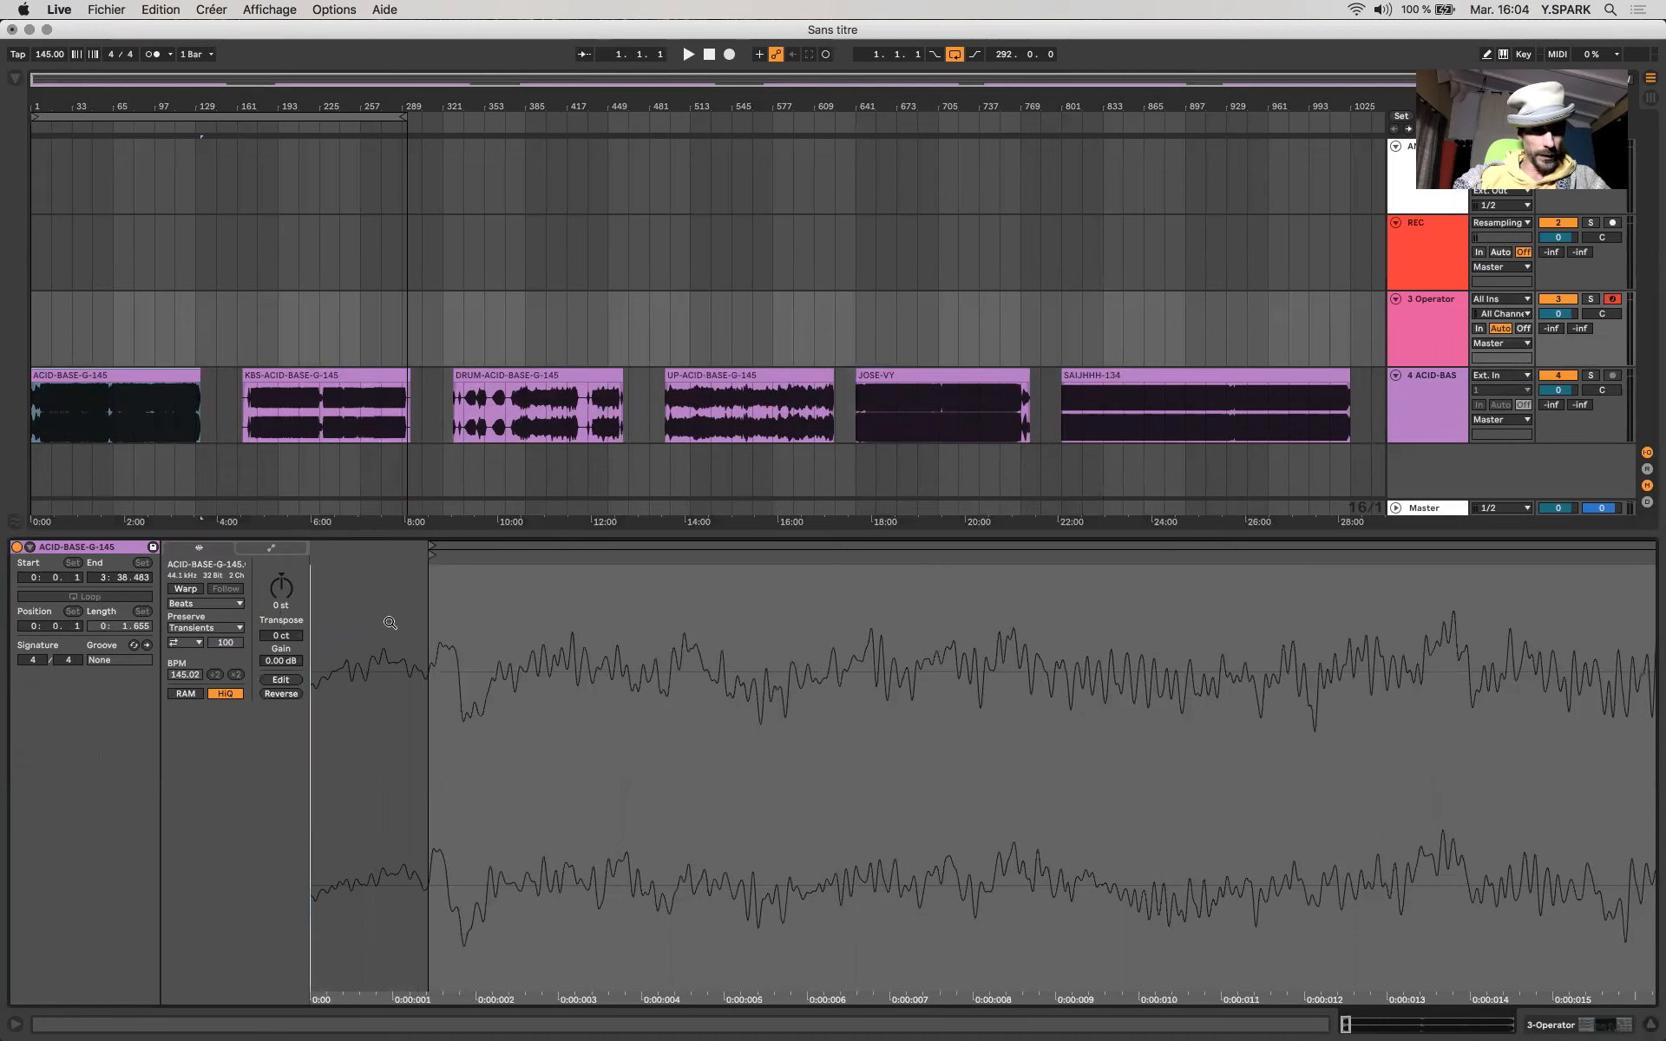
pyautogui.moveTo(412, 618)
pyautogui.mouseDown()
pyautogui.moveTo(412, 593)
pyautogui.moveTo(364, 559)
pyautogui.moveTo(192, 574)
pyautogui.mouseUp()
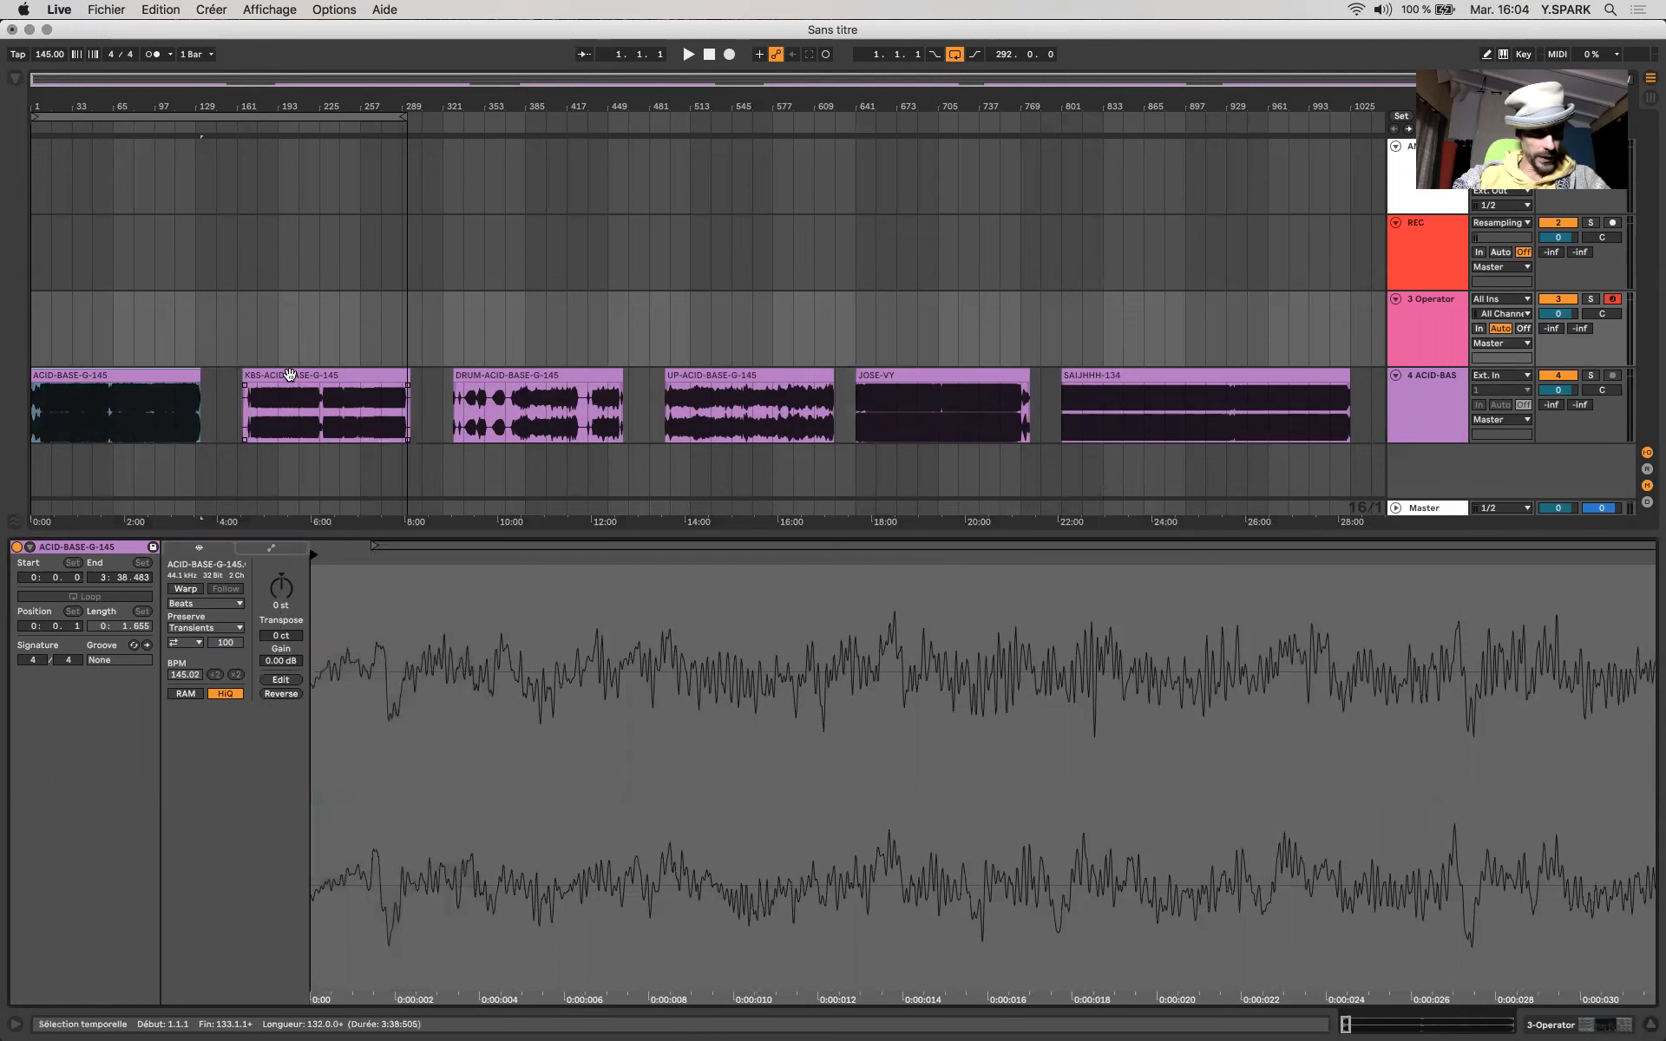
# Turn off Warp for the KBS-ACID-BASE-G-145 clip and move its start marker back to 0:0.0.
pyautogui.click(288, 376)
pyautogui.click(185, 589)
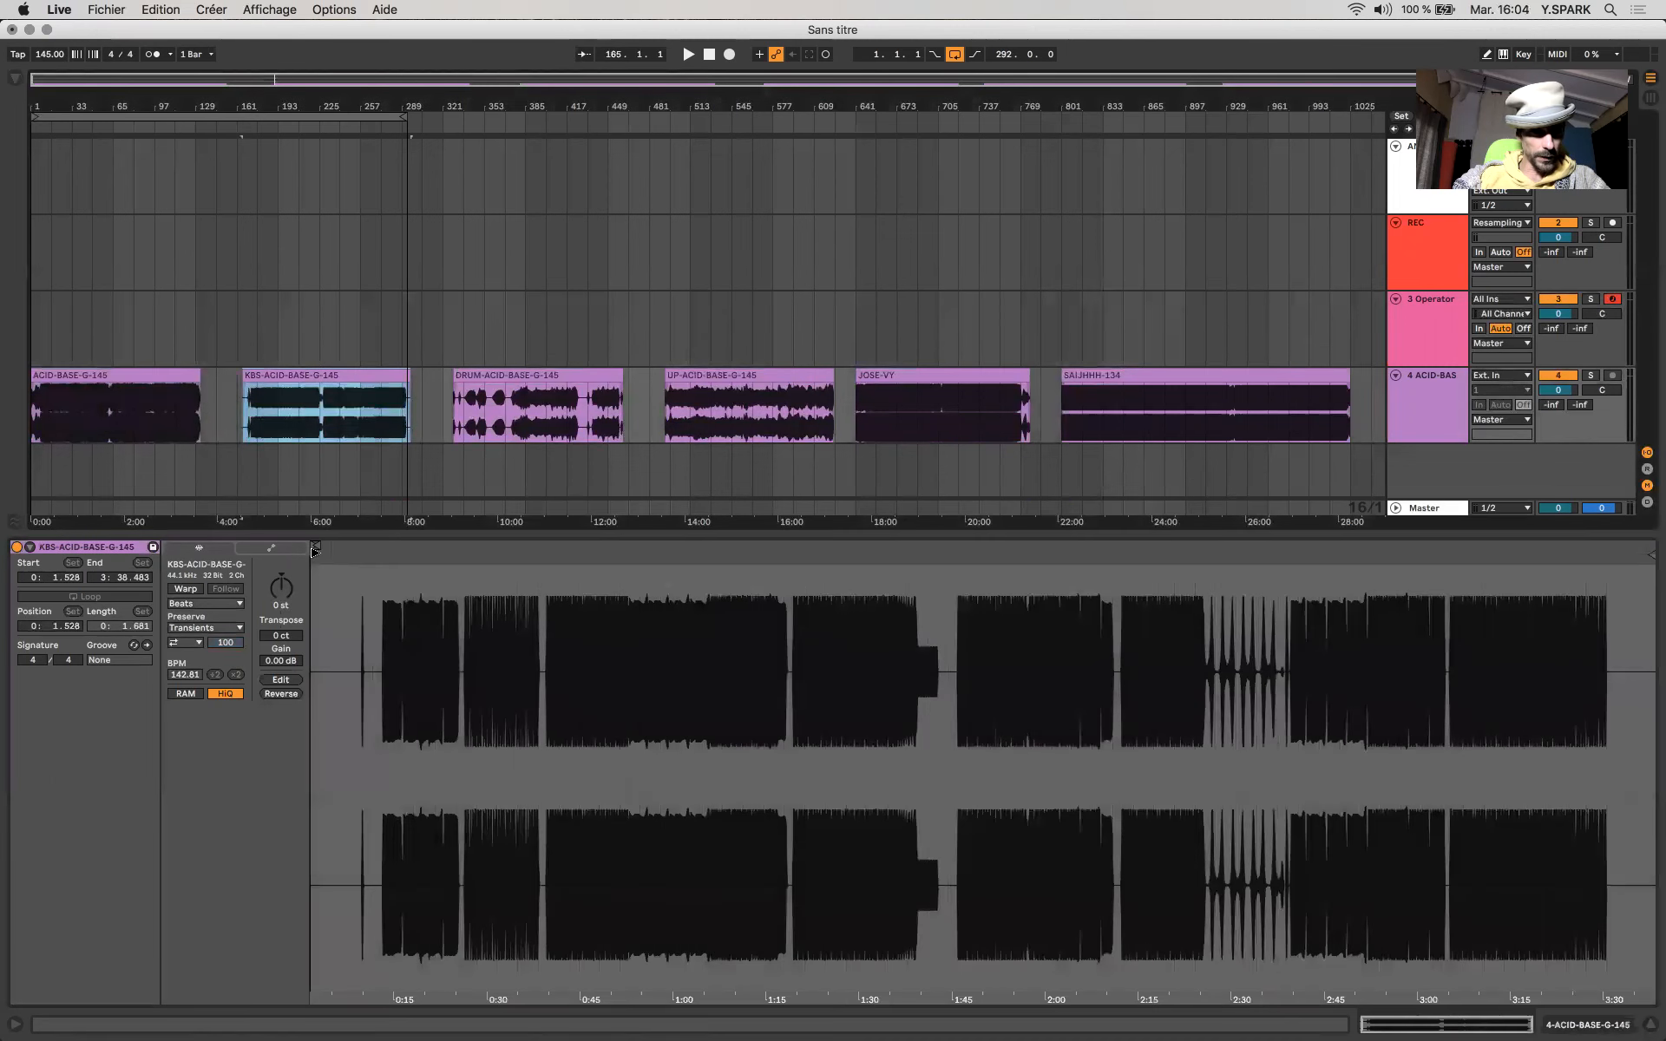
pyautogui.moveTo(317, 558); pyautogui.dragTo(299, 559)
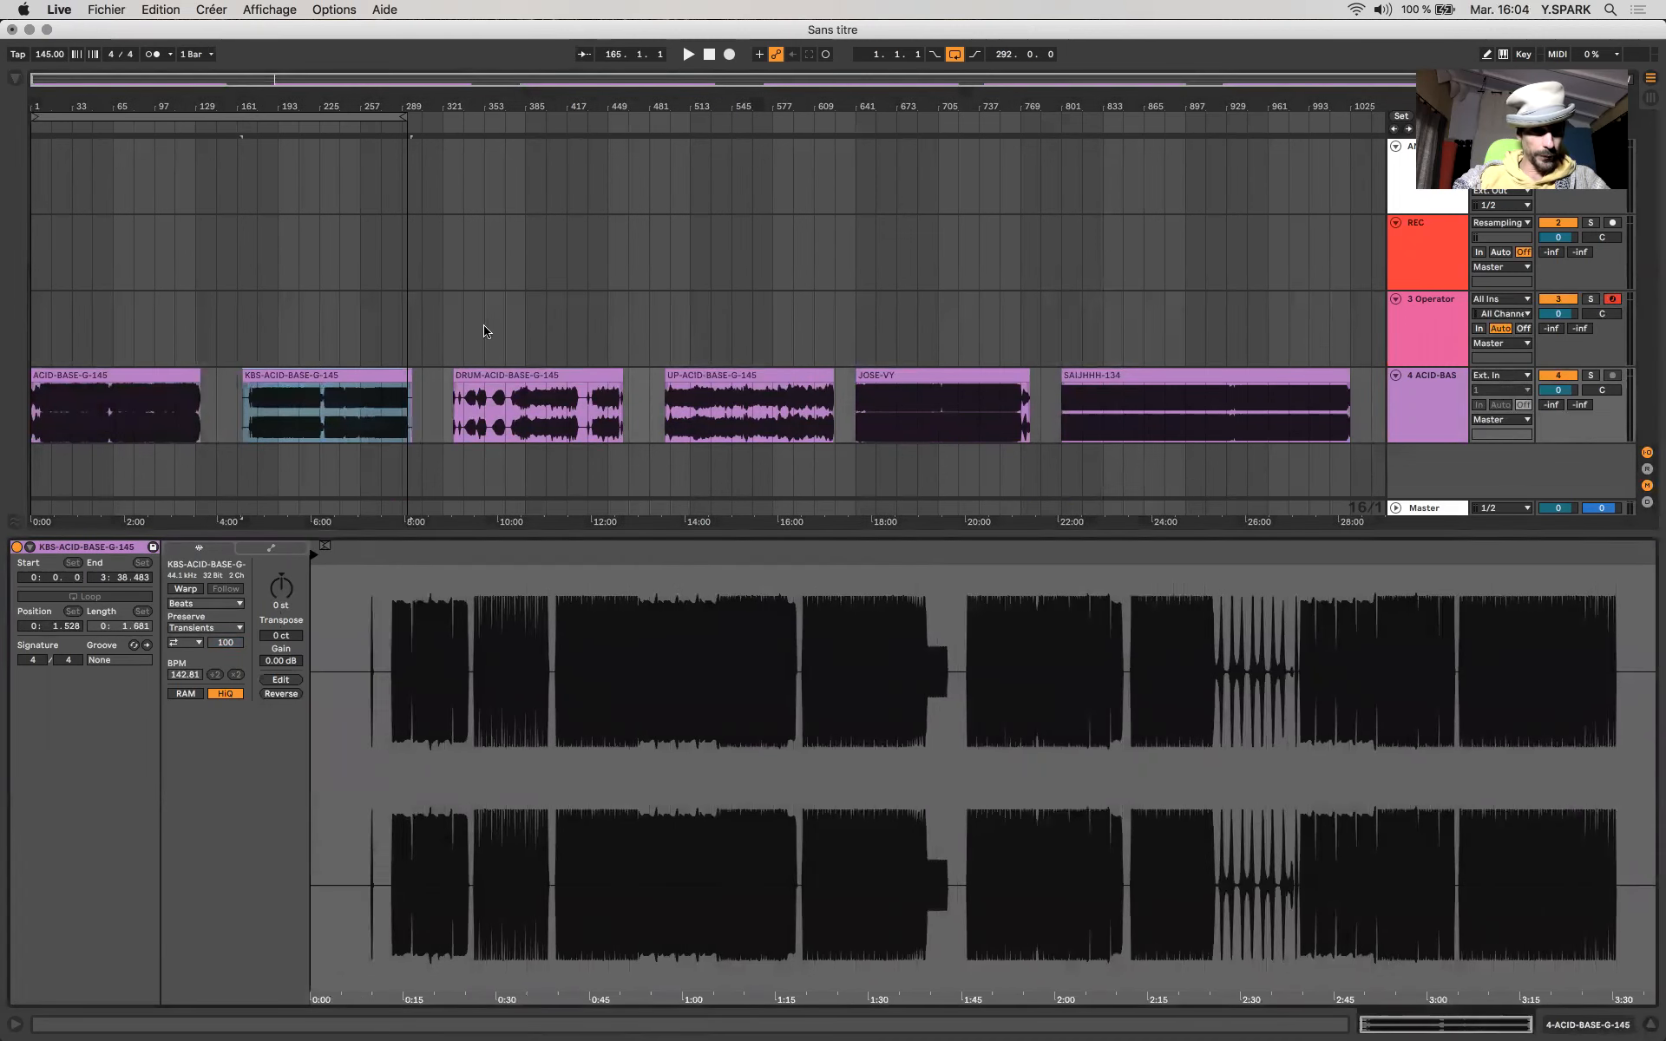
# Turn off Warp for the DRUM-ACID-BASE-G-145 and UP-ACID-BASE-G-145 clips, with both starting at 0:0.0.
pyautogui.click(479, 377)
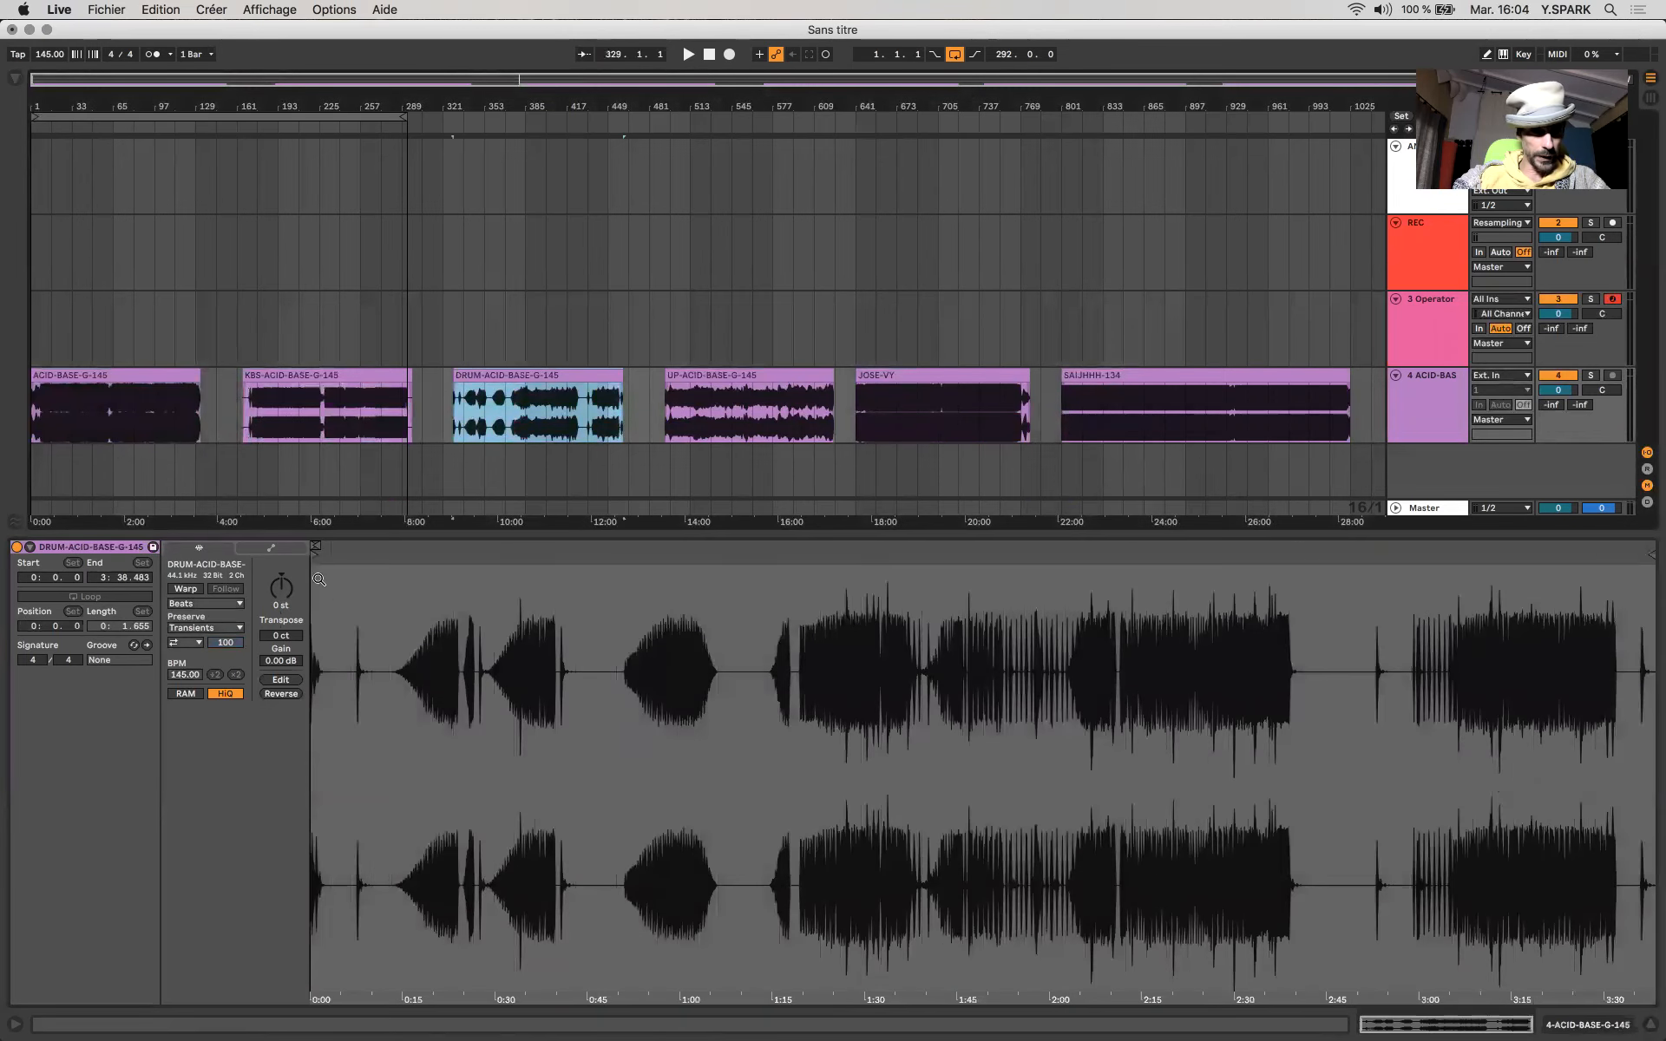
pyautogui.click(718, 377)
pyautogui.click(184, 588)
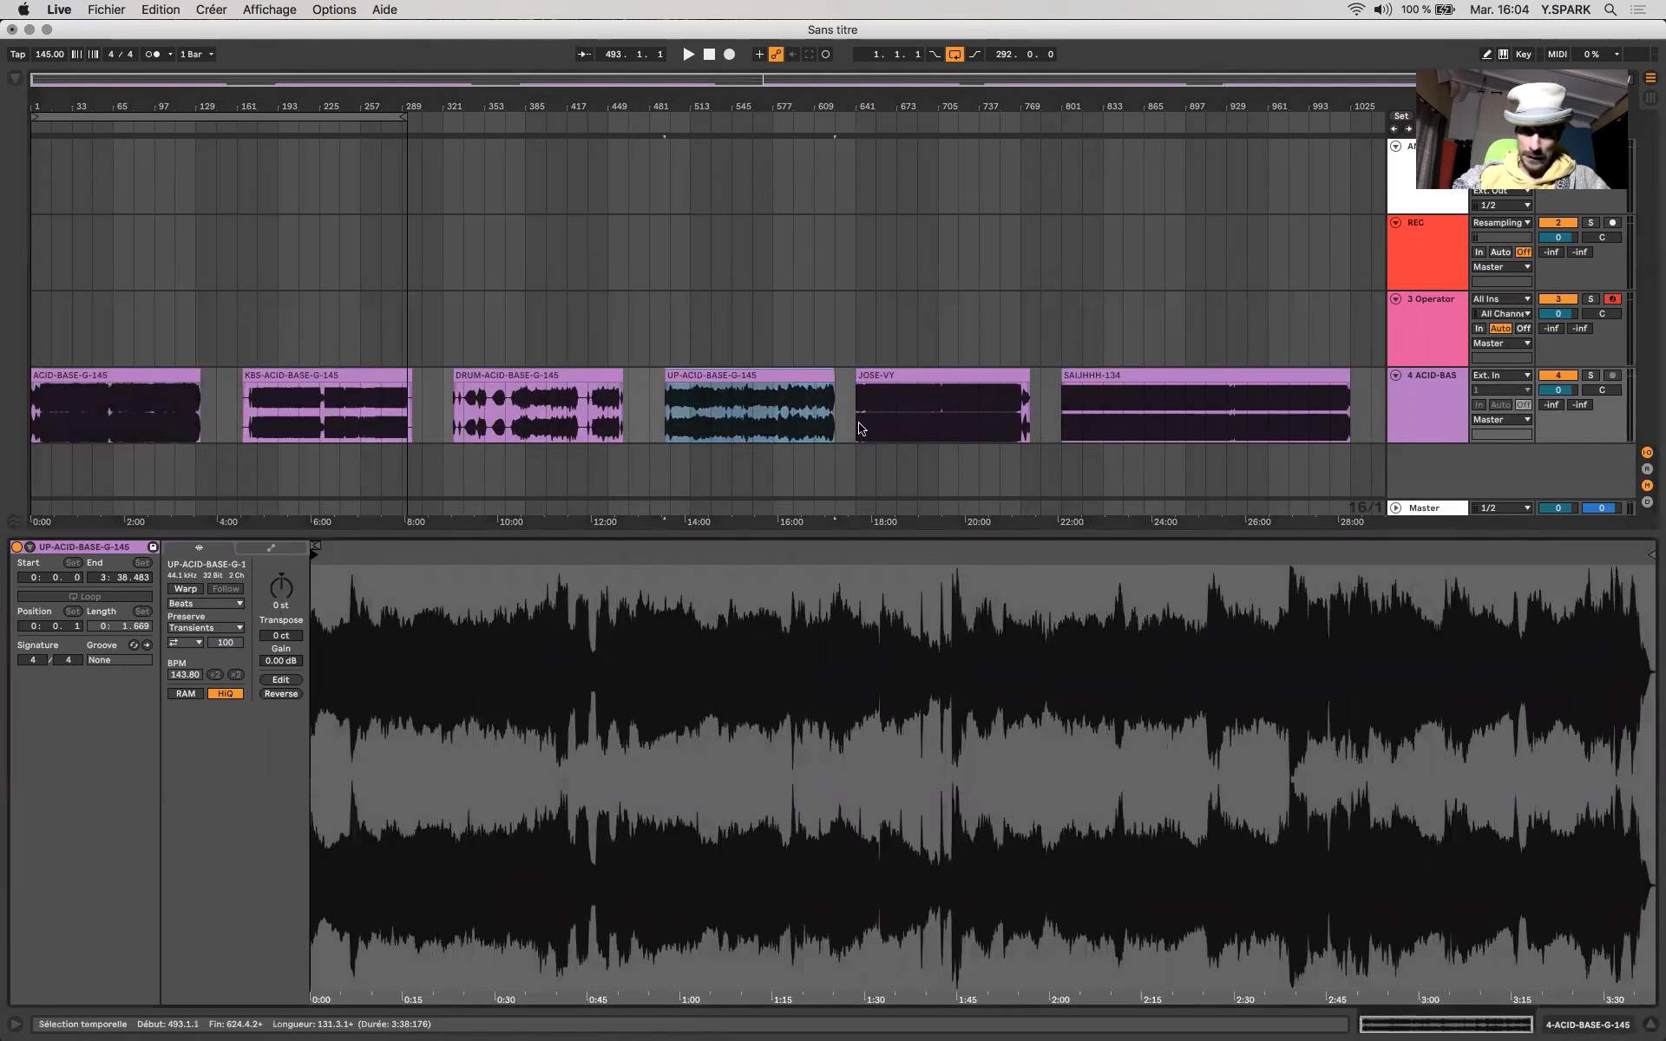
# Turn off Warp for the JOSE-VY and SAIJHHH-134 clips, with both starting at 0:0.0.
pyautogui.click(870, 377)
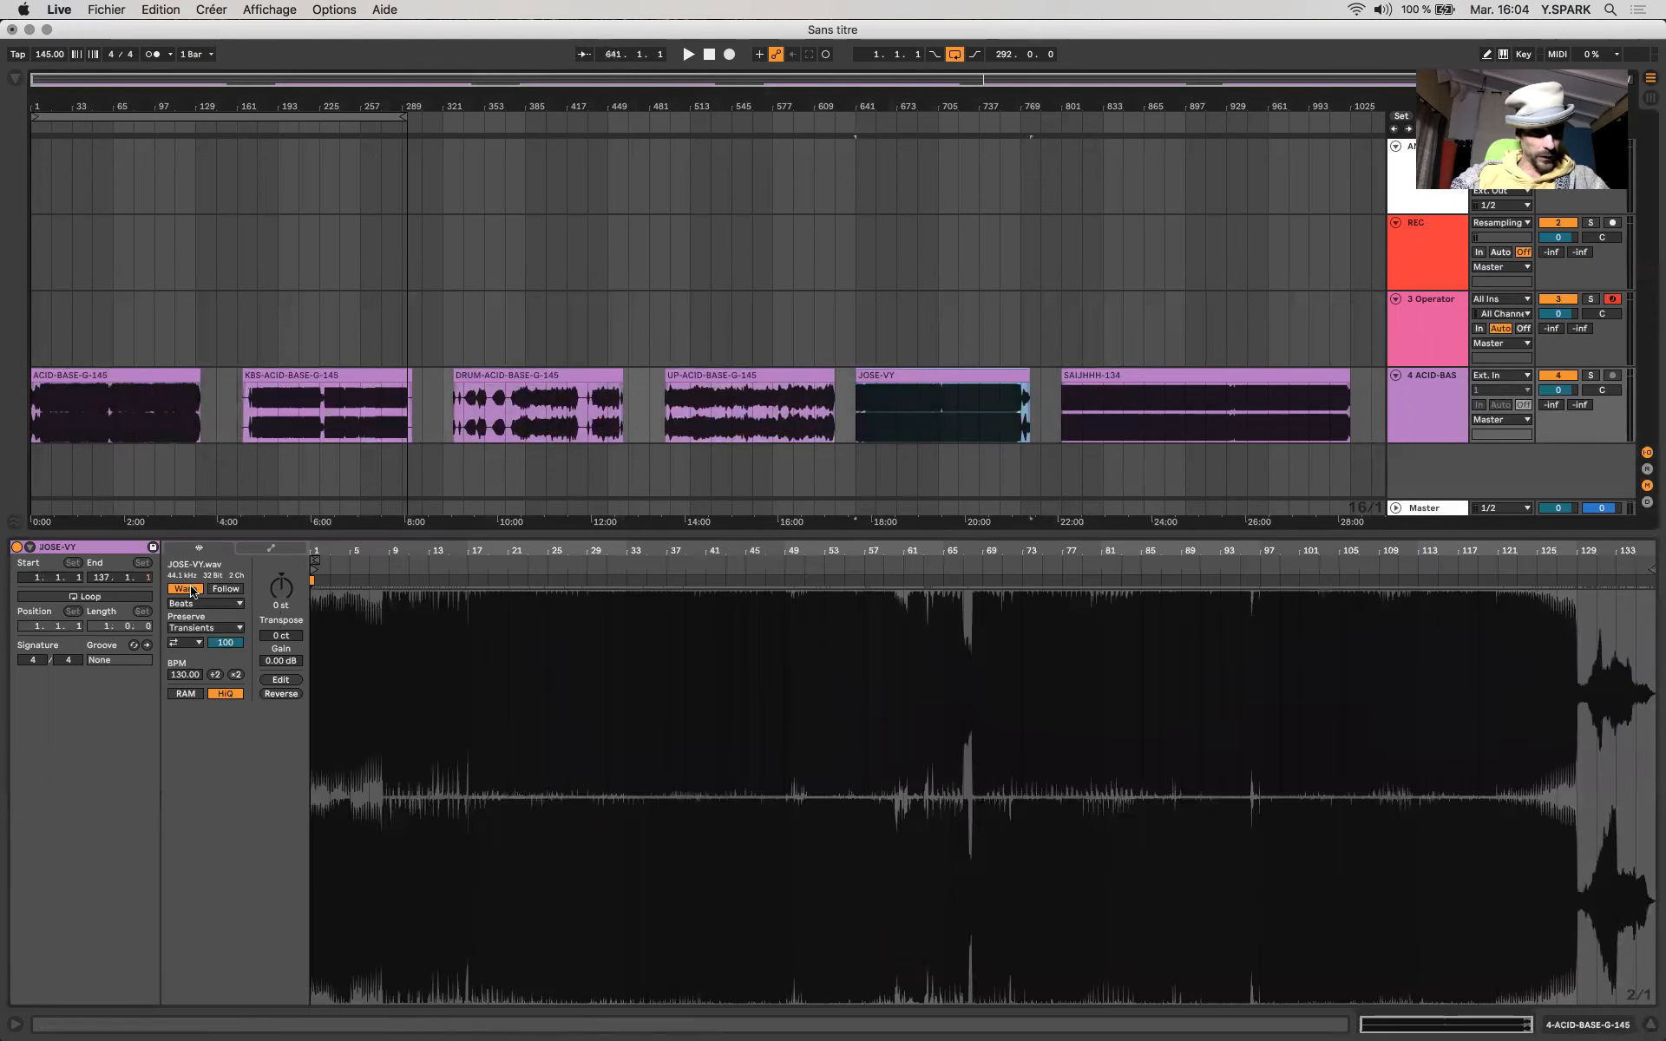
pyautogui.moveTo(316, 551)
pyautogui.mouseDown()
pyautogui.moveTo(339, 555)
pyautogui.moveTo(313, 554)
pyautogui.mouseUp()
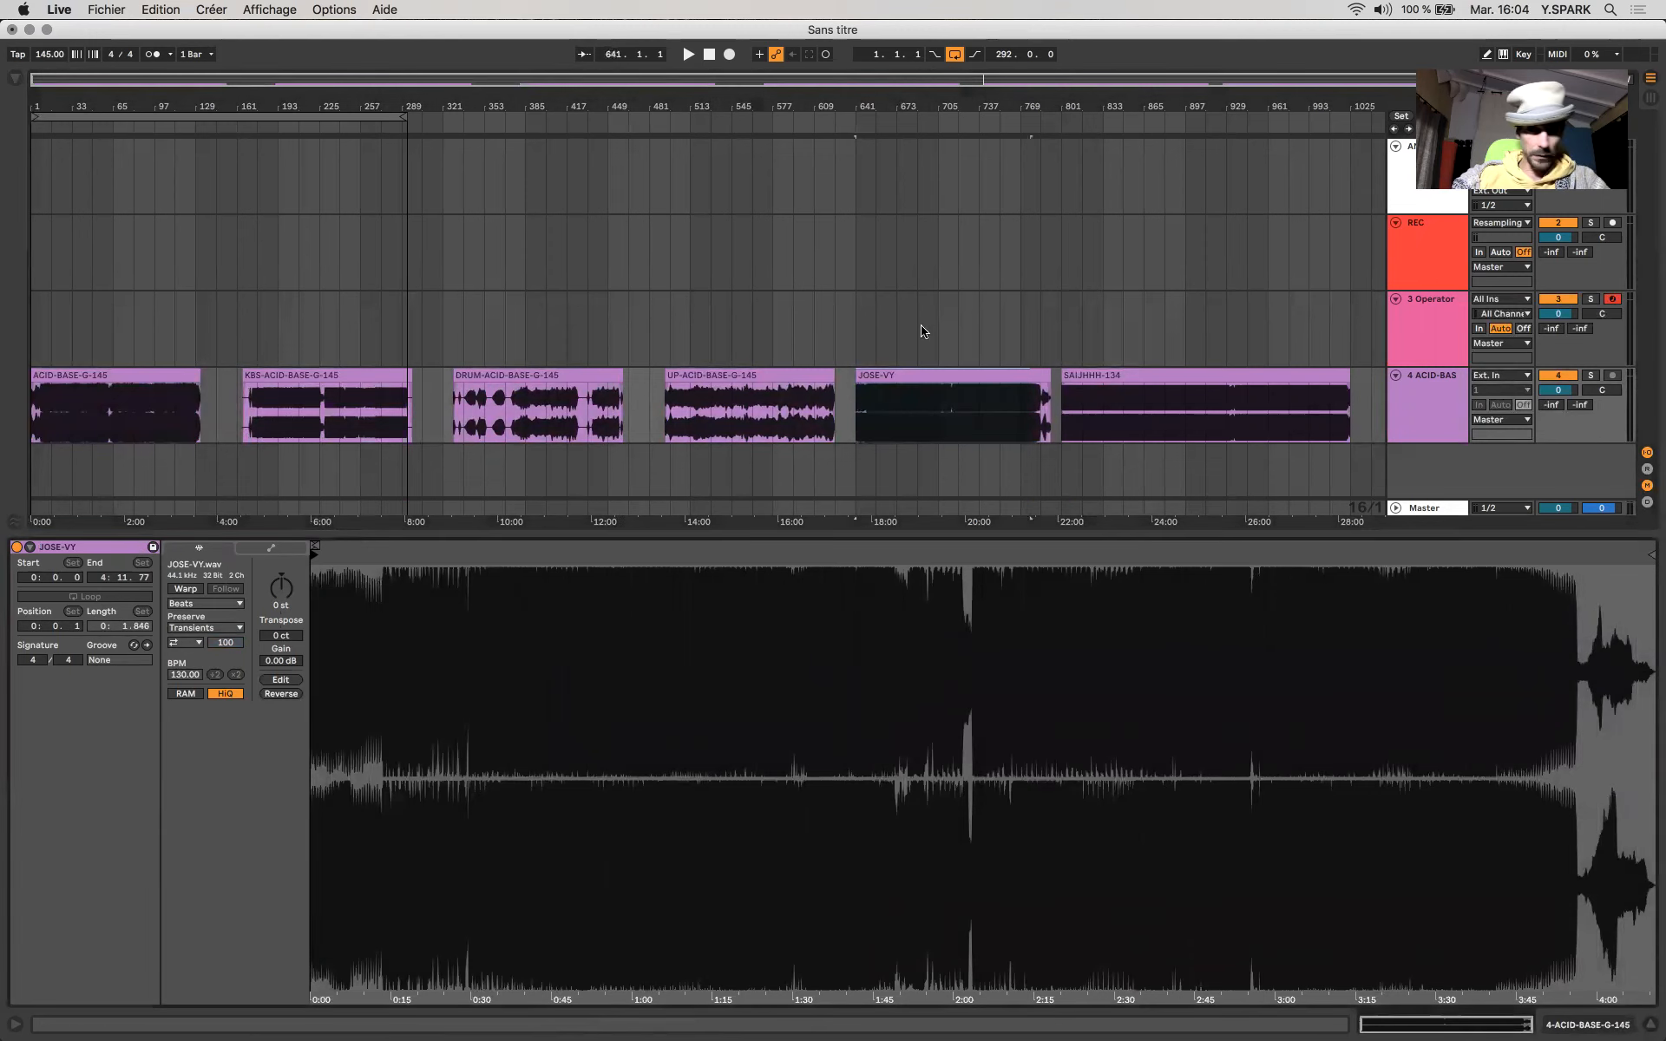
pyautogui.click(1095, 375)
pyautogui.click(185, 588)
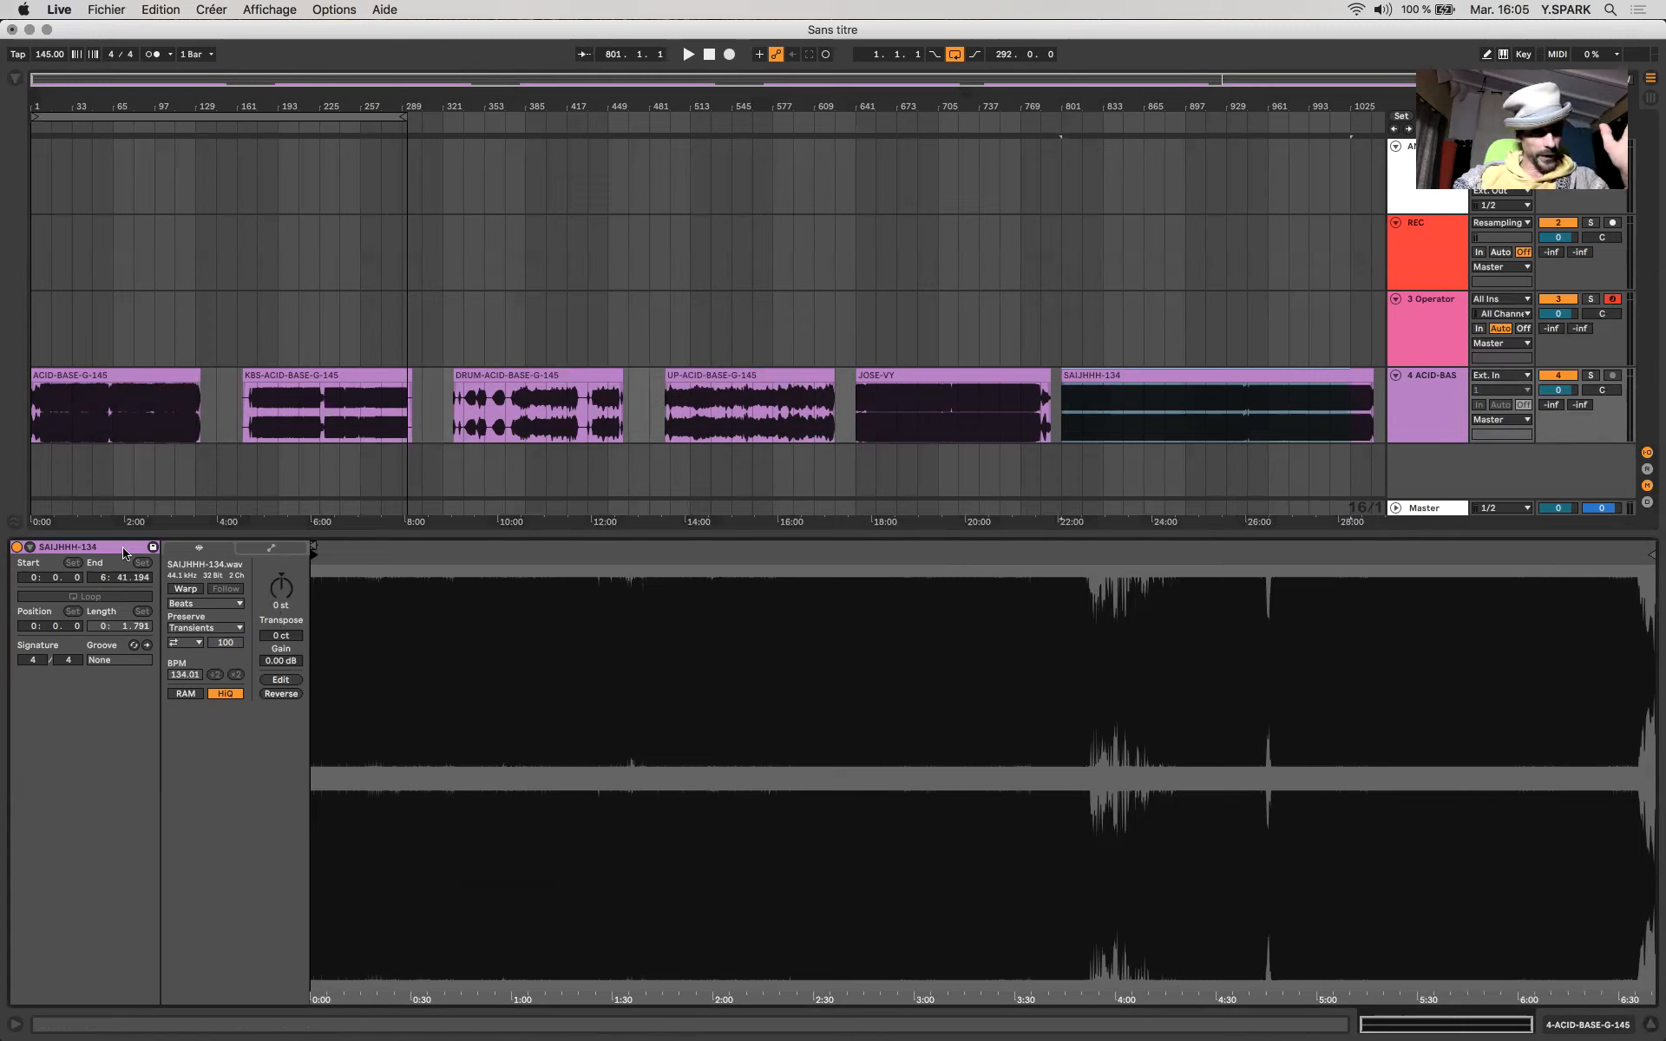
# Turn Warp back on for SAIJHHH-134 and for all six audio clips together.
pyautogui.click(187, 594)
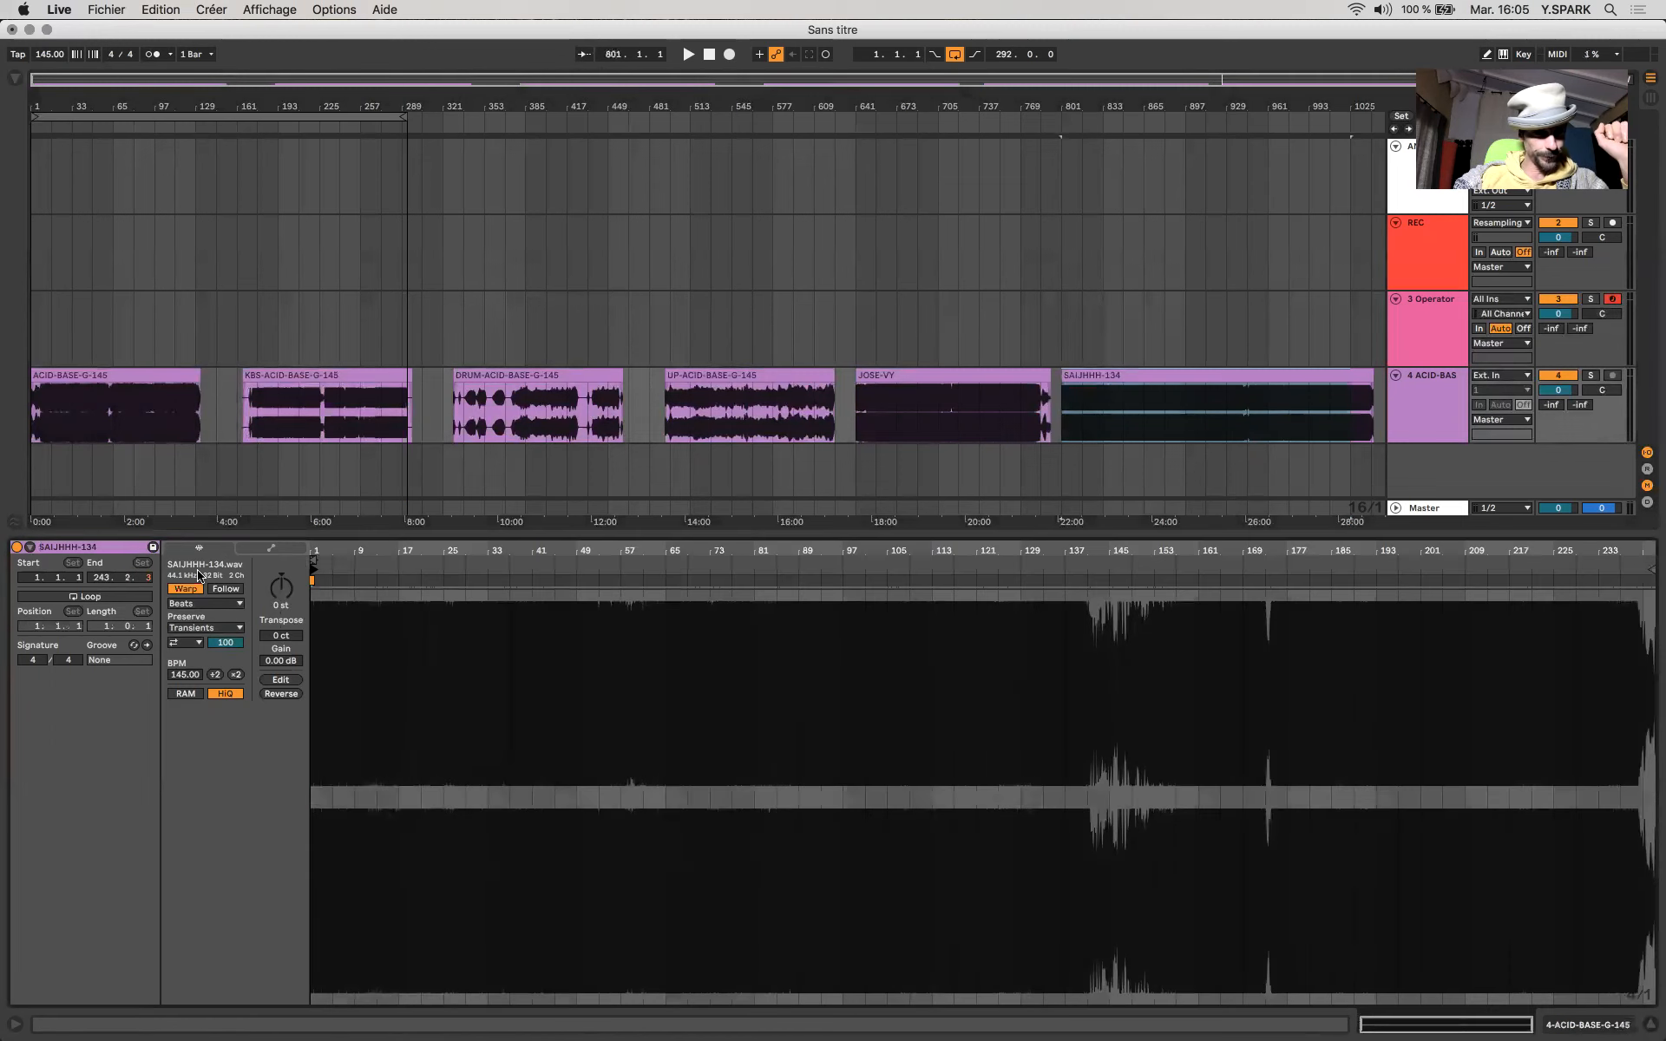
pyautogui.moveTo(137, 416); pyautogui.dragTo(1123, 412)
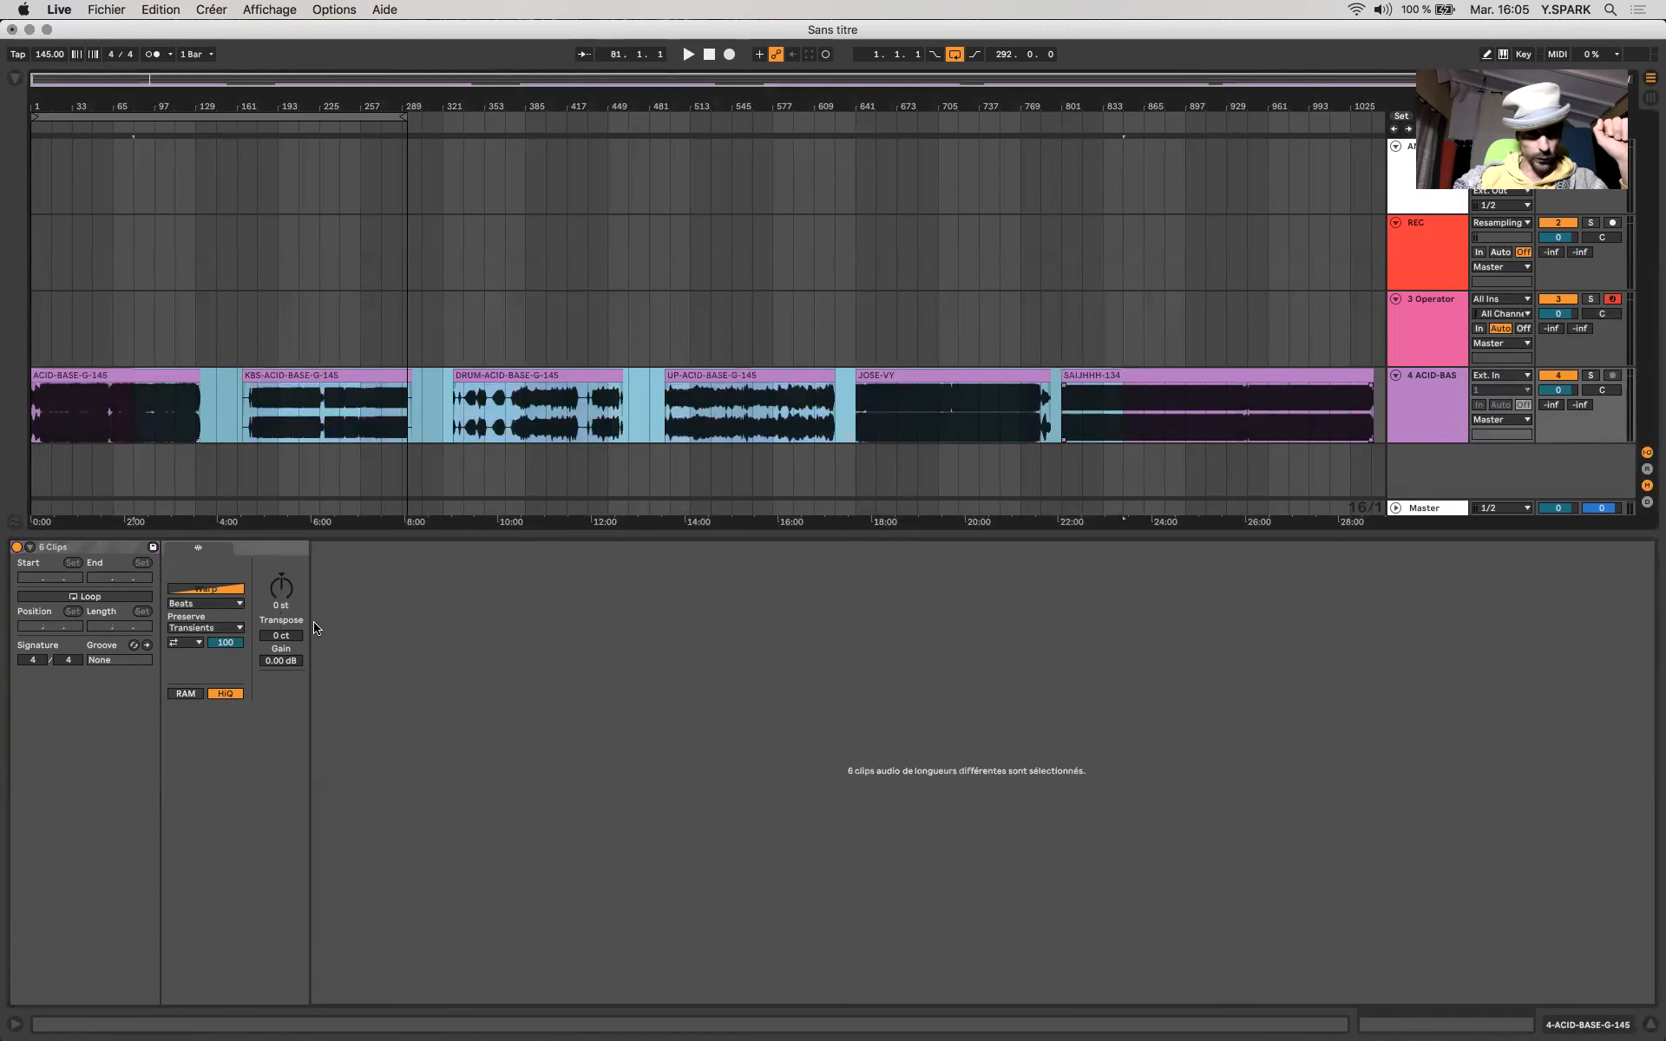
pyautogui.click(230, 591)
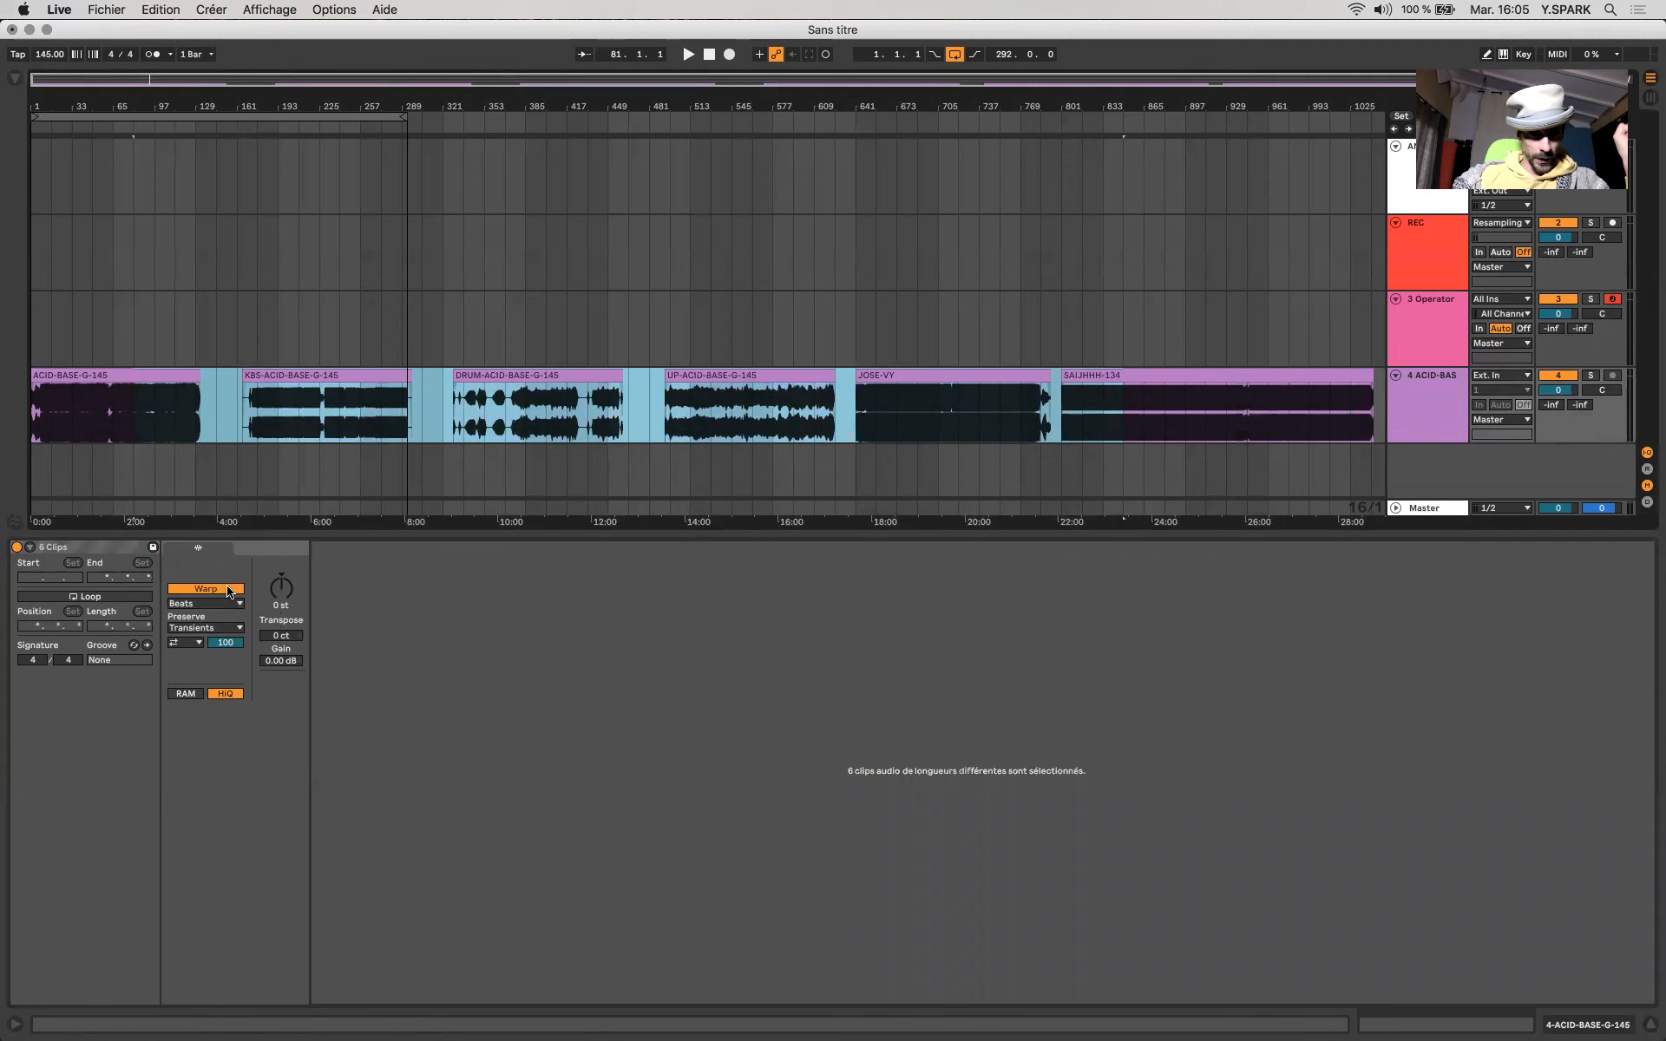
# Examine the beginning of the ACID-BASE-G-145 waveform against the grid and check its start marker and BPM.
pyautogui.click(172, 376)
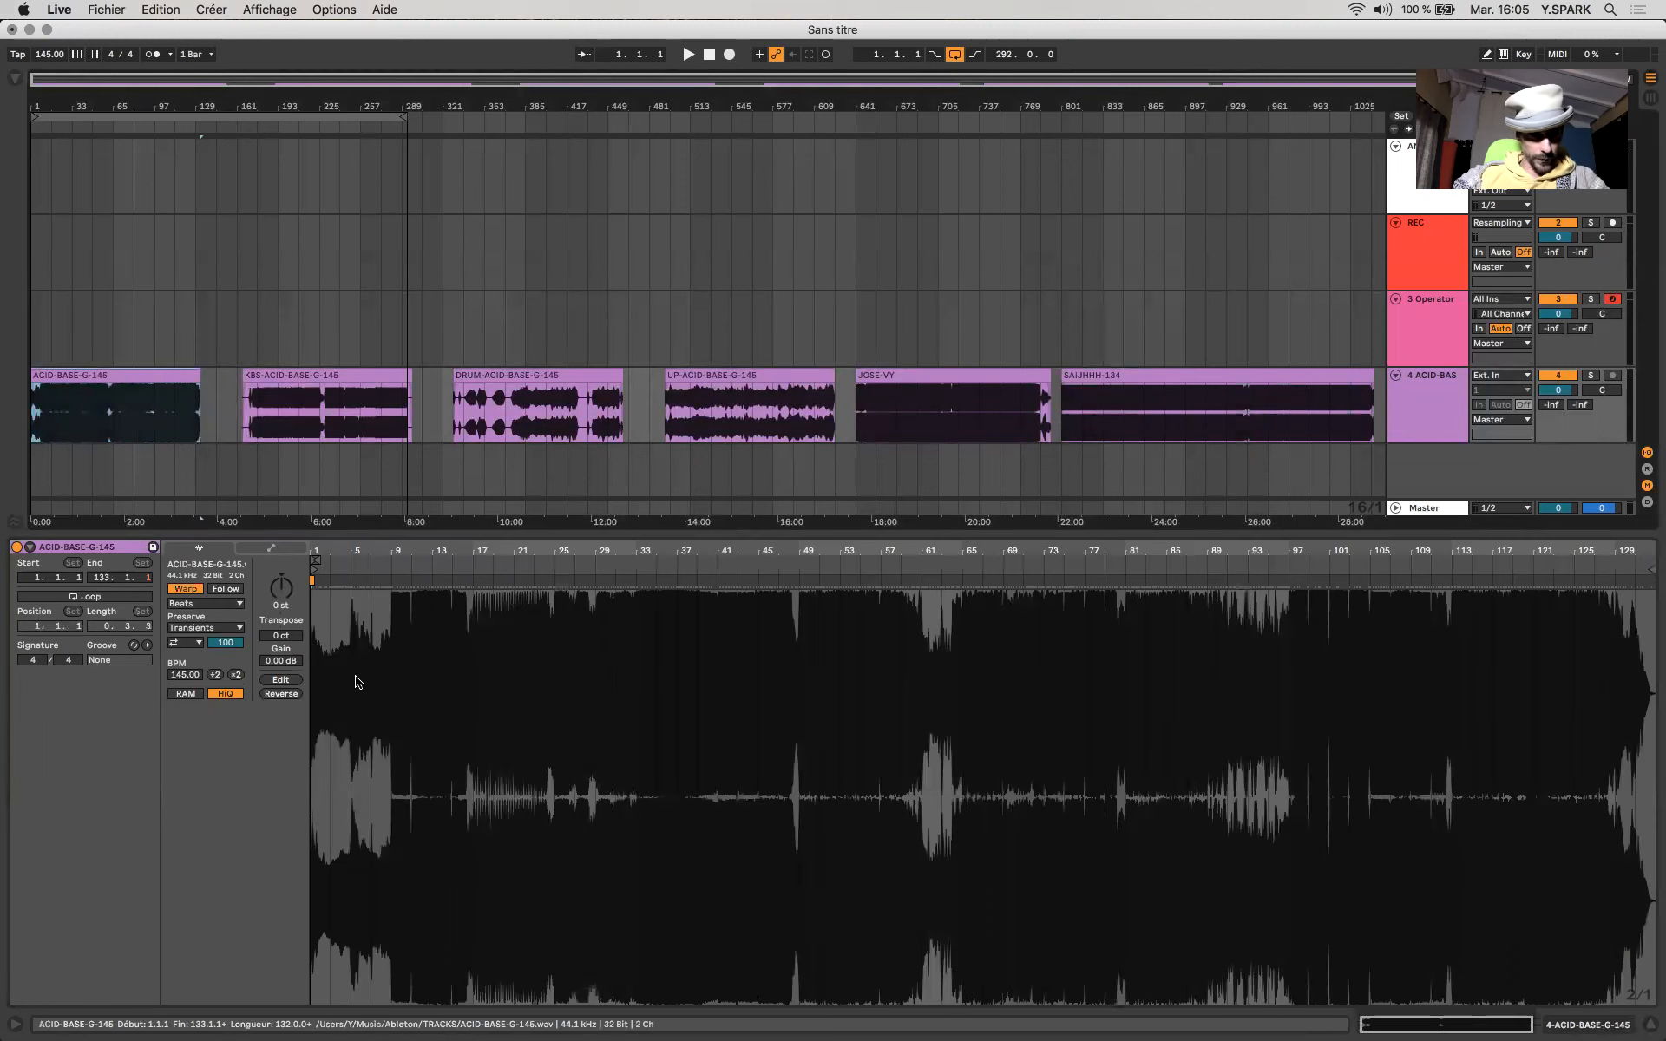
pyautogui.press('+')
pyautogui.press('+')
pyautogui.press('+')
pyautogui.press('+')
pyautogui.press('+')
pyautogui.press('+')
pyautogui.press('+')
pyautogui.press('+')
pyautogui.press('+')
pyautogui.press('+')
pyautogui.press('+')
pyautogui.press('+')
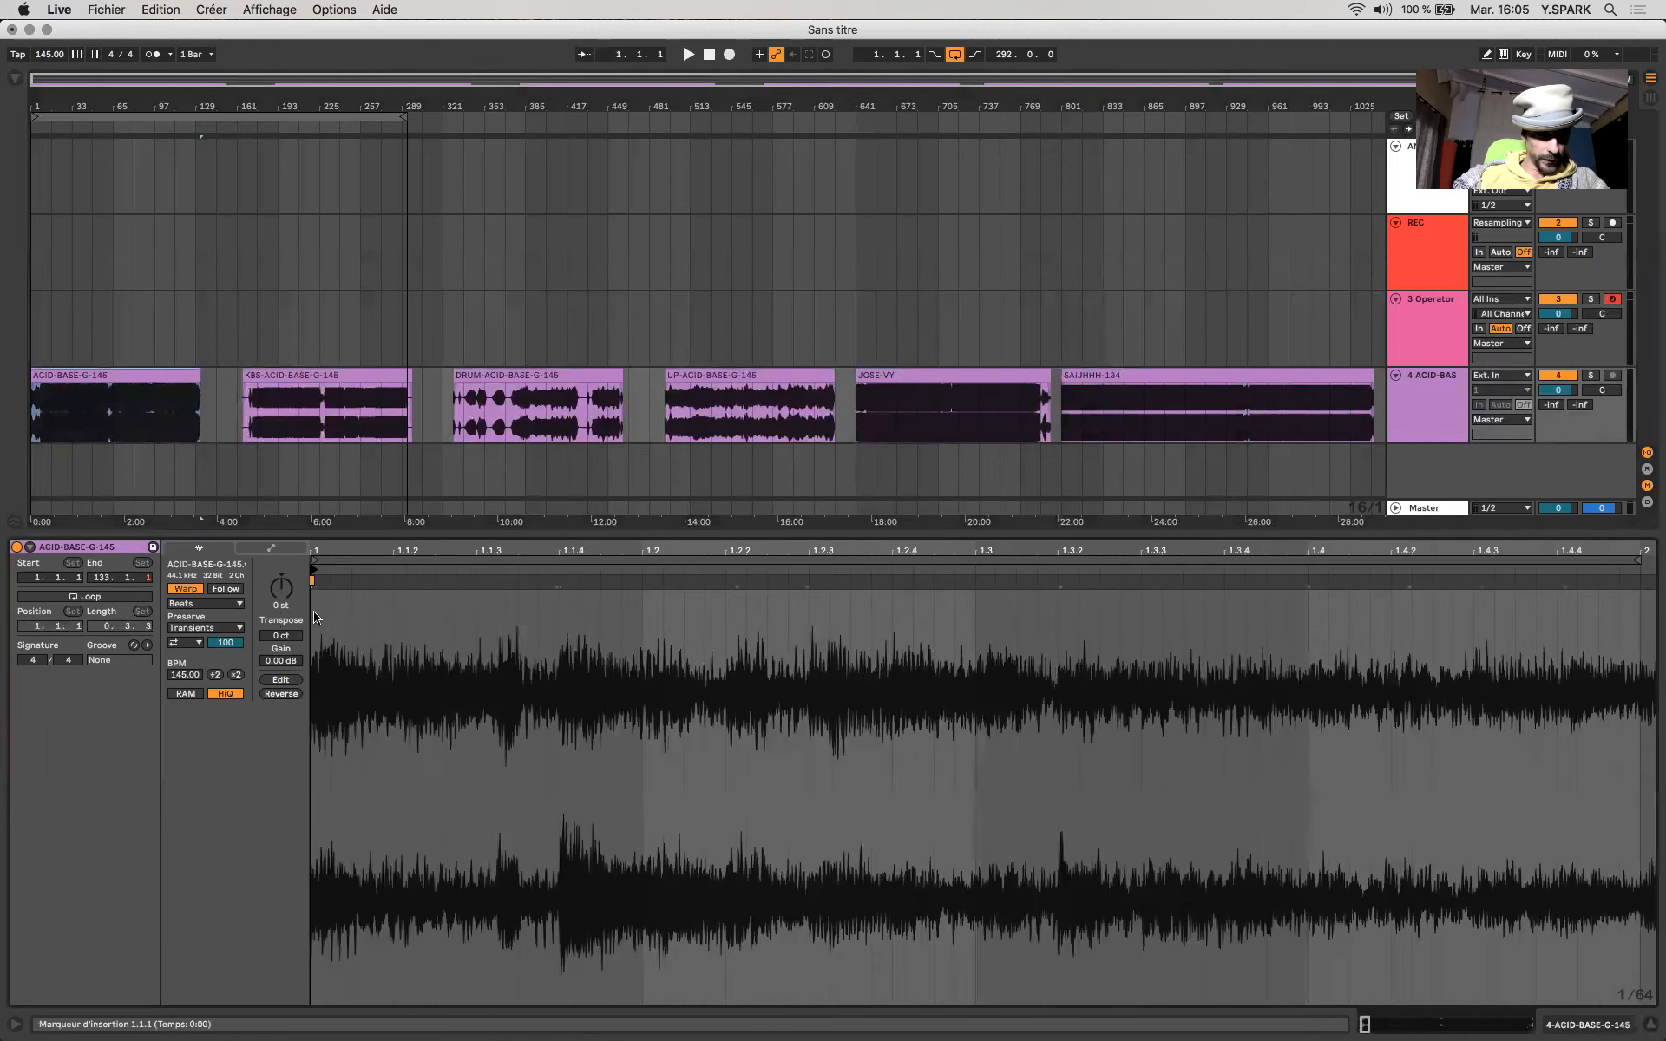
pyautogui.press('-')
pyautogui.press('-')
pyautogui.press('-')
pyautogui.press('-')
pyautogui.press('-')
pyautogui.press('-')
pyautogui.press('-')
pyautogui.press('-')
pyautogui.press('-')
pyautogui.press('-')
pyautogui.press('-')
pyautogui.press('-')
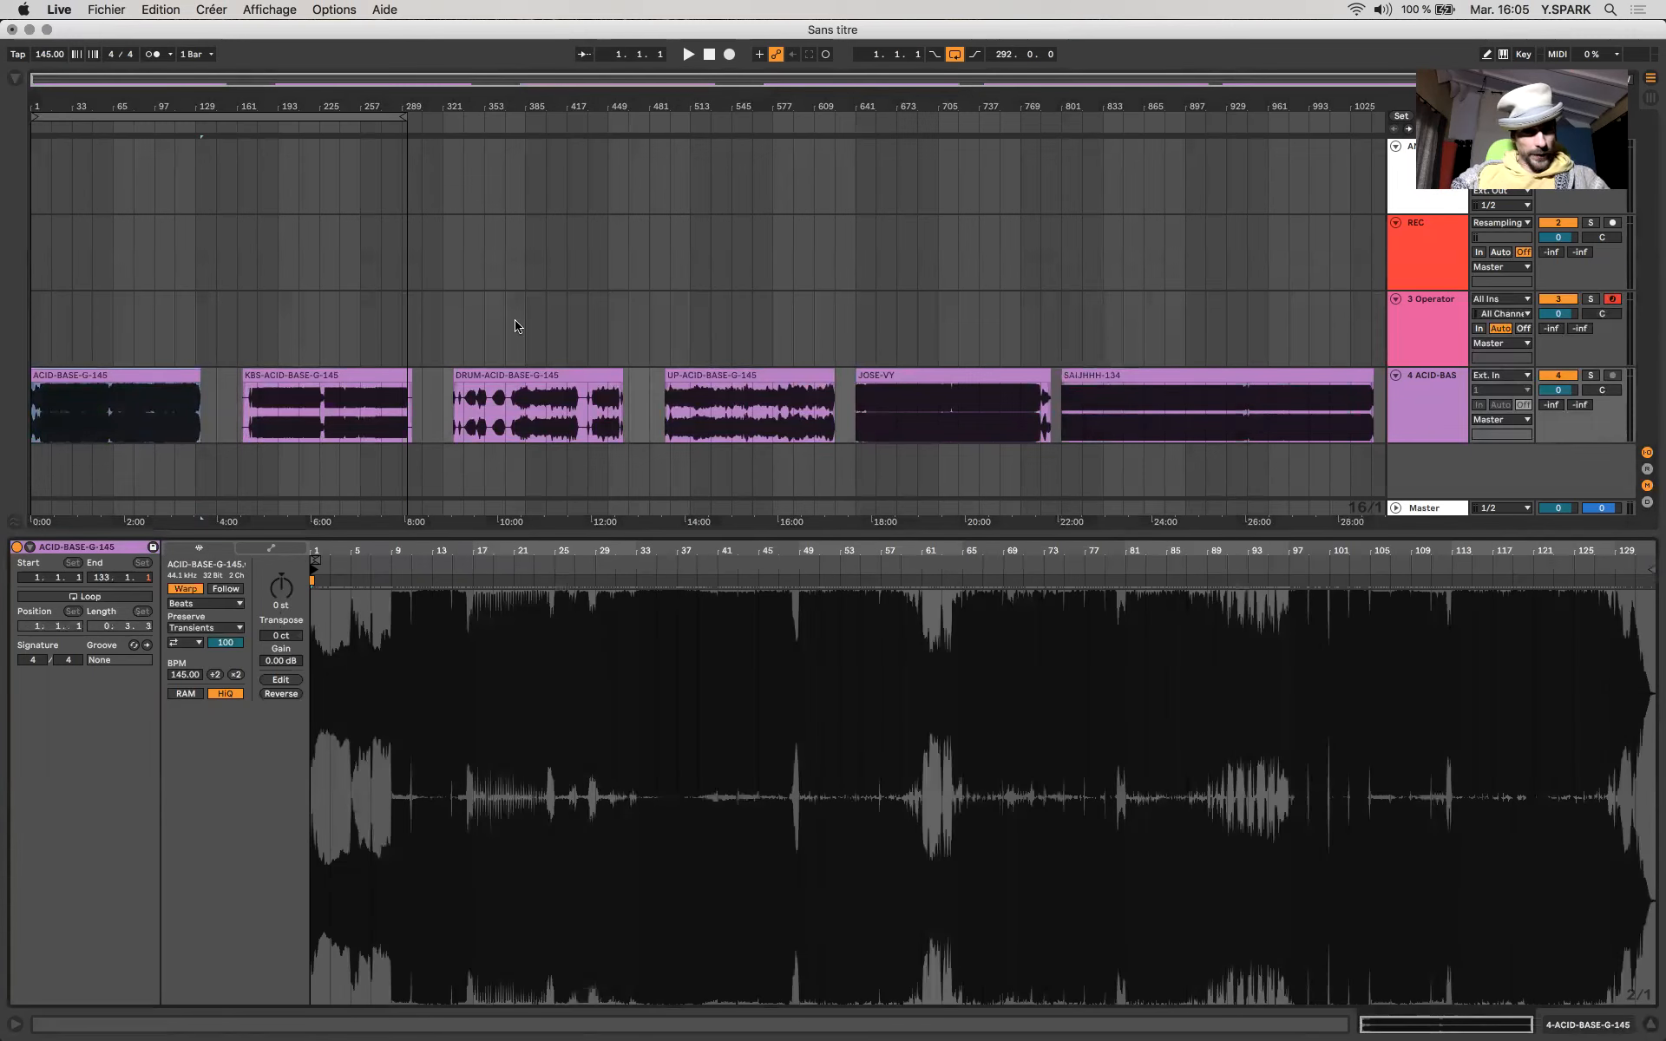
# Set the project tempo to 136 BPM.
pyautogui.moveTo(45, 55)
pyautogui.mouseDown()
pyautogui.moveTo(46, 105)
pyautogui.moveTo(45, 85)
pyautogui.mouseUp()
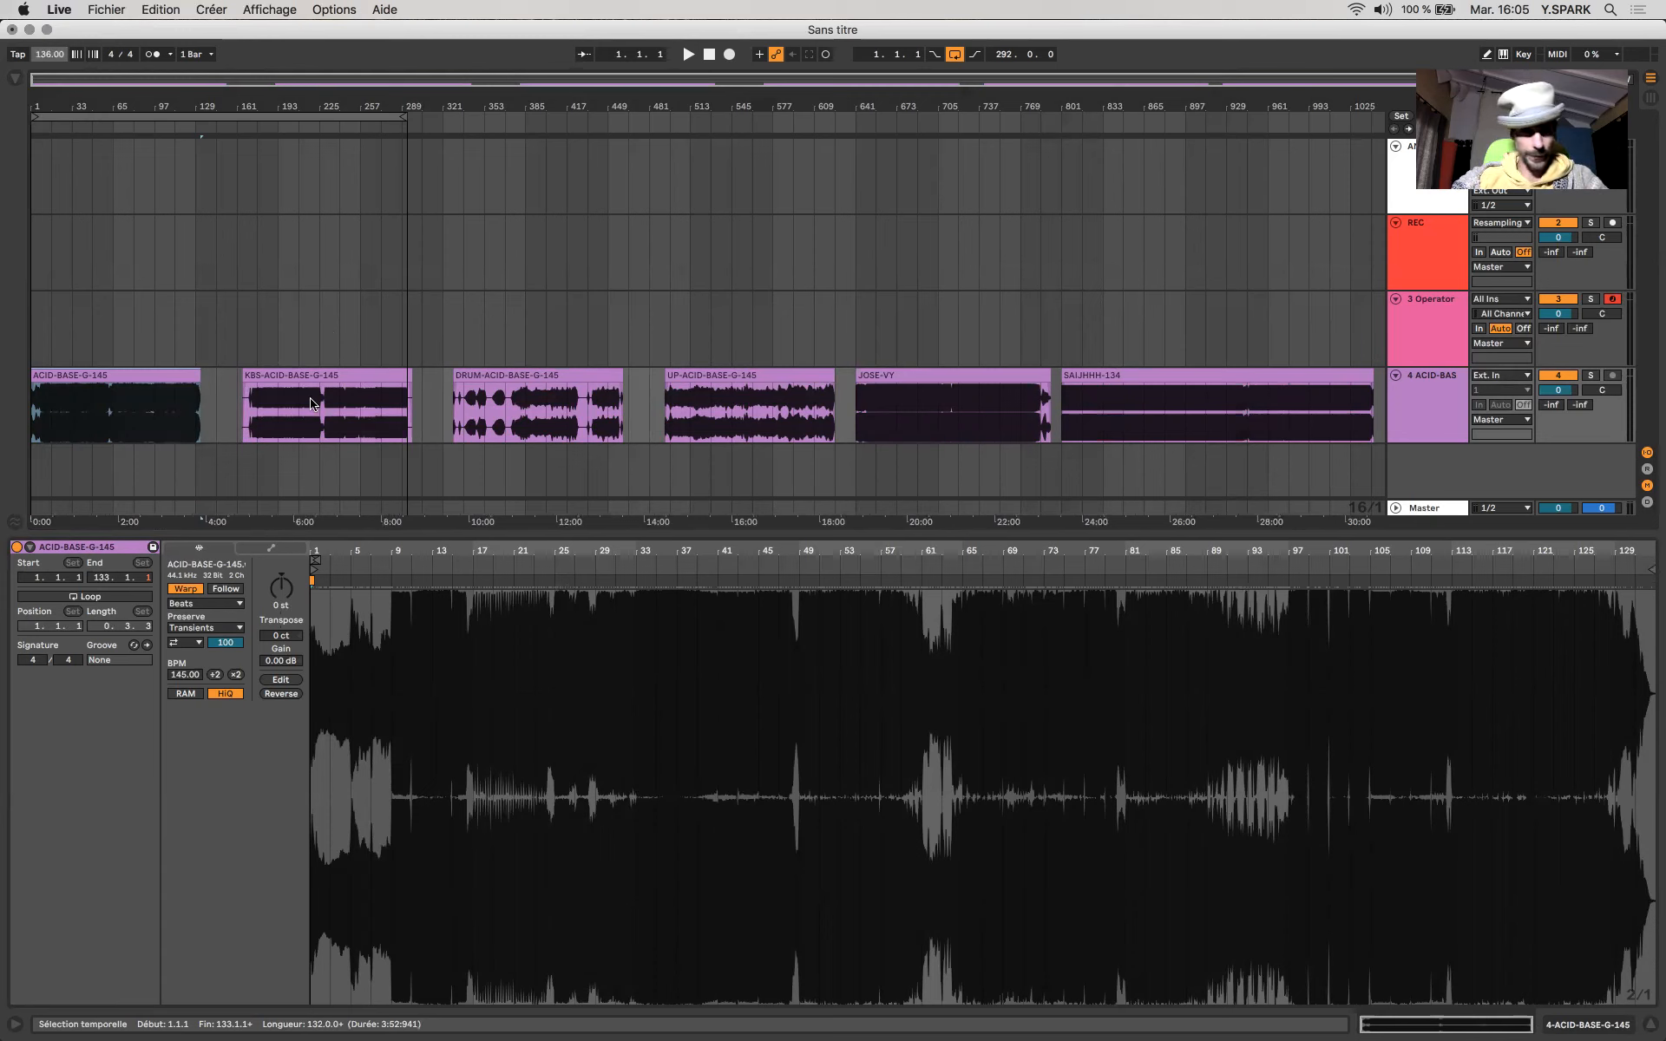
pyautogui.click(144, 375)
pyautogui.click(108, 419)
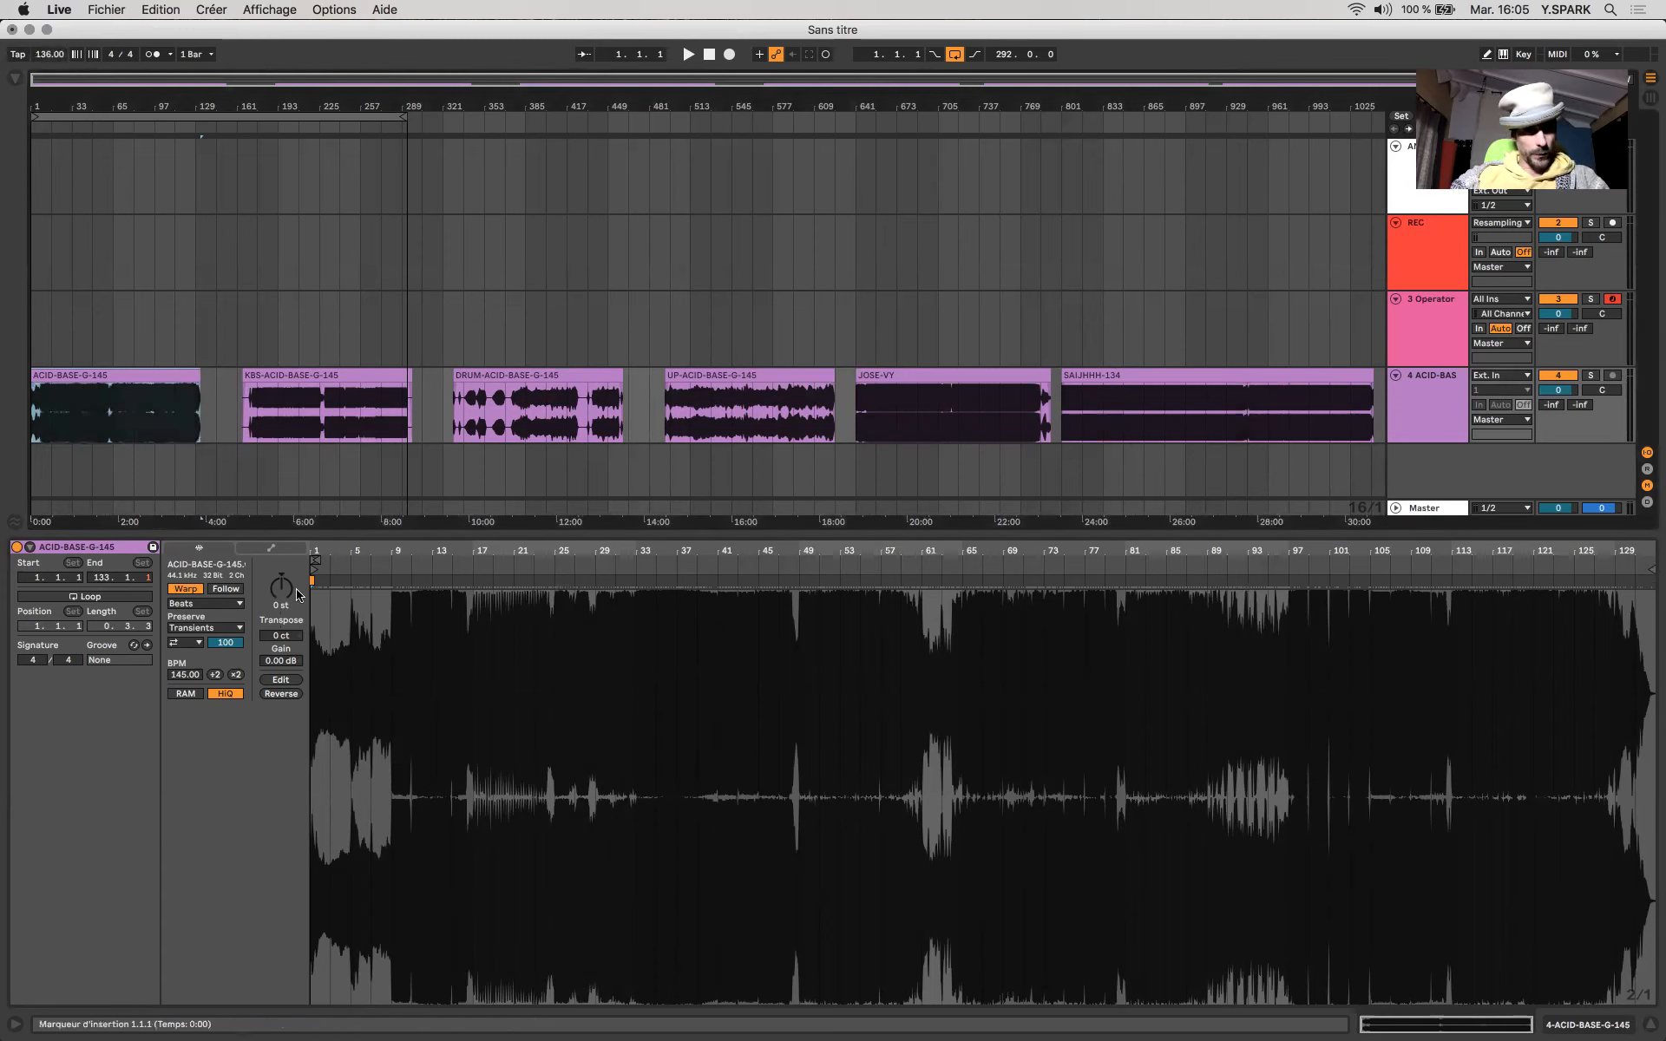
# Check the Warp settings of the ACID-BASE-G-145, KBS-ACID-BASE-G-145 and remaining clips at the new tempo.
pyautogui.keyDown('shift'); pyautogui.click(93, 416); pyautogui.keyUp('shift')
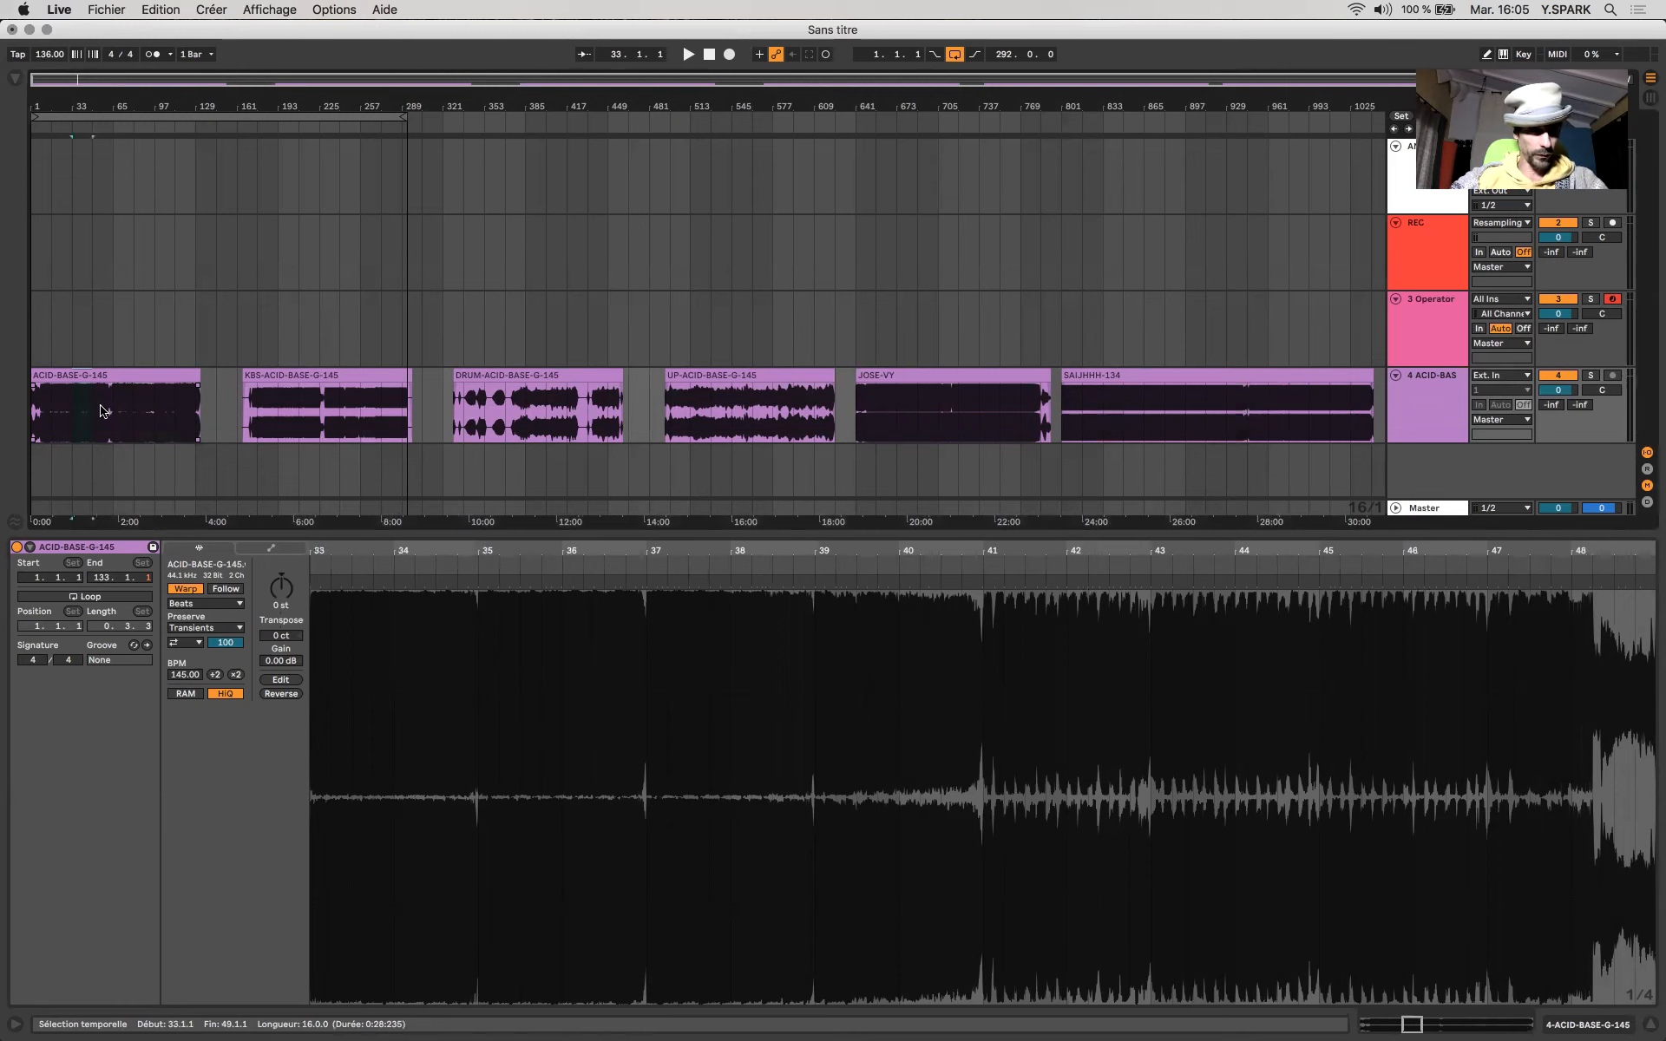
pyautogui.click(130, 373)
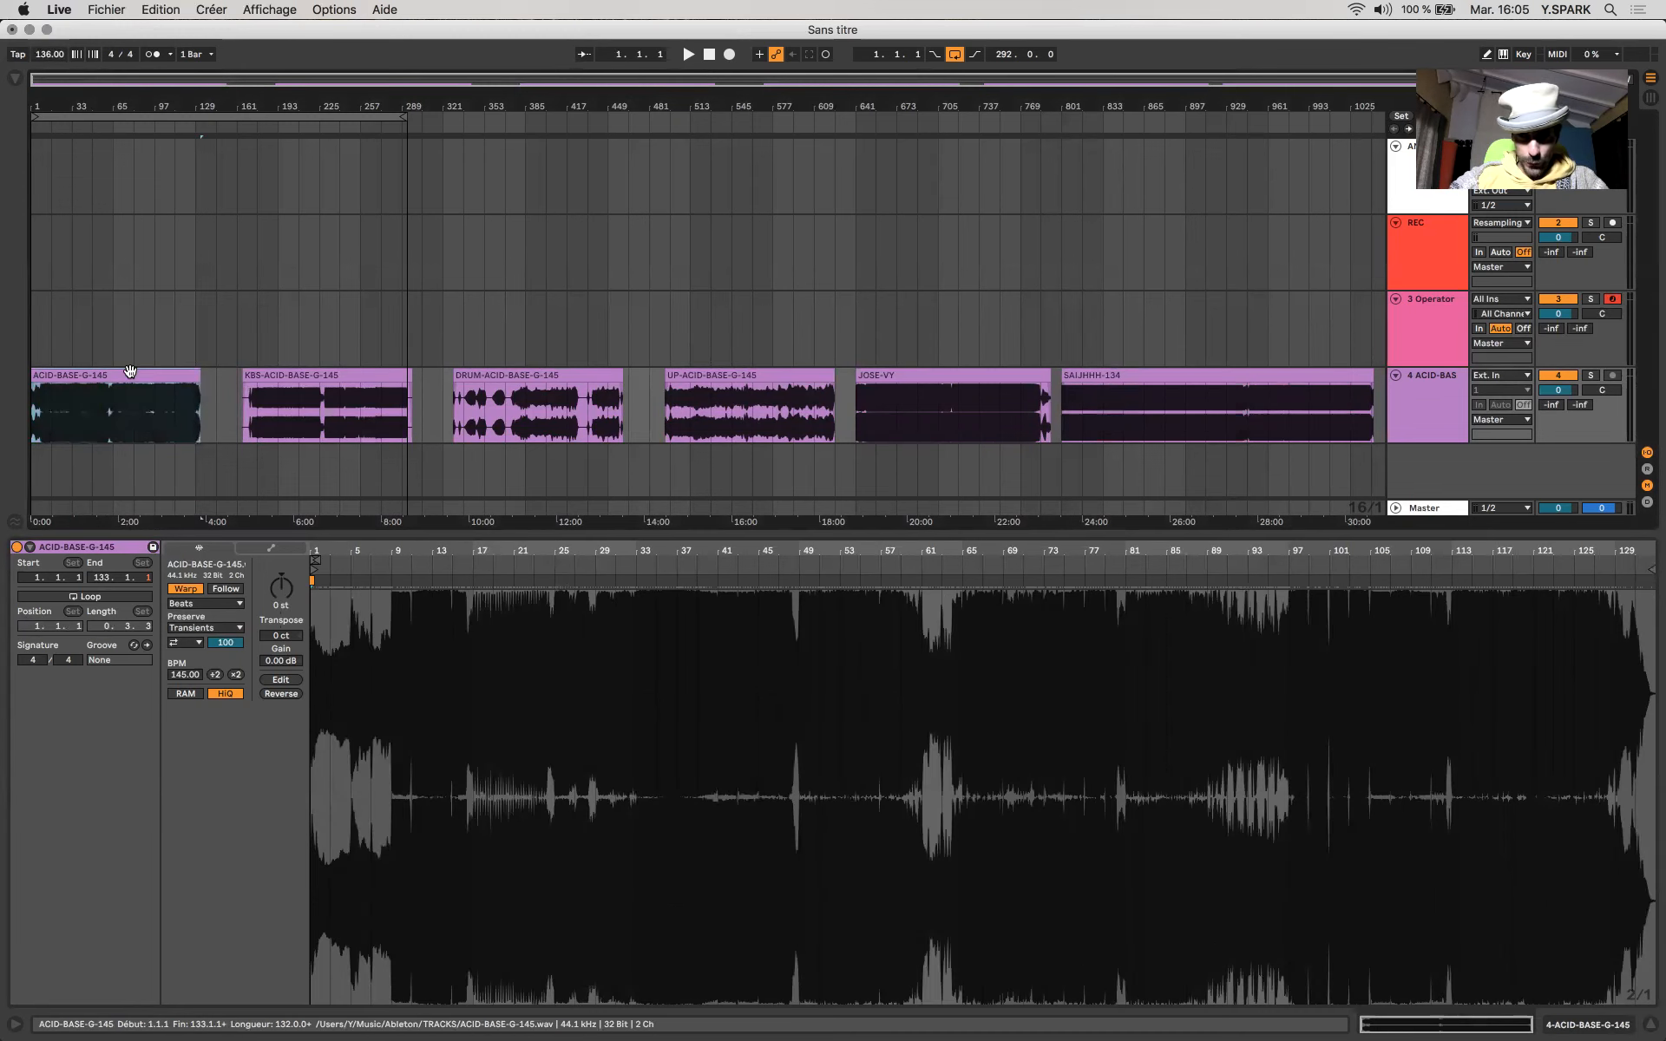
pyautogui.click(360, 375)
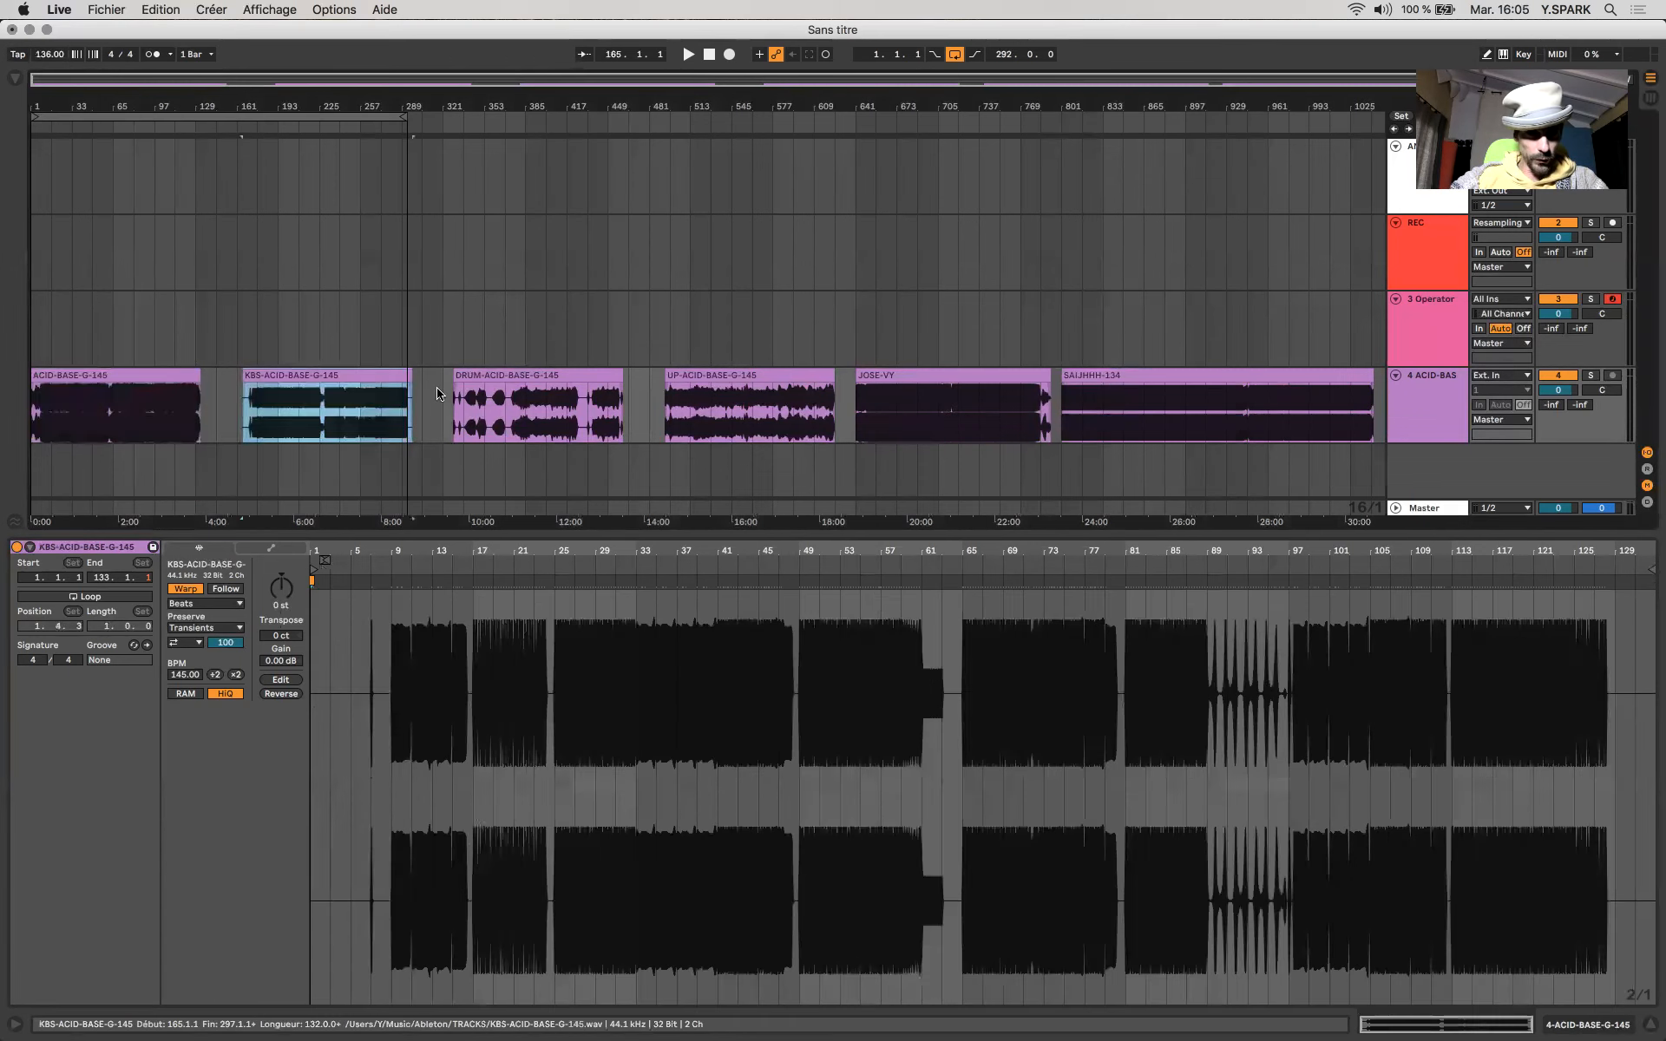
pyautogui.moveTo(352, 408); pyautogui.dragTo(1172, 401)
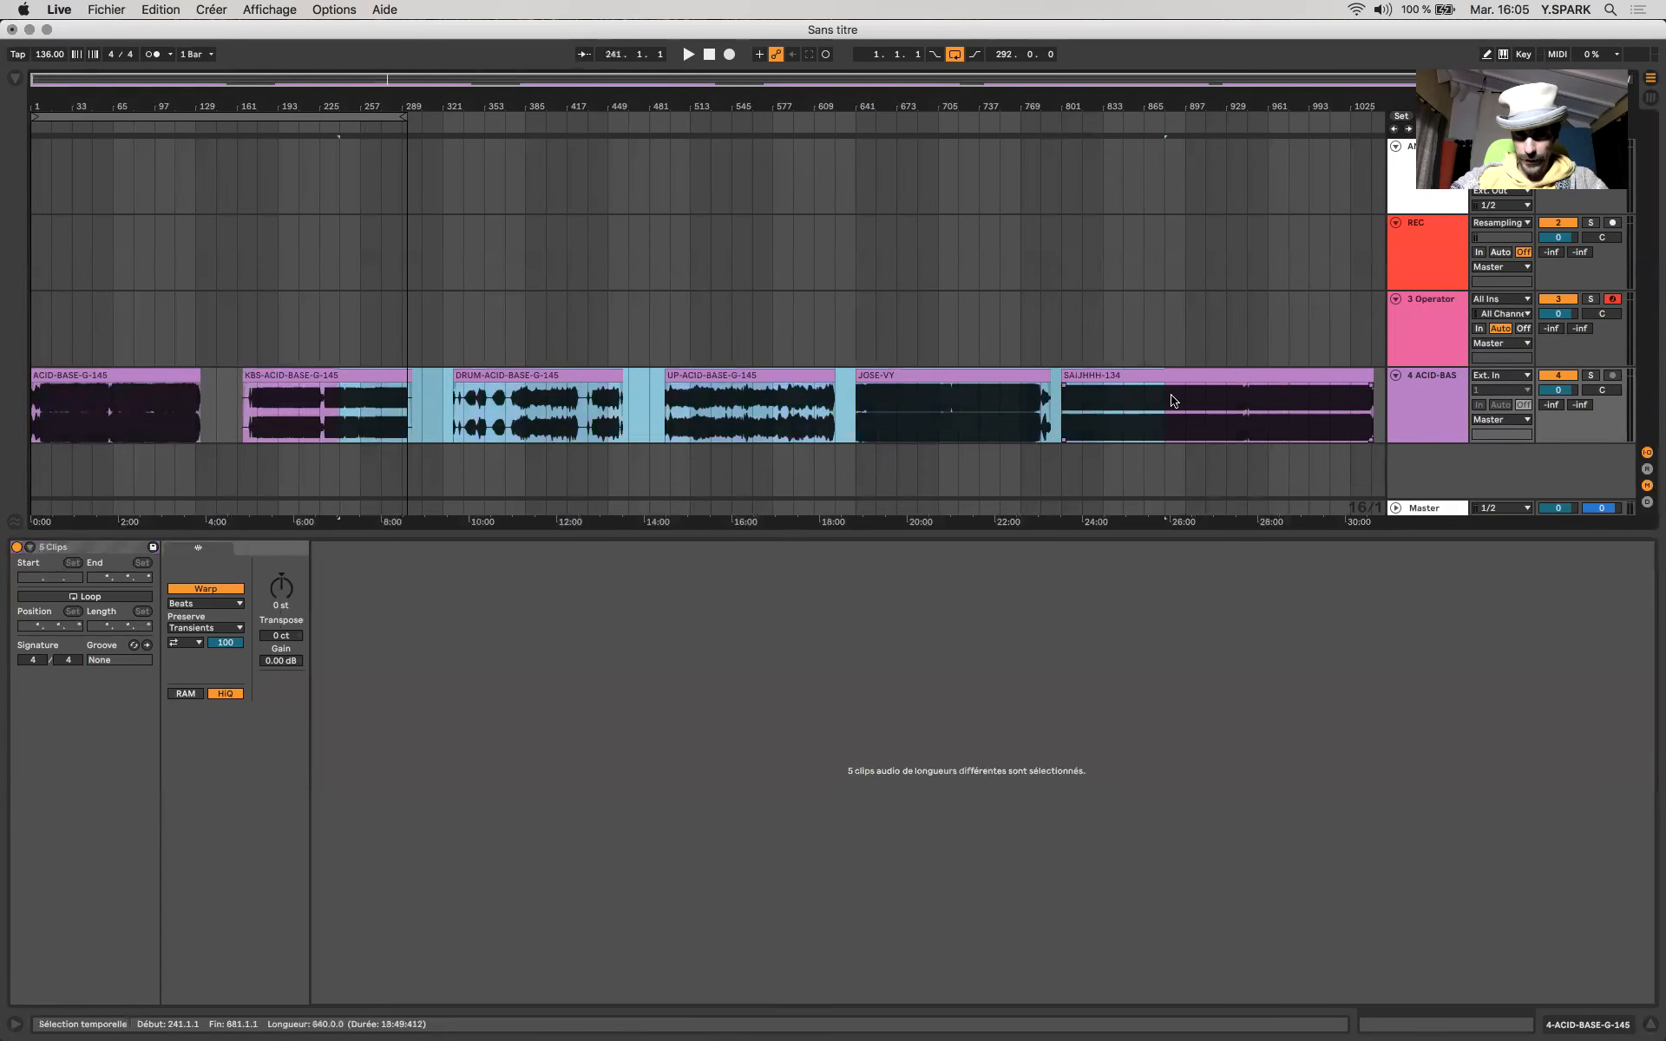
pyautogui.click(134, 395)
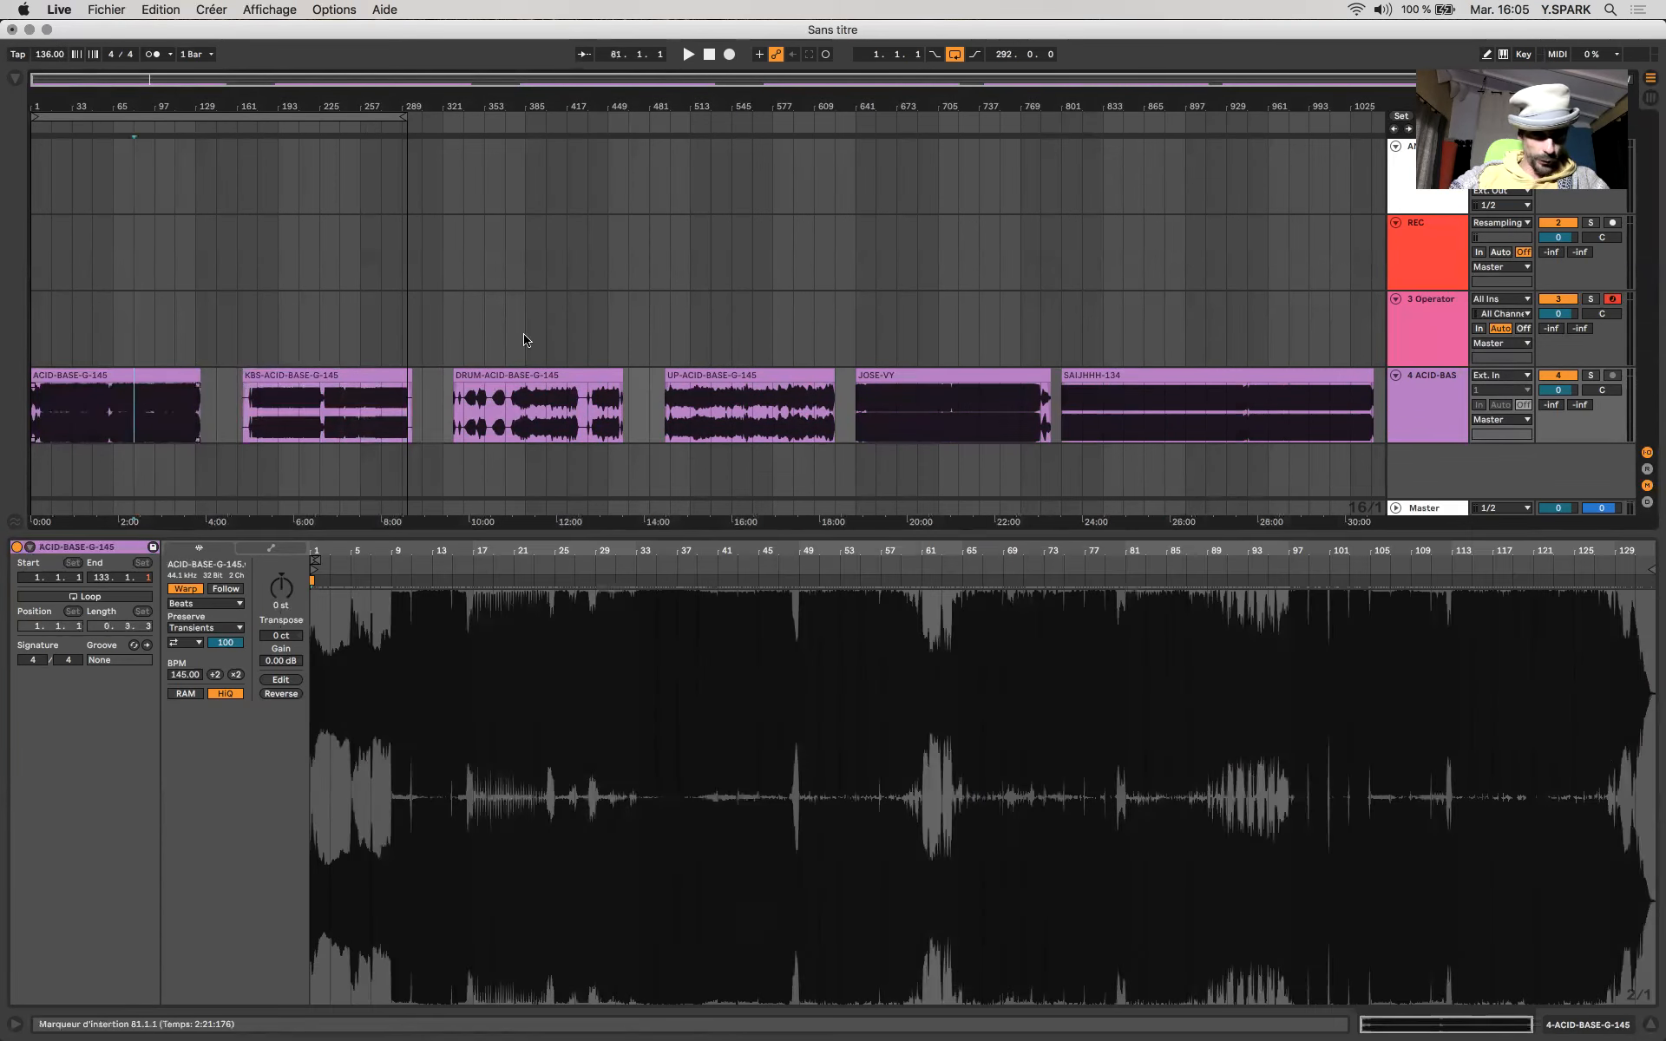
# Examine the ACID-BASE-G-145 beats around bar 73 against the arrangement grid.
pyautogui.click(121, 422)
pyautogui.scroll(5, 121, 422)
pyautogui.scroll(15, 121, 422)
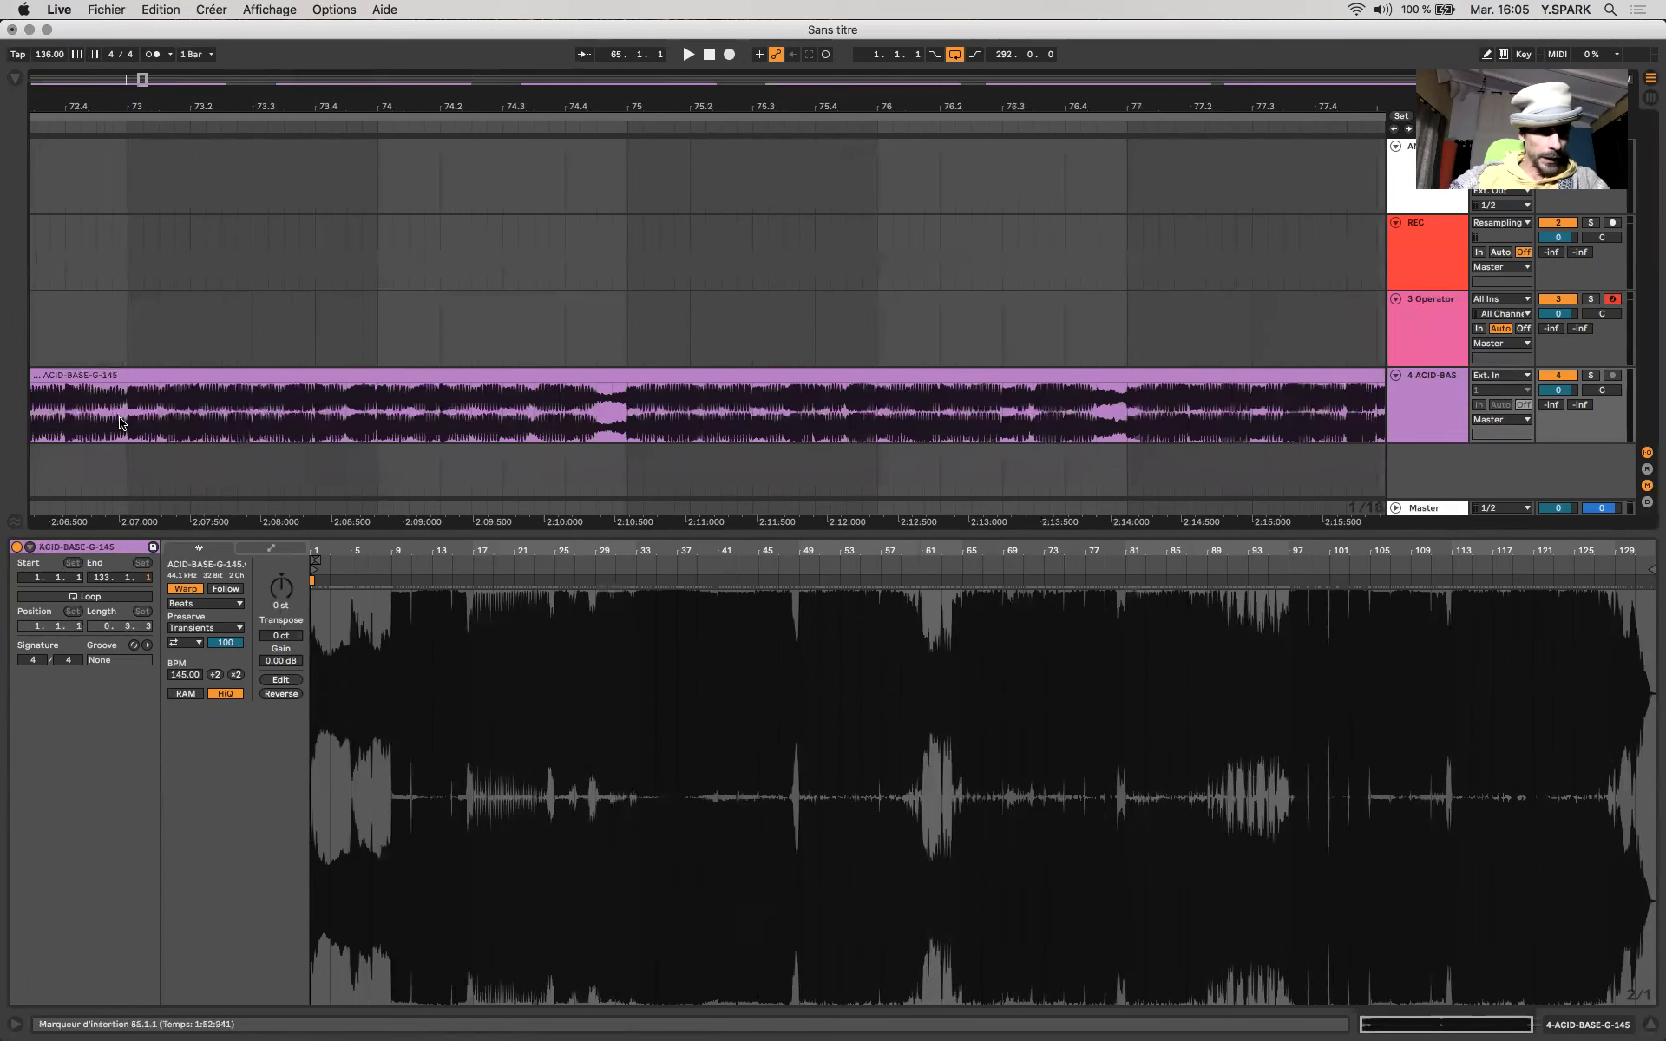
pyautogui.moveTo(304, 388); pyautogui.dragTo(348, 397)
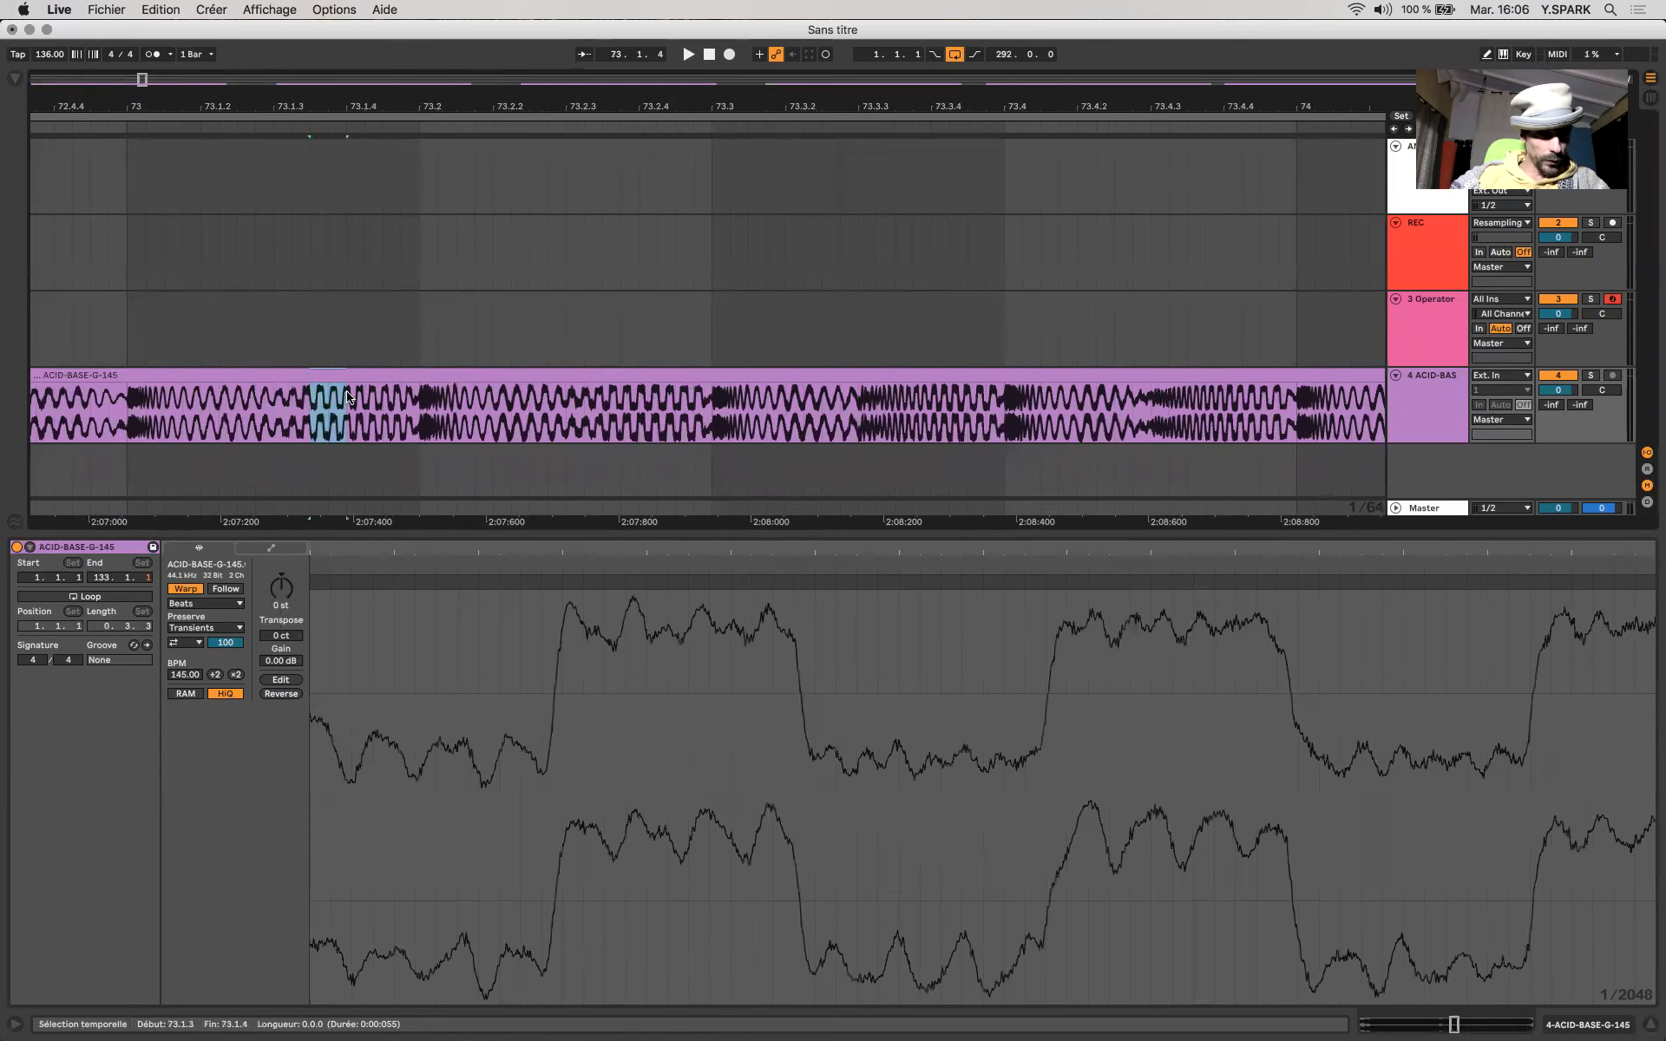
pyautogui.scroll(-15, 350, 397)
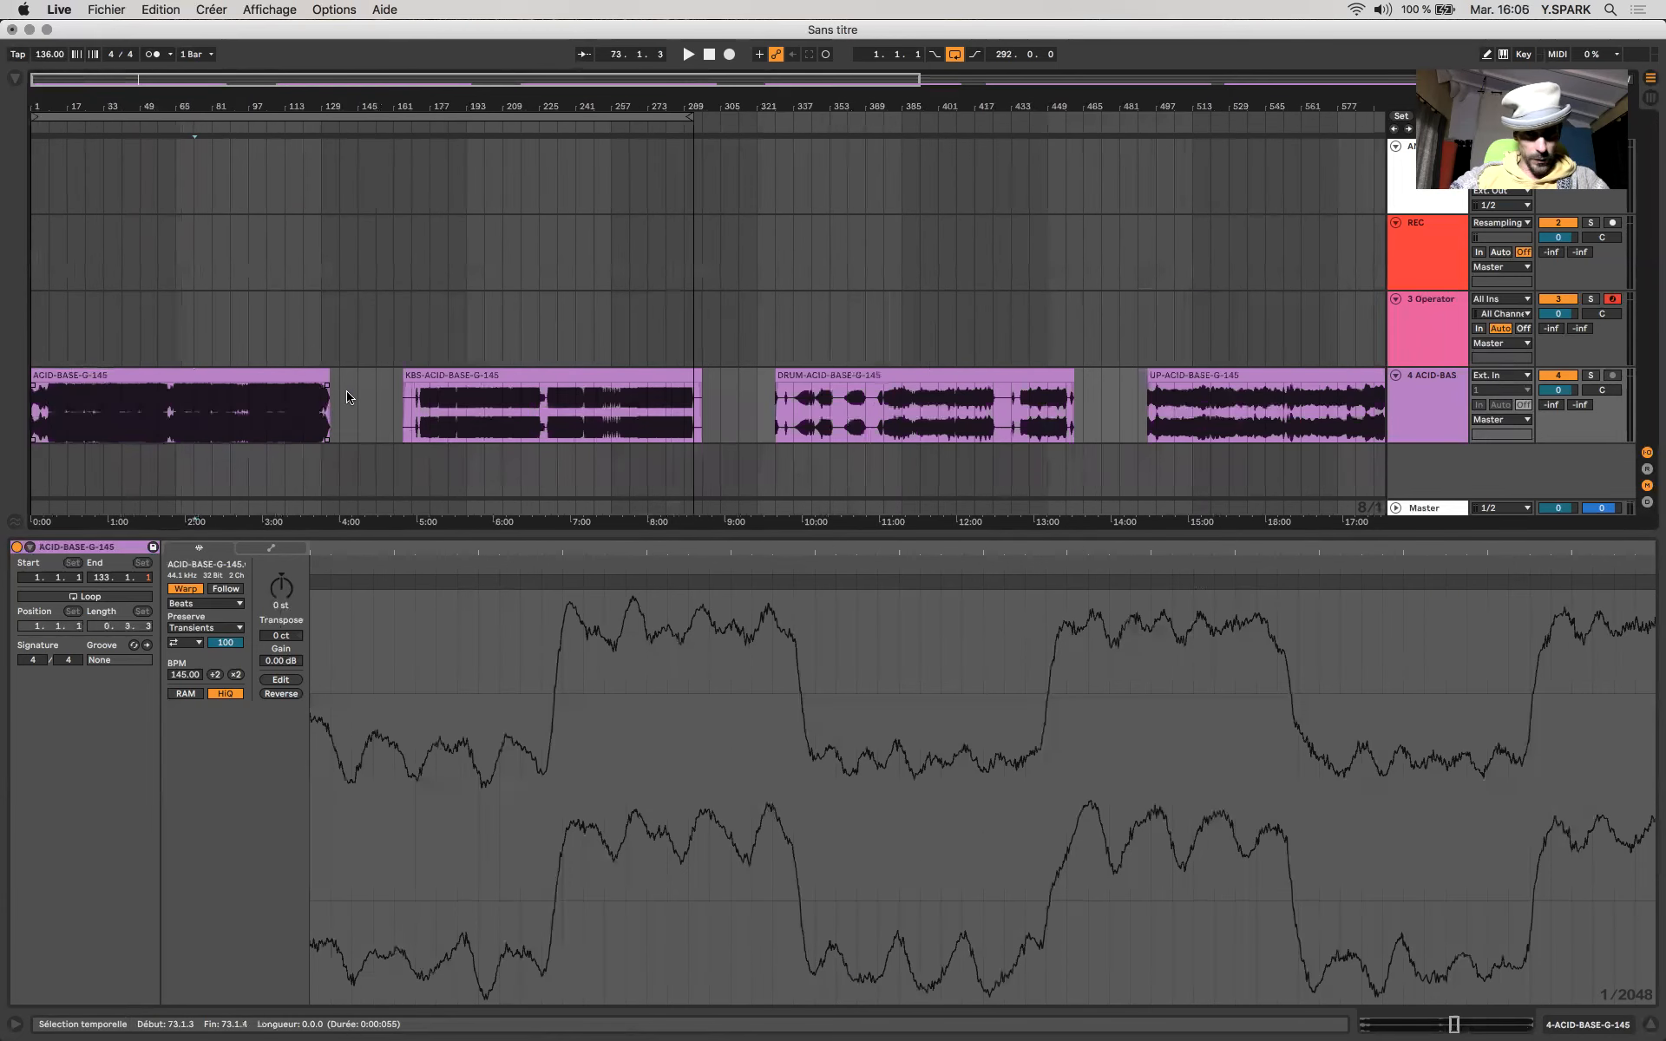
pyautogui.hscroll(15, 346, 398)
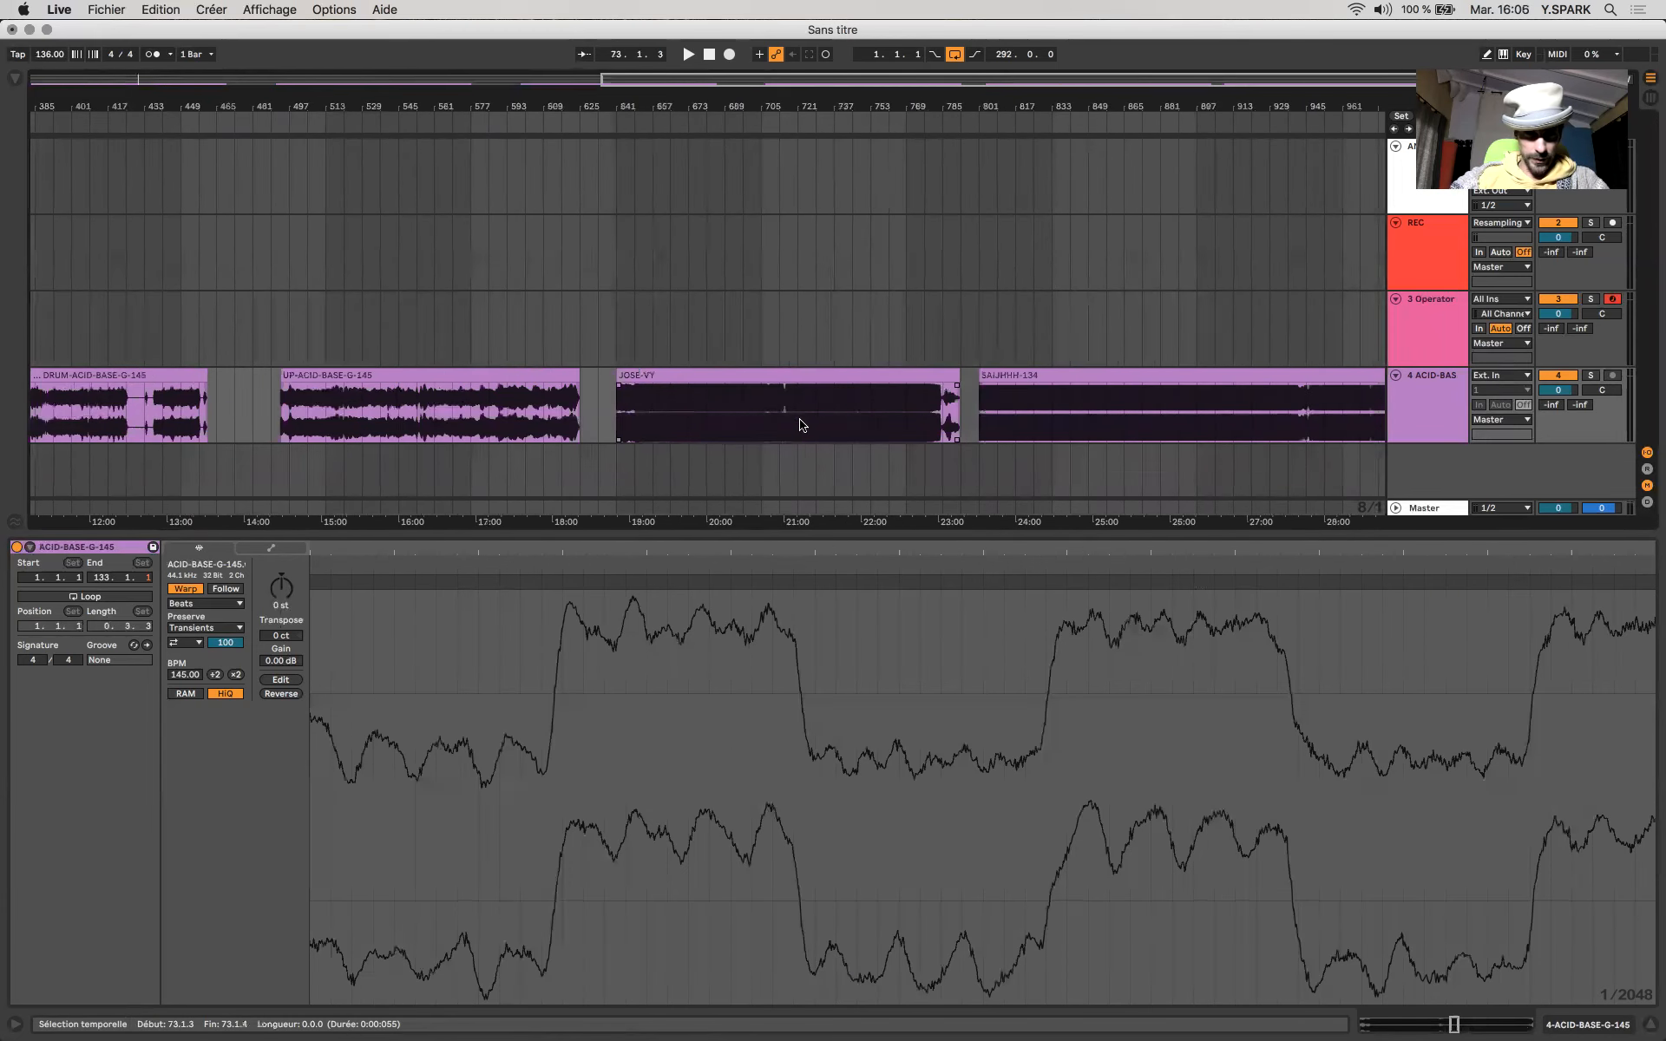
# Examine the JOSE-VY beats around bar 665 against the grid, and look over the SAIJHHH-134 clip and its Warp settings.
pyautogui.click(623, 420)
pyautogui.scroll(15, 623, 420)
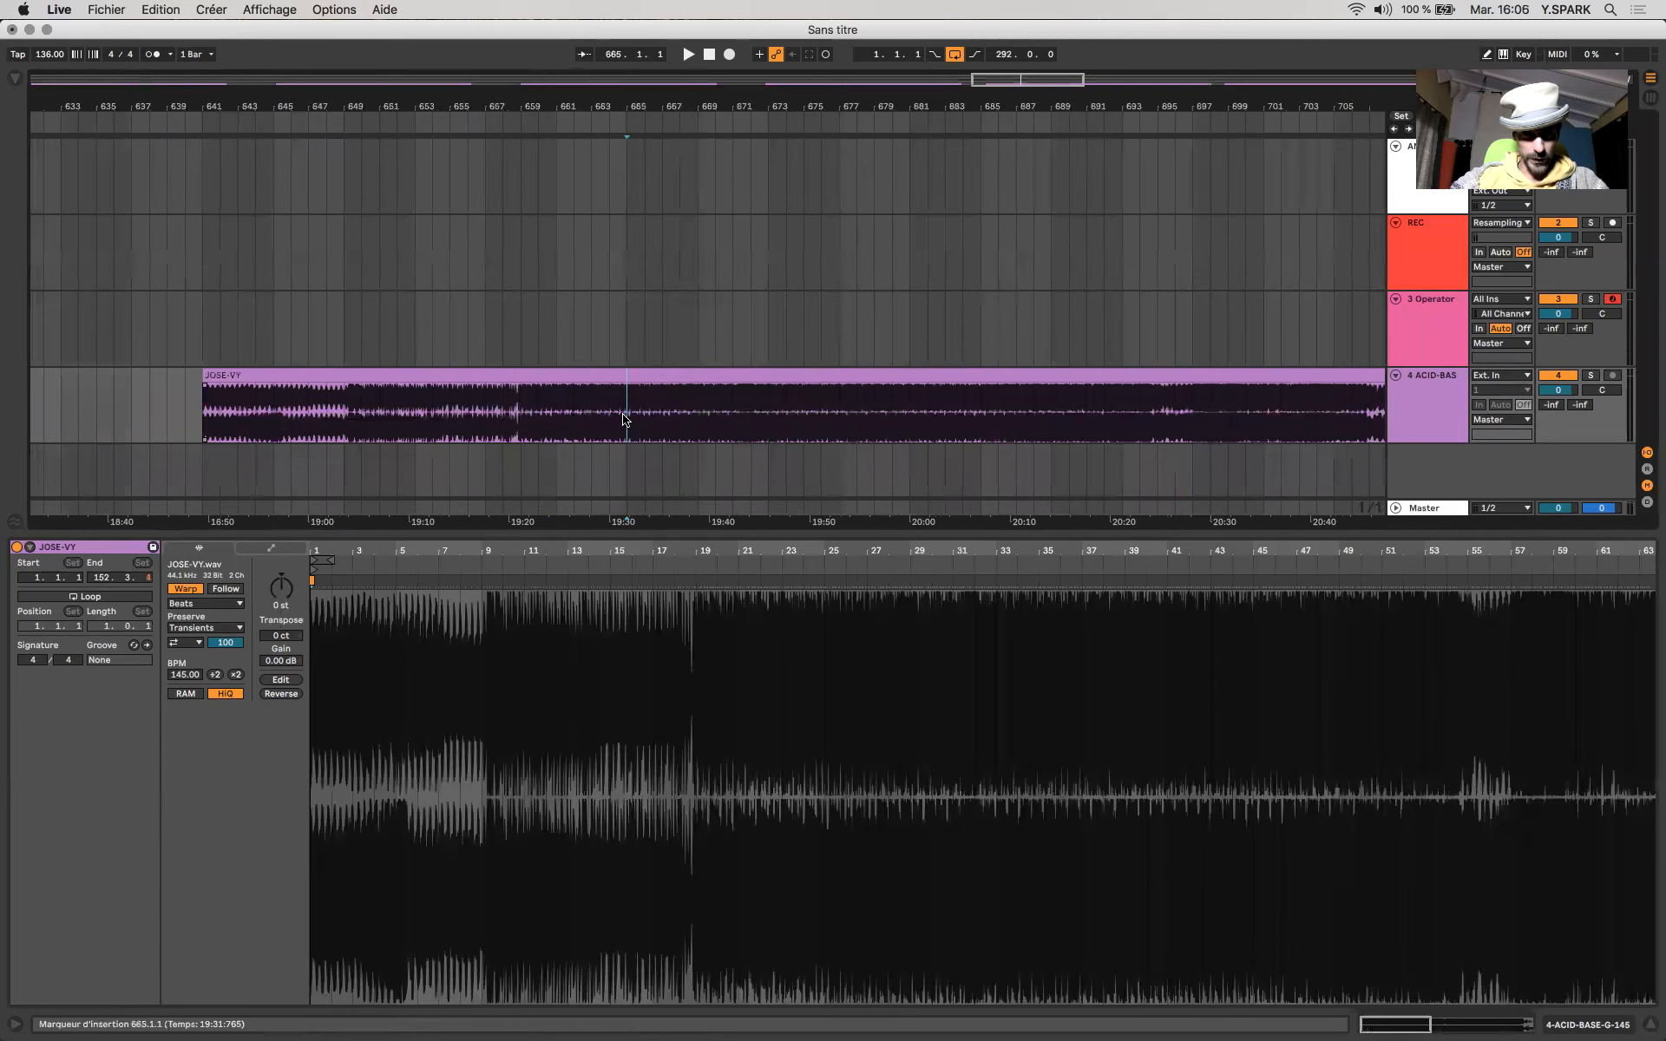
pyautogui.moveTo(653, 406); pyautogui.dragTo(612, 408)
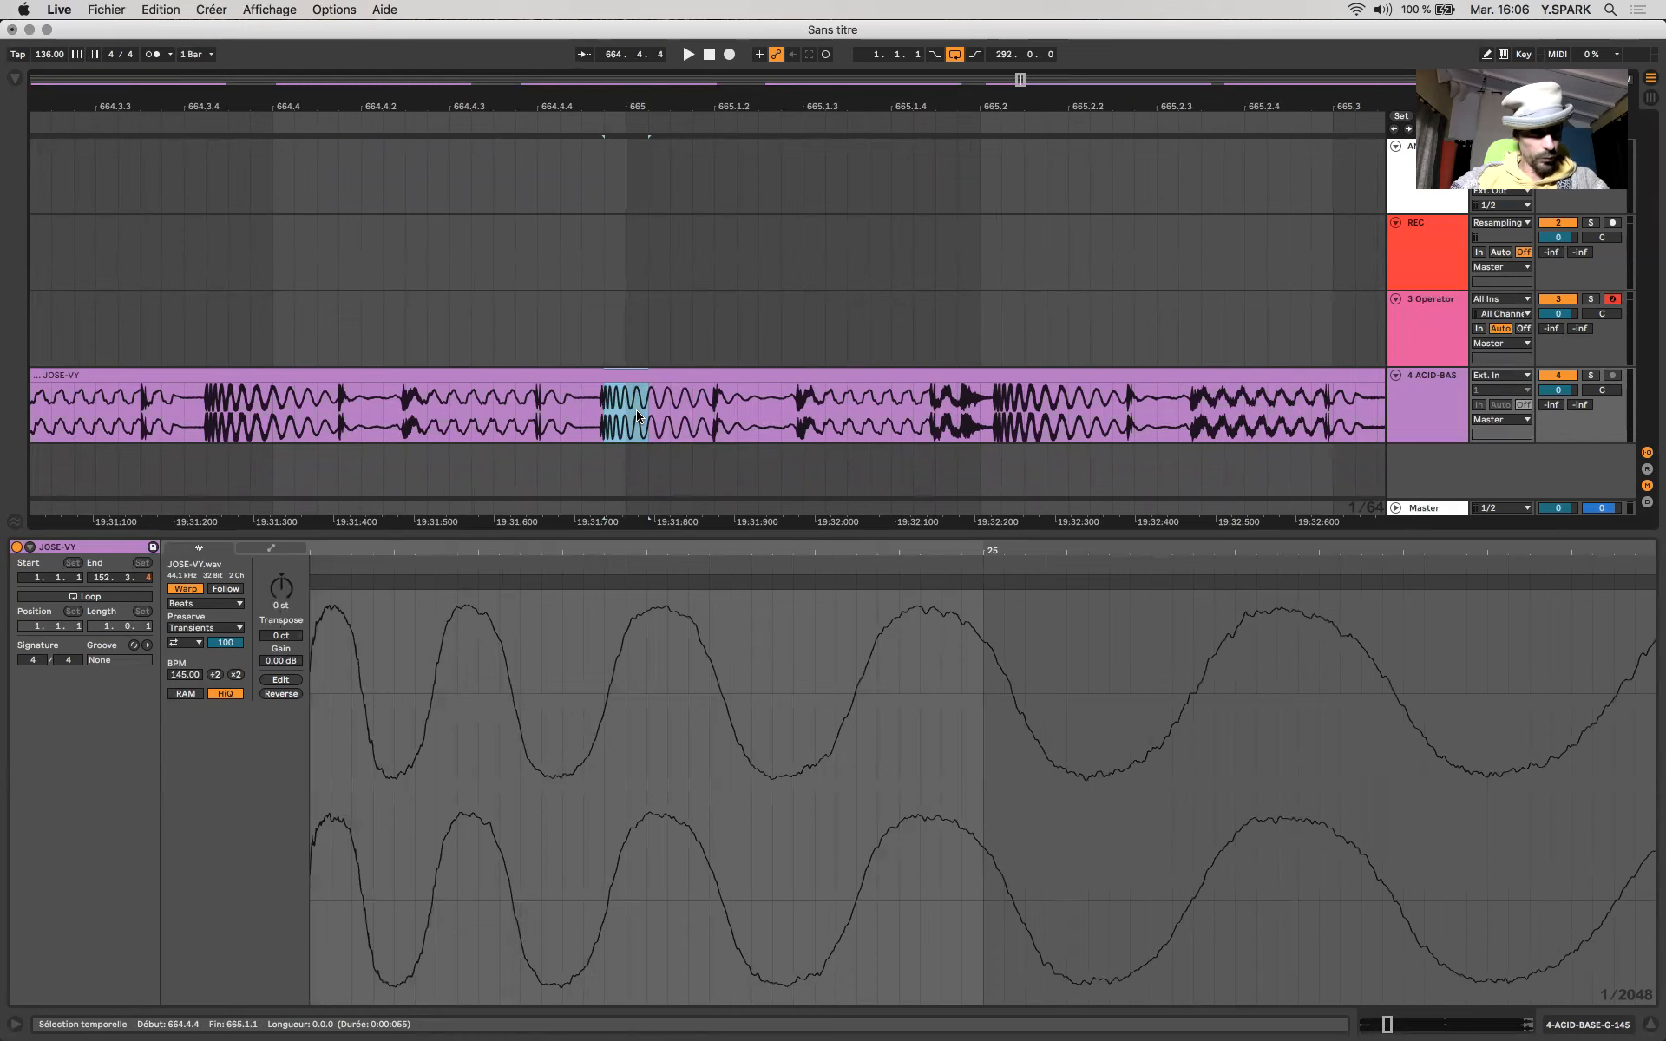
pyautogui.scroll(-3, 637, 417)
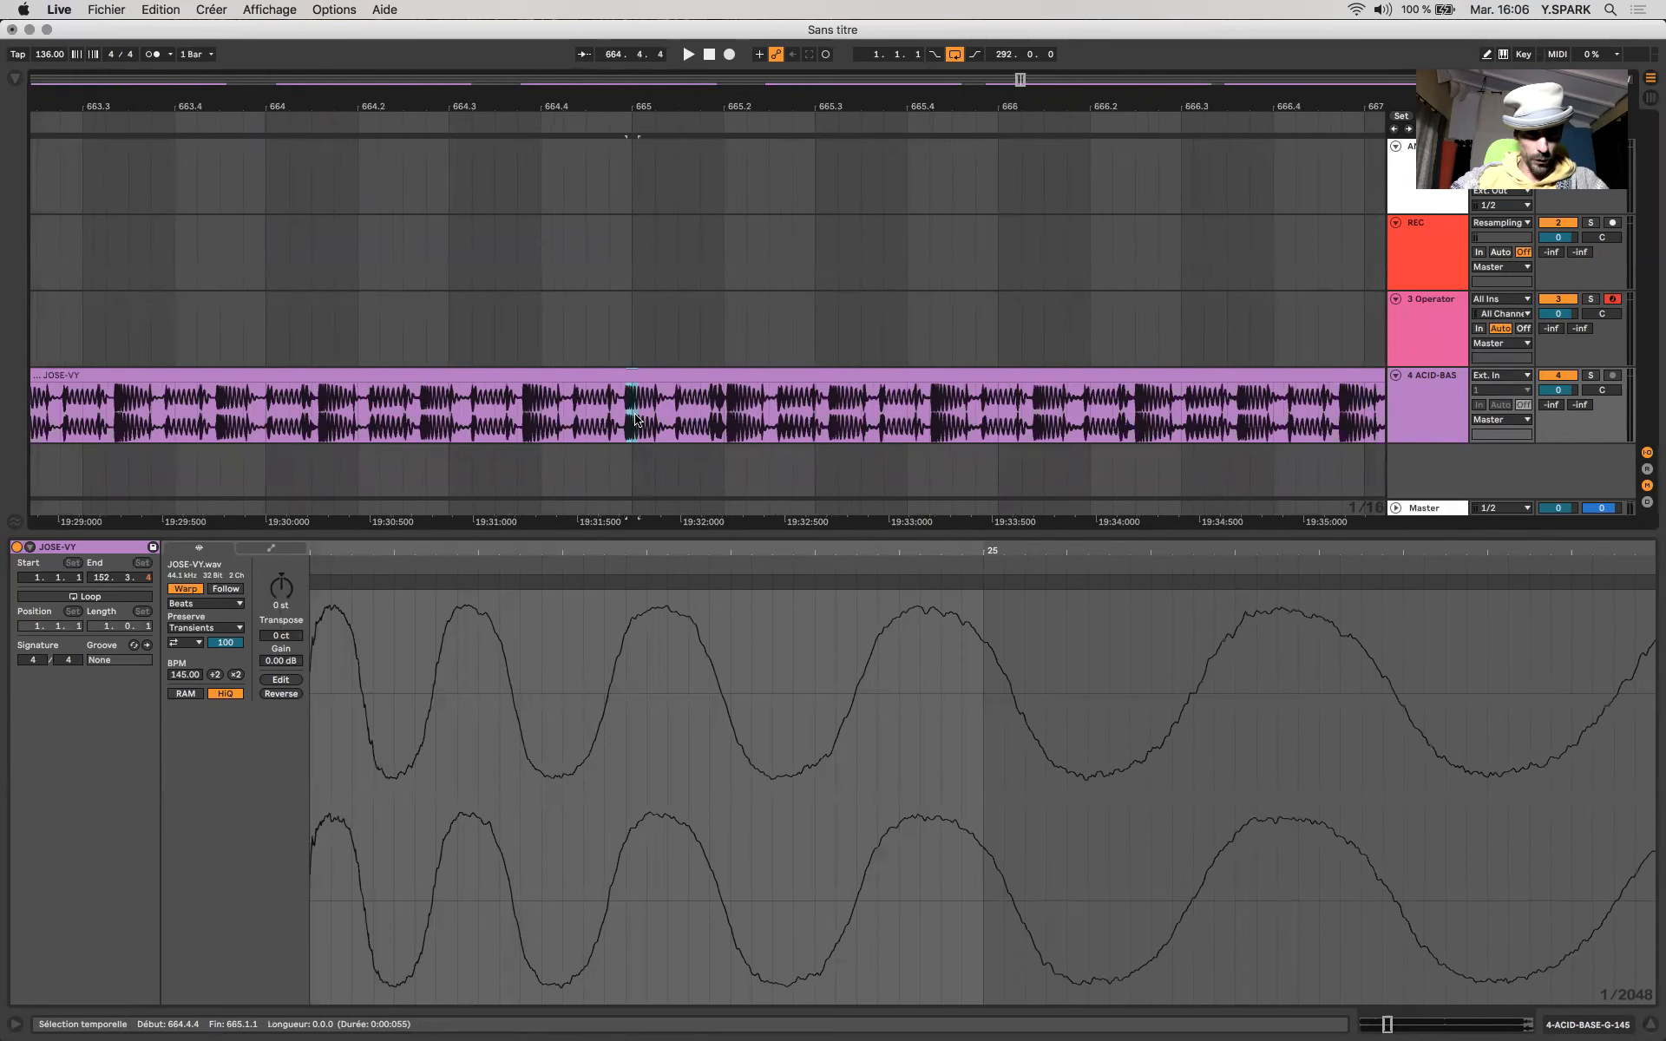
pyautogui.scroll(-20, 636, 420)
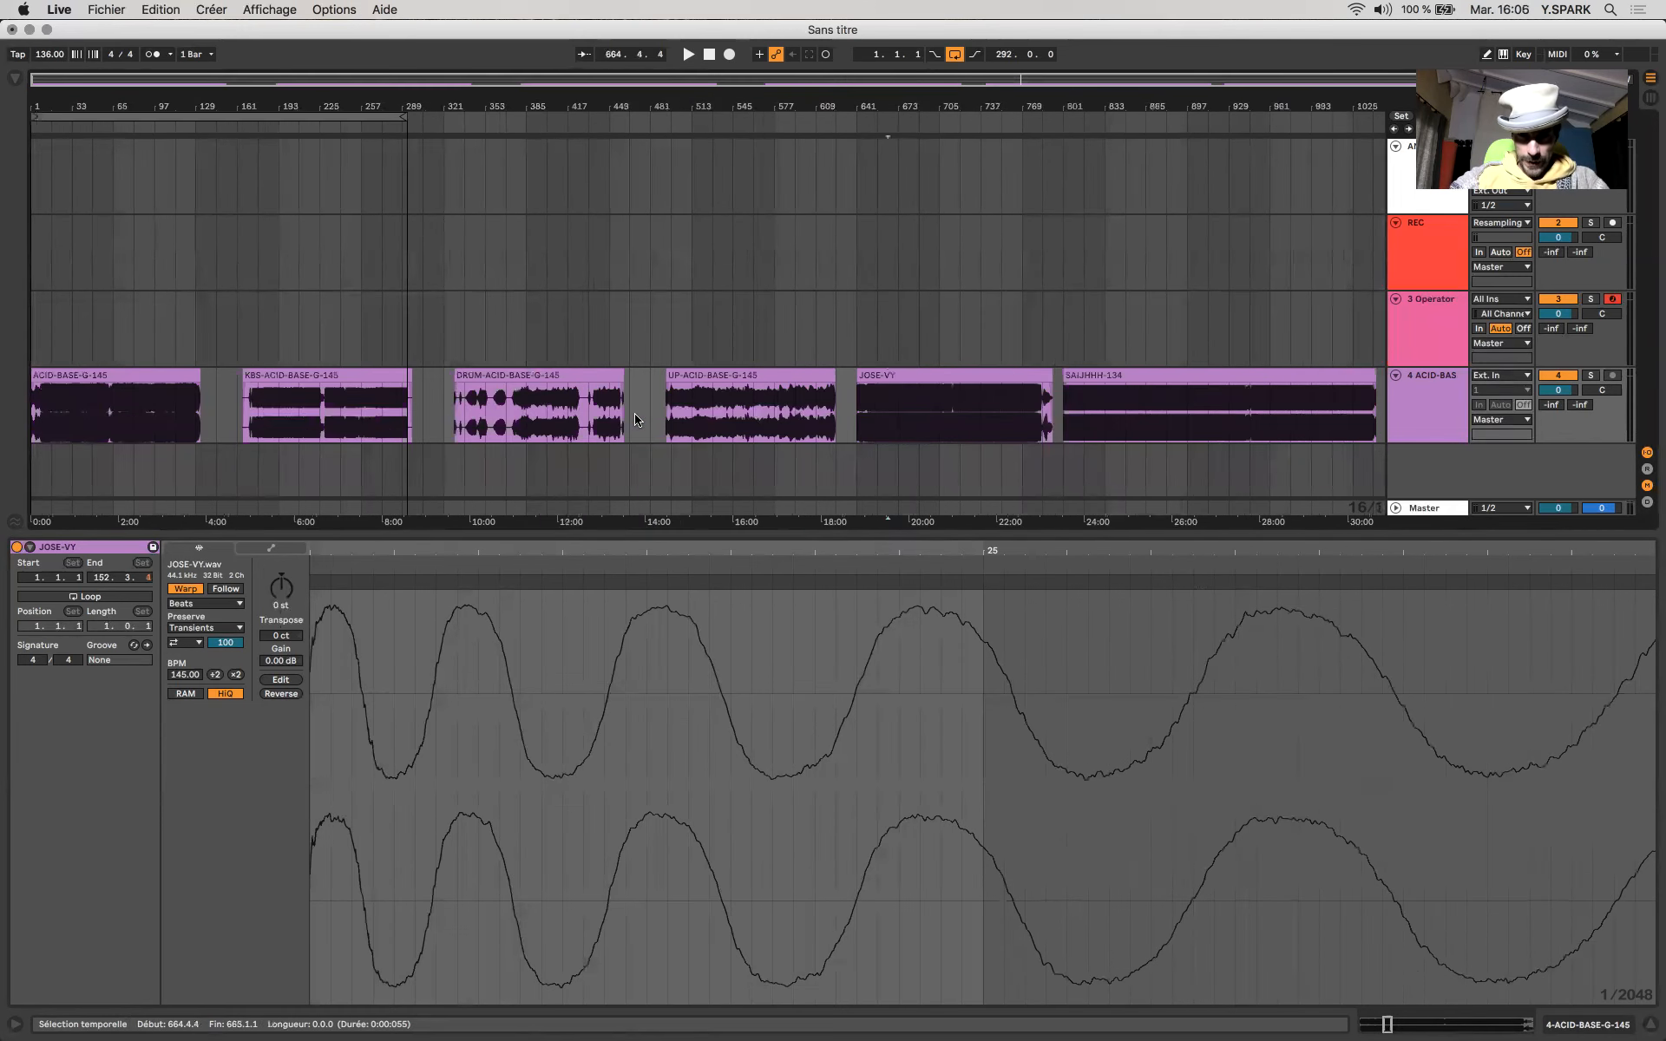
pyautogui.click(1105, 405)
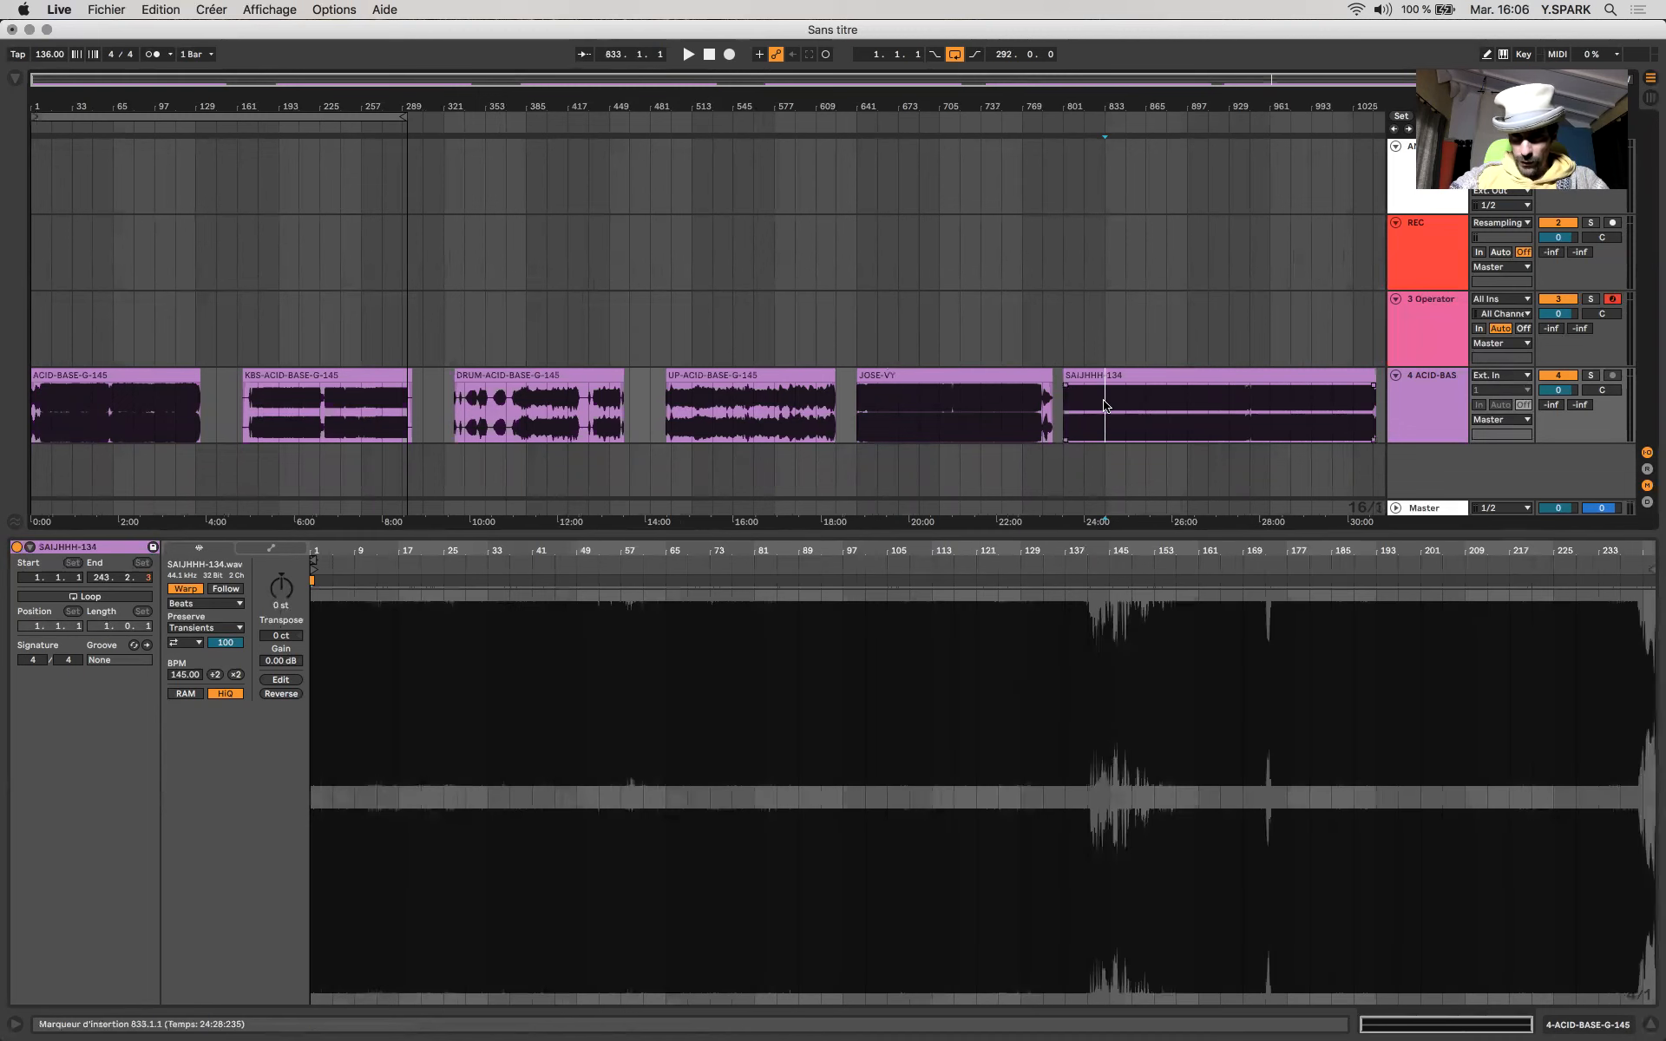
pyautogui.scroll(7, 1147, 389)
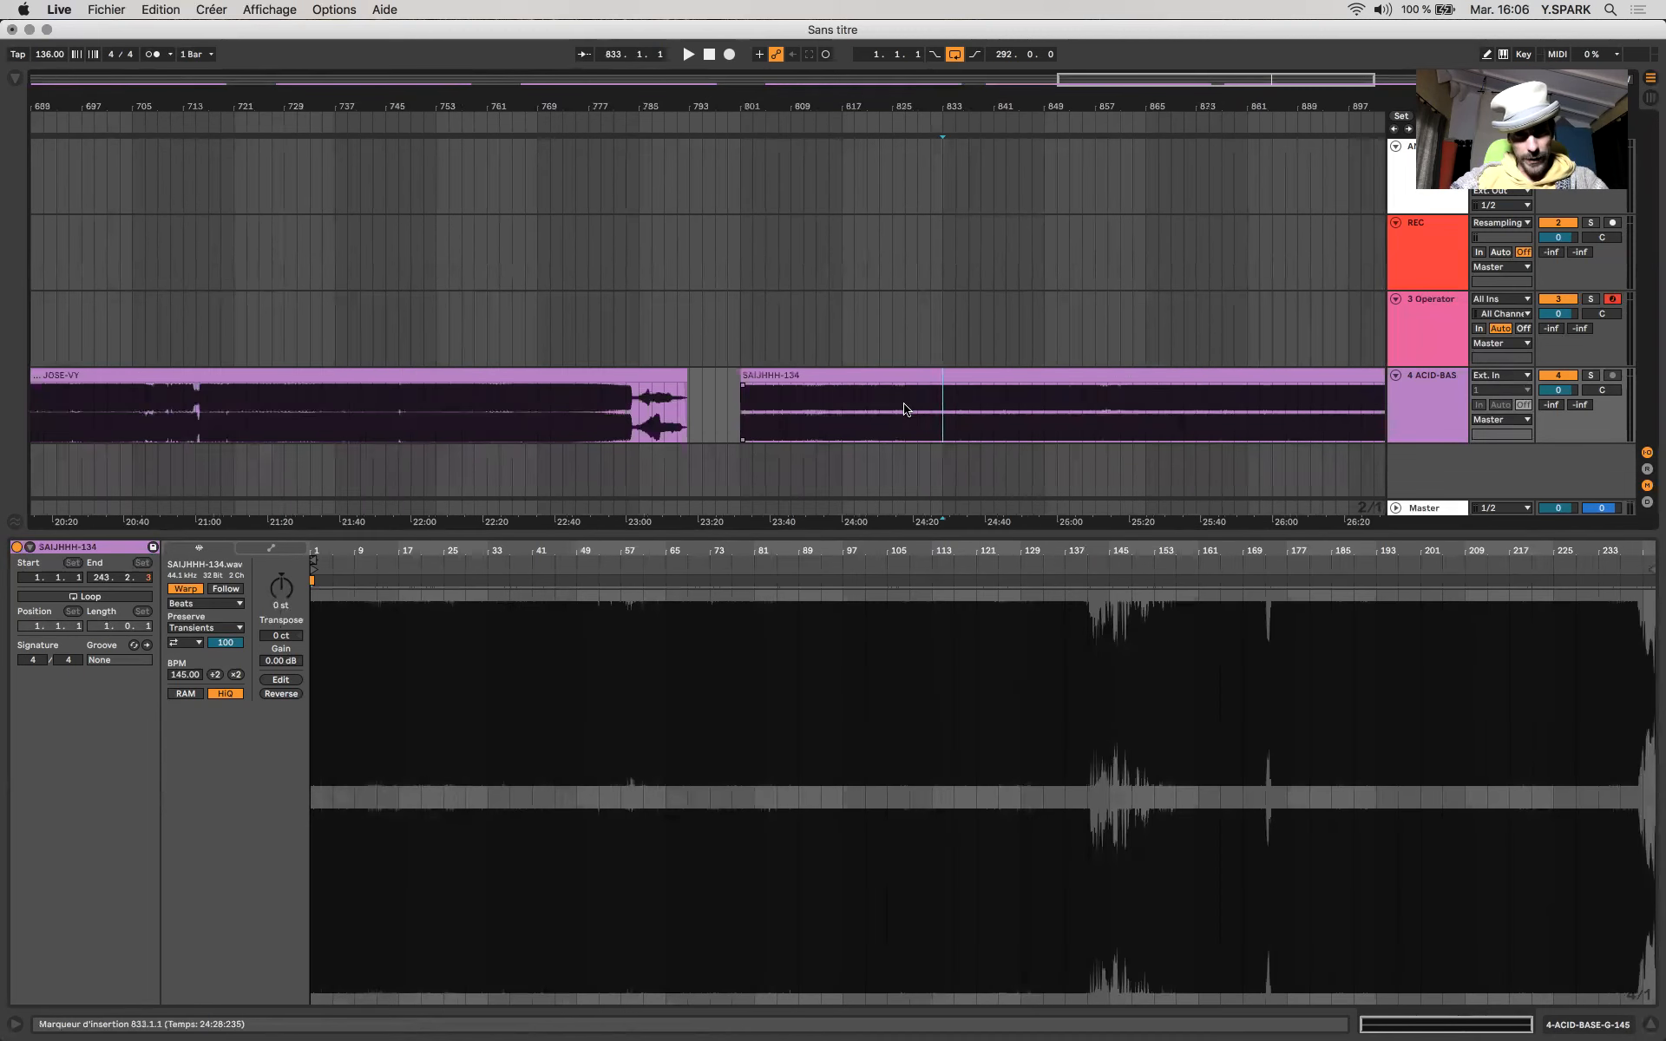
pyautogui.scroll(-7, 905, 410)
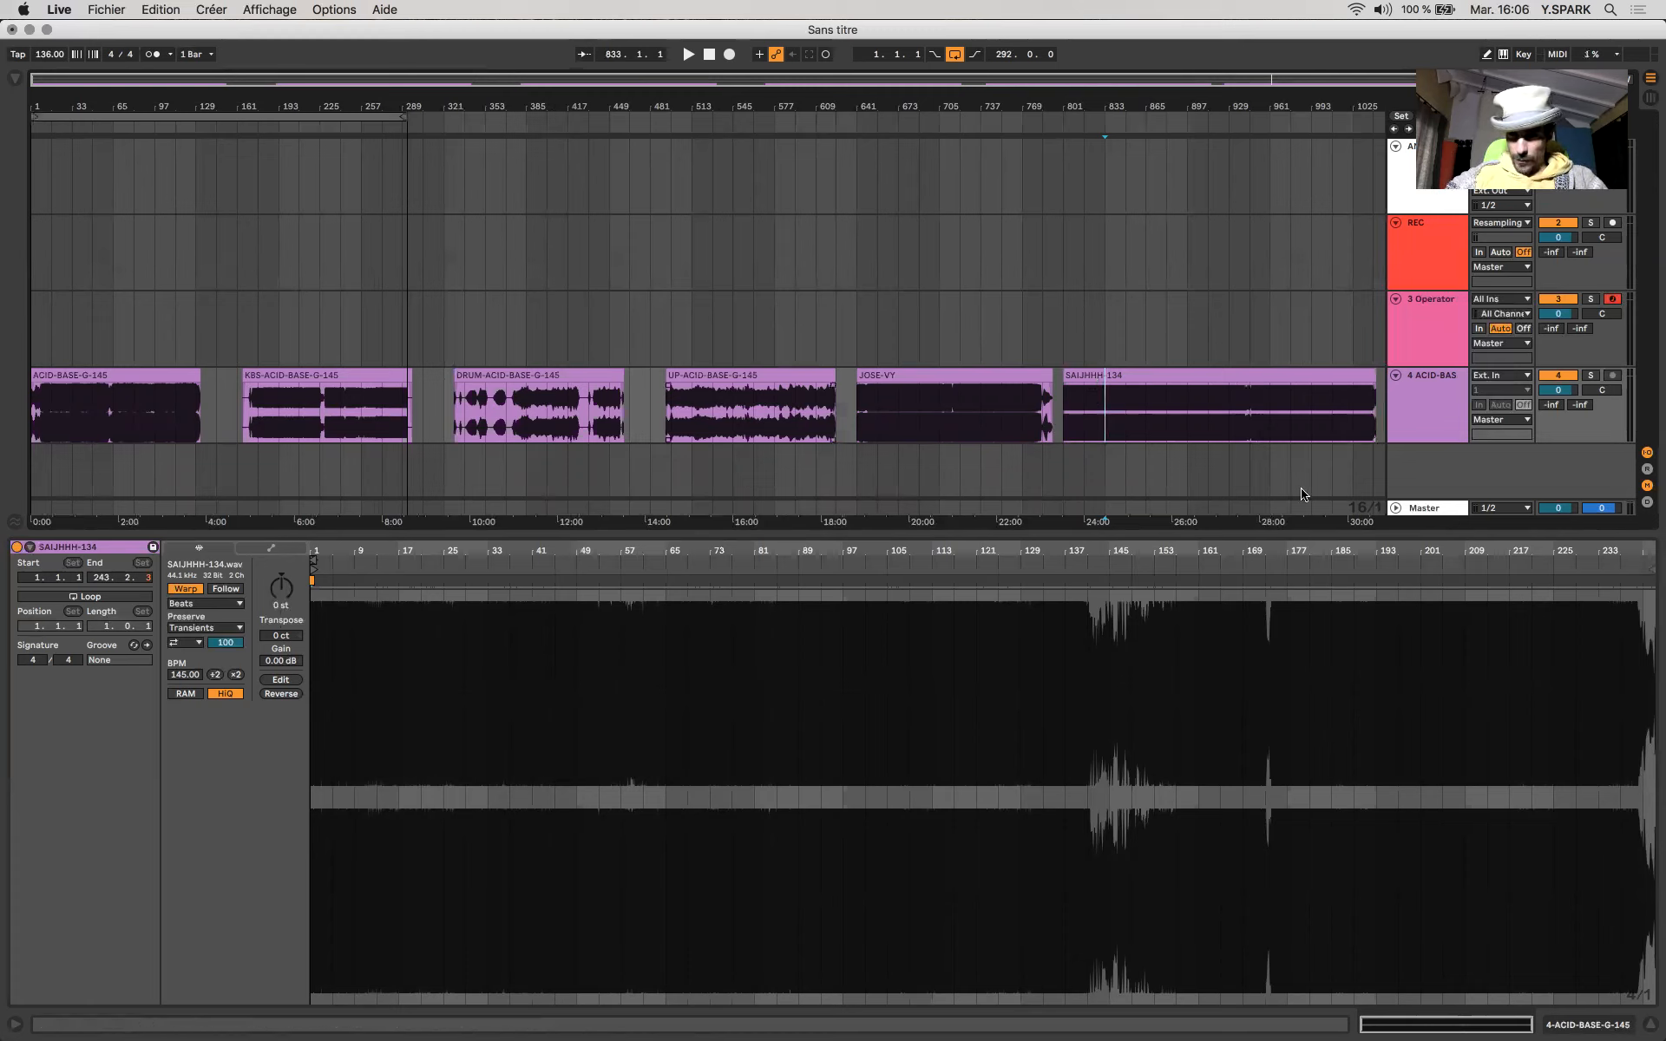
# View the Spectrum and Limiter devices on the Master track, and place the insertion marker in the KBS-ACID-BASE-G-145 clip at bar 289.
pyautogui.click(1433, 513)
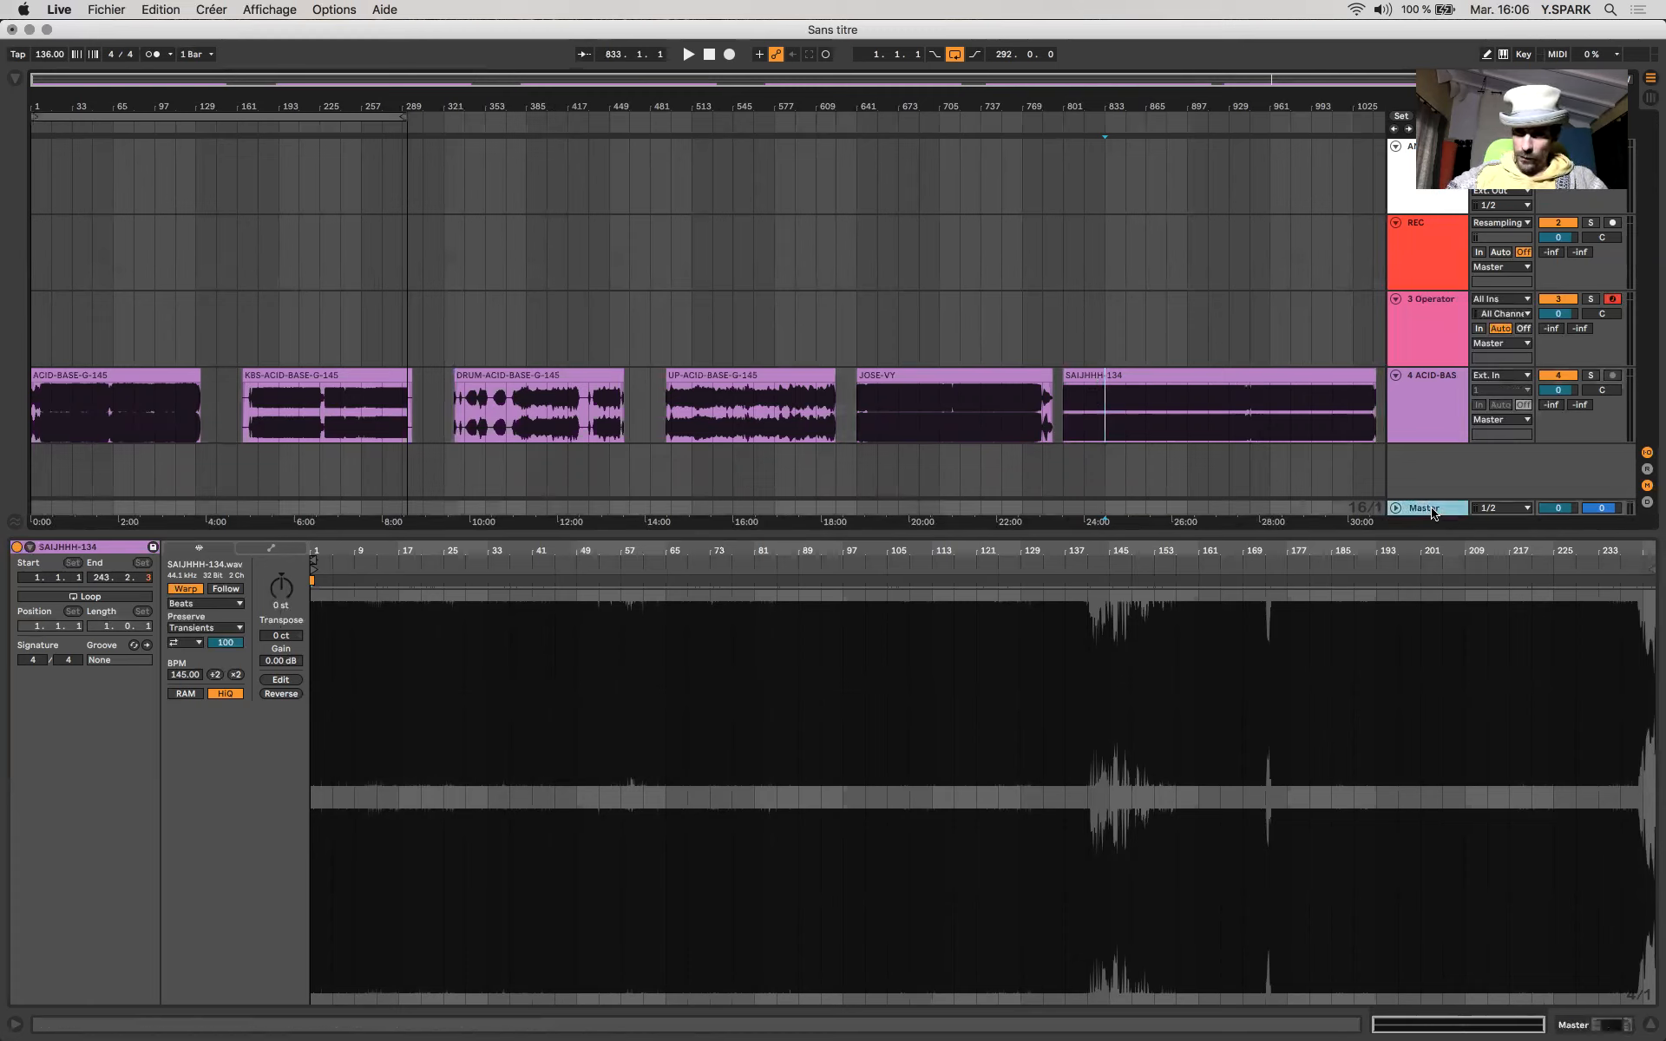
pyautogui.click(1584, 1029)
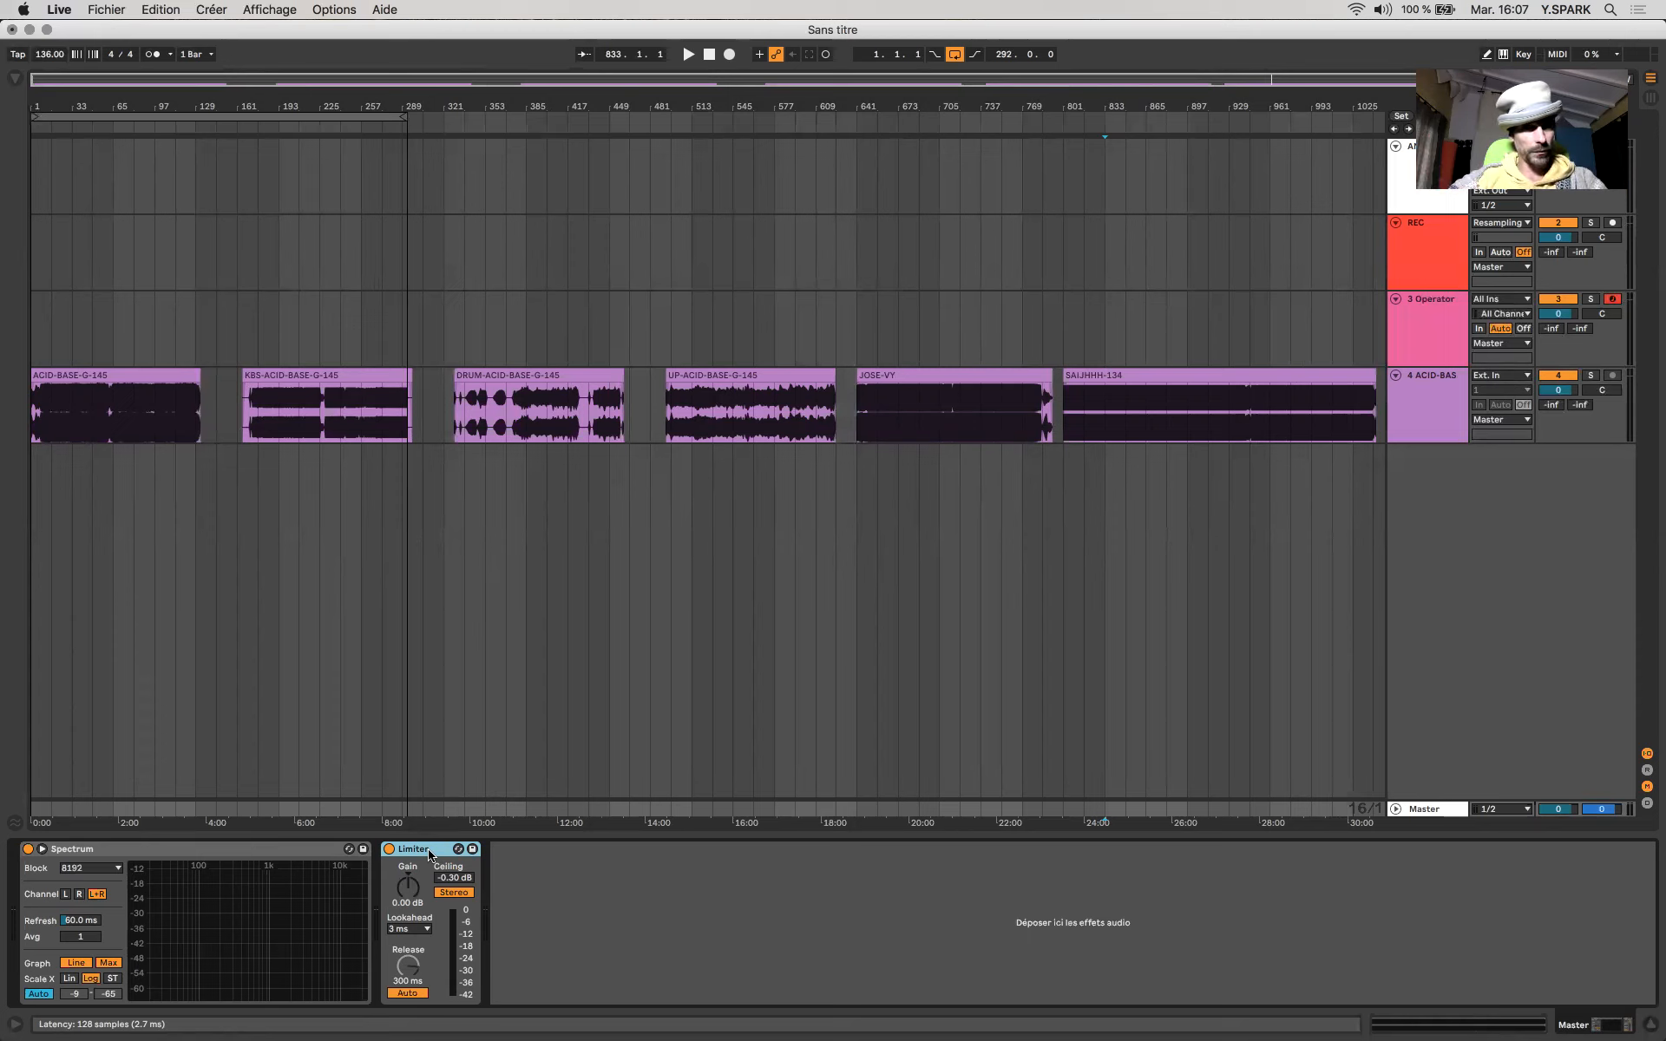
pyautogui.click(320, 425)
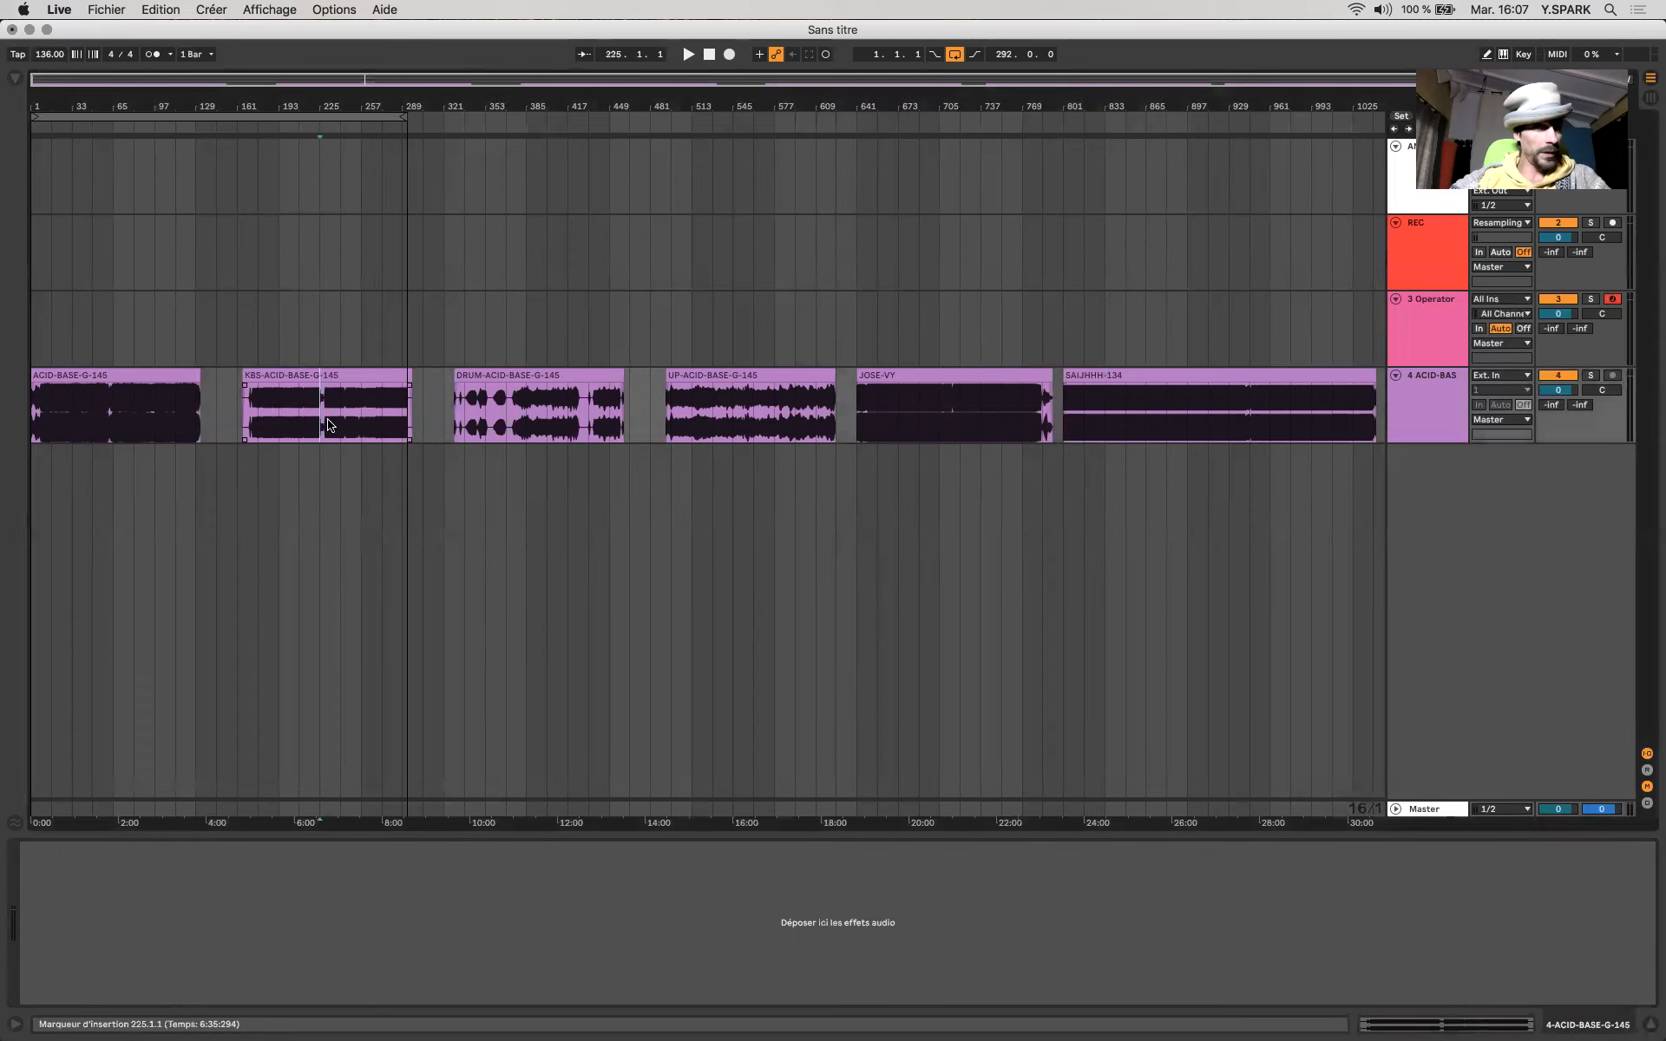
pyautogui.click(402, 425)
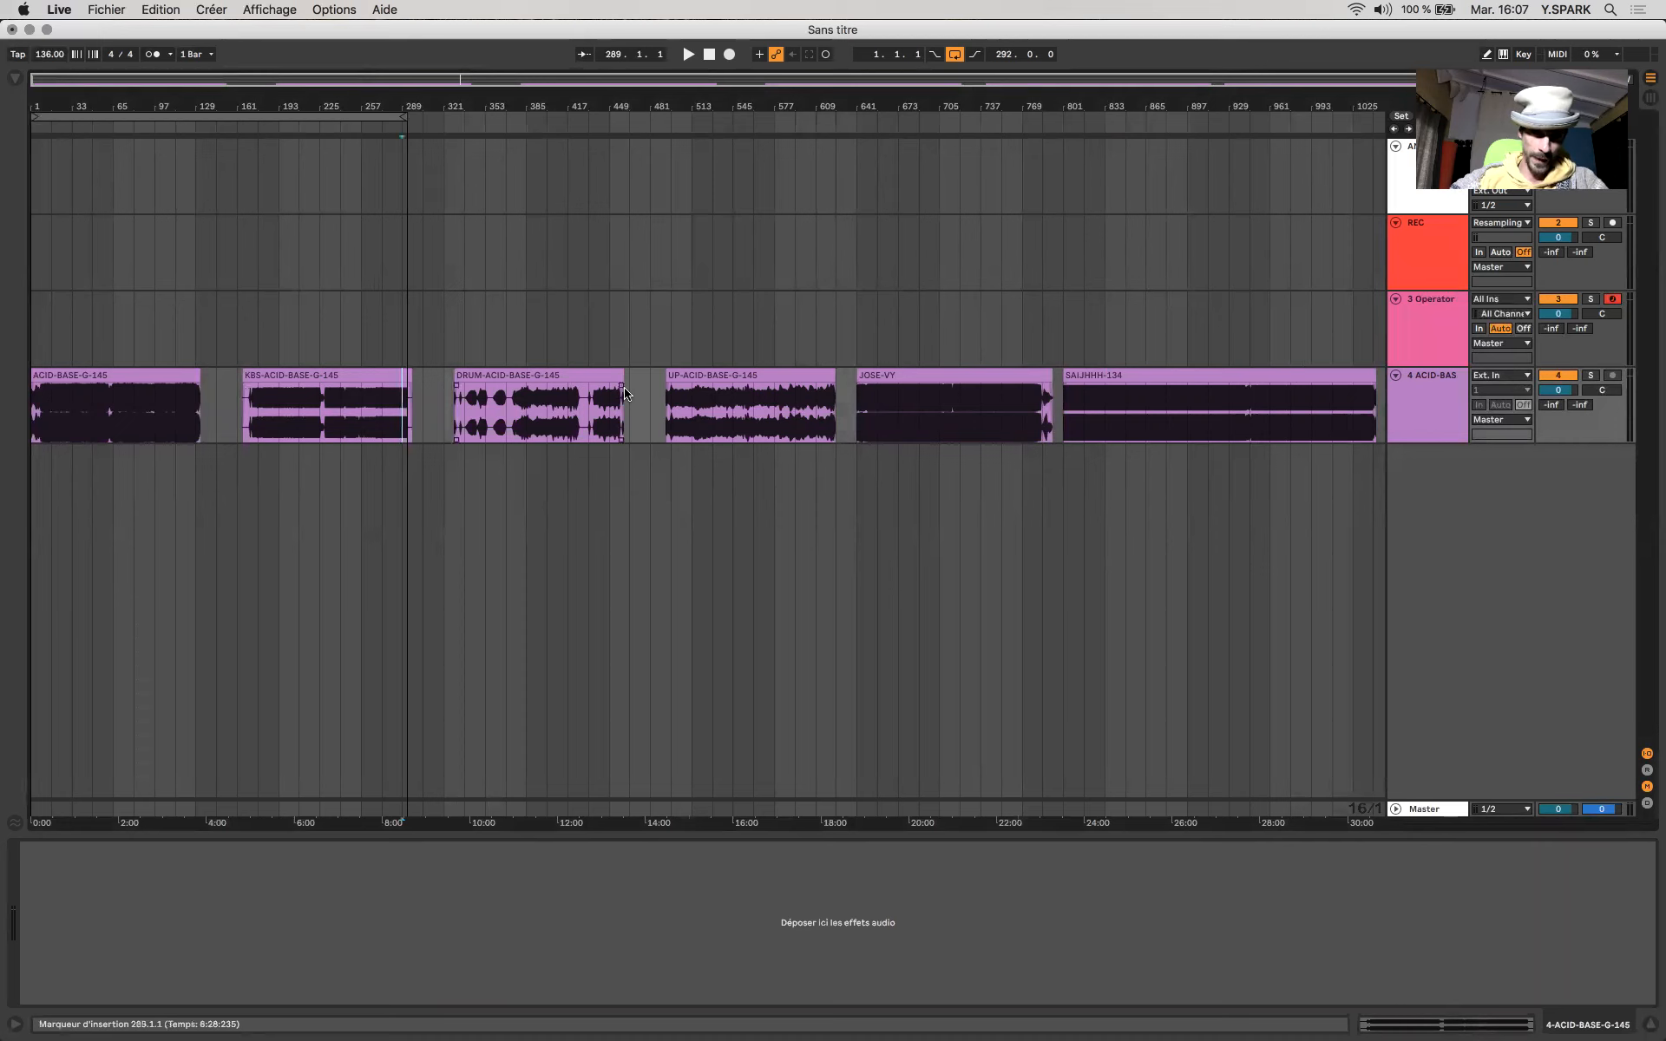
# Add three audio tracks below the ACID-BASE track and move SAIJHHH-134 onto the third one at bar 641, aligned with JOSE-VY.
pyautogui.click(1444, 413)
pyautogui.press('super+t')
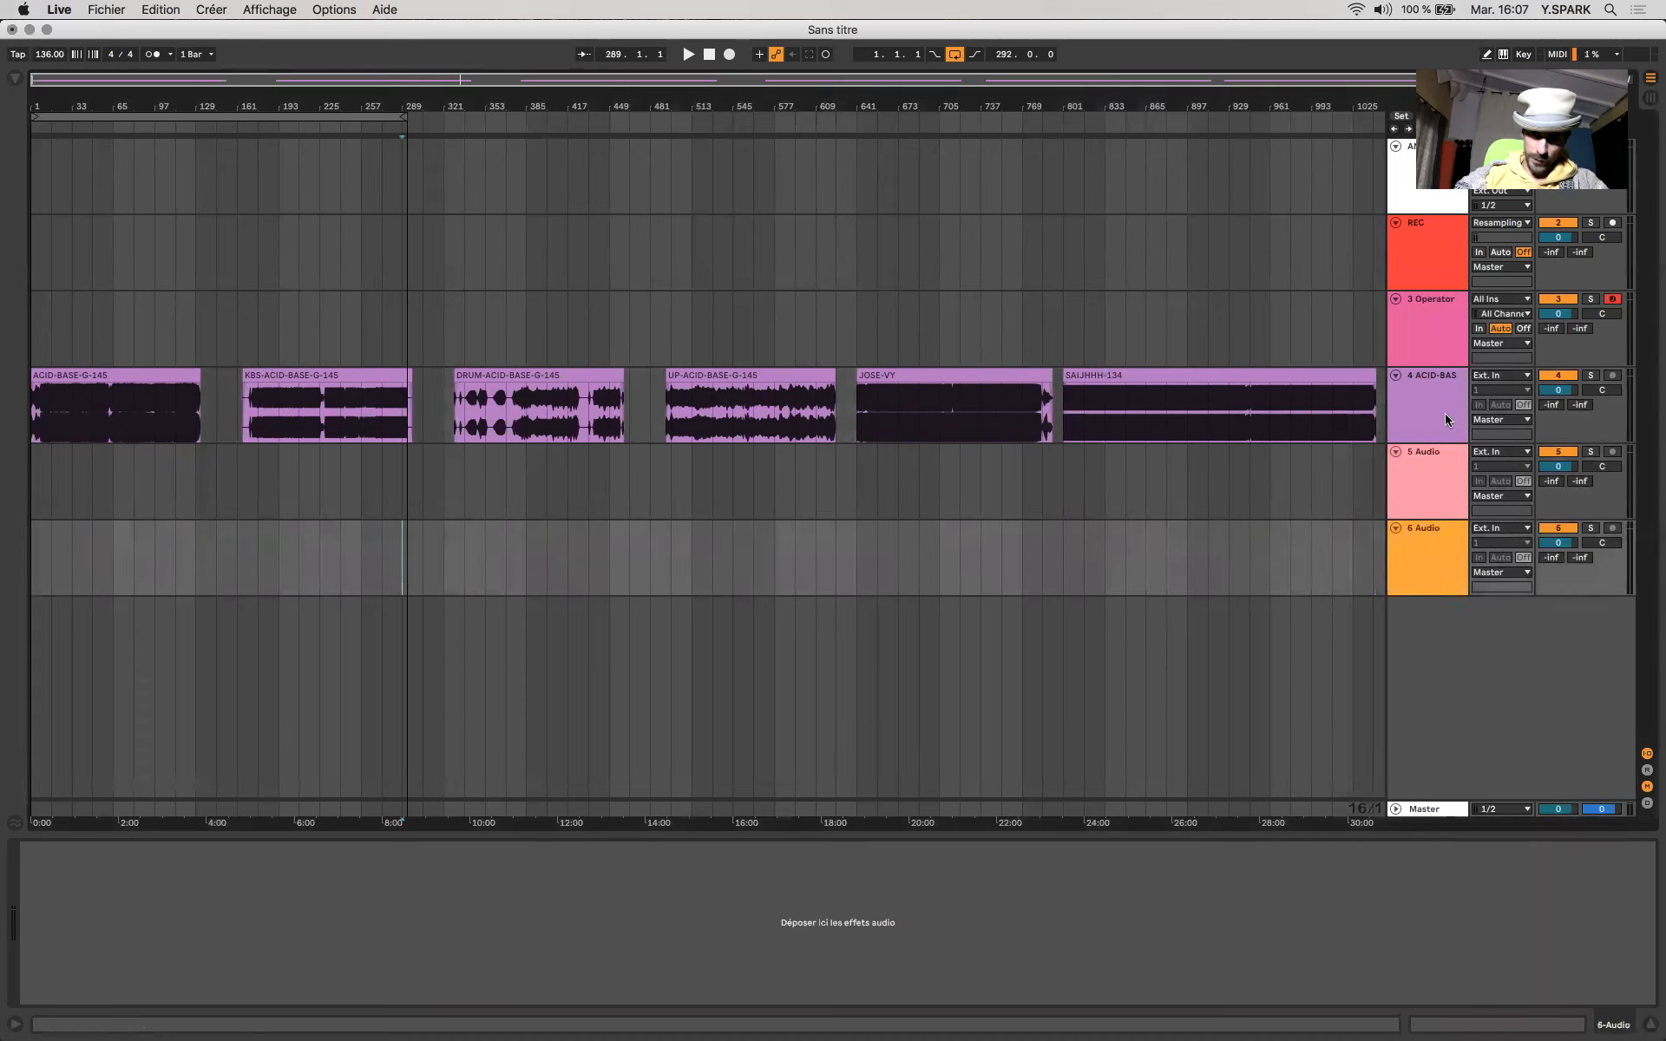
pyautogui.press('super+t')
pyautogui.press('super+t')
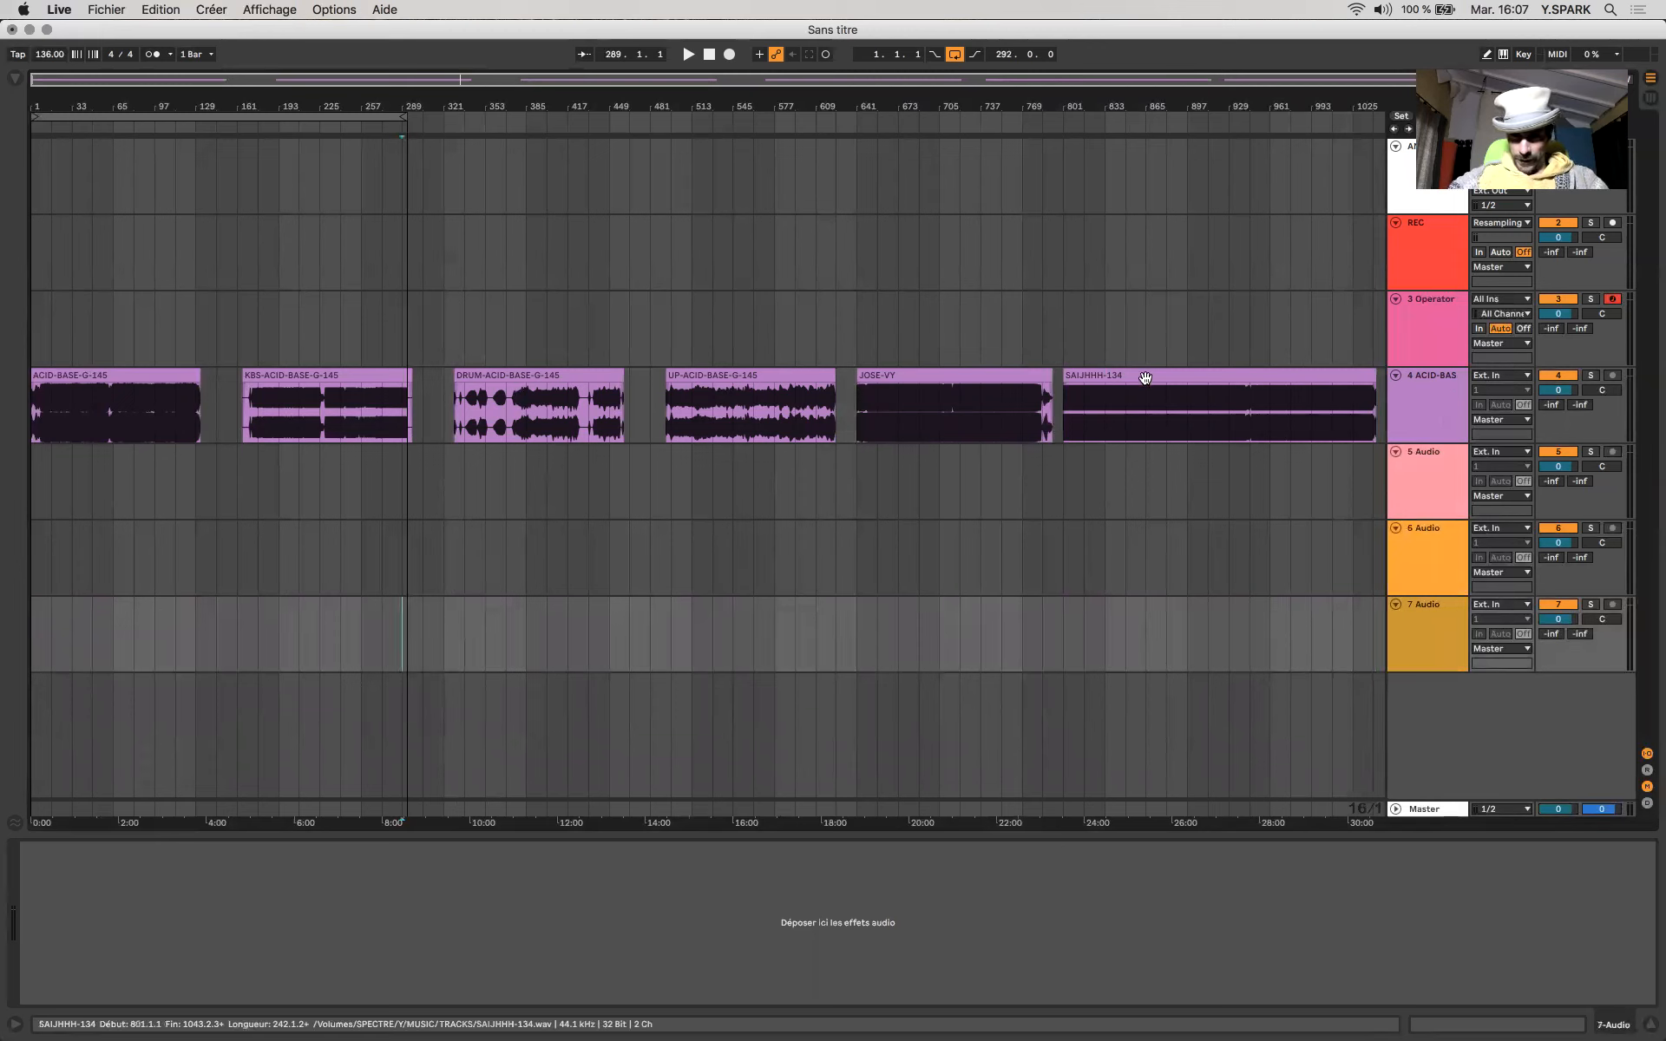
pyautogui.moveTo(1145, 378); pyautogui.dragTo(940, 626)
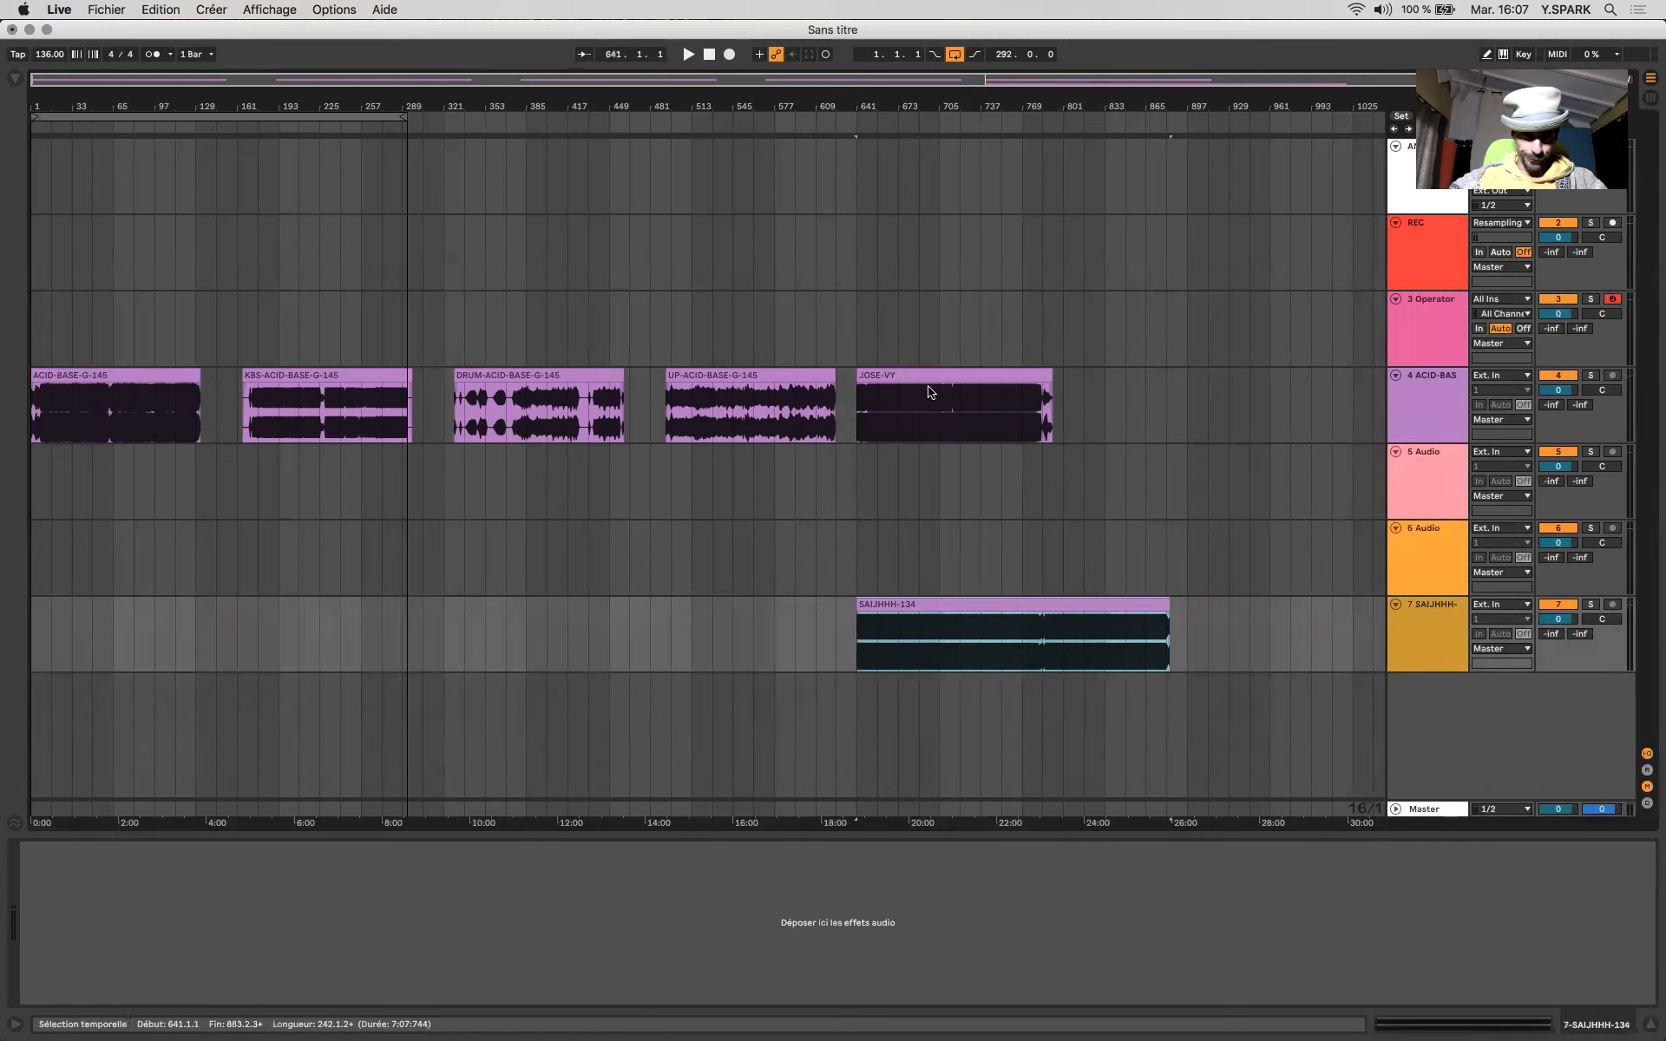
# Play JOSE-VY and SAIJHHH-134 together from bar 641 with the Master track's Spectrum and Limiter in view.
pyautogui.click(910, 375)
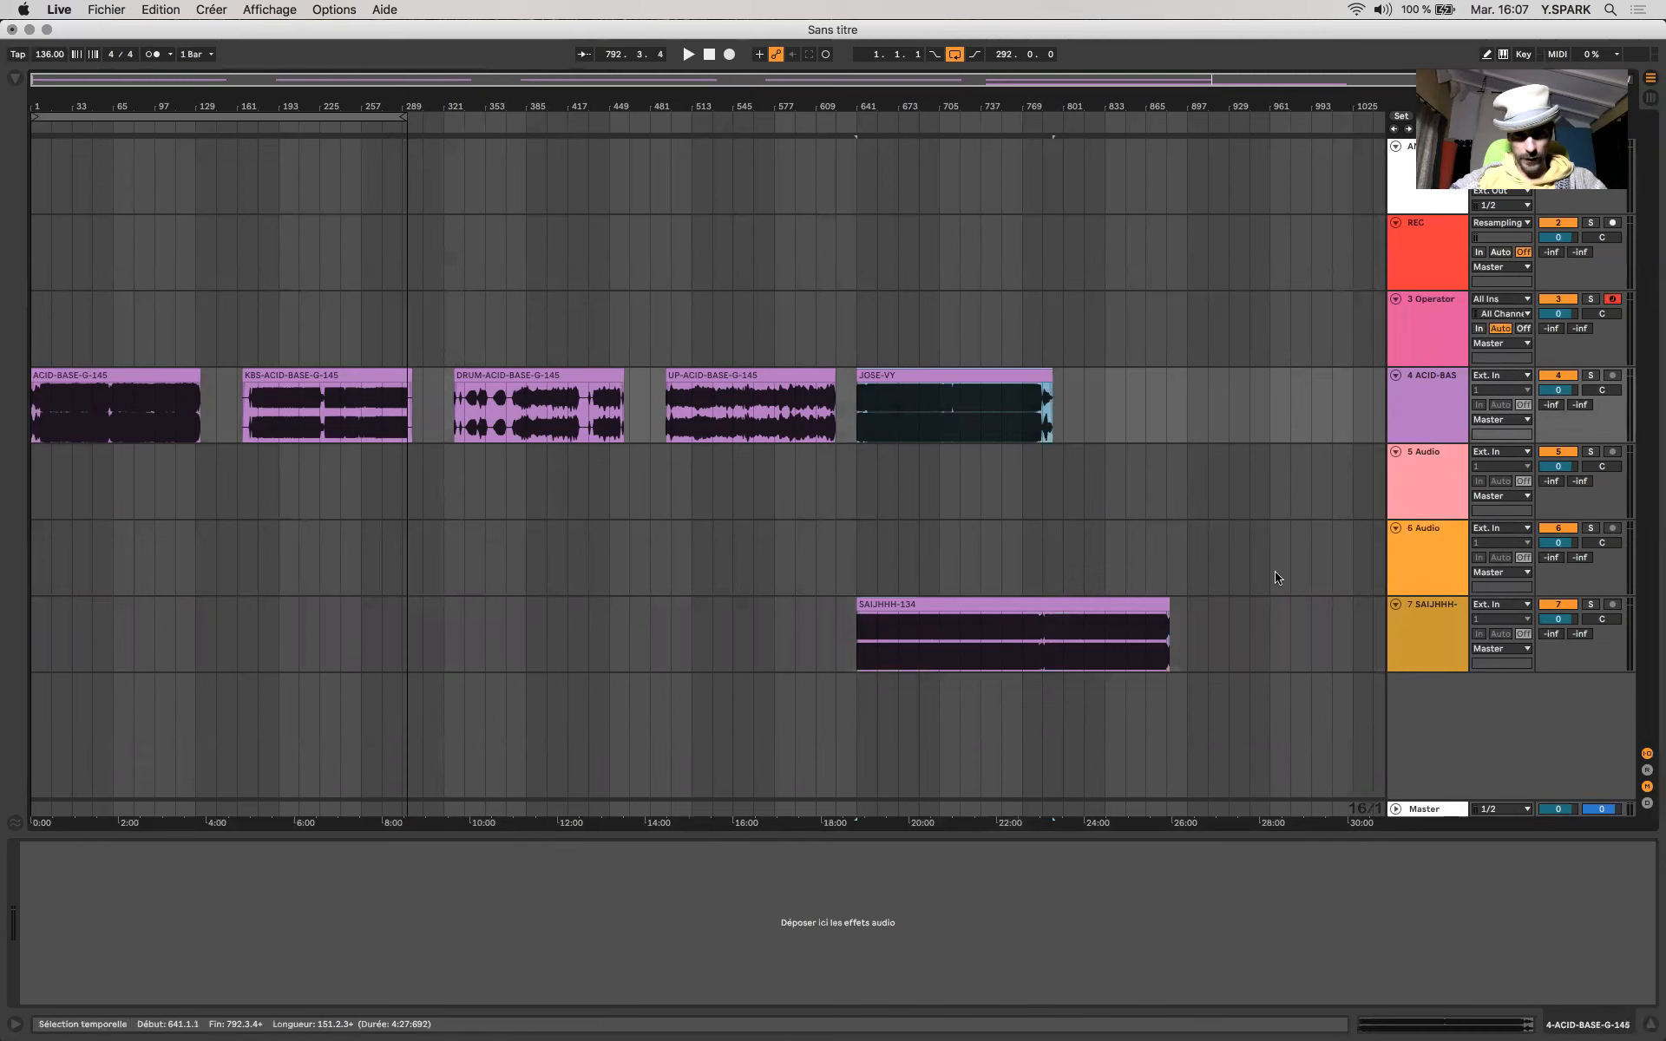
pyautogui.click(1444, 808)
pyautogui.press('Tab')
pyautogui.press('Tab')
pyautogui.press('space')
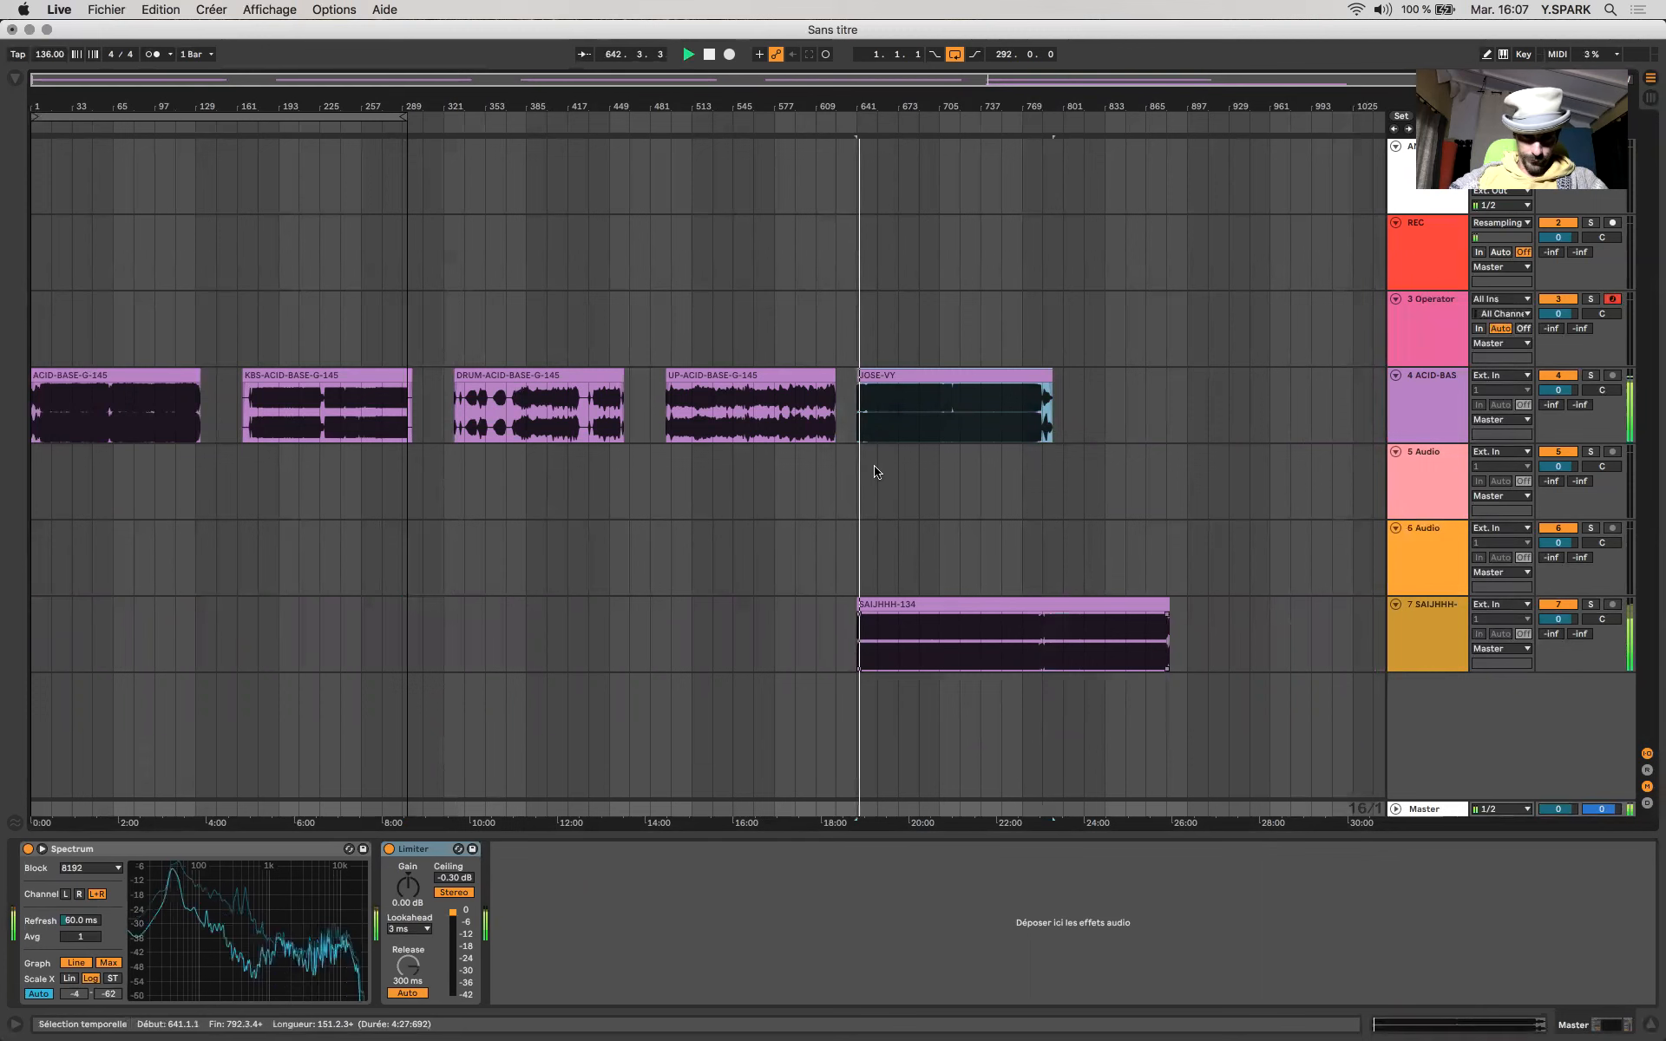
# Examine the JOSE-VY waveform against the beat grid between bars 3 and 6 of the clip.
pyautogui.doubleClick(890, 374)
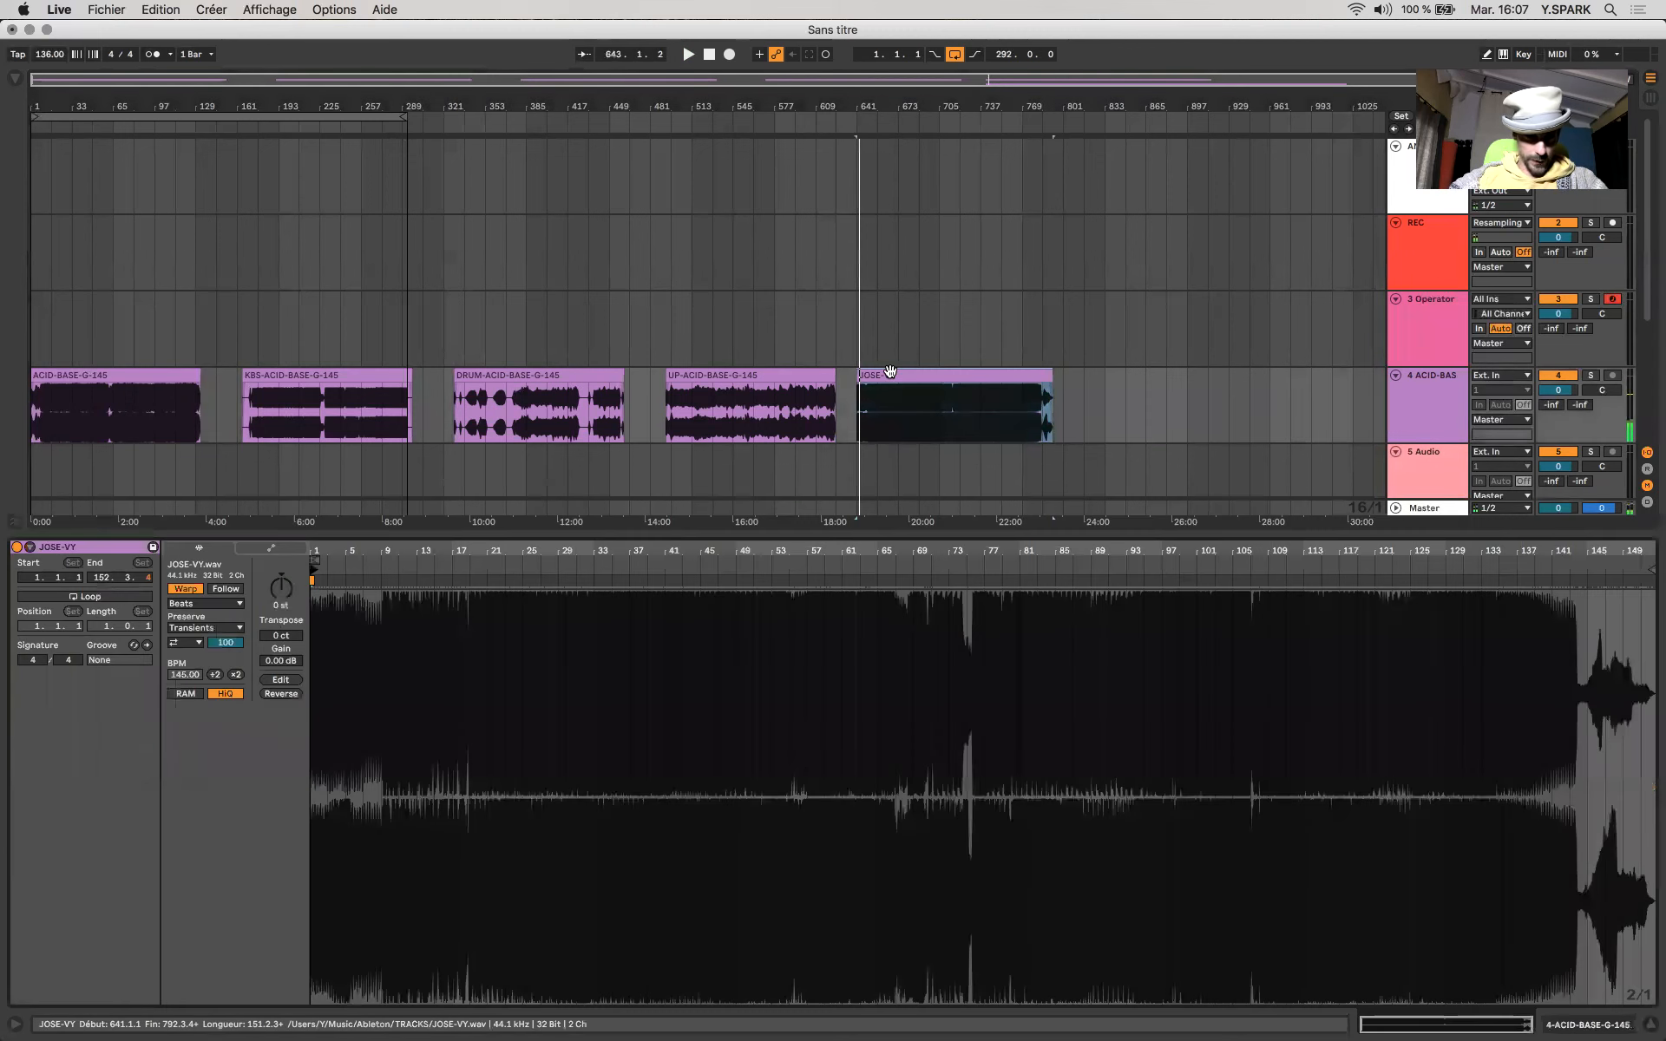
pyautogui.scroll(8, 344, 679)
pyautogui.scroll(3, 344, 679)
pyautogui.scroll(4, 343, 680)
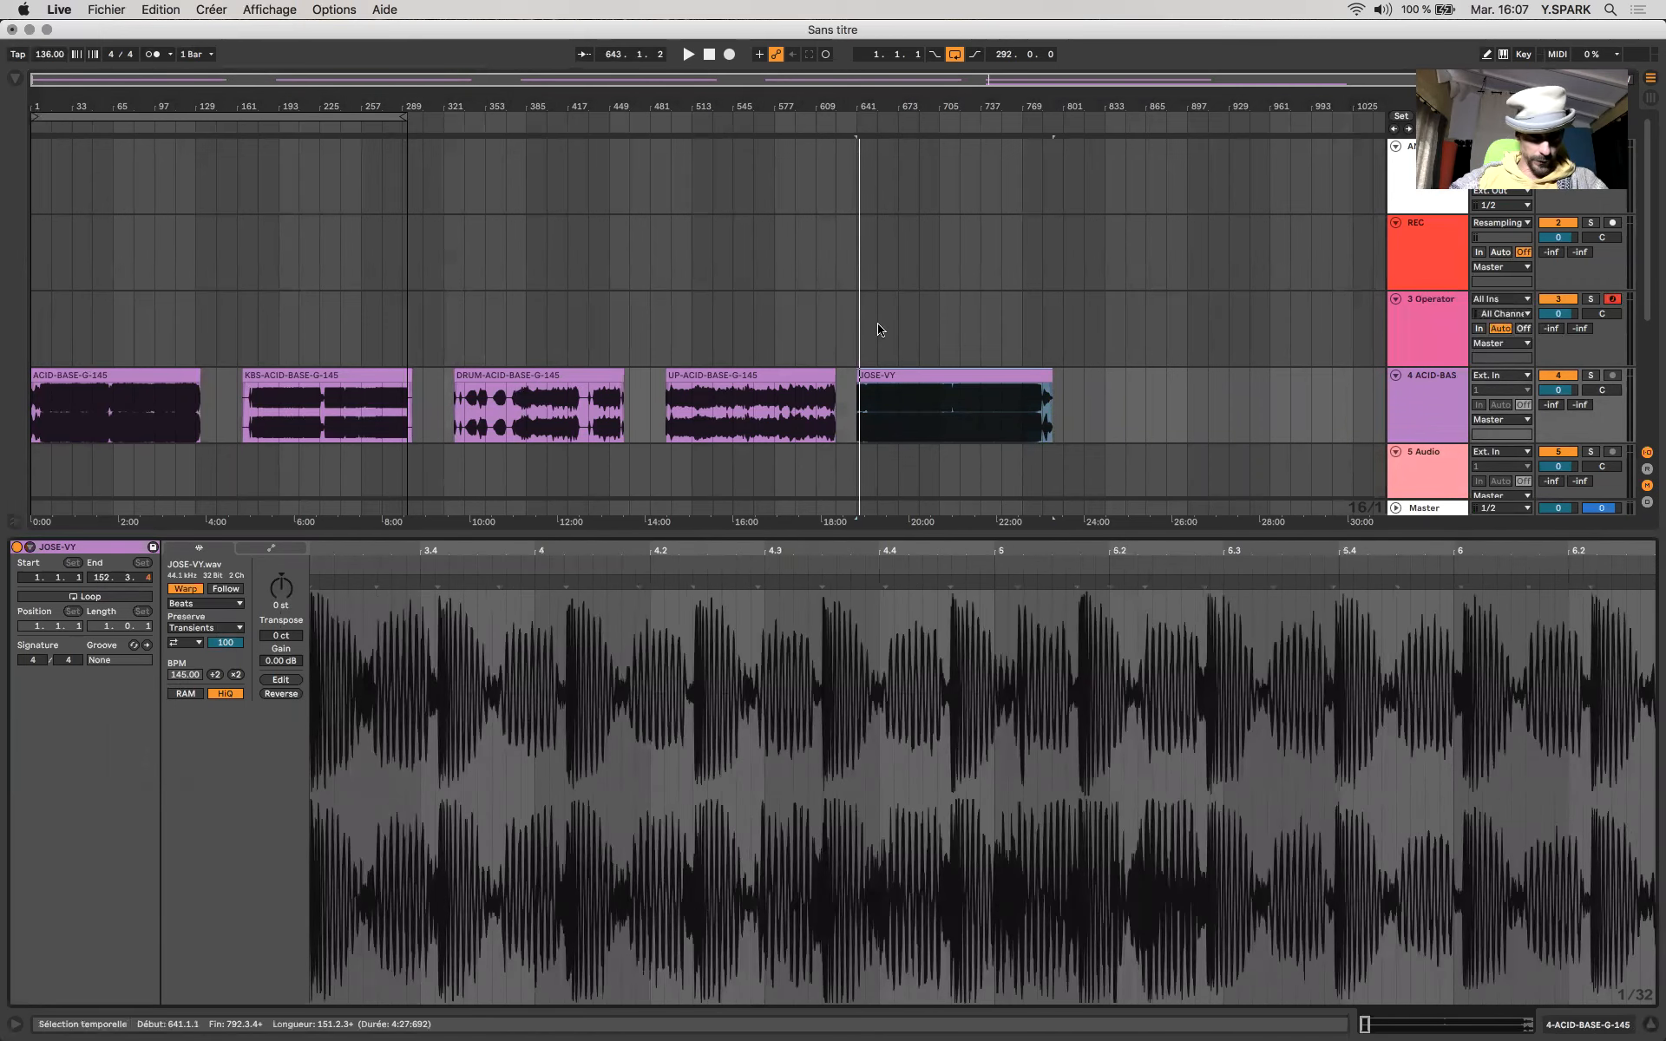
# Set the project tempo to 130 BPM and re-warp JOSE-VY at that tempo by turning its Warp off and on.
pyautogui.doubleClick(902, 376)
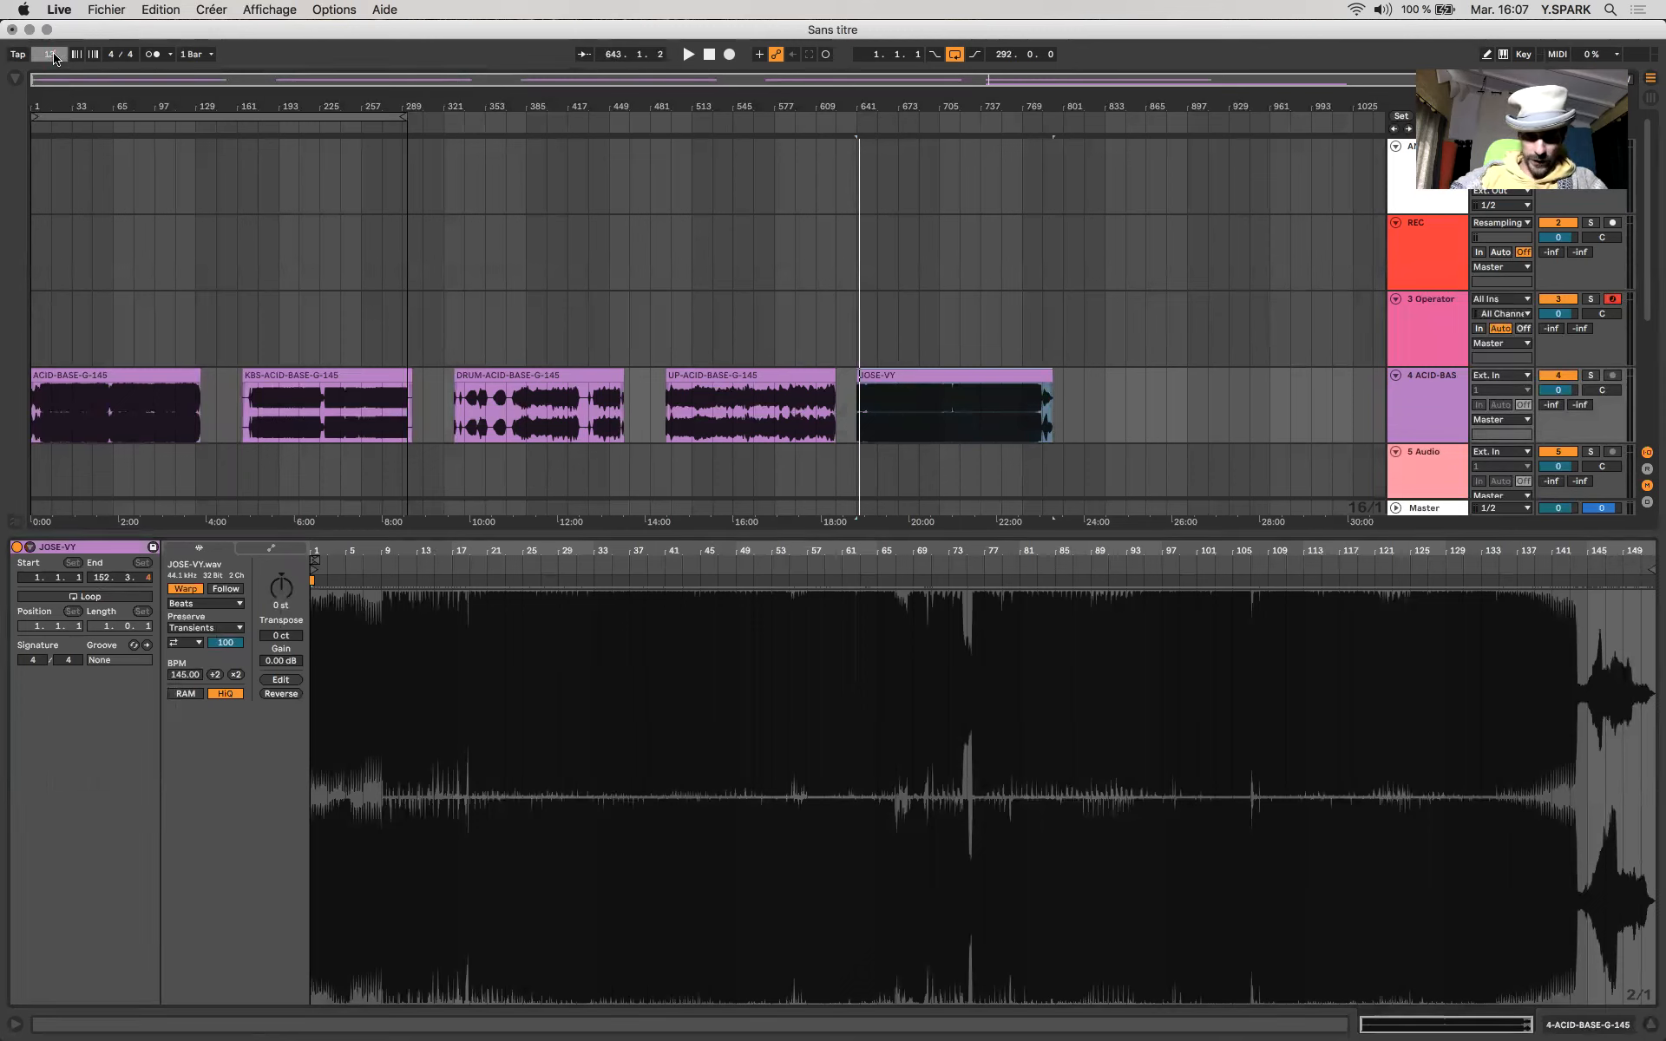
pyautogui.press('Return')
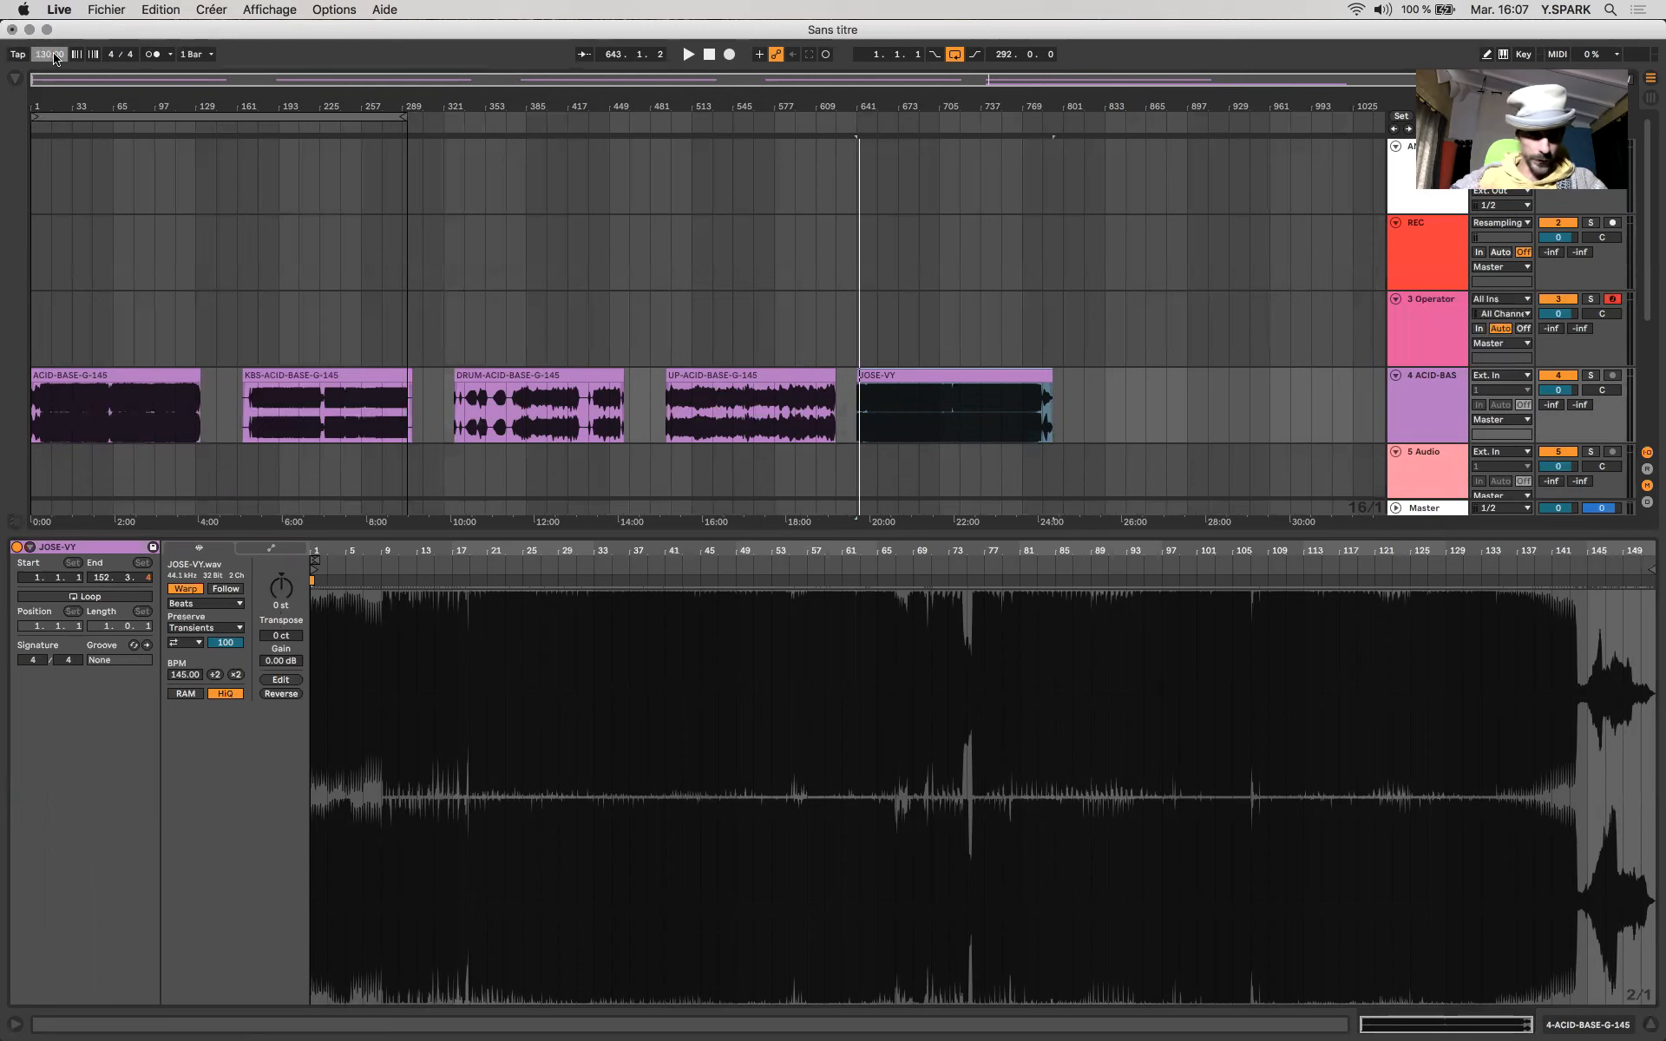
pyautogui.click(185, 589)
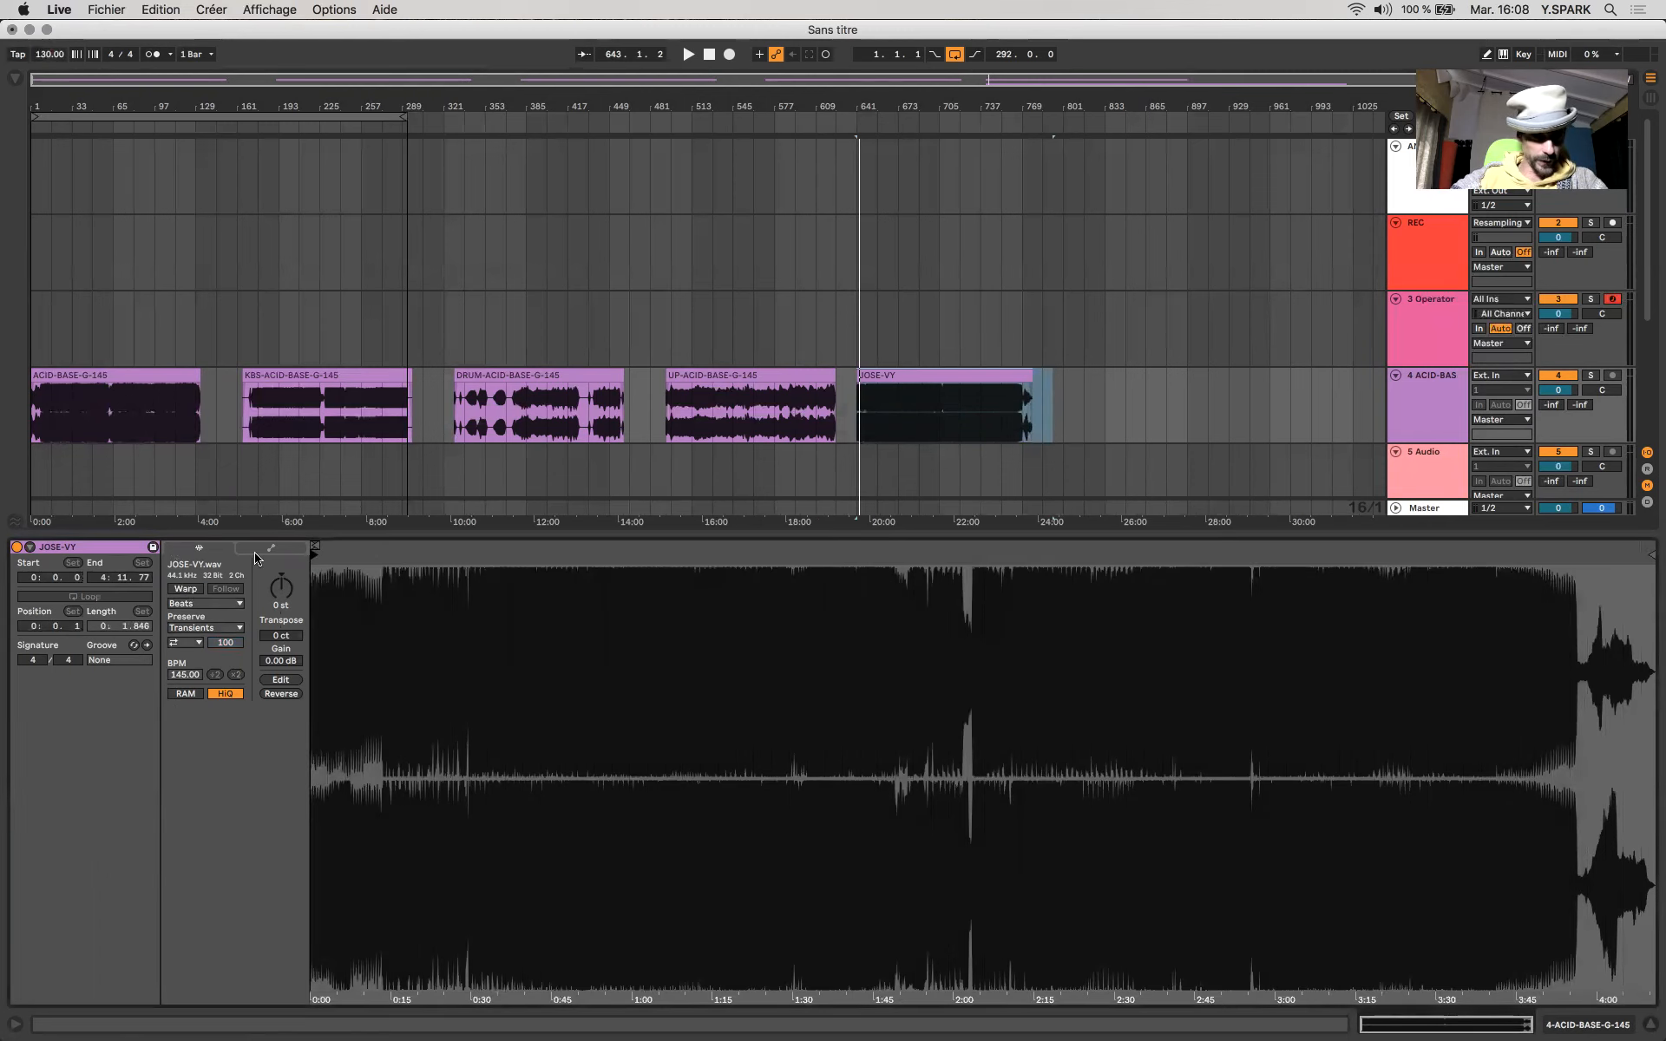
pyautogui.click(191, 592)
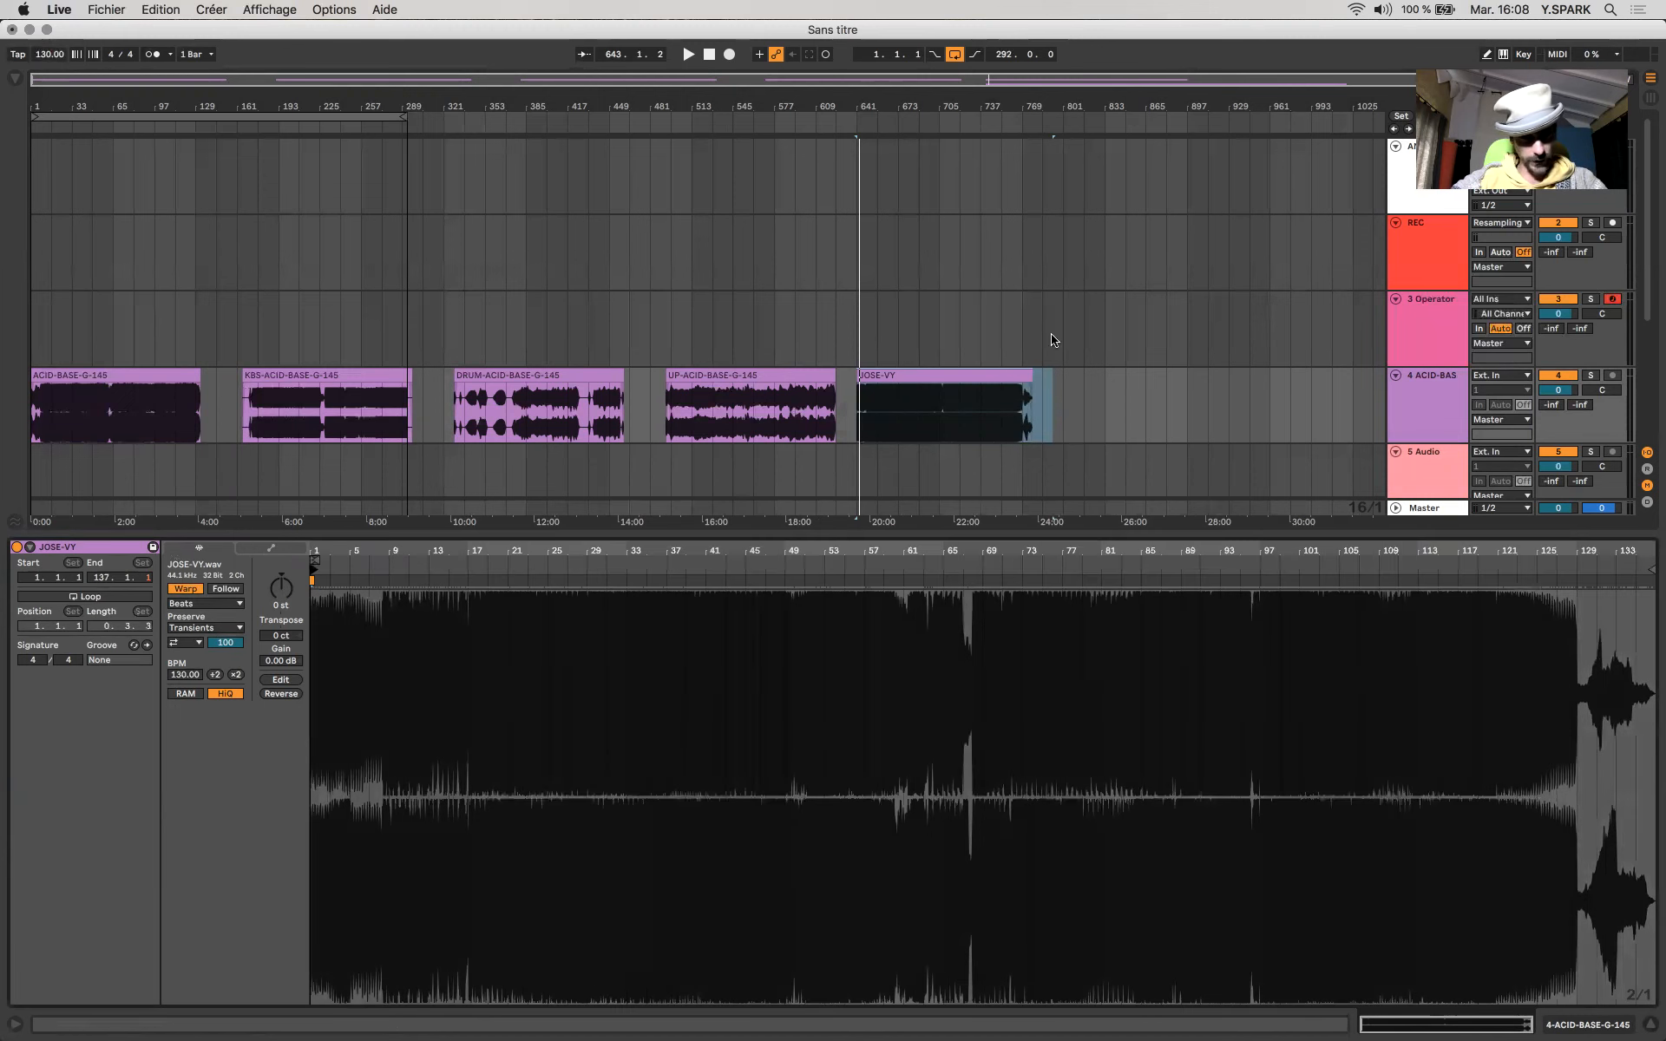
# Select the whole JOSE-VY clip and raise the project tempo to 142 BPM.
pyautogui.click(956, 381)
pyautogui.moveTo(53, 57)
pyautogui.mouseDown()
pyautogui.moveTo(54, 21)
pyautogui.moveTo(54, 49)
pyautogui.mouseUp()
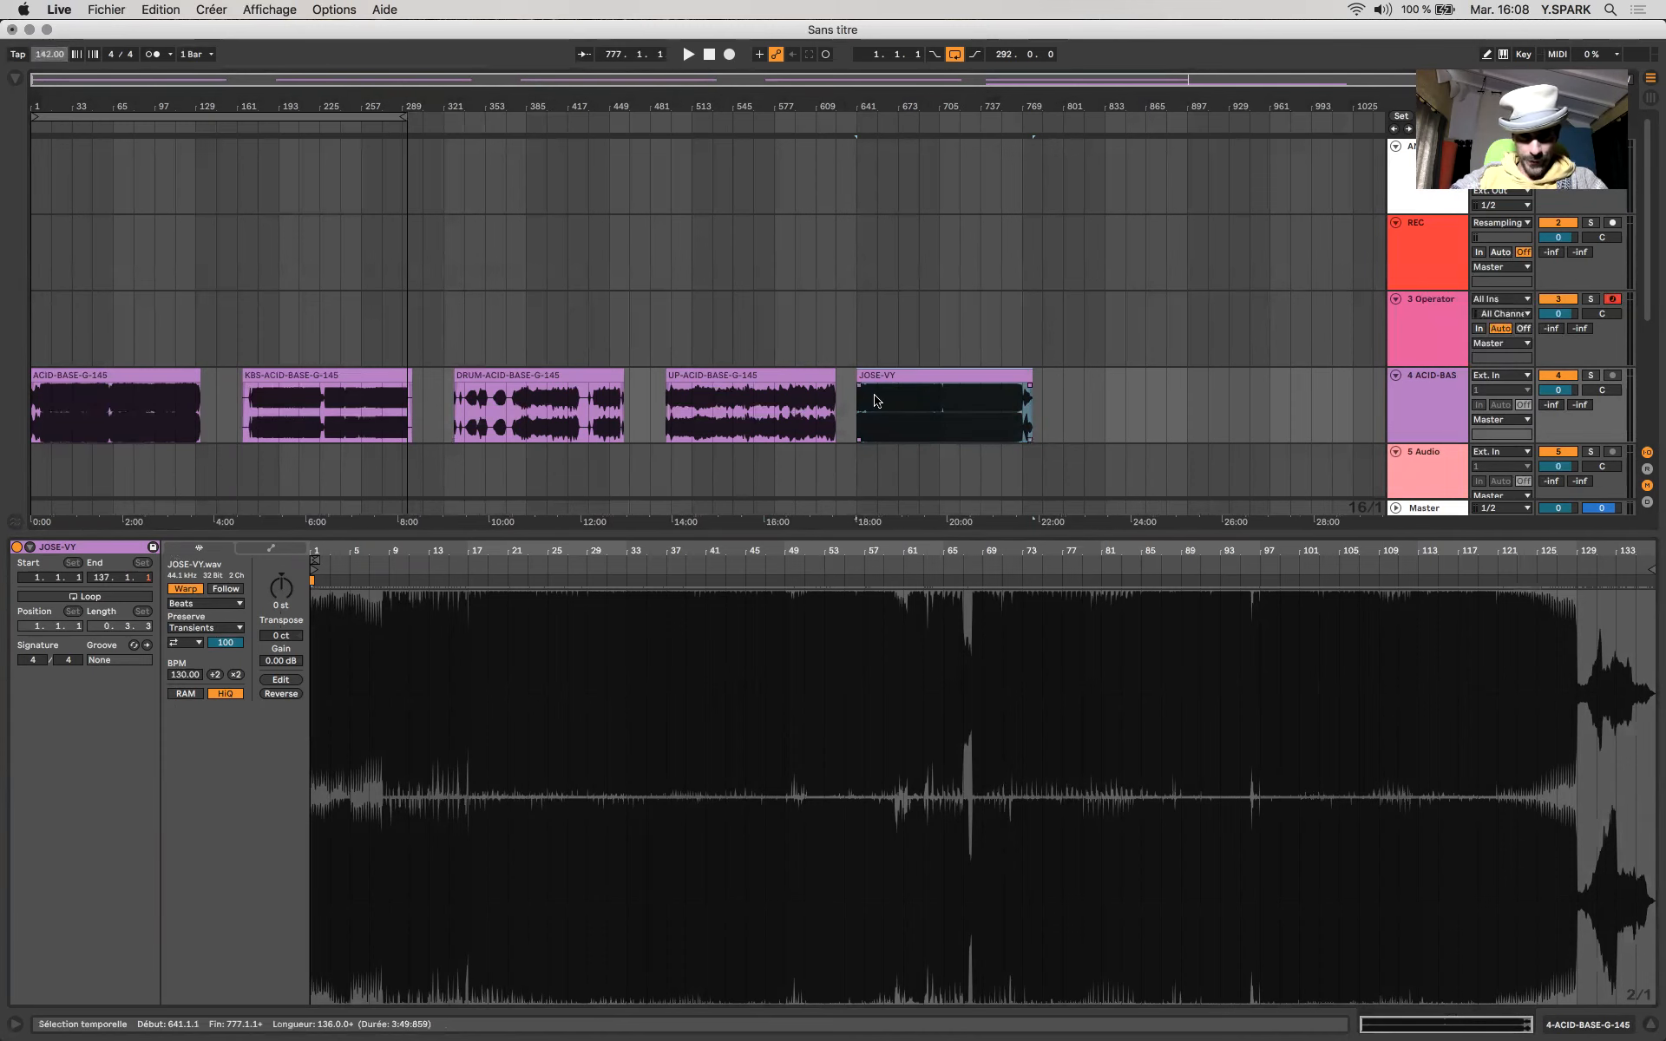
# Turn off Warp for the SAIJHHH-134 clip and reset its start marker to the beginning of the file.
pyautogui.scroll(-4, 896, 491)
pyautogui.click(894, 452)
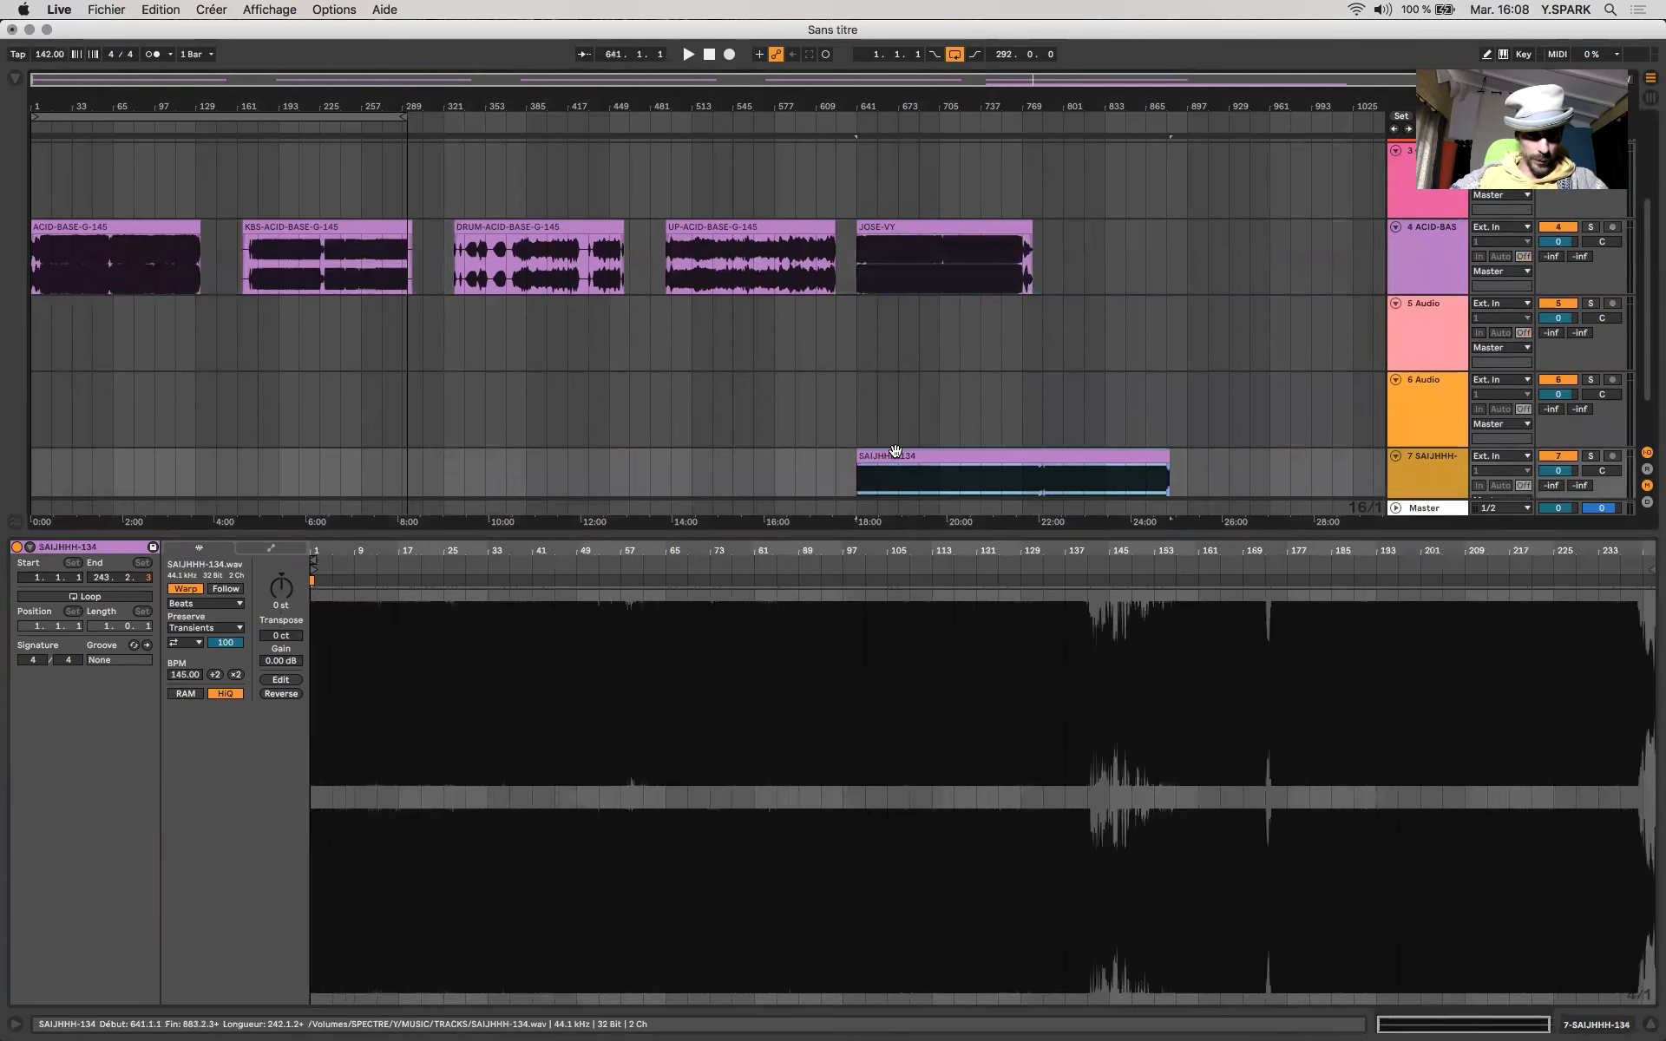
pyautogui.click(184, 590)
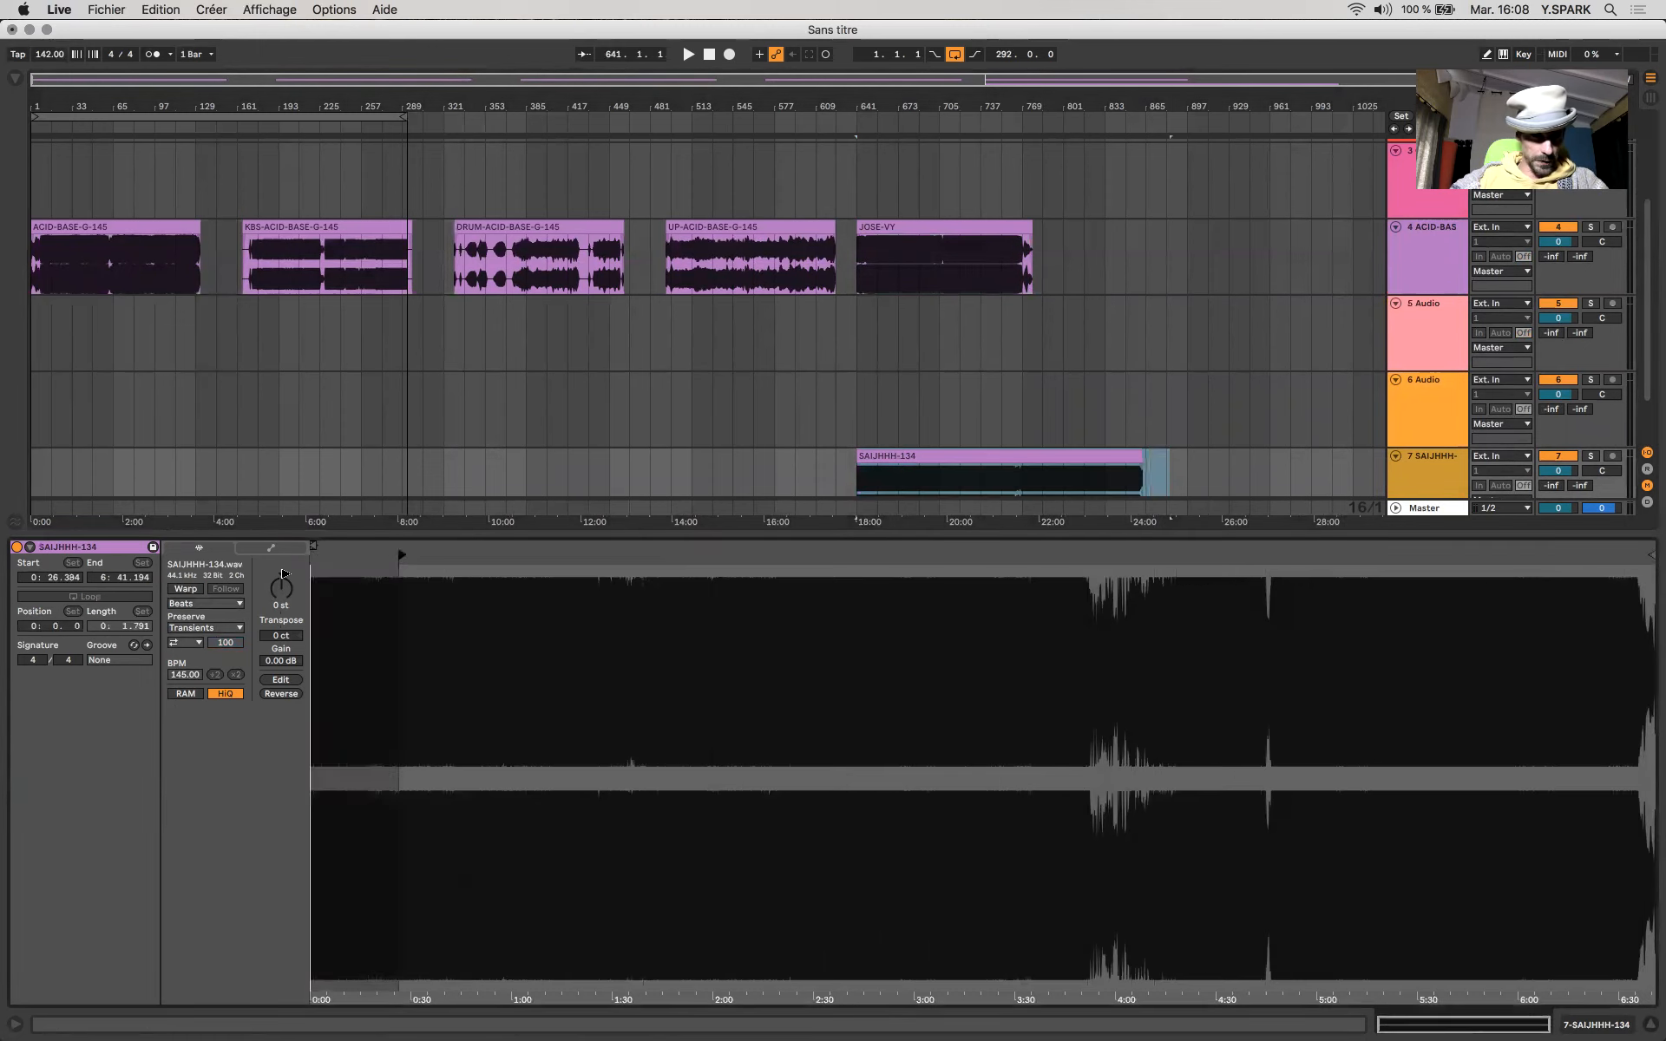
# Set the project tempo to 134 BPM and turn Warp back on for the SAIJHHH-134 clip.
pyautogui.click(53, 55)
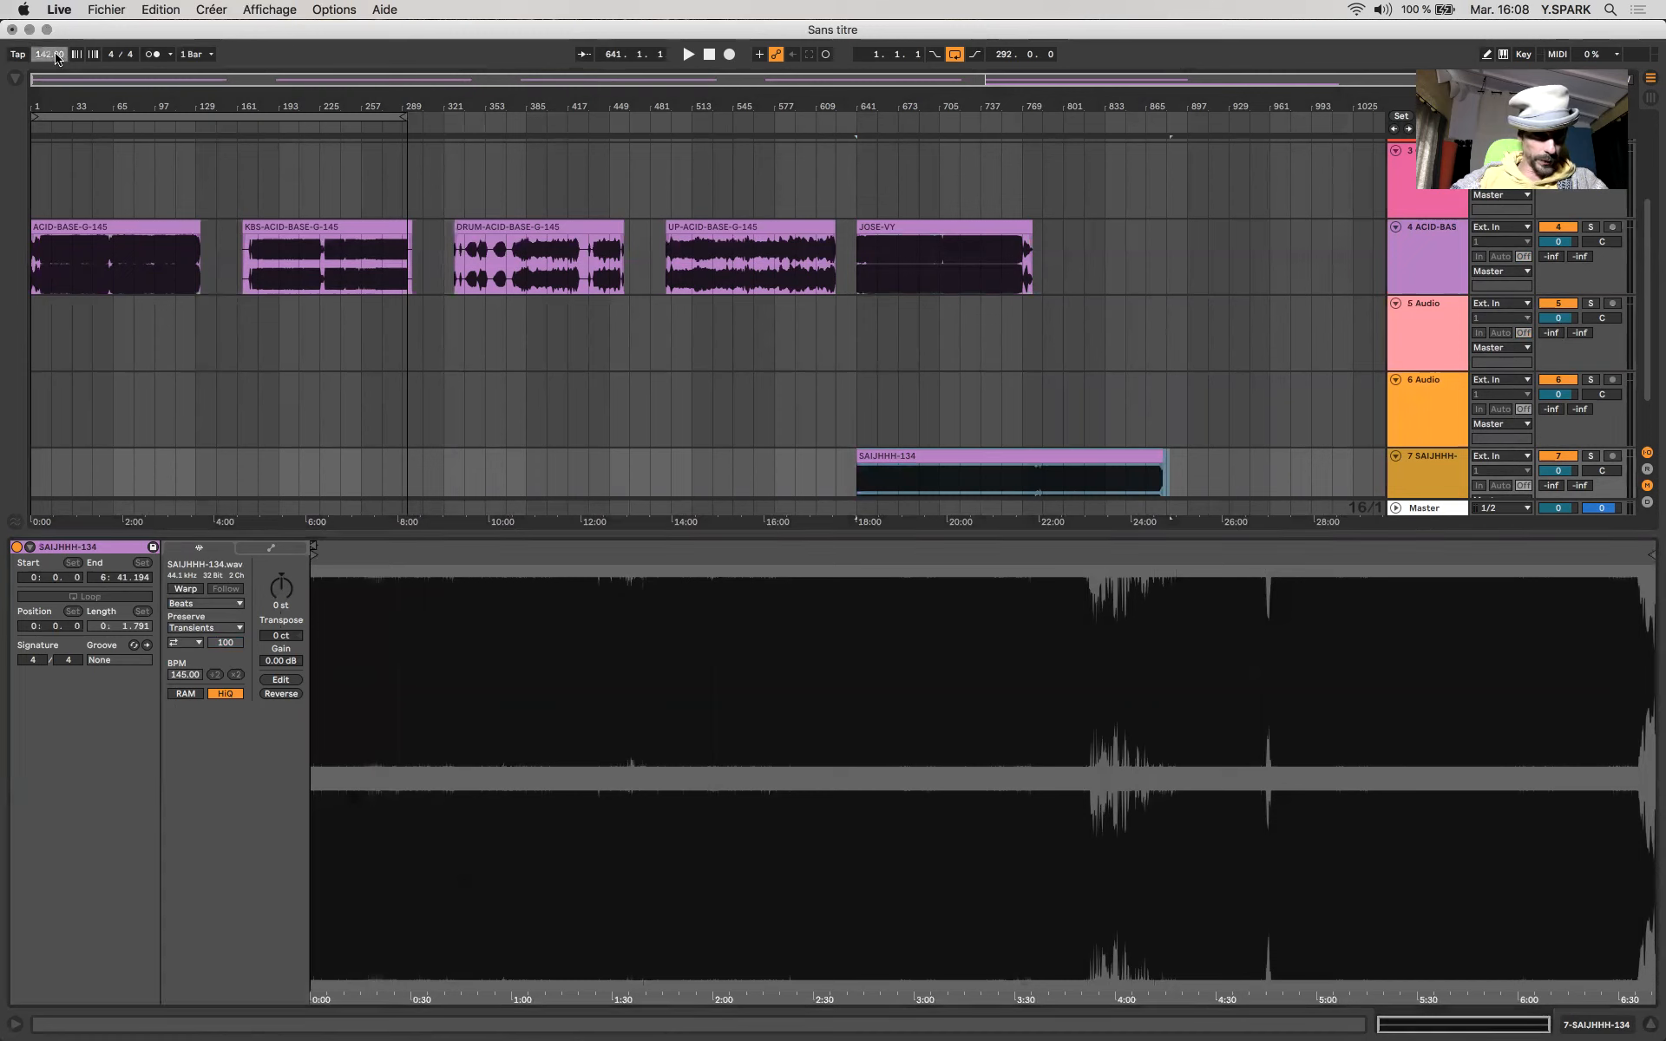
pyautogui.click(912, 456)
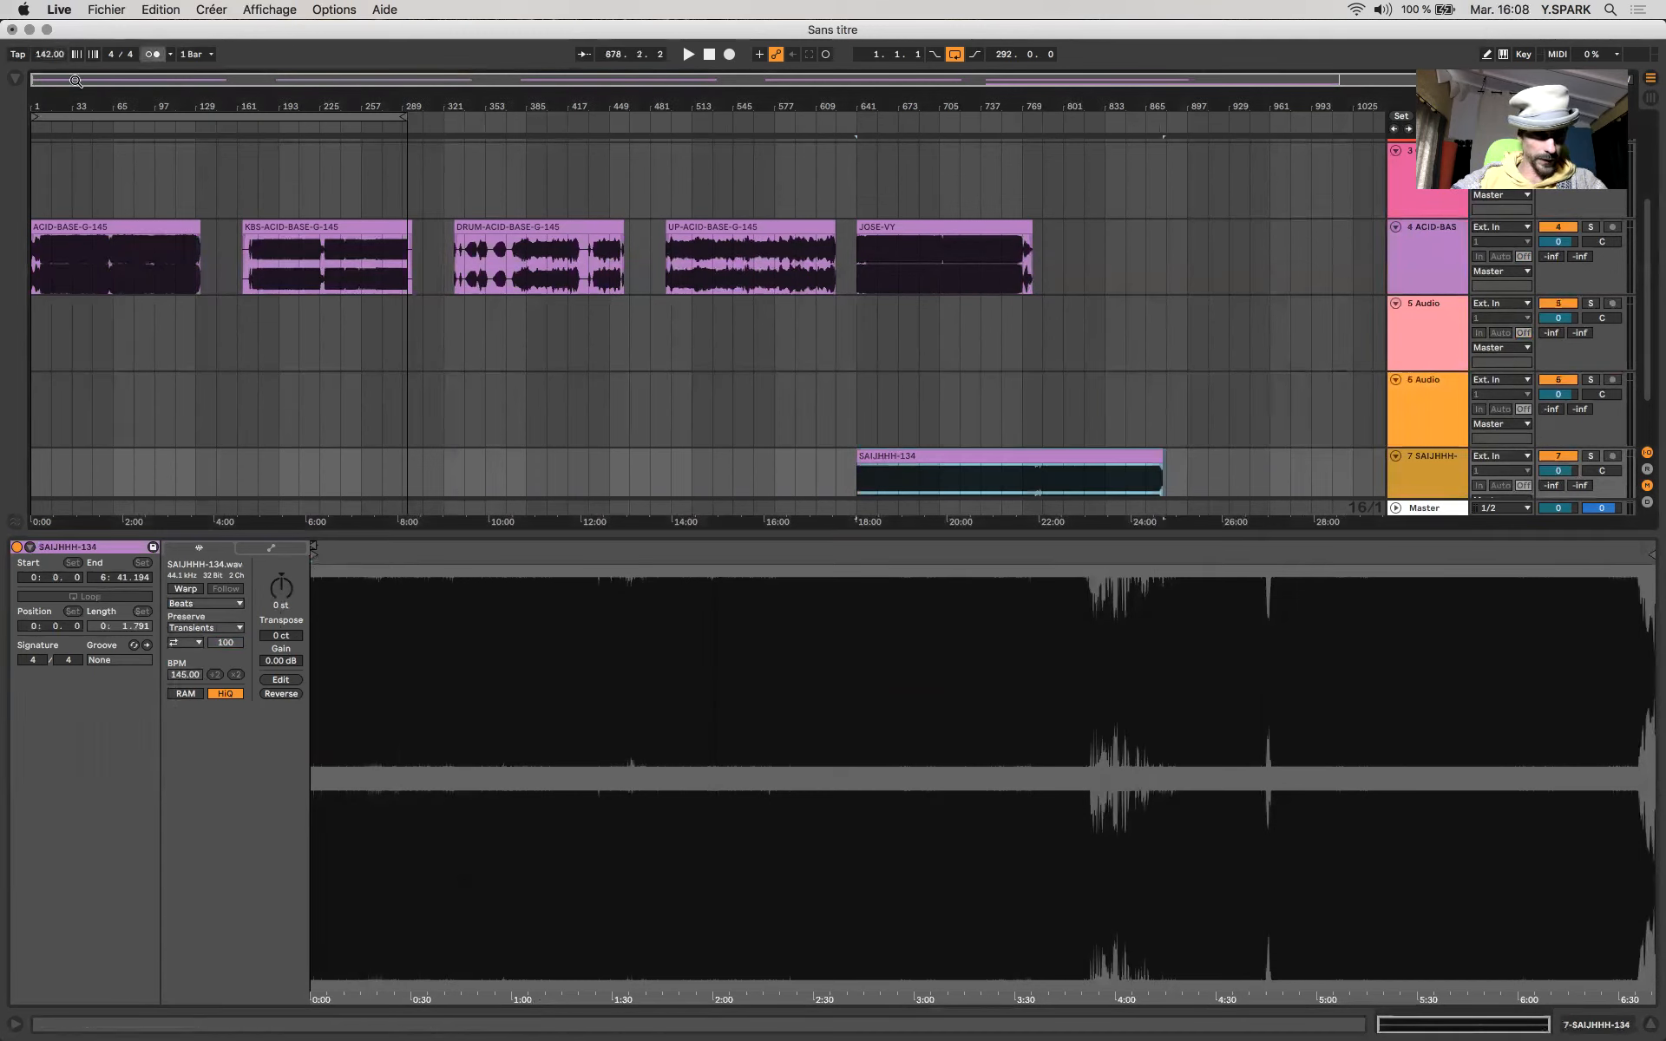
pyautogui.click(50, 54)
pyautogui.write('134')
pyautogui.press('Return')
pyautogui.click(182, 590)
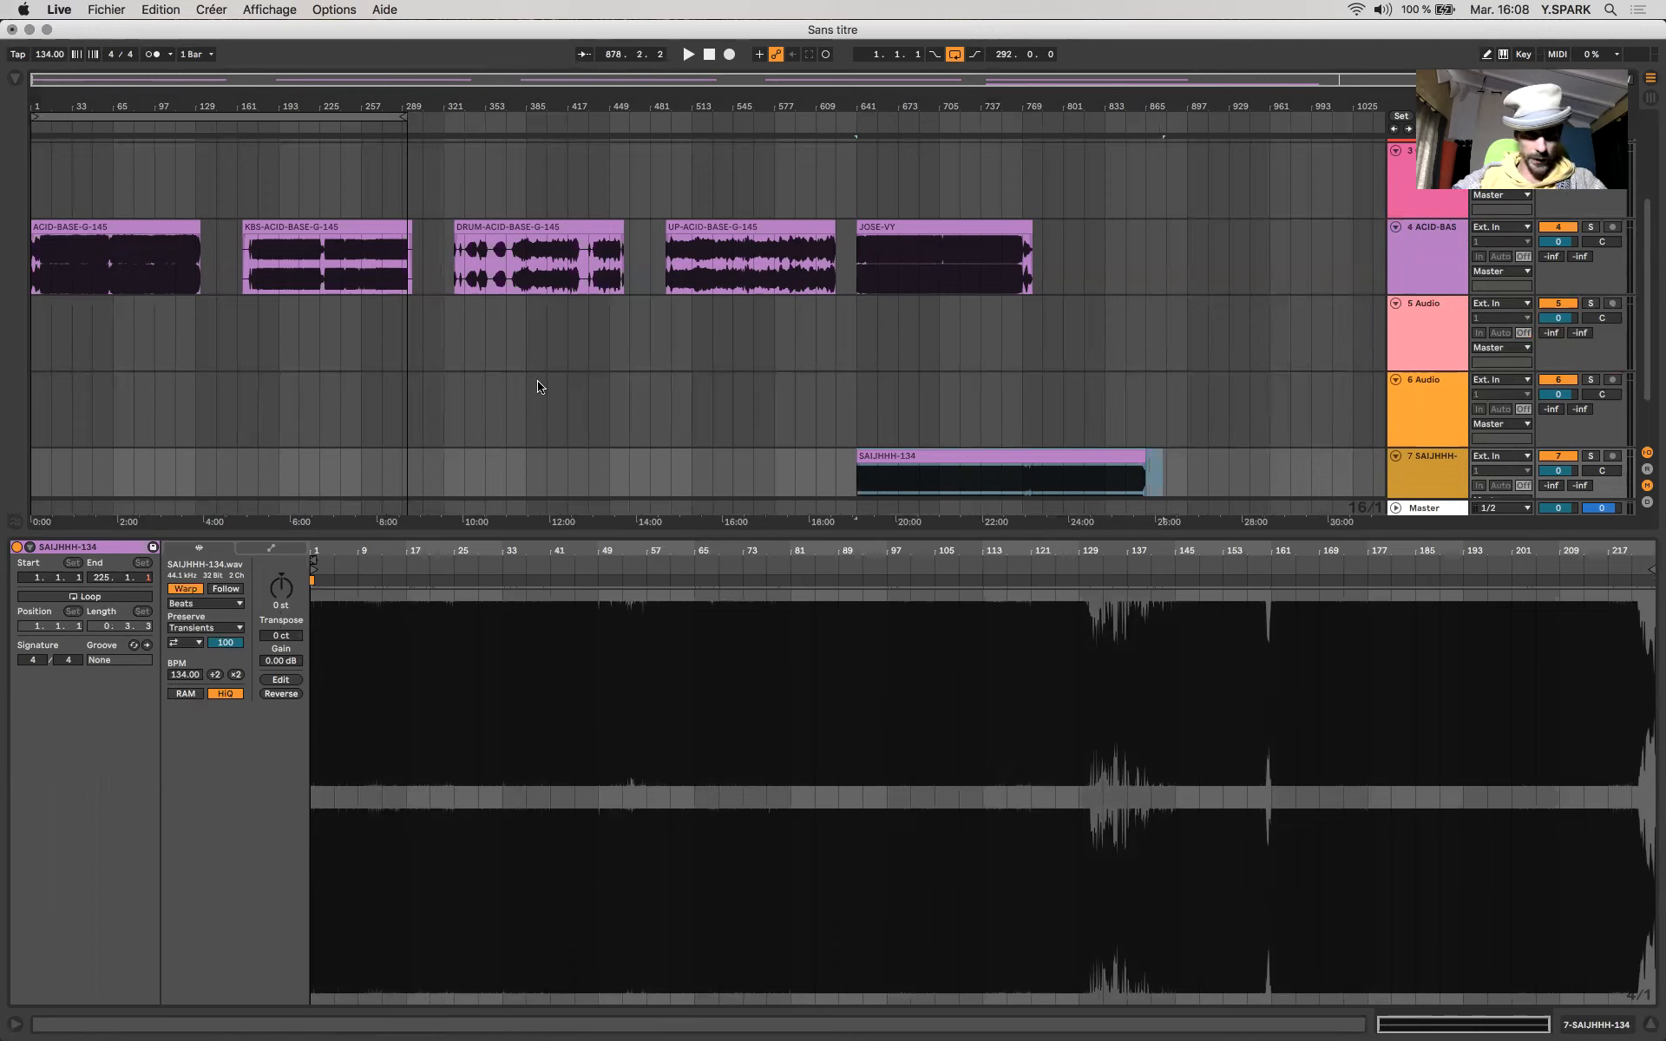
# Play the re-warped JOSE-VY and SAIJHHH-134 clips together, including from around bar 673, and stop playback.
pyautogui.click(872, 456)
pyautogui.press('space')
pyautogui.click(906, 336)
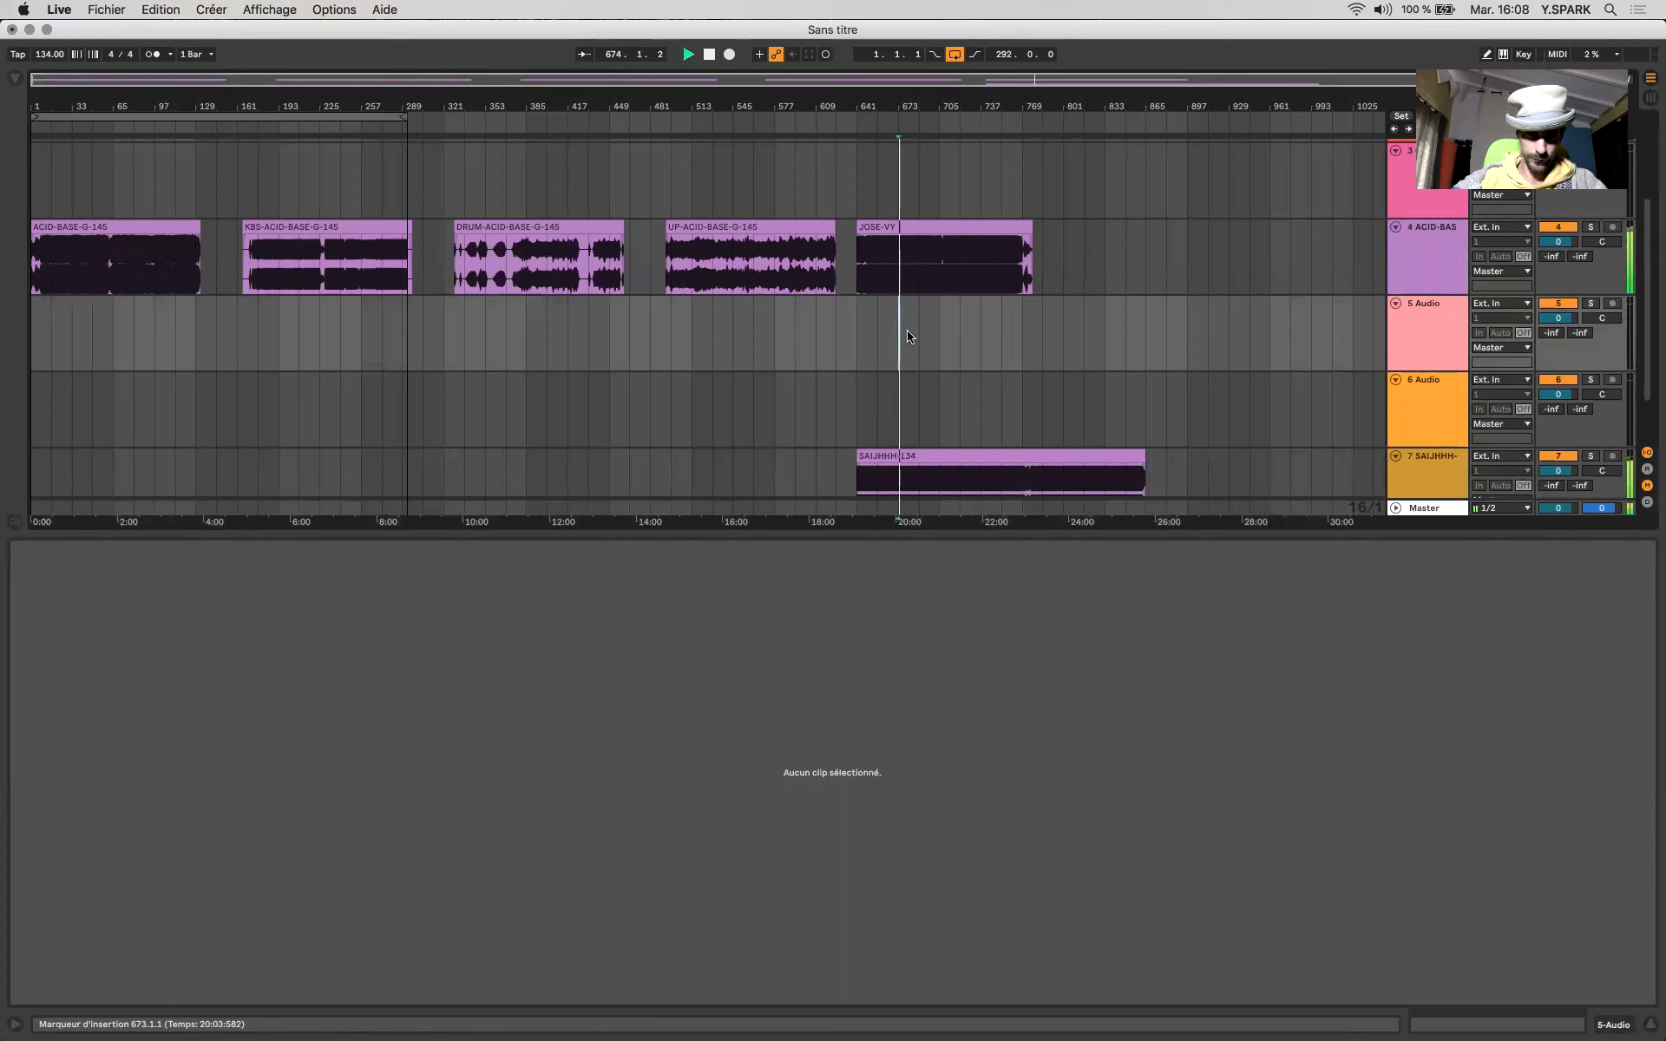
pyautogui.press('space')
# Select bars 673 to 753 across the tracks from JOSE-VY down to SAIJHHH-134.
pyautogui.click(900, 277)
pyautogui.keyDown('shift'); pyautogui.click(991, 477); pyautogui.keyUp('shift')
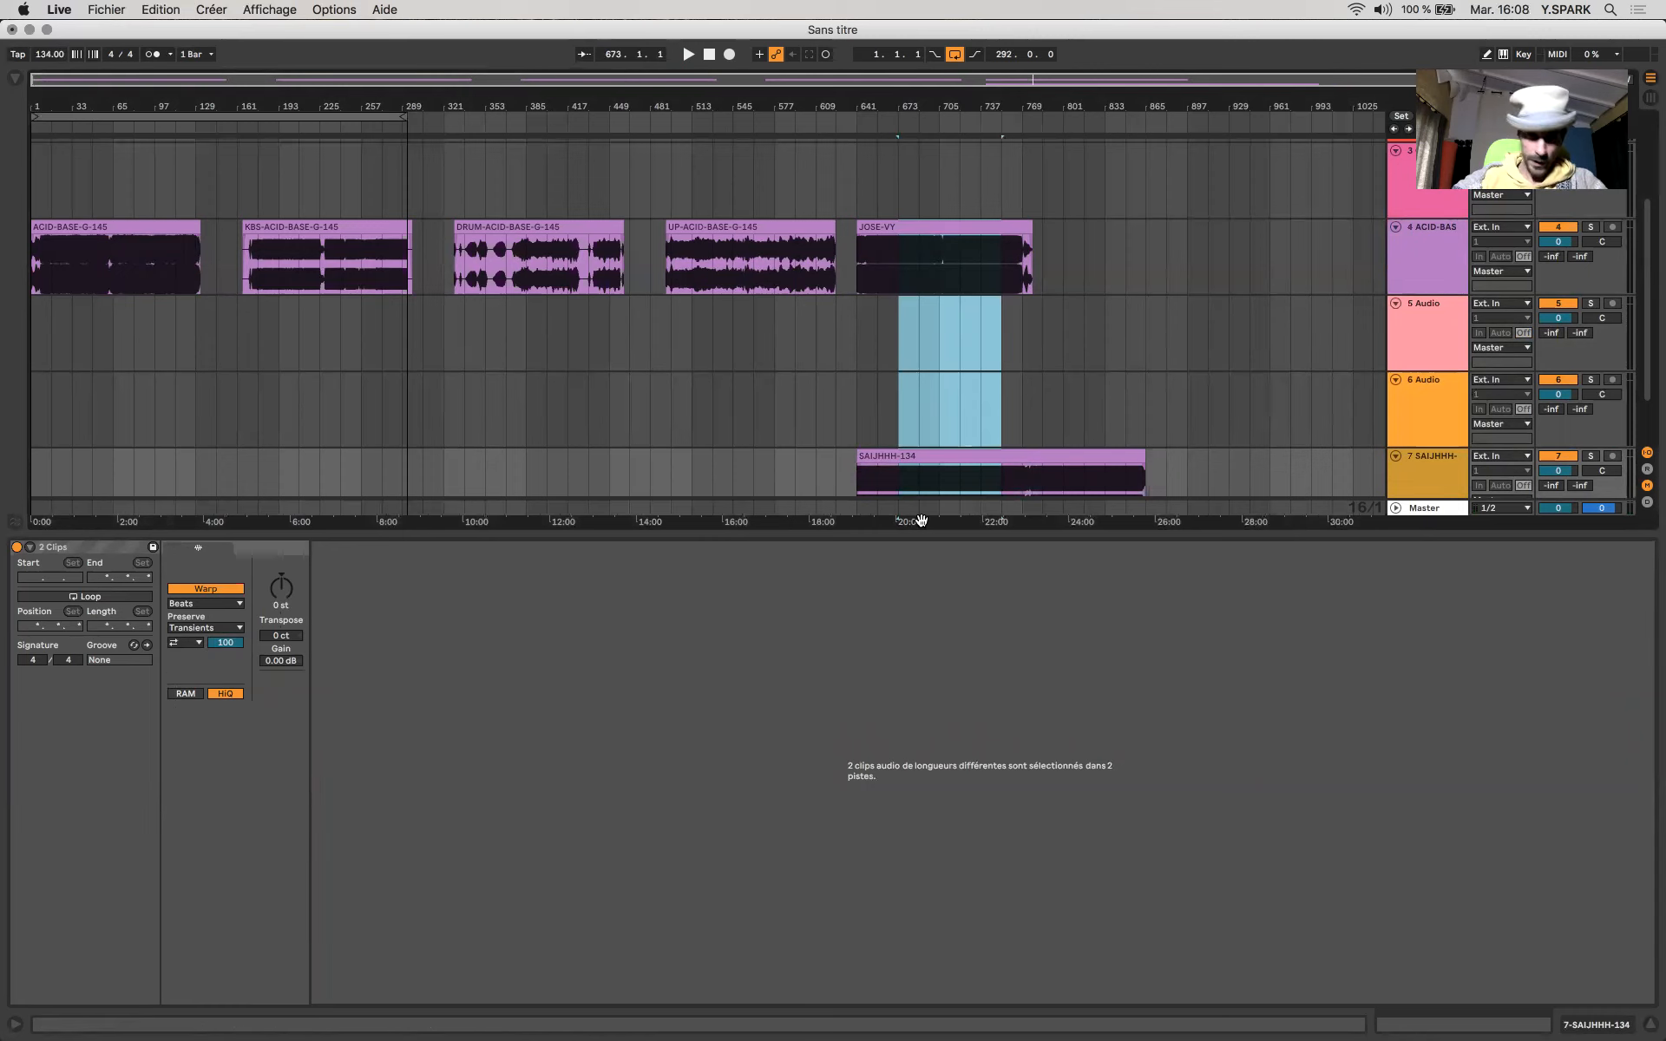
pyautogui.press('Tab')
pyautogui.press('Tab')
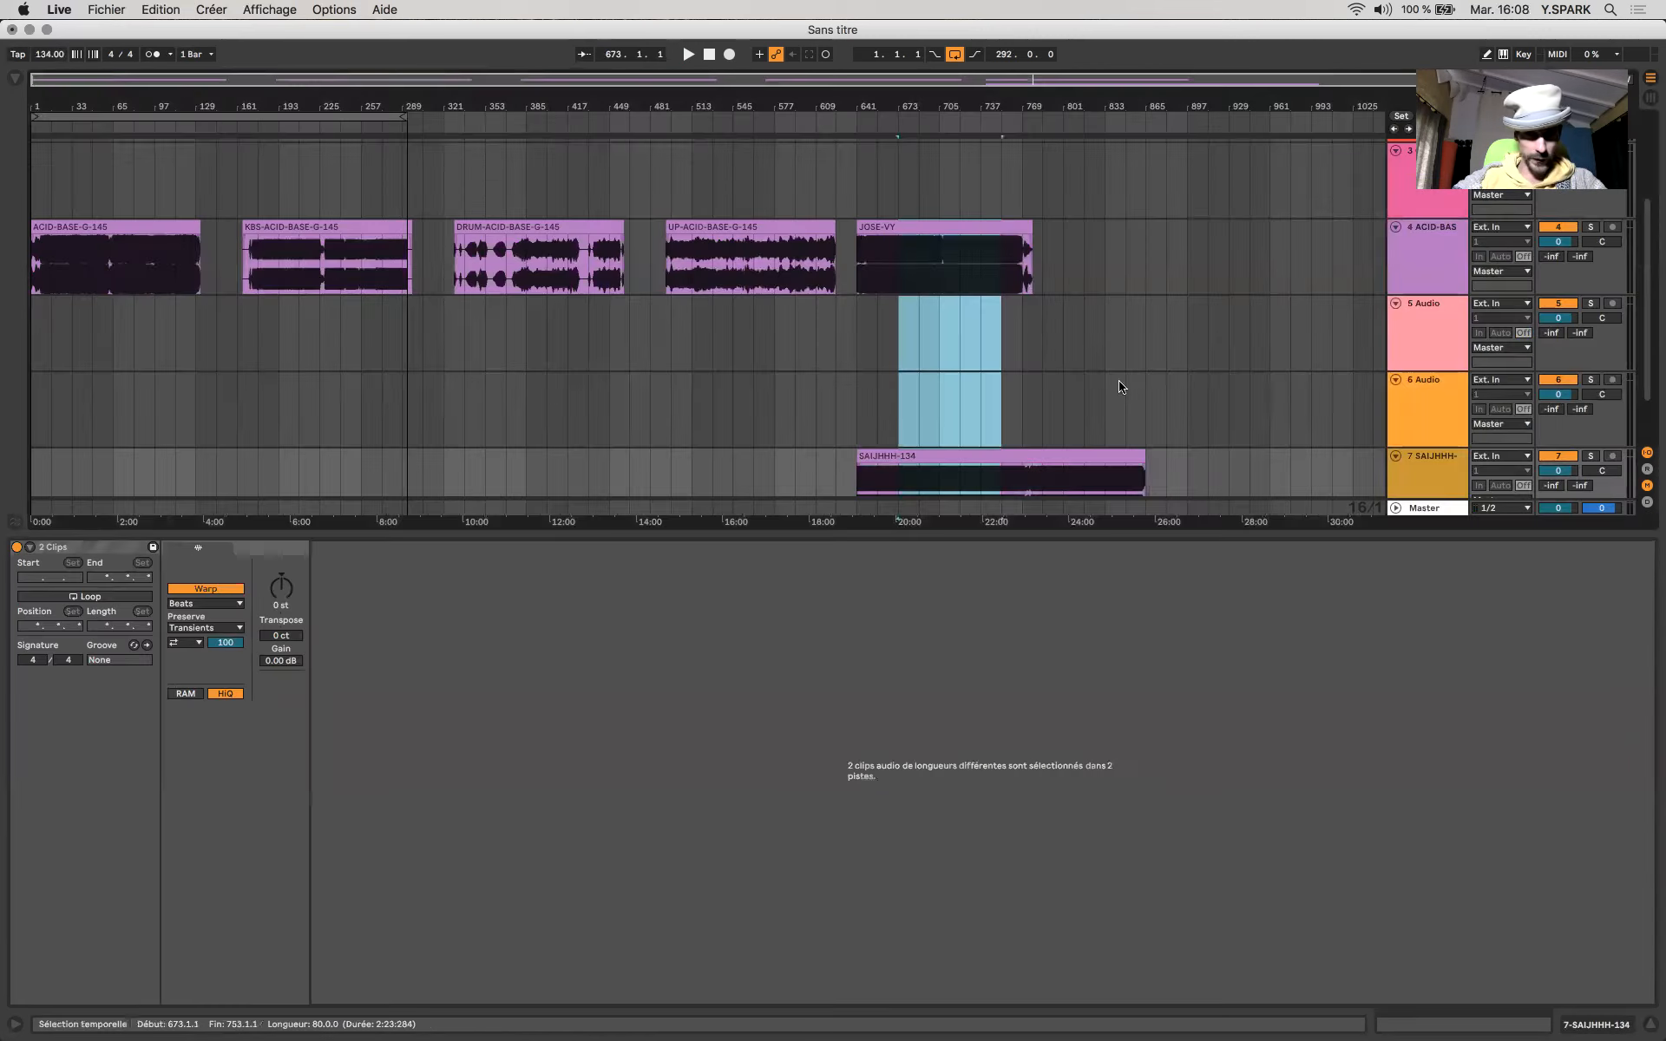
# Move the SAIJHHH-134 track directly below the ACID-BASE track and group the two tracks.
pyautogui.moveTo(1423, 476); pyautogui.dragTo(1444, 302)
pyautogui.keyDown('shift'); pyautogui.click(1456, 264); pyautogui.keyUp('shift')
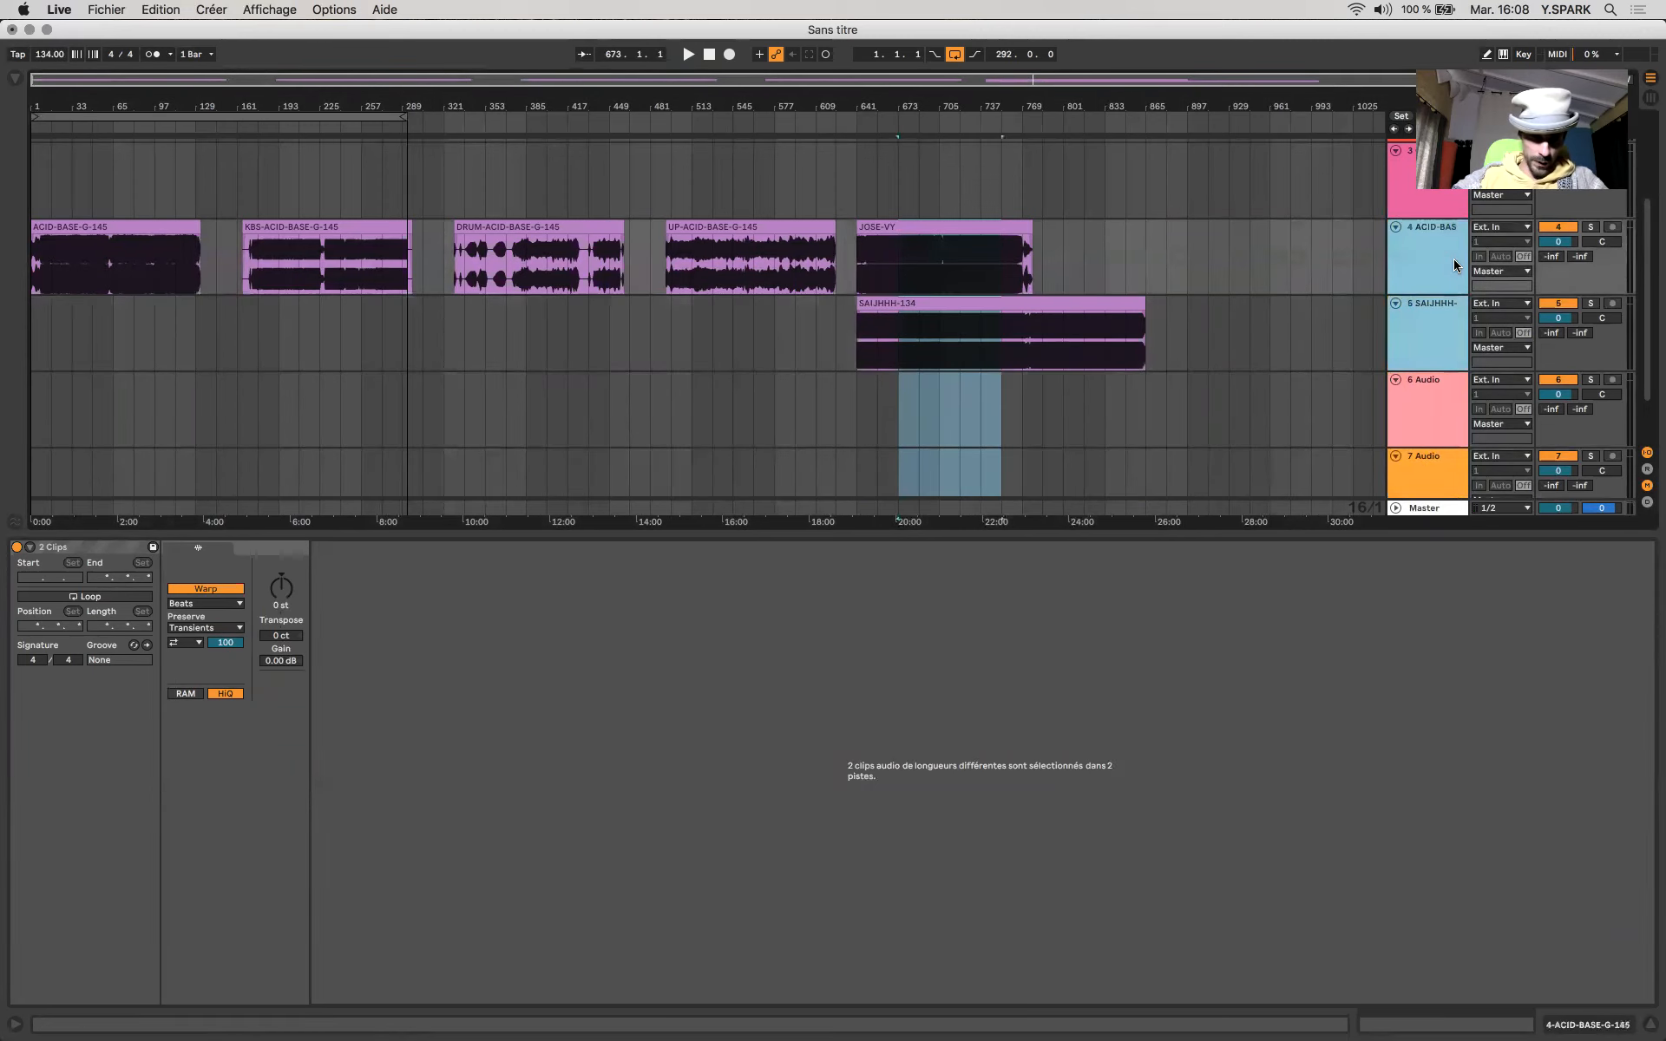
pyautogui.press('super+g')
# Show the session mixer with taller level meters and play the grouped tracks briefly to check the group's level.
pyautogui.press('Tab')
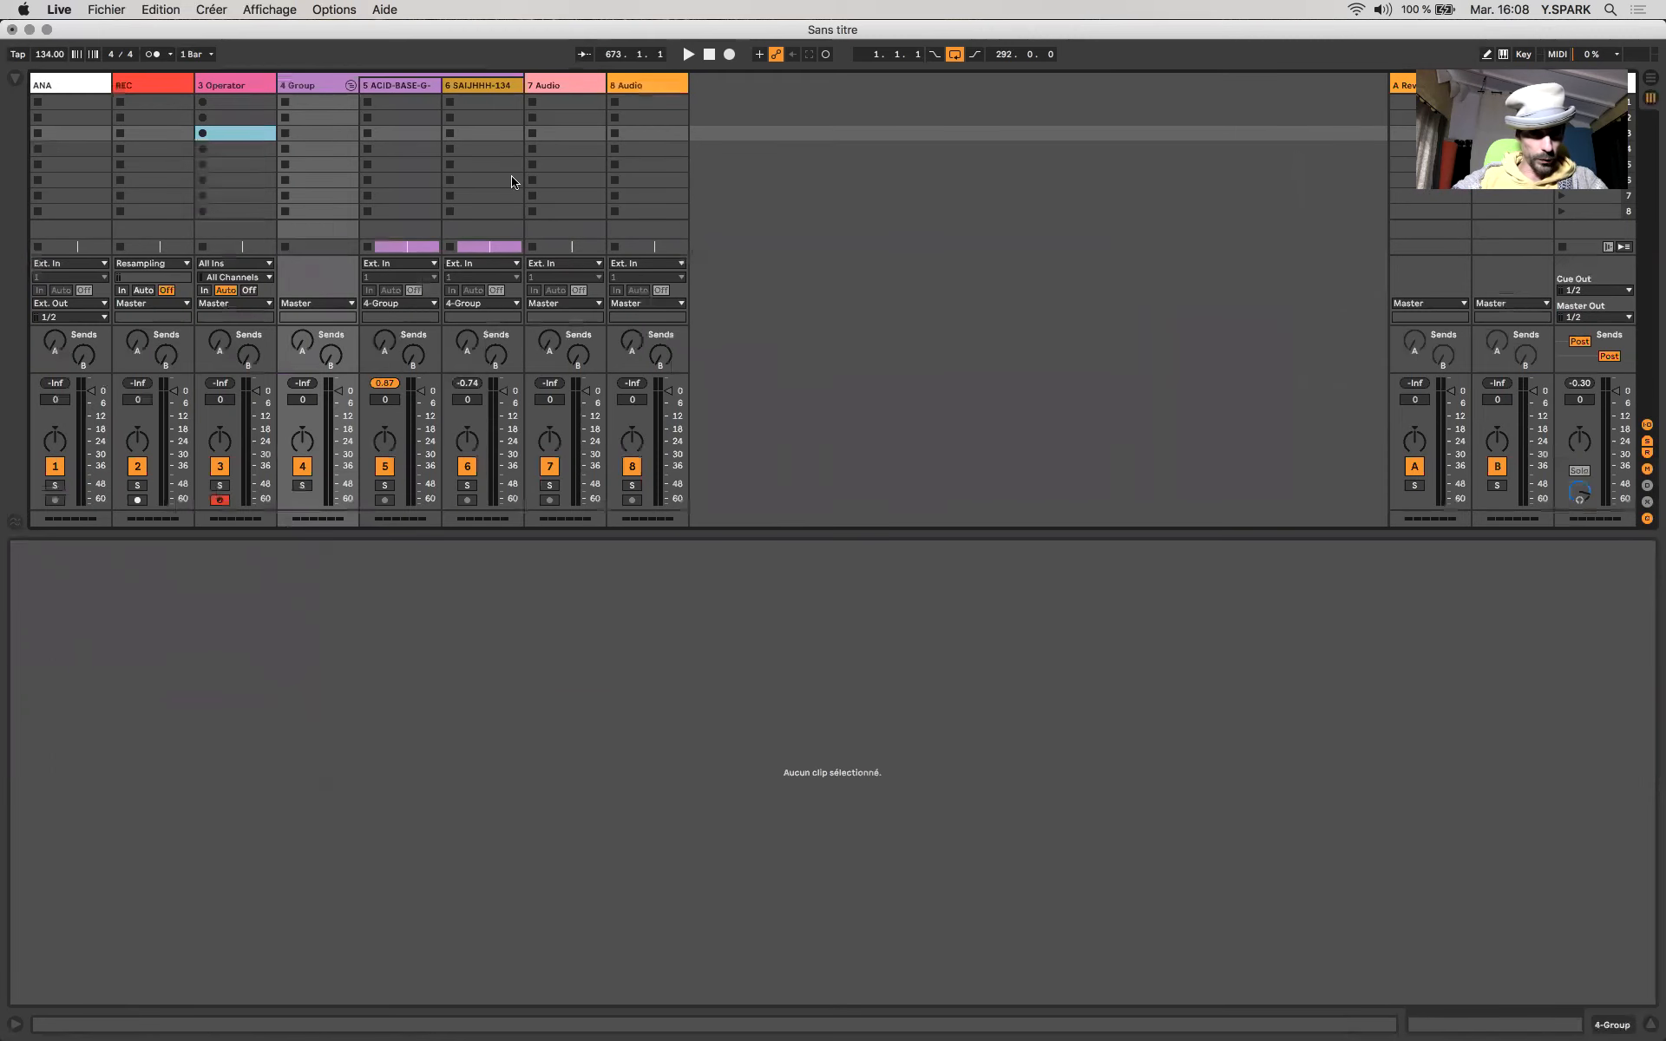
pyautogui.moveTo(307, 373)
pyautogui.mouseDown()
pyautogui.moveTo(306, 312)
pyautogui.moveTo(305, 387)
pyautogui.moveTo(305, 357)
pyautogui.mouseUp()
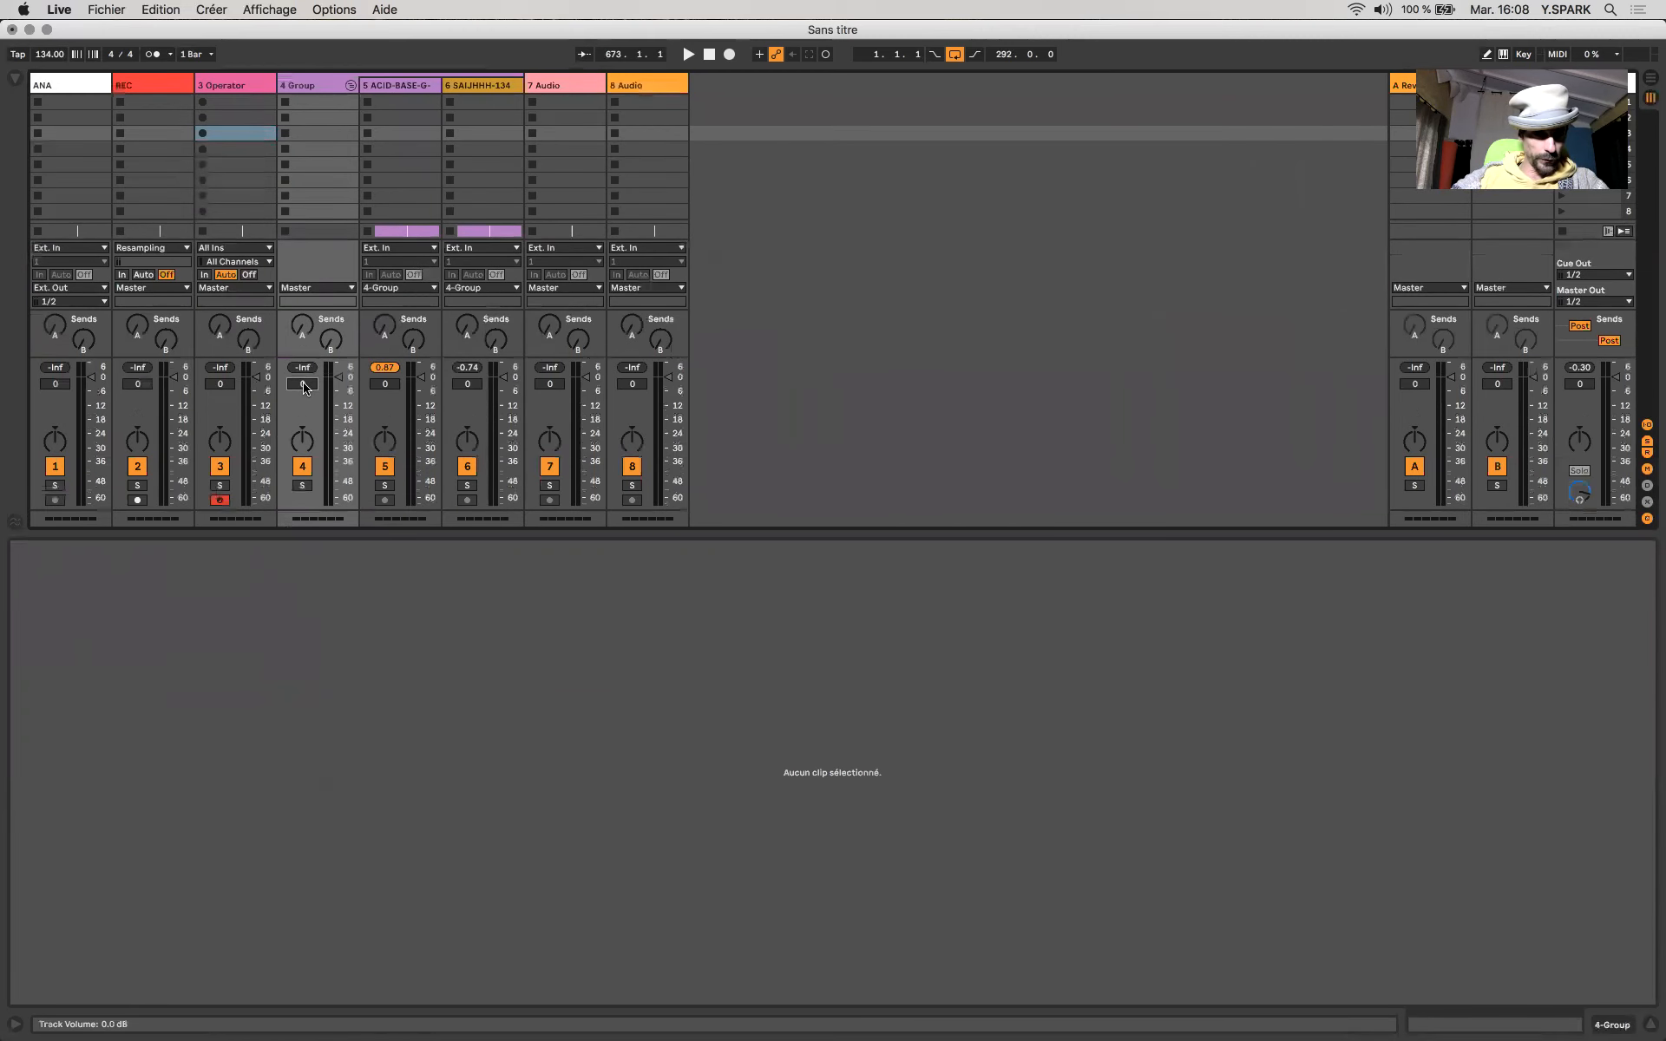
pyautogui.press('space')
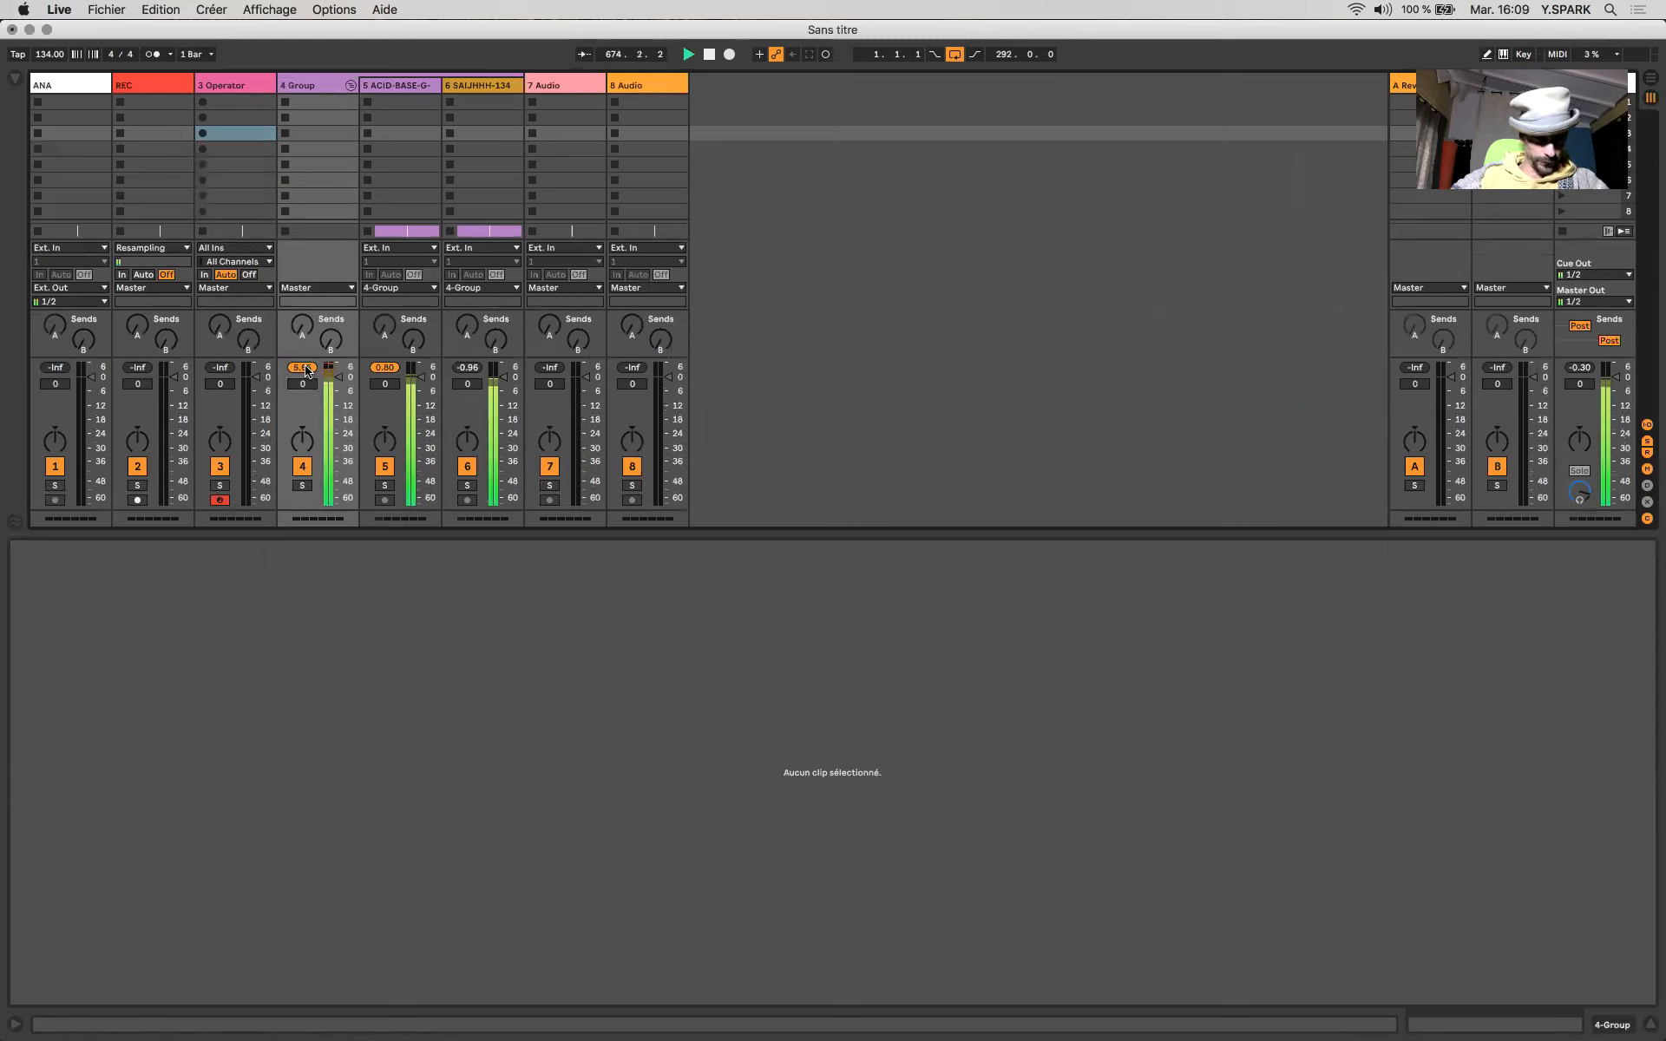
pyautogui.press('space')
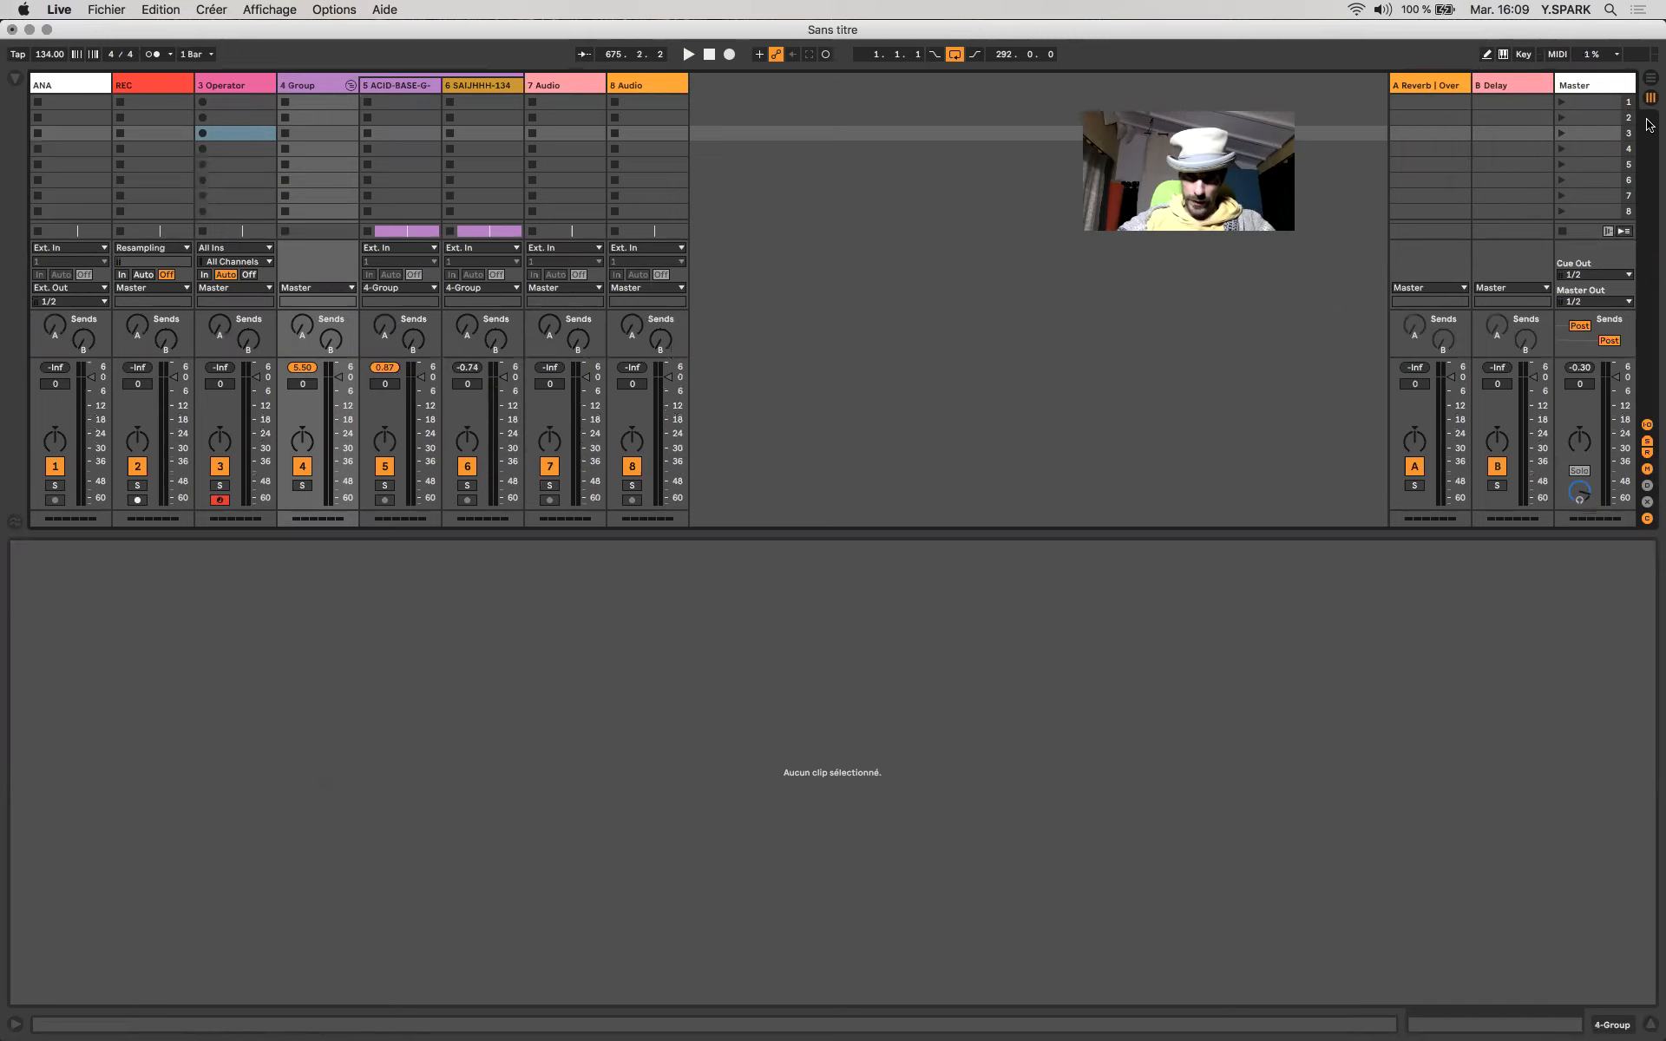
# Lower the volume of the group track to -6.0 dB.
pyautogui.click(1599, 85)
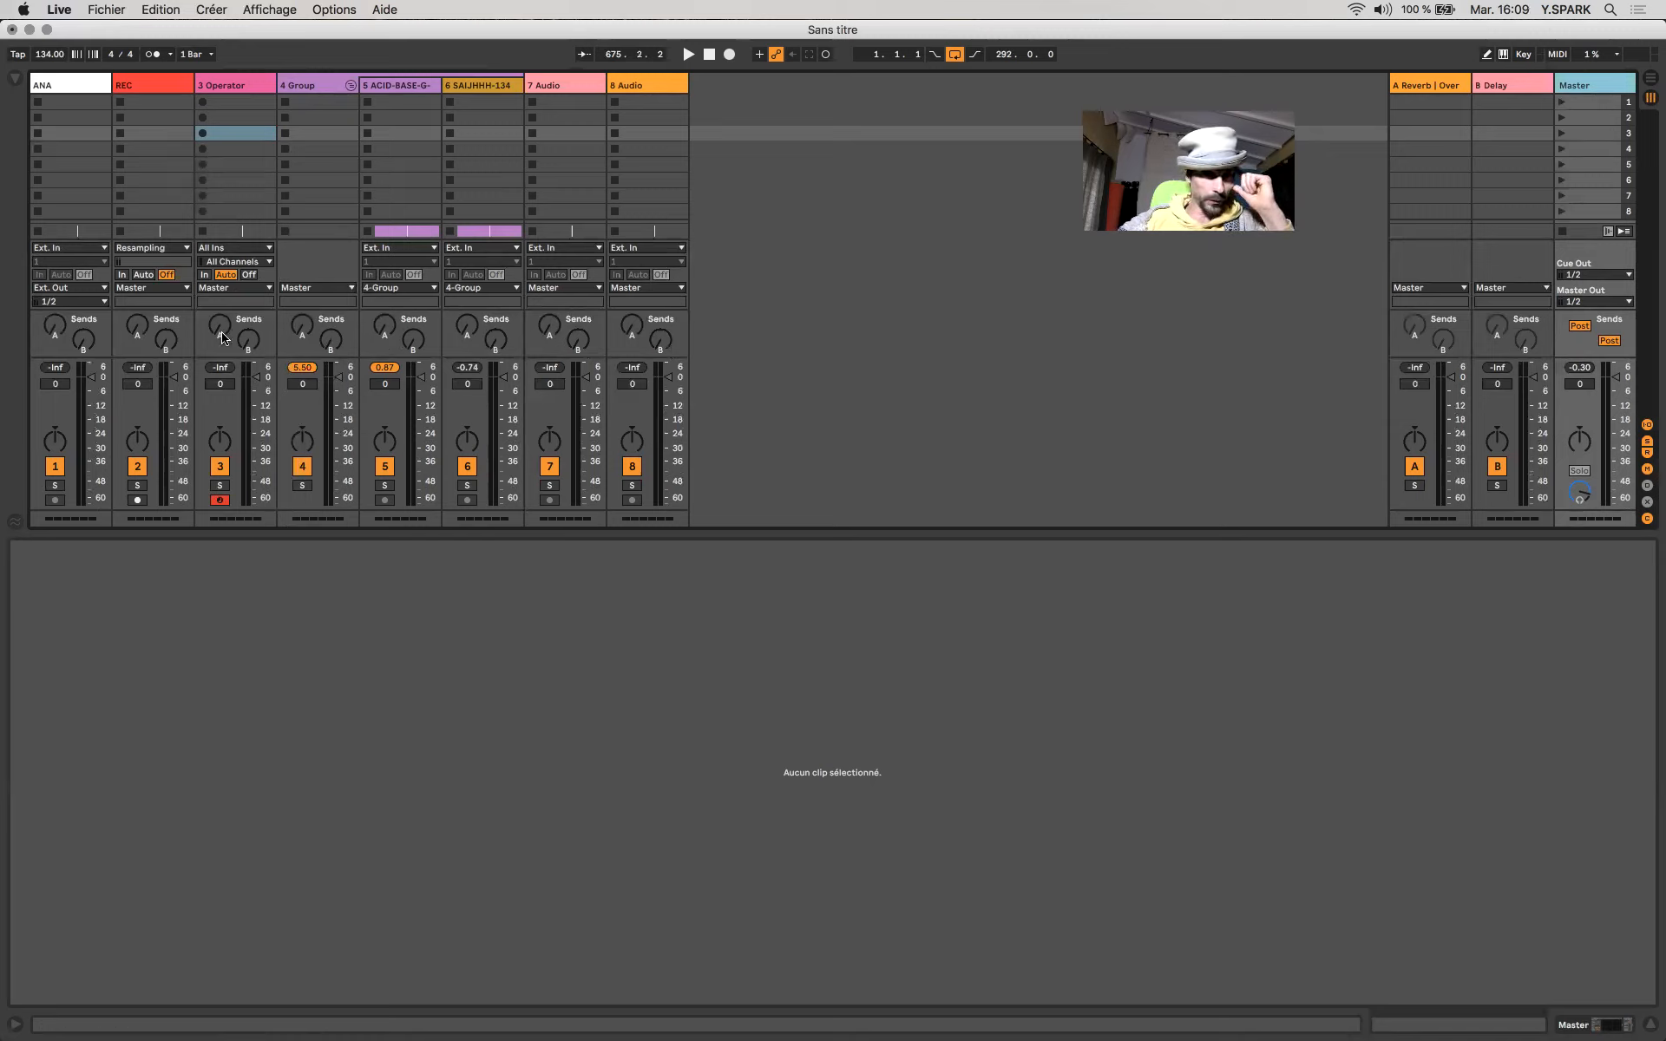
pyautogui.click(330, 302)
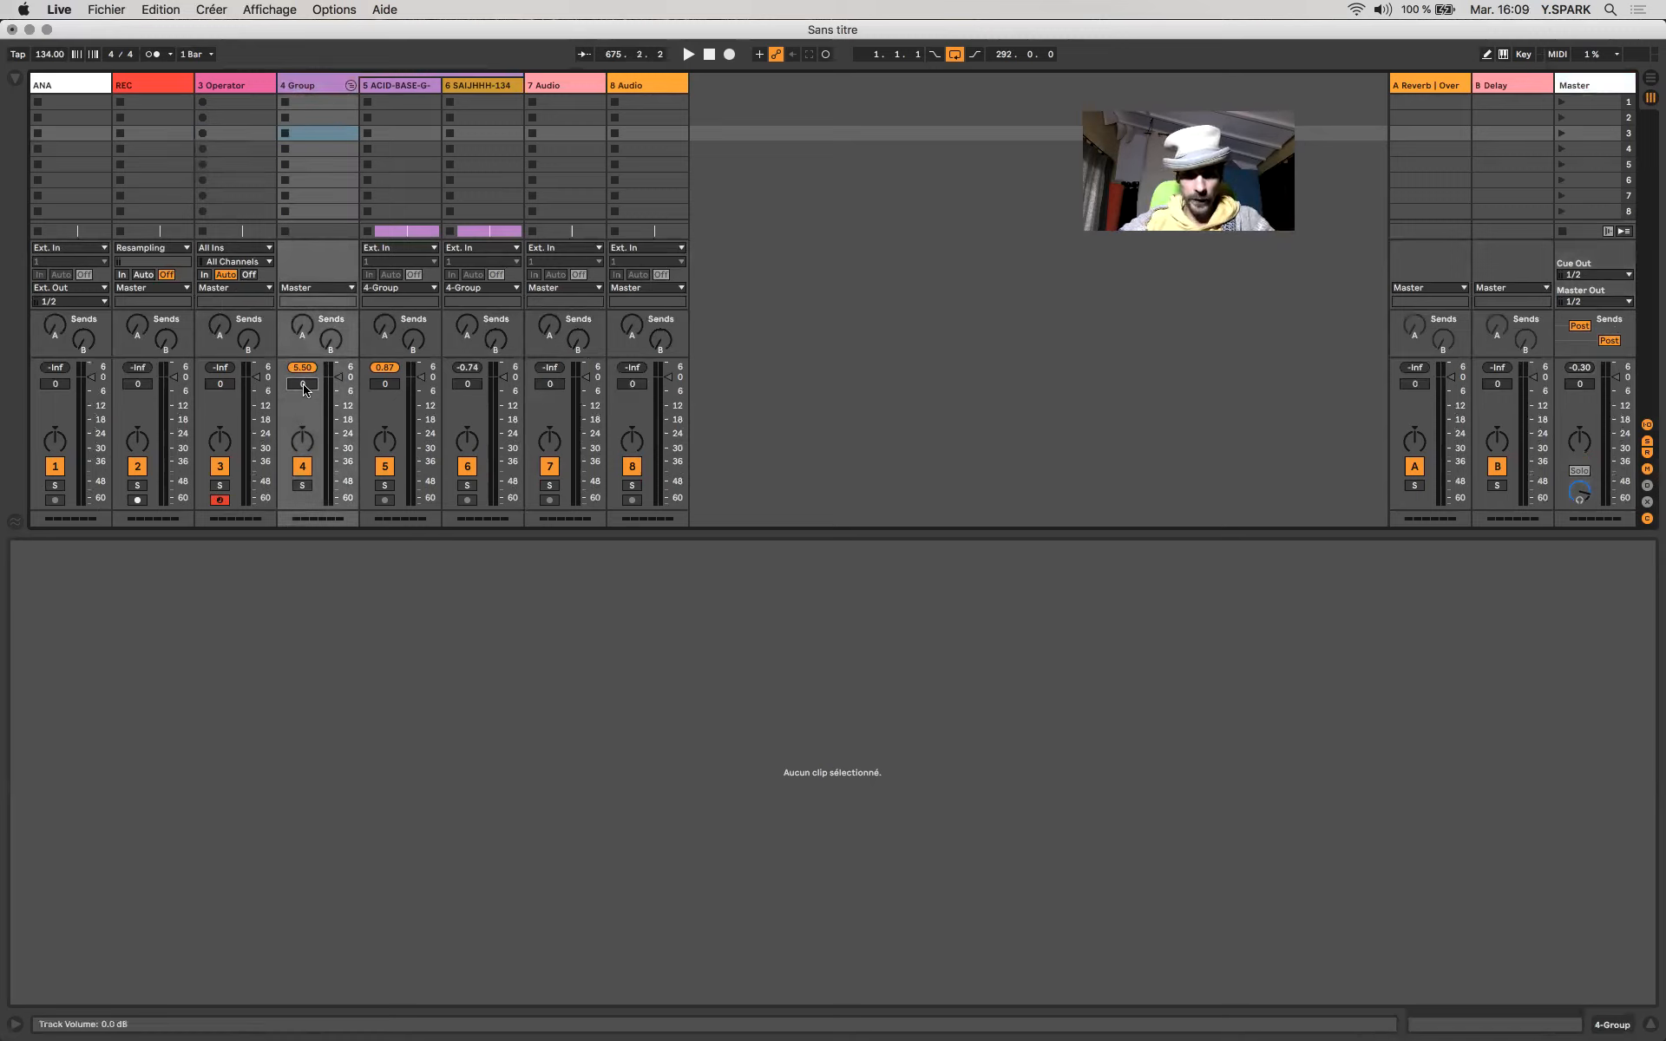
pyautogui.moveTo(304, 389); pyautogui.dragTo(305, 400)
pyautogui.click(306, 88)
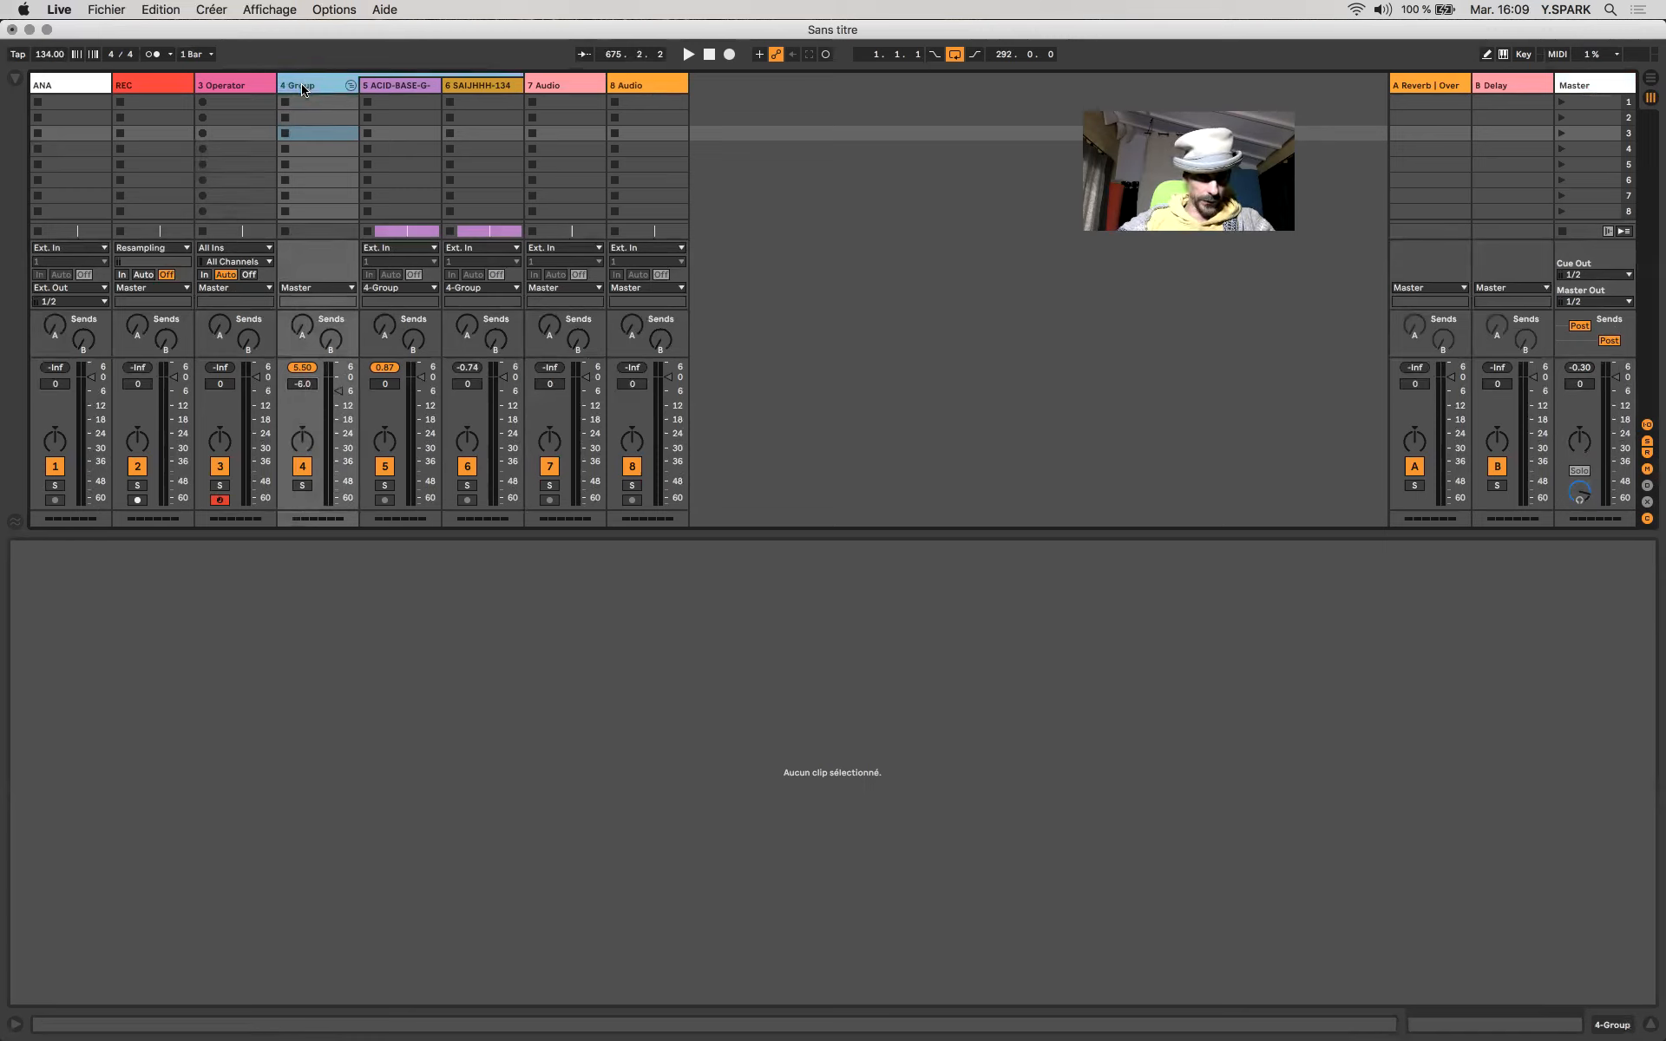
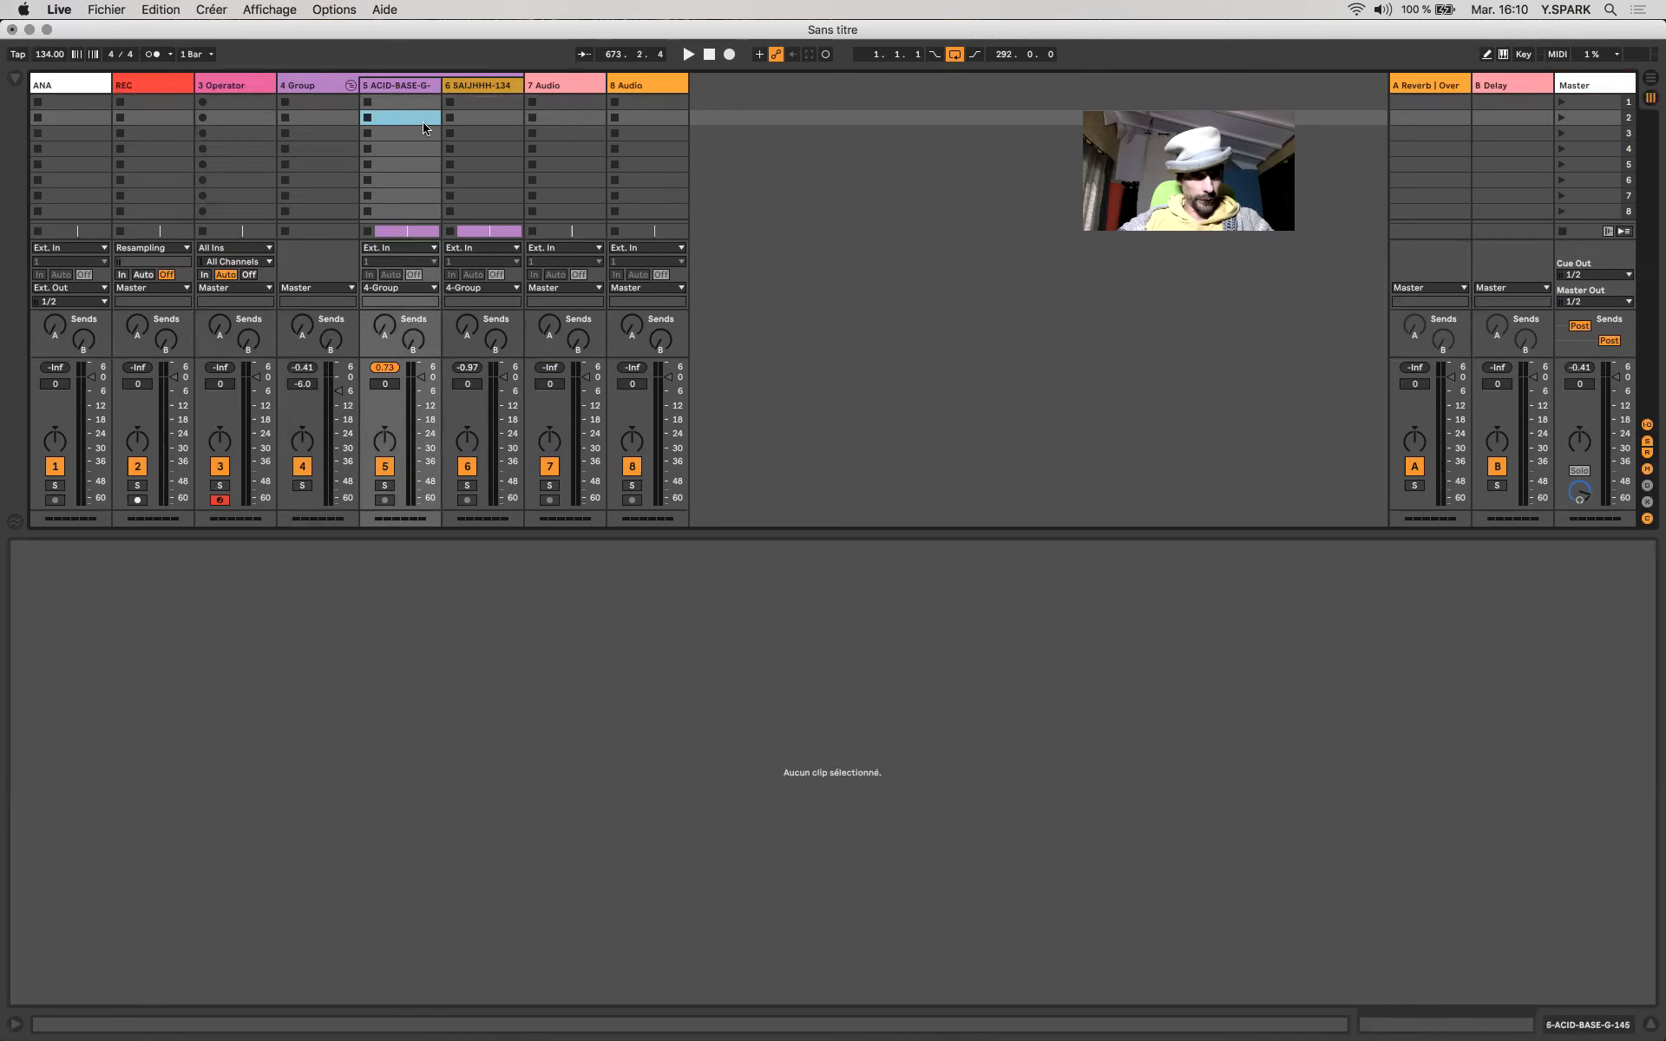
# Select bars 673 to 705 of the JOSE-VY and SAIJHHH-134 clips in the arrangement and set their warp mode to Re-Pitch.
pyautogui.click(932, 398)
pyautogui.moveTo(873, 402)
pyautogui.mouseDown()
pyautogui.moveTo(996, 327)
pyautogui.moveTo(866, 387)
pyautogui.mouseUp()
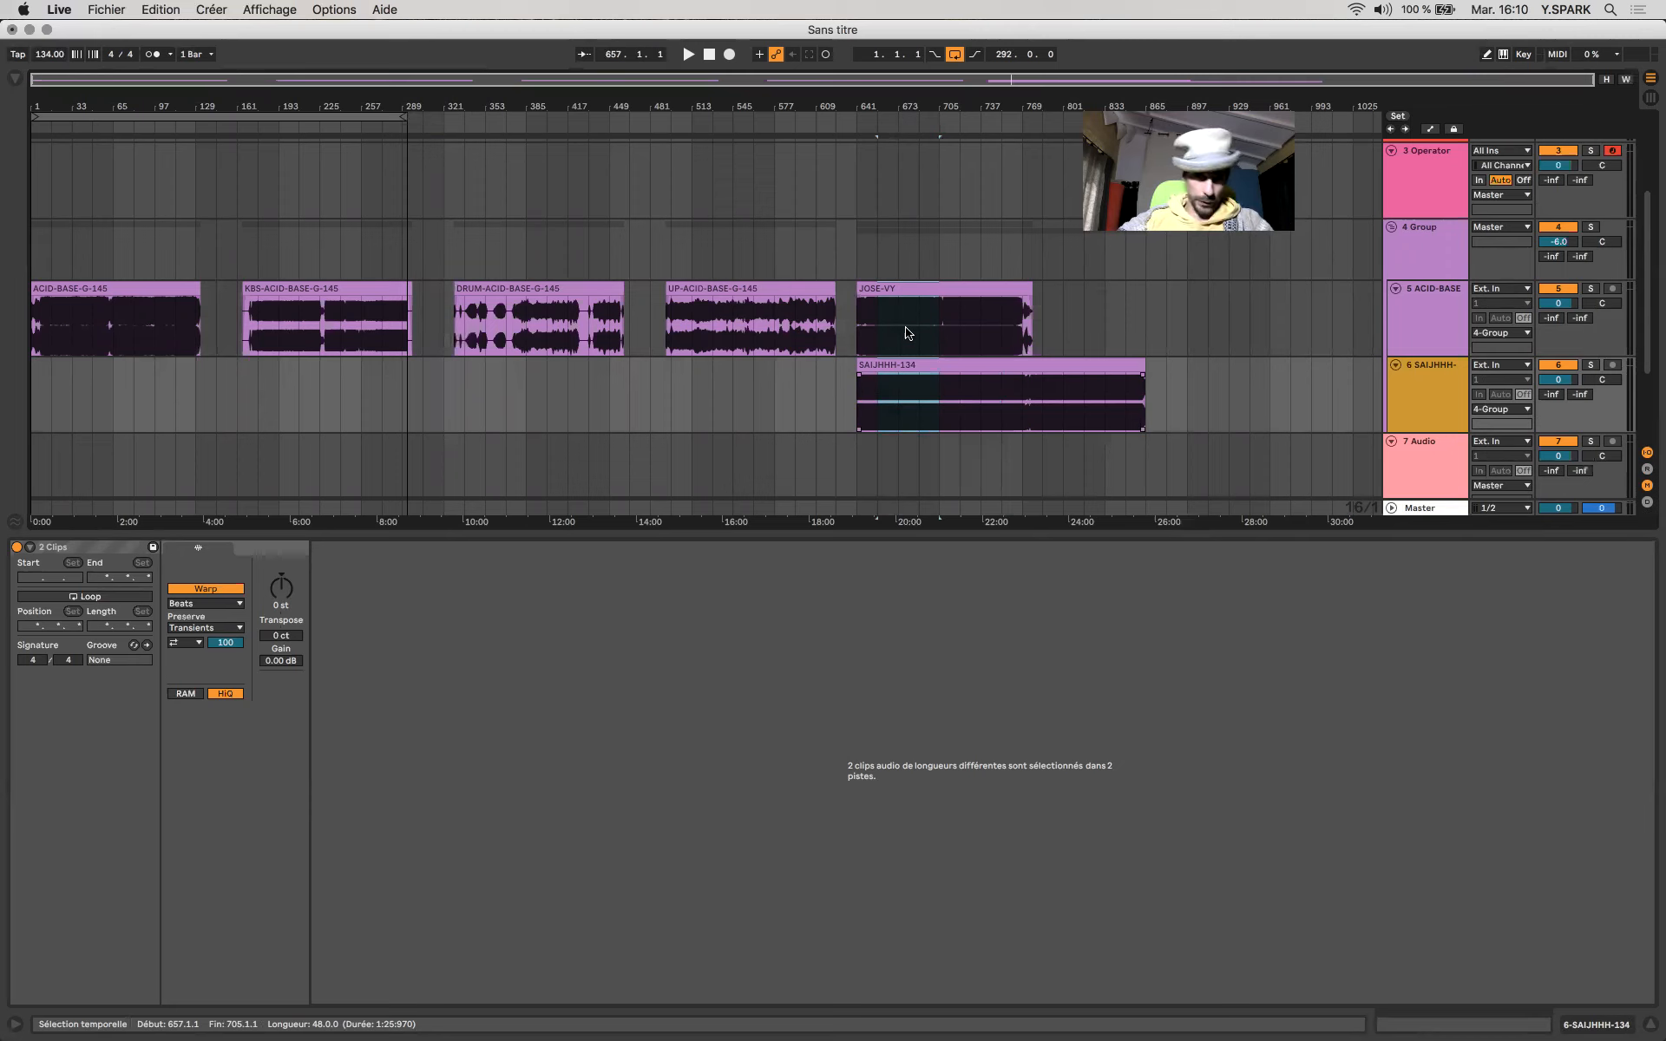
pyautogui.moveTo(902, 329); pyautogui.dragTo(946, 368)
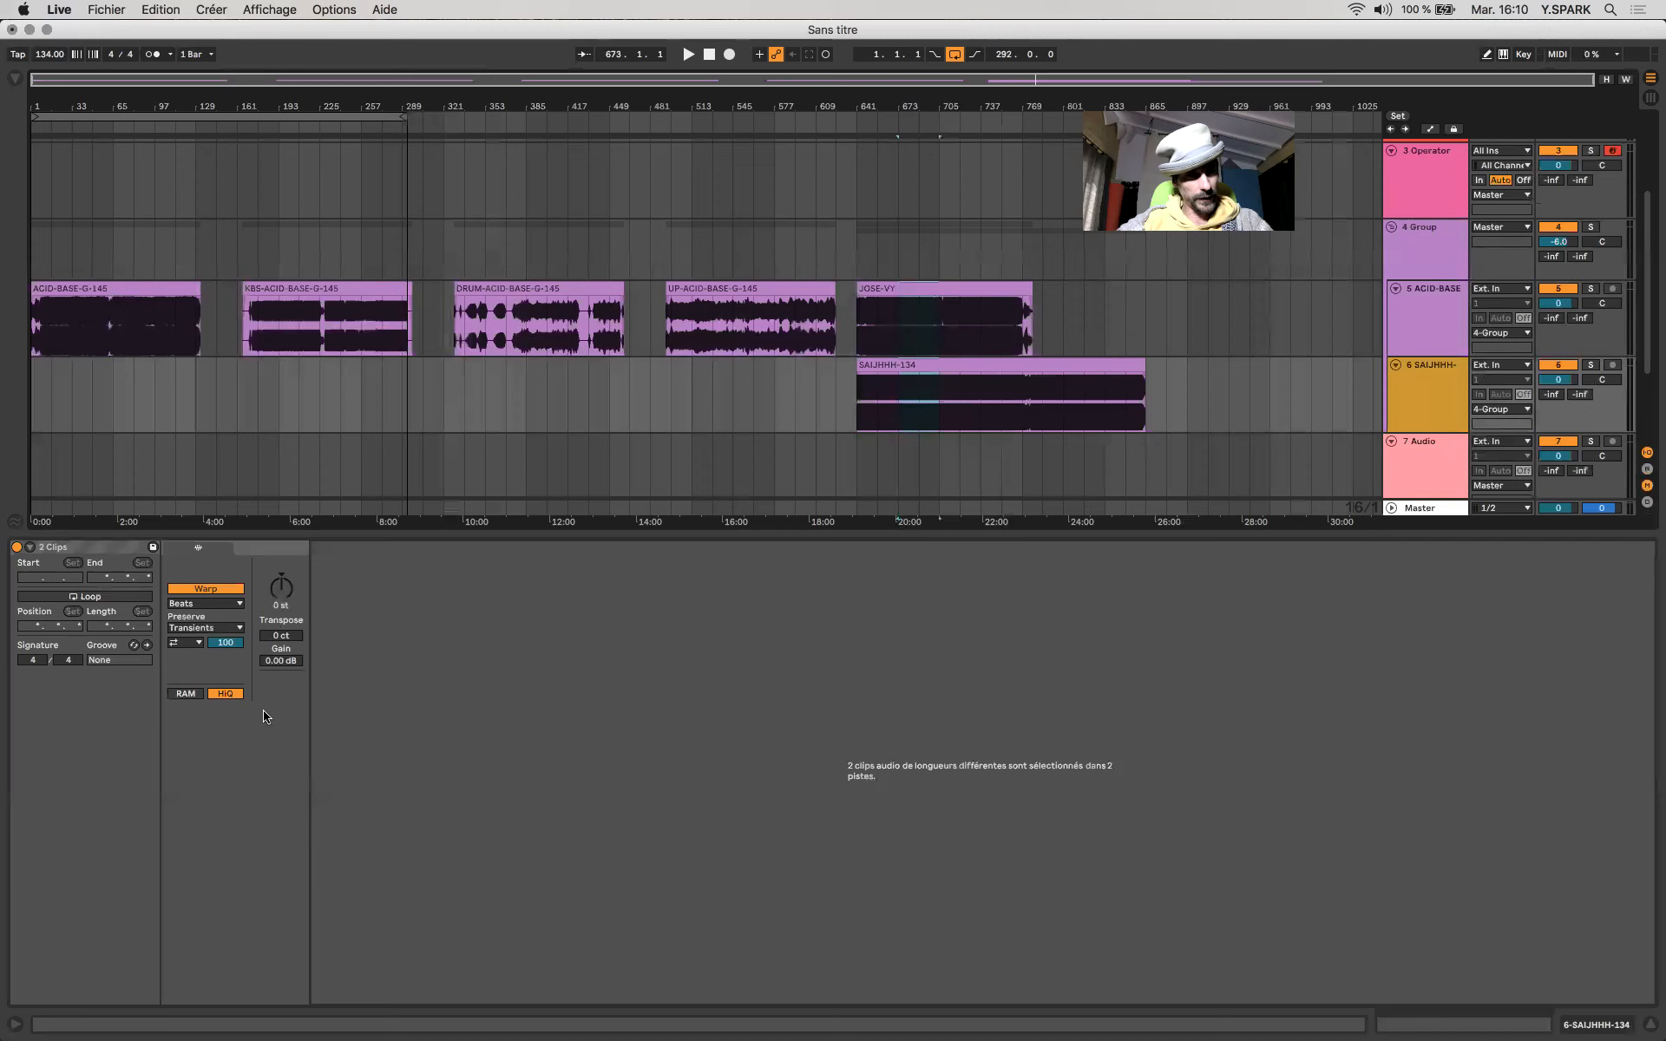
pyautogui.click(195, 604)
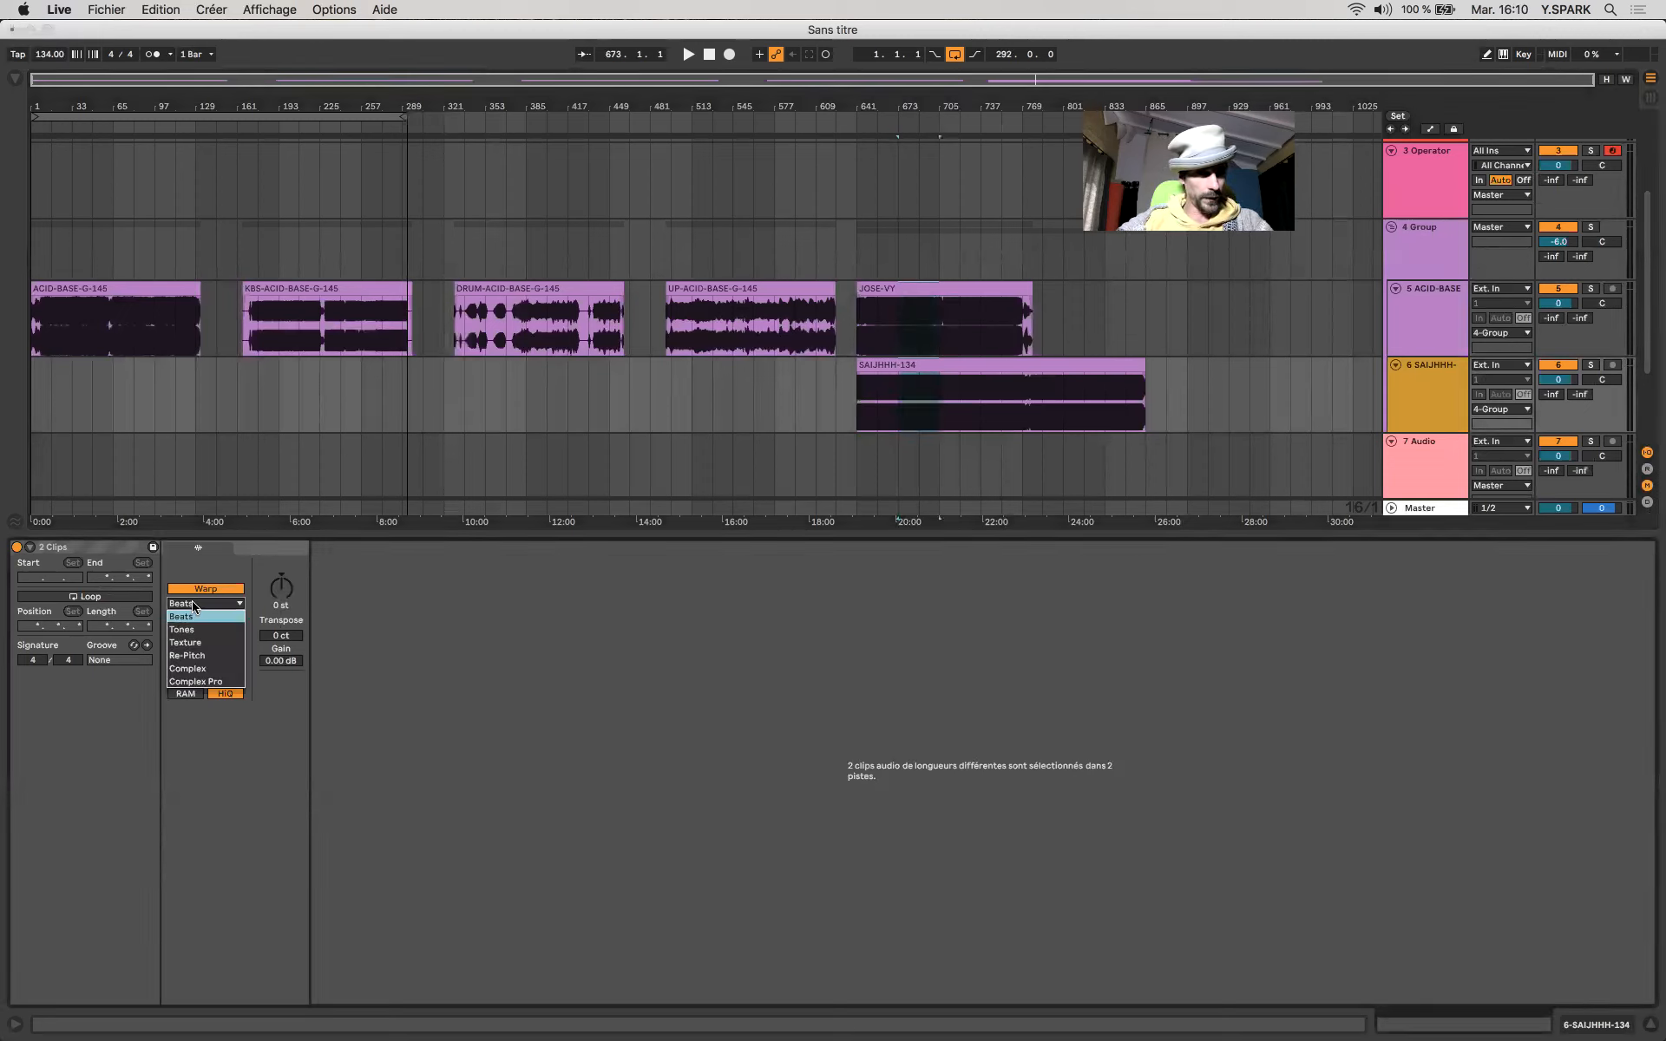
pyautogui.click(205, 657)
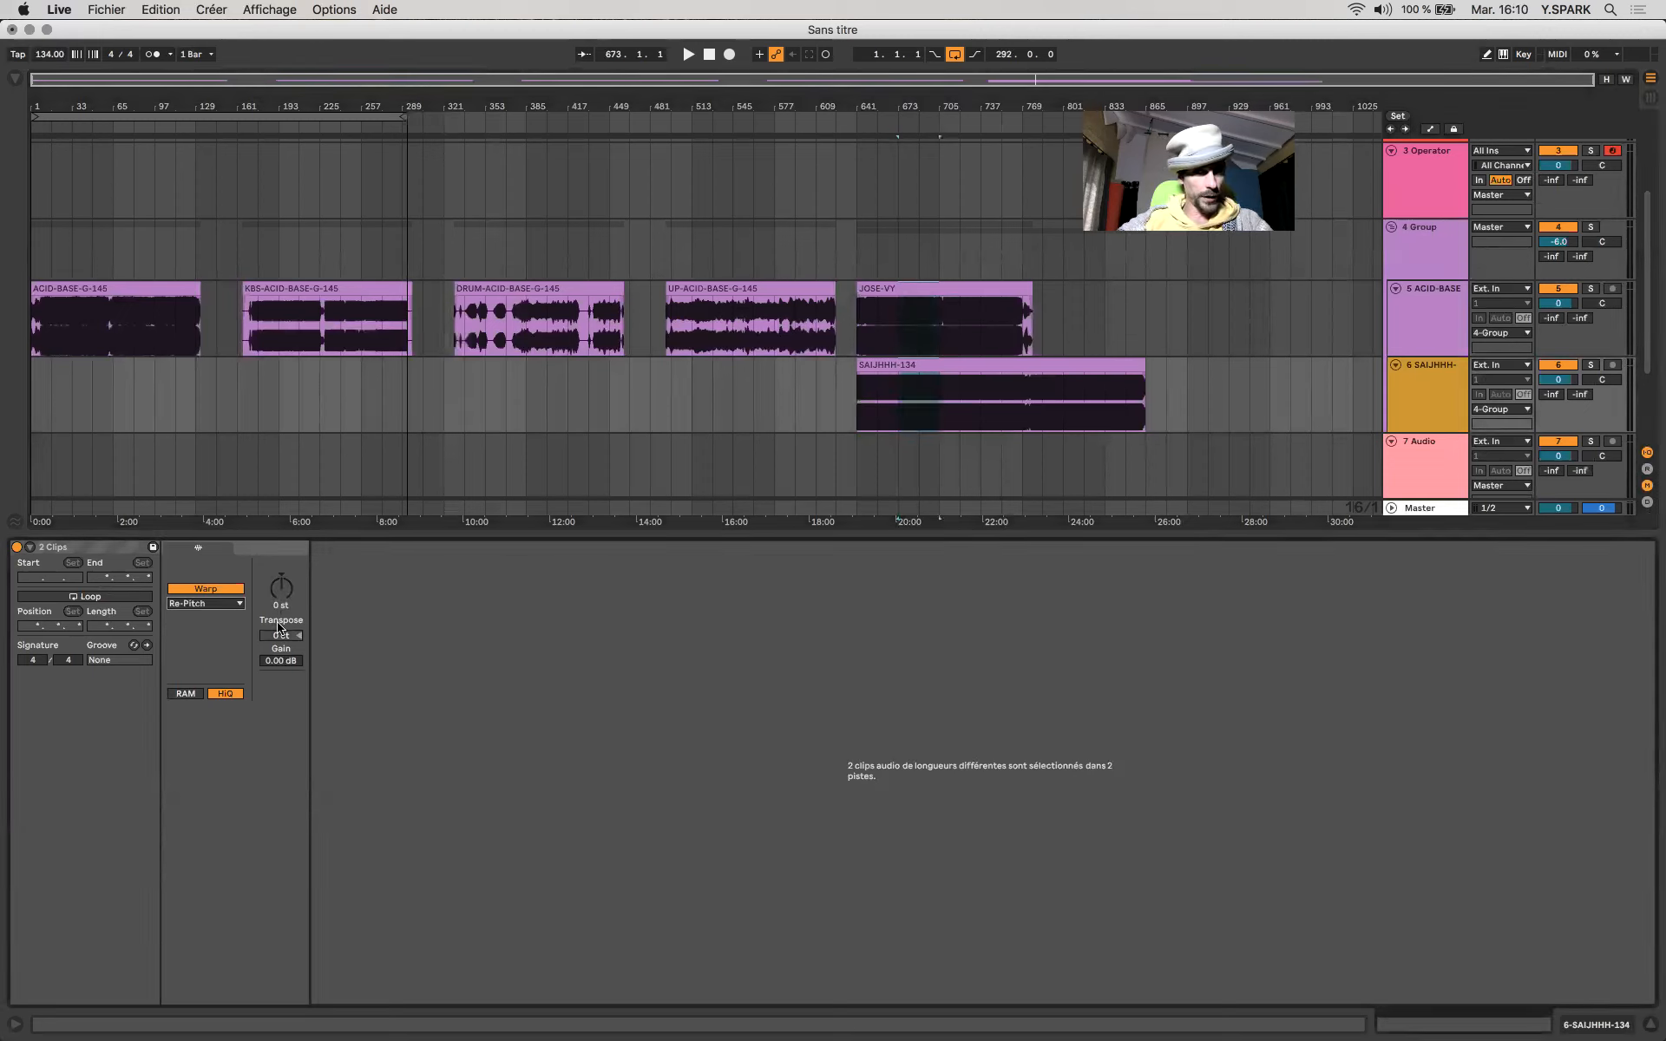
# Move the SAIJHHH-134 clip to start at bar 849 and play it briefly from bar 897.
pyautogui.click(922, 364)
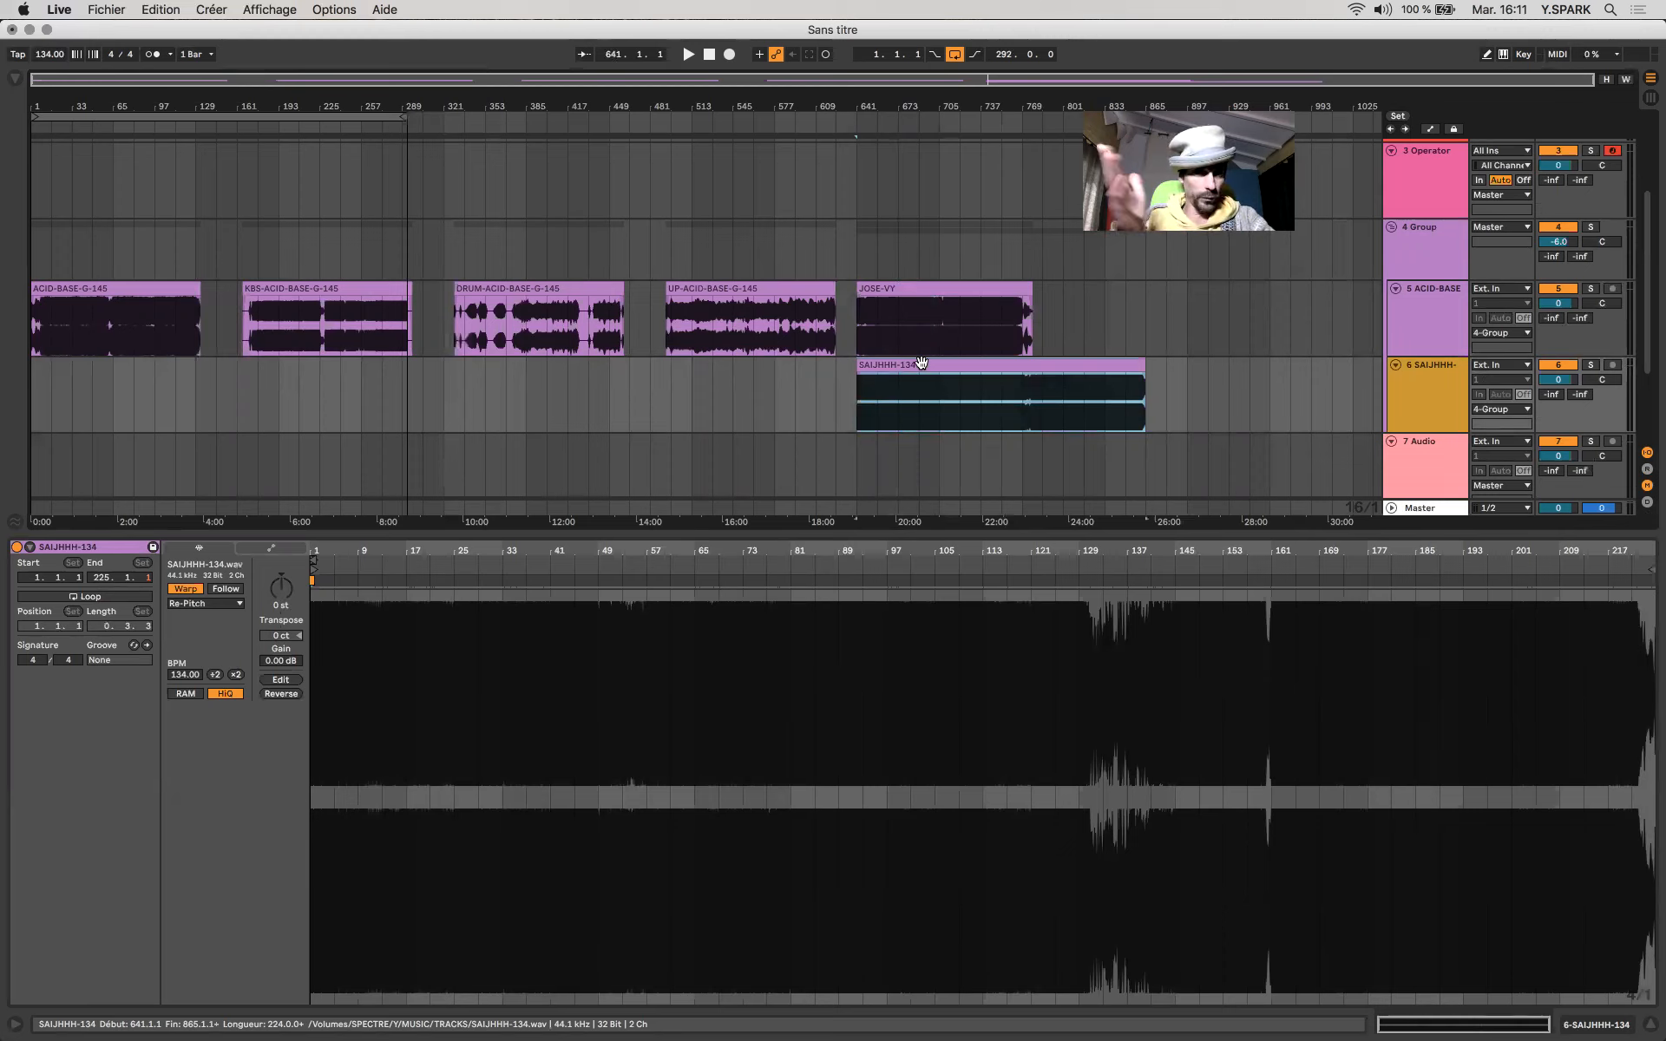
pyautogui.moveTo(922, 363); pyautogui.dragTo(1190, 368)
pyautogui.click(1180, 422)
pyautogui.press('space')
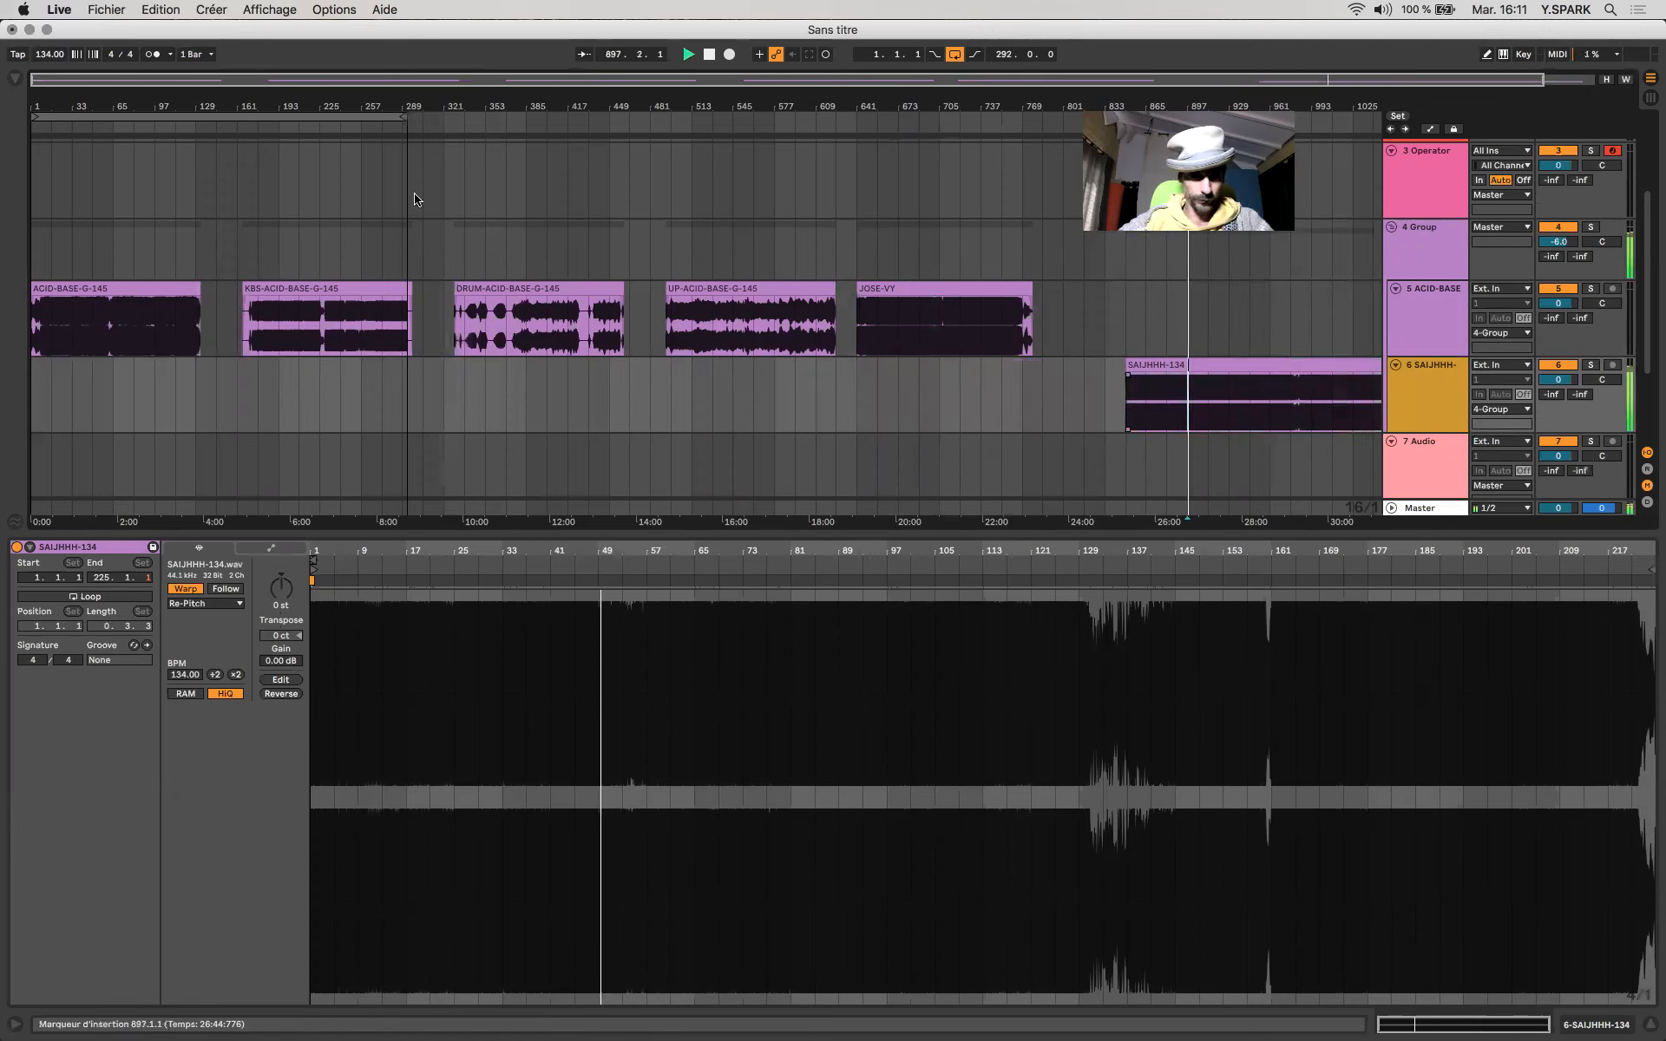
pyautogui.press('space')
# Audition the re-pitched SAIJHHH-134 clip while changing the project tempo to 141, 174 and down to 107 BPM.
pyautogui.click(45, 53)
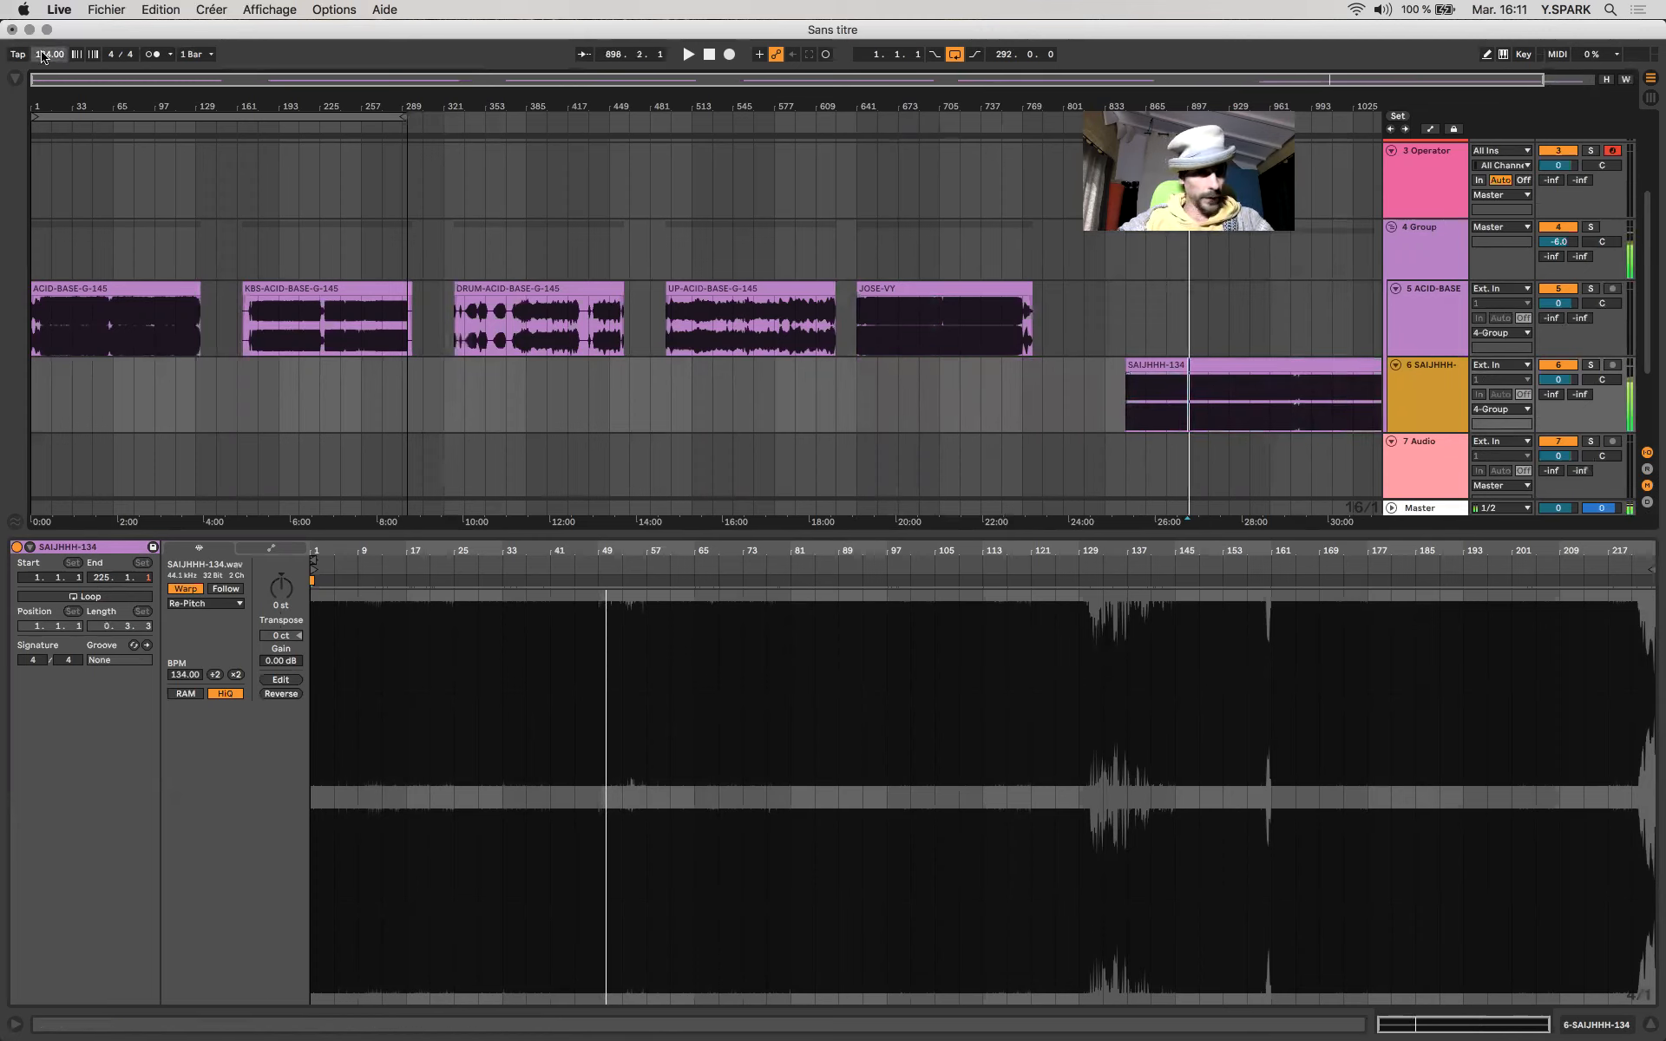
pyautogui.write('141')
pyautogui.press('Return')
pyautogui.press('space')
pyautogui.write('174')
pyautogui.press('Return')
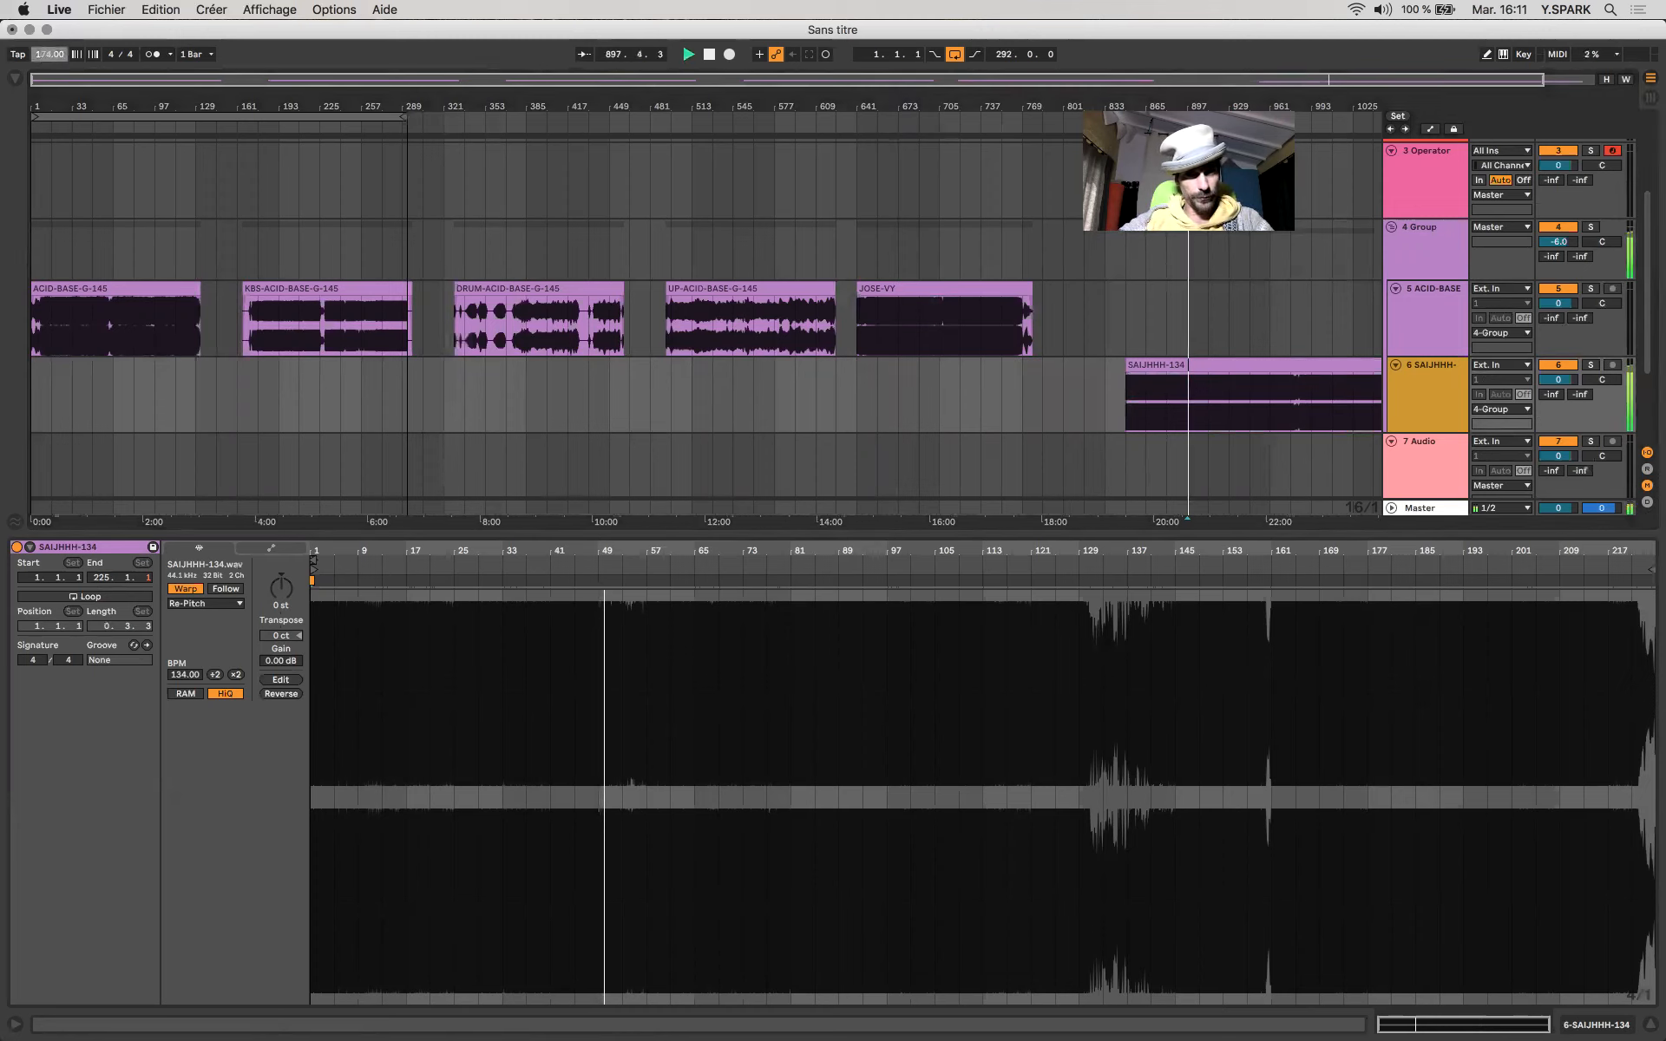
pyautogui.write('112')
pyautogui.press('Return')
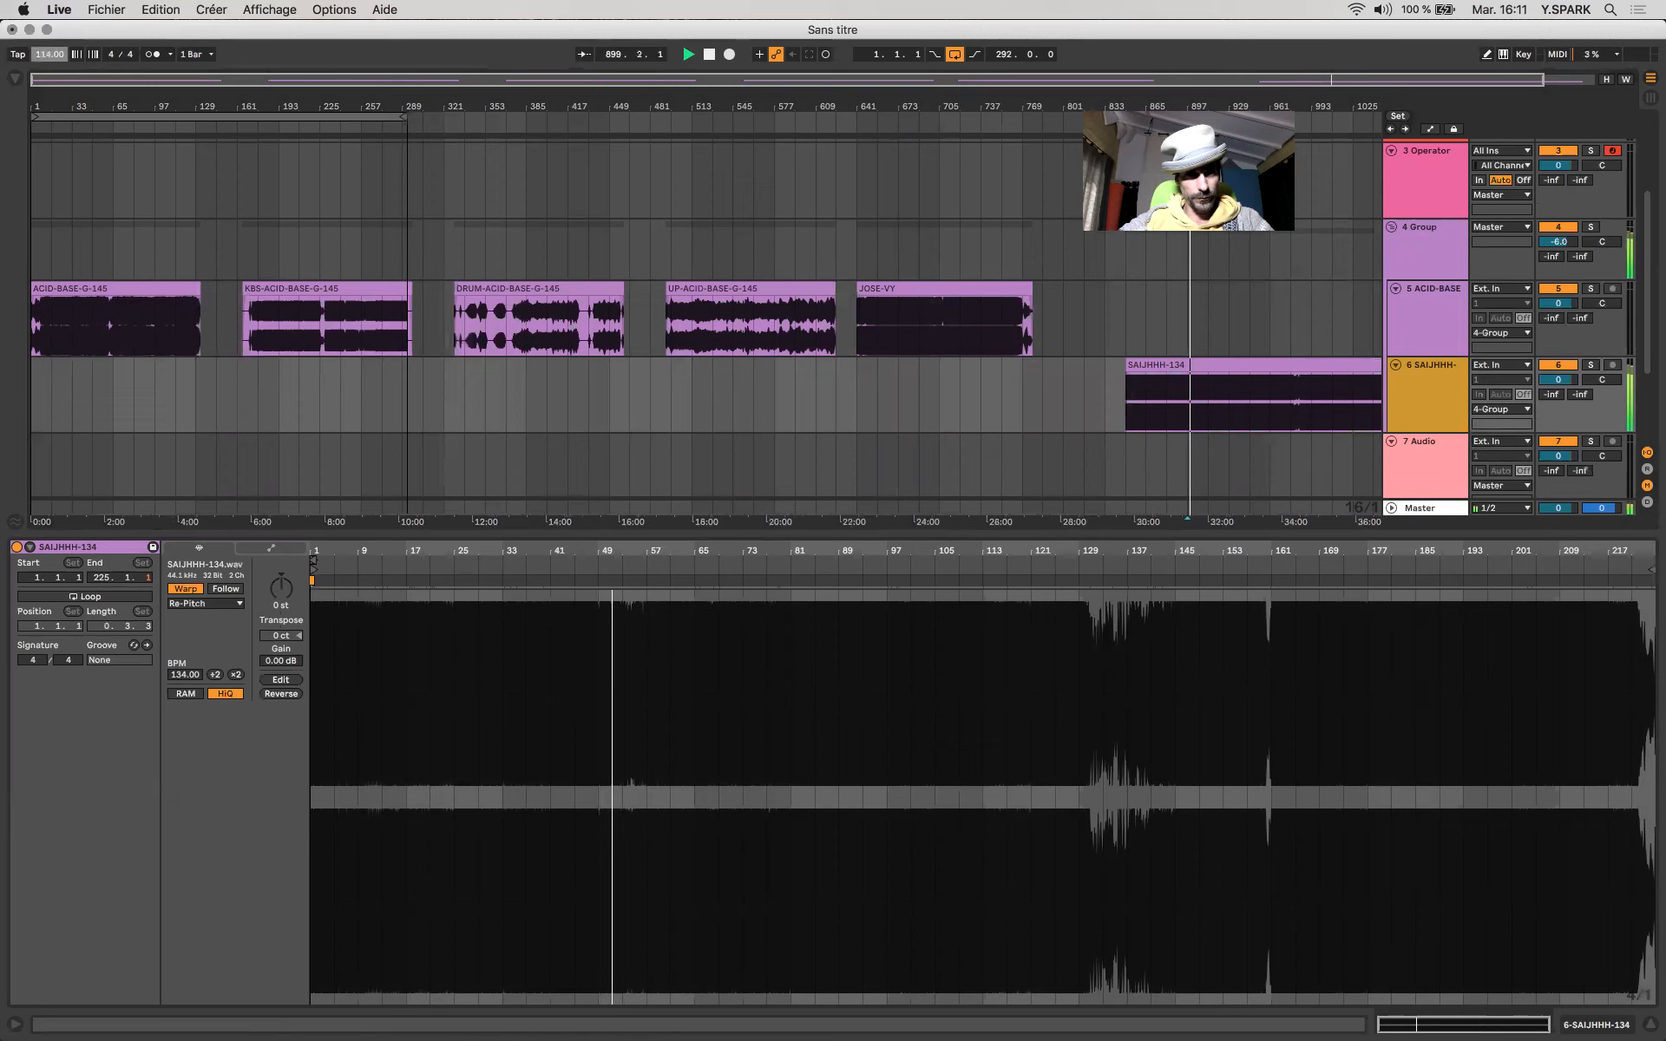
pyautogui.moveTo(45, 55); pyautogui.dragTo(45, 63)
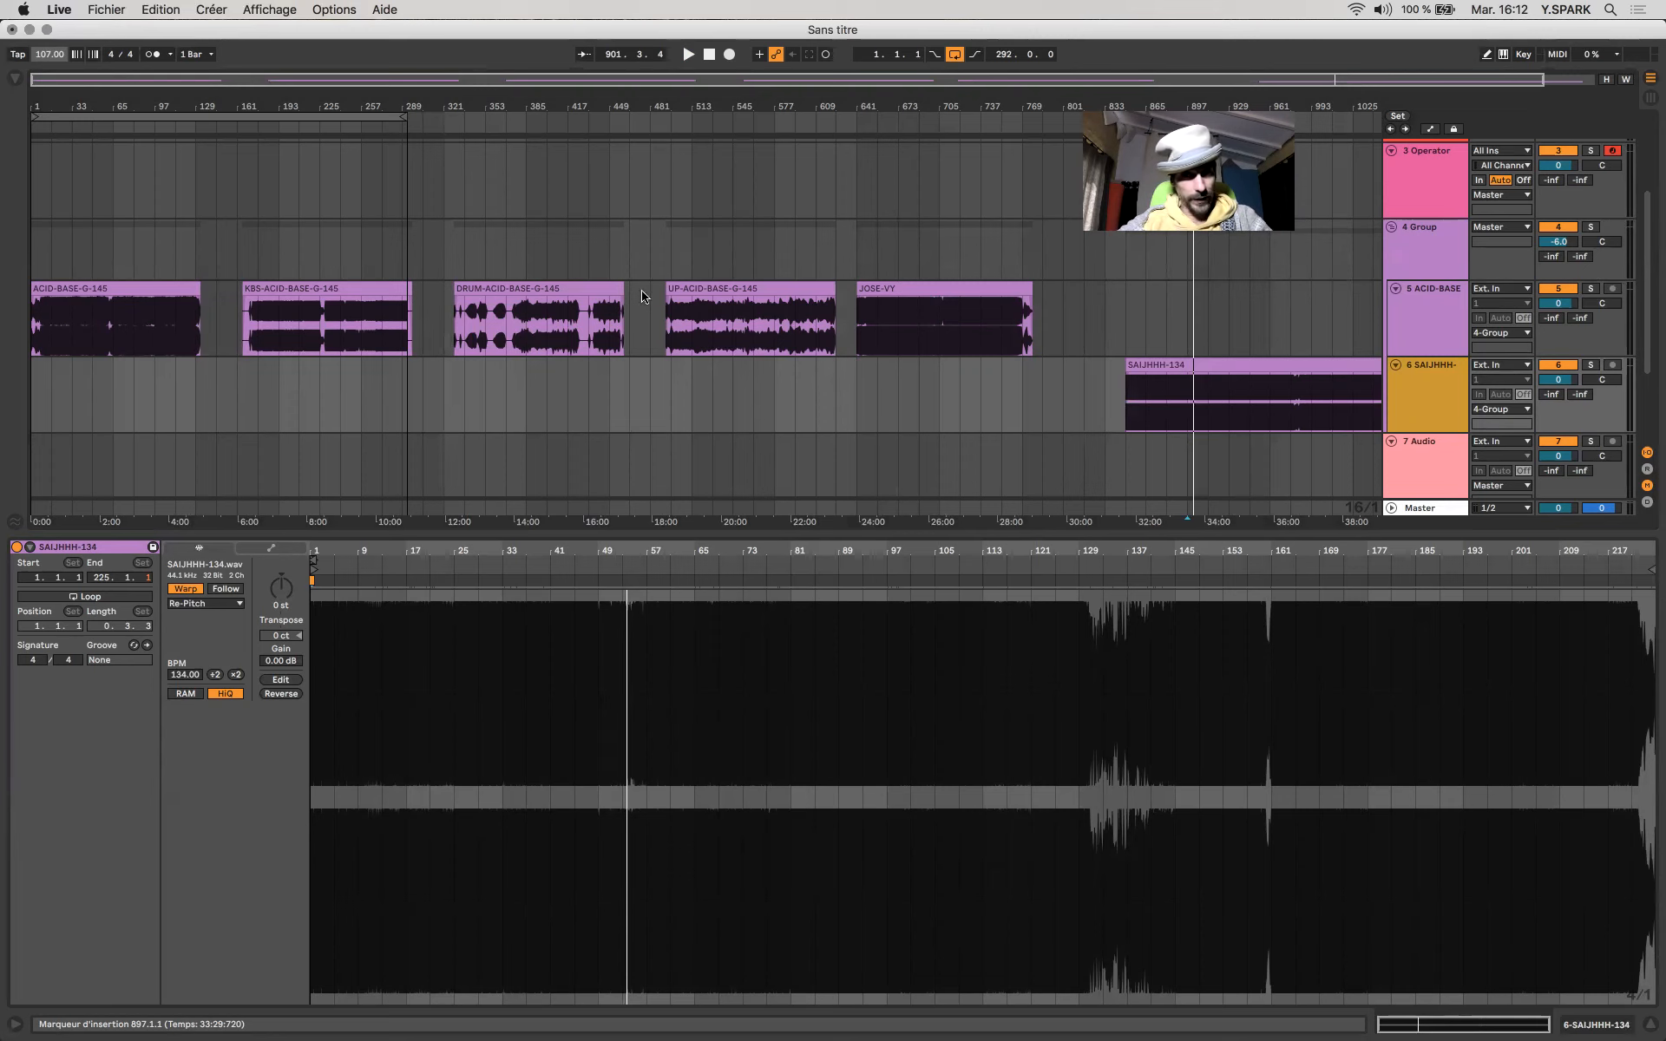
# Set the warp mode of the SAIJHHH-134 clip back to Beats.
pyautogui.click(858, 405)
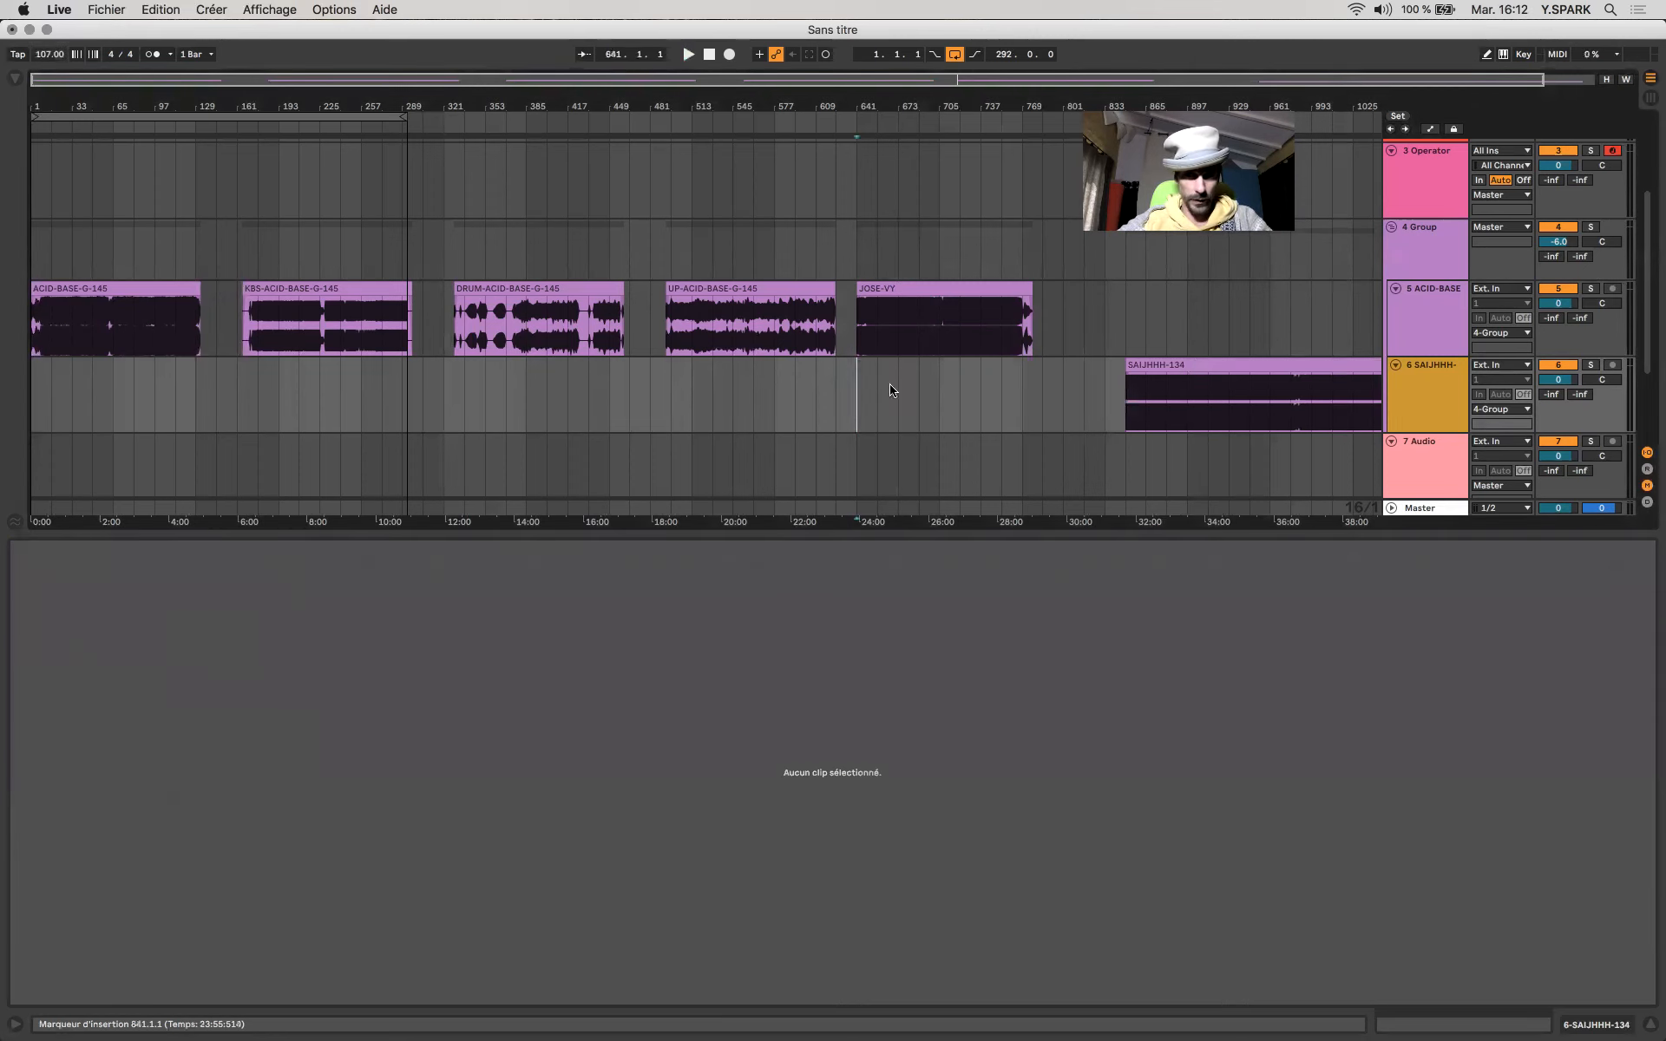
pyautogui.click(1151, 359)
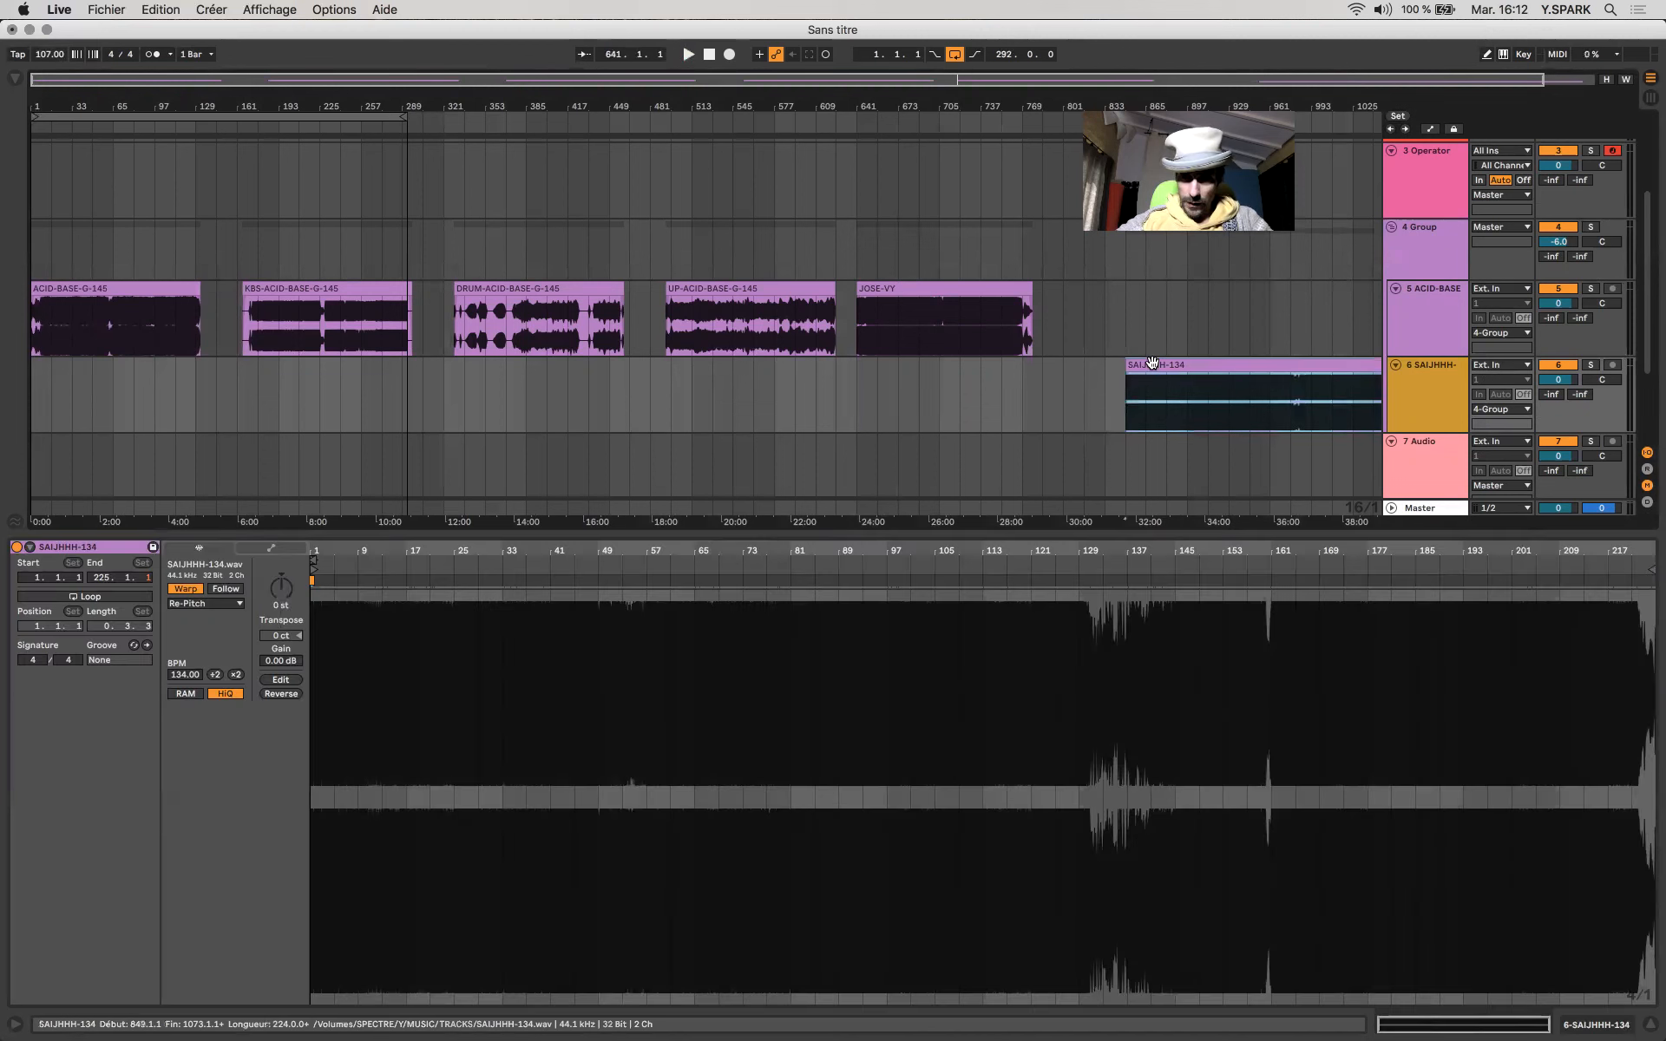
pyautogui.click(216, 604)
pyautogui.click(182, 616)
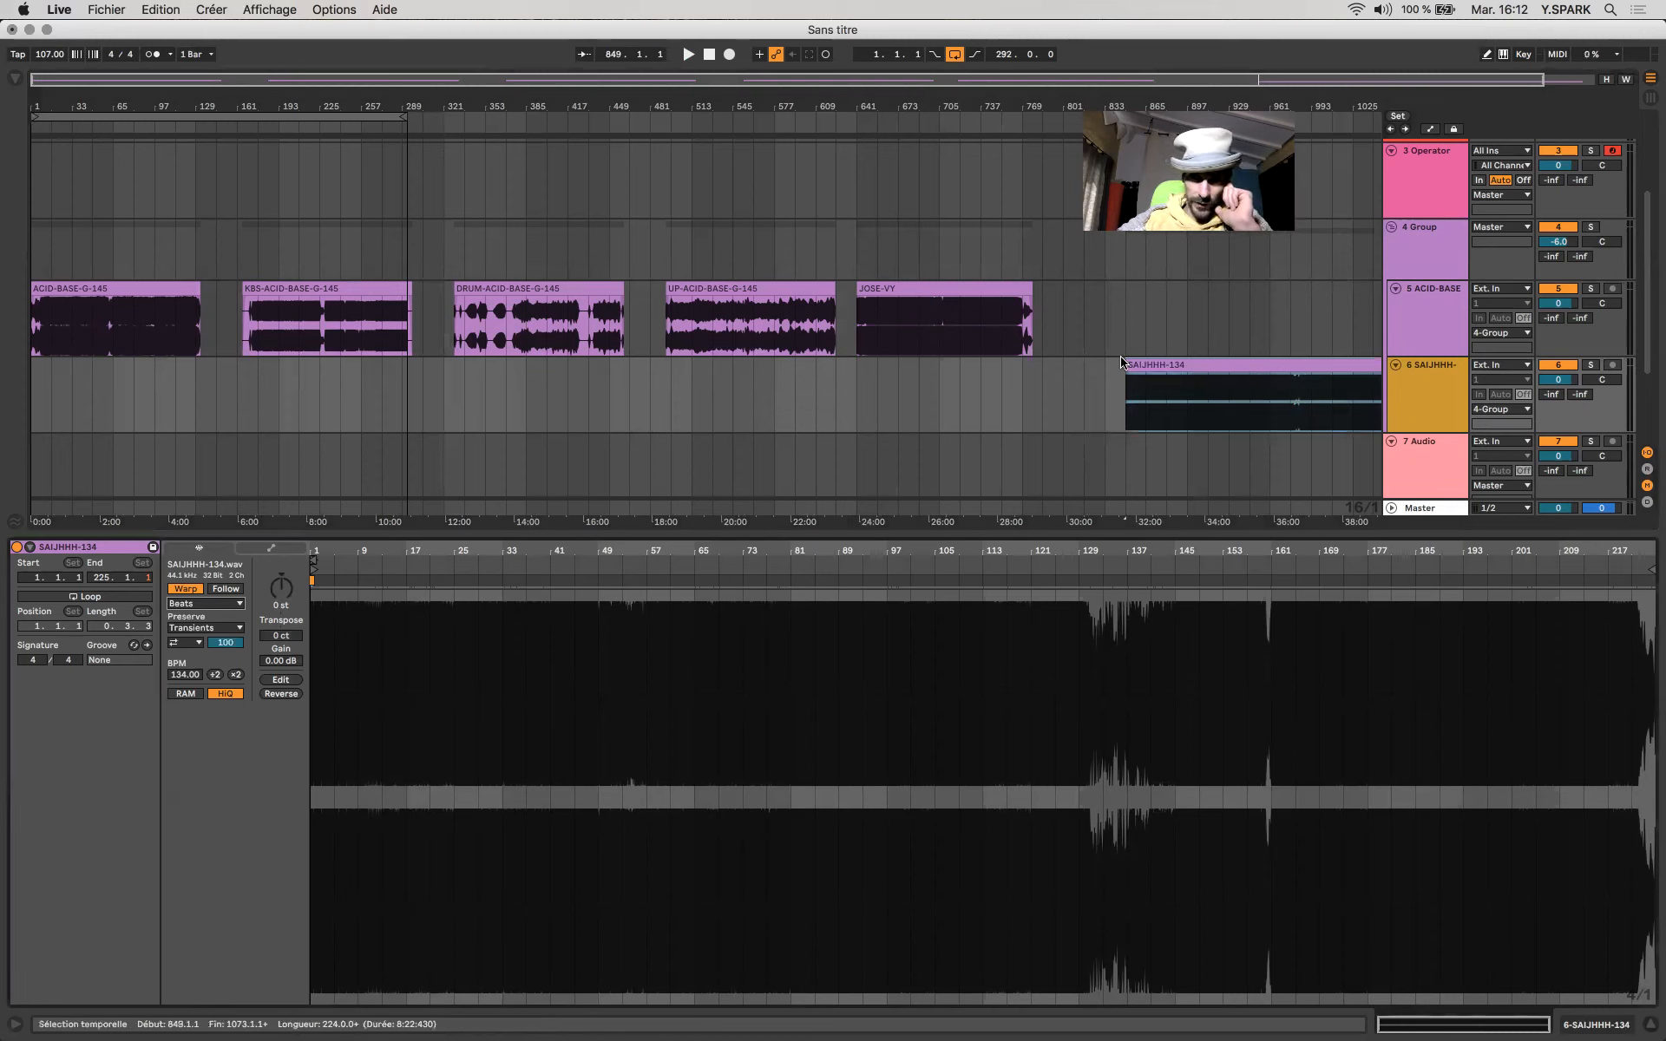
pyautogui.click(1213, 367)
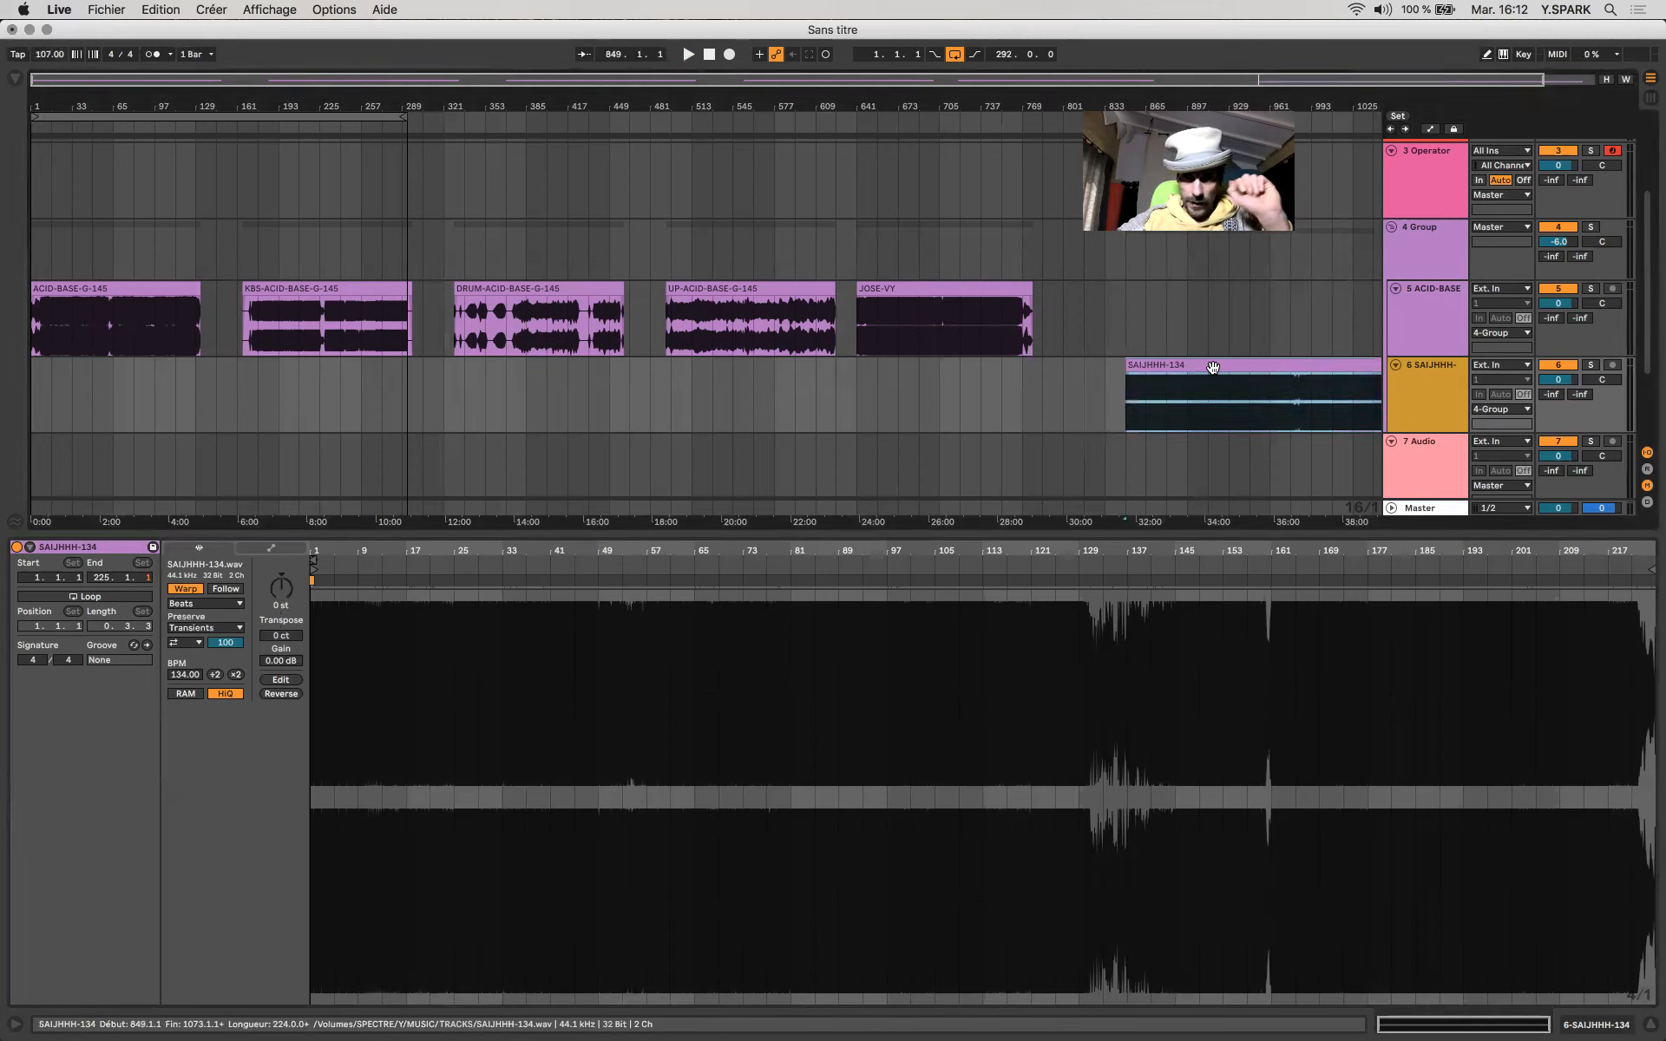
pyautogui.doubleClick(1213, 367)
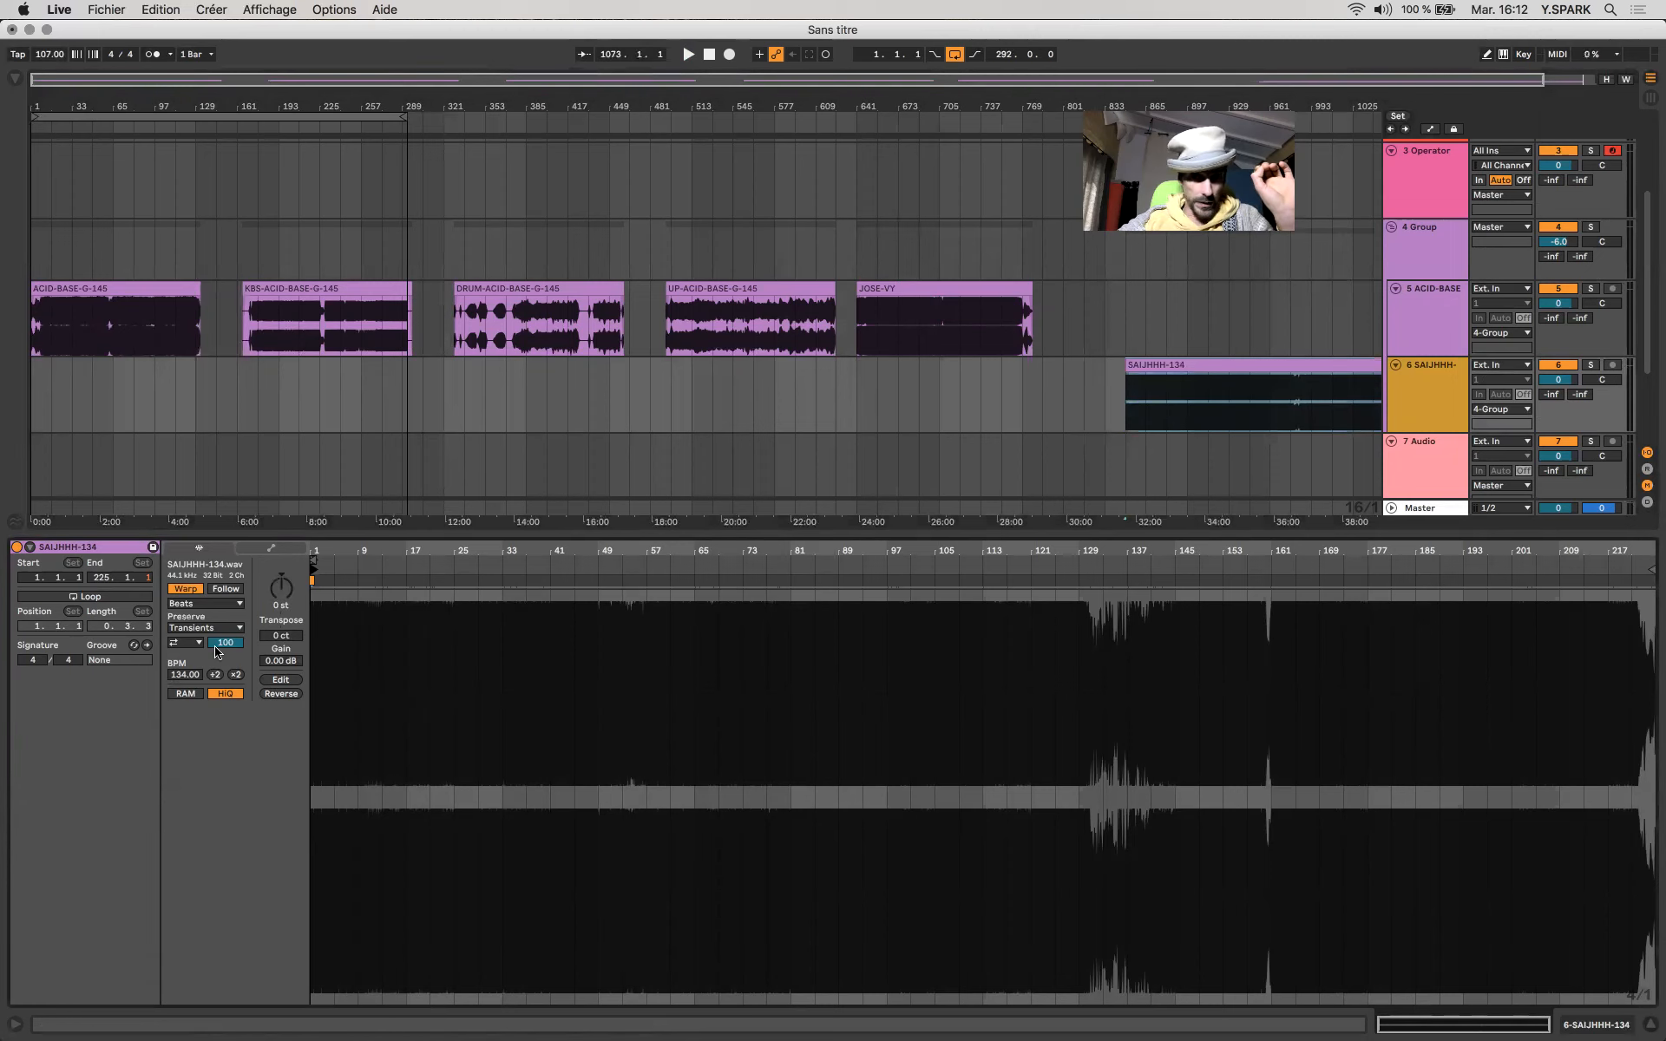
# Set the project tempo to 145 BPM and turn Warp off and back on for the UP-ACID-BASE-G-145 clip.
pyautogui.click(931, 291)
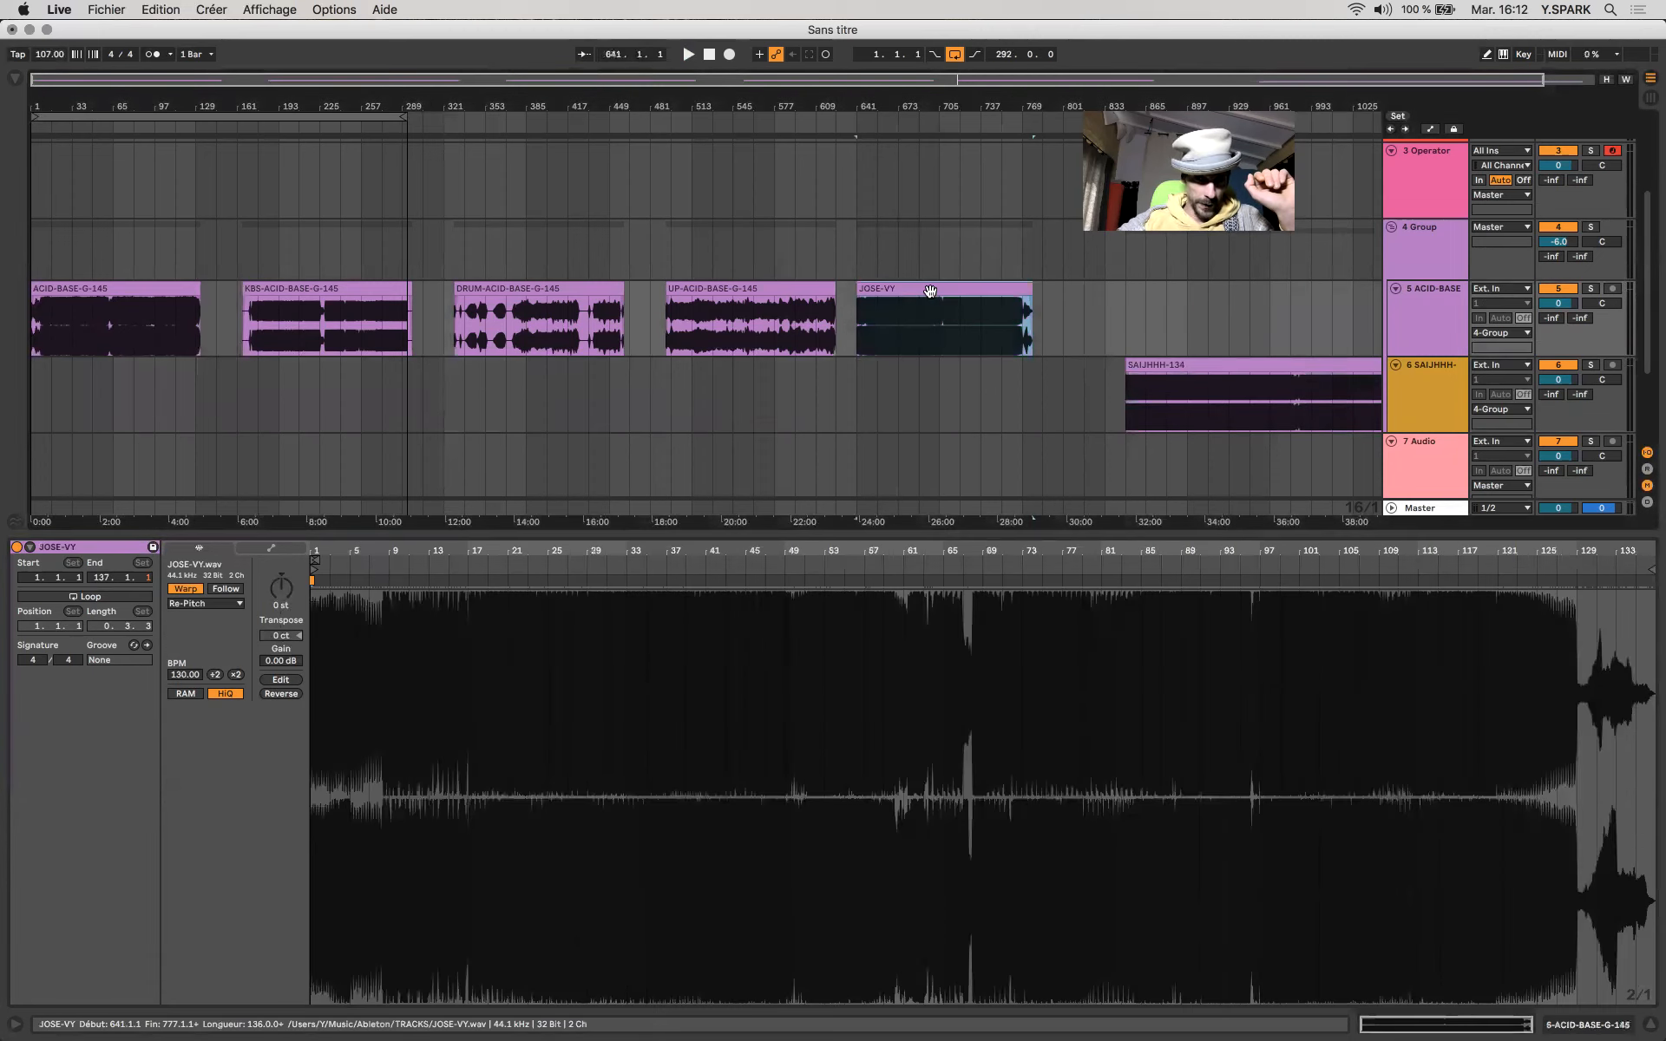
pyautogui.click(687, 290)
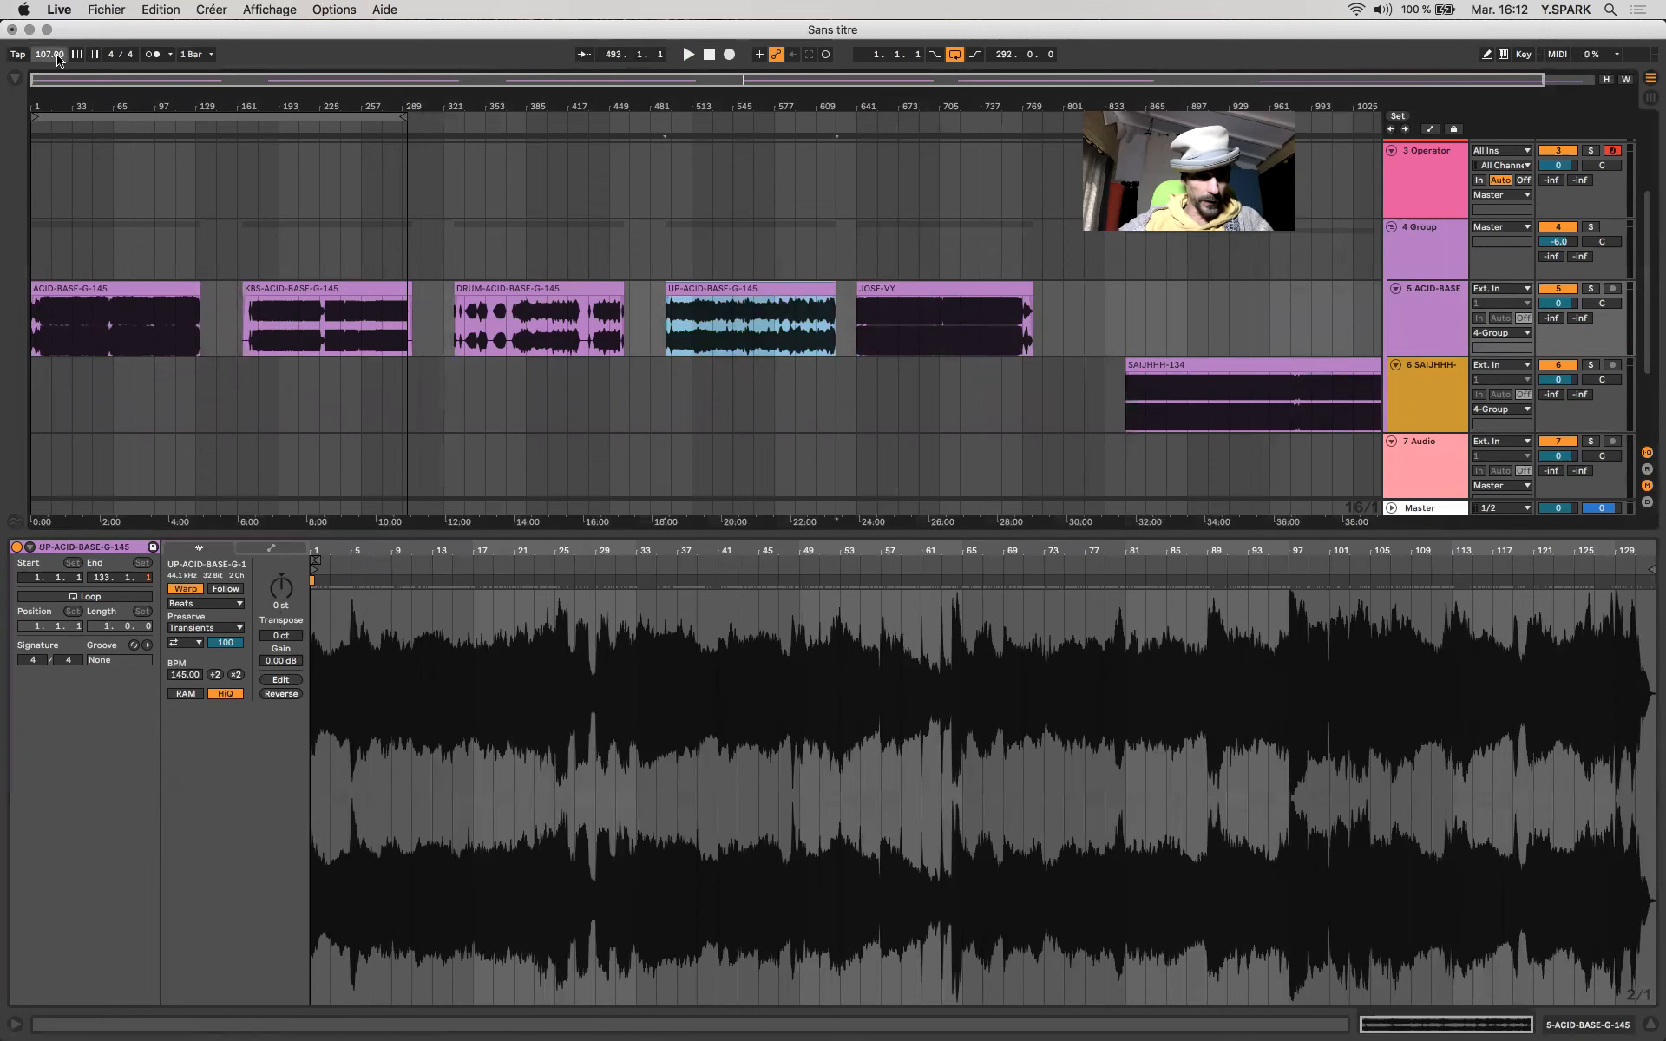
pyautogui.write('1')
pyautogui.press('Return')
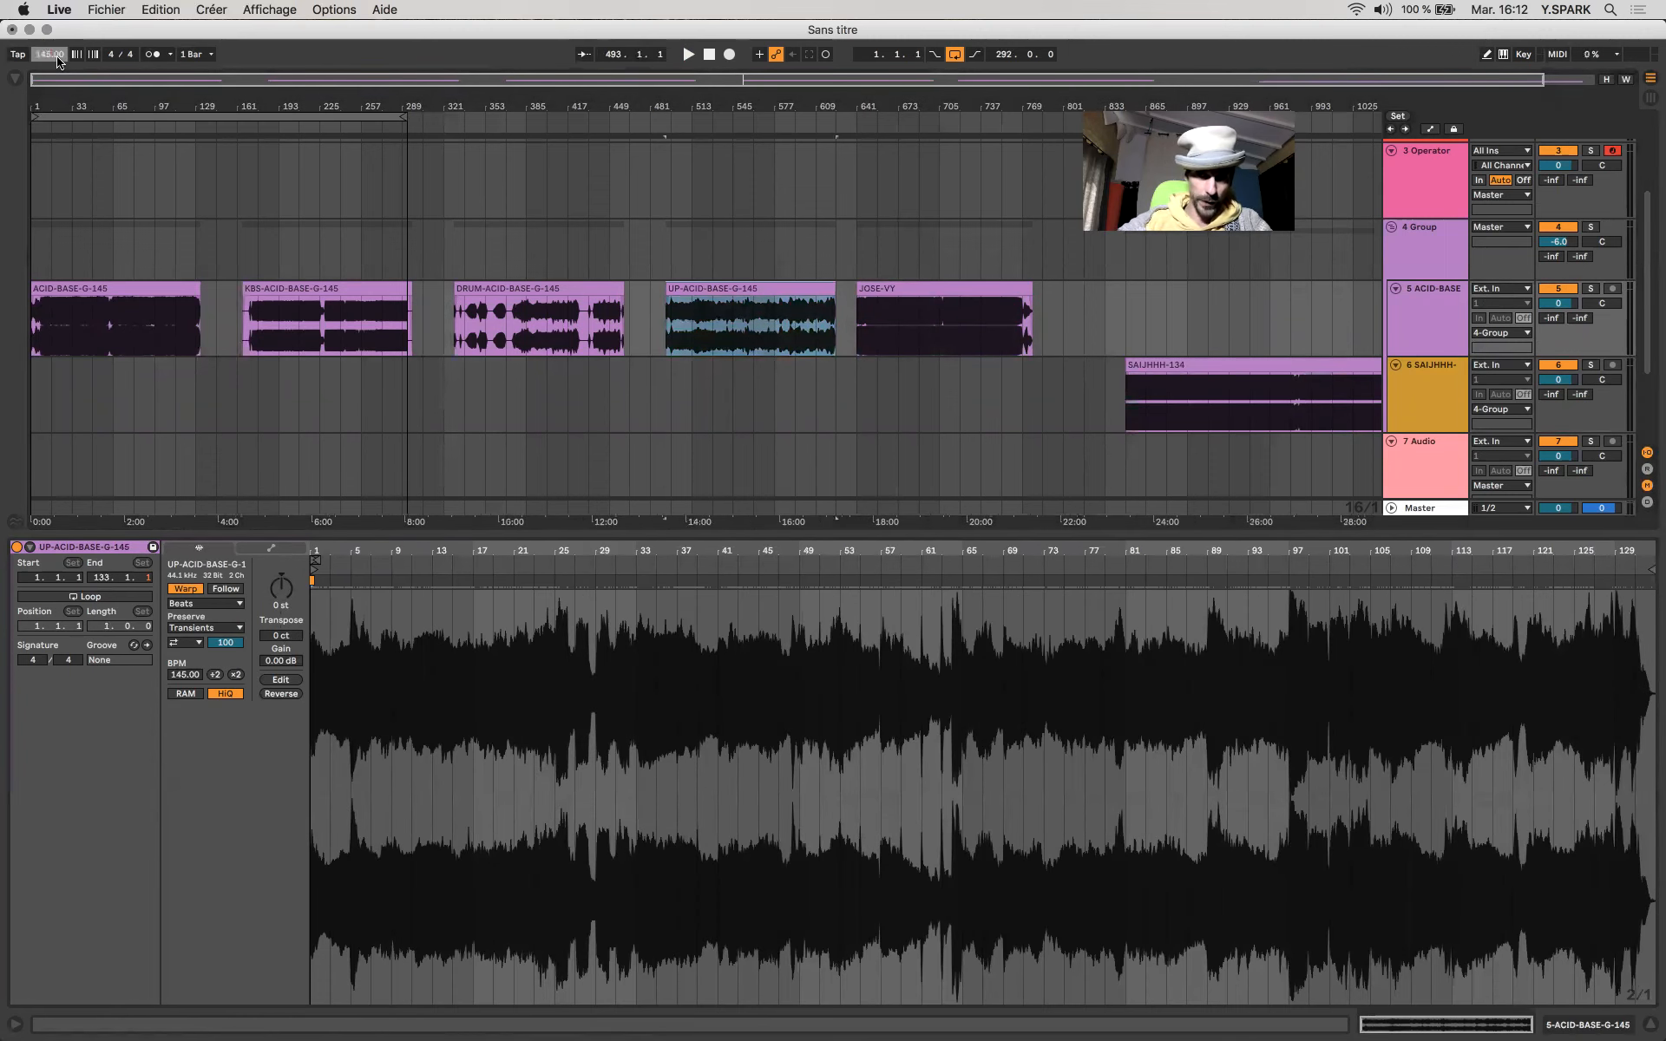
pyautogui.click(188, 589)
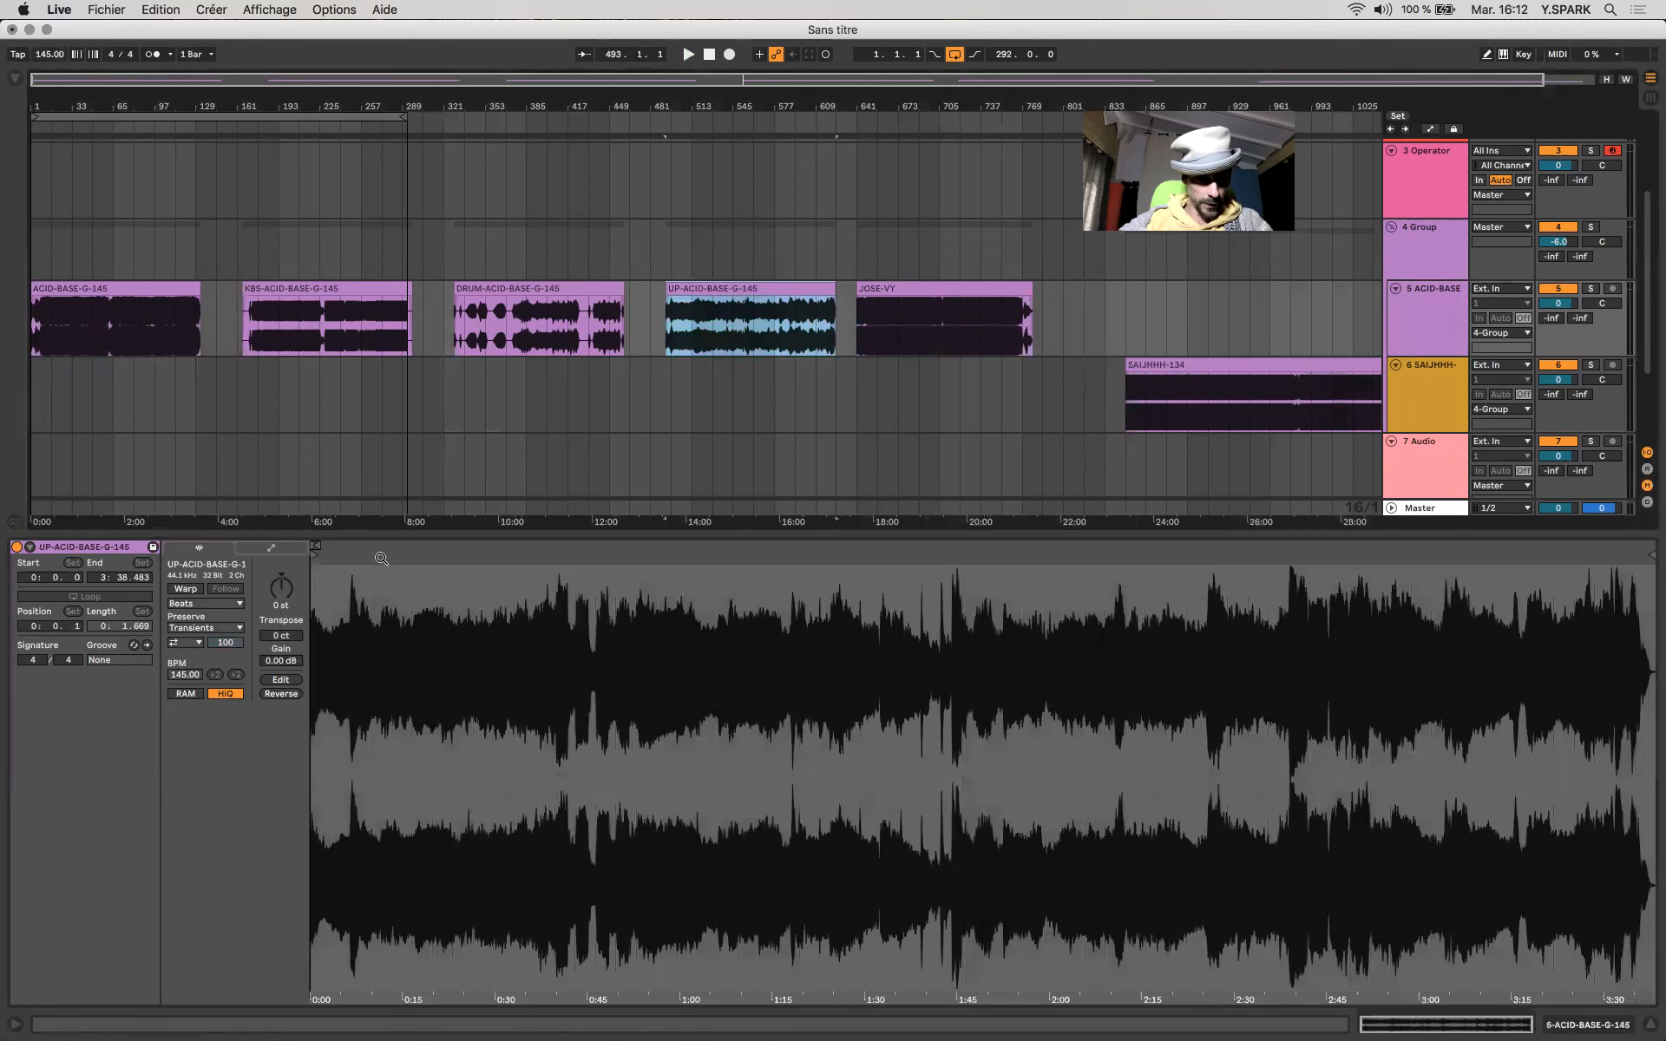
pyautogui.click(187, 589)
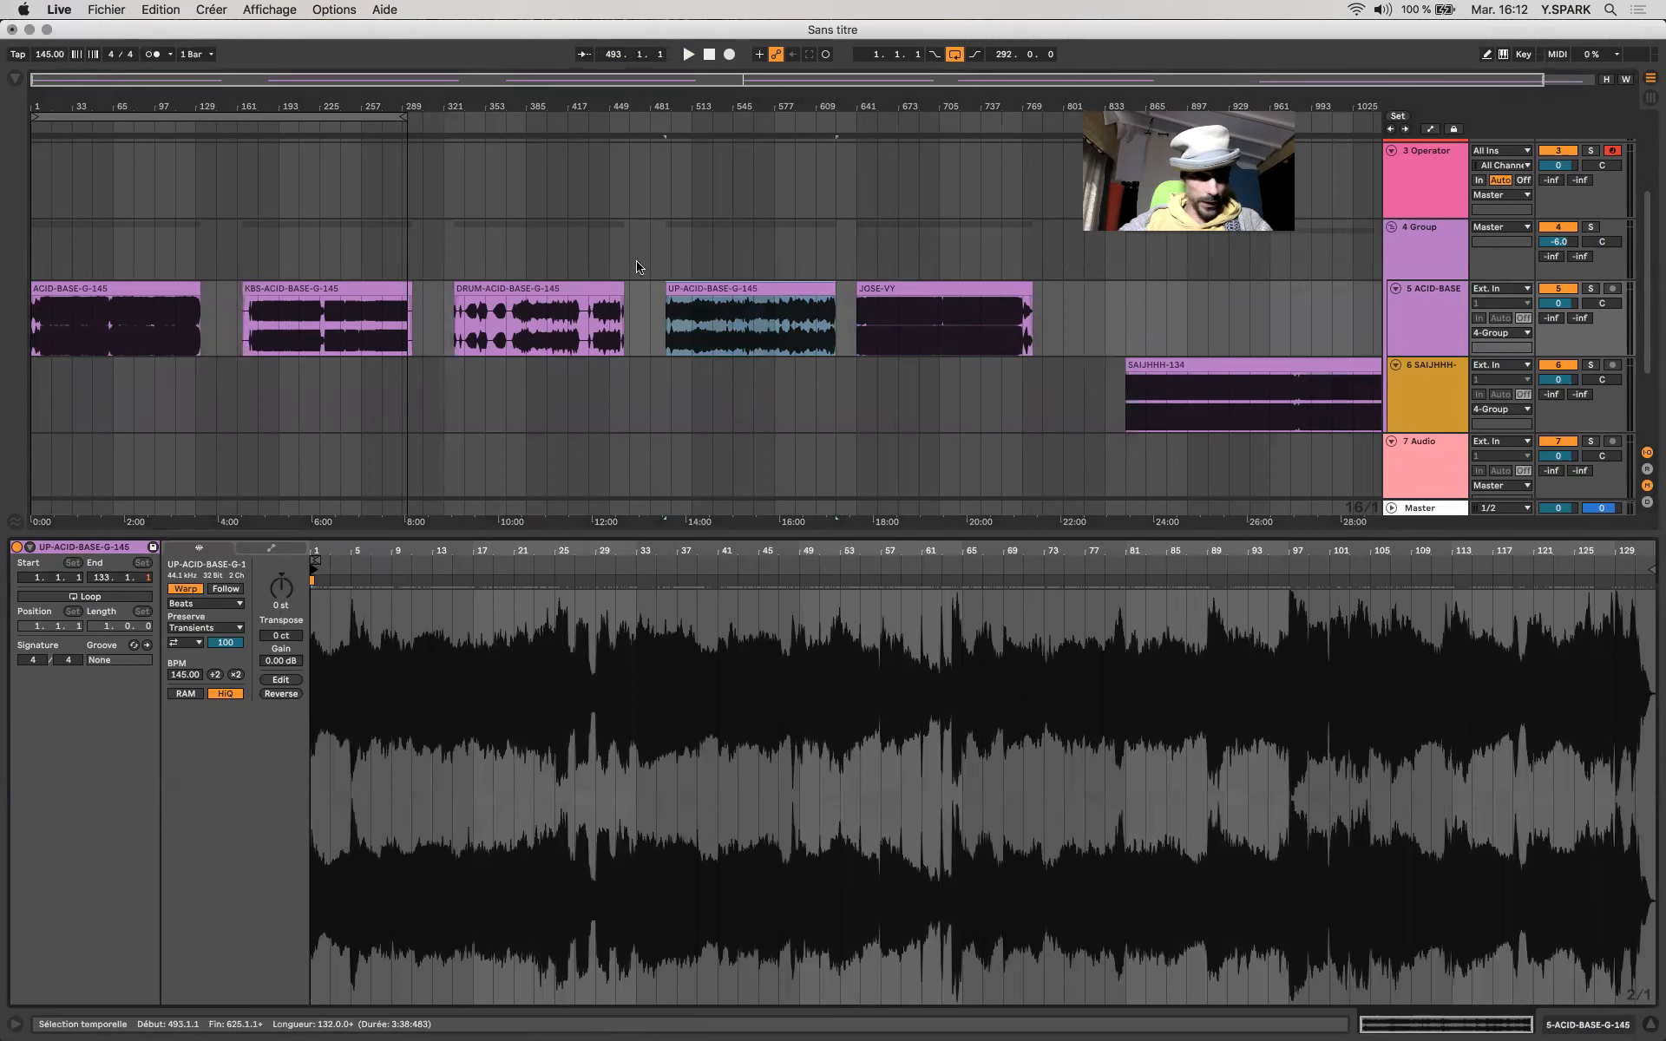
# Turn Warp off and back on for the DRUM-ACID-BASE-G-145 and KBS-ACID-BASE-G-145 clips.
pyautogui.click(528, 295)
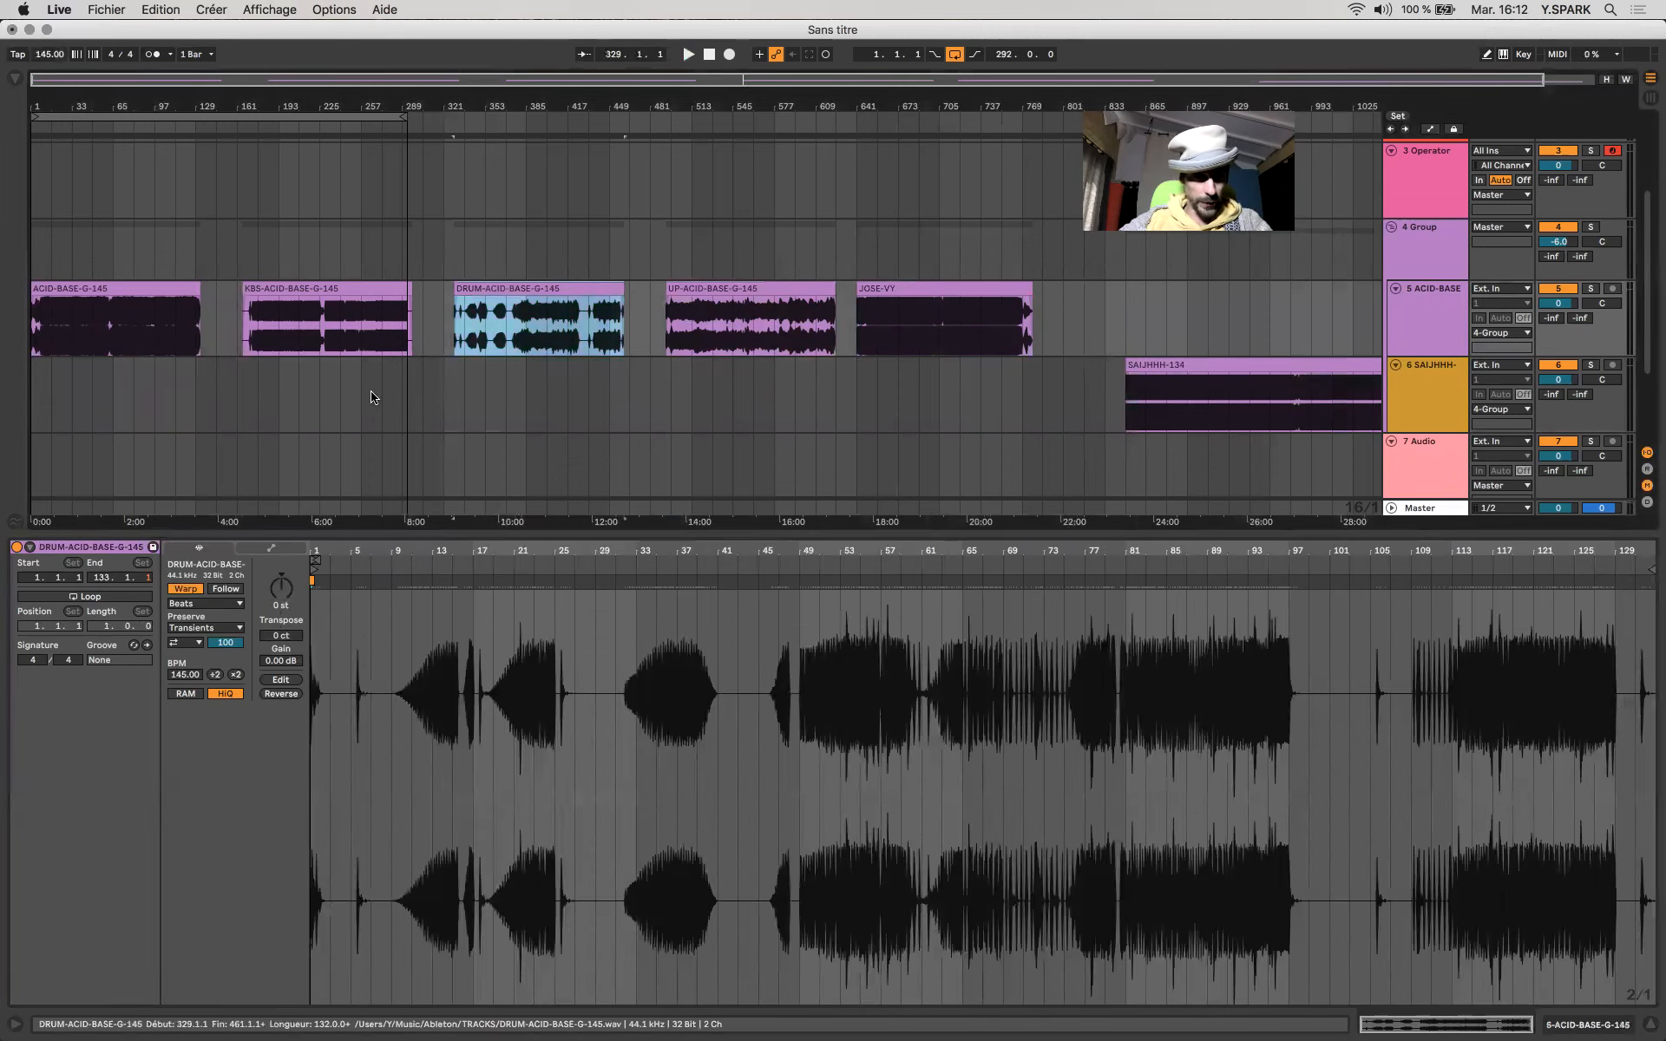
pyautogui.click(185, 590)
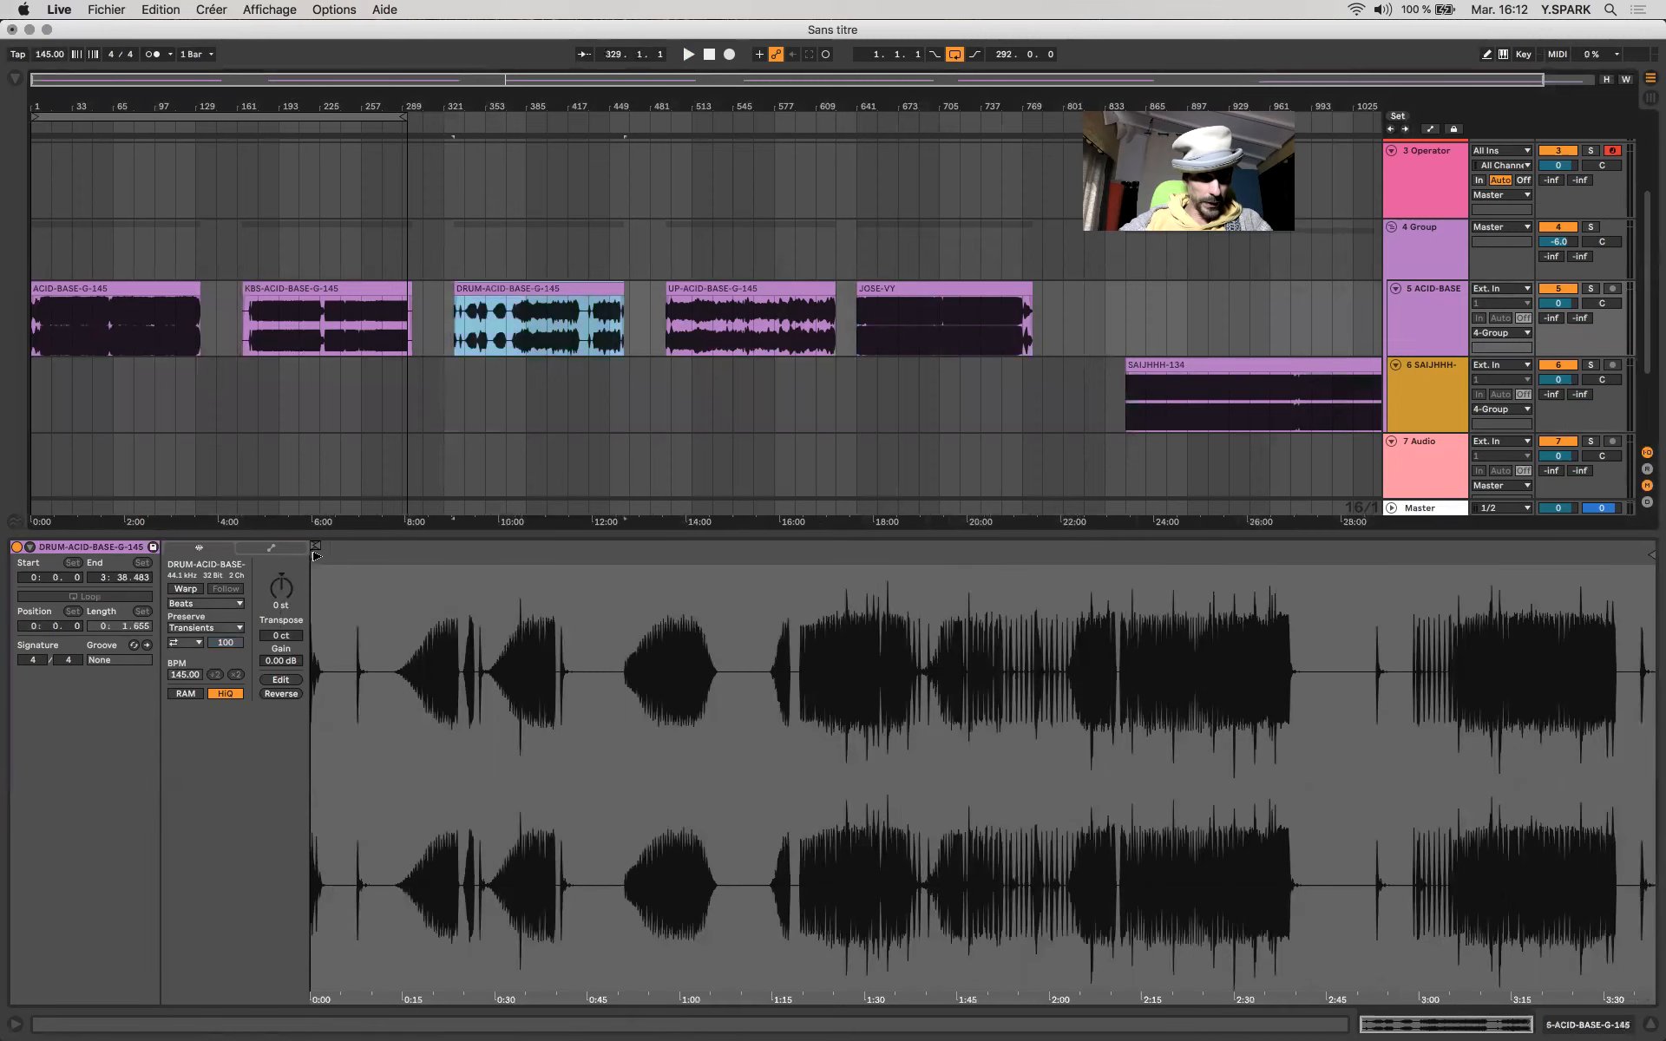
pyautogui.click(185, 590)
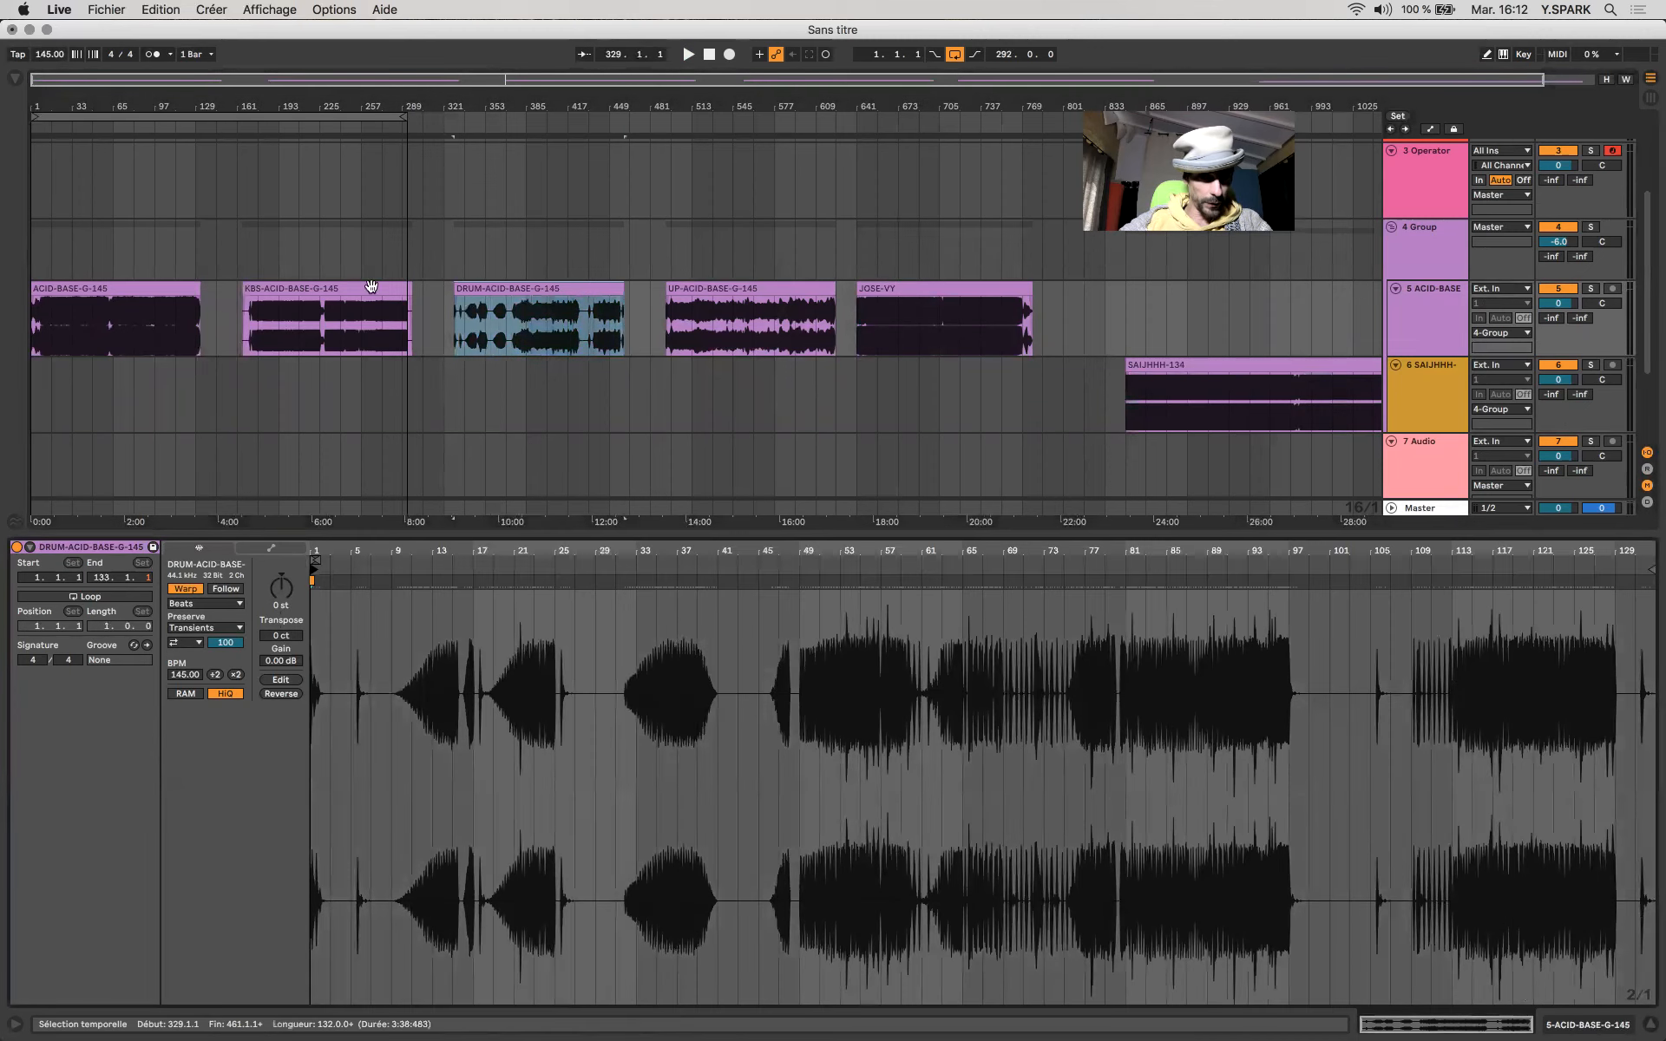
pyautogui.click(371, 286)
pyautogui.click(194, 589)
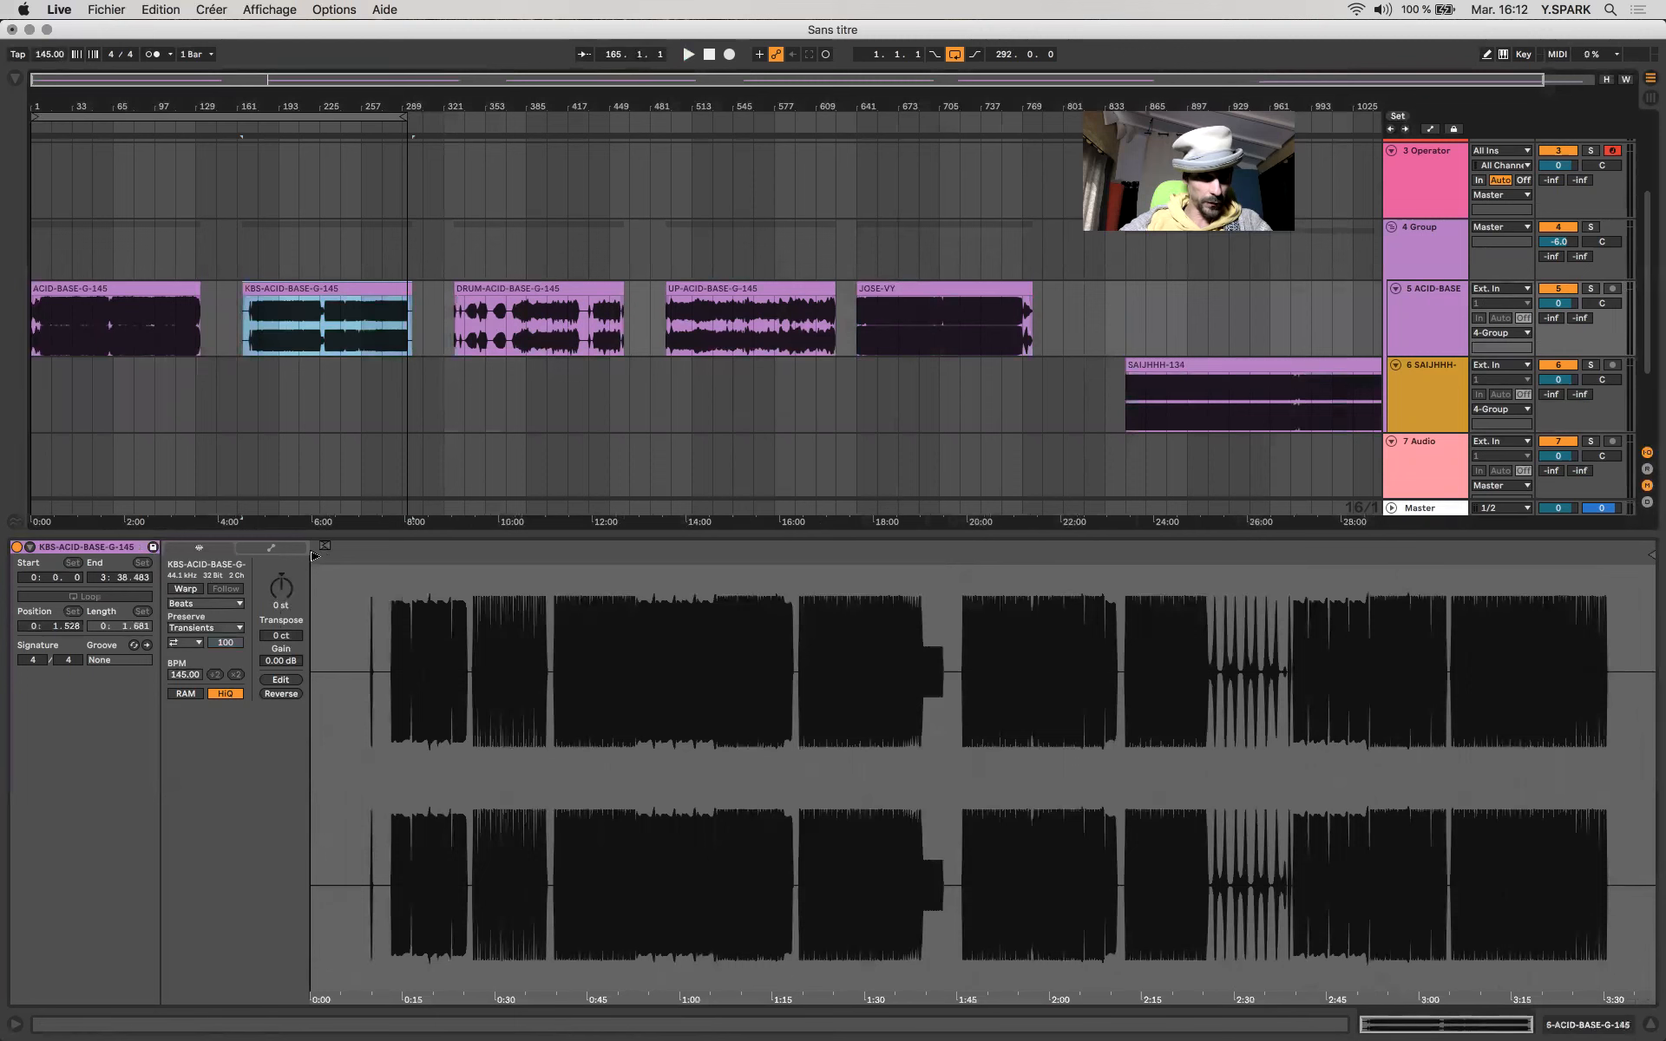
pyautogui.click(185, 589)
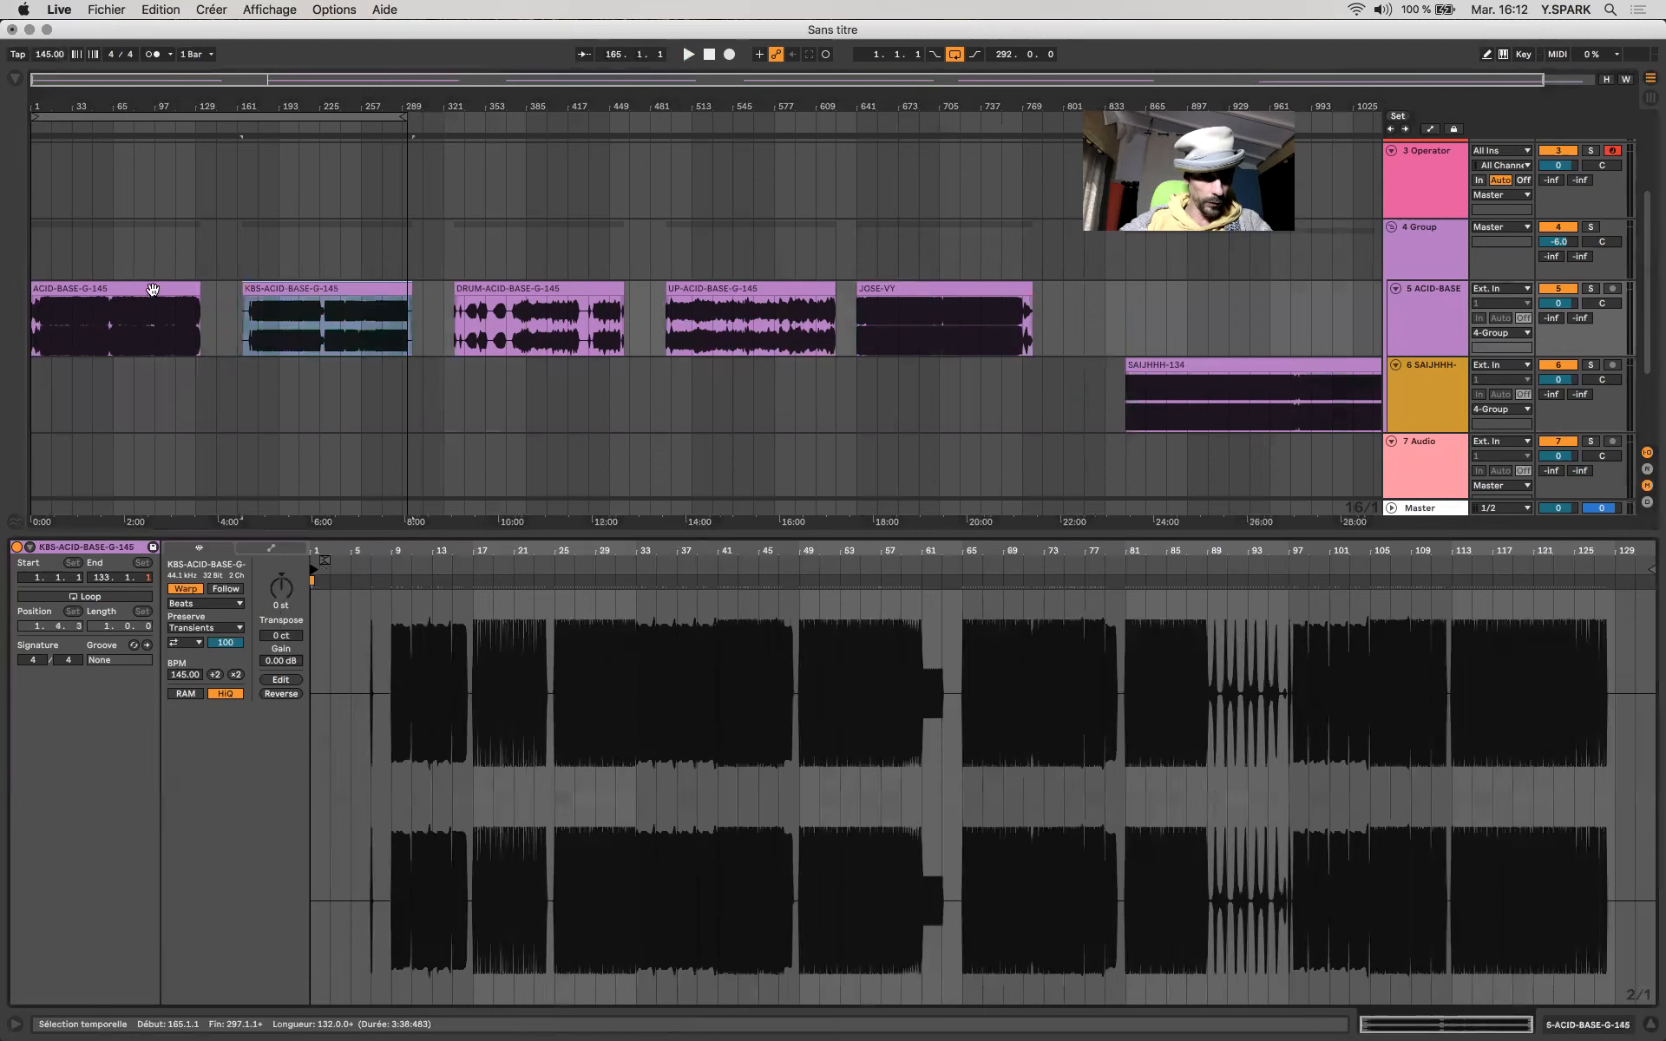
# Turn Warp off and back on for the ACID-BASE-G-145 clip.
pyautogui.click(152, 289)
pyautogui.click(185, 589)
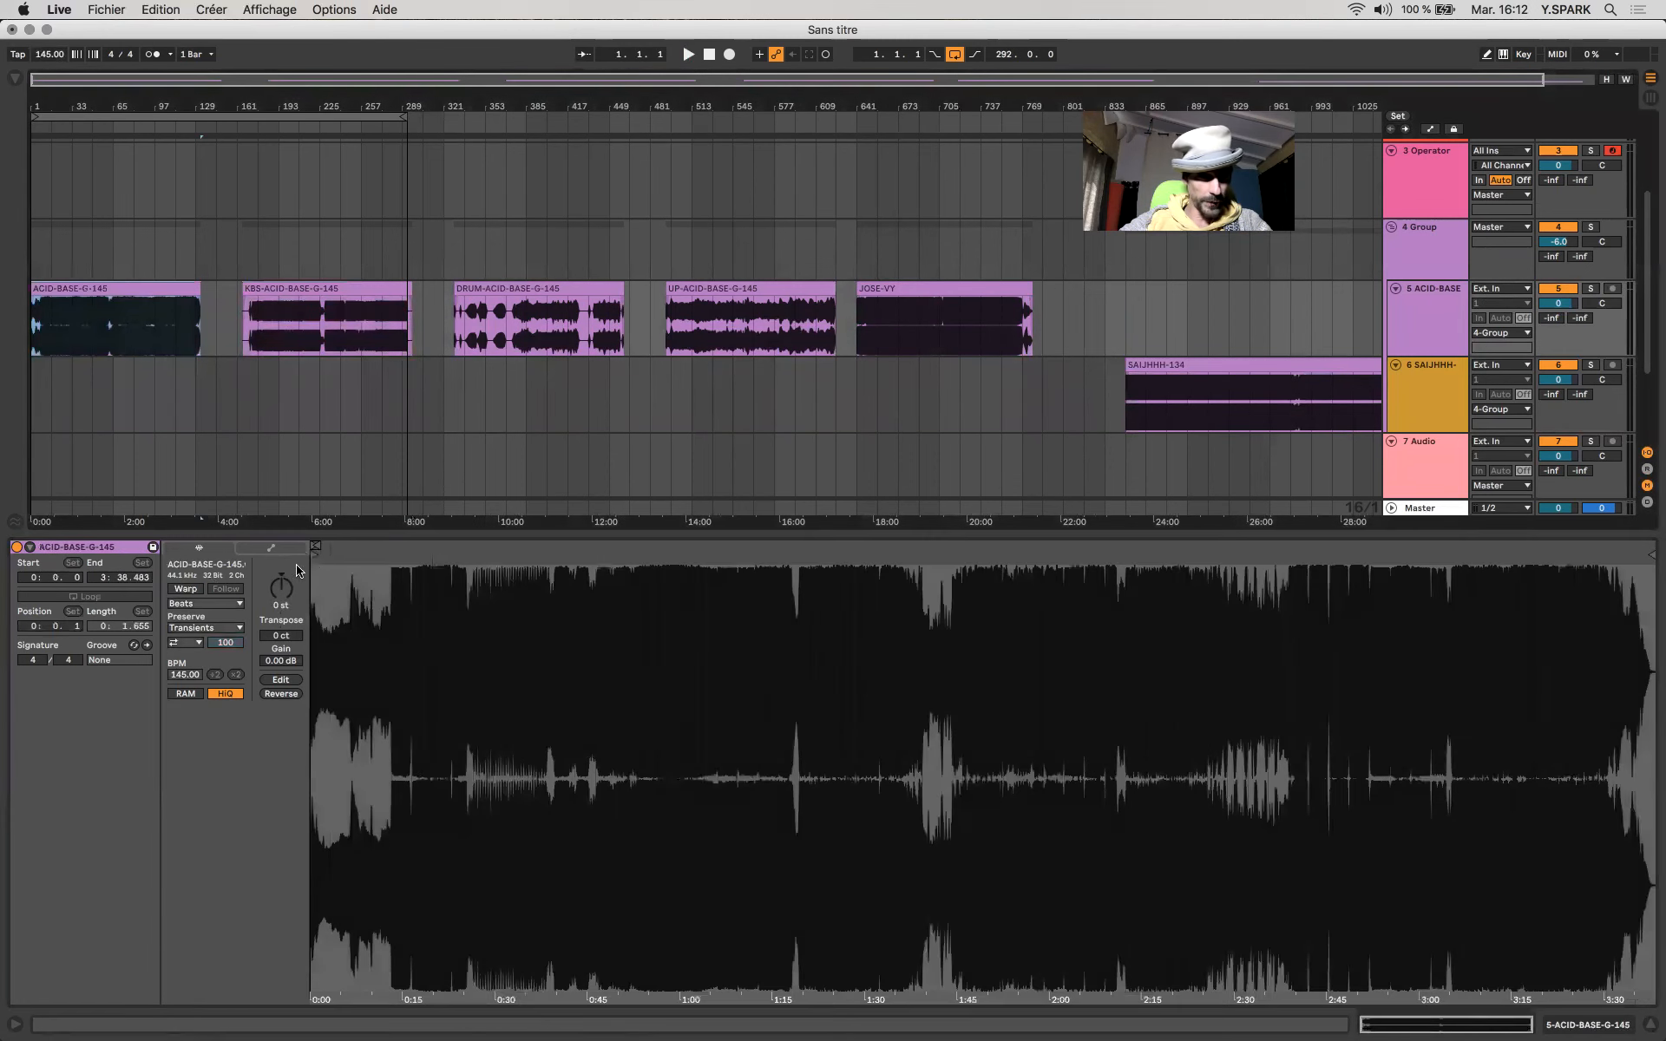
pyautogui.click(186, 589)
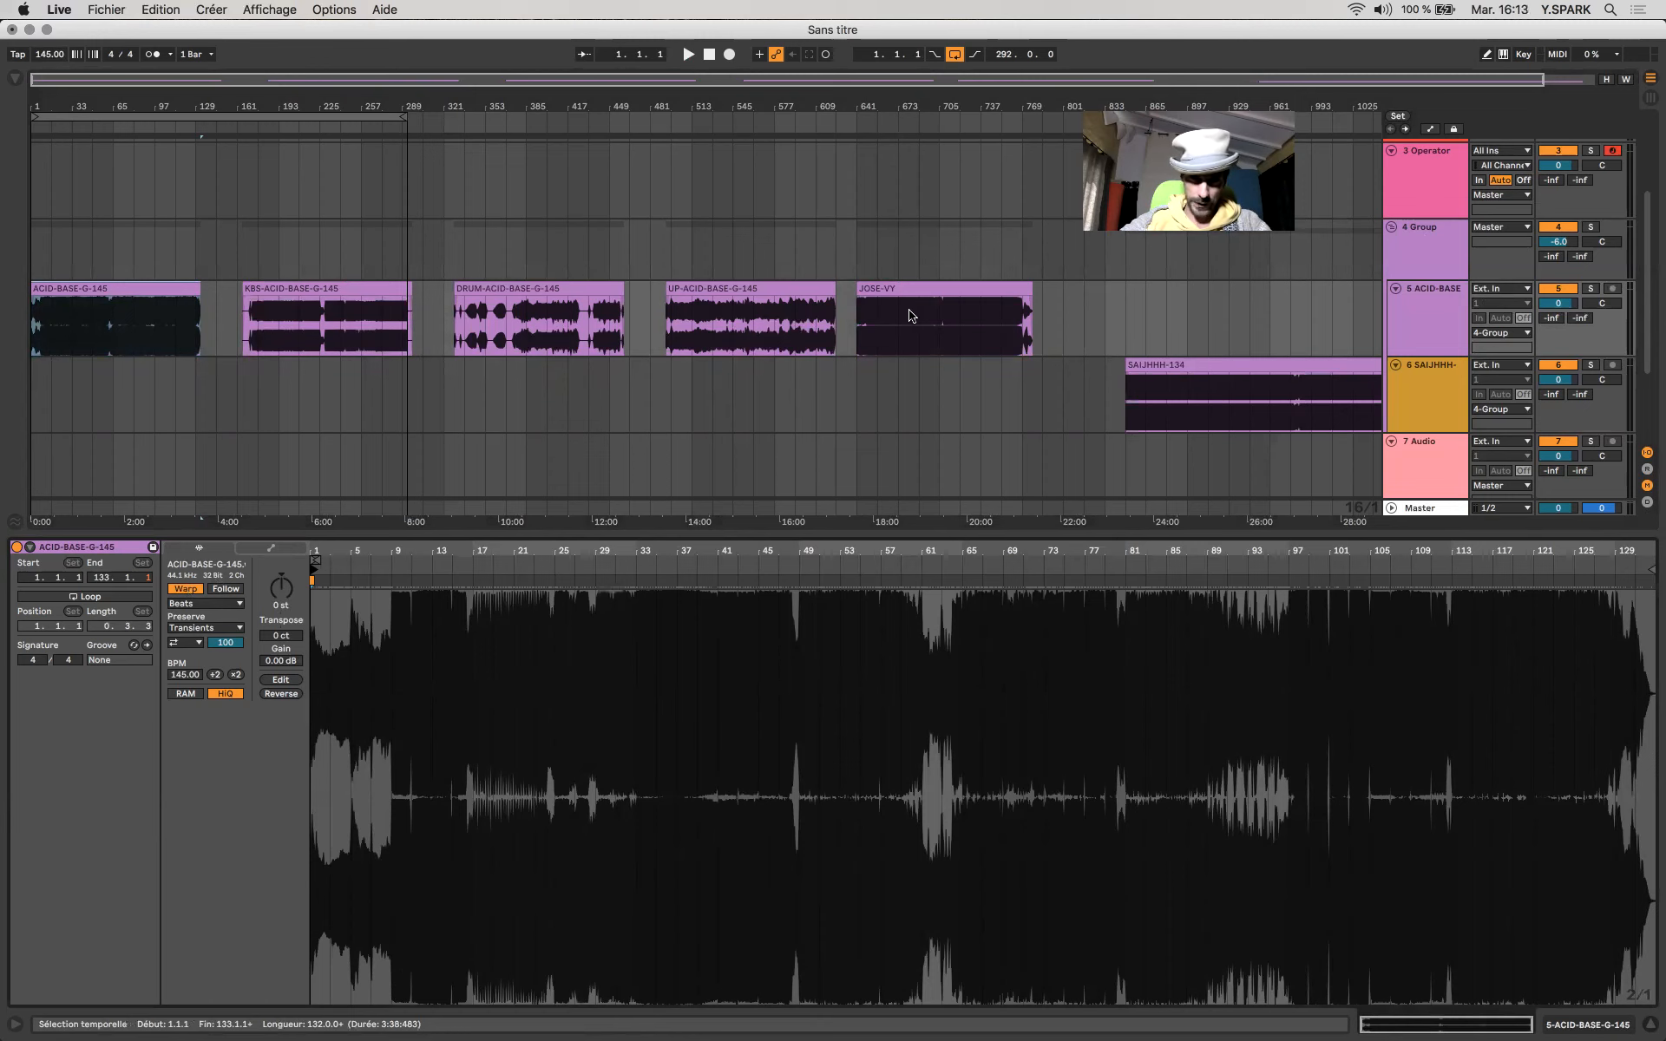
# Split the JOSE-VY clip exactly at bar 657, where the short break ends.
pyautogui.click(878, 302)
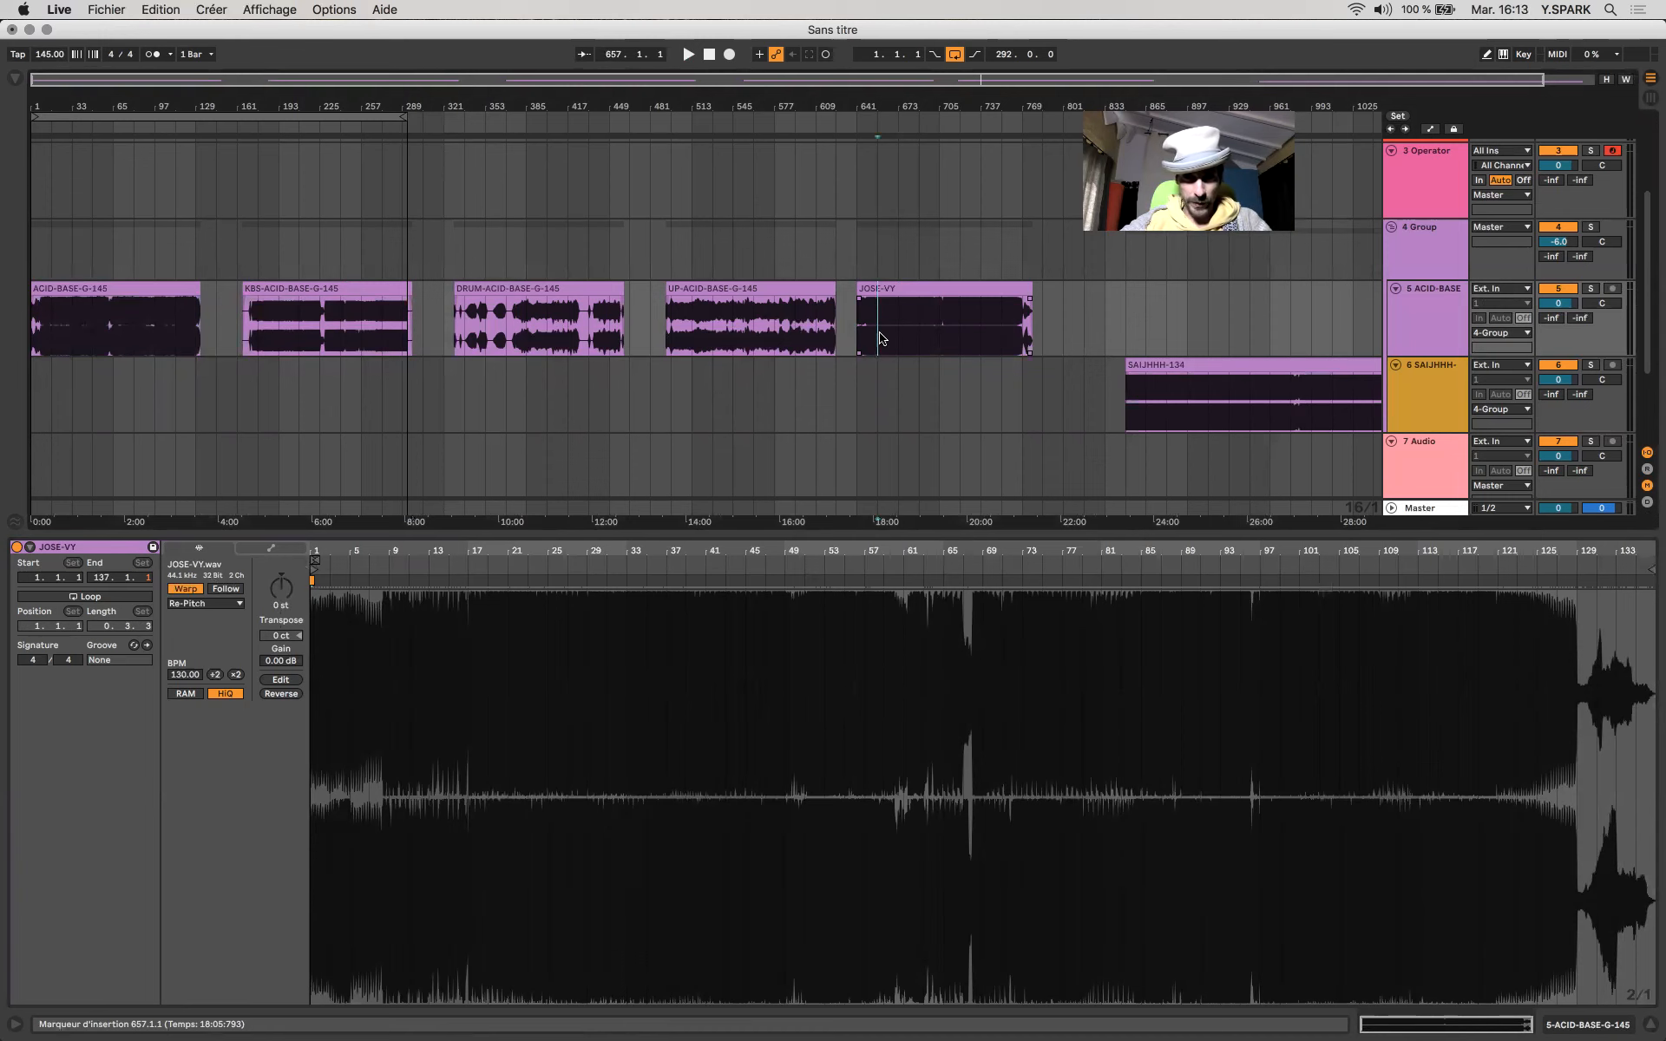
pyautogui.press('+')
pyautogui.press('+')
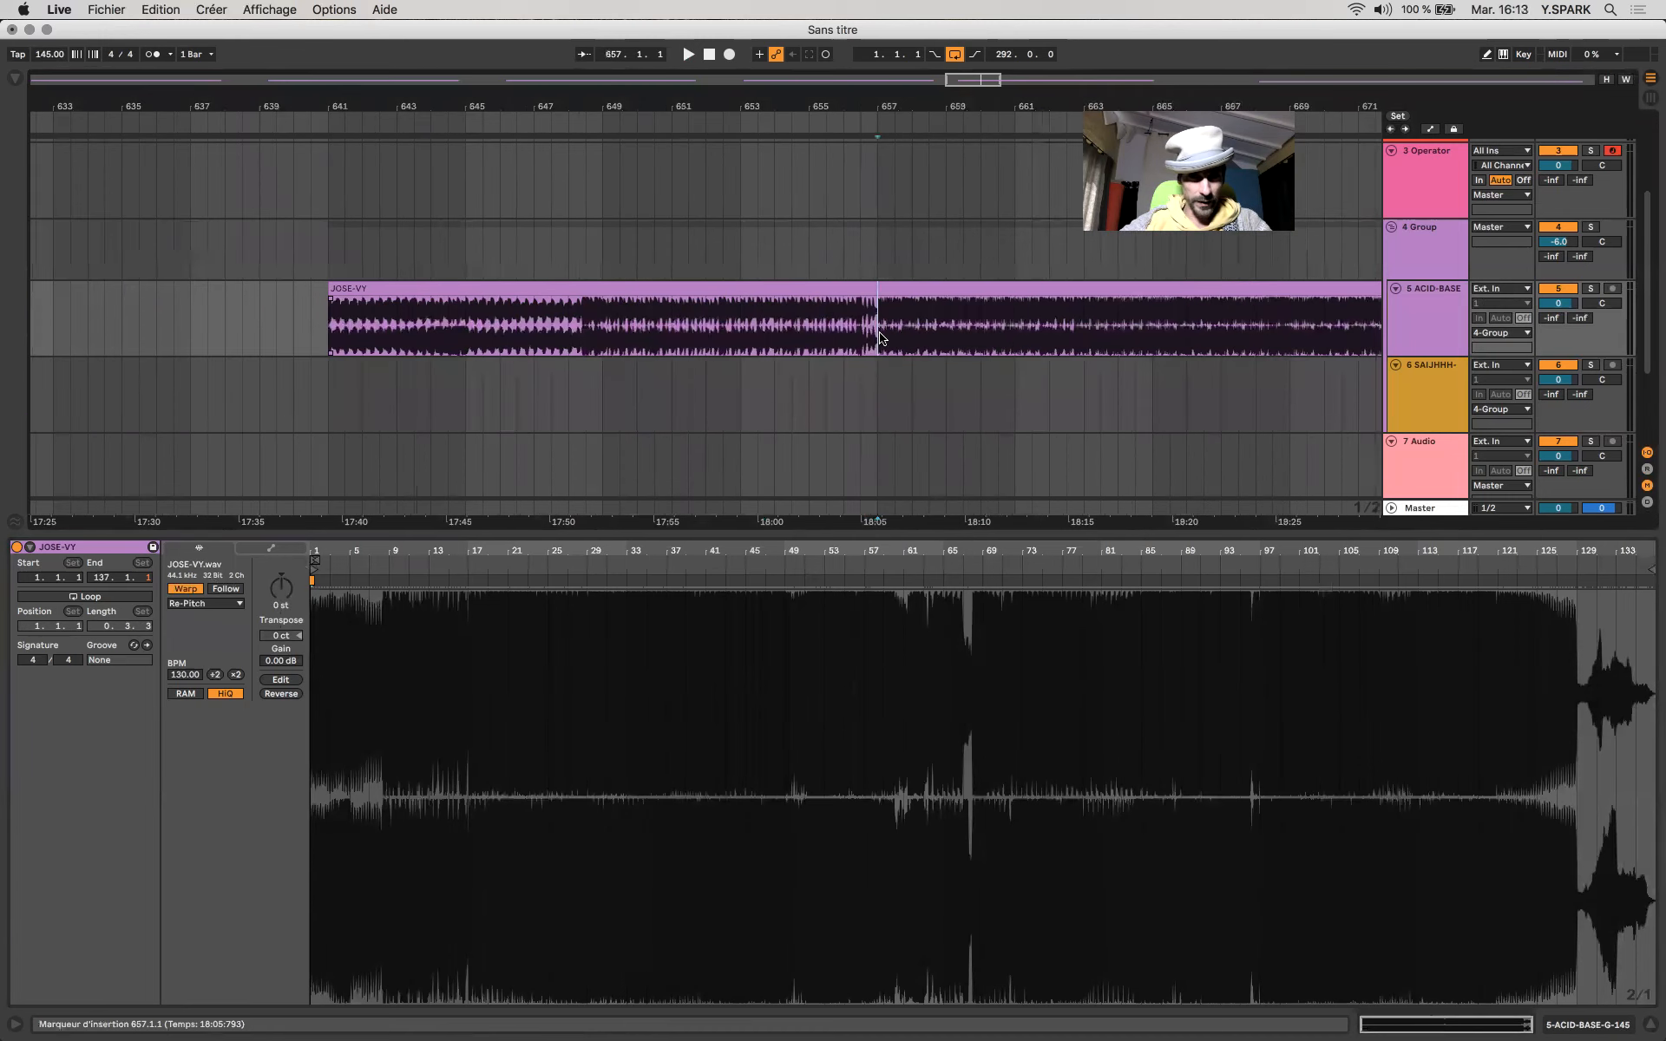
pyautogui.click(431, 264)
pyautogui.click(489, 291)
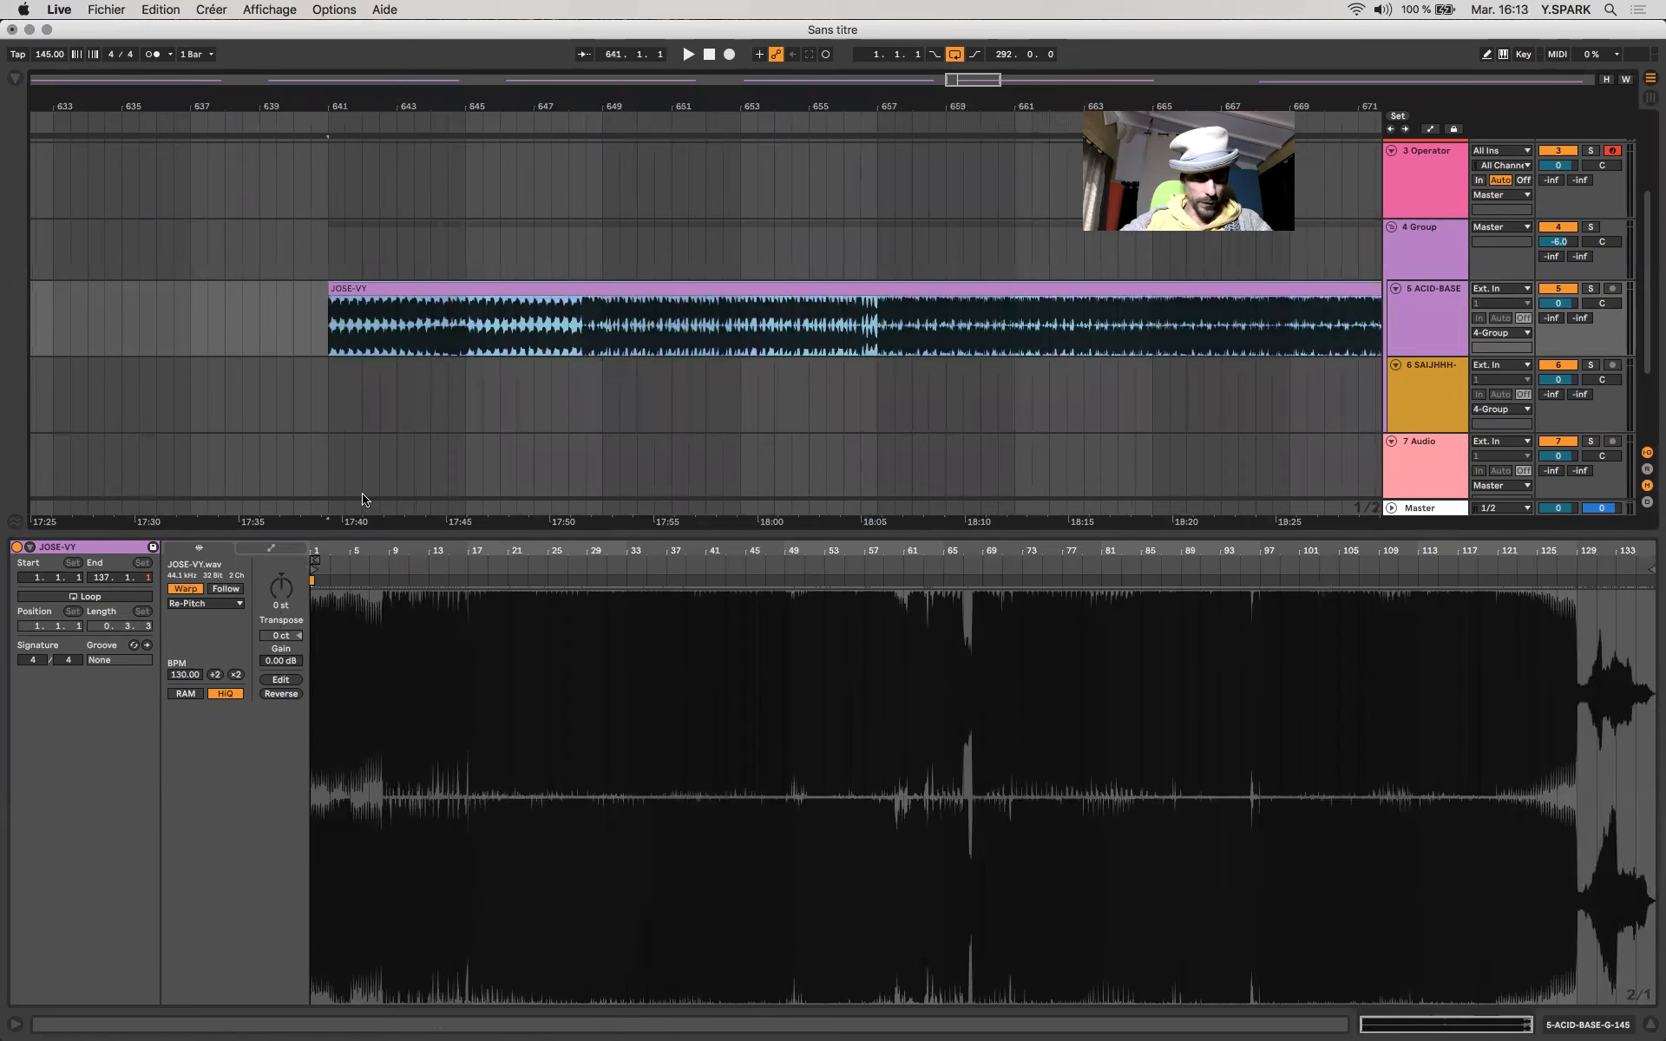
pyautogui.moveTo(581, 334); pyautogui.dragTo(857, 335)
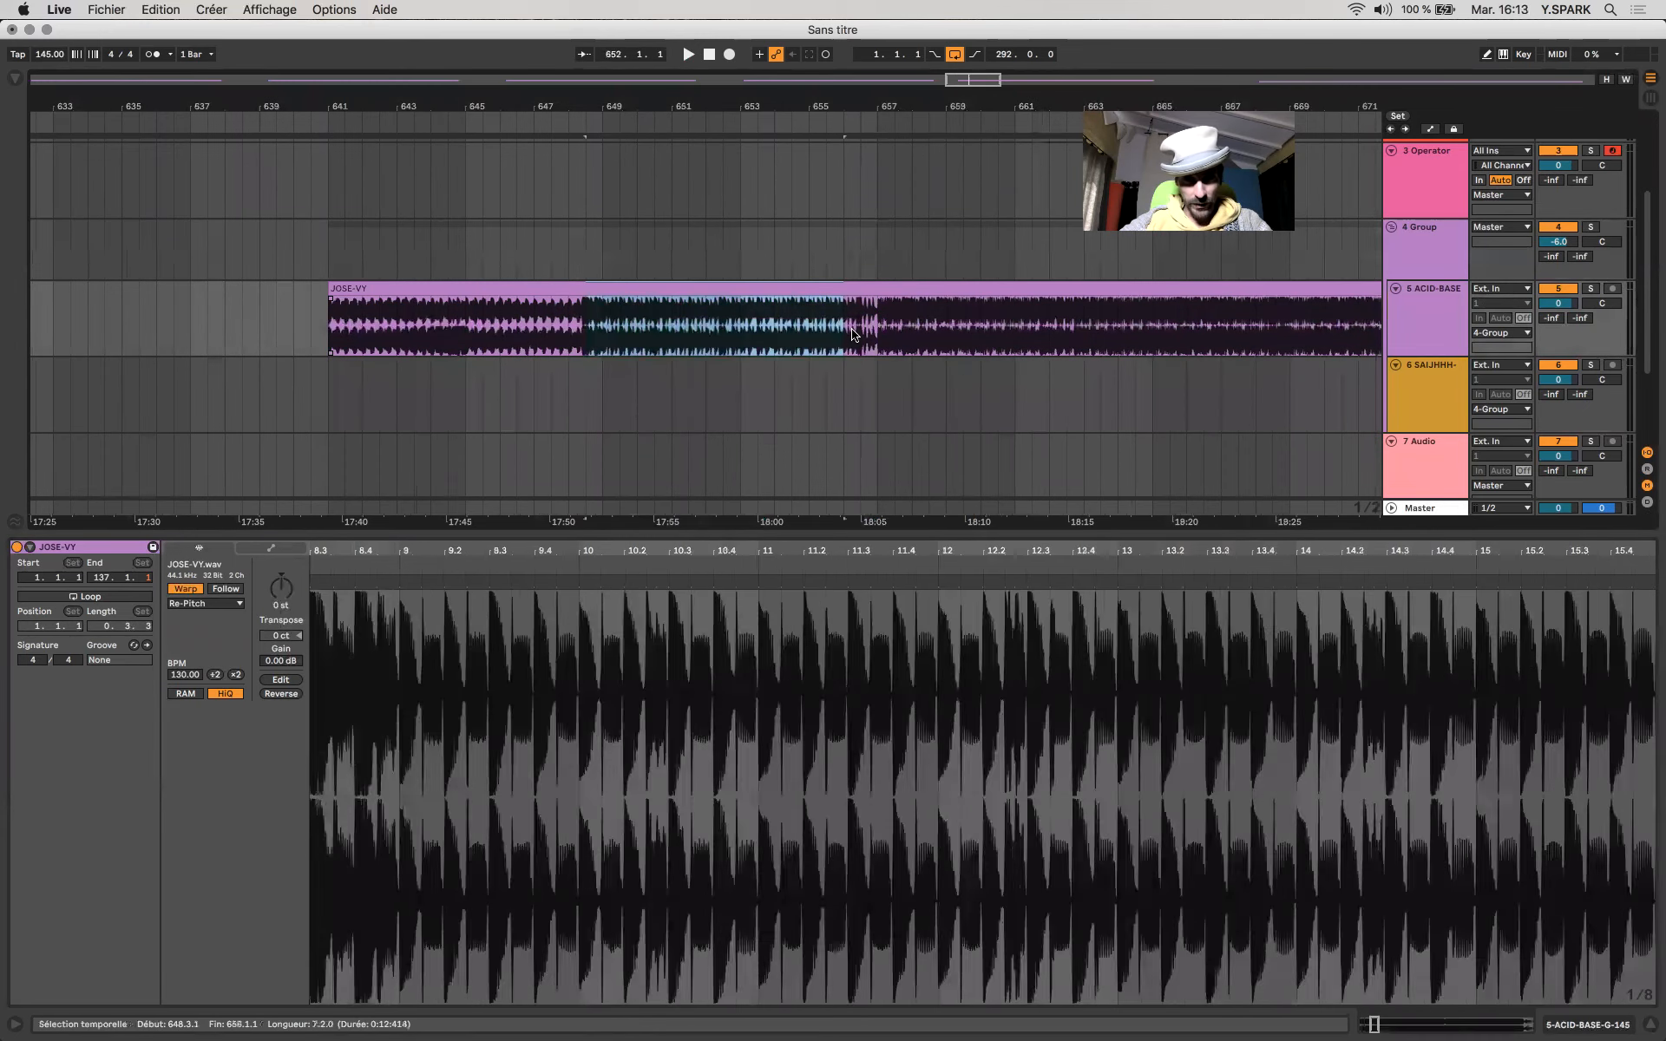
pyautogui.click(859, 335)
pyautogui.click(882, 333)
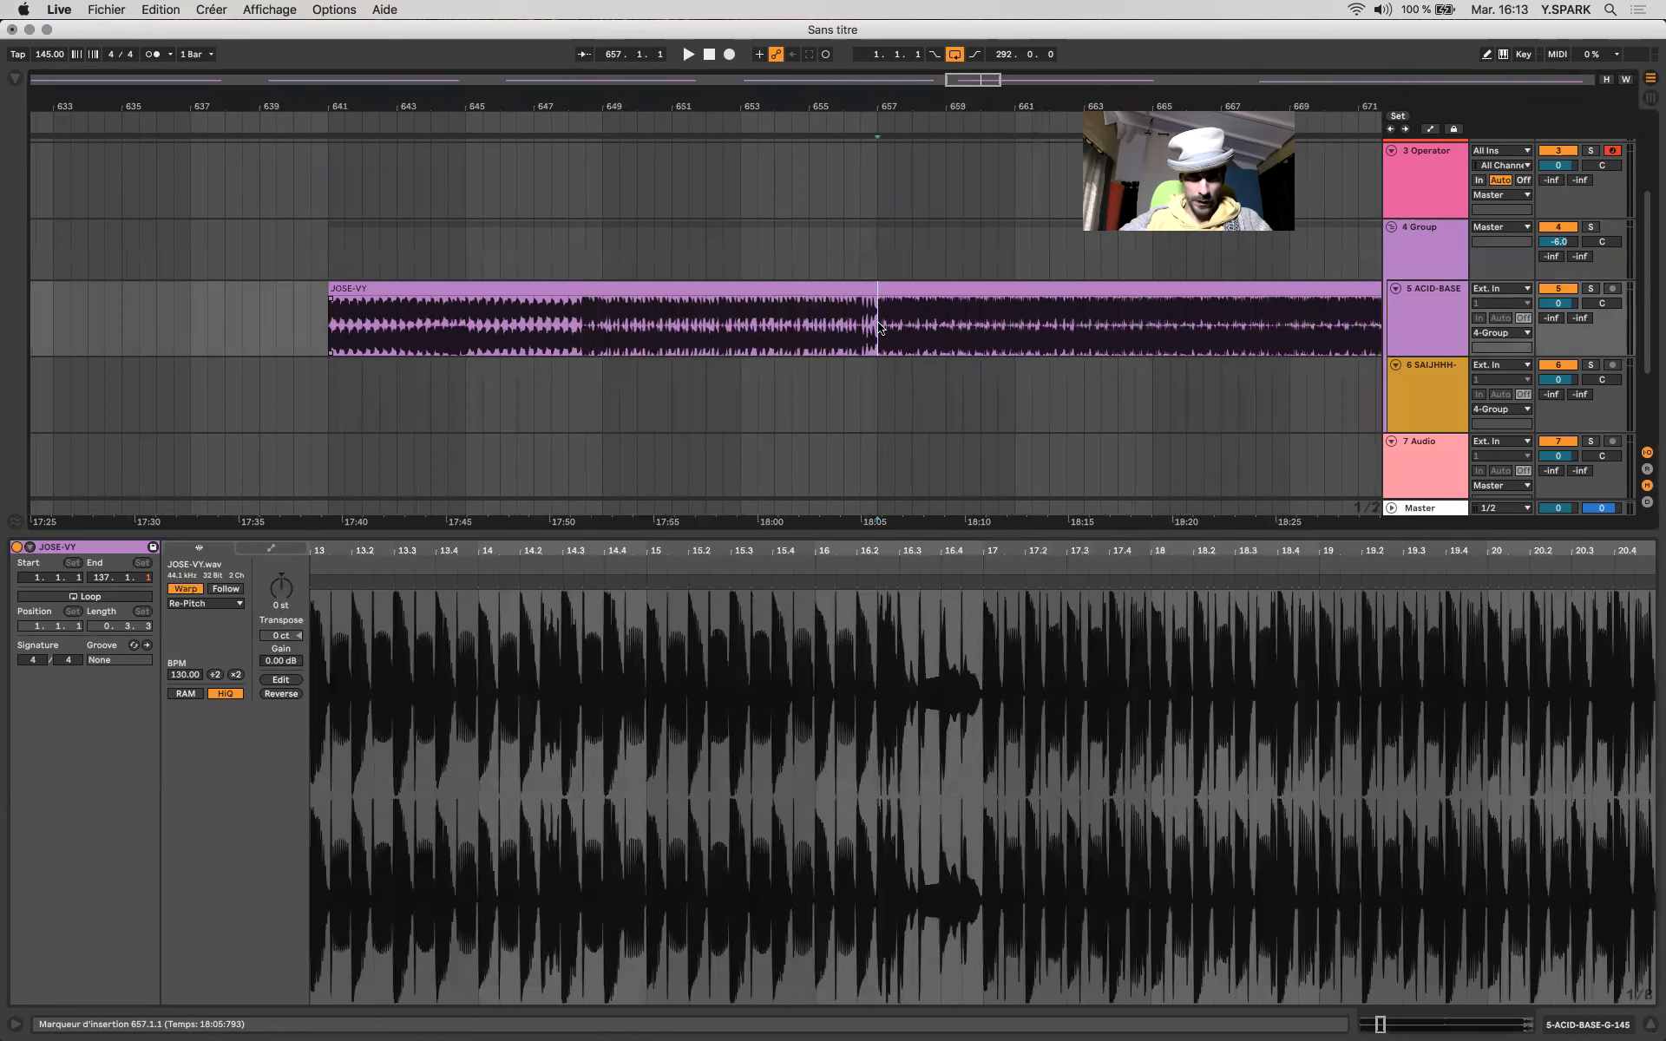
pyautogui.scroll(5, 877, 324)
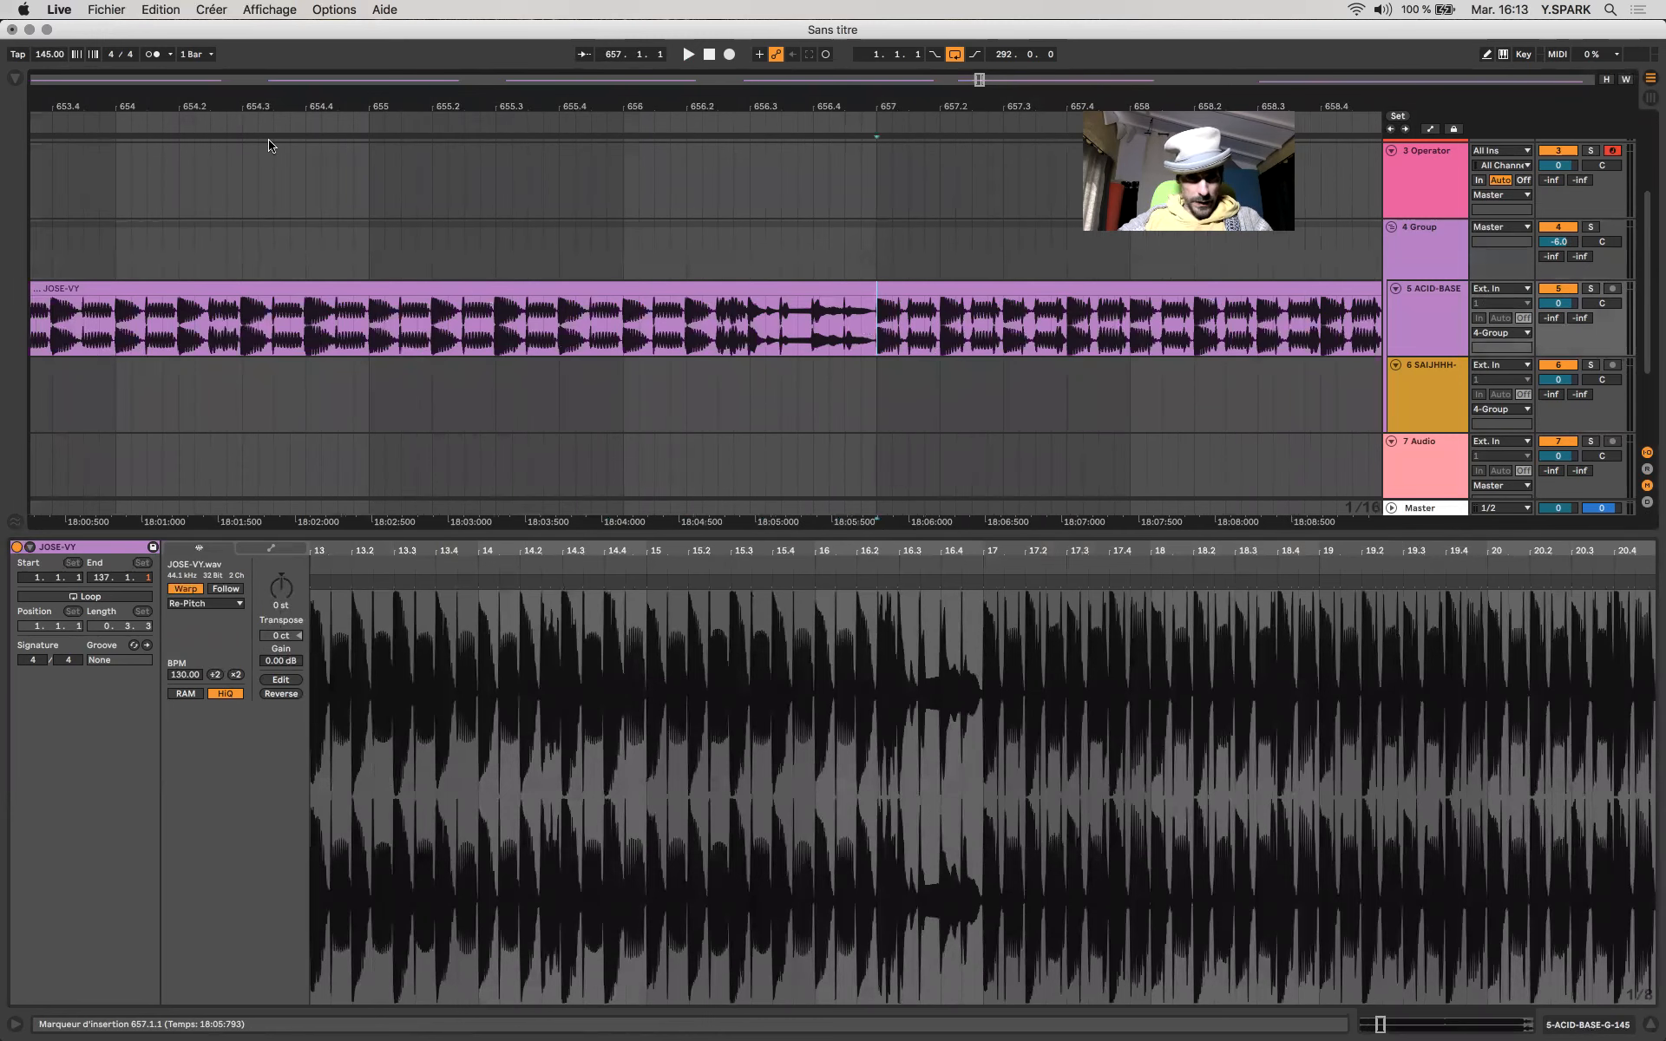
pyautogui.scroll(5, 932, 341)
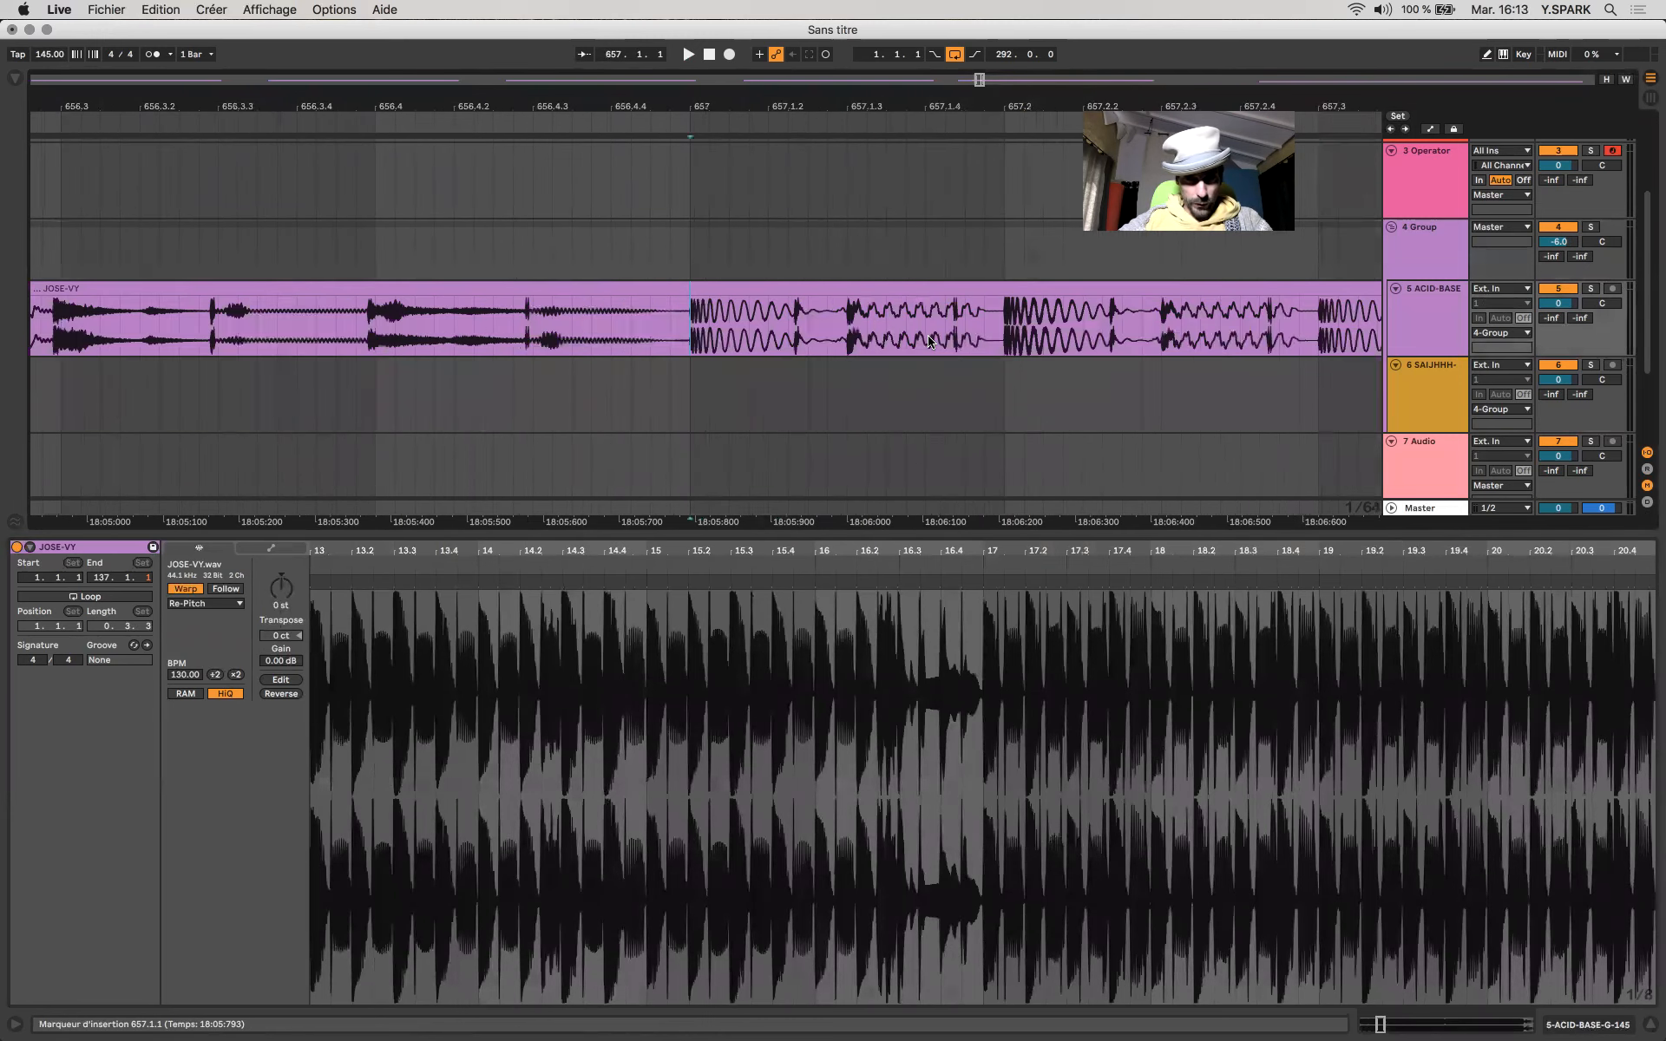
pyautogui.scroll(-5, 929, 341)
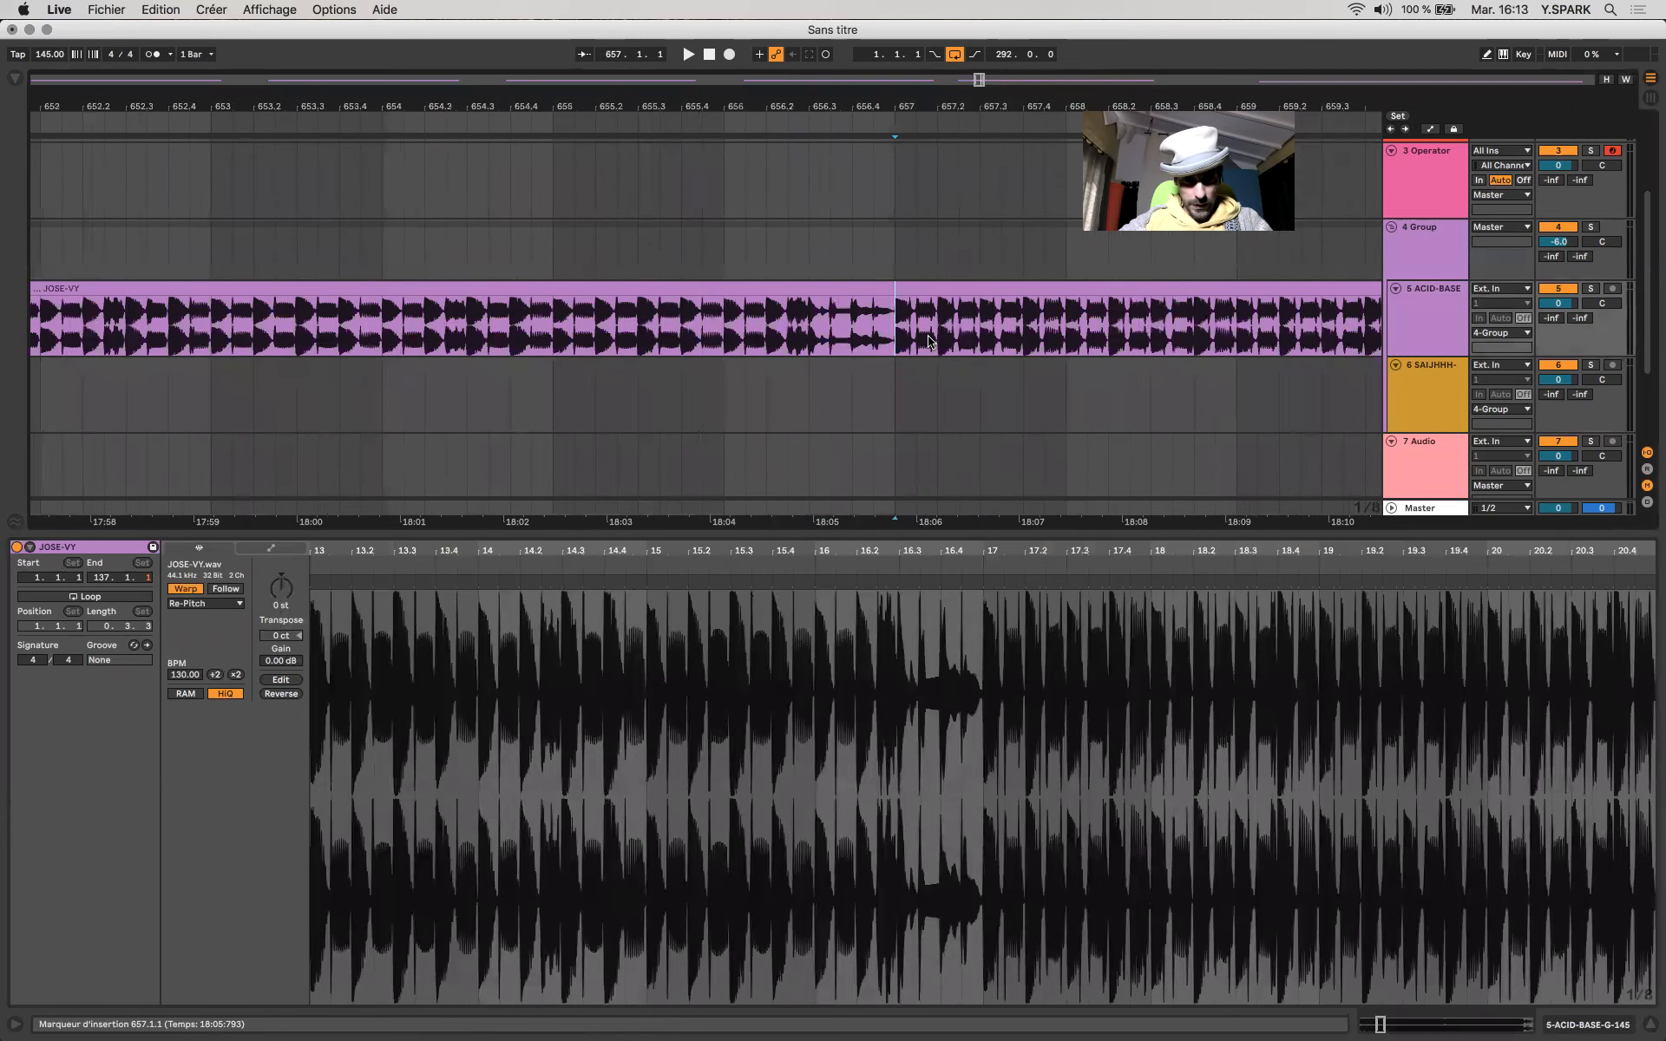
pyautogui.press('super+e')
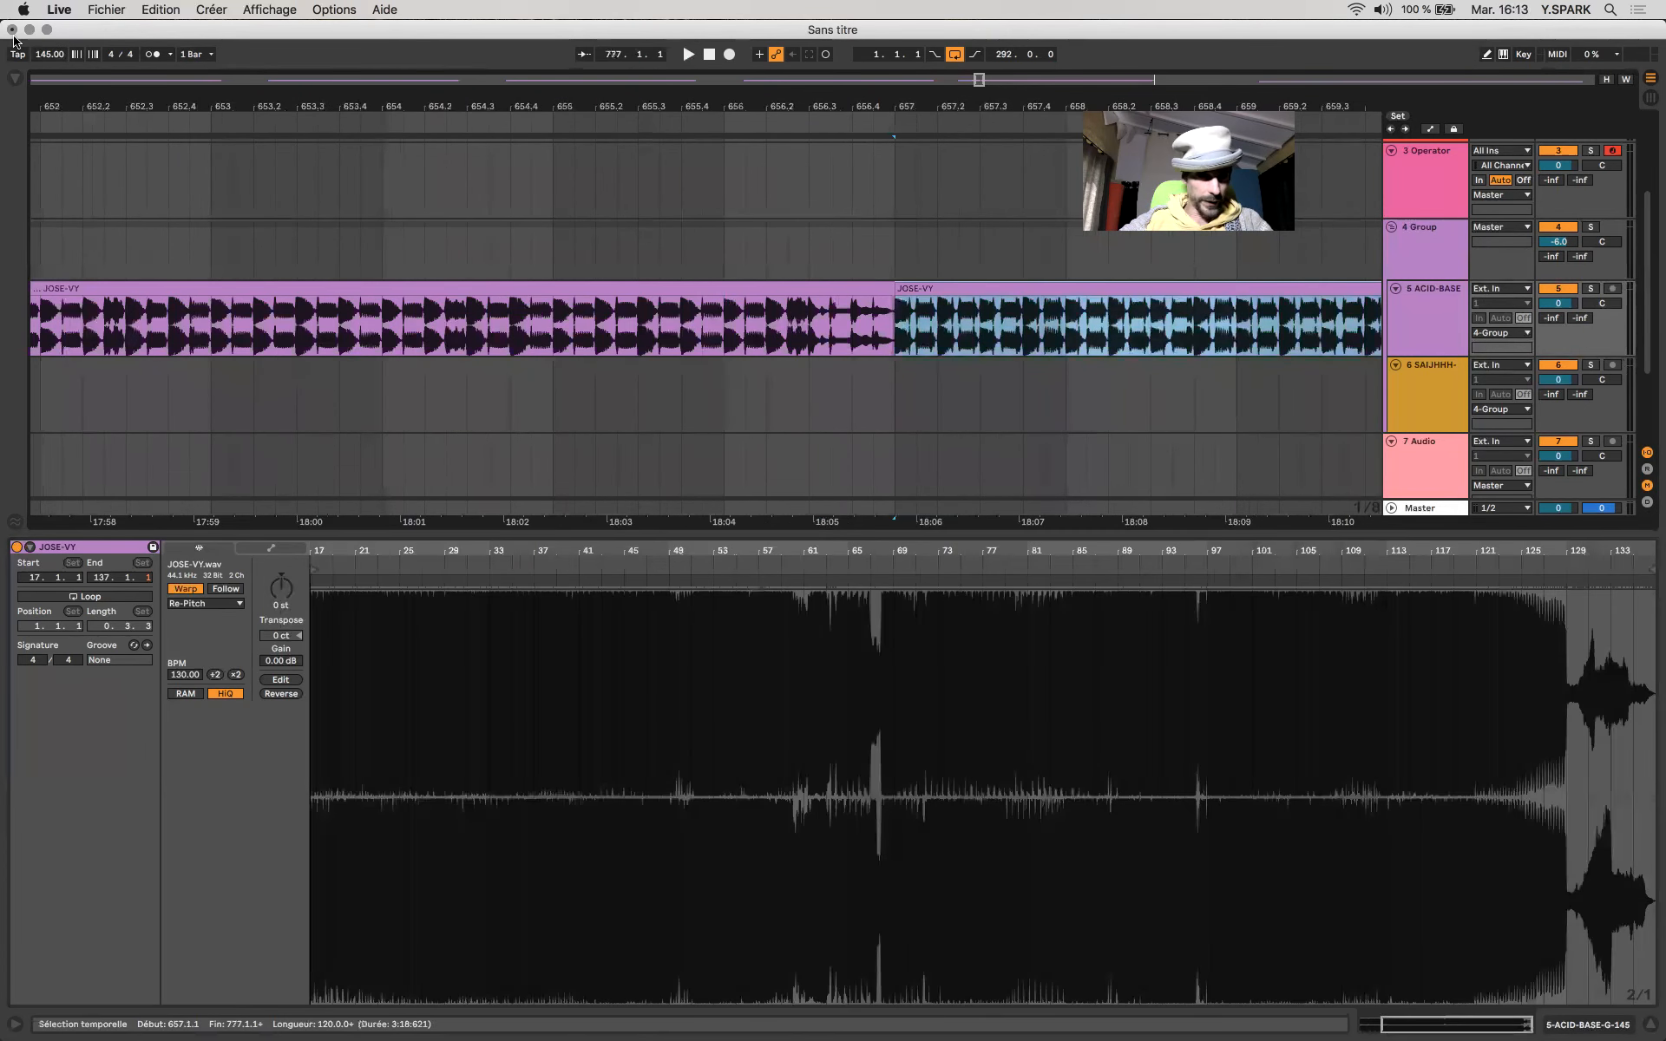
# Turn off Warp for the second part of the split JOSE-VY clip.
pyautogui.click(59, 54)
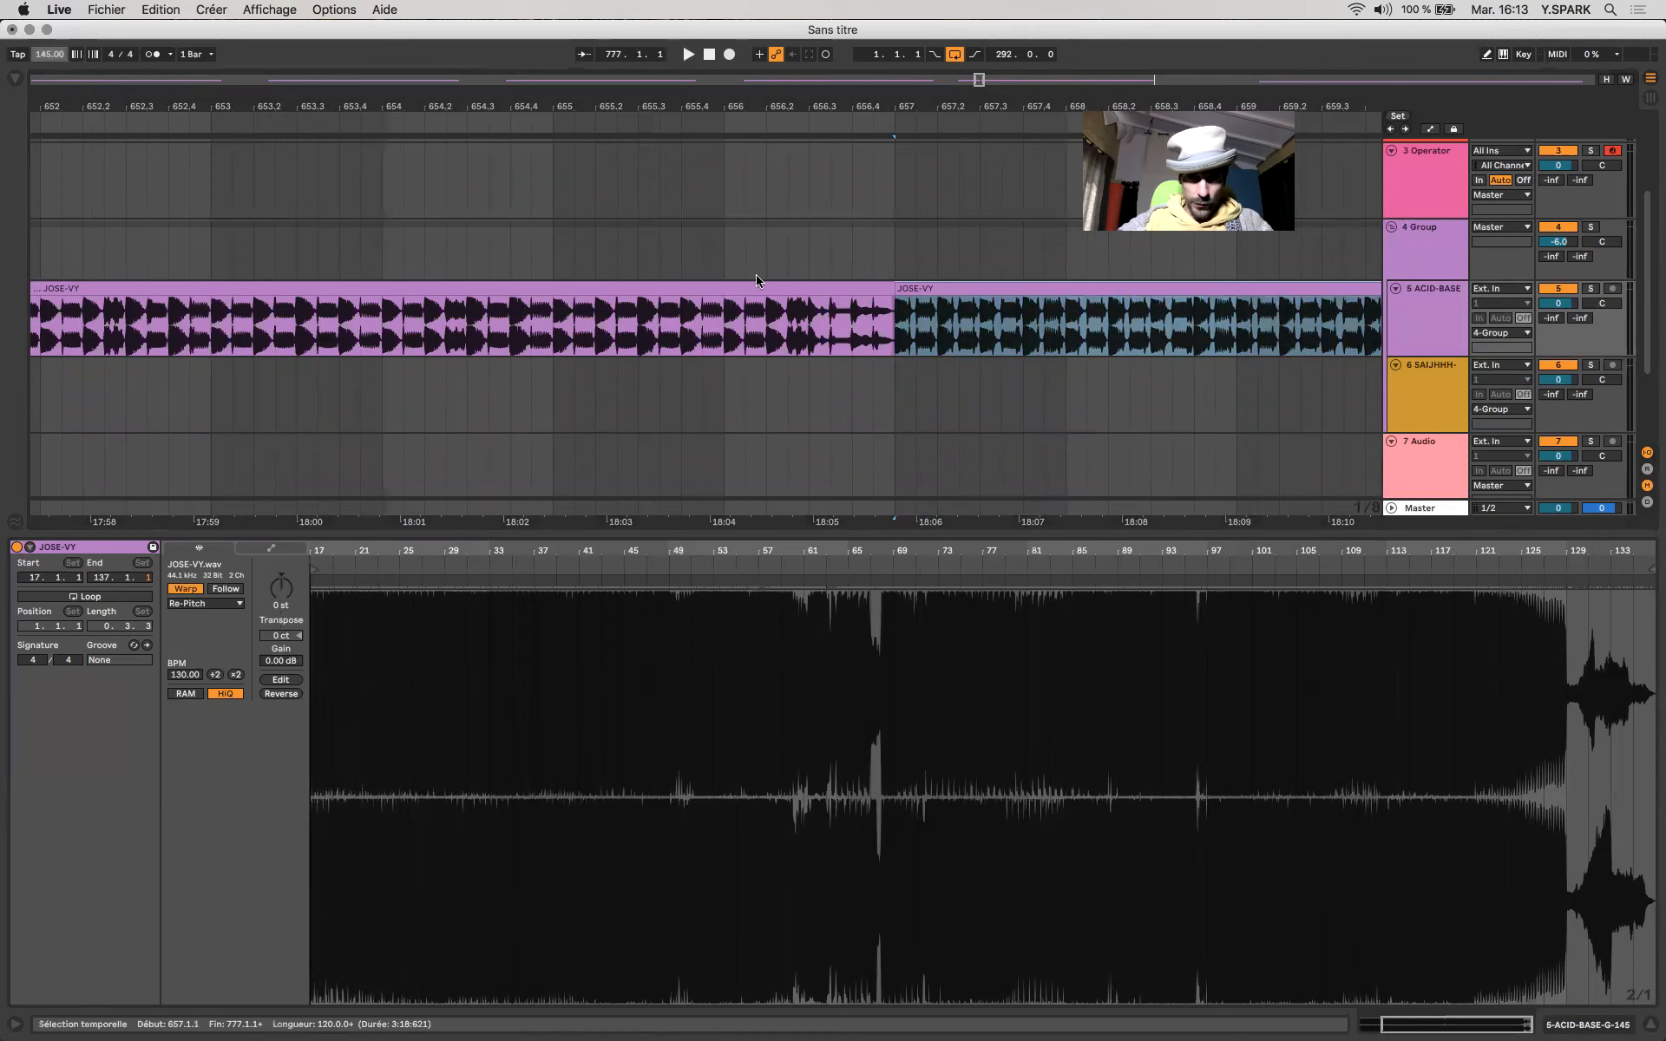
pyautogui.click(903, 288)
pyautogui.click(185, 589)
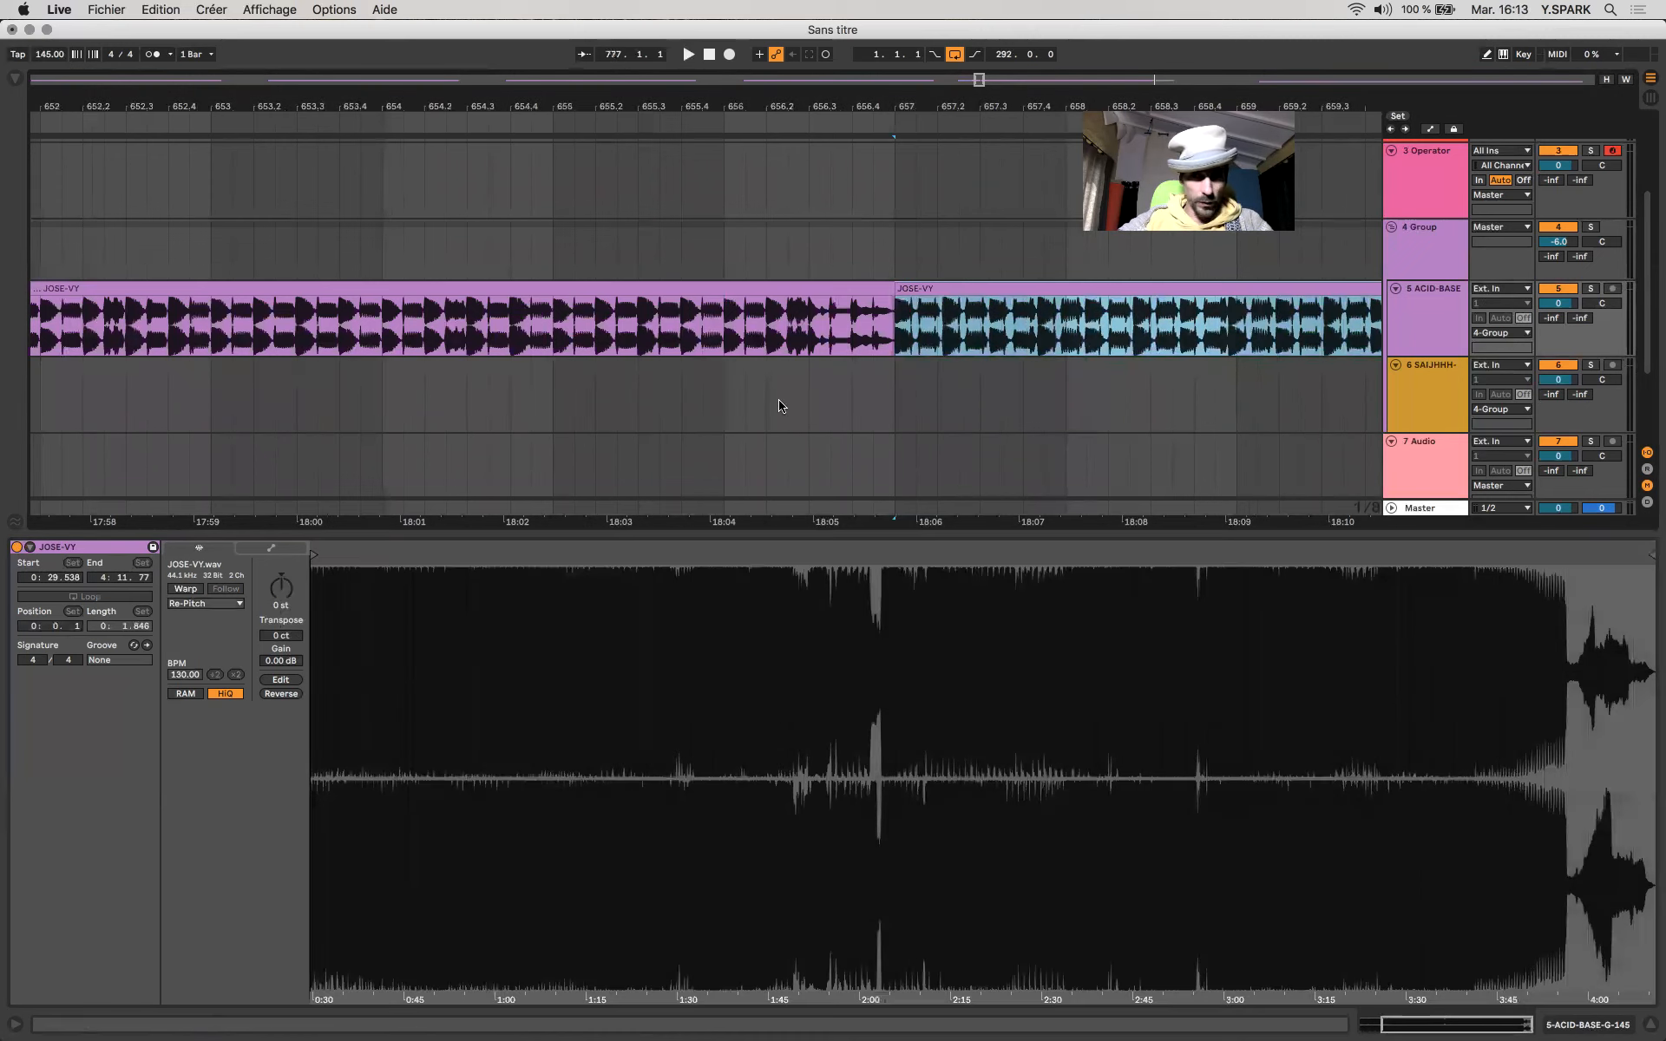
# Select one bar of the unwarped JOSE-VY part, from 657 to 658, to compare its beats with the grid.
pyautogui.scroll(1, 903, 382)
pyautogui.hscroll(8, 903, 382)
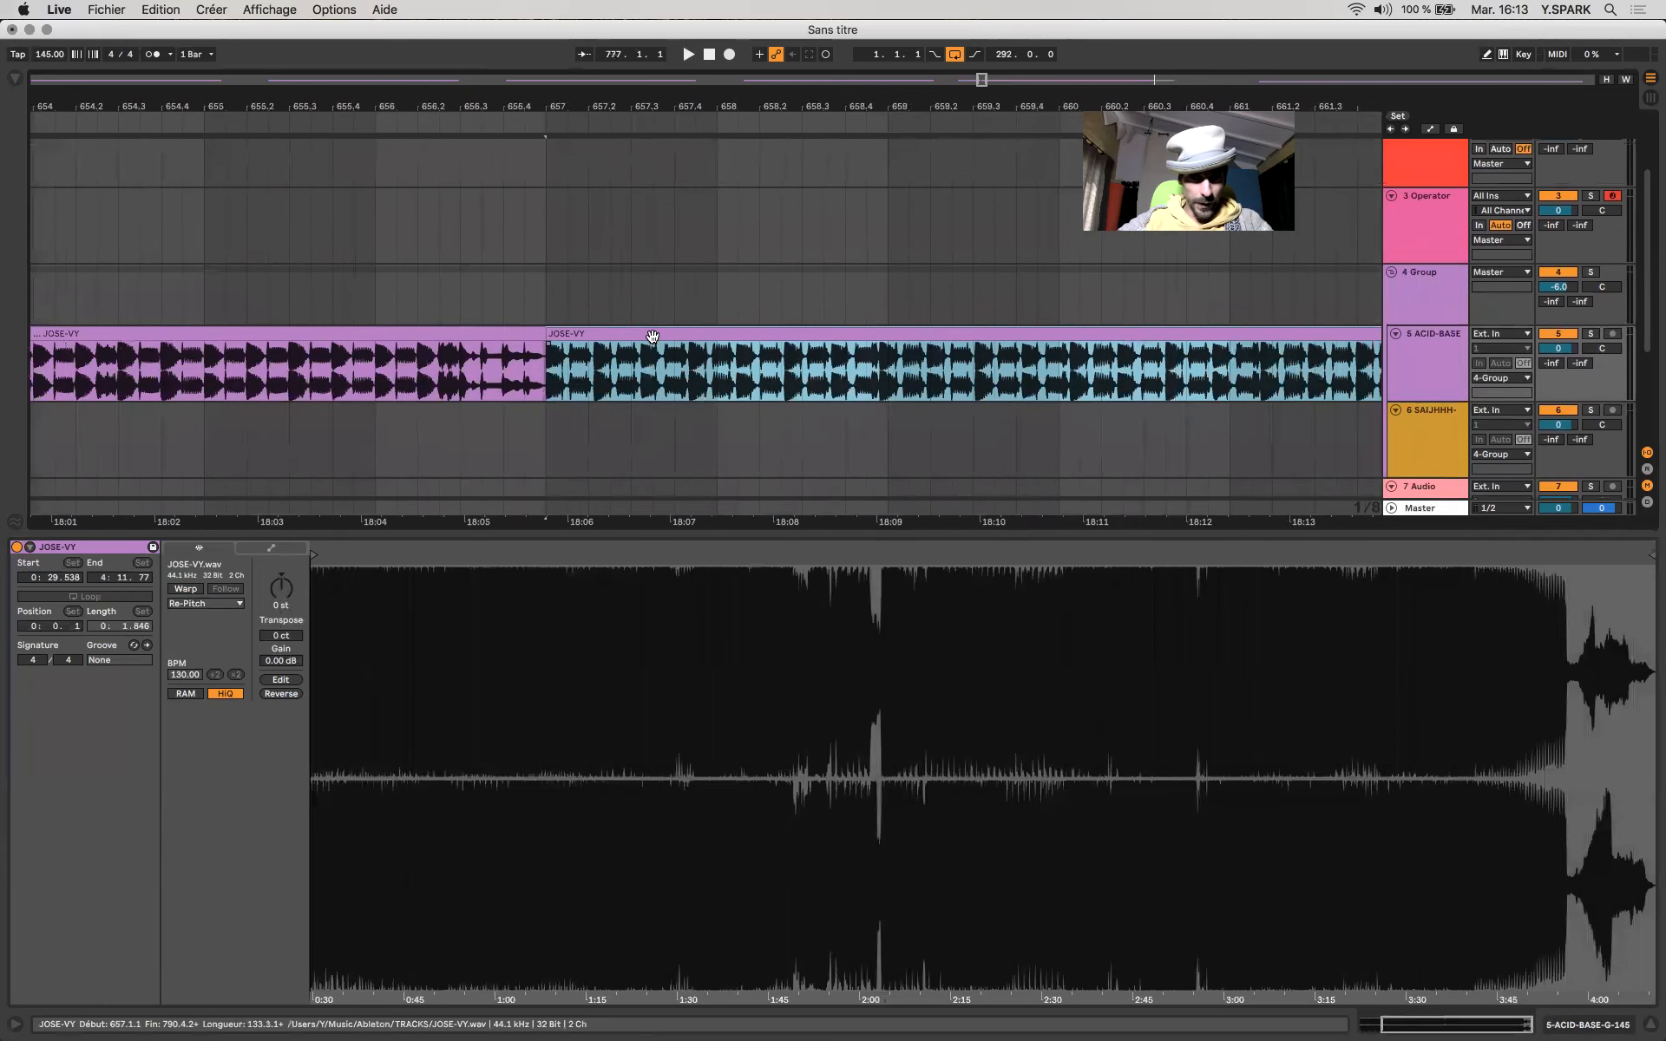
pyautogui.moveTo(546, 374); pyautogui.dragTo(726, 379)
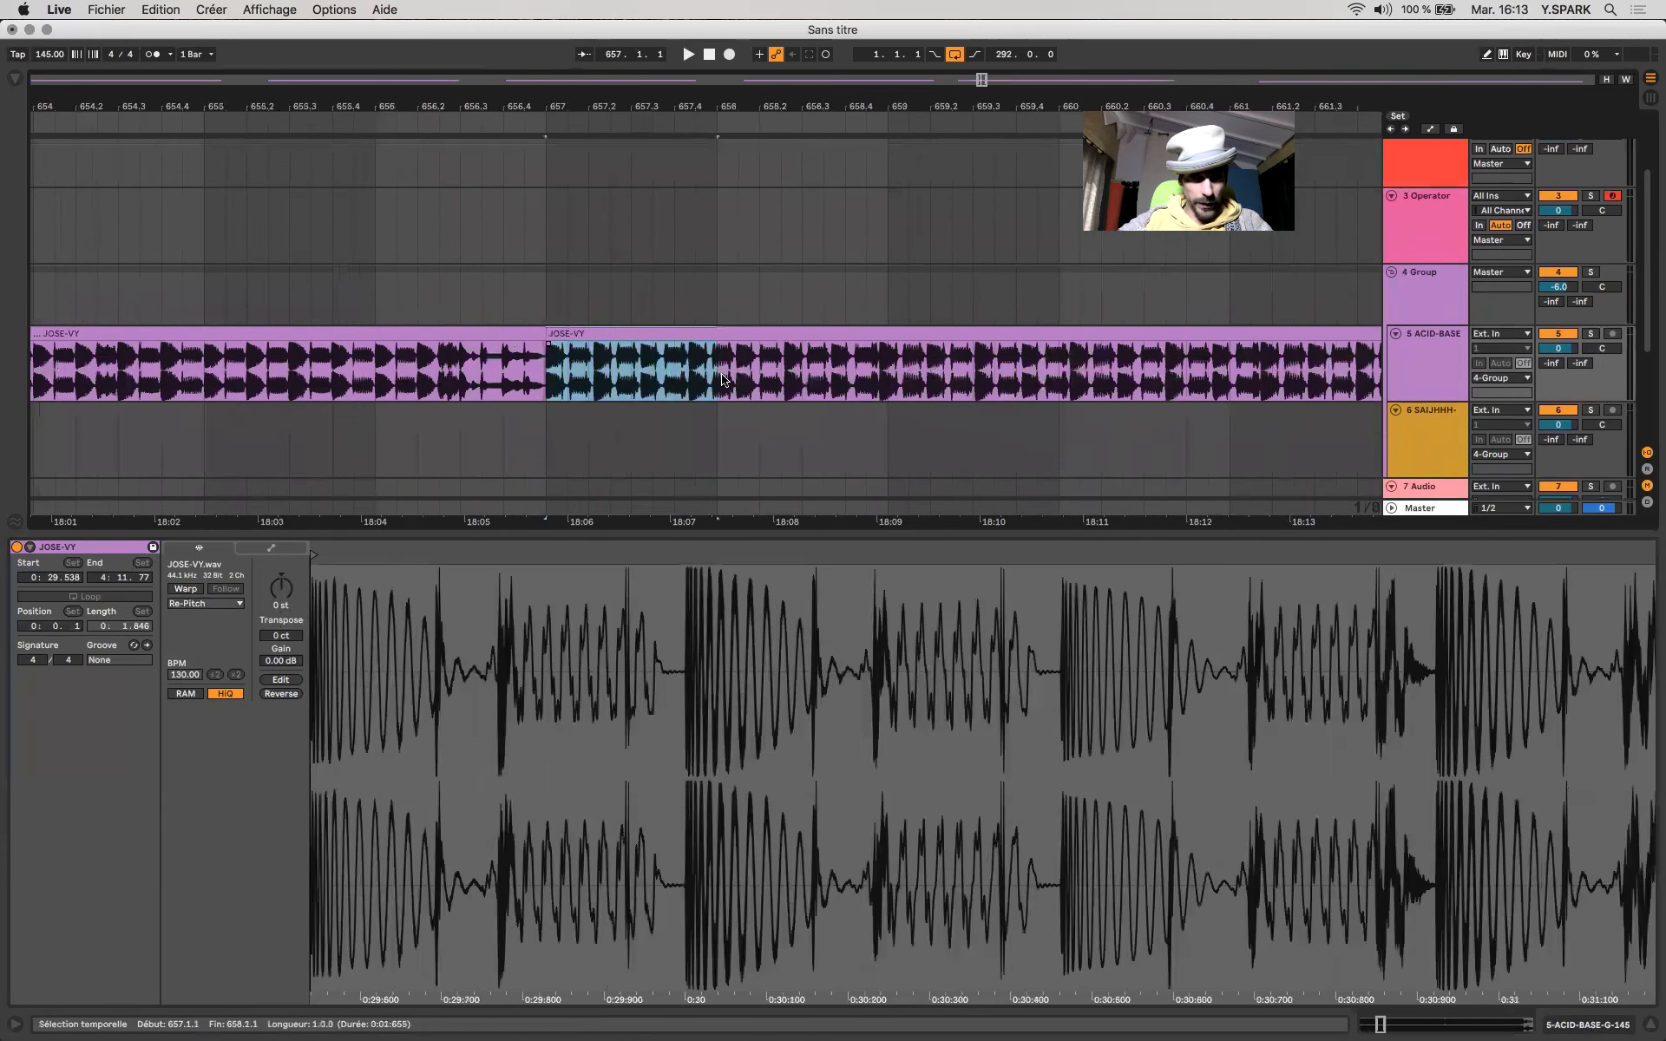
pyautogui.scroll(3, 726, 379)
pyautogui.moveTo(133, 373); pyautogui.dragTo(700, 373)
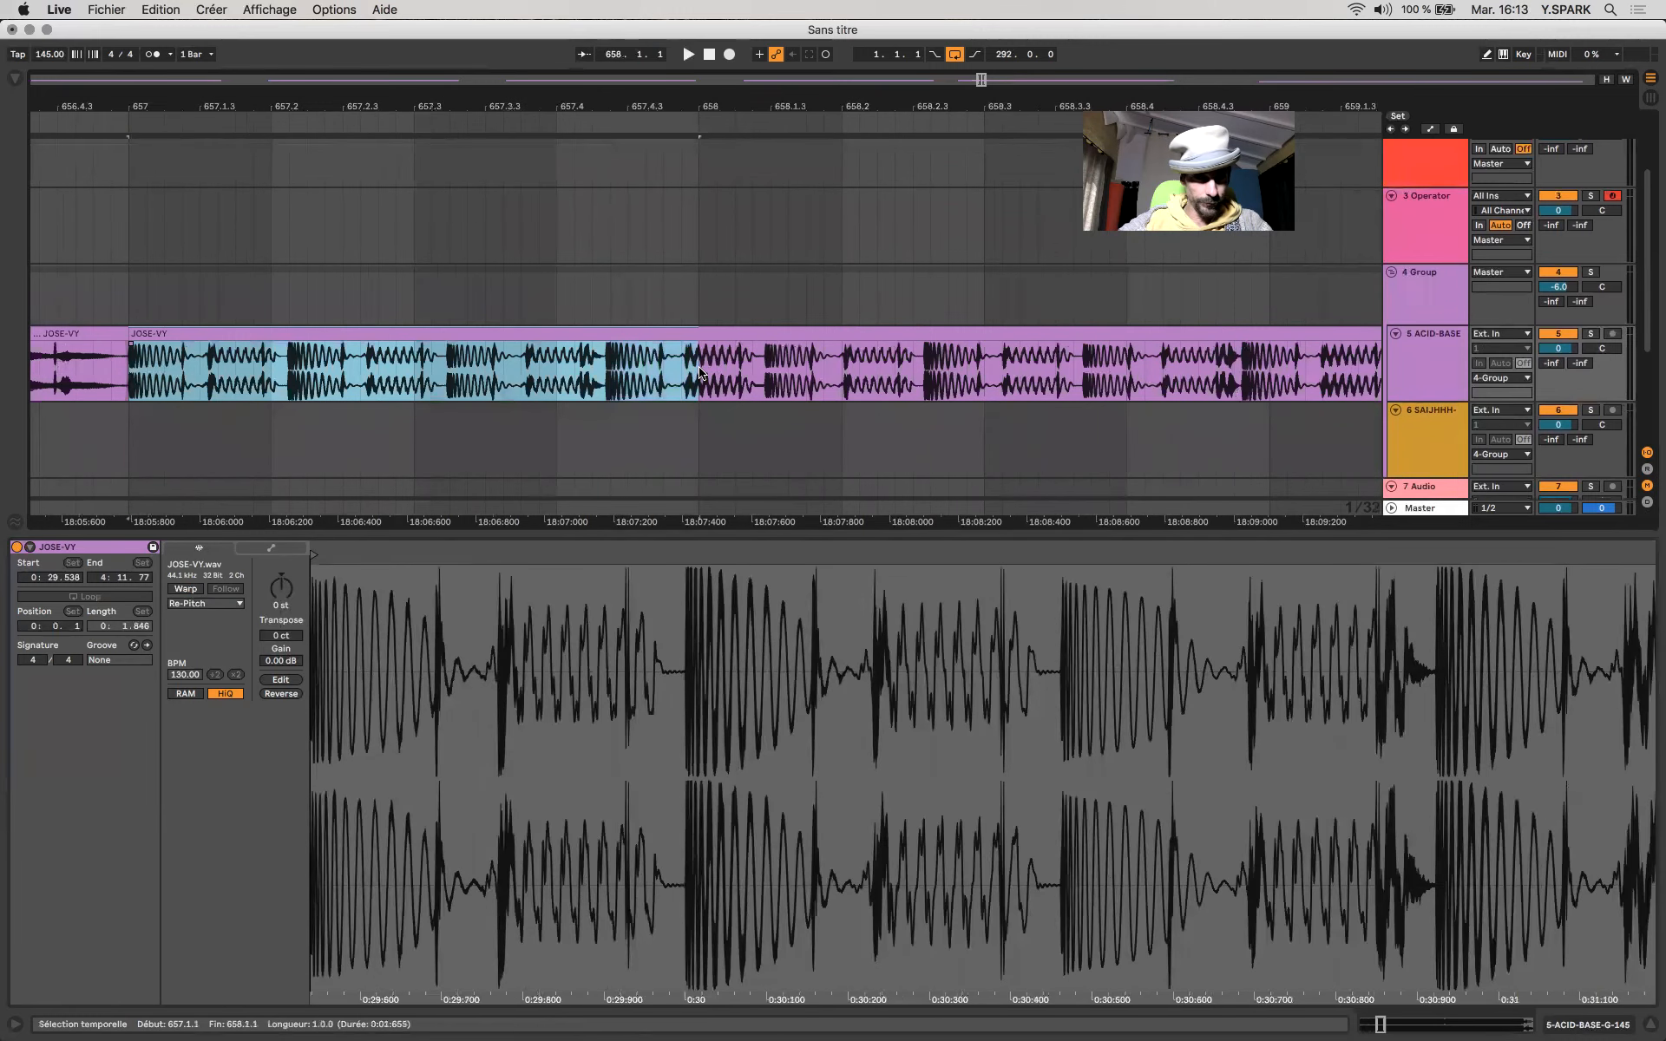
# Lower the project tempo gradually to 130 BPM so the unwarped JOSE-VY beats line up with the grid.
pyautogui.click(59, 57)
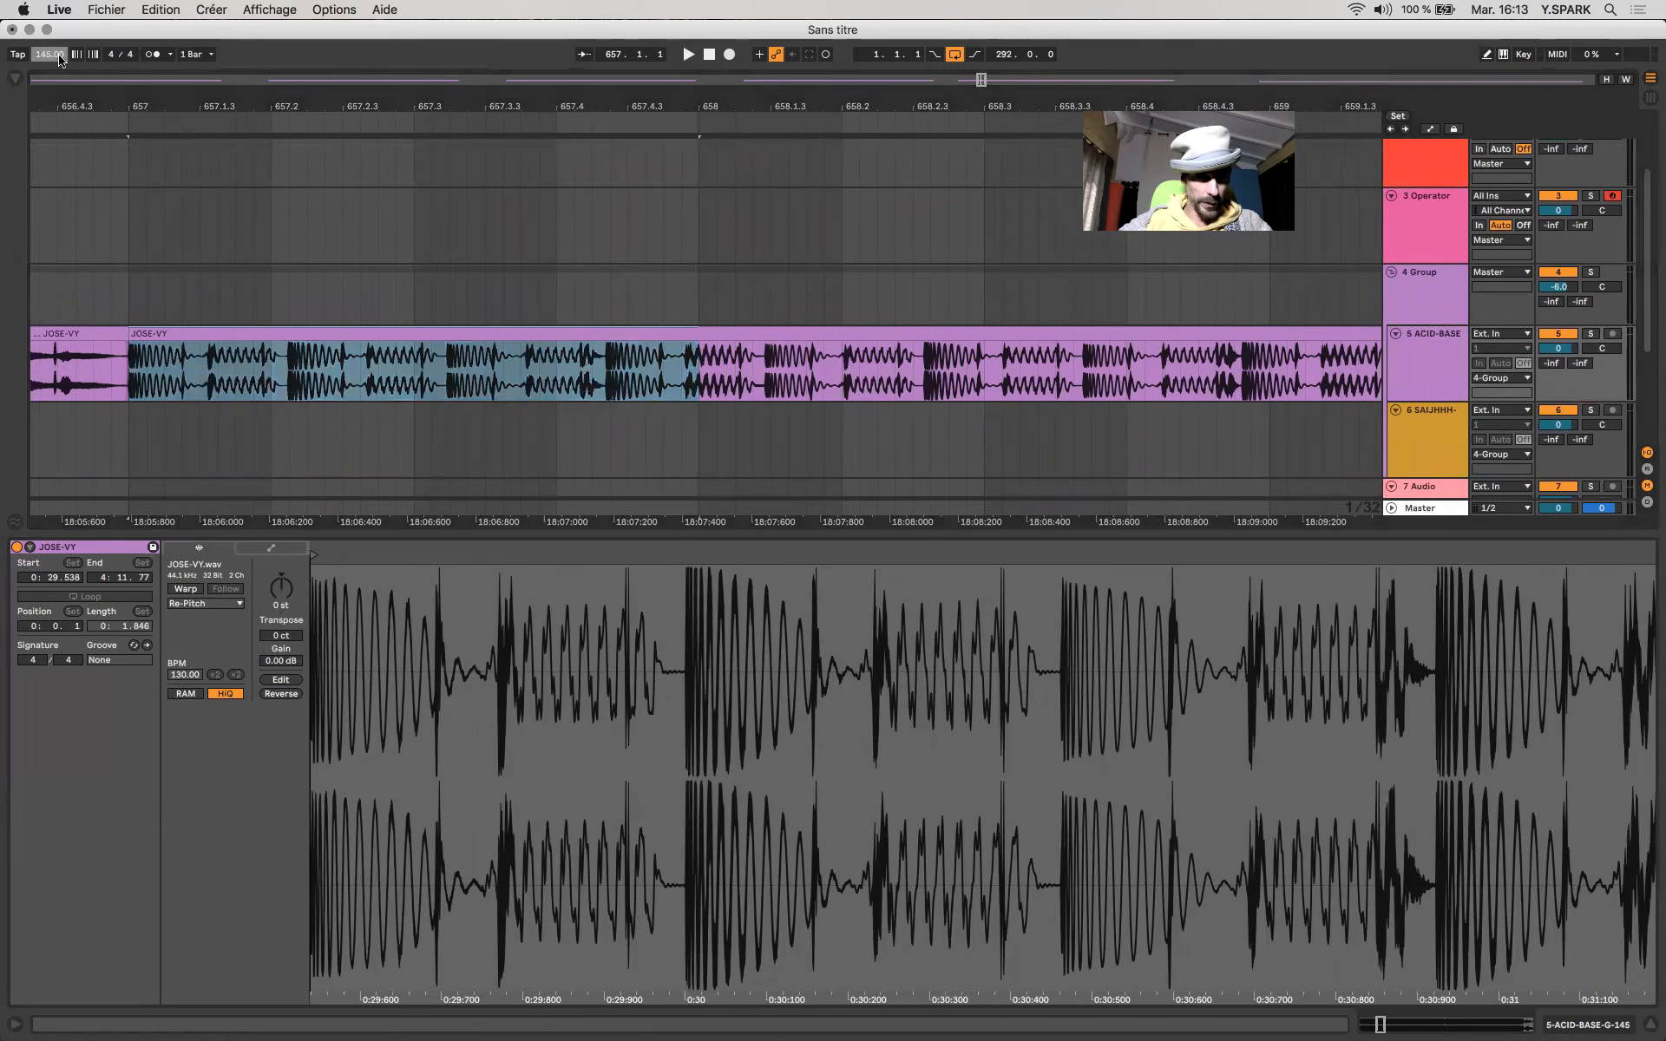
pyautogui.press('Down')
pyautogui.press('Down')
pyautogui.press('Down')
pyautogui.press('Down')
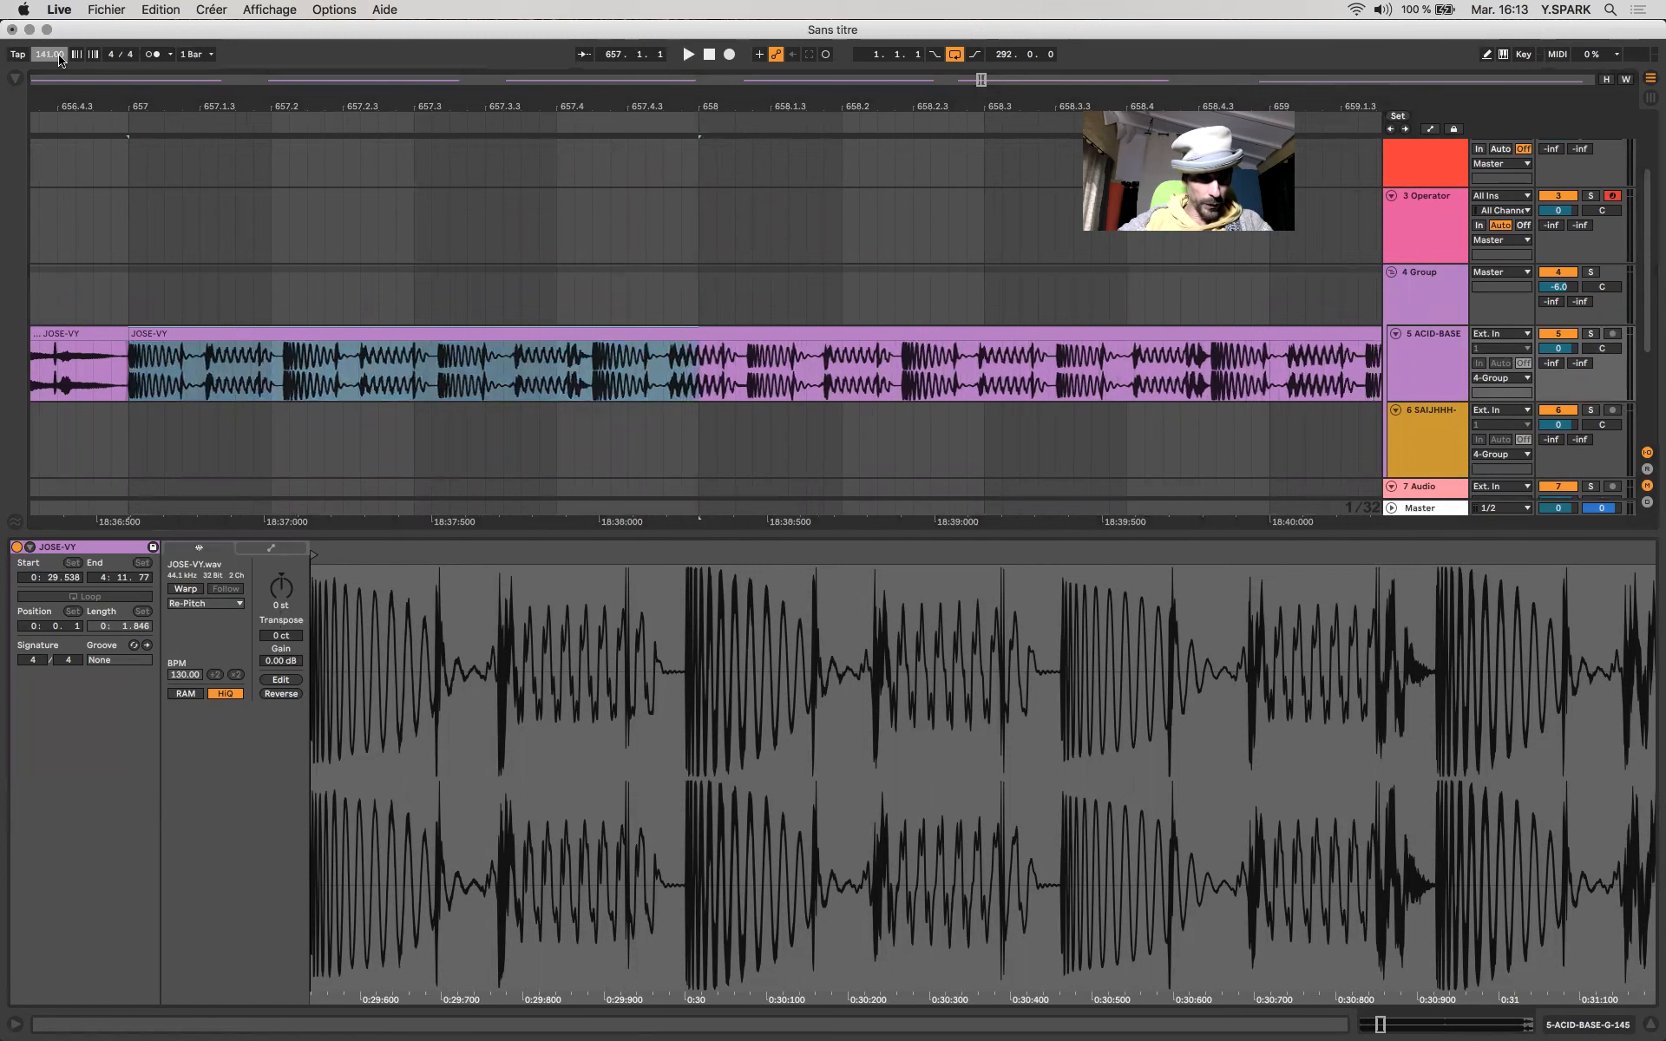
pyautogui.press('Down')
pyautogui.press('Down')
pyautogui.press('Down')
pyautogui.press('Down')
pyautogui.press('Down')
pyautogui.press('Down')
pyautogui.press('Down')
pyautogui.press('Down')
pyautogui.press('Down')
pyautogui.press('Down')
pyautogui.press('Down')
pyautogui.press('Down')
pyautogui.press('Down')
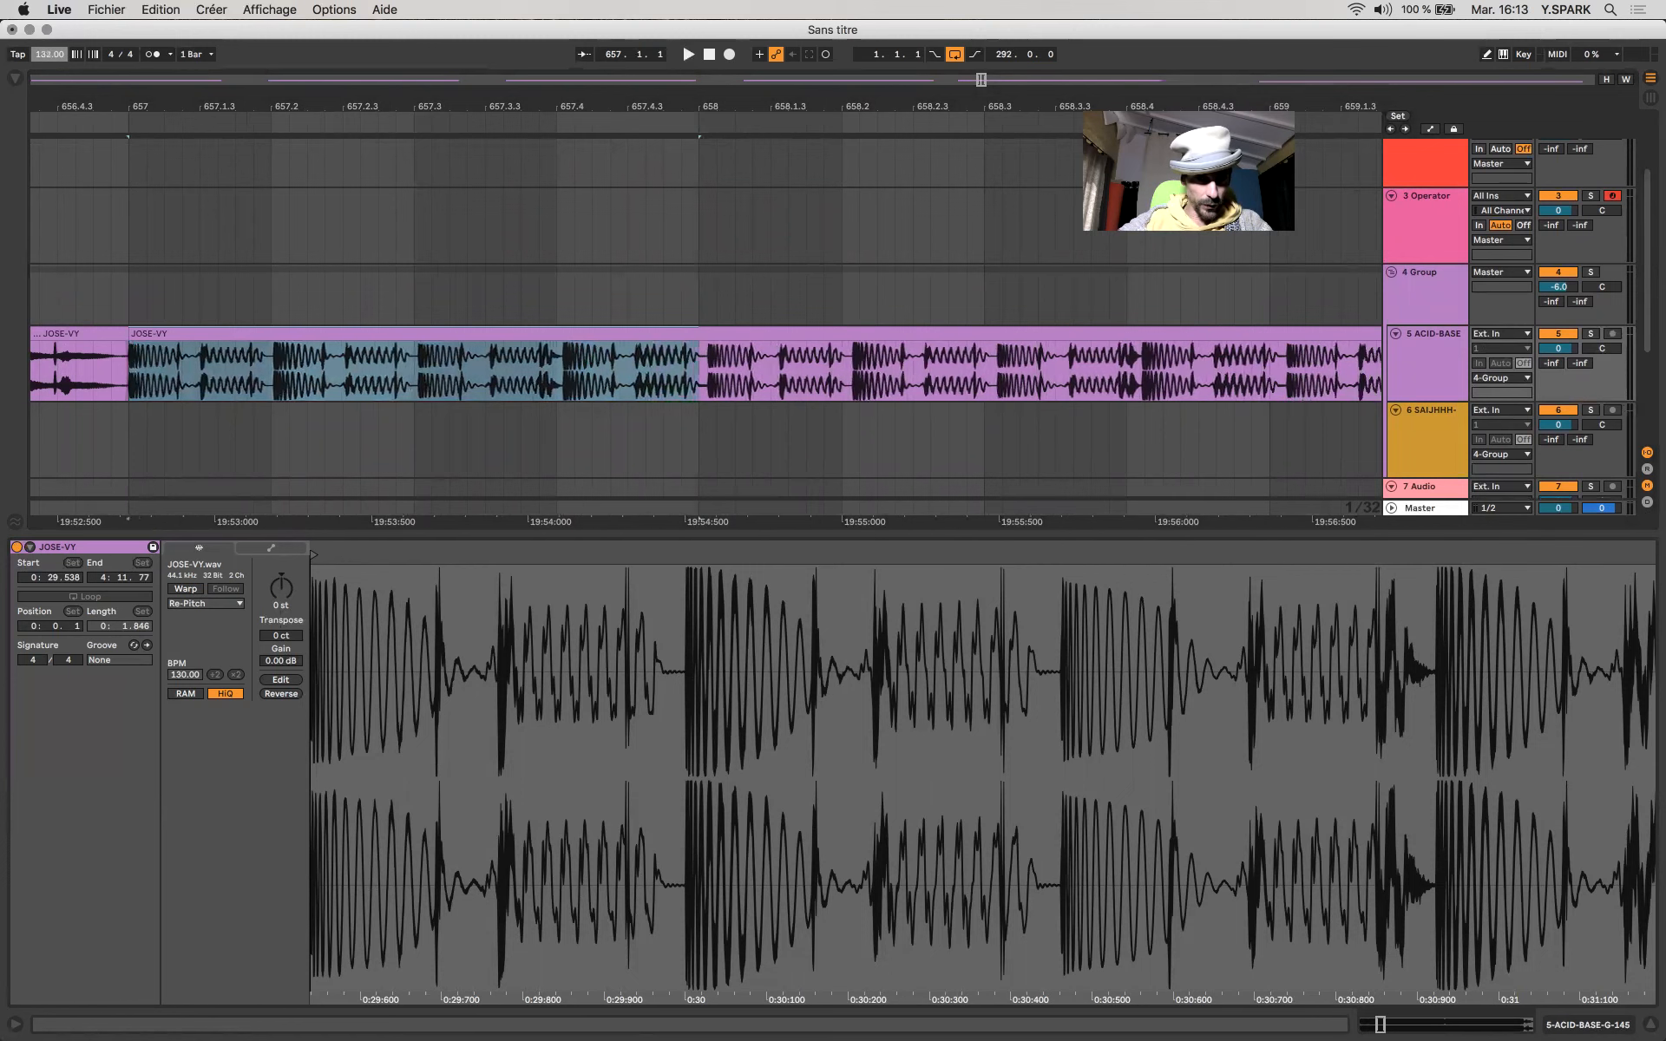
pyautogui.press('Up')
pyautogui.press('Up')
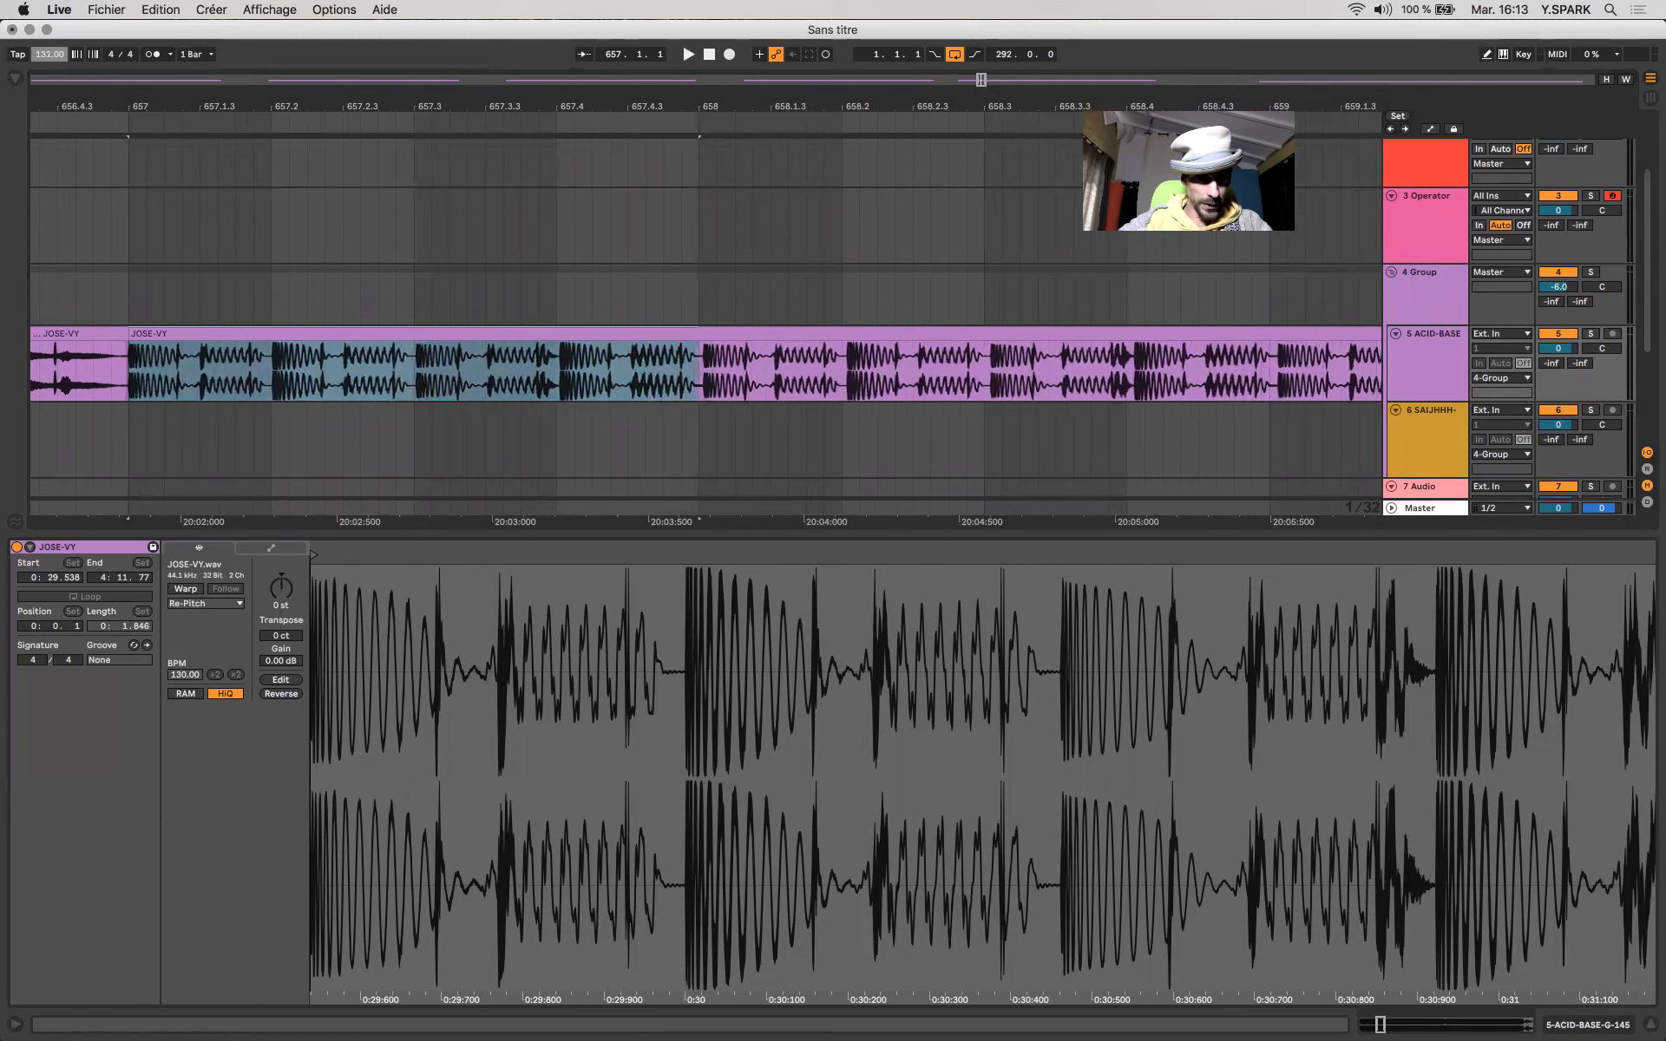
# Check the JOSE-VY beats against the grid by selecting bar 657 to 658 and marking the start of bar 658.
pyautogui.moveTo(126, 386); pyautogui.dragTo(612, 396)
pyautogui.moveTo(706, 392); pyautogui.dragTo(700, 389)
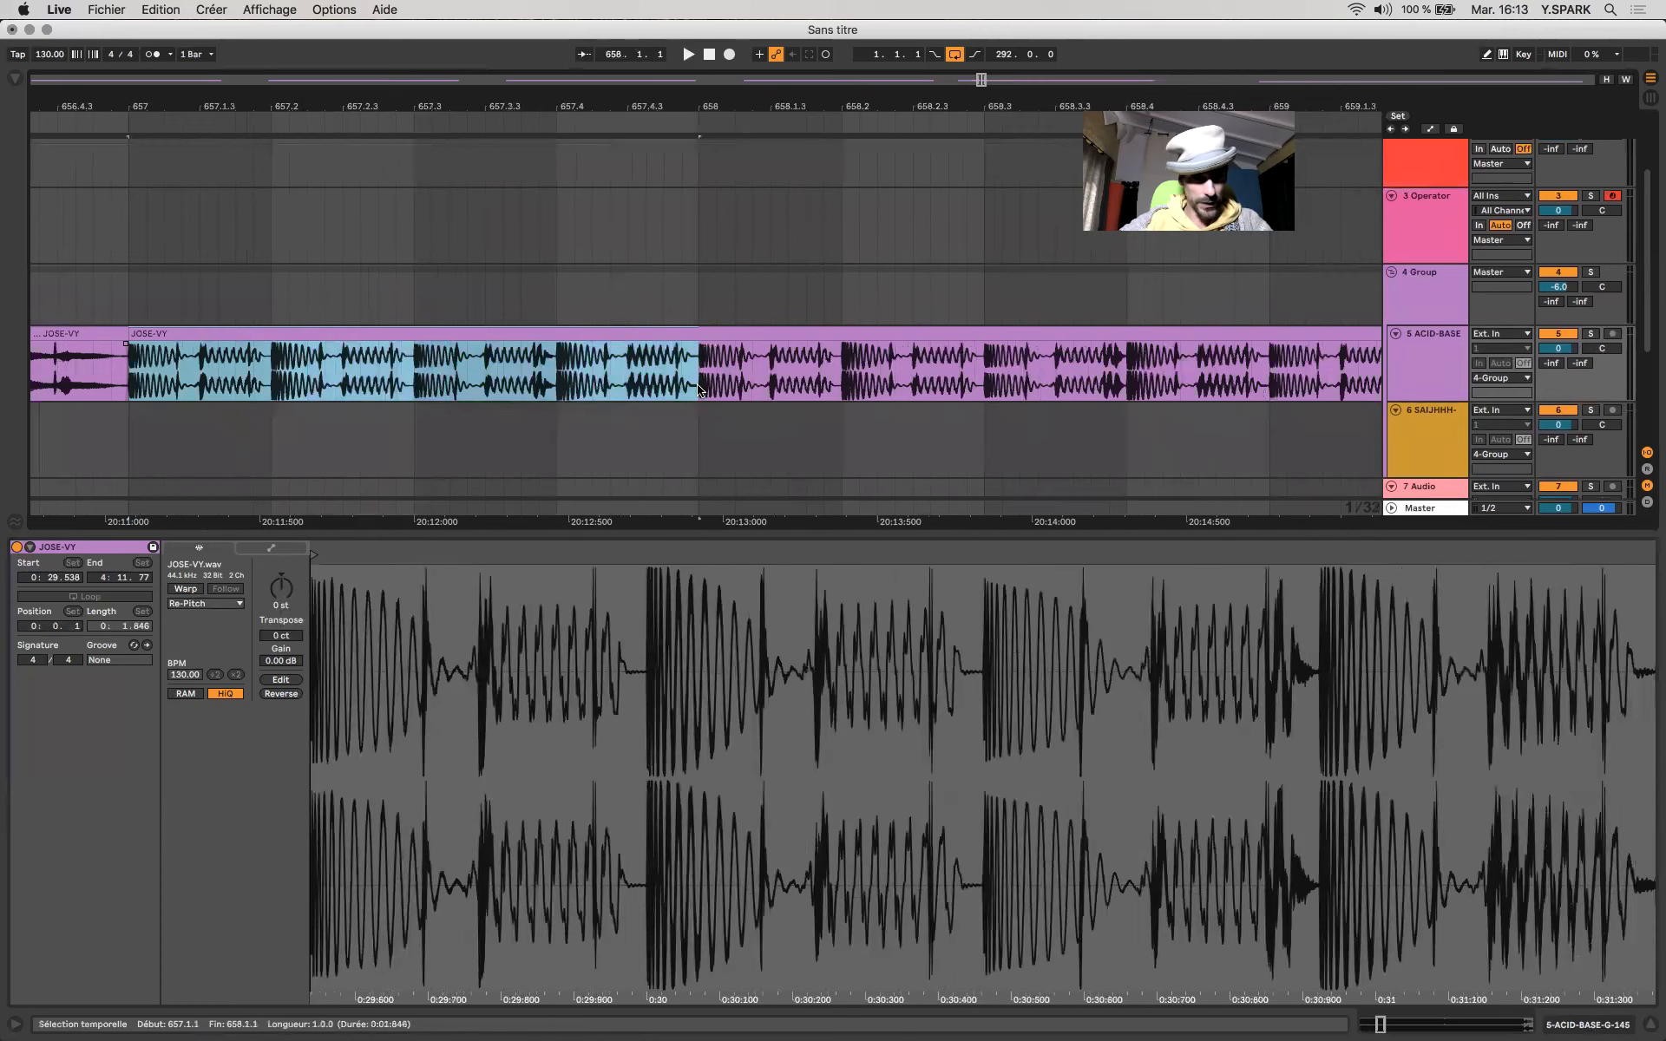
pyautogui.click(699, 390)
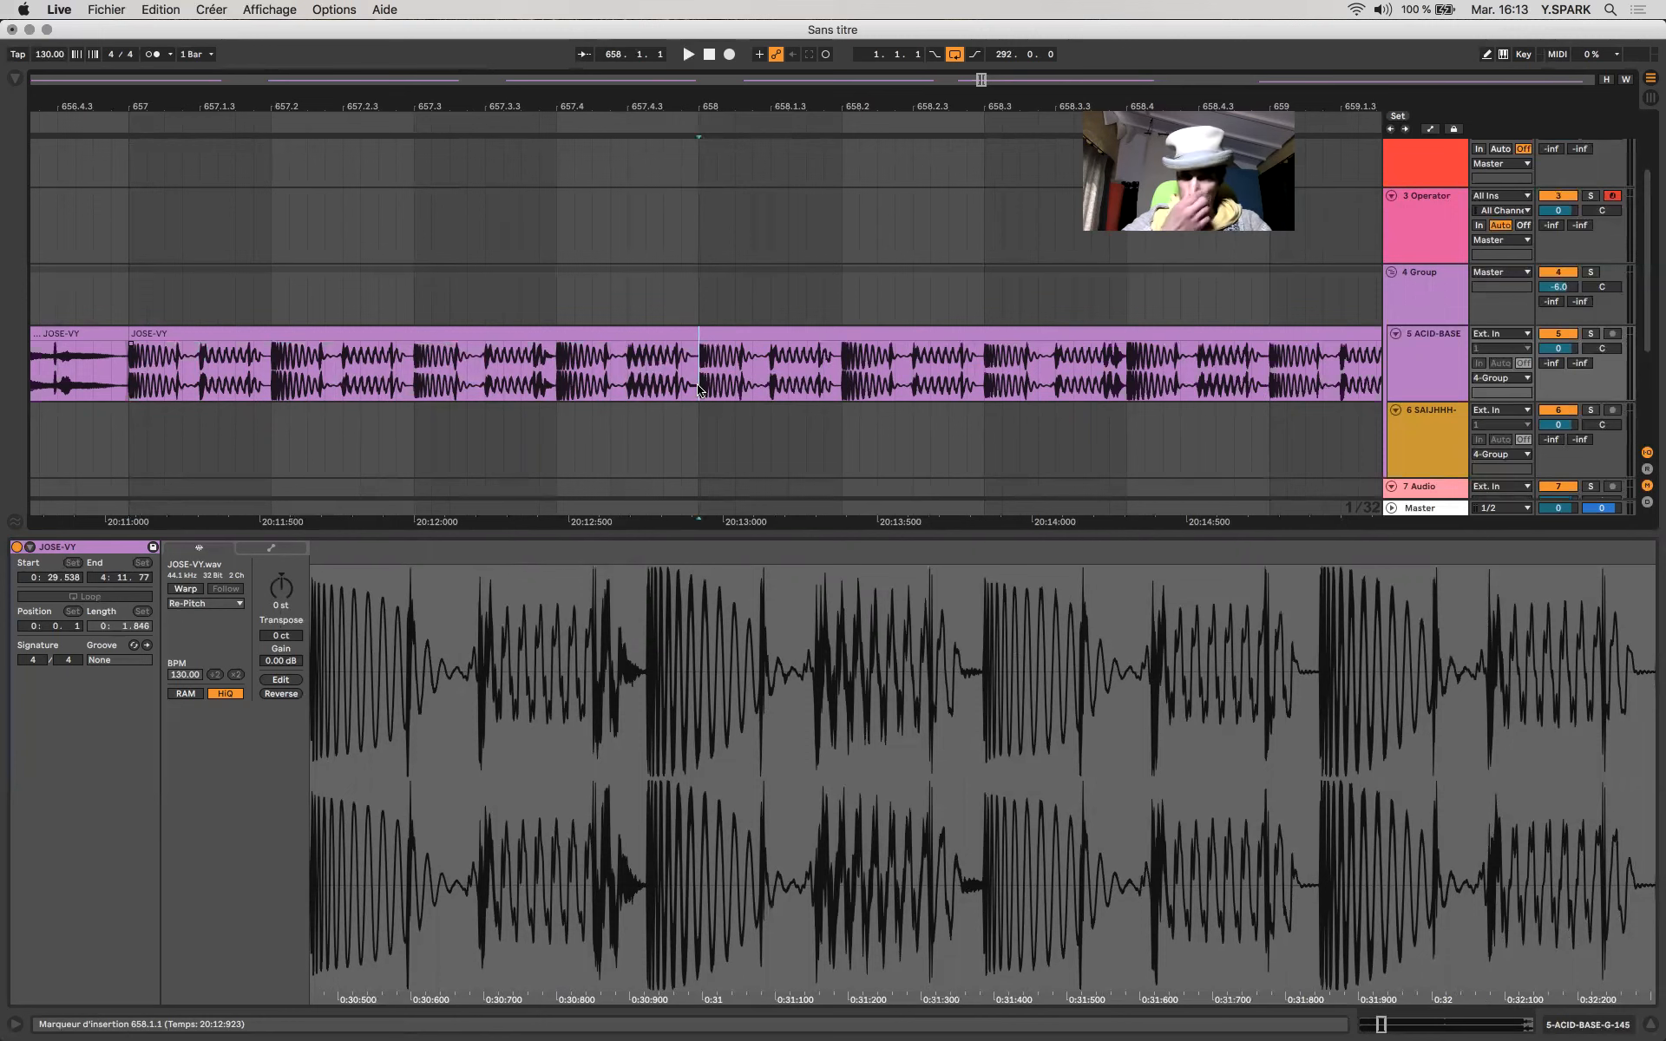
# Turn Warp back on for the second JOSE-VY part at the 130 BPM project tempo.
pyautogui.press('-')
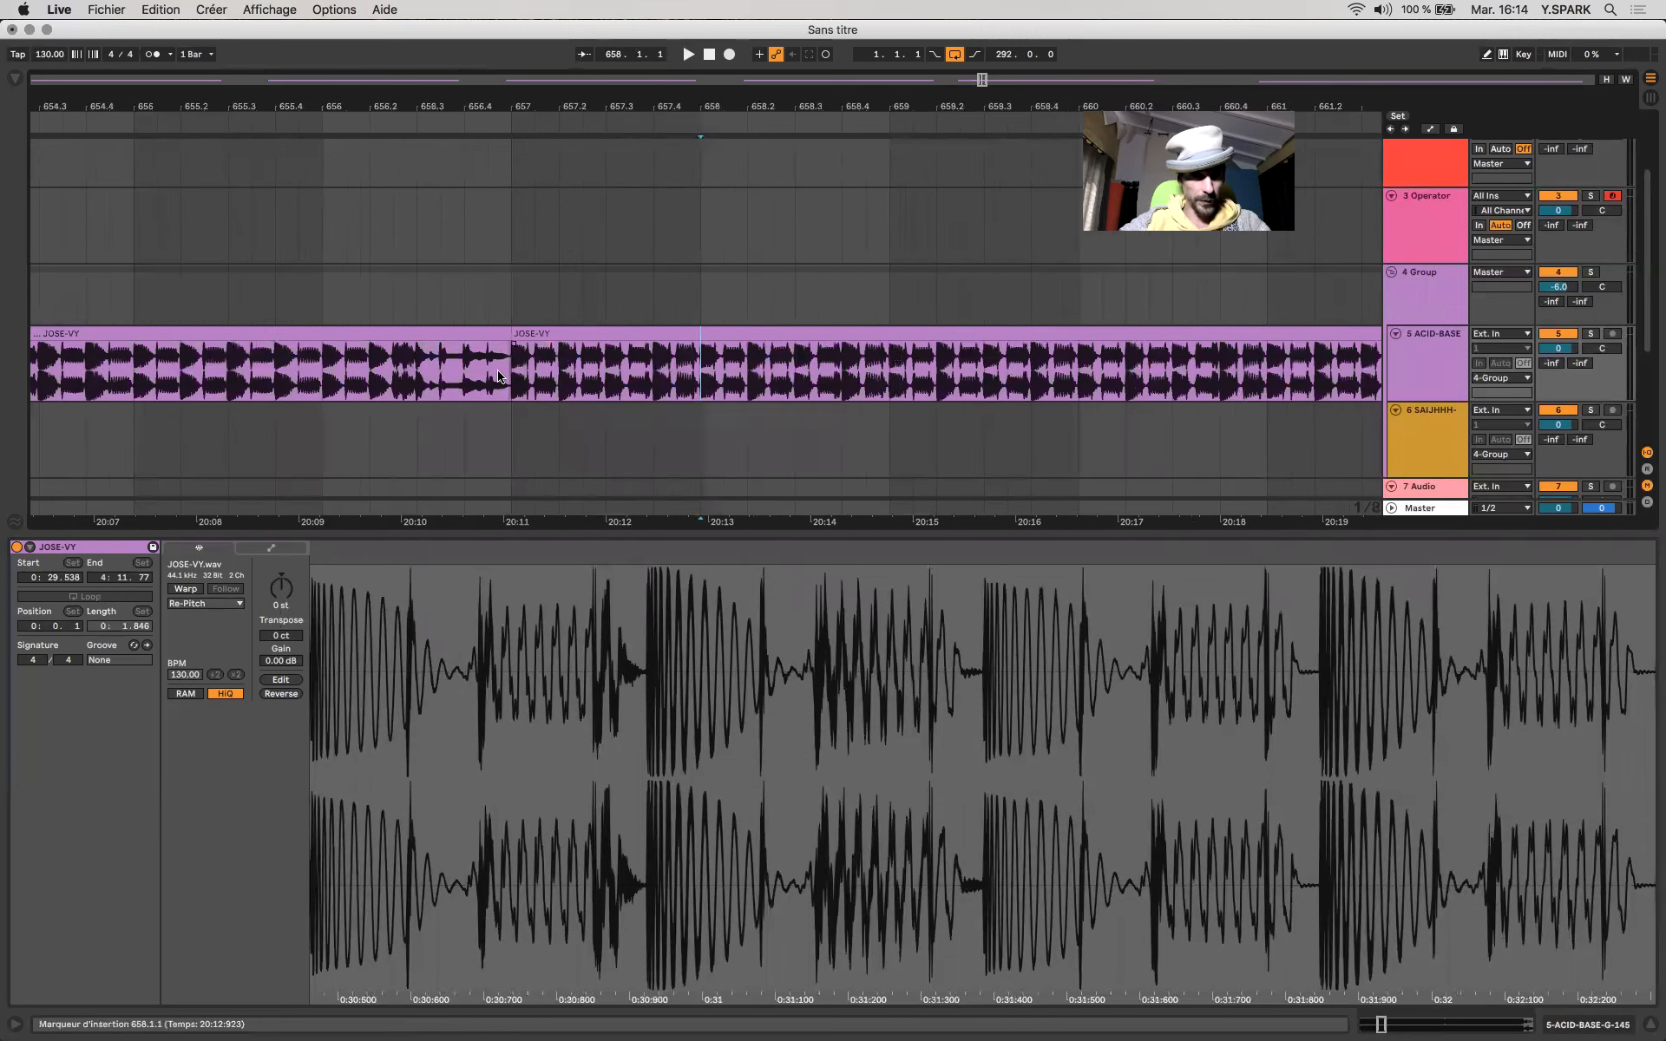
pyautogui.click(548, 334)
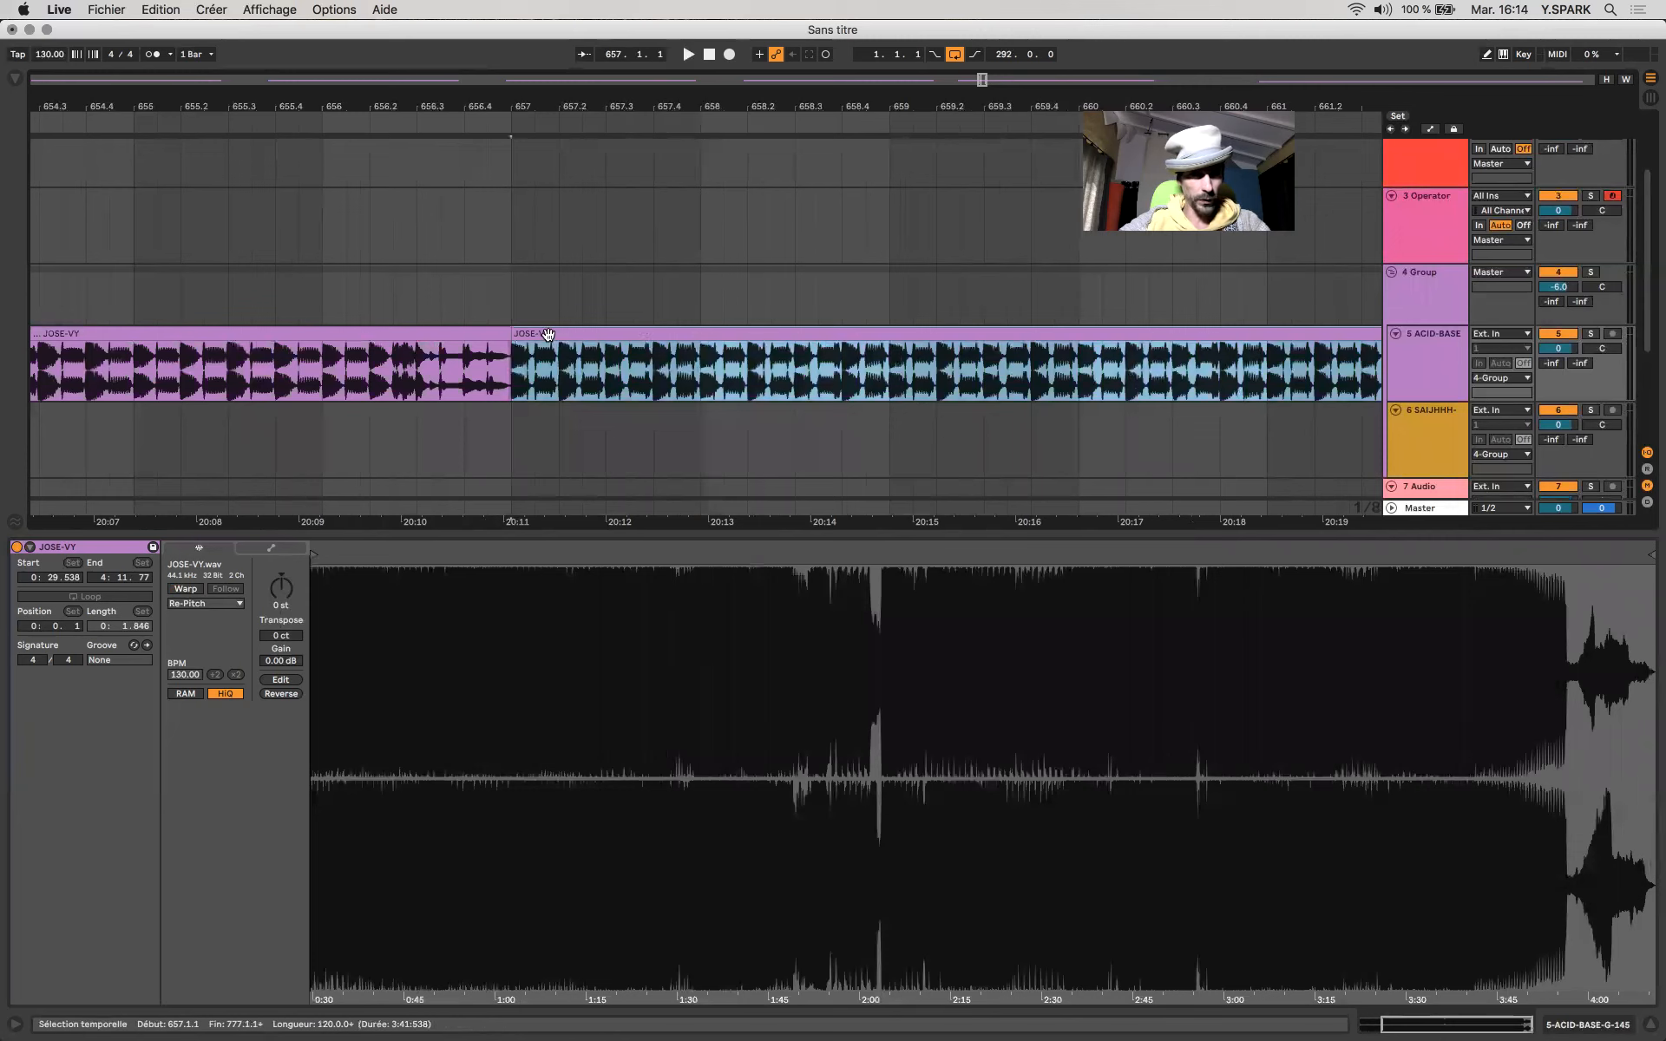
pyautogui.moveTo(49, 54); pyautogui.dragTo(49, 54)
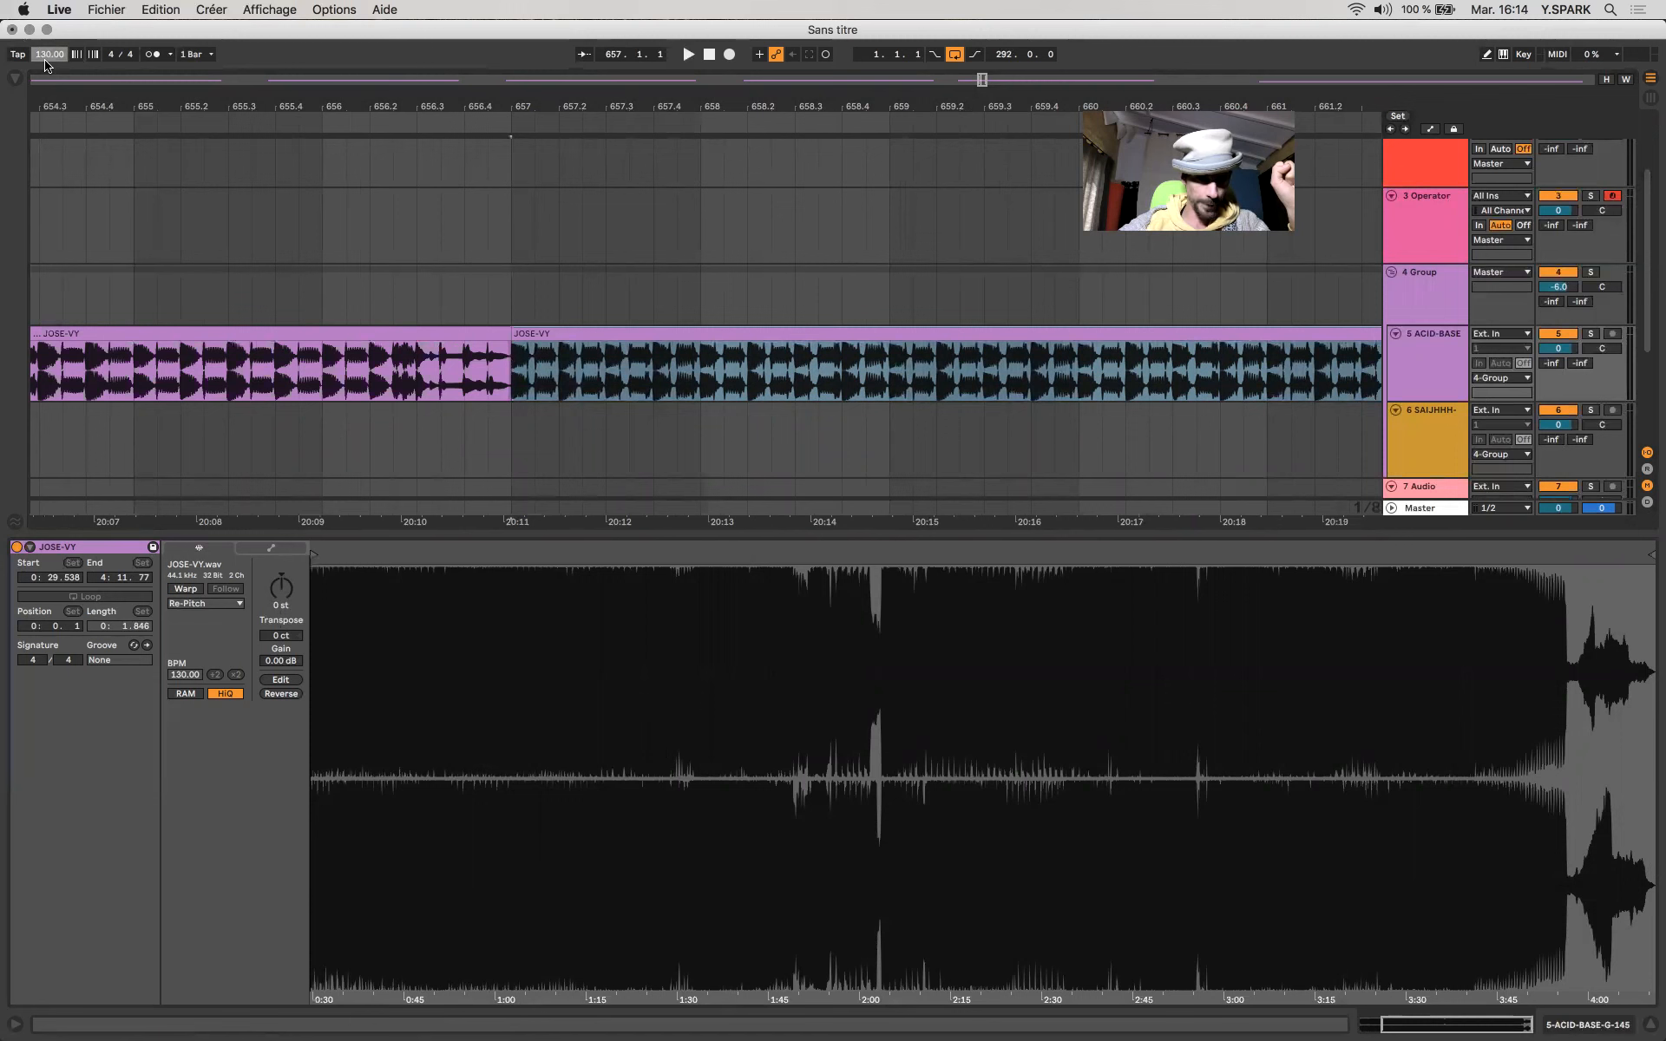
pyautogui.click(696, 331)
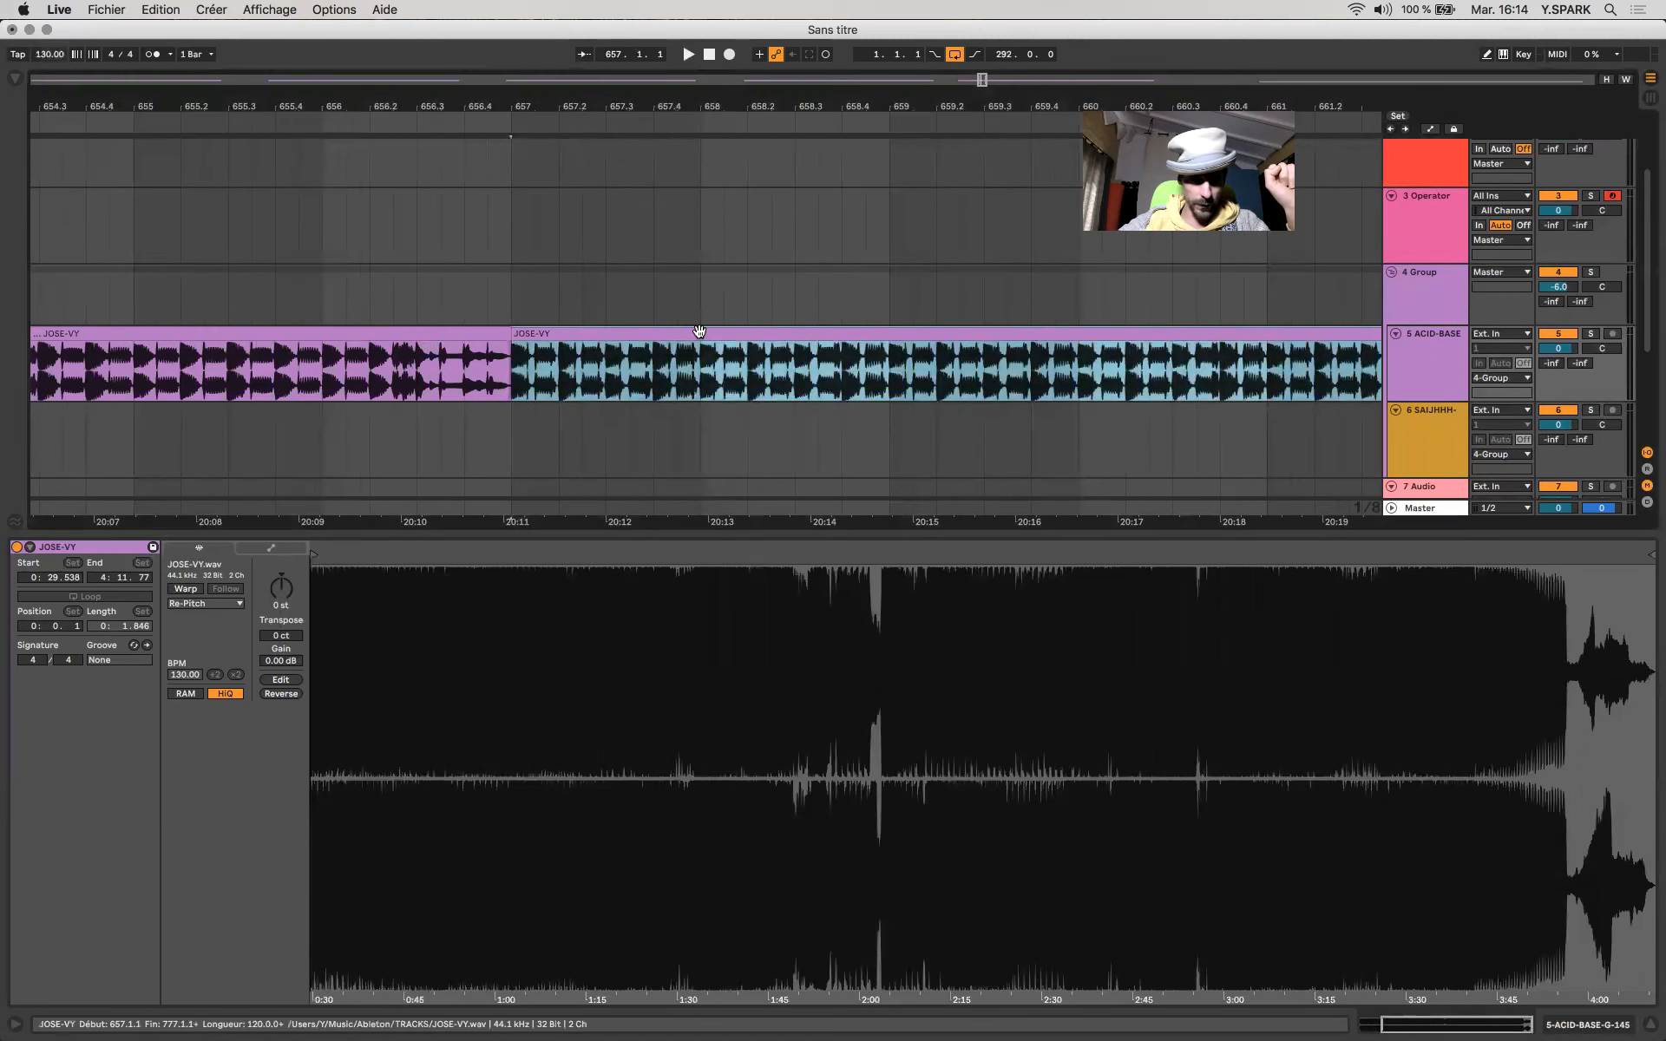
pyautogui.click(180, 590)
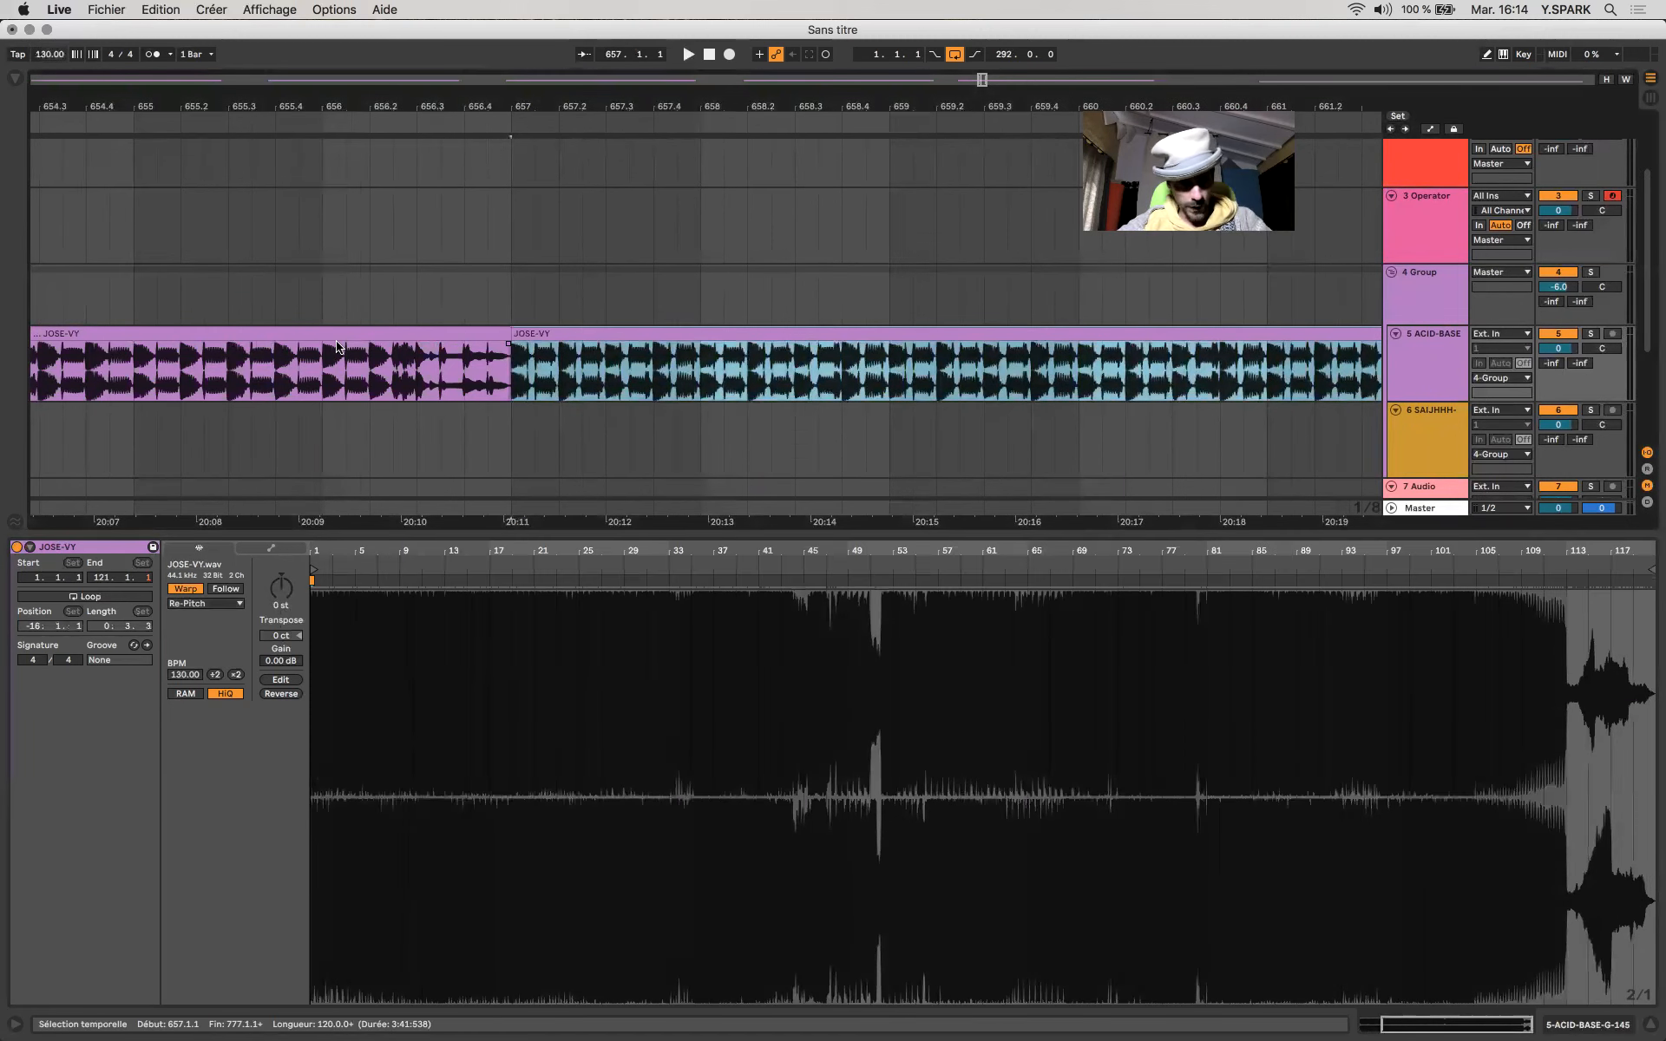
# Extend the start of the second JOSE-VY part back to bar 641, covering the first part.
pyautogui.click(337, 347)
pyautogui.scroll(-10, 465, 375)
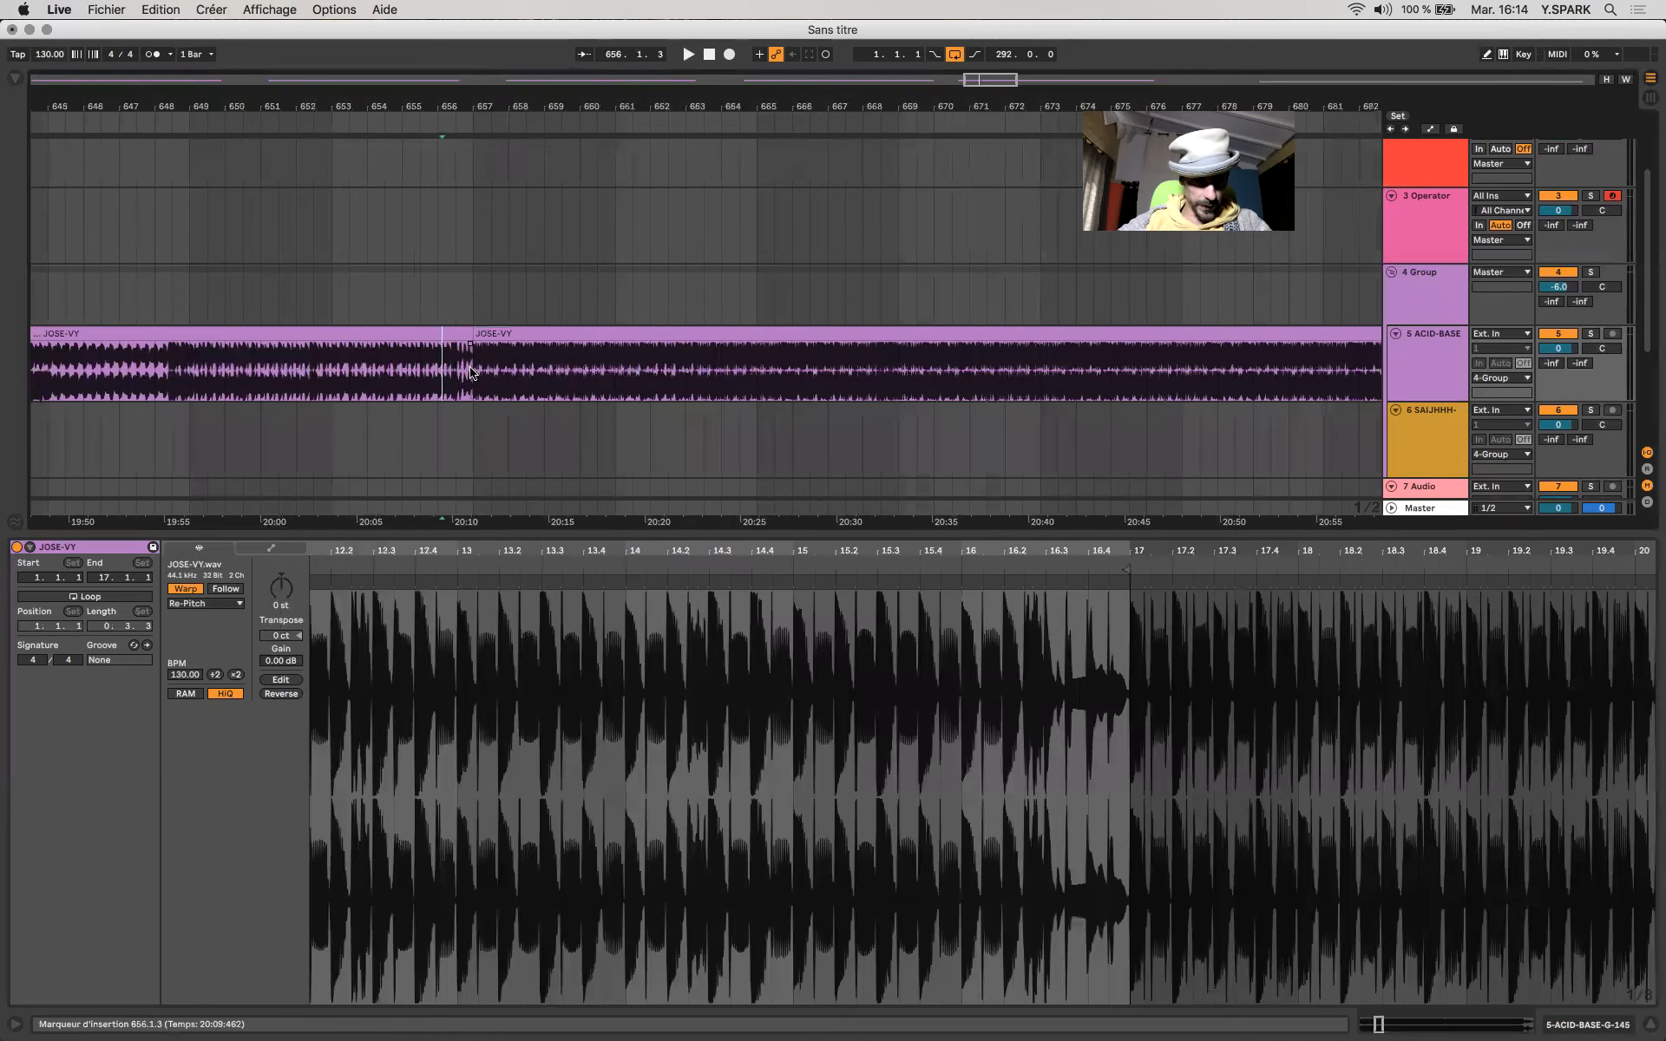
pyautogui.moveTo(477, 334); pyautogui.dragTo(358, 342)
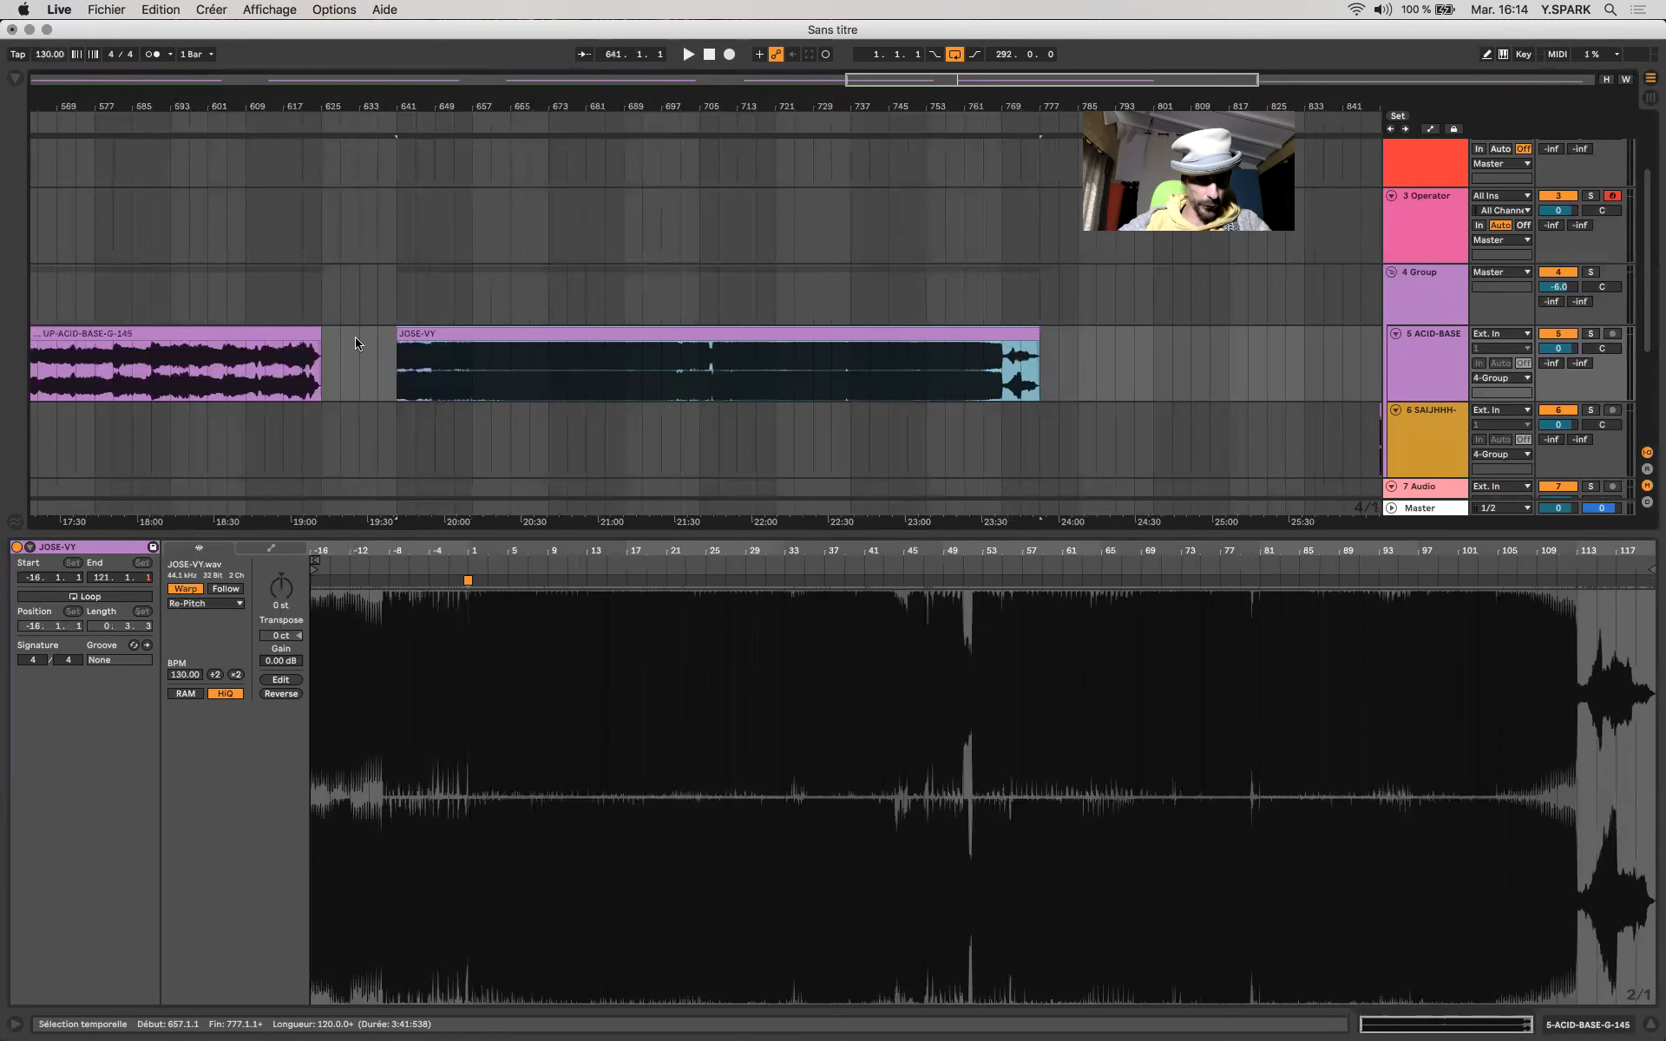
# Review the warp settings of the UP-ACID-BASE-G-145, ACID-BASE-G-145 and SAIJHHH-134 clips.
pyautogui.hscroll(-6, 357, 340)
pyautogui.scroll(-1, 357, 340)
pyautogui.click(326, 312)
pyautogui.hscroll(-8, 327, 313)
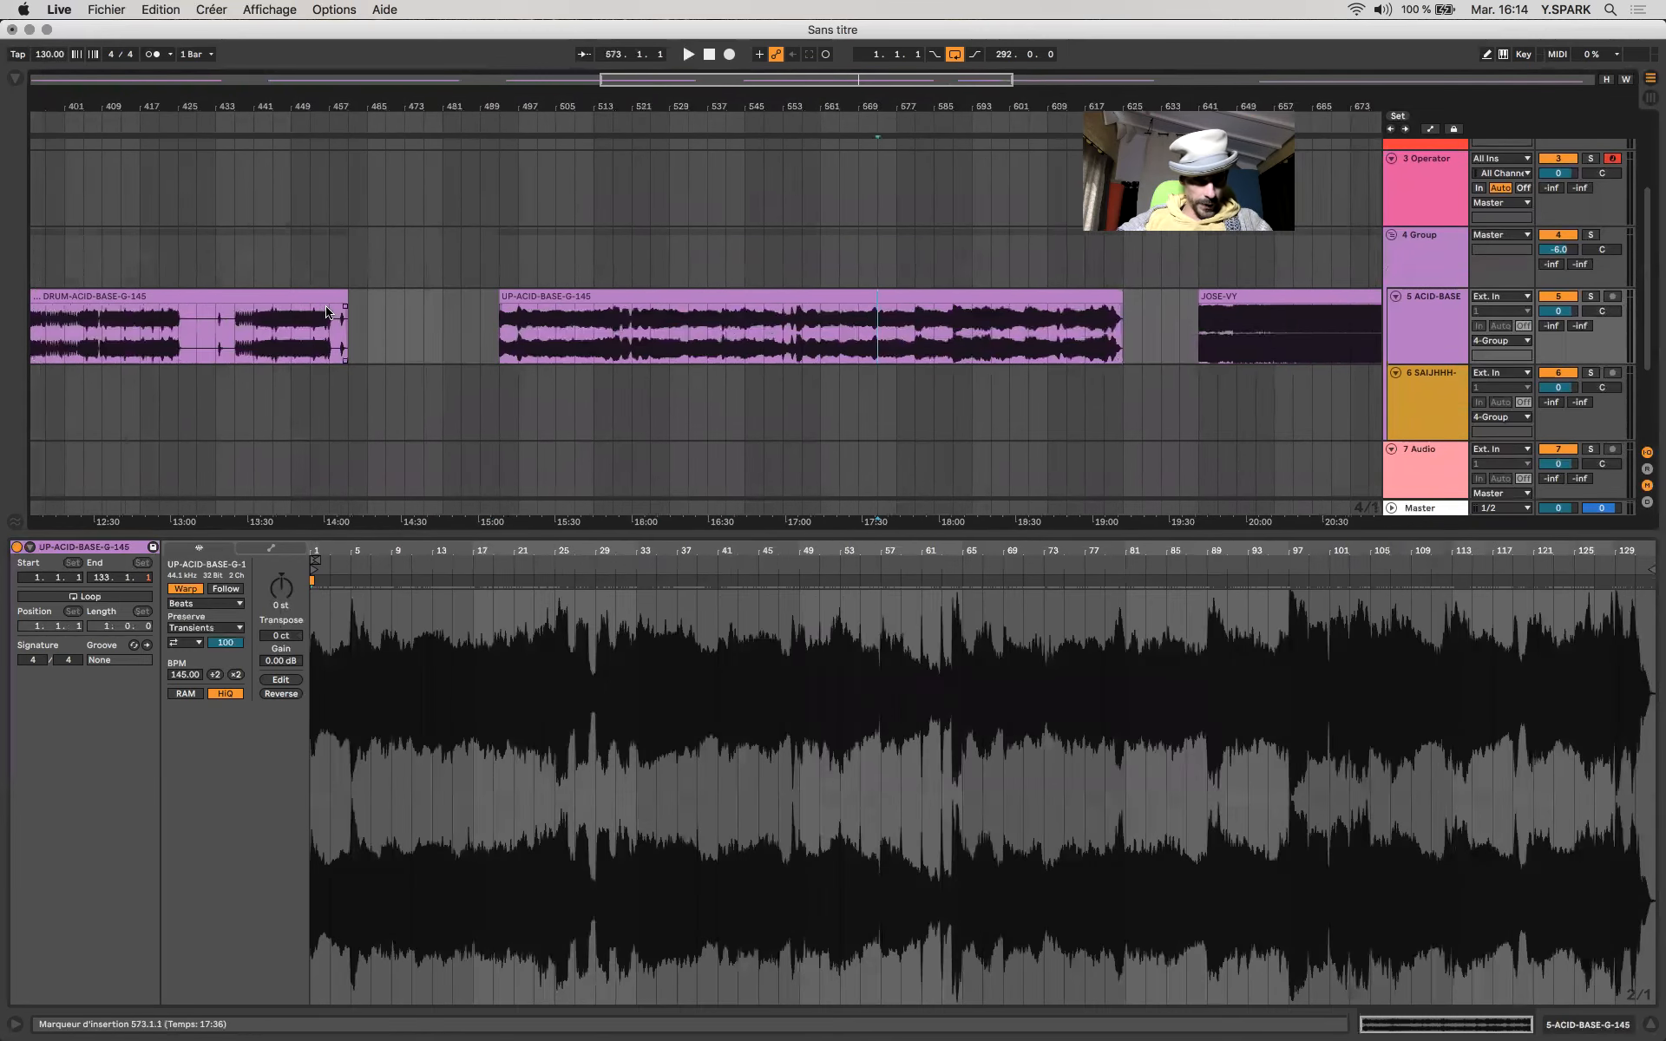
pyautogui.scroll(-6, 156, 293)
pyautogui.click(156, 294)
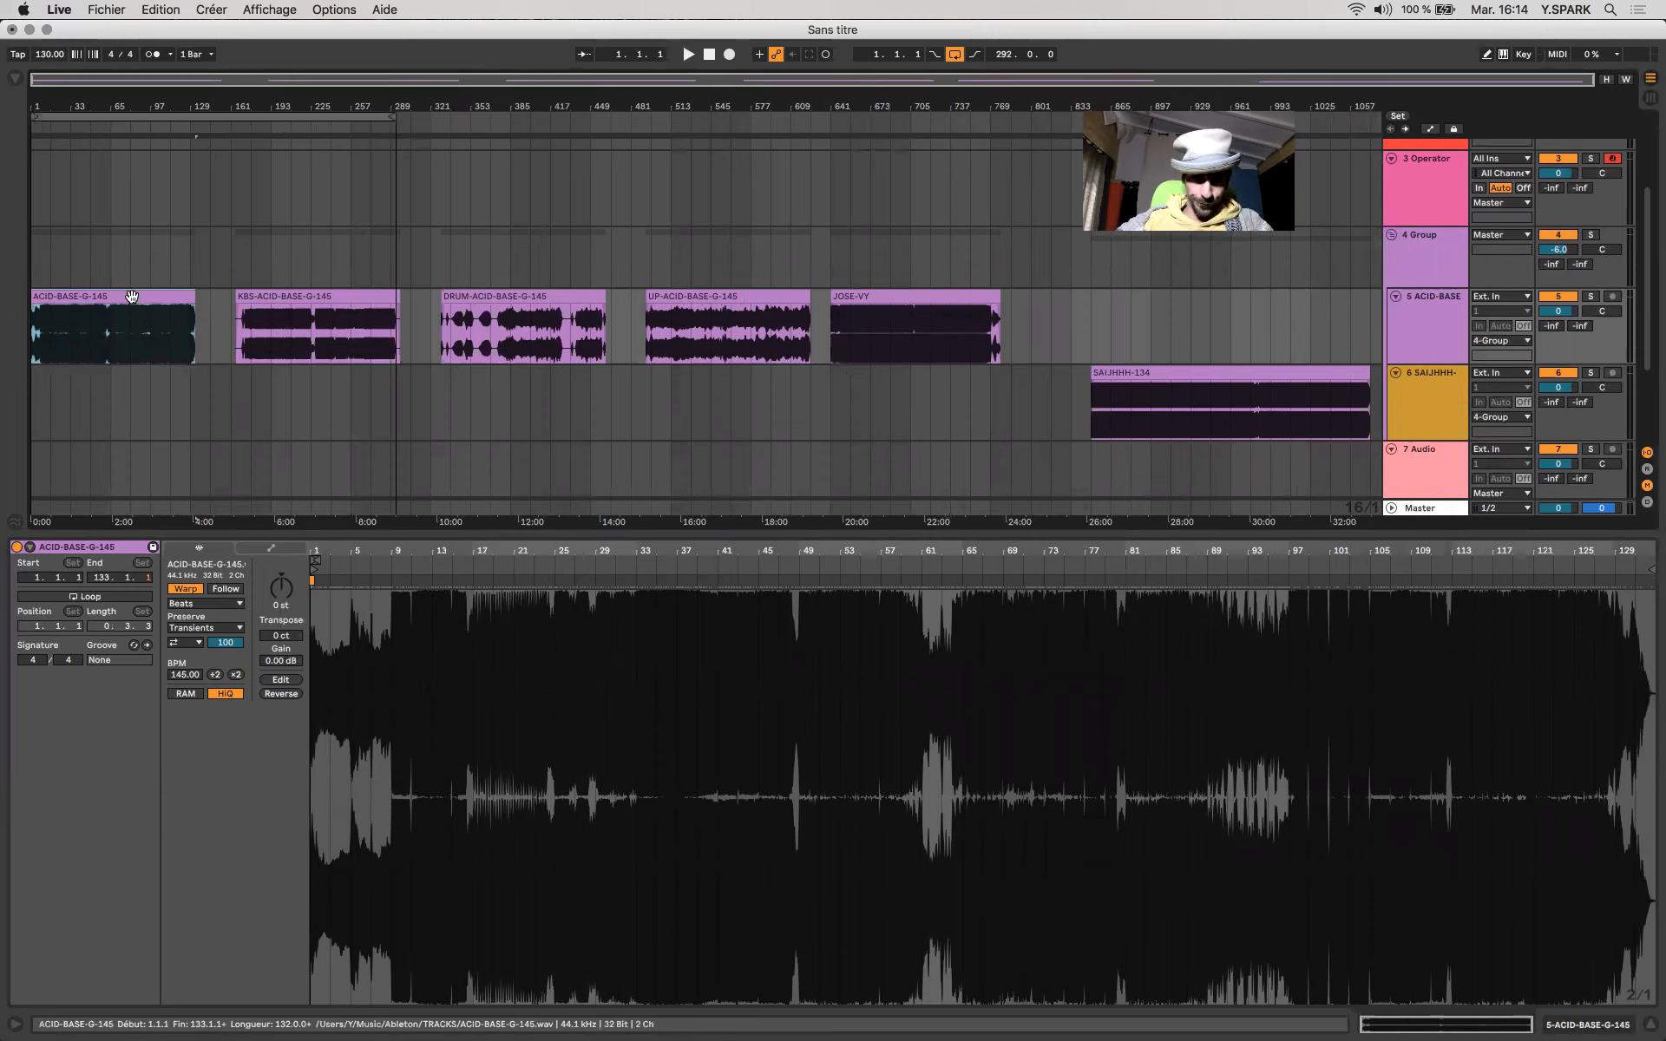
pyautogui.click(1151, 375)
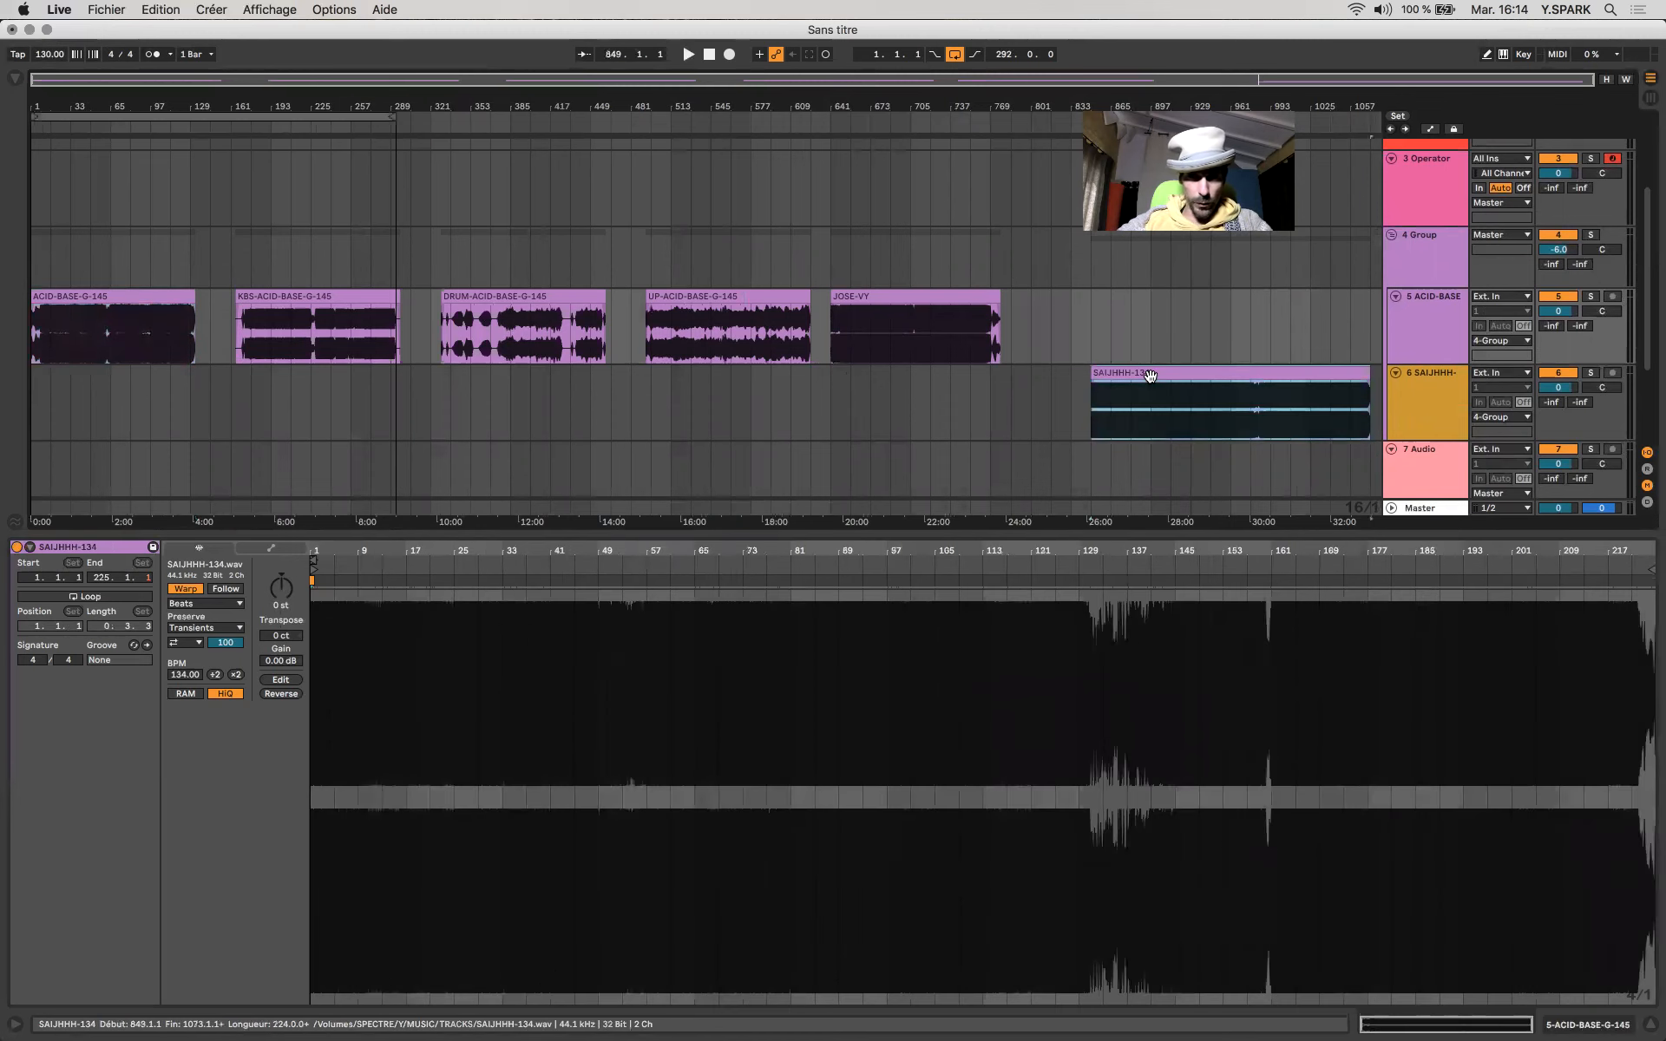
# Stagger the clips for transitions: JOSE-VY on track 6, SAIJHHH-134 on track 5 over its end, and ACID-BASE-G-145 on track 6 at bar 945.
pyautogui.moveTo(868, 345); pyautogui.dragTo(907, 404)
pyautogui.moveTo(1156, 373); pyautogui.dragTo(1034, 331)
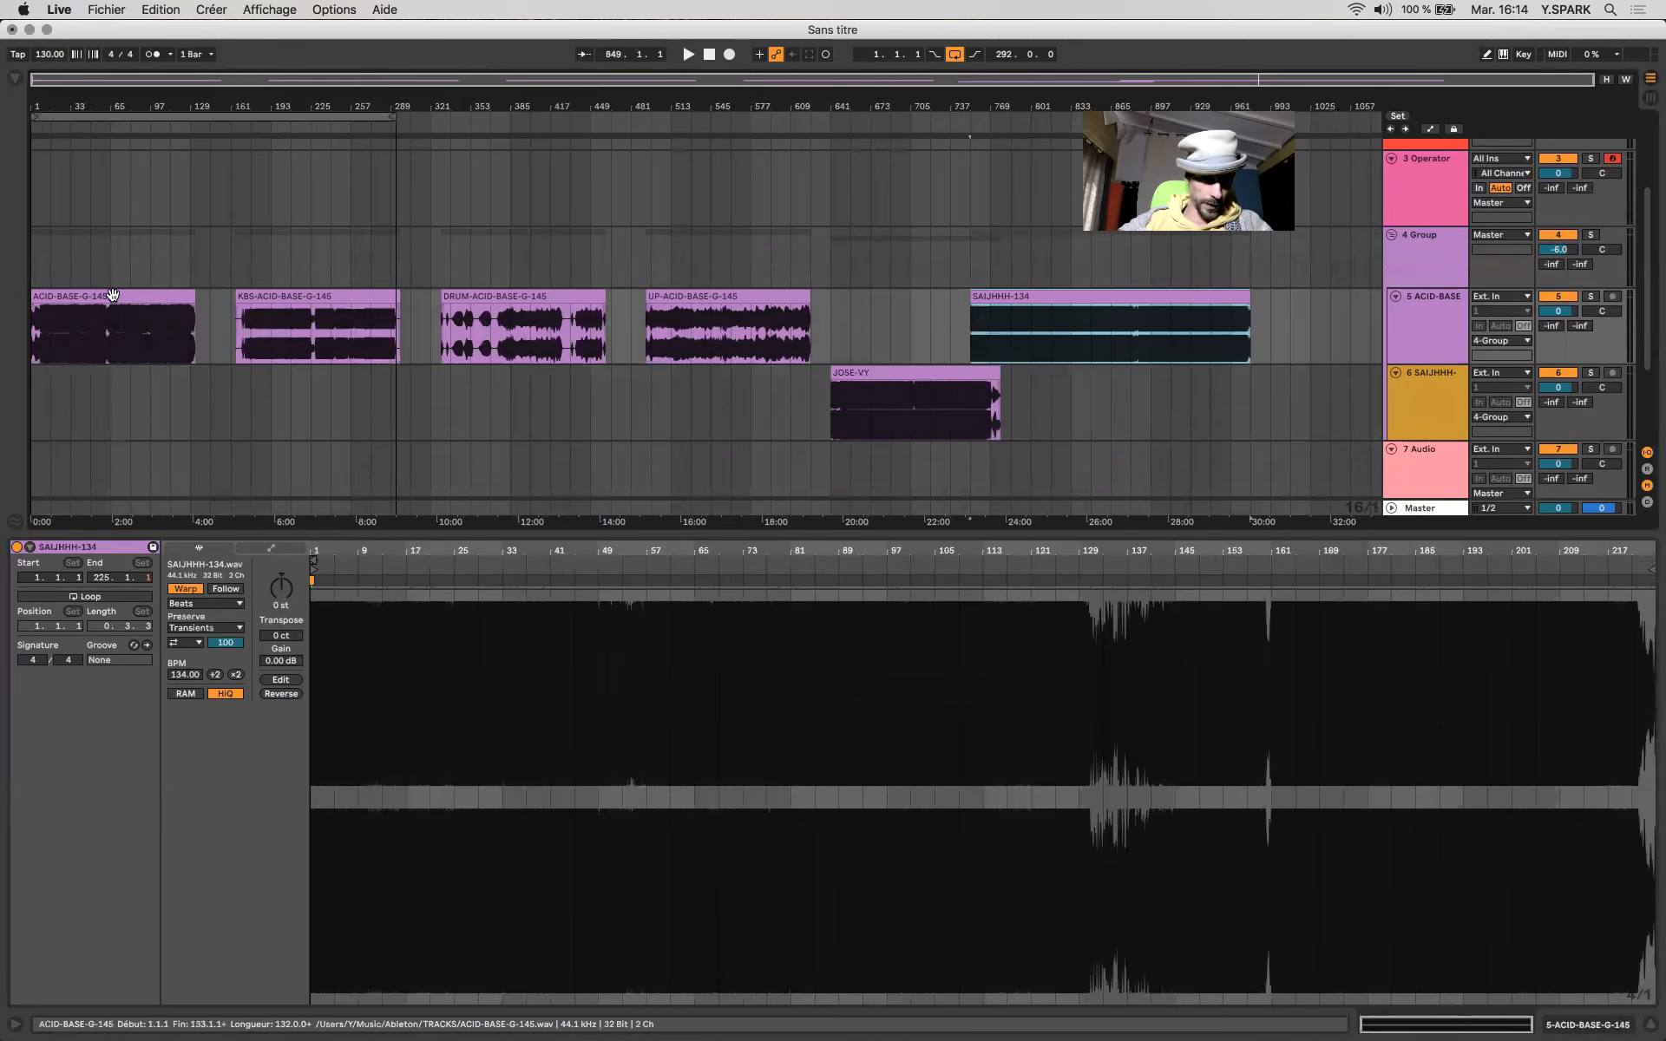
pyautogui.moveTo(113, 295); pyautogui.dragTo(1284, 405)
pyautogui.scroll(1, 1179, 430)
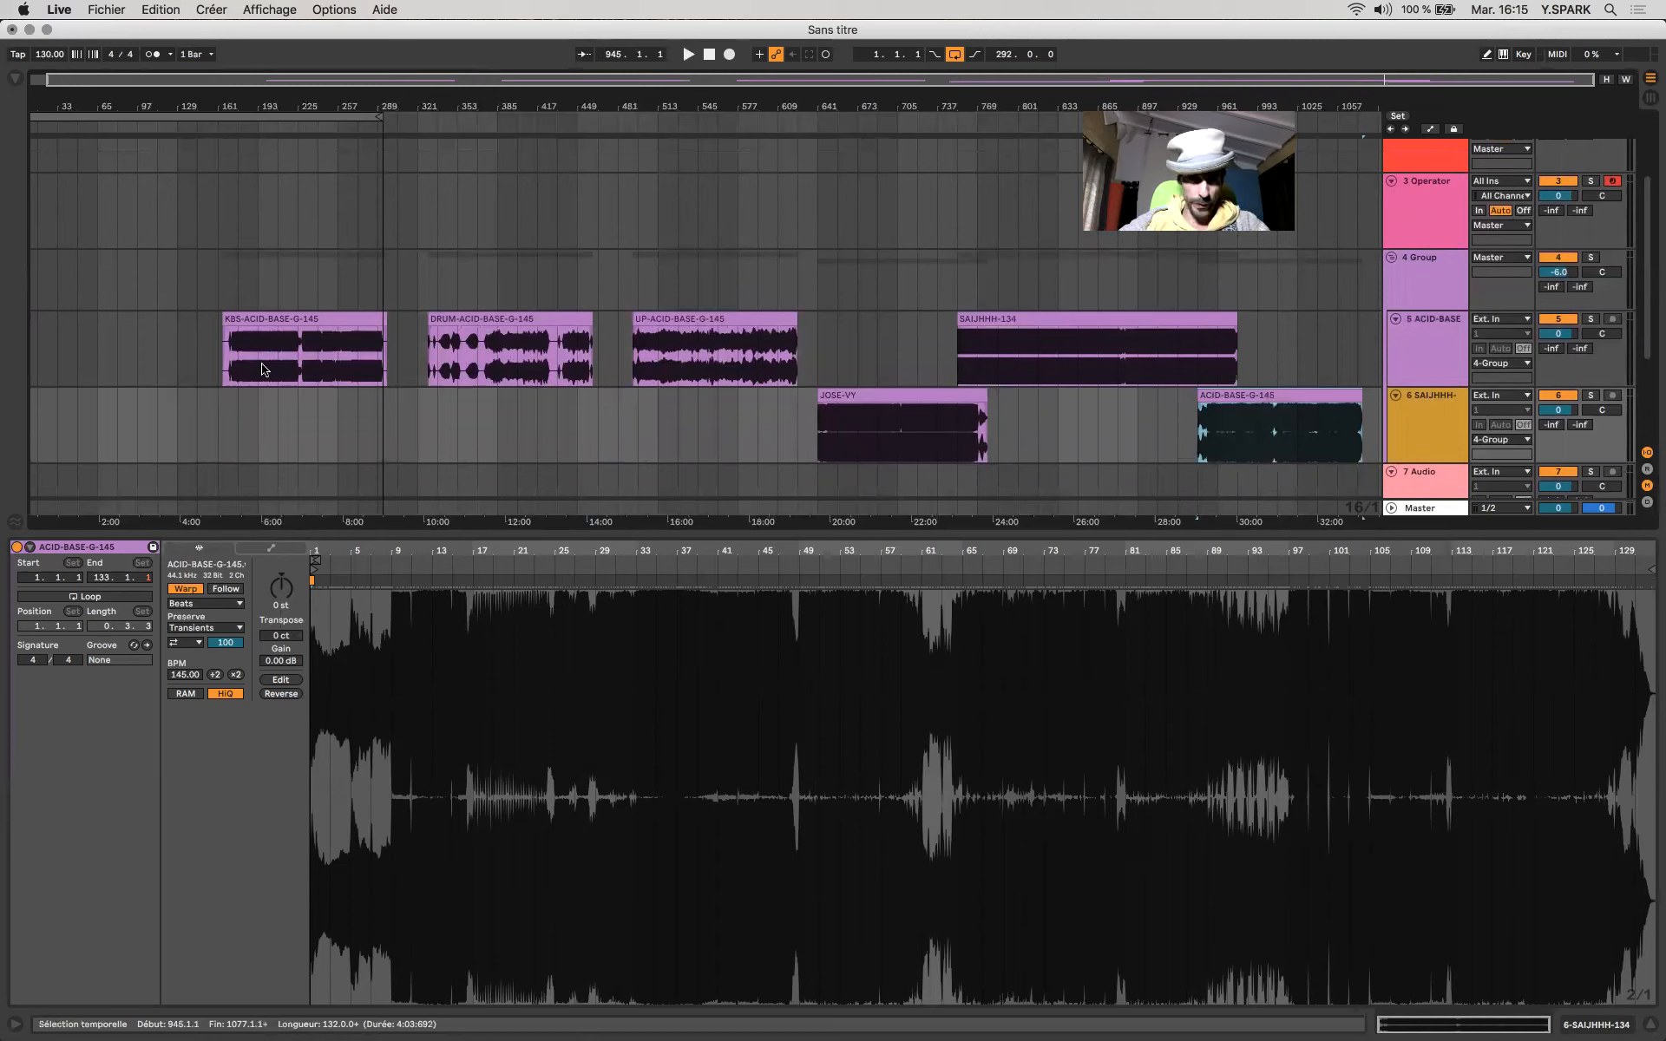
pyautogui.scroll(-1, 317, 359)
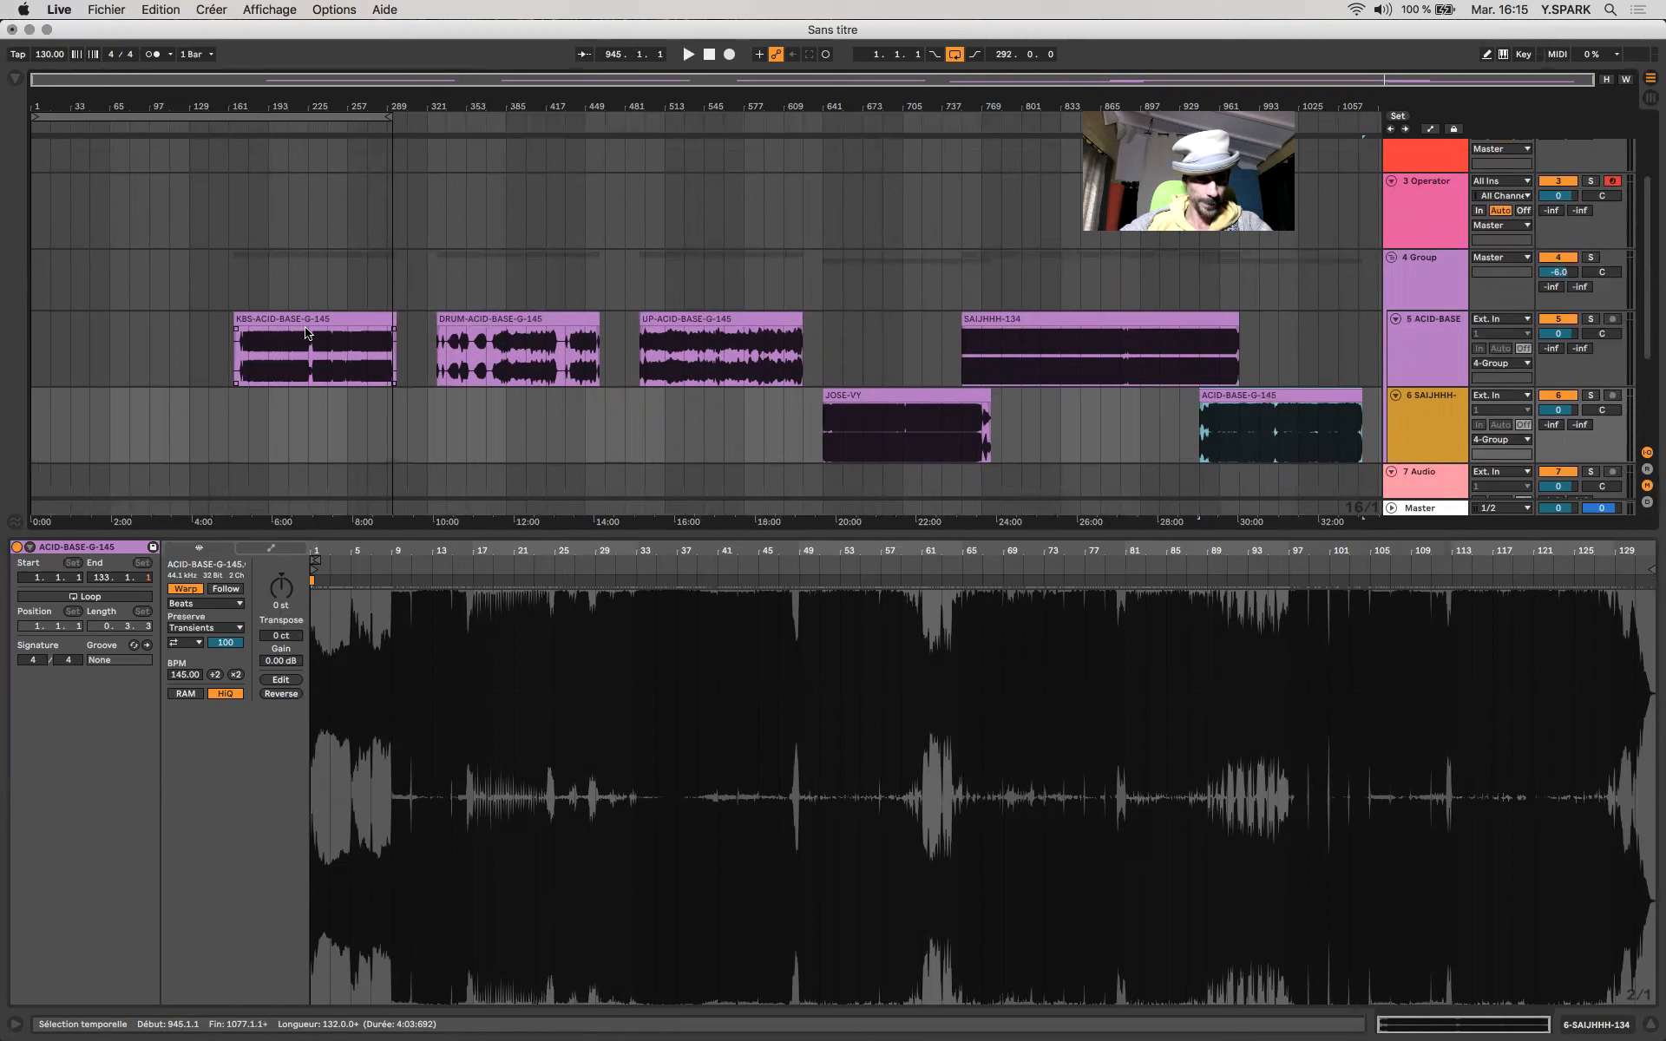
# Examine the KBS-ACID-BASE-G-145, SAIJHHH-134, JOSE-VY and ACID-BASE-G-145 clips and how they are laid out on tracks 5 and 6.
pyautogui.click(308, 335)
pyautogui.moveTo(692, 358); pyautogui.dragTo(308, 334)
pyautogui.keyDown('super'); pyautogui.click(245, 319); pyautogui.keyUp('super')
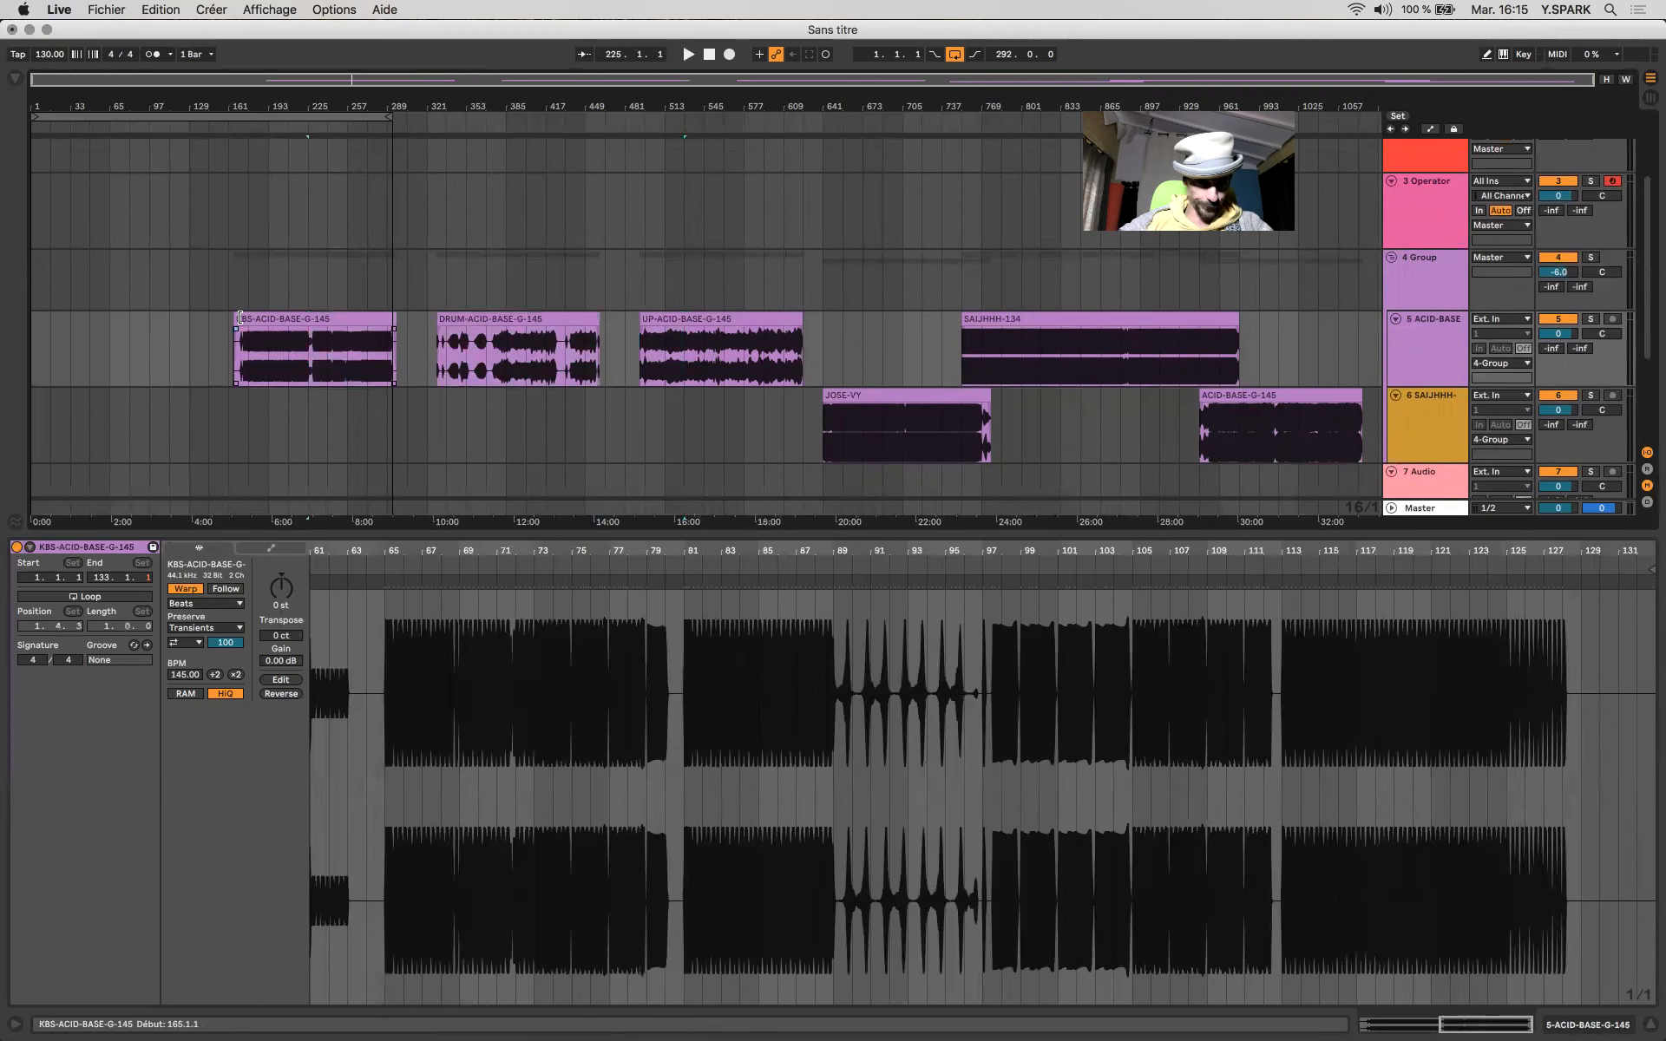
pyautogui.click(241, 318)
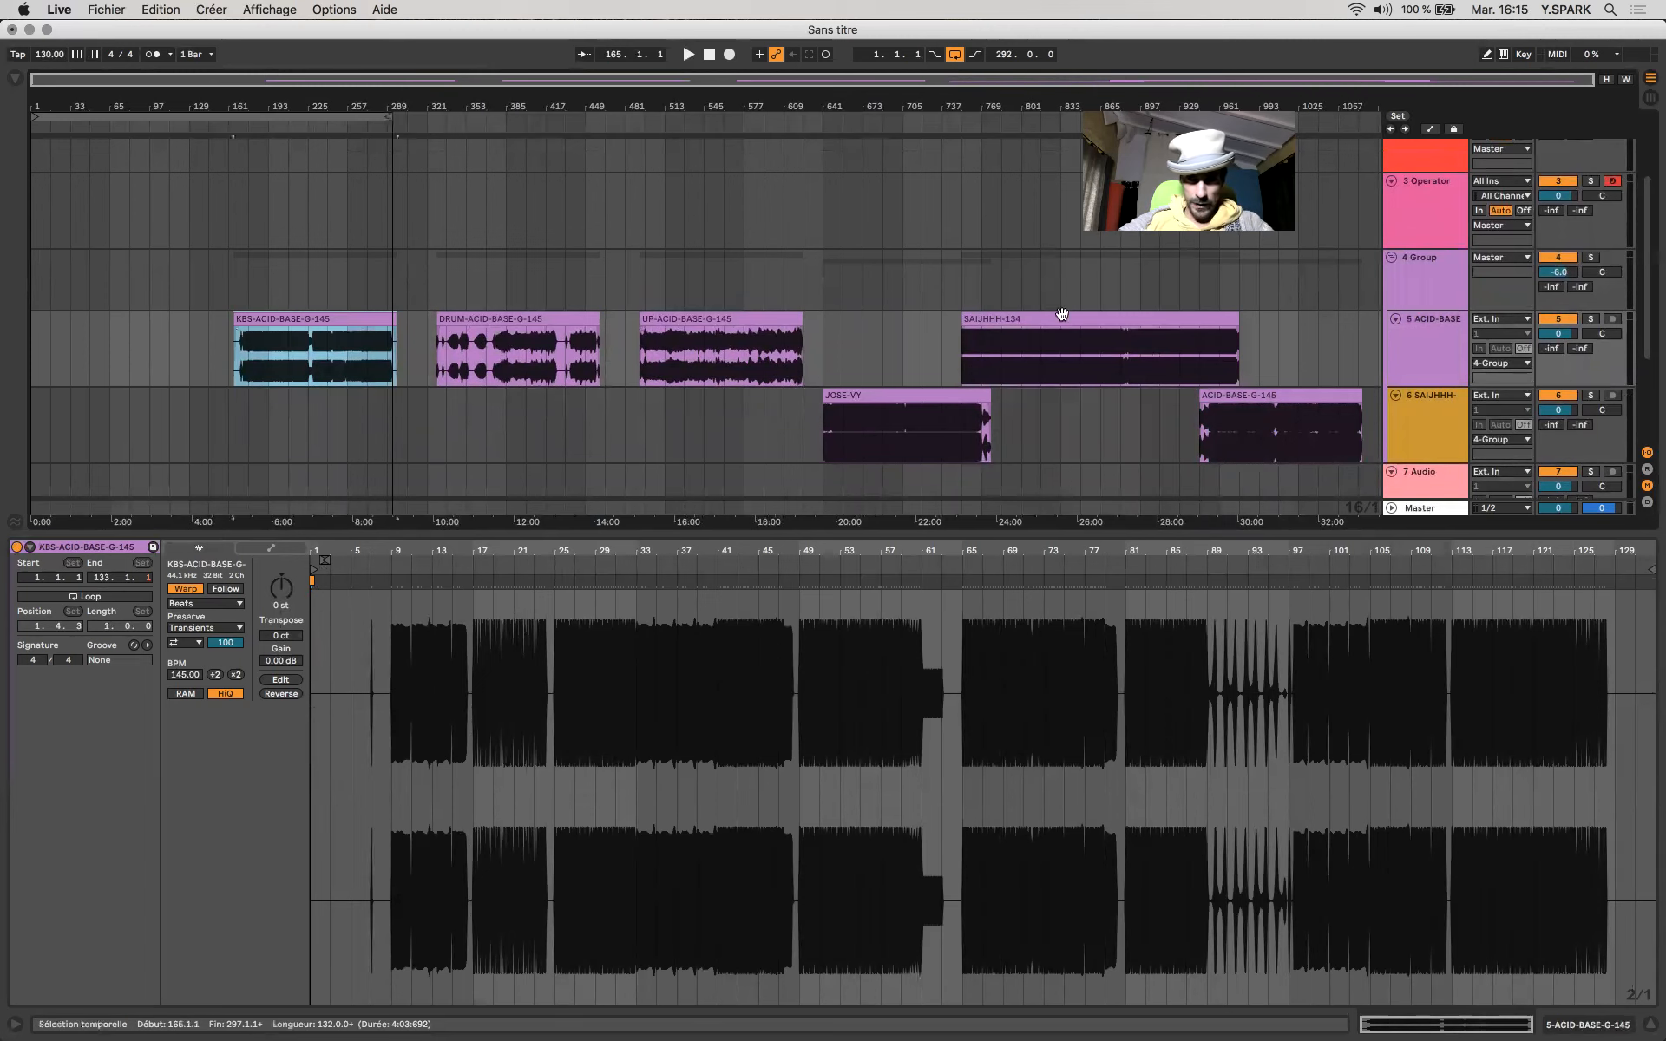
pyautogui.moveTo(1206, 378)
pyautogui.mouseDown()
pyautogui.moveTo(1253, 380)
pyautogui.moveTo(1219, 402)
pyautogui.mouseUp()
pyautogui.click(1060, 397)
pyautogui.keyDown('shift'); pyautogui.click(926, 335); pyautogui.keyUp('shift')
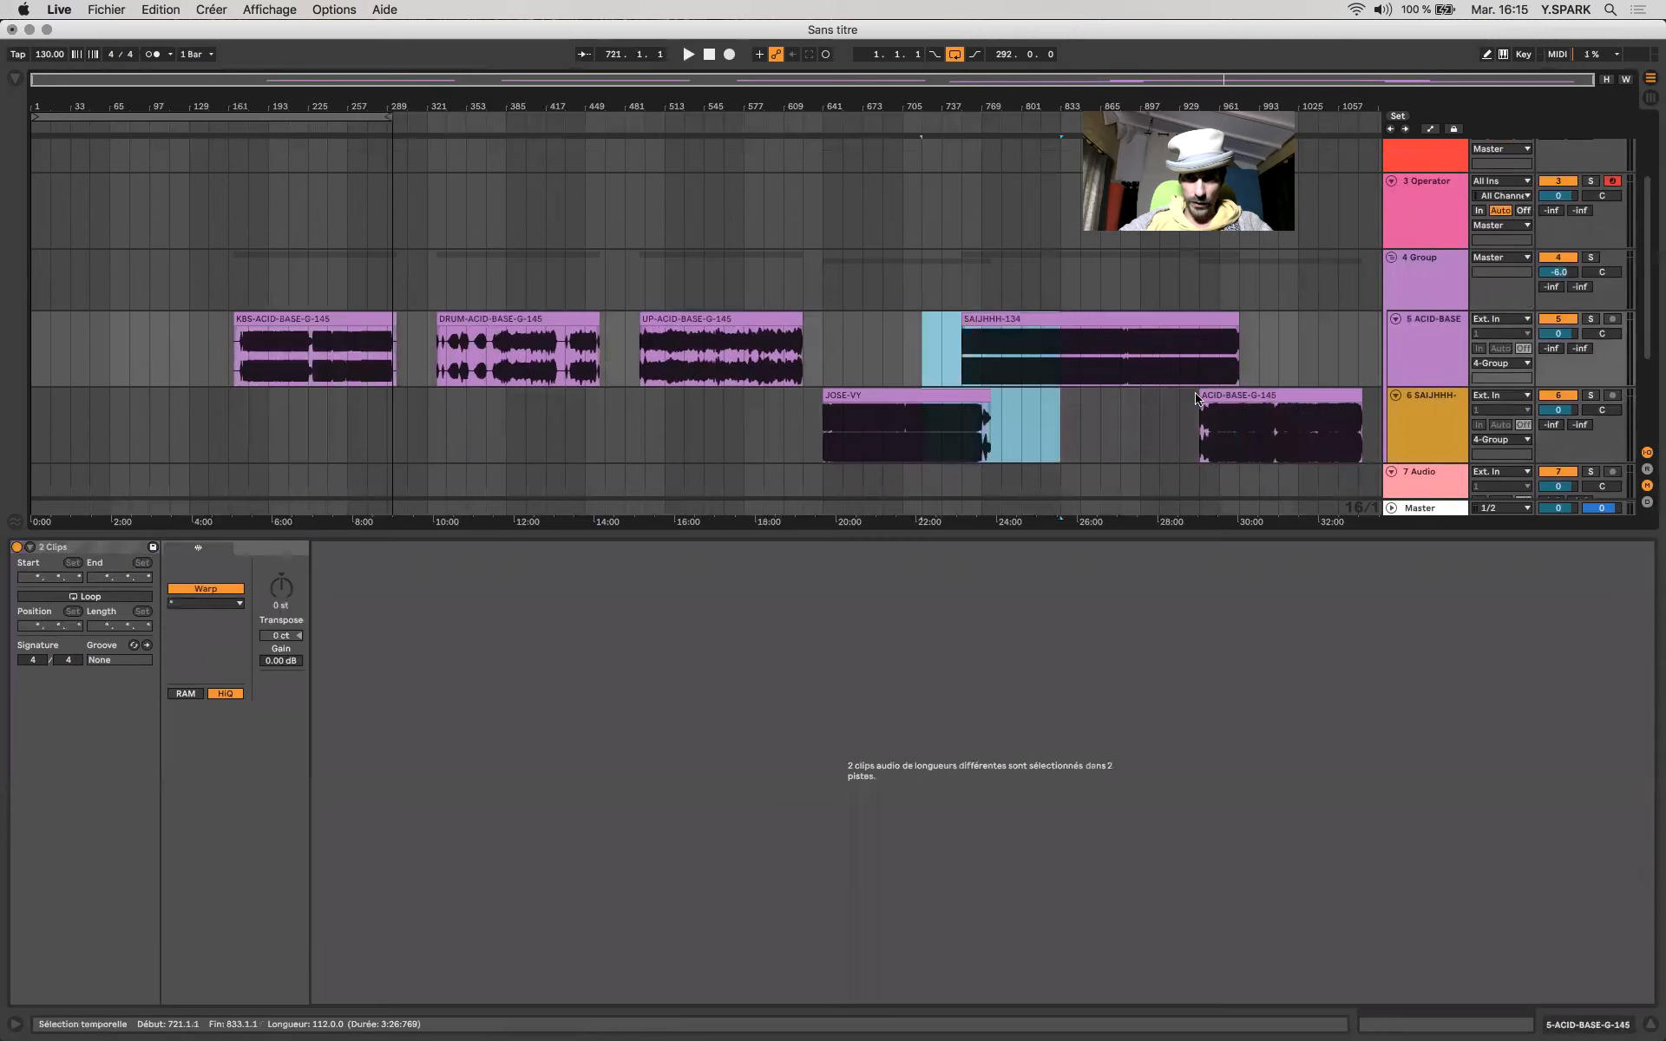
pyautogui.click(1253, 397)
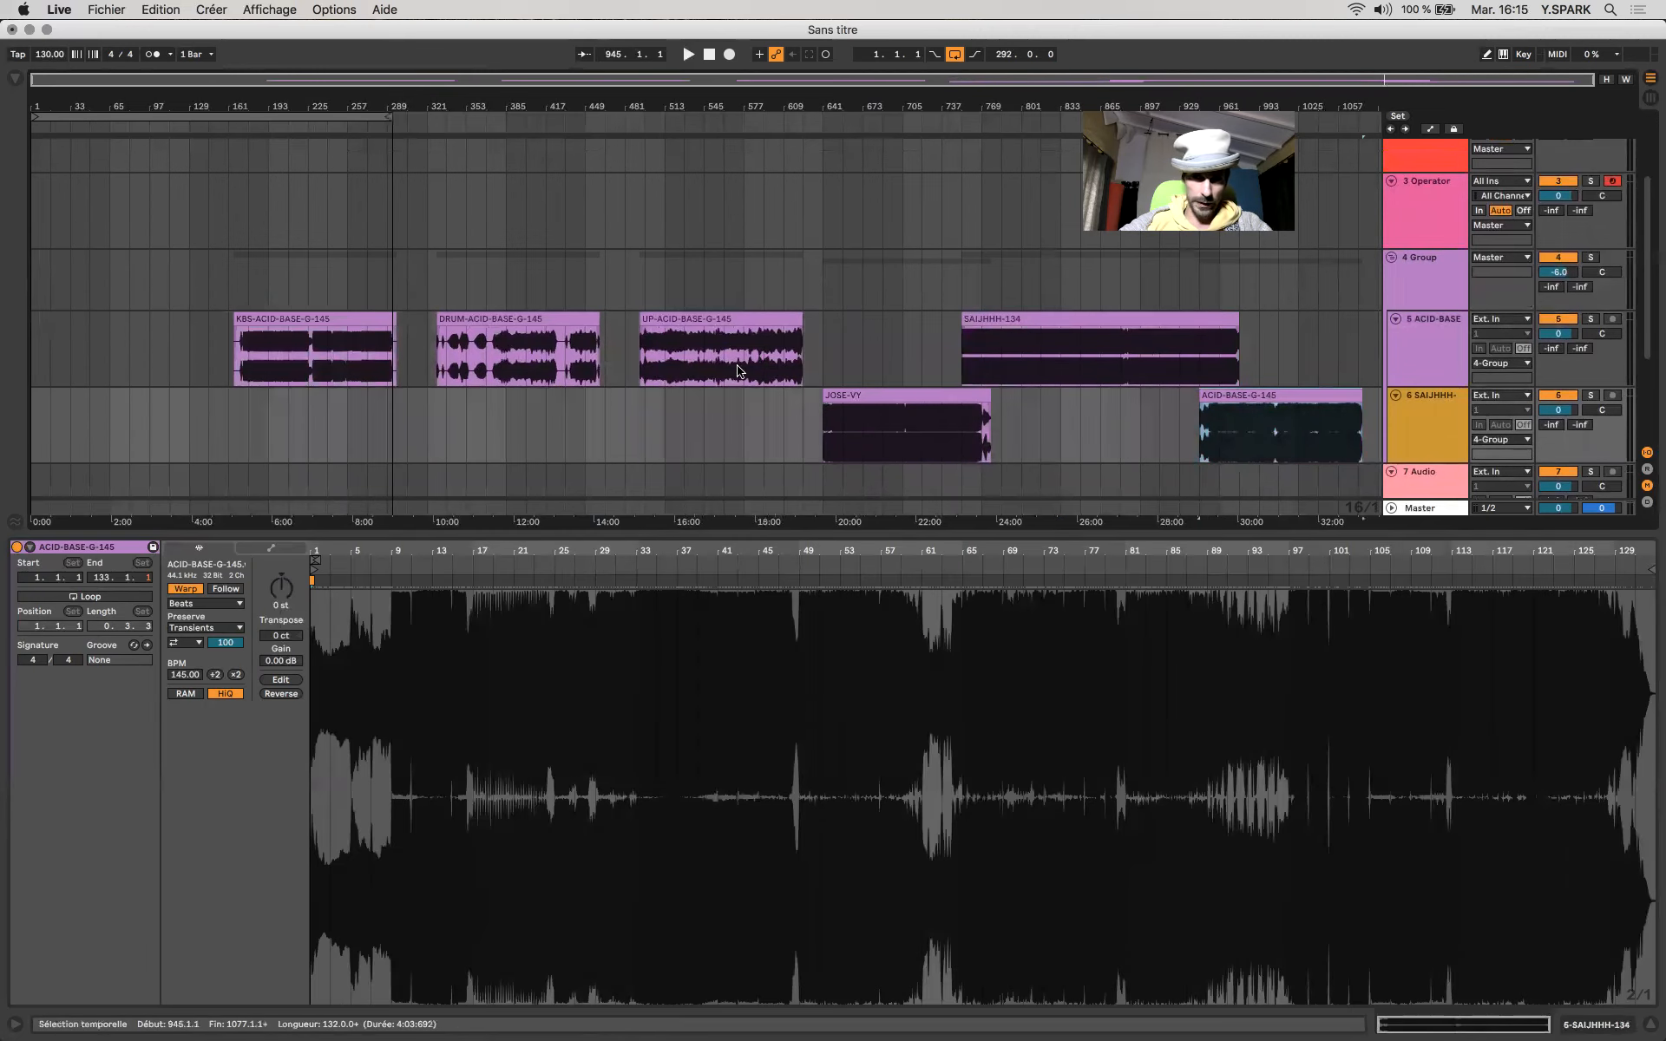
pyautogui.moveTo(701, 423); pyautogui.dragTo(318, 347)
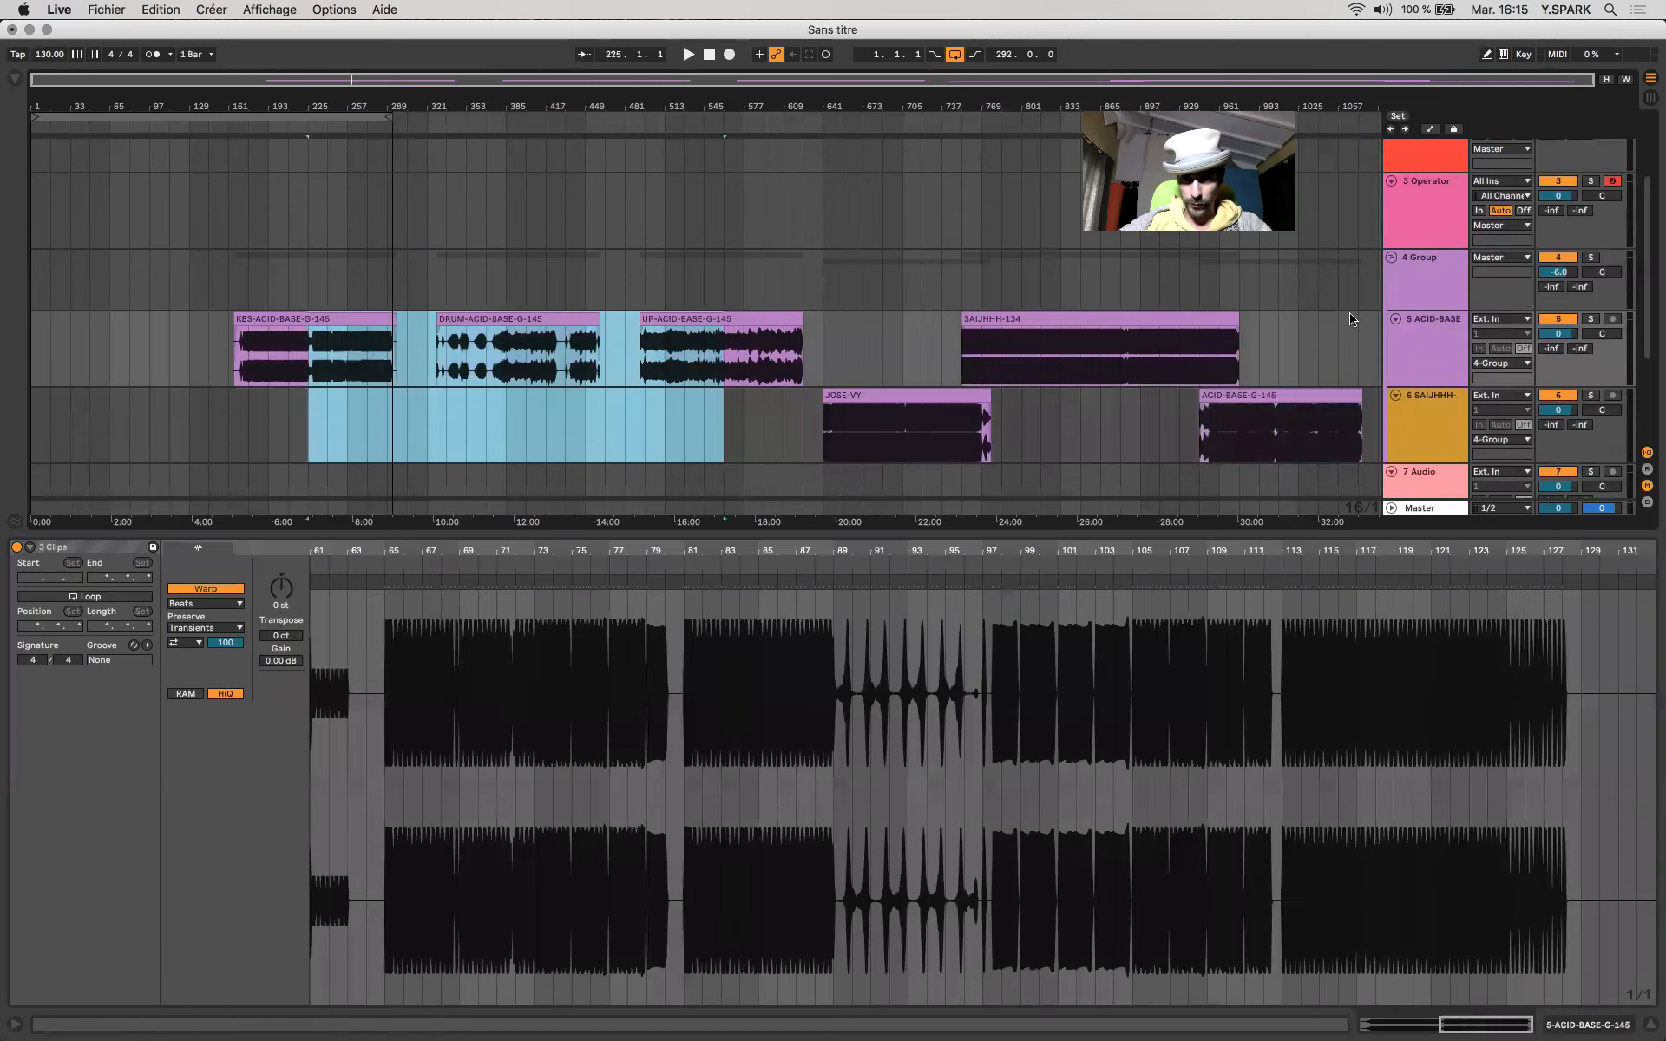
# Set the warp mode of the JOSE-VY clip on track 6 to Beats.
pyautogui.click(868, 407)
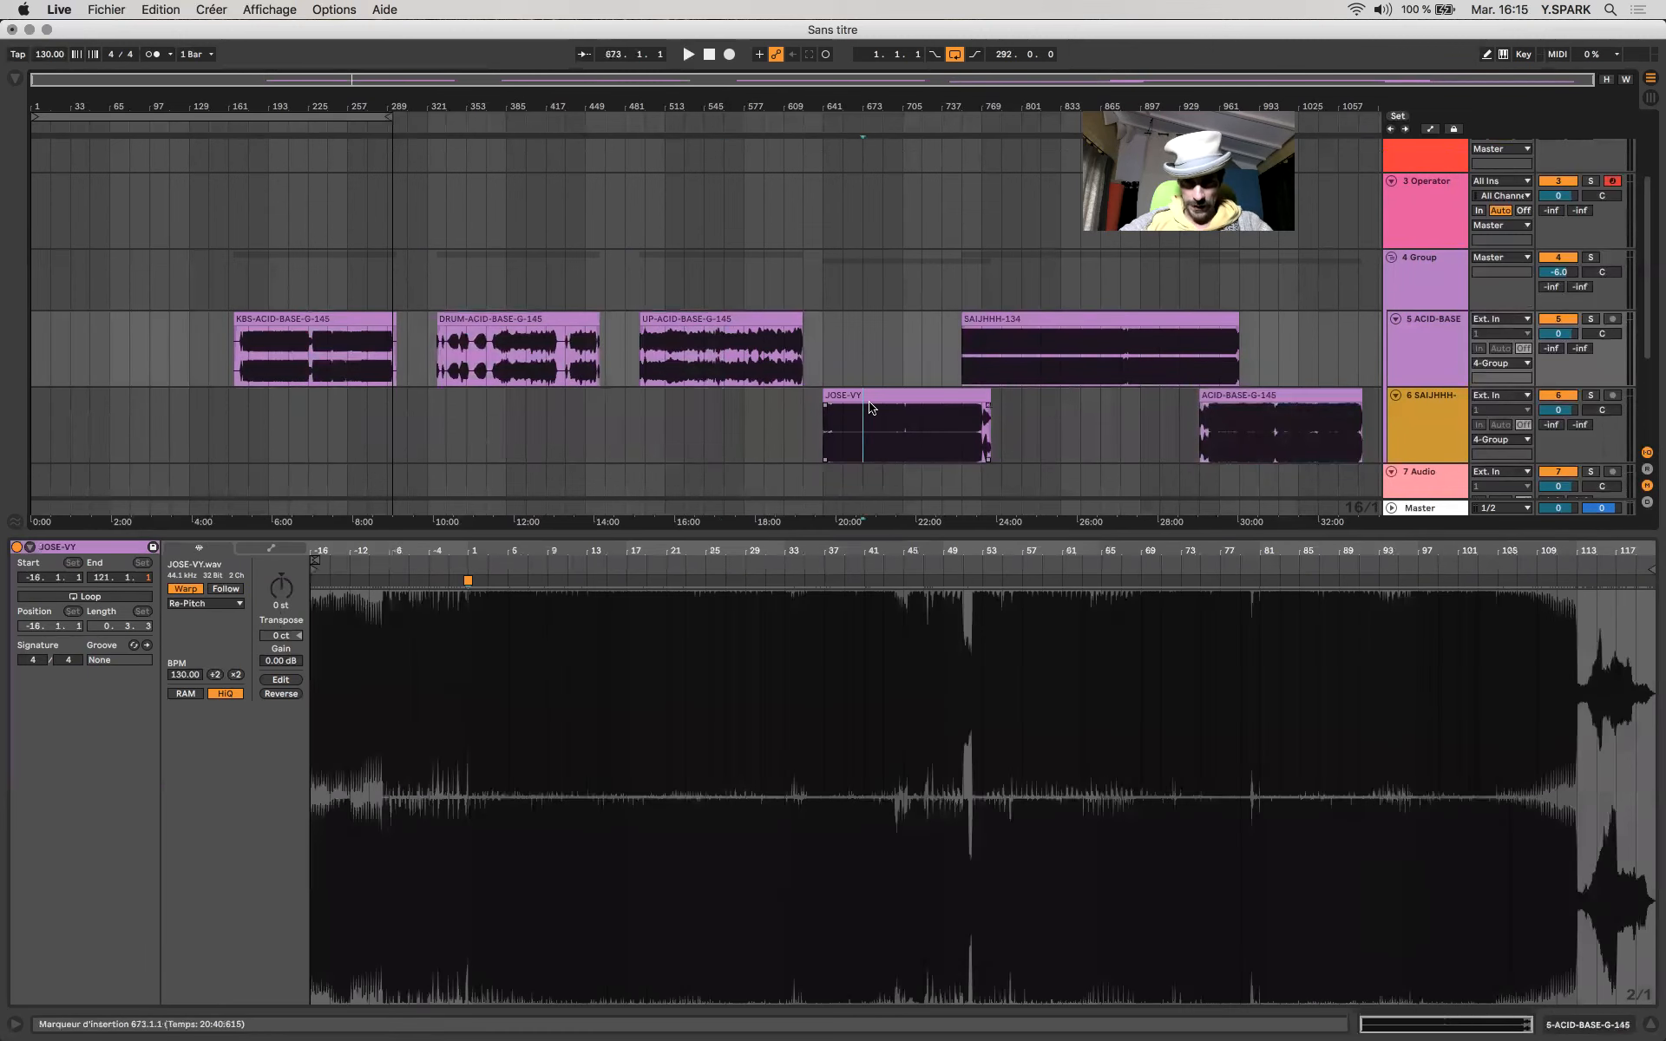
pyautogui.scroll(1, 868, 397)
pyautogui.scroll(5, 869, 395)
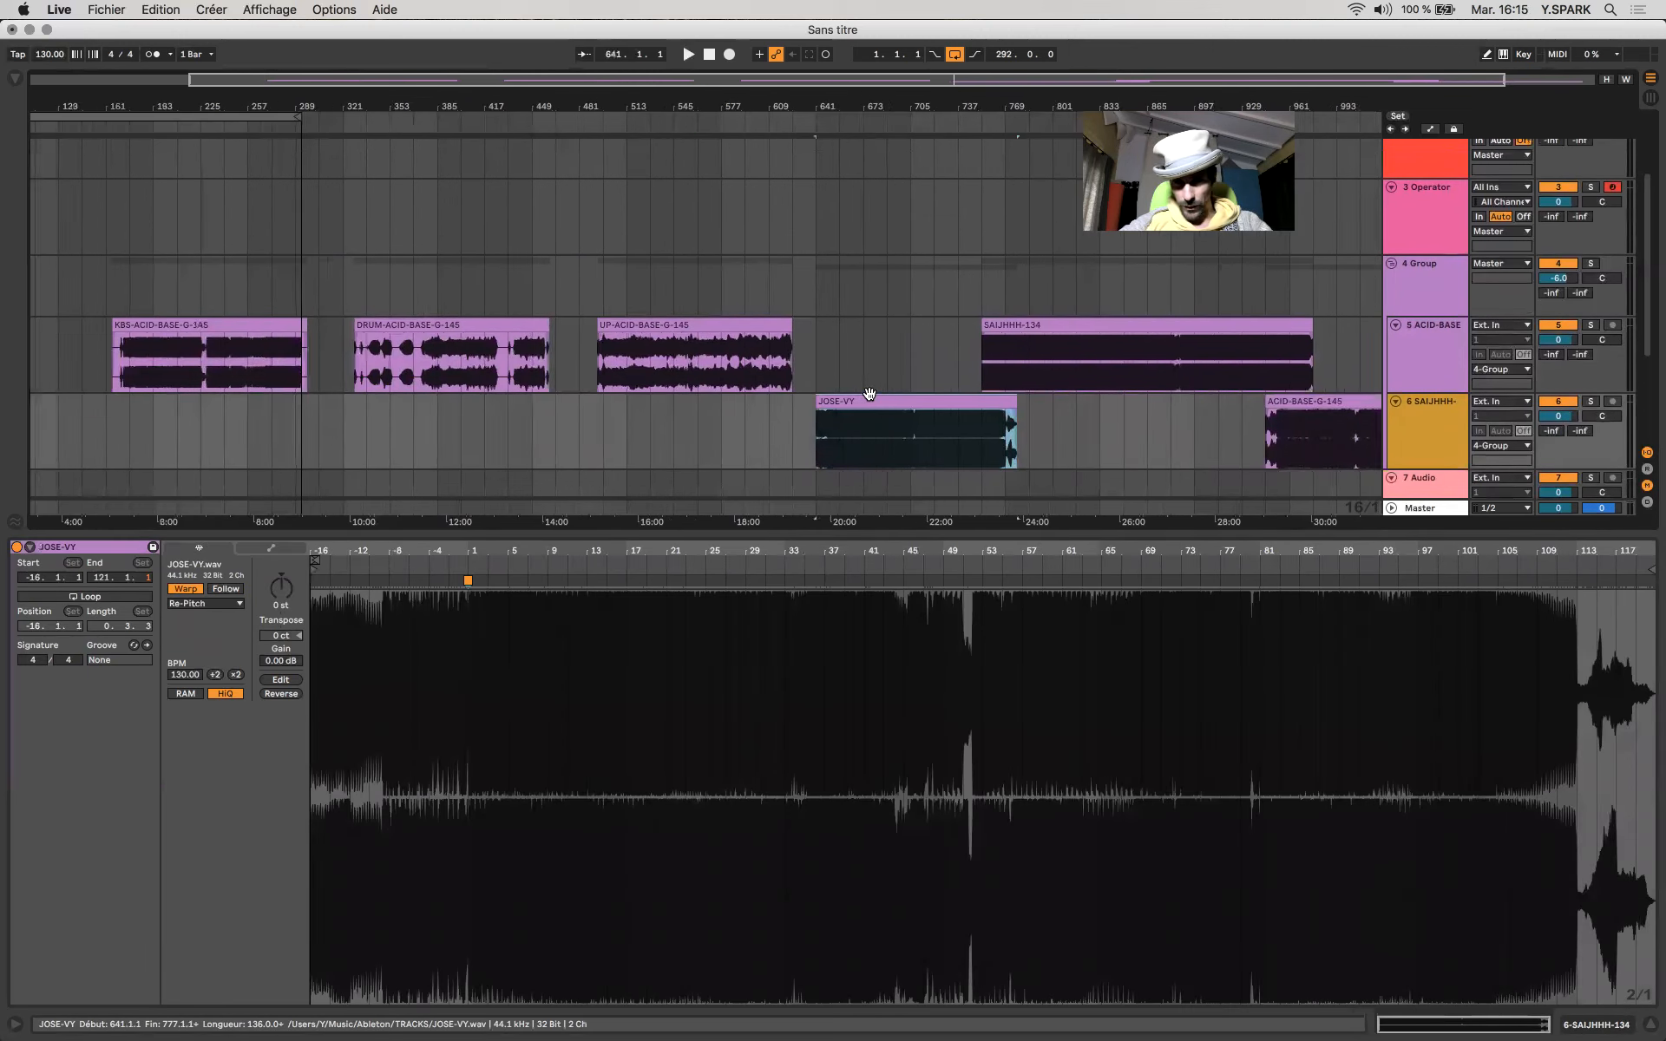
pyautogui.hscroll(5, 869, 398)
pyautogui.moveTo(350, 417); pyautogui.dragTo(386, 417)
pyautogui.press('z')
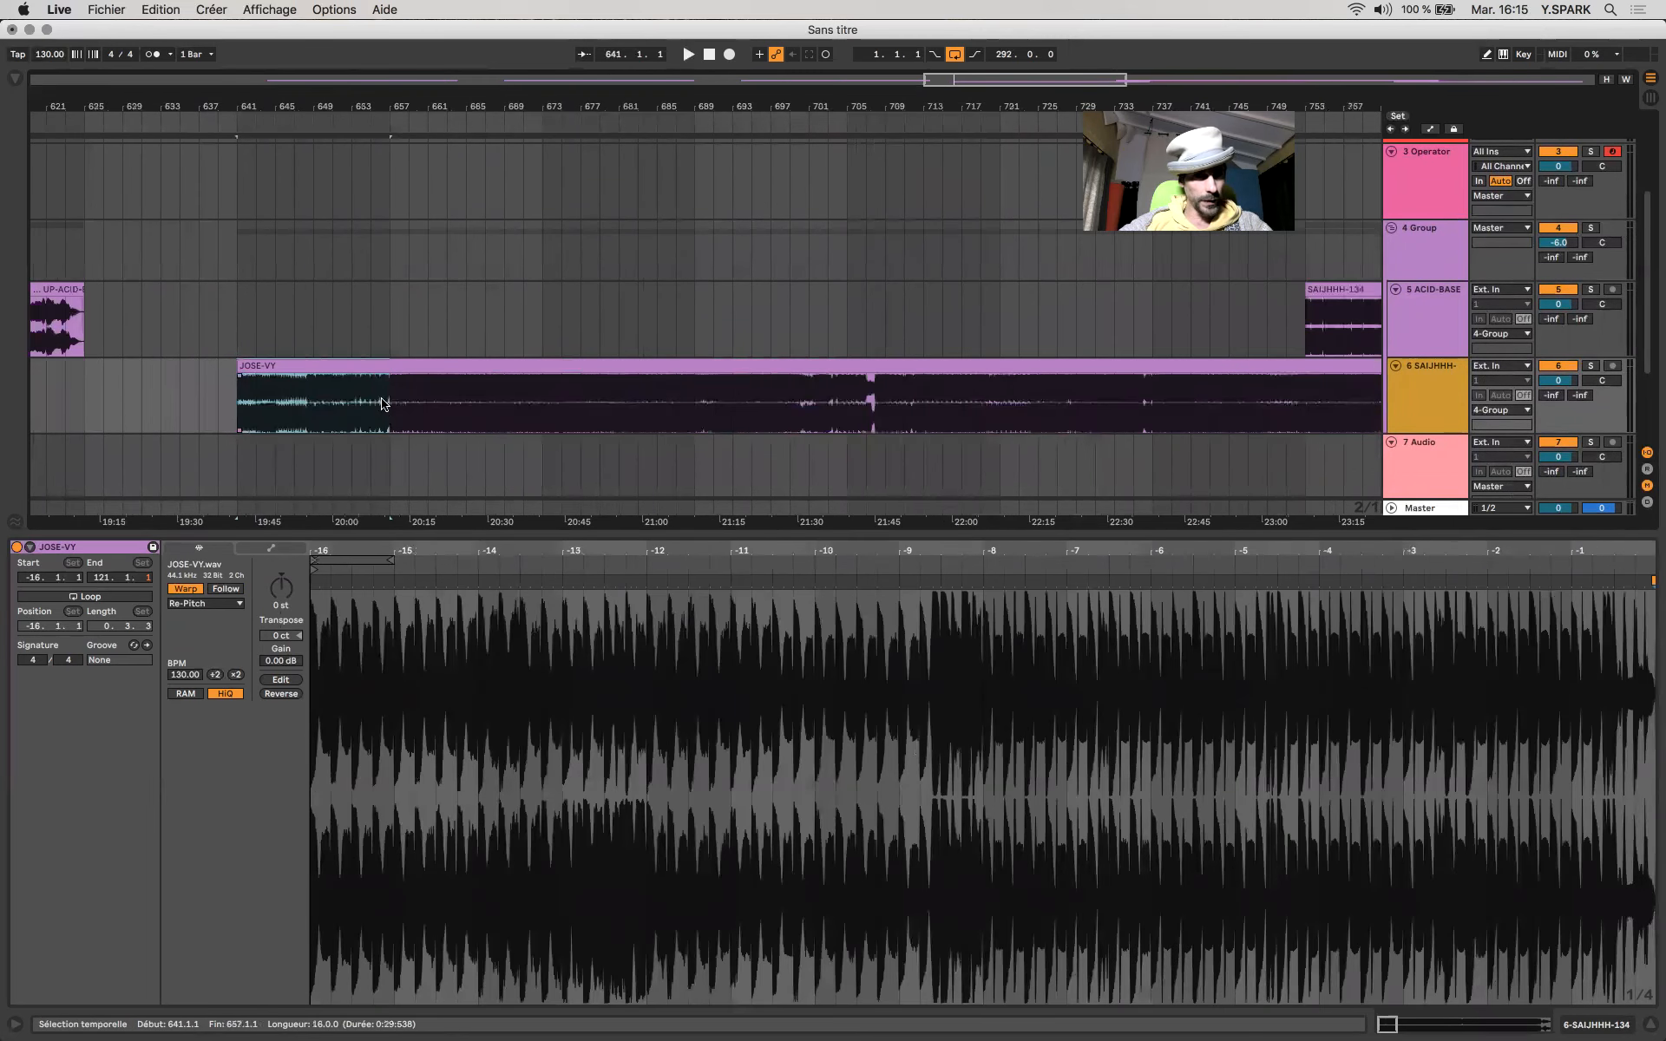
pyautogui.click(203, 605)
pyautogui.click(203, 606)
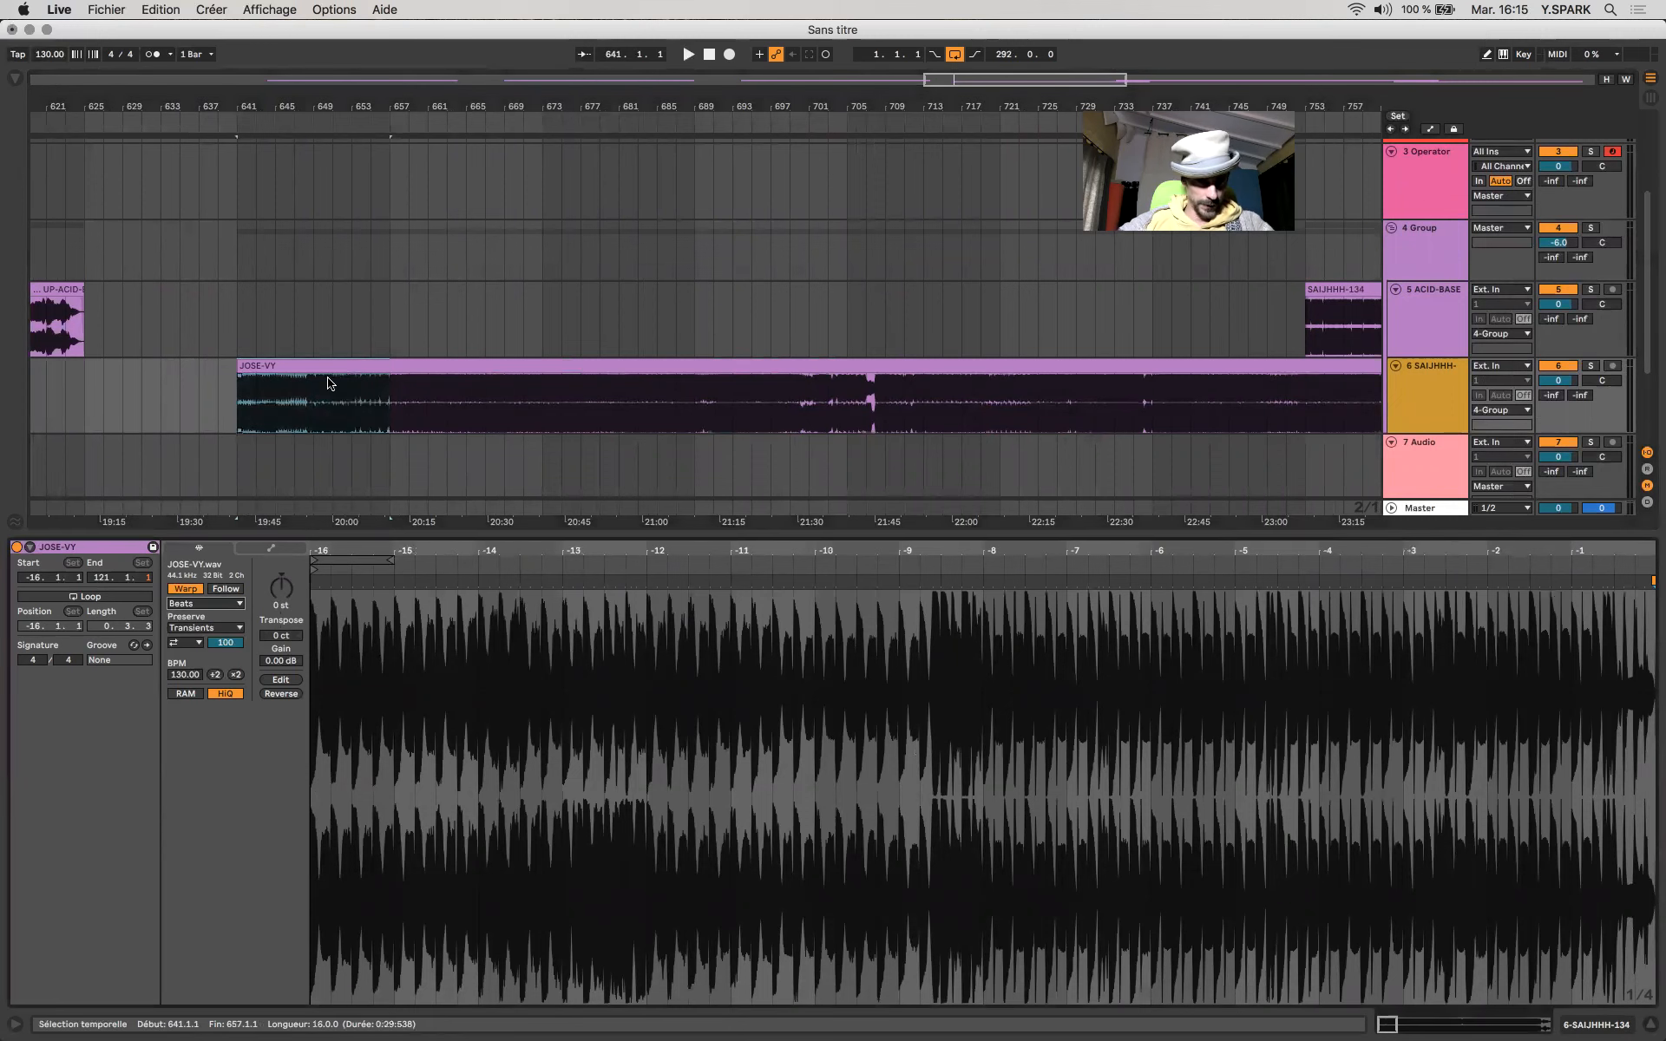
# Listen to the JOSE-VY intro, with bars 641 to 657 of the clip selected.
pyautogui.scroll(-5, 364, 392)
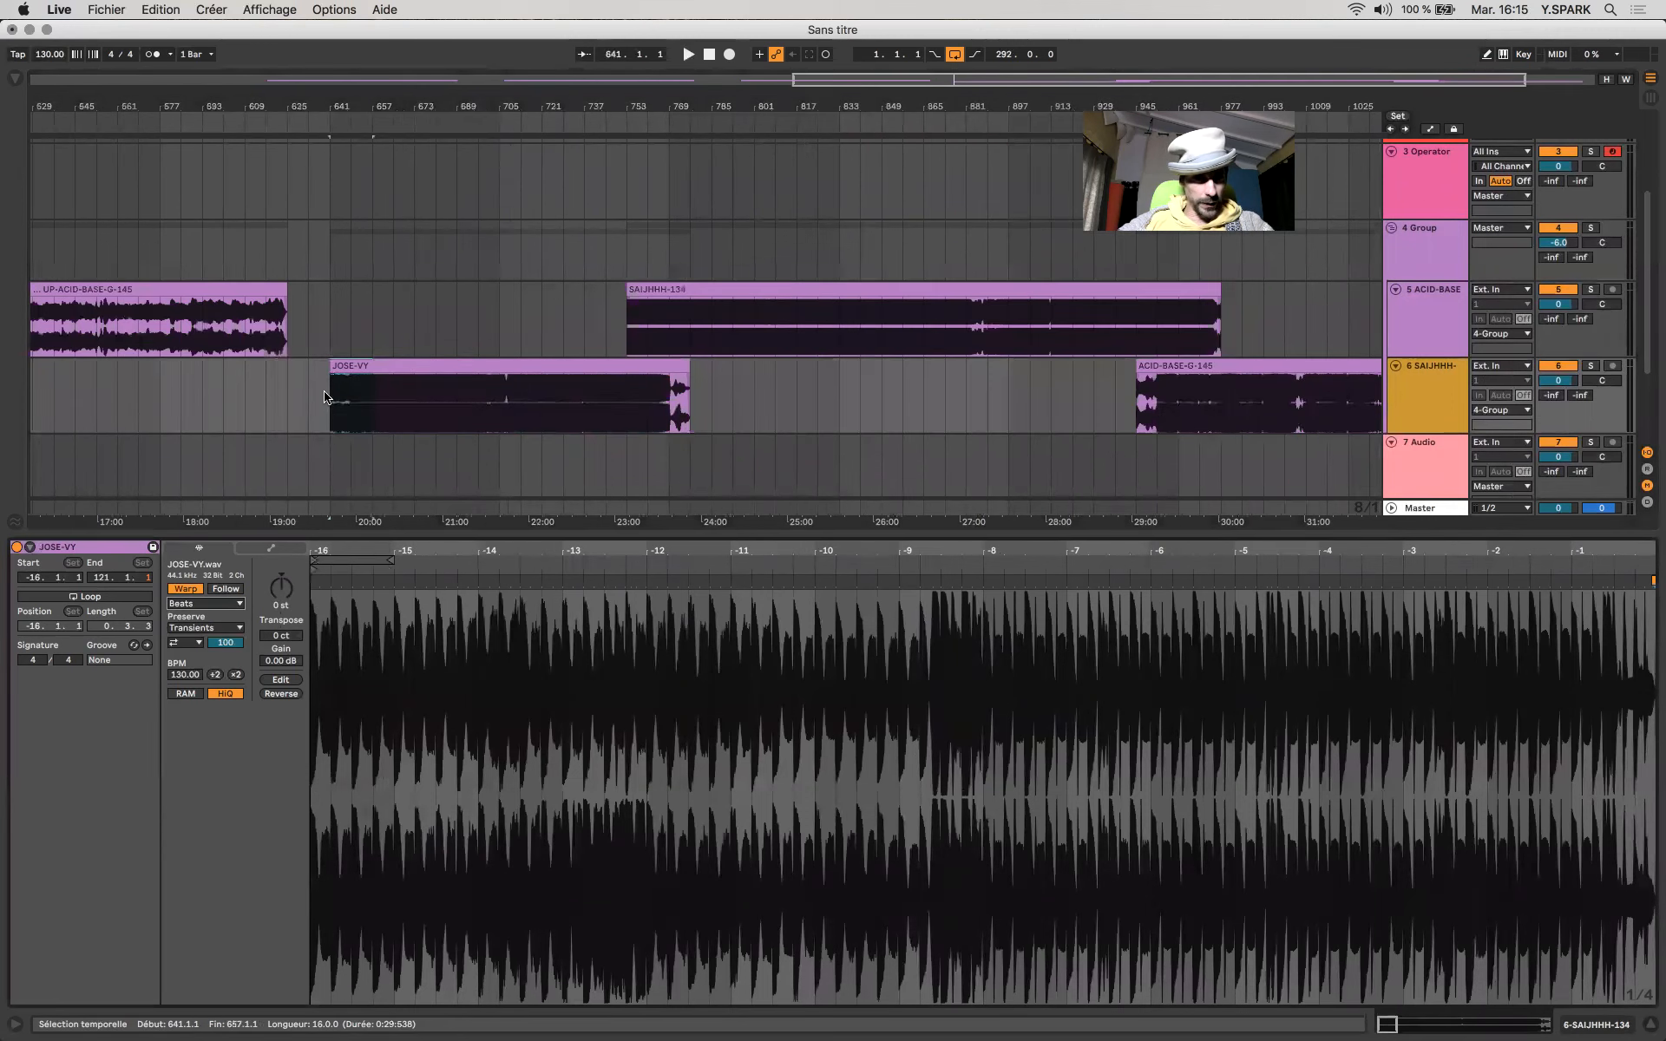
pyautogui.scroll(8, 324, 397)
pyautogui.moveTo(326, 397); pyautogui.dragTo(524, 395)
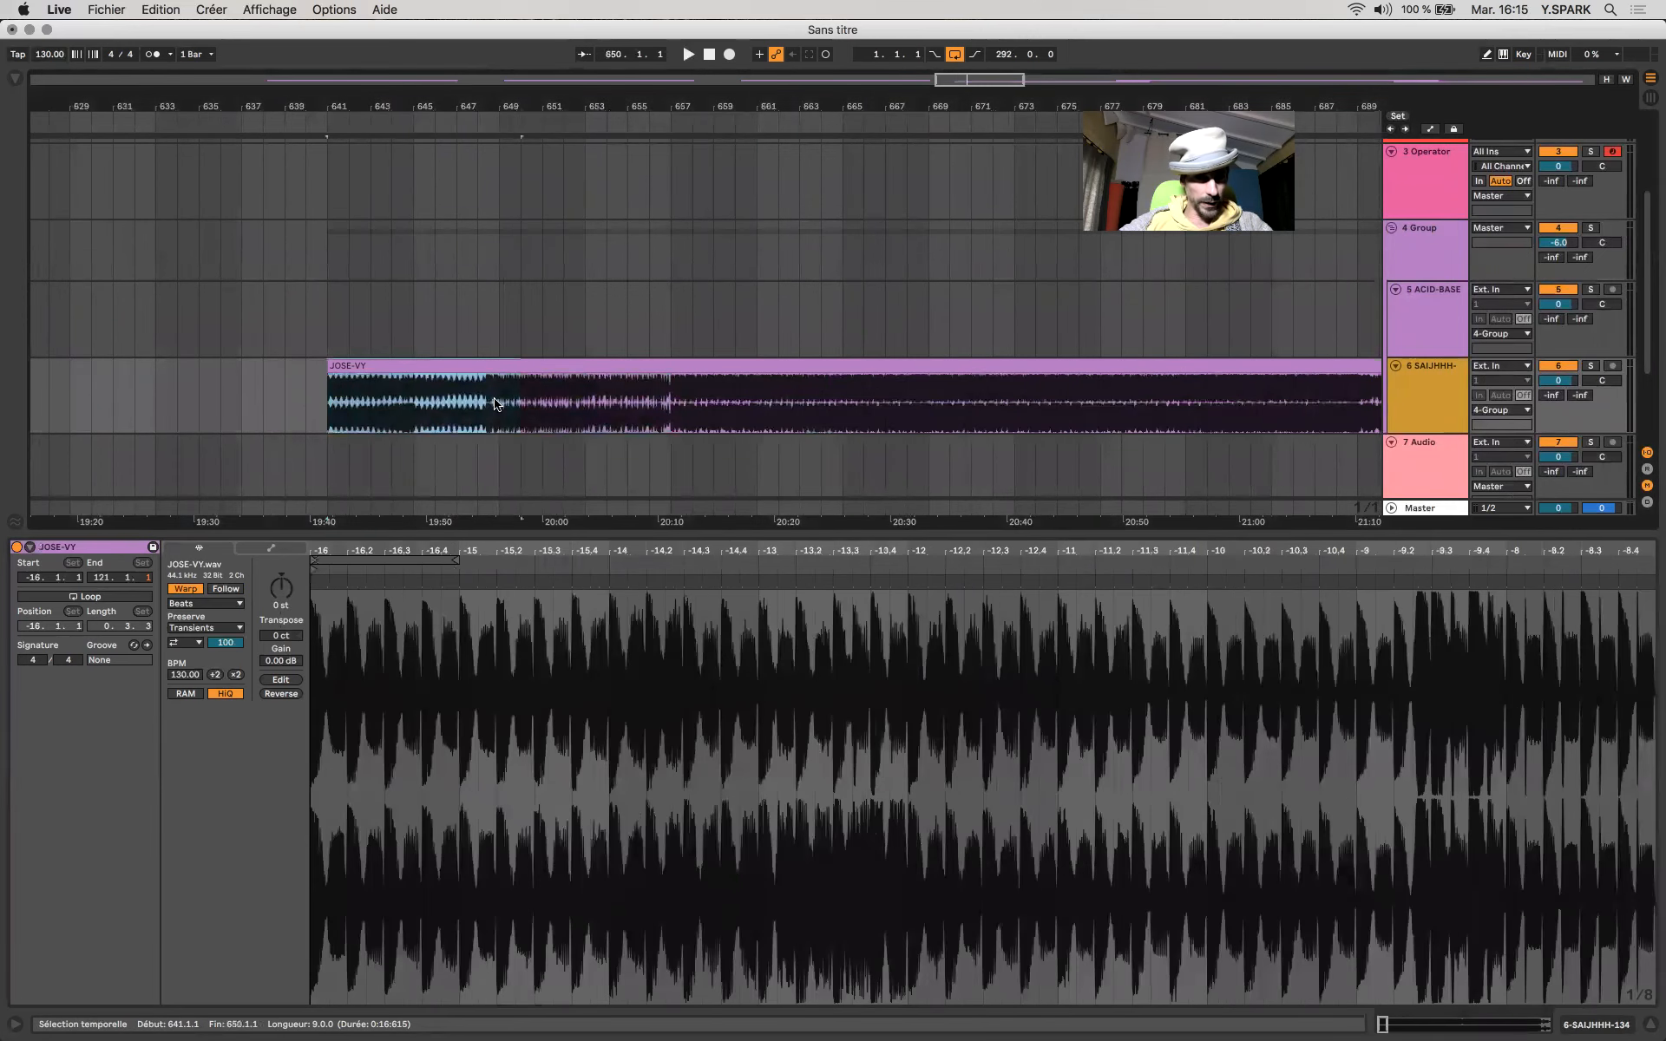
pyautogui.keyDown('shift'); pyautogui.click(675, 404); pyautogui.keyUp('shift')
pyautogui.press('space')
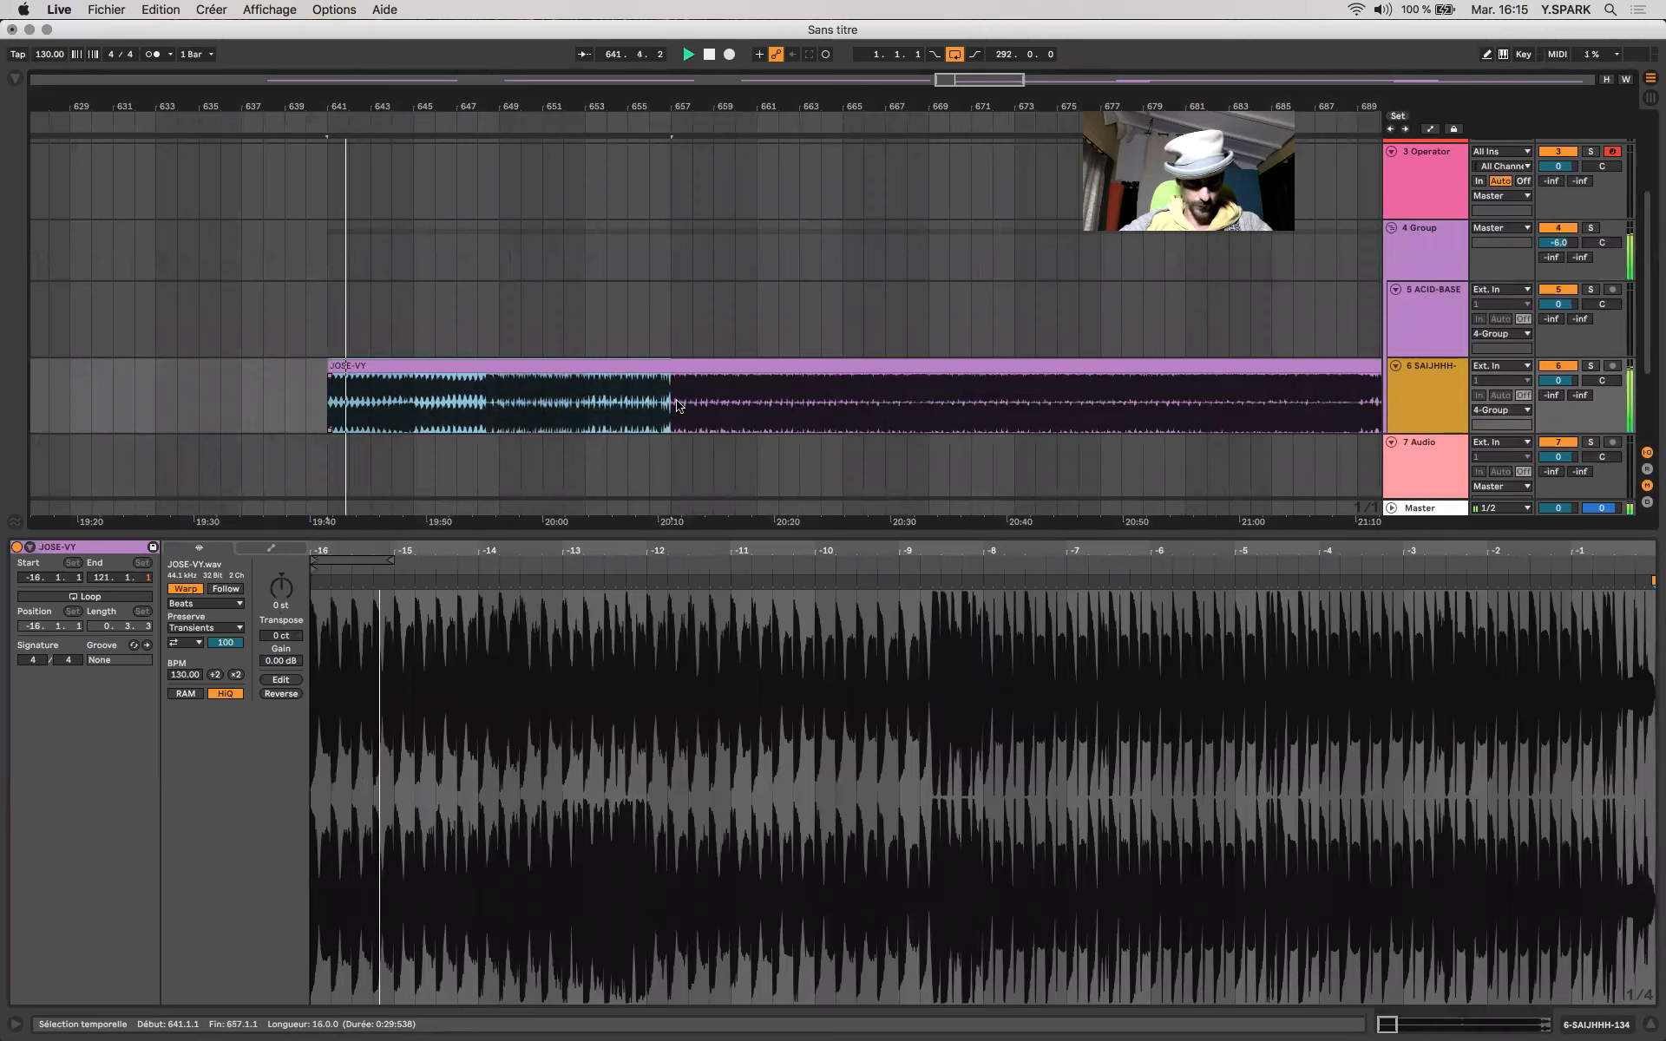
pyautogui.scroll(-3, 677, 405)
pyautogui.press('space')
pyautogui.hscroll(4, 602, 360)
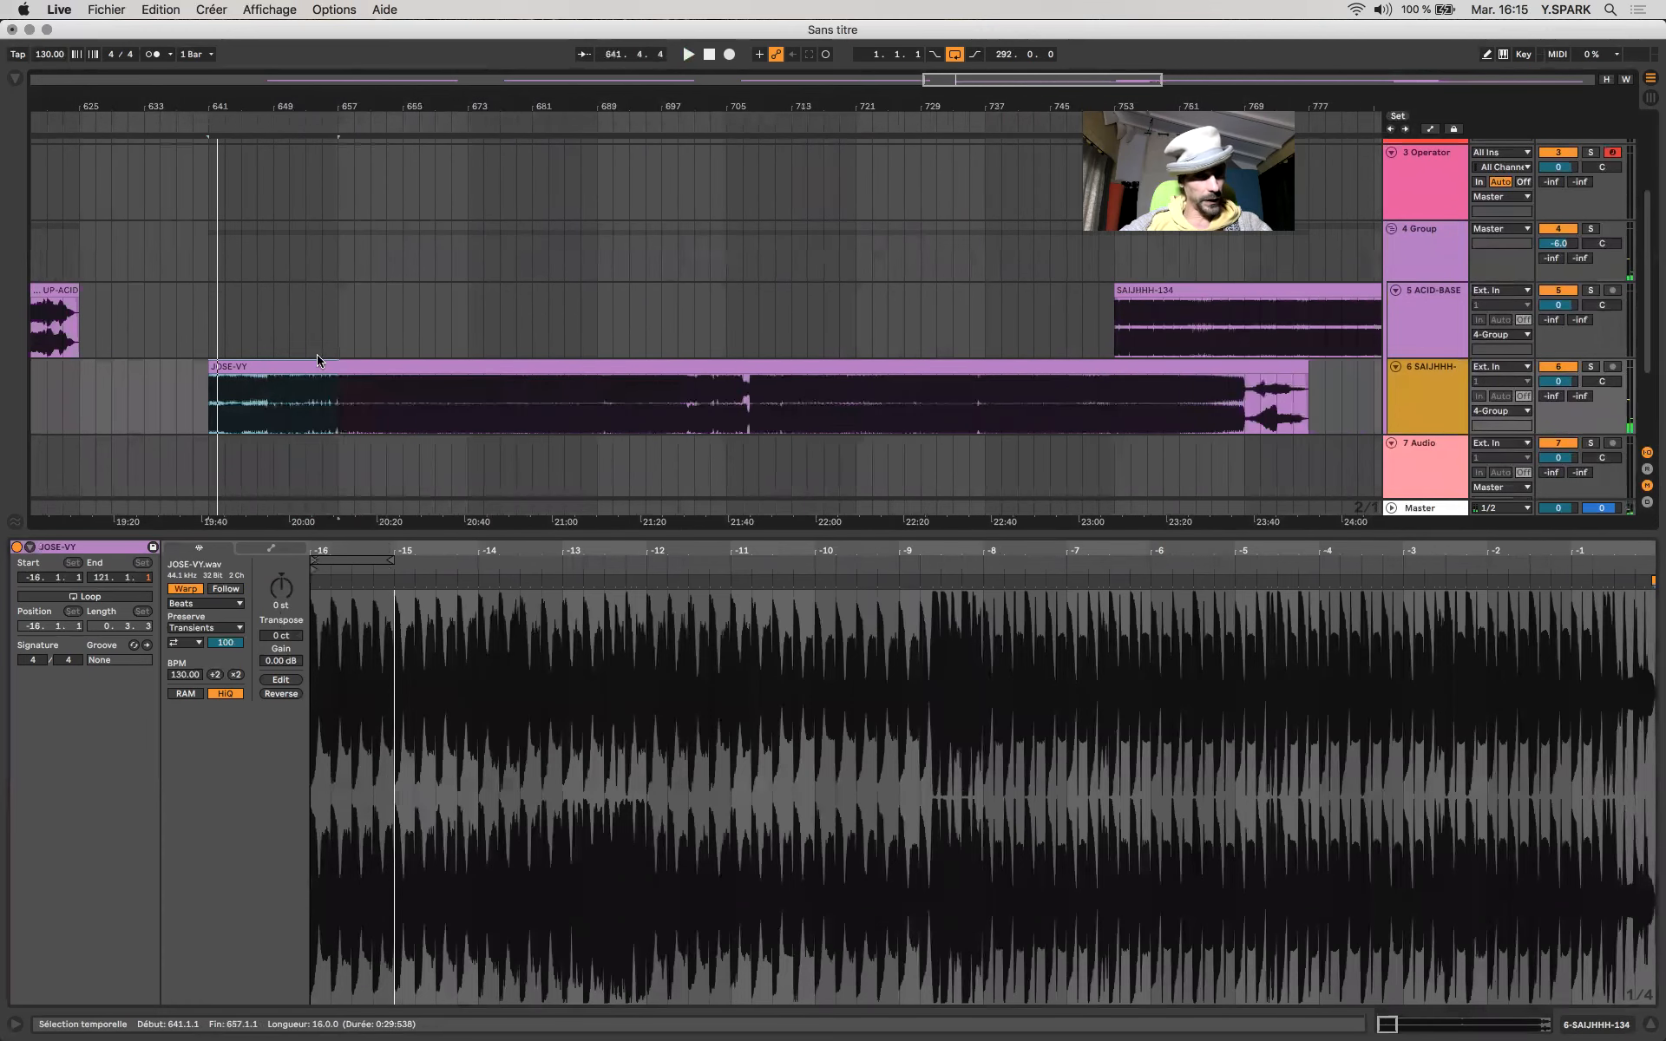
# Move the last 8 bars of JOSE-VY directly in front of the clip's start, to bar 633 on track 6.
pyautogui.scroll(-2, 412, 360)
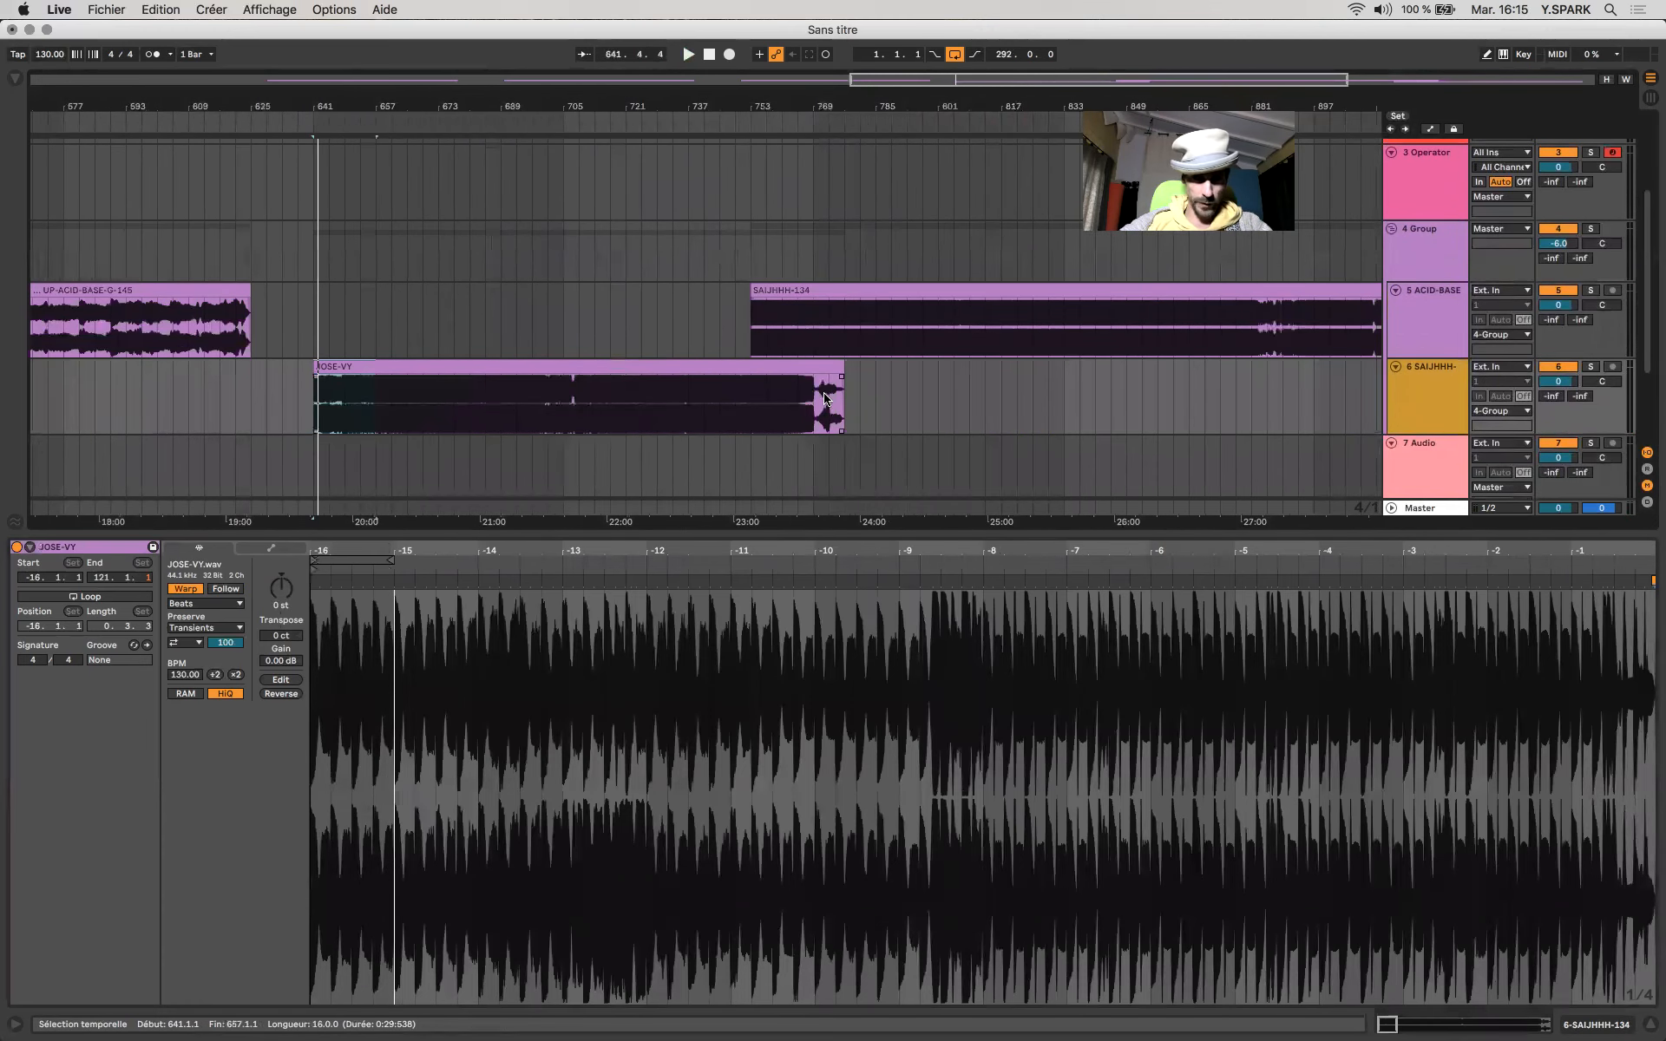
pyautogui.moveTo(874, 398); pyautogui.dragTo(286, 361)
pyautogui.click(298, 400)
pyautogui.scroll(5, 347, 407)
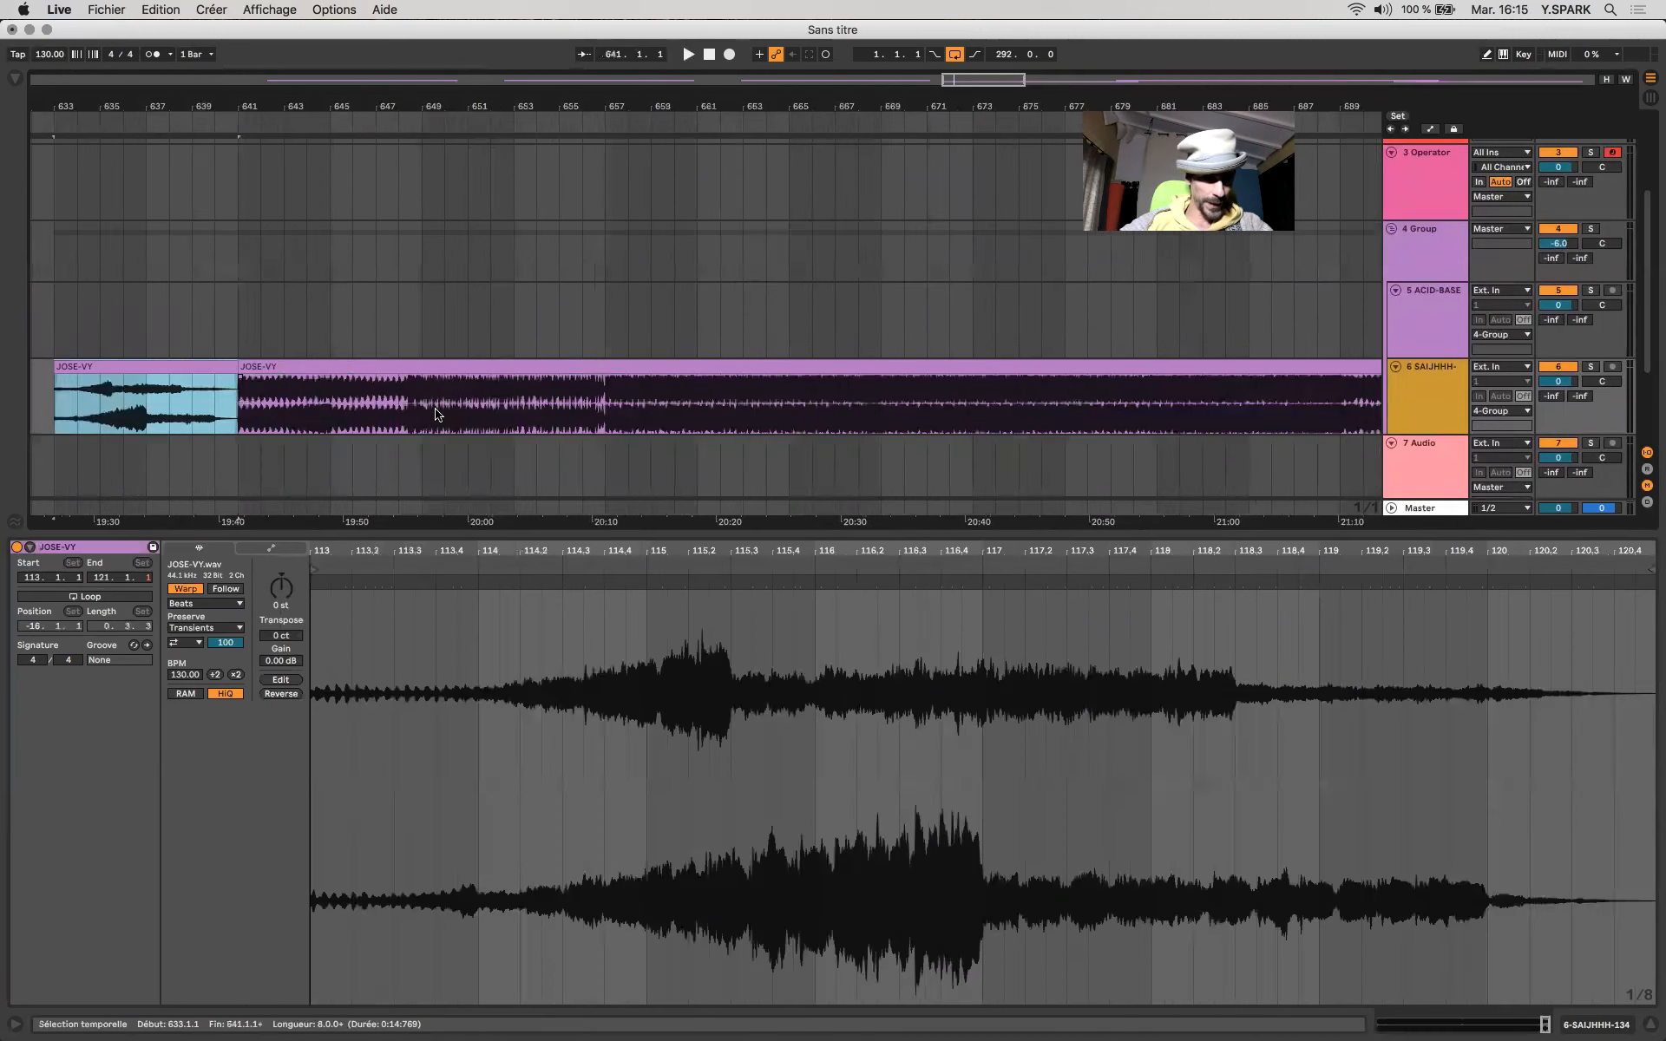
pyautogui.click(499, 392)
pyautogui.scroll(-5, 577, 408)
pyautogui.click(586, 408)
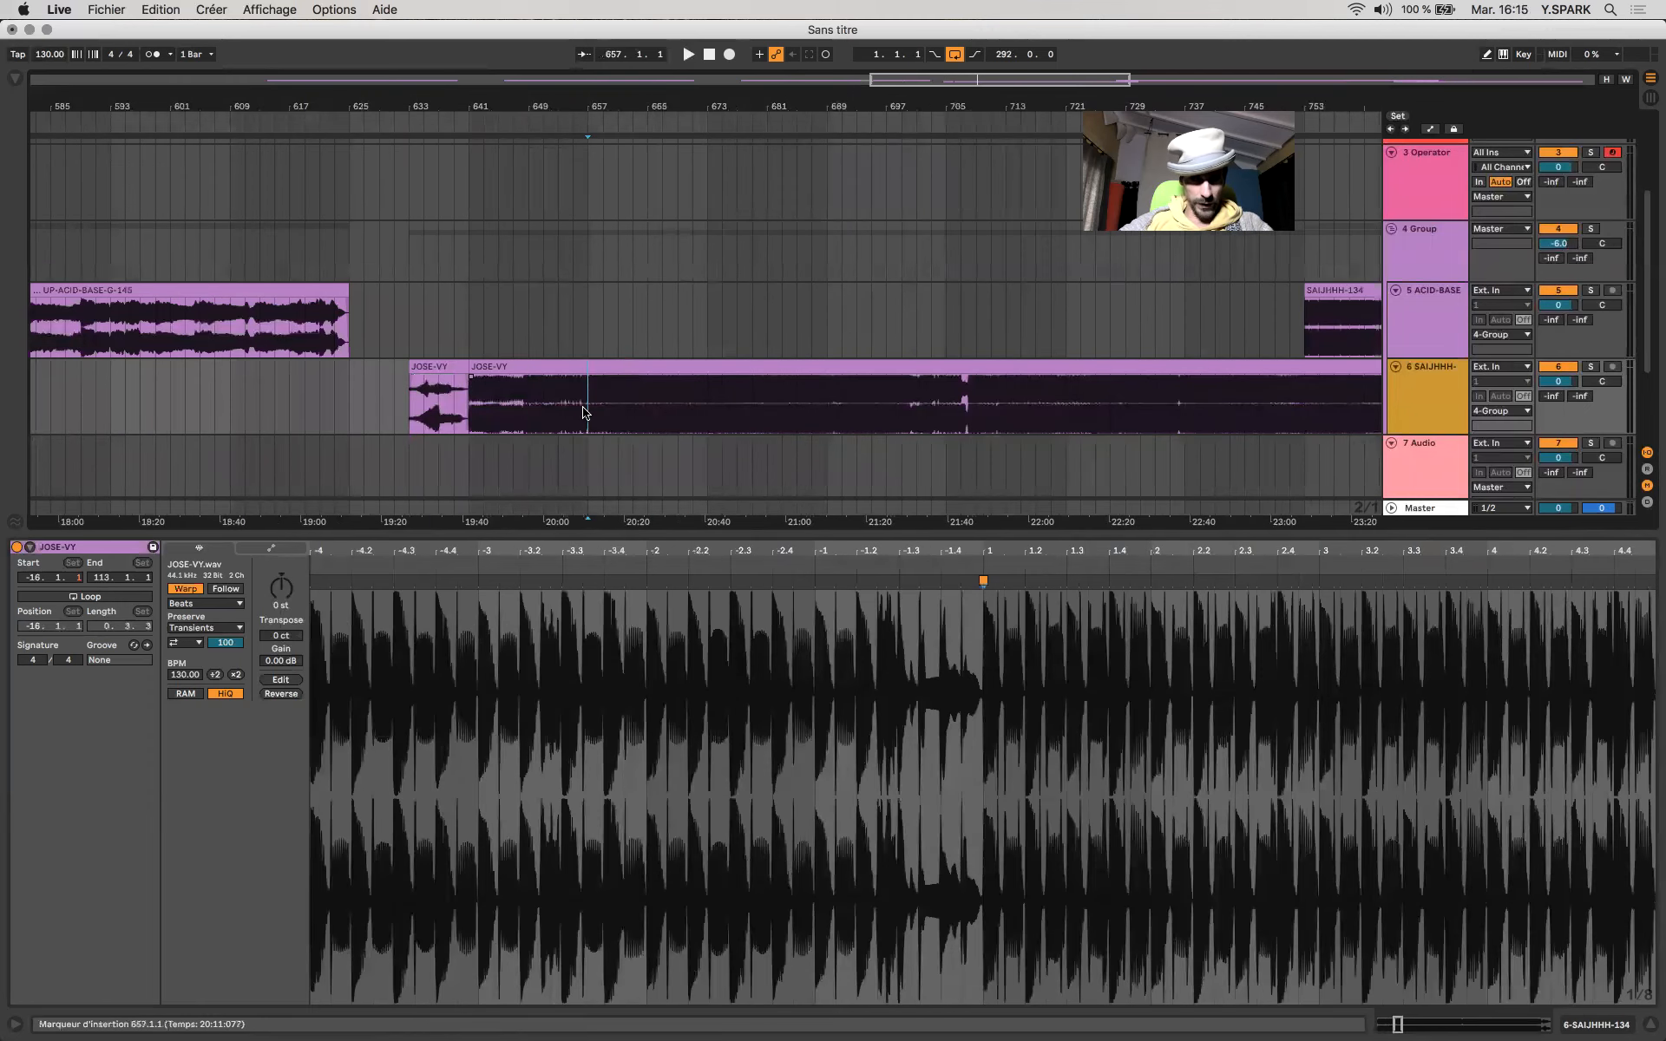
# Start playback at bar 641 and move SAIJHHH-134 on track 5 to bar 641, in line with JOSE-VY.
pyautogui.click(908, 290)
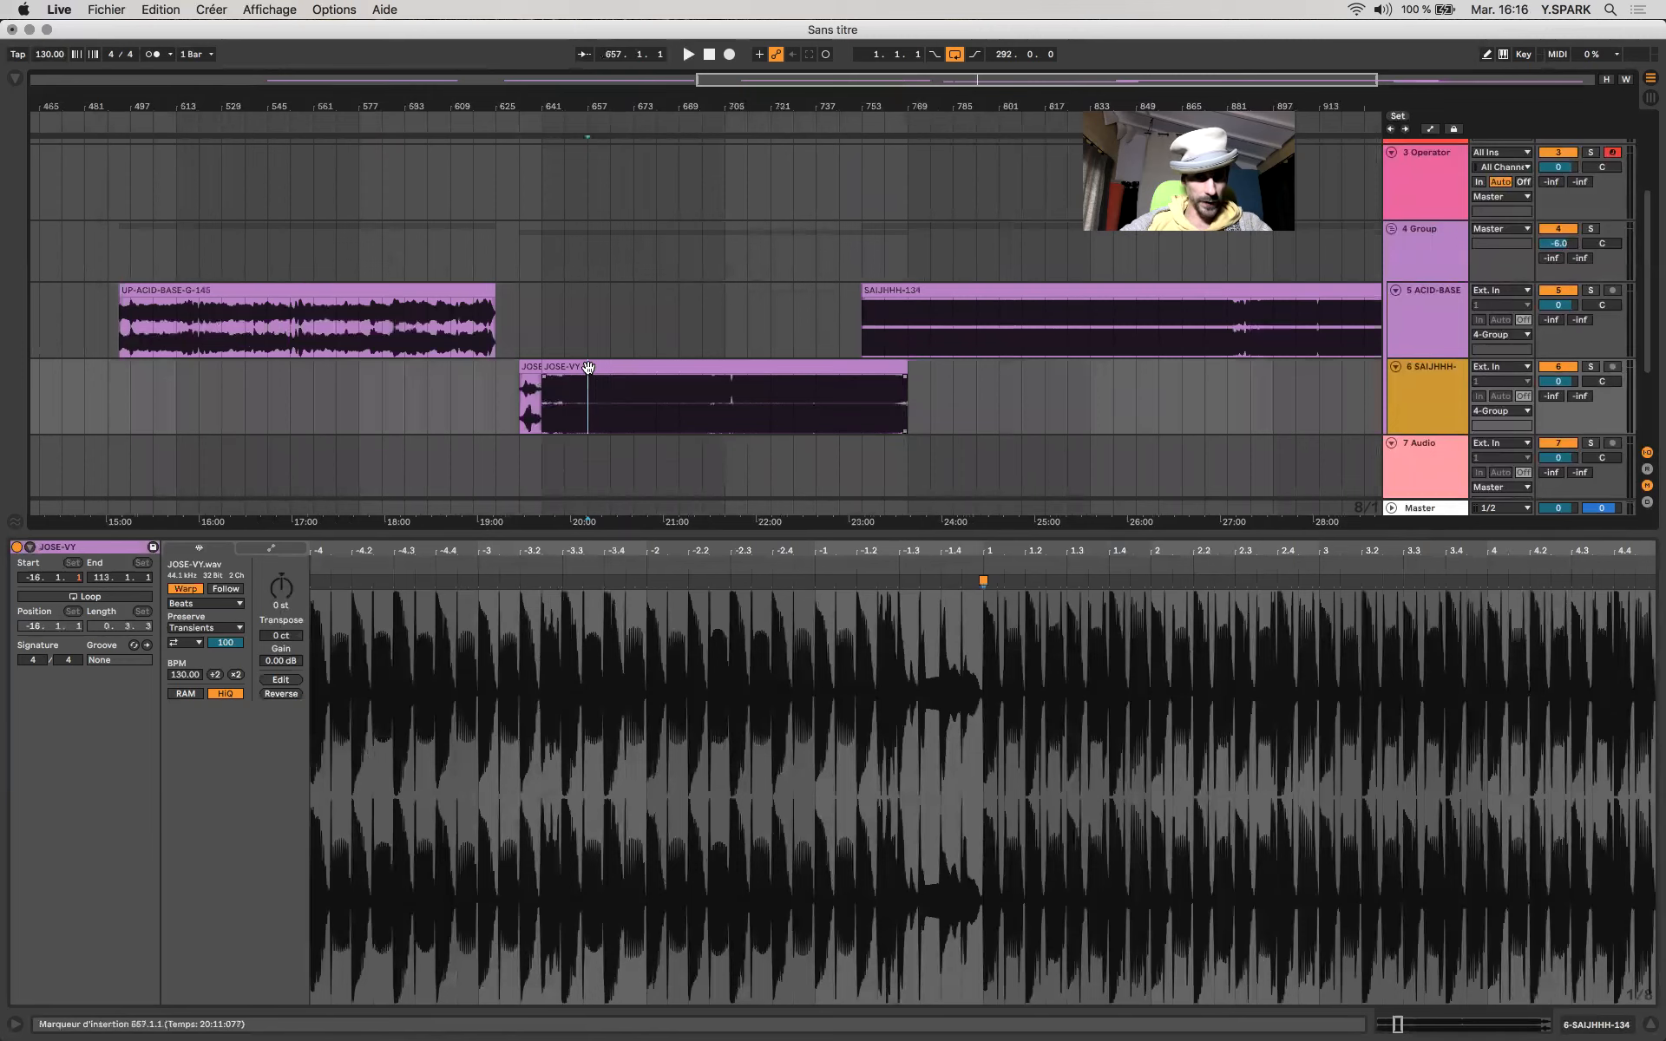
pyautogui.click(591, 367)
pyautogui.press('space')
pyautogui.moveTo(917, 286); pyautogui.dragTo(597, 303)
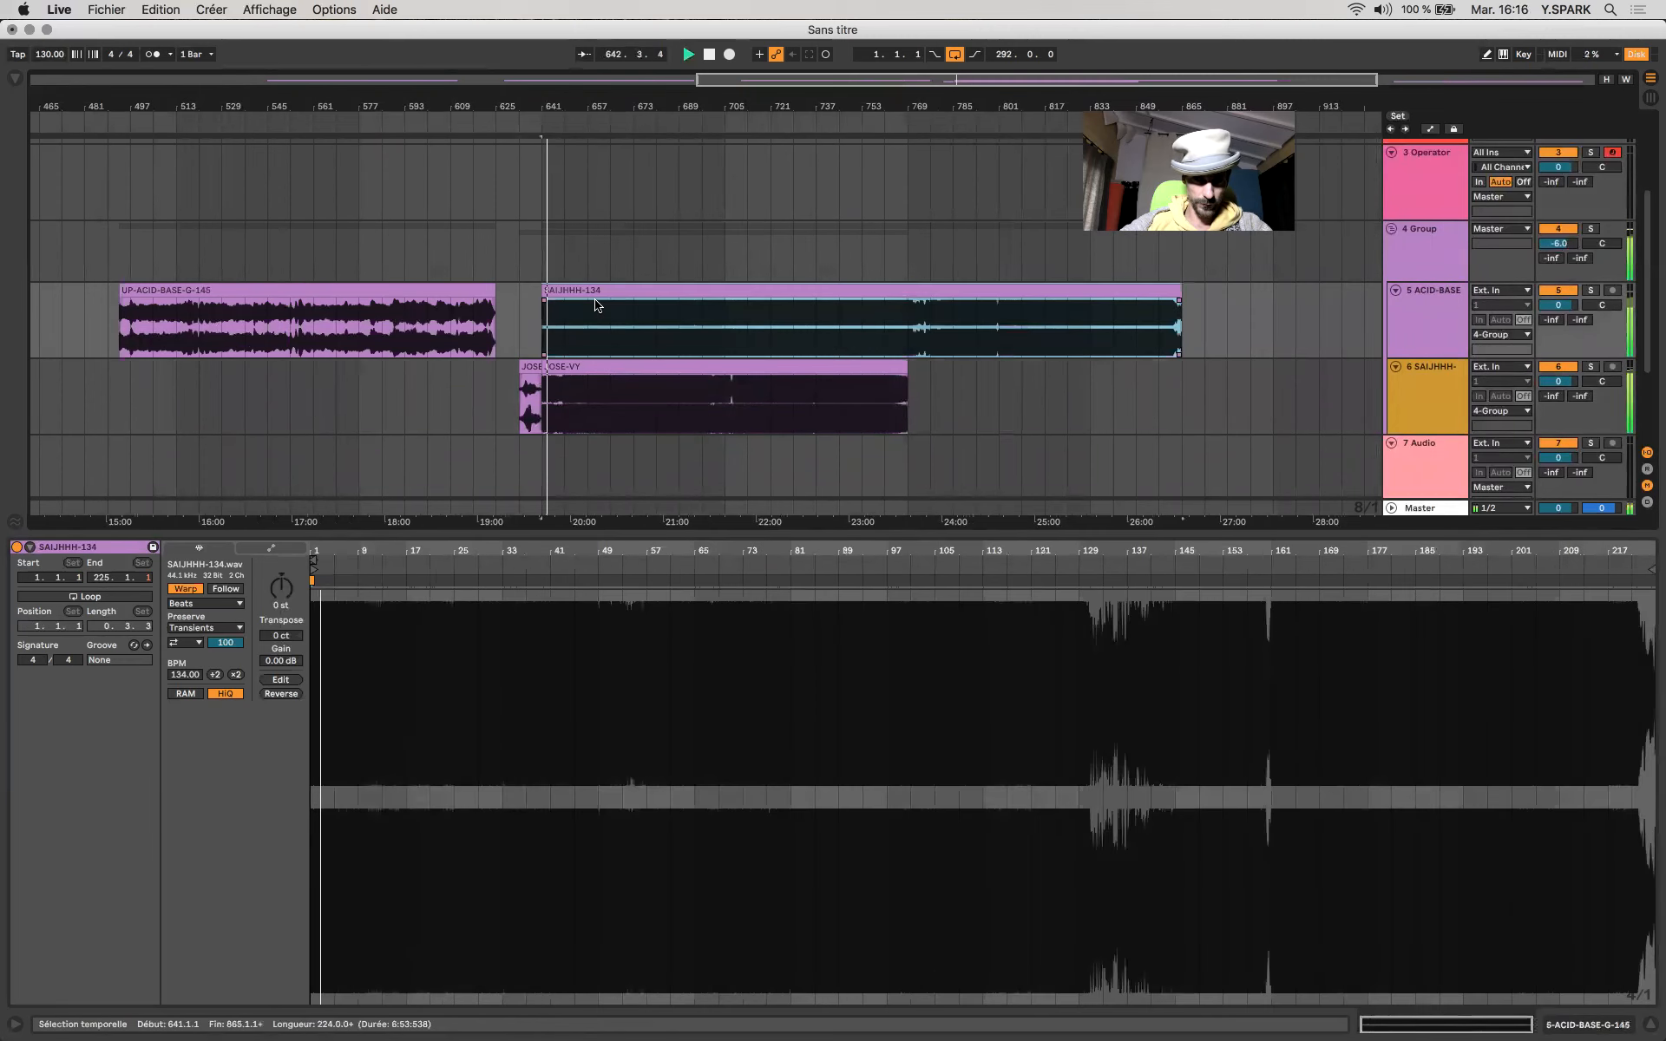
# Listen around bar 737, soloing track 6 and track 5 in turn before hearing both together.
pyautogui.click(847, 329)
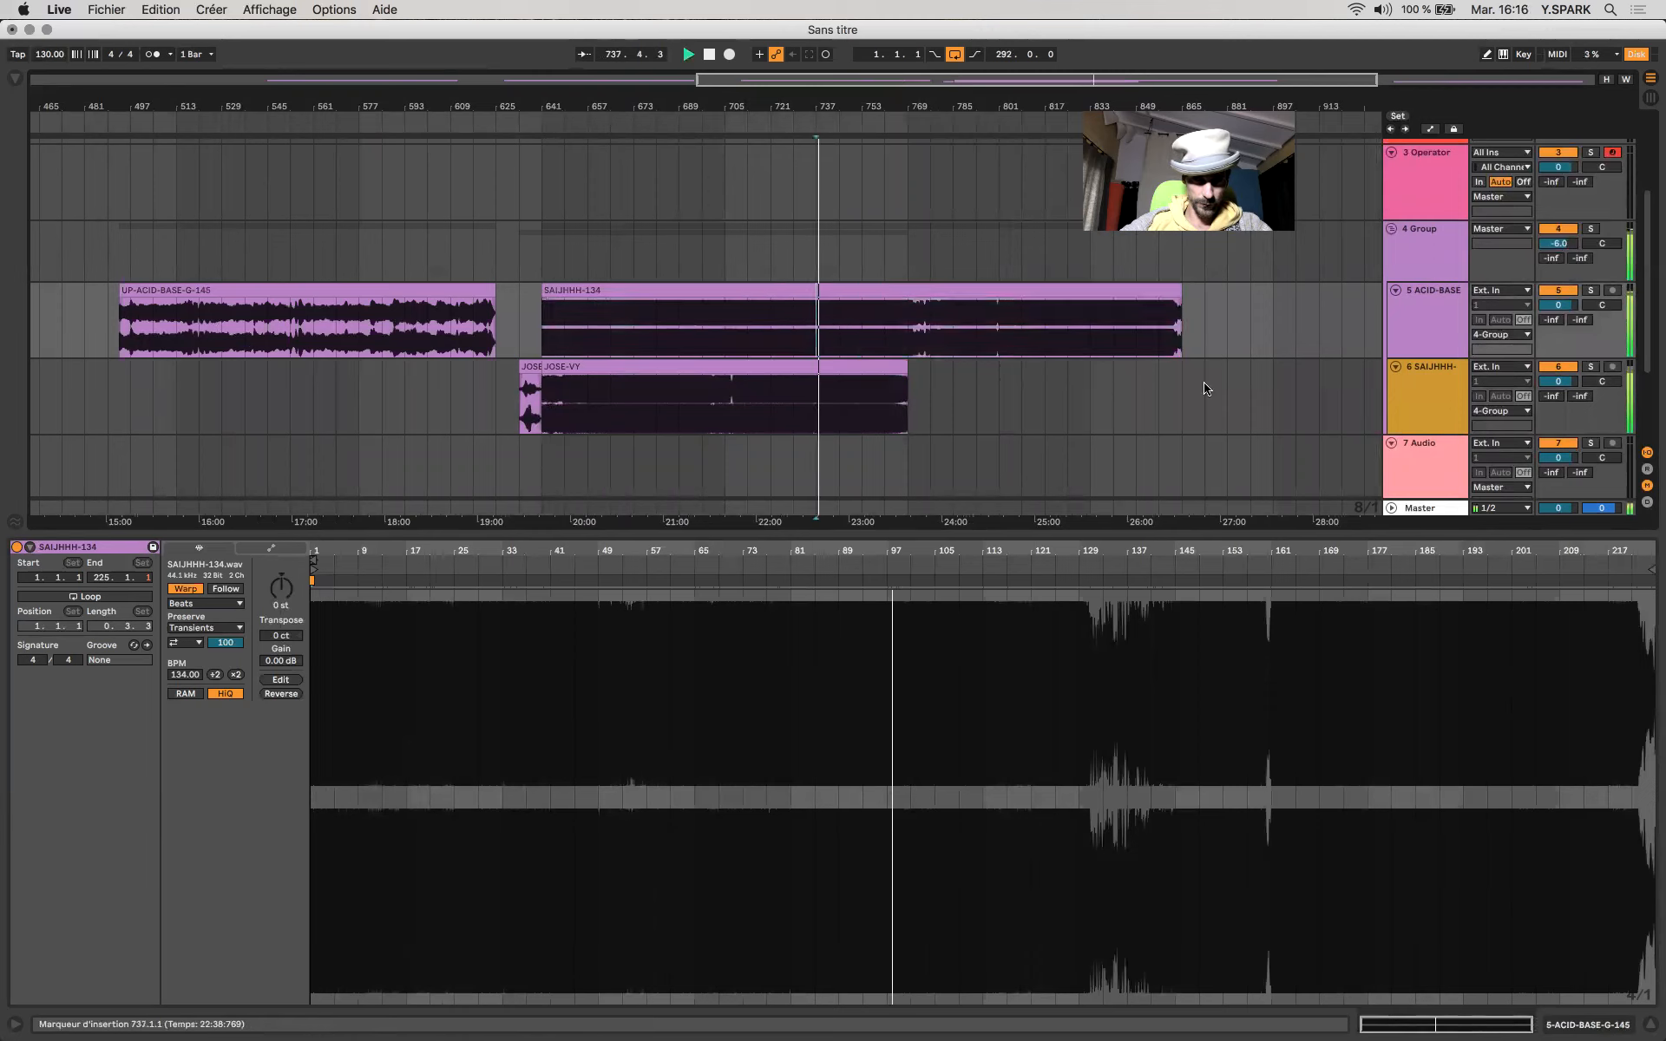
pyautogui.click(1592, 367)
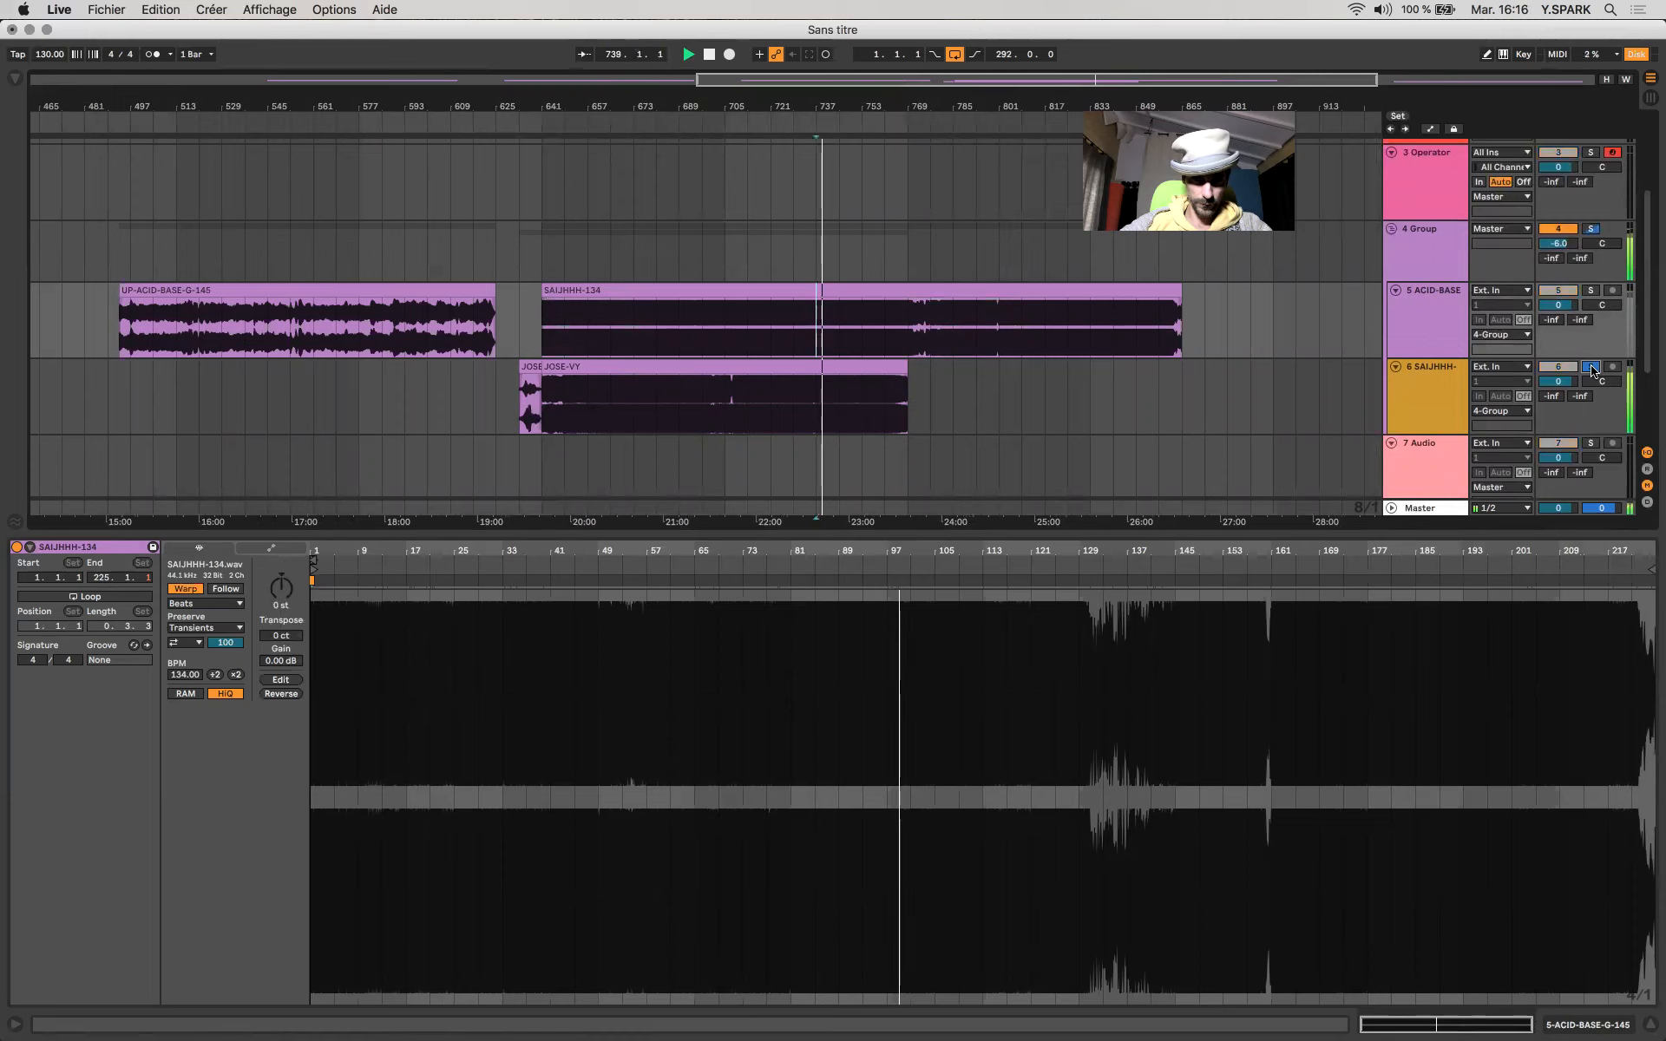
pyautogui.click(1592, 291)
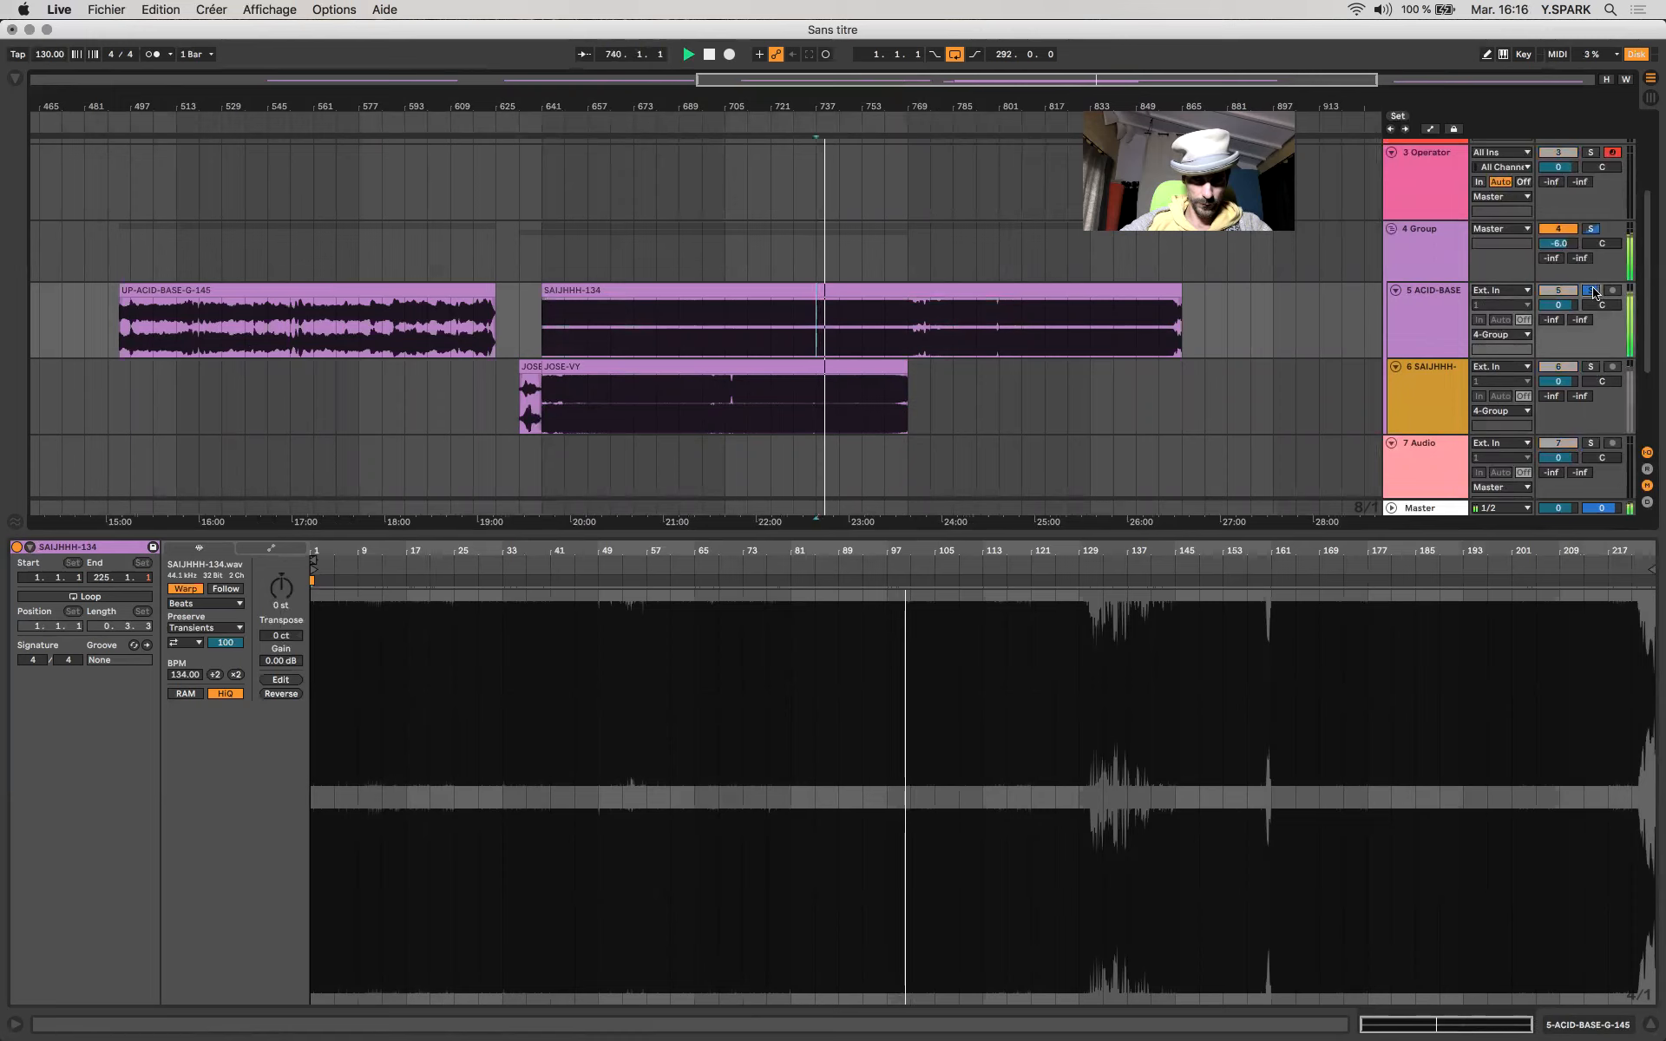
pyautogui.click(1592, 290)
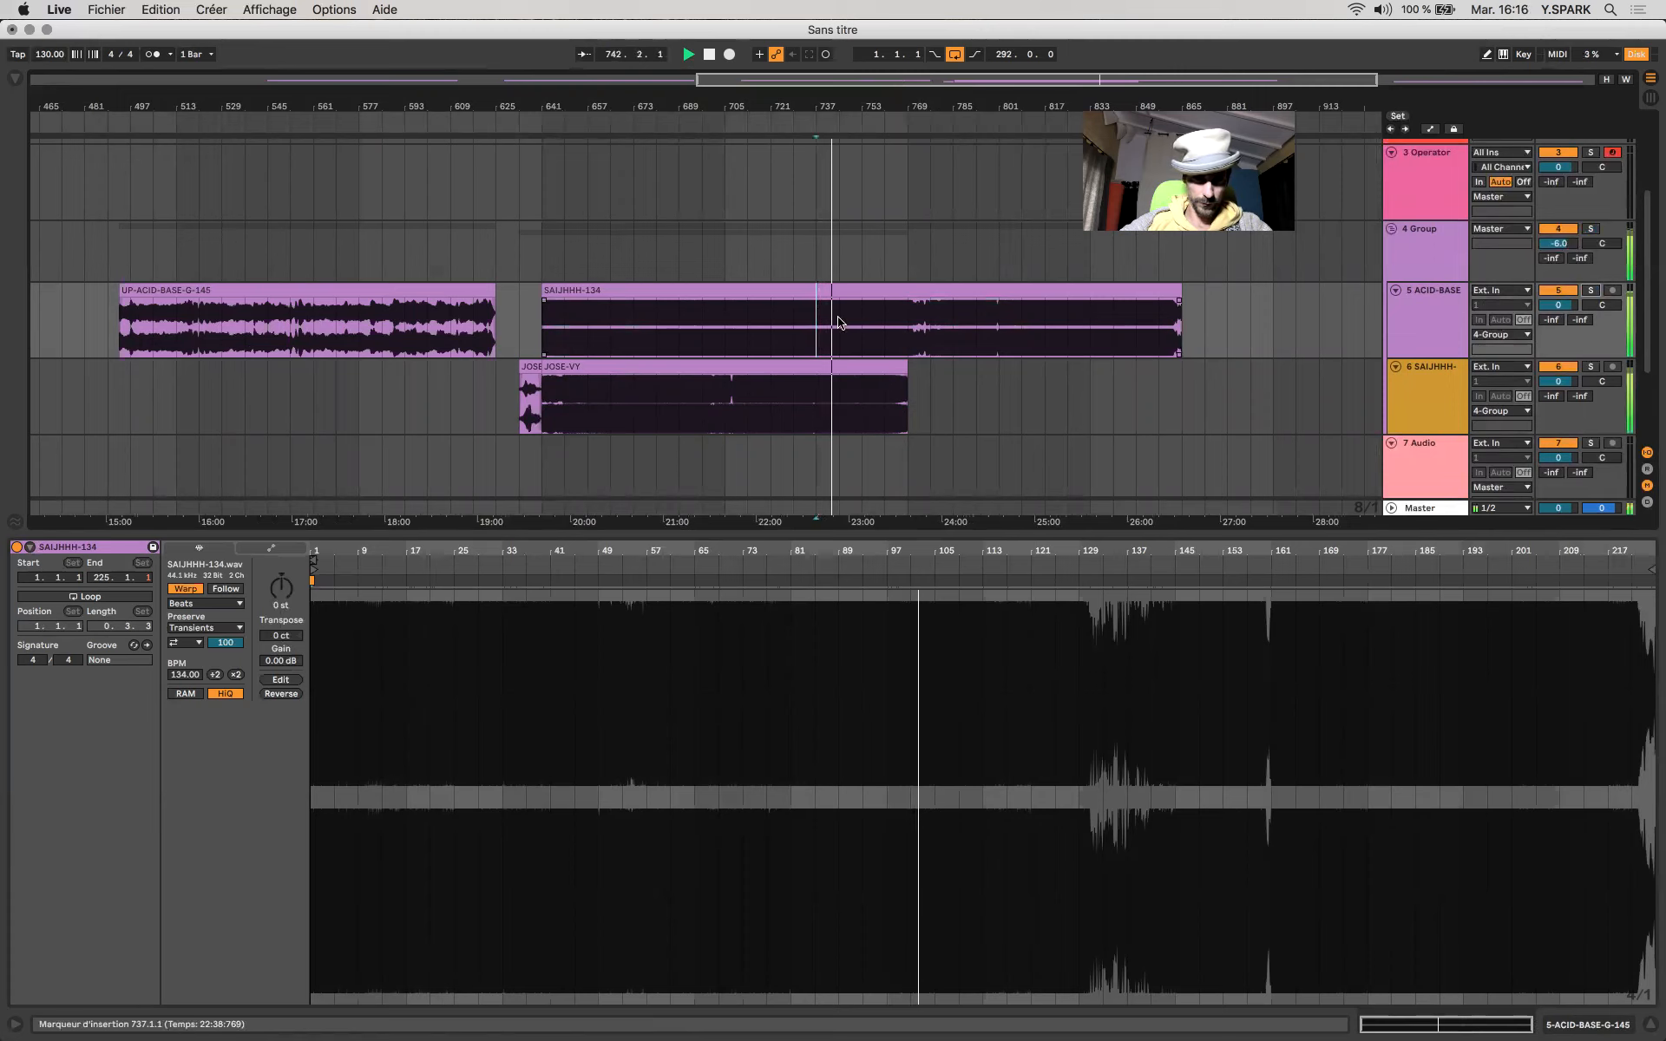
pyautogui.click(780, 290)
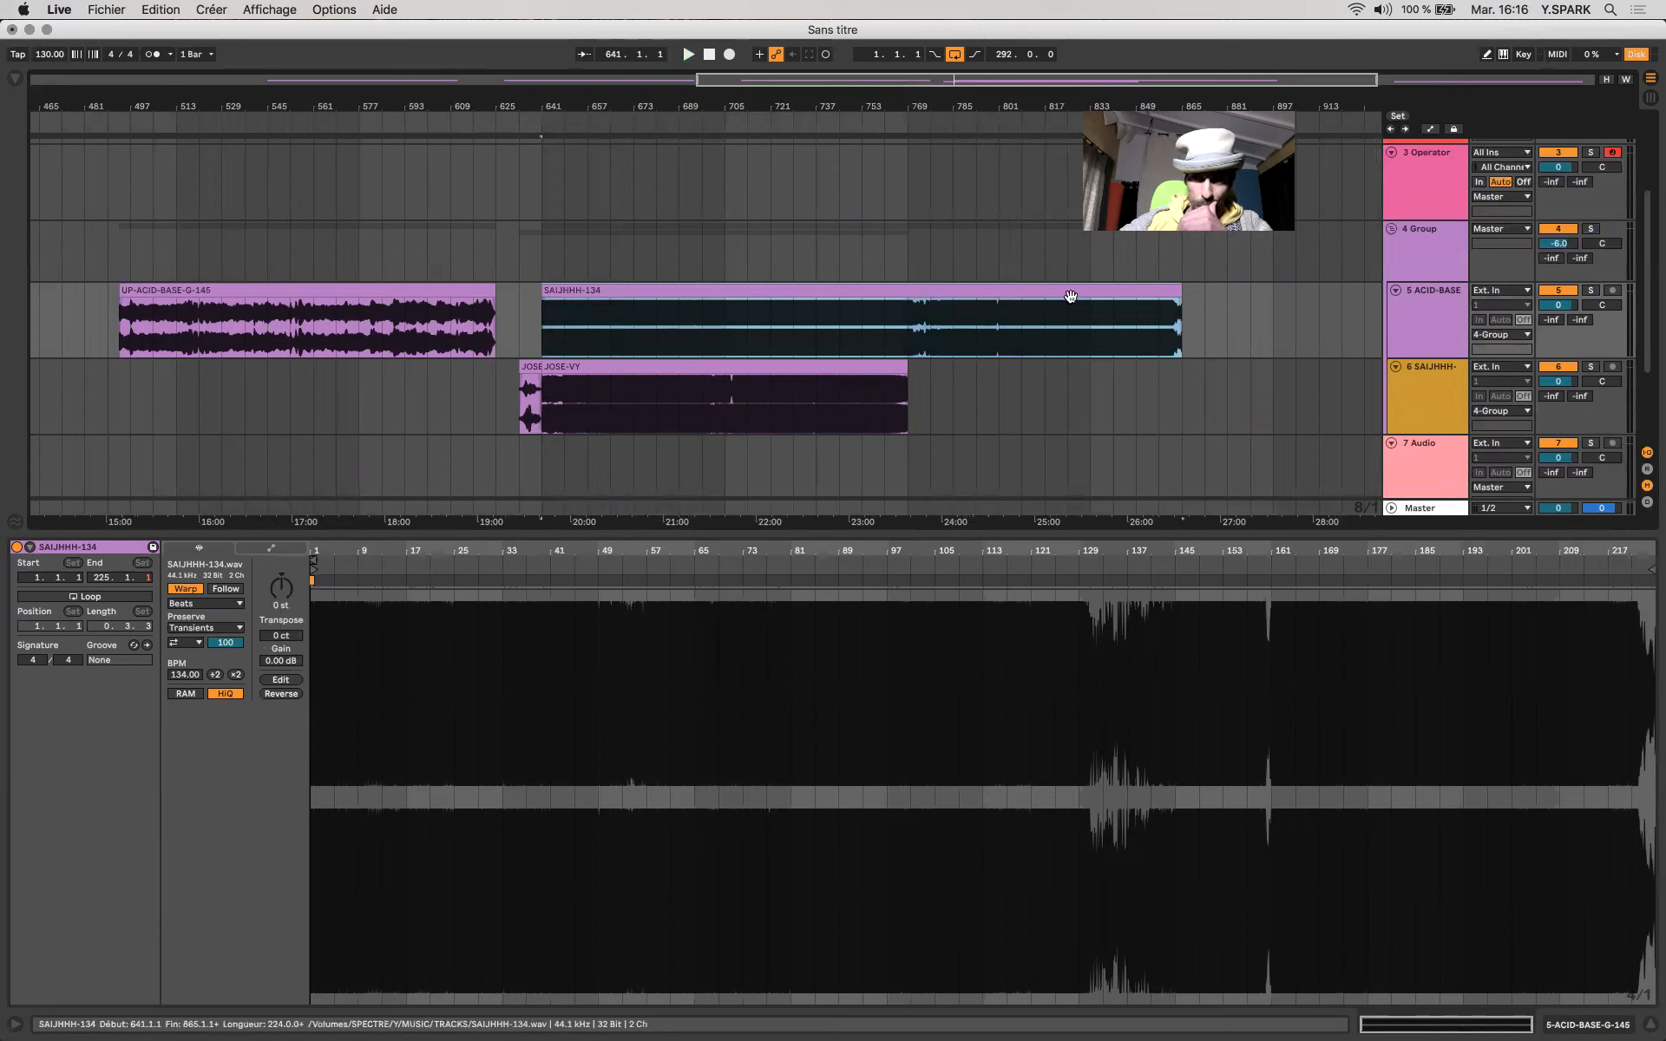
# Switch to the Session View and display the mixer's crossfader section.
pyautogui.click(1648, 470)
pyautogui.click(1648, 469)
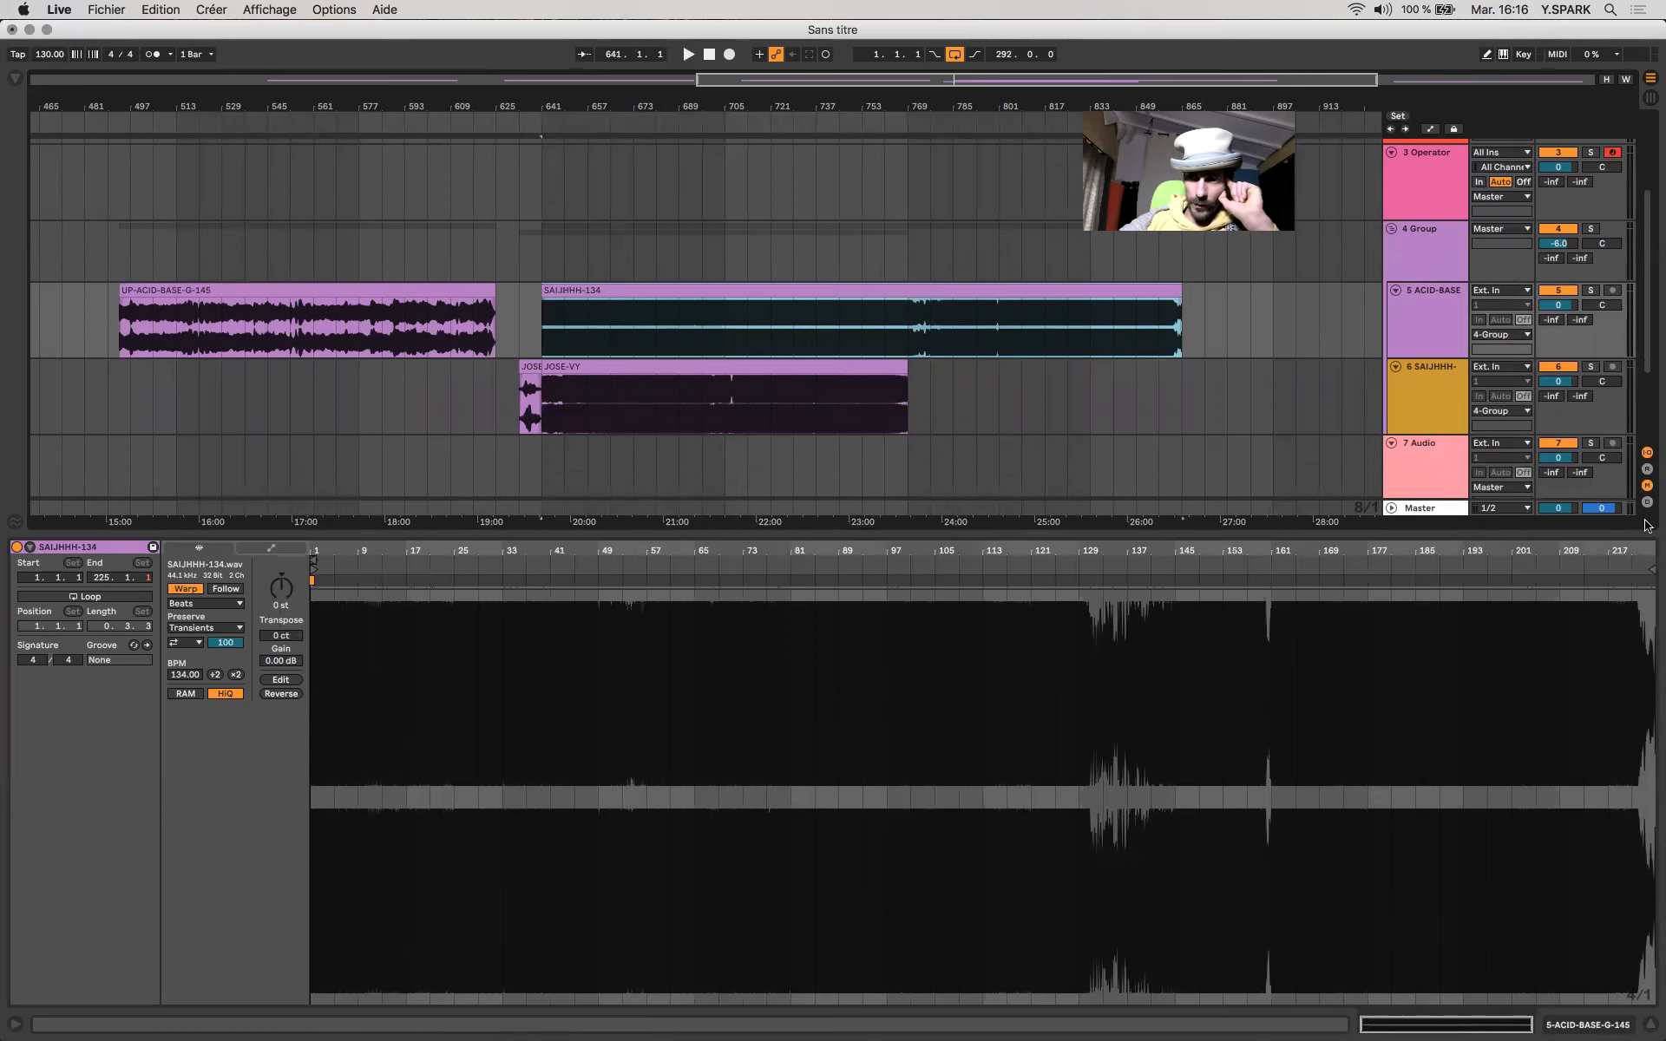
pyautogui.click(1647, 502)
pyautogui.click(1648, 503)
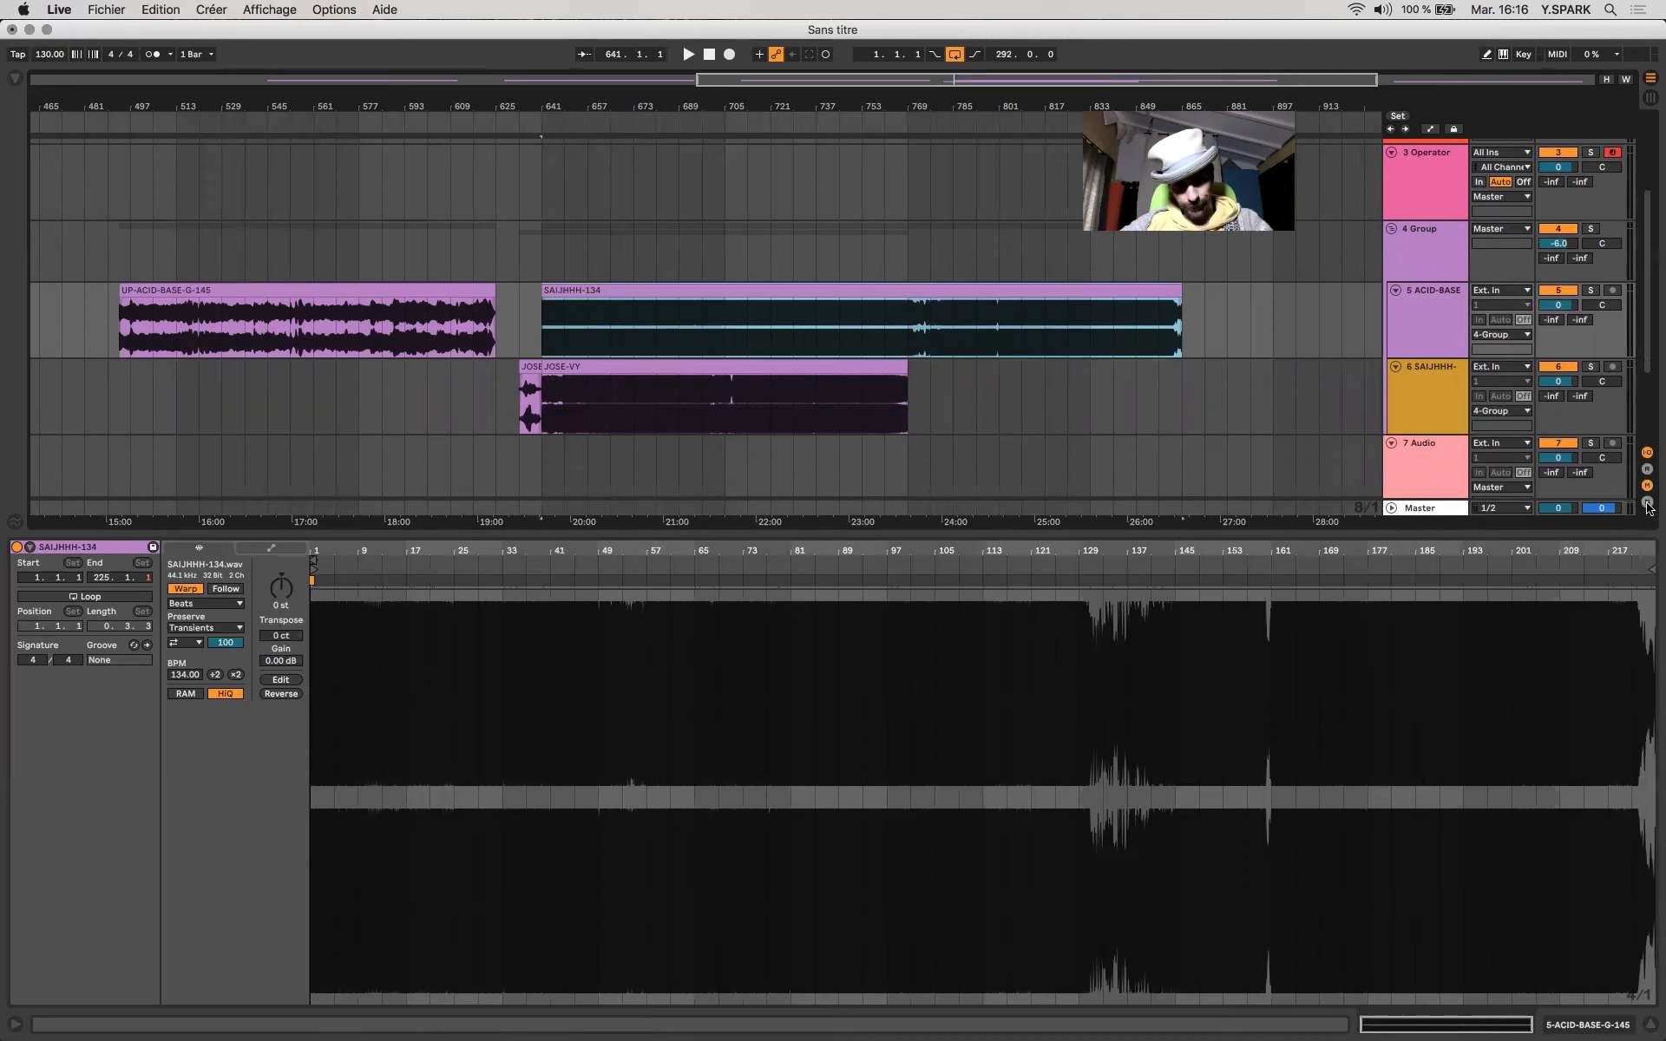
pyautogui.press('Tab')
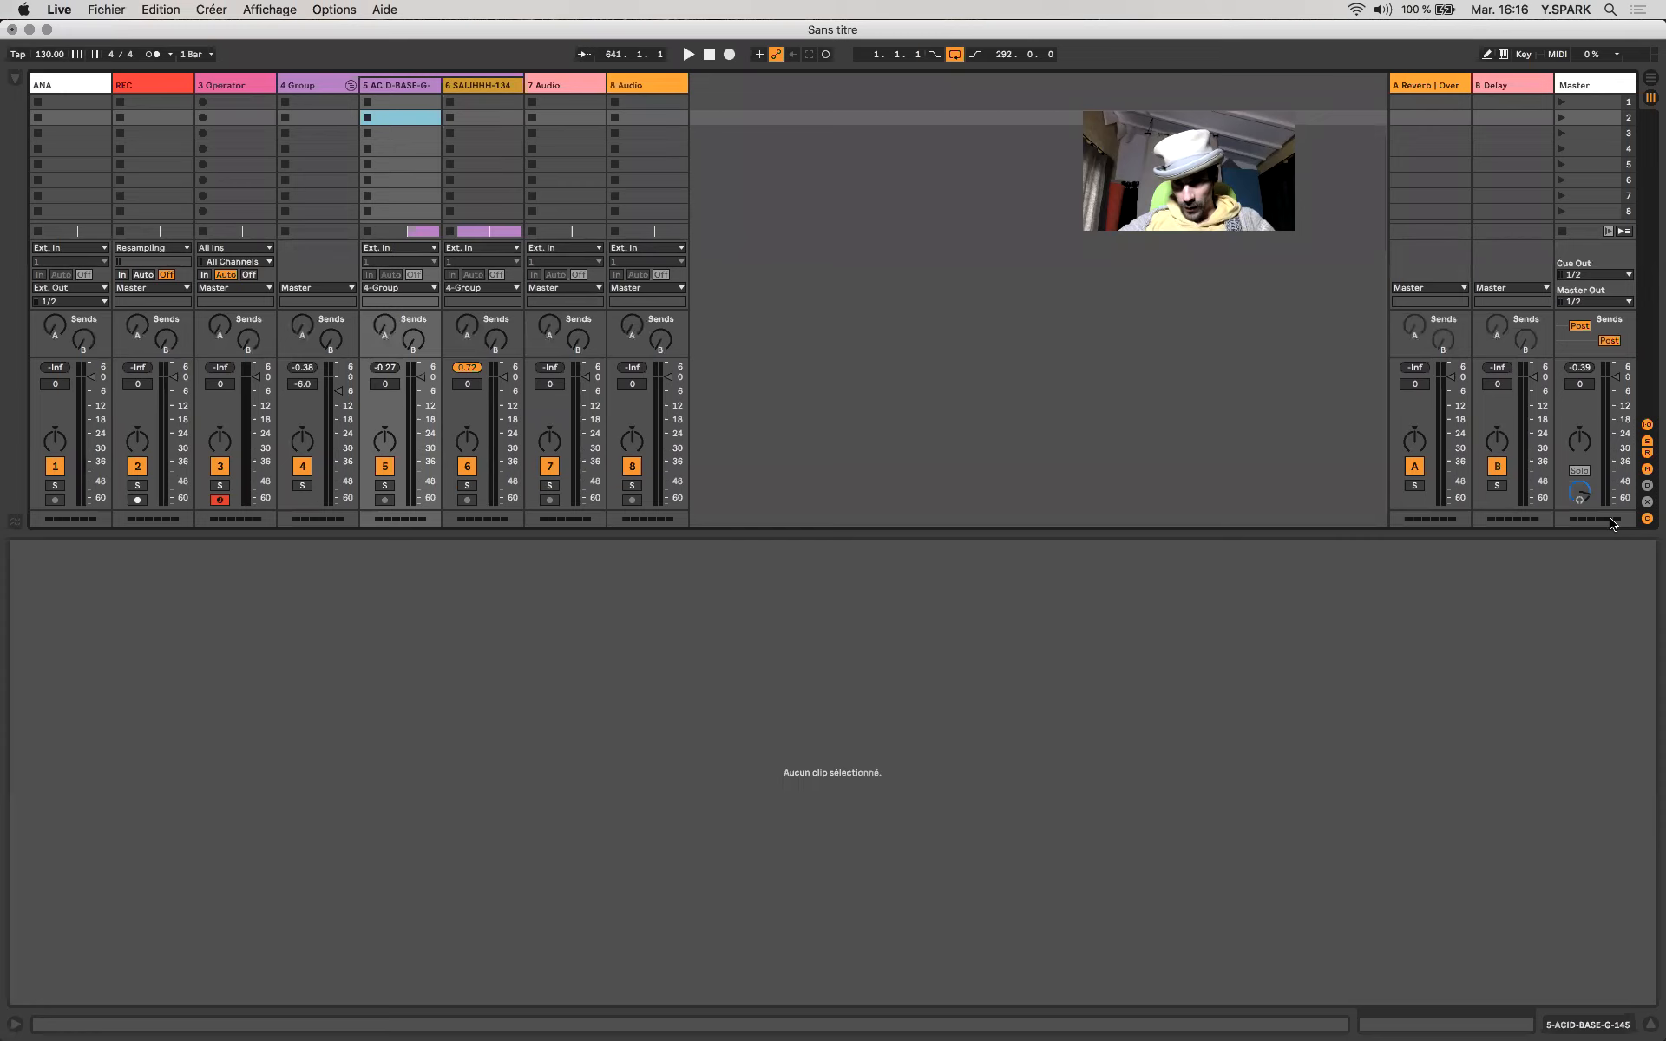
pyautogui.click(1648, 502)
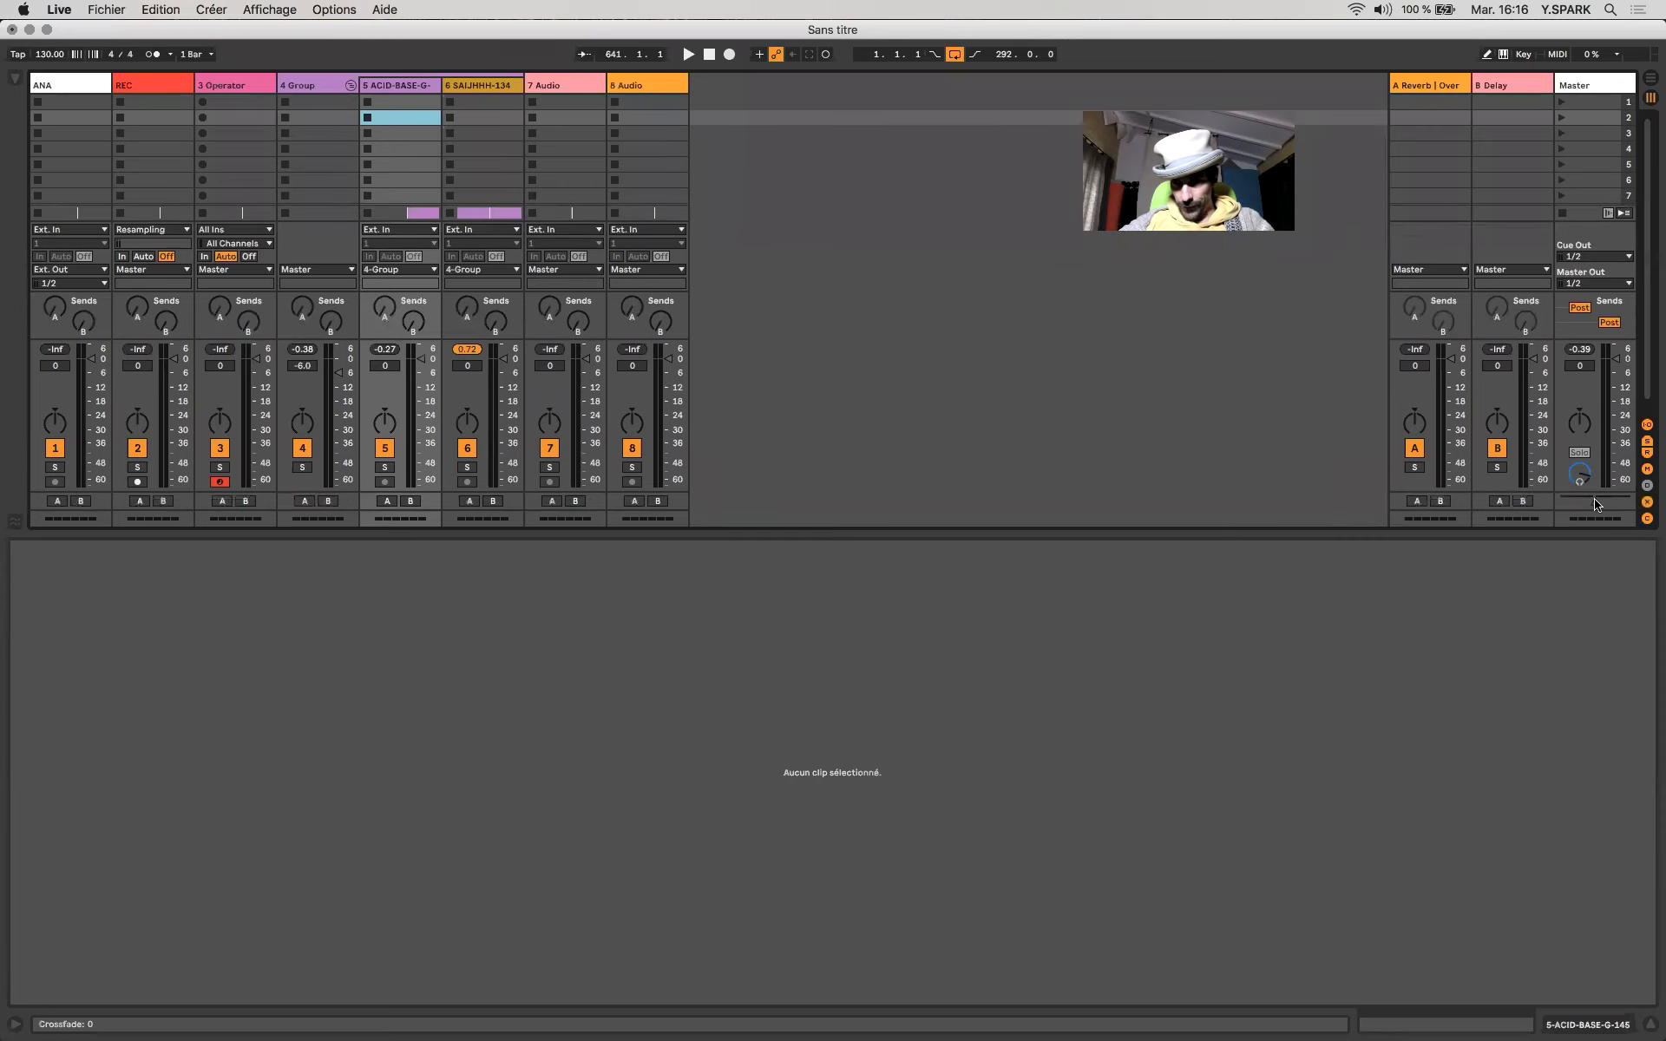
# Try moving the crossfader, and assign track 5 to side A and track 6 to side B.
pyautogui.moveTo(1596, 504)
pyautogui.mouseDown()
pyautogui.moveTo(1562, 502)
pyautogui.moveTo(1588, 503)
pyautogui.mouseUp()
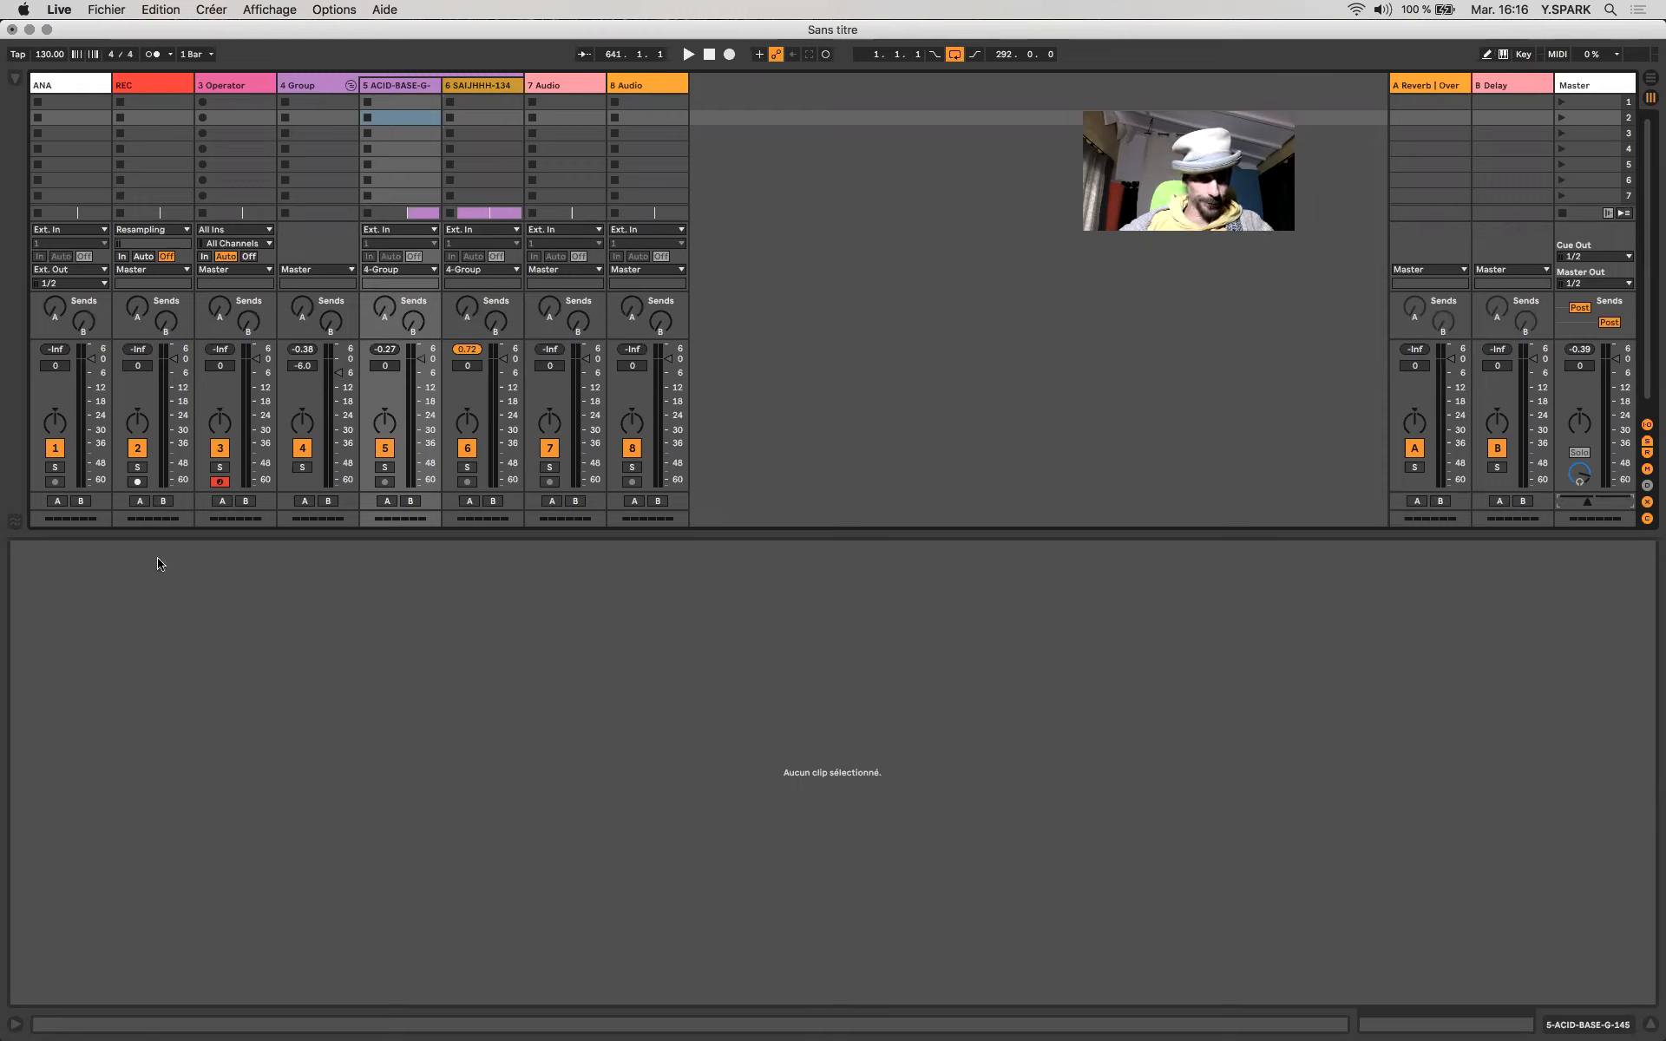
pyautogui.click(386, 502)
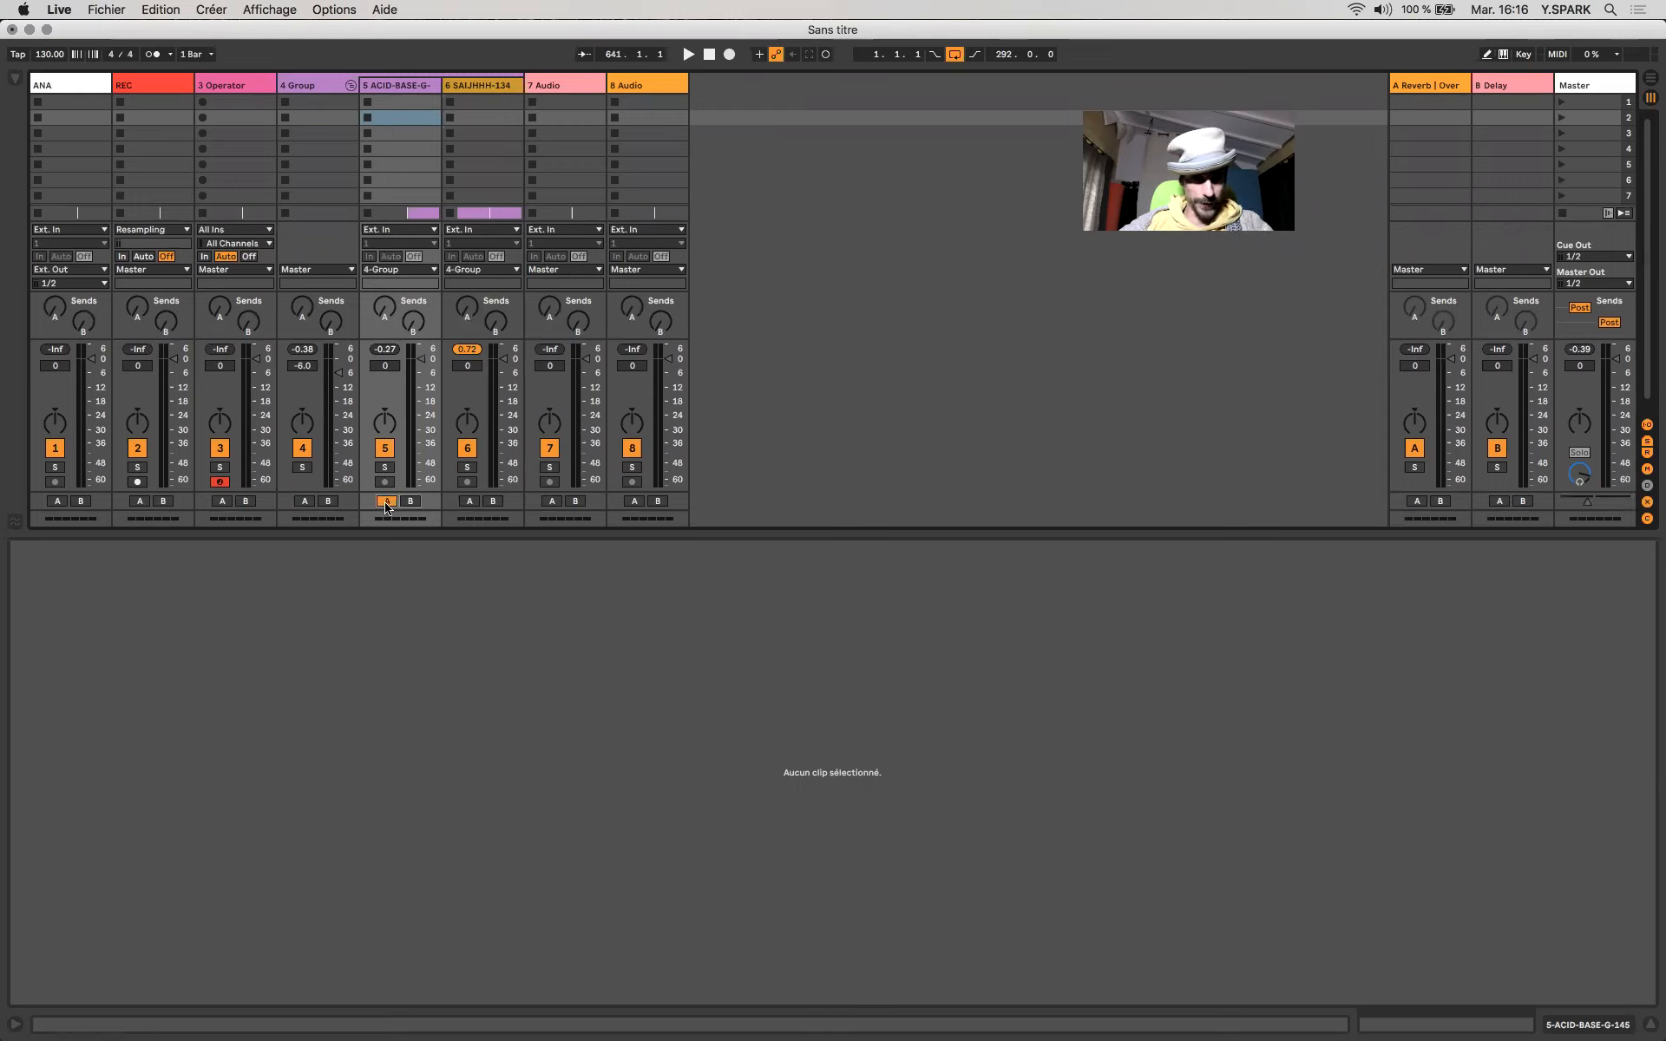
pyautogui.click(492, 502)
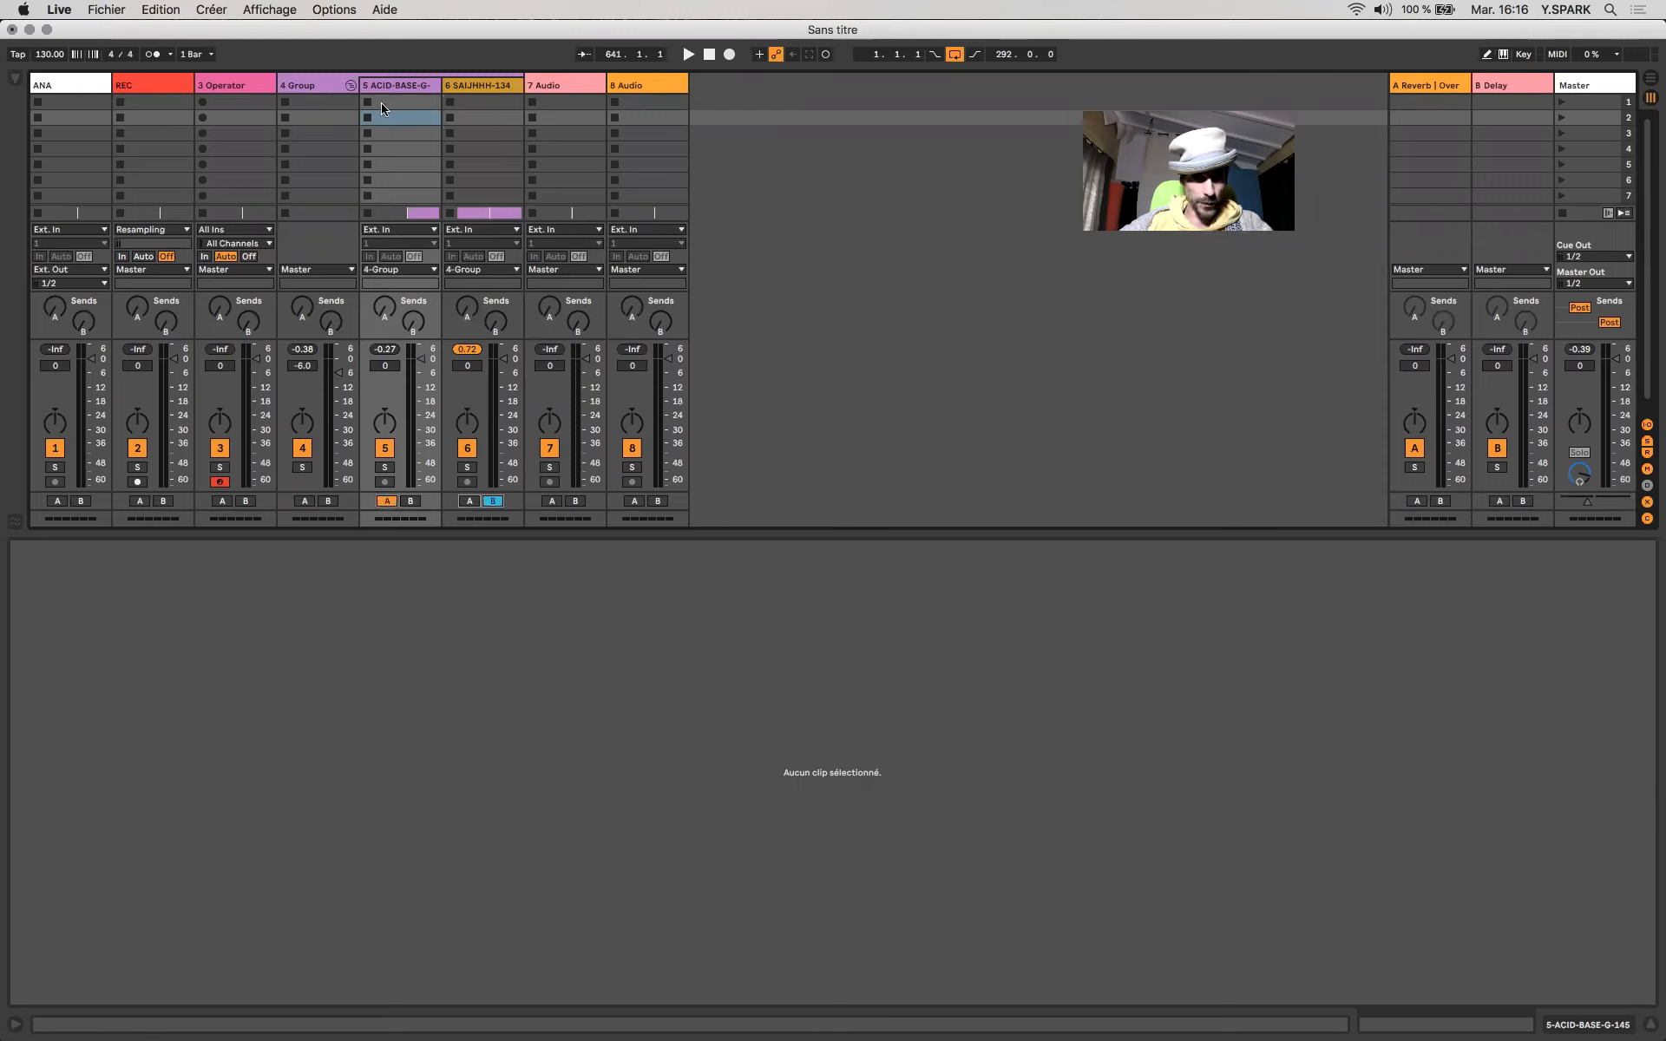
# Play the two overlapping tracks while moving the crossfader between sides A and B.
pyautogui.click(487, 87)
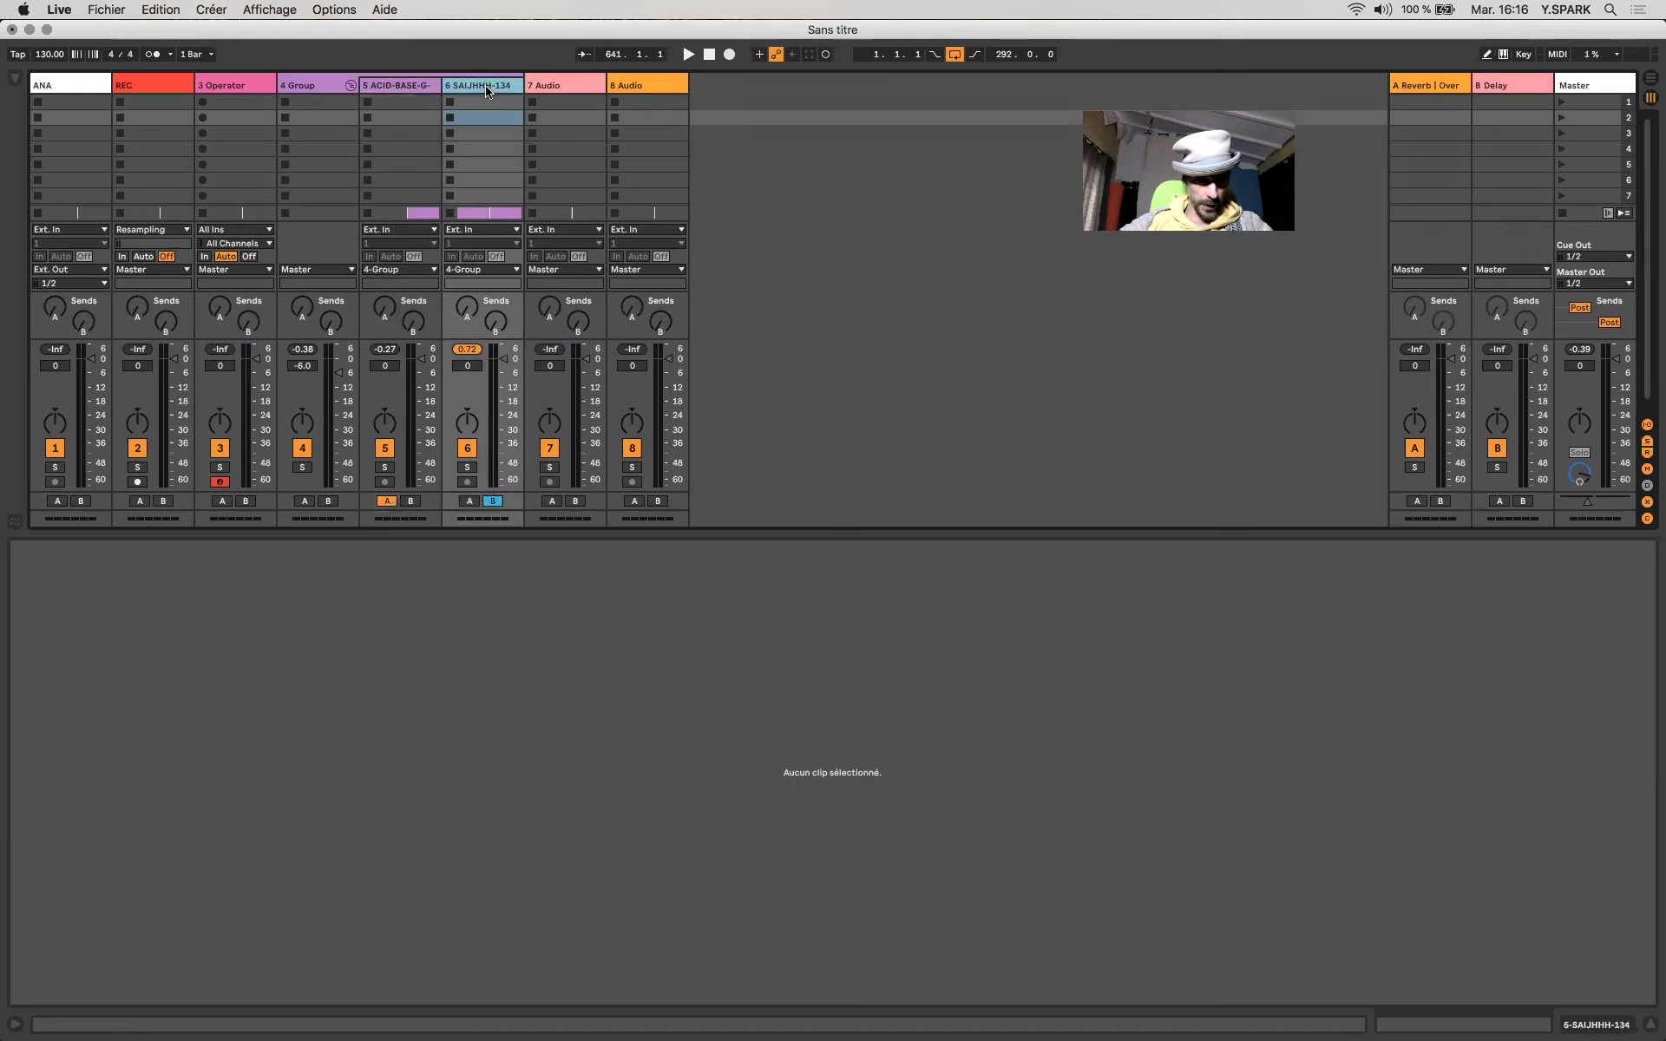
pyautogui.press('space')
pyautogui.moveTo(1588, 501)
pyautogui.mouseDown()
pyautogui.moveTo(1560, 502)
pyautogui.moveTo(1629, 501)
pyautogui.moveTo(1560, 501)
pyautogui.moveTo(1630, 502)
pyautogui.moveTo(1593, 502)
pyautogui.mouseUp()
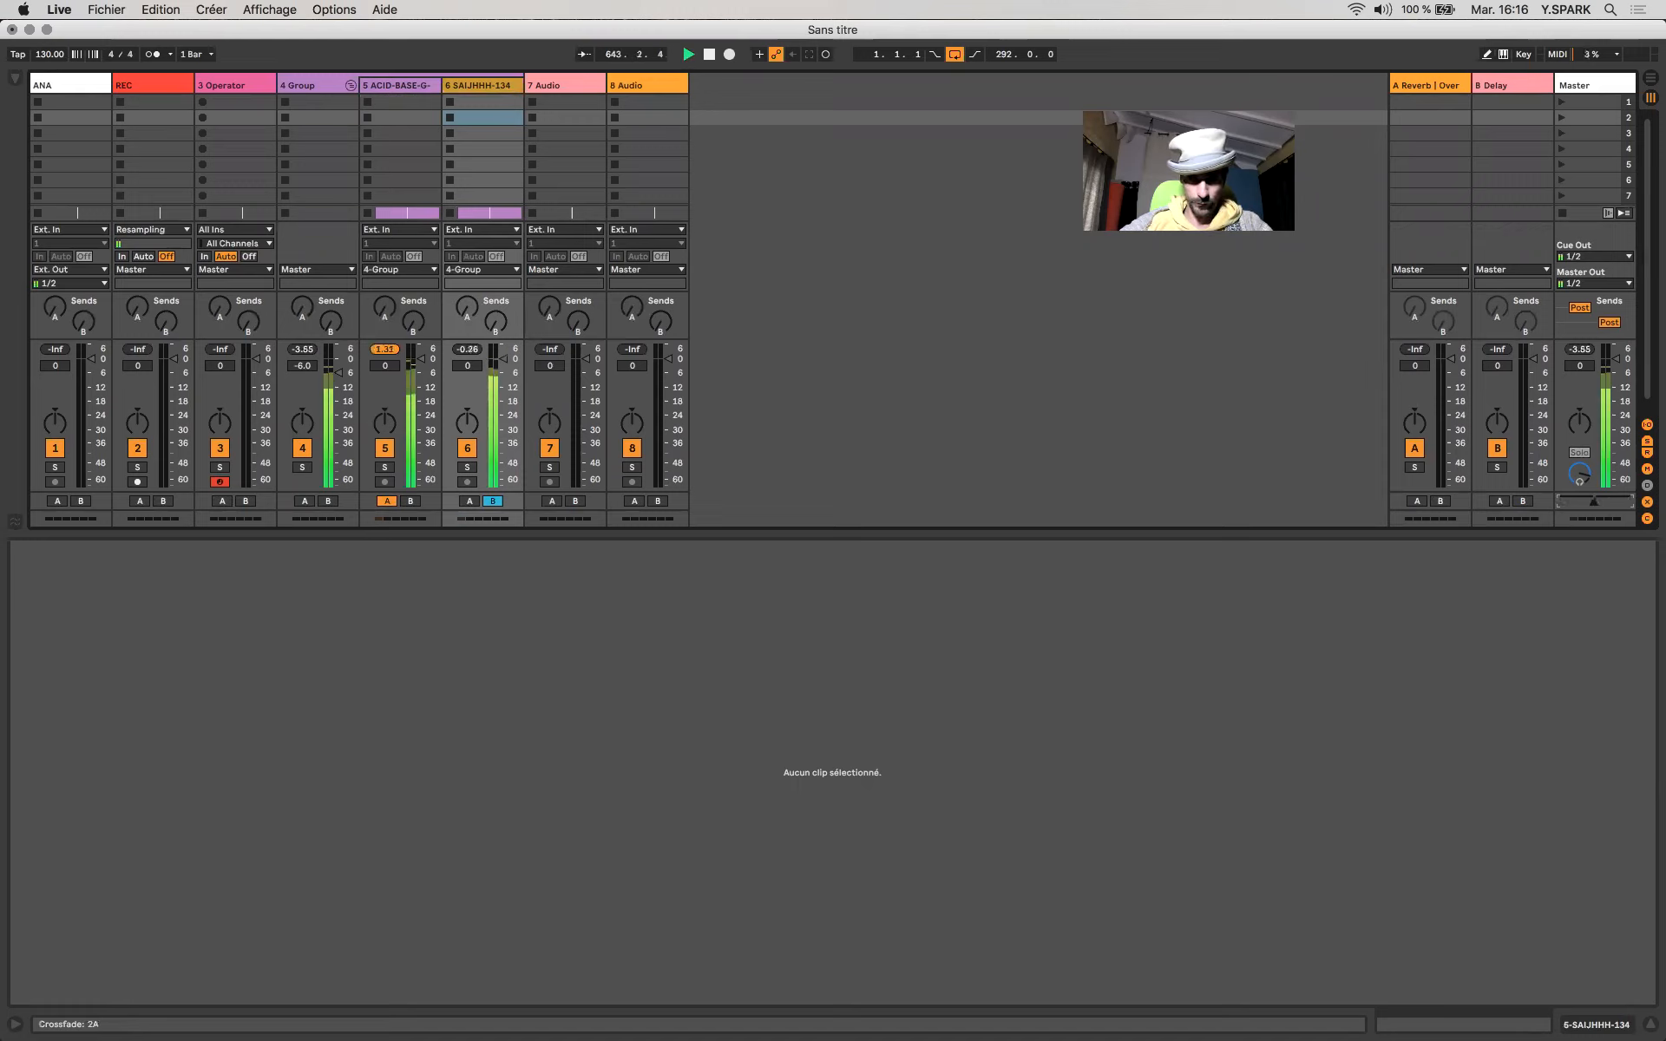
pyautogui.press('space')
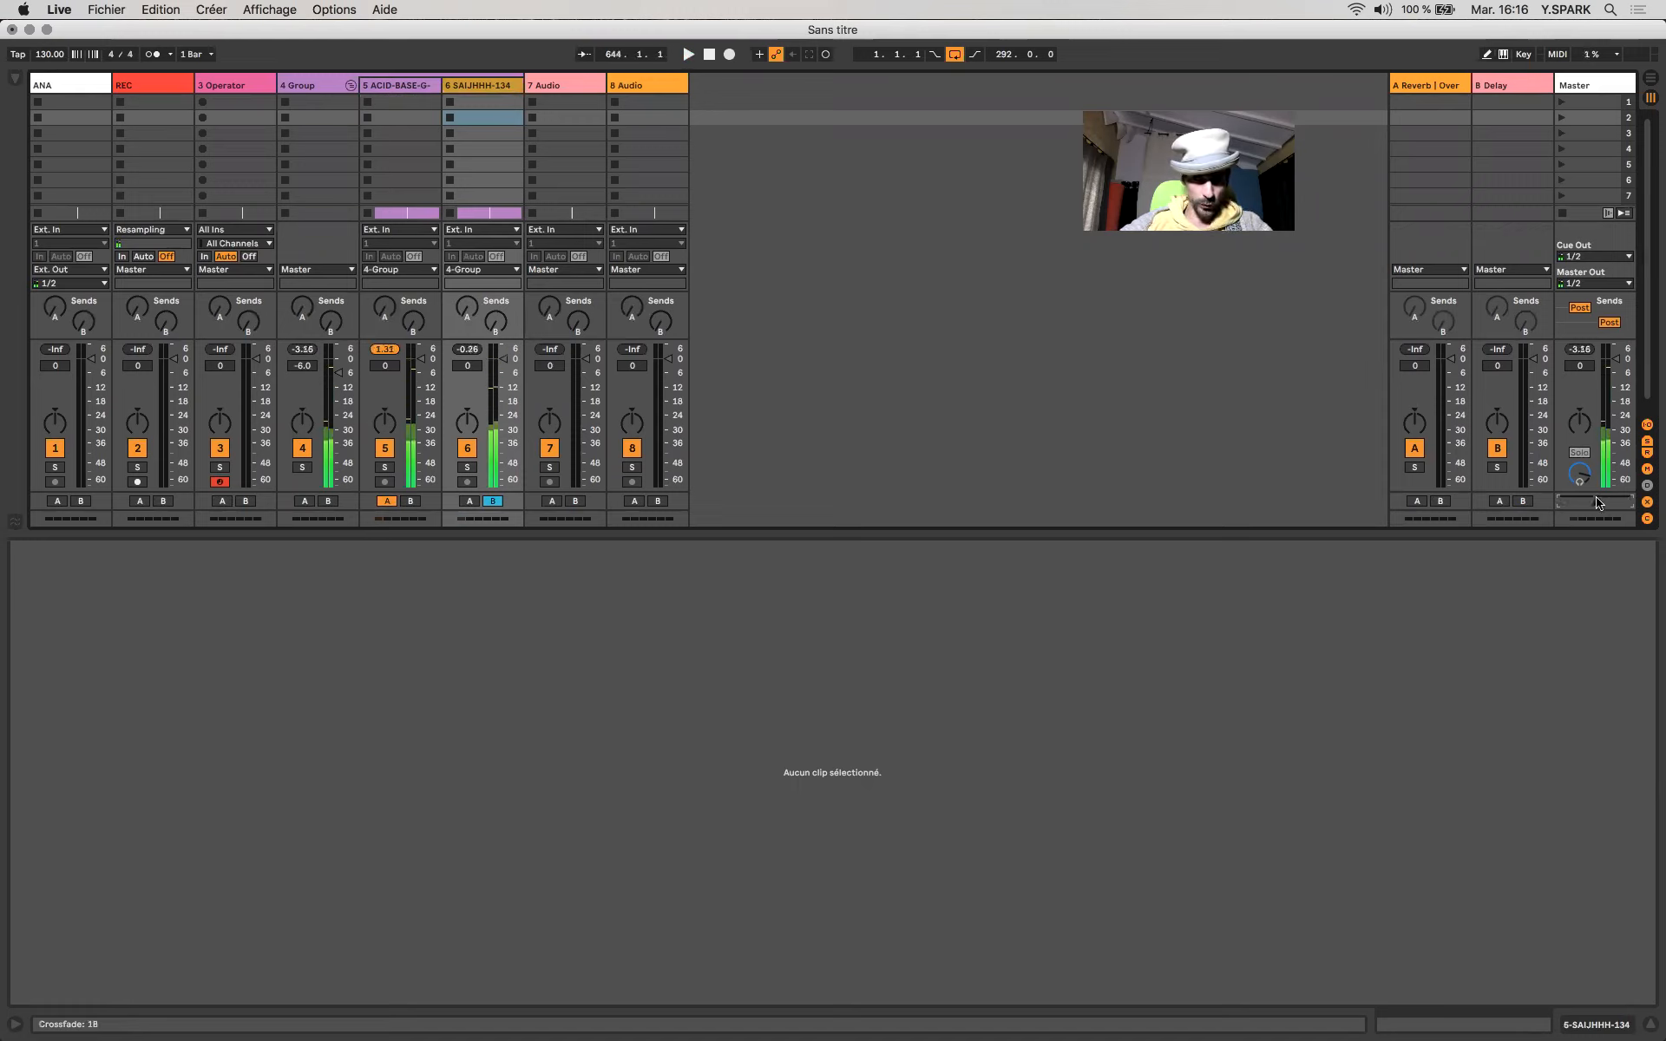
# Inspect the context options of the master's crossfader and cue volume, return B's activator and track 6's pan control without applying any.
pyautogui.rightClick(1595, 502)
pyautogui.click(1263, 597)
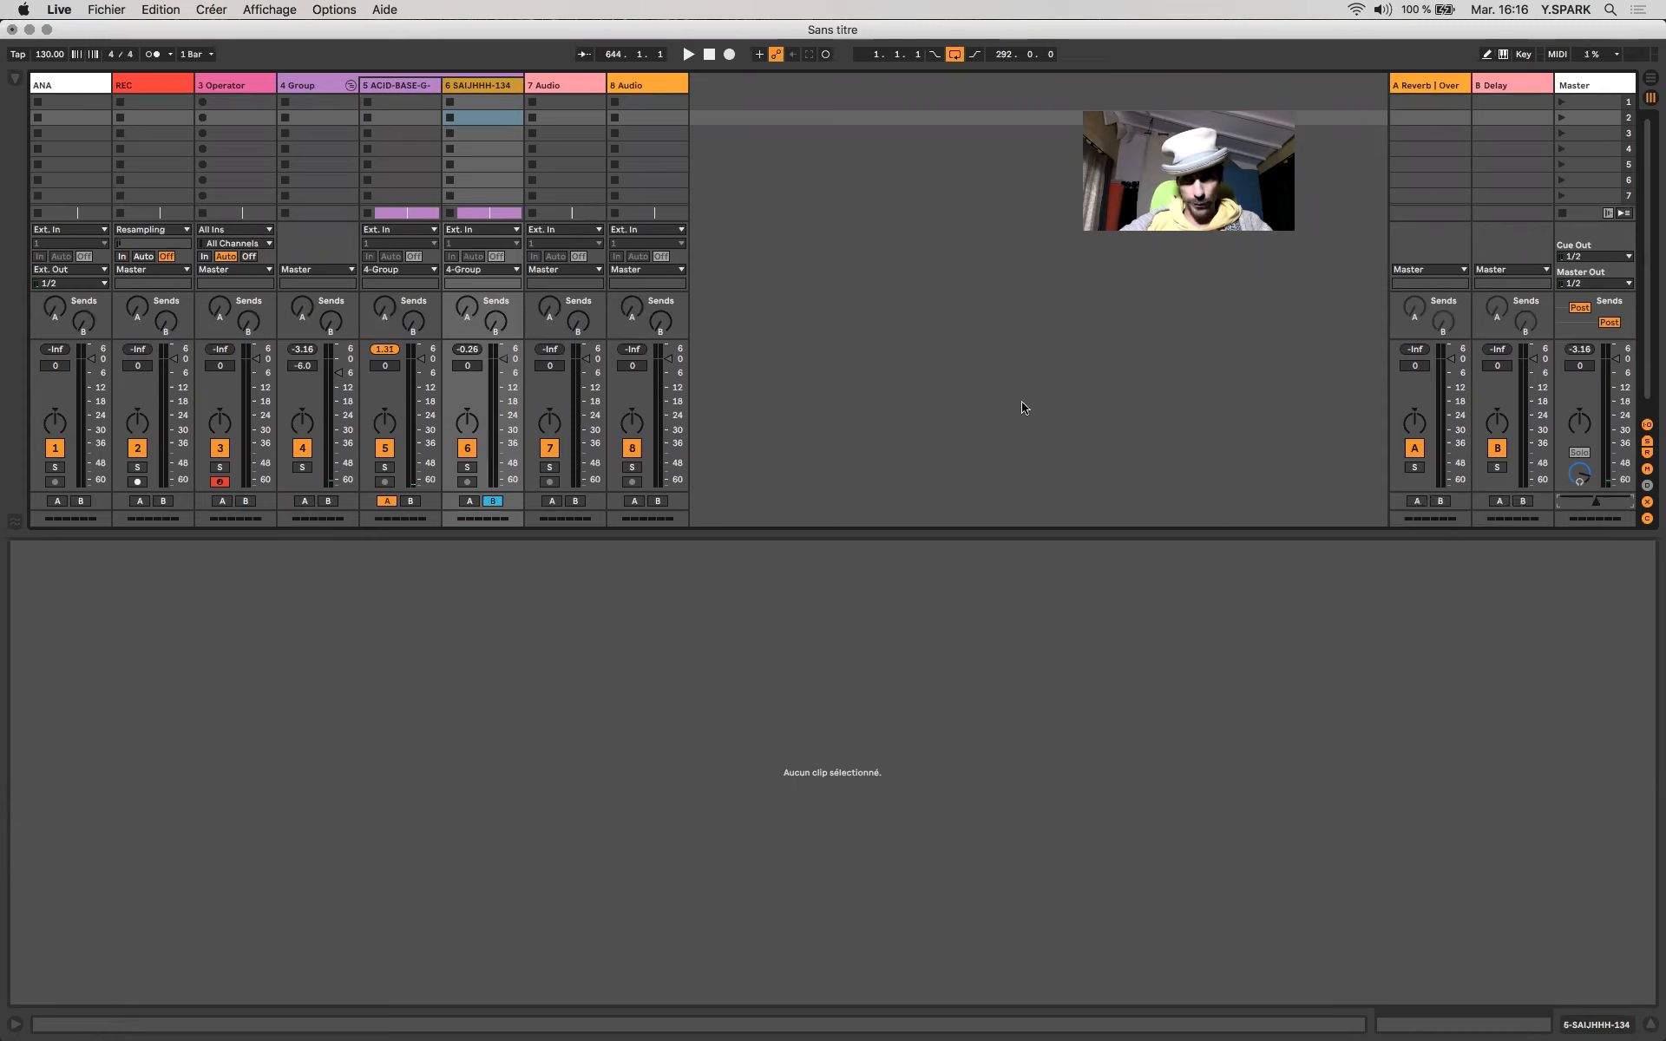
pyautogui.rightClick(1575, 476)
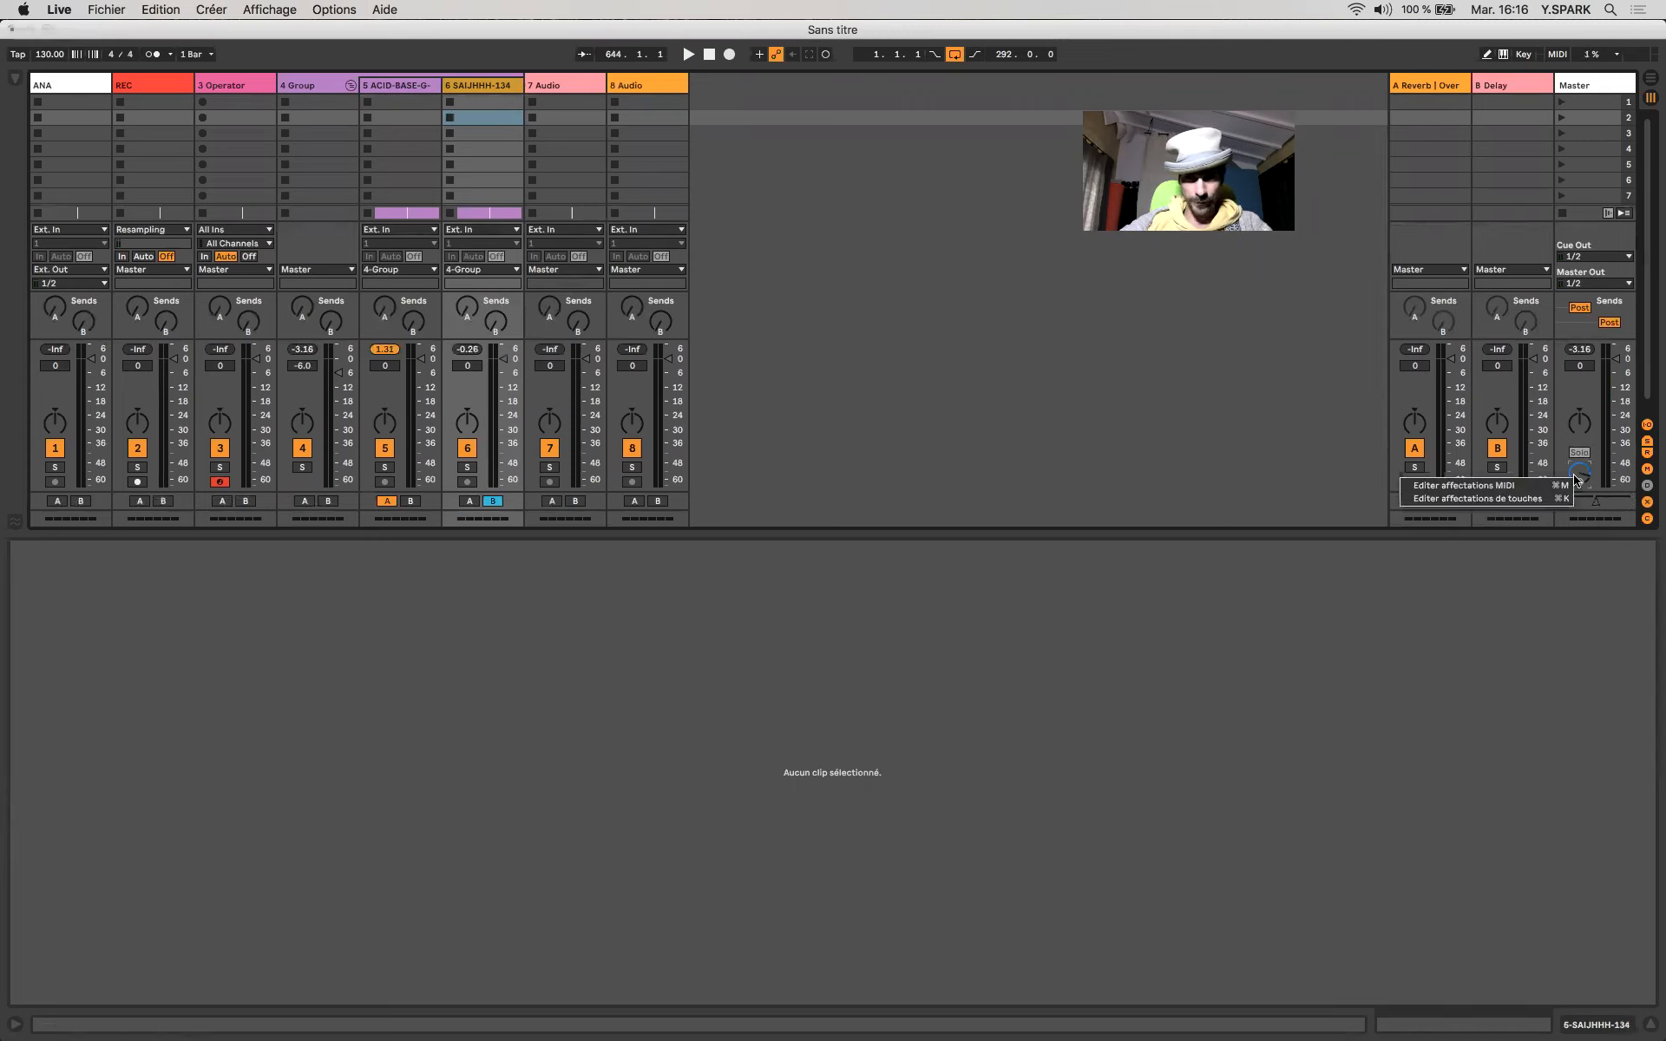
pyautogui.rightClick(1497, 451)
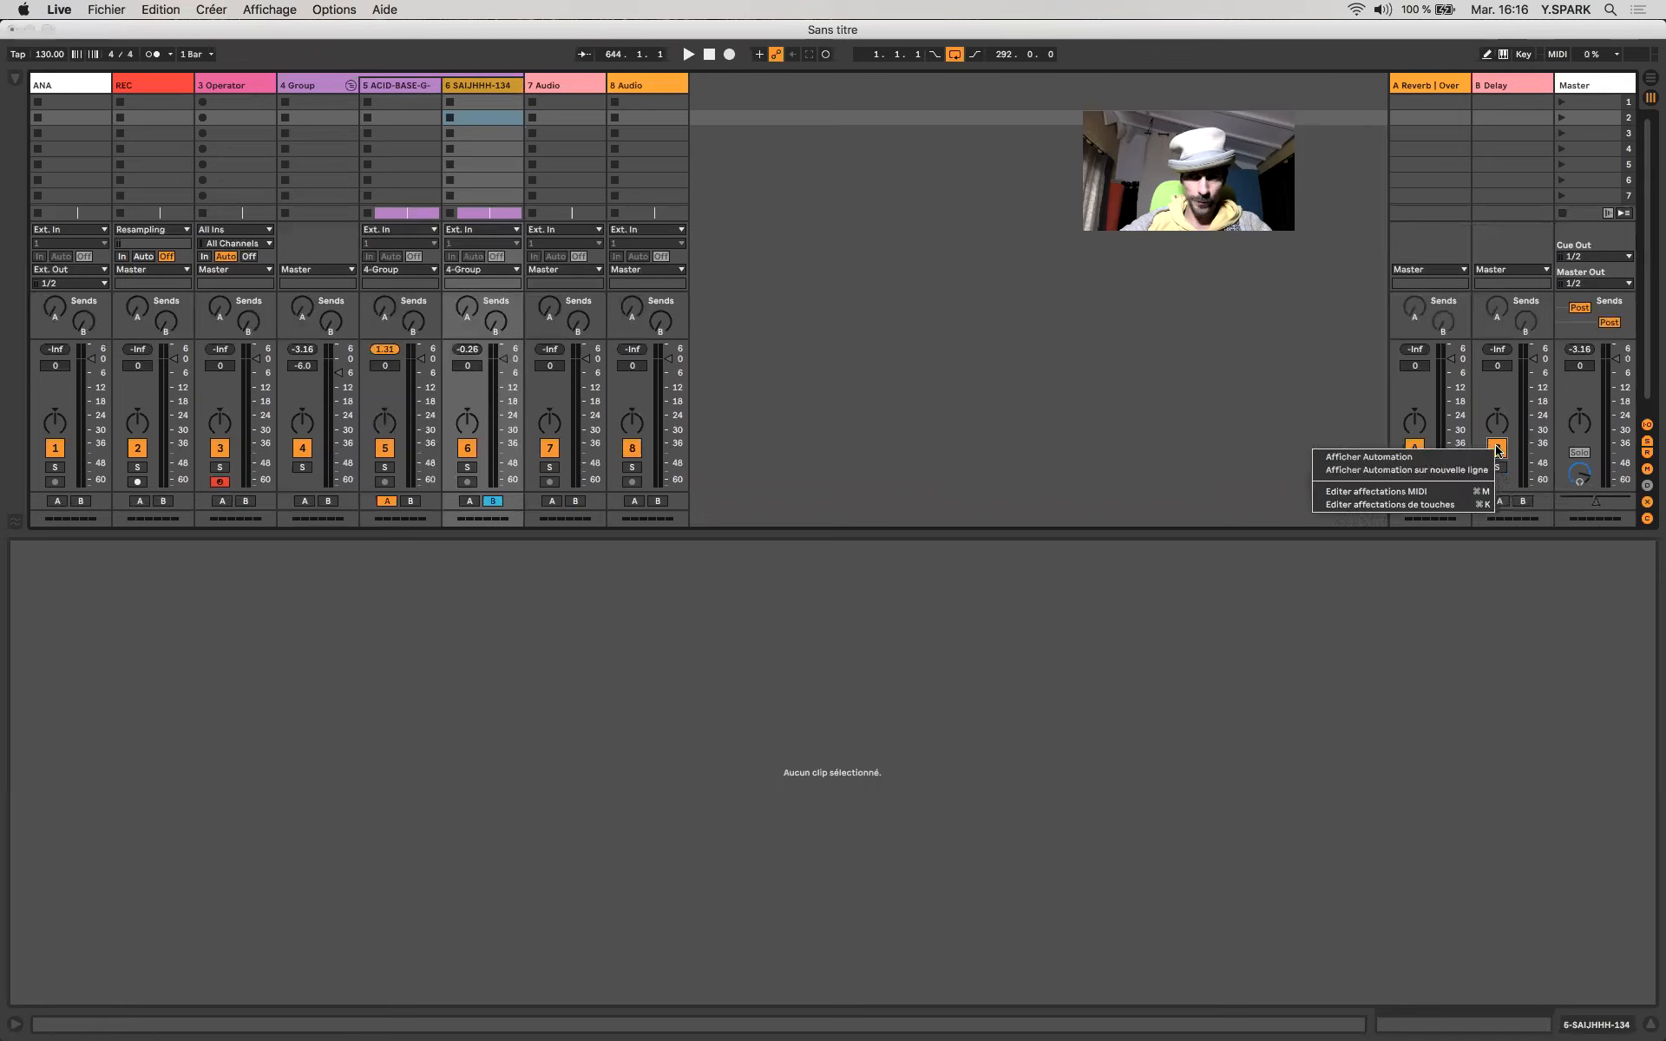
pyautogui.click(1126, 411)
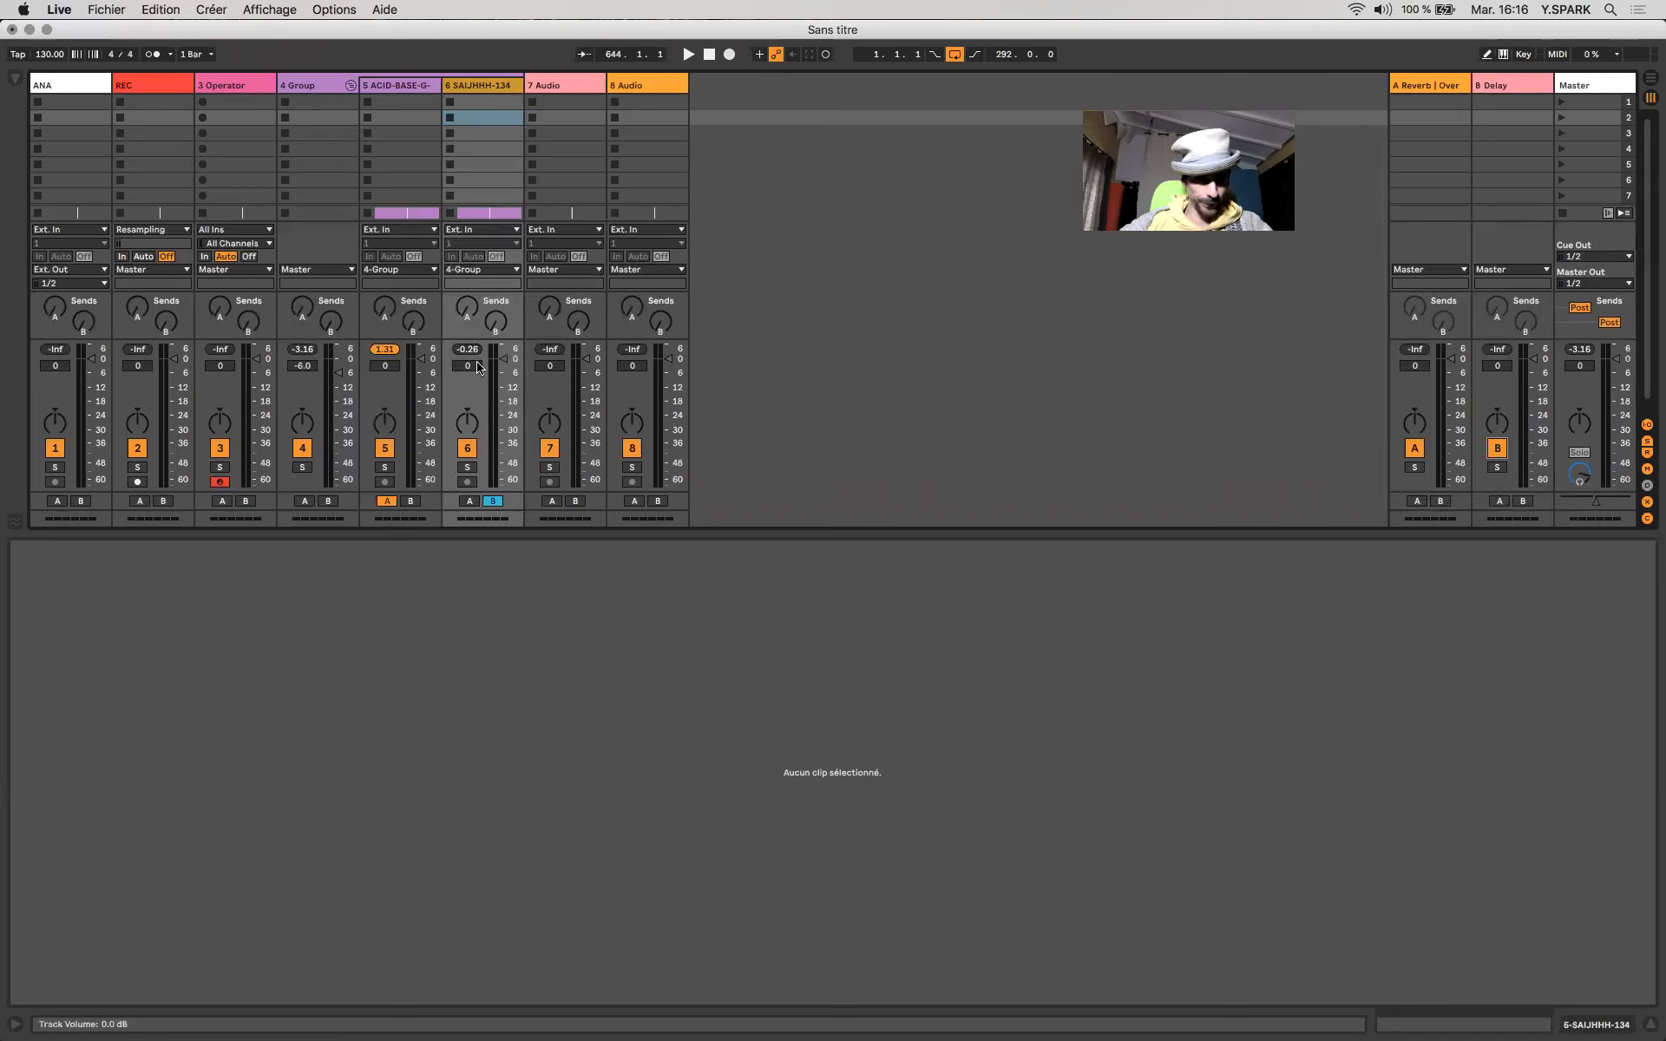
pyautogui.rightClick(464, 430)
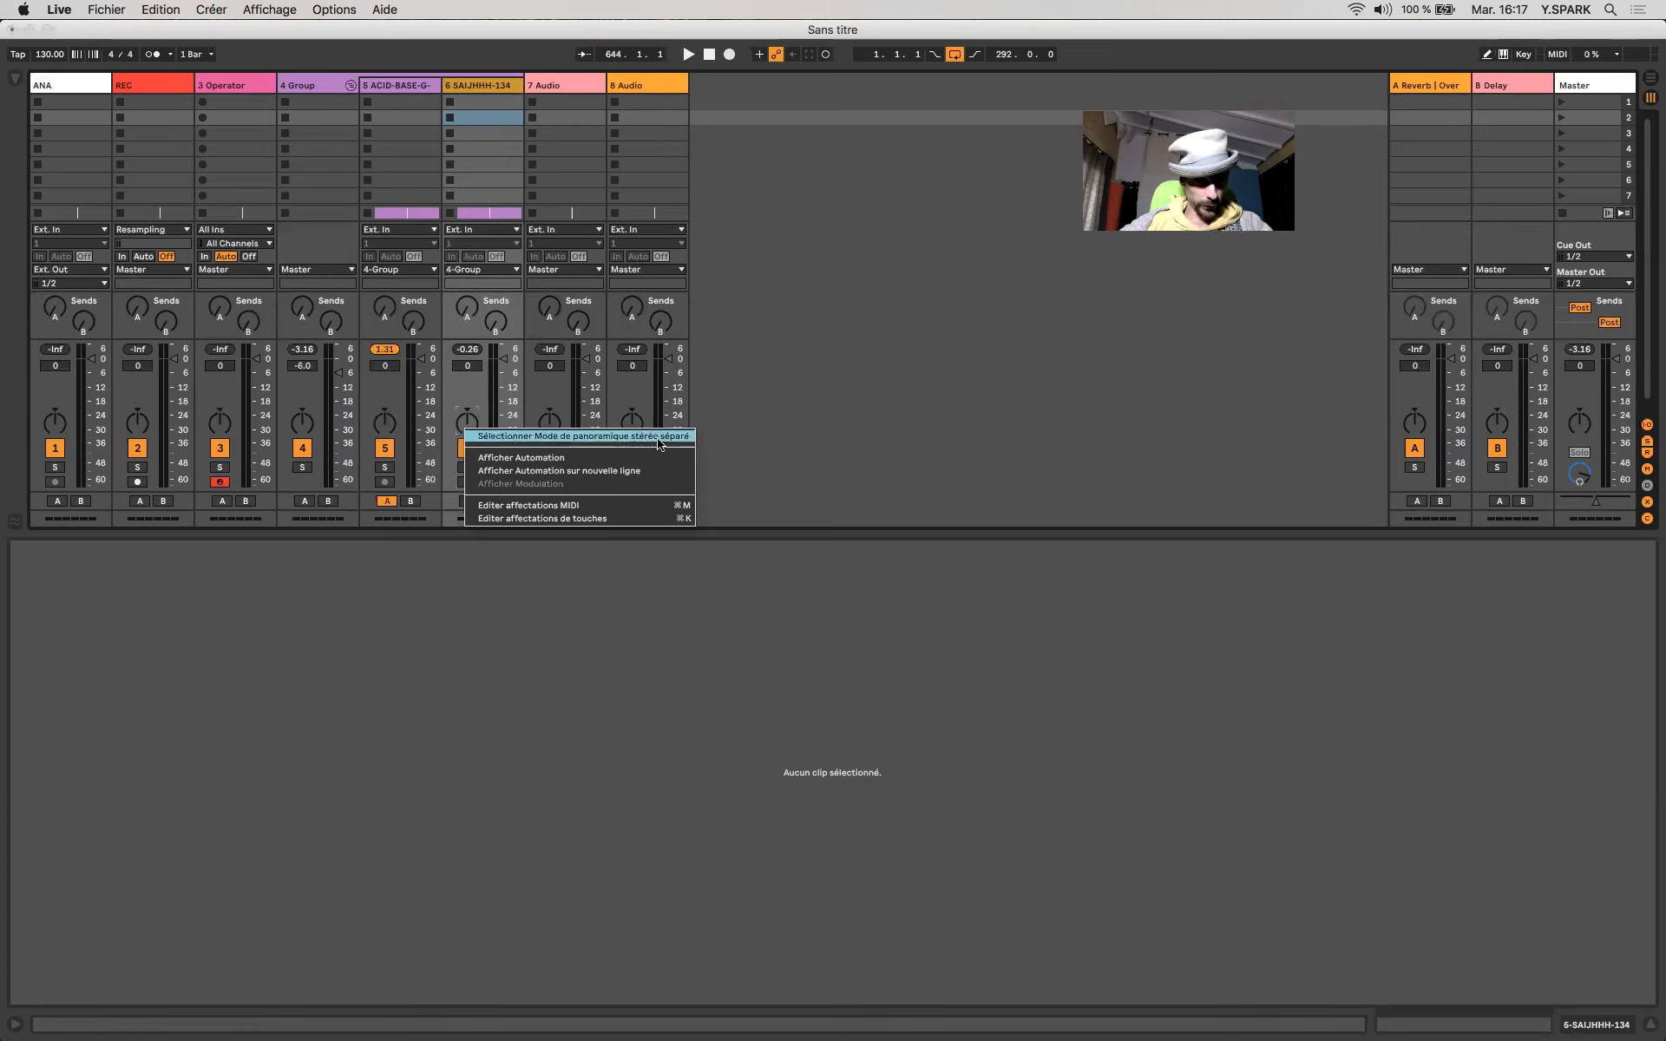
pyautogui.click(818, 410)
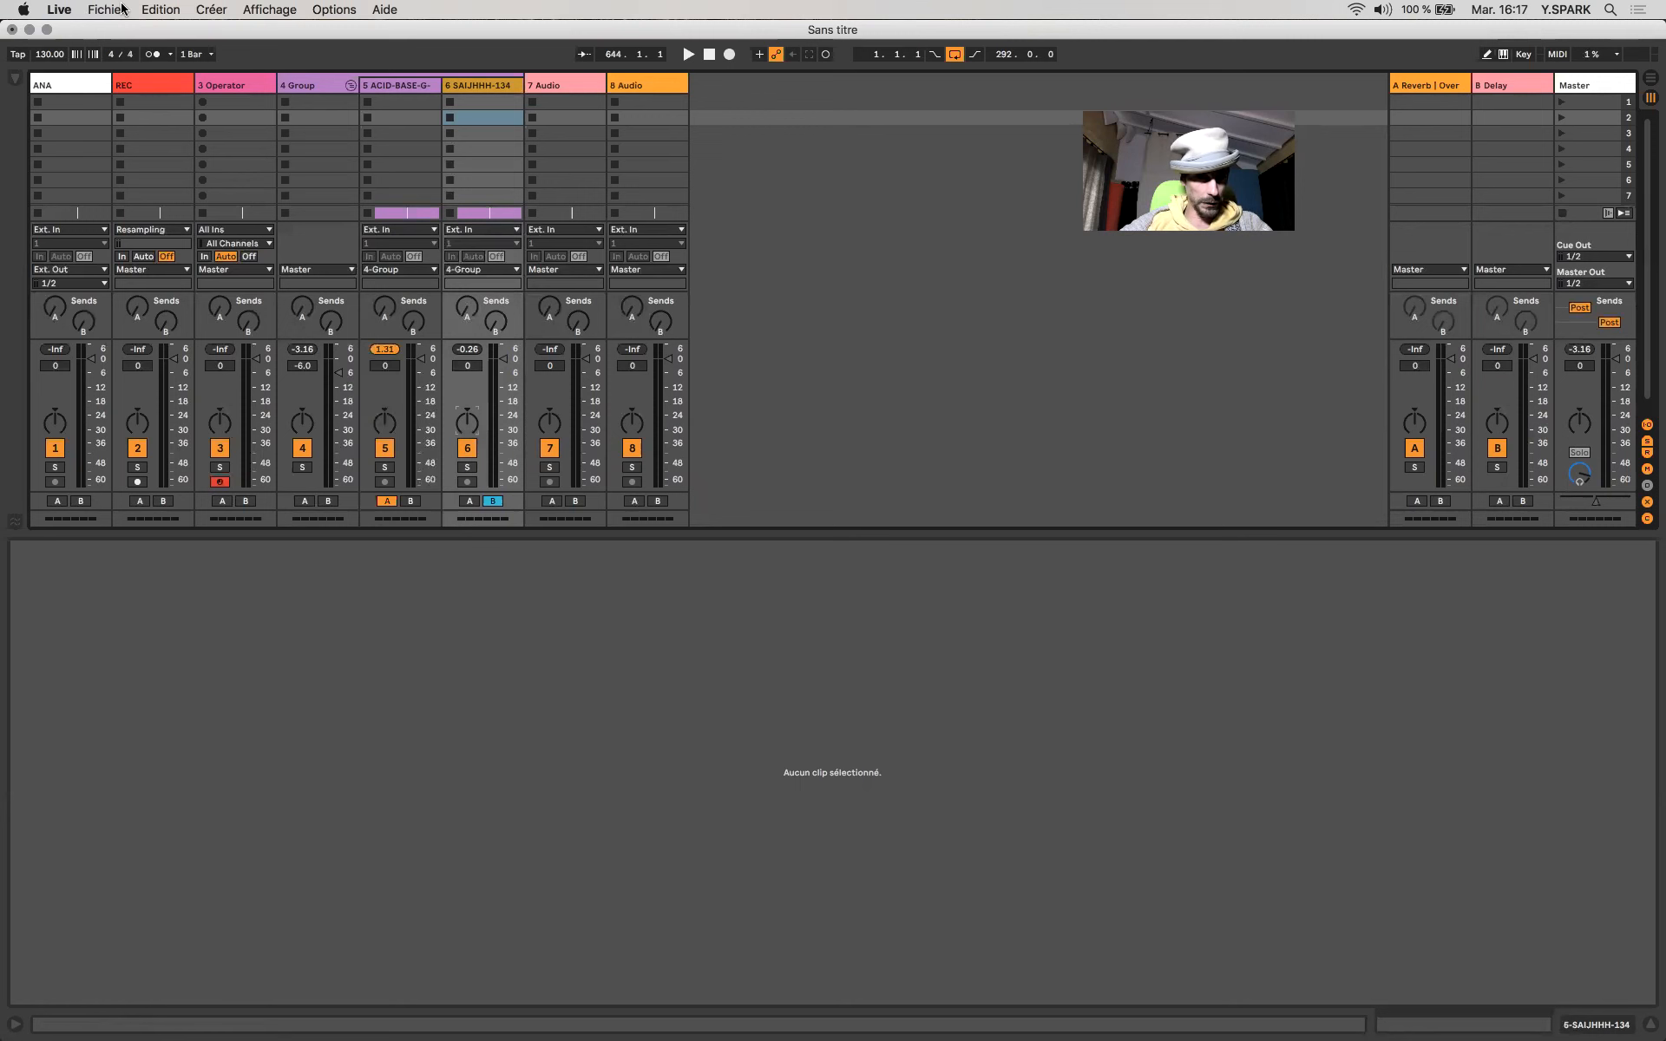
# Show the browser and add EQ Eight from the EQ & Filters audio effects to the Operator track.
pyautogui.click(121, 9)
pyautogui.click(13, 78)
pyautogui.click(14, 78)
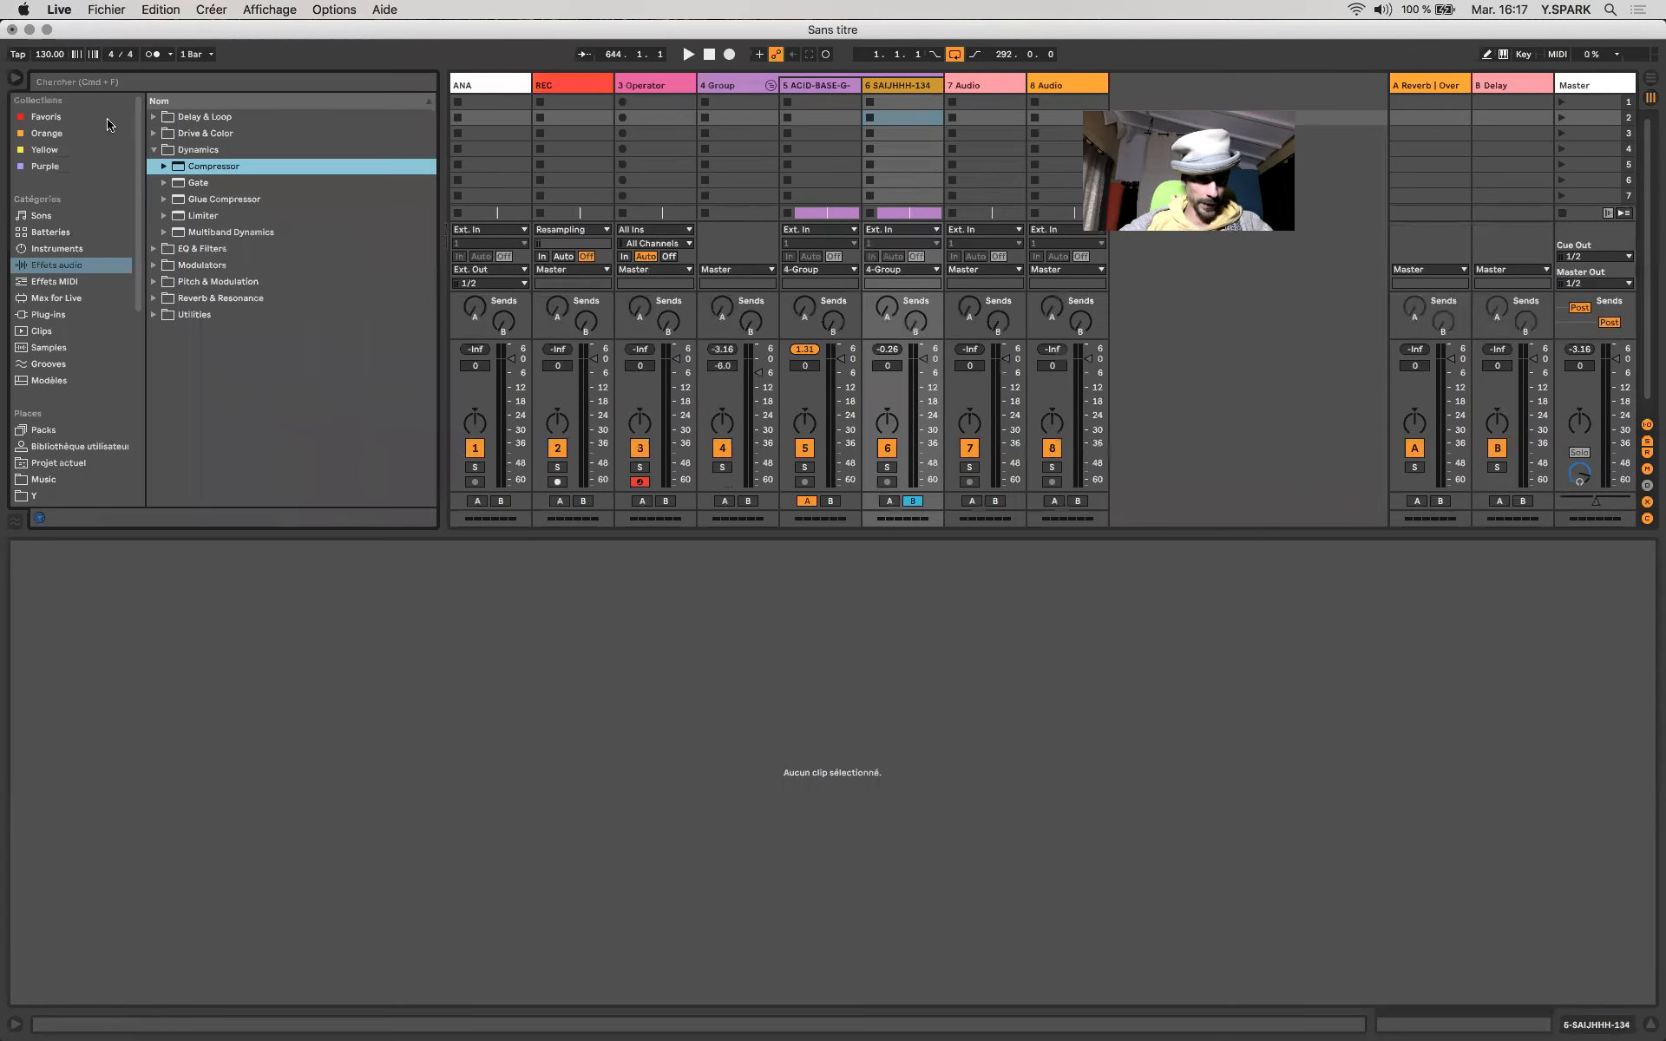
pyautogui.click(67, 261)
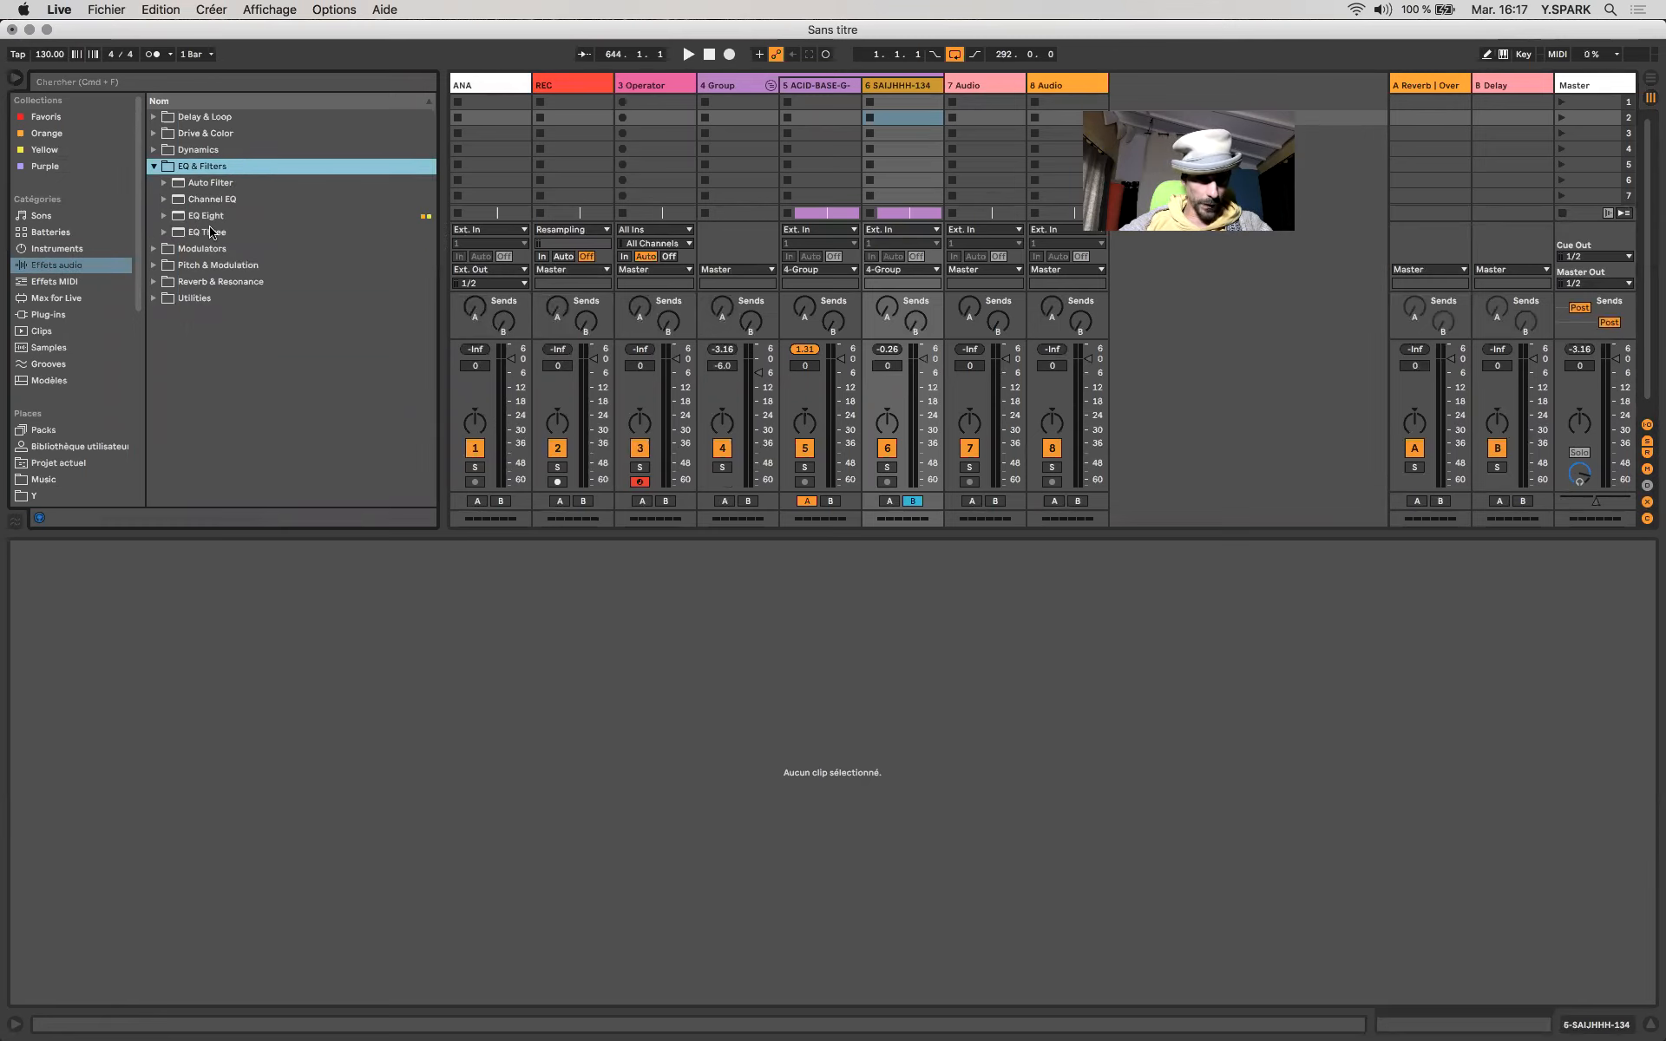
pyautogui.moveTo(616, 129); pyautogui.dragTo(647, 117)
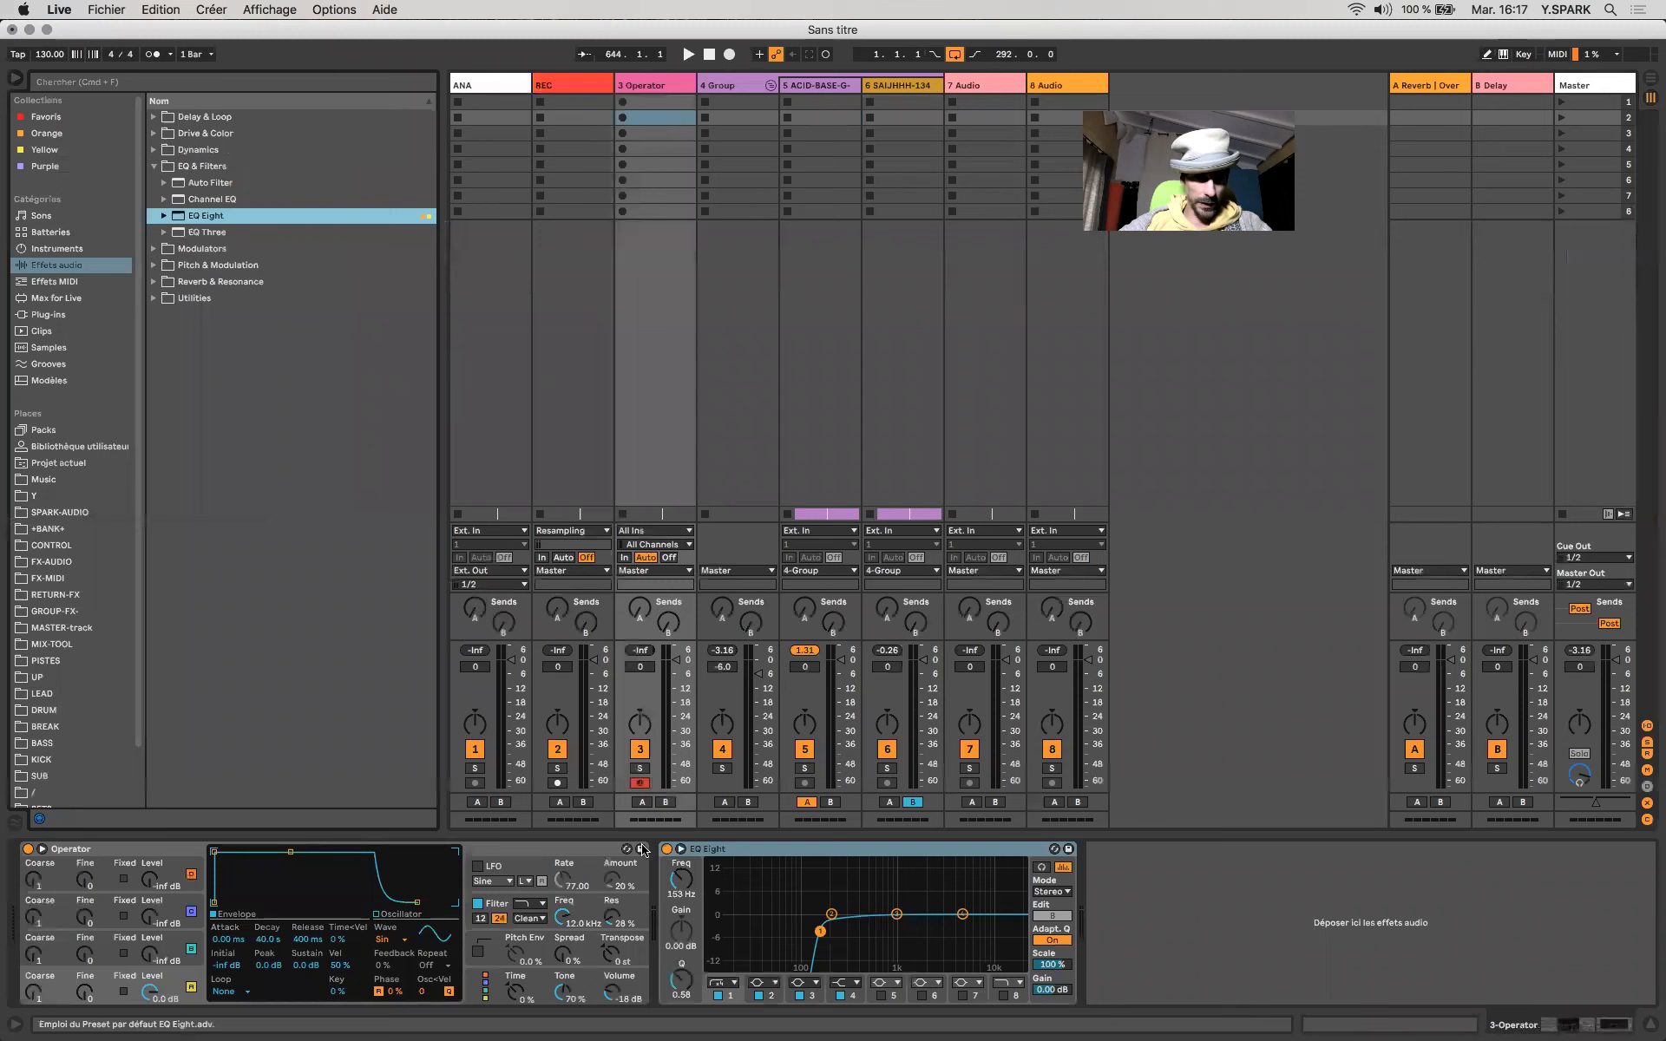
pyautogui.rightClick(717, 847)
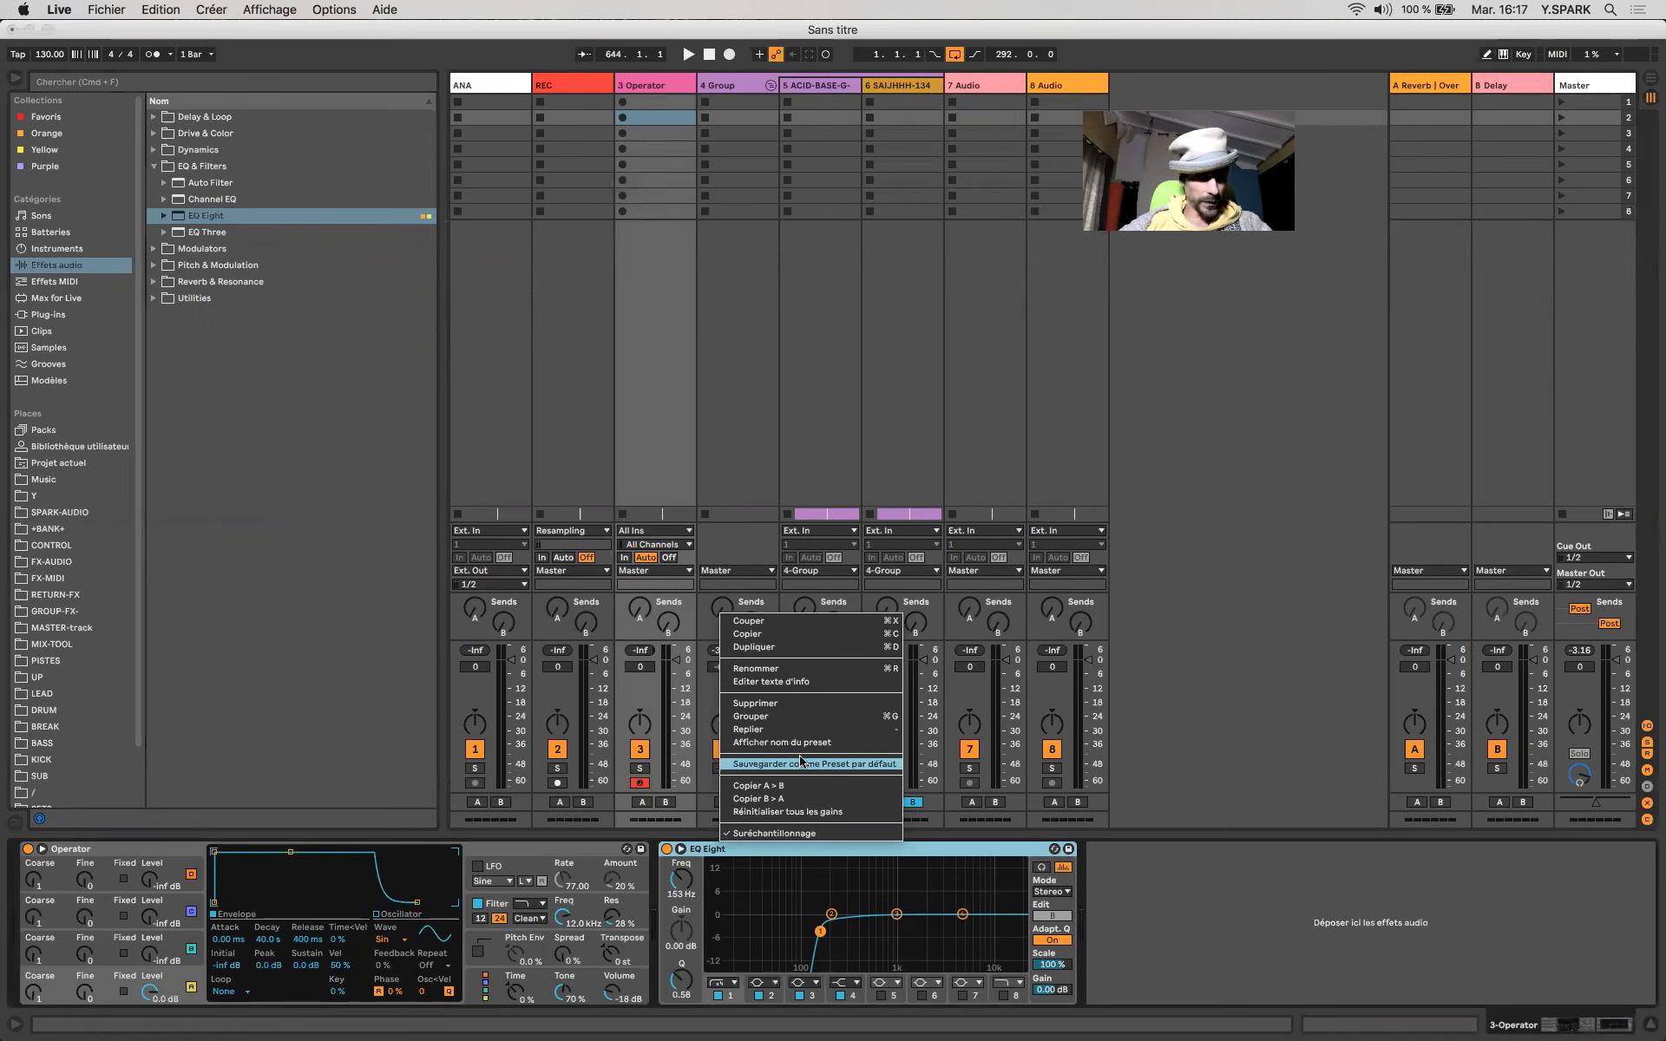
pyautogui.click(708, 847)
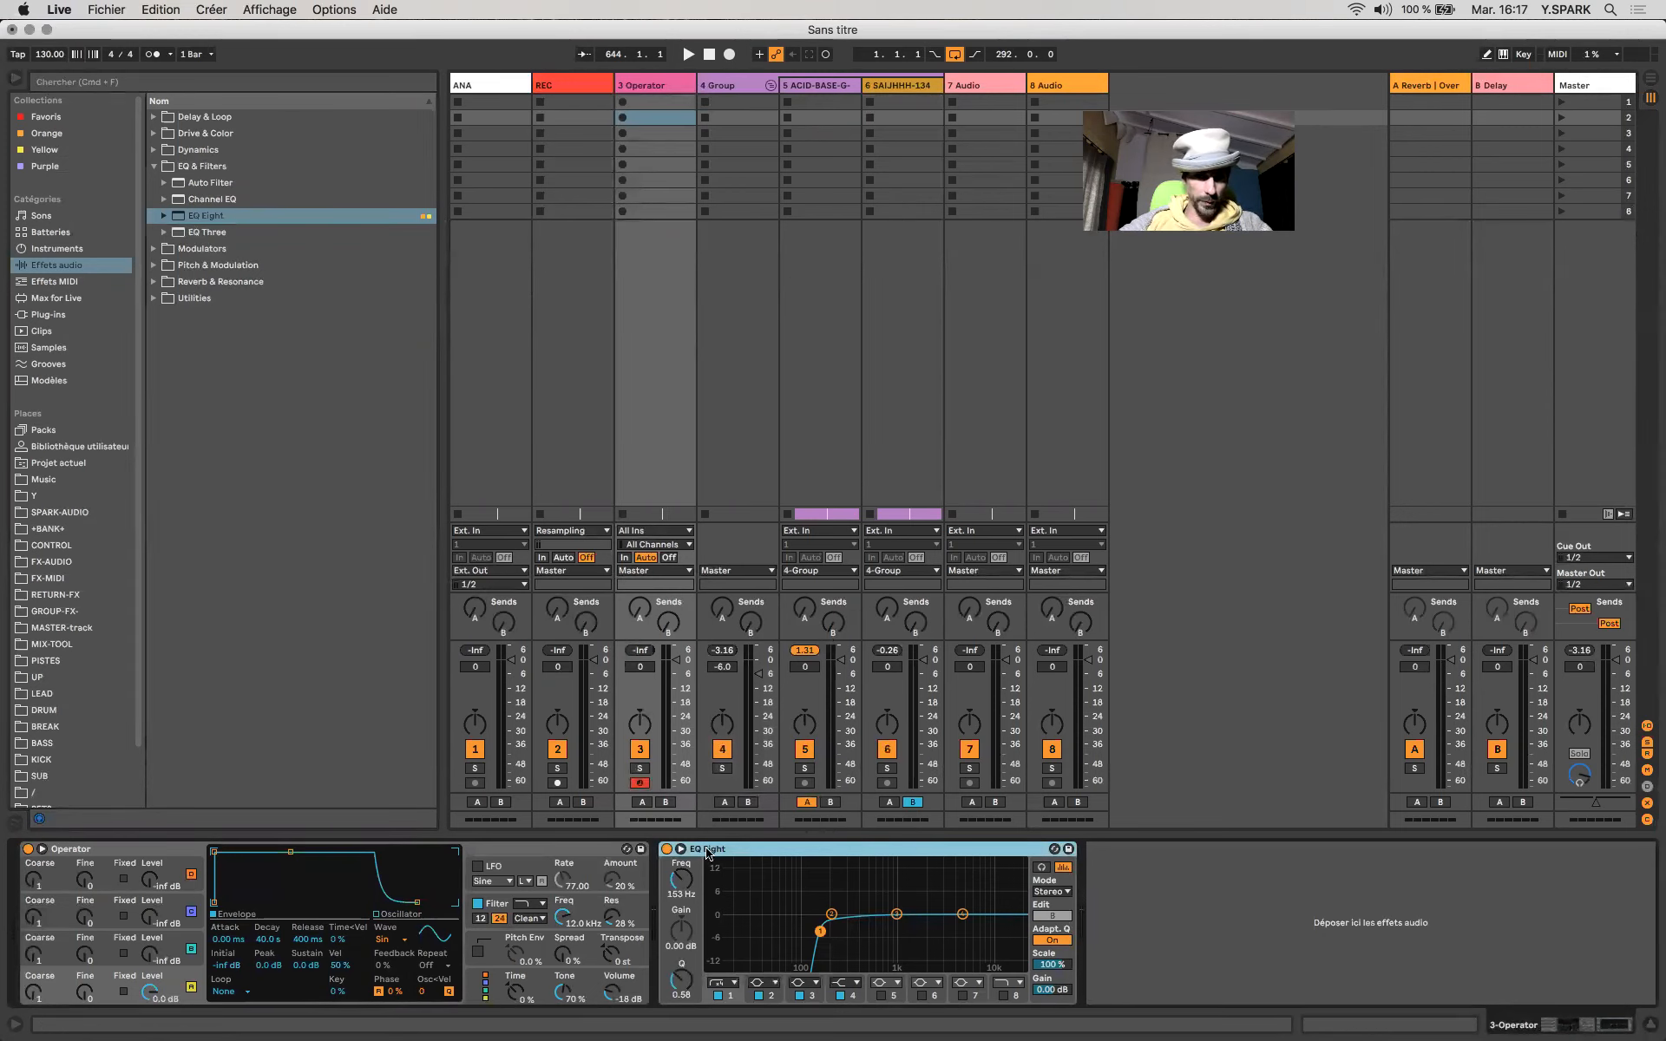
pyautogui.press('Delete')
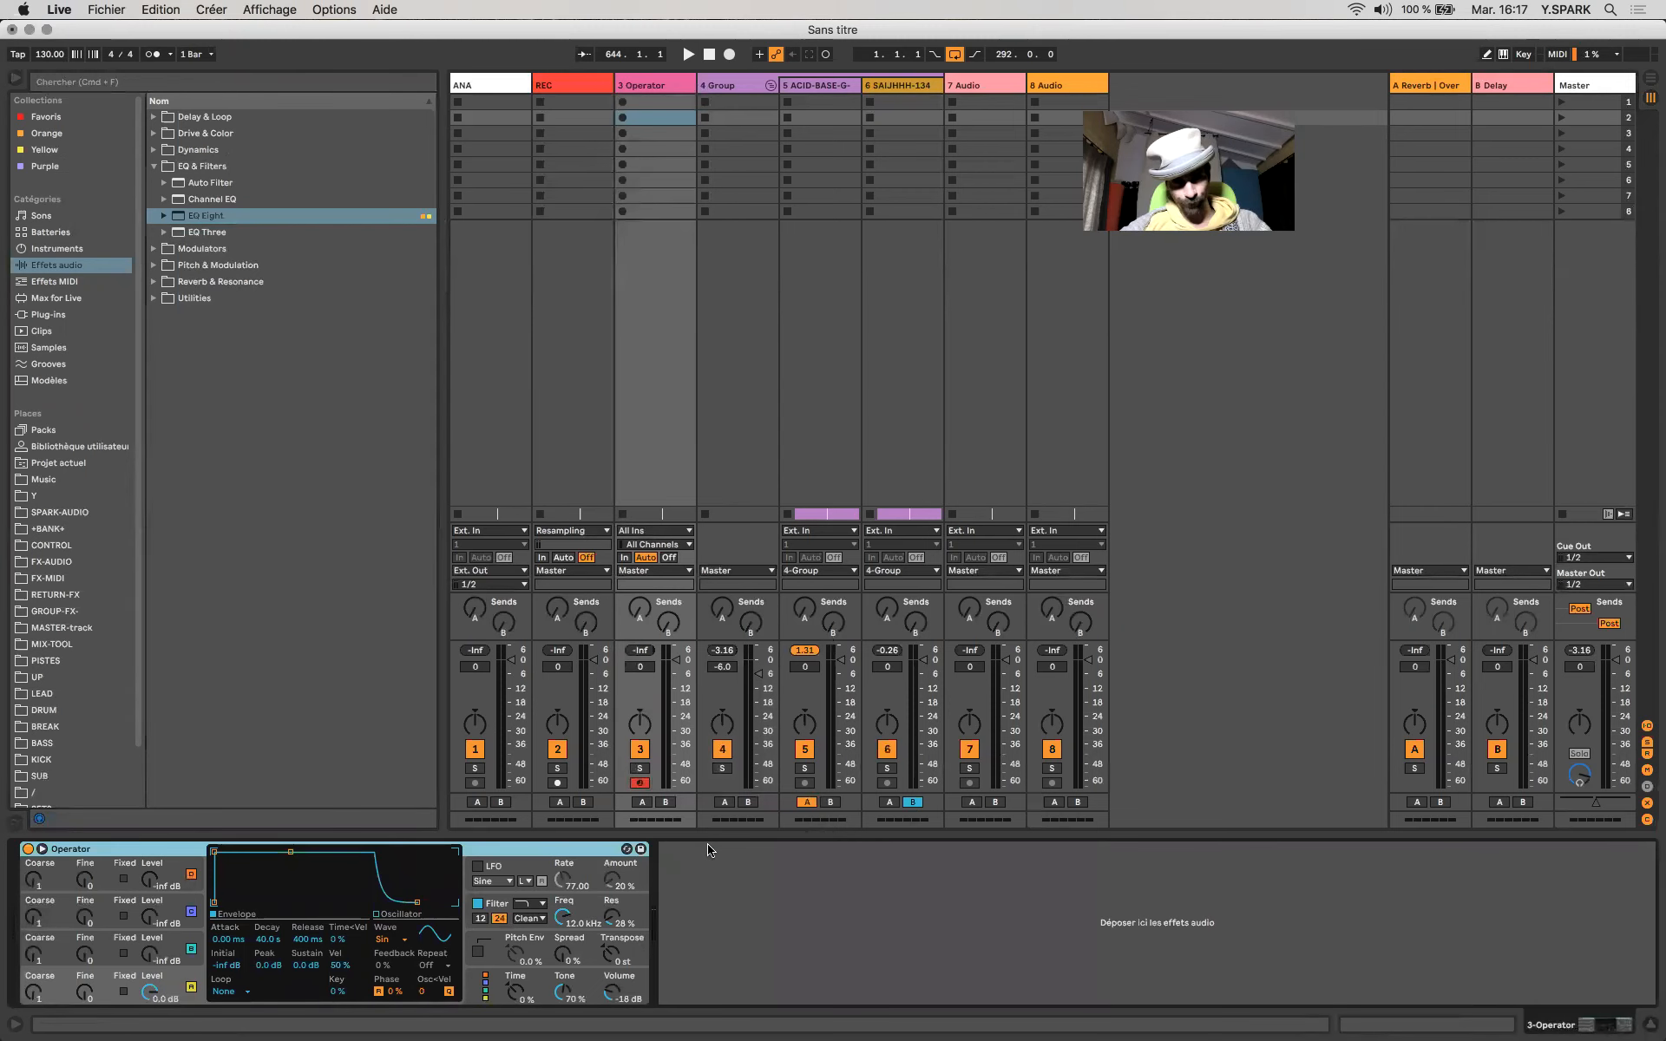
# Return to the Arrangement View and examine how the SAIJHHH-134 and JOSE-VY clips overlap on tracks 5 and 6.
pyautogui.press('Tab')
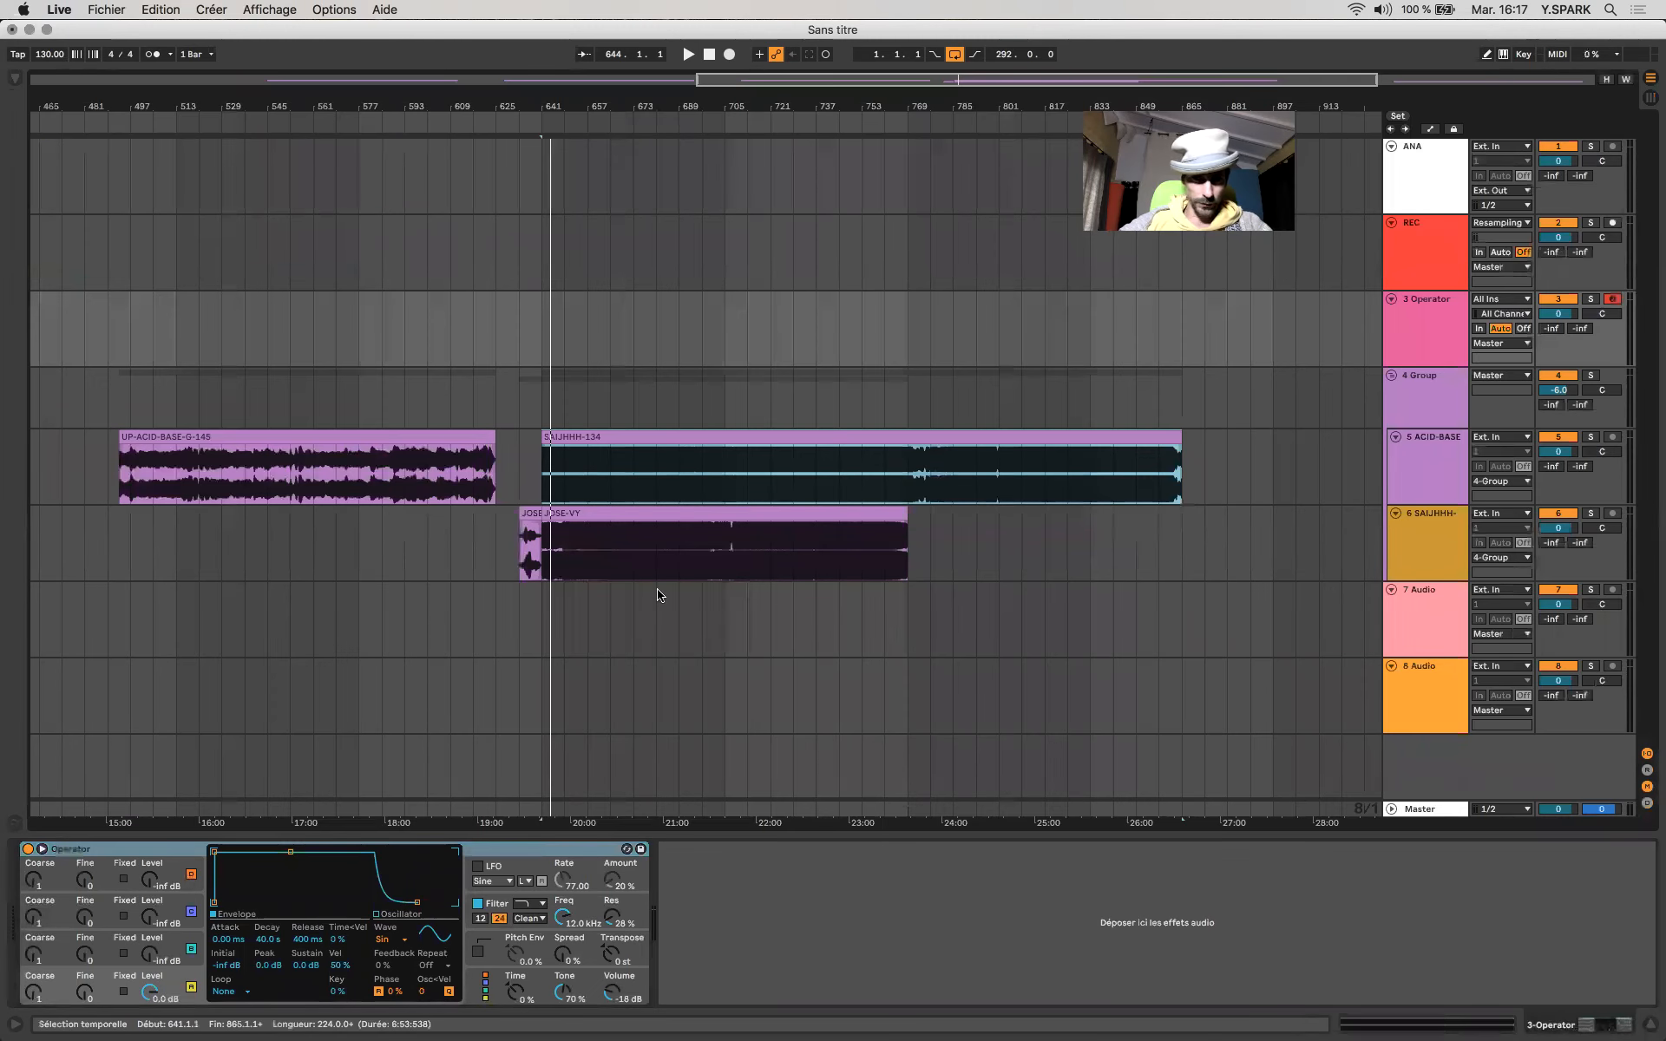
pyautogui.click(633, 497)
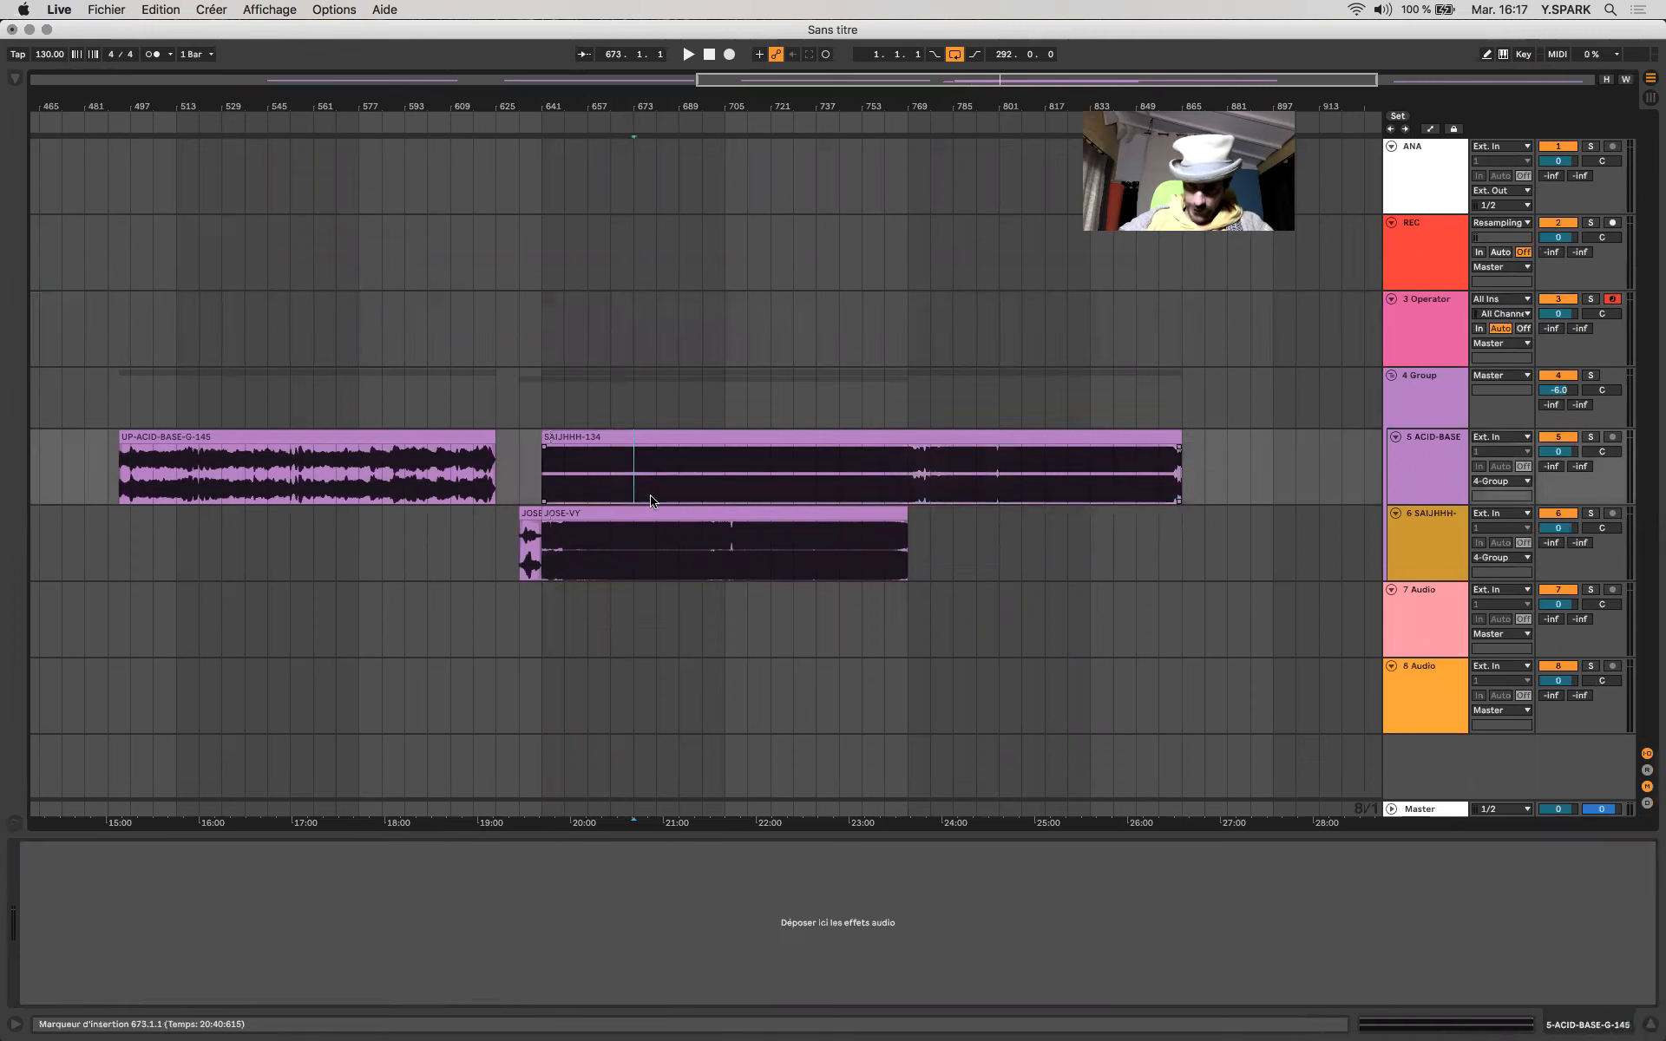
pyautogui.click(545, 483)
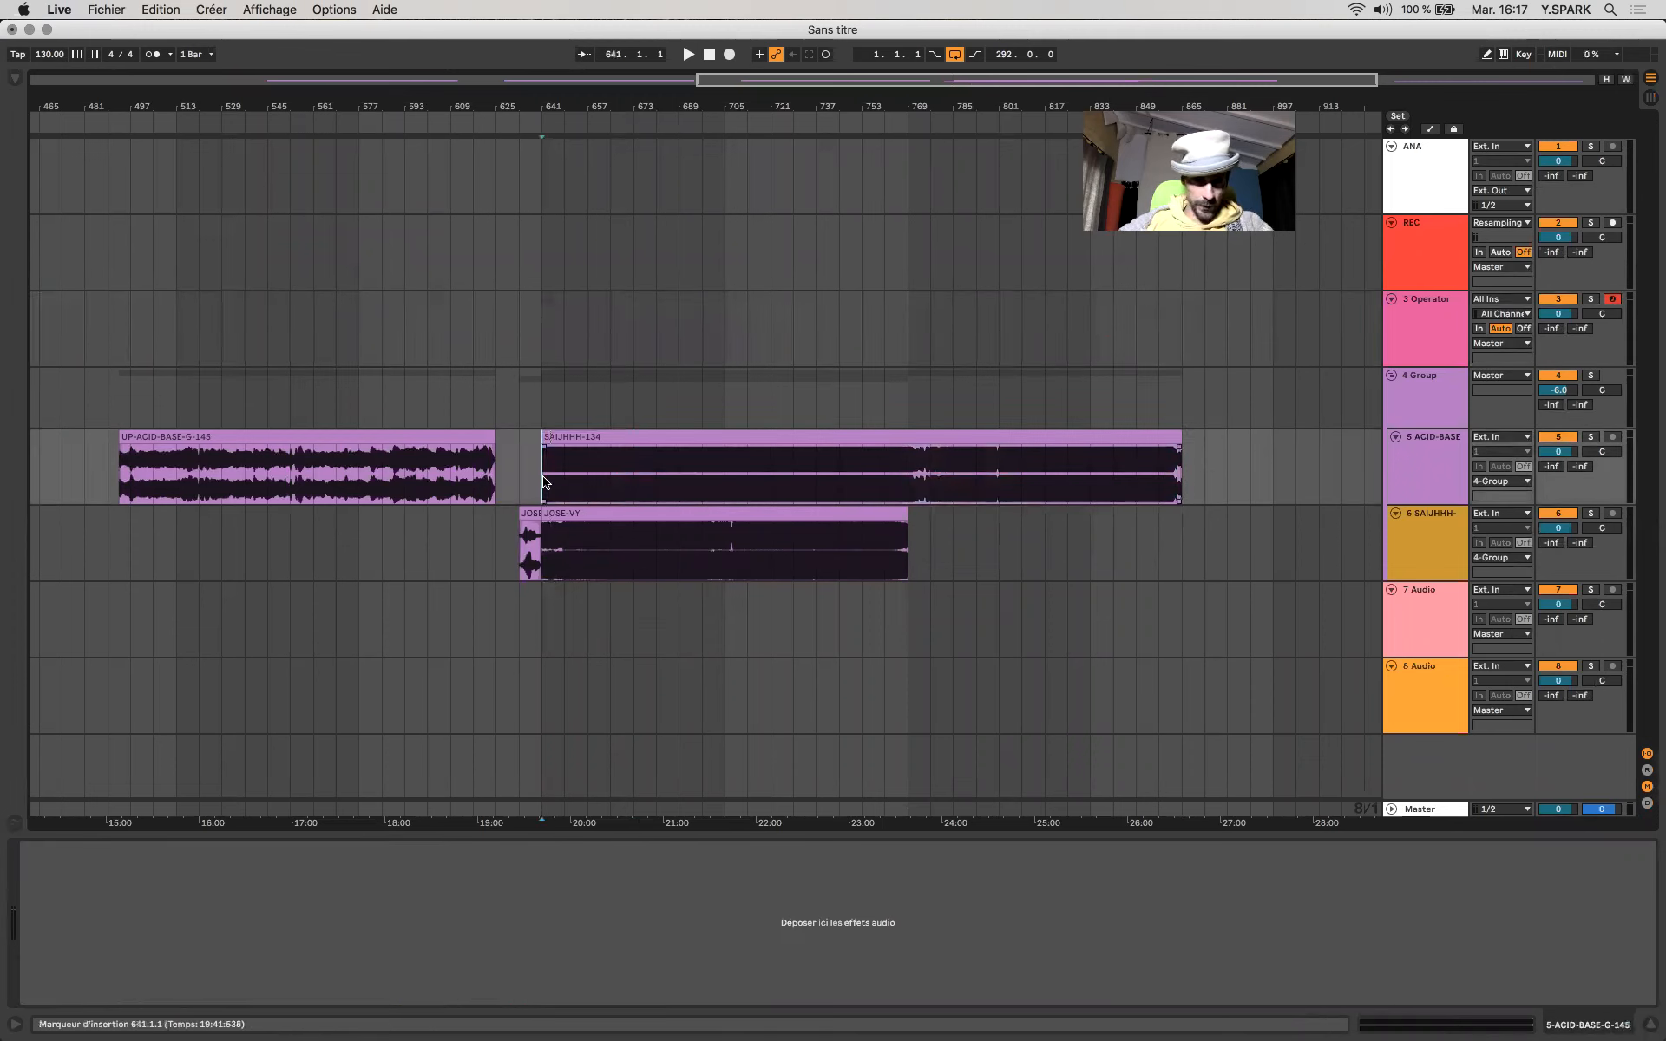
pyautogui.click(721, 471)
pyautogui.click(858, 484)
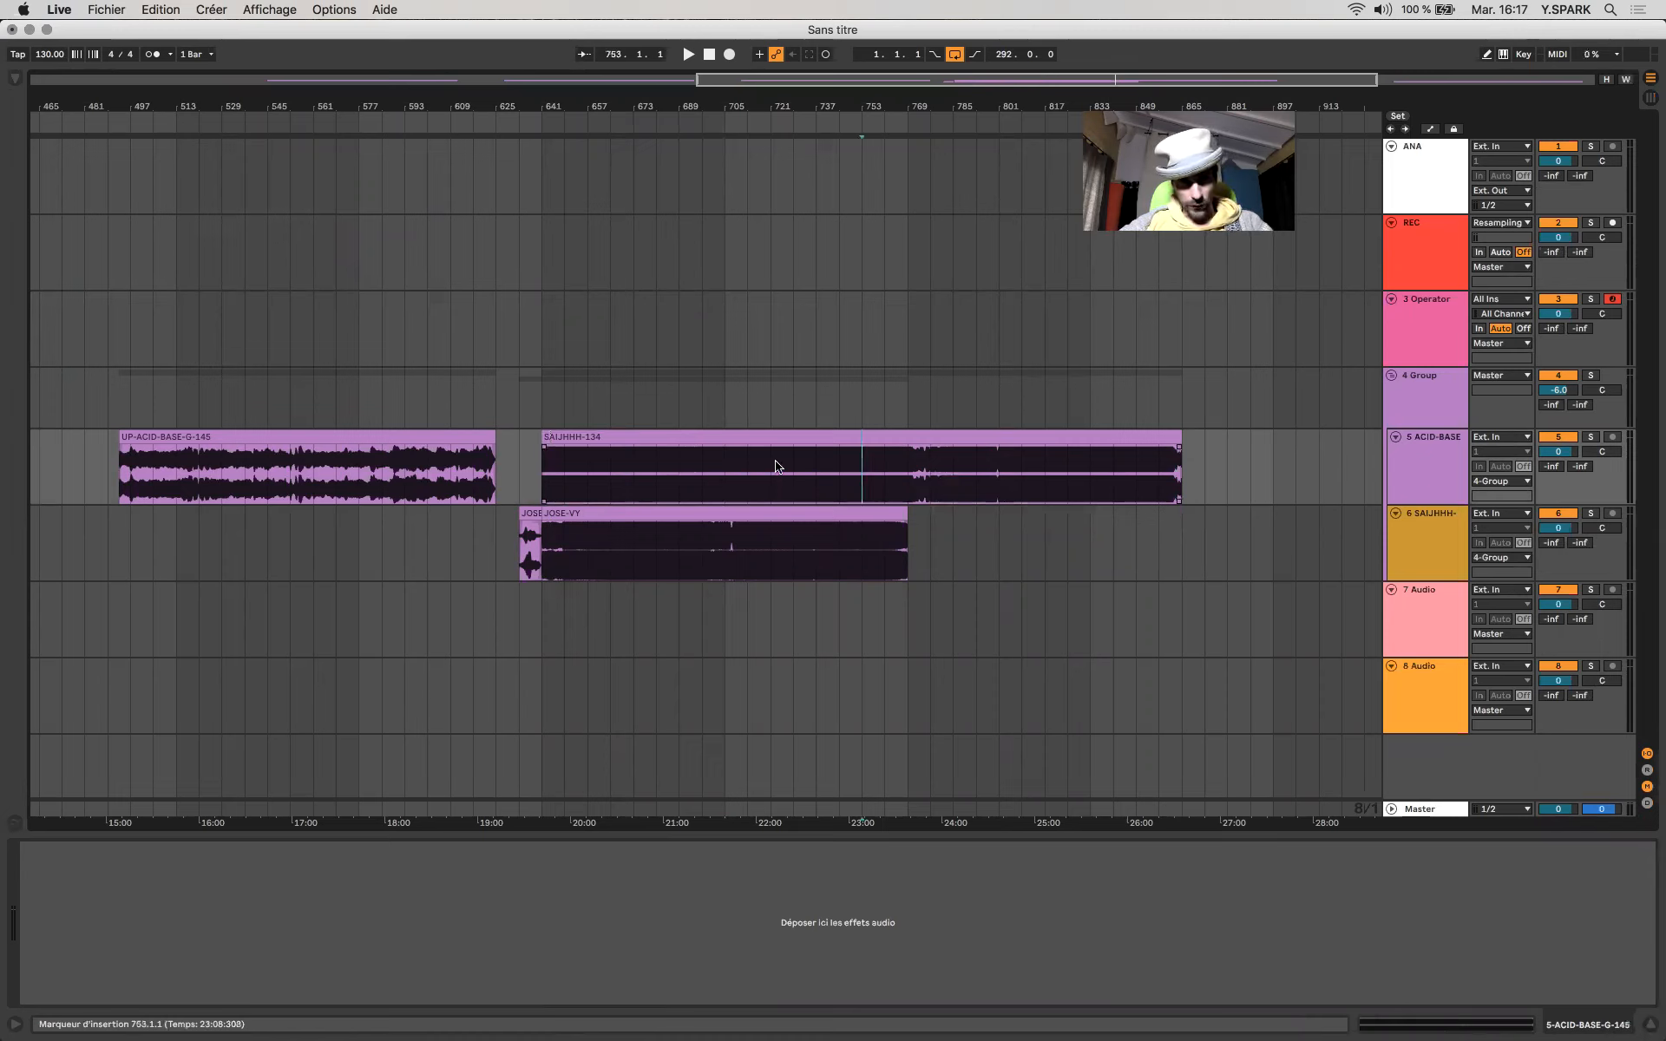
pyautogui.click(676, 439)
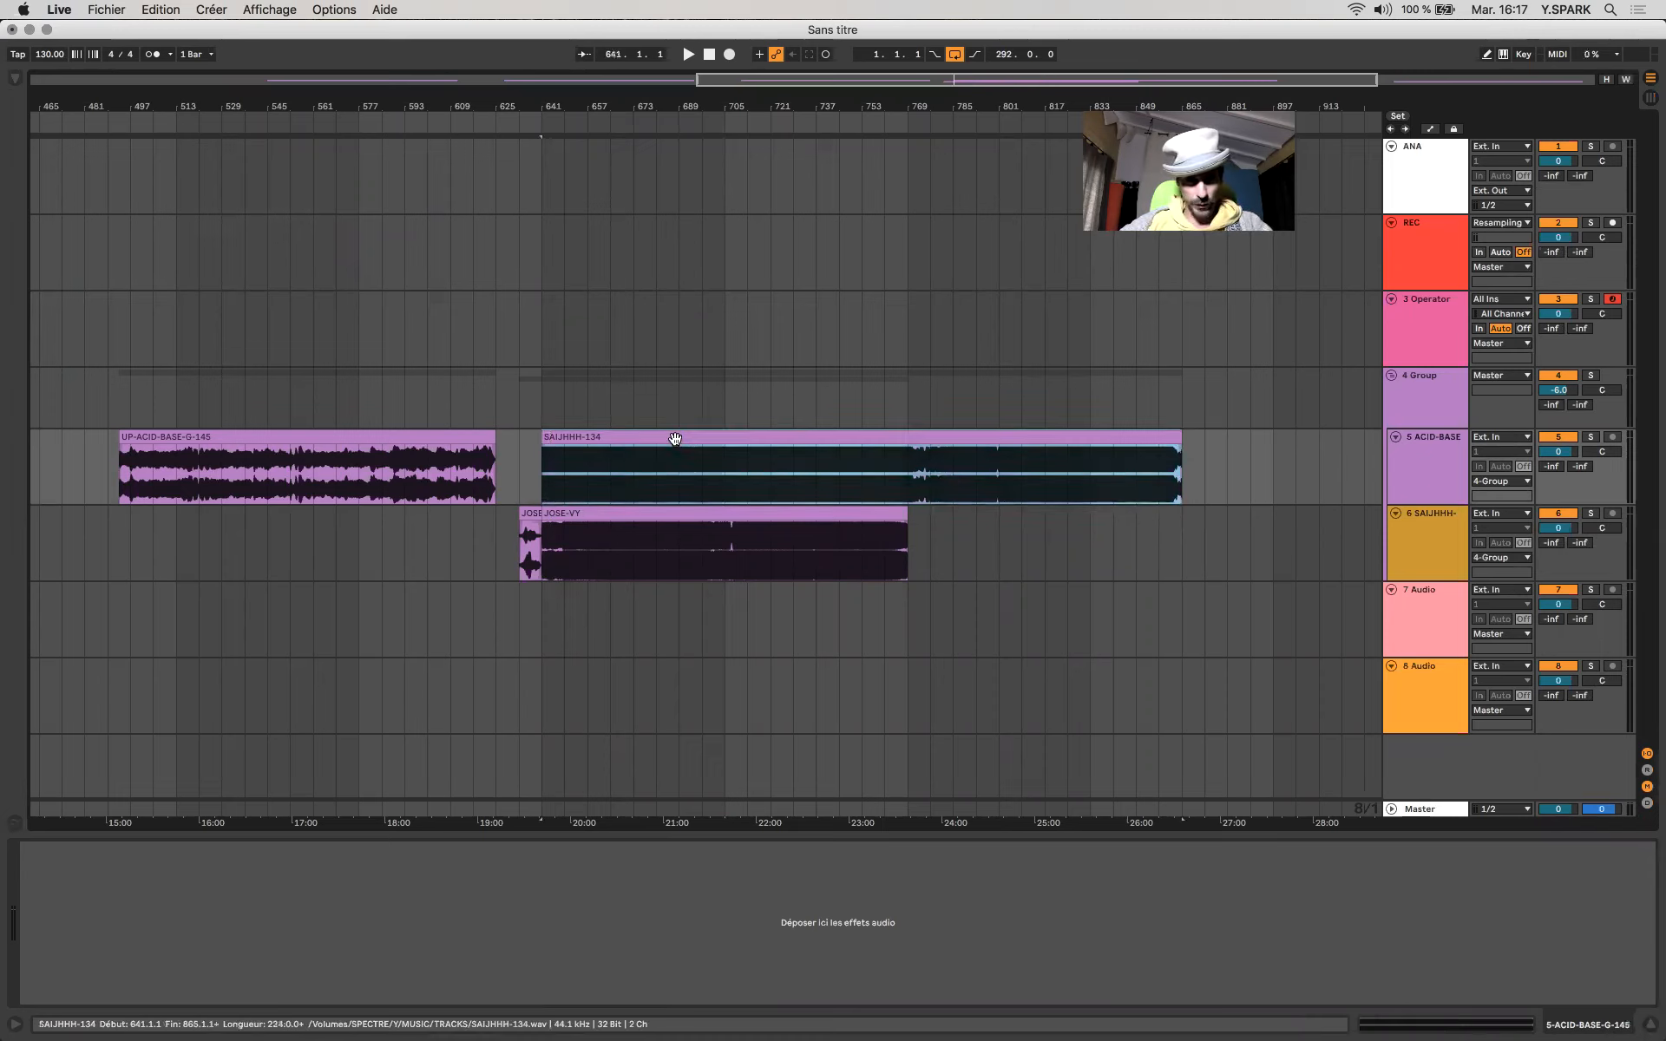
pyautogui.click(656, 542)
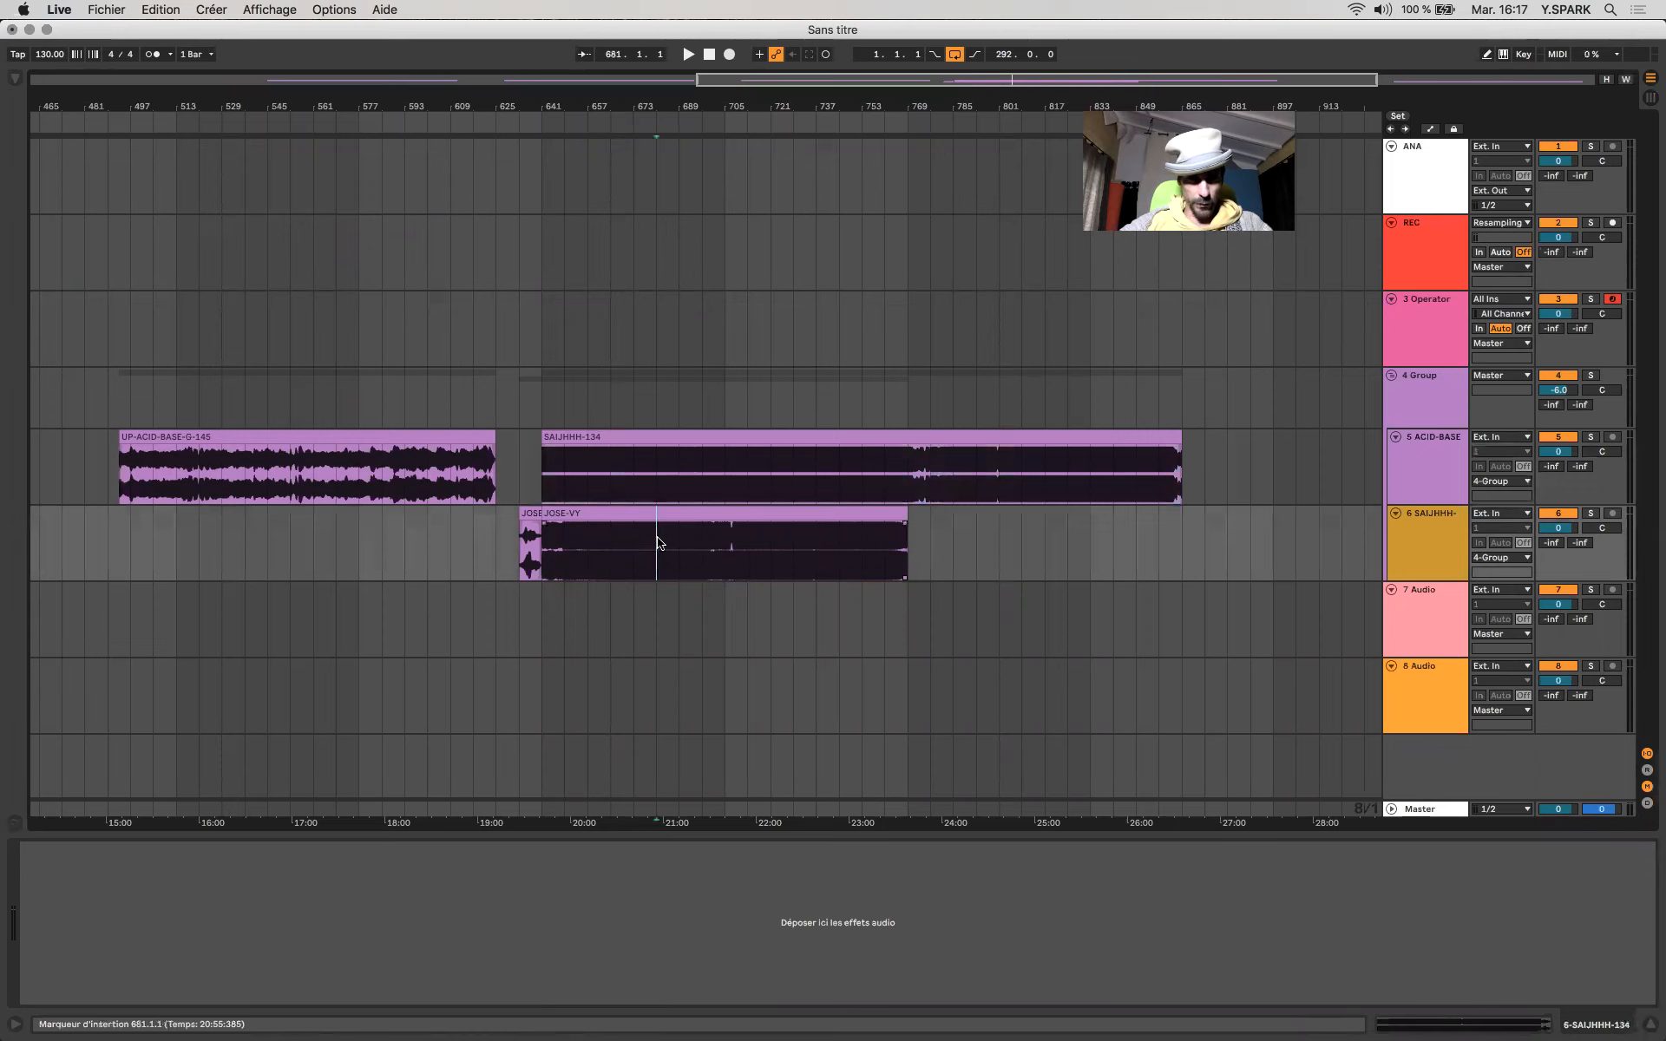
# Move the SAIJHHH-134 clip on track 5 to bar 761 and, while playing from bar 757, shift its start to bar 749.
pyautogui.click(714, 439)
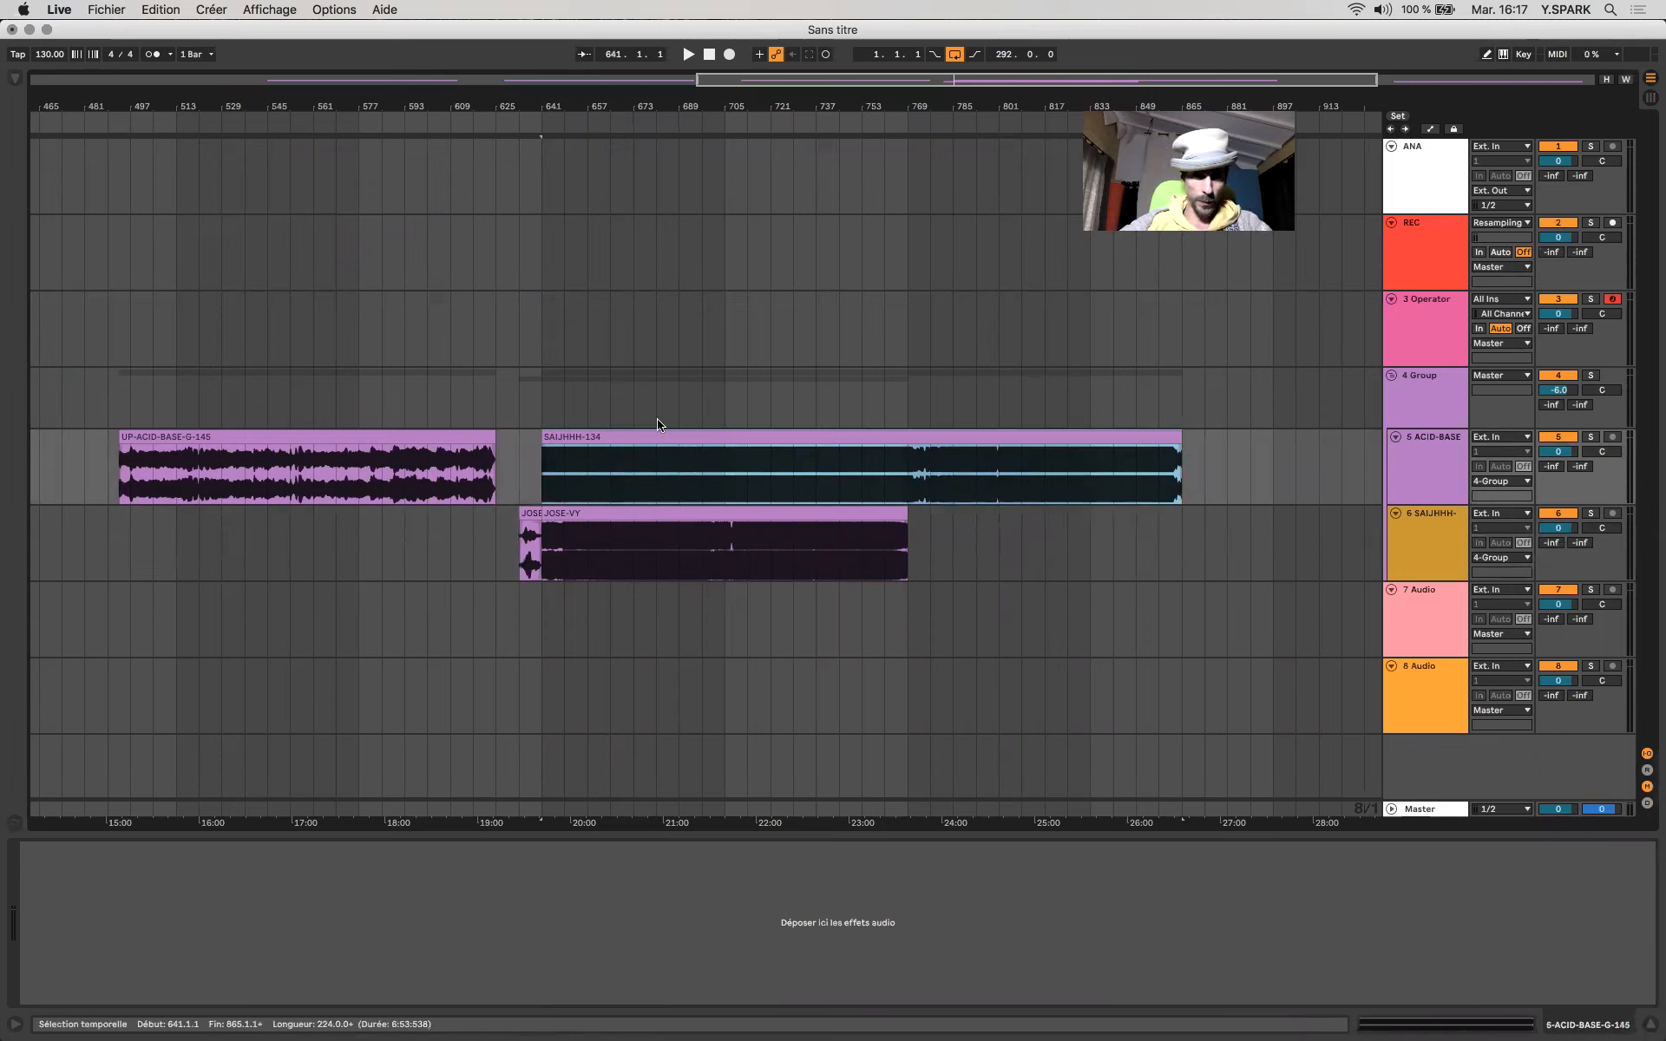
pyautogui.moveTo(591, 441); pyautogui.dragTo(937, 452)
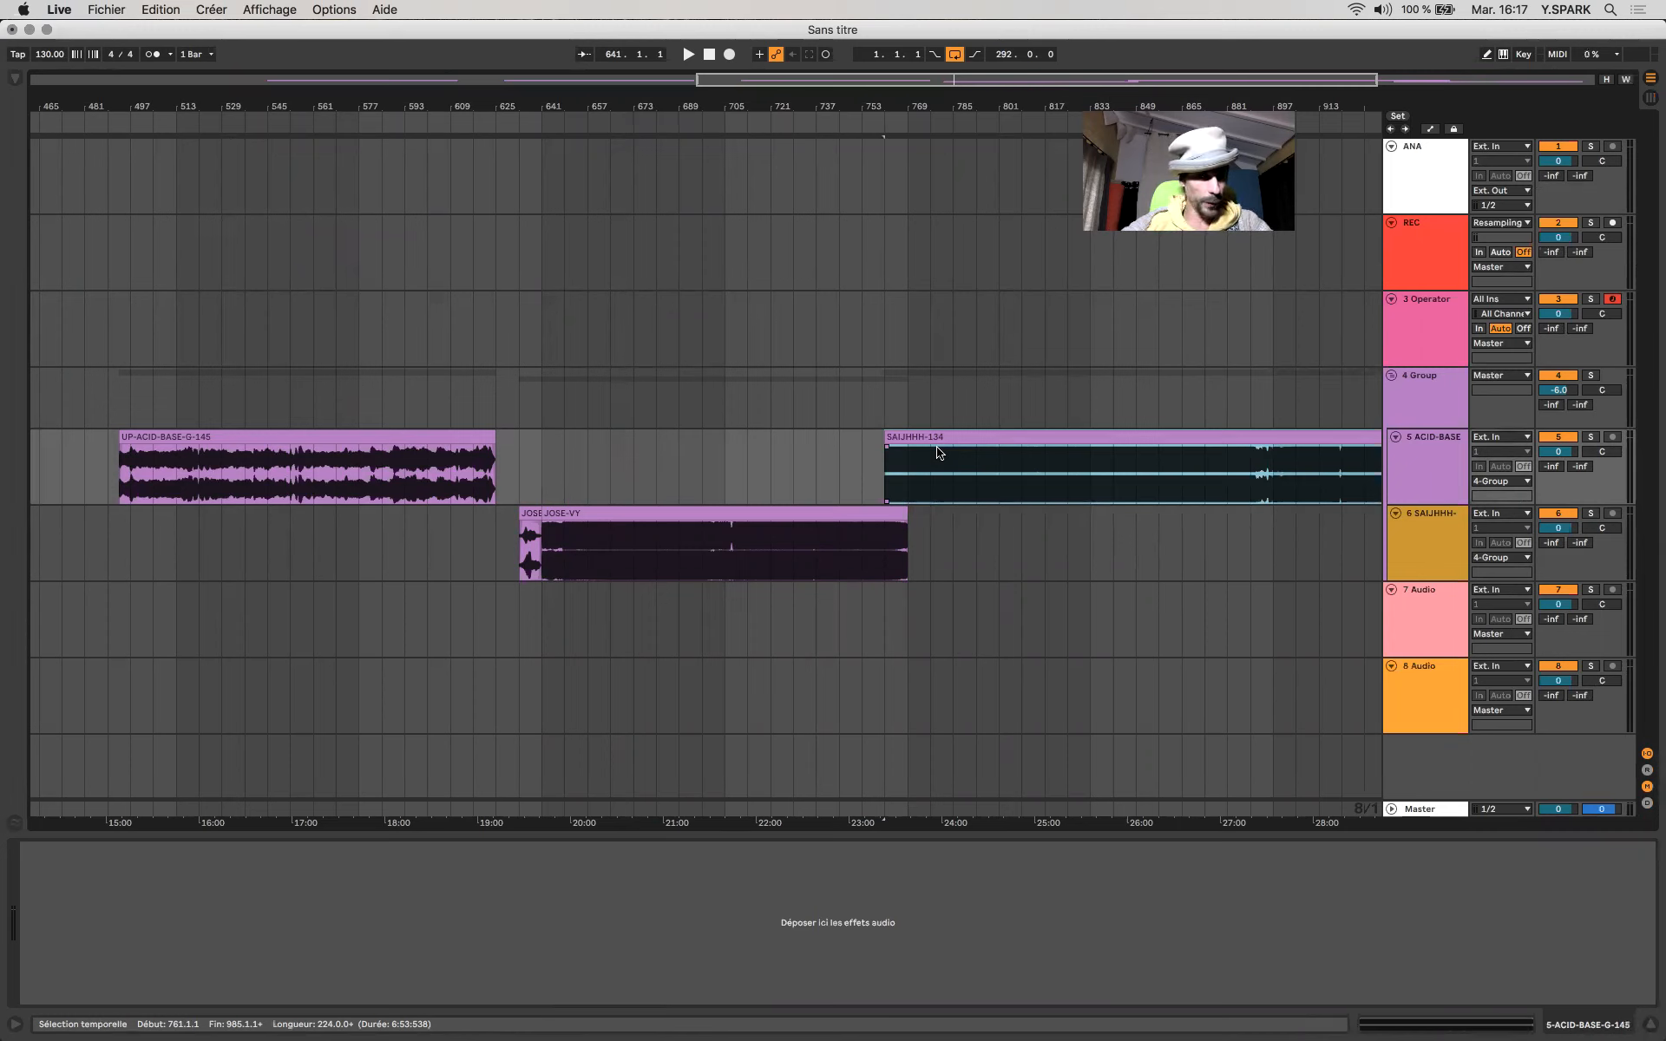
pyautogui.click(937, 450)
pyautogui.scroll(8, 938, 451)
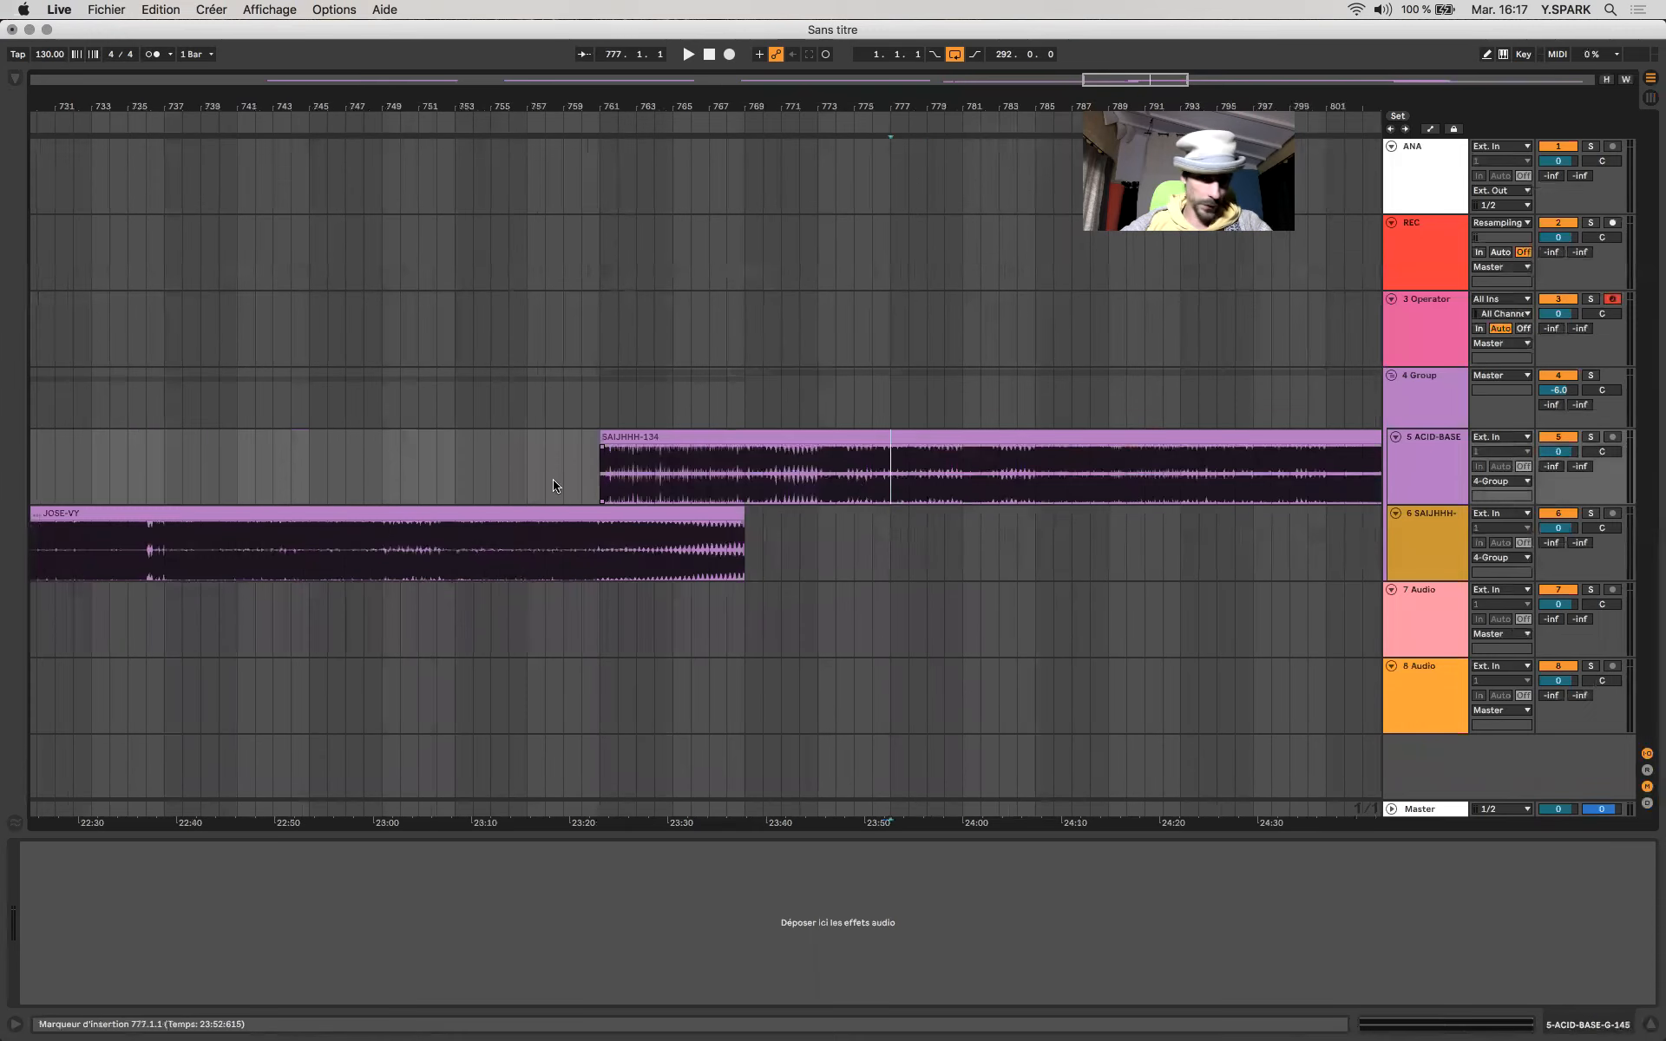
pyautogui.click(528, 459)
pyautogui.press('space')
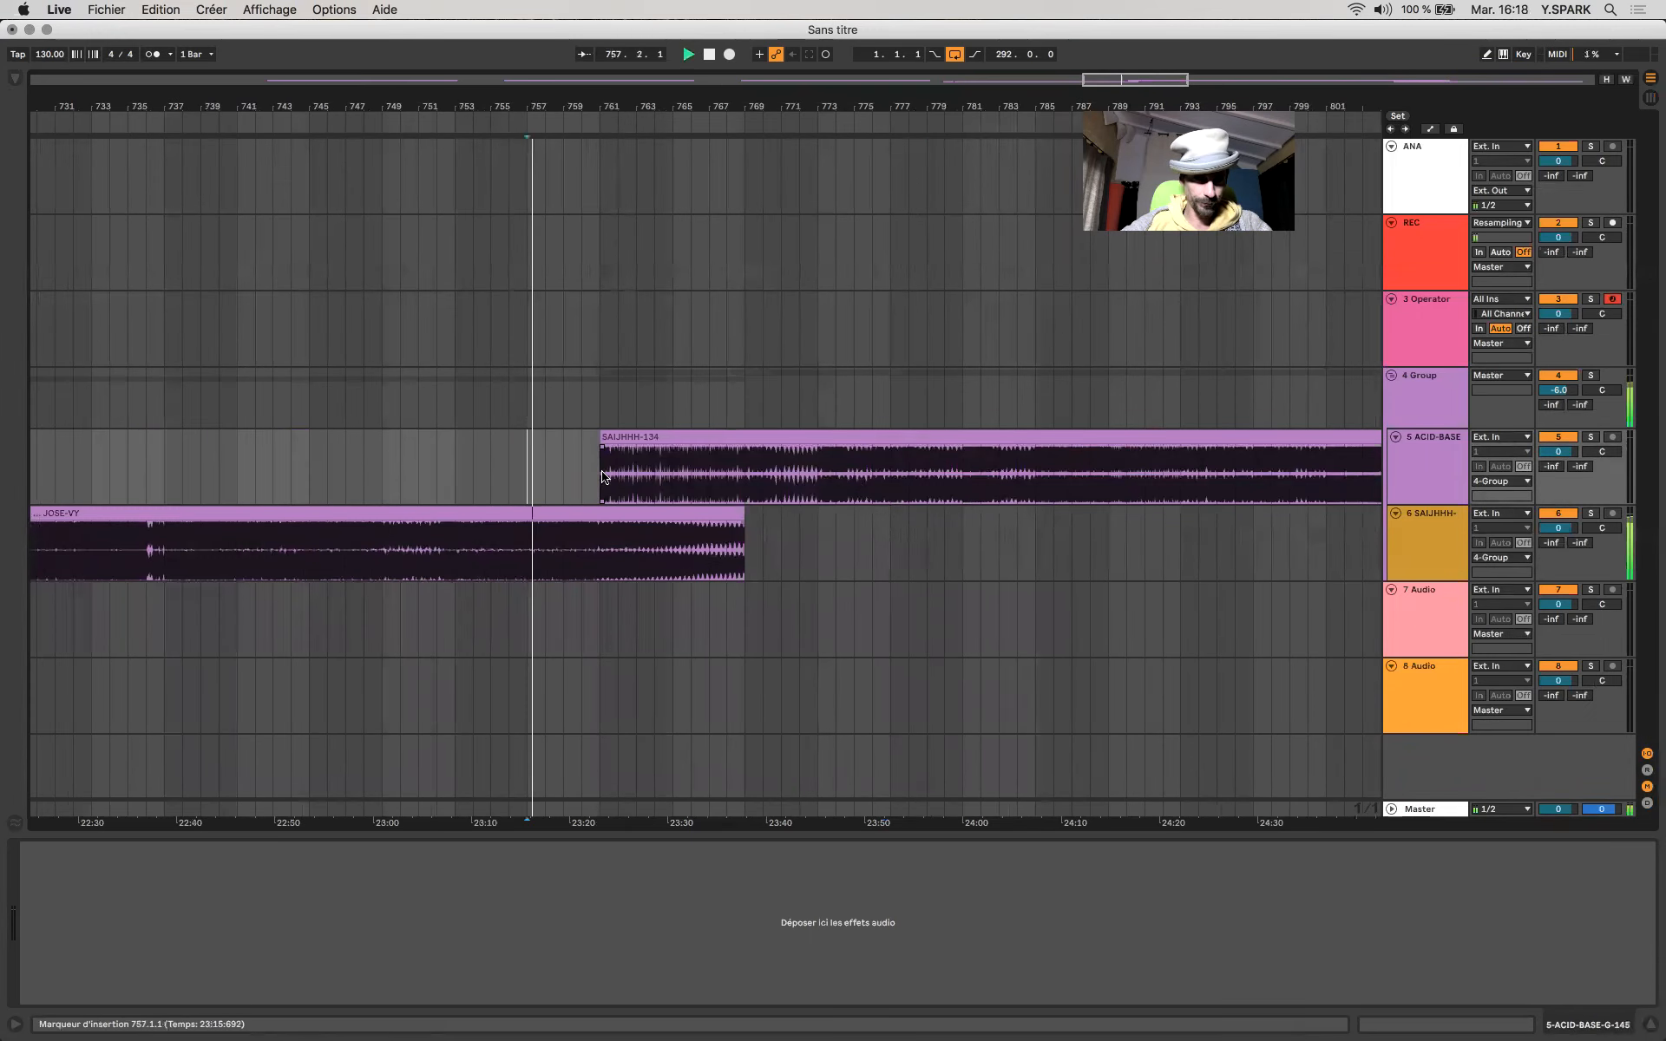
pyautogui.click(778, 436)
pyautogui.moveTo(778, 436); pyautogui.dragTo(475, 455)
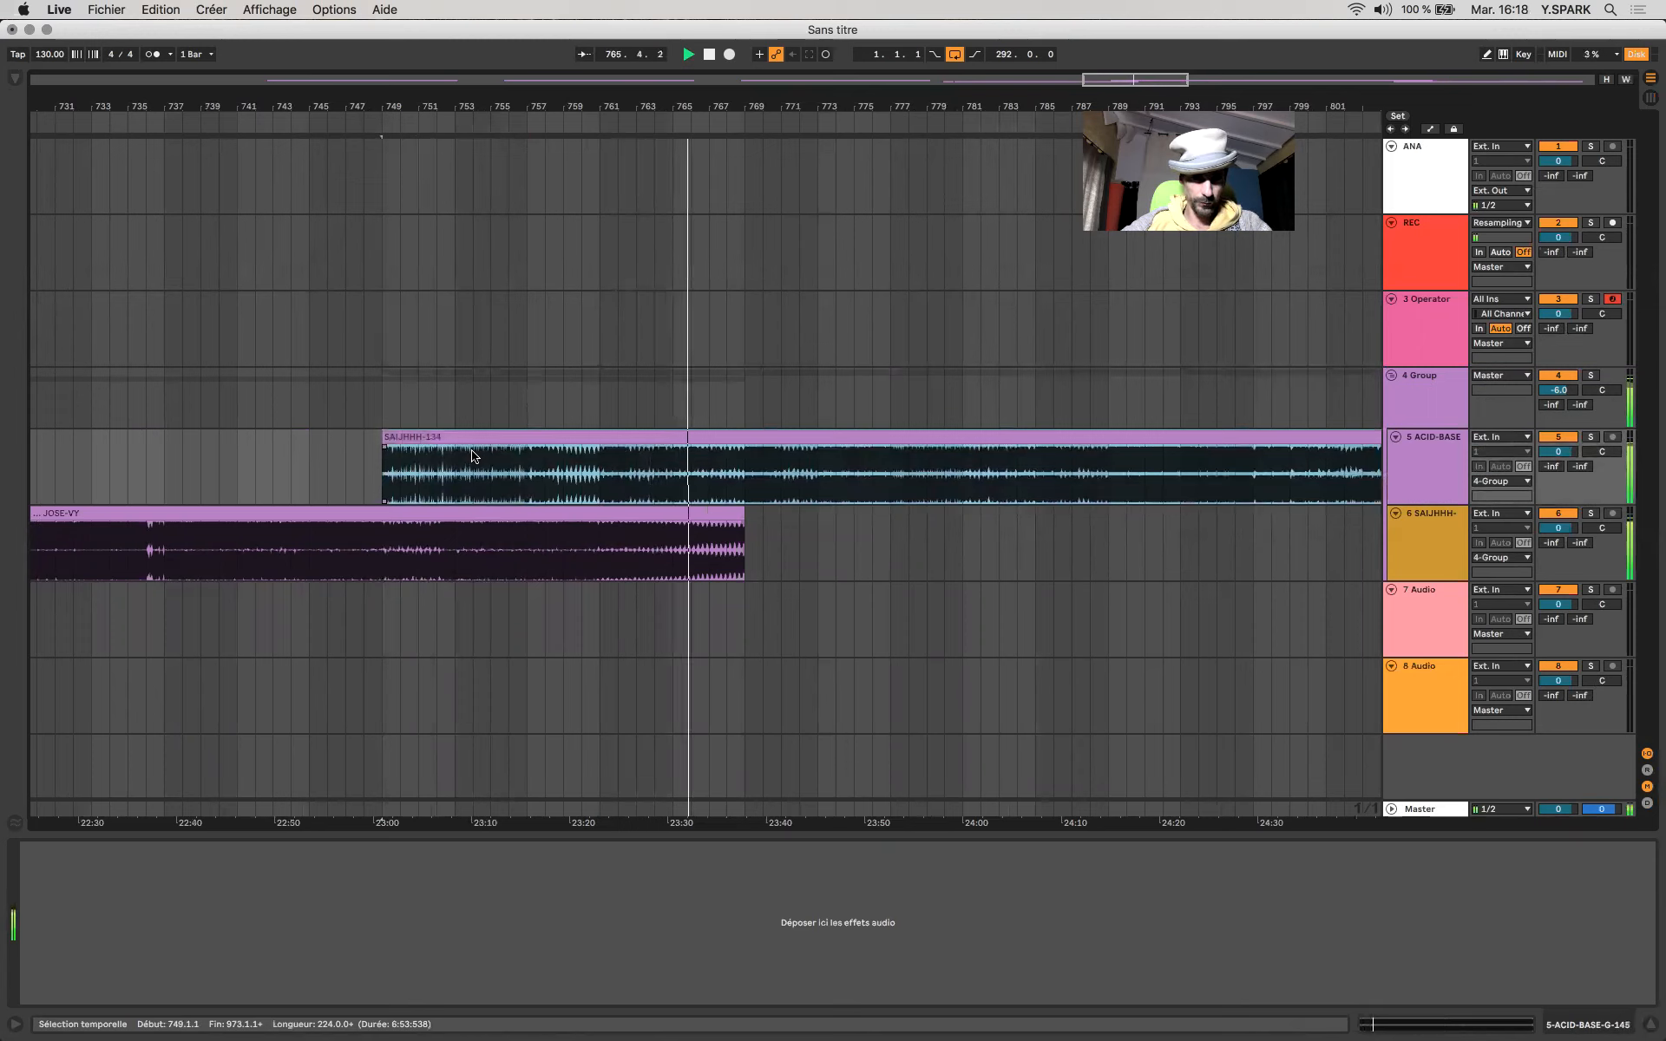
# Stop playback and select the overlap from bar 749 to 769 on track 6 and on track 5 in turn.
pyautogui.click(743, 477)
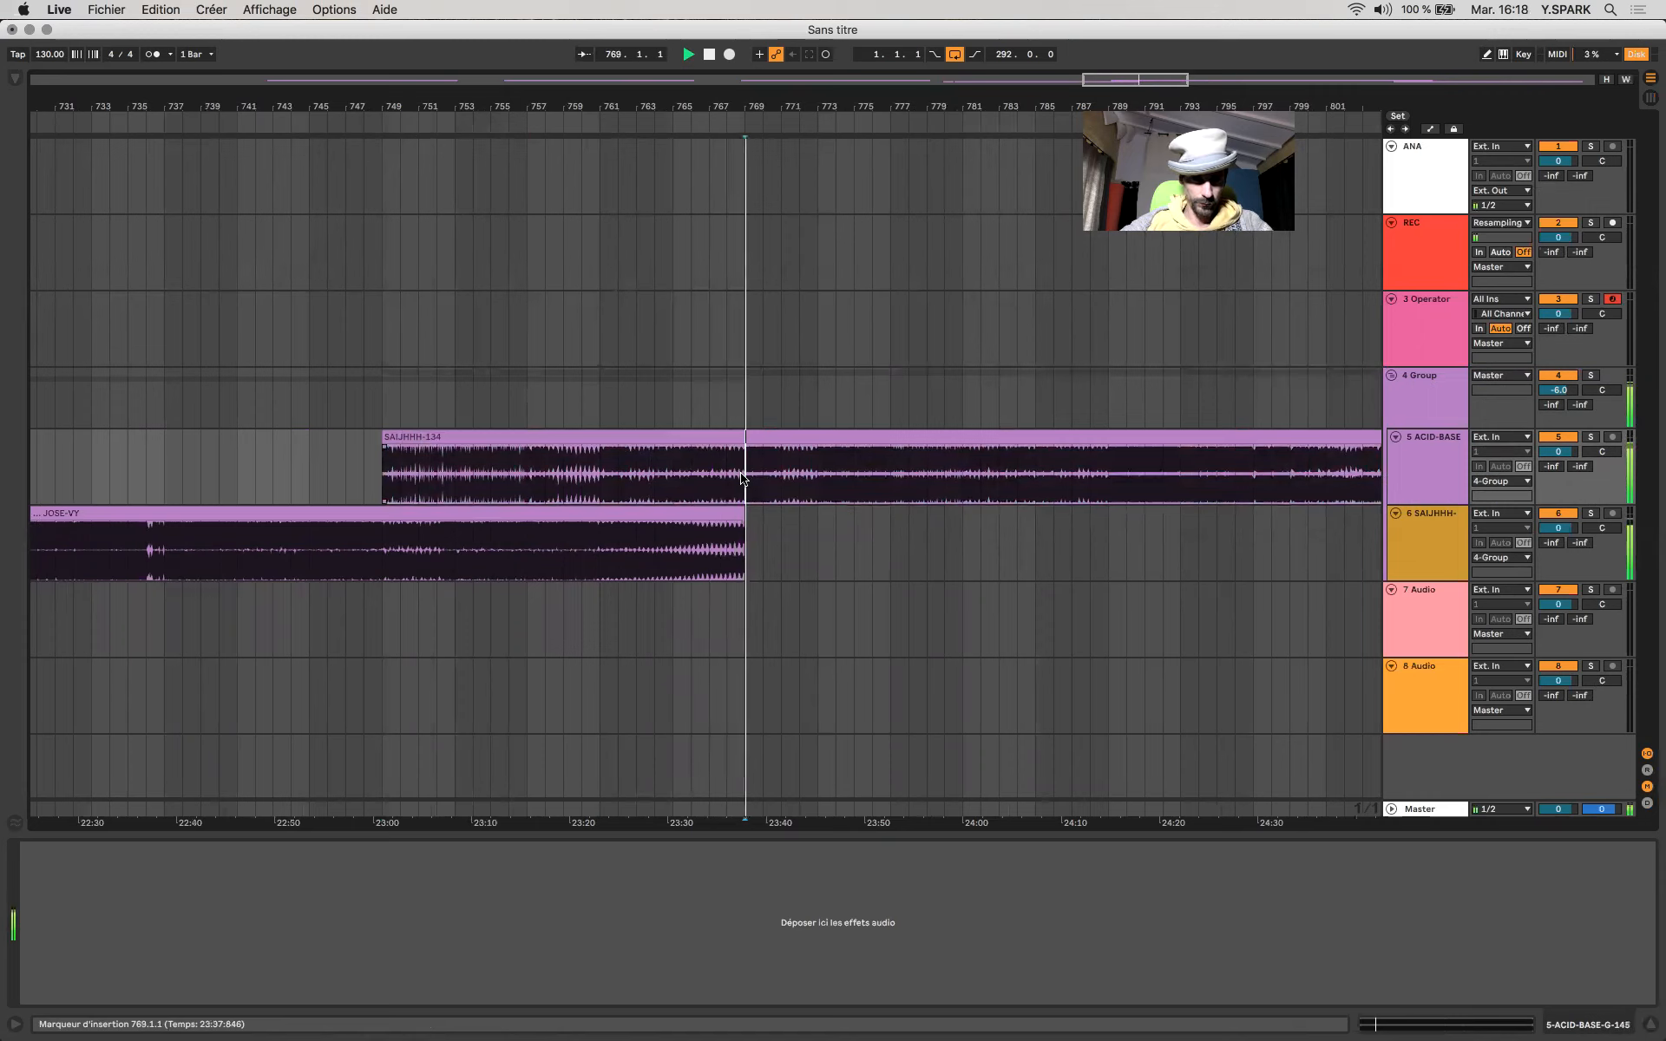
pyautogui.press('space')
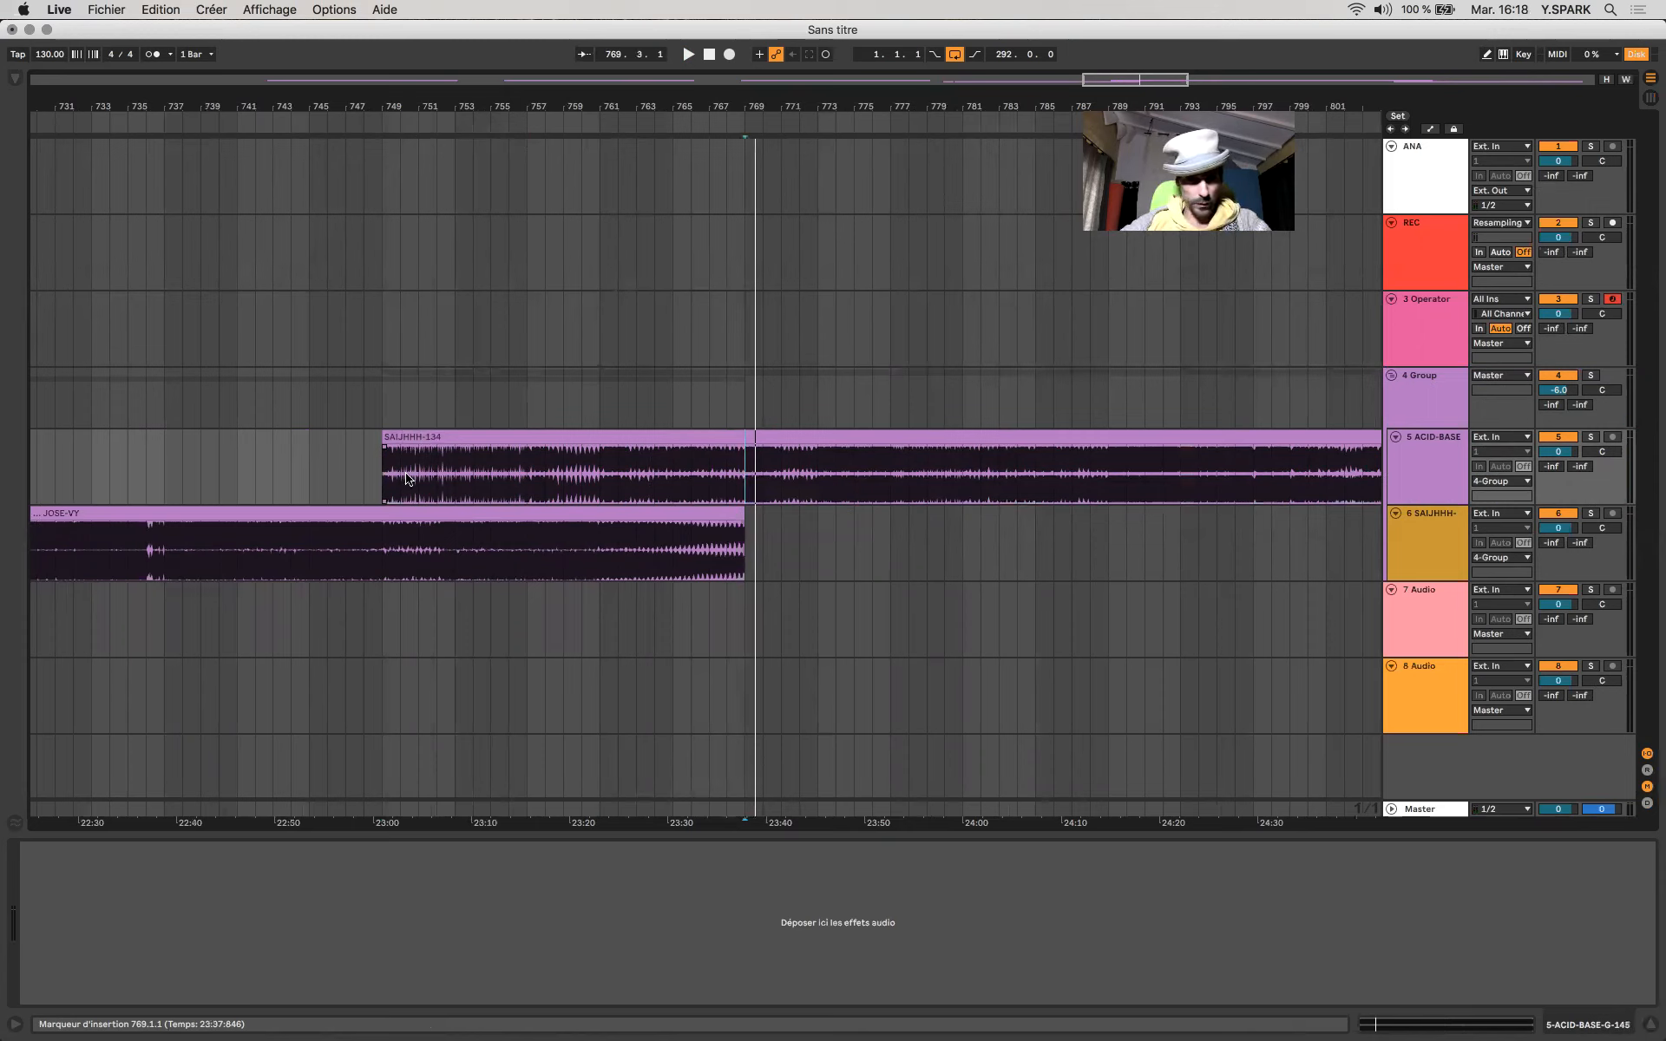
pyautogui.moveTo(385, 562); pyautogui.dragTo(751, 566)
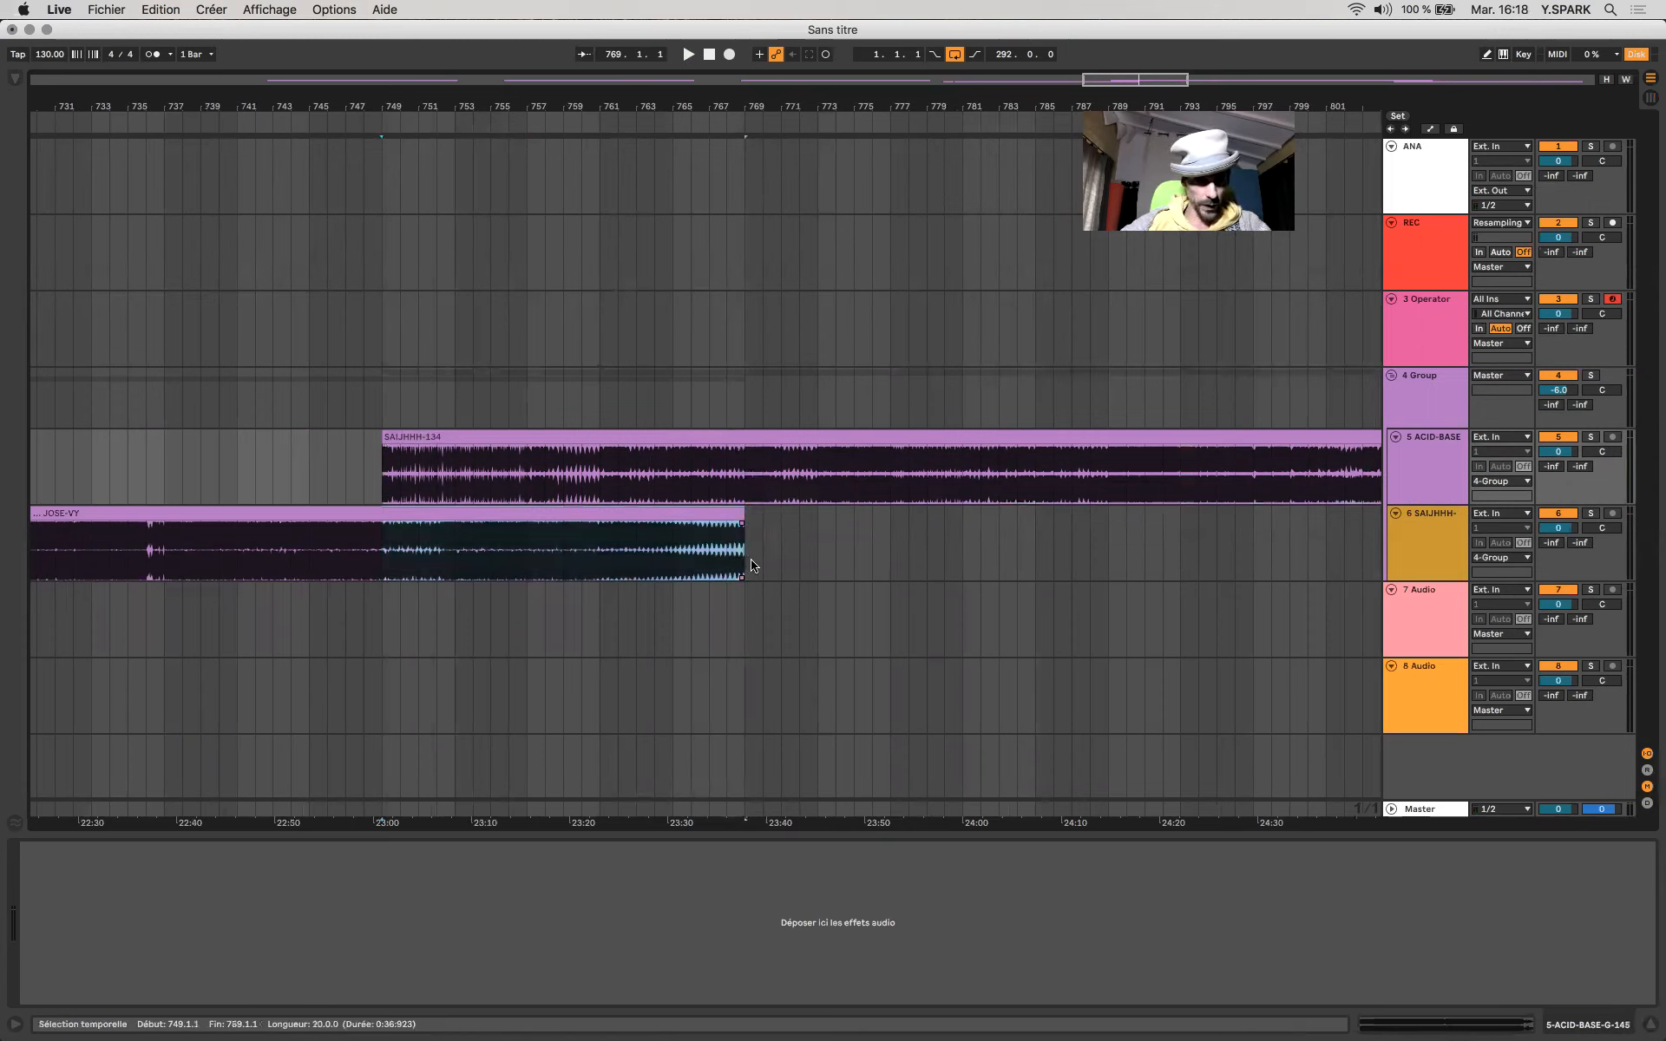
pyautogui.moveTo(378, 486); pyautogui.dragTo(742, 495)
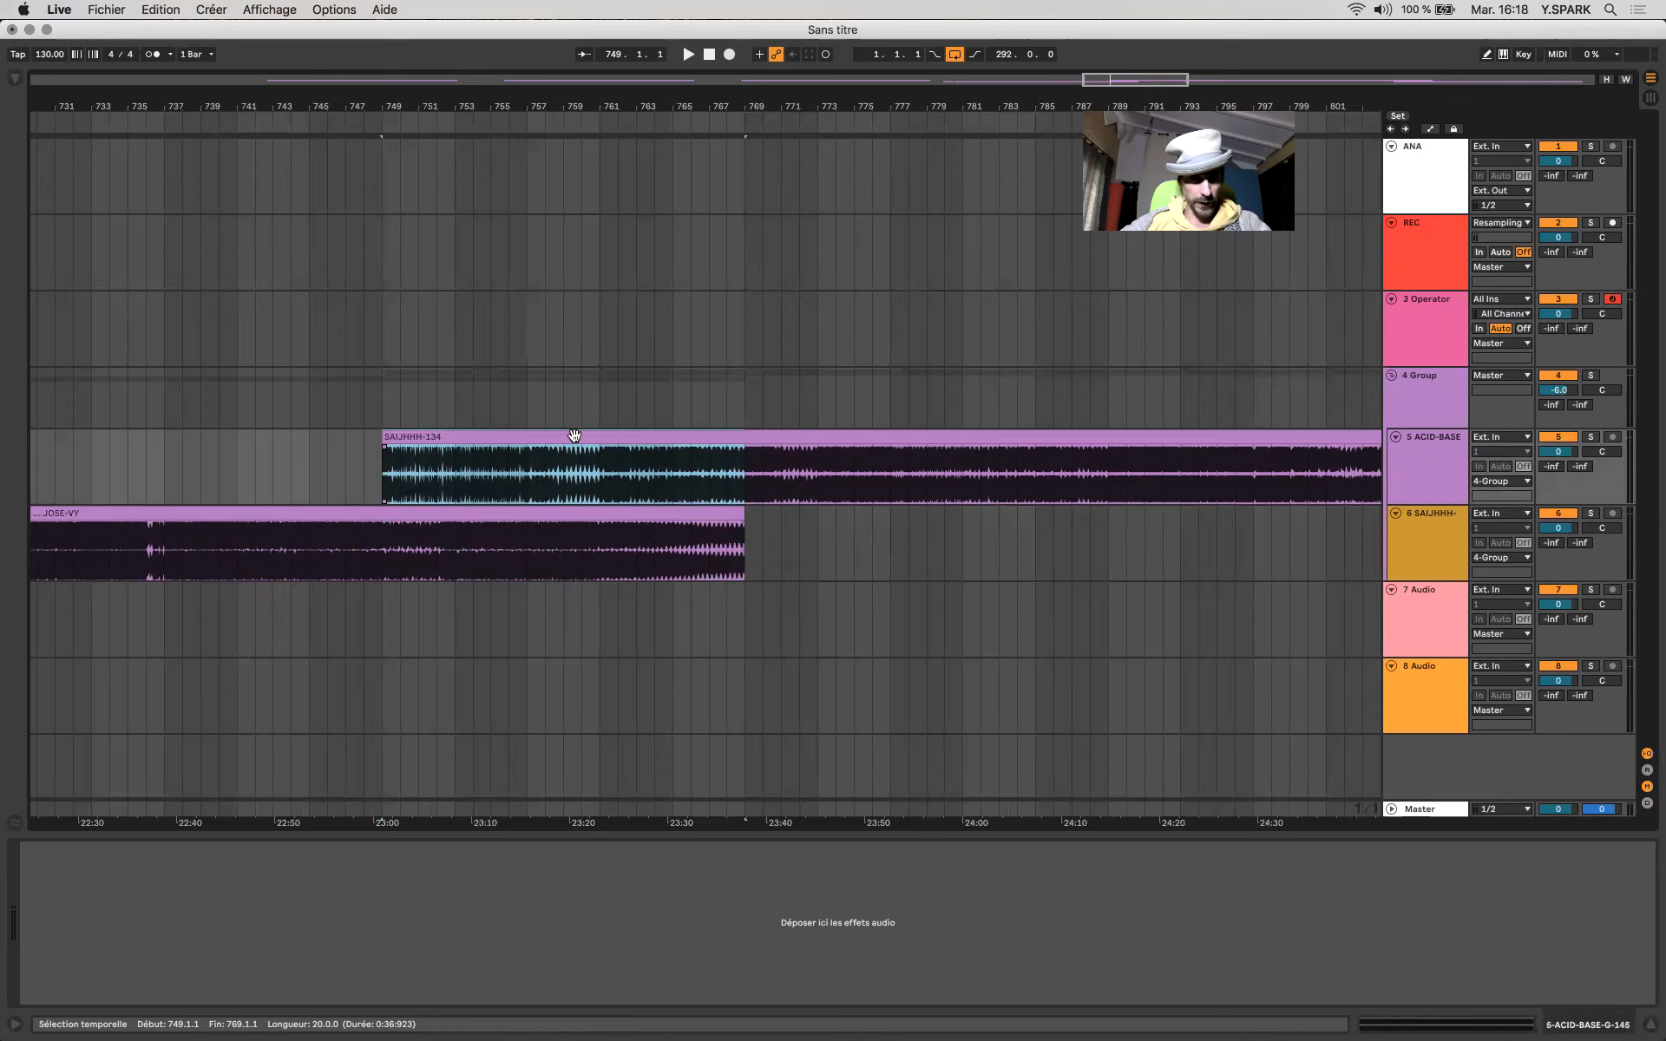
# Try placing the SAIJHHH-134 clip on track 6 over the end of JOSE-VY, and undo that move.
pyautogui.press('-')
pyautogui.click(631, 439)
pyautogui.moveTo(631, 480); pyautogui.dragTo(657, 537)
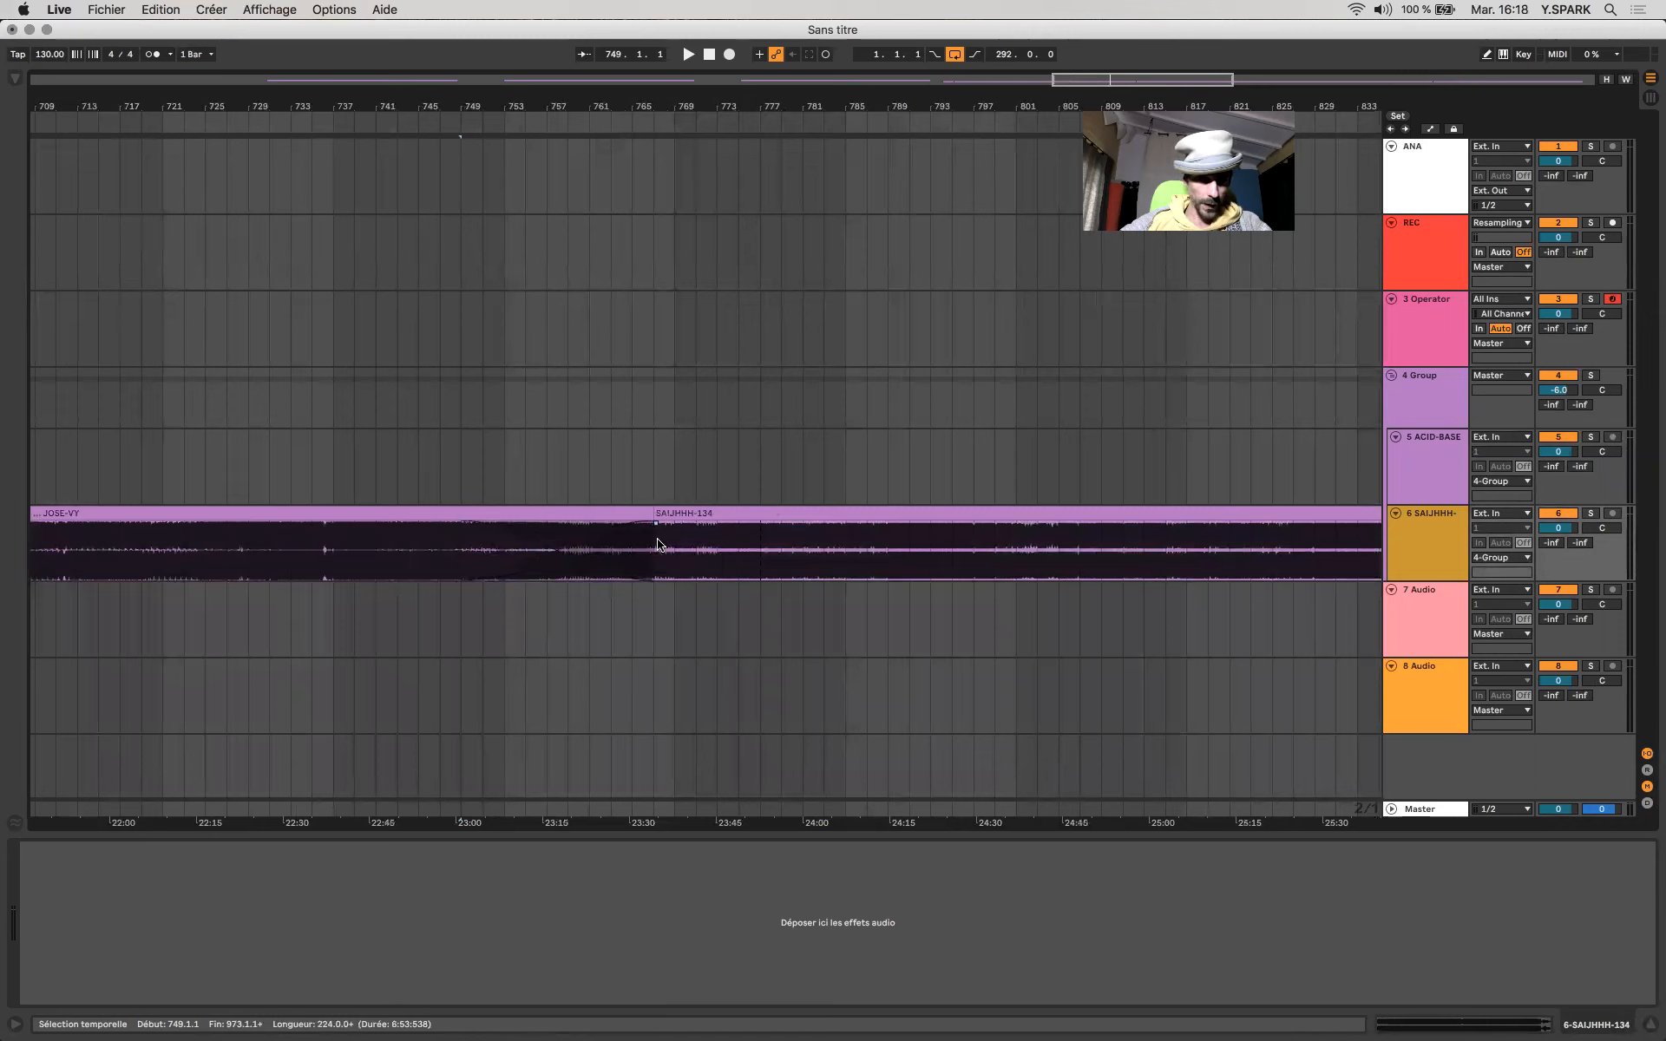
pyautogui.moveTo(453, 550); pyautogui.dragTo(508, 550)
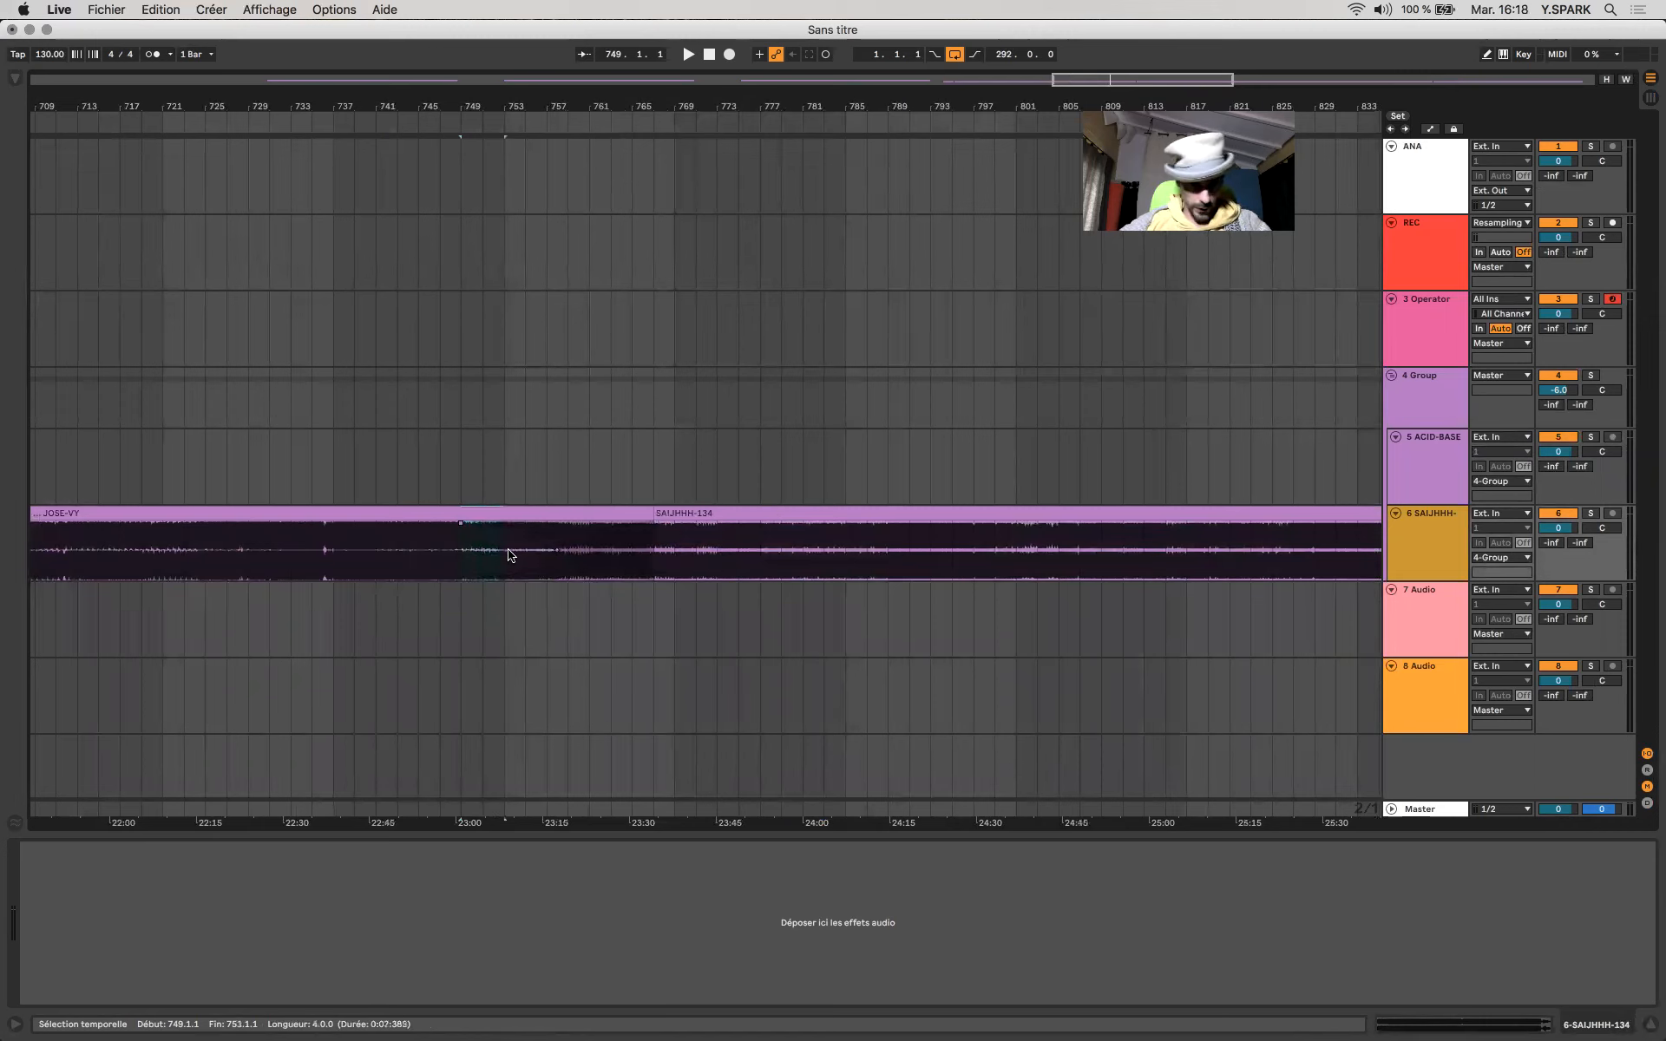
pyautogui.press('super+z')
pyautogui.press('super+z')
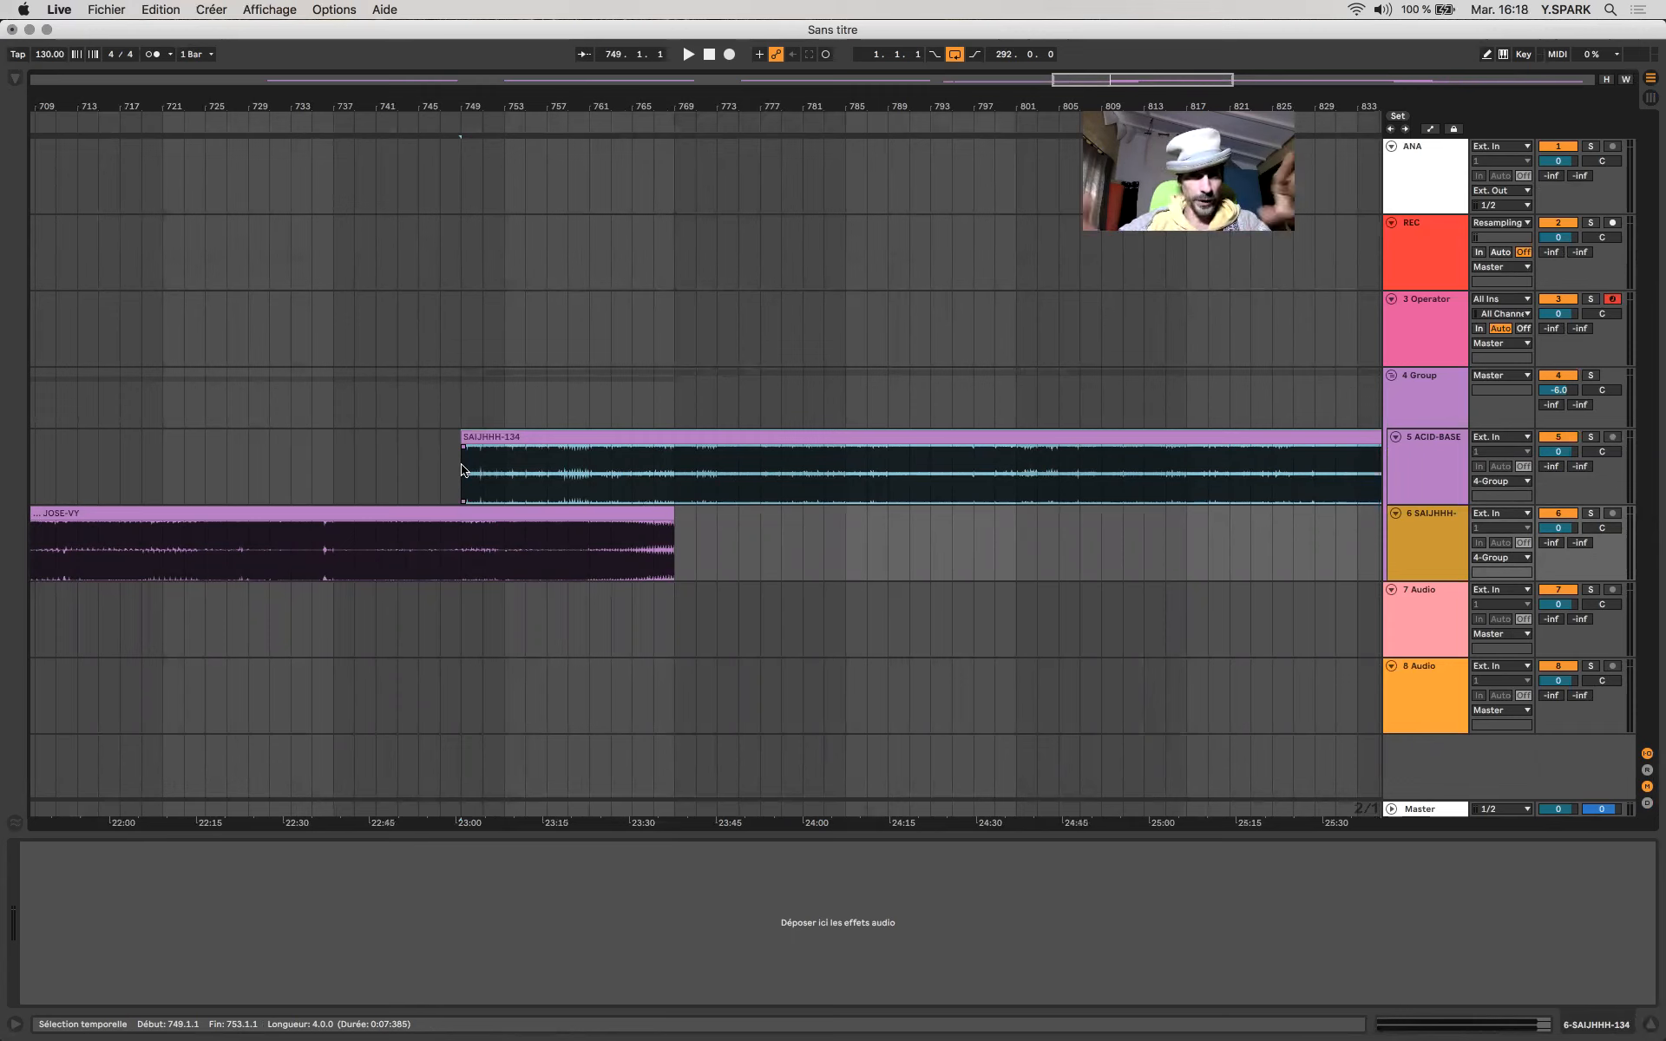
# Select bars 749 to 769 across tracks 5 and 6, and split both clips at the edges of that overlap.
pyautogui.moveTo(458, 471); pyautogui.dragTo(671, 542)
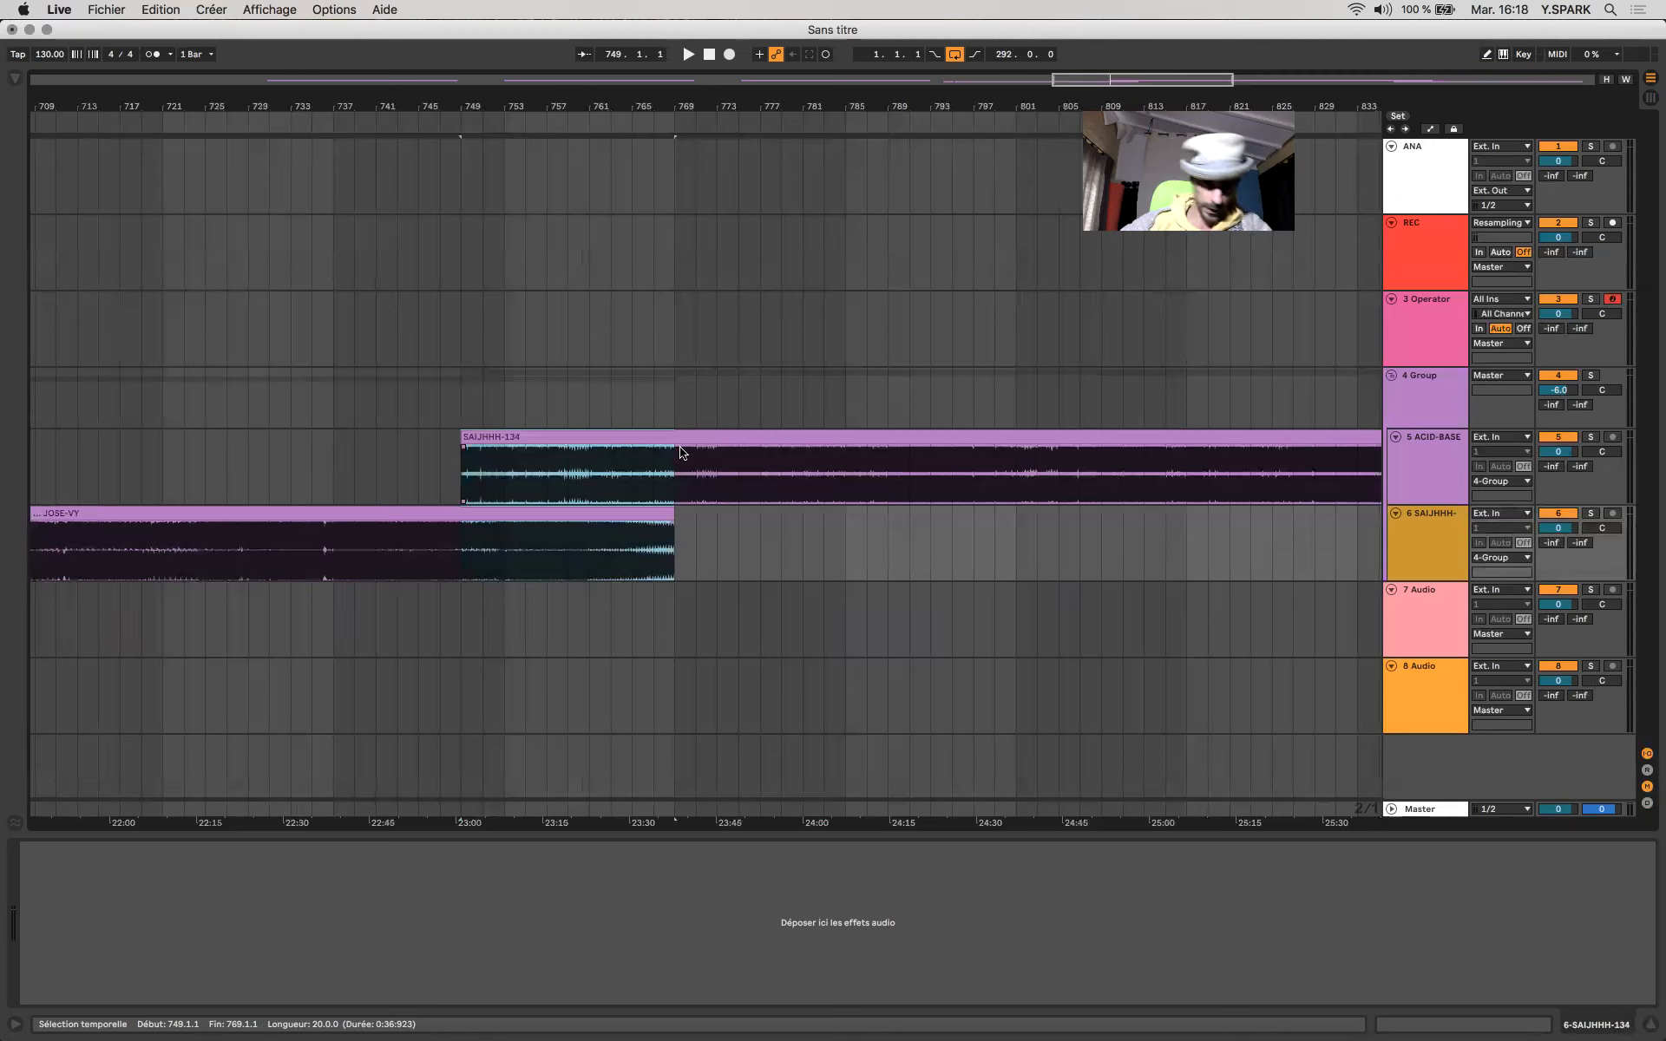
pyautogui.click(673, 435)
pyautogui.moveTo(467, 468)
pyautogui.mouseDown()
pyautogui.moveTo(664, 473)
pyautogui.moveTo(675, 505)
pyautogui.moveTo(467, 566)
pyautogui.moveTo(503, 562)
pyautogui.mouseUp()
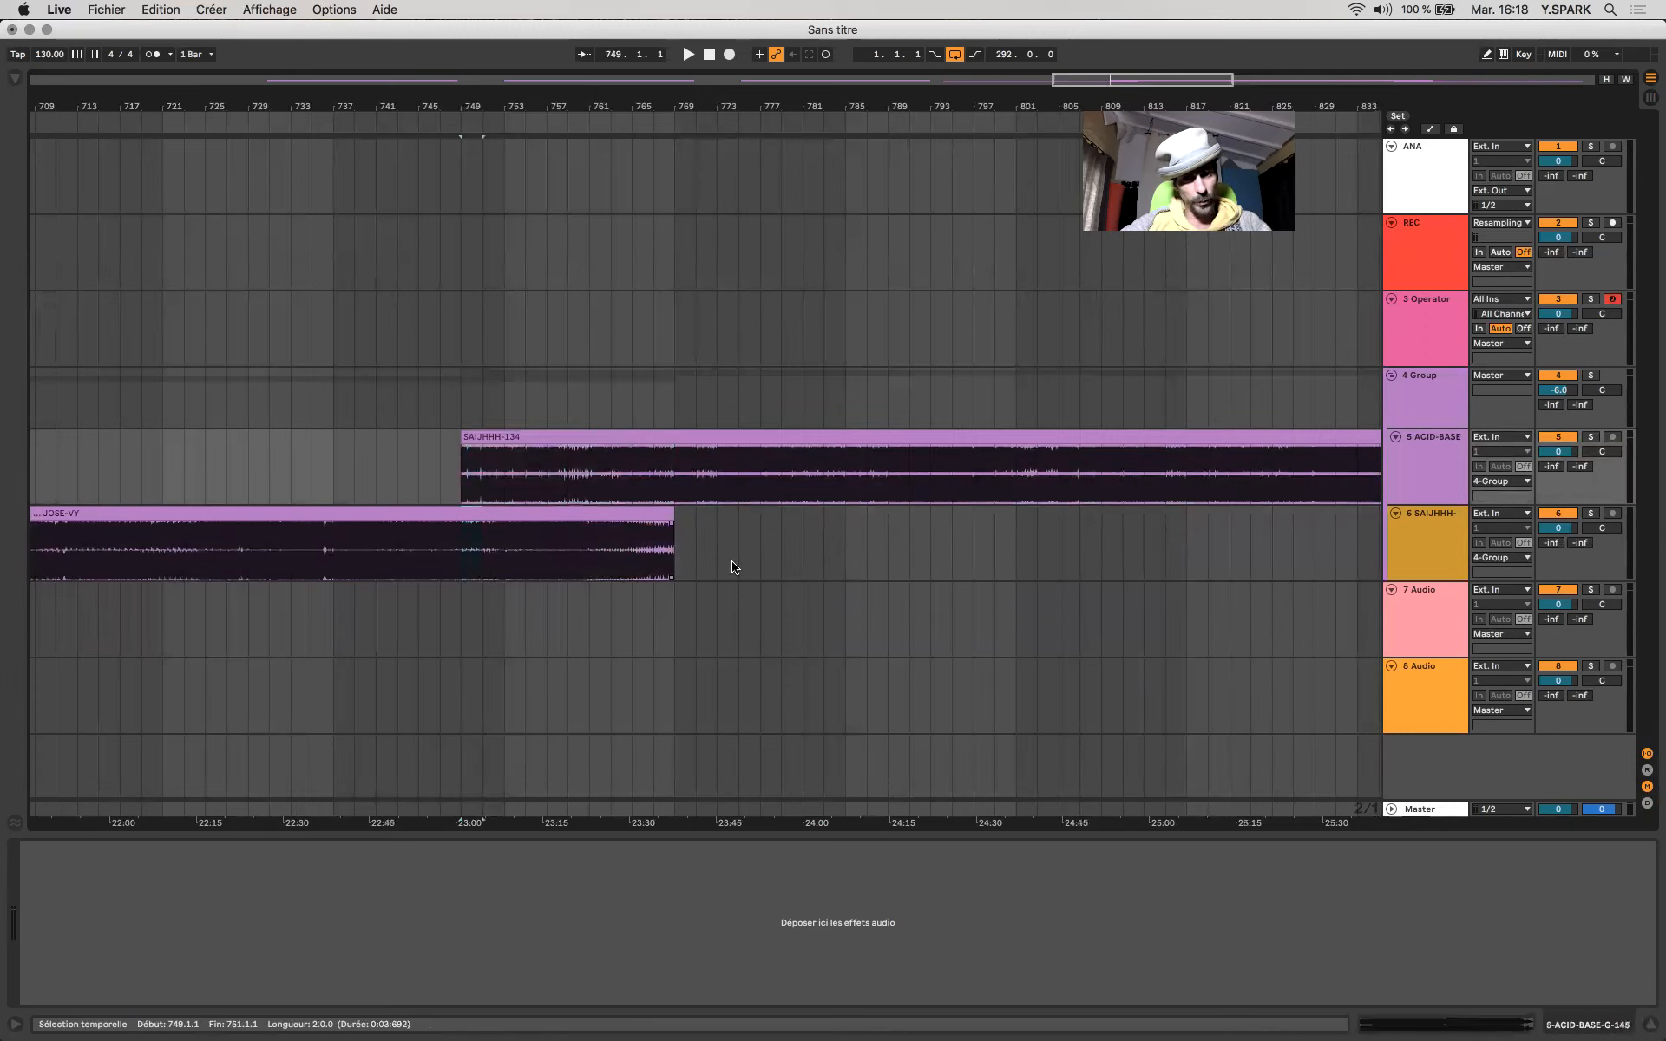
pyautogui.keyDown('shift'); pyautogui.click(676, 567); pyautogui.keyUp('shift')
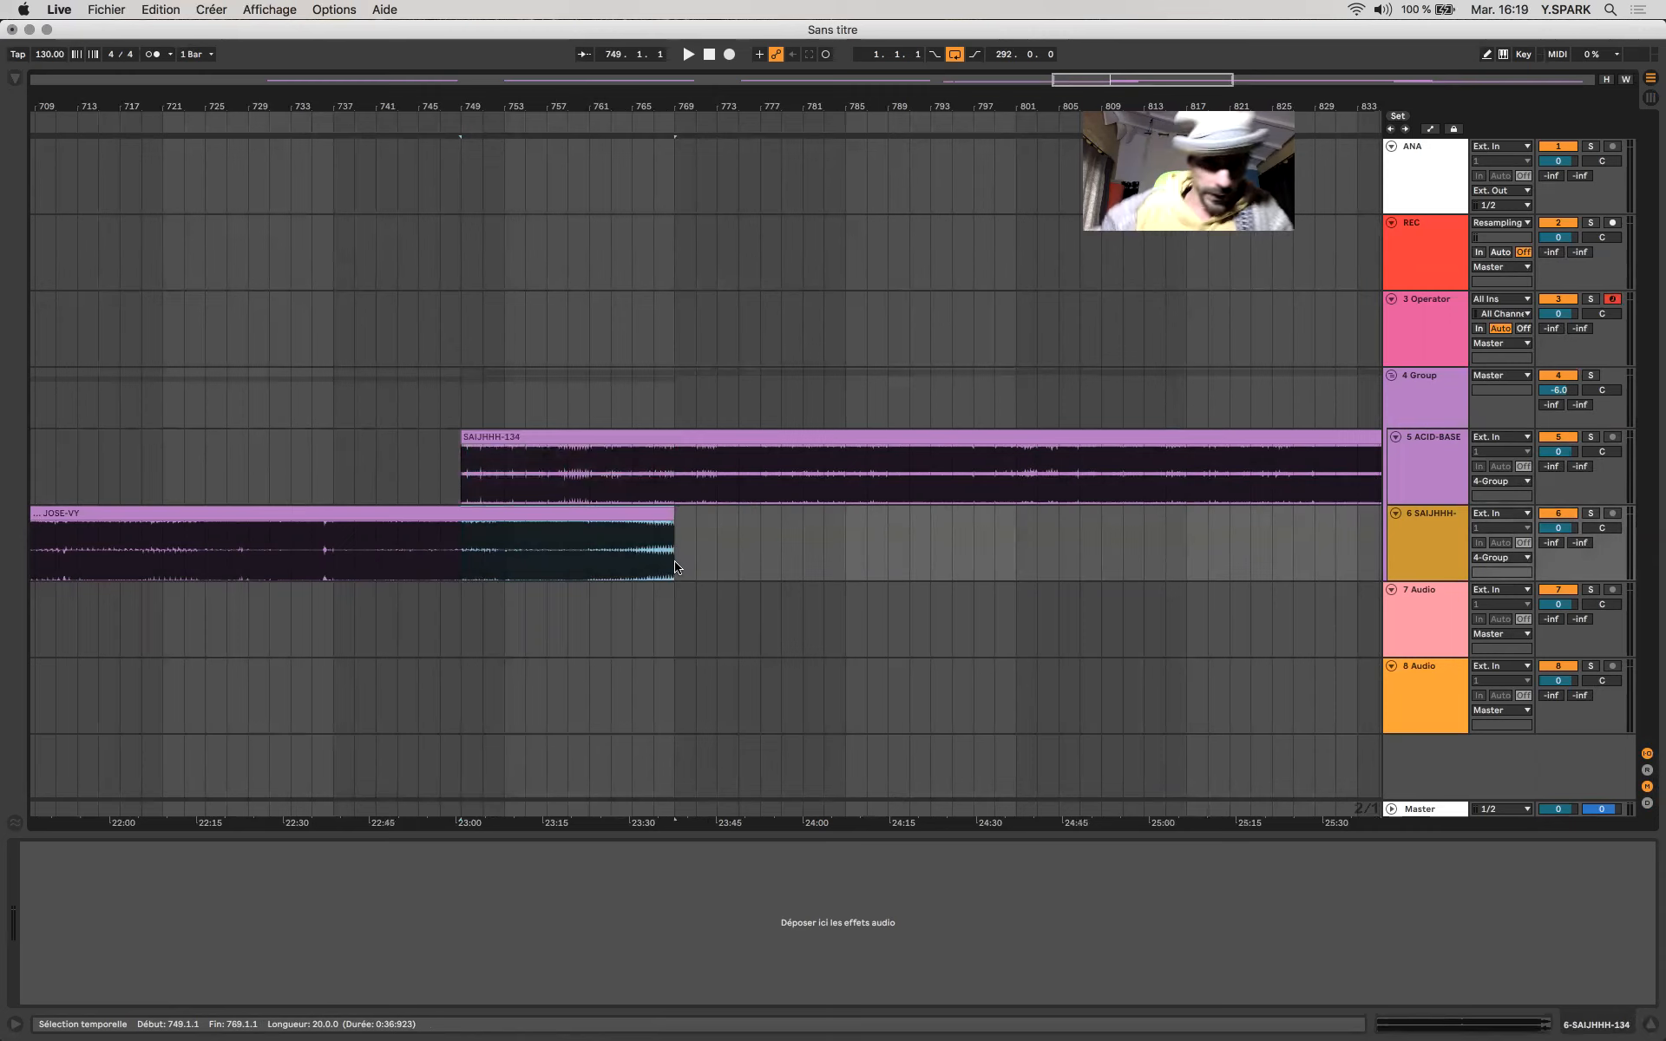
pyautogui.keyDown('shift'); pyautogui.click(669, 462); pyautogui.keyUp('shift')
pyautogui.press('super+e')
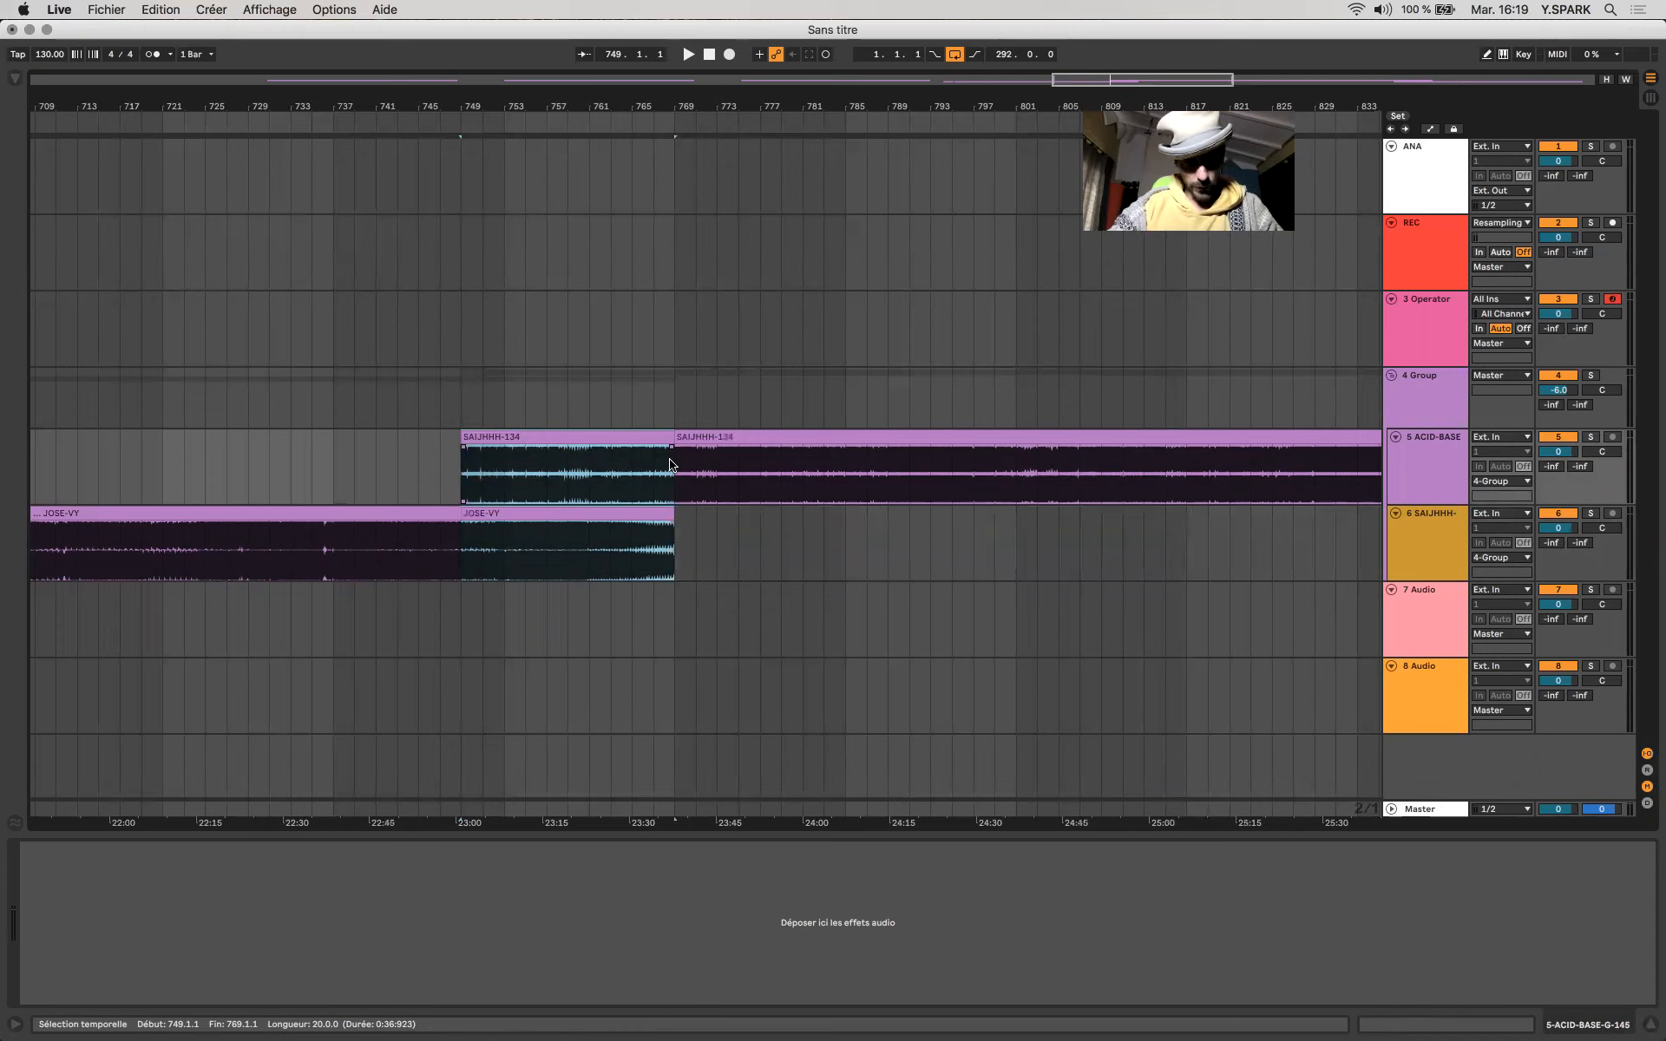
pyautogui.click(504, 543)
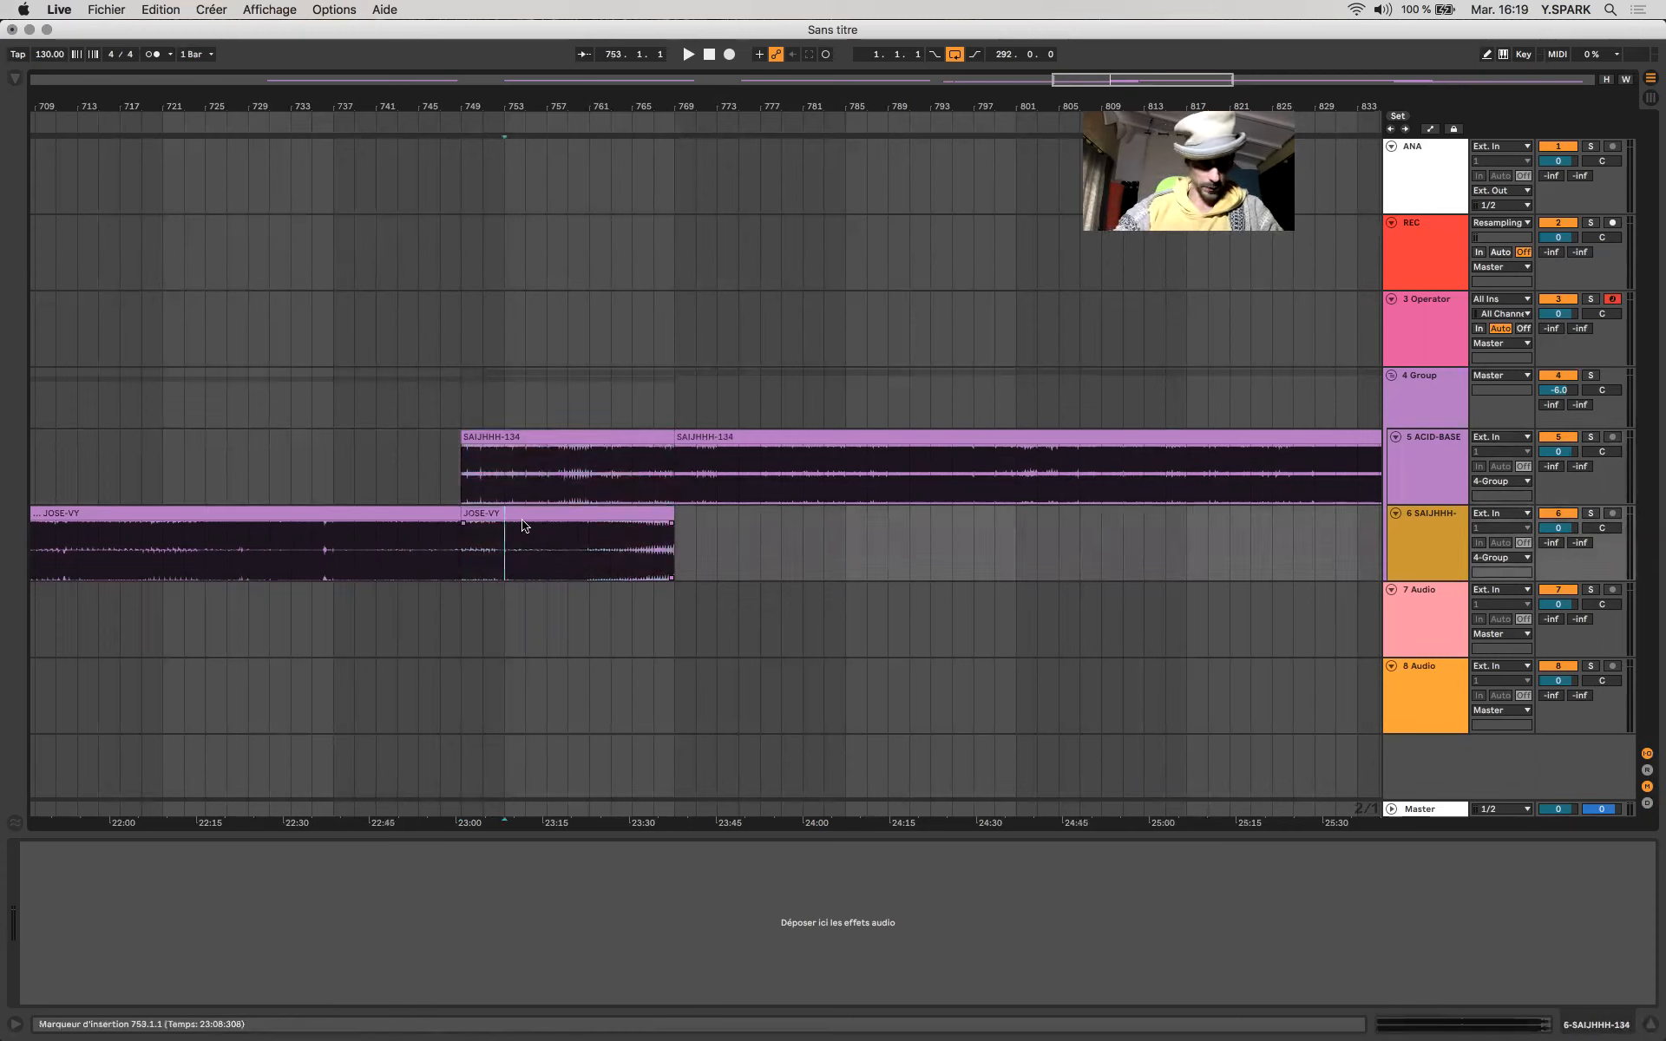
# Select the three consecutive JOSE-VY clips on track 6 and cut them out of the arrangement.
pyautogui.click(538, 511)
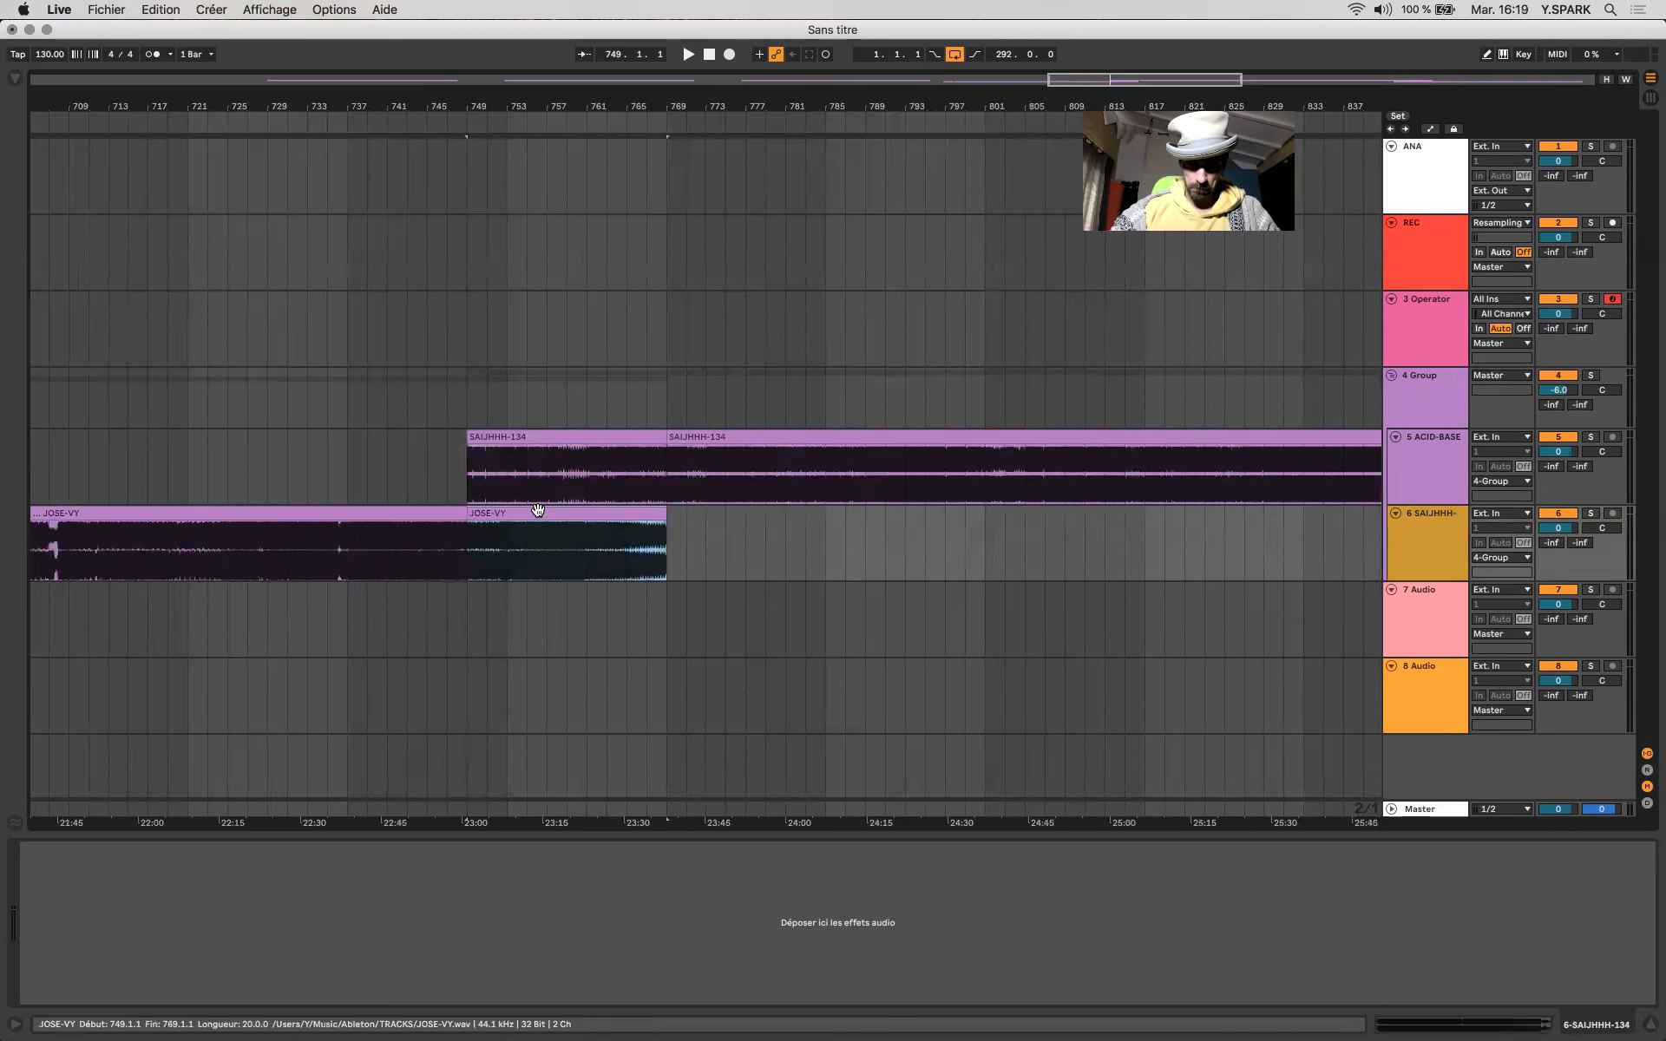
pyautogui.scroll(-3, 538, 510)
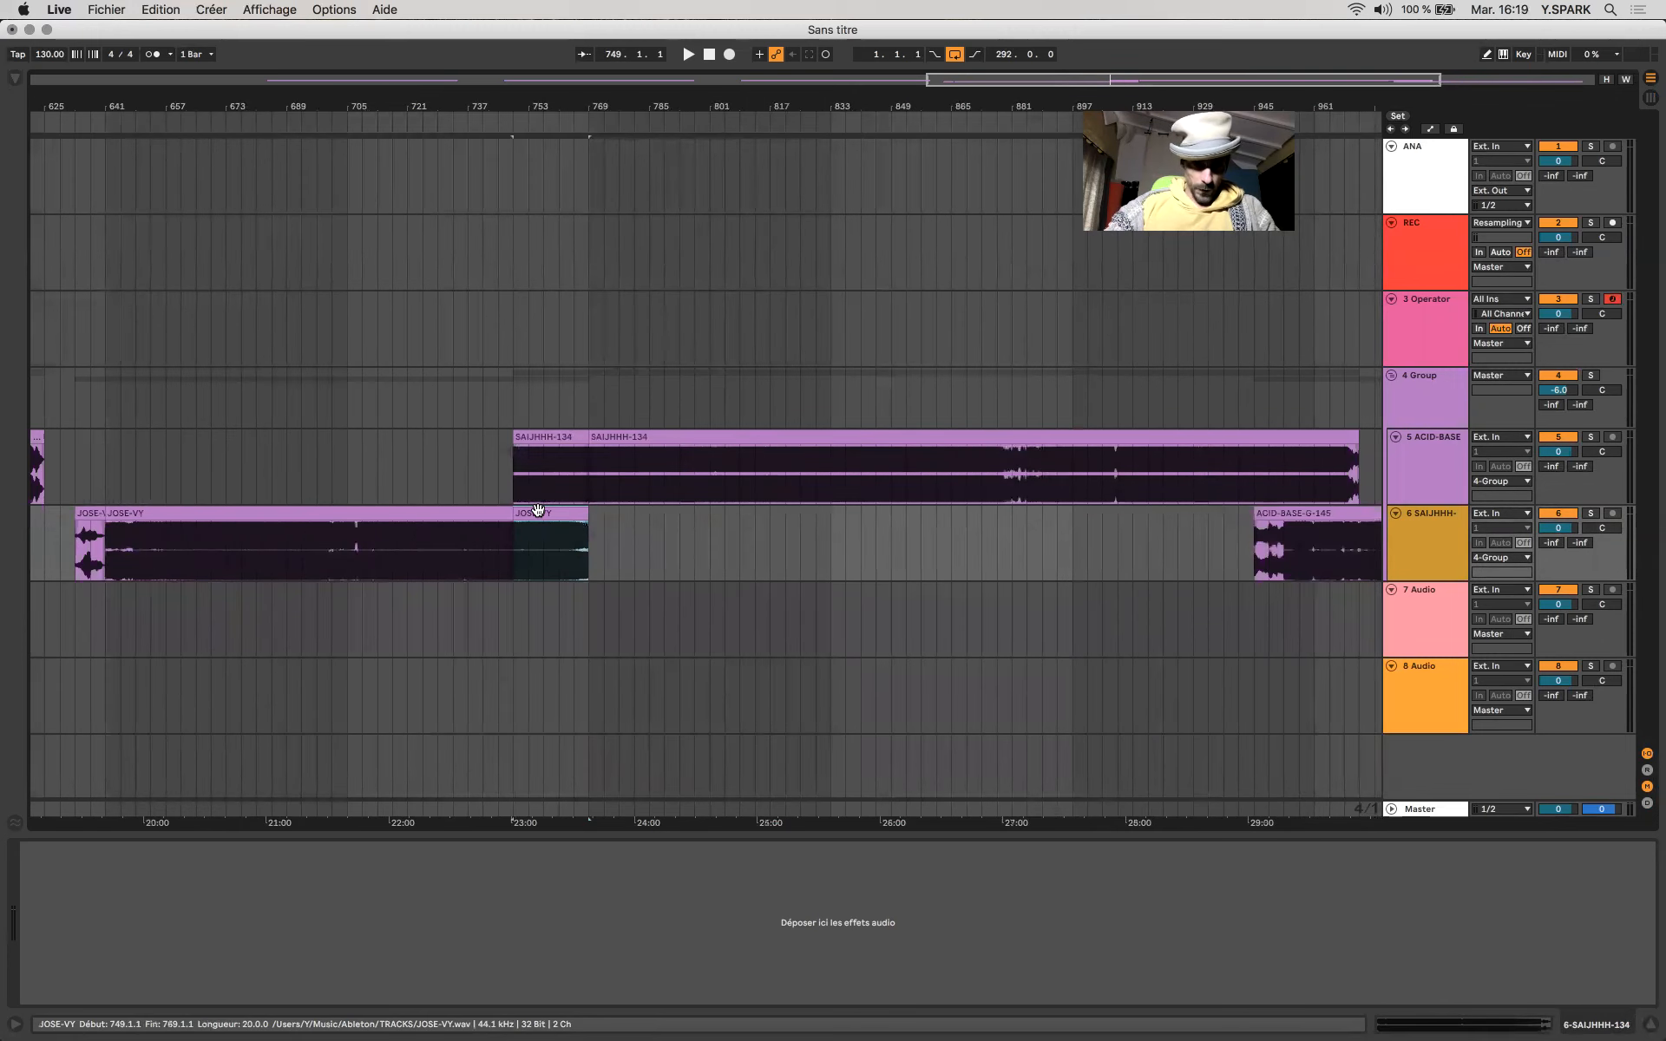
pyautogui.keyDown('shift'); pyautogui.click(90, 512); pyautogui.keyUp('shift')
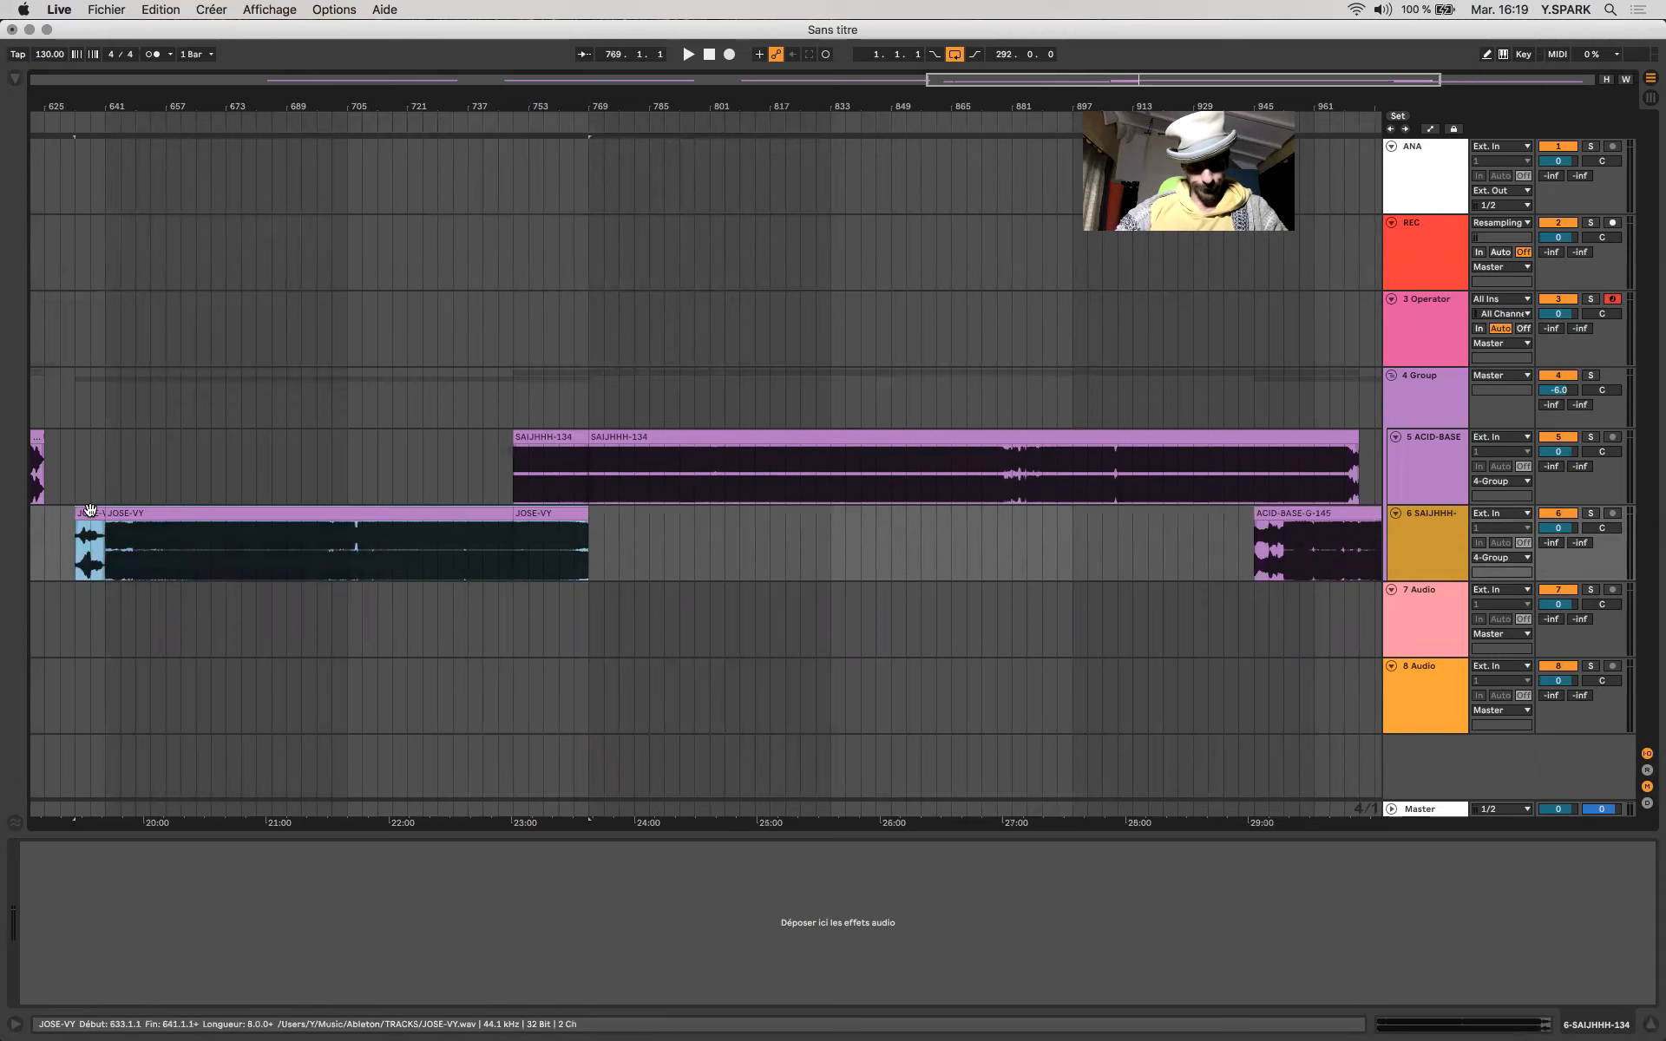
pyautogui.press('Delete')
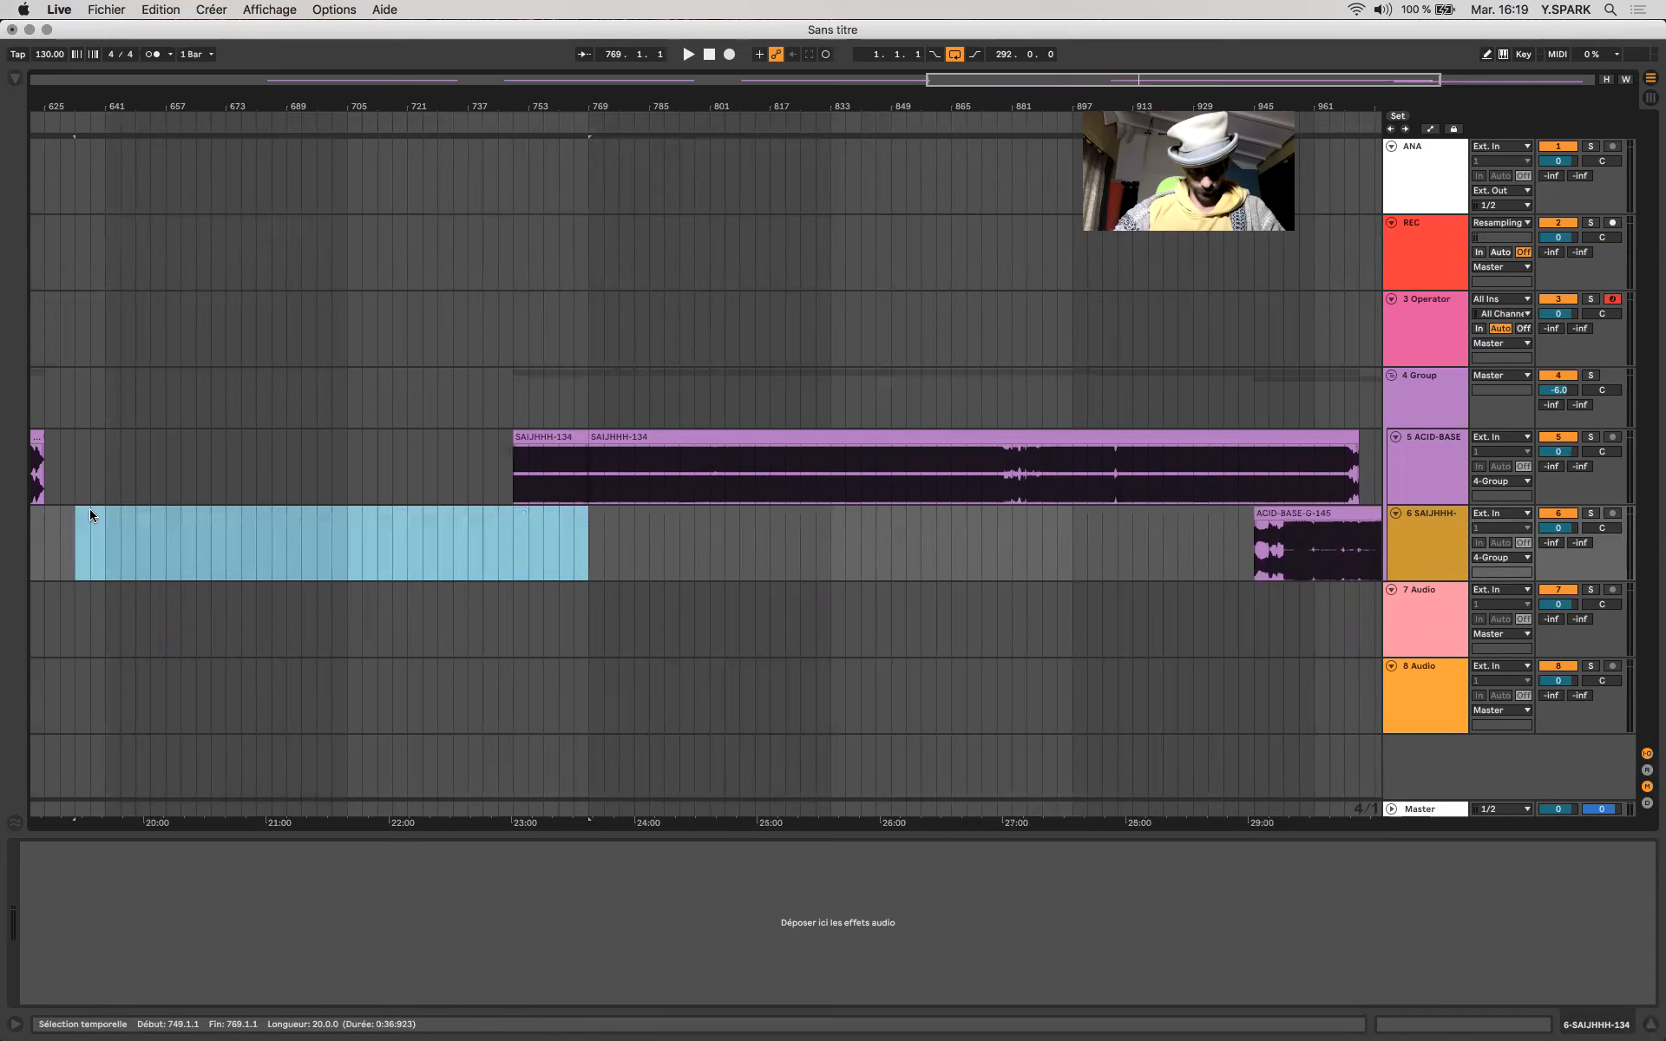
# In Session View, rename track 5 as A and track 6 as B.
pyautogui.press('Tab')
pyautogui.click(831, 87)
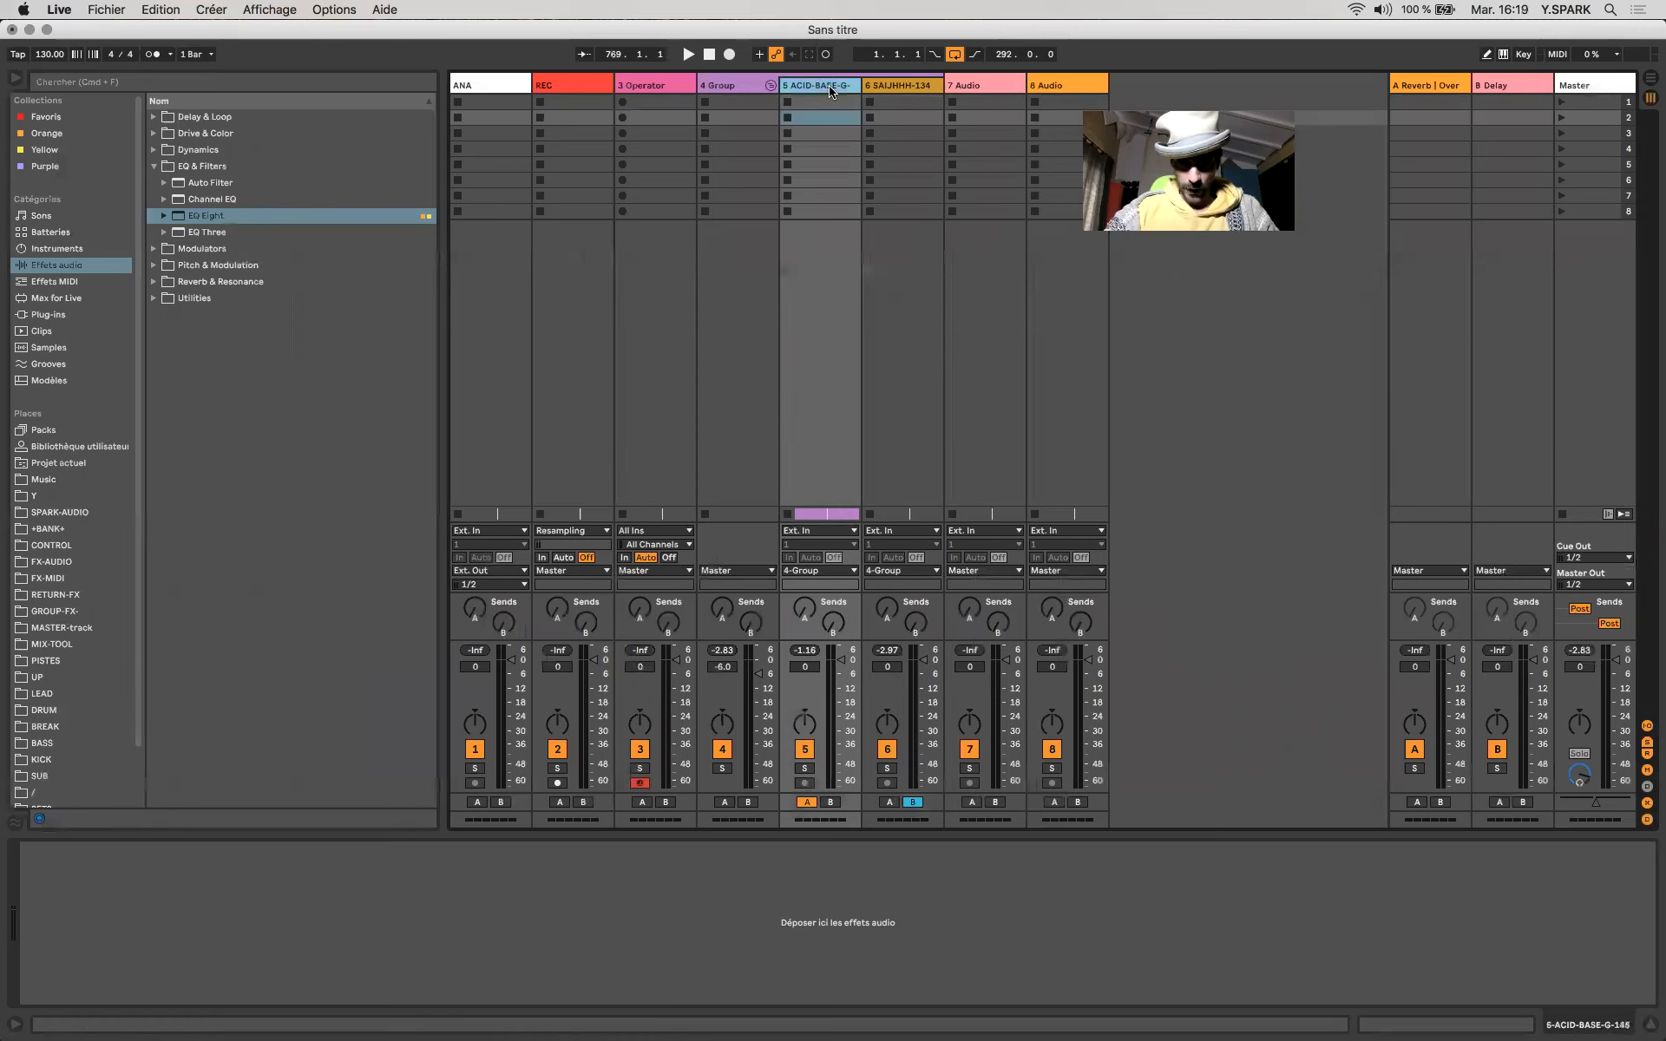
pyautogui.doubleClick(830, 87)
pyautogui.write('A')
pyautogui.press('Return')
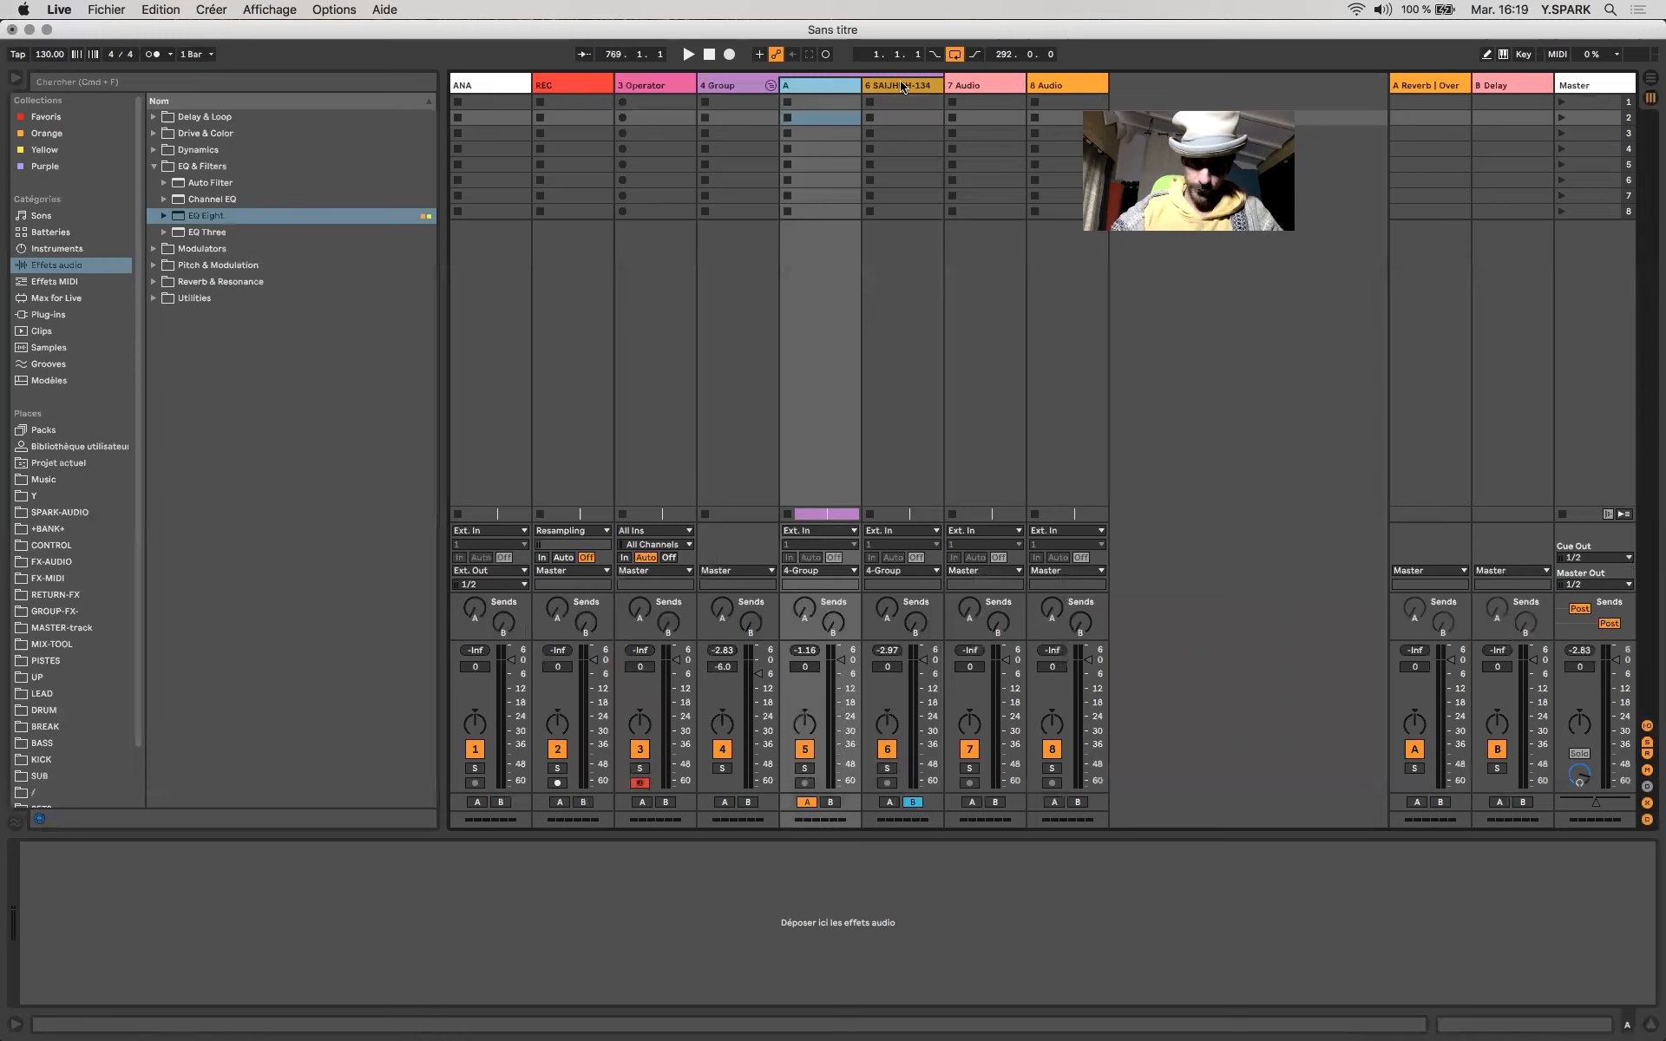
pyautogui.click(902, 85)
pyautogui.press('super+r')
pyautogui.write('B')
pyautogui.press('Return')
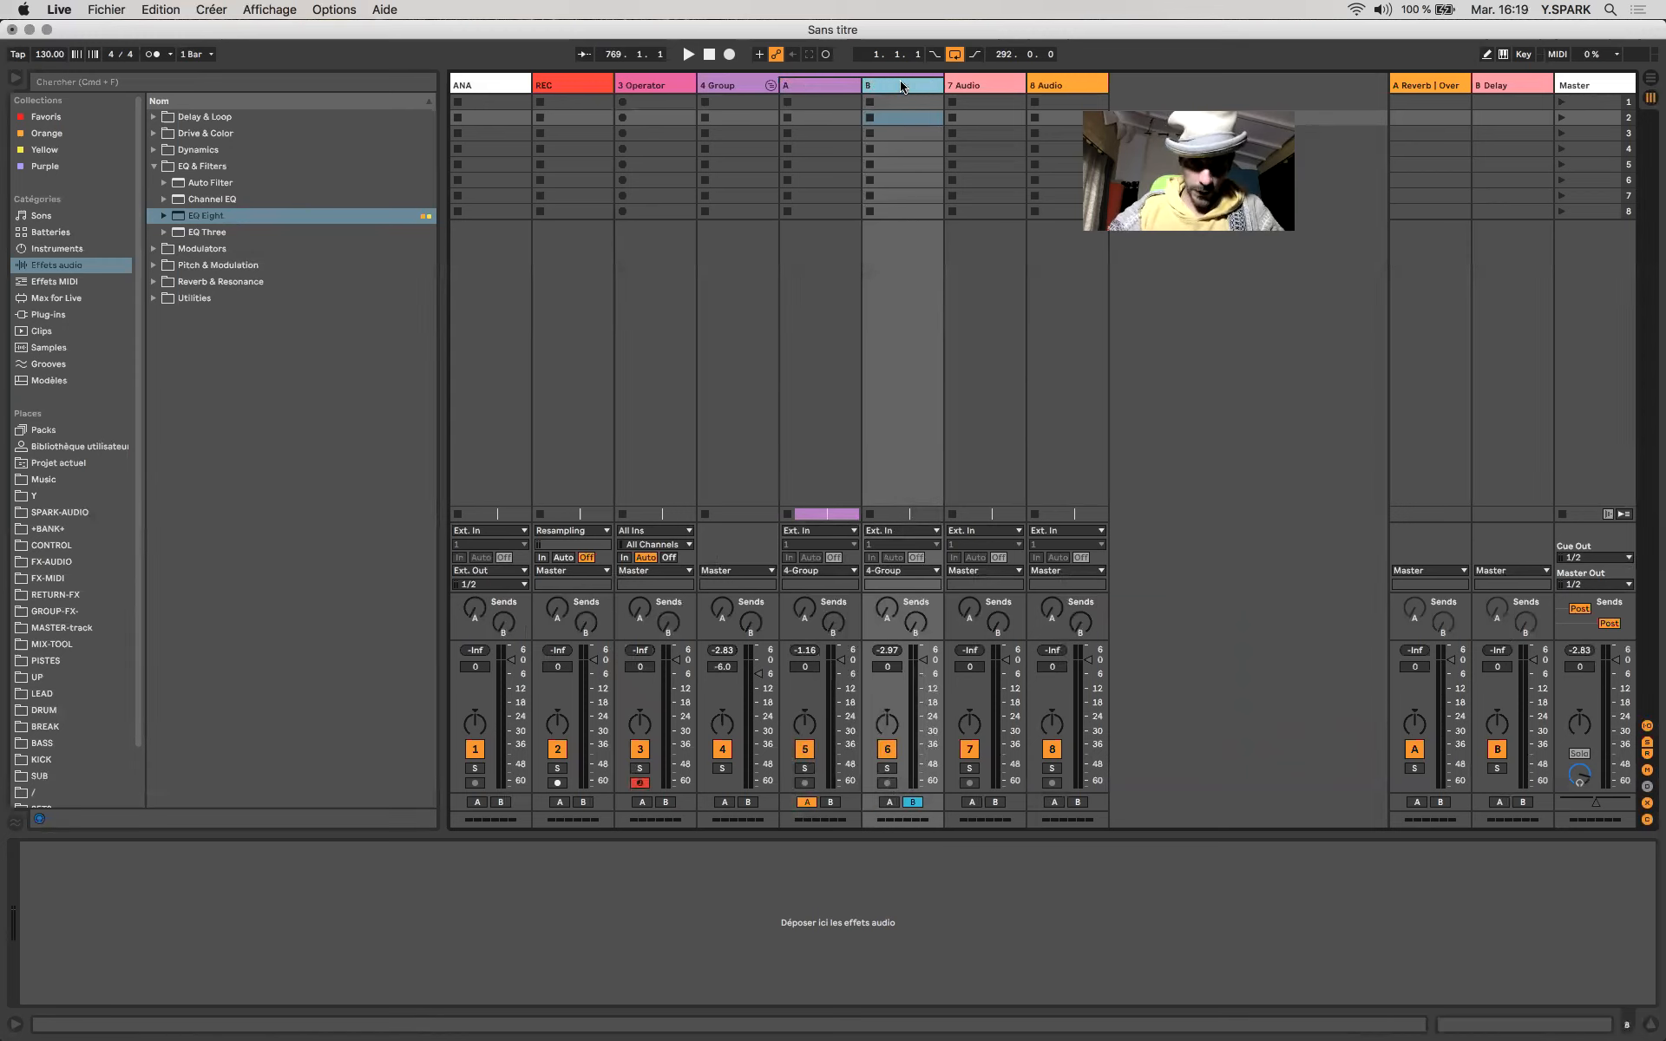
# Paste the cut JOSE-VY clips into track A from scene 1 and view the second clip's full waveform.
pyautogui.click(835, 102)
pyautogui.press('super+v')
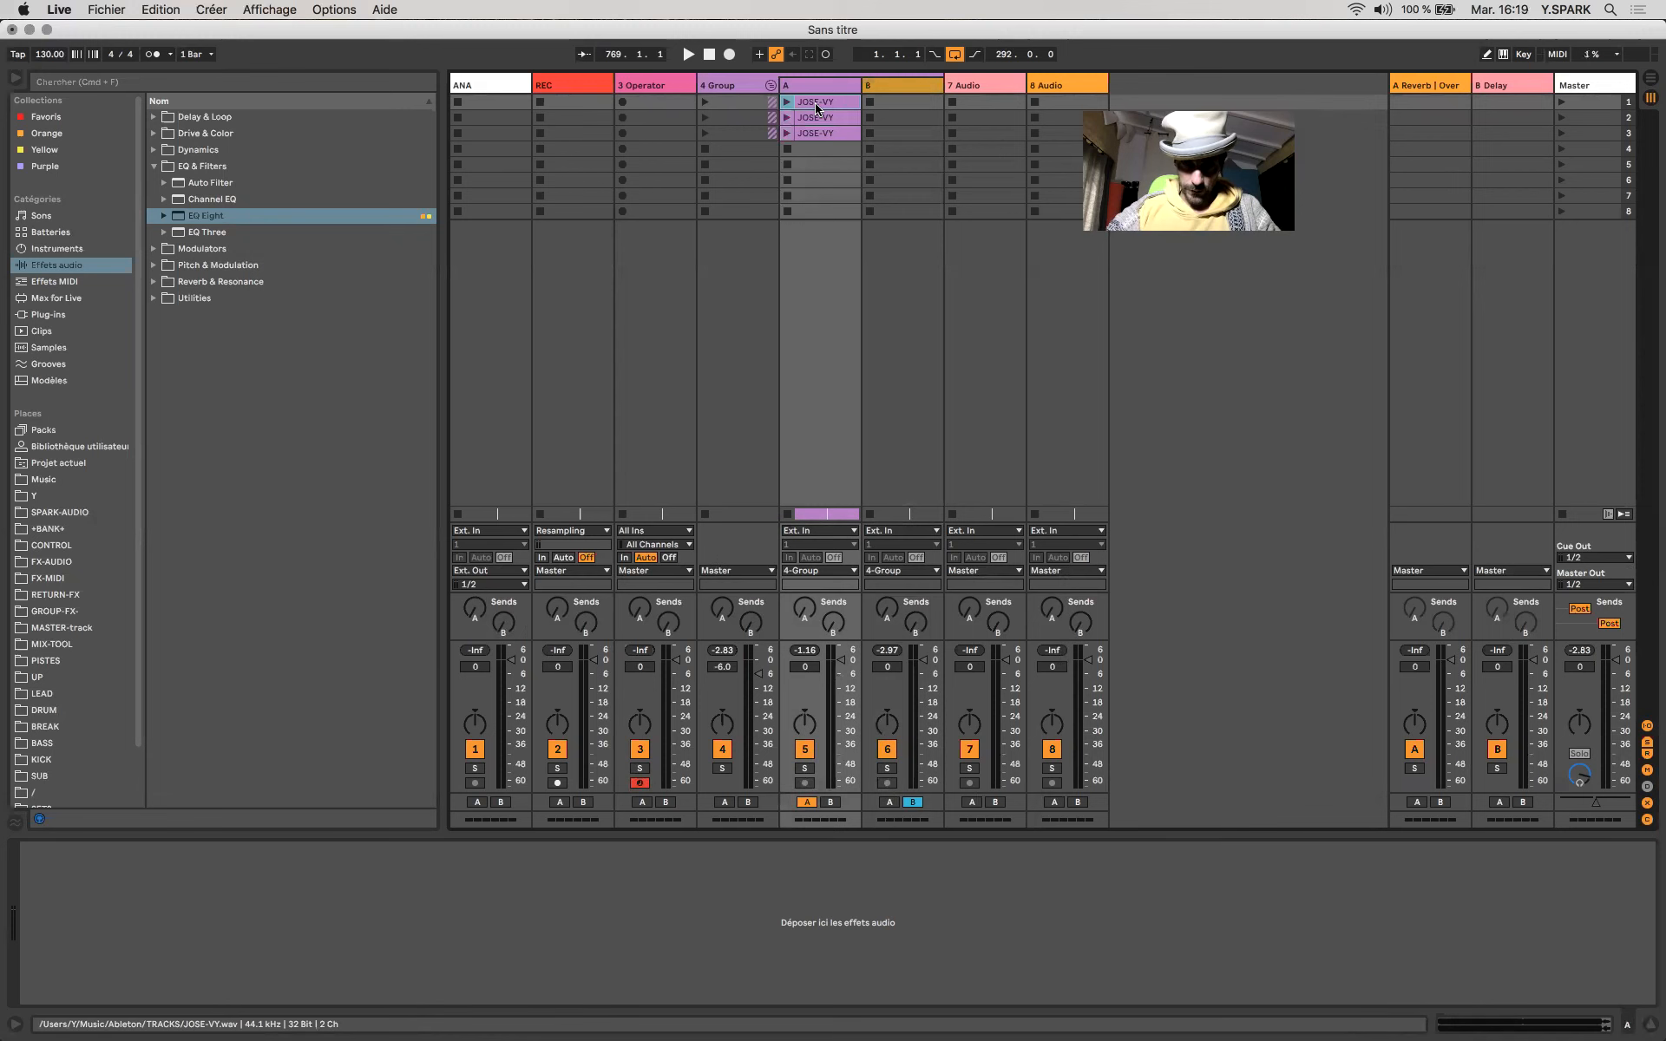
pyautogui.doubleClick(815, 106)
pyautogui.click(823, 119)
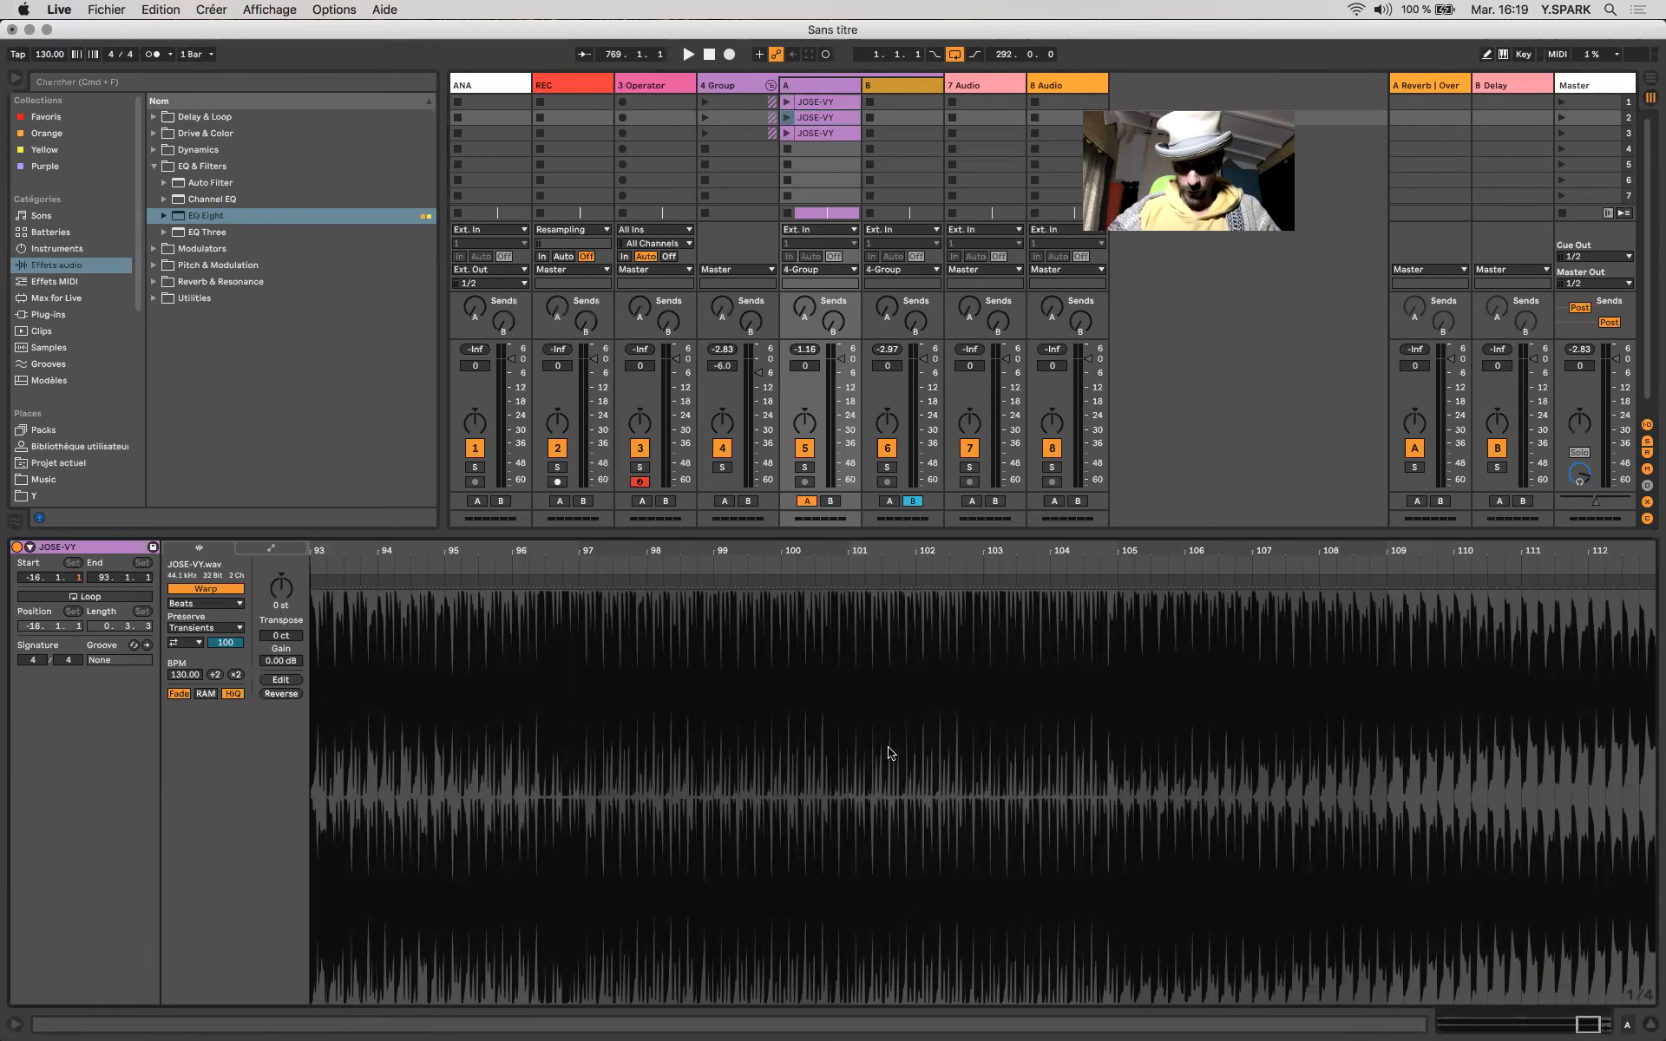
pyautogui.scroll(-8, 855, 743)
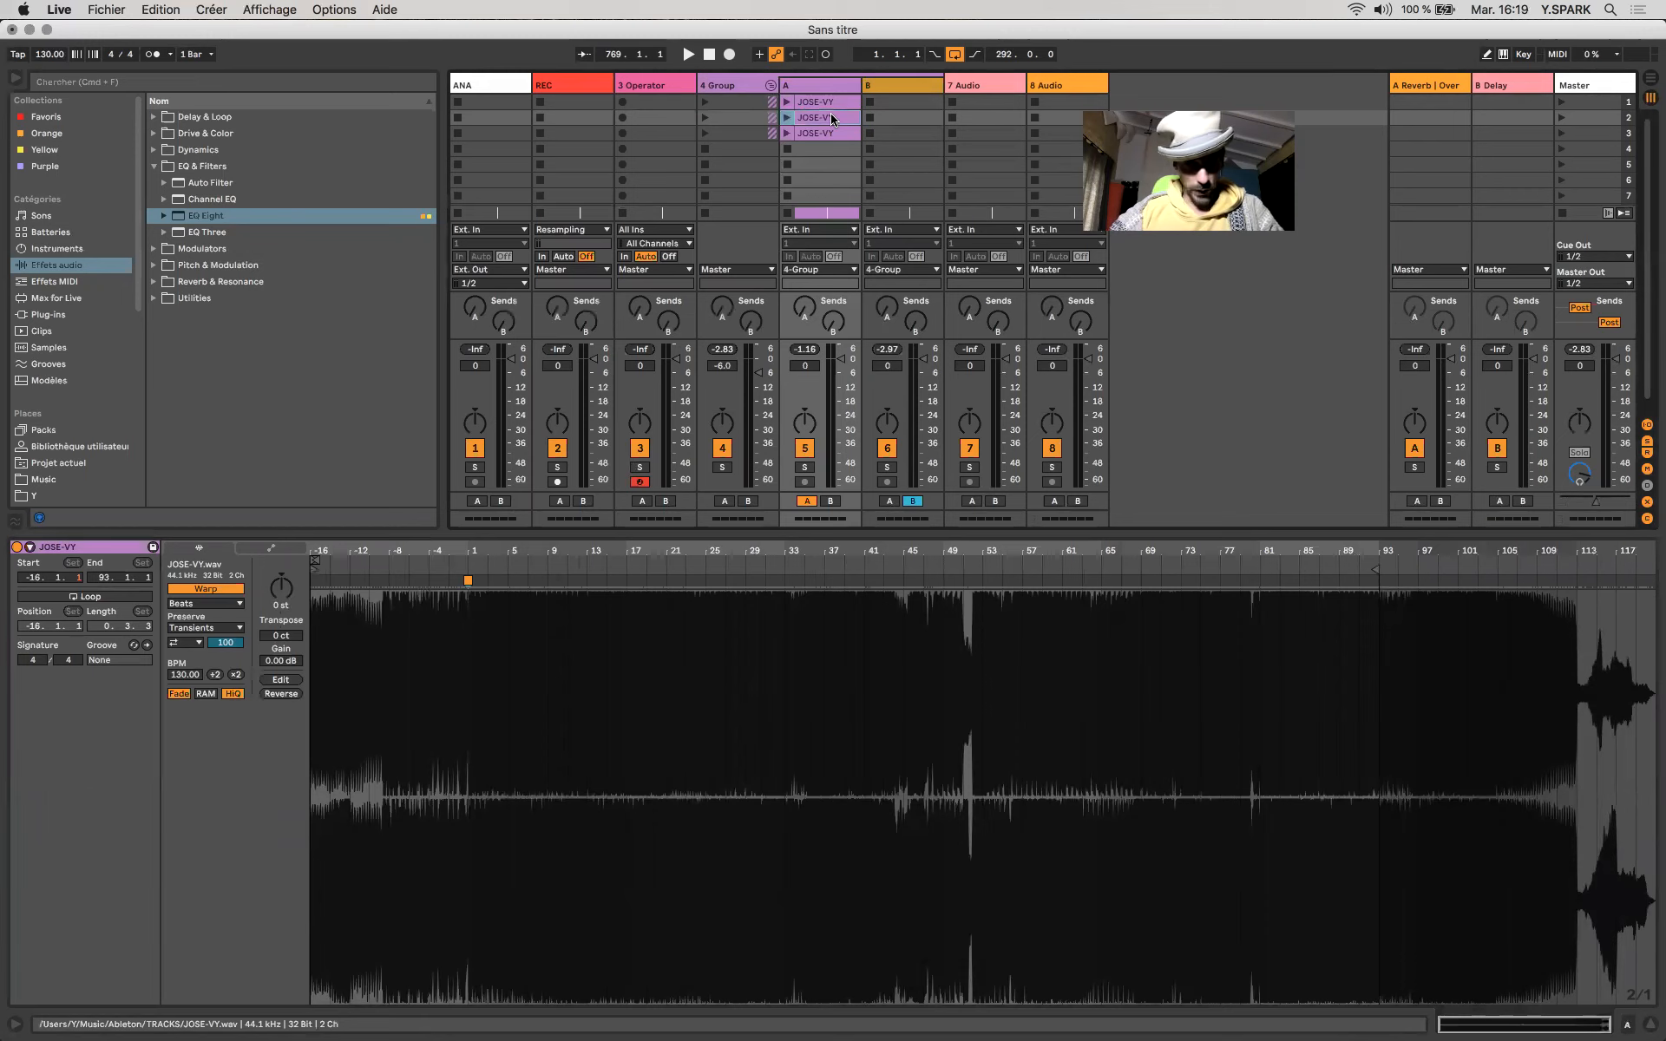
# Insert an empty scene after scene 2 and copy track A's second JOSE-VY clip into it.
pyautogui.press('super+i')
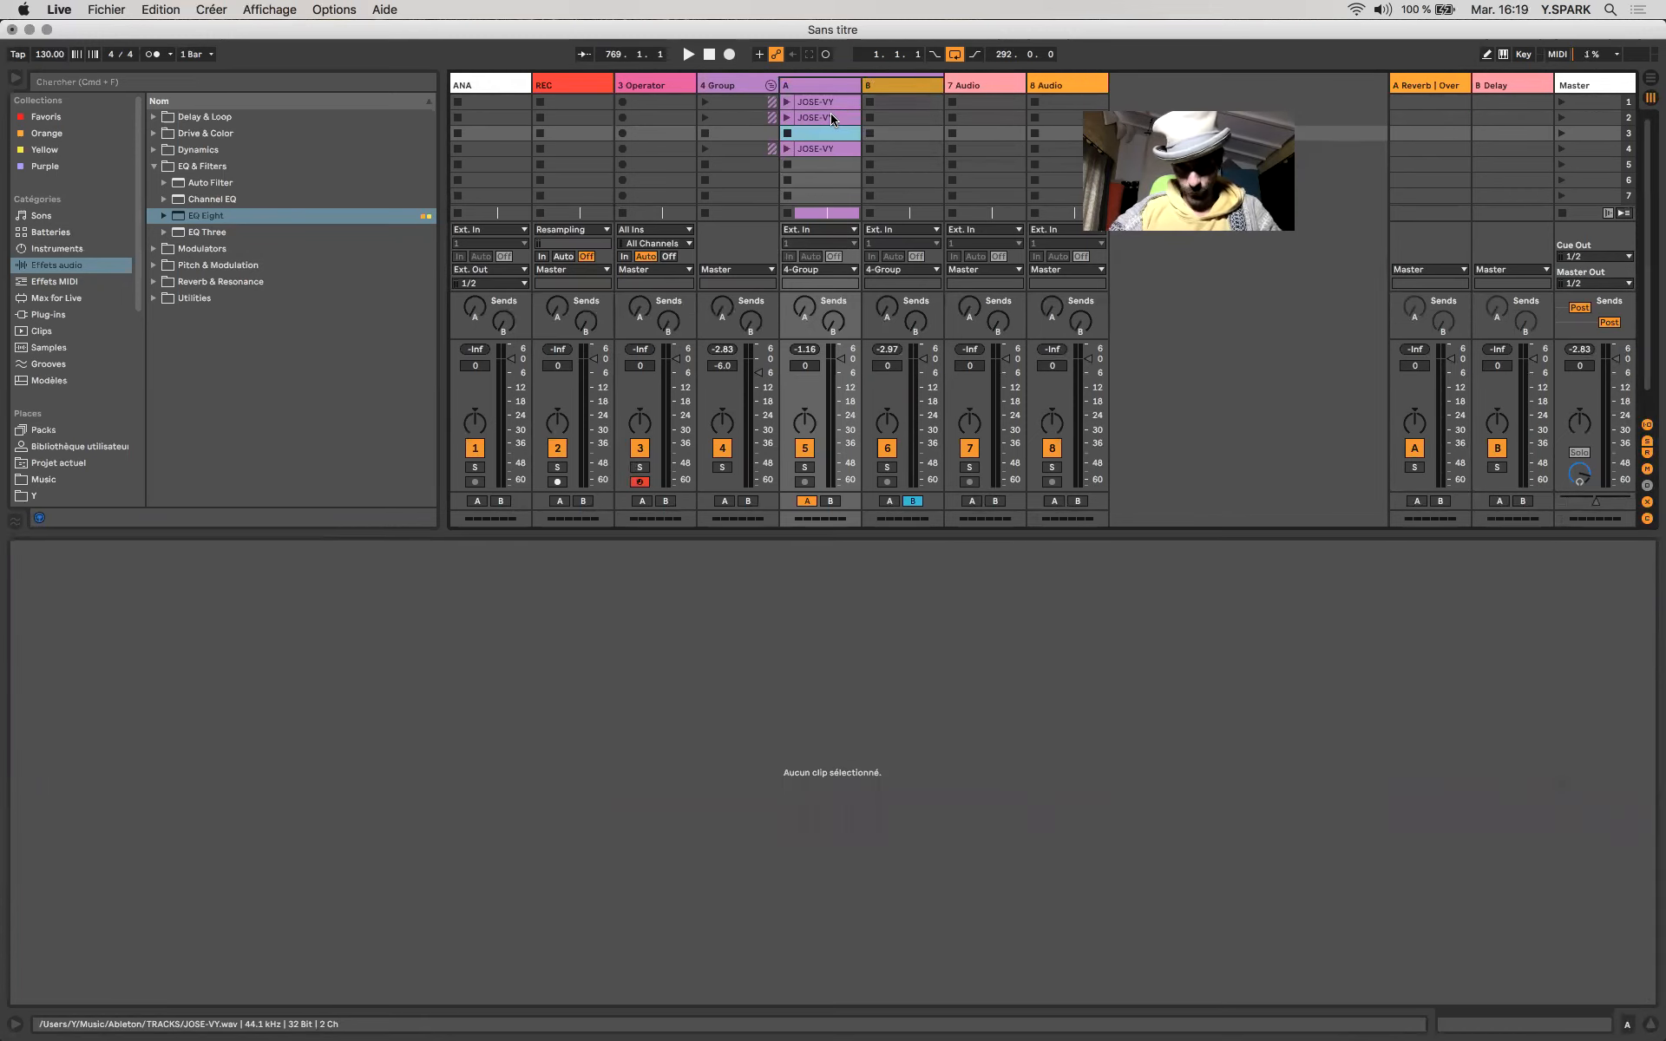
pyautogui.click(830, 114)
pyautogui.click(1588, 123)
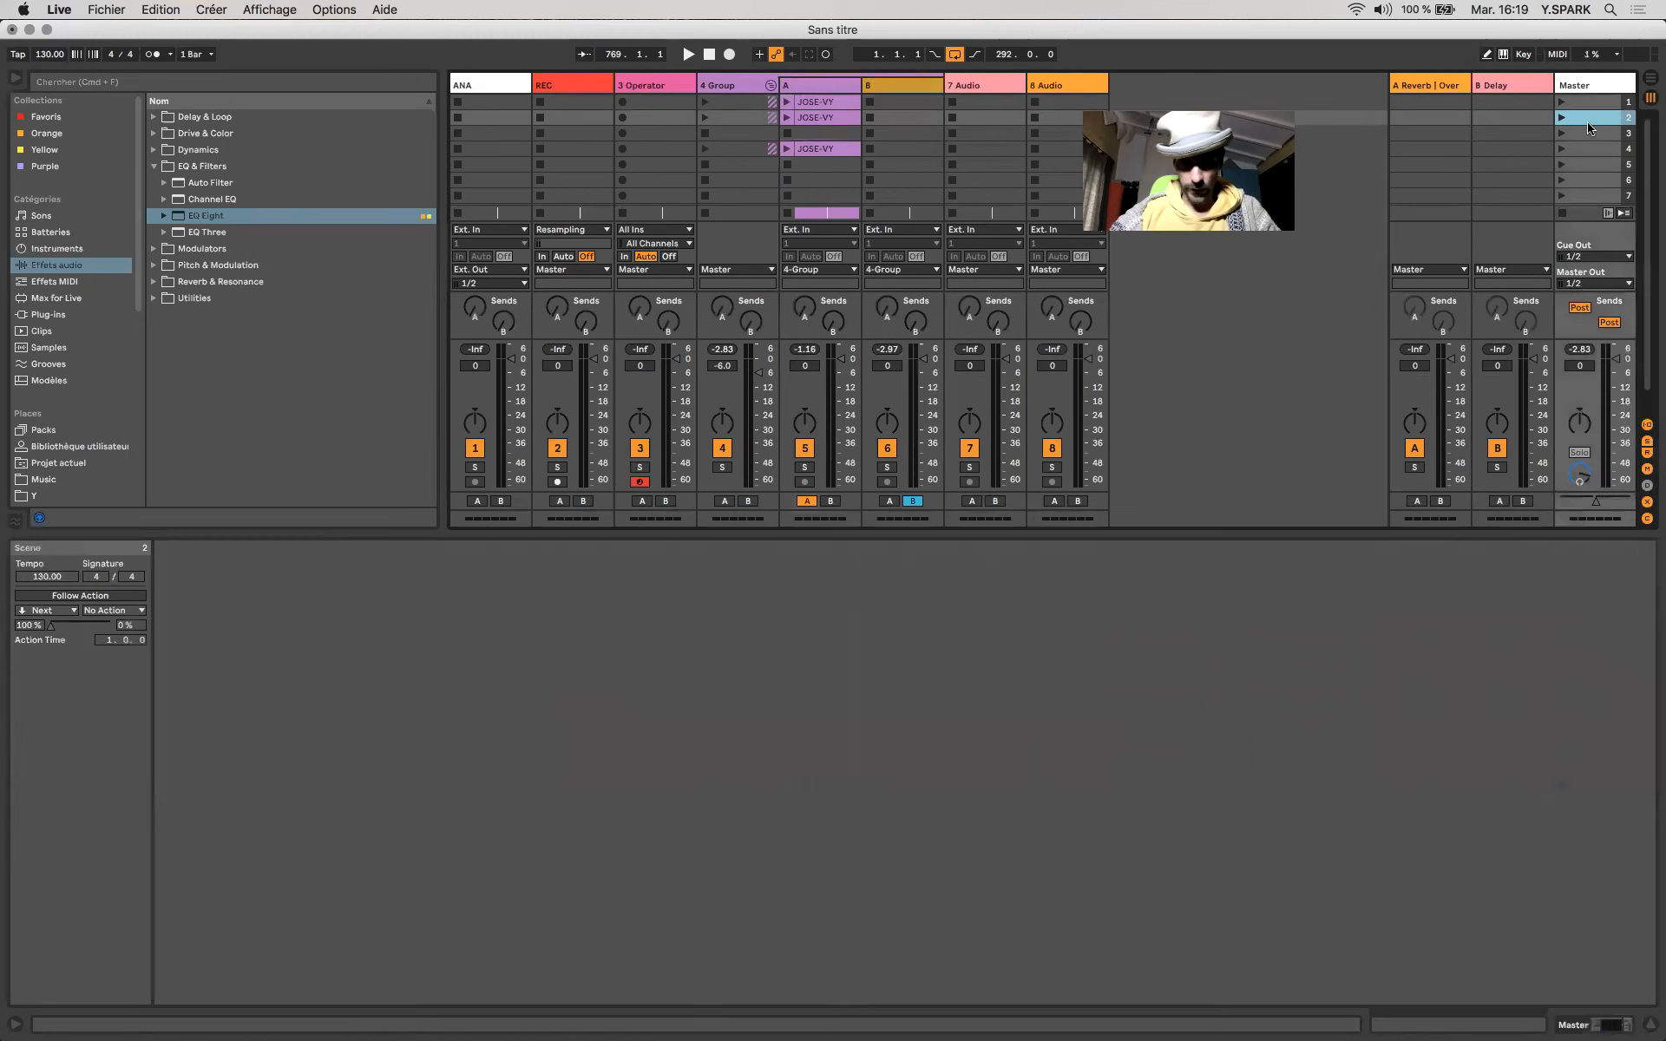
pyautogui.moveTo(827, 115); pyautogui.dragTo(828, 126)
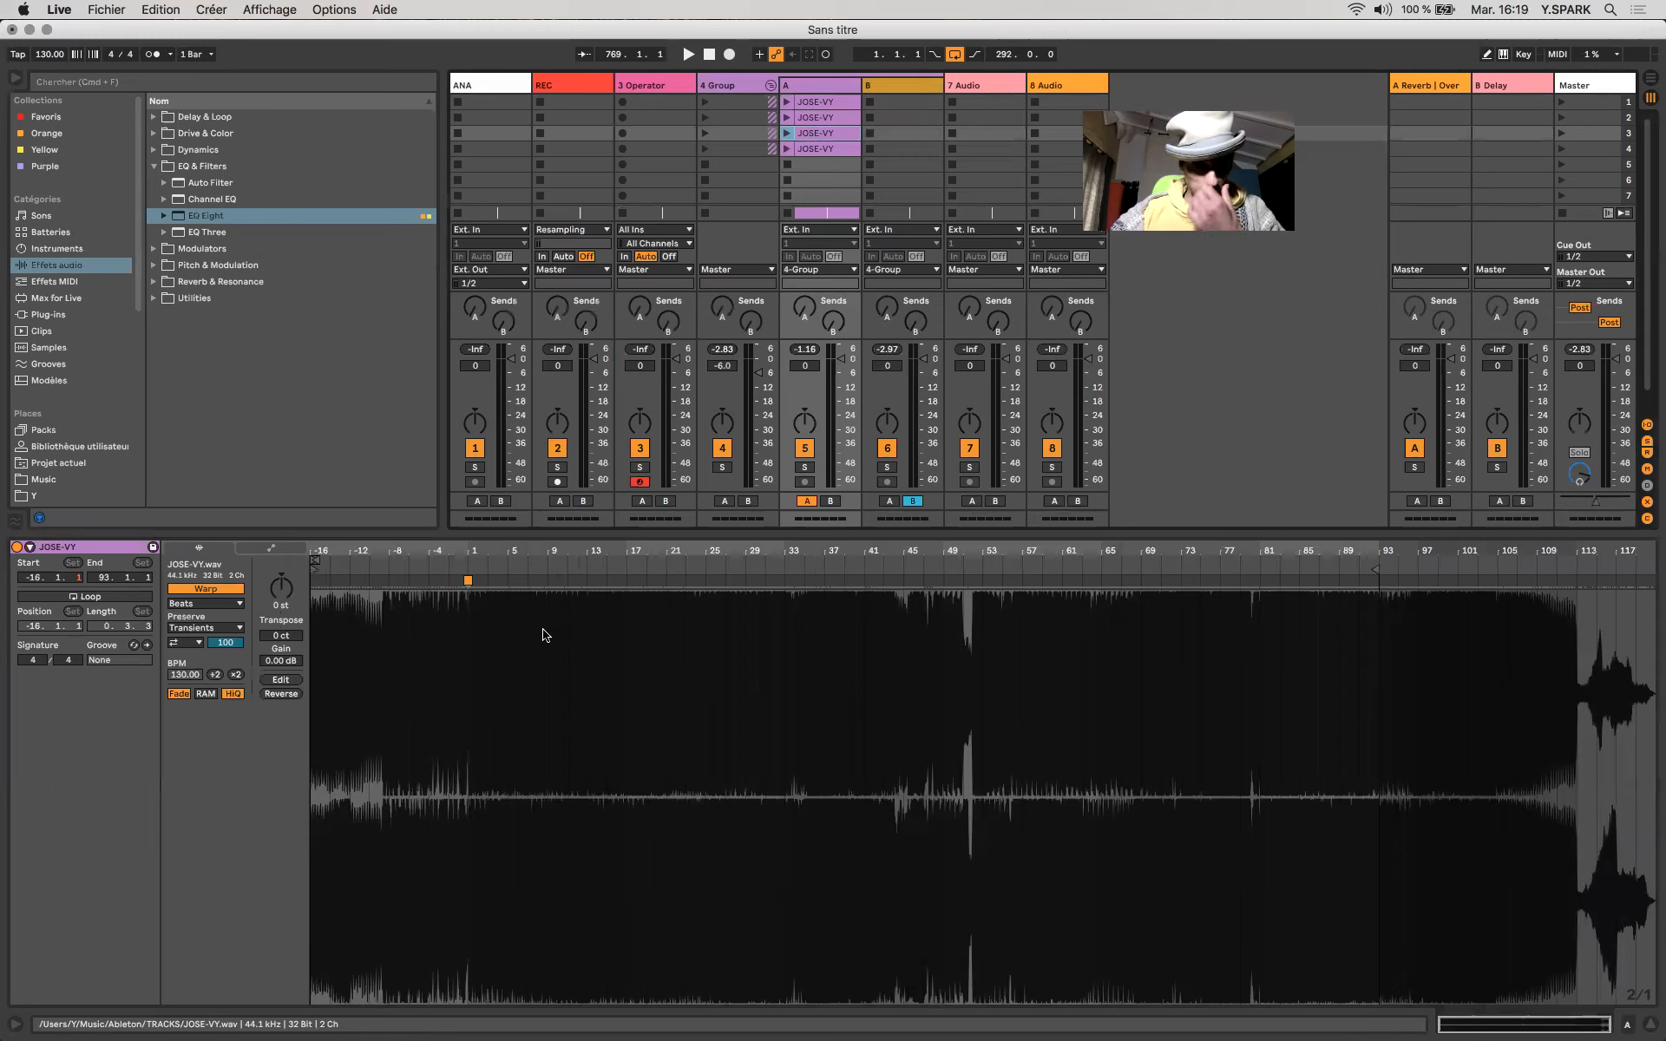
# Set the start of track A's scene 3 JOSE-VY clip to 1.1.1.
pyautogui.click(845, 119)
pyautogui.click(842, 139)
pyautogui.moveTo(315, 570); pyautogui.dragTo(470, 603)
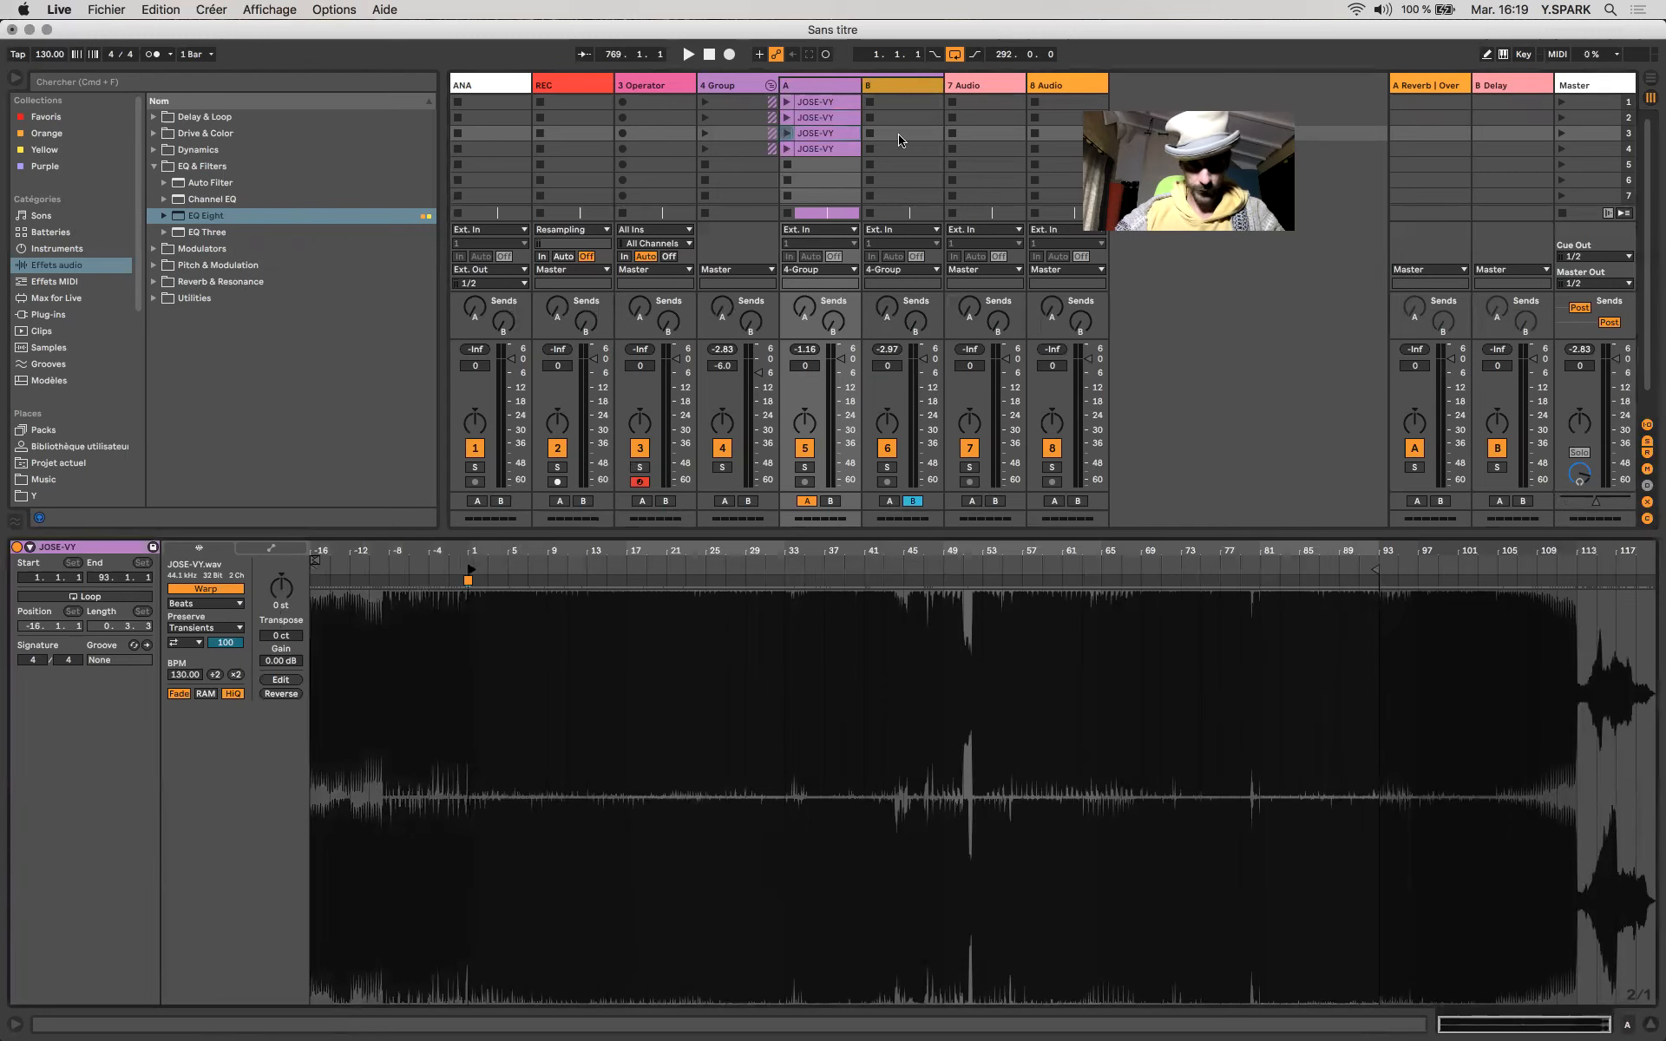
# Replace track A's scene 4 clip with a copy of the scene 3 clip and set its start to 52.1.1.
pyautogui.click(833, 152)
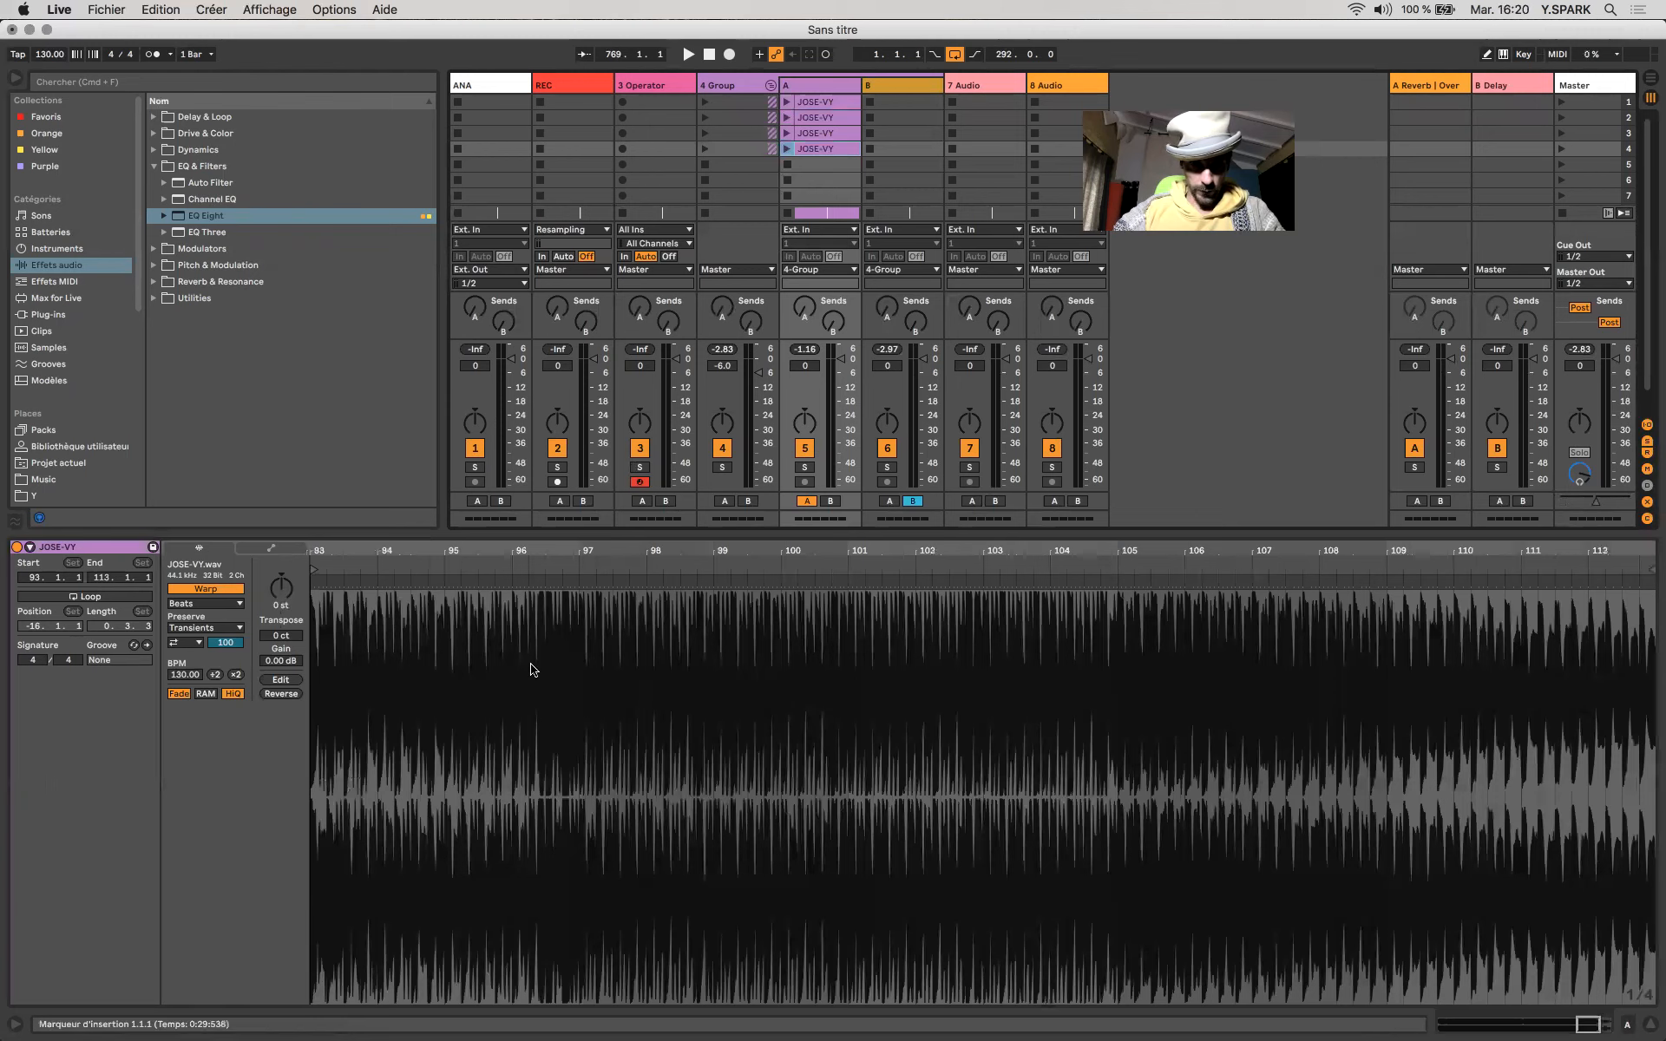
pyautogui.click(828, 136)
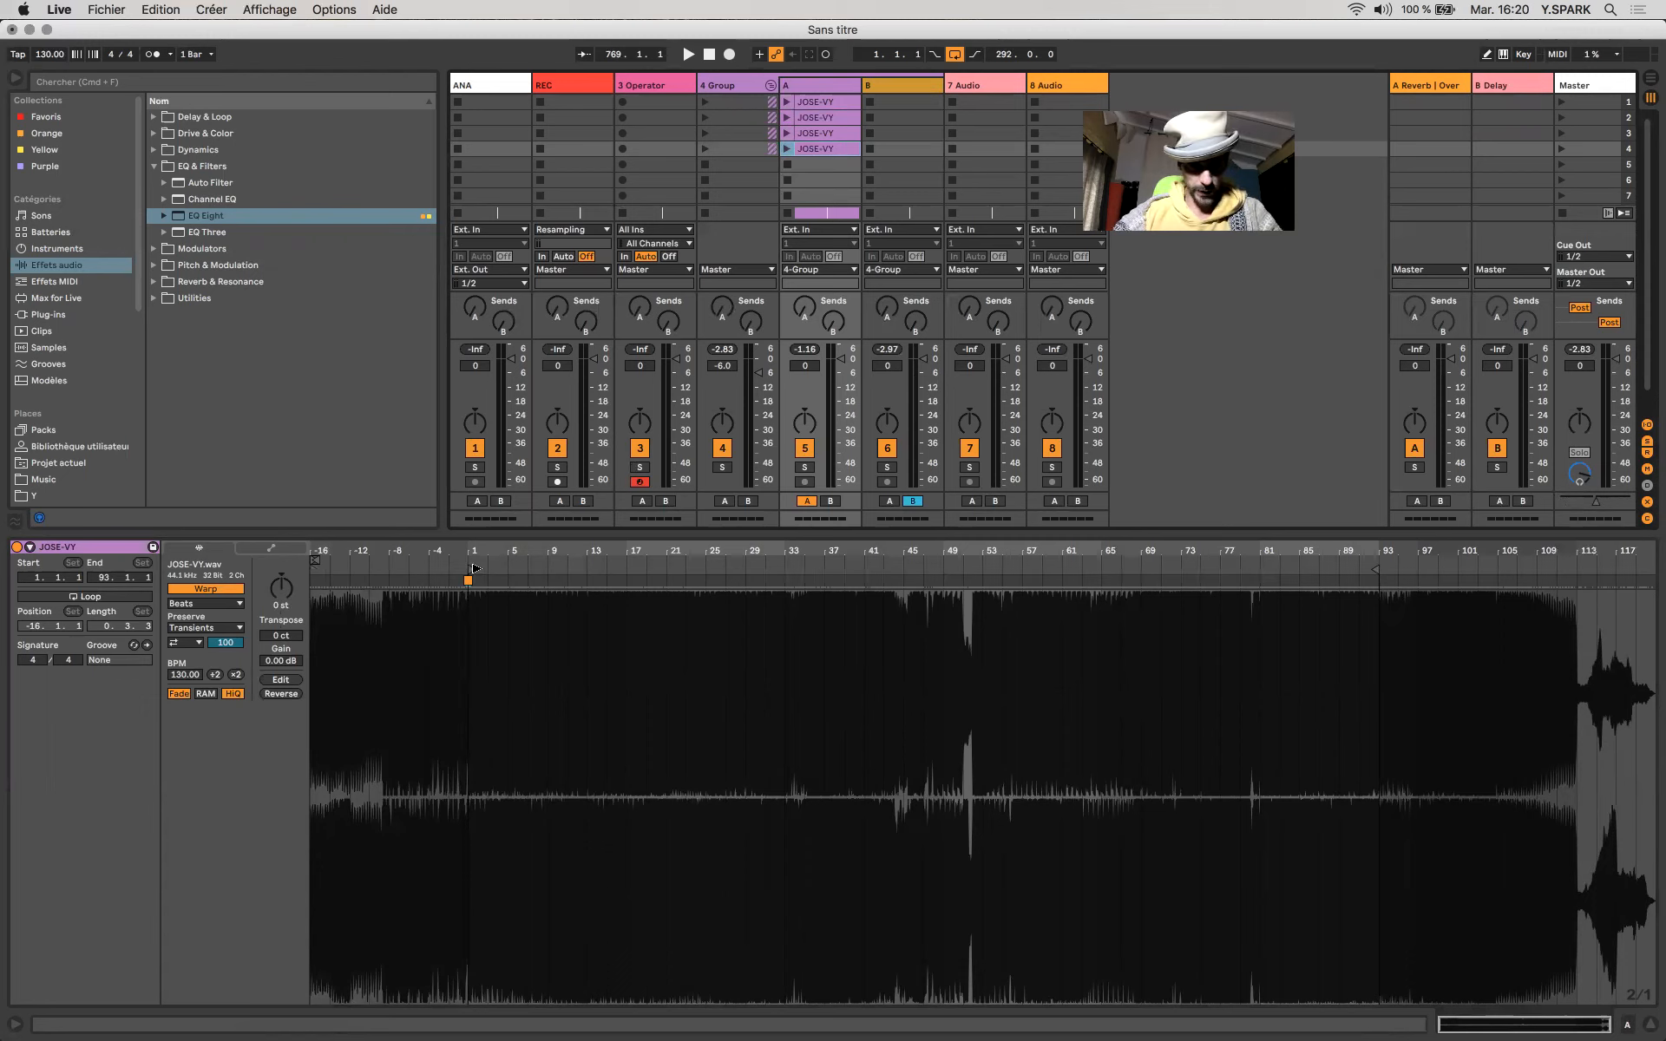
pyautogui.moveTo(477, 568); pyautogui.dragTo(642, 569)
pyautogui.moveTo(734, 606)
pyautogui.mouseDown()
pyautogui.moveTo(731, 622)
pyautogui.moveTo(1033, 601)
pyautogui.moveTo(789, 625)
pyautogui.moveTo(959, 611)
pyautogui.moveTo(738, 652)
pyautogui.moveTo(976, 649)
pyautogui.mouseUp()
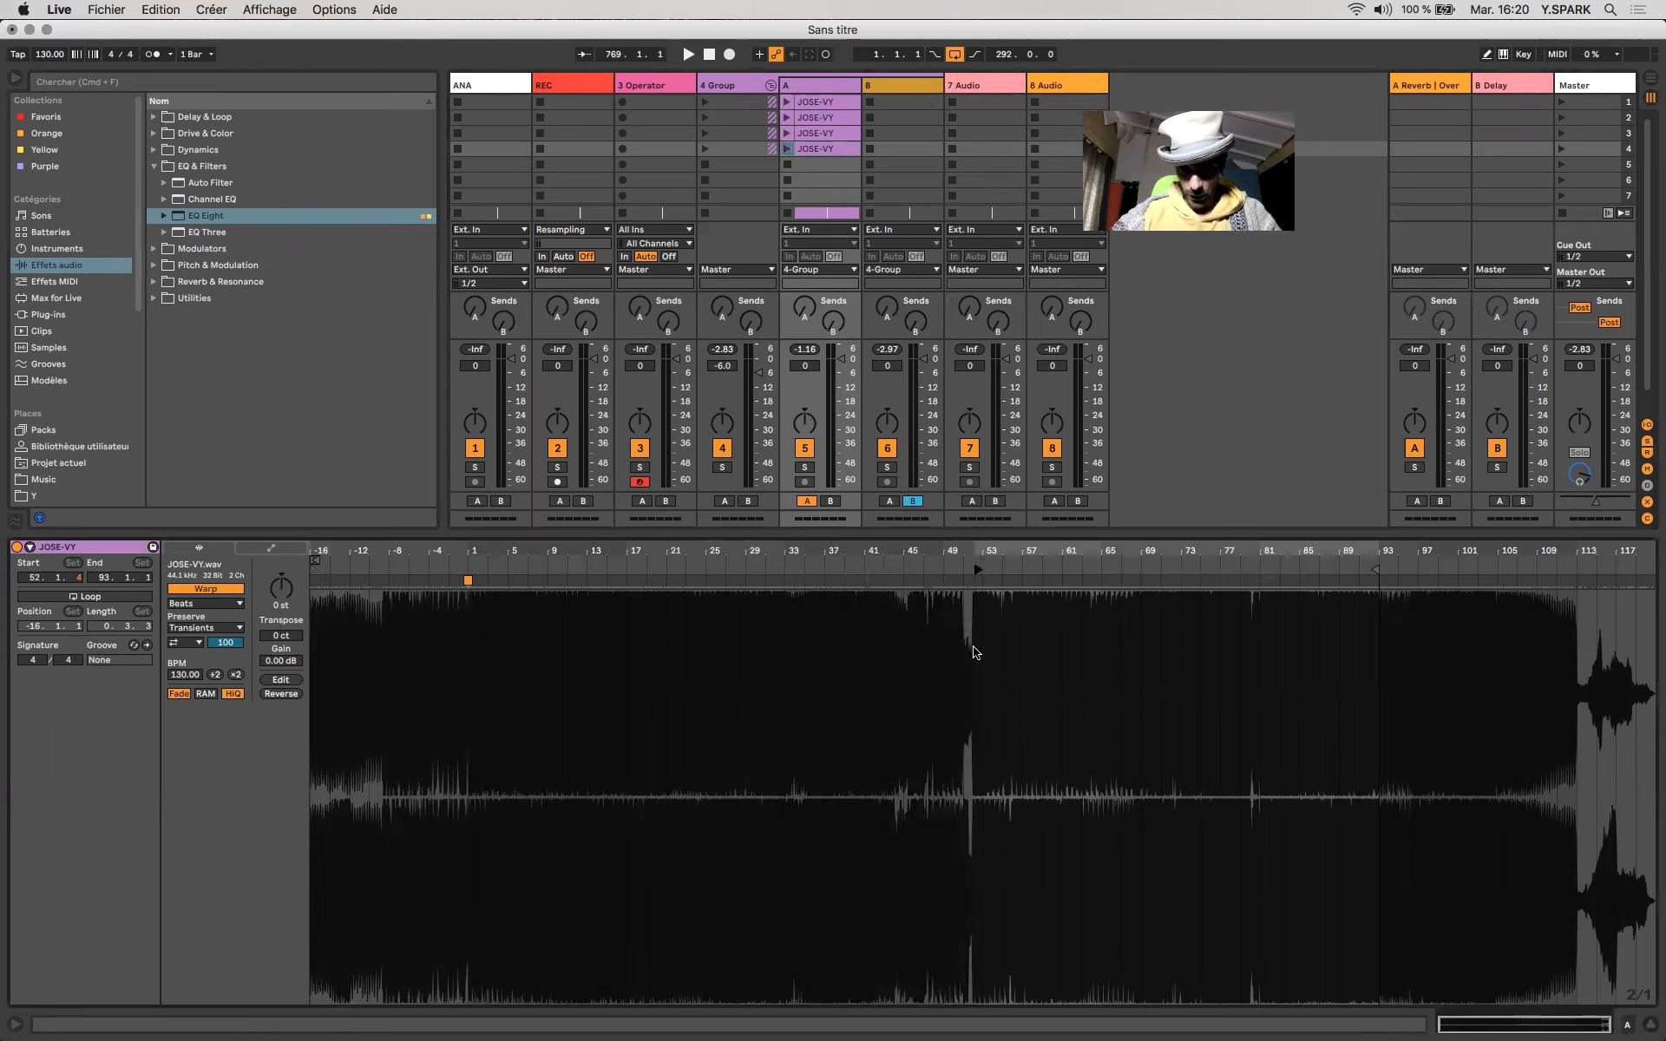
pyautogui.scroll(10, 976, 652)
pyautogui.moveTo(975, 568); pyautogui.dragTo(947, 570)
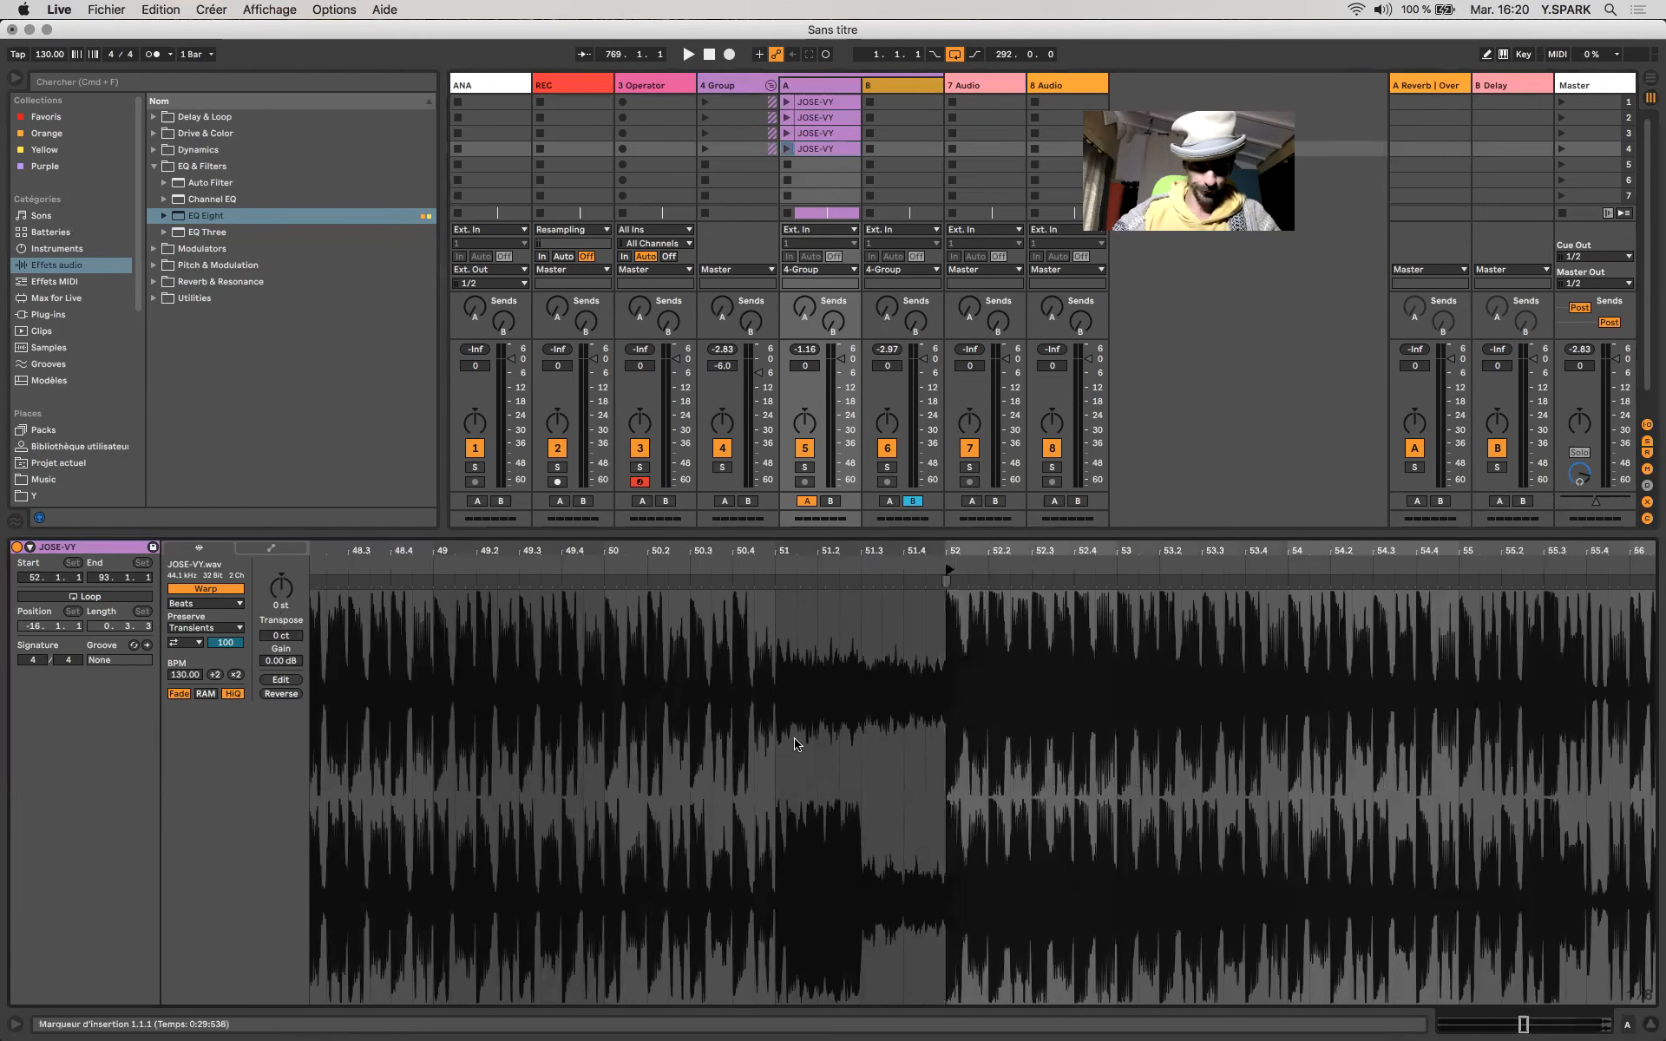
pyautogui.scroll(-10, 795, 743)
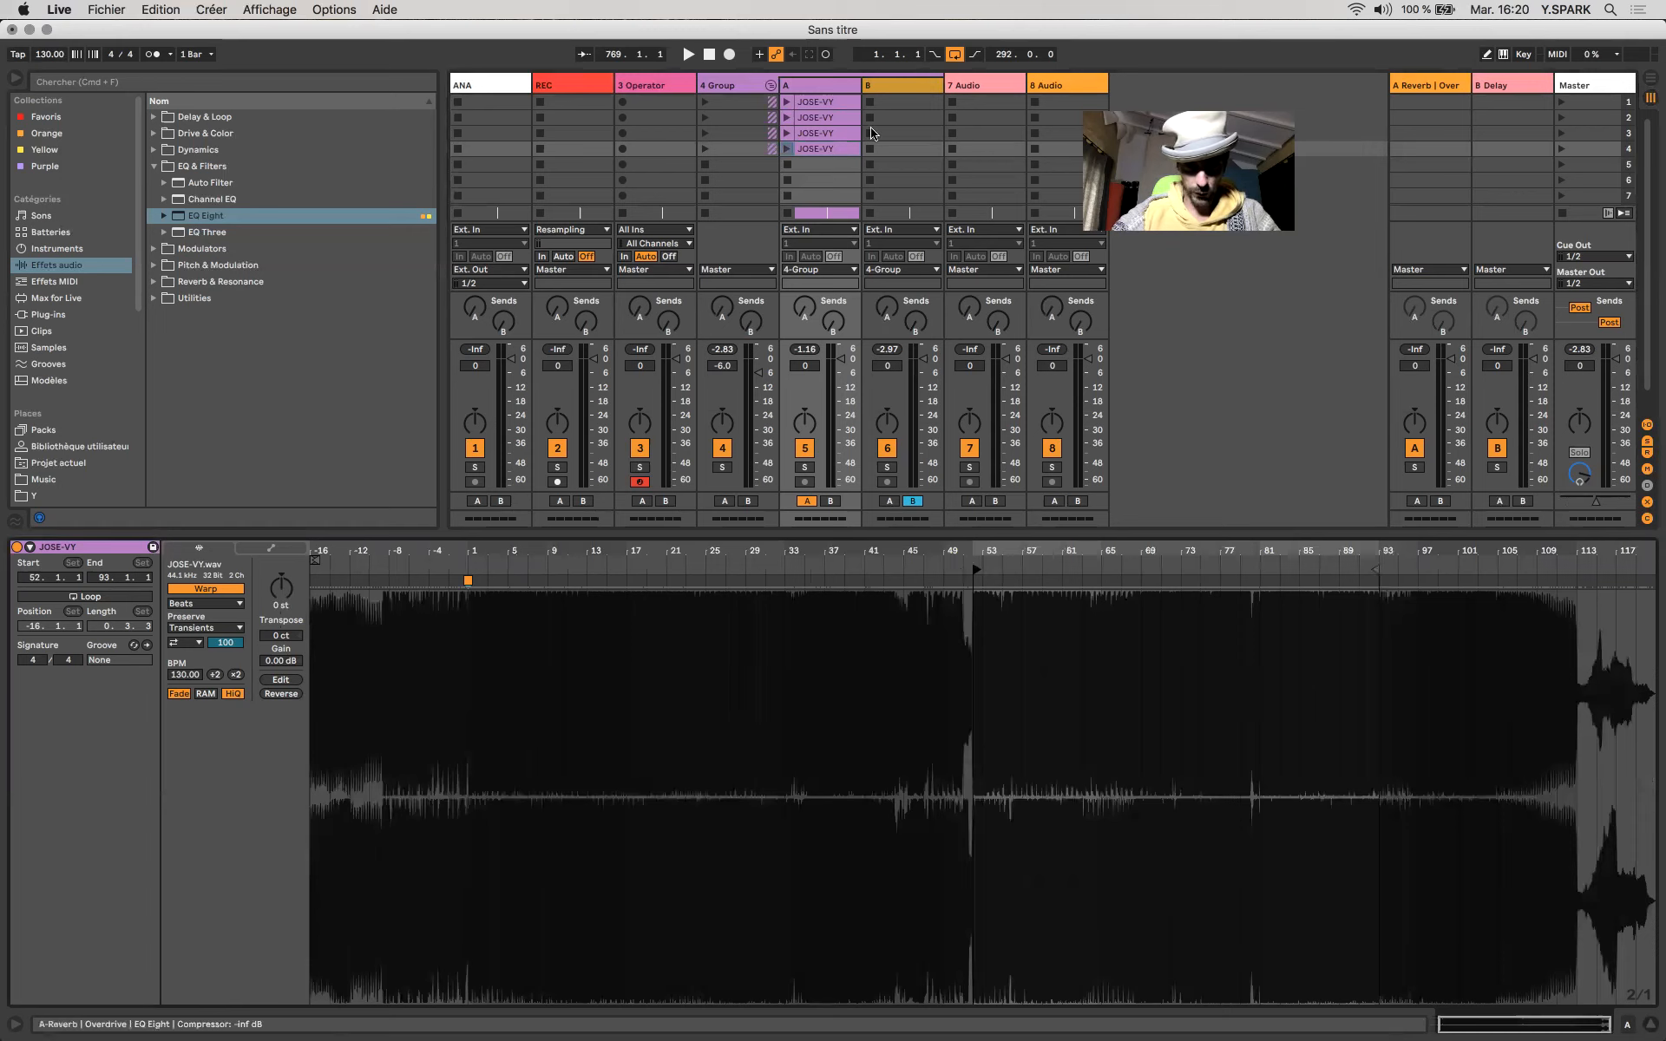
# Compare track A's scene 3 and 4 clips, and copy the scene 4 clip into scene 5.
pyautogui.click(800, 136)
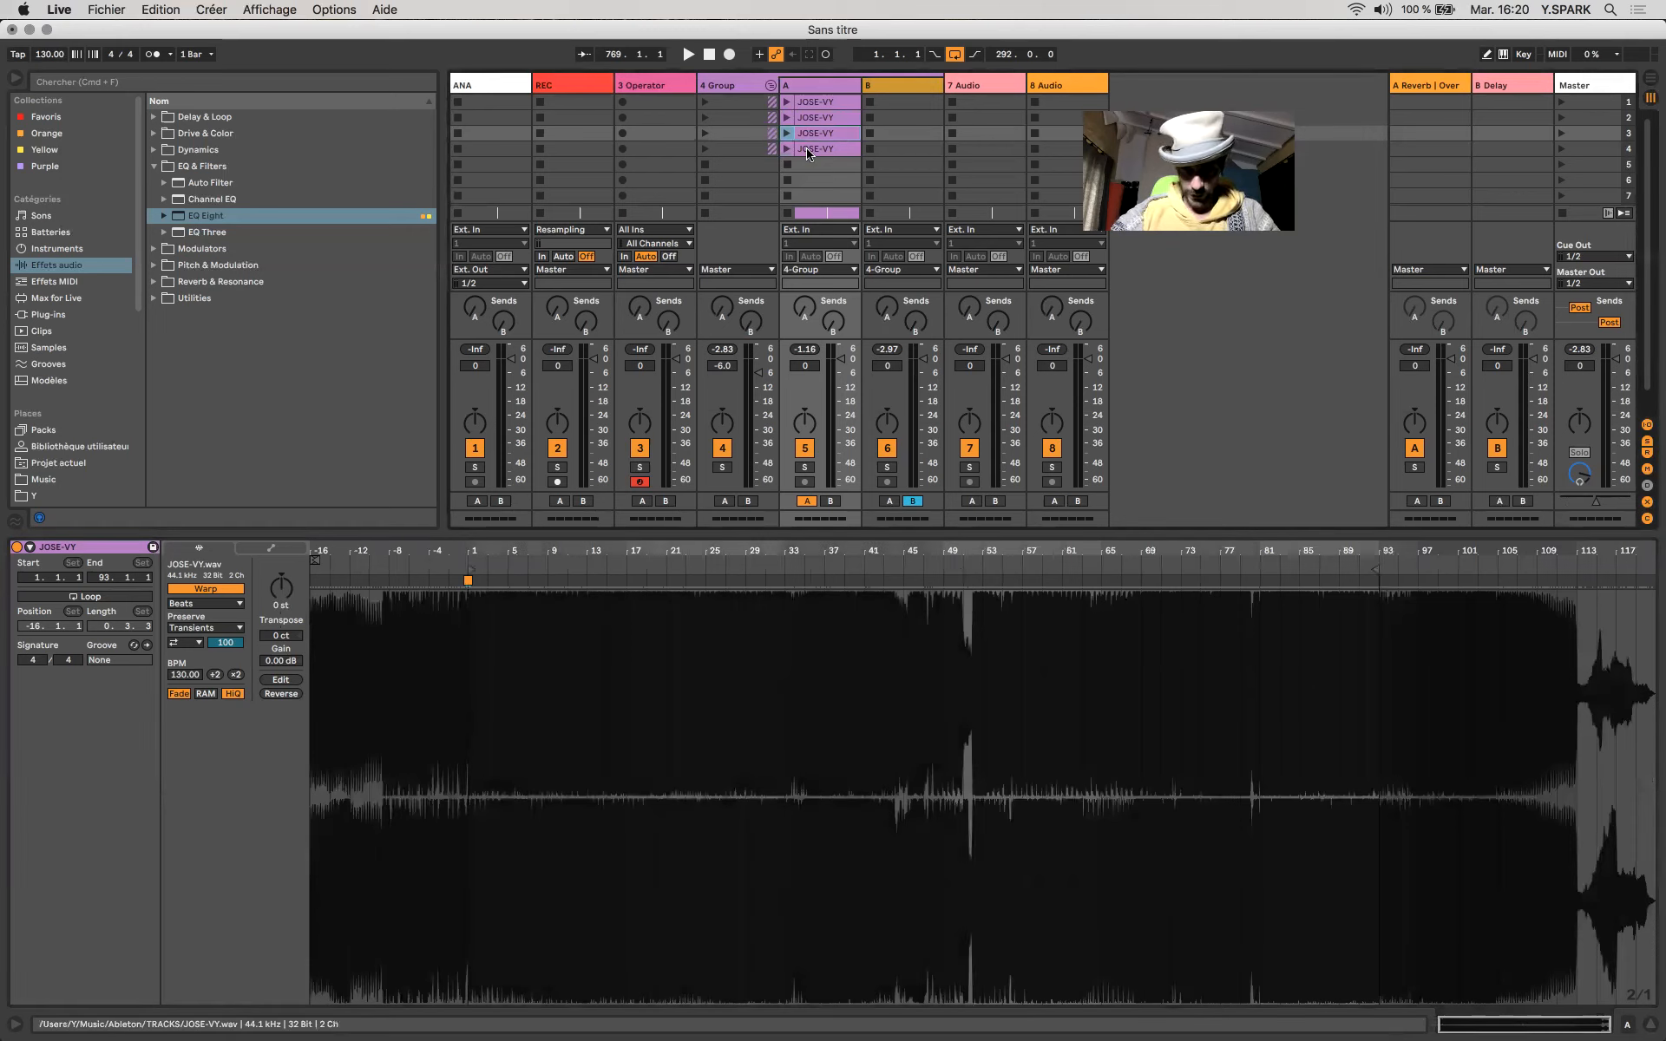
pyautogui.click(807, 151)
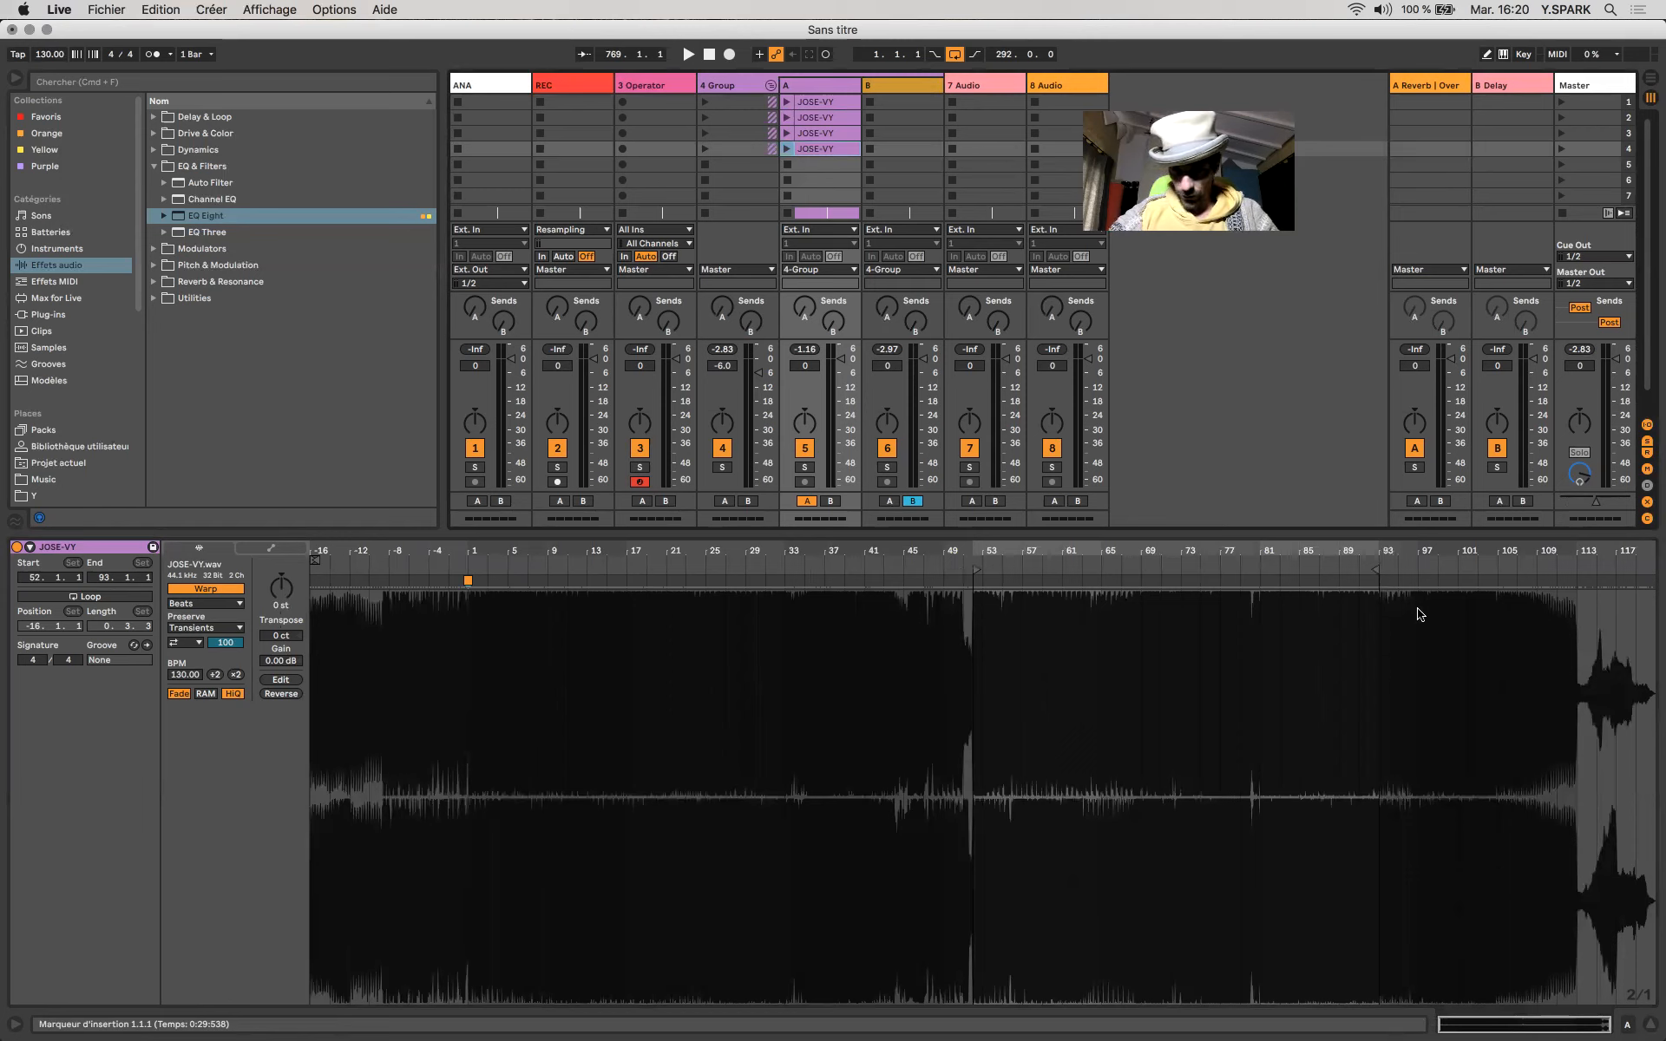
pyautogui.click(805, 135)
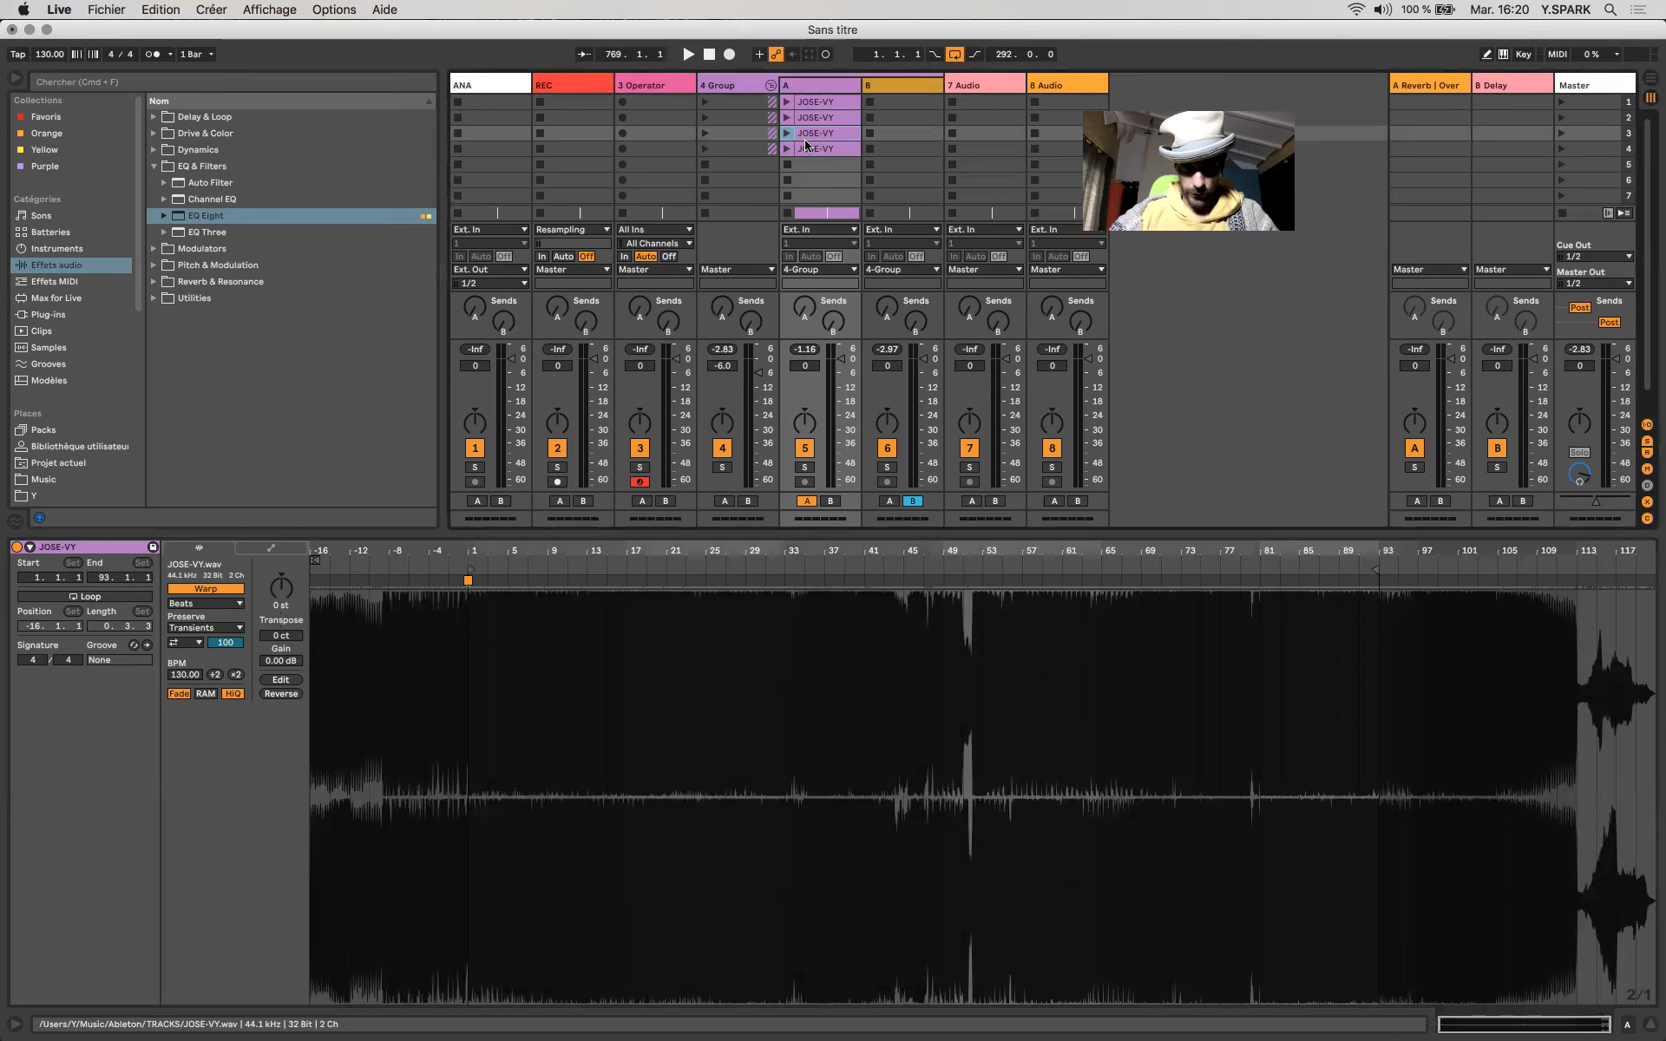
pyautogui.click(809, 148)
pyautogui.moveTo(810, 165); pyautogui.dragTo(810, 165)
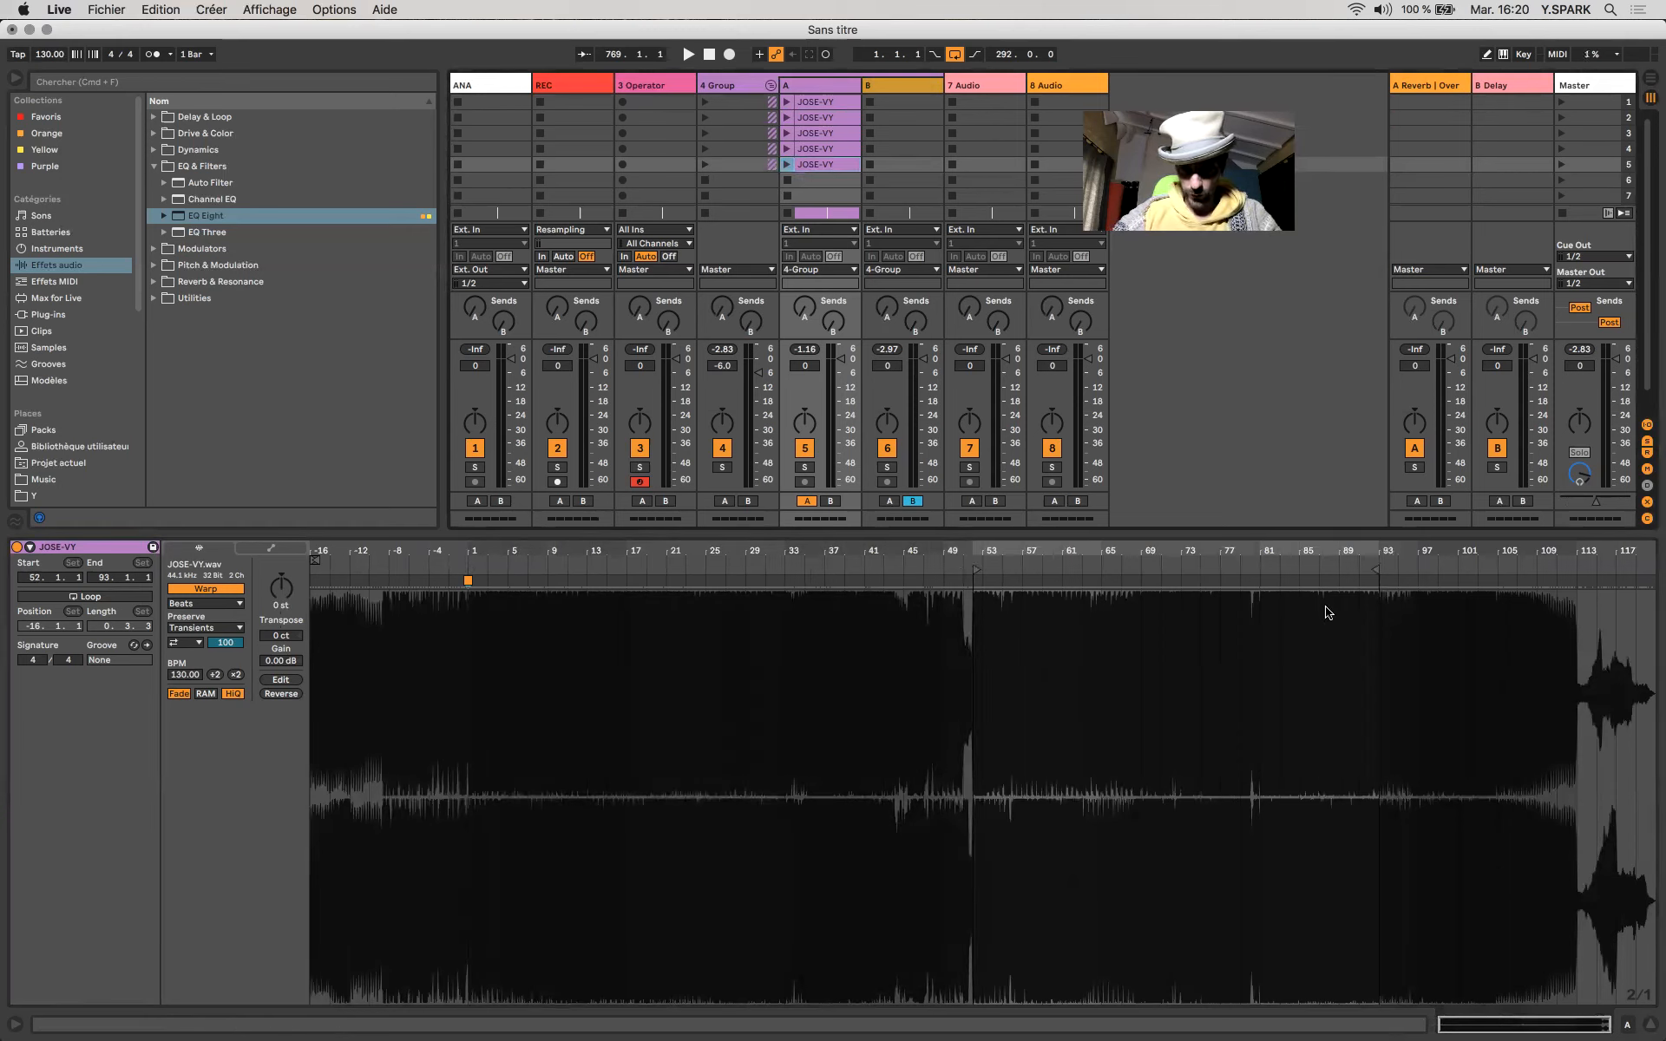
# Set the end of track A's scene 5 JOSE-VY clip to bar 113 and its start to bar 93.
pyautogui.moveTo(1371, 570); pyautogui.dragTo(1573, 570)
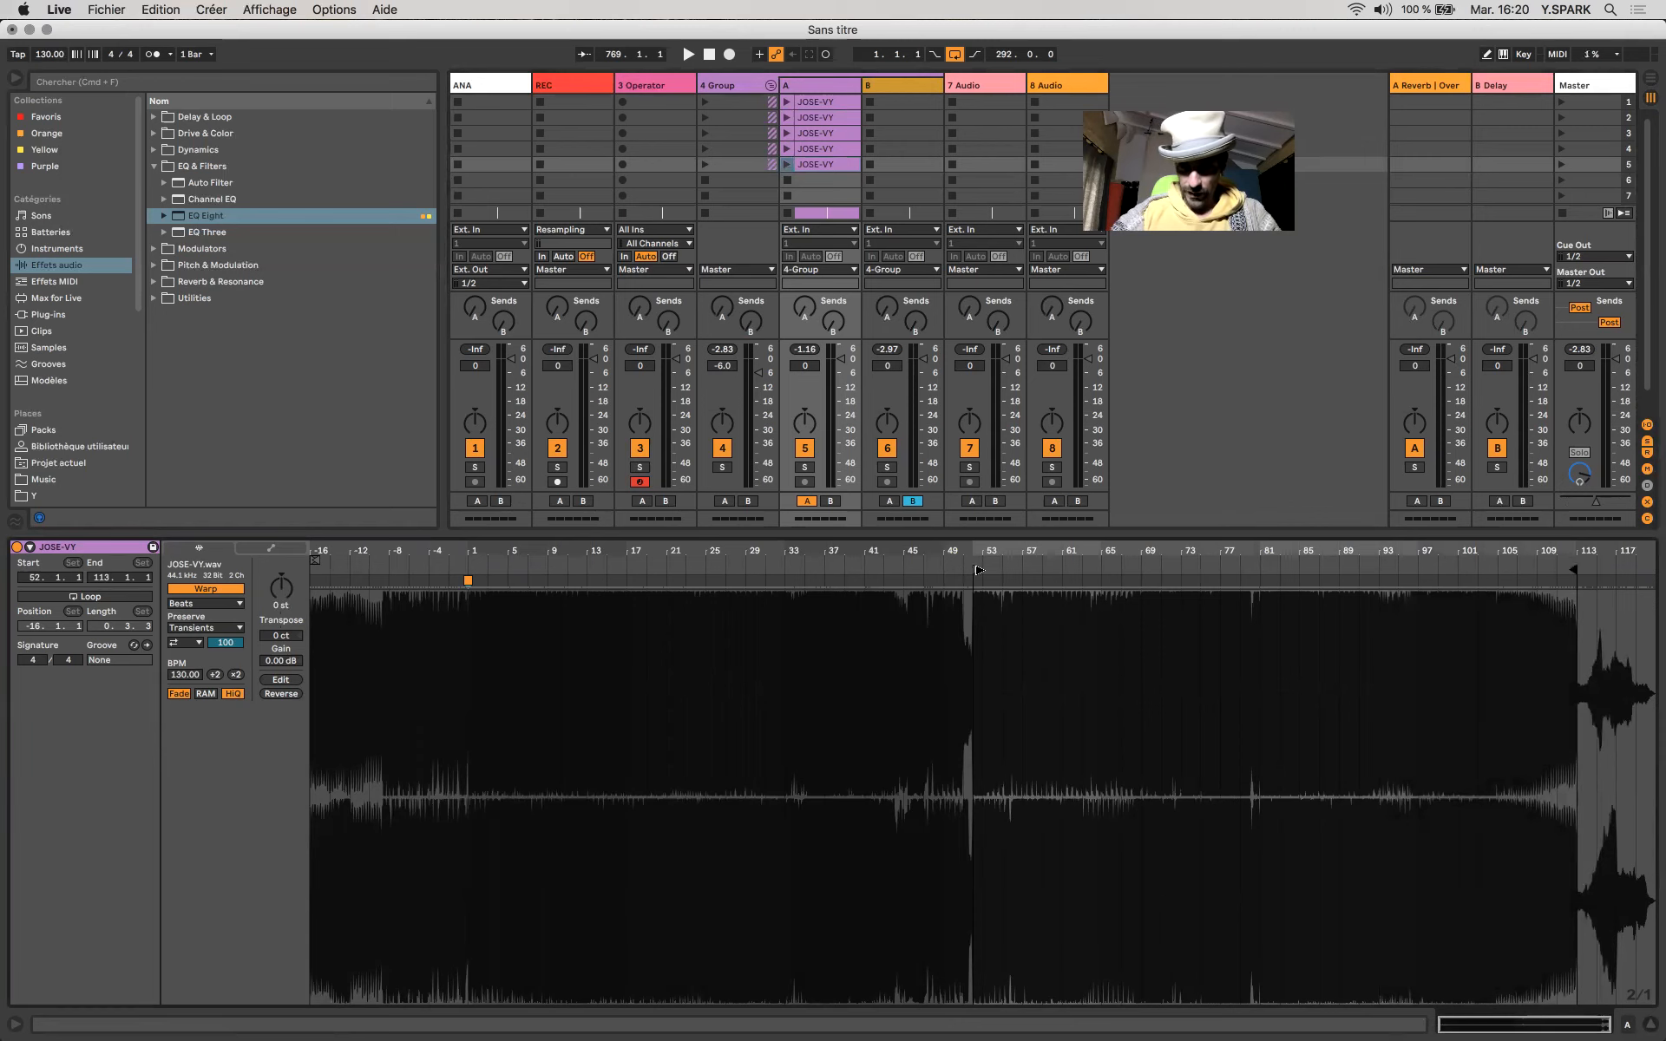
pyautogui.moveTo(1373, 577)
pyautogui.mouseDown()
pyautogui.moveTo(1424, 607)
pyautogui.moveTo(1351, 577)
pyautogui.moveTo(1288, 603)
pyautogui.mouseUp()
pyautogui.scroll(5, 1420, 615)
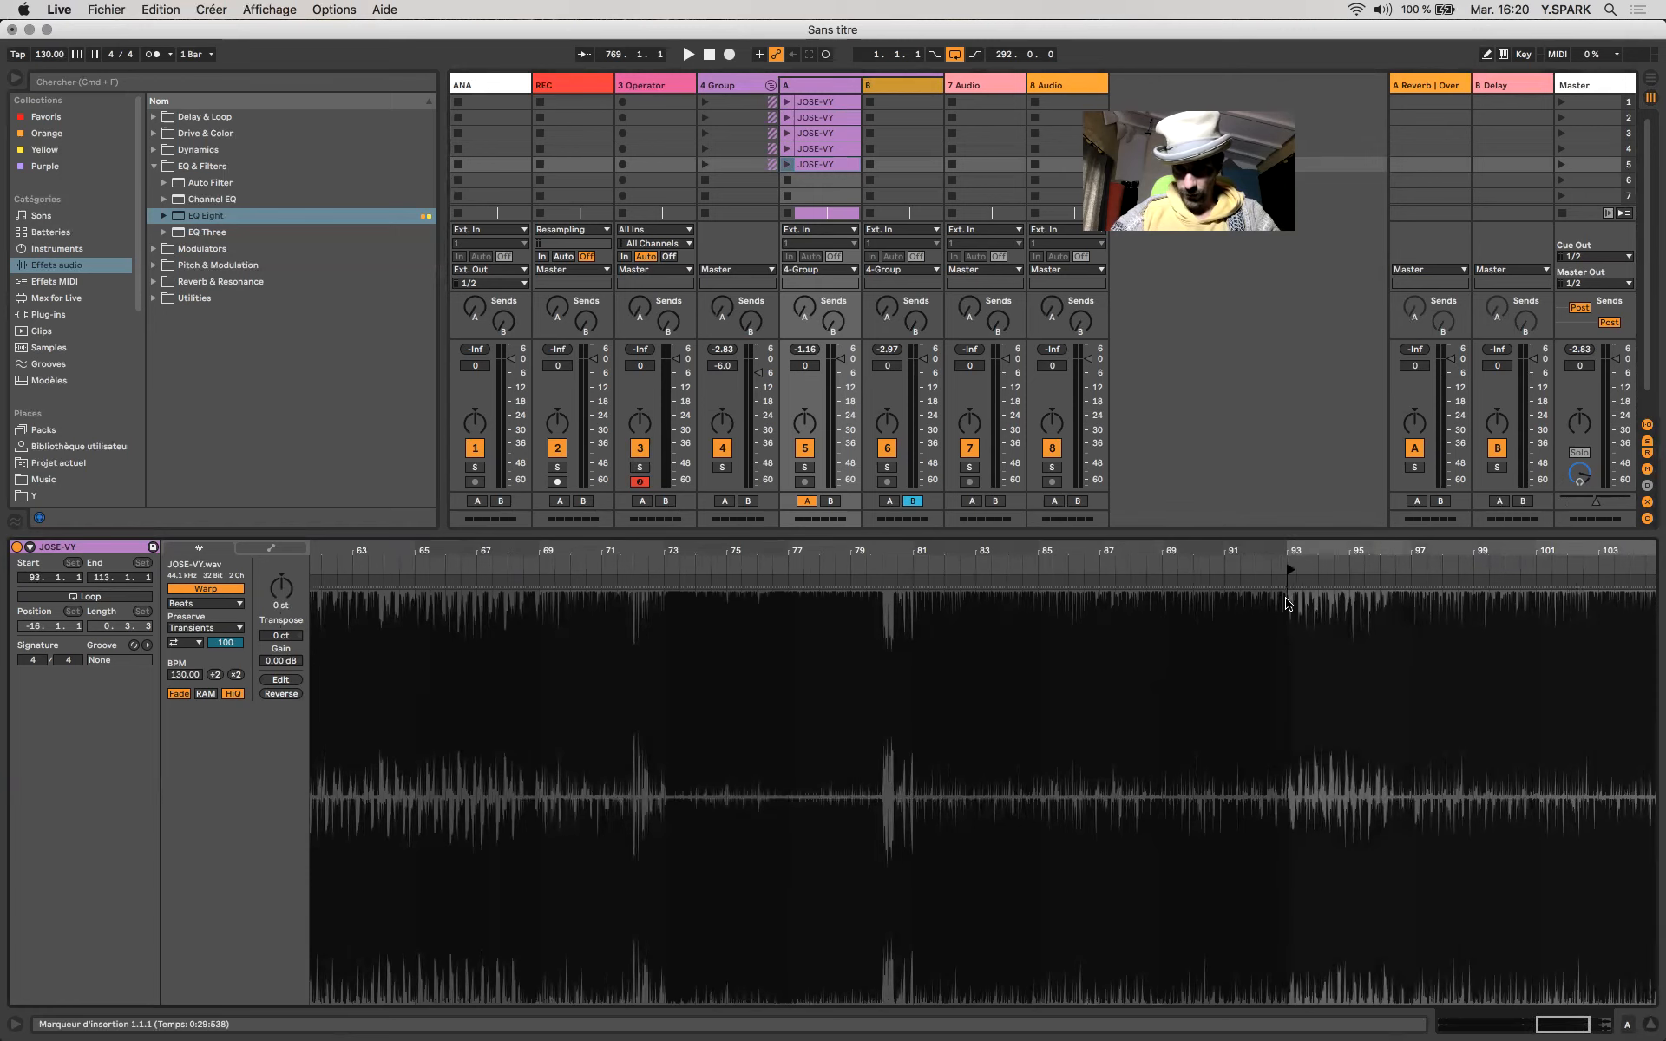
pyautogui.scroll(-5, 1286, 604)
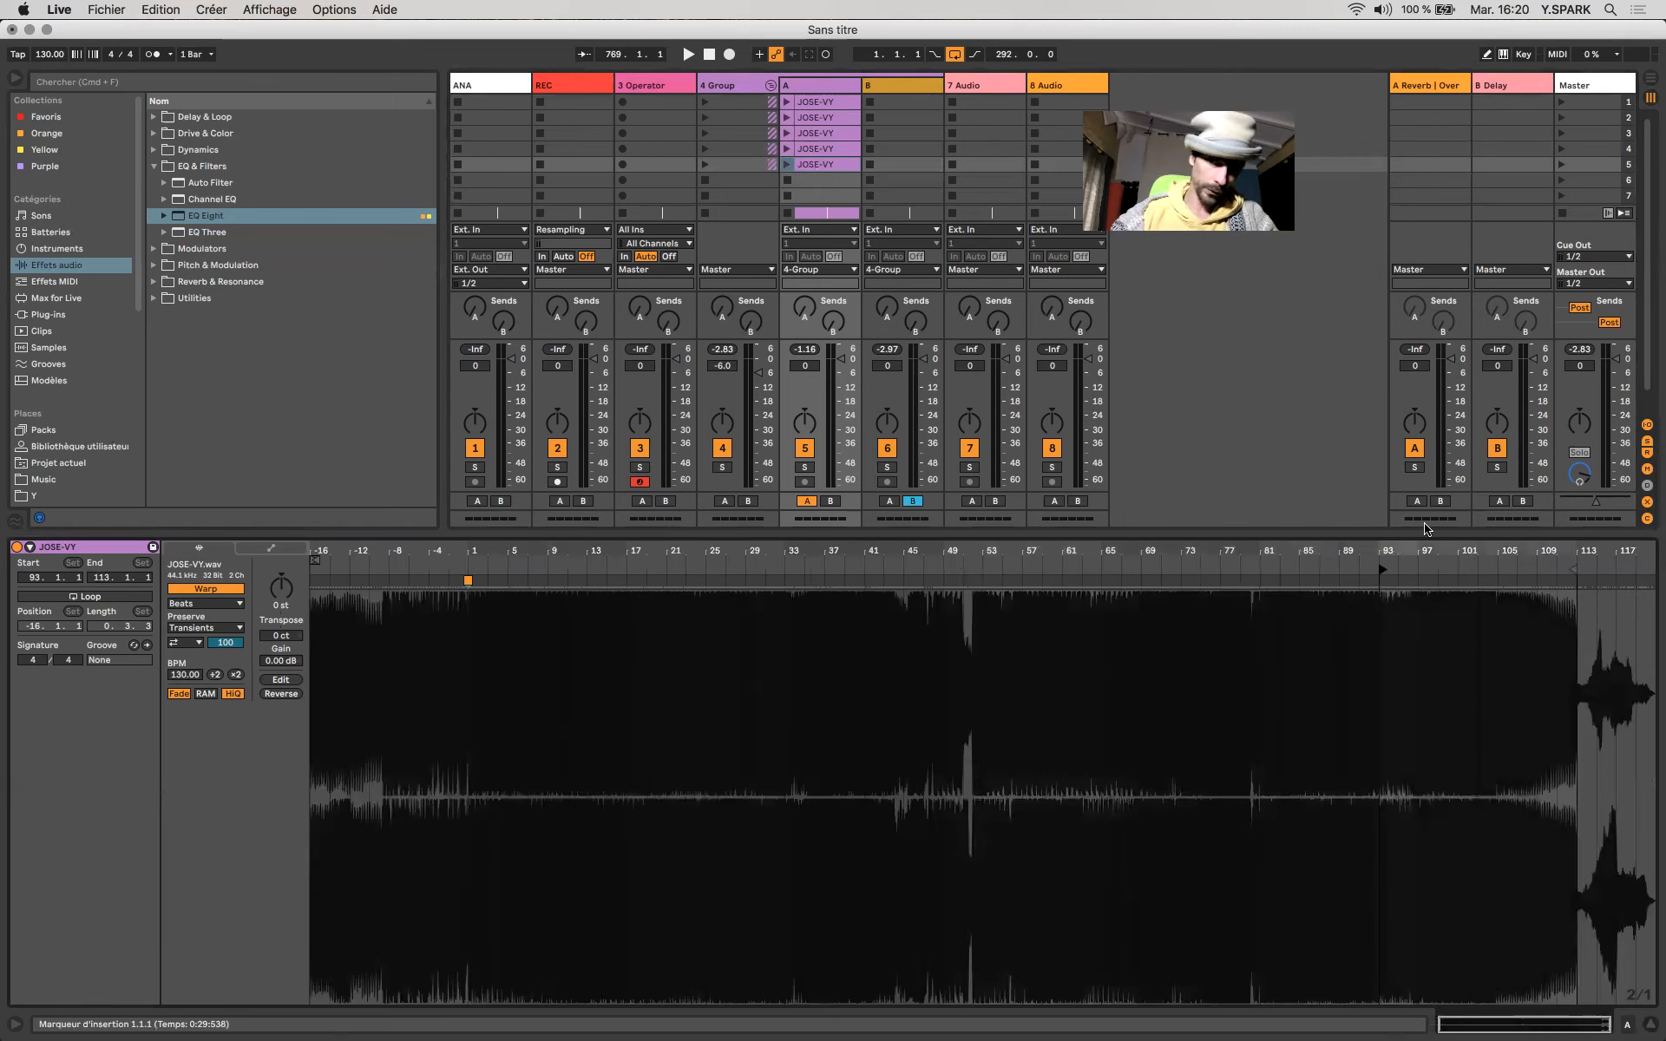
# Play track A's scene 5 JOSE-VY clip, move its start to bar 101, and stop playback.
pyautogui.click(785, 170)
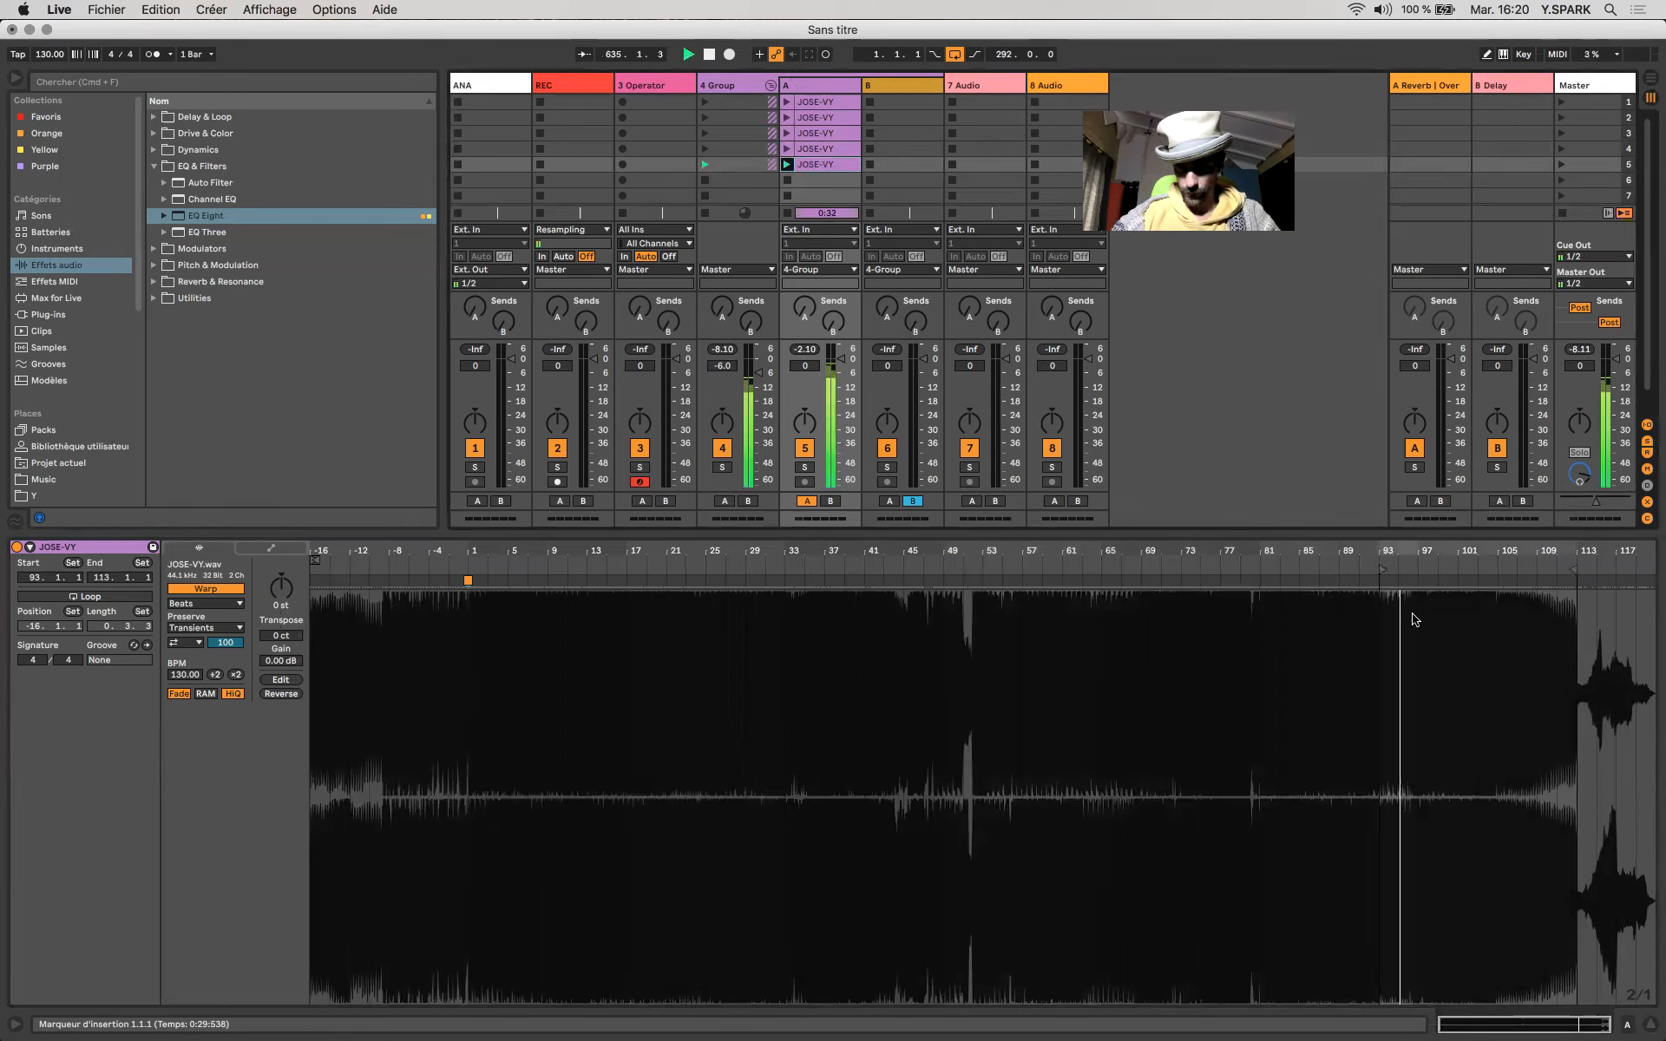
pyautogui.moveTo(1386, 569)
pyautogui.mouseDown()
pyautogui.moveTo(1480, 570)
pyautogui.moveTo(1458, 574)
pyautogui.mouseUp()
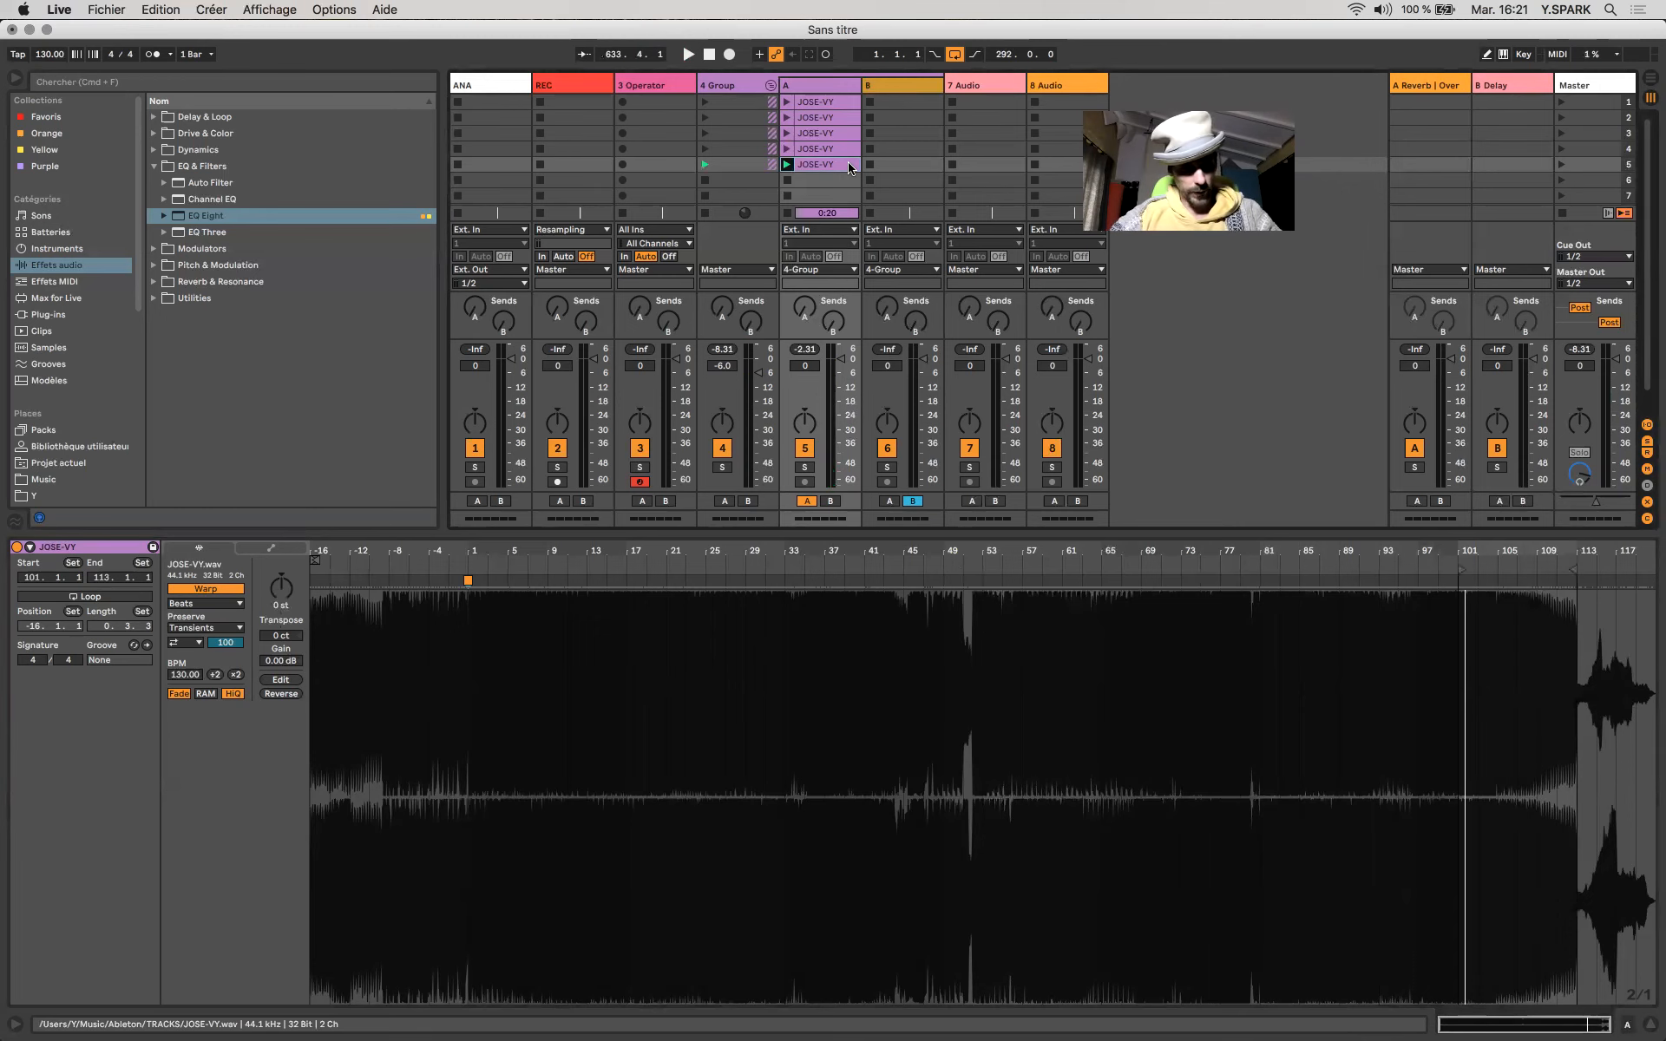
# Back in the Arrangement, select both SAIJHHH-134 clips on track A and cut them.
pyautogui.press('Tab')
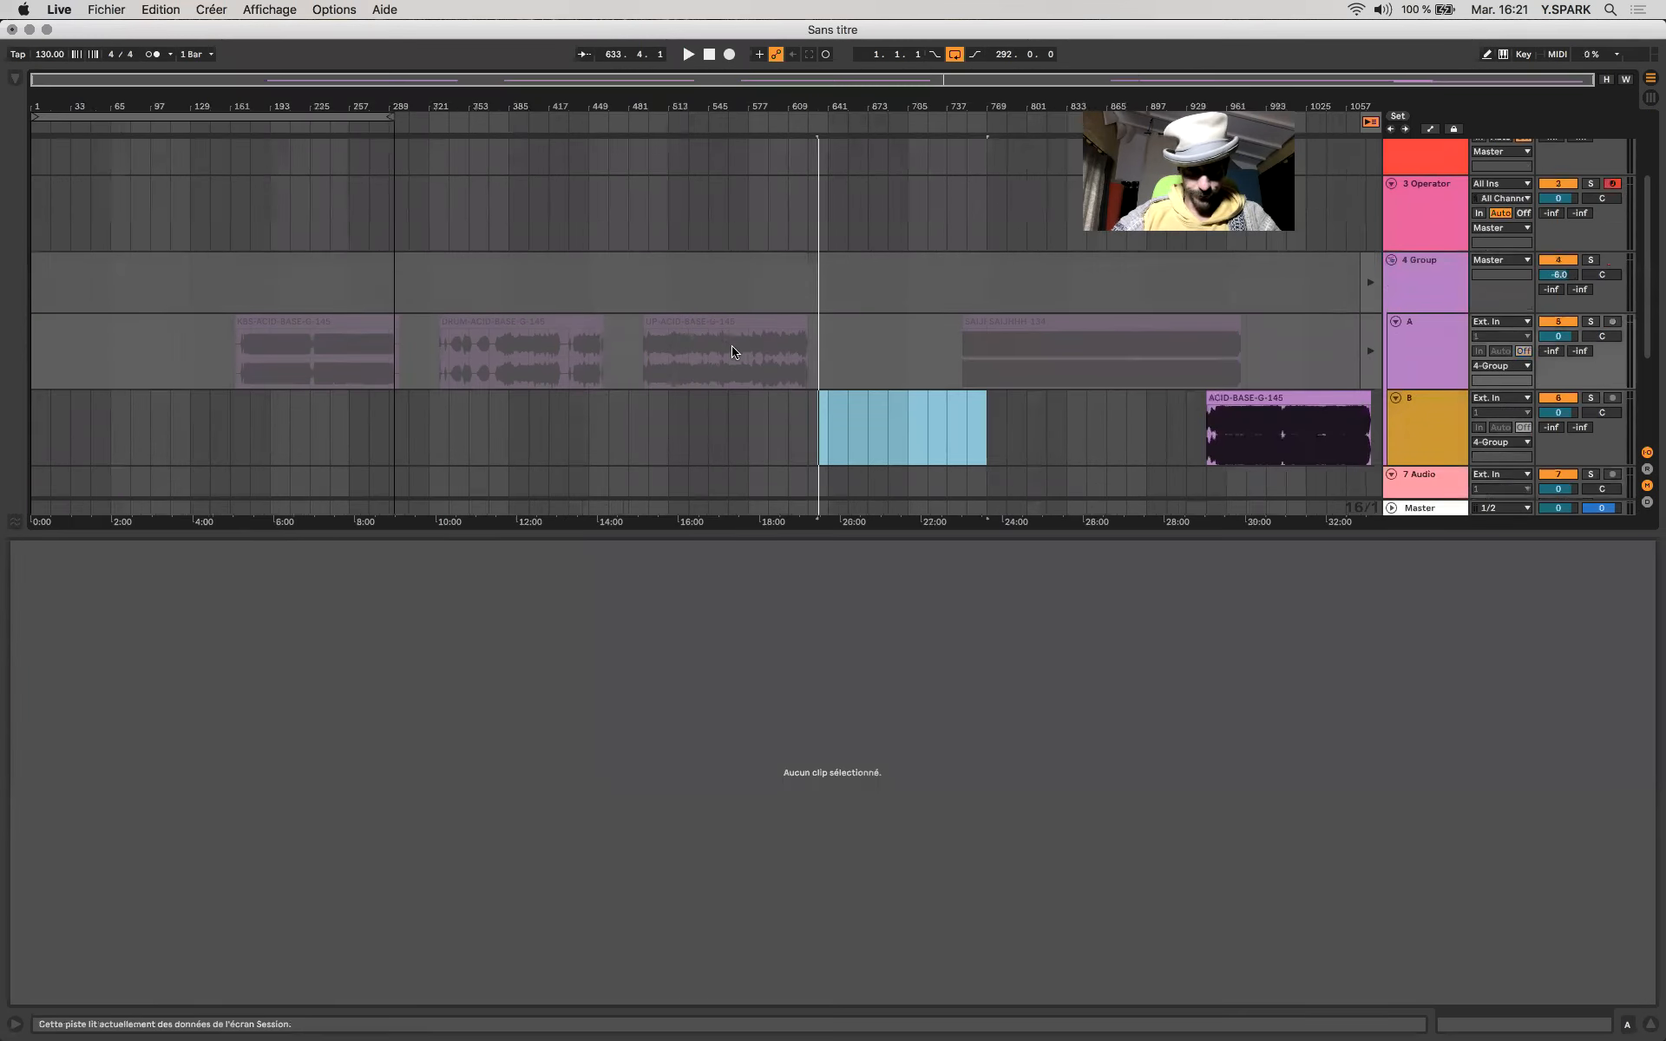
pyautogui.scroll(-1, 731, 352)
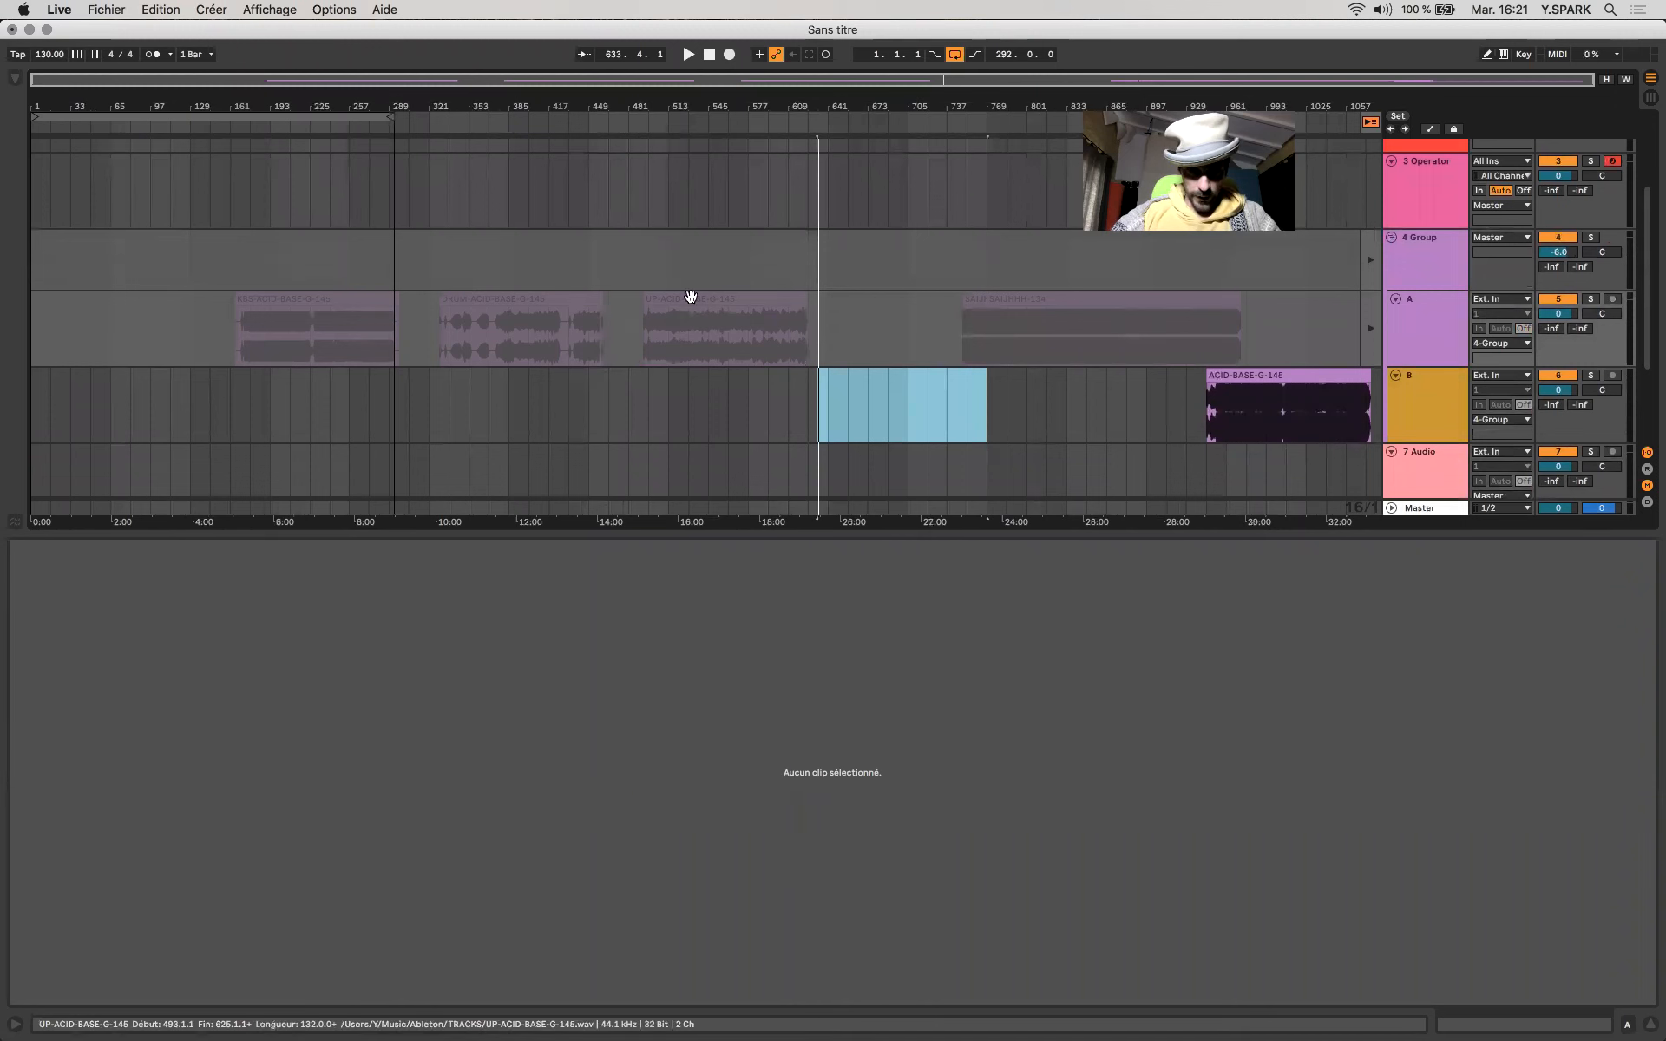
pyautogui.click(1046, 300)
pyautogui.keyDown('shift'); pyautogui.click(971, 299); pyautogui.keyUp('shift')
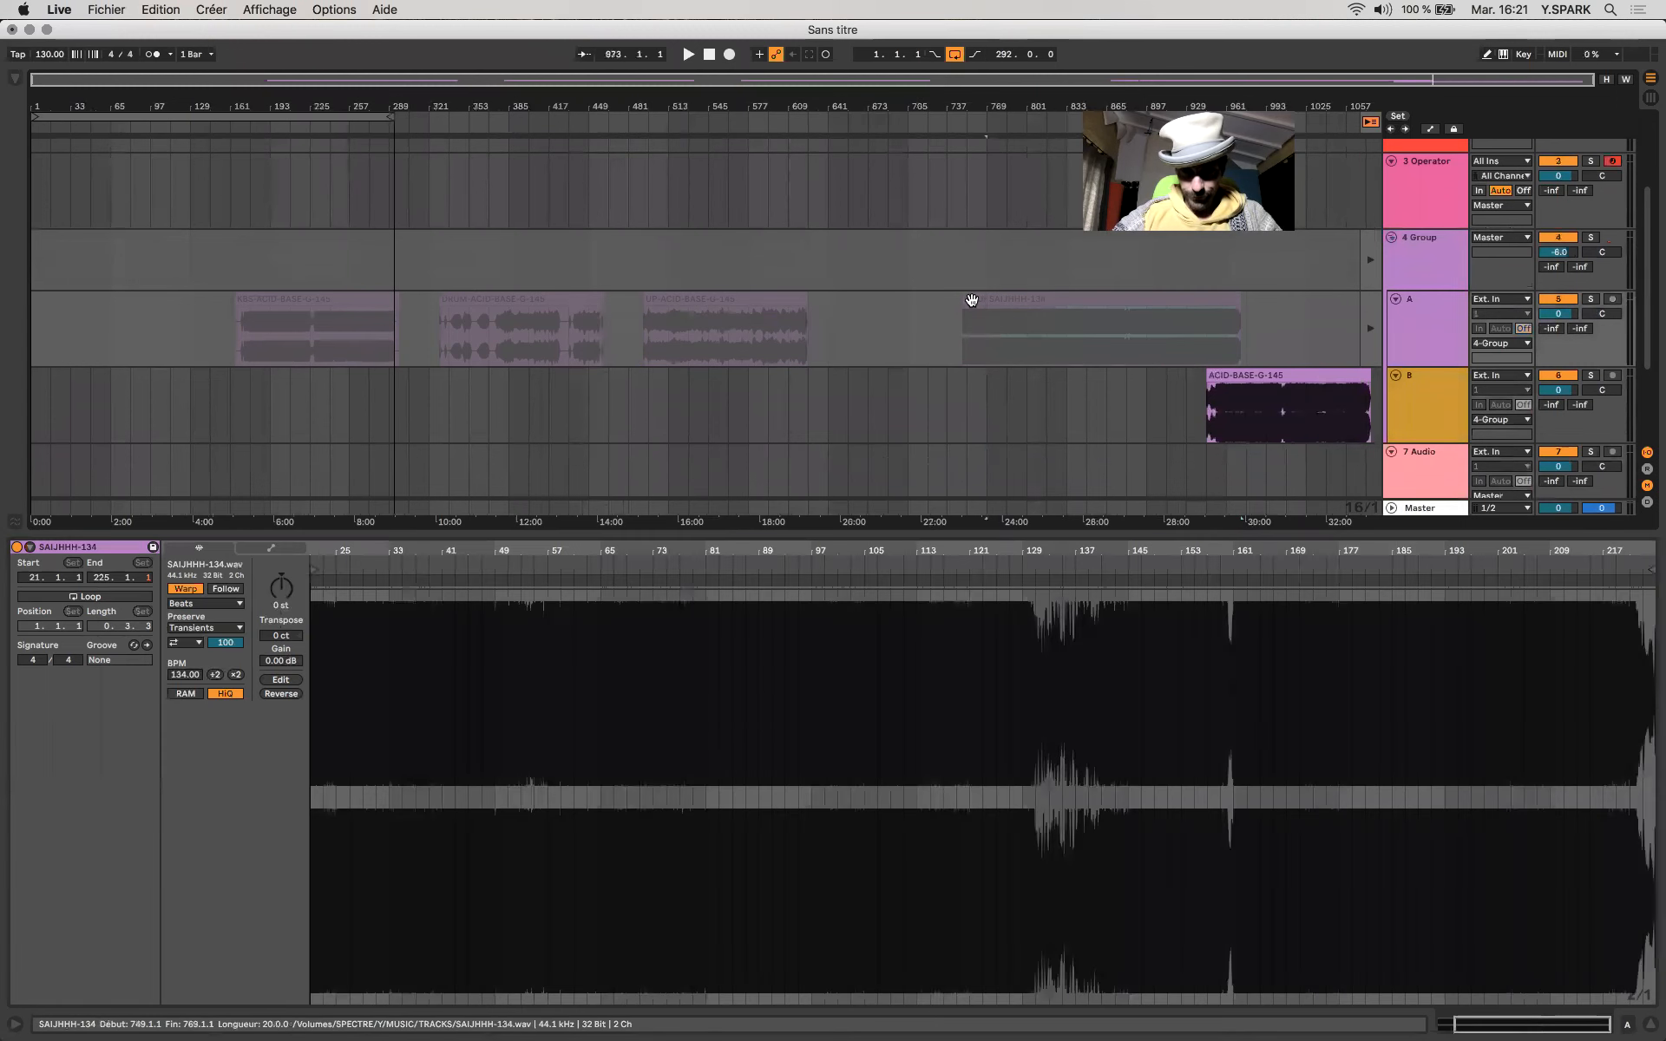
pyautogui.click(972, 305)
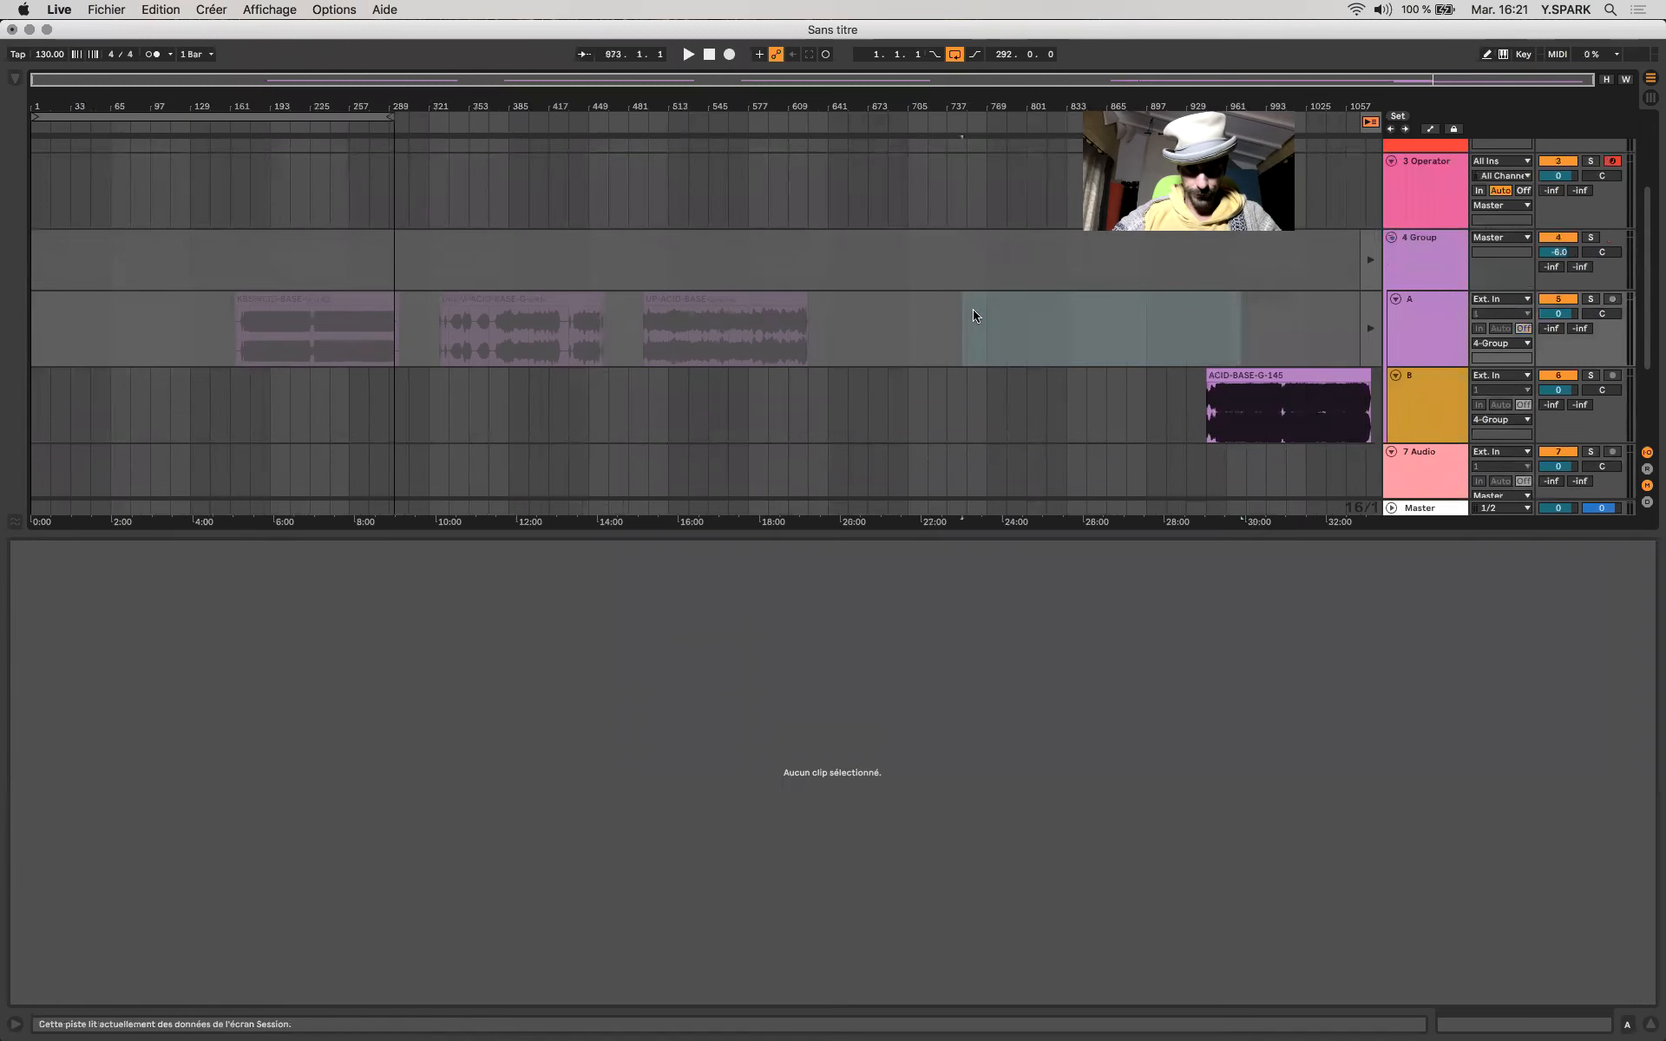
# Paste the SAIJHHH-134 clips into track B from scene 5 in Session View and check both clips' waveforms.
pyautogui.press('Tab')
pyautogui.click(925, 165)
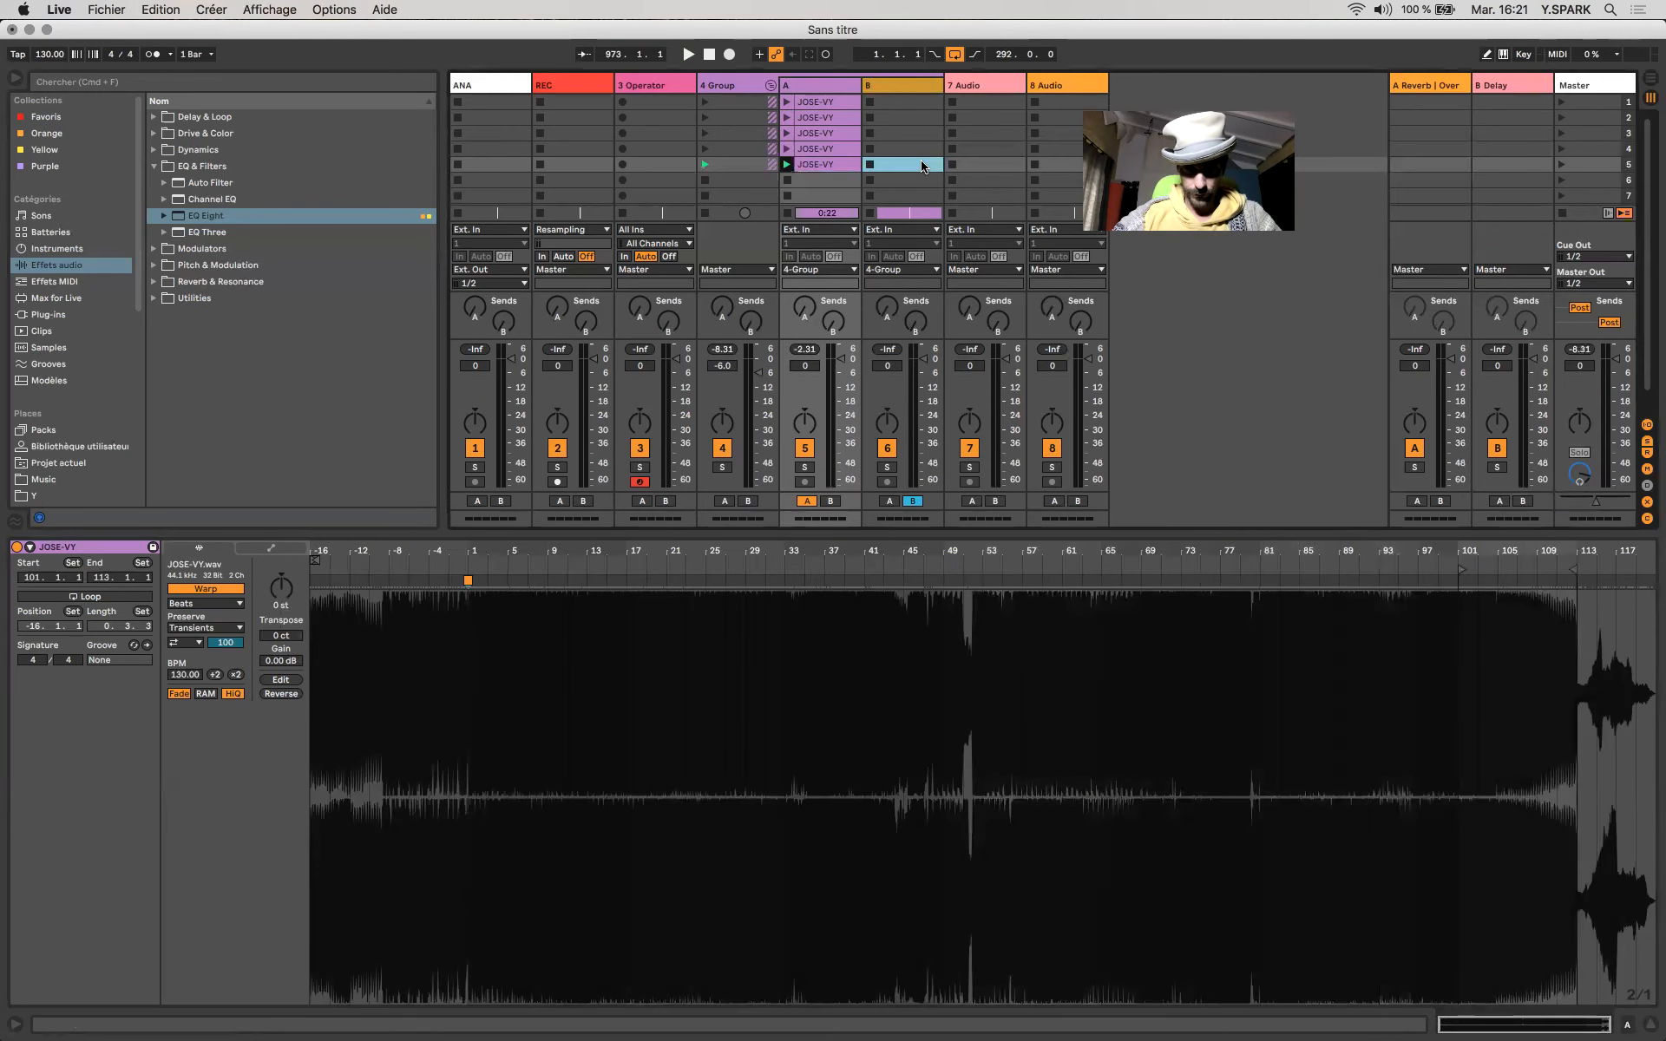
pyautogui.press('super+v')
pyautogui.click(925, 165)
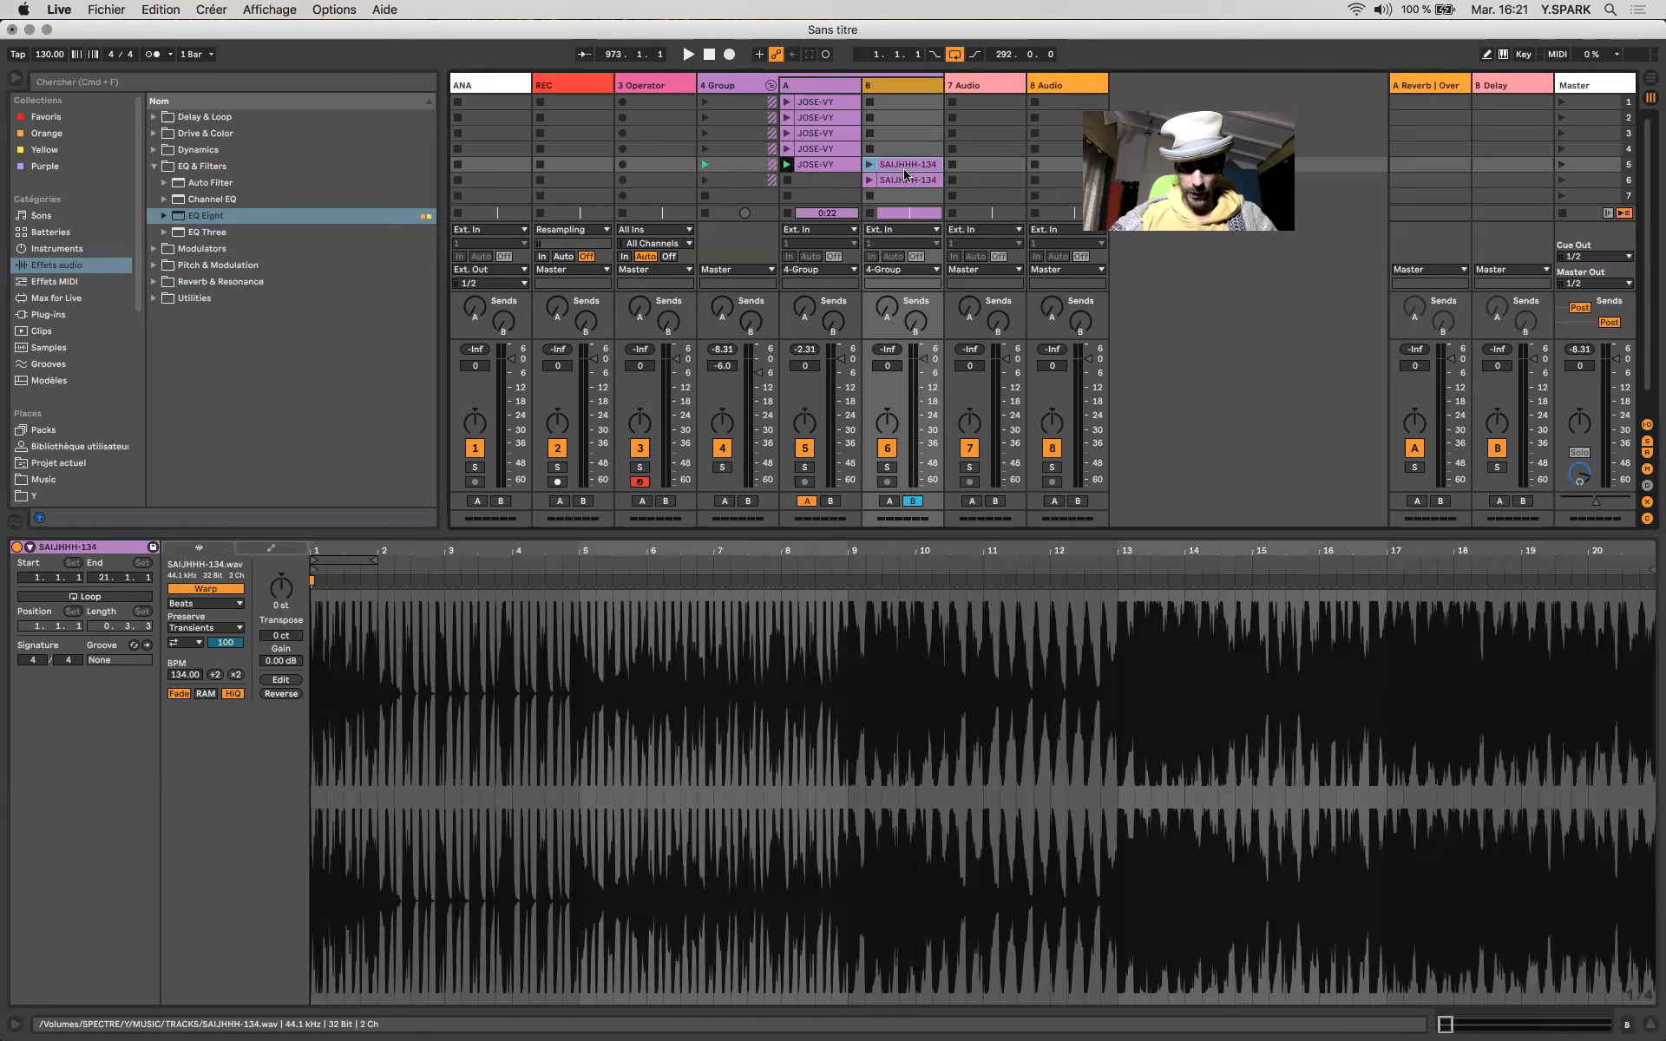
pyautogui.click(904, 181)
pyautogui.scroll(-3, 434, 748)
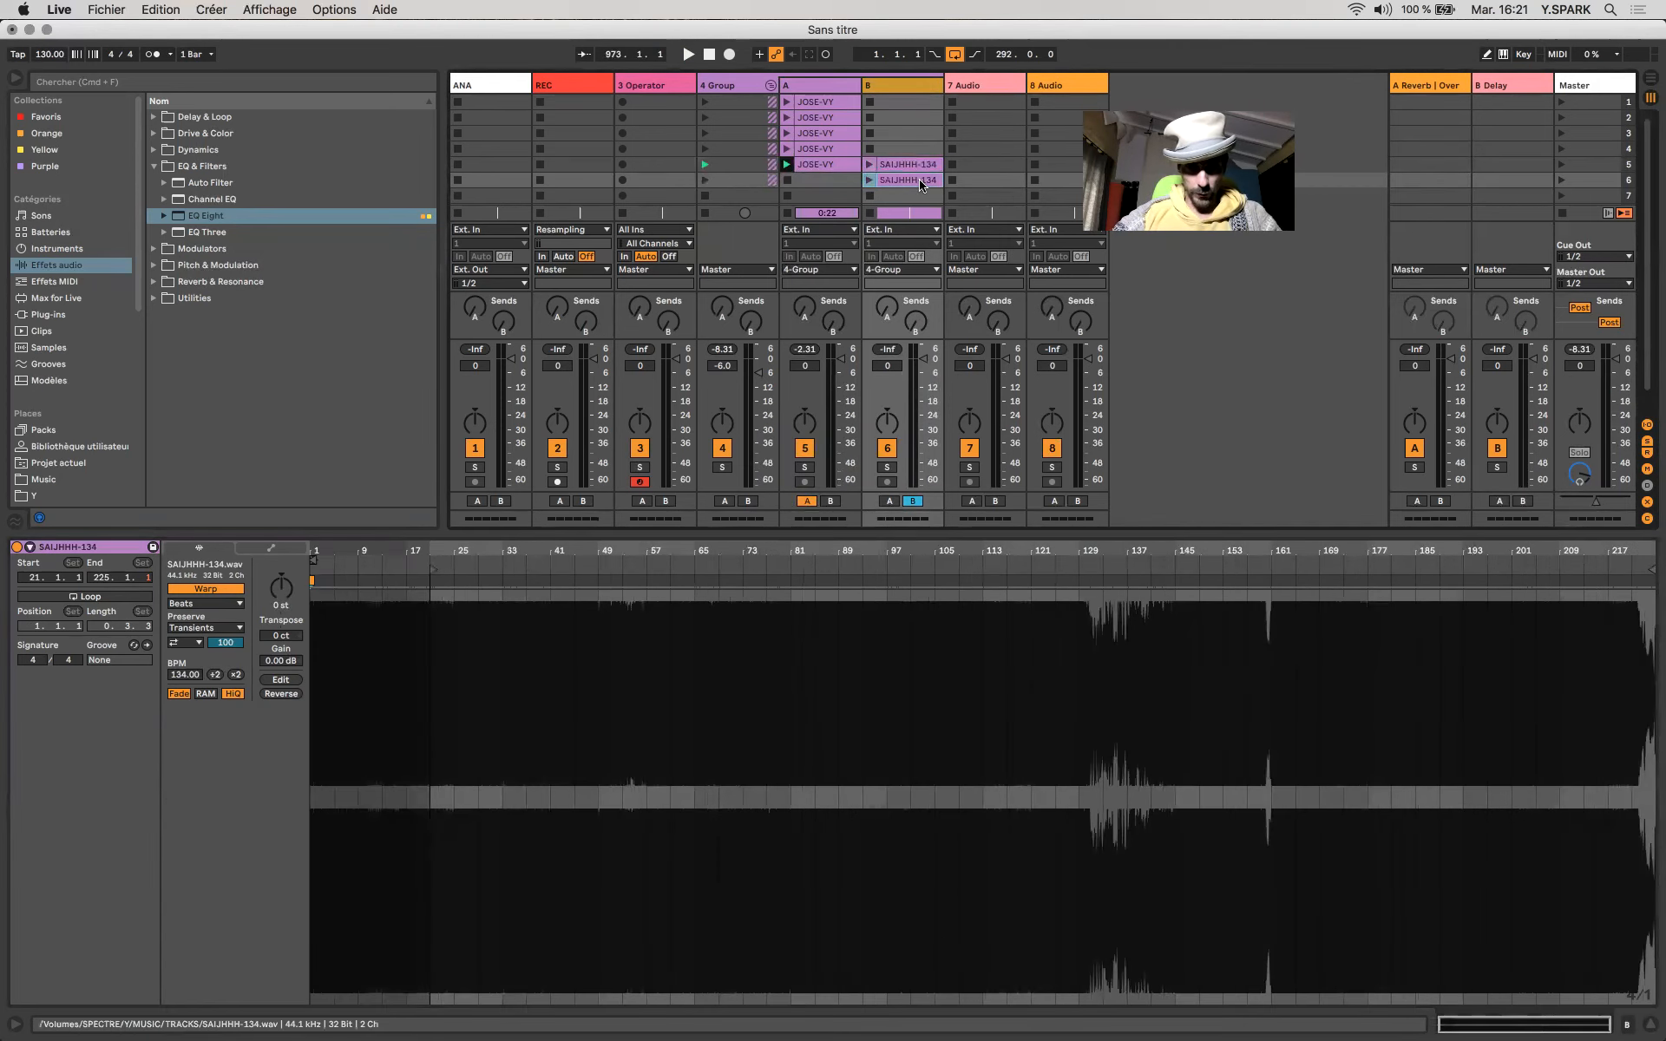
# Duplicate track B's scene 6 SAIJHHH-134 clip into scene 7 and set the copy's start to bar 129.
pyautogui.press('super+d')
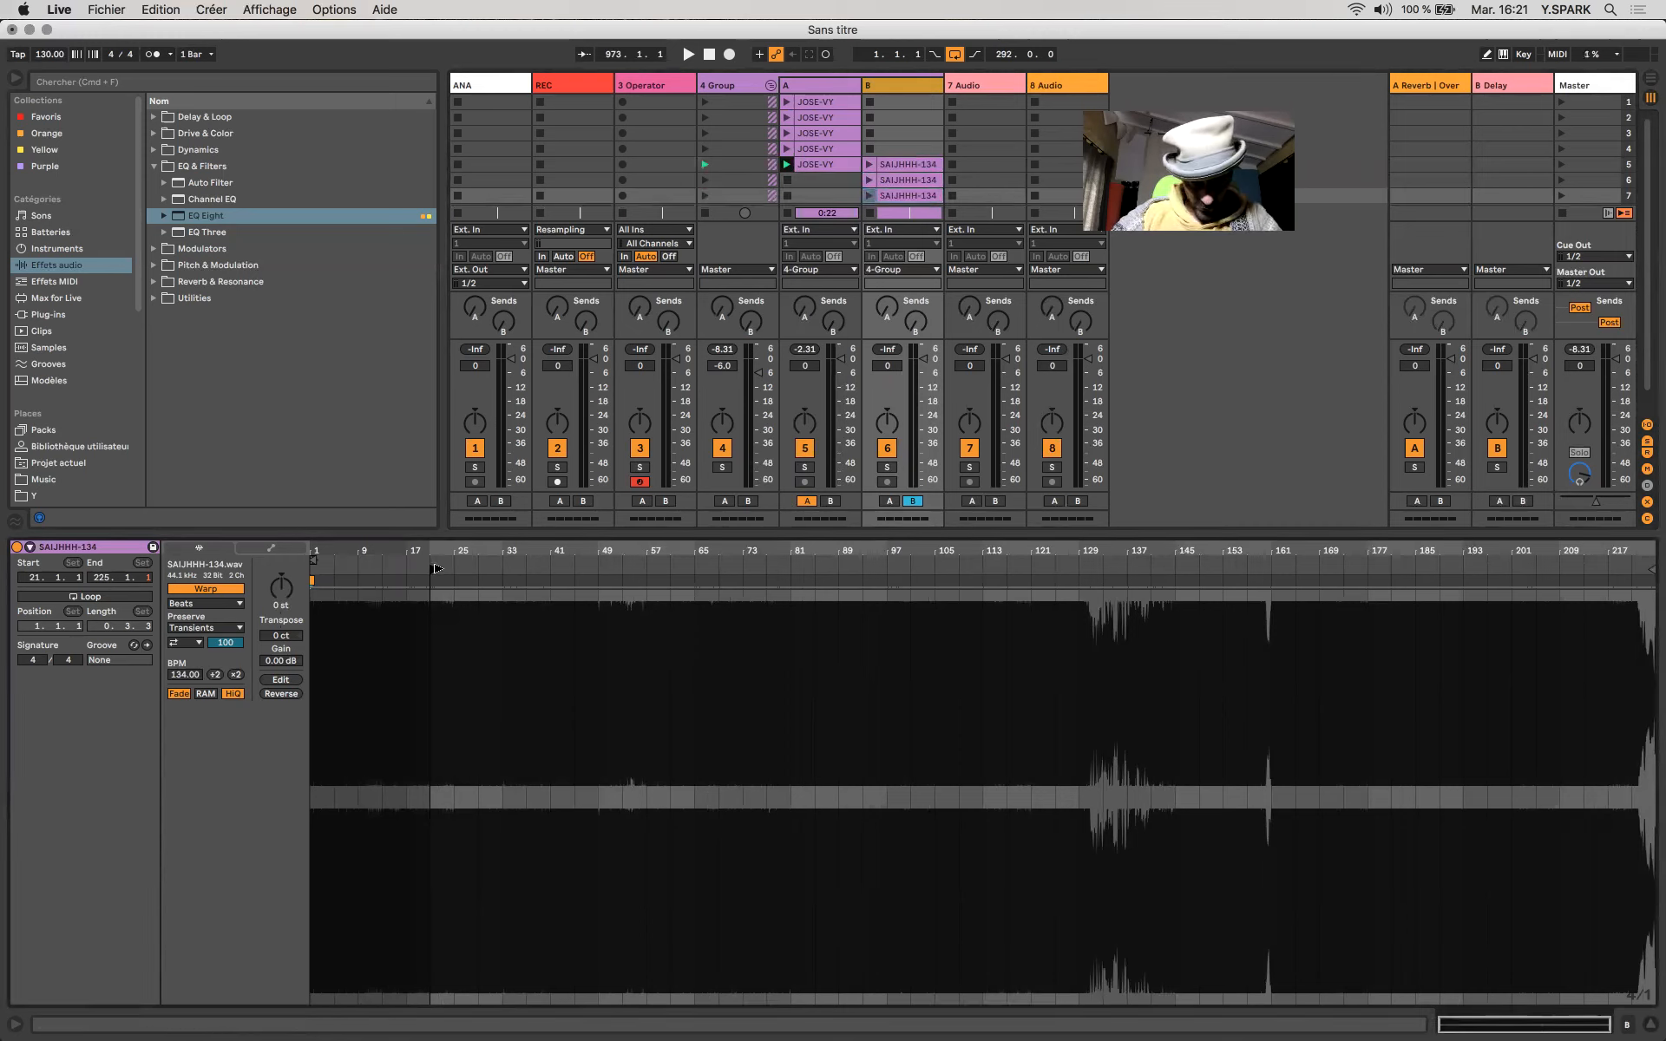
pyautogui.moveTo(630, 582)
pyautogui.mouseDown()
pyautogui.moveTo(784, 613)
pyautogui.moveTo(782, 590)
pyautogui.moveTo(859, 579)
pyautogui.moveTo(1095, 594)
pyautogui.moveTo(1087, 572)
pyautogui.mouseUp()
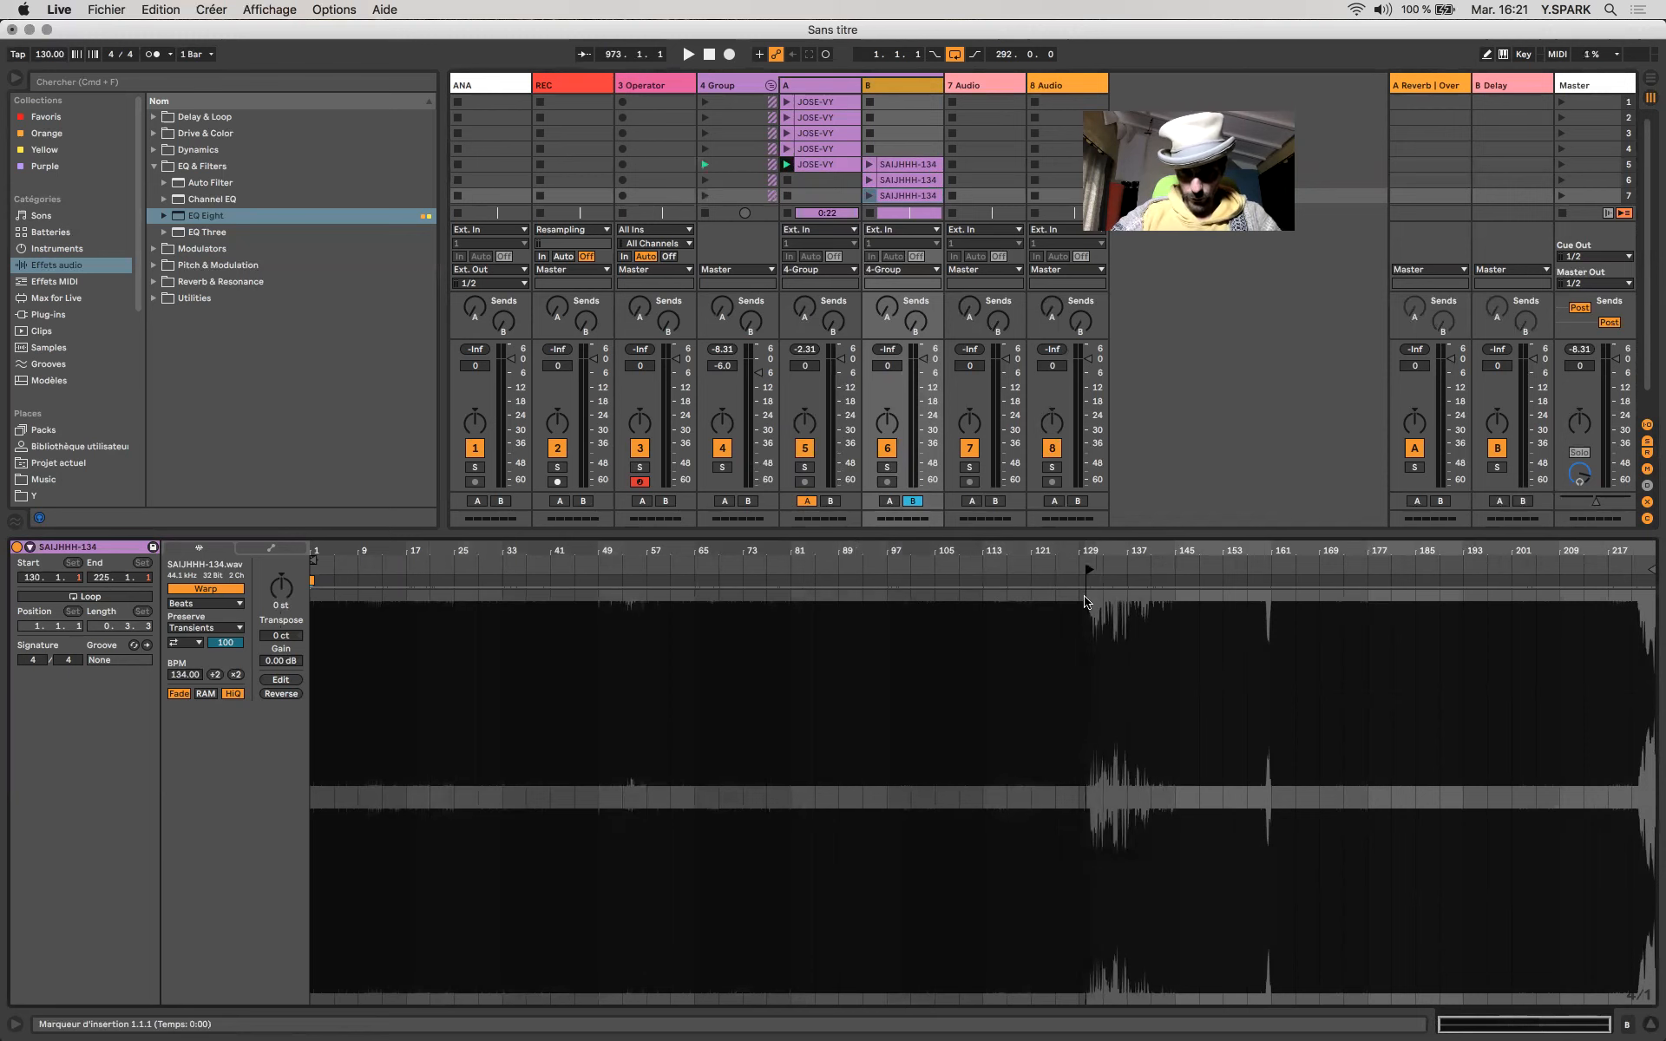
pyautogui.scroll(5, 1083, 599)
pyautogui.scroll(5, 1084, 598)
pyautogui.moveTo(1049, 568); pyautogui.dragTo(1015, 568)
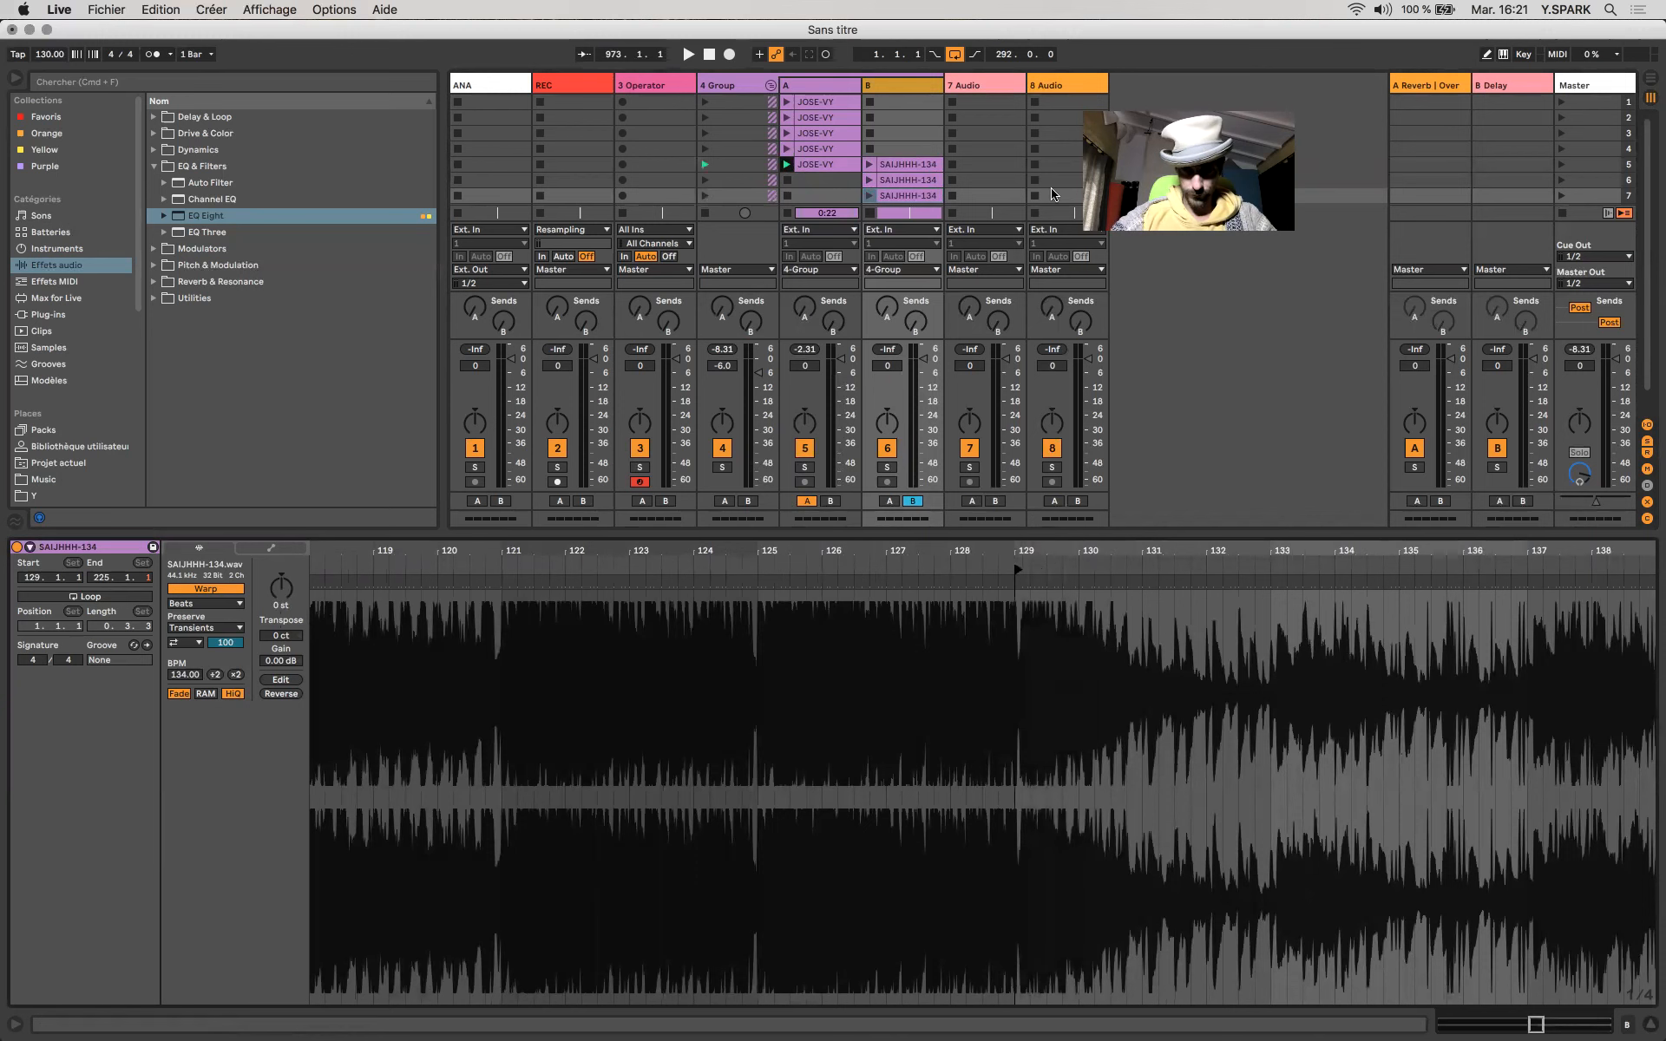
# Launch scene 7 and check the playback of track B's SAIJHHH-134 clip against its waveform.
pyautogui.click(1561, 196)
pyautogui.click(902, 195)
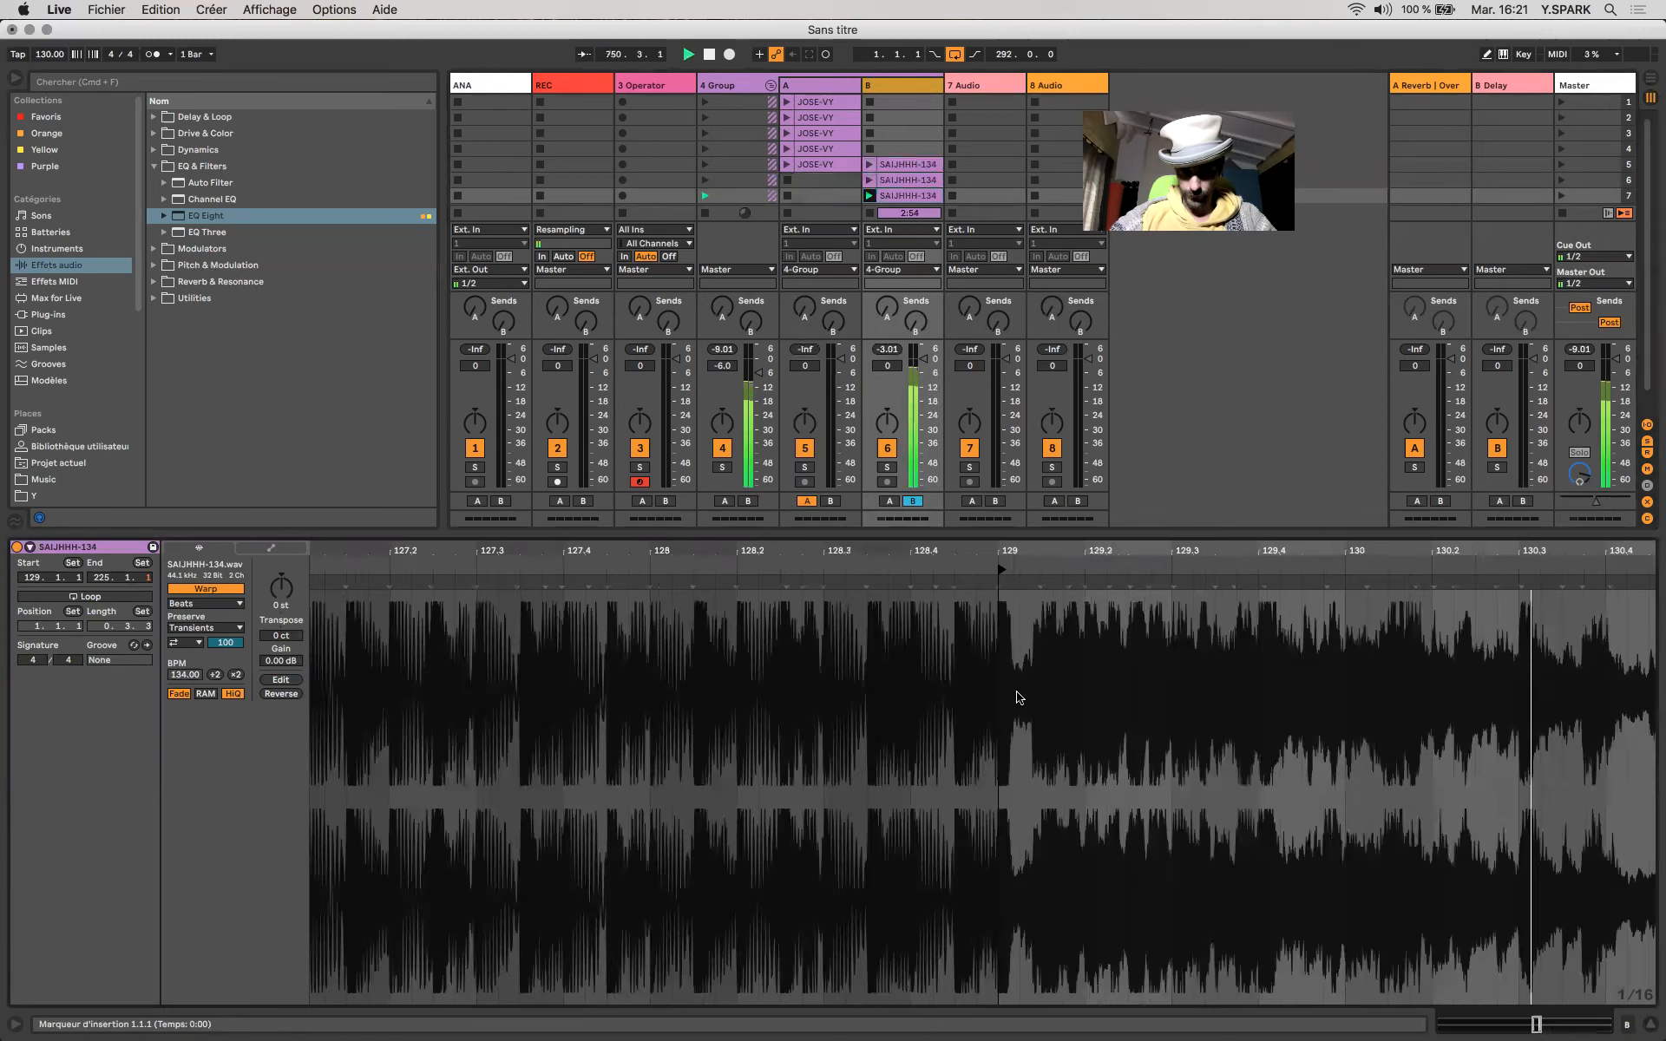
pyautogui.scroll(-10, 1019, 698)
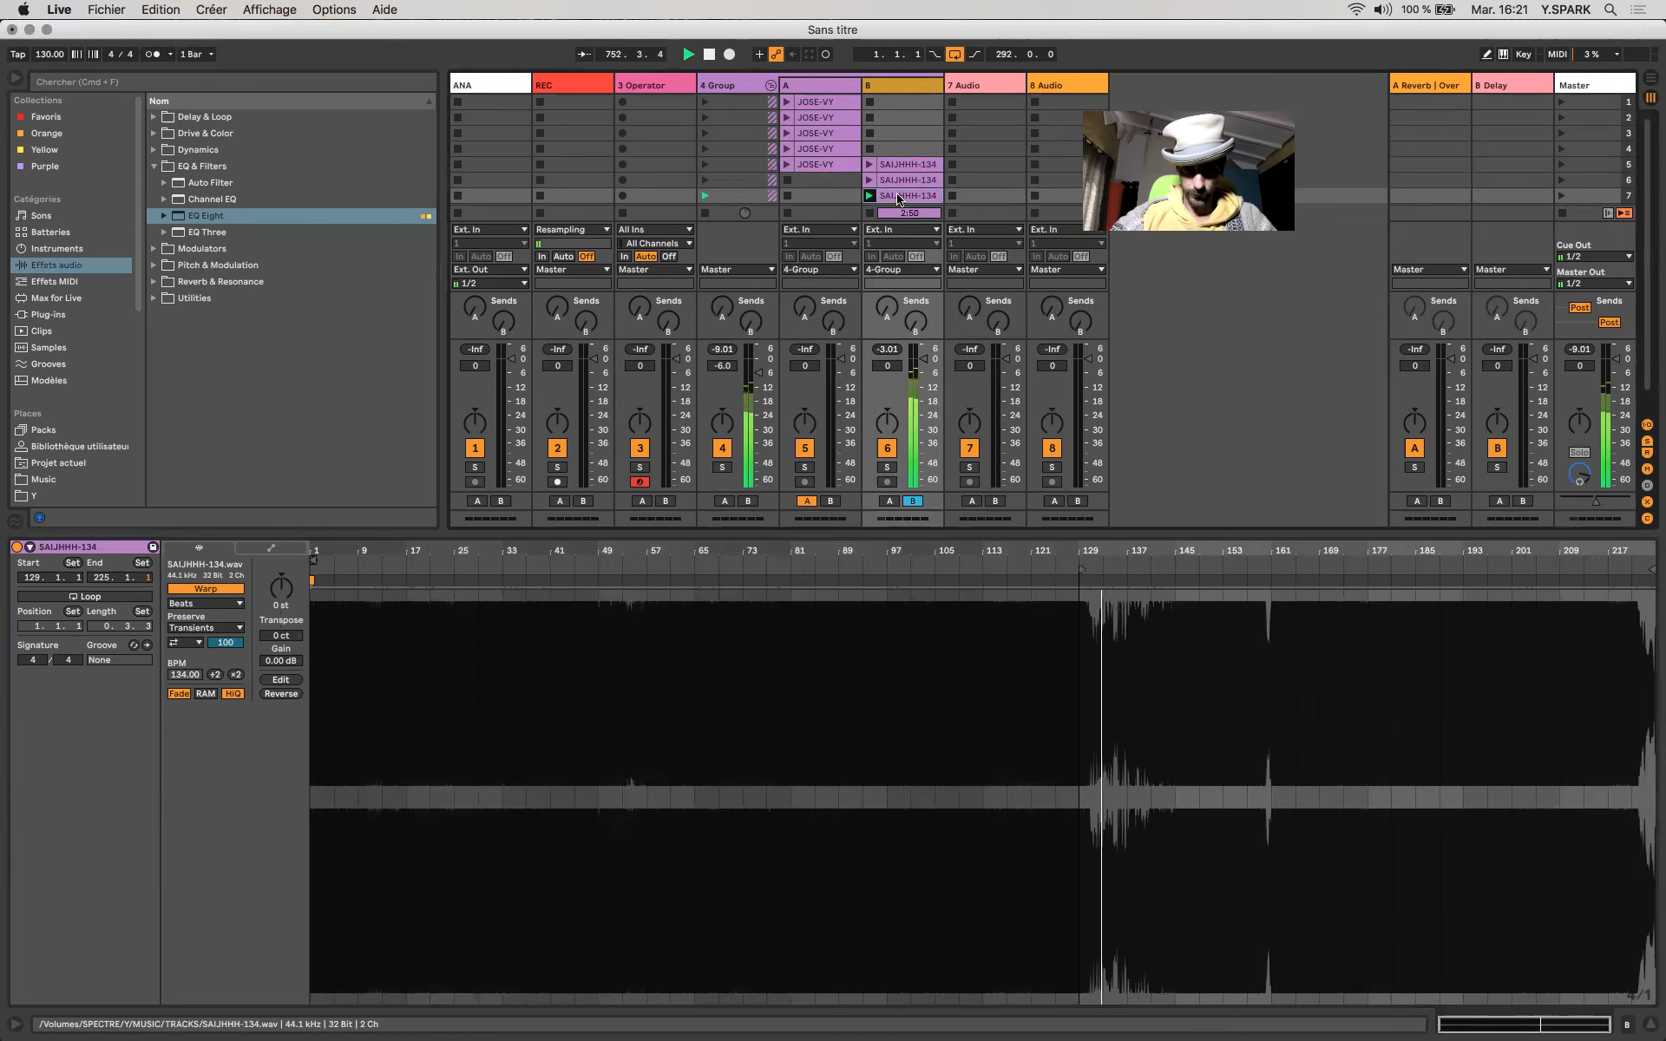
# Duplicate the SAIJHHH-134 clip into scenes 8 and 9 on track B, starting them at bars 161 and 209.
pyautogui.press('super+d')
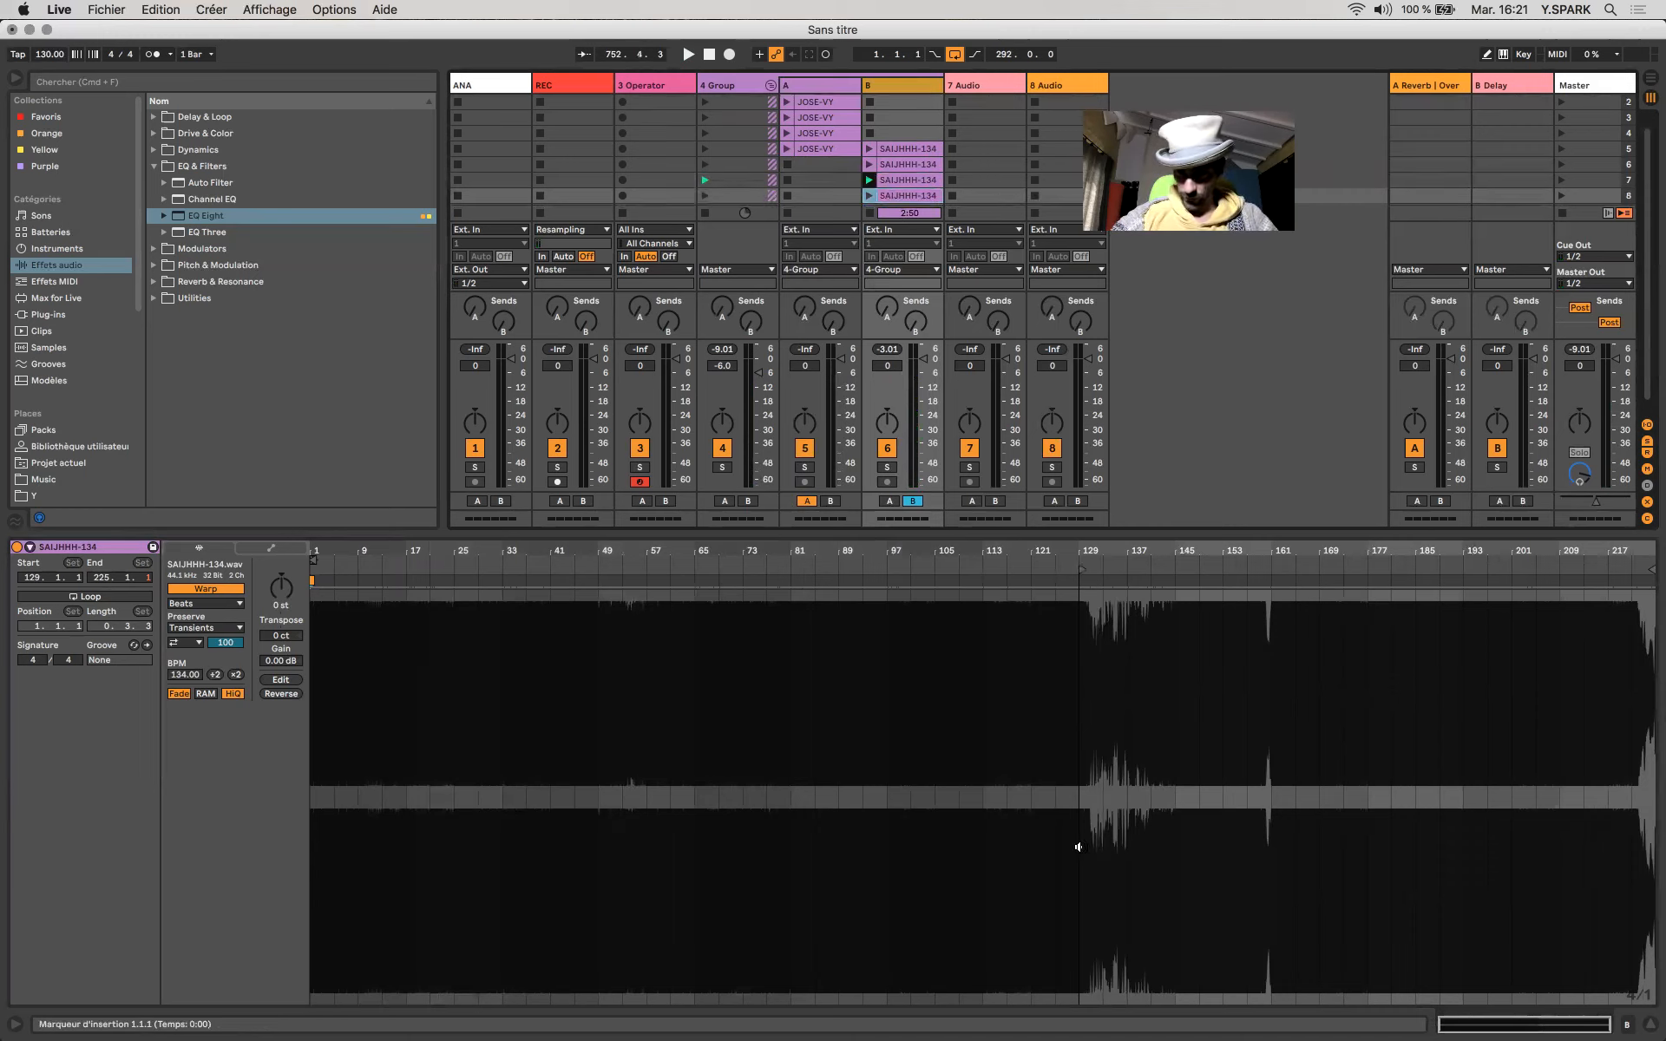
pyautogui.moveTo(1086, 570); pyautogui.dragTo(1274, 607)
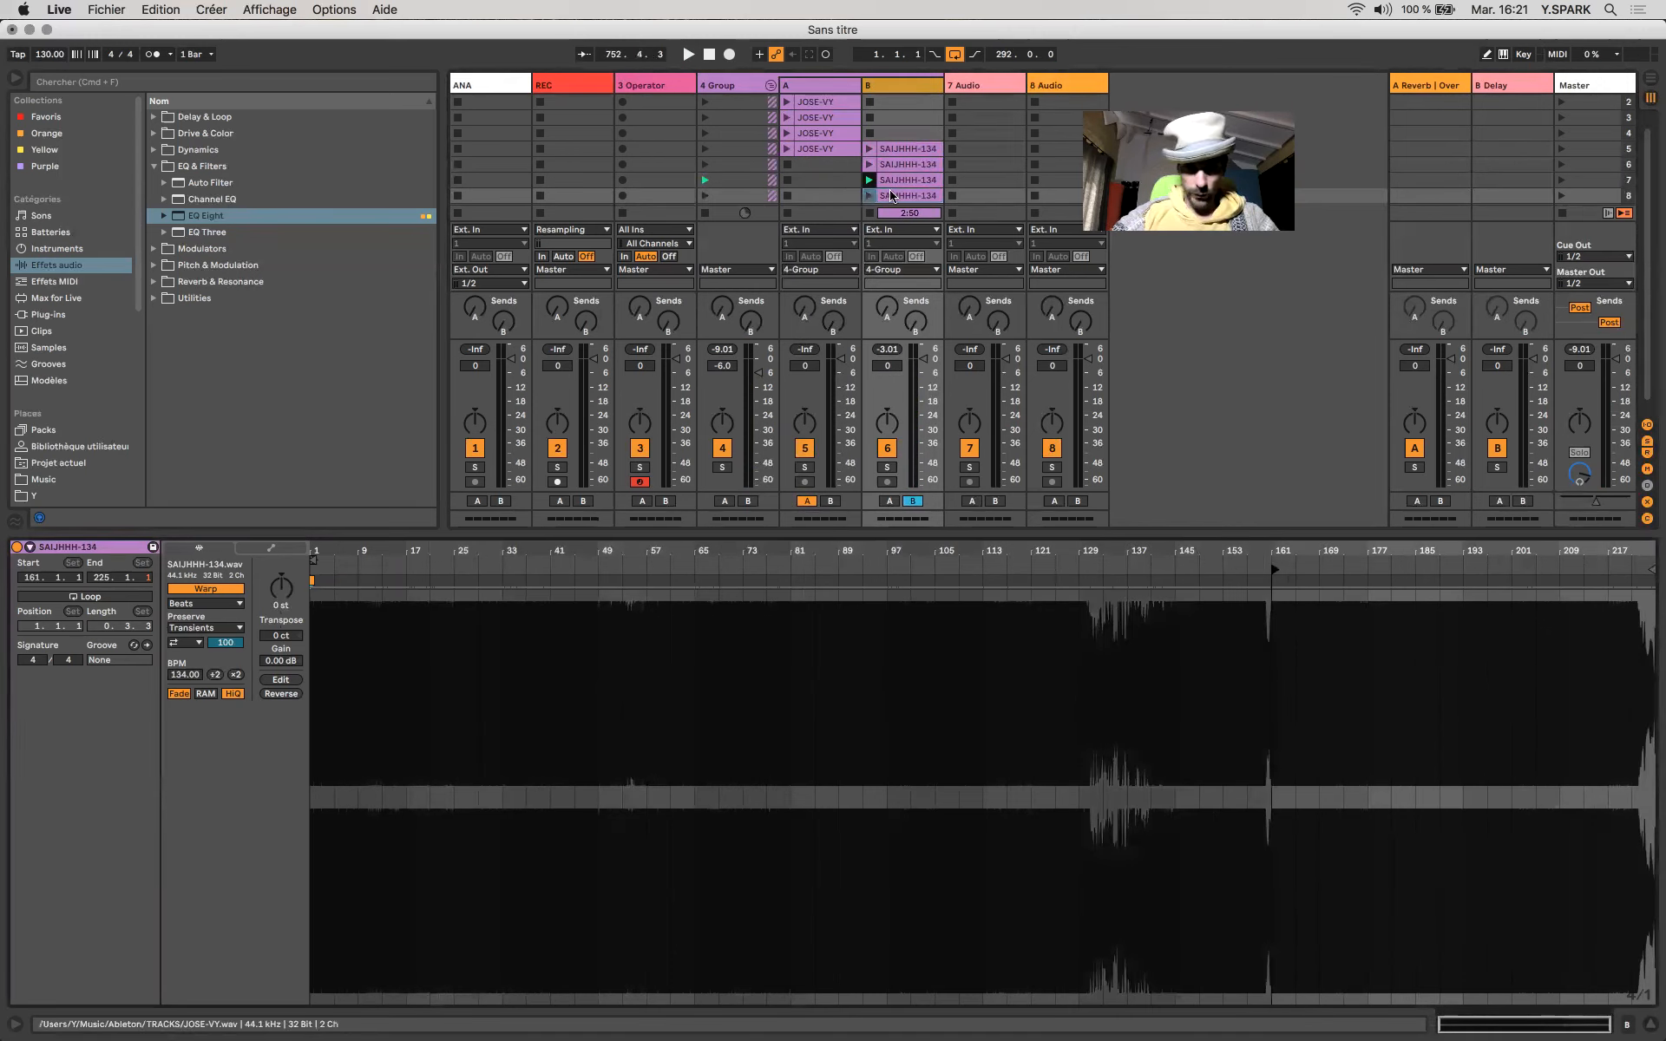
pyautogui.press('super+d')
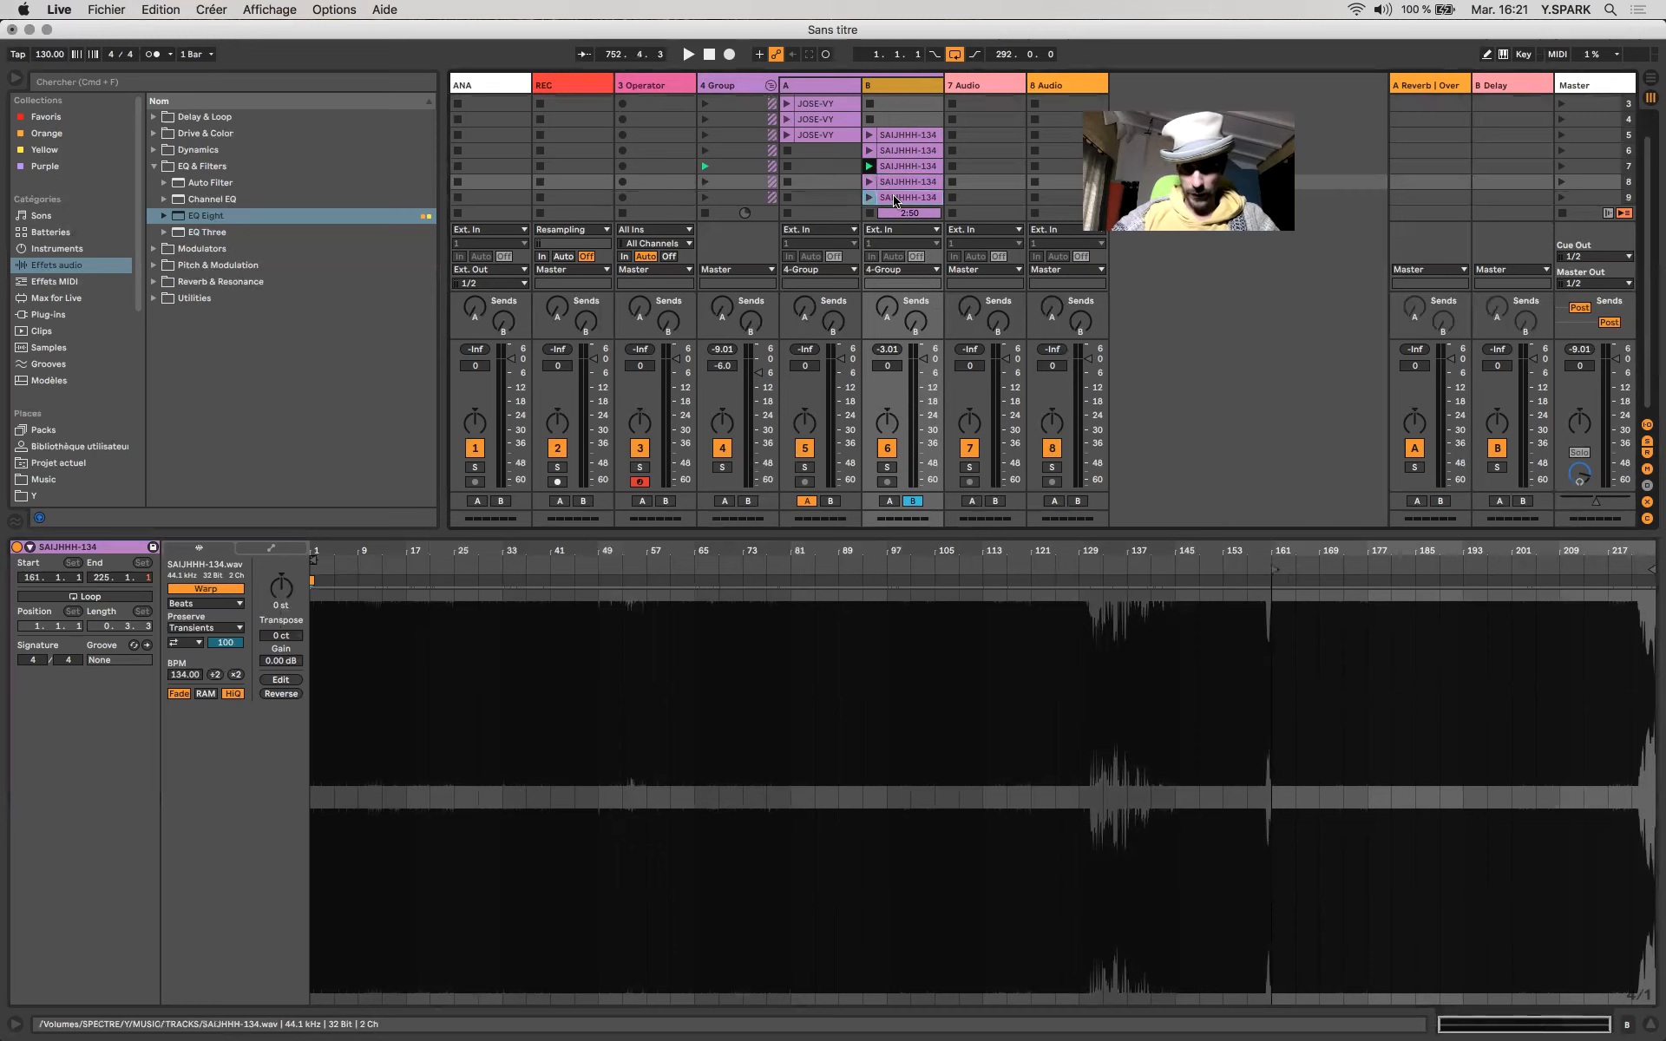
pyautogui.moveTo(1283, 571); pyautogui.dragTo(1562, 573)
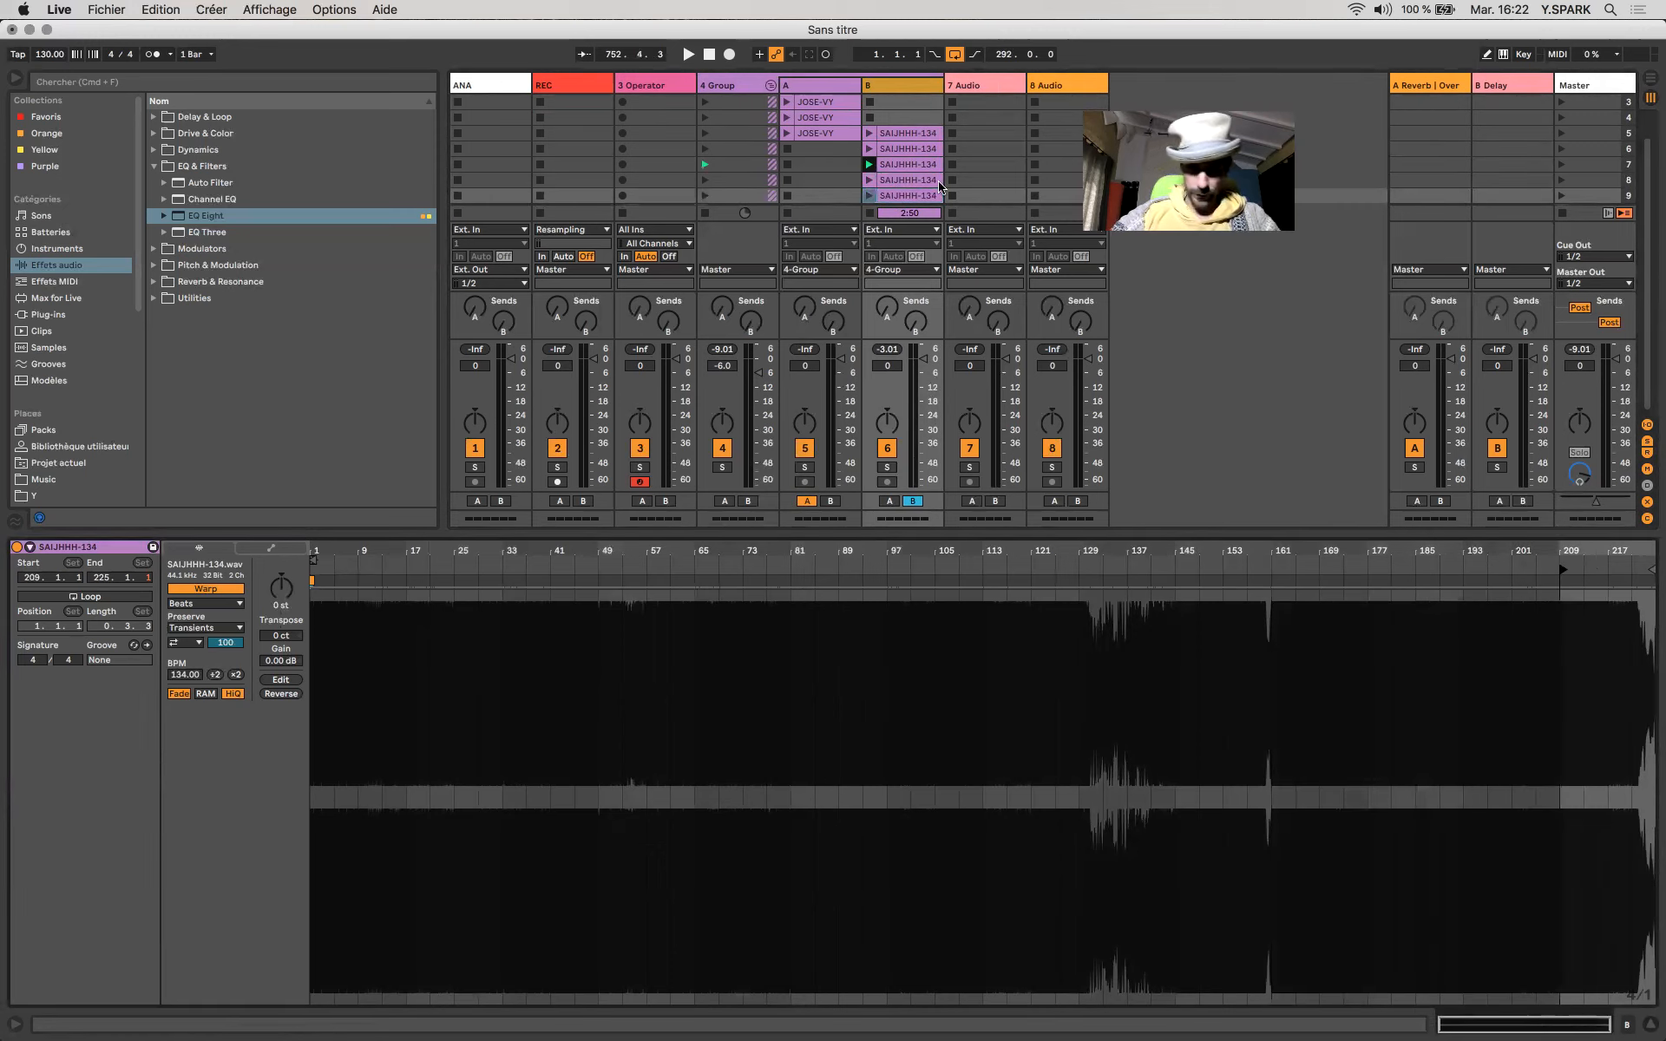
# Play scene 9, move the start of its SAIJHHH-134 clip to bar 217, and stop playback.
pyautogui.click(1562, 198)
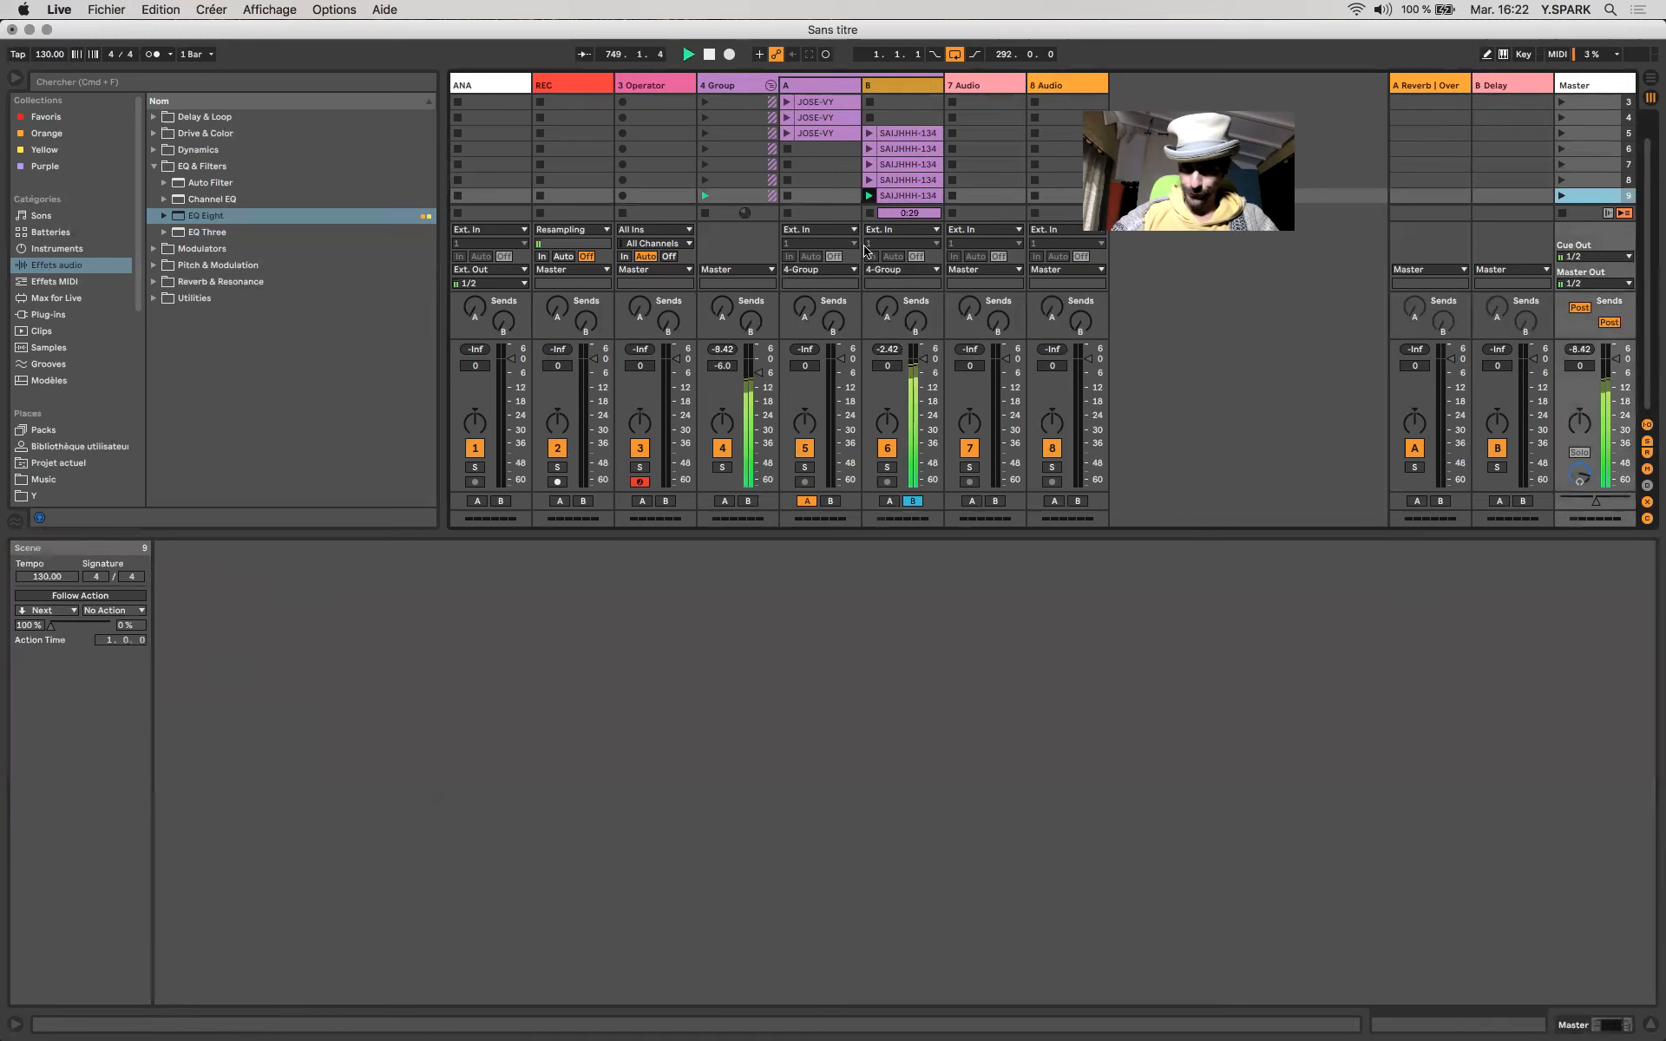
pyautogui.click(903, 196)
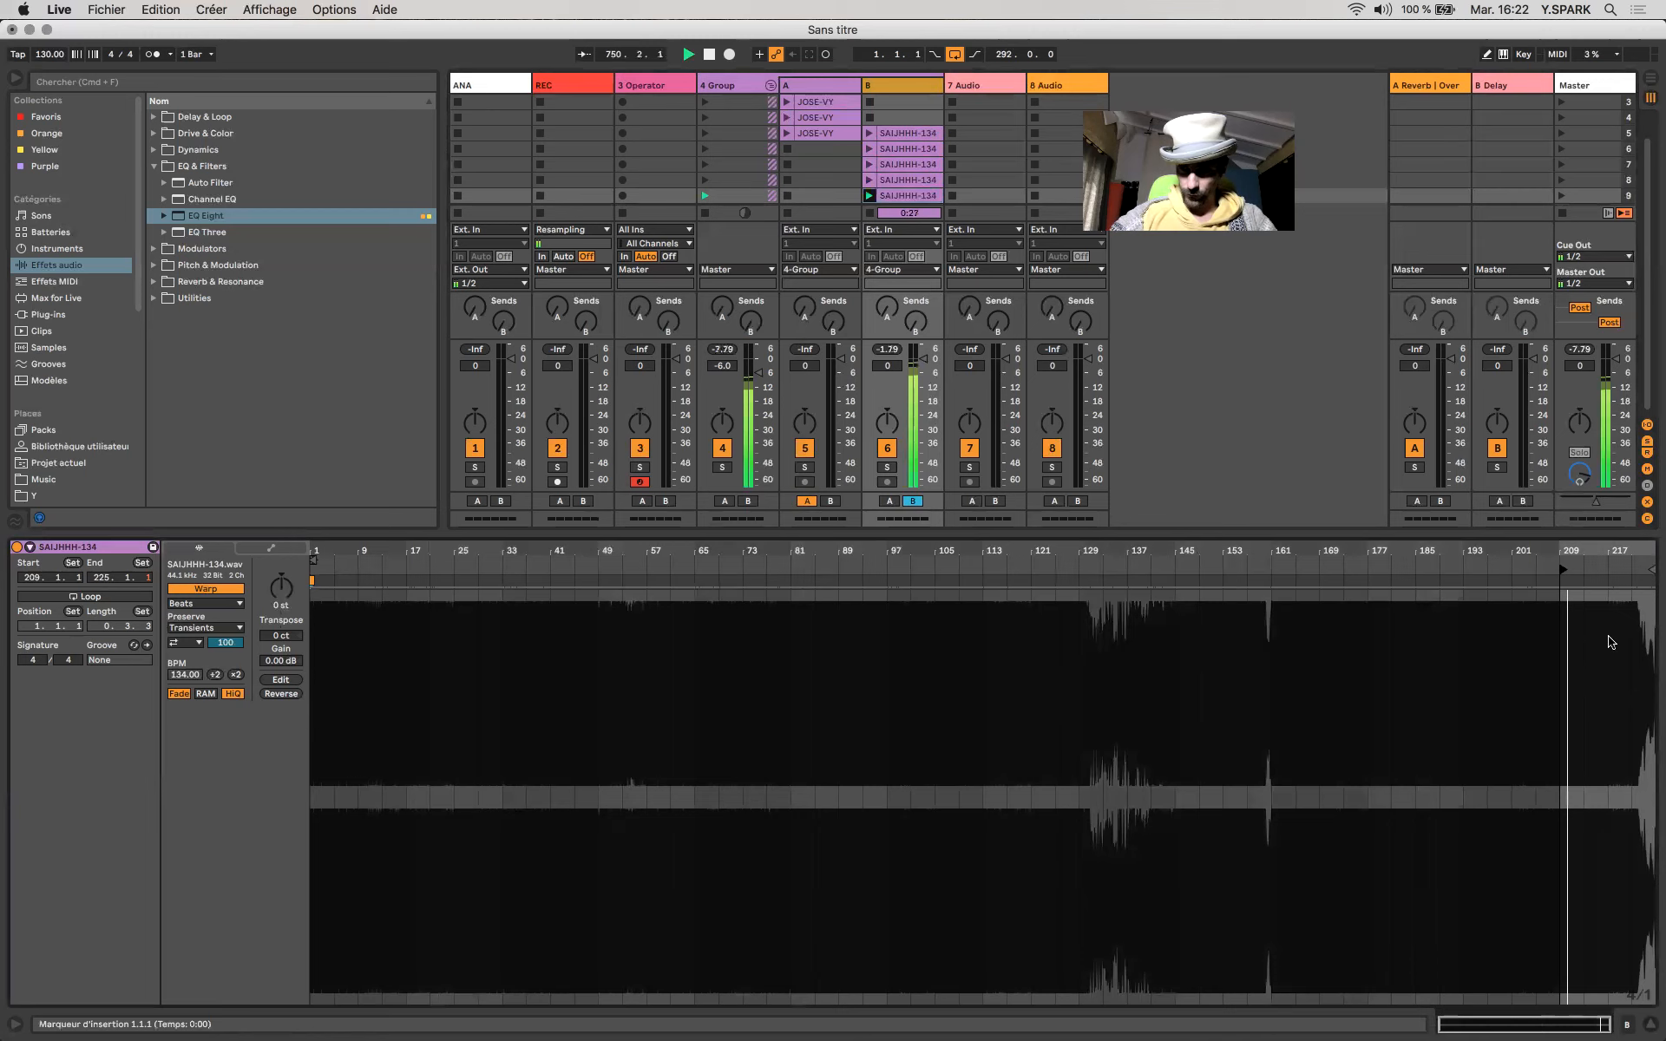
pyautogui.scroll(5, 1610, 637)
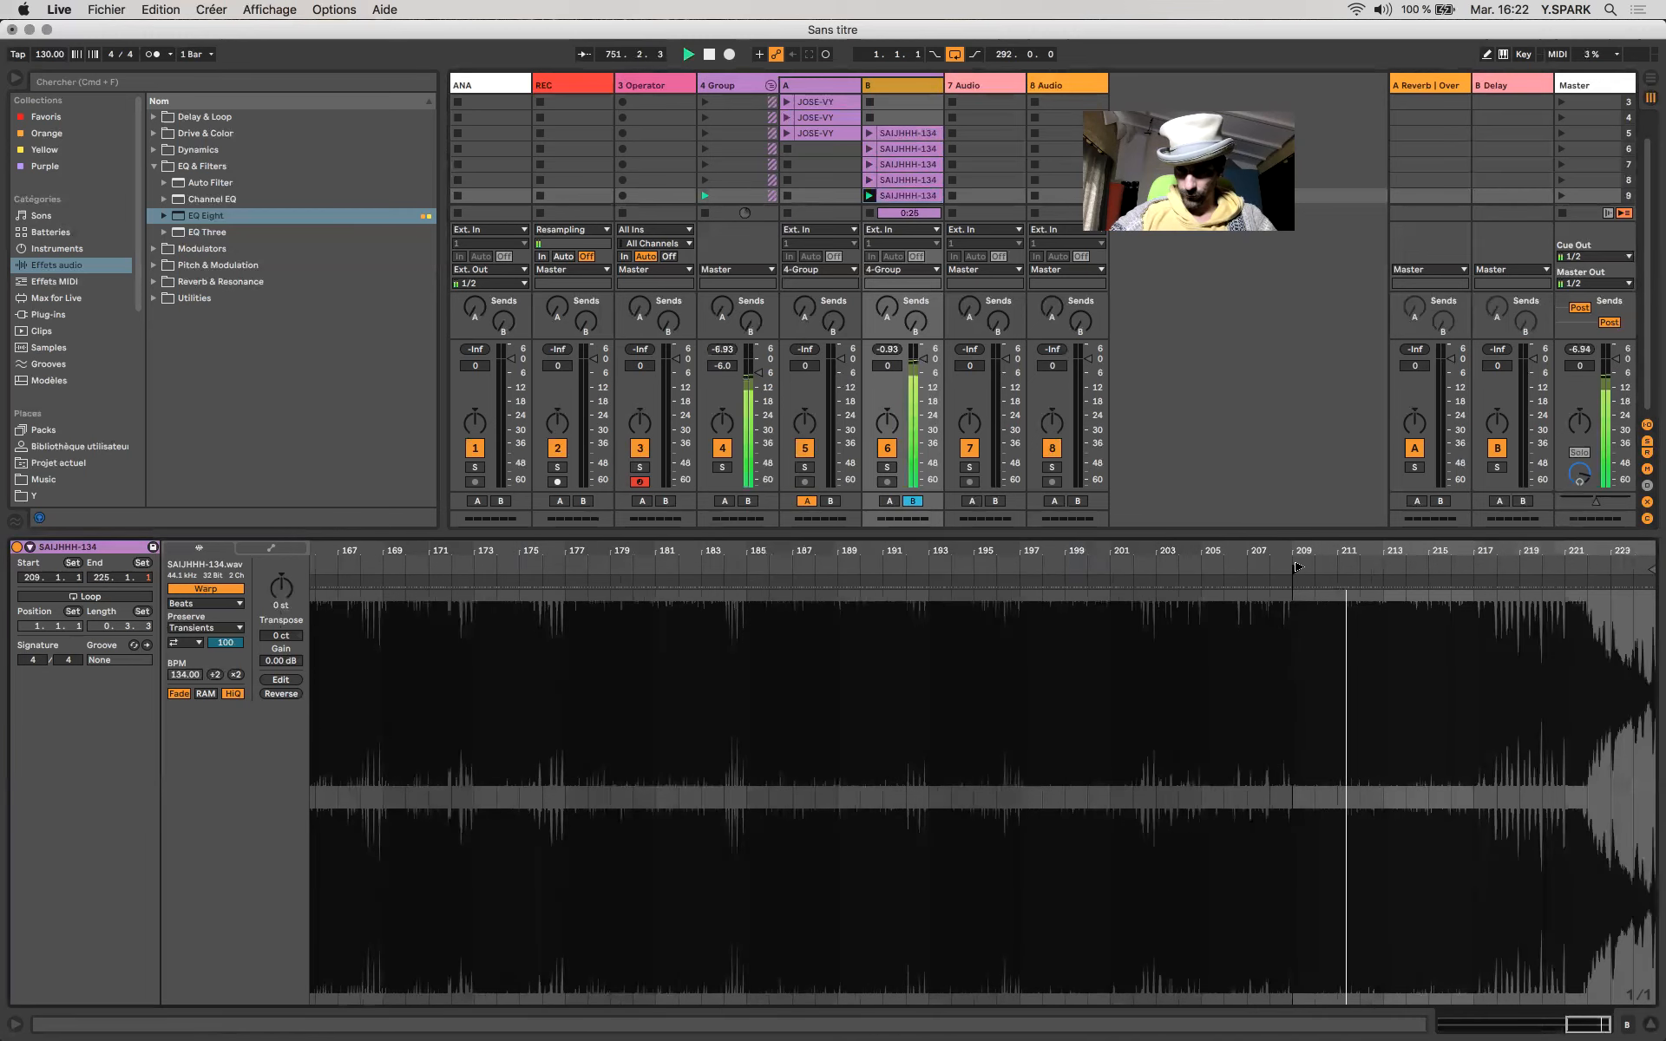
pyautogui.moveTo(1296, 571); pyautogui.dragTo(1473, 588)
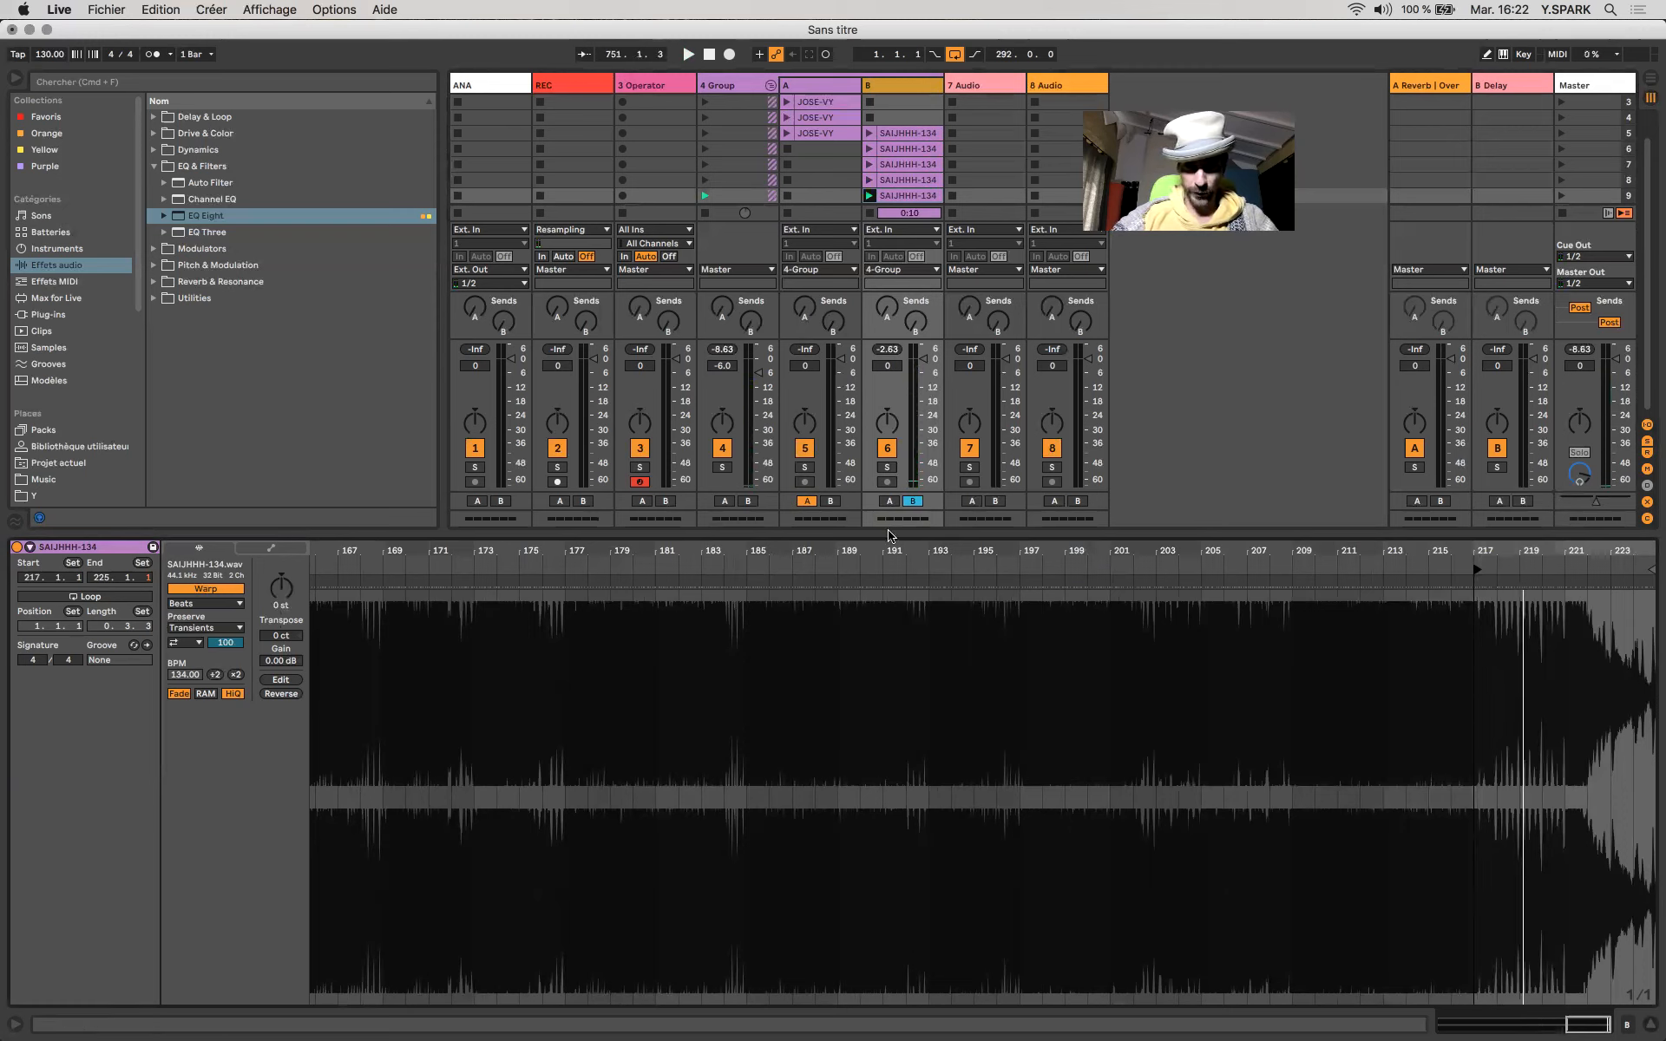
# Hide the clip detail view and widen the Master track to reveal the scenes' tempo and time signature fields.
pyautogui.press('alt+super+l')
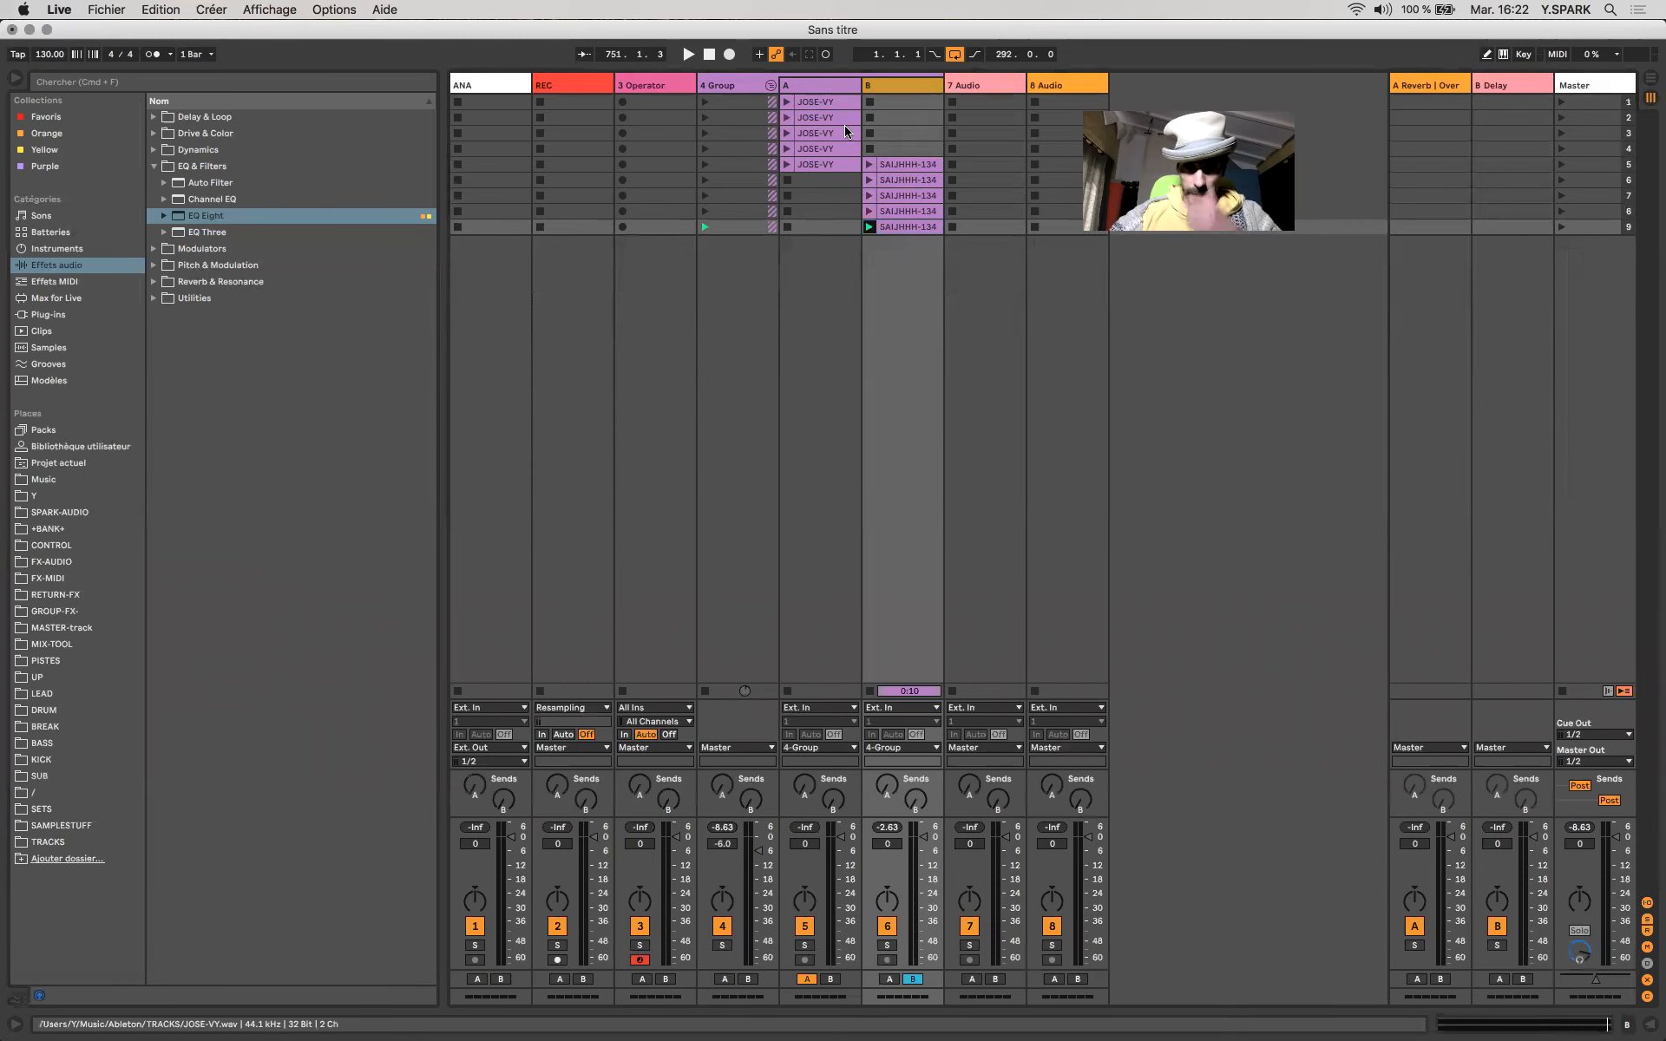
pyautogui.click(818, 159)
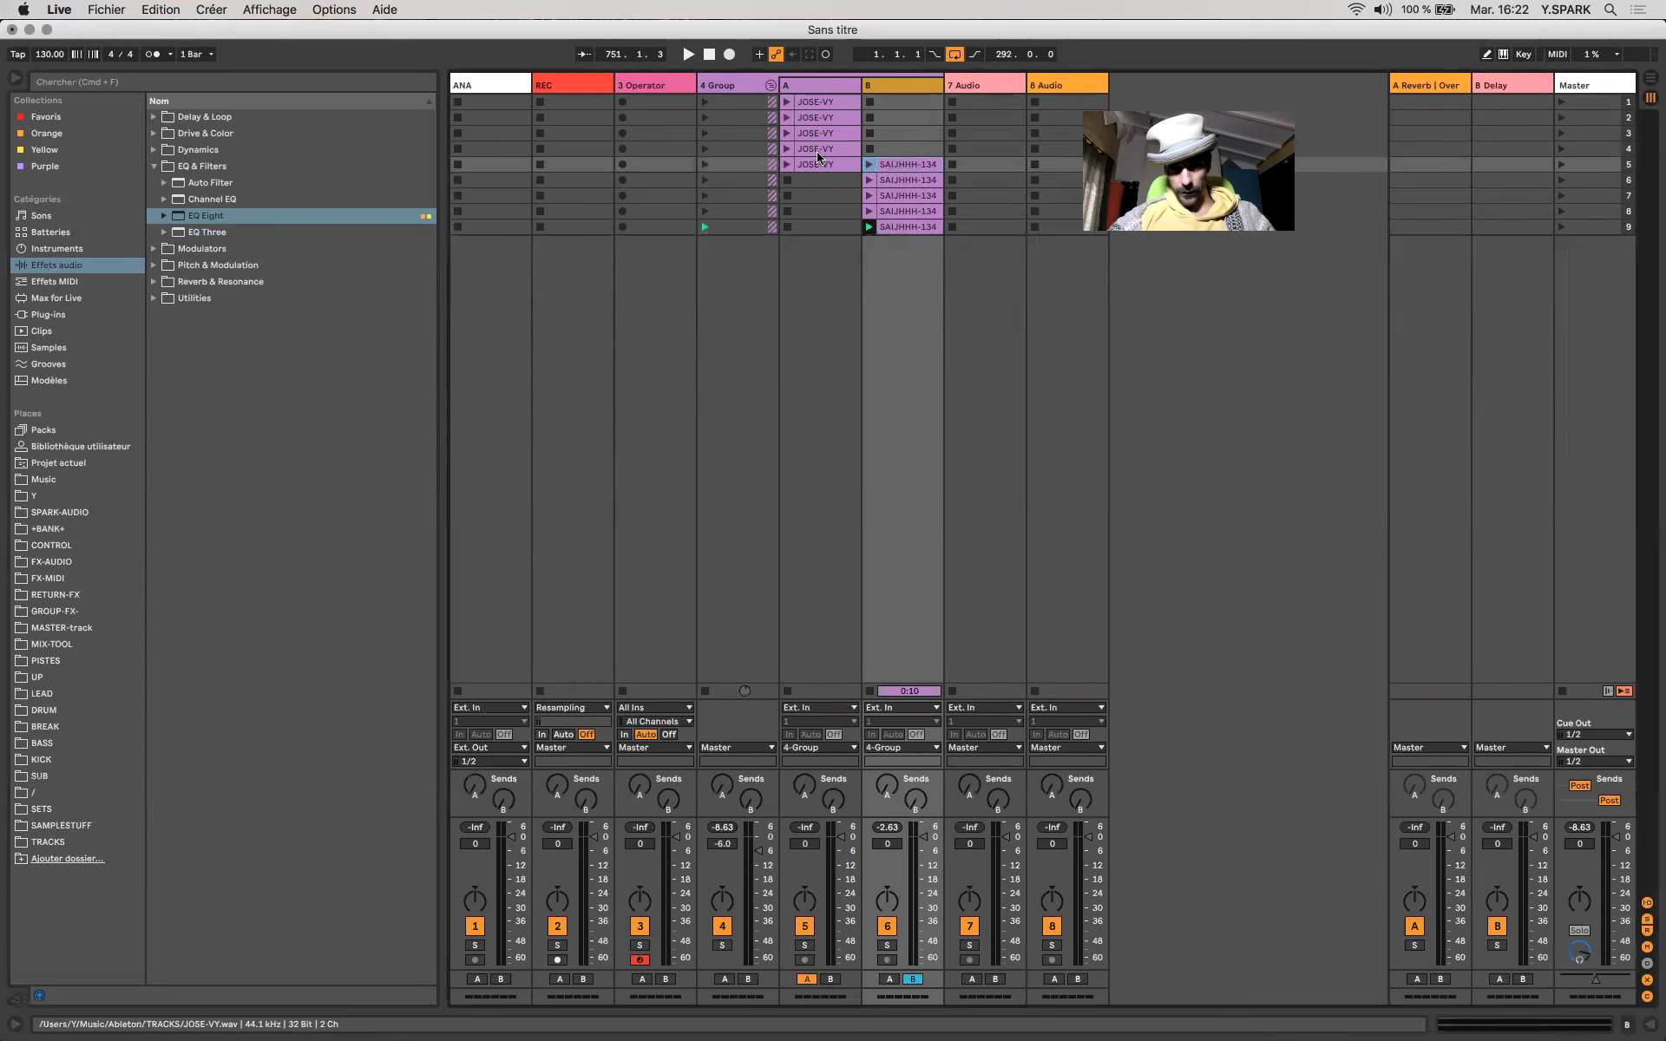
pyautogui.click(902, 146)
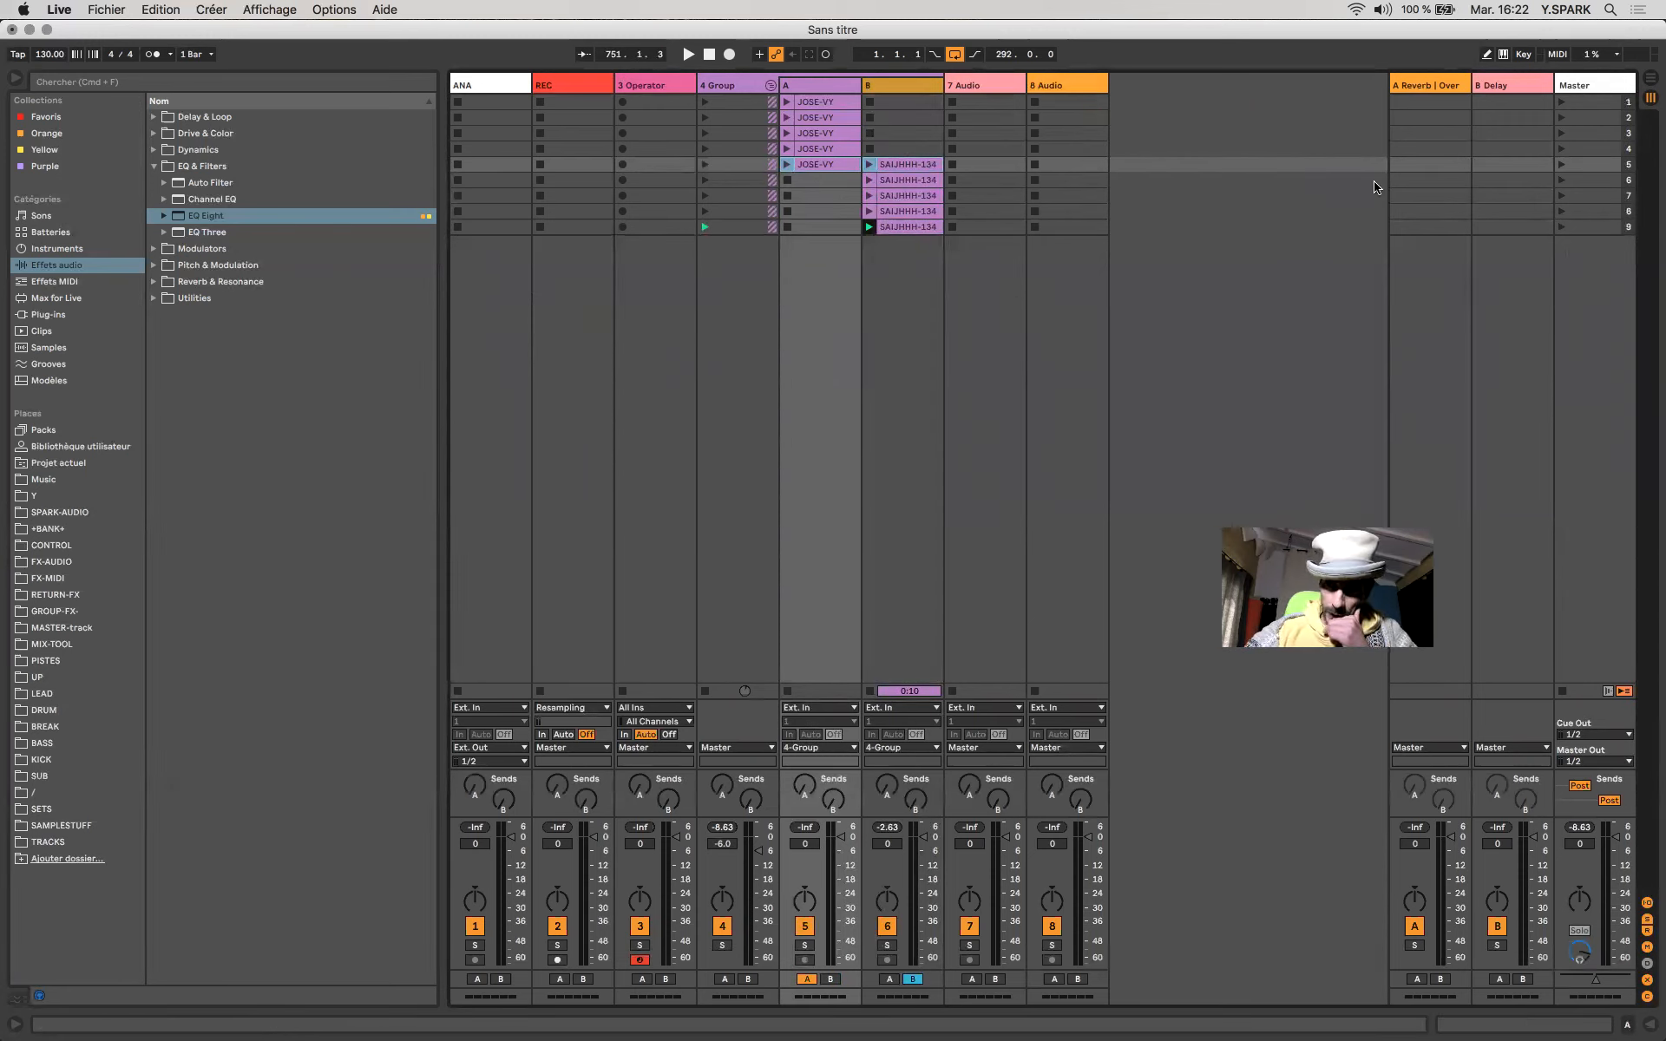
pyautogui.click(1599, 147)
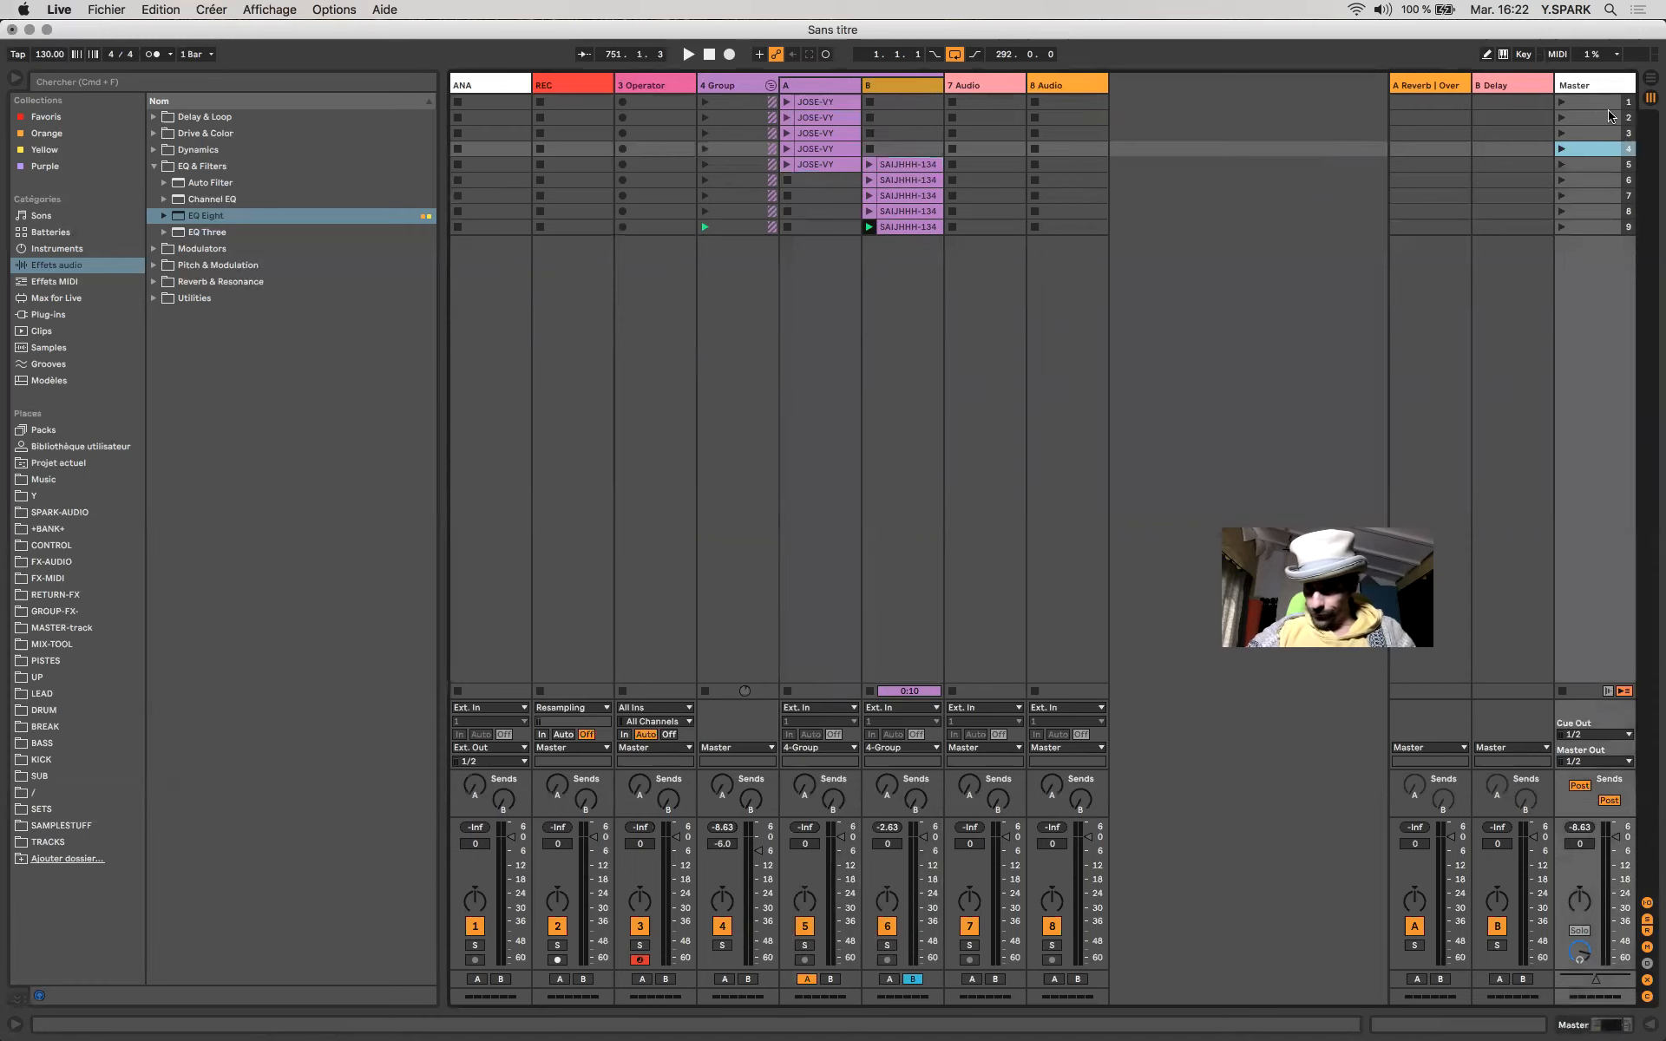
pyautogui.moveTo(1557, 85)
pyautogui.mouseDown()
pyautogui.moveTo(1459, 76)
pyautogui.moveTo(1573, 77)
pyautogui.moveTo(1487, 82)
pyautogui.mouseUp()
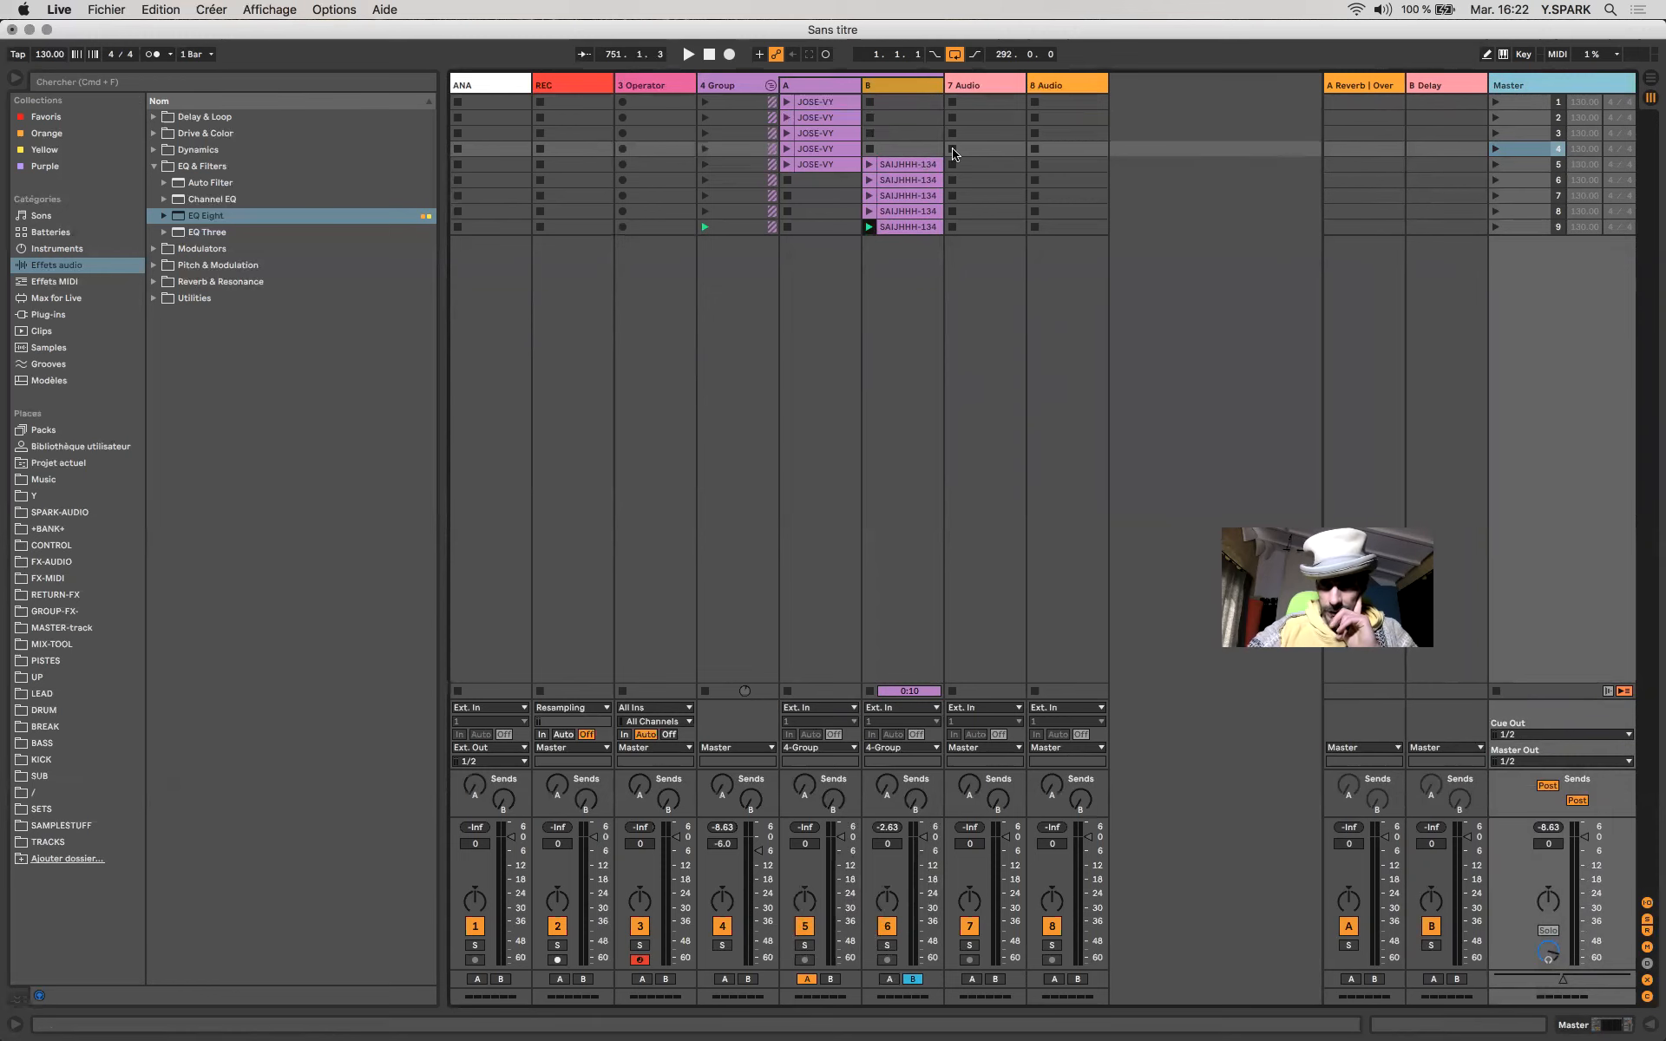
# Launch scene 4 followed by scene 5, stop playback, and set scene 5's tempo to 134.
pyautogui.doubleClick(1496, 147)
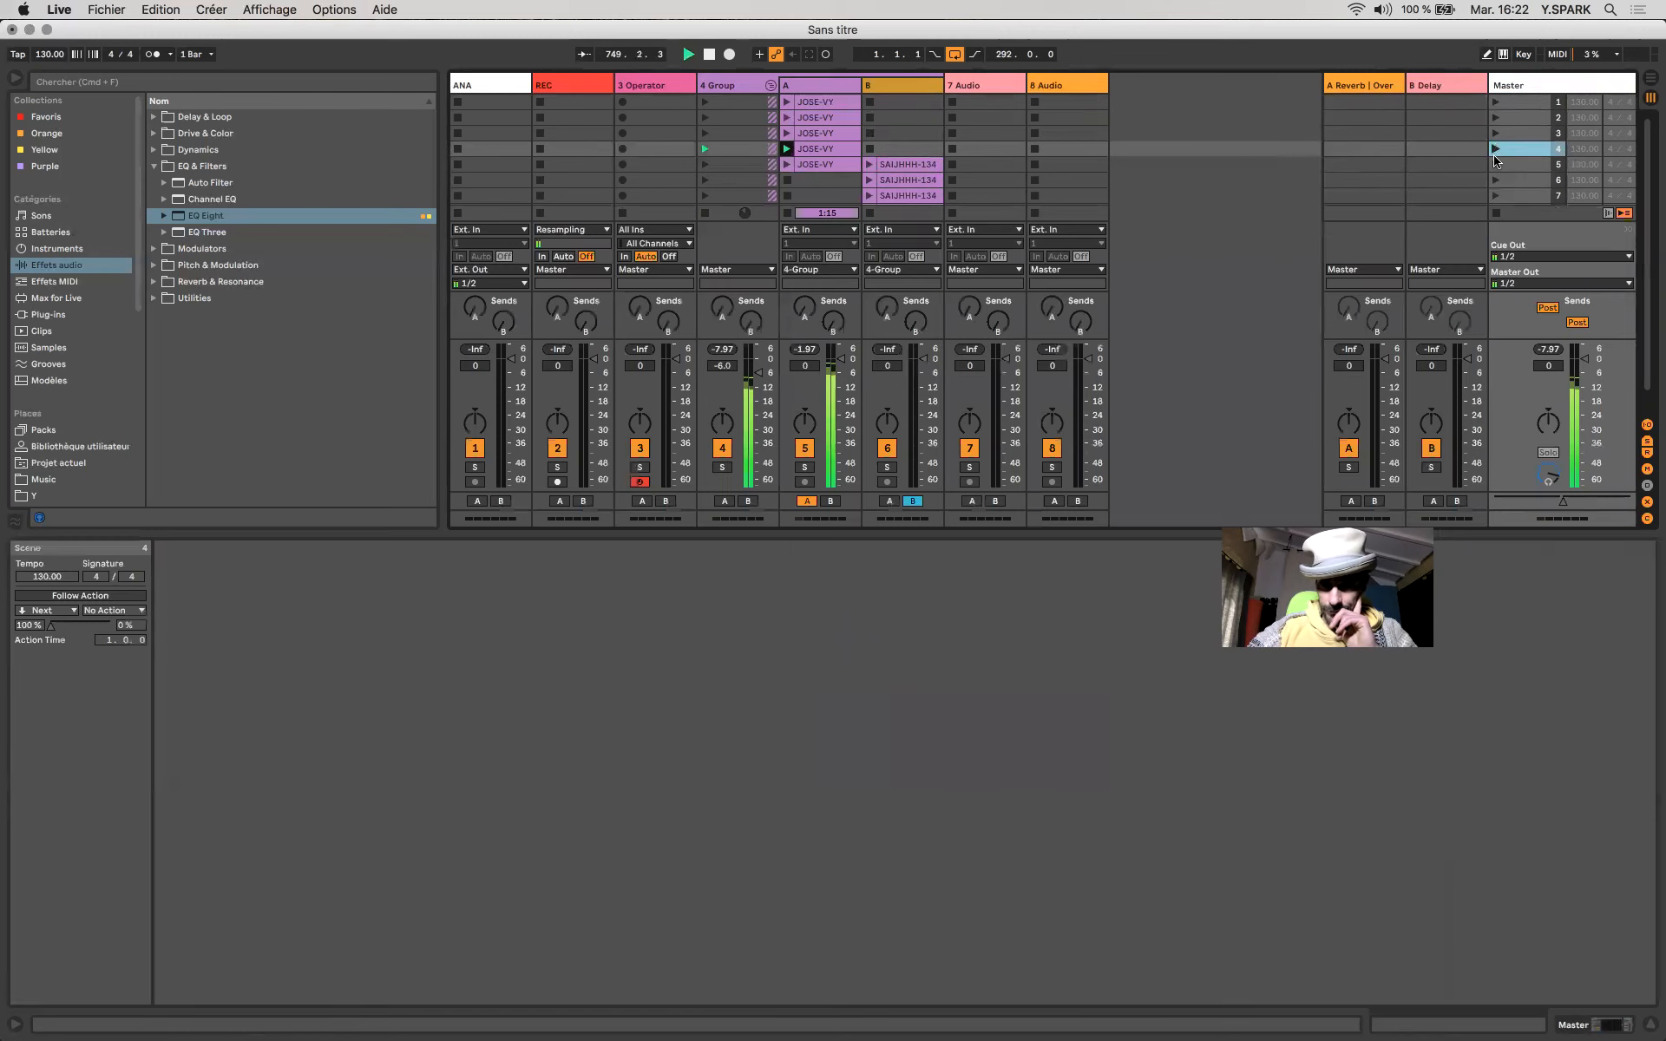
pyautogui.click(1494, 162)
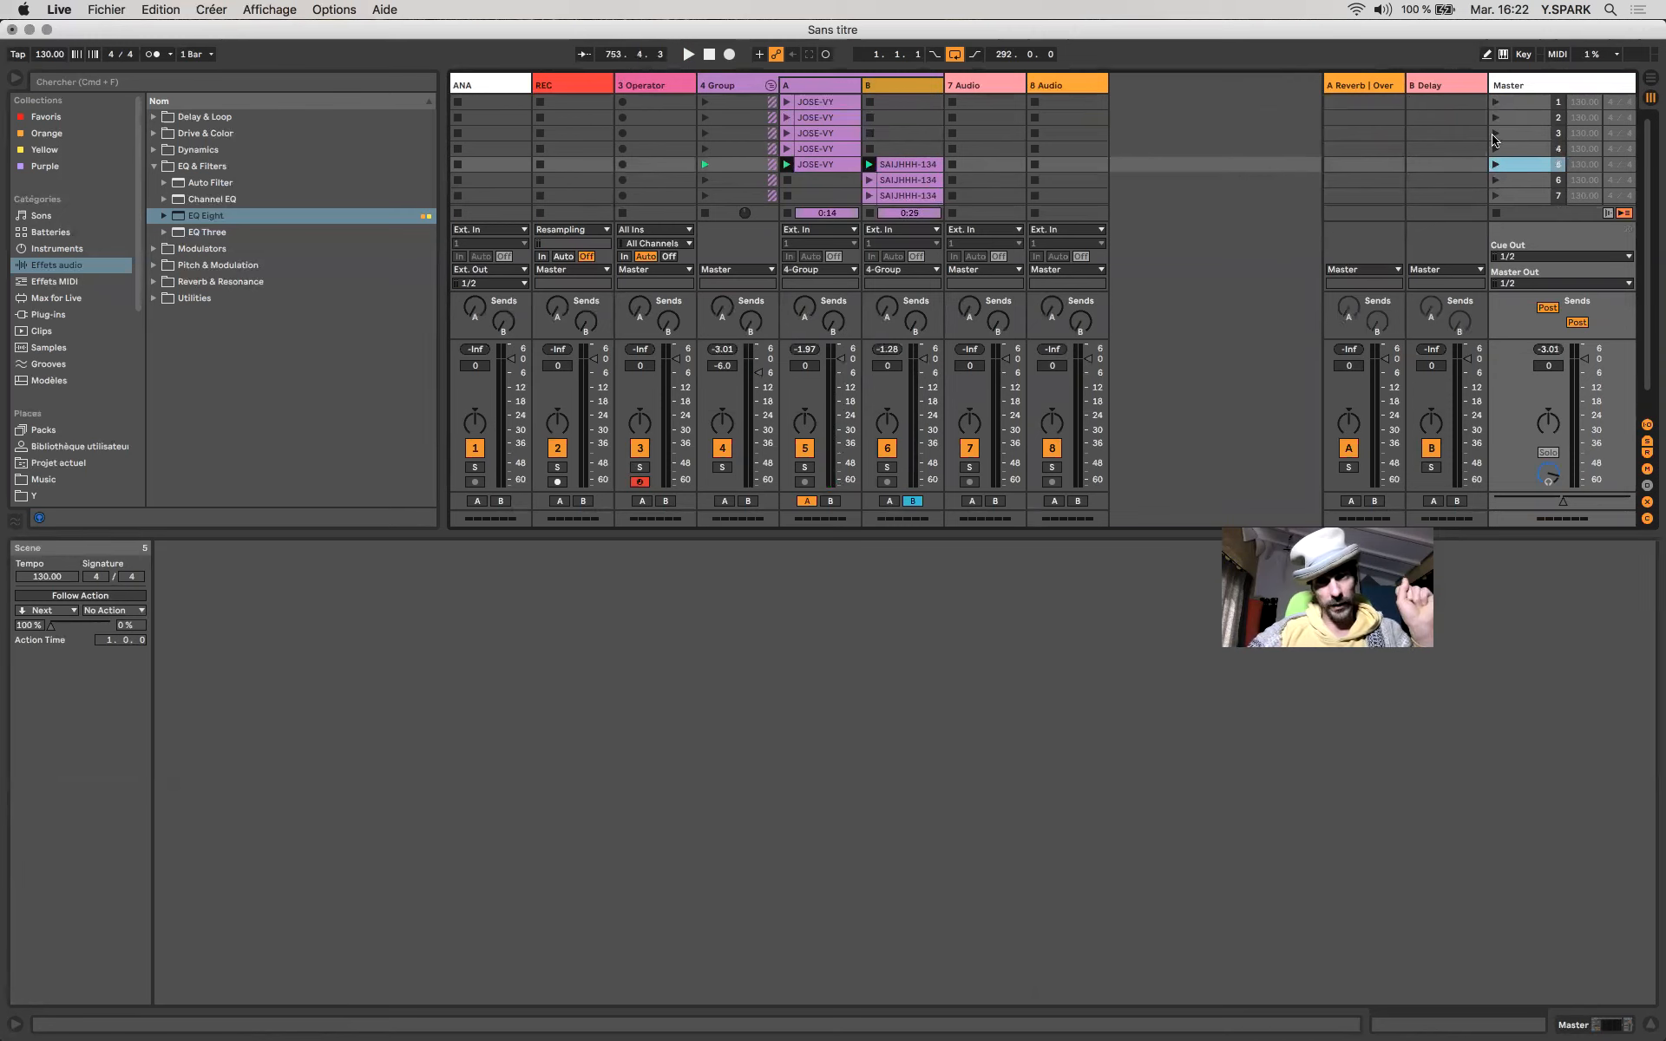
pyautogui.click(1597, 162)
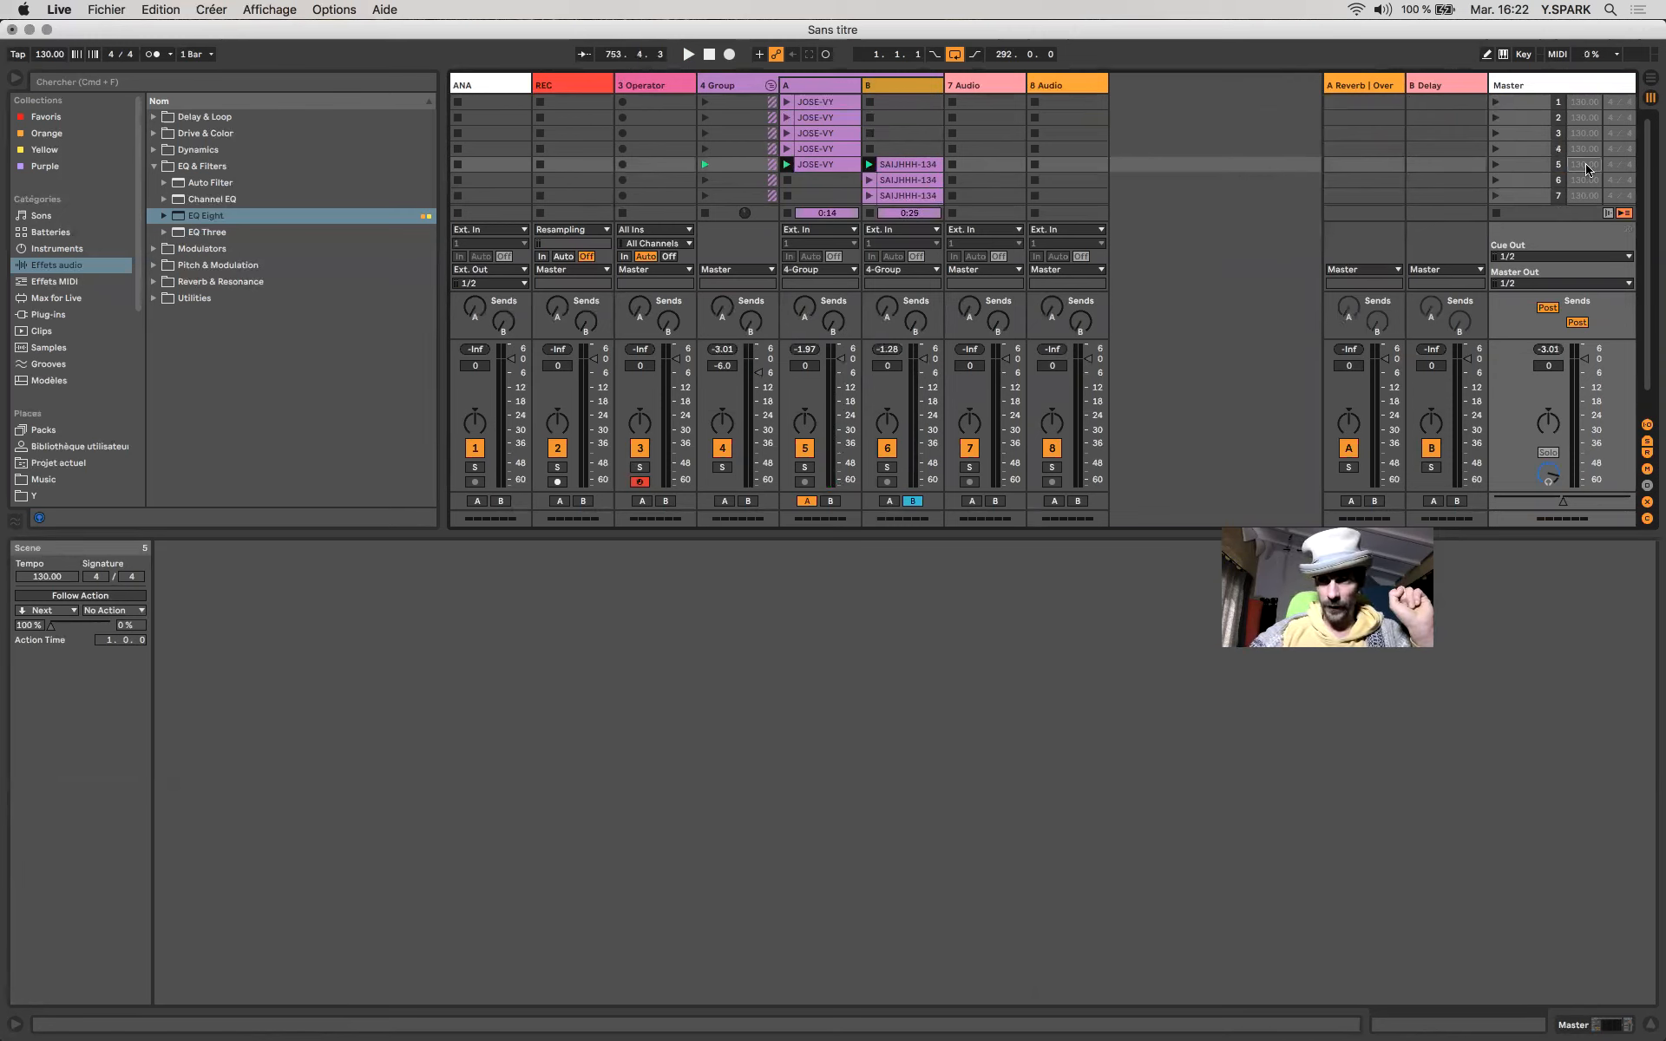
pyautogui.write('137')
pyautogui.press('Return')
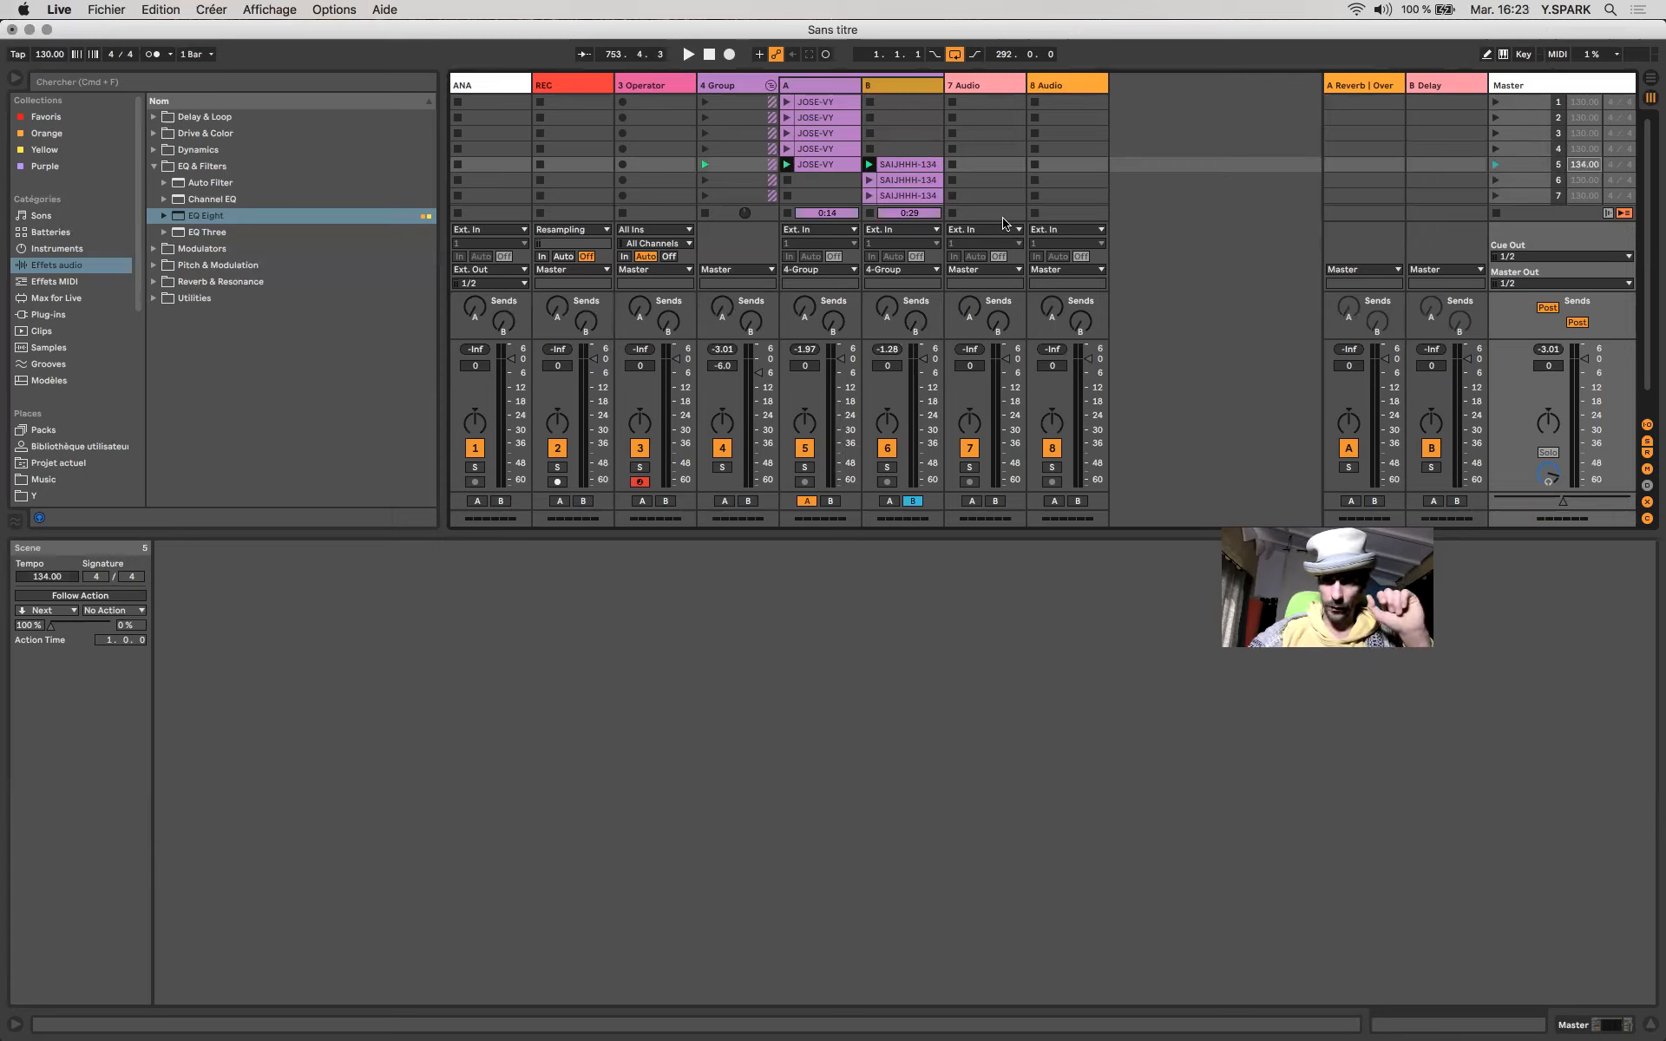
# Set the tempo of scenes 6, 7, 8 and 9 to 134.
pyautogui.scroll(-2, 939, 178)
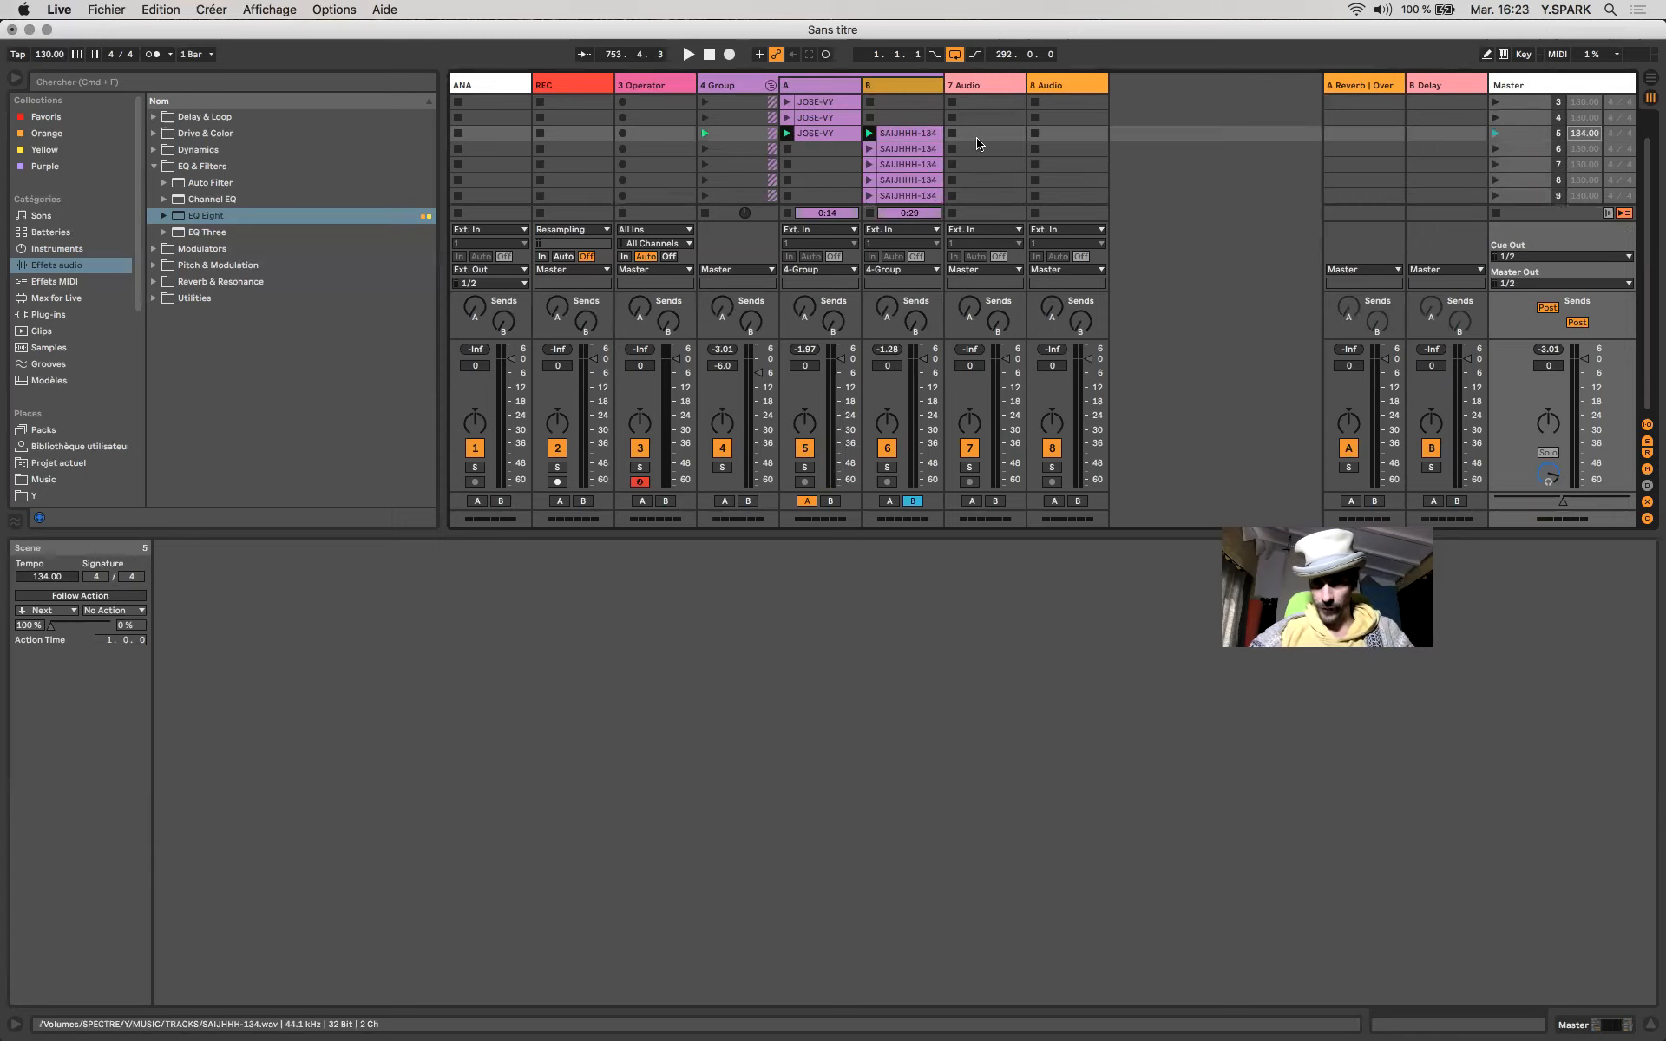
pyautogui.click(929, 148)
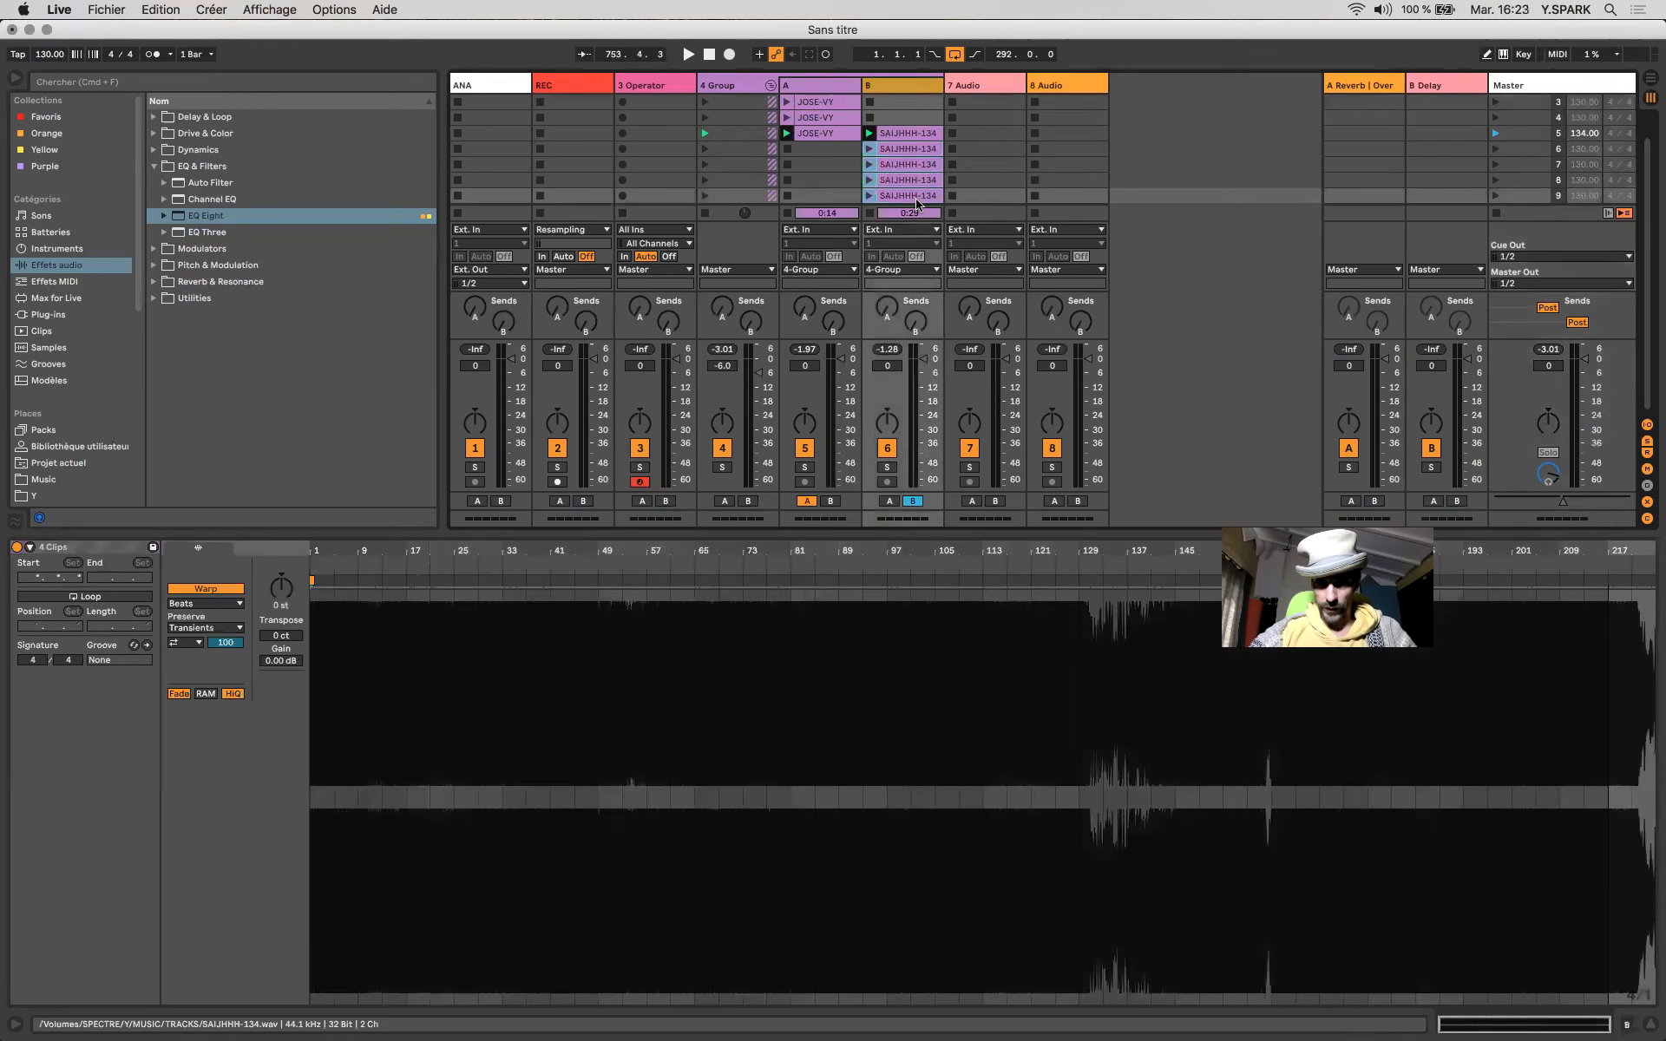
pyautogui.click(1583, 150)
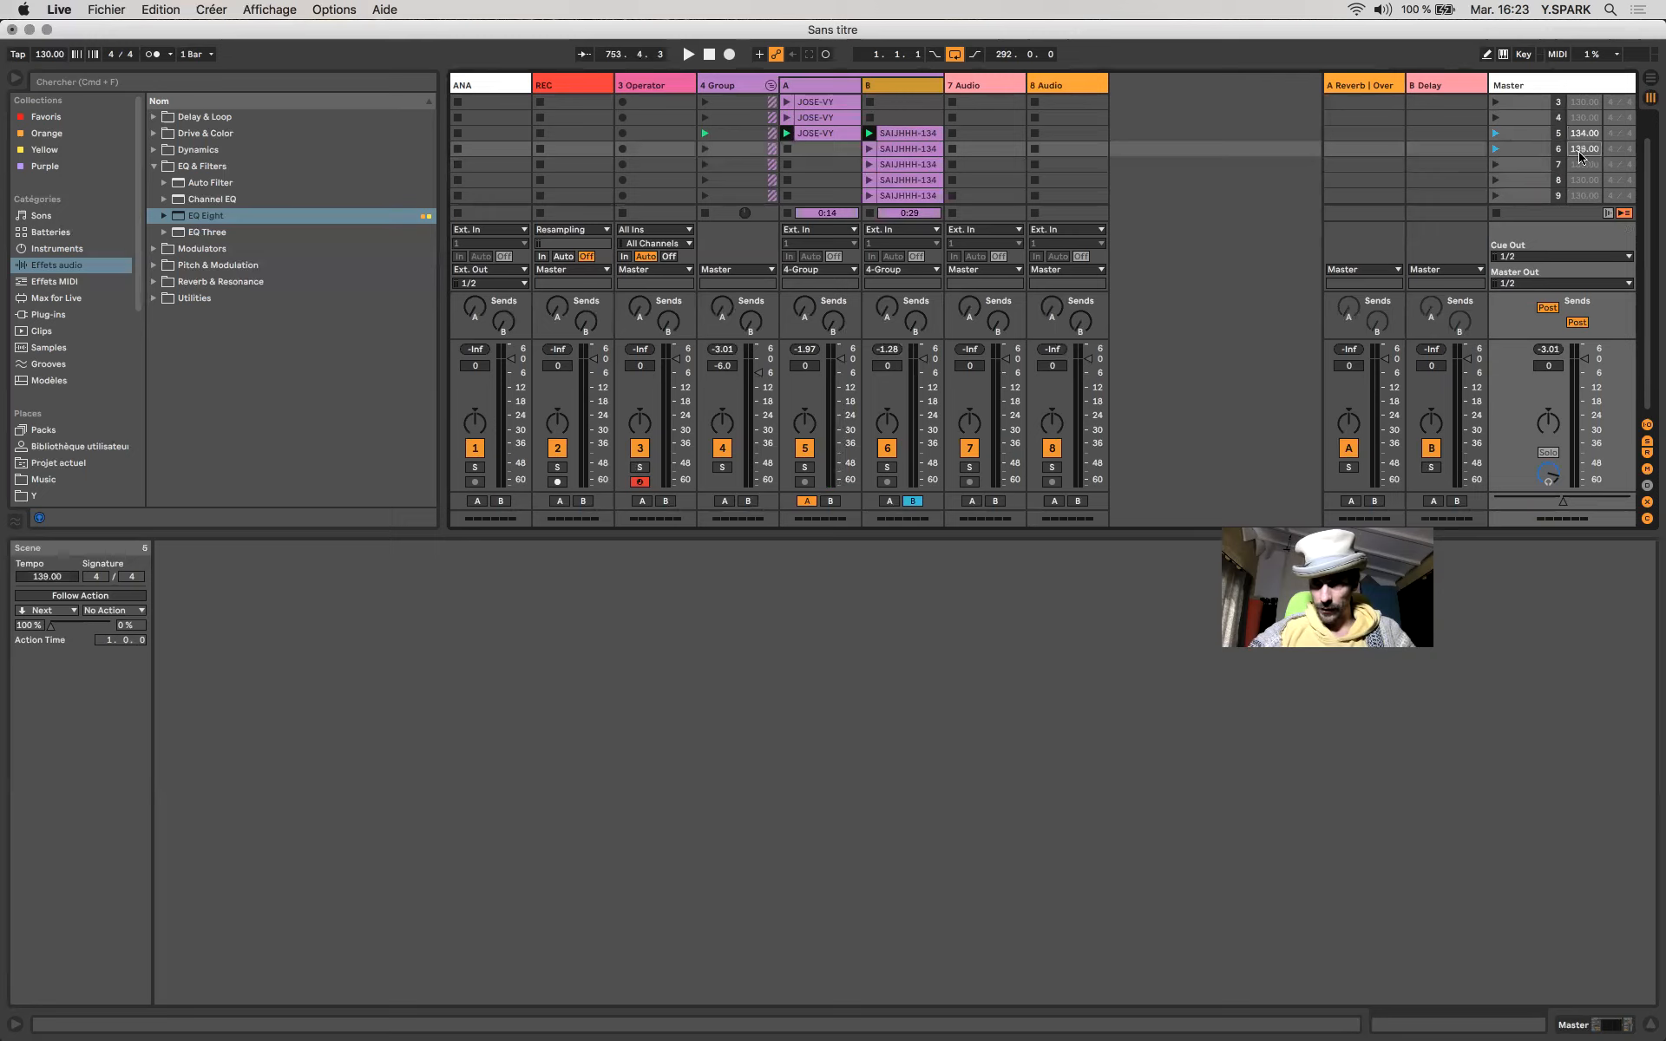
pyautogui.click(1534, 196)
pyautogui.keyDown('shift'); pyautogui.click(1527, 151); pyautogui.keyUp('shift')
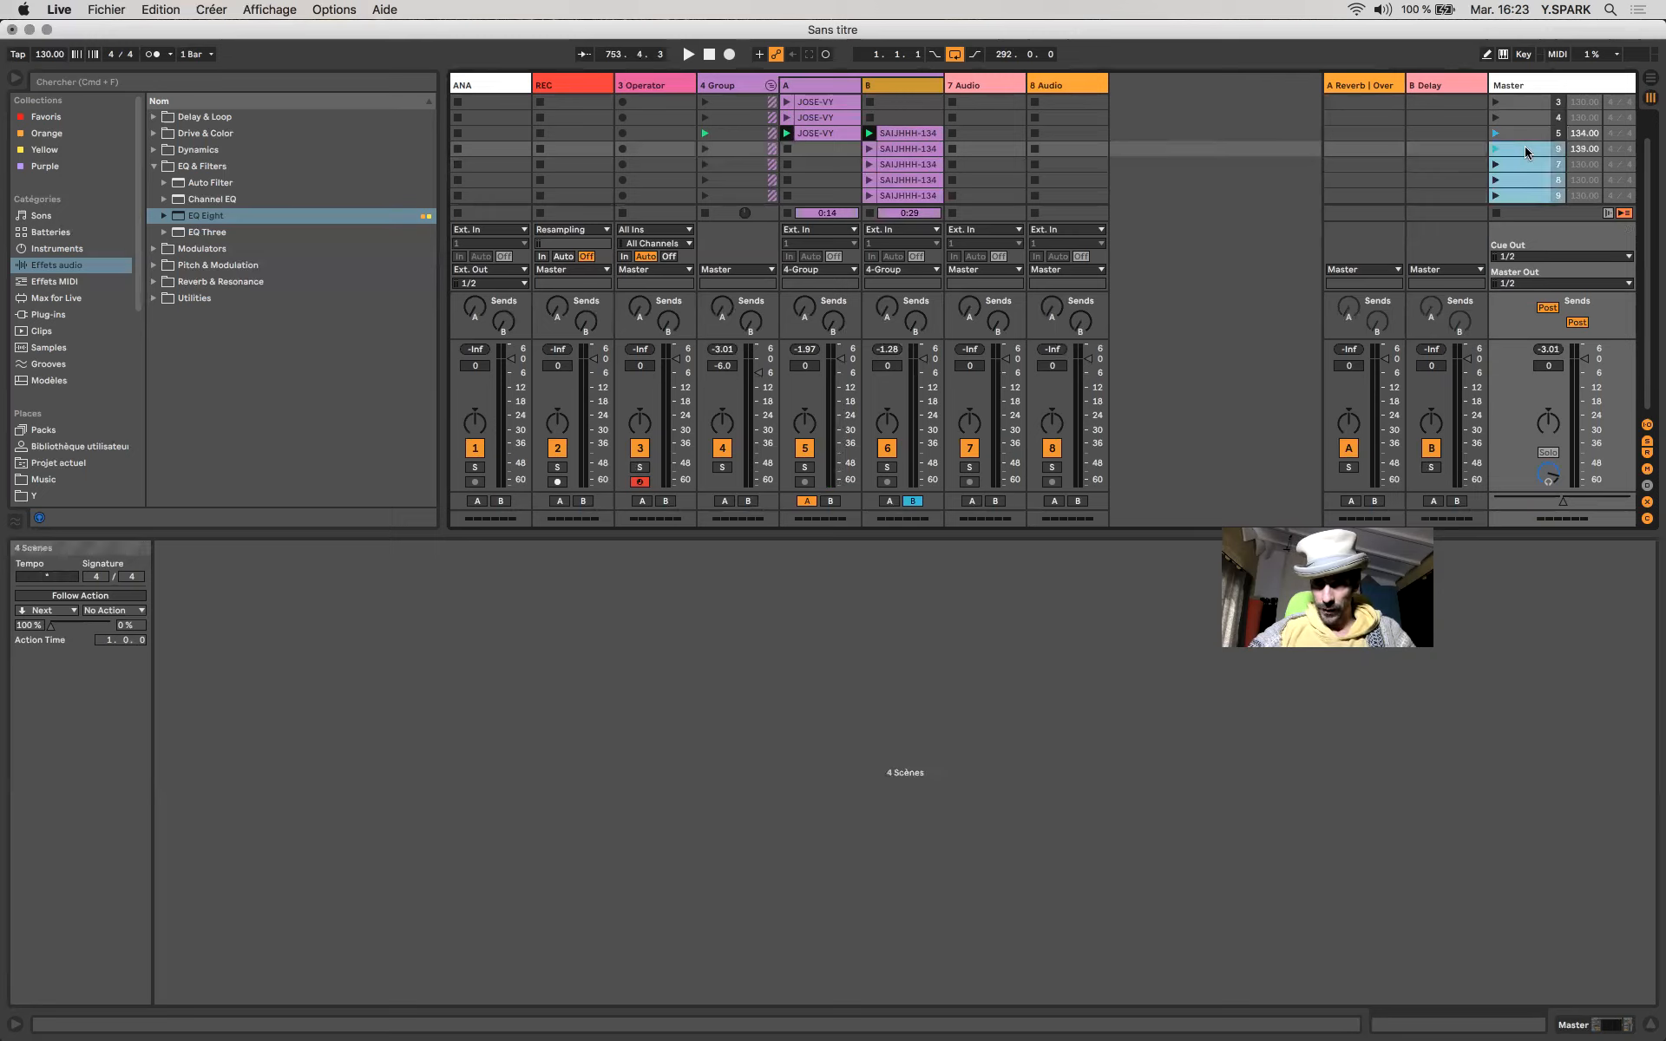
pyautogui.moveTo(1585, 146); pyautogui.dragTo(1585, 158)
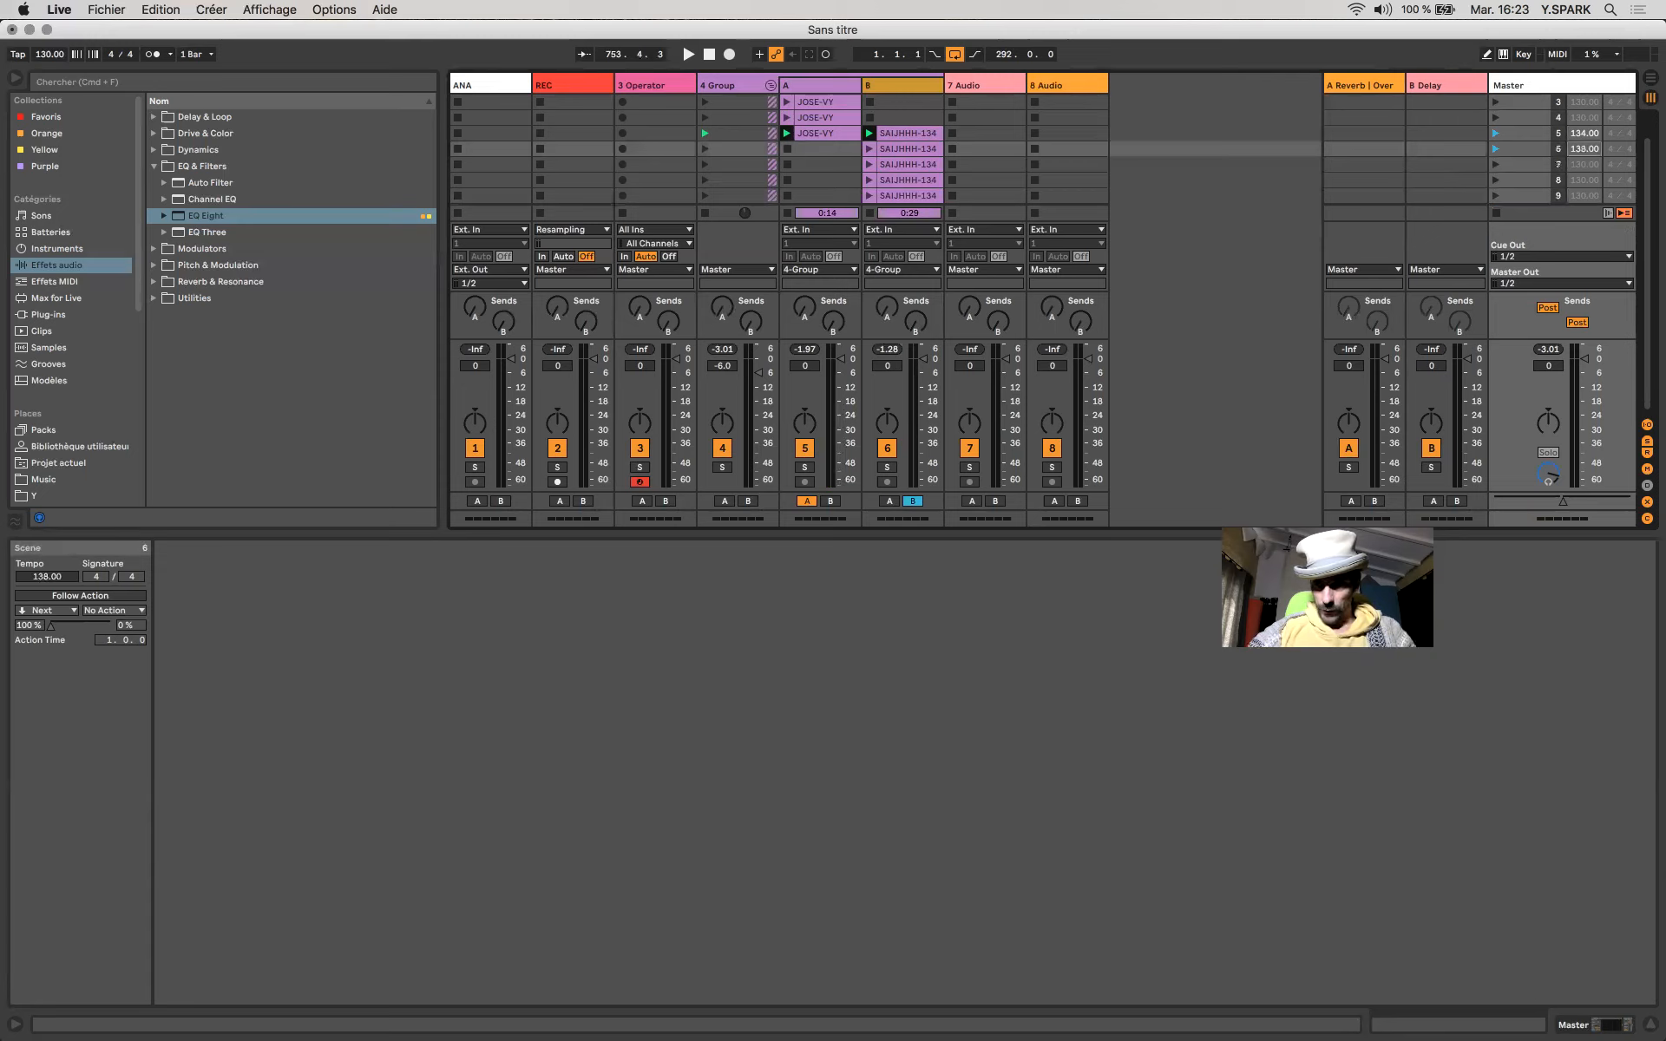
pyautogui.moveTo(1587, 162); pyautogui.dragTo(1584, 174)
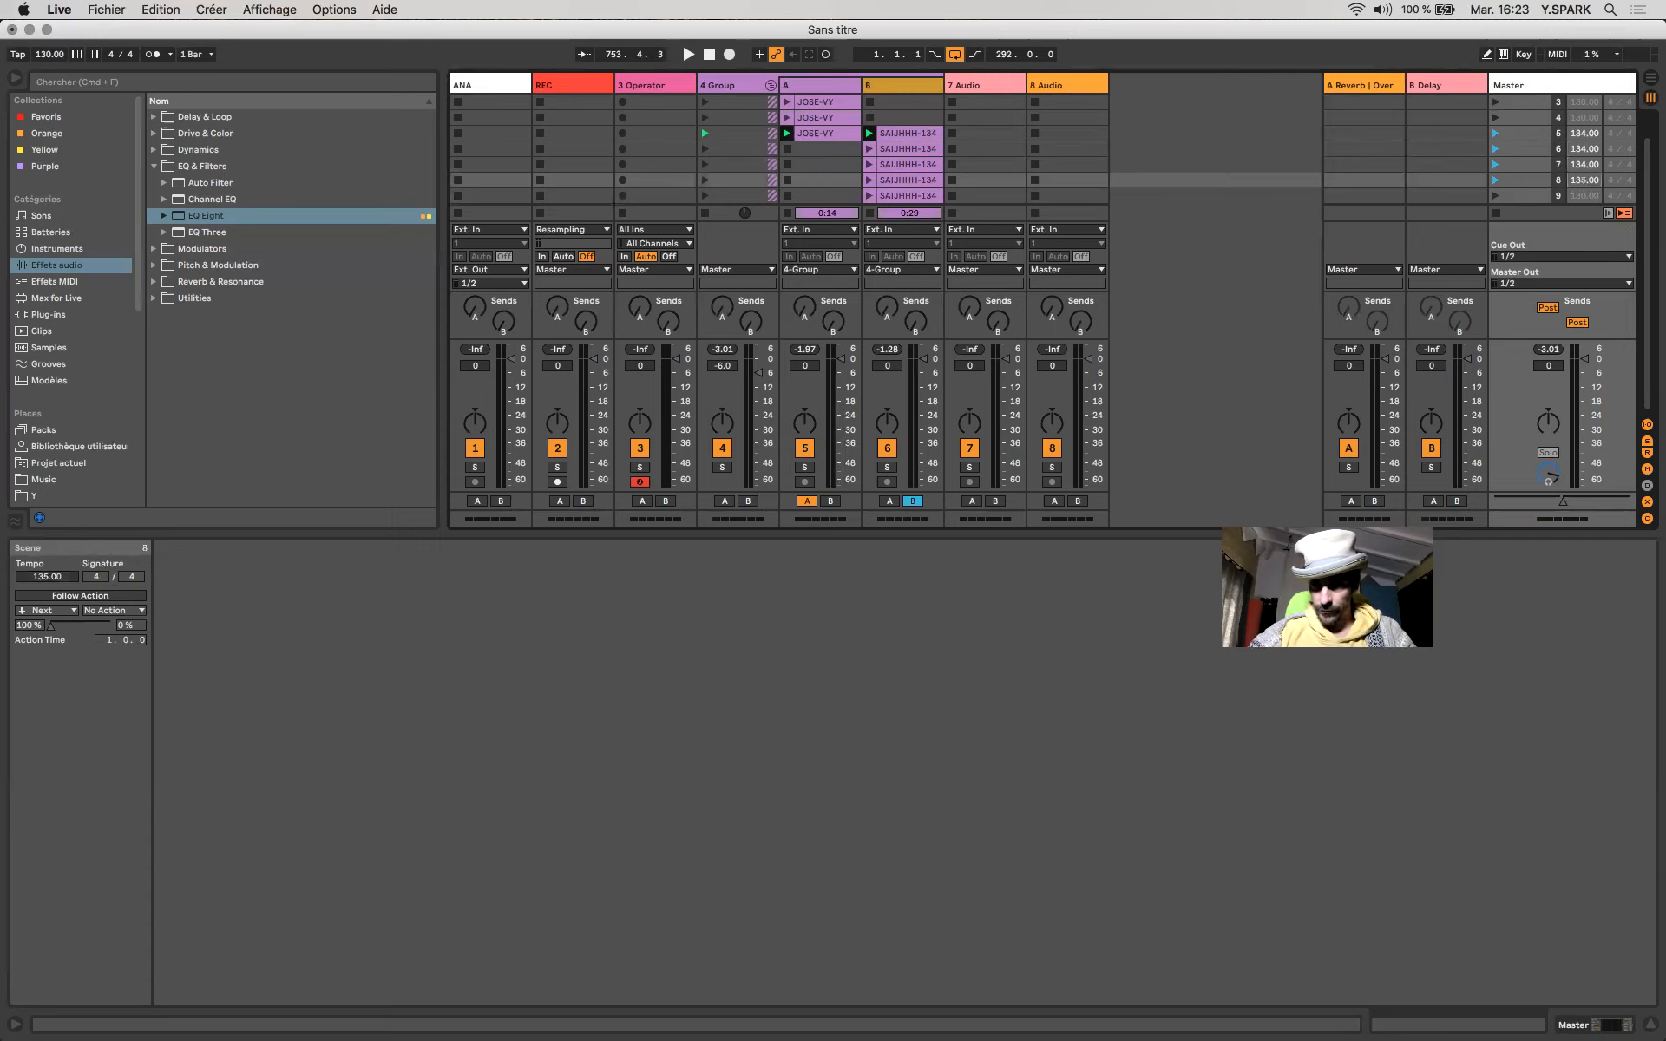
pyautogui.moveTo(1585, 179); pyautogui.dragTo(1590, 199)
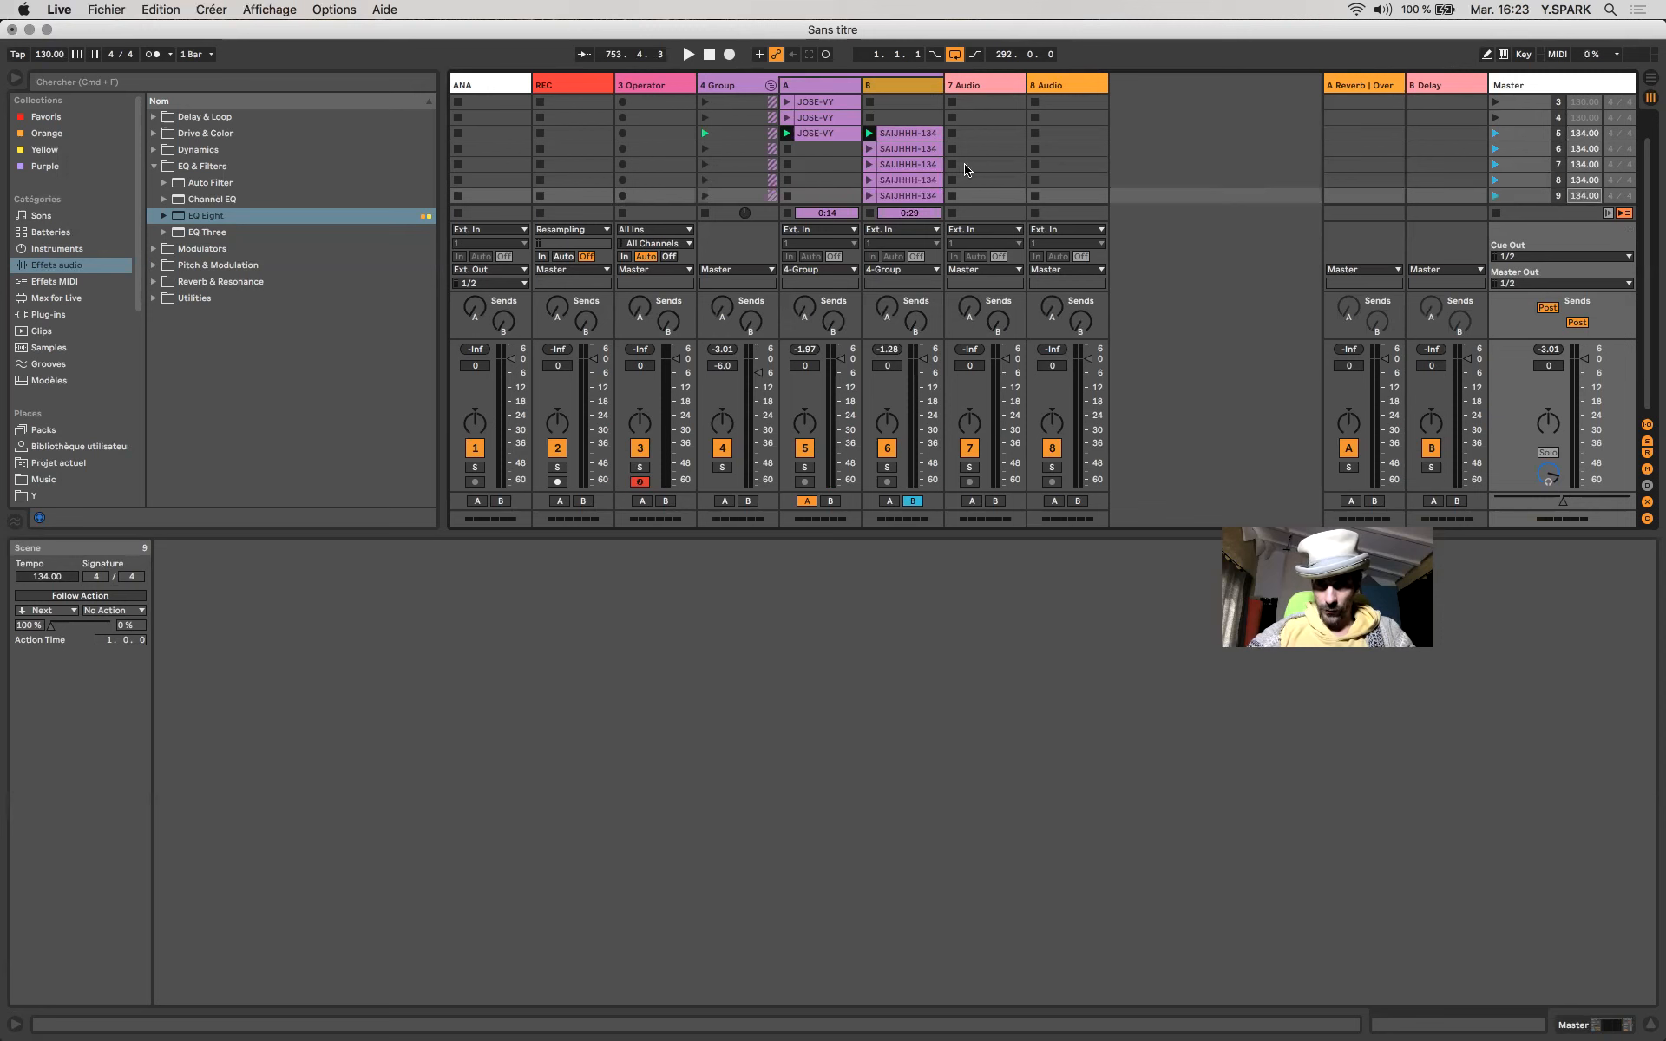
# Turn off Warp for the four SAIJHHH-134 clips in scenes 5 to 8 of track B.
pyautogui.click(909, 136)
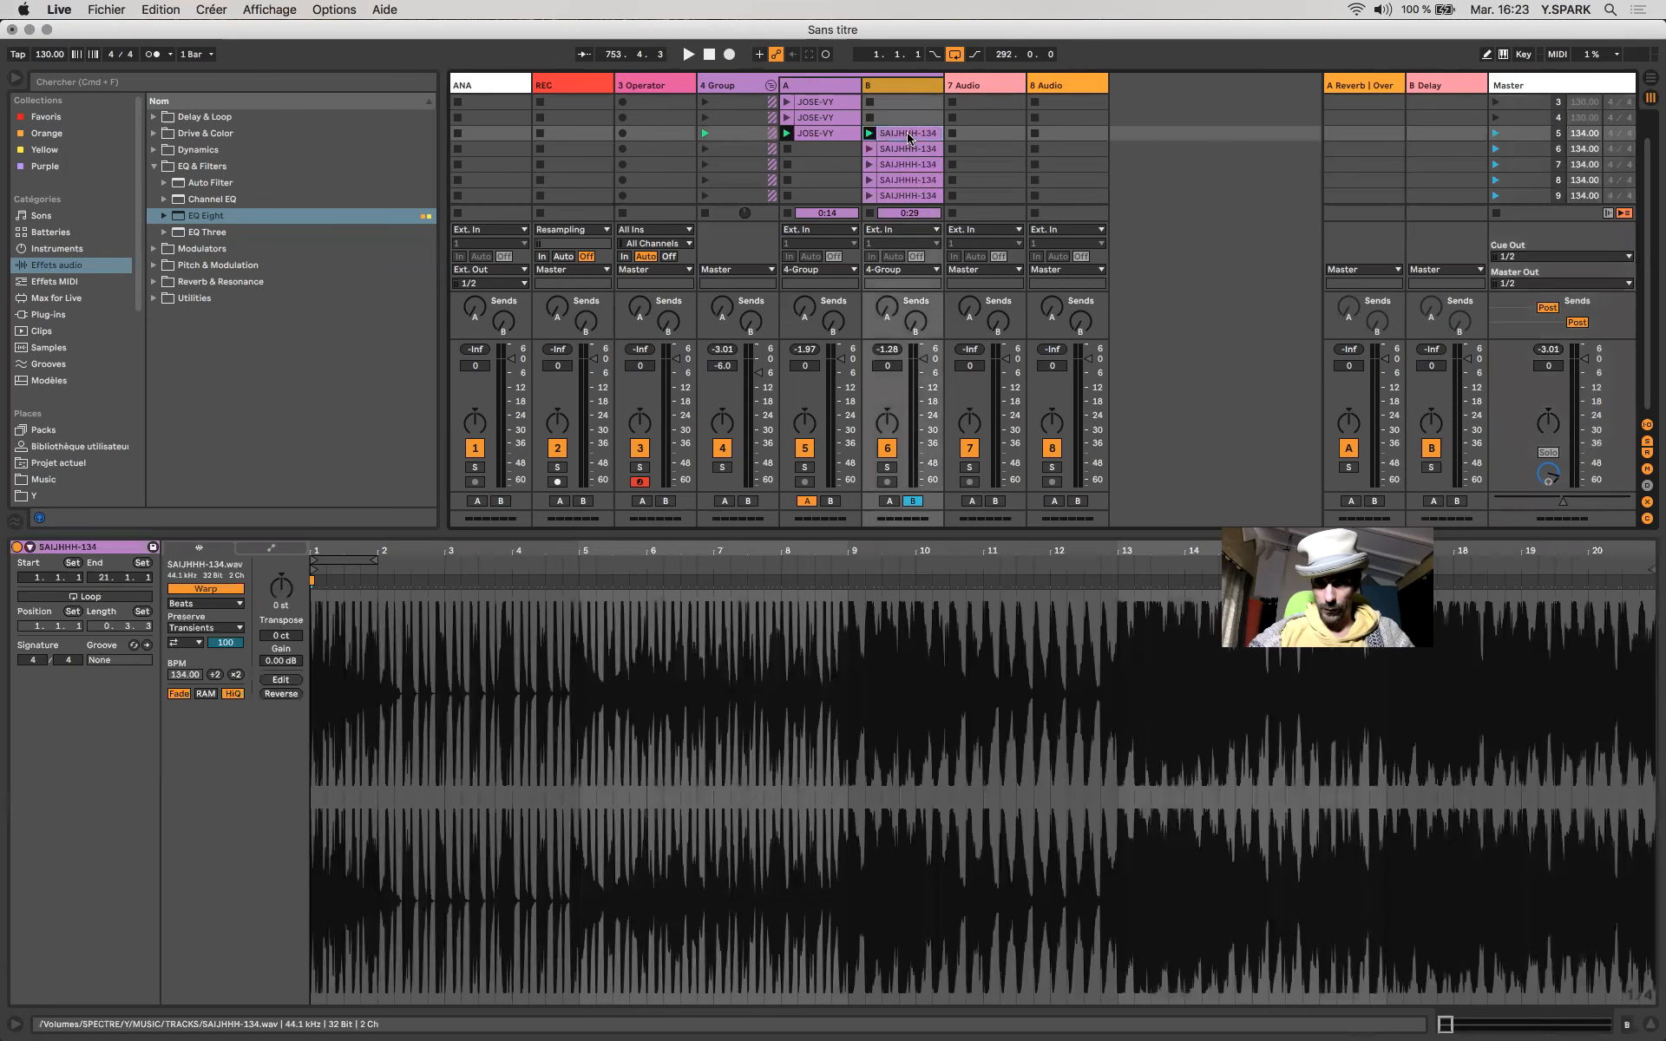
pyautogui.keyDown('shift'); pyautogui.click(915, 184); pyautogui.keyUp('shift')
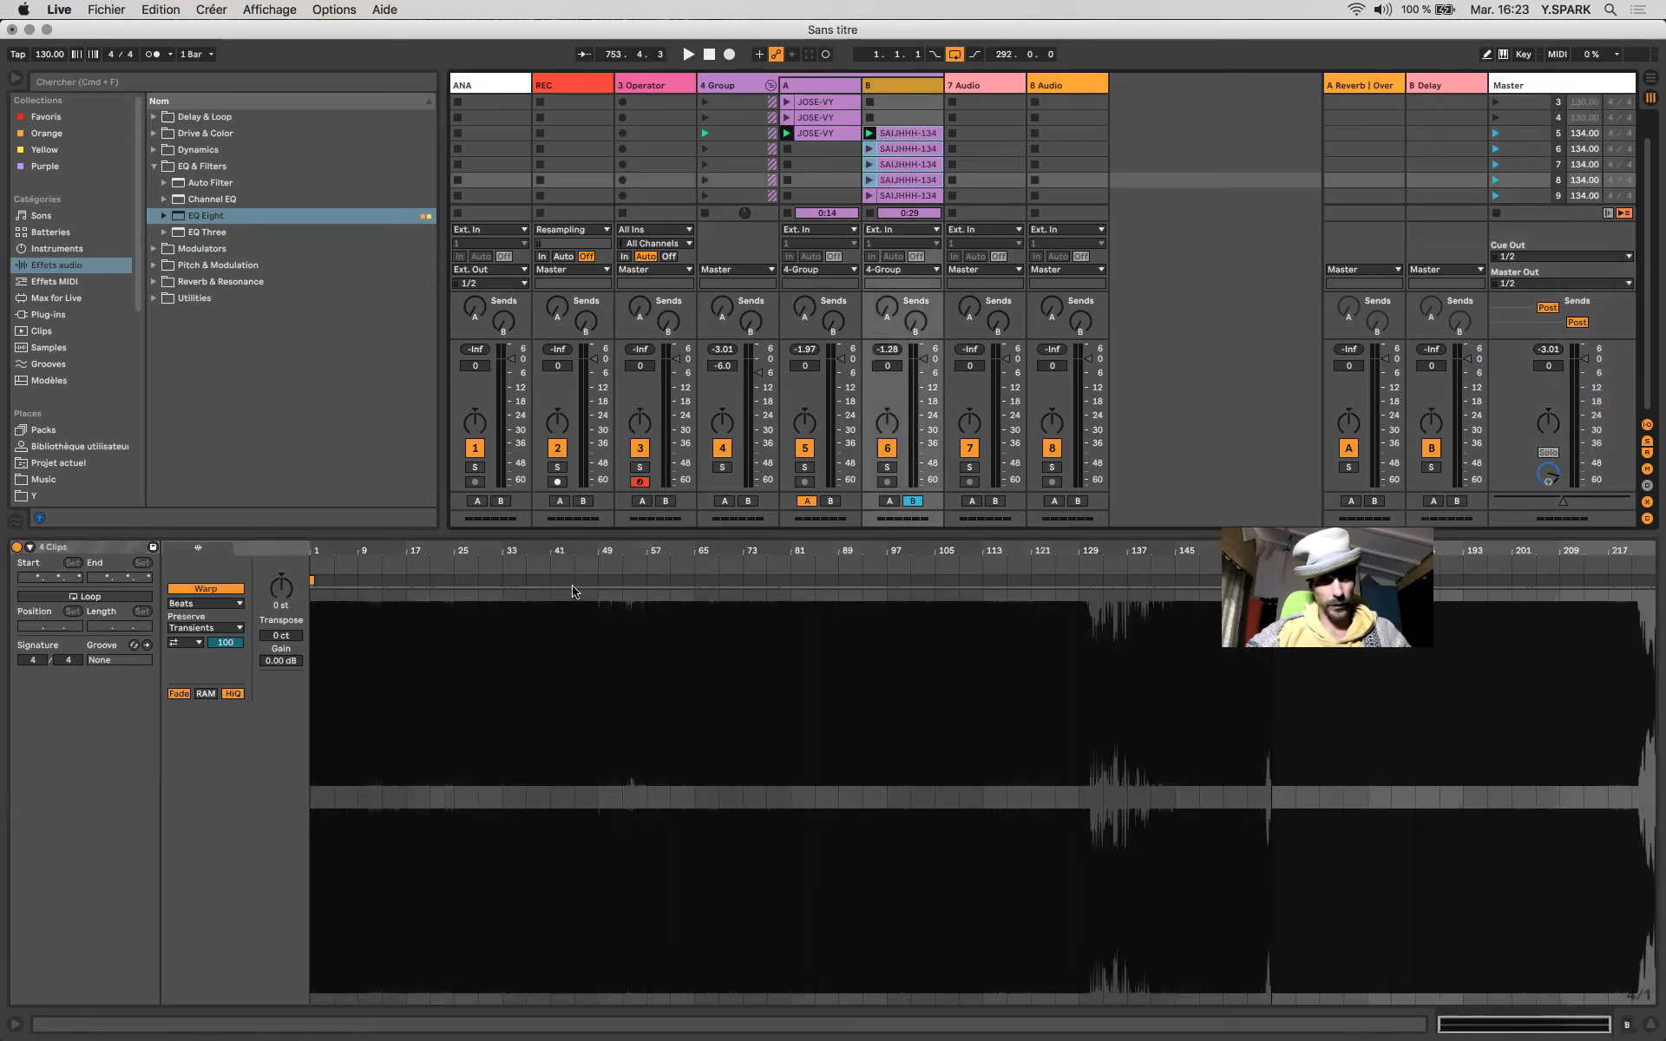
pyautogui.click(230, 590)
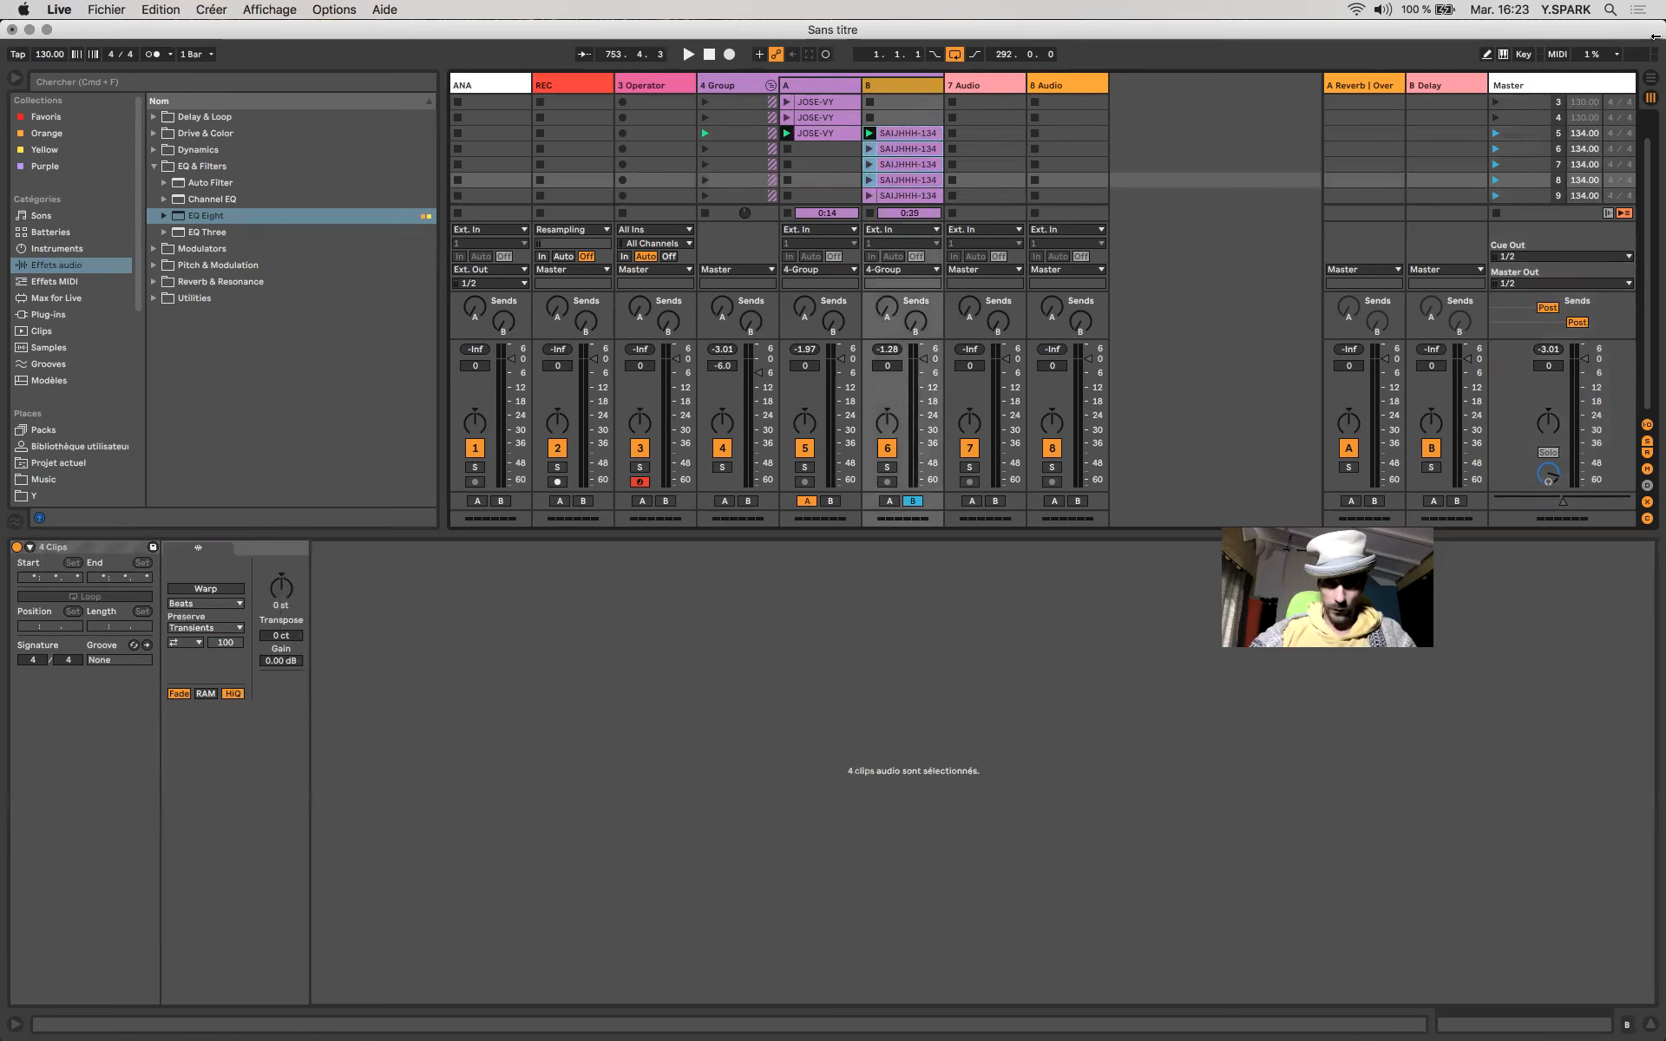
# Play scene 5 and audition the transition from track A to track B with the crossfader.
pyautogui.click(883, 135)
pyautogui.click(838, 133)
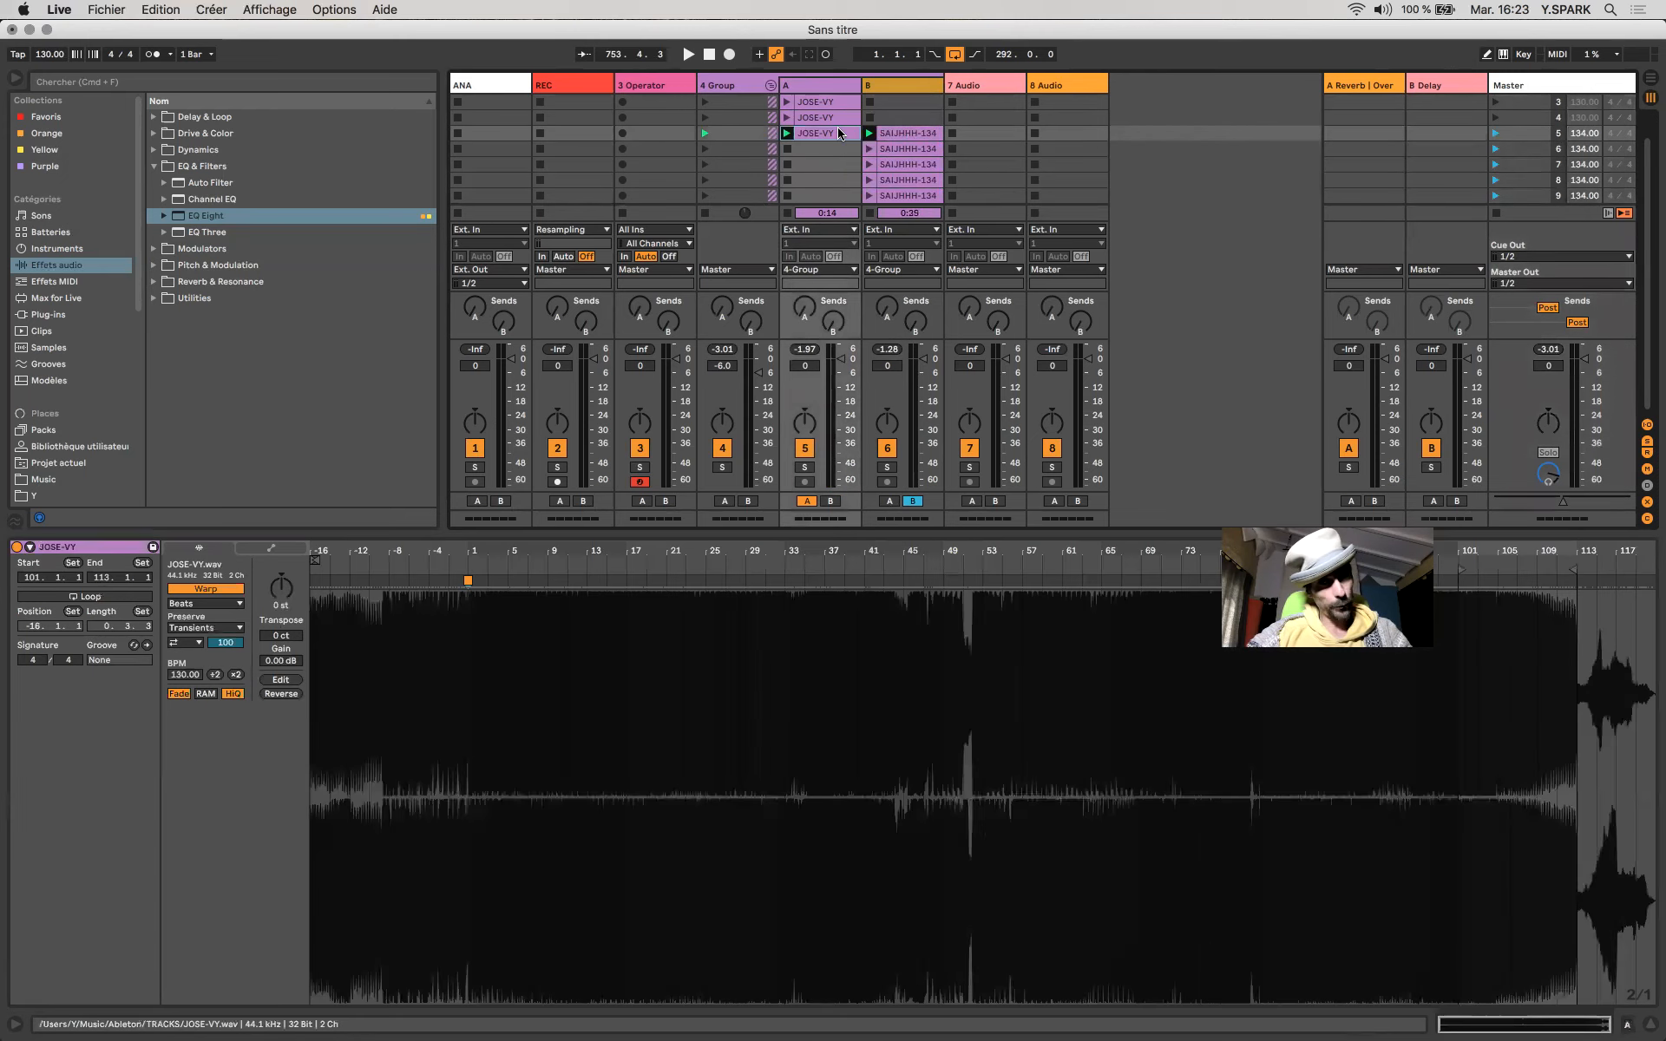
pyautogui.click(1496, 136)
pyautogui.moveTo(1563, 500); pyautogui.dragTo(1630, 501)
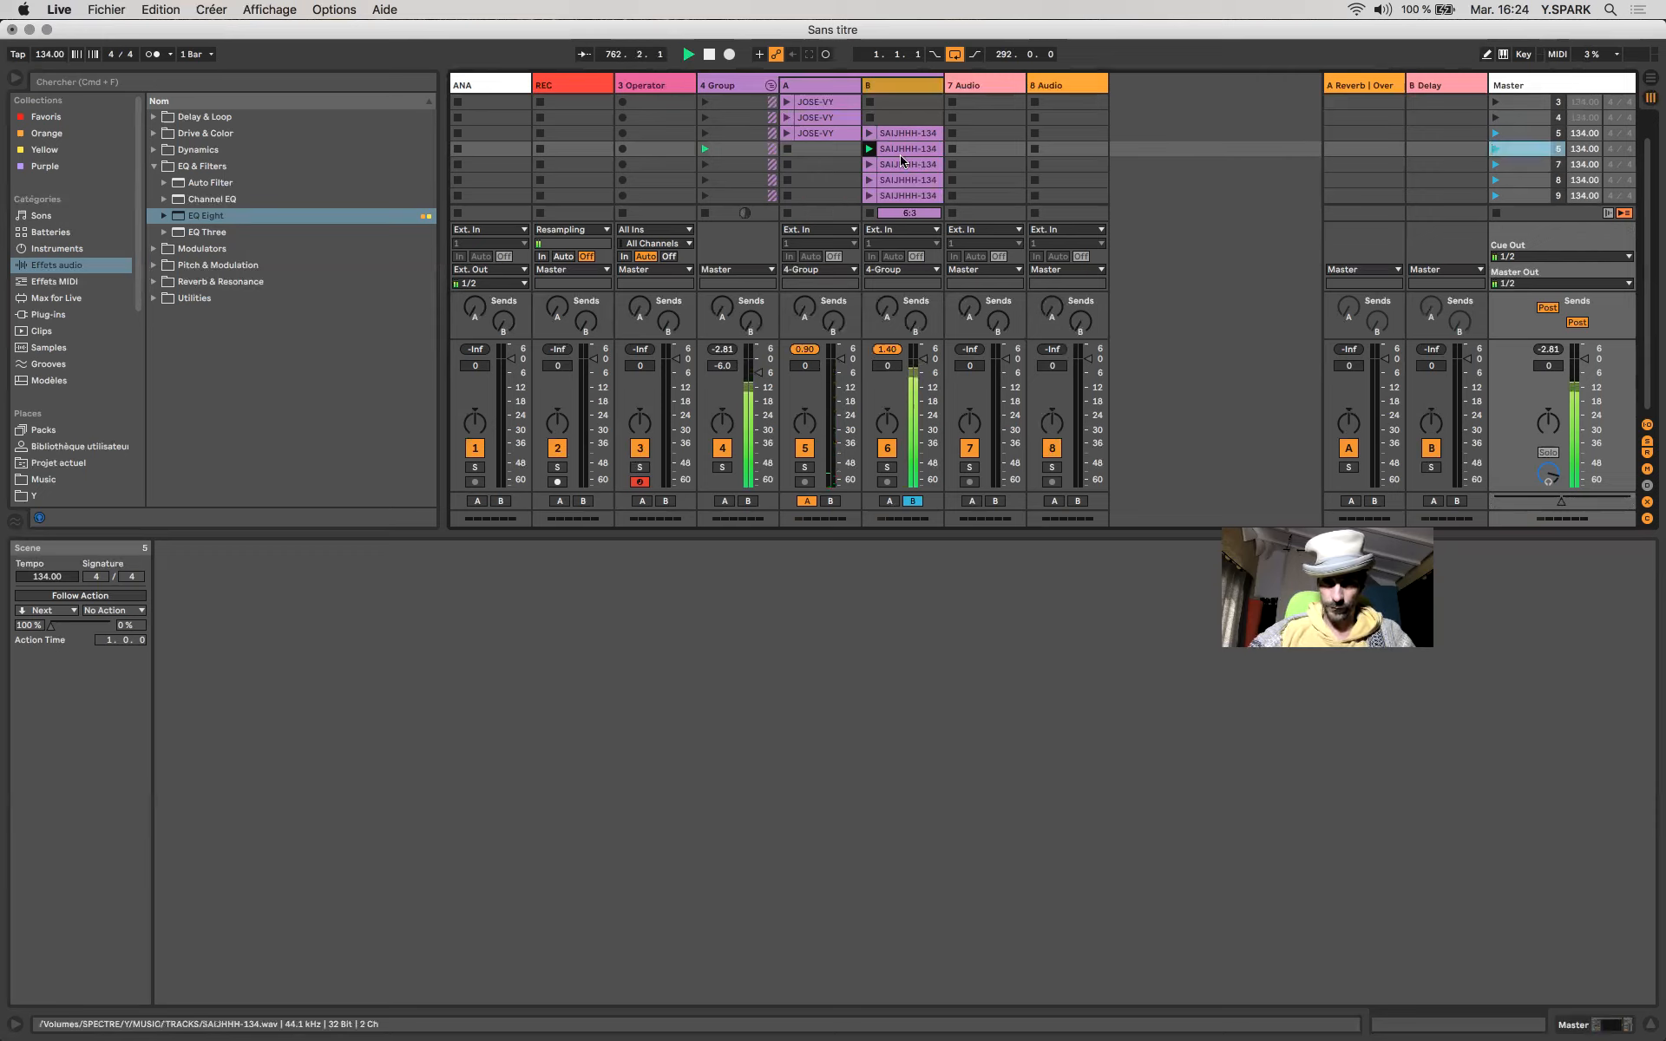
# Set the start marker of the scene 5 JOSE-VY clip to 93.1.1.
pyautogui.click(1522, 136)
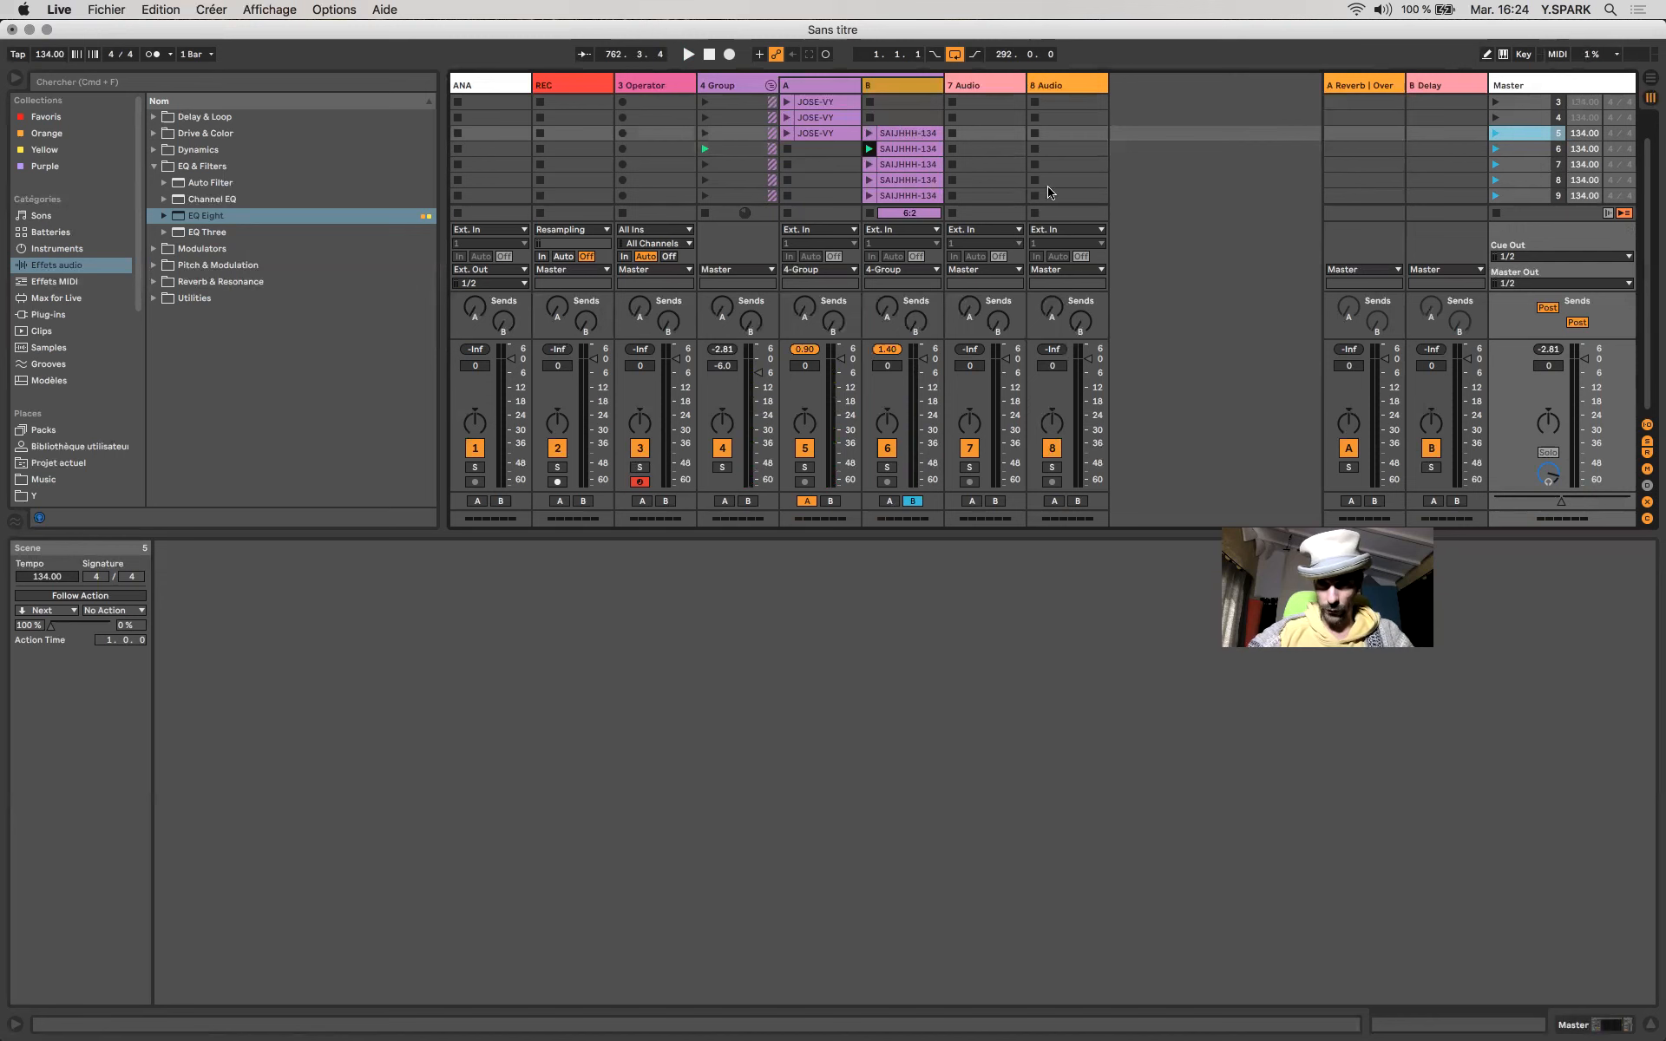
pyautogui.click(902, 134)
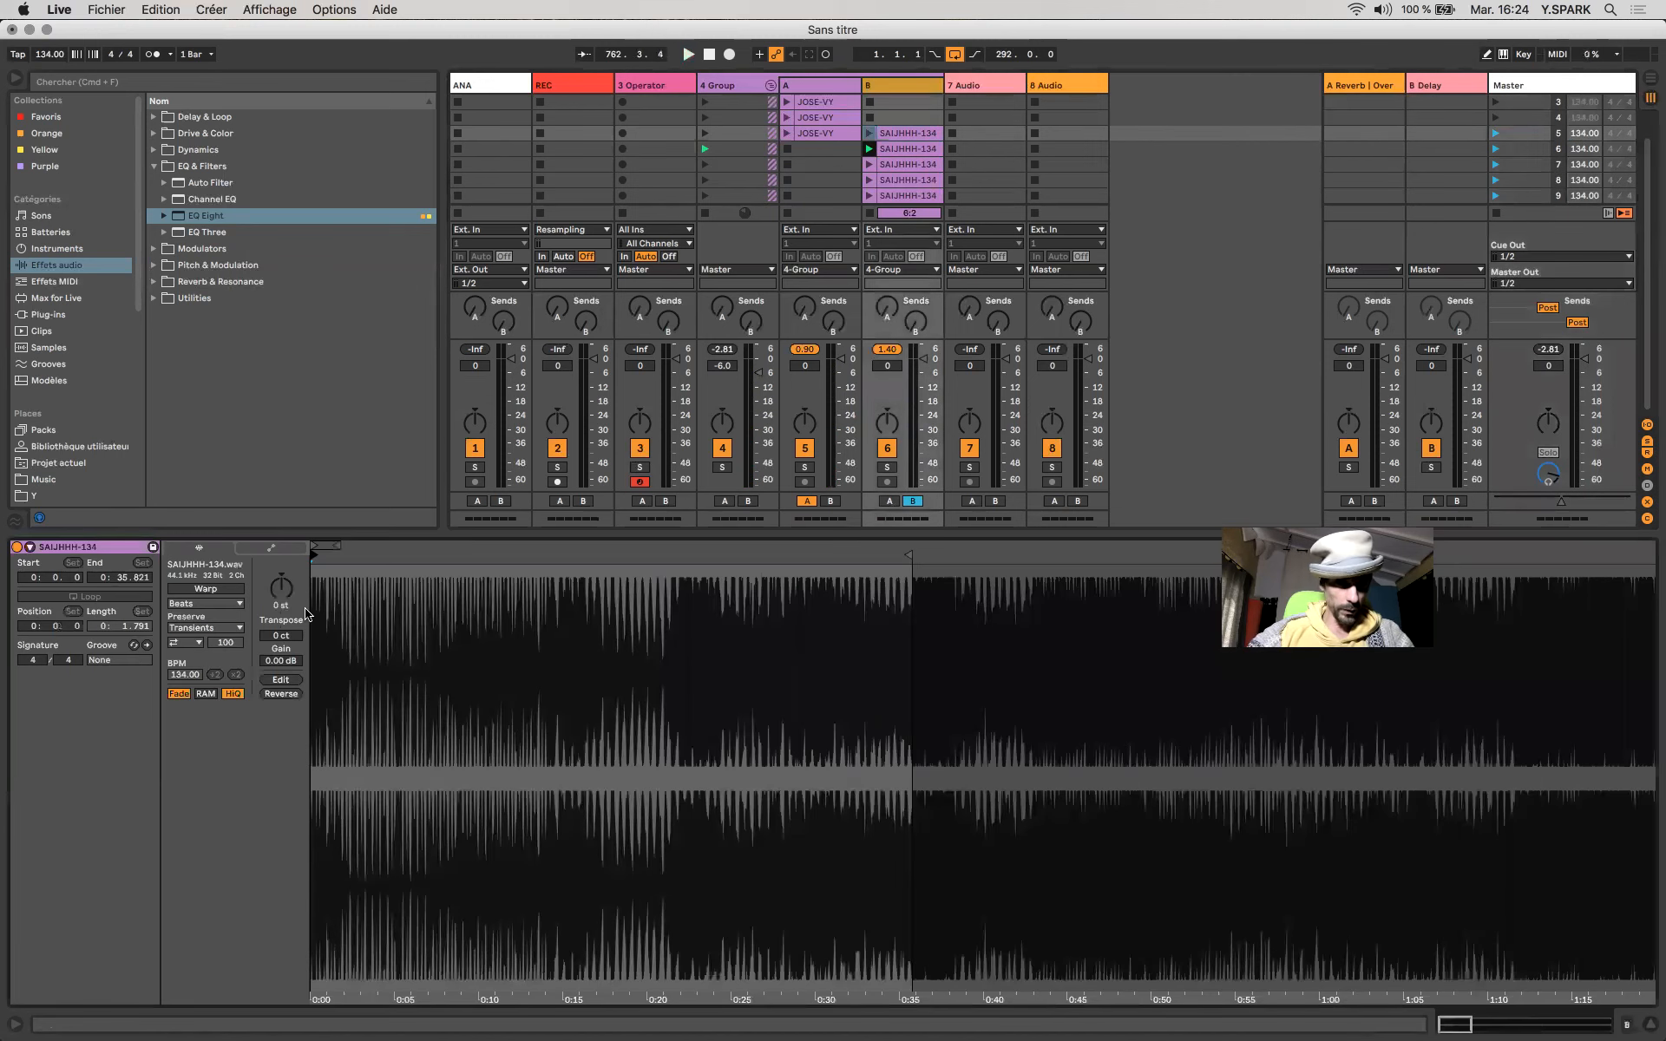
pyautogui.click(822, 132)
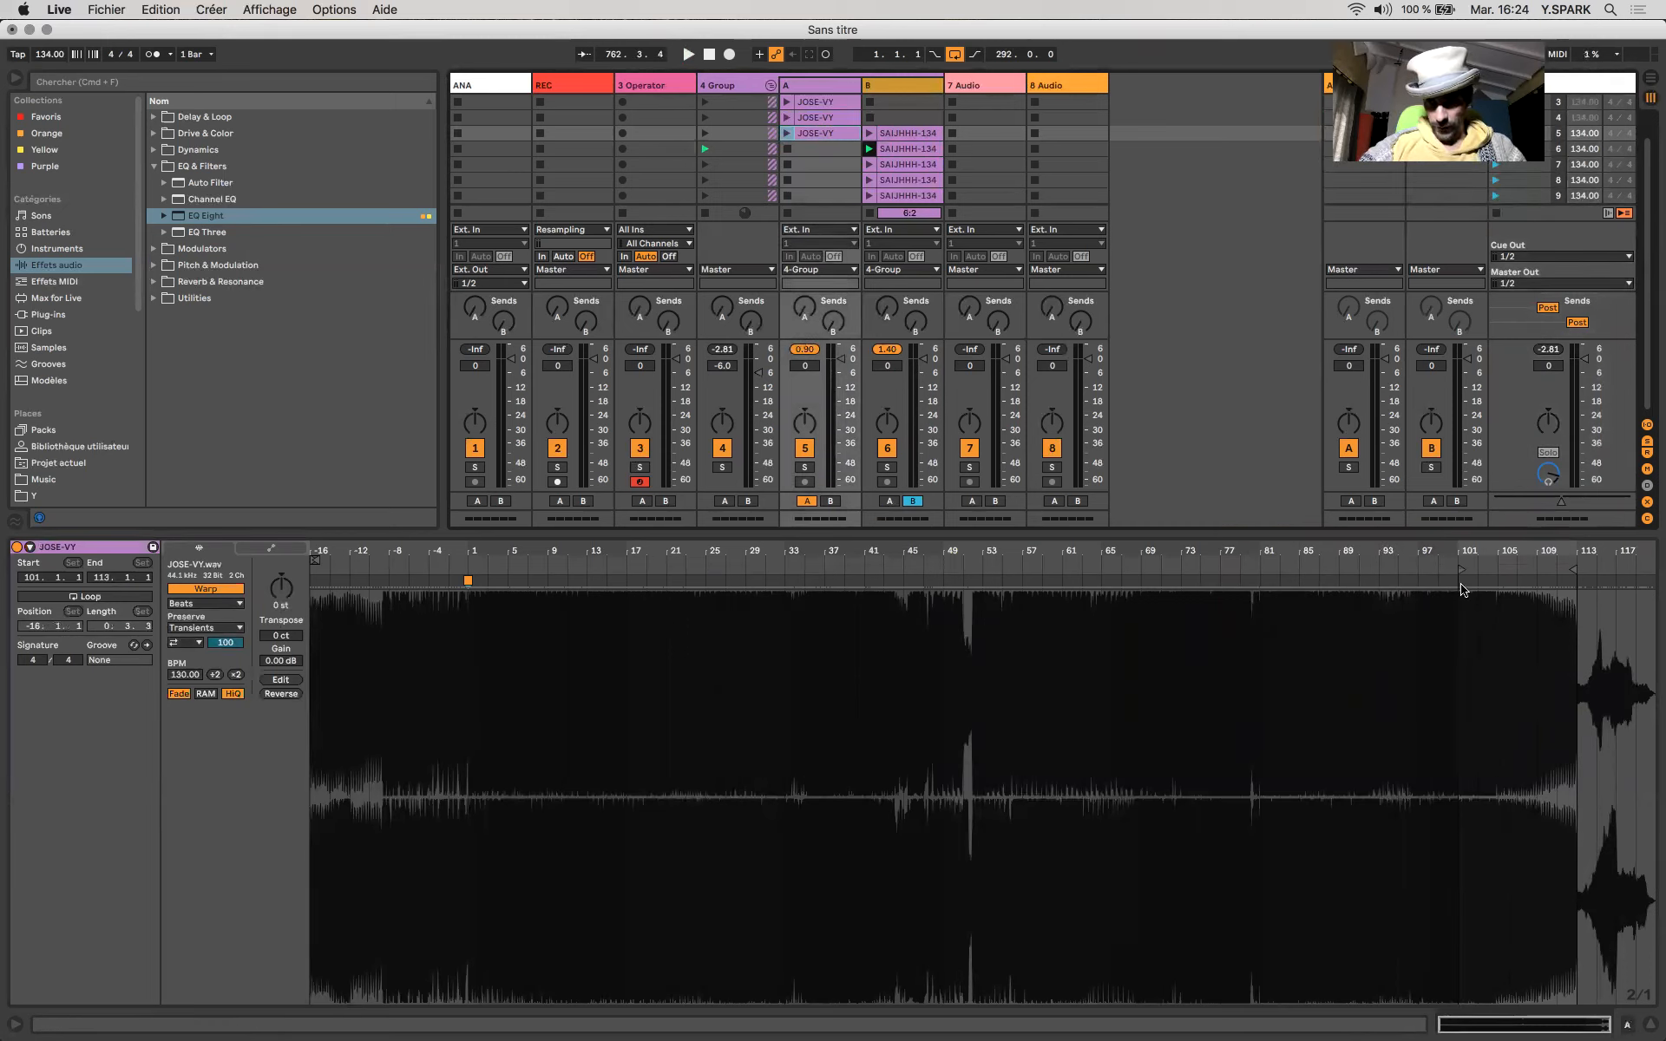
pyautogui.moveTo(1462, 571); pyautogui.dragTo(1382, 571)
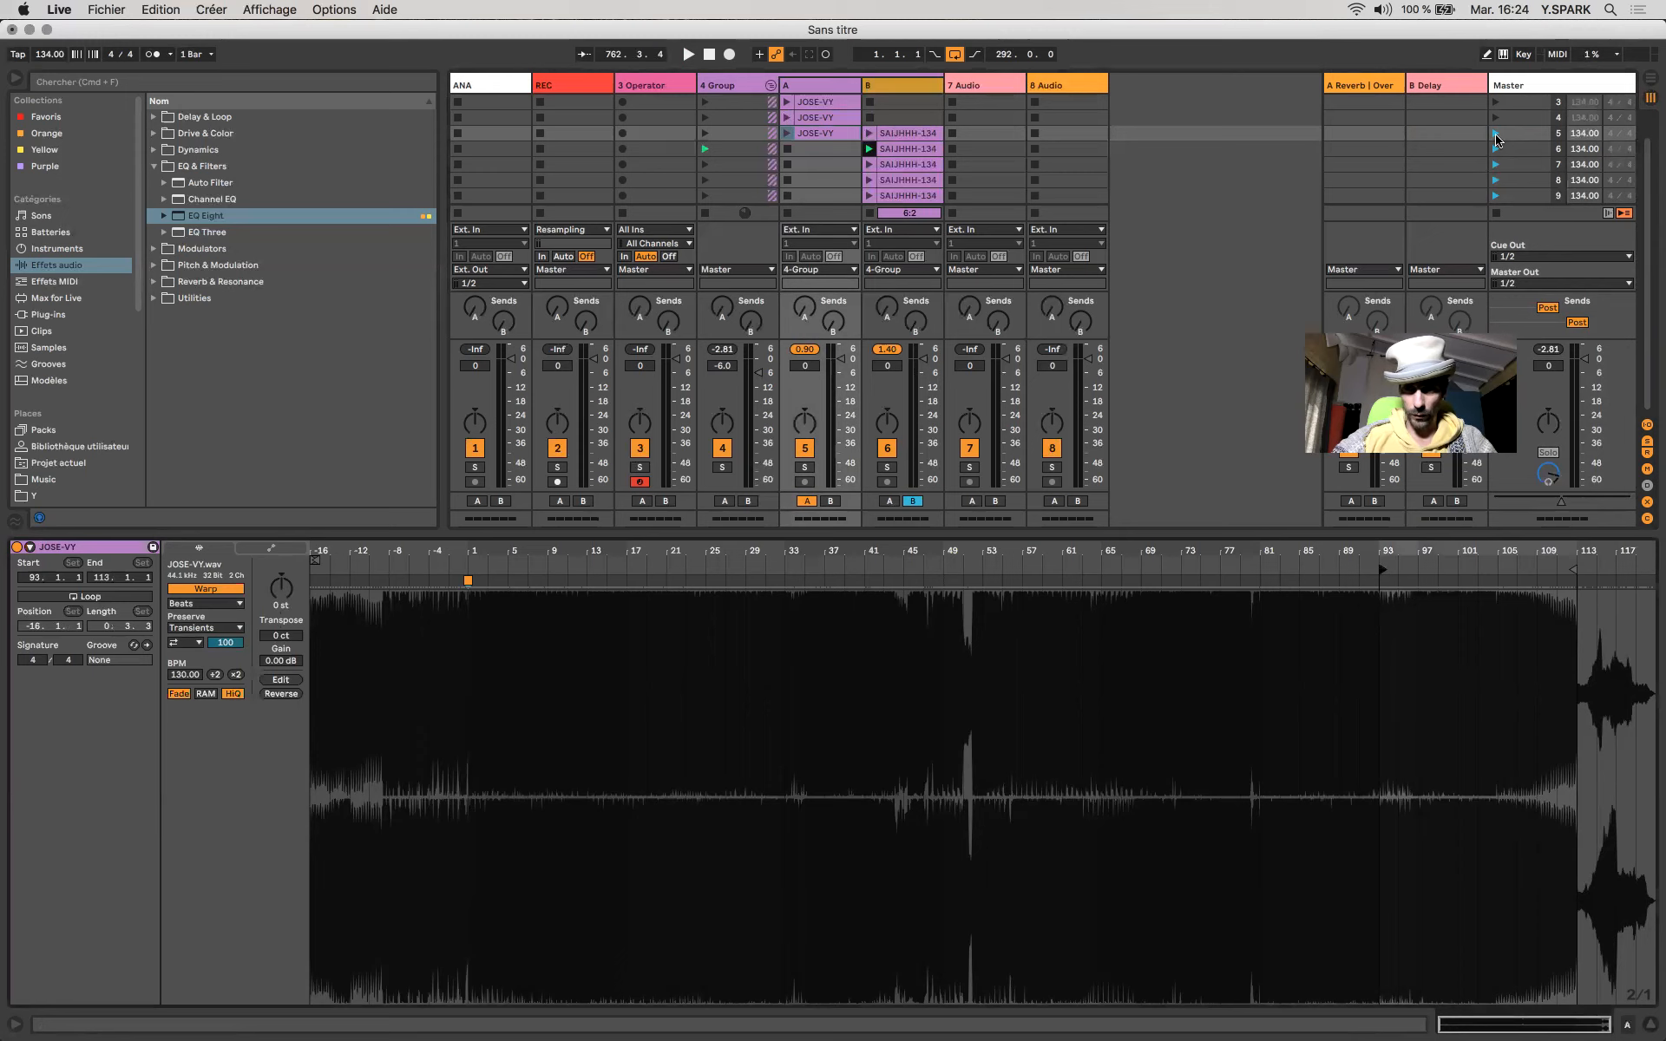
# Play scene 5 while adjusting the crossfader, continuing the playback into scene 6.
pyautogui.click(1496, 134)
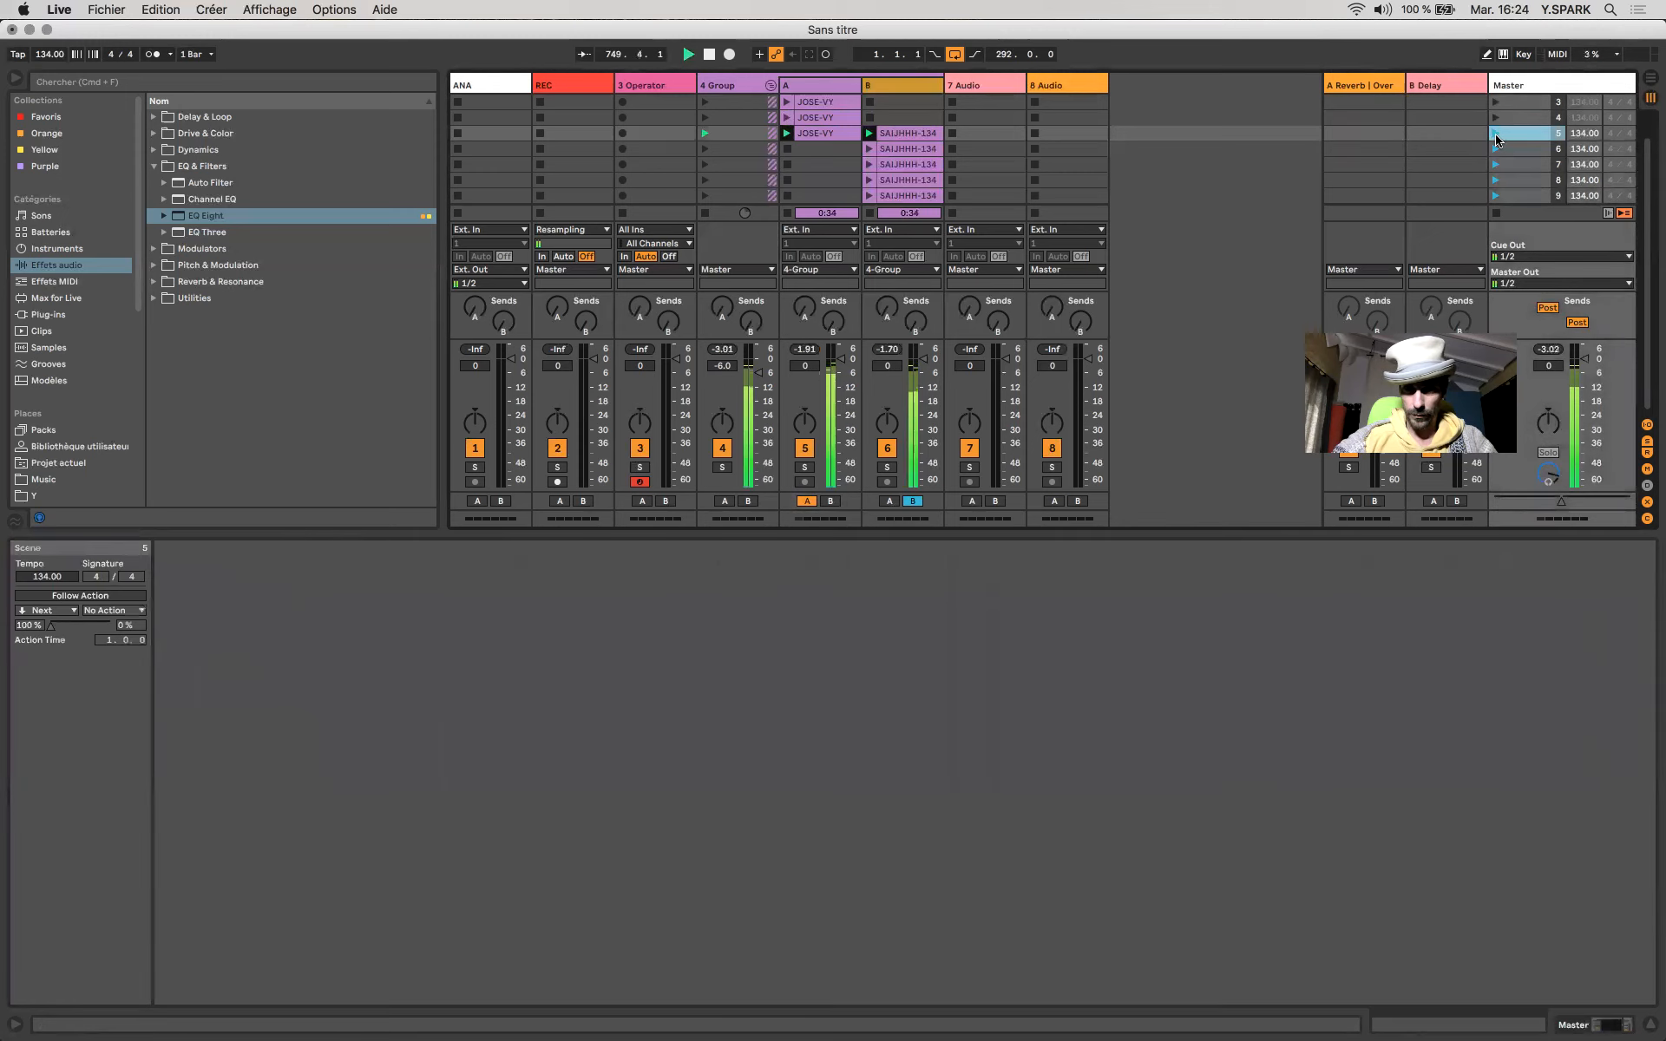
pyautogui.moveTo(1559, 507)
pyautogui.mouseDown()
pyautogui.moveTo(1496, 502)
pyautogui.moveTo(1583, 502)
pyautogui.moveTo(1561, 502)
pyautogui.mouseUp()
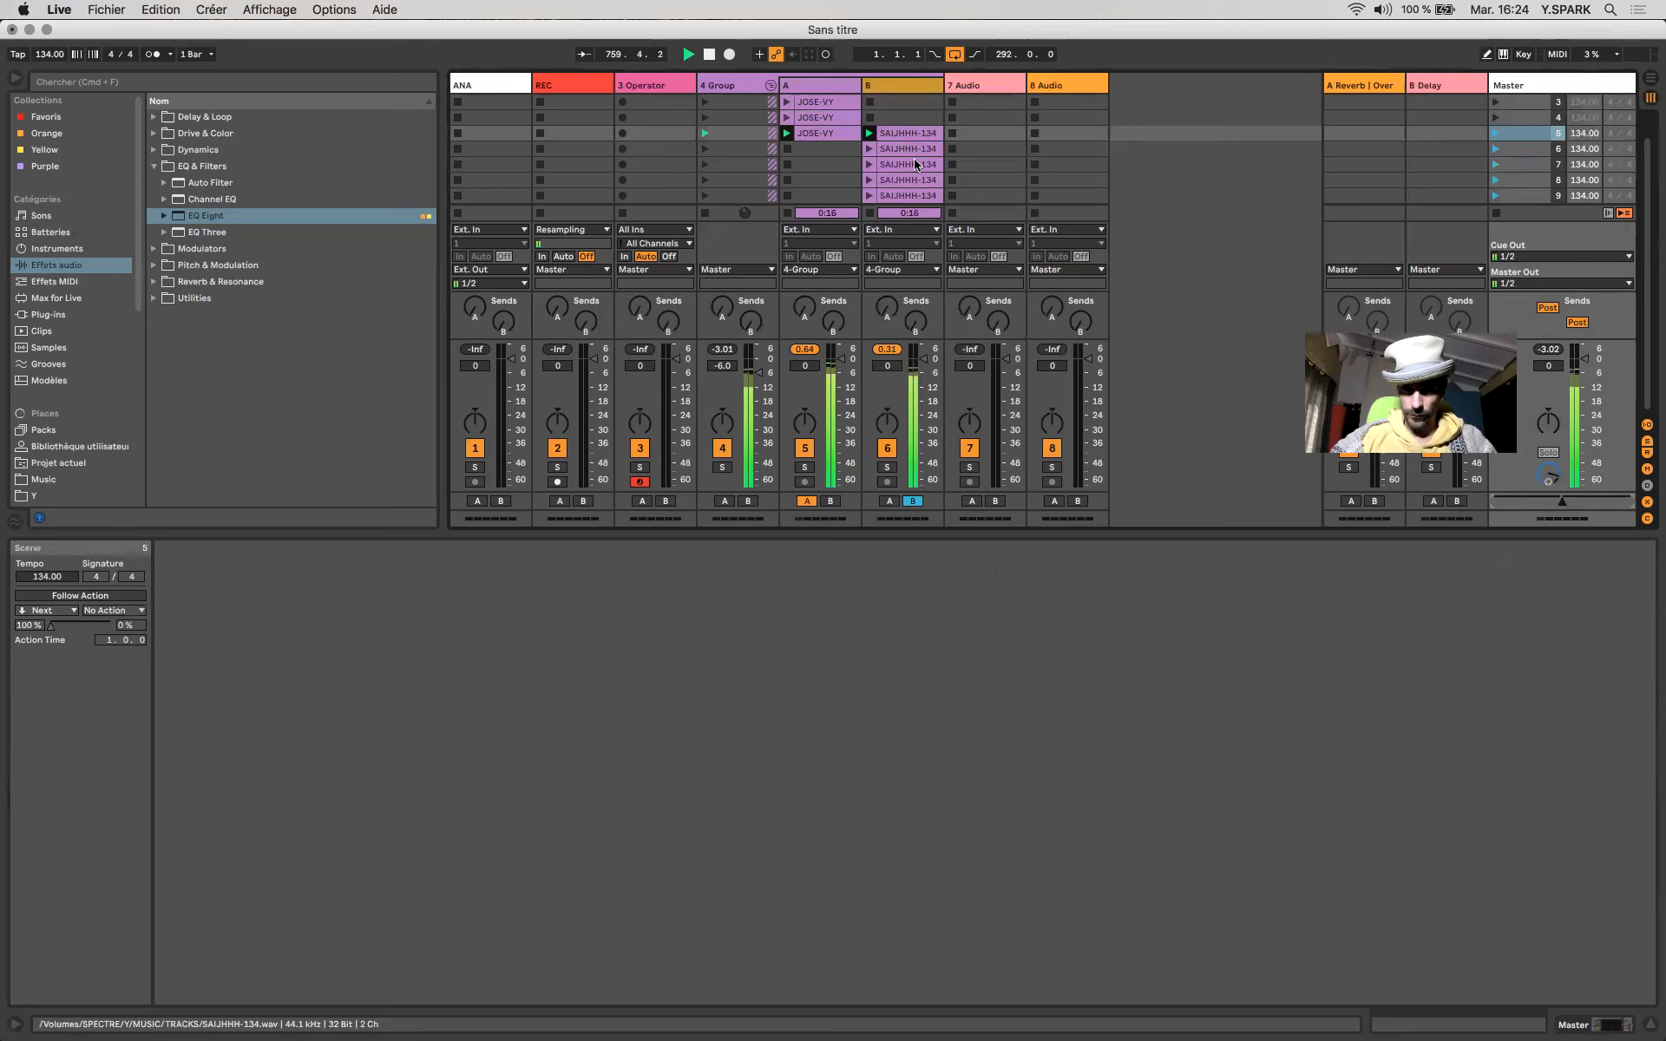
pyautogui.click(1496, 154)
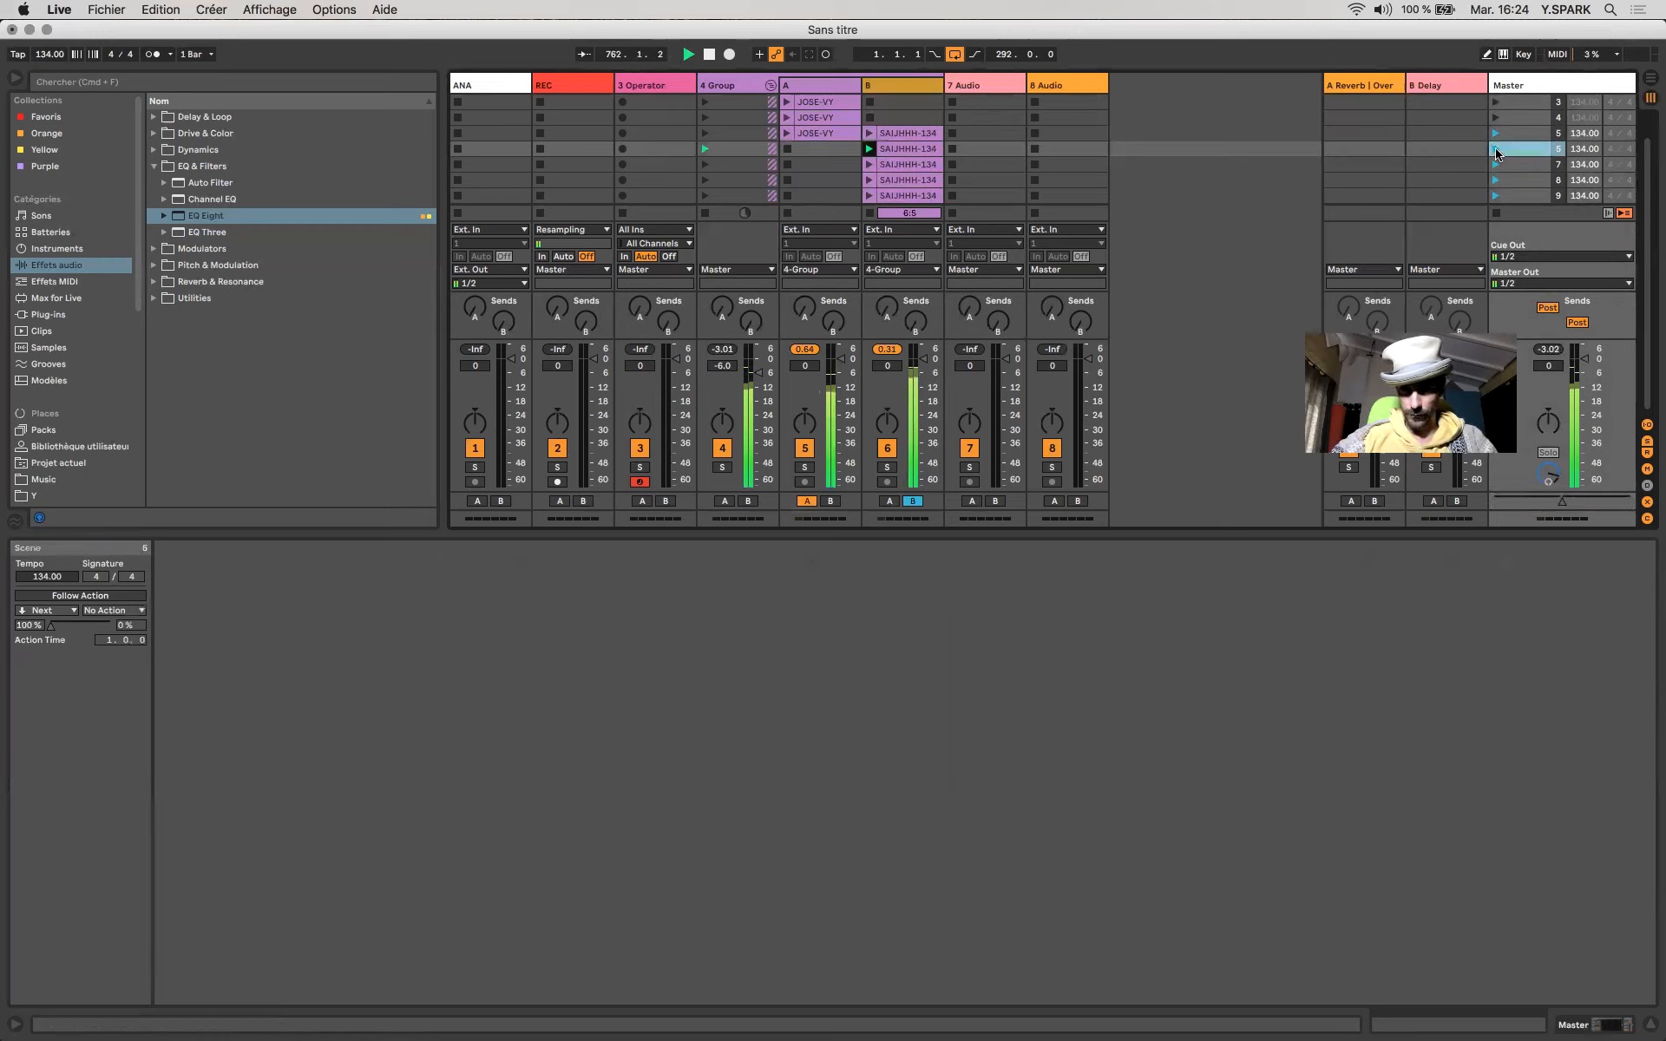
# Check track A's scene 6 slot and the SAIJHHH-134 clip beside it, and replay scene 6.
pyautogui.click(816, 162)
pyautogui.click(838, 151)
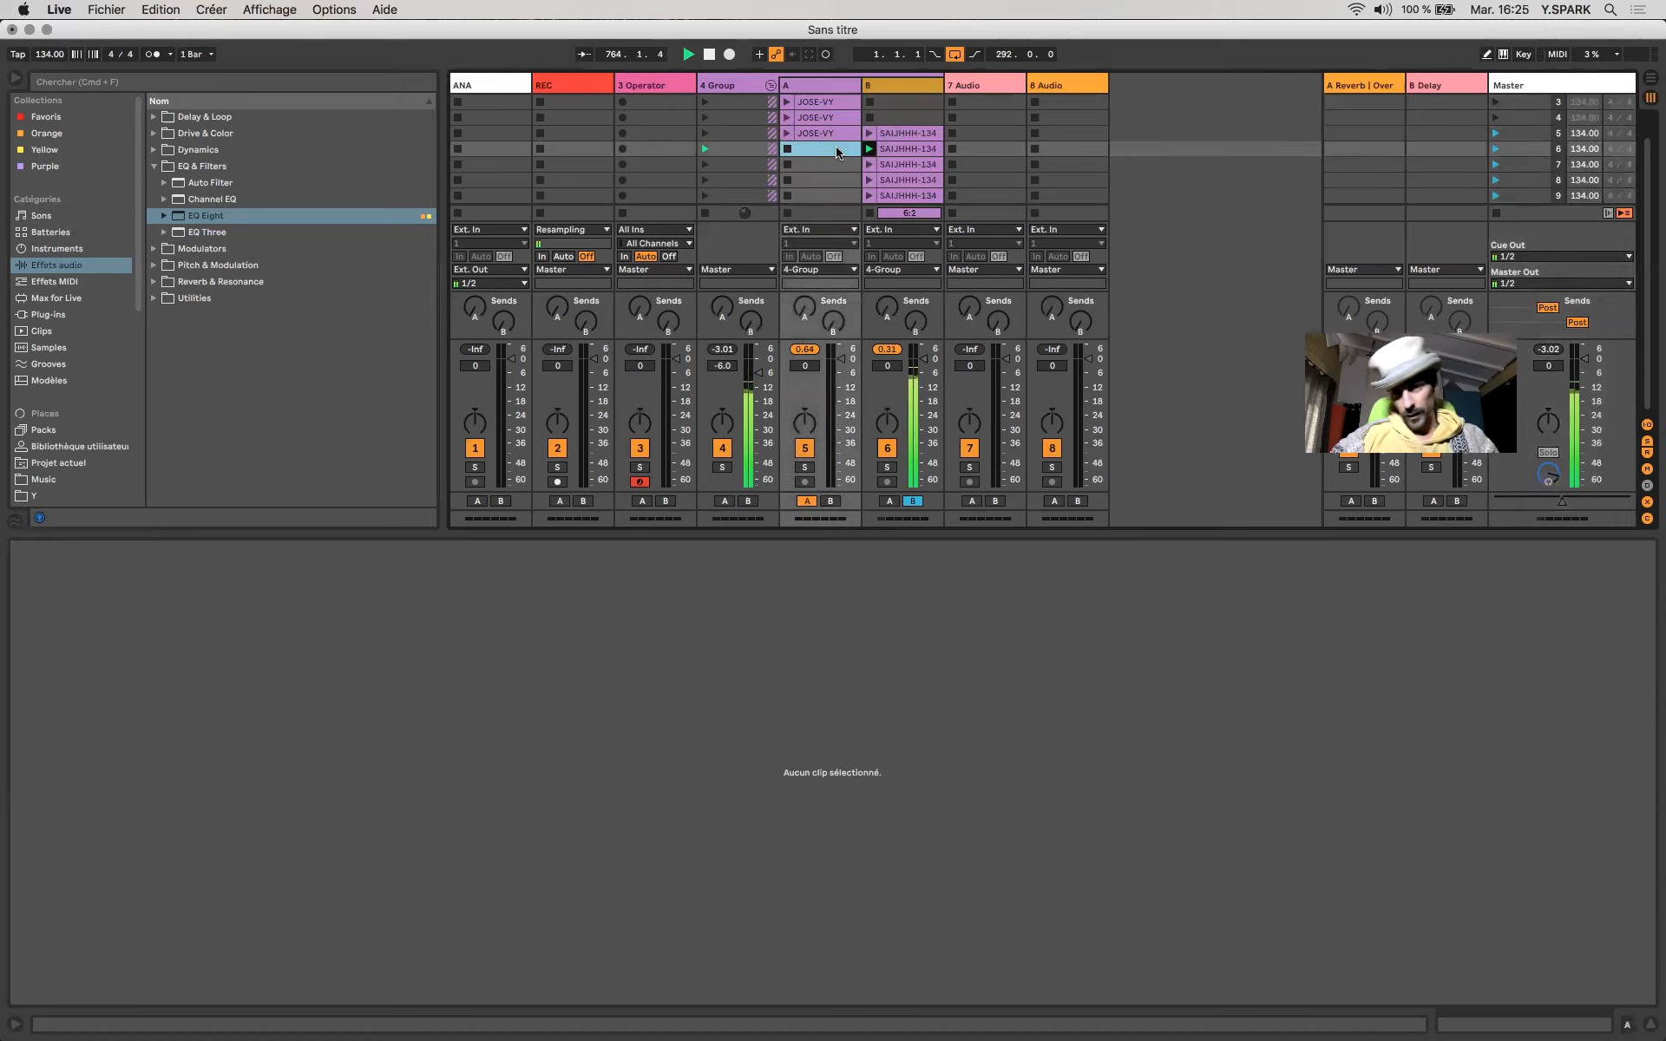
pyautogui.click(914, 151)
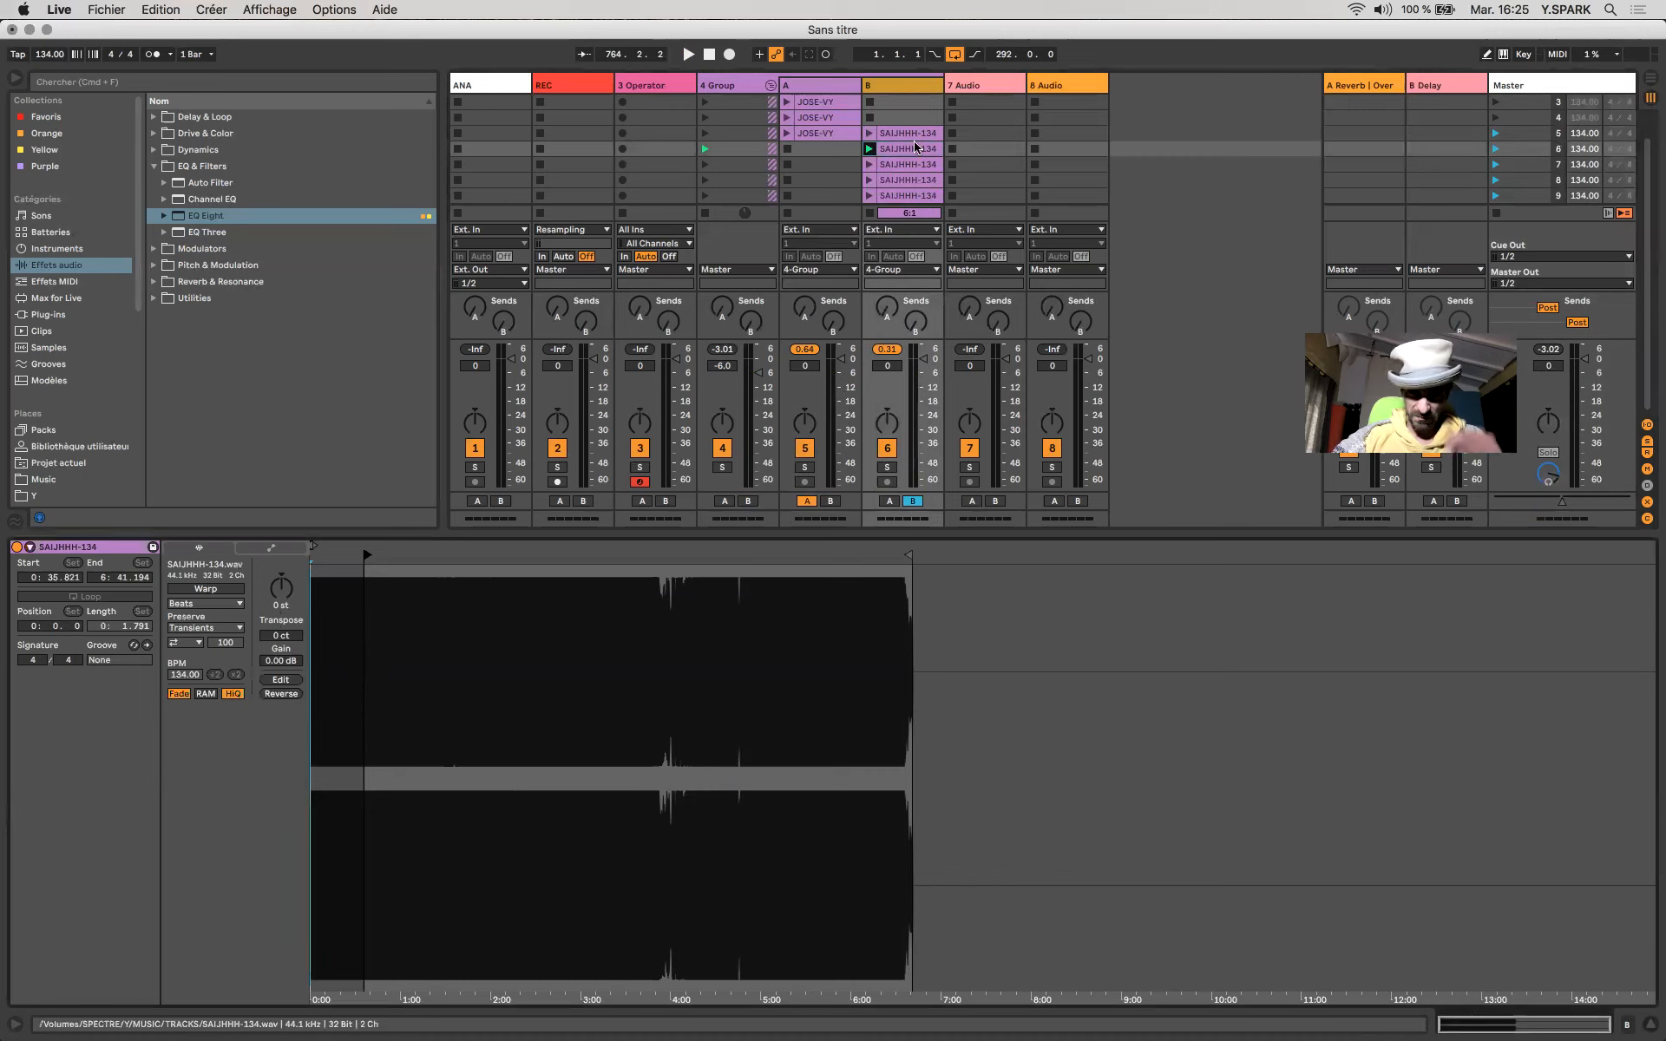
pyautogui.click(1497, 152)
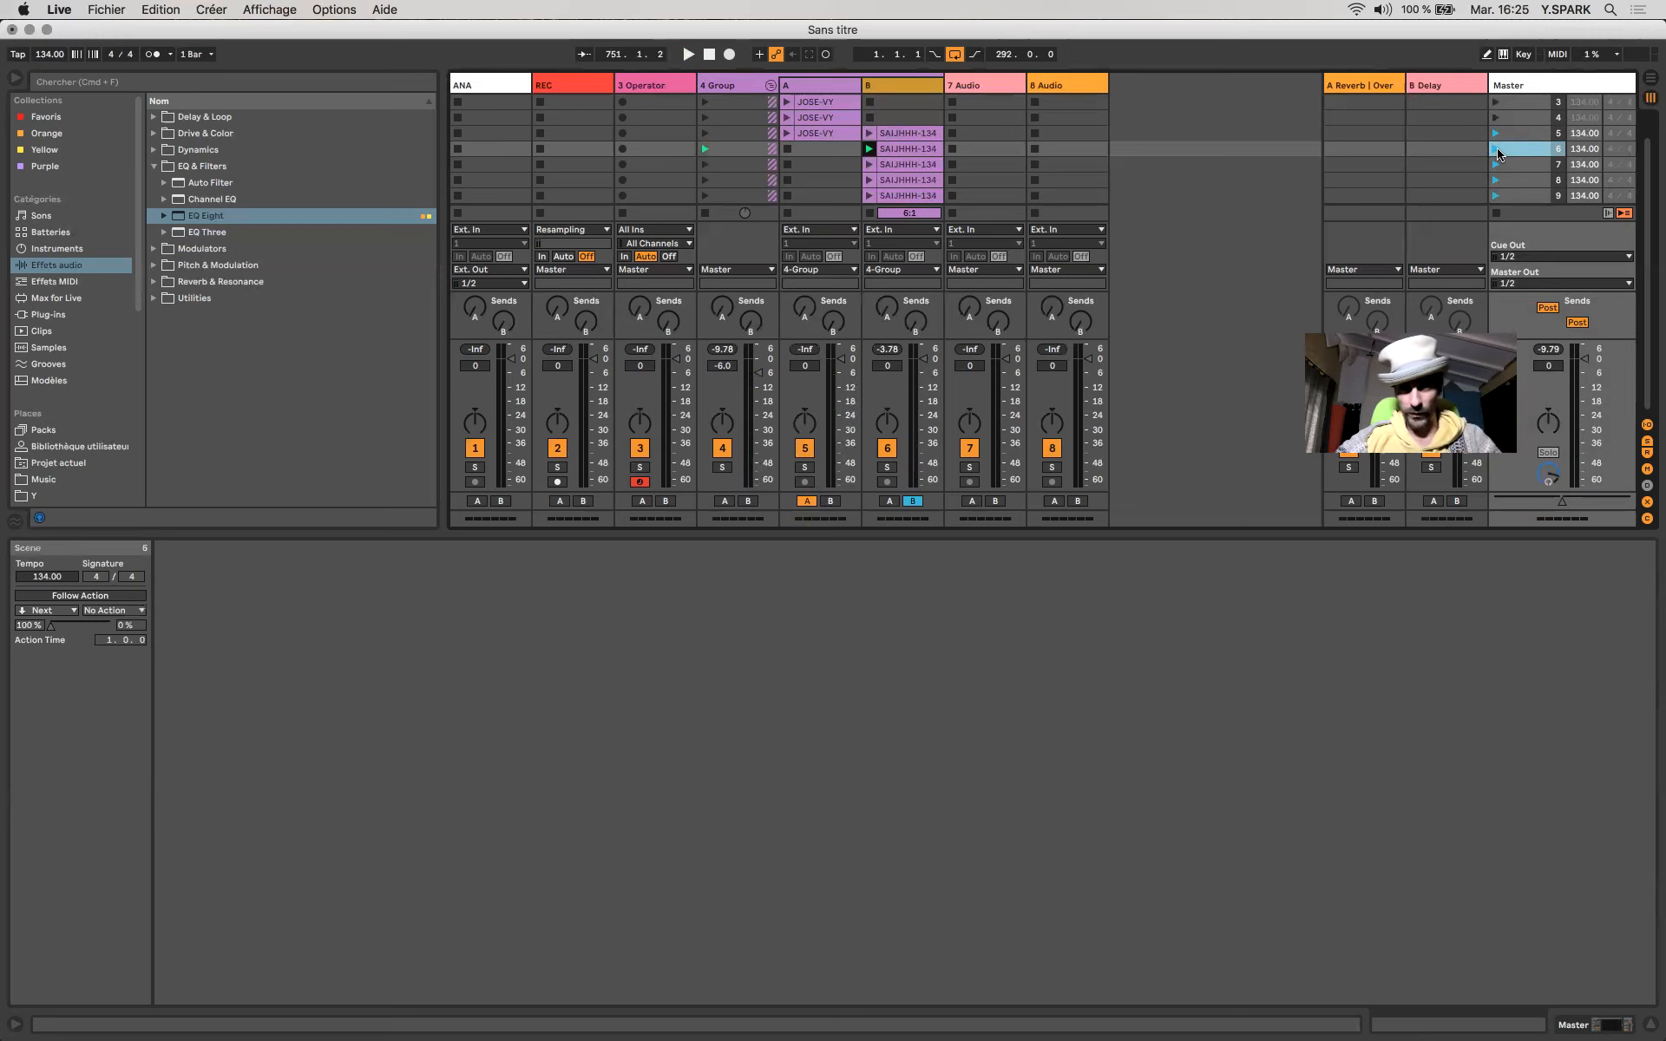
# Duplicate track A's scene 5 JOSE-VY clip into its empty scene 6 slot.
pyautogui.click(911, 150)
pyautogui.click(822, 132)
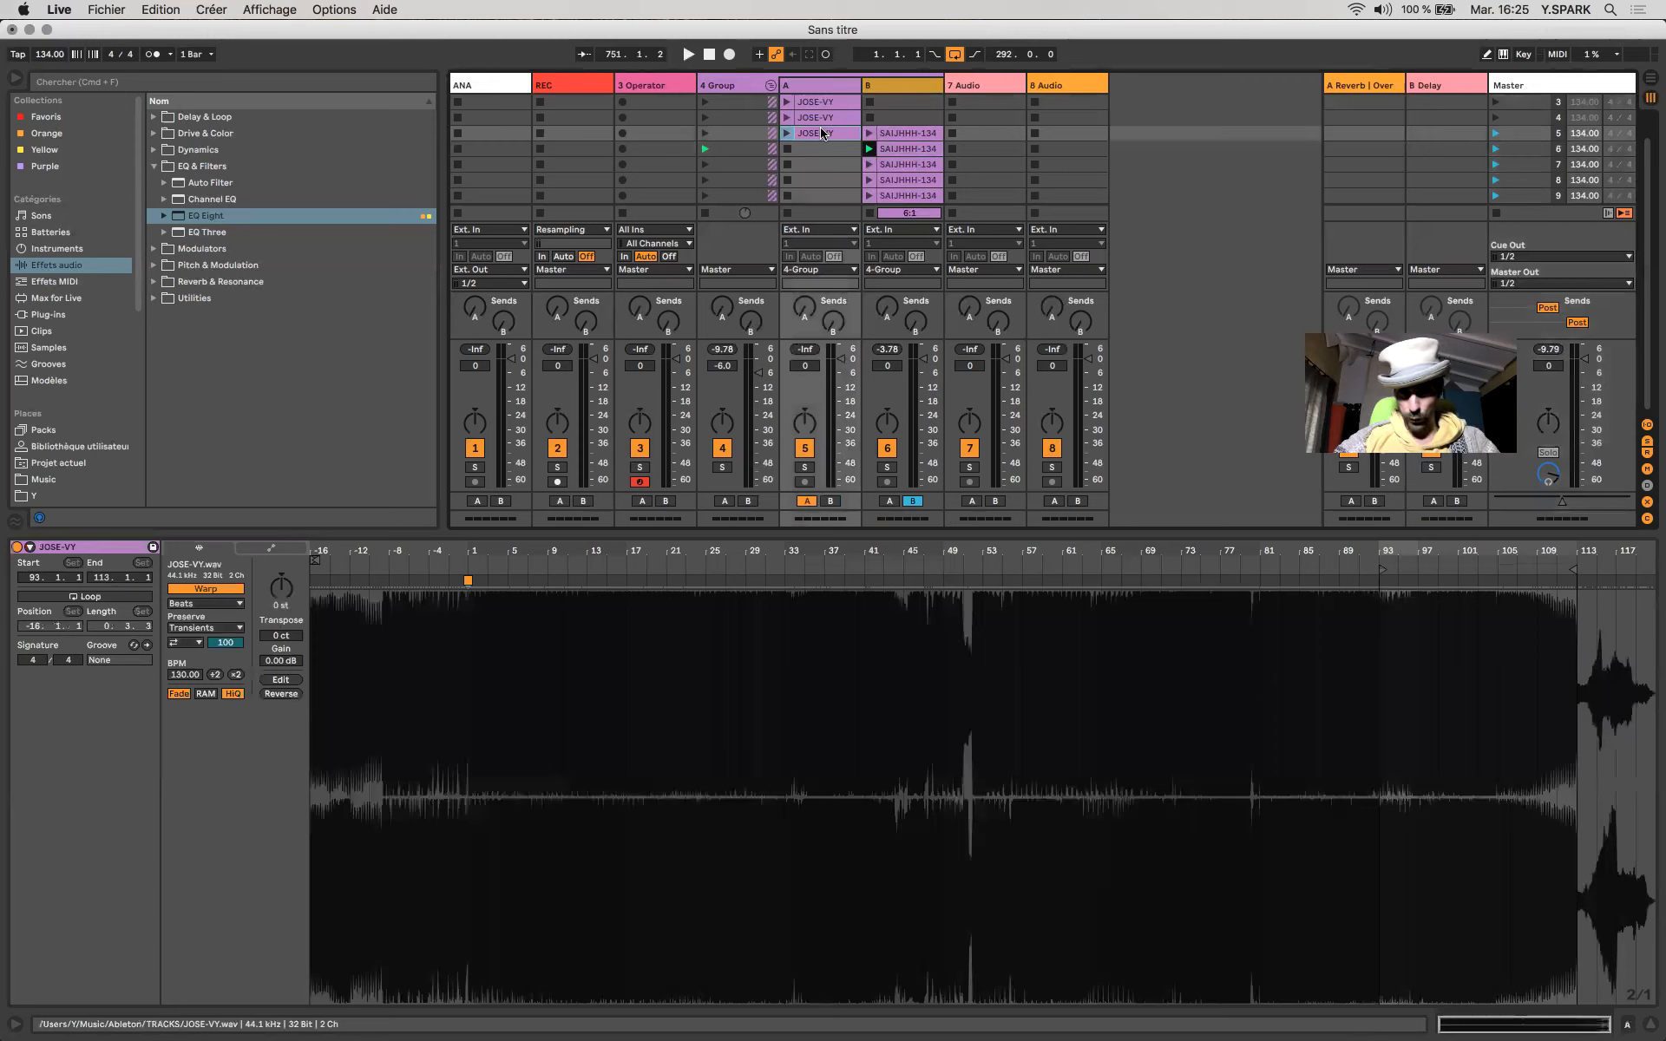
pyautogui.moveTo(821, 147); pyautogui.dragTo(821, 148)
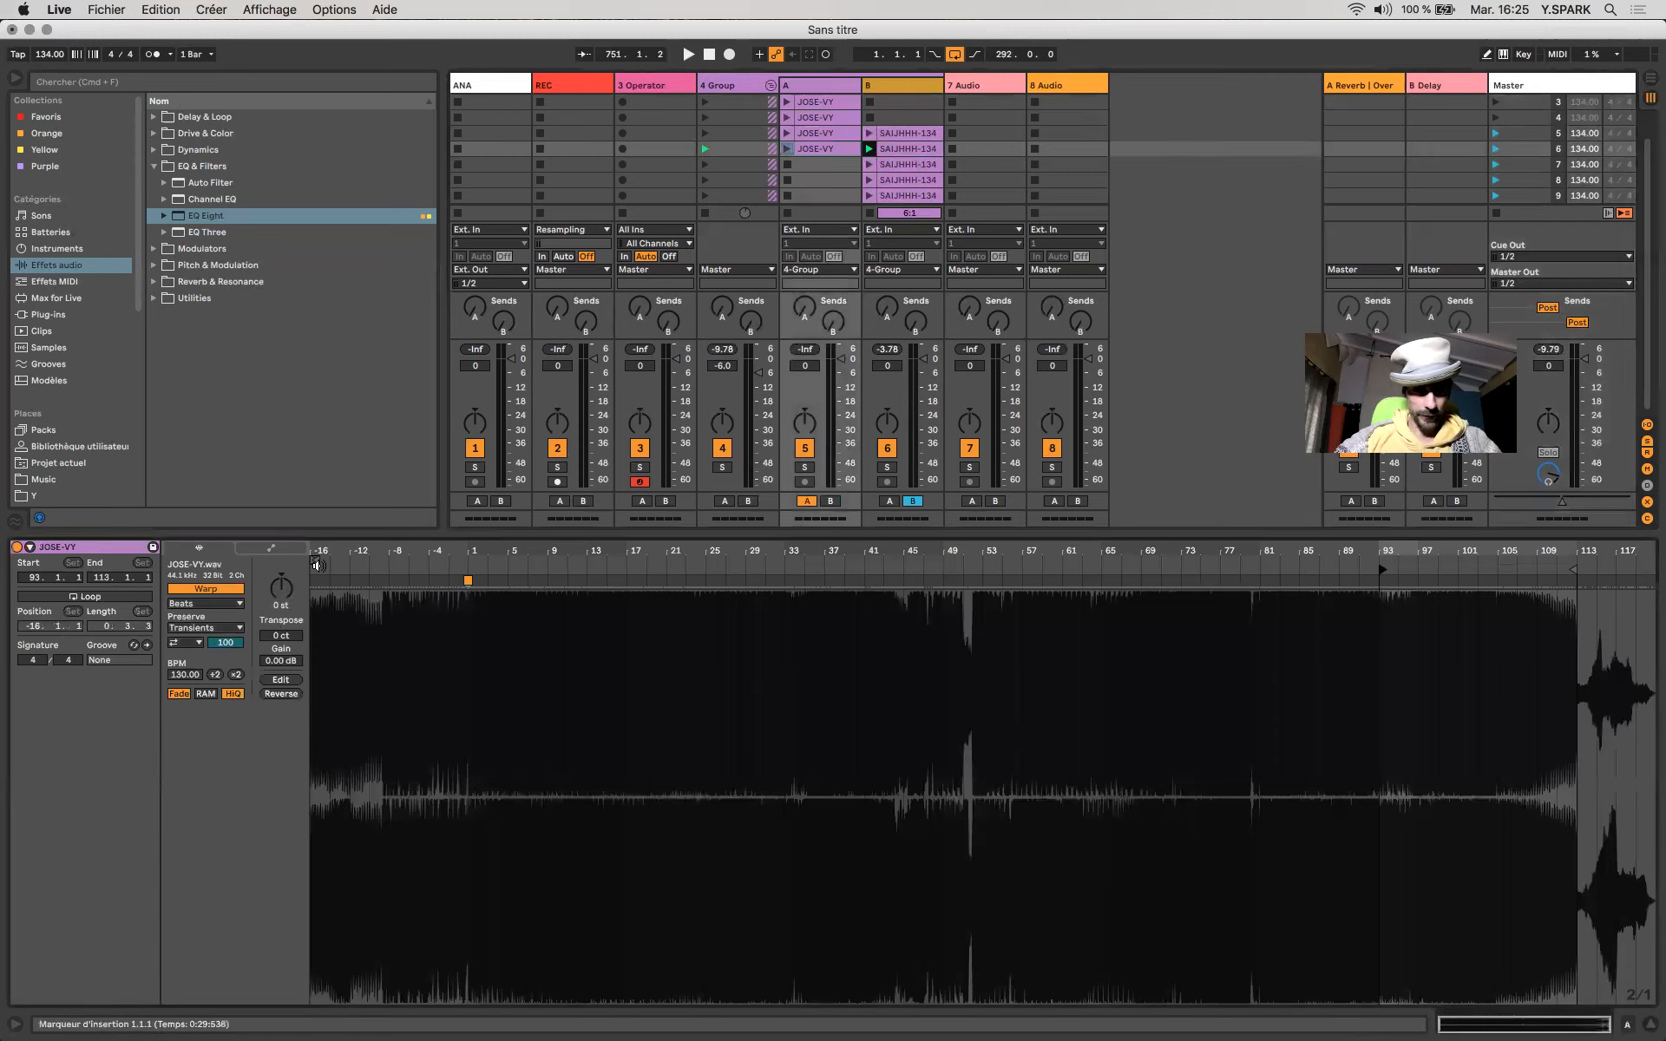
# Move the loop brace of the scene 6 JOSE-VY clip to 93.1.1.
pyautogui.moveTo(635, 517); pyautogui.dragTo(1385, 596)
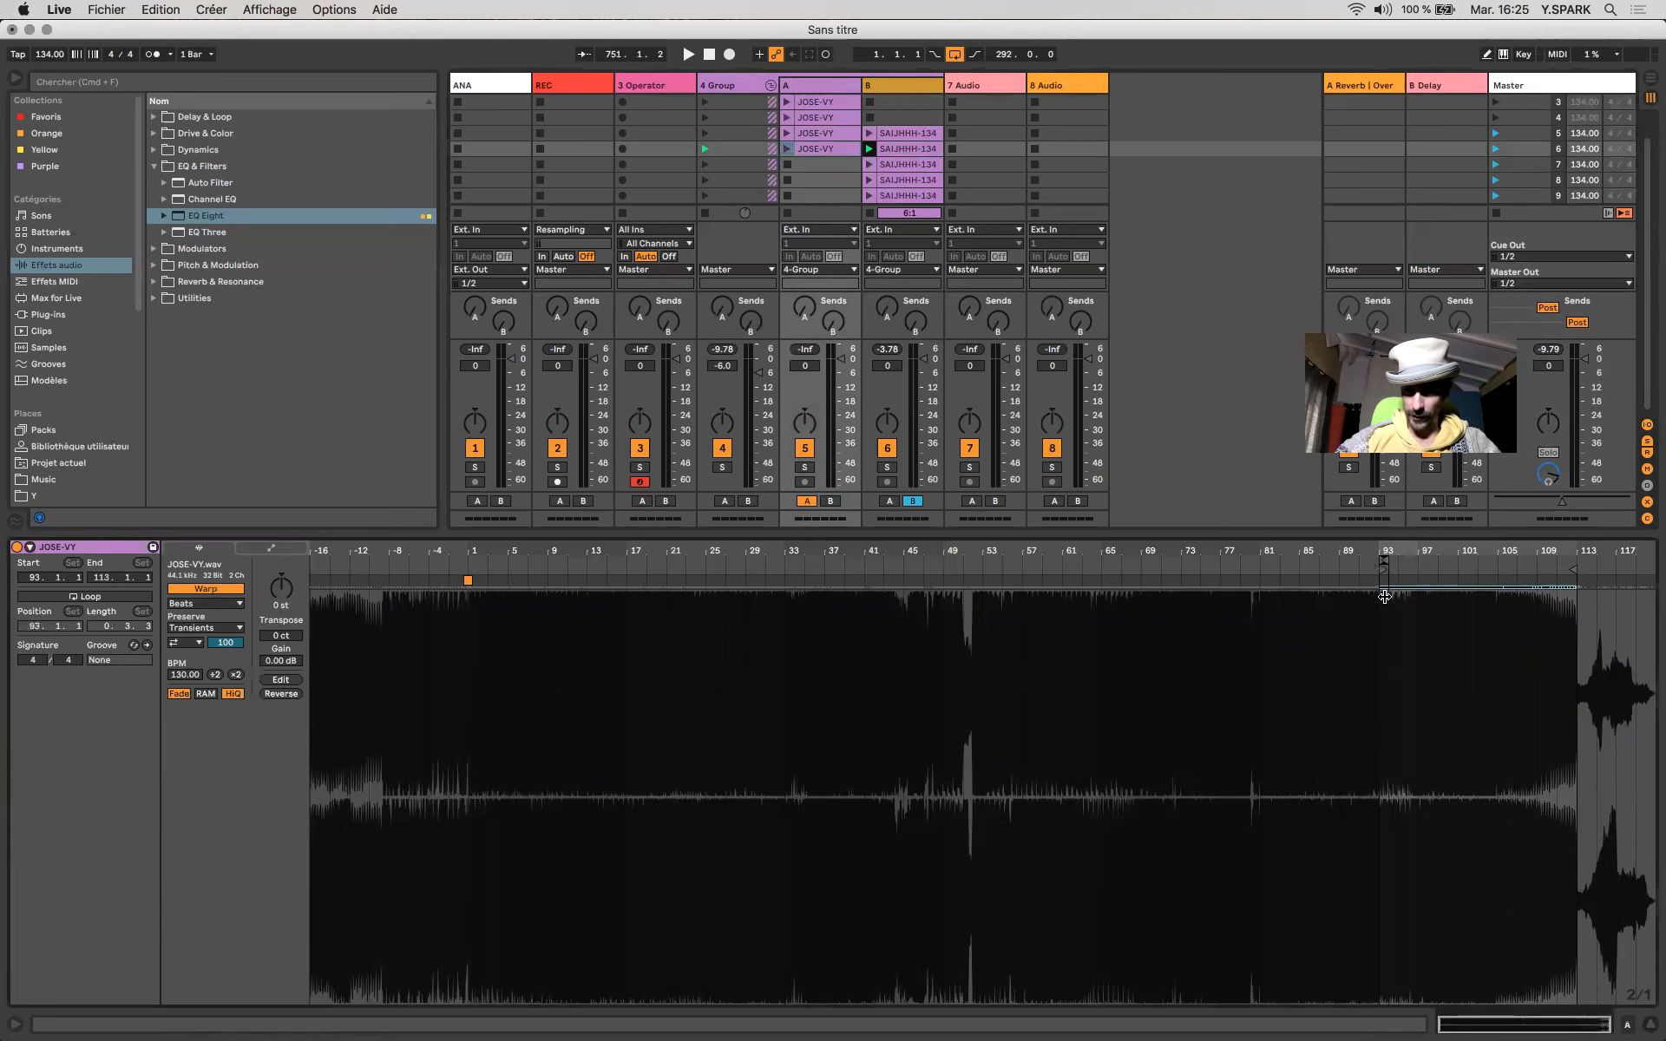
pyautogui.scroll(5, 1385, 602)
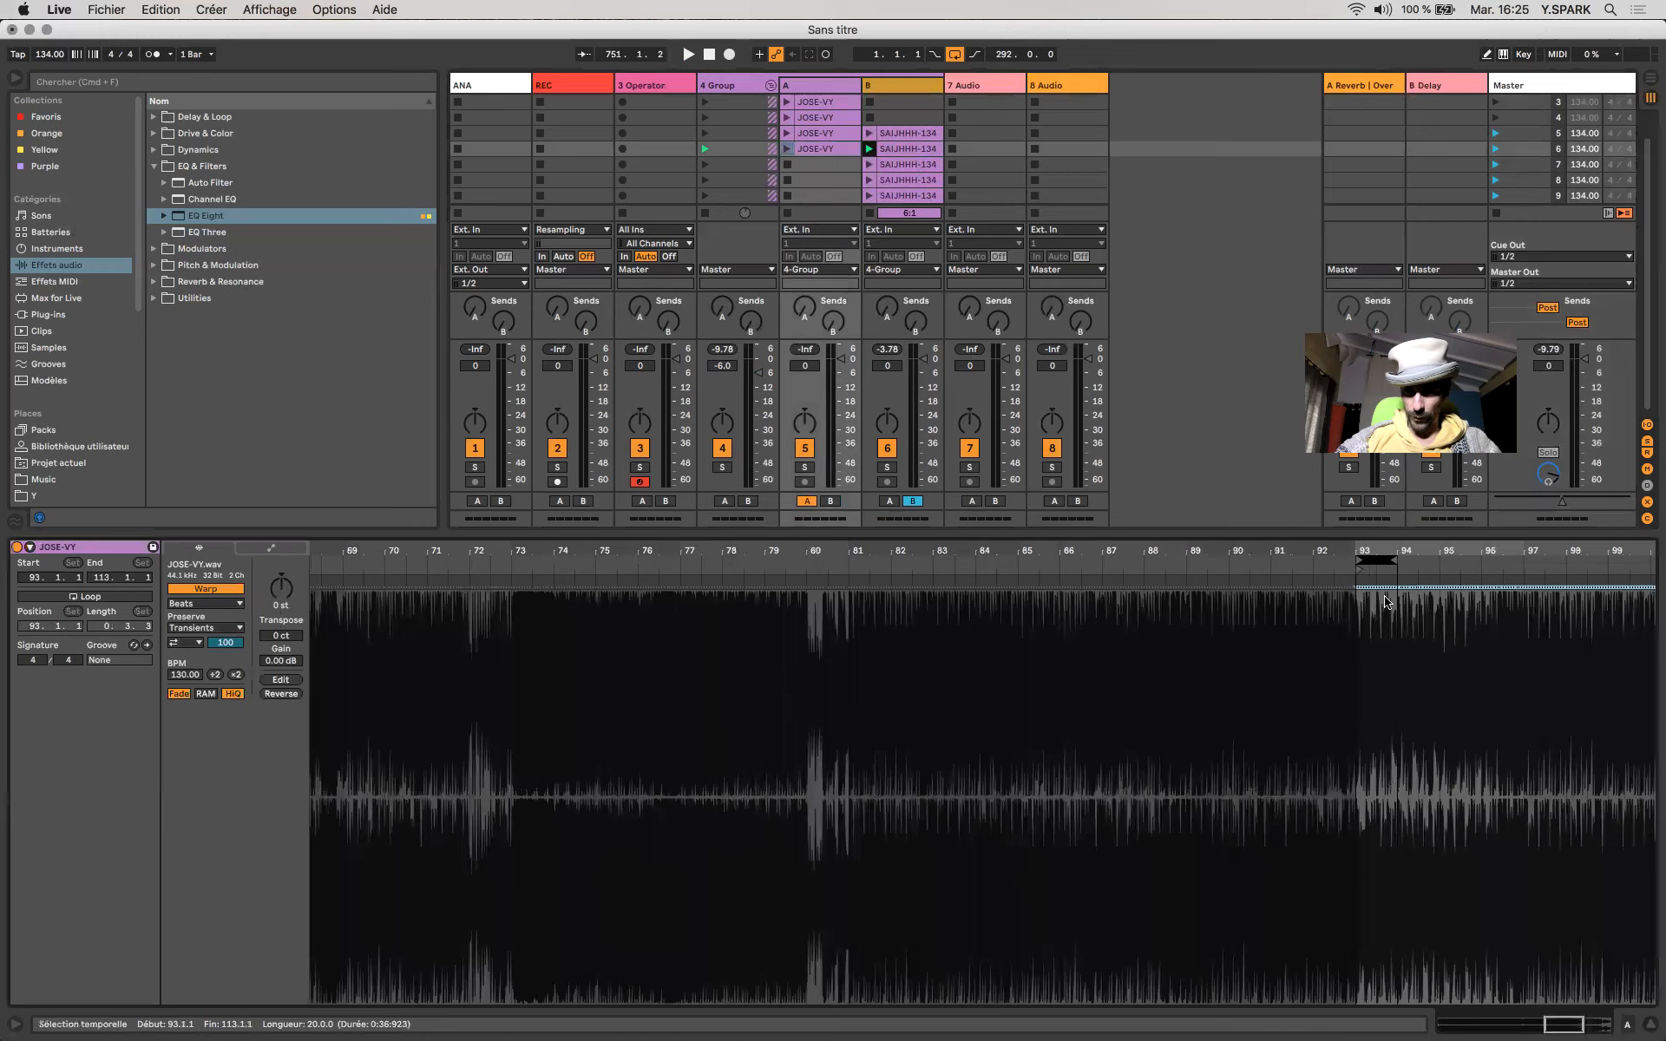
pyautogui.hscroll(7, 1385, 602)
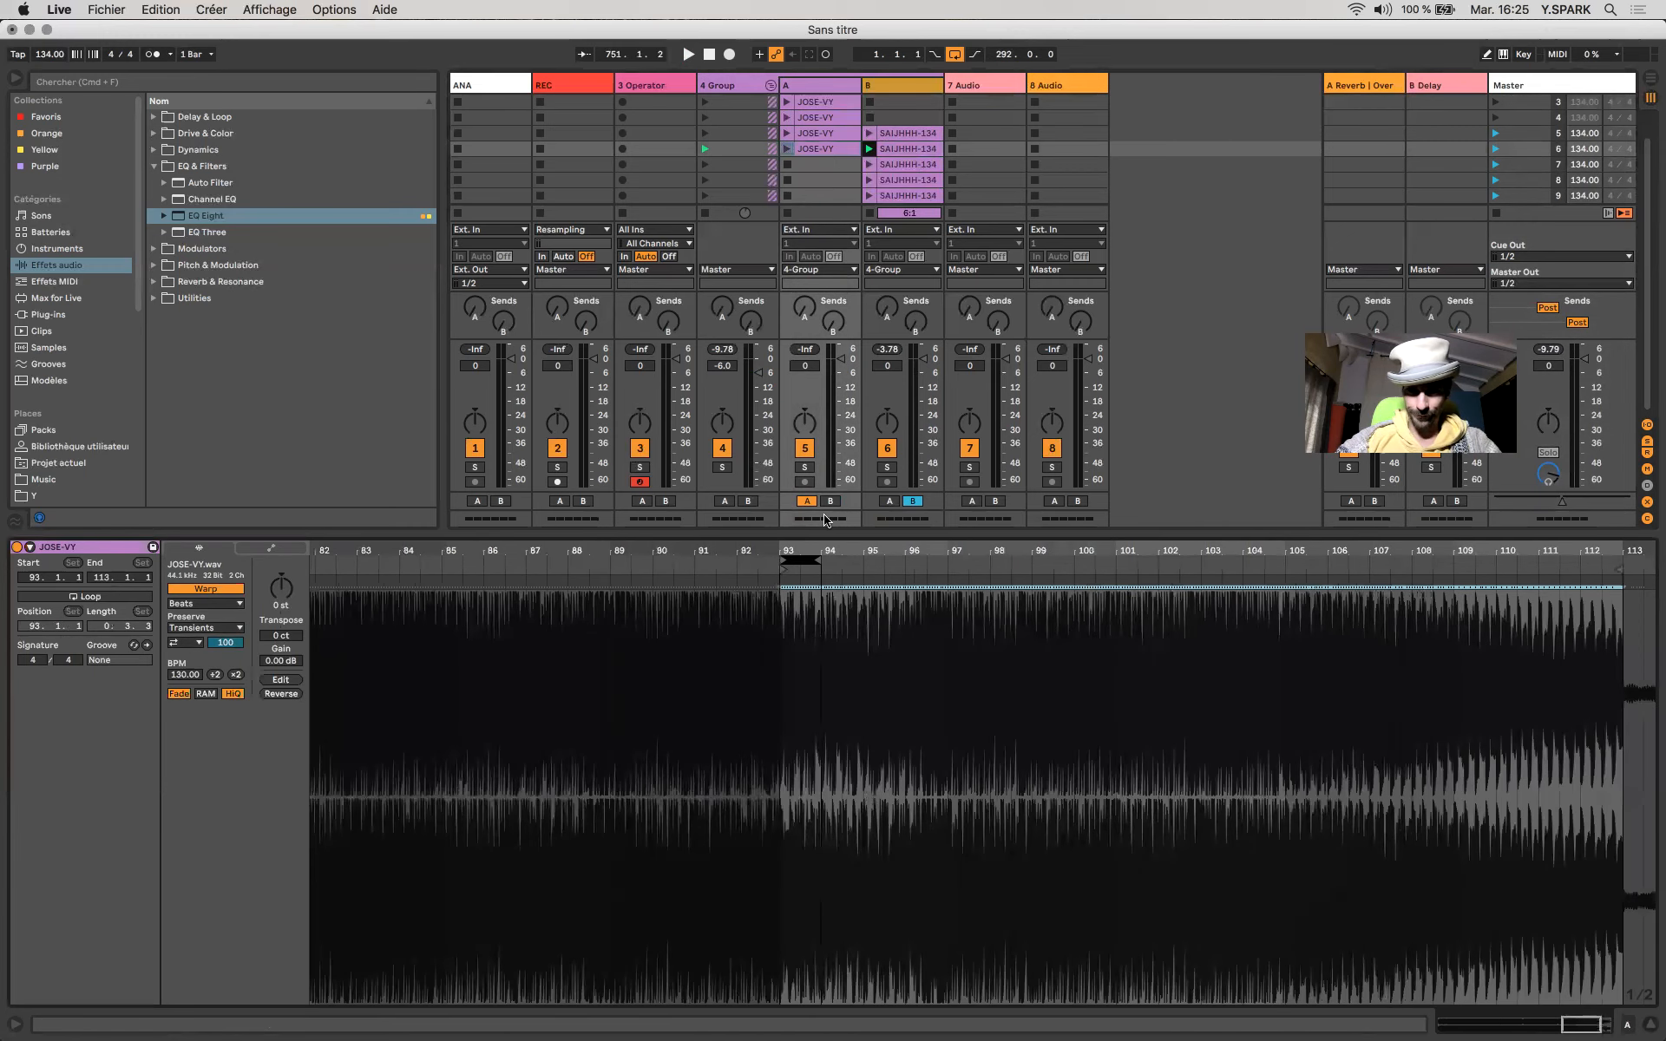
# With track A soloed and playing, turn on looping for the scene 6 JOSE-VY clip.
pyautogui.click(806, 467)
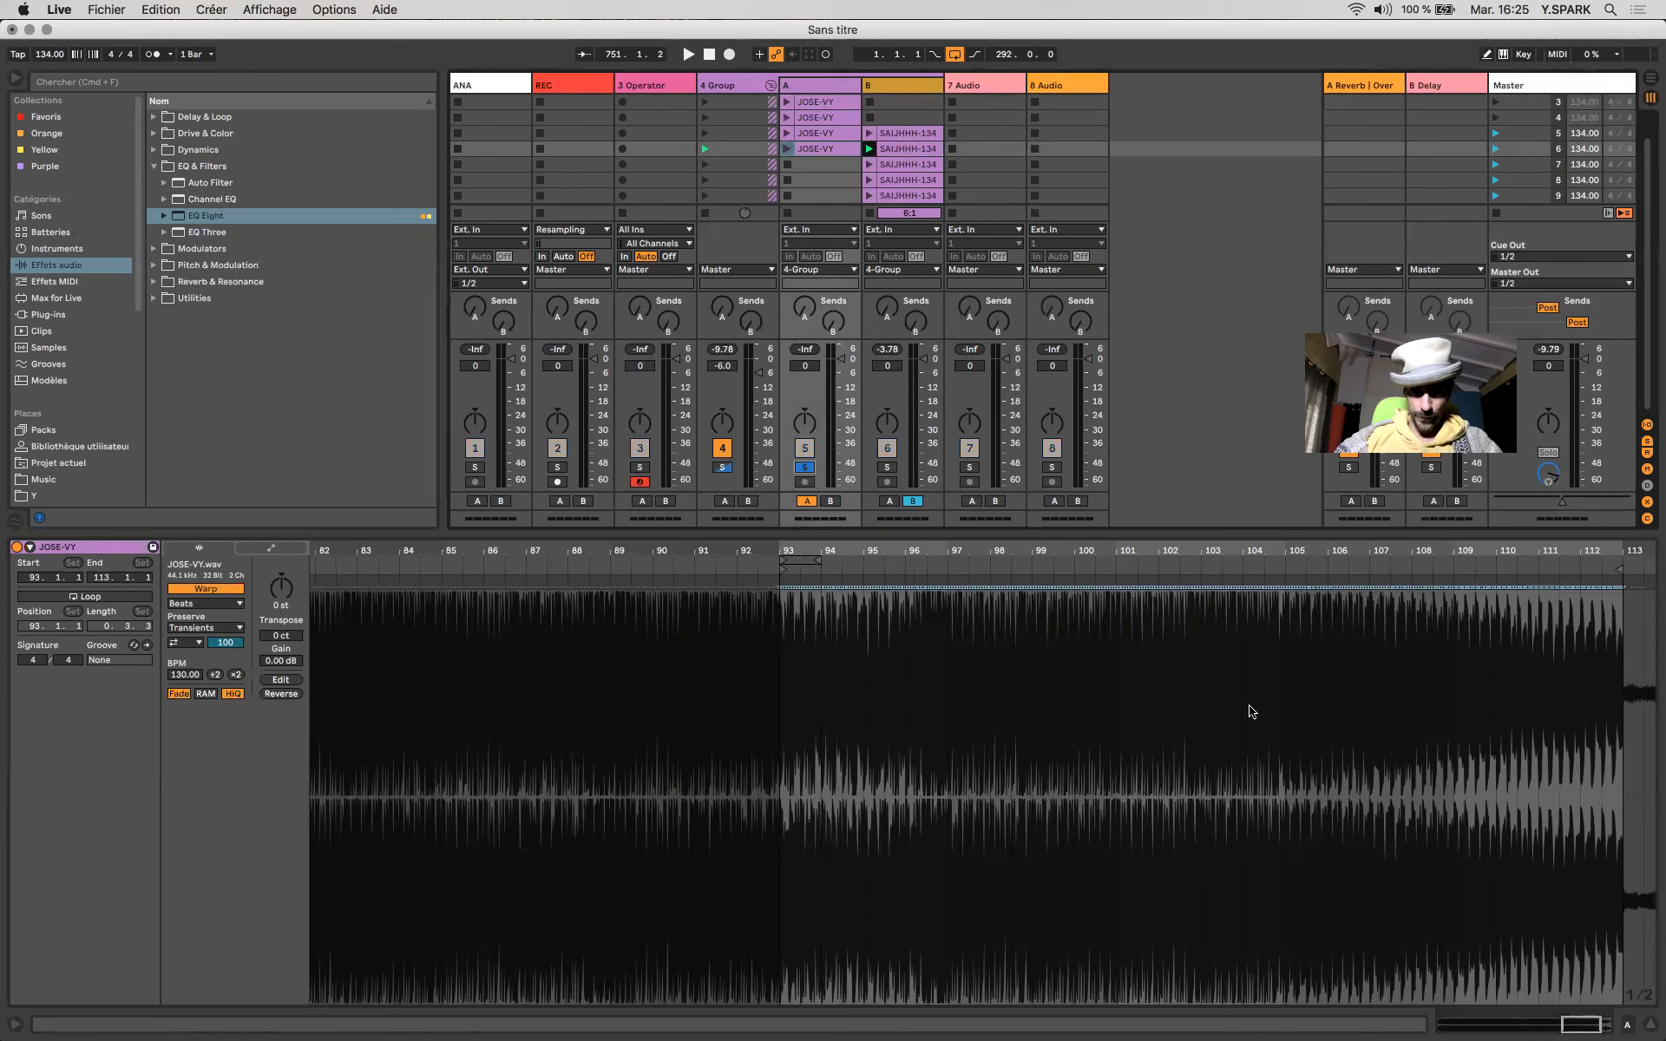
pyautogui.press('space')
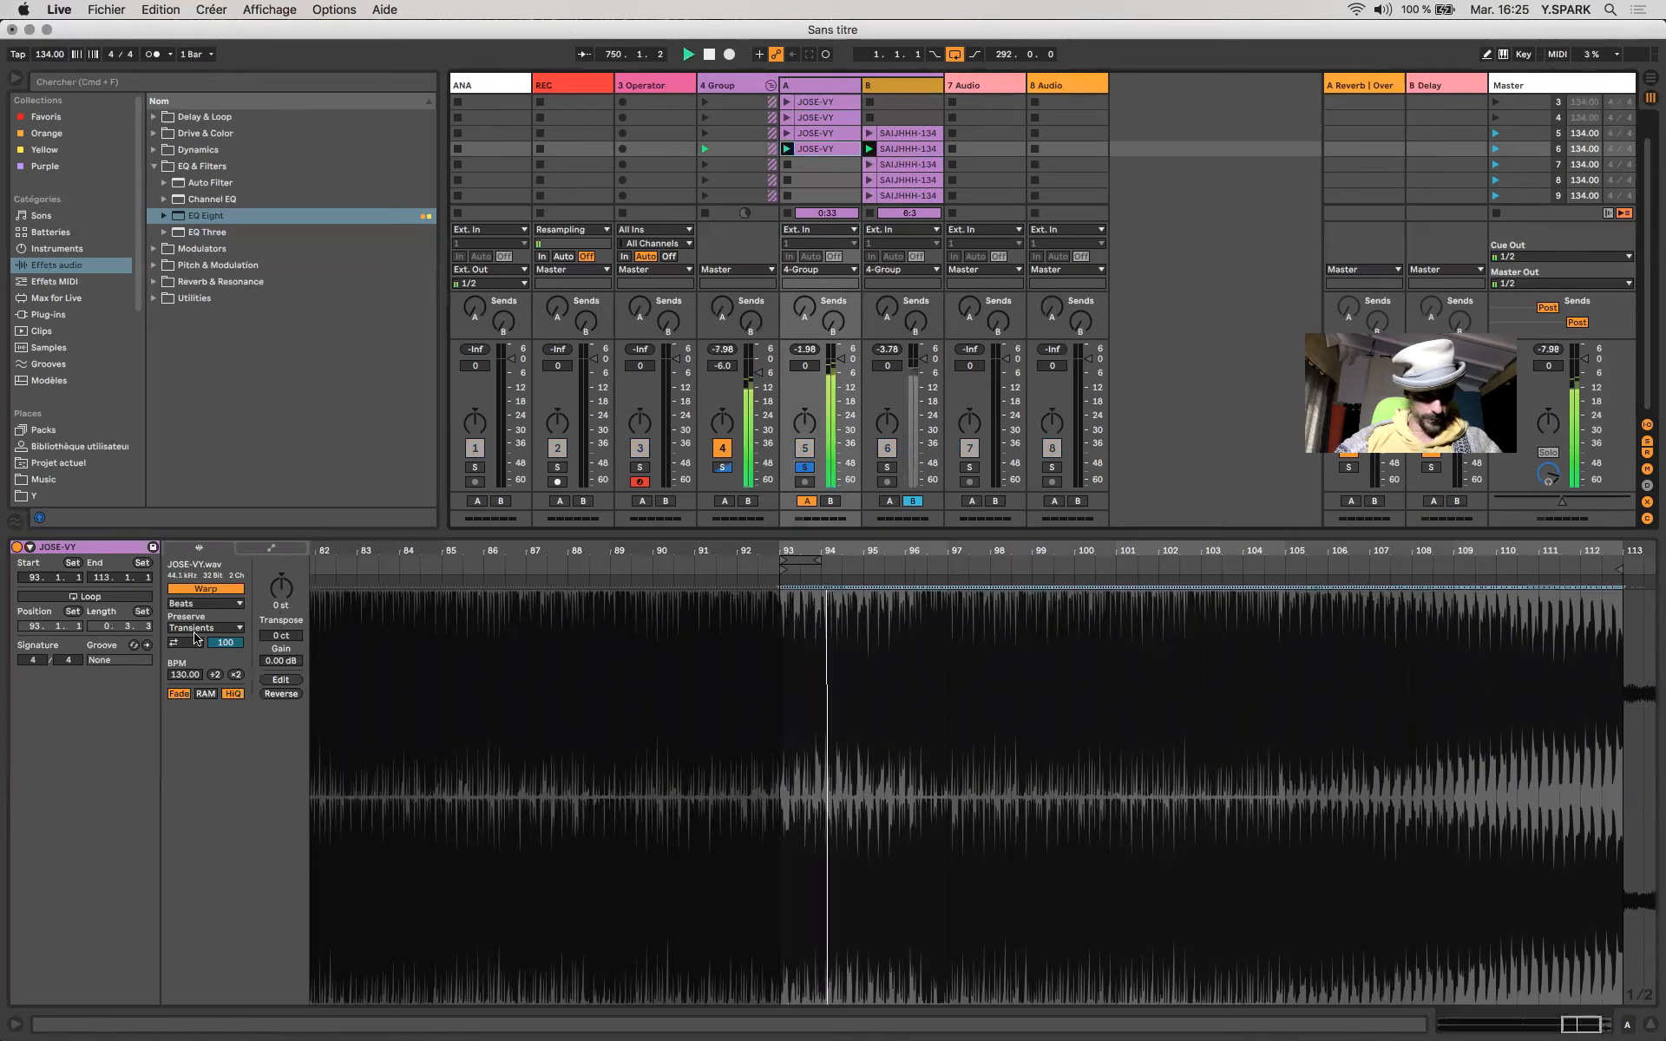
pyautogui.click(139, 597)
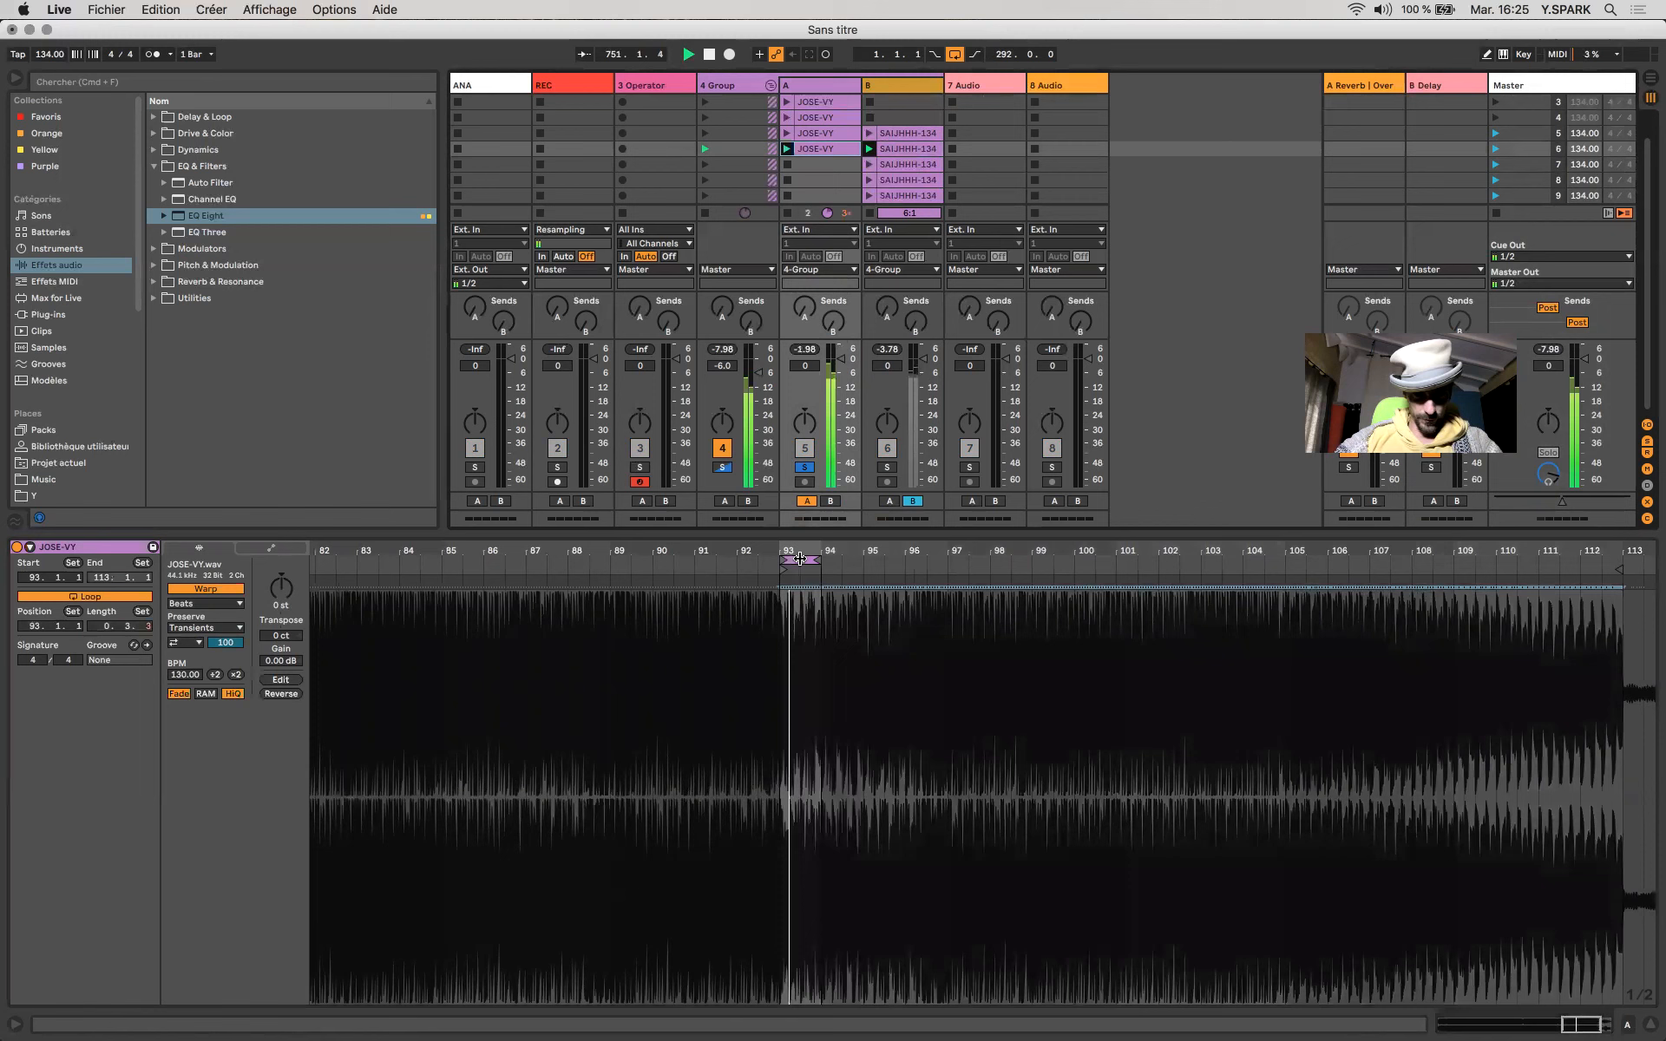
# Move the loop of the scene 6 JOSE-VY clip to 113.1.1 and restart playback.
pyautogui.moveTo(799, 559); pyautogui.dragTo(1564, 590)
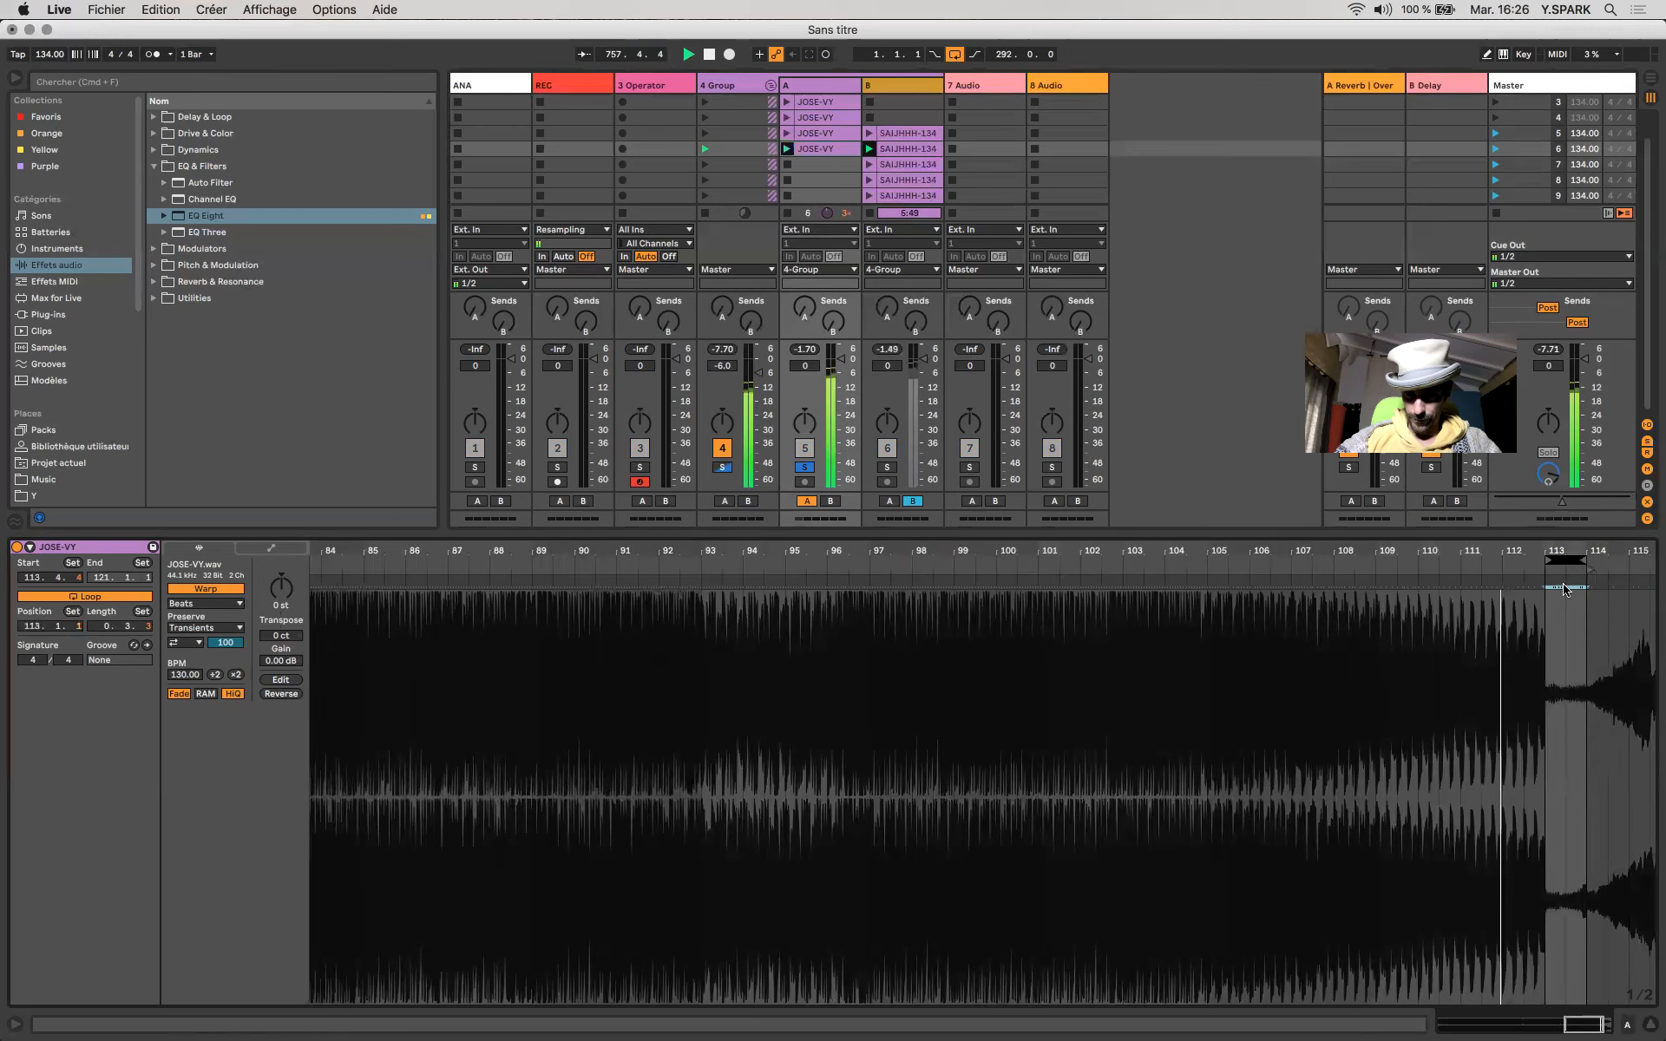
pyautogui.press('space')
pyautogui.press('space')
# Set the start marker of the scene 6 JOSE-VY clip to 113.1.1, at the beginning of its loop.
pyautogui.hscroll(5, 1417, 623)
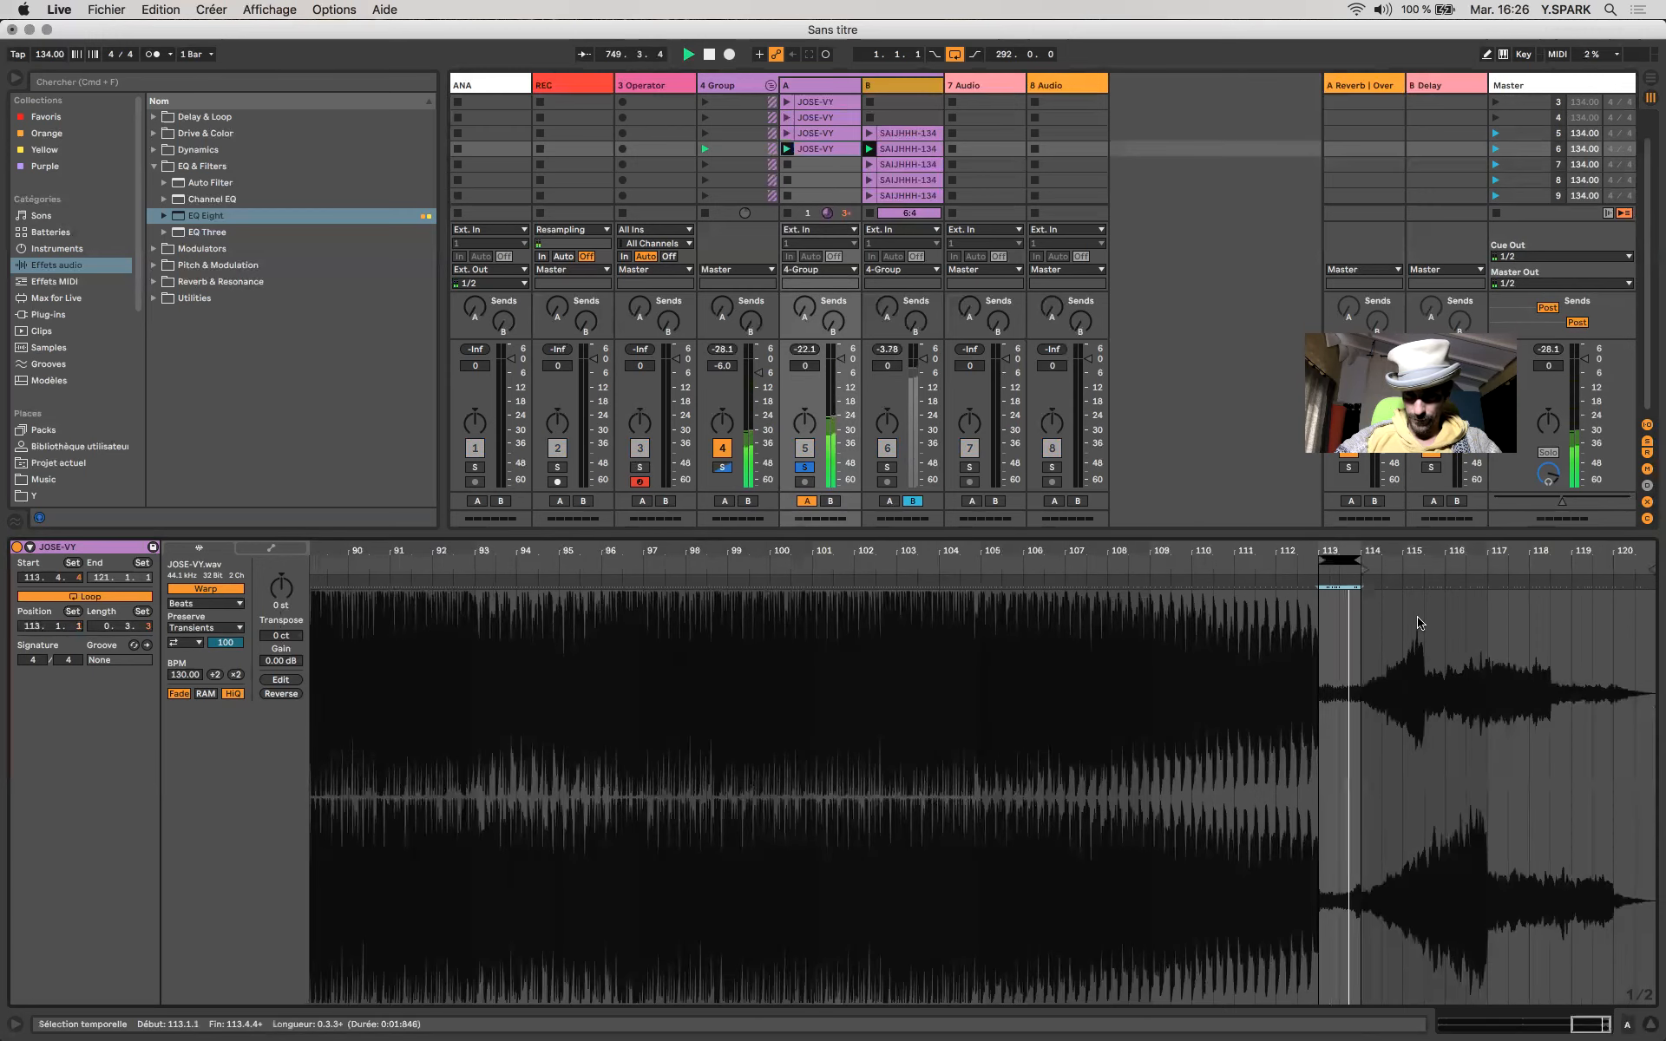
pyautogui.scroll(5, 1417, 623)
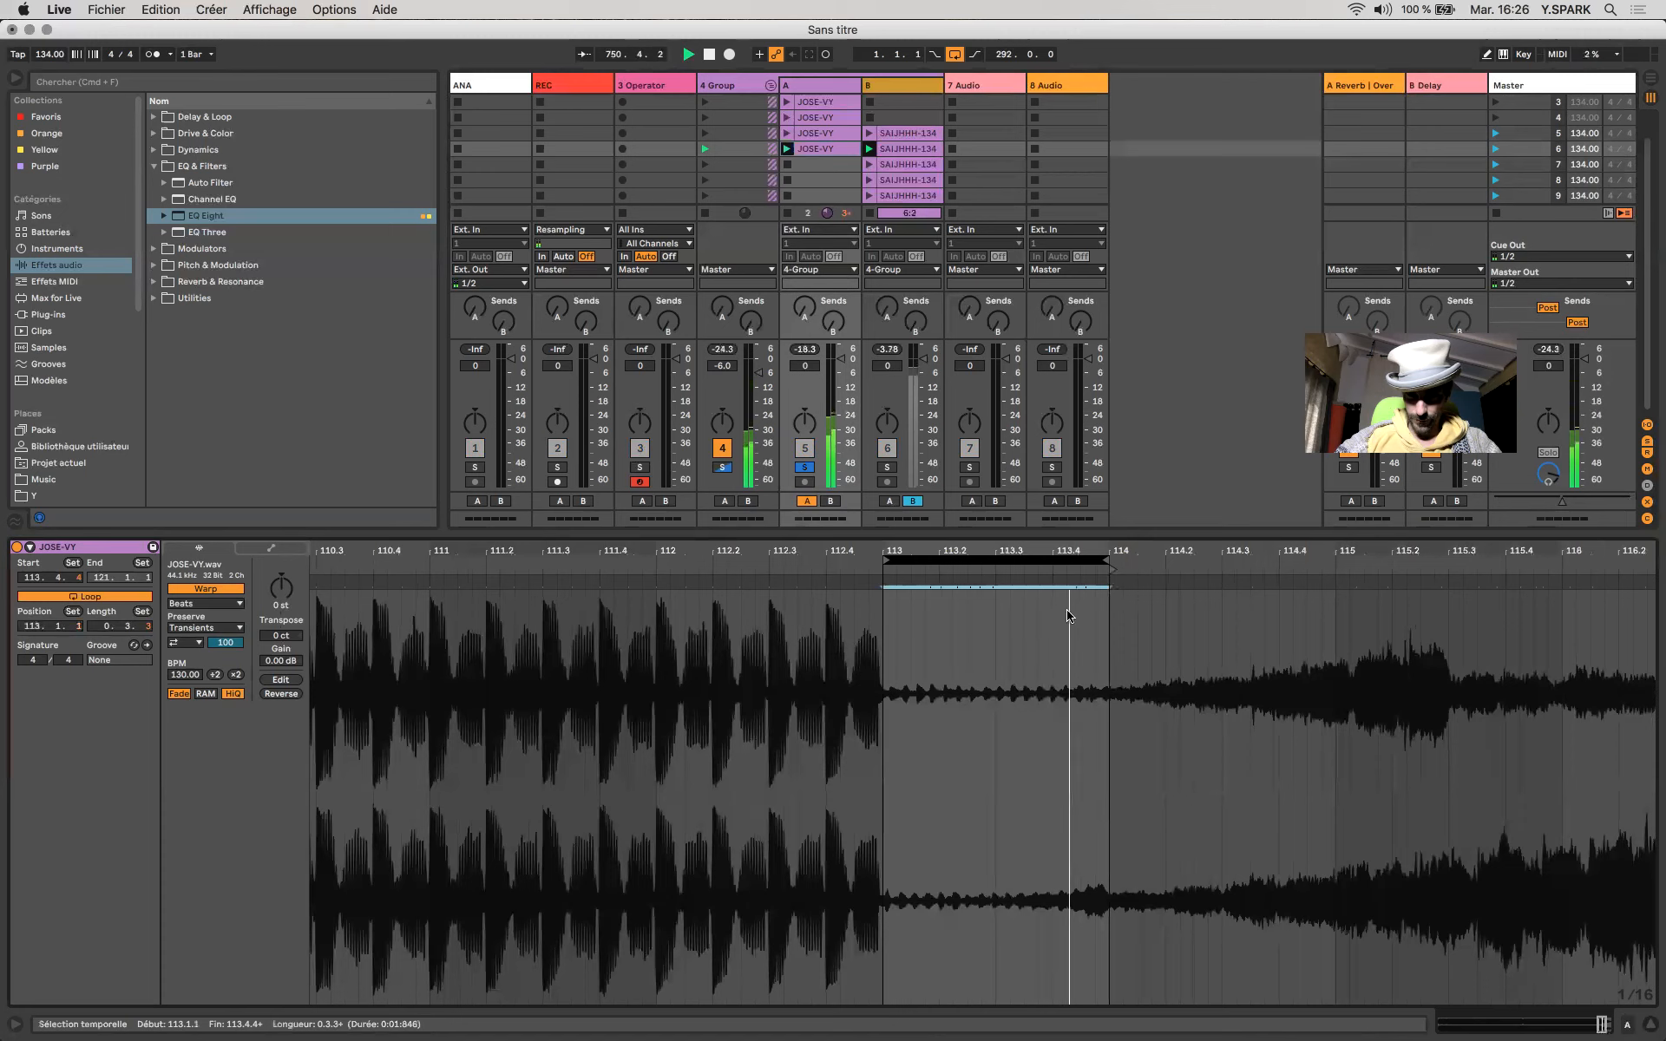
pyautogui.scroll(3, 944, 630)
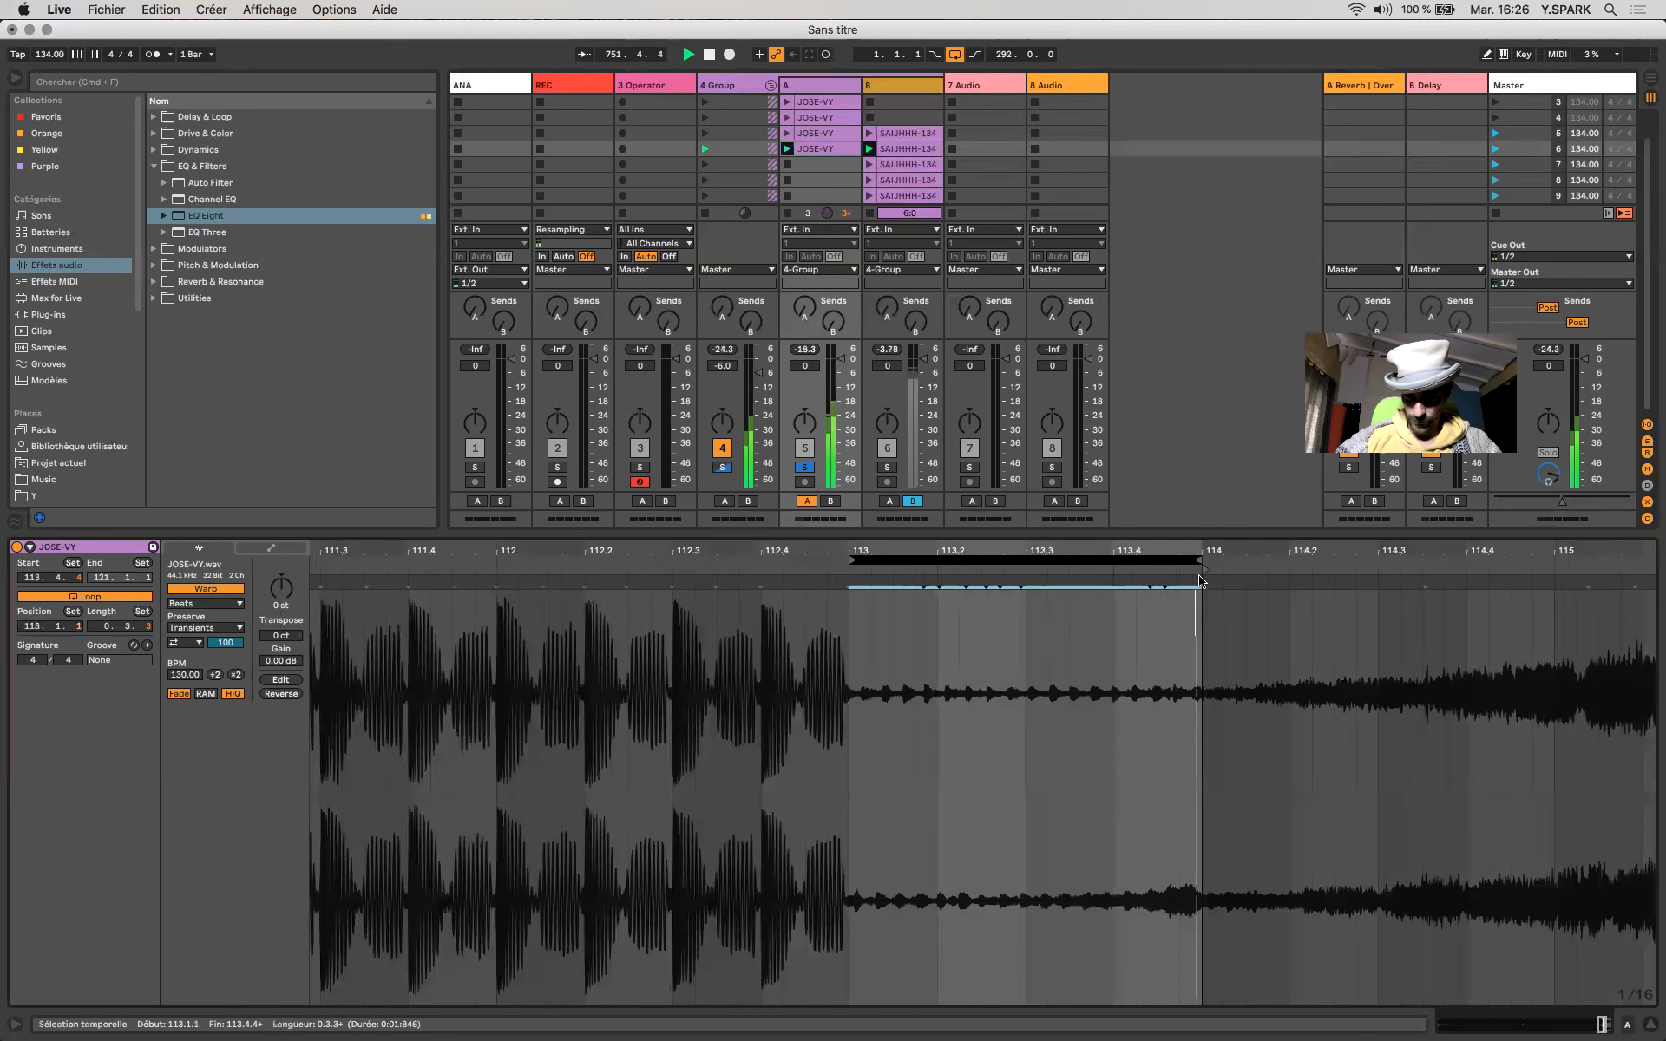
pyautogui.moveTo(1203, 571)
pyautogui.mouseDown()
pyautogui.moveTo(808, 608)
pyautogui.moveTo(862, 637)
pyautogui.moveTo(847, 643)
pyautogui.mouseUp()
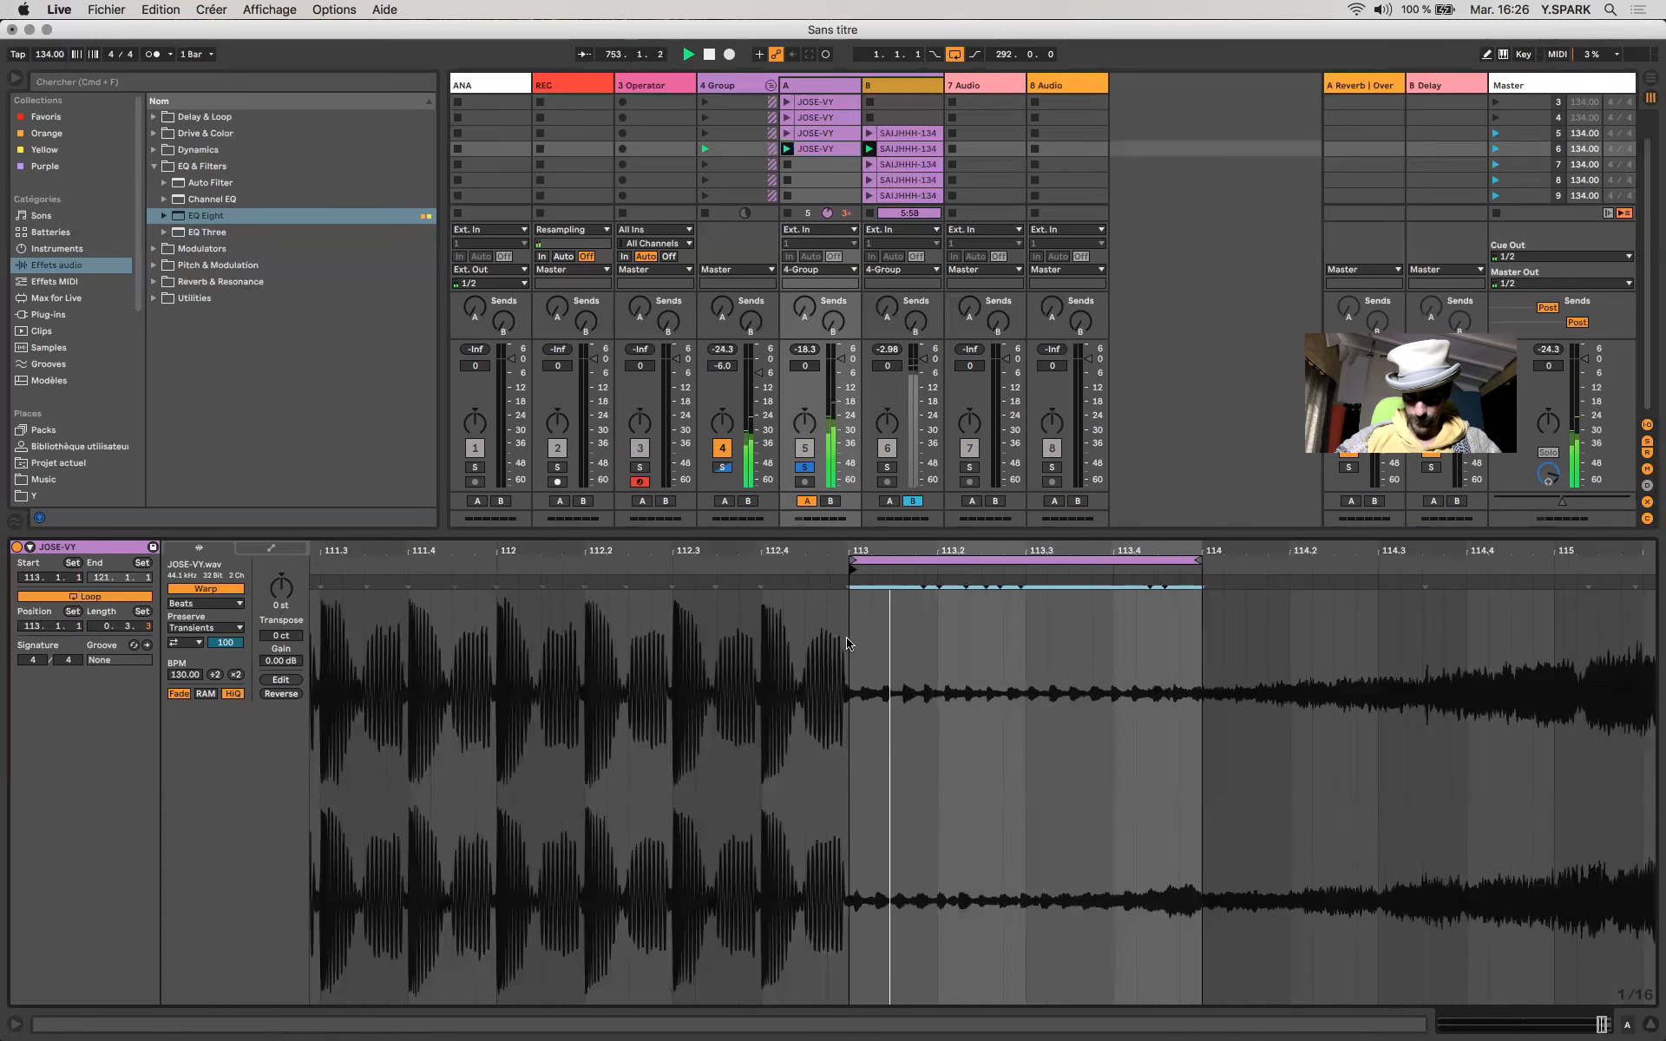
pyautogui.scroll(-4, 847, 643)
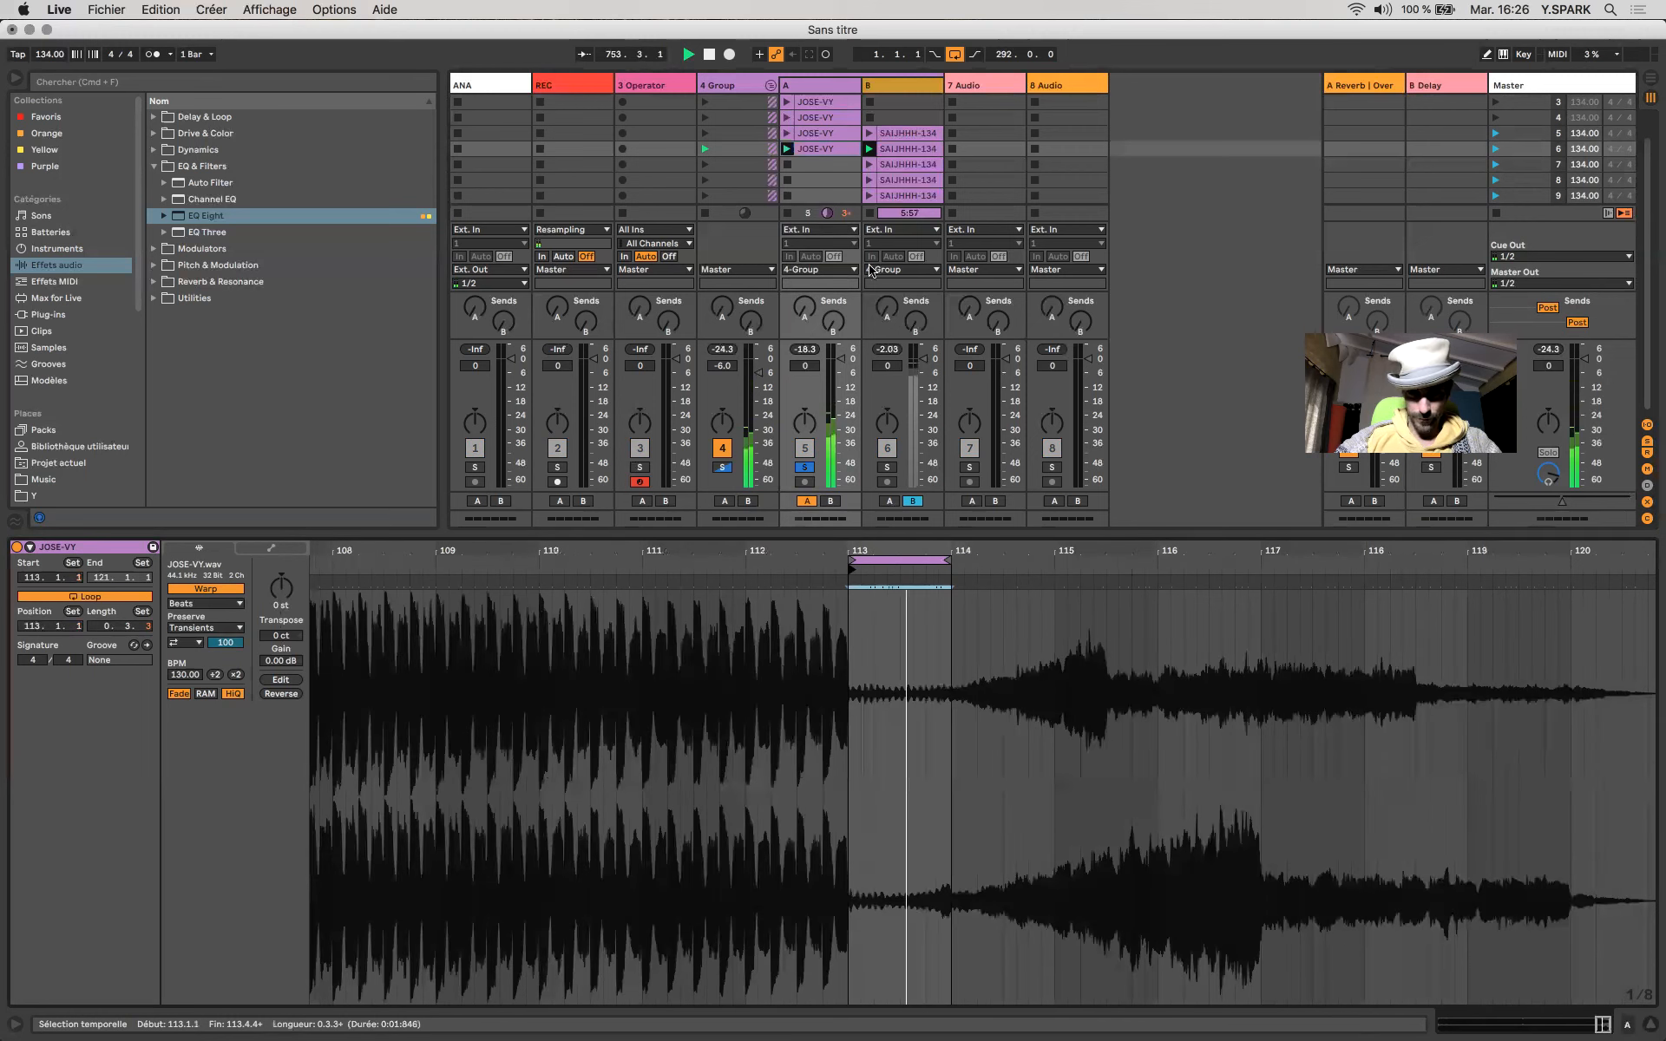
# Unsolo track A and play scene 5 followed by scene 6 to check the transition.
pyautogui.click(806, 470)
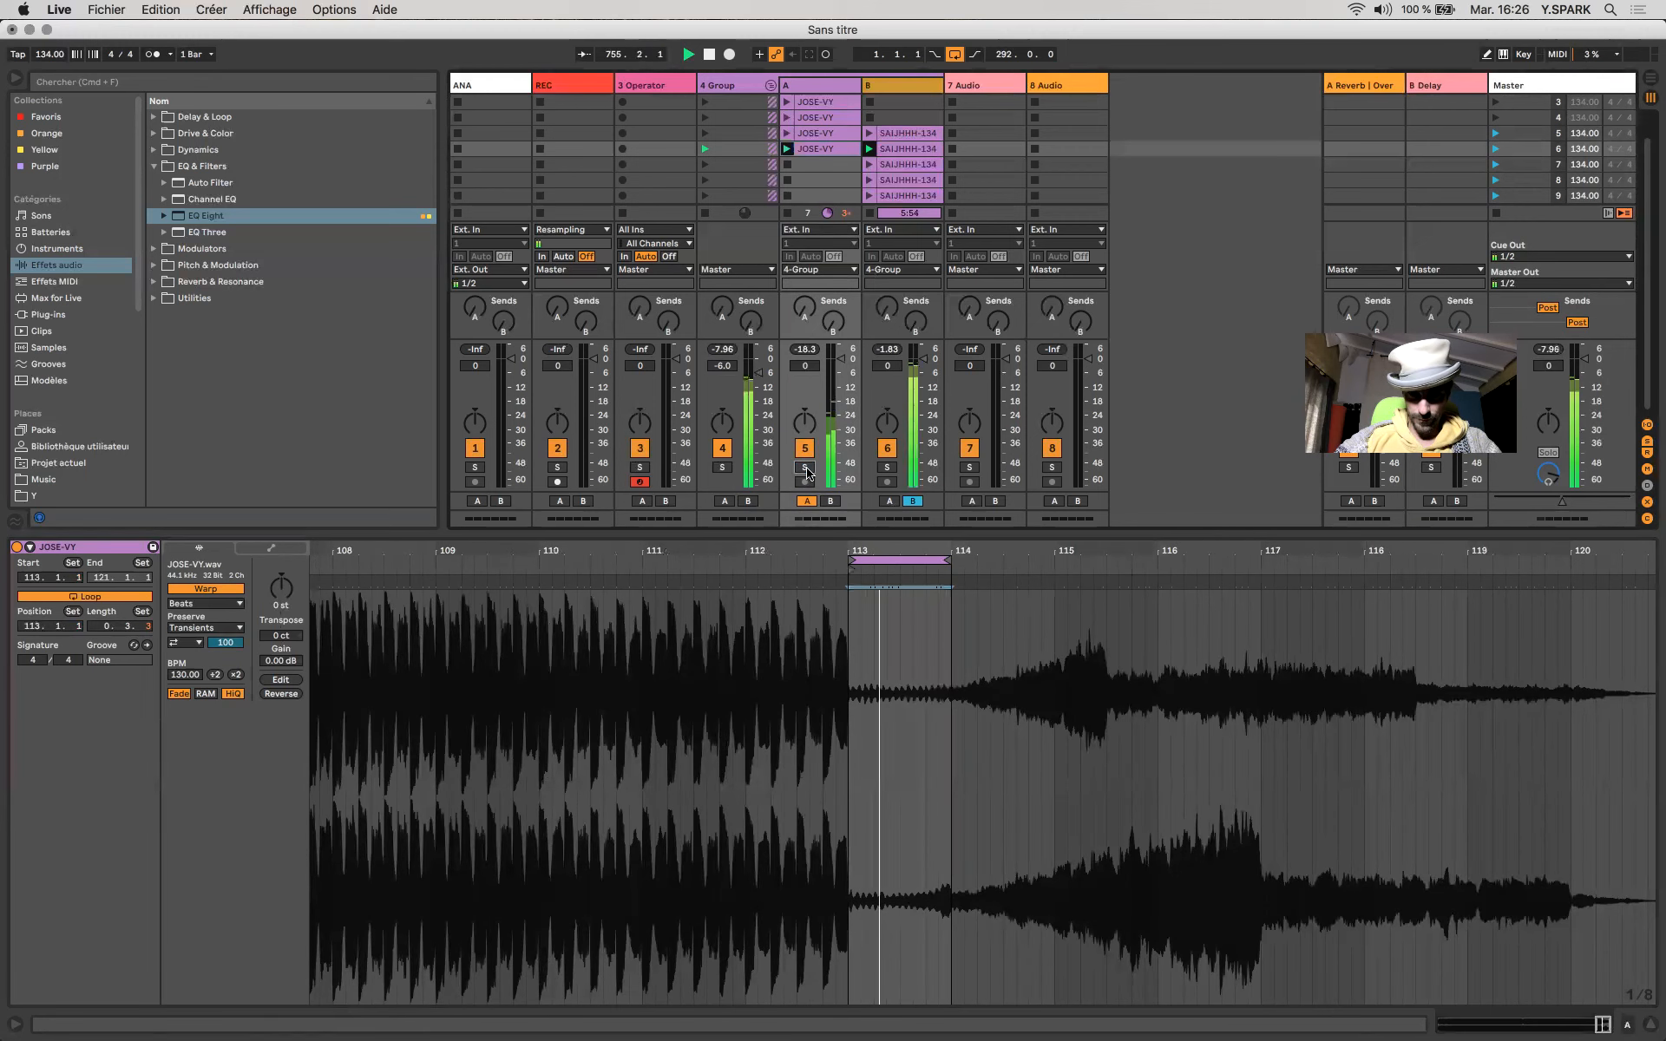
pyautogui.click(1495, 134)
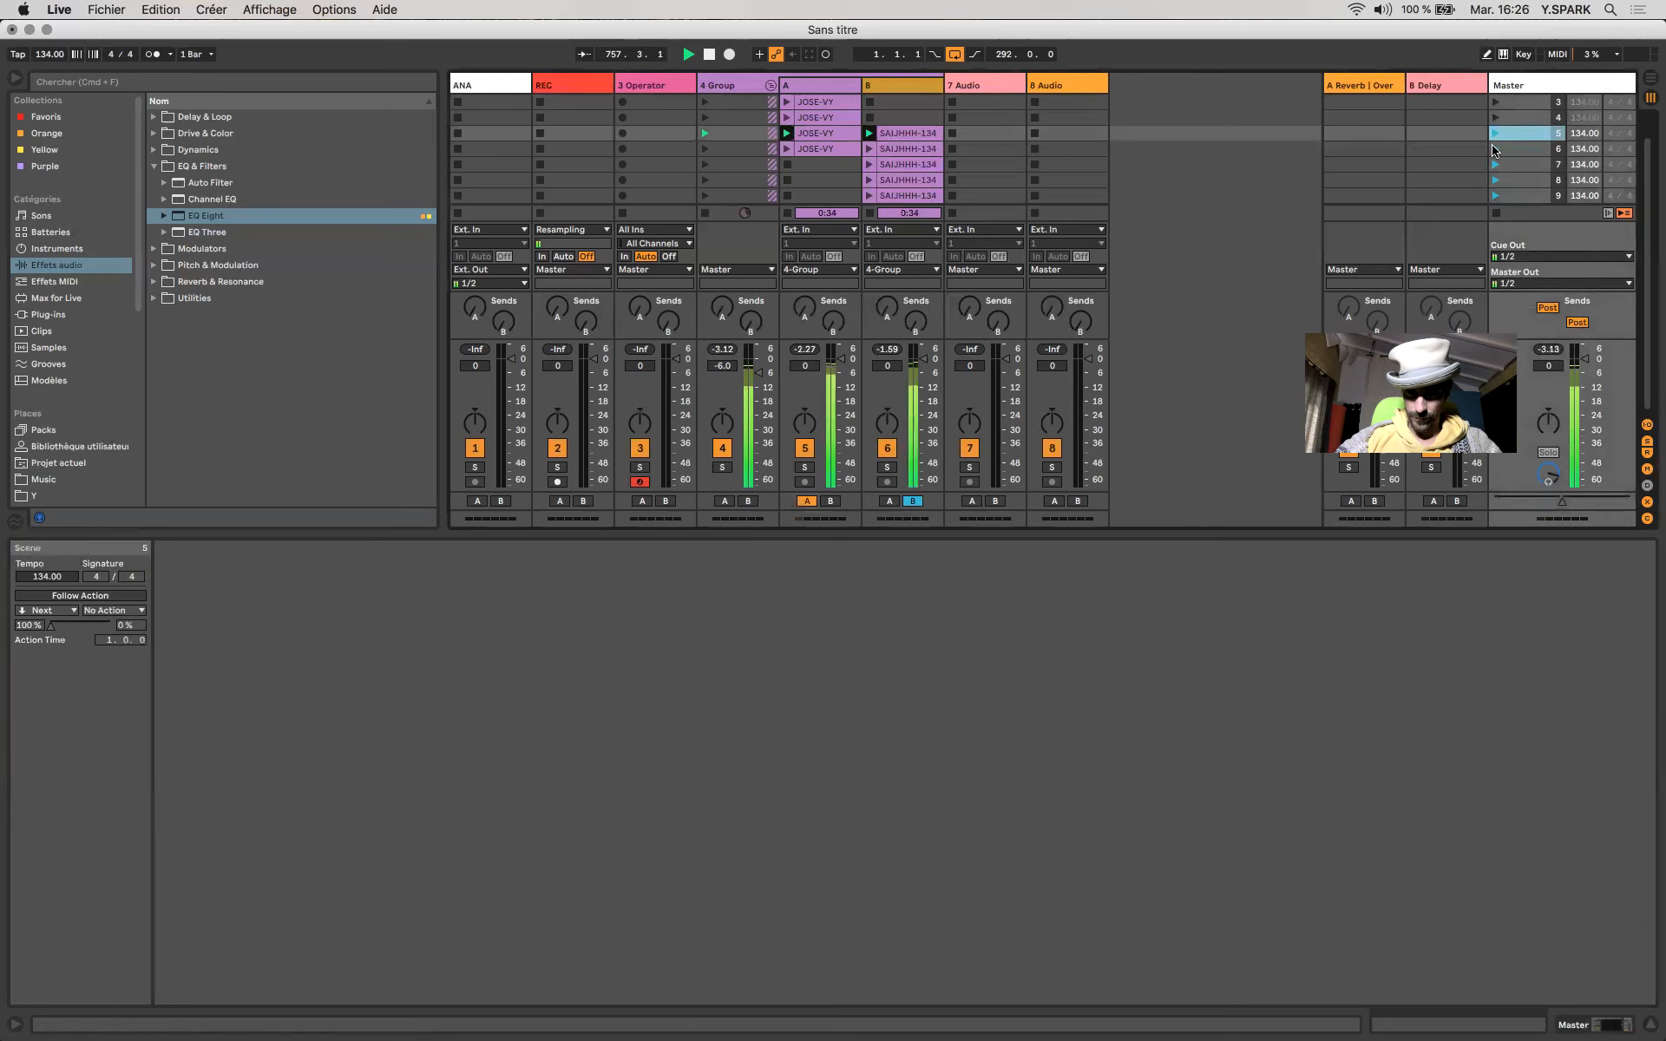
pyautogui.click(1494, 149)
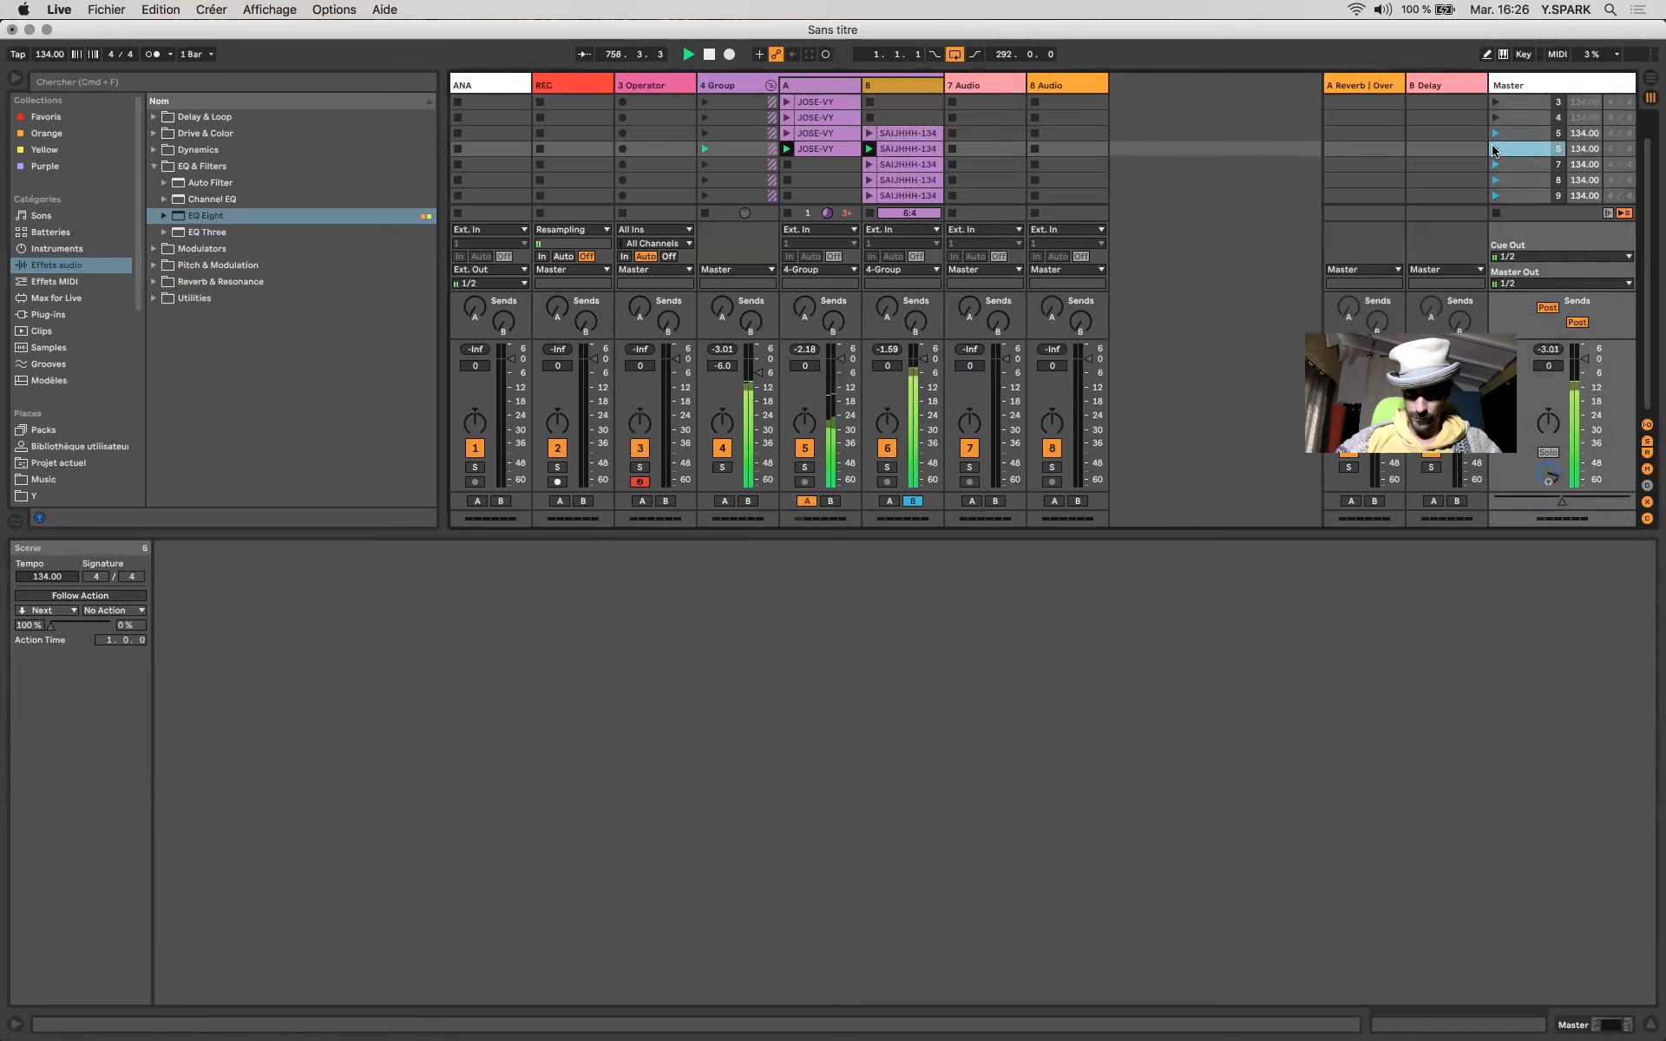
# Raise the gain of the scene 6 JOSE-VY clip to 3.81 dB and audition the mix with the crossfader.
pyautogui.click(826, 153)
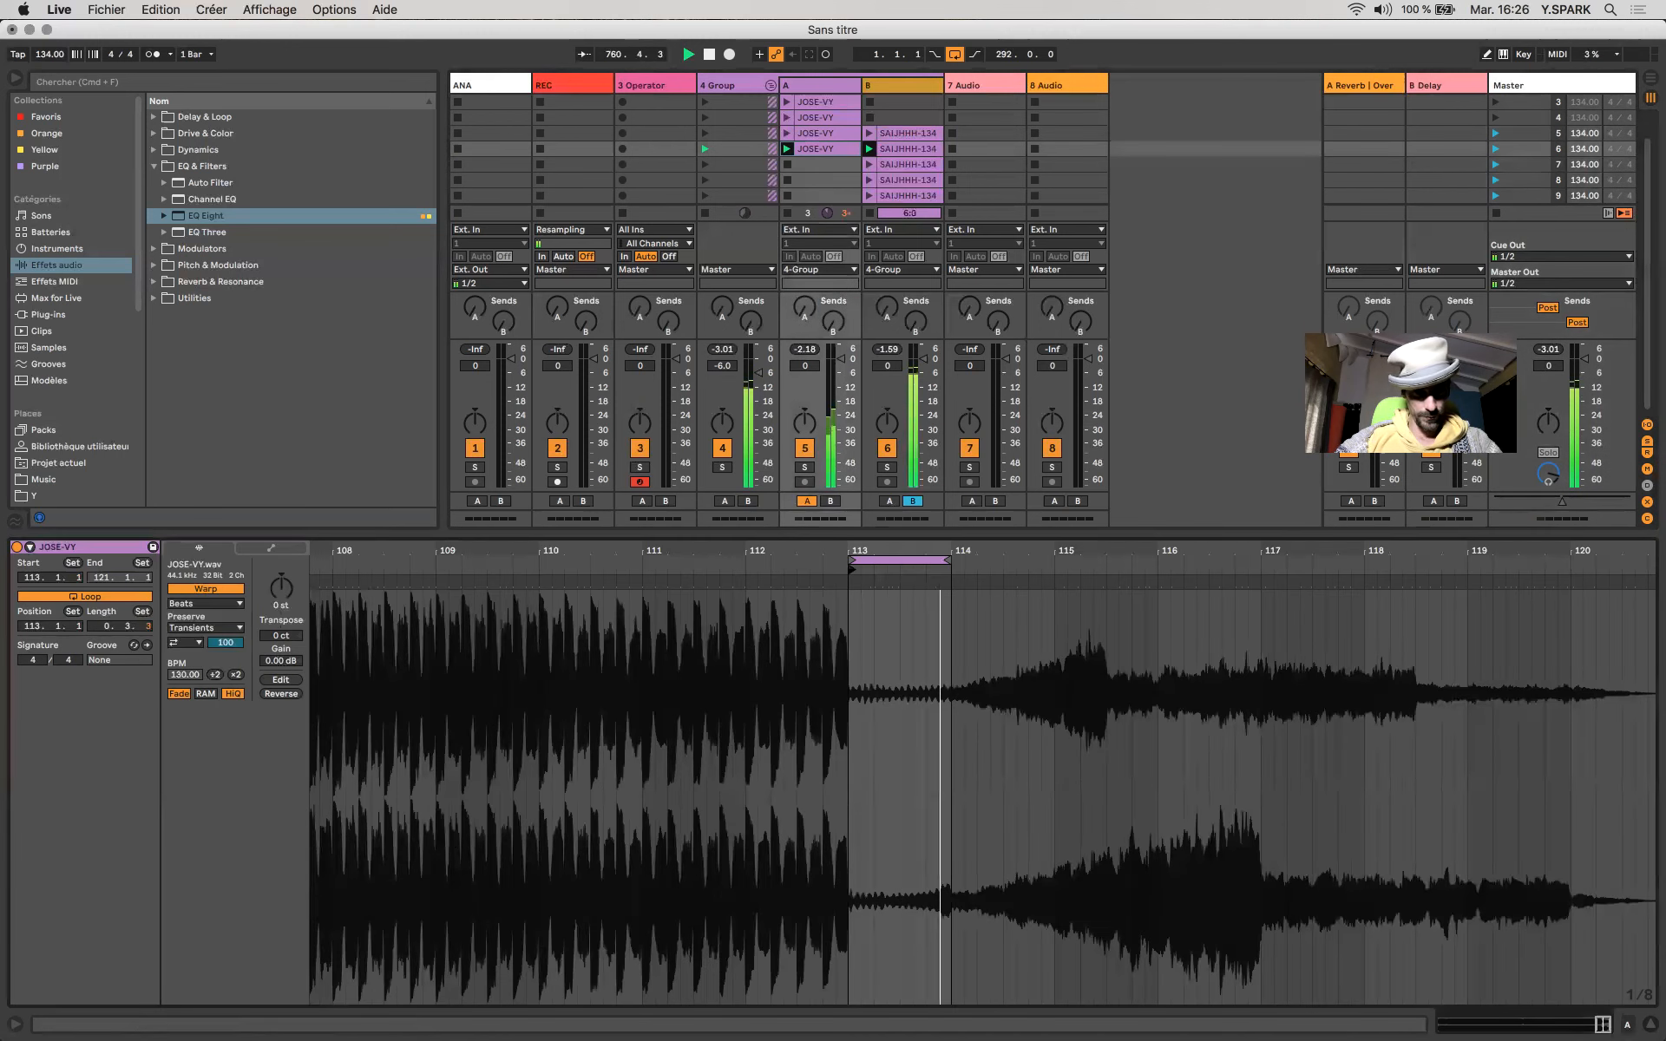
pyautogui.moveTo(281, 661); pyautogui.dragTo(281, 654)
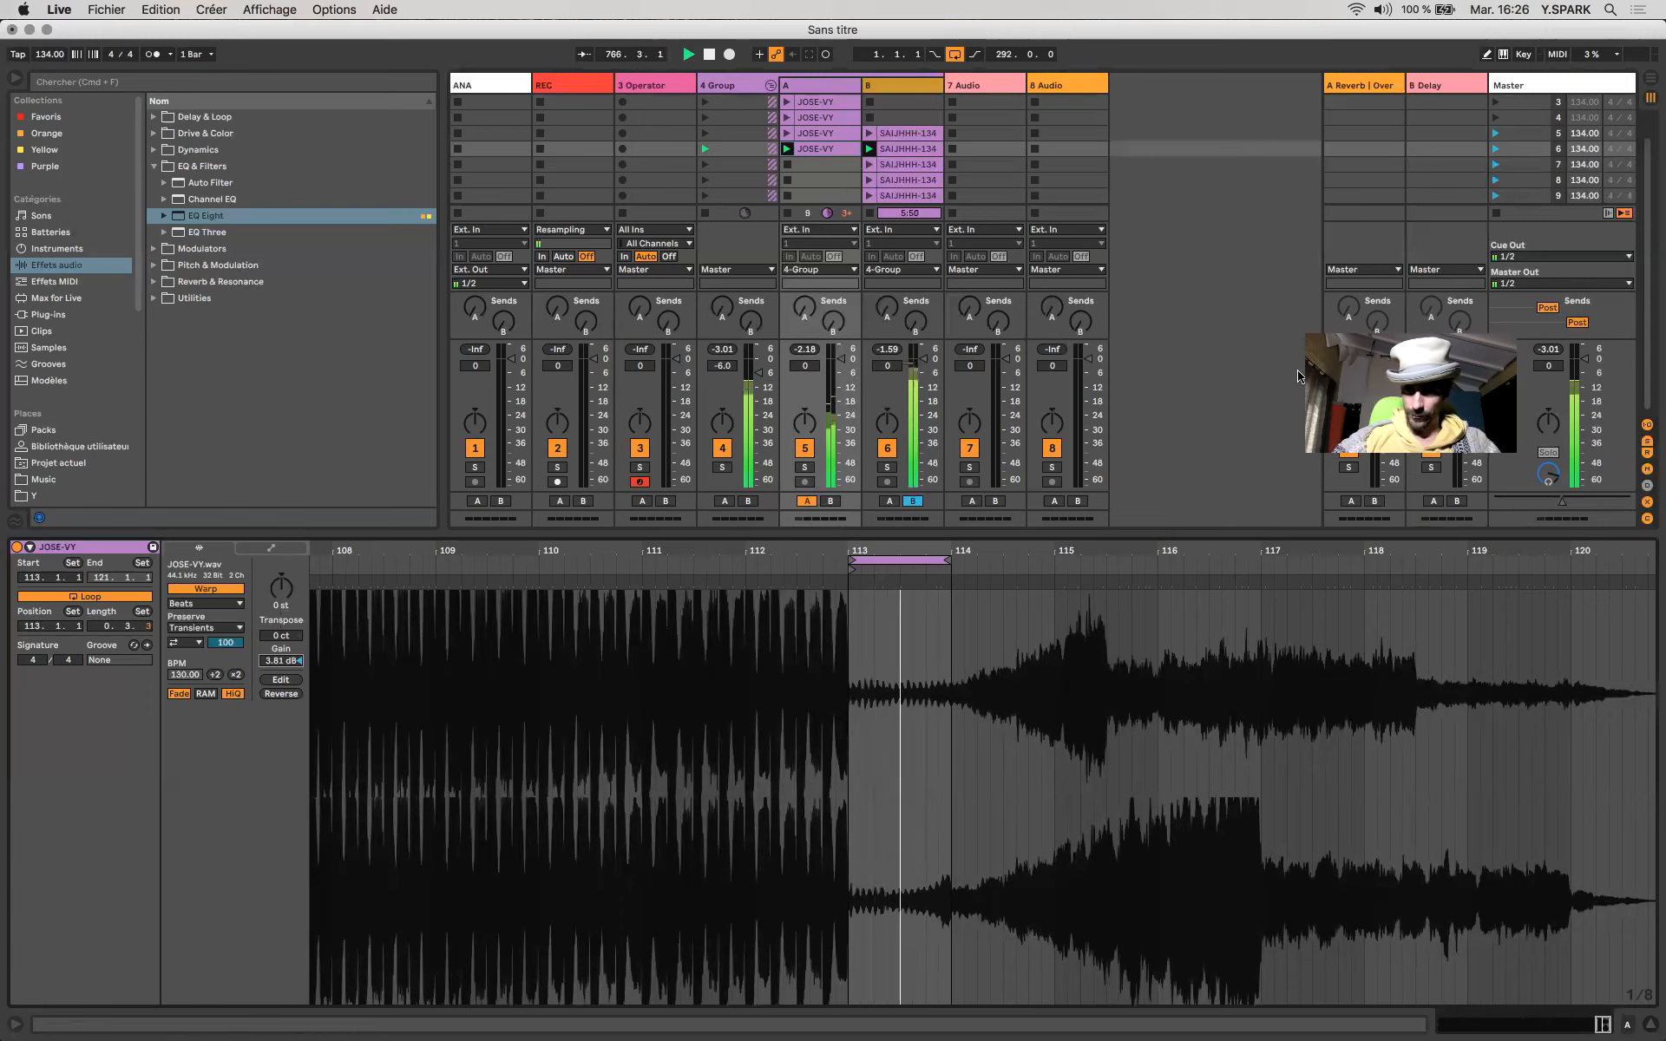
pyautogui.moveTo(1562, 502)
pyautogui.mouseDown()
pyautogui.moveTo(1612, 501)
pyautogui.moveTo(1562, 502)
pyautogui.mouseUp()
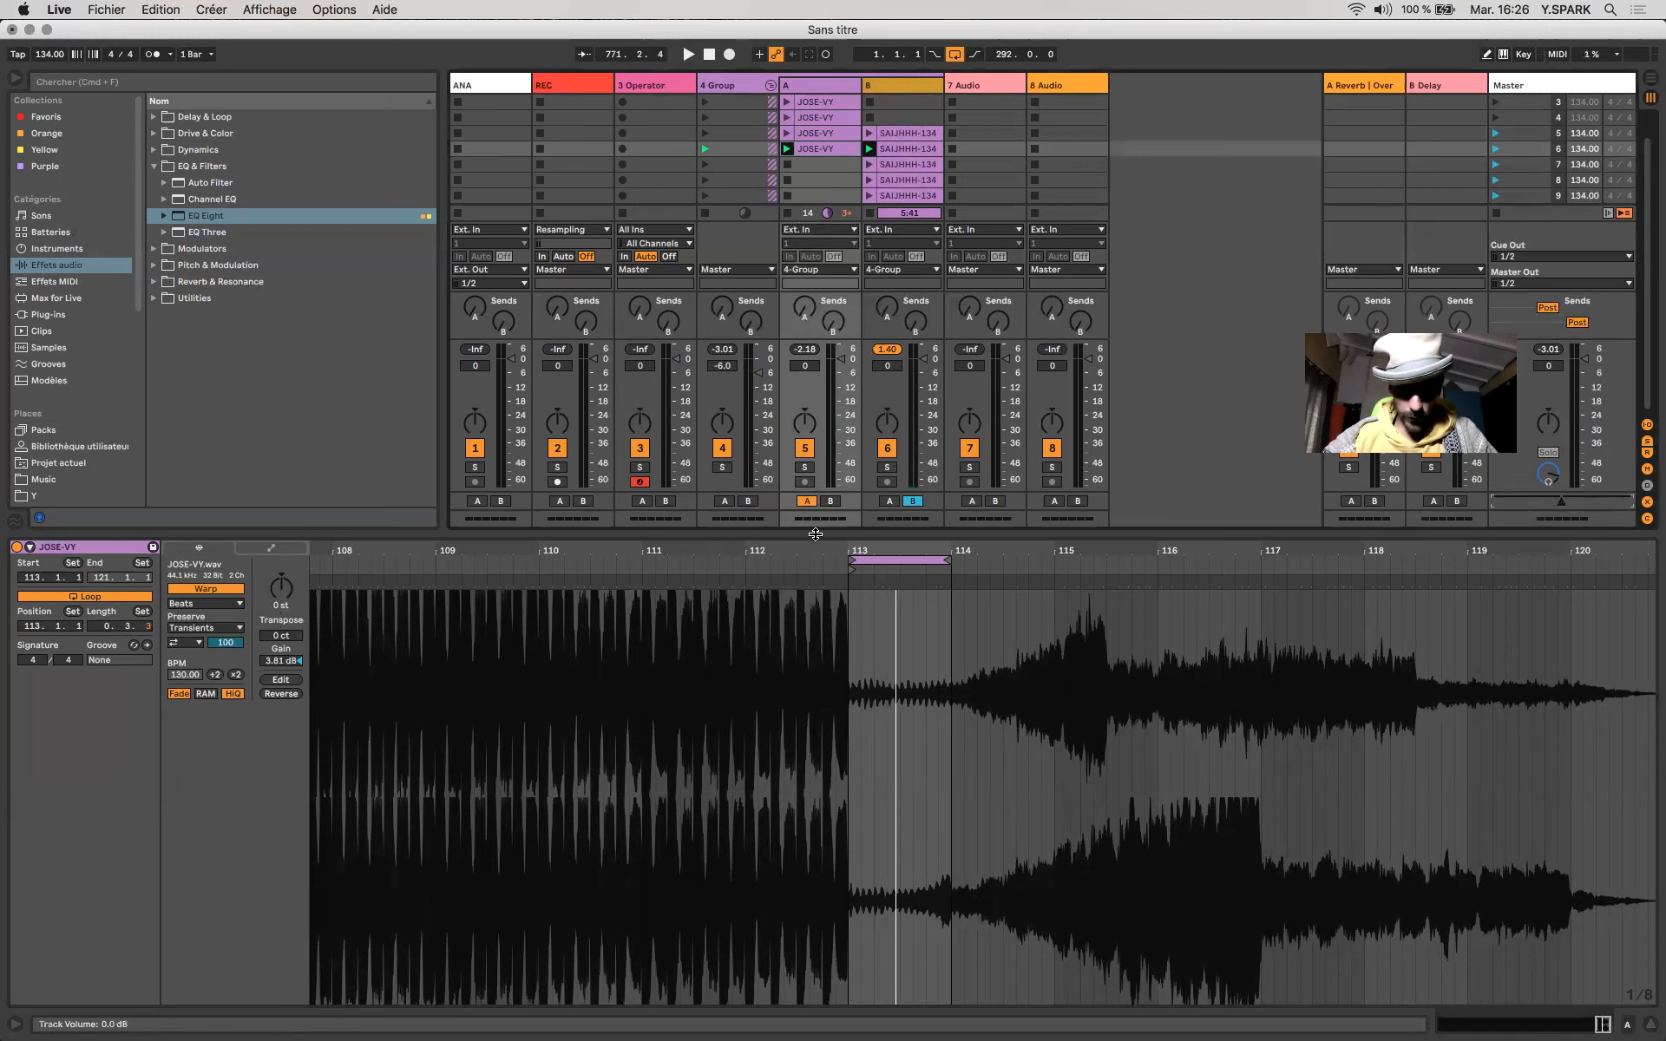
# Cut the ACID-BASE-G-145 clip from track B in the Arrangement and return to the Session View.
pyautogui.moveTo(833, 621); pyautogui.dragTo(835, 684)
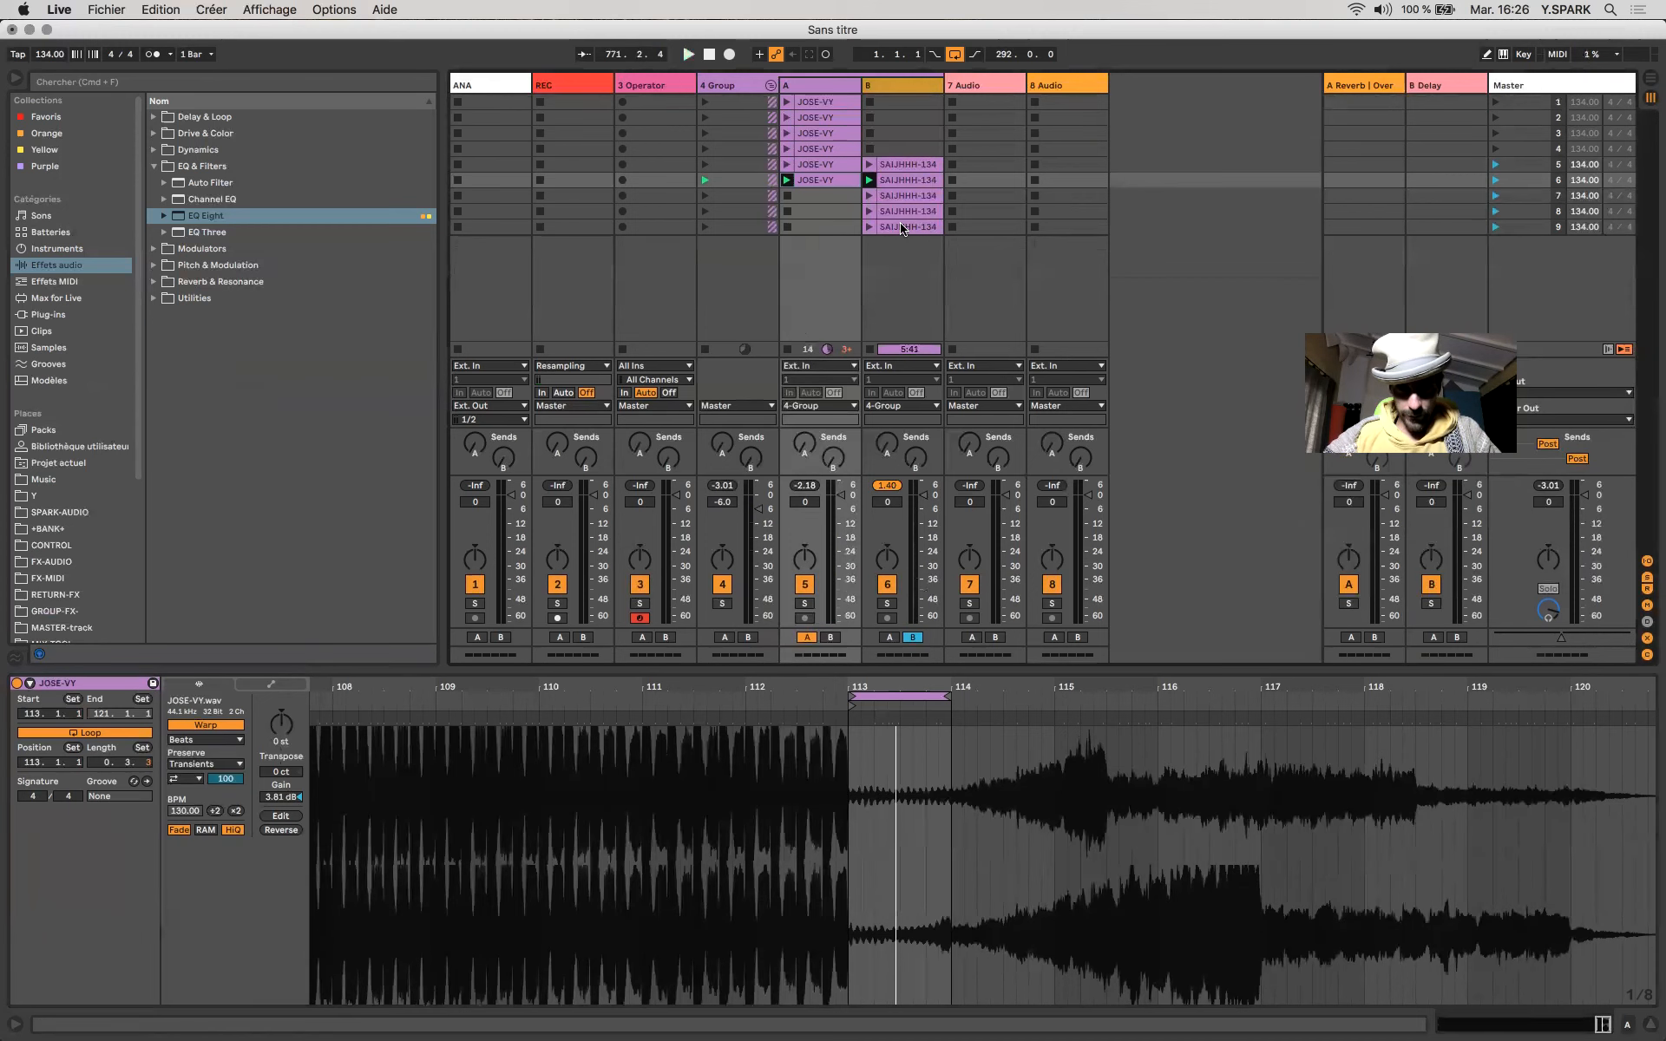
pyautogui.click(909, 230)
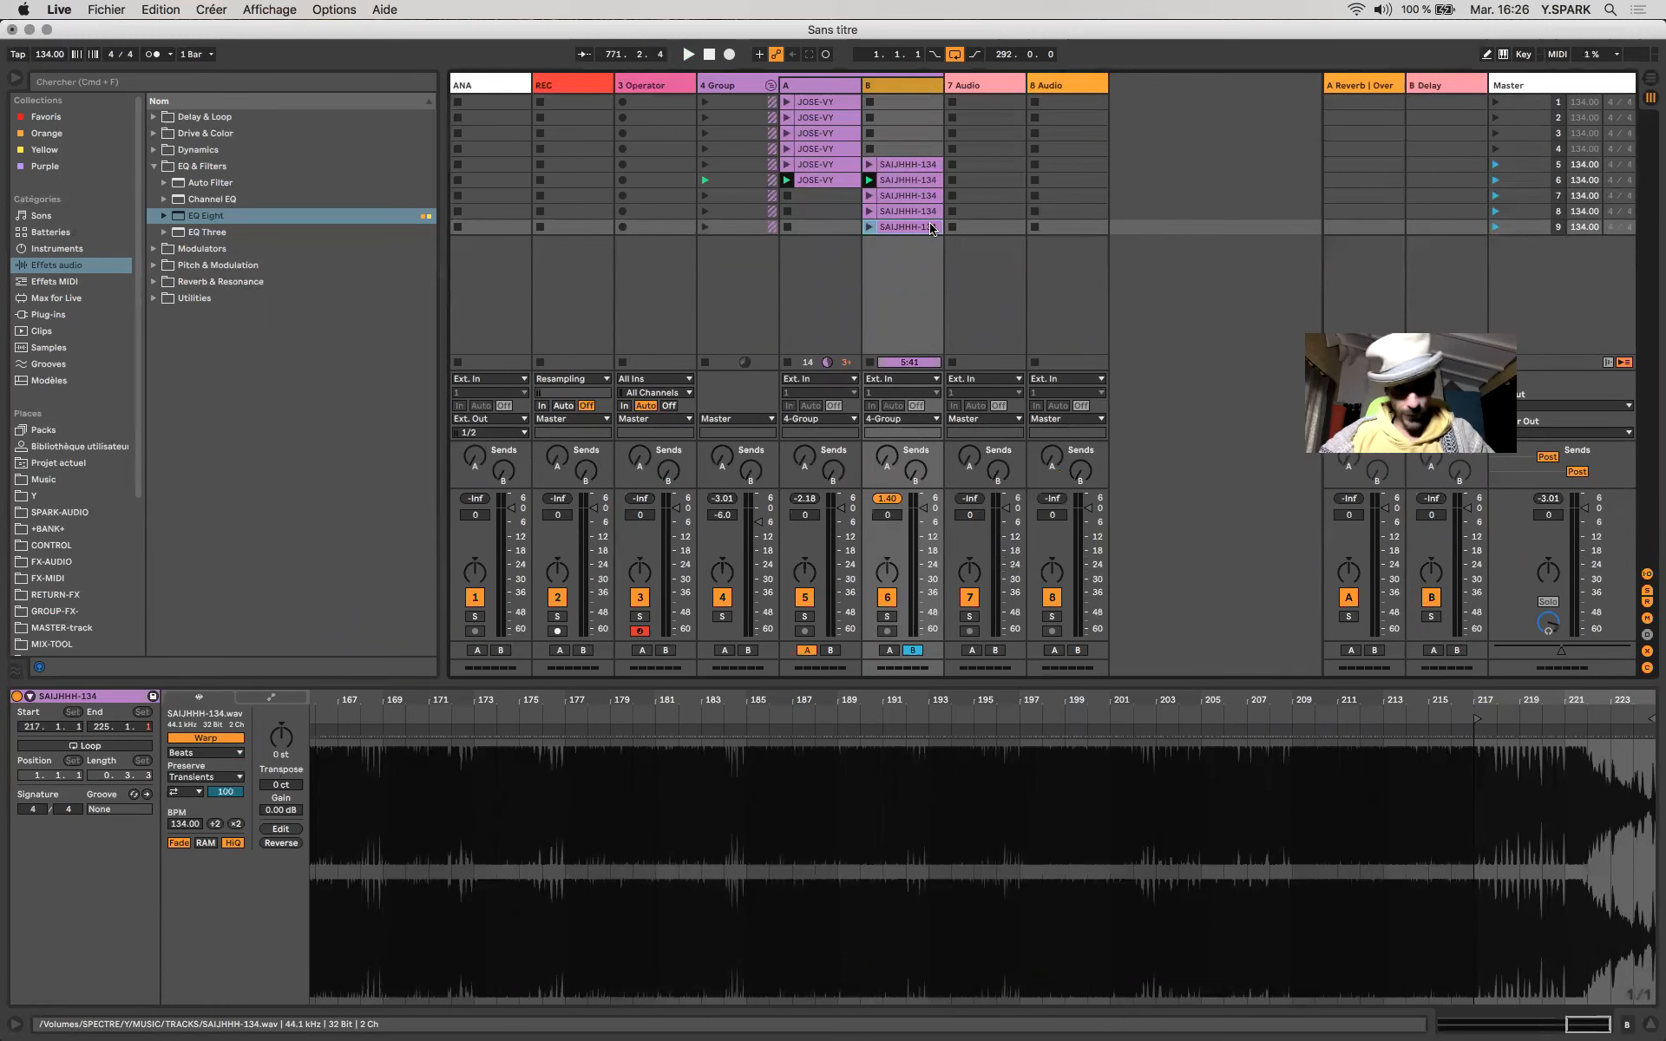
pyautogui.press('Tab')
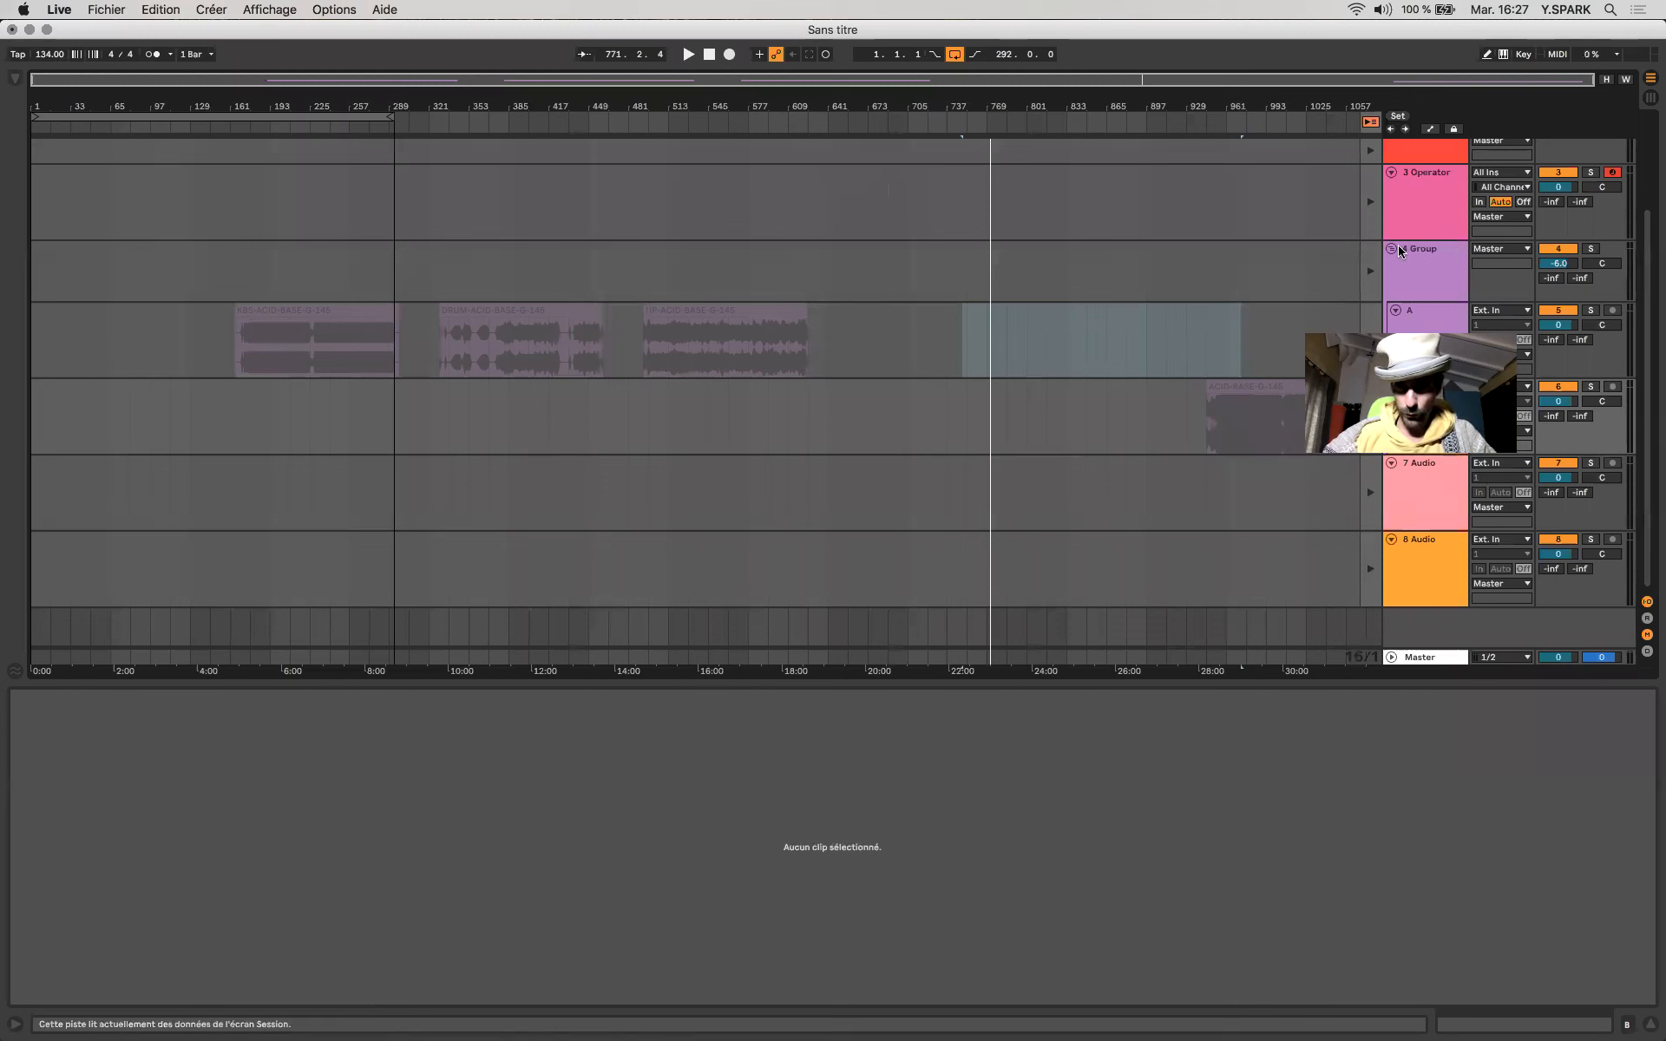
pyautogui.click(1224, 387)
pyautogui.click(1237, 387)
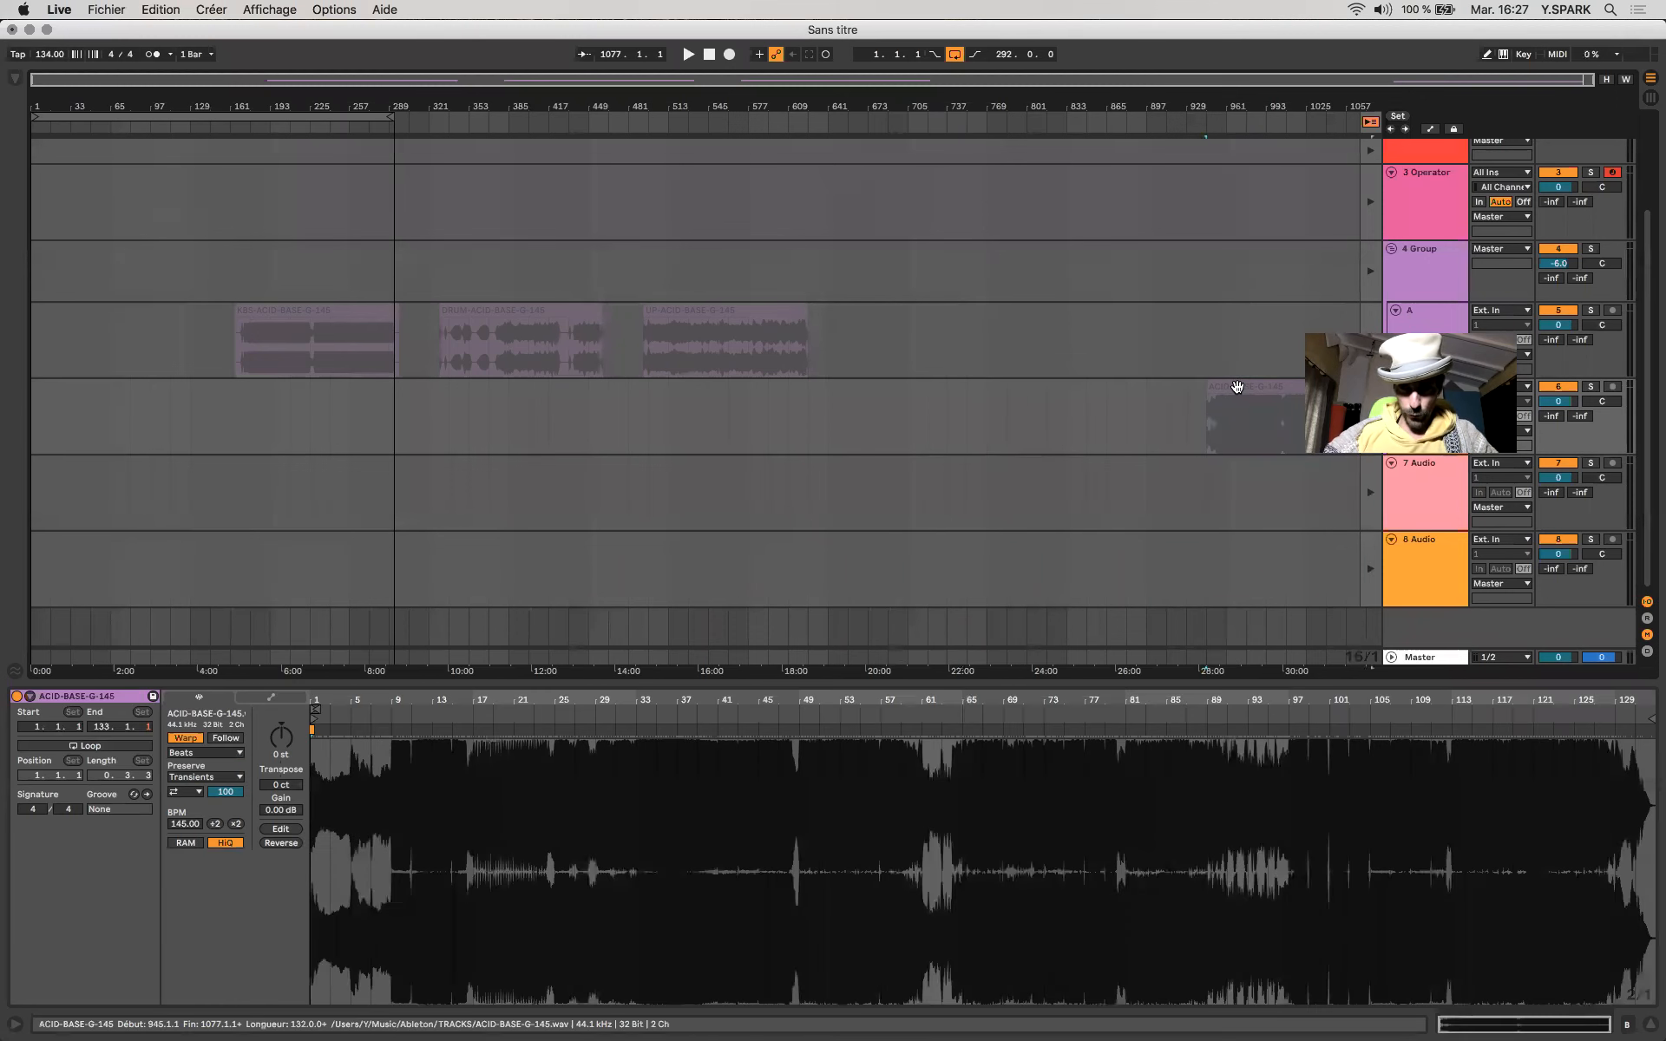
pyautogui.moveTo(1237, 387); pyautogui.dragTo(908, 383)
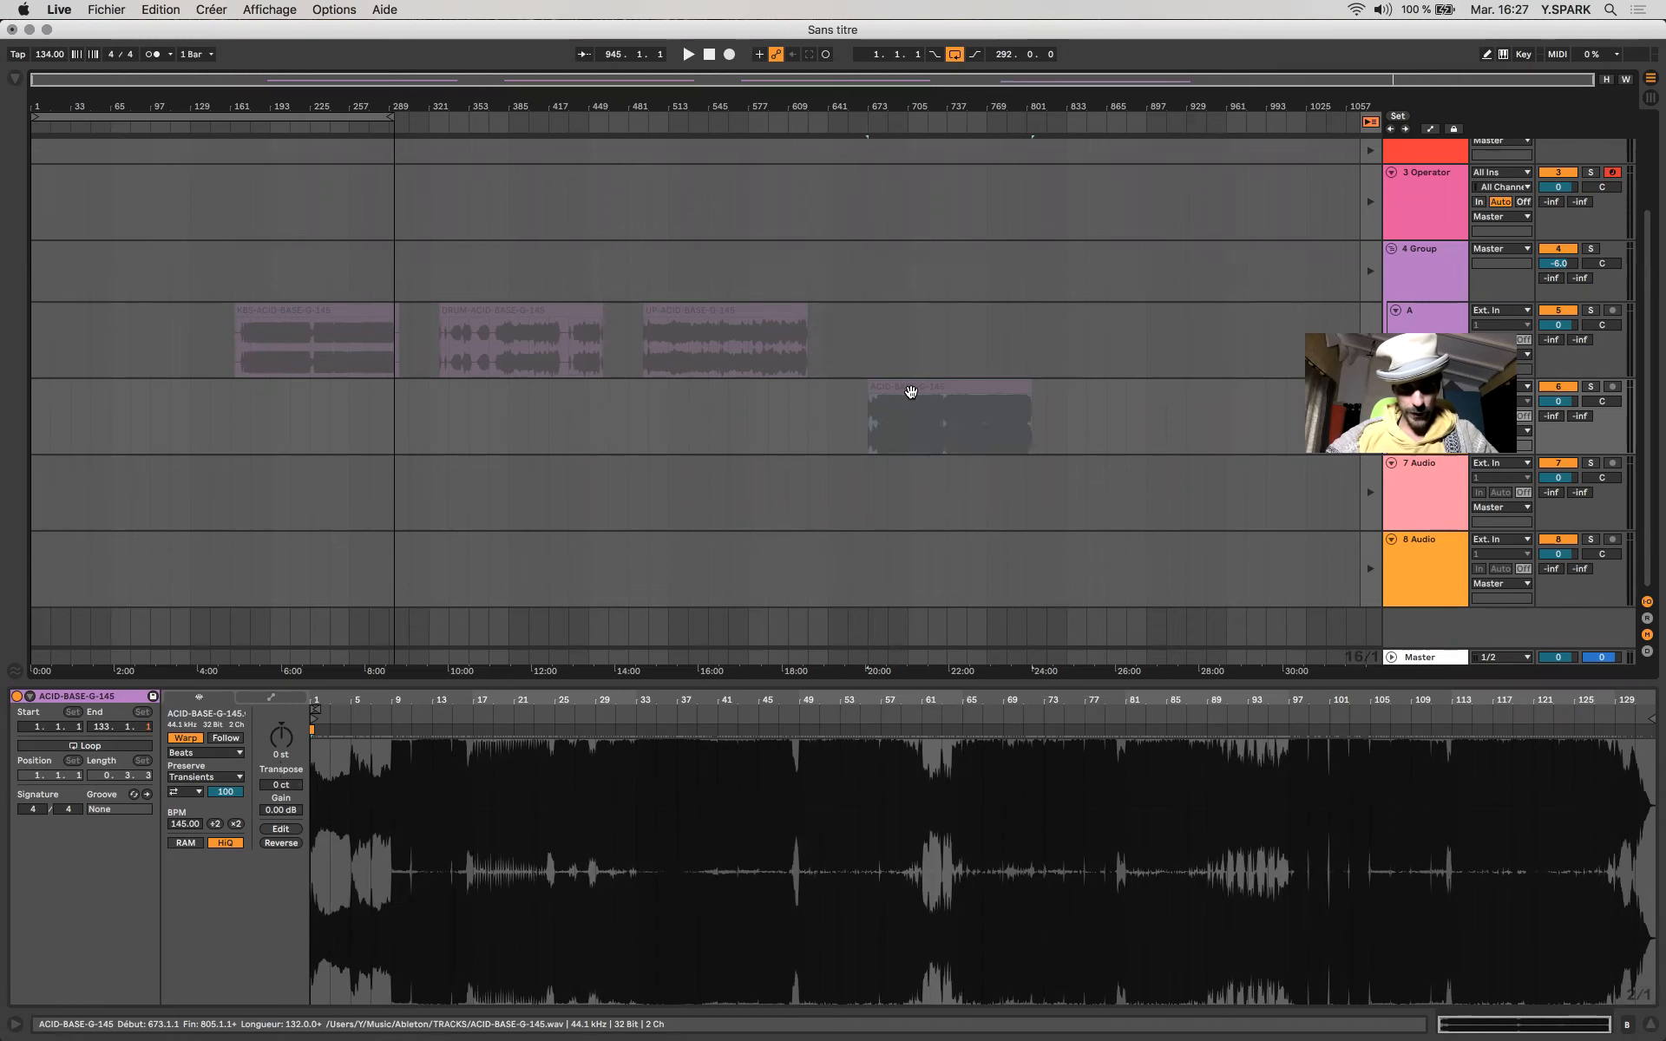
pyautogui.press('Delete')
pyautogui.press('Tab')
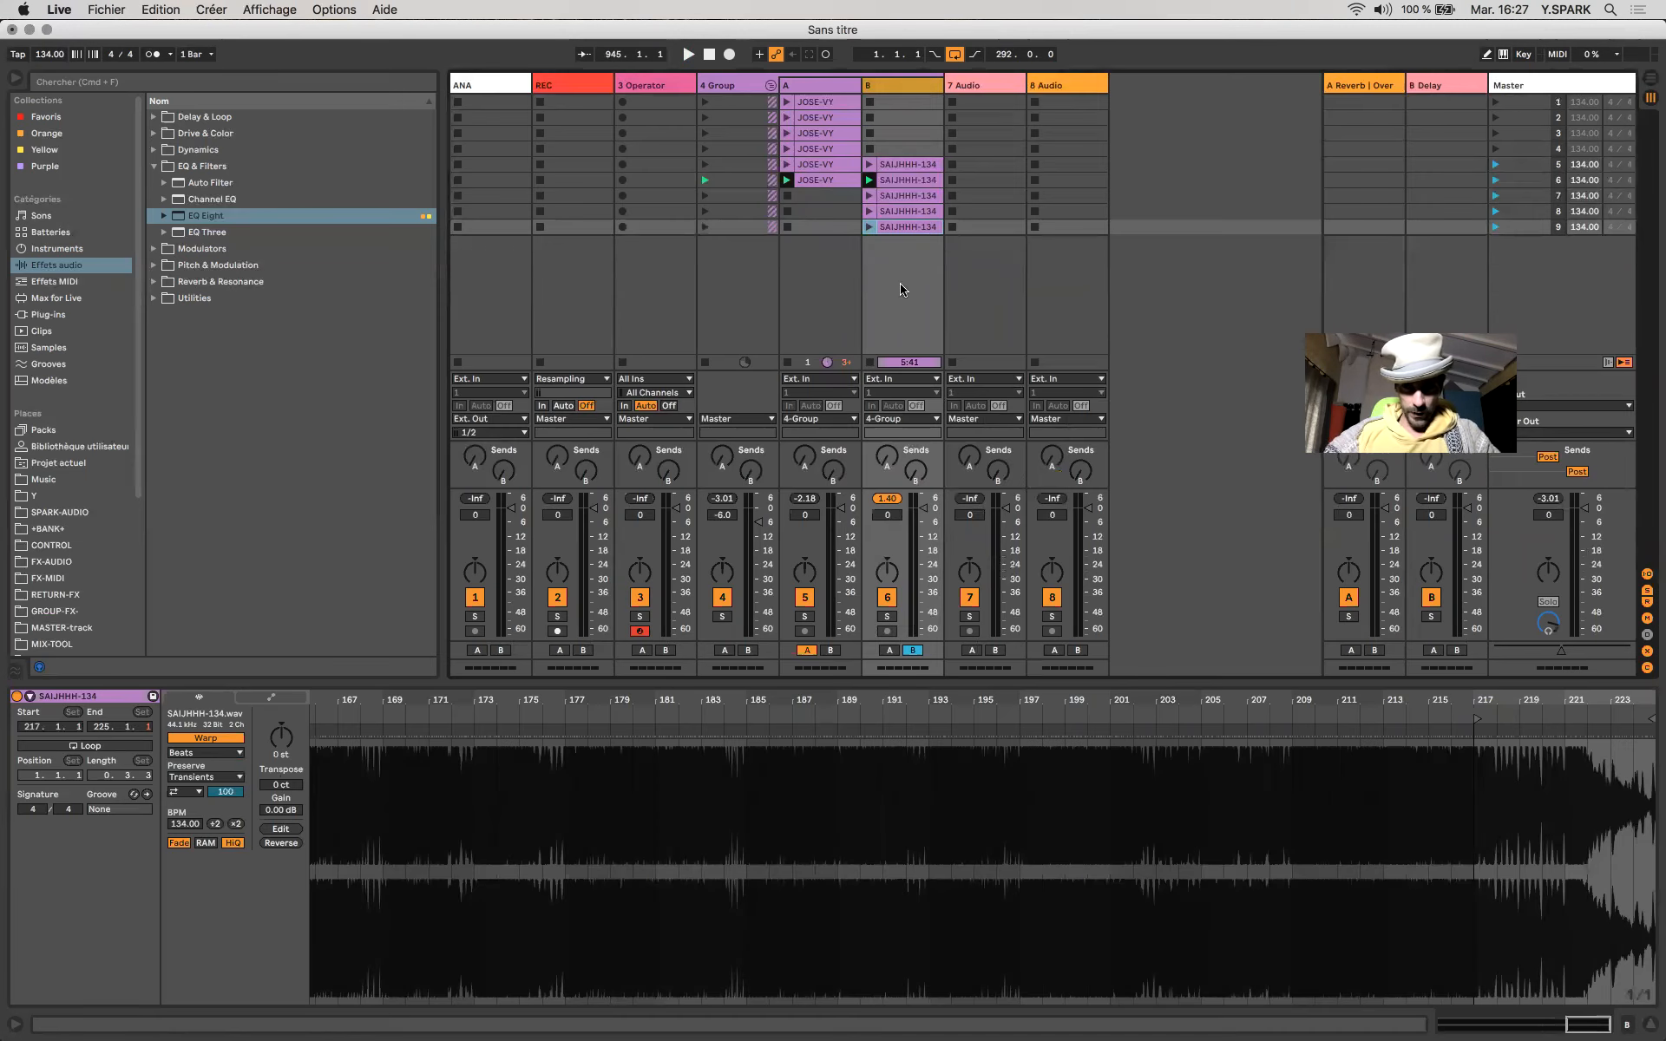
# Insert five empty scenes below scene 9 and paste the ACID-BASE-G-145 clip into track A at scene 13.
pyautogui.click(807, 228)
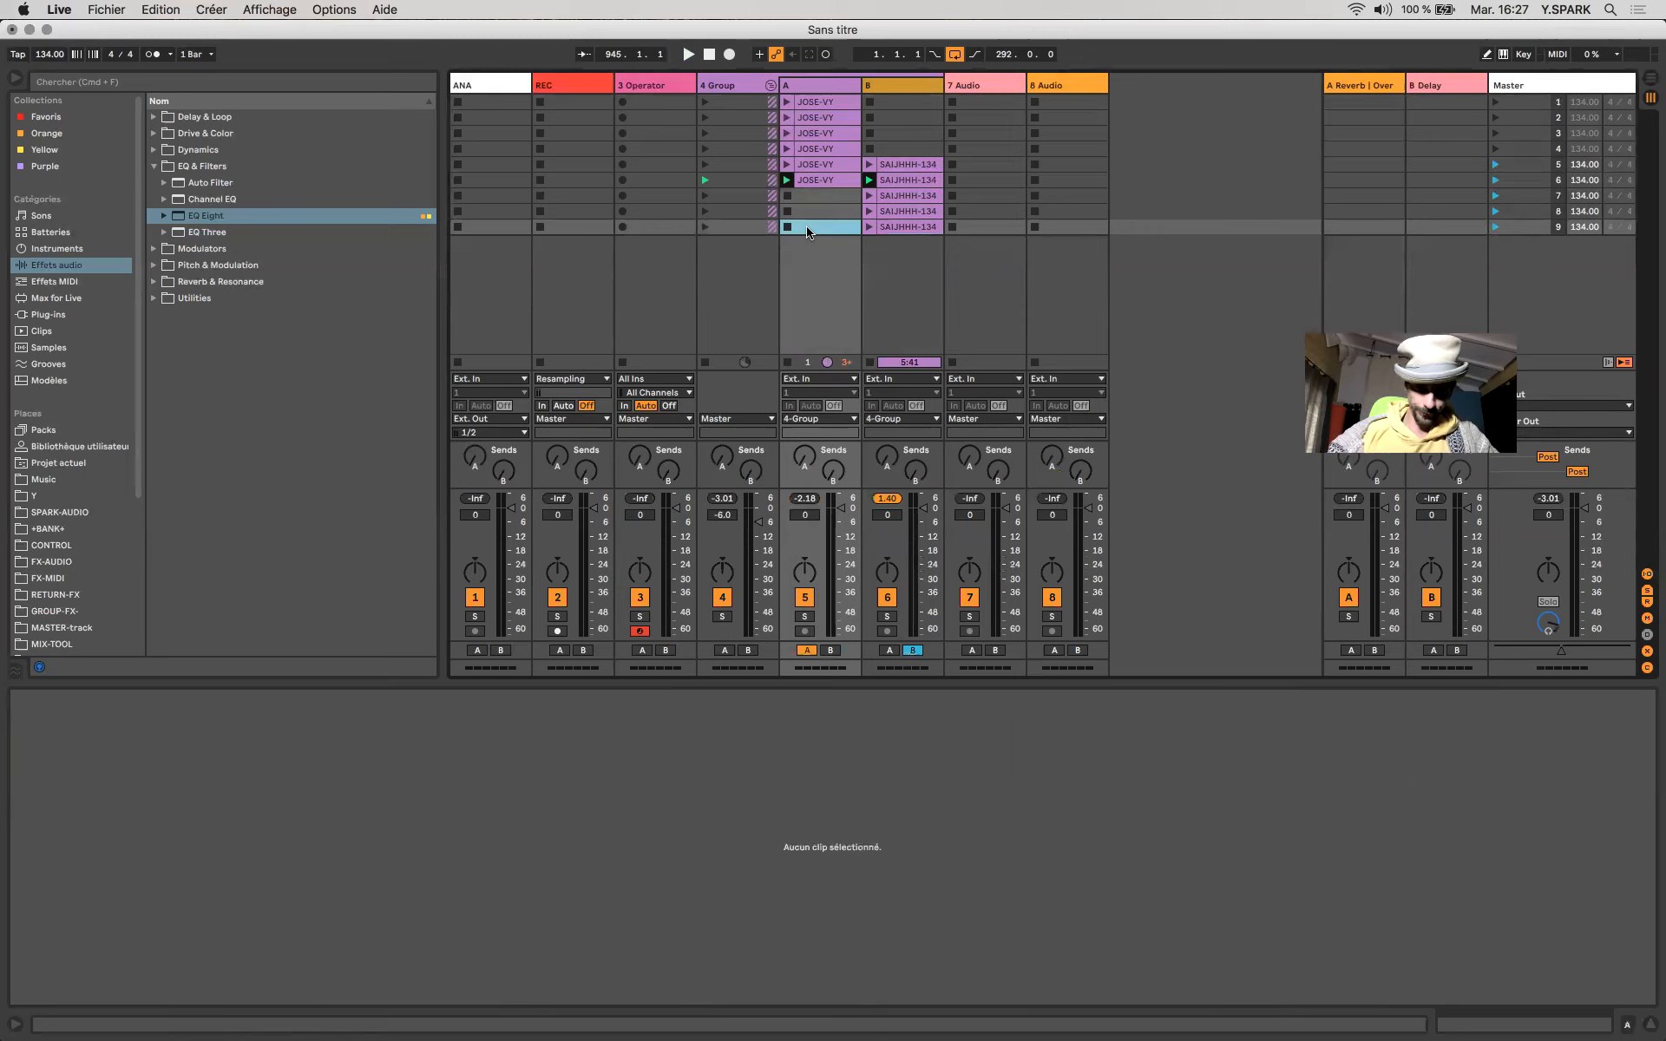
pyautogui.press('super+i')
pyautogui.press('super+i')
pyautogui.press('super+i')
pyautogui.press('super+i')
pyautogui.press('super+i')
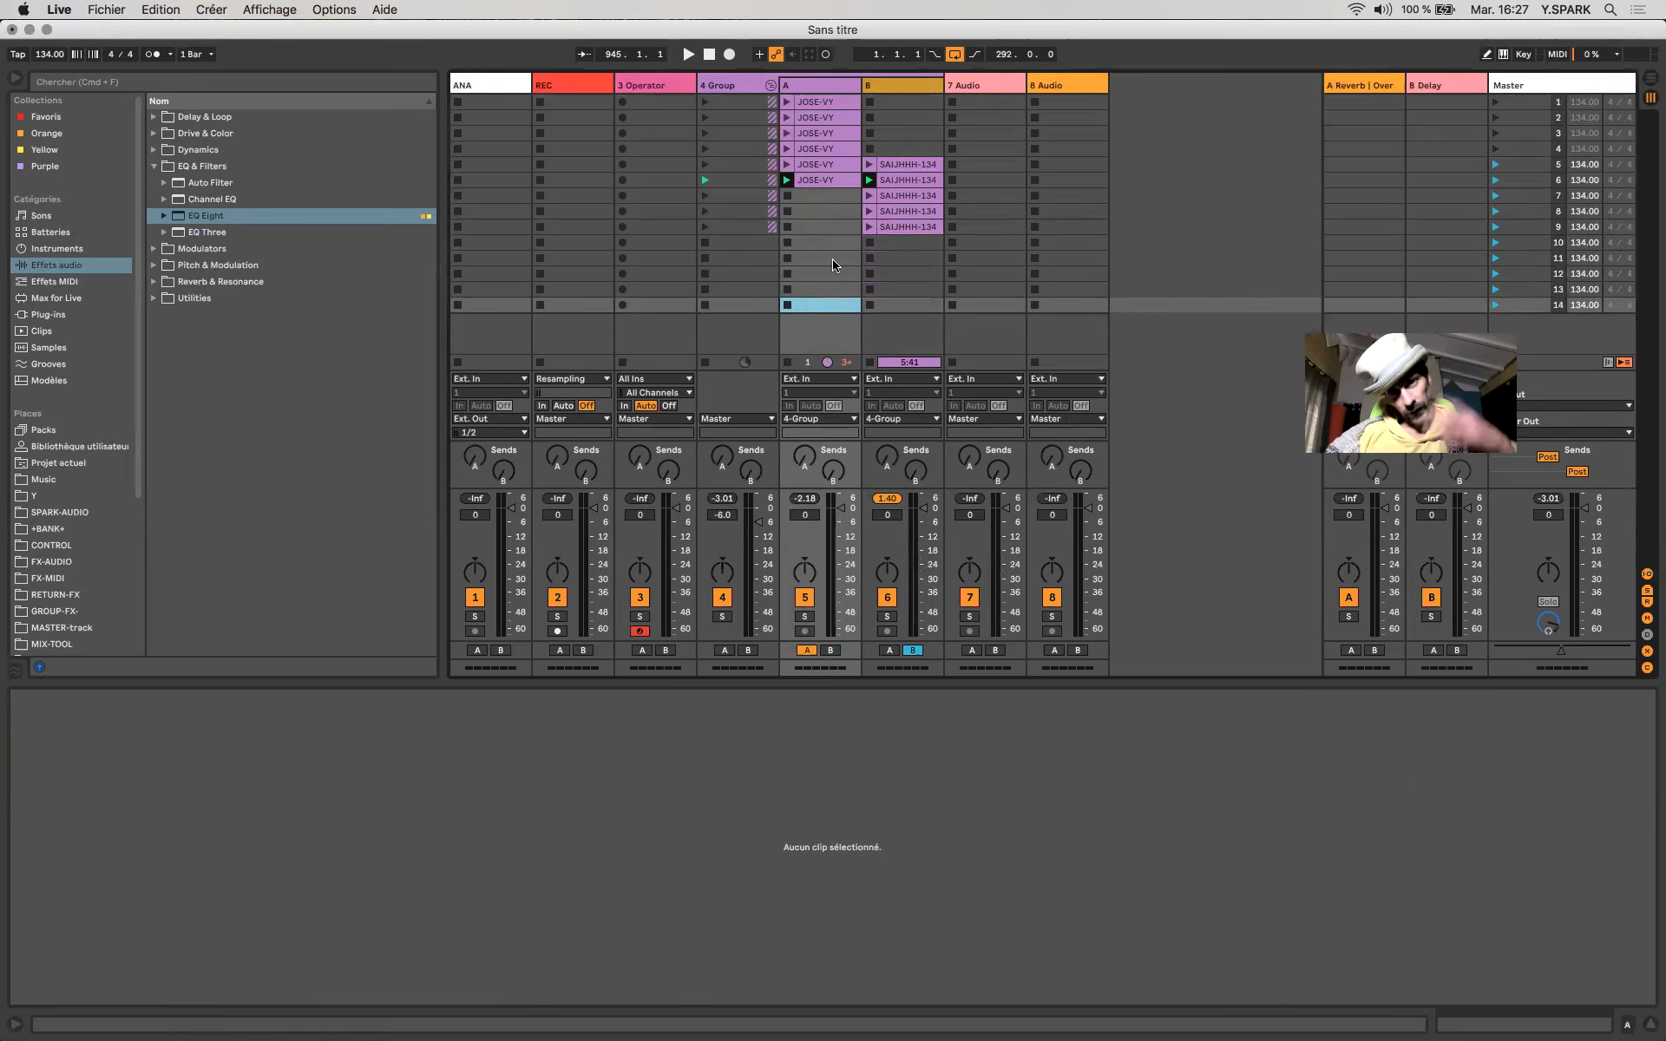
pyautogui.click(839, 290)
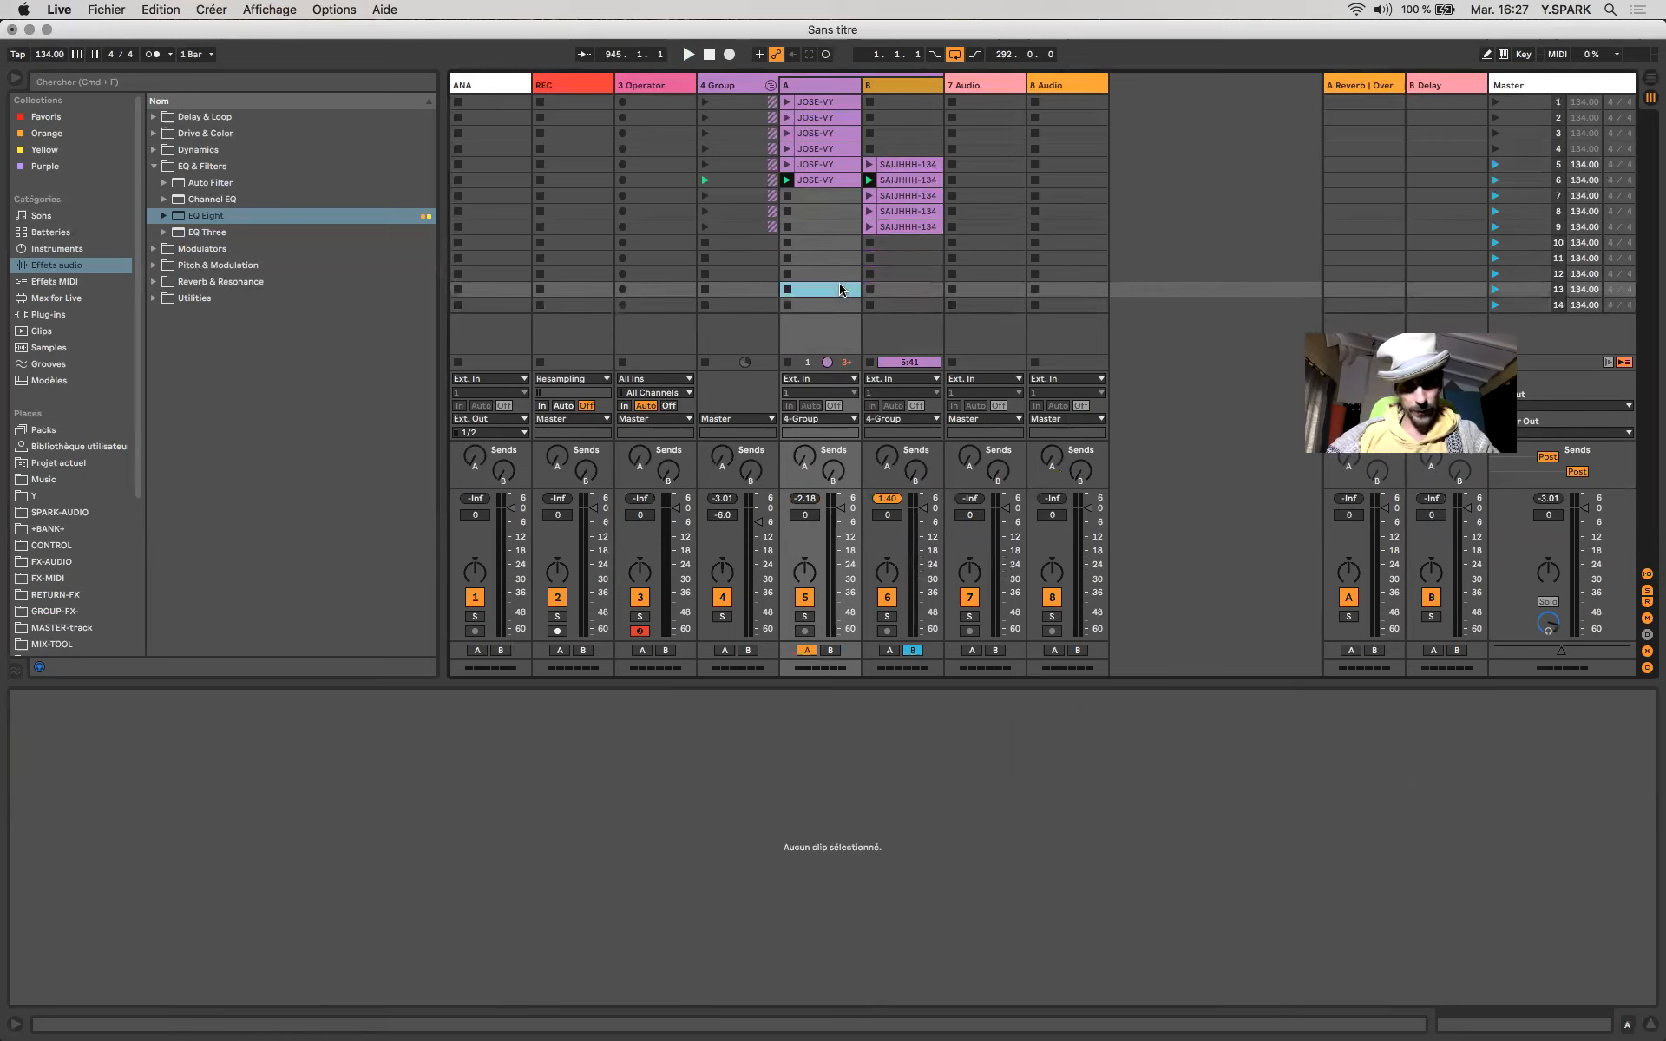
pyautogui.press('super+v')
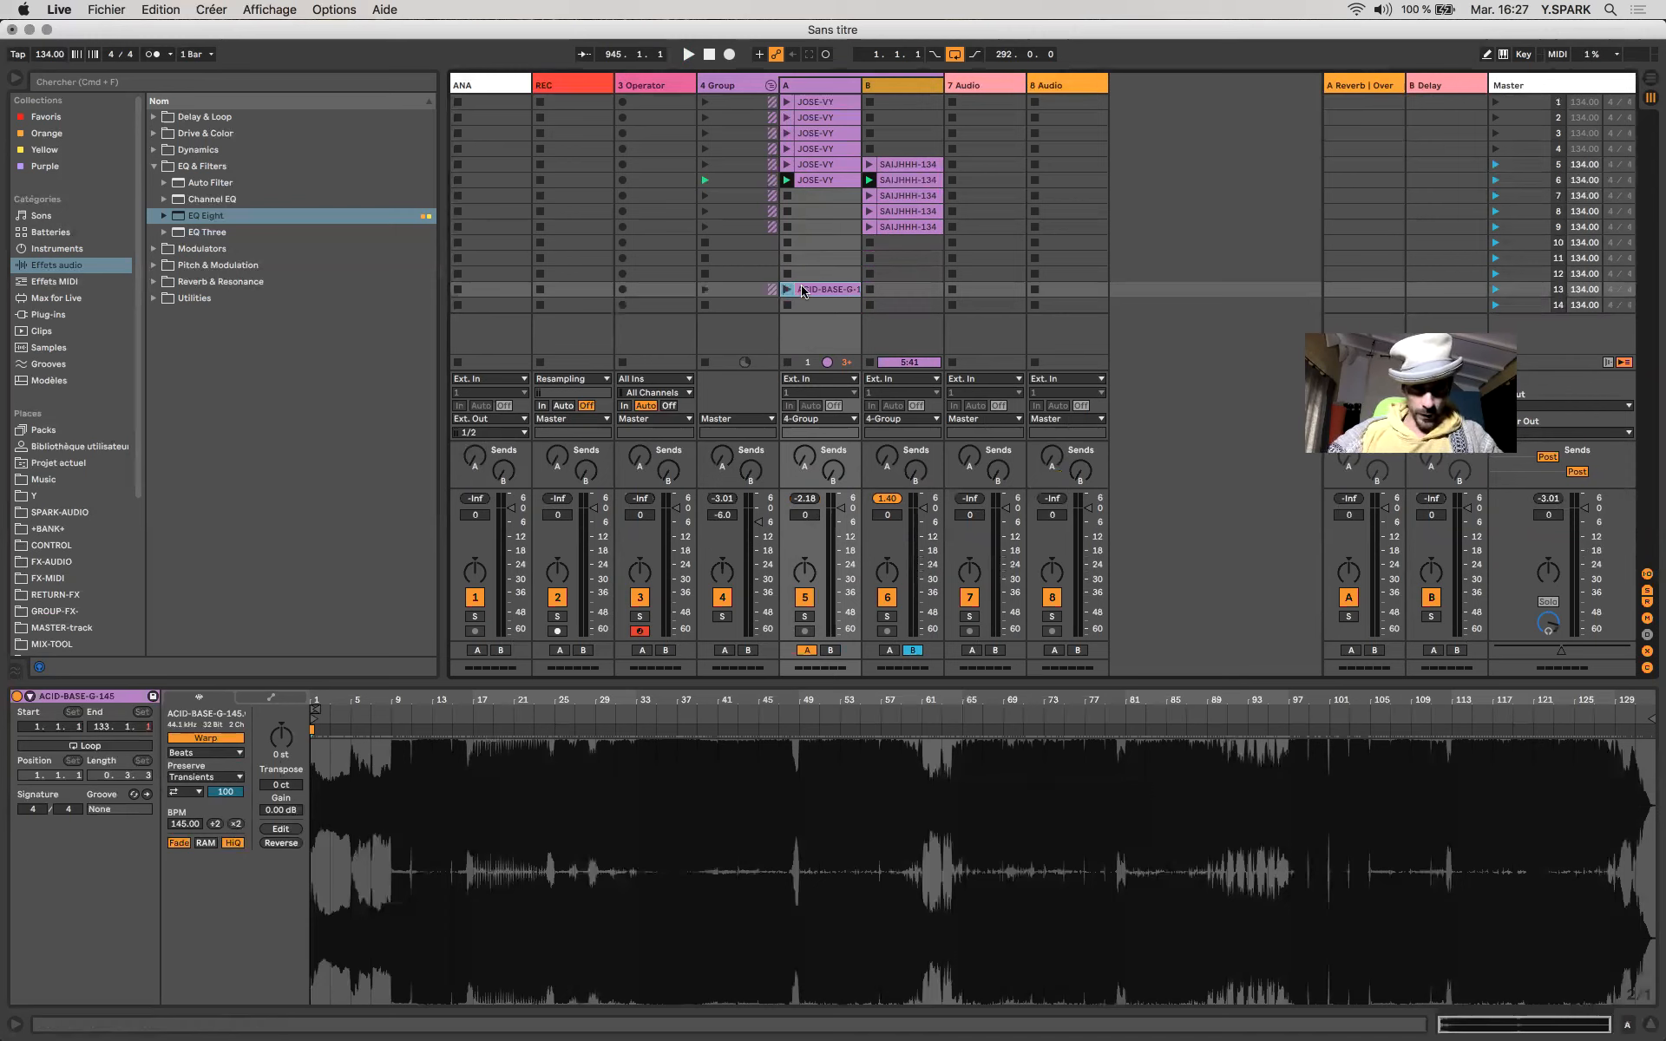
# Duplicate the ACID-BASE-G-145 clip into scenes 14, 15 and 16, with start markers at 9.1.1, 61.1.1 and 97.1.1 respectively.
pyautogui.press('super+d')
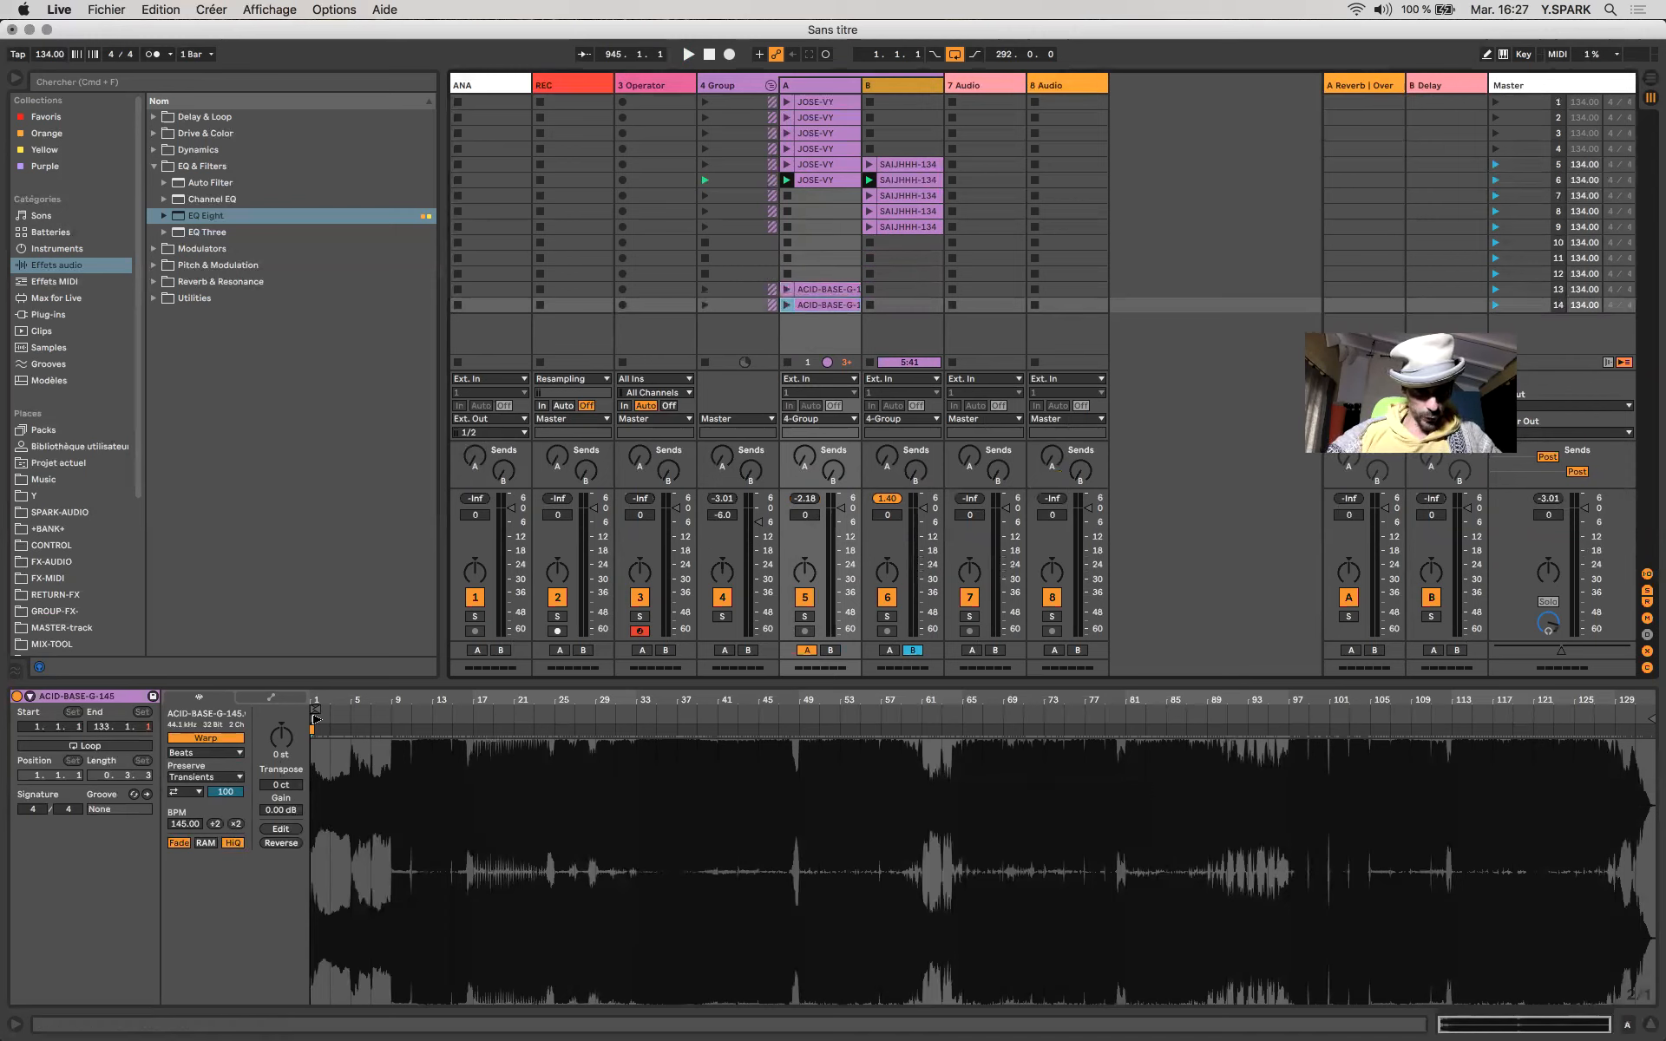
pyautogui.moveTo(381, 715); pyautogui.dragTo(397, 719)
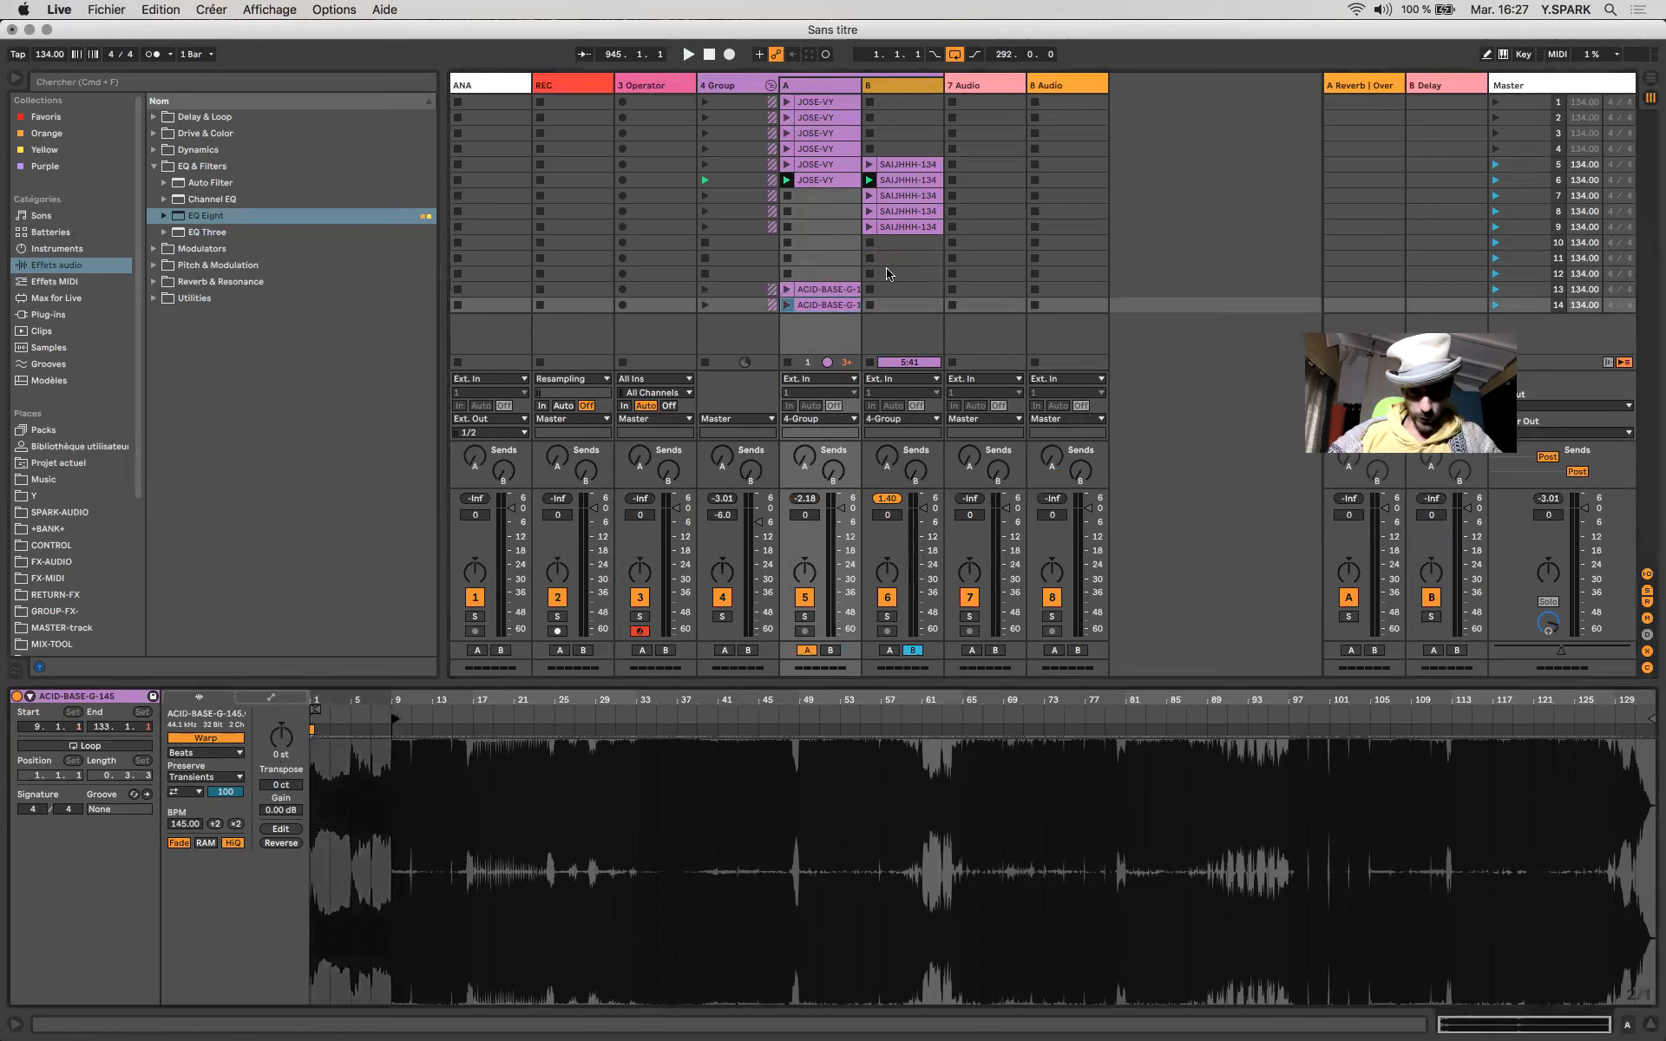
pyautogui.press('super+d')
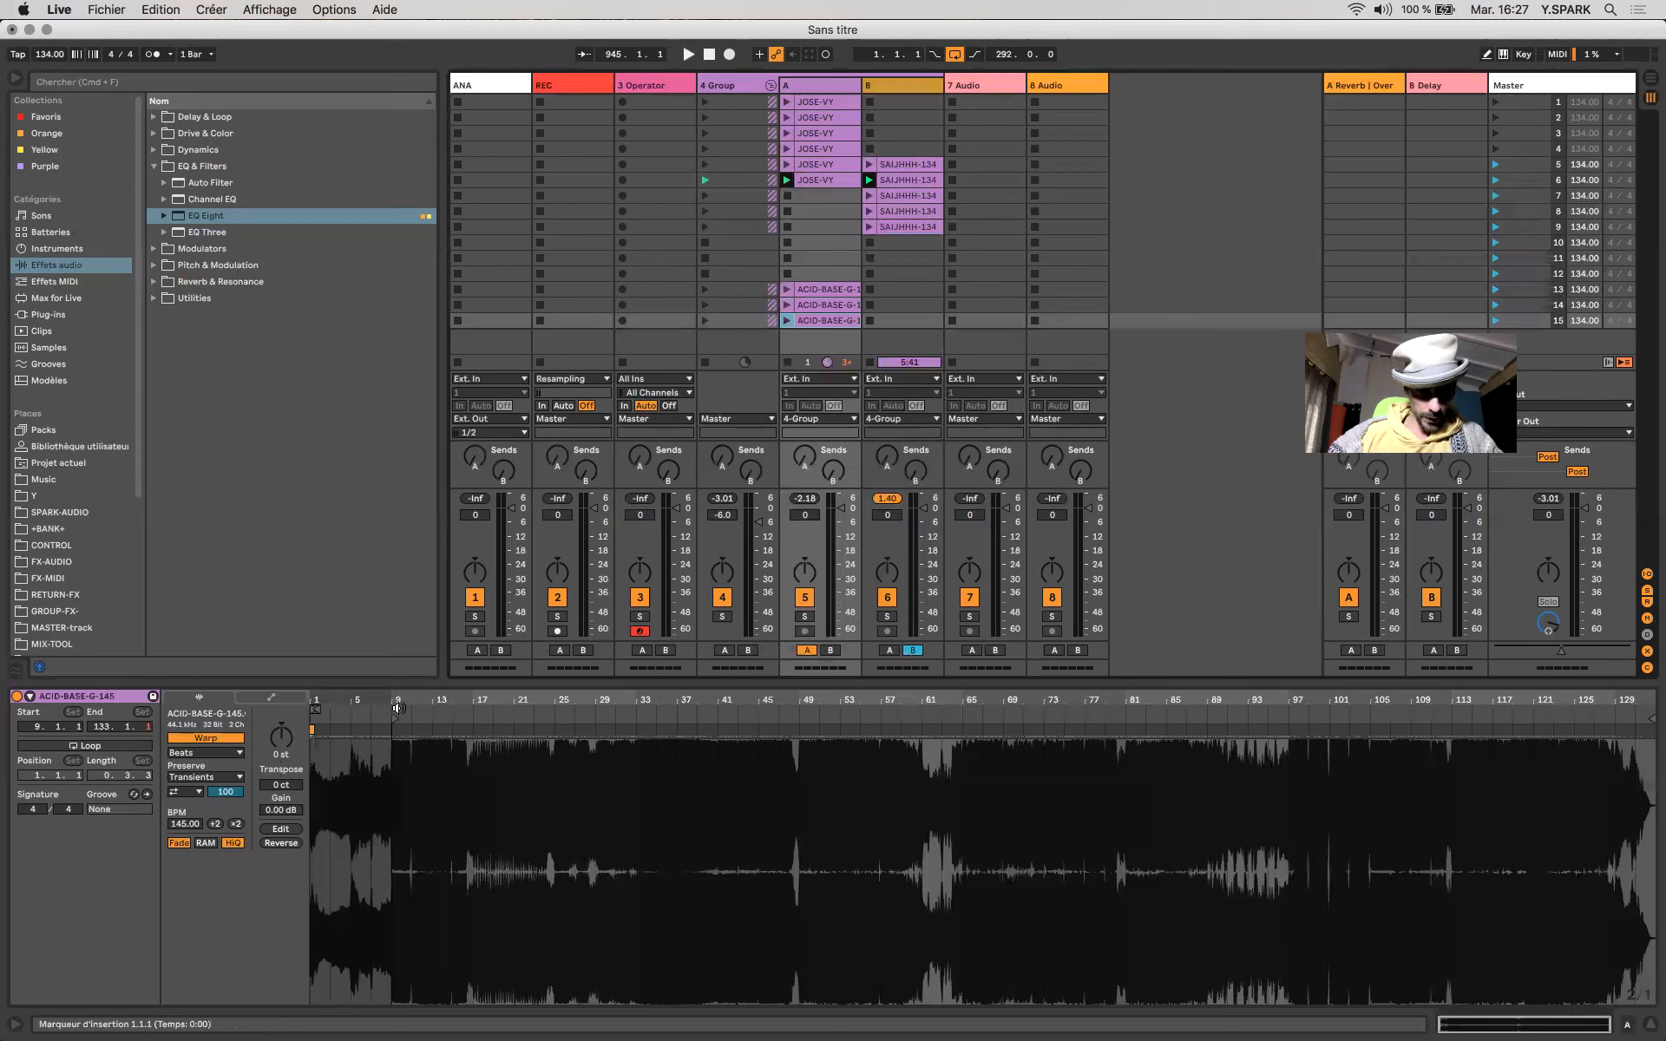
pyautogui.moveTo(396, 719); pyautogui.dragTo(923, 754)
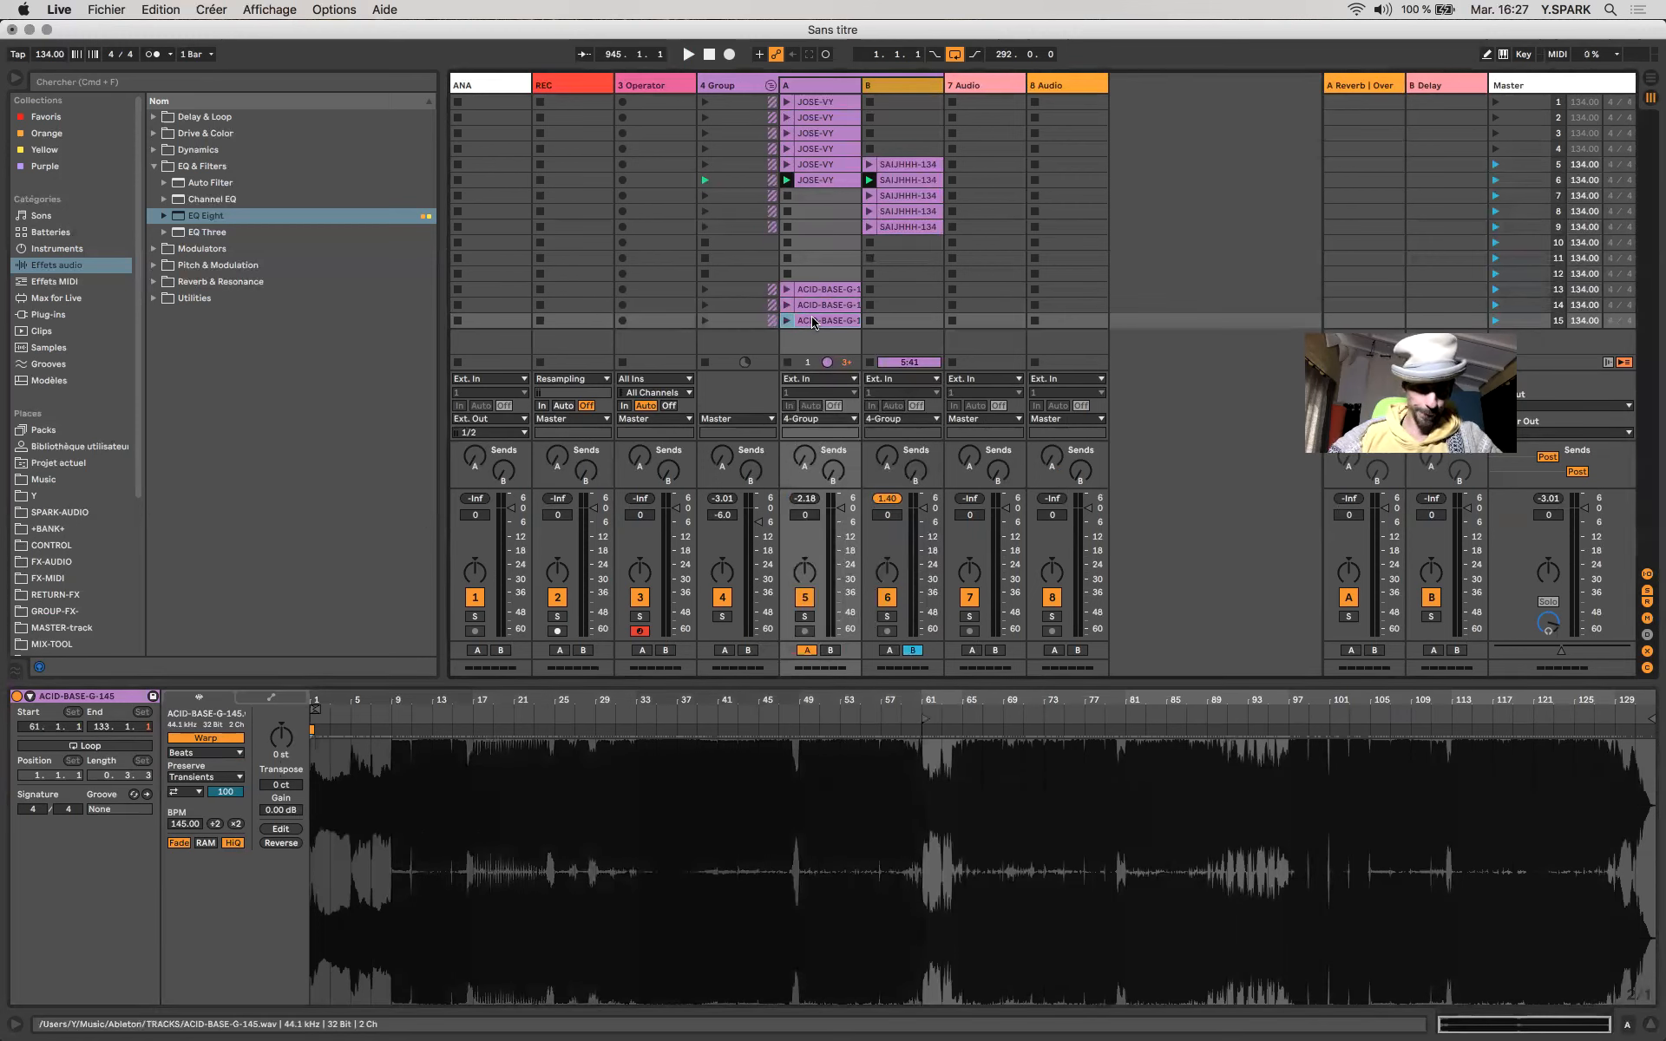
pyautogui.press('super+d')
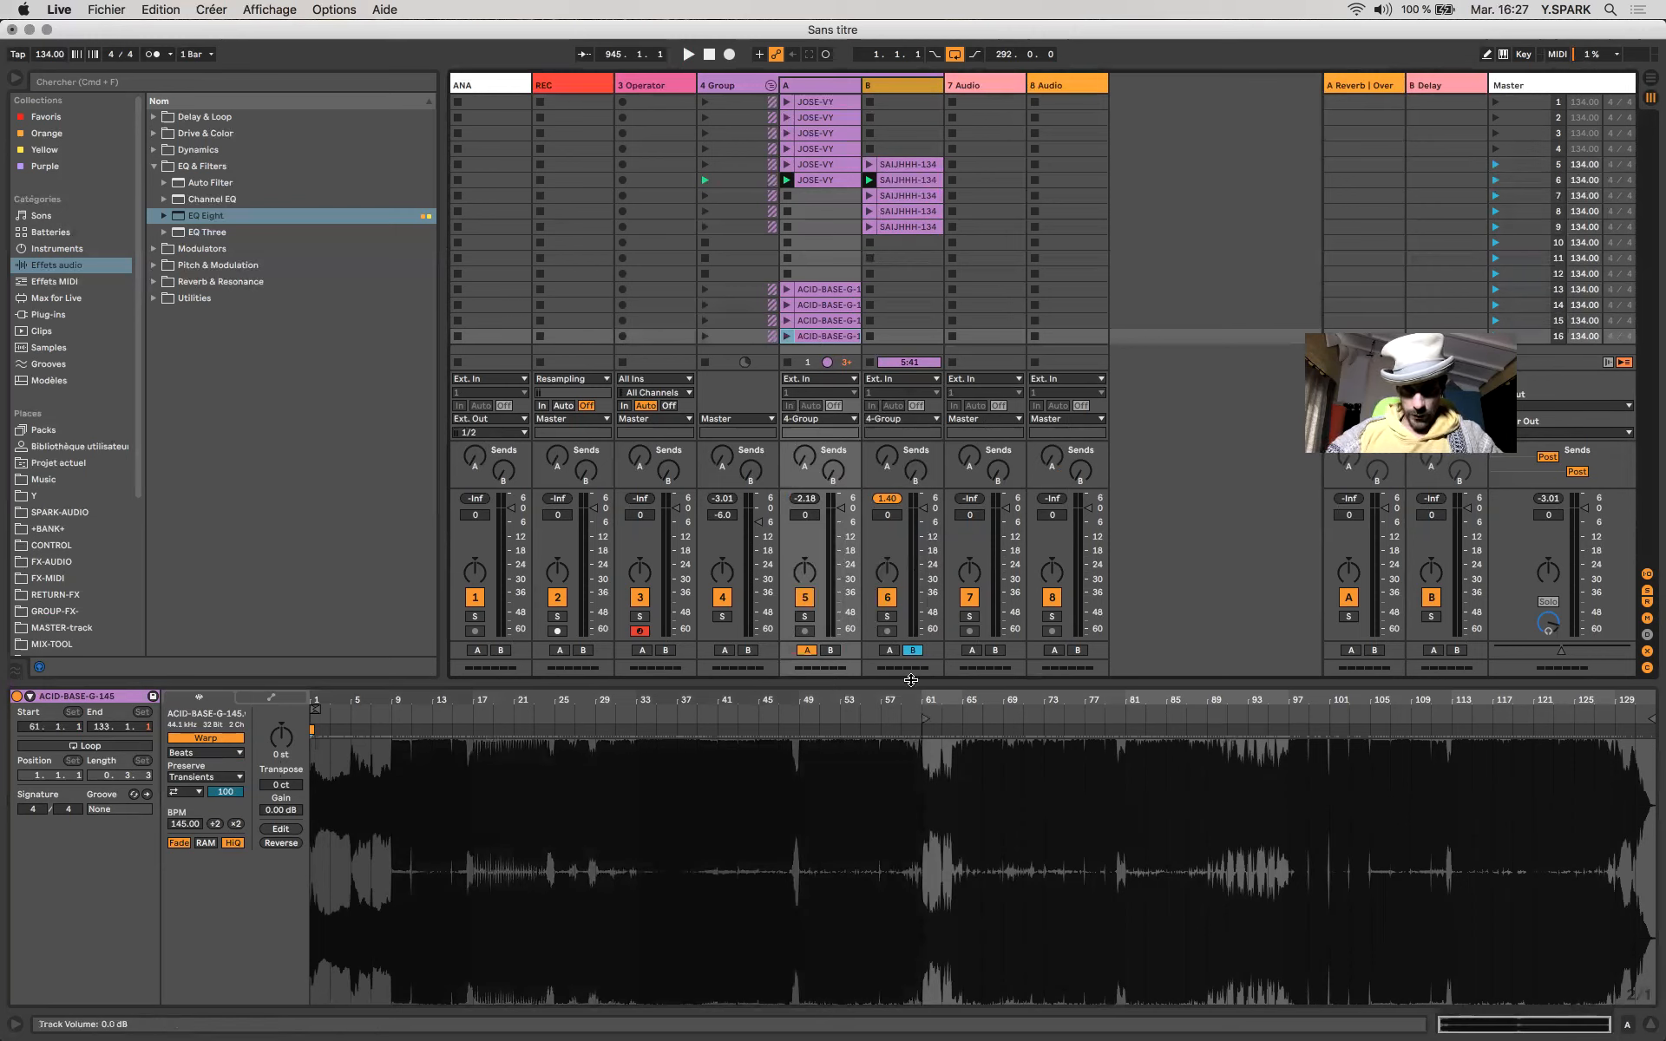
pyautogui.moveTo(927, 714); pyautogui.dragTo(1289, 721)
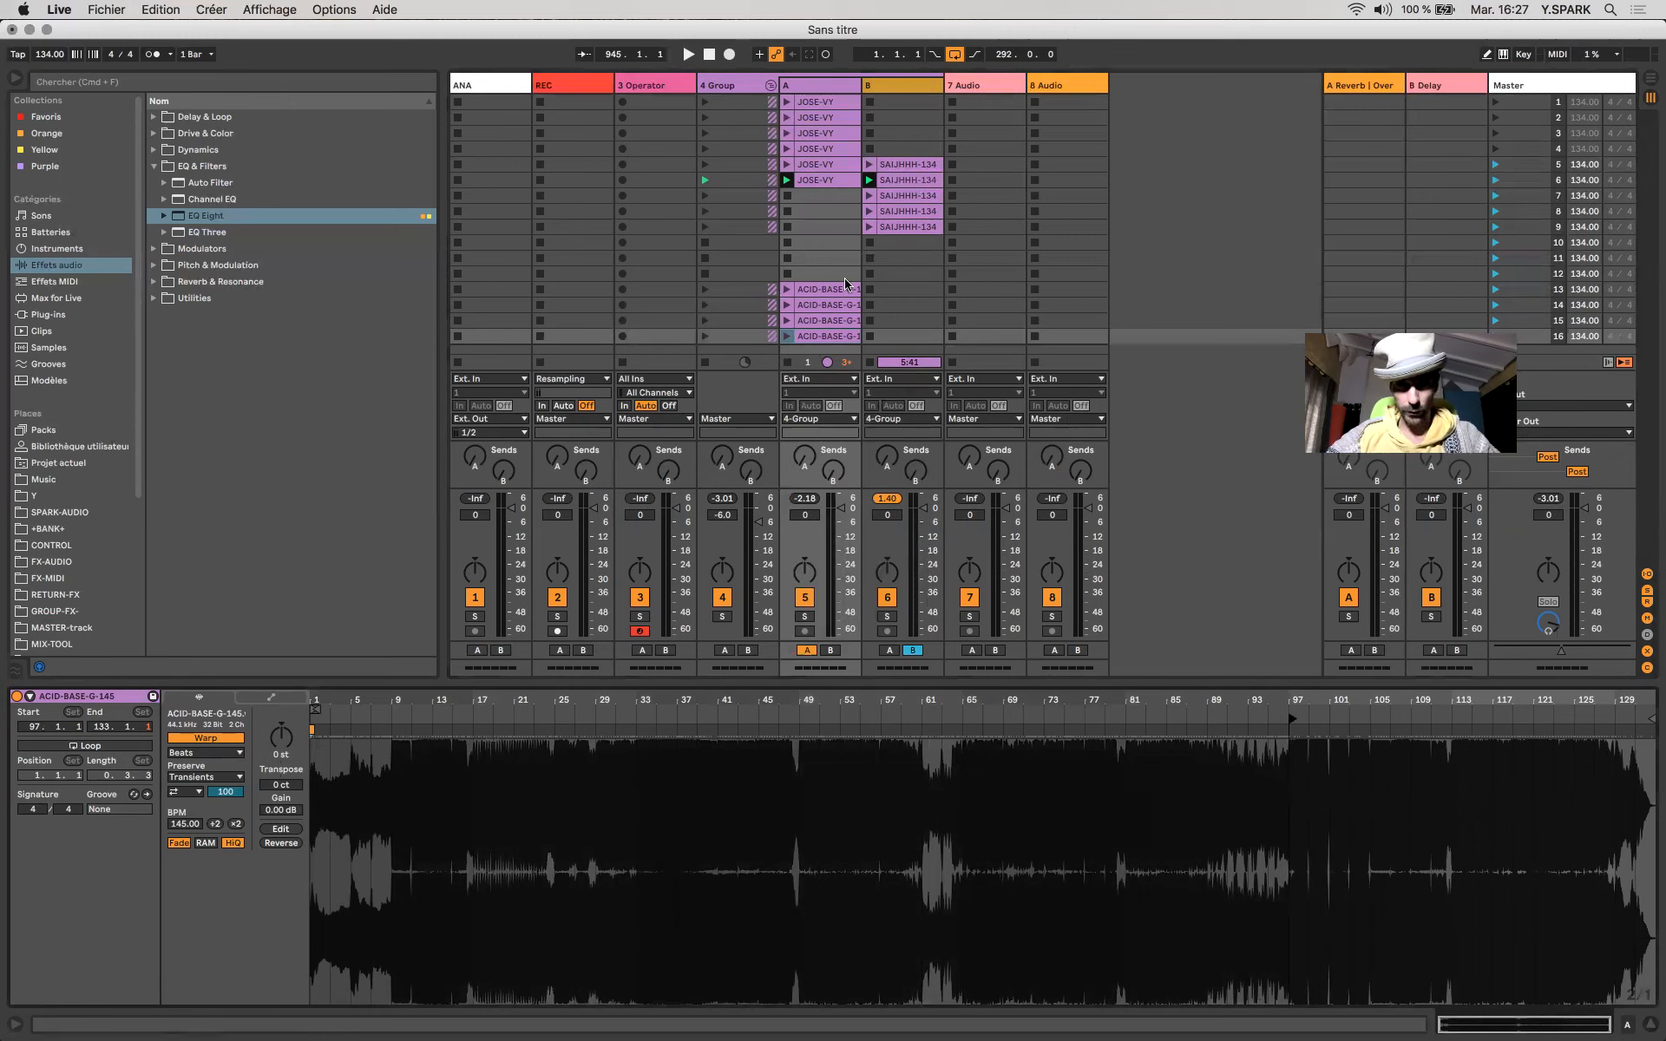
# Audition the four ACID-BASE-G-145 clips from scene 13 to scene 16 in sequence.
pyautogui.click(789, 291)
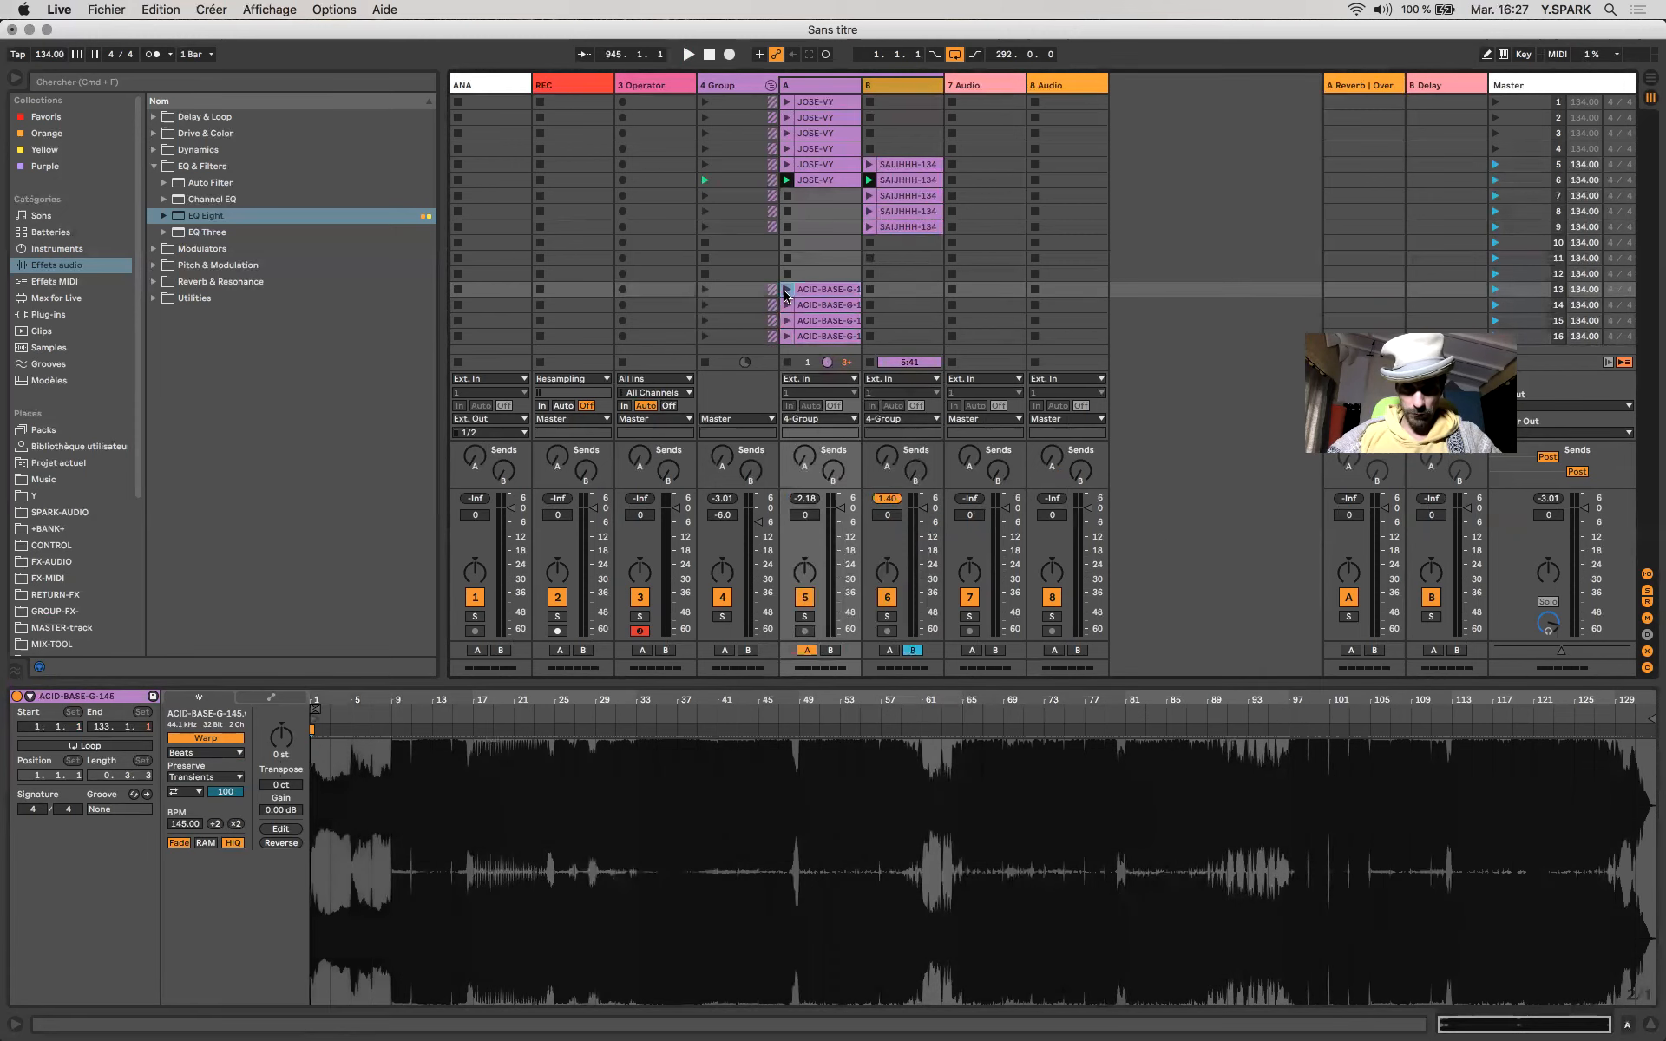
pyautogui.click(786, 290)
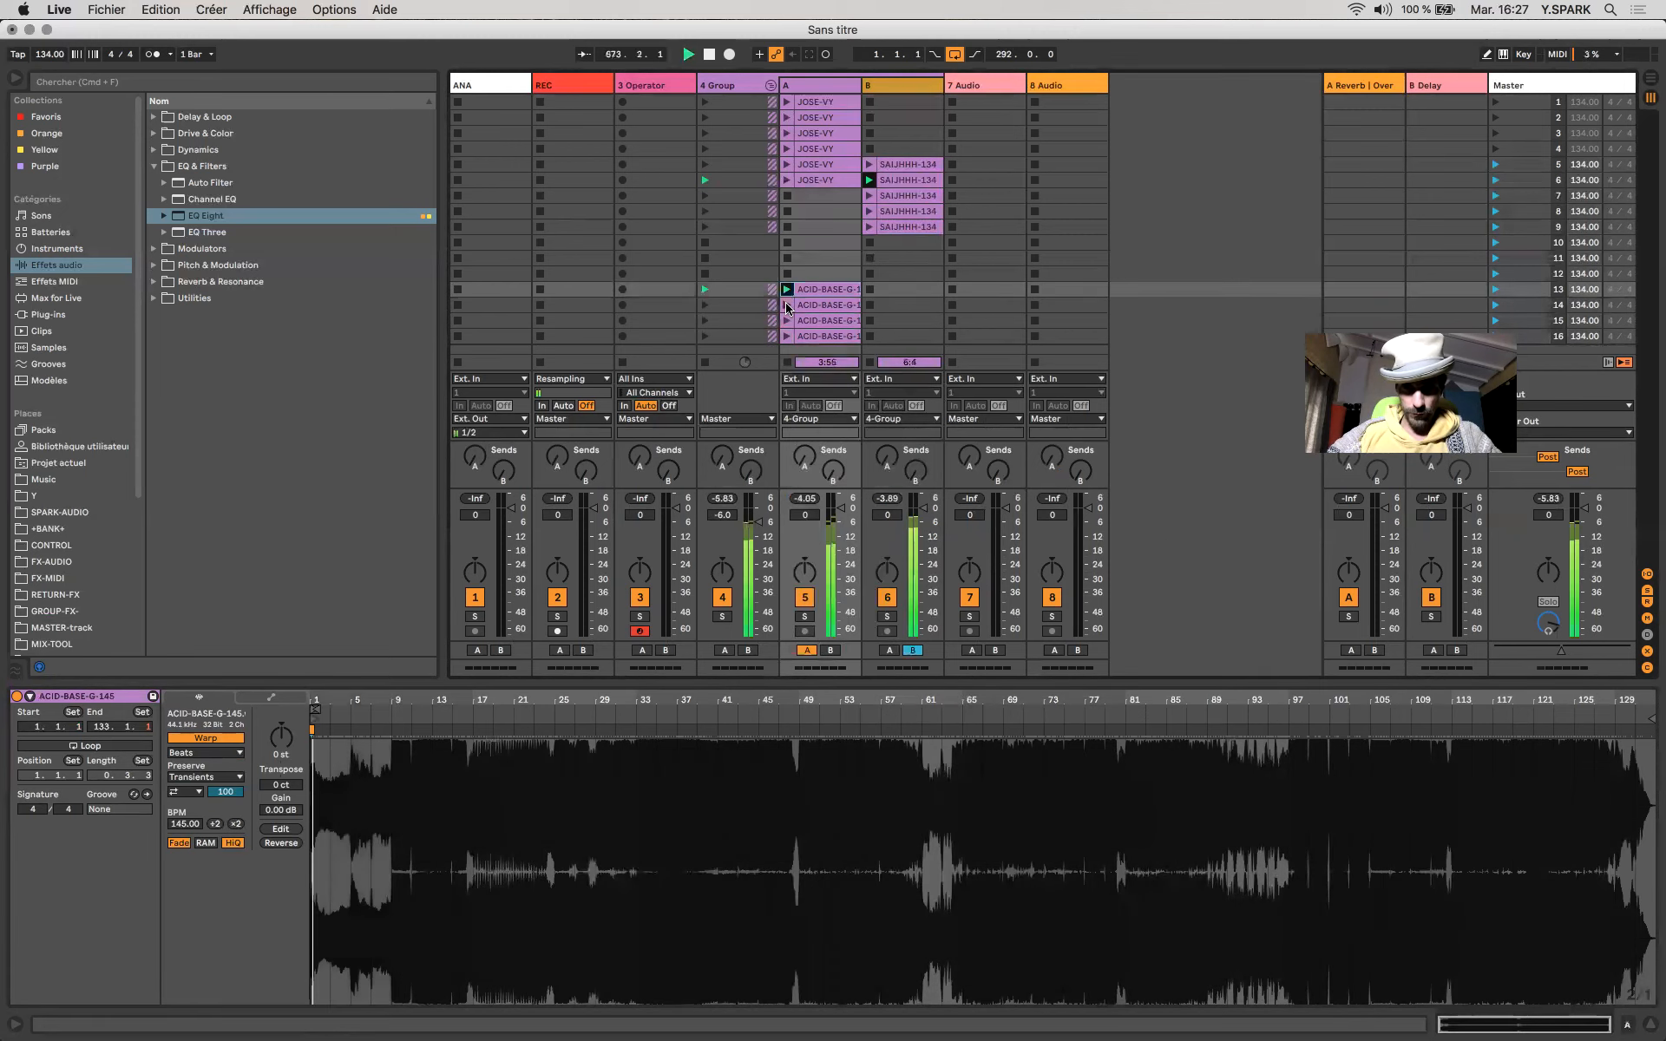
pyautogui.click(1496, 291)
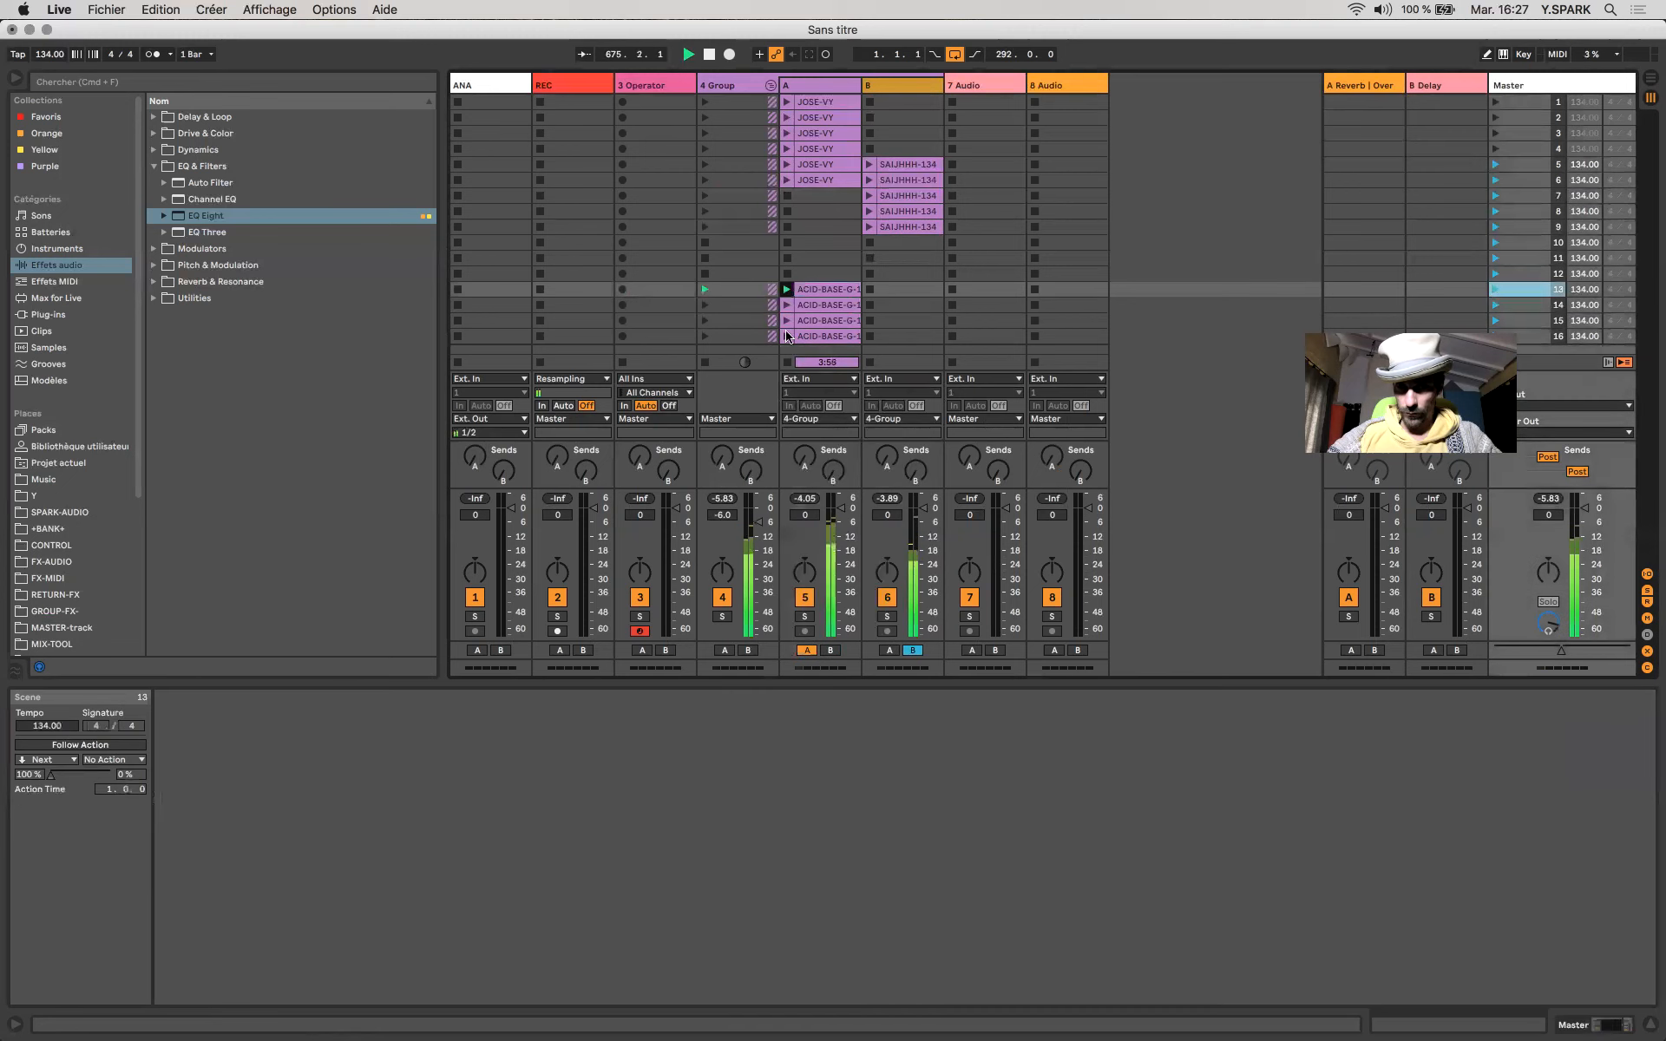
pyautogui.click(787, 306)
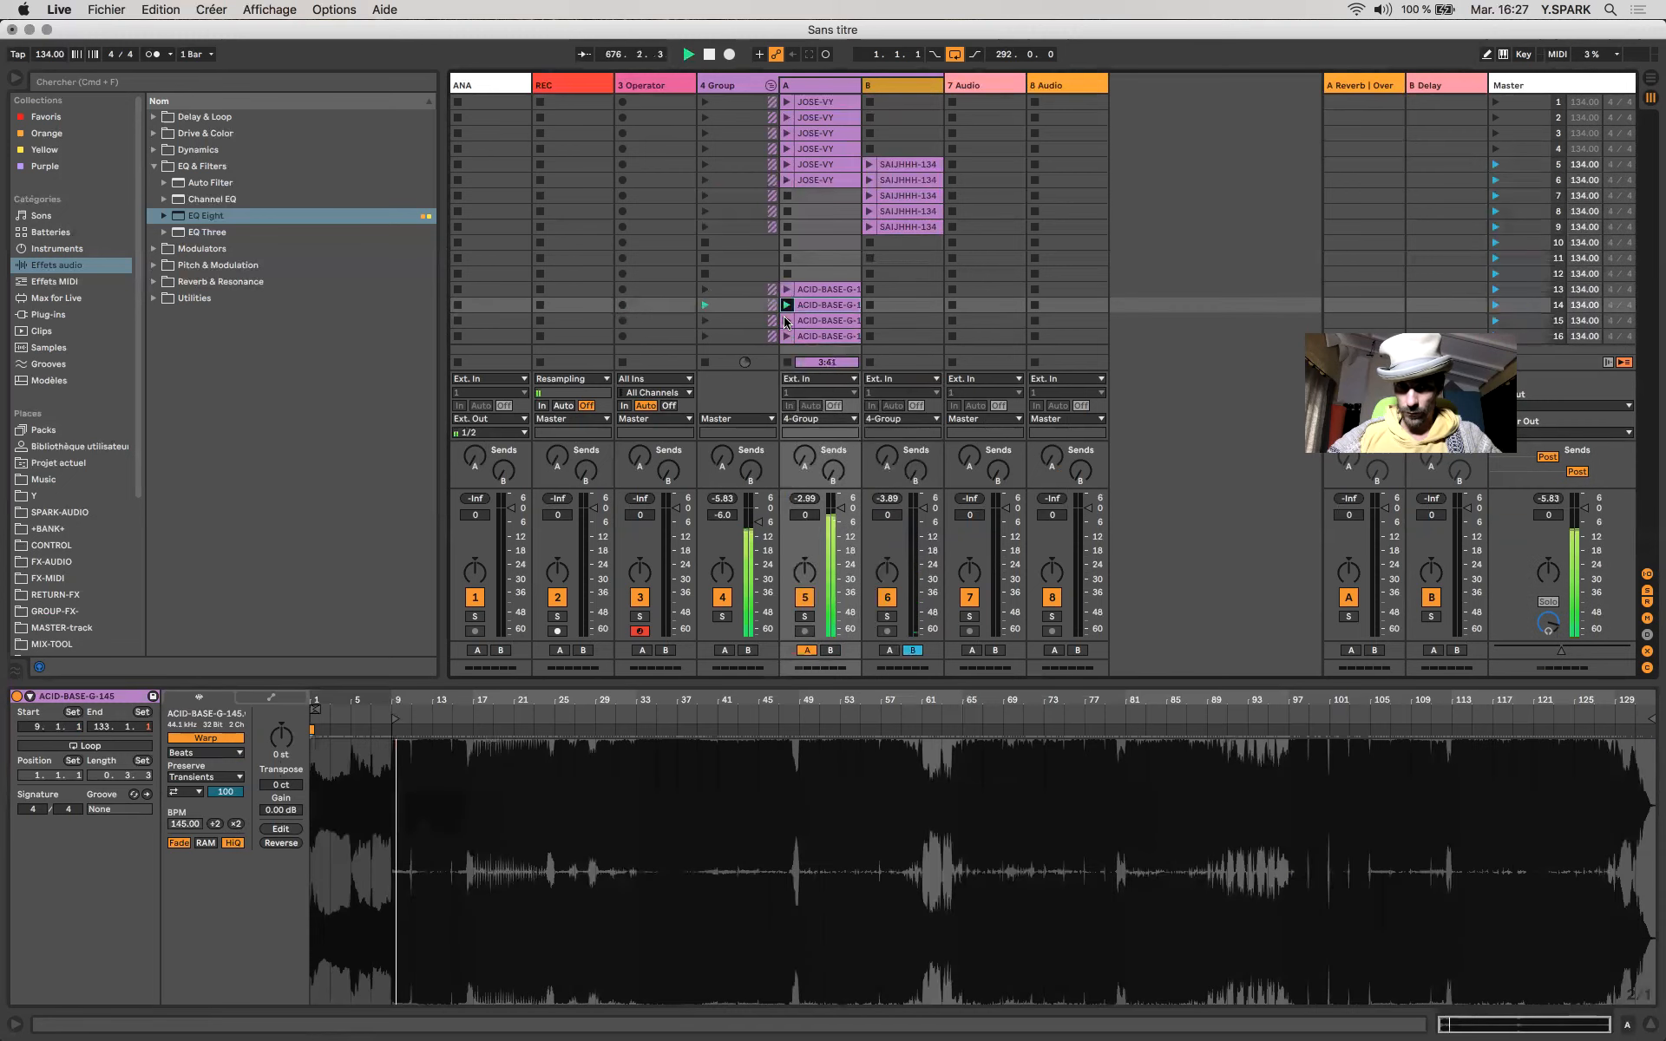
pyautogui.click(786, 321)
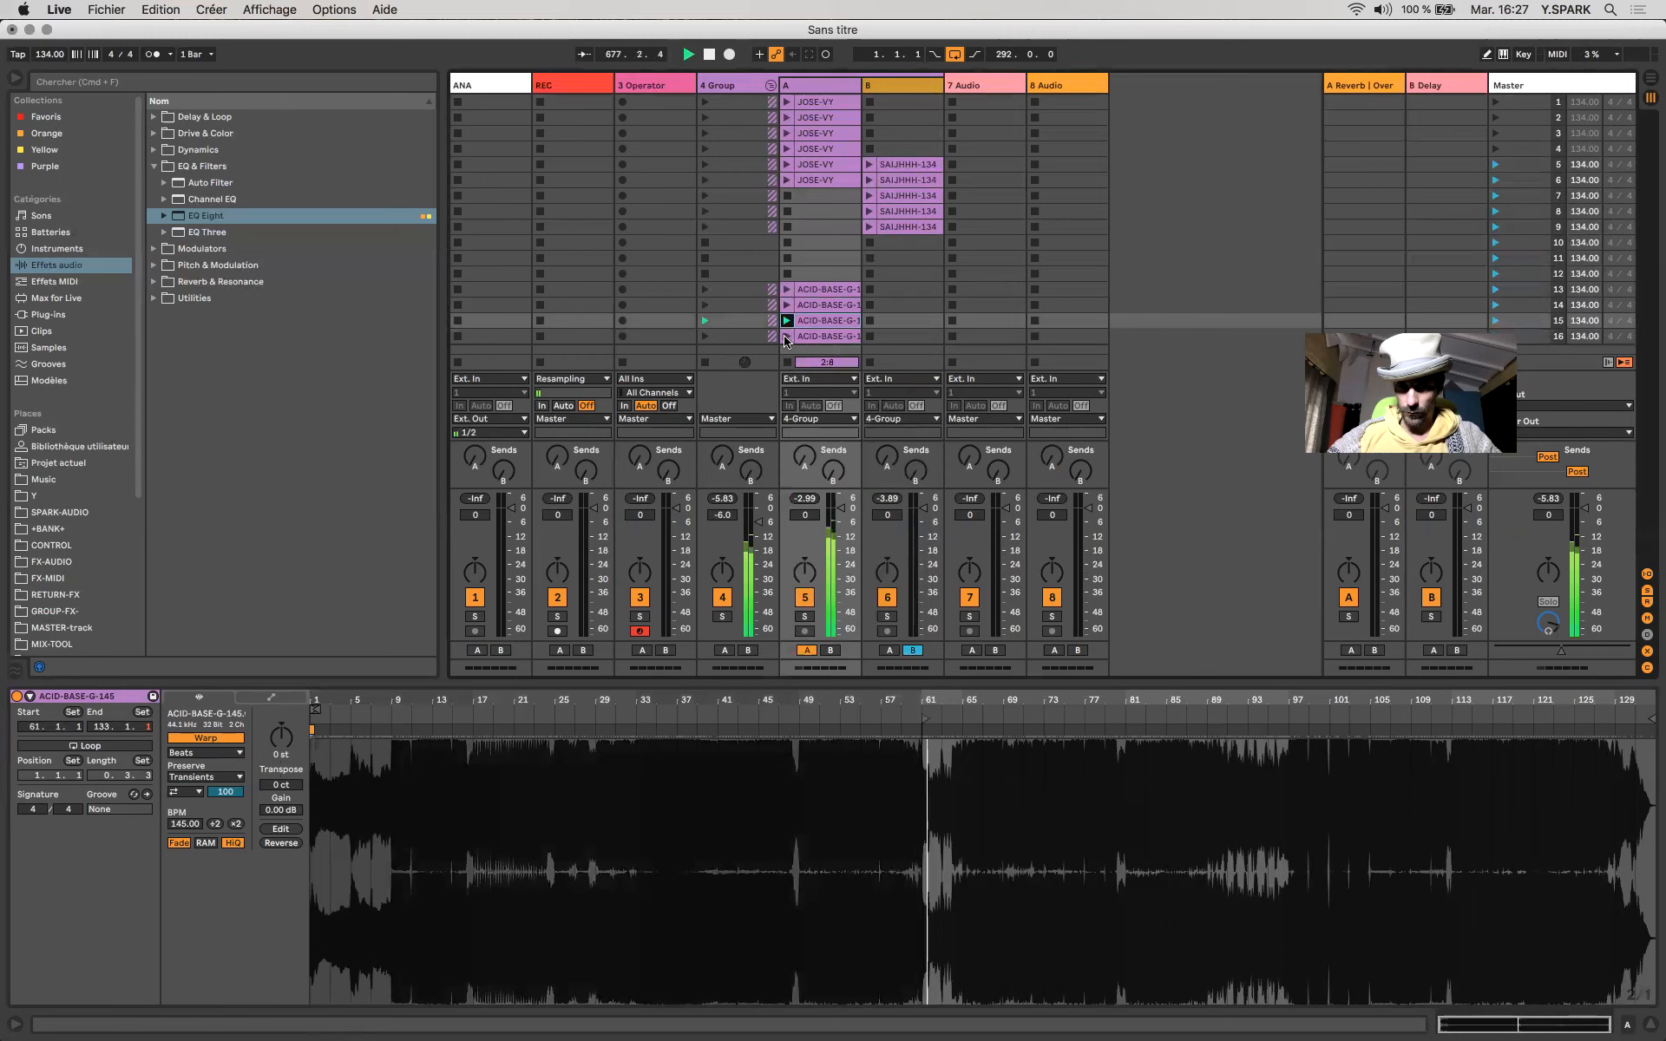
pyautogui.click(786, 337)
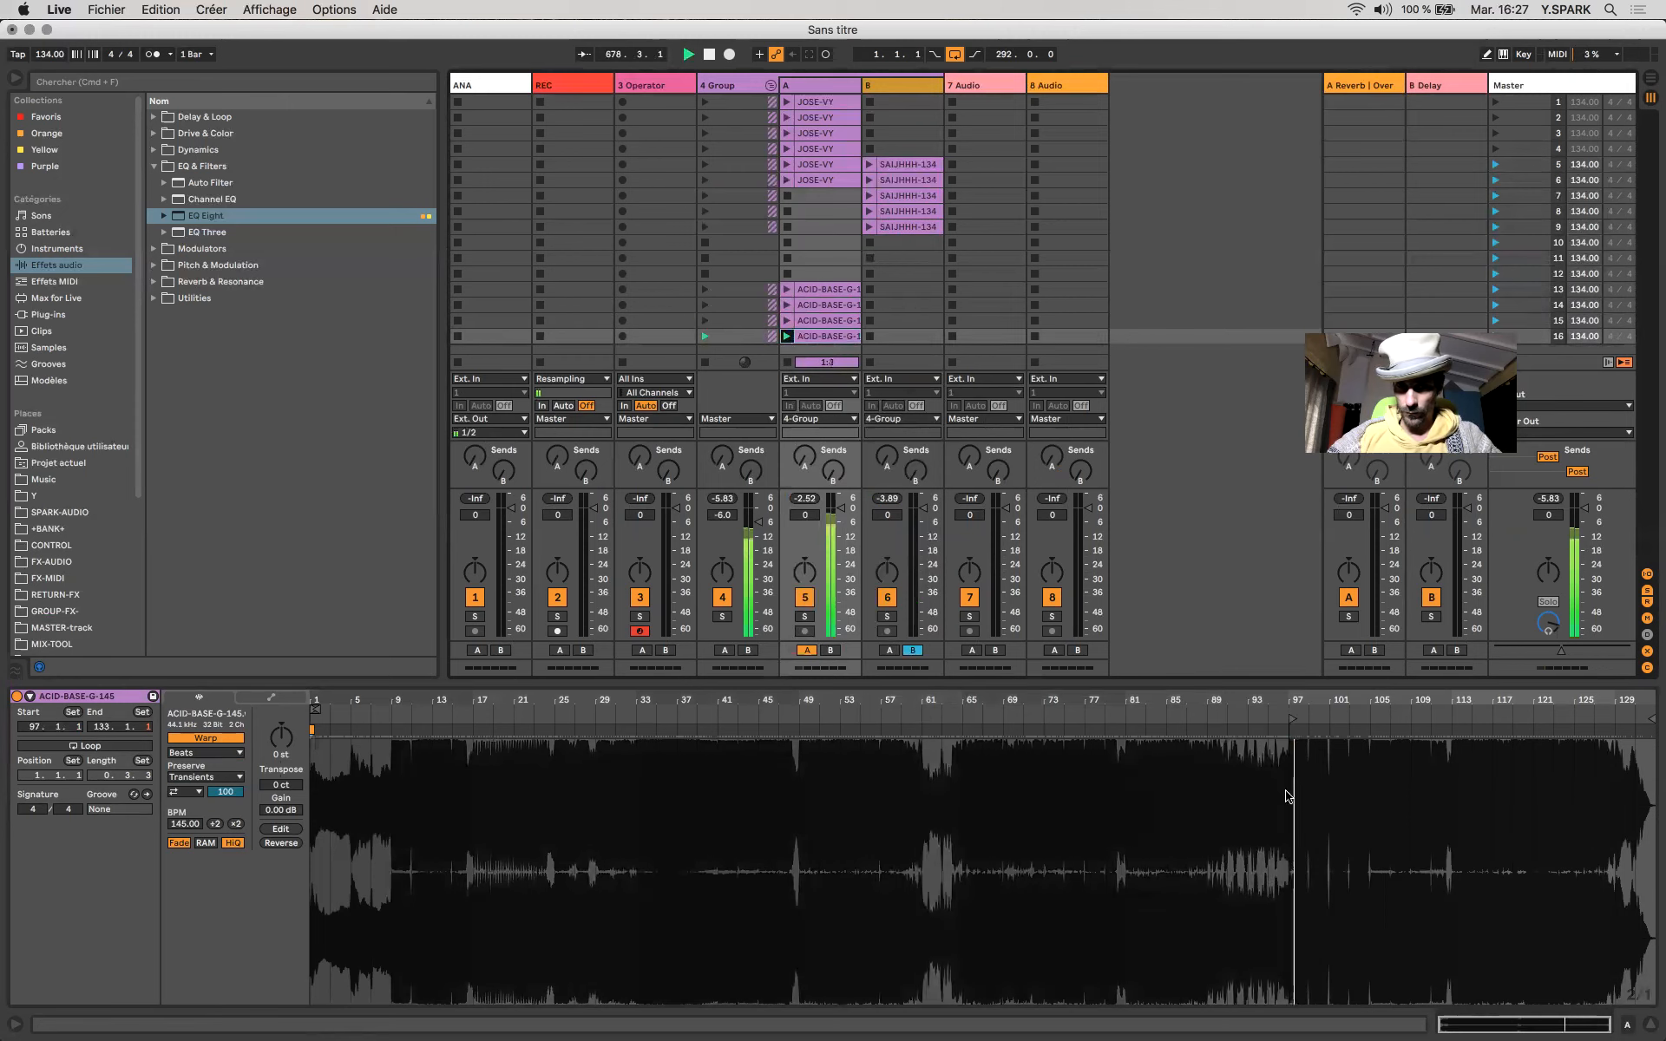
# Move the start marker of the scene 16 ACID-BASE-G-145 clip to 113.1.1 and play it briefly to check.
pyautogui.scroll(5, 1288, 794)
pyautogui.press('space')
pyautogui.scroll(6, 1360, 814)
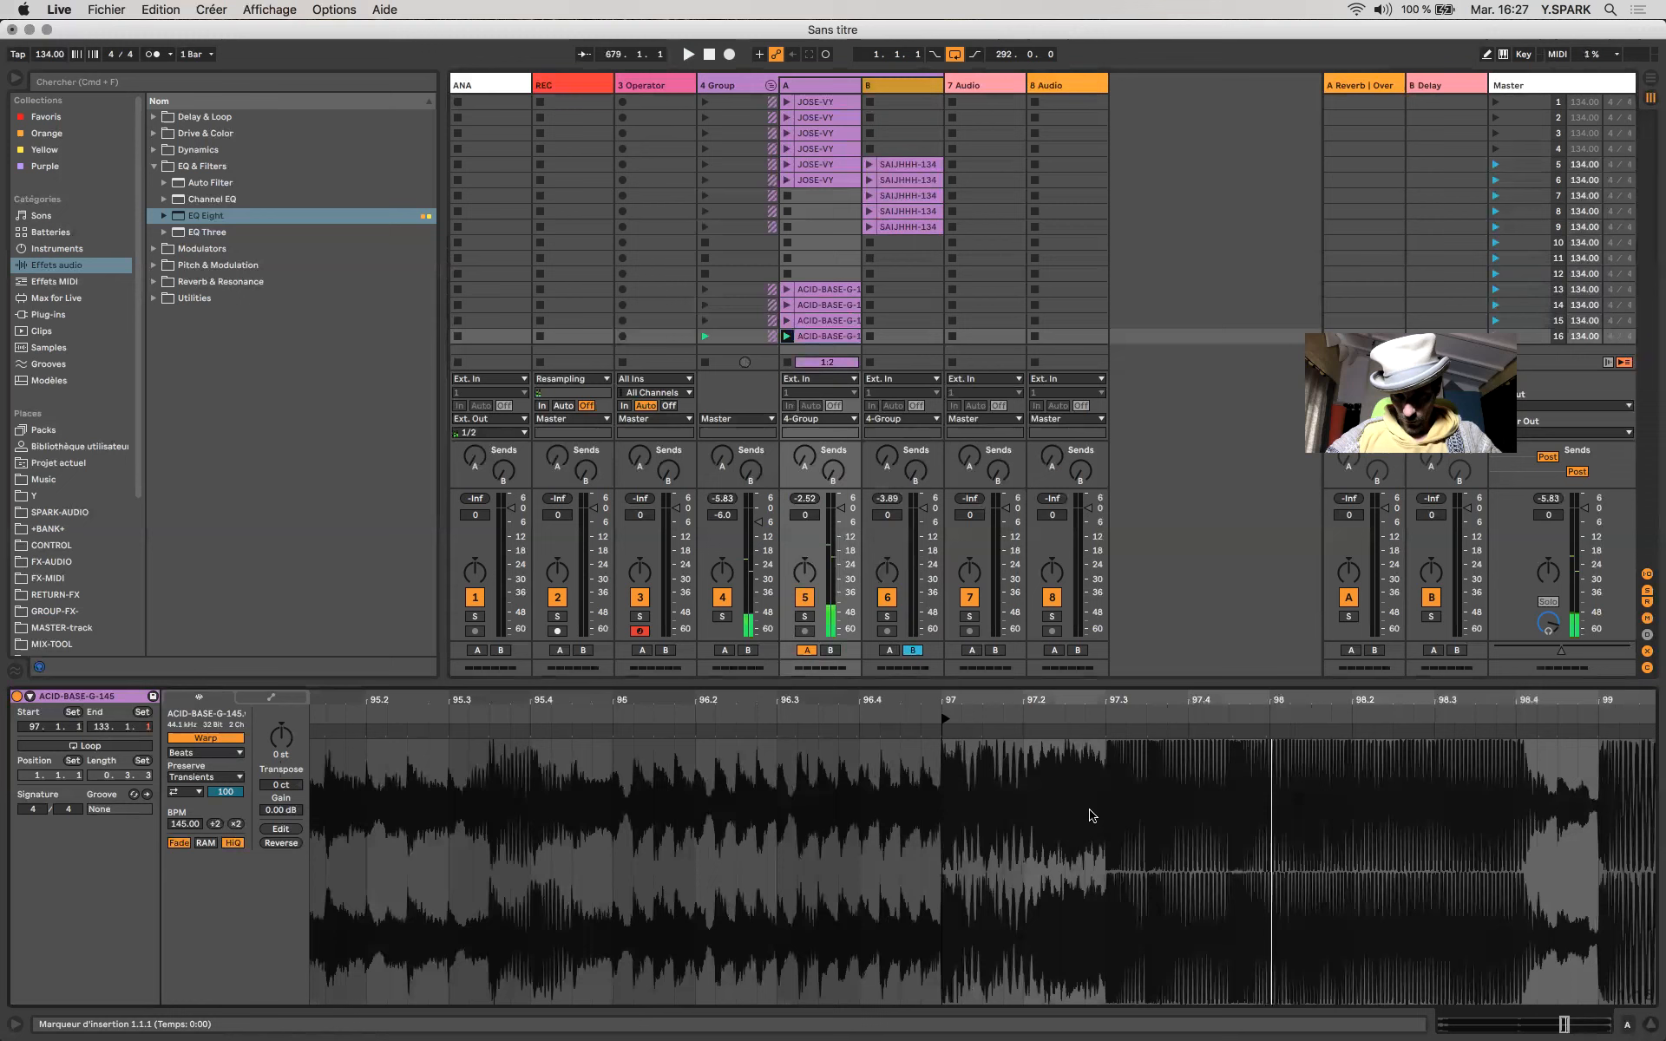
pyautogui.scroll(-6, 1090, 803)
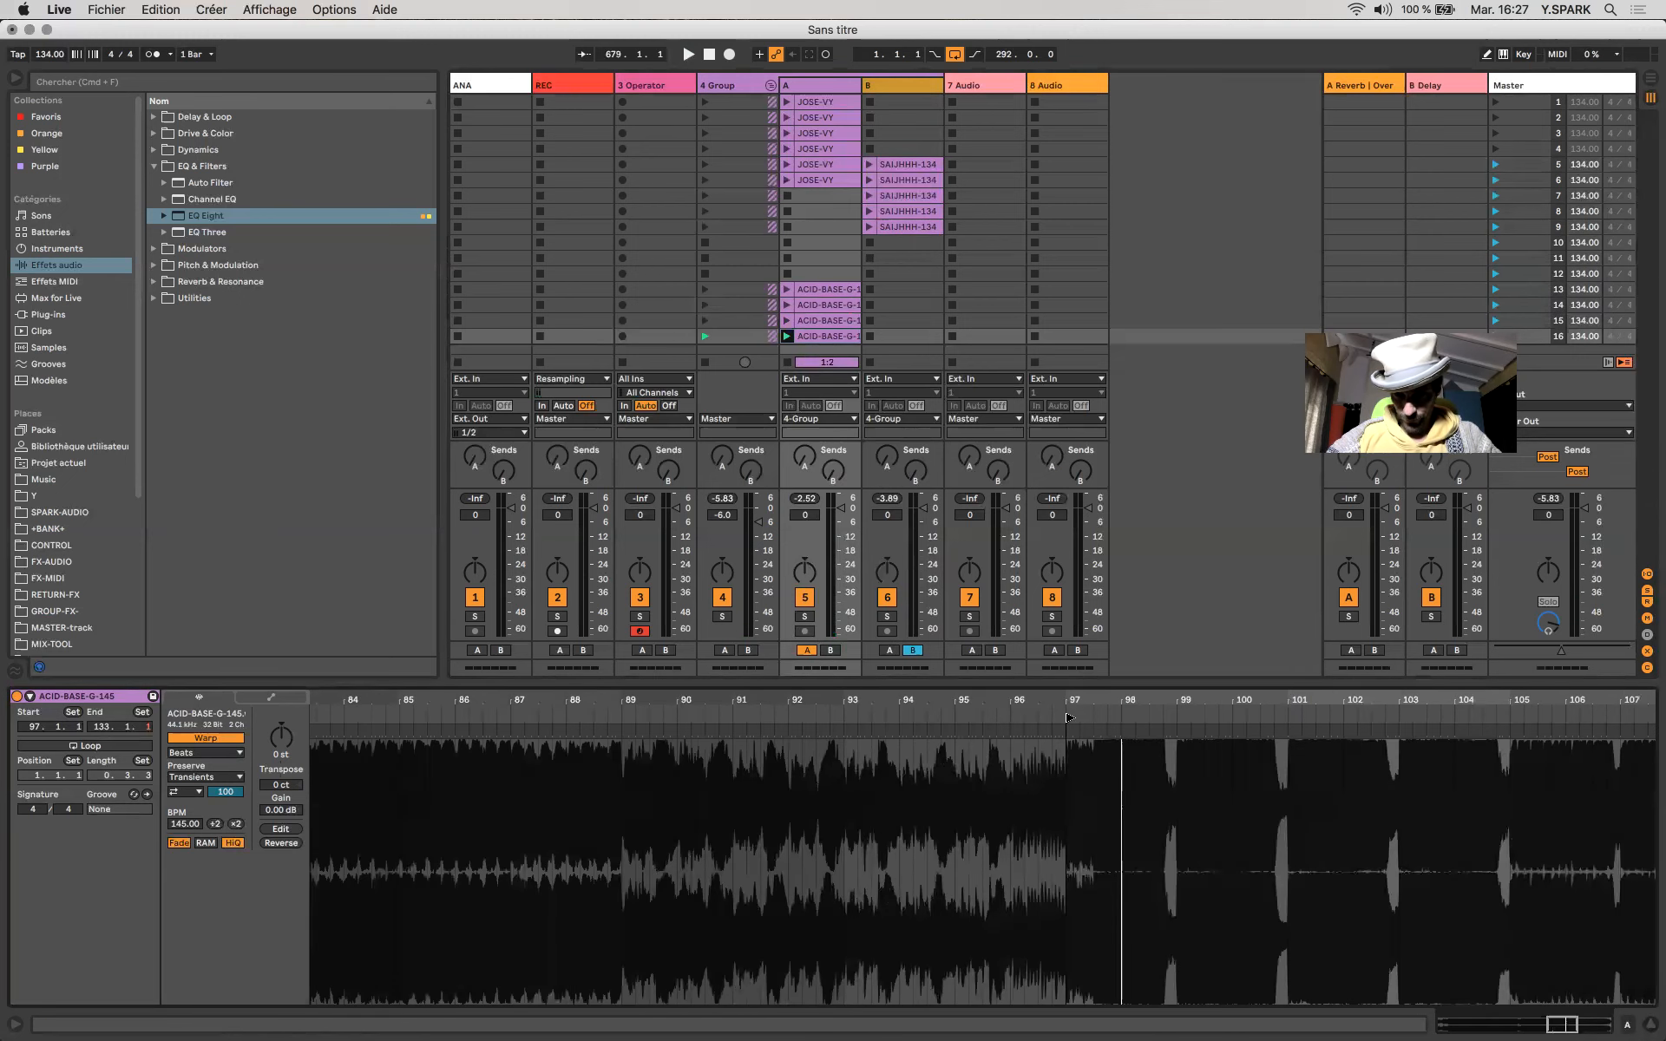
pyautogui.scroll(-8, 1126, 807)
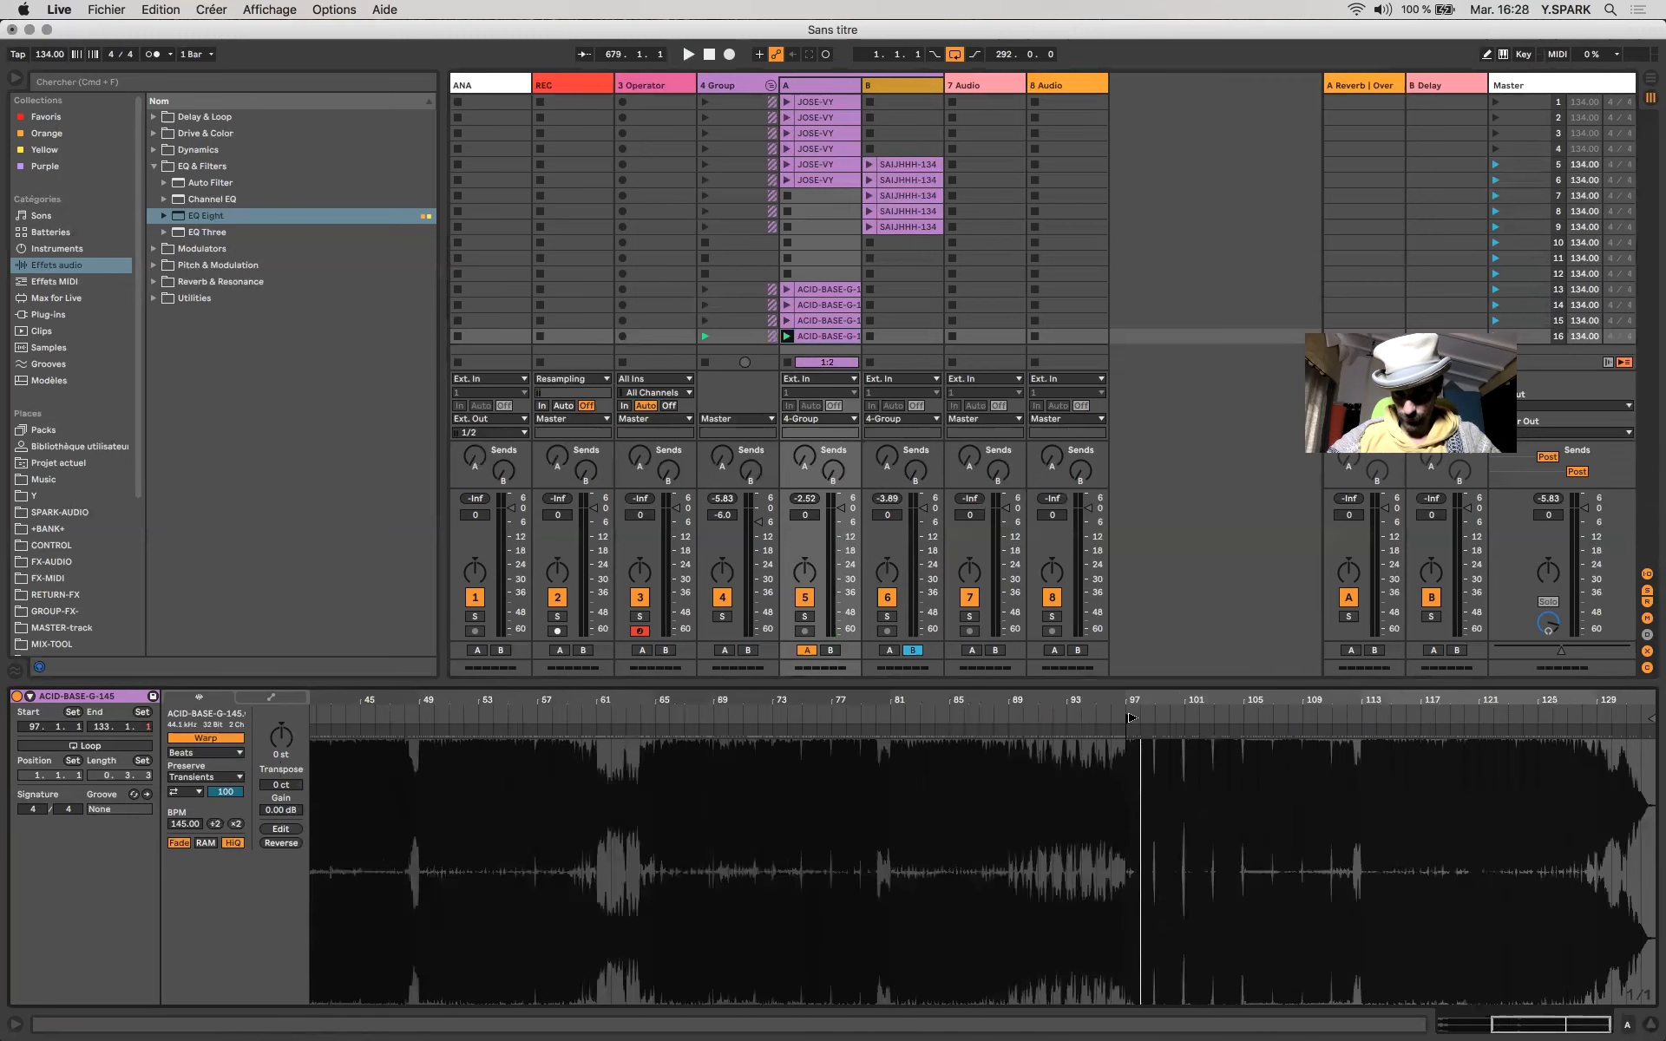
pyautogui.moveTo(1131, 717); pyautogui.dragTo(1365, 717)
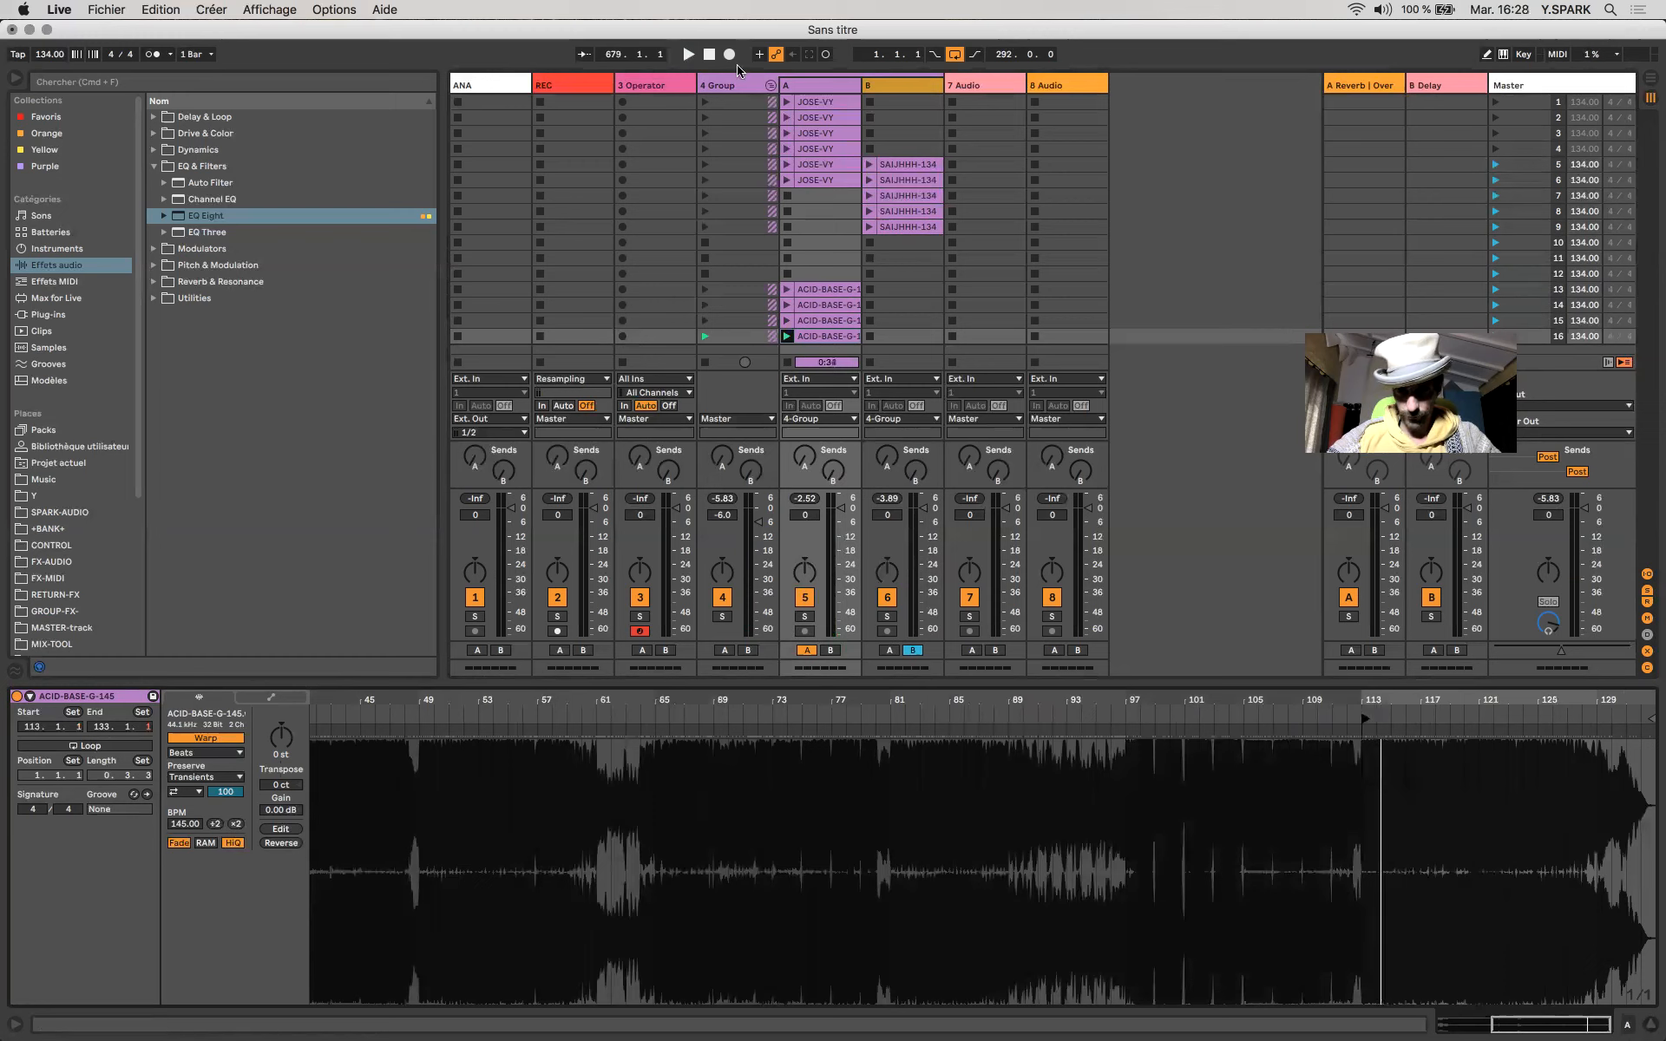
pyautogui.press('space')
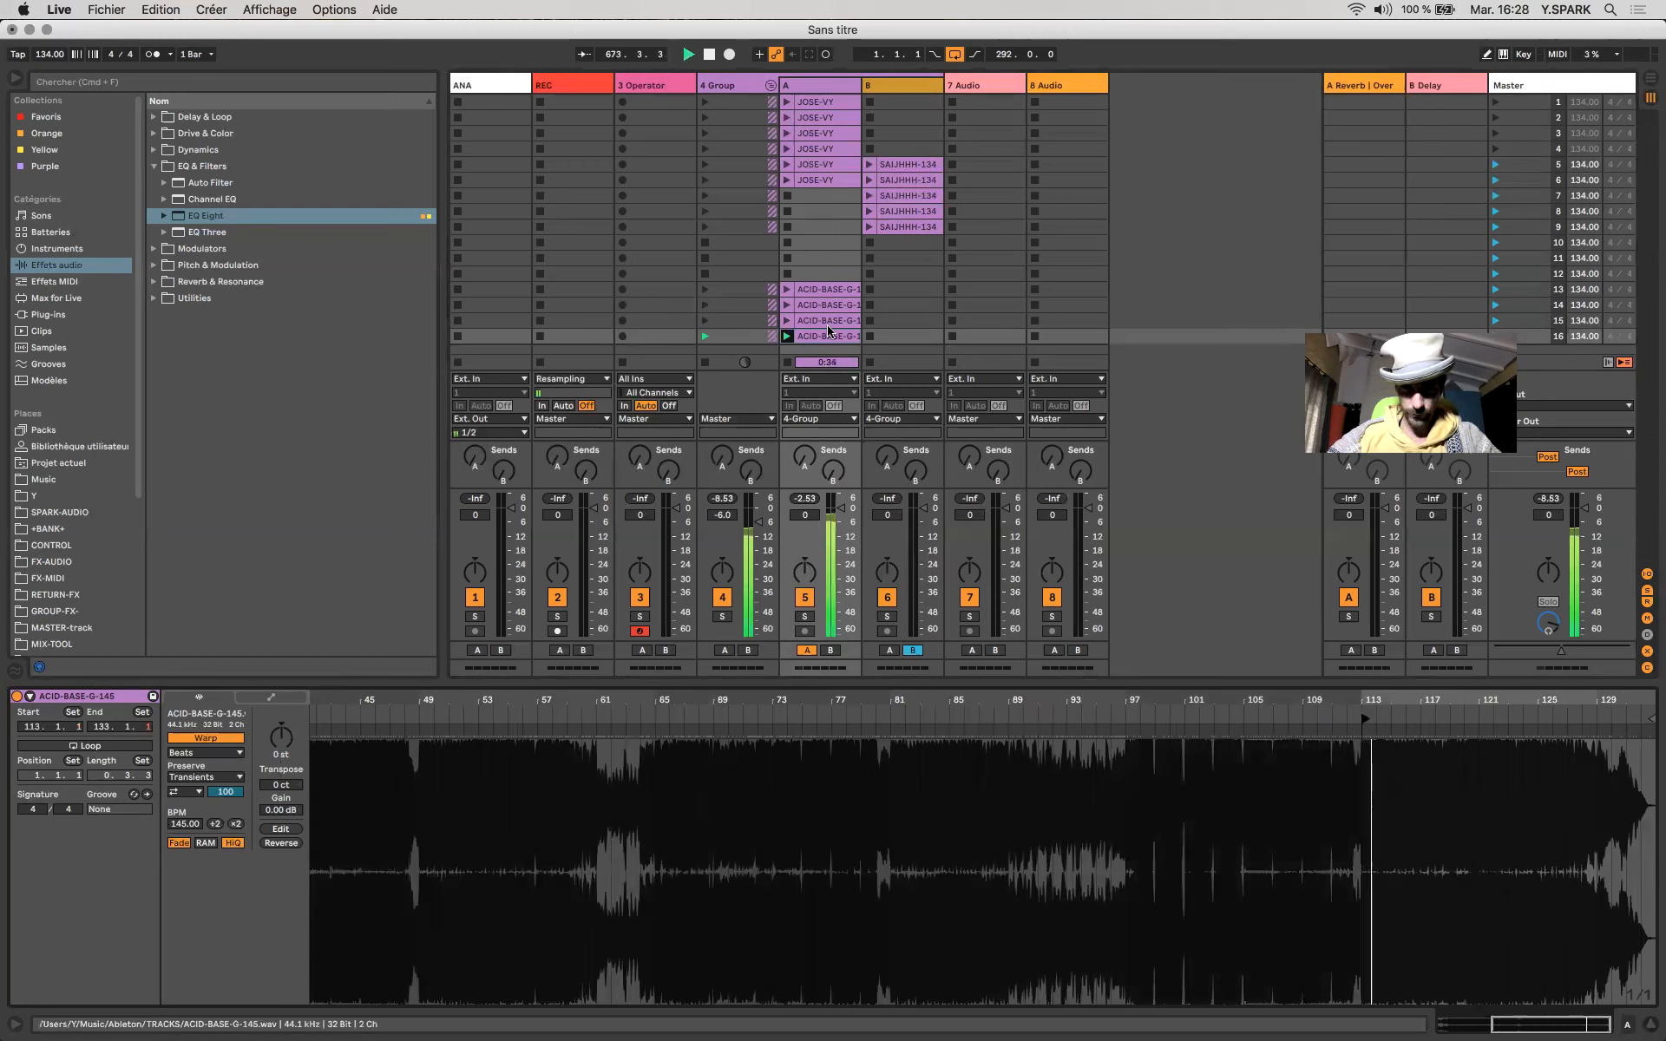
pyautogui.press('space')
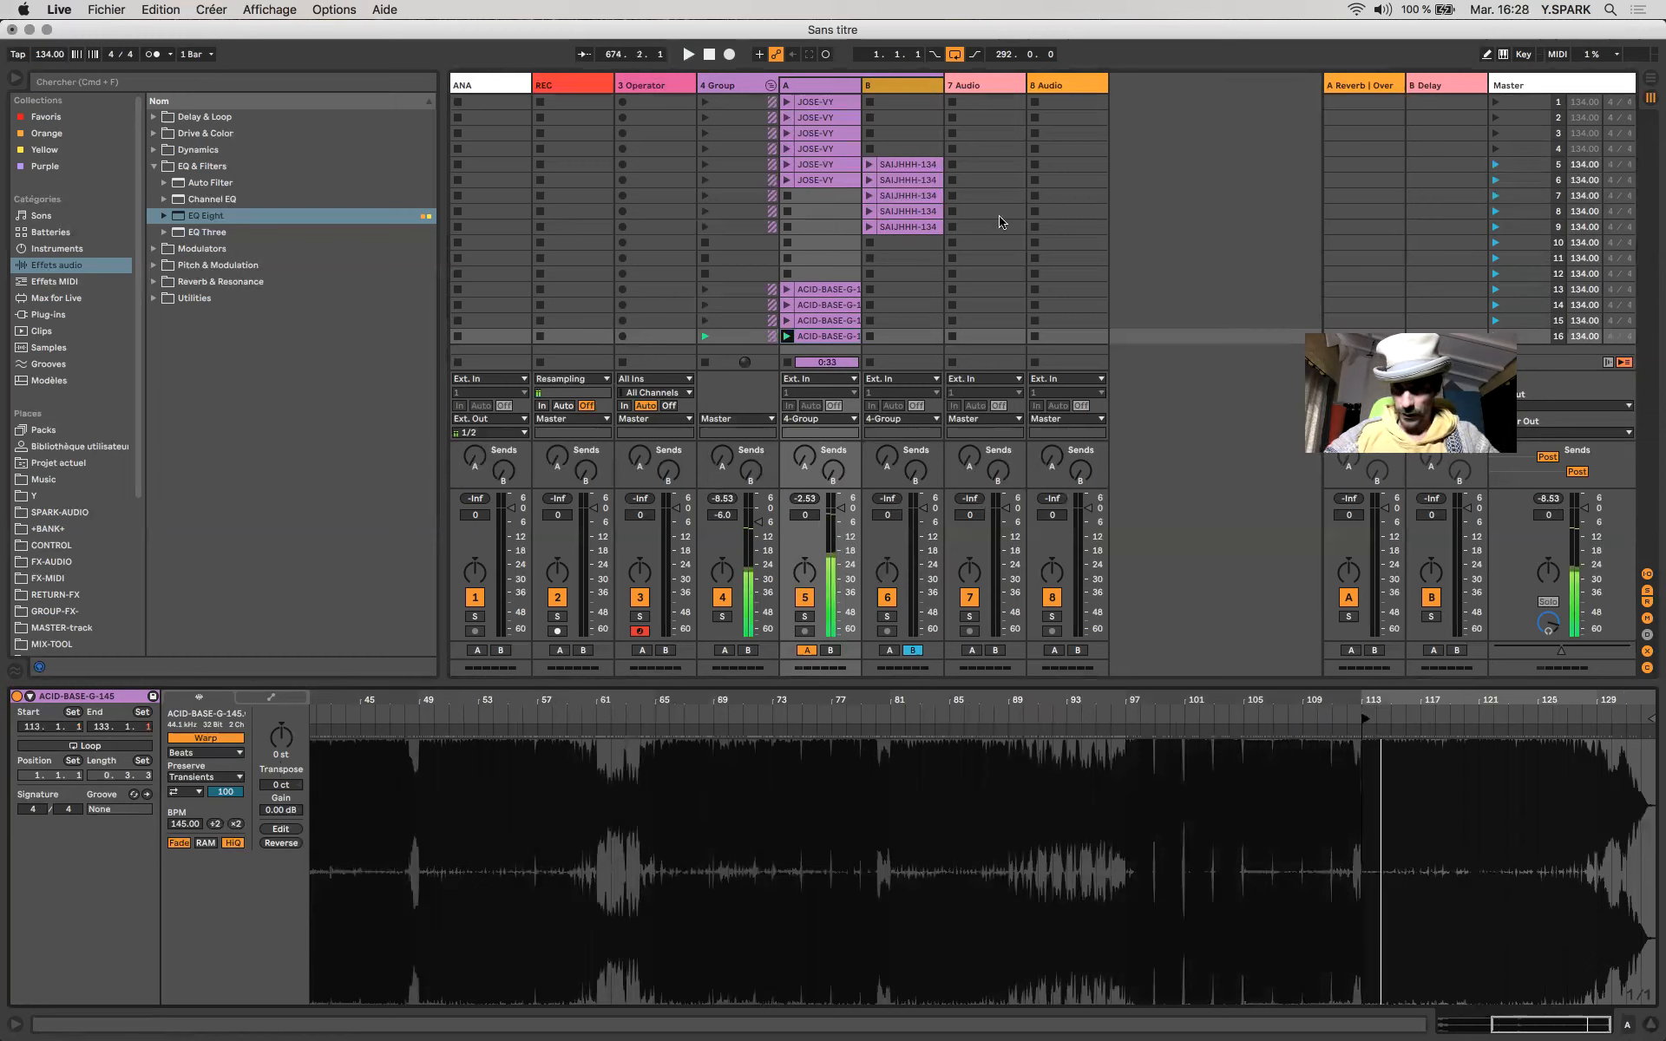
# Compare the SAIJHHH-134 and ACID-BASE-G-145 clips' tempos and set the scene 9 tempo to 140.
pyautogui.click(916, 228)
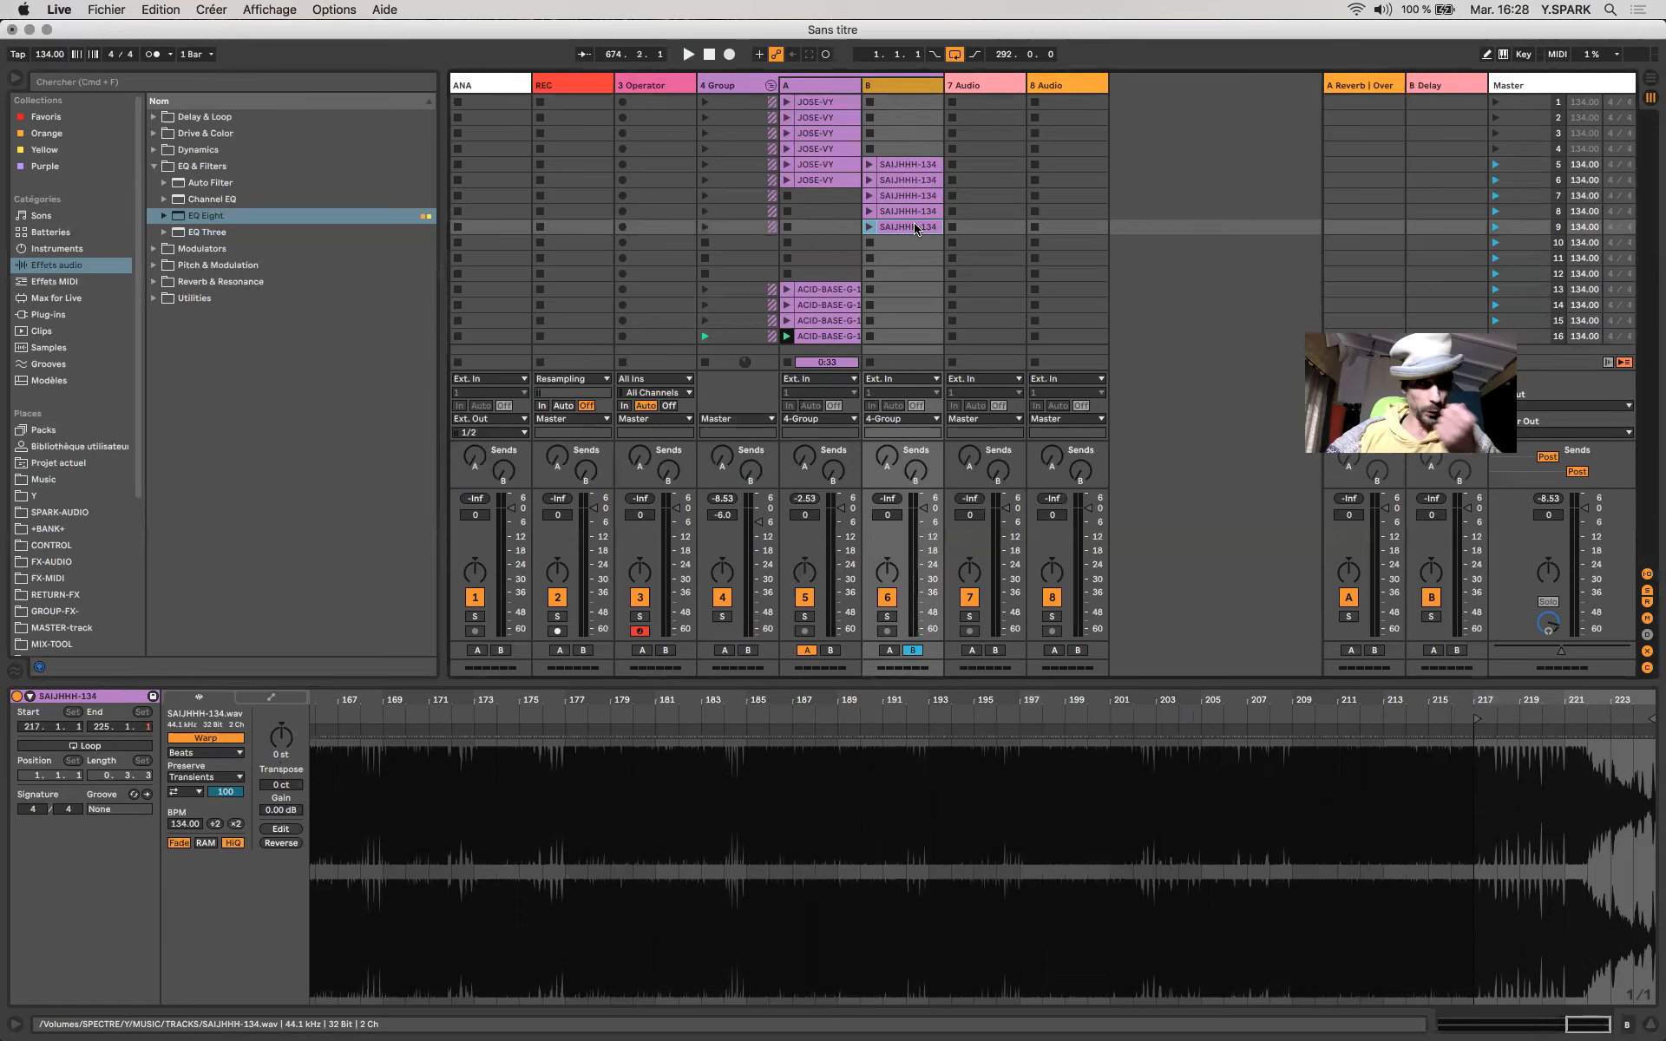
pyautogui.click(844, 291)
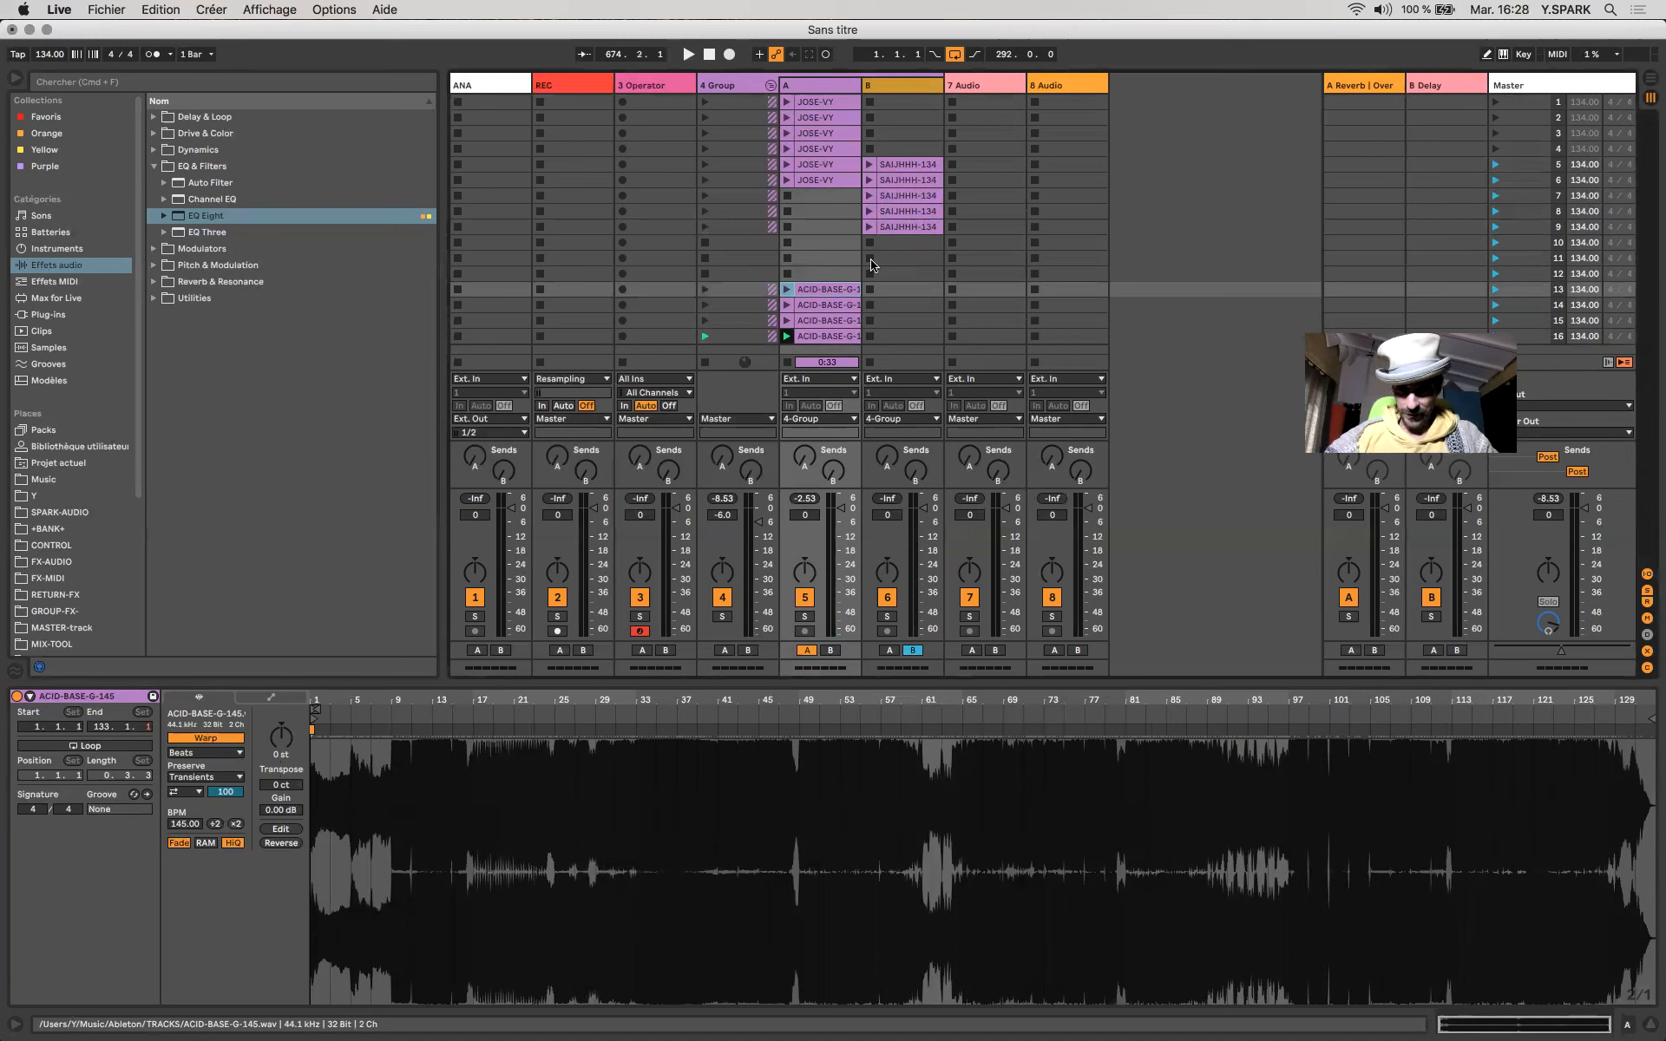
pyautogui.click(909, 227)
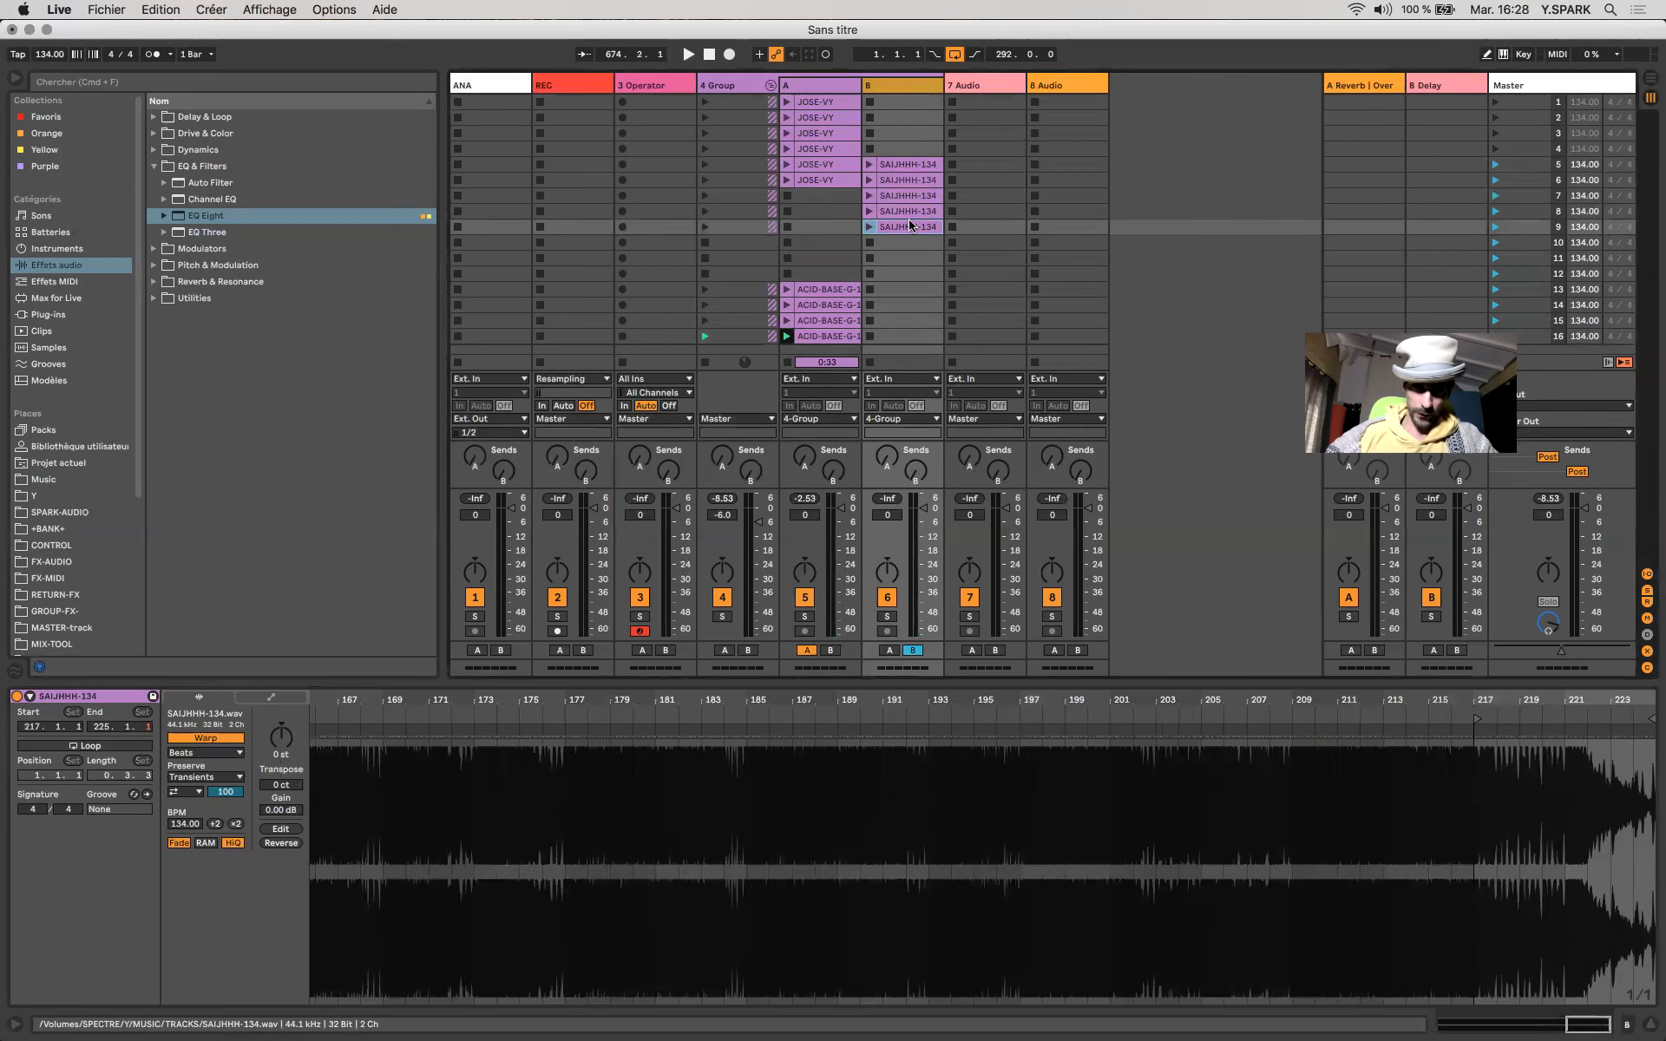
pyautogui.click(918, 209)
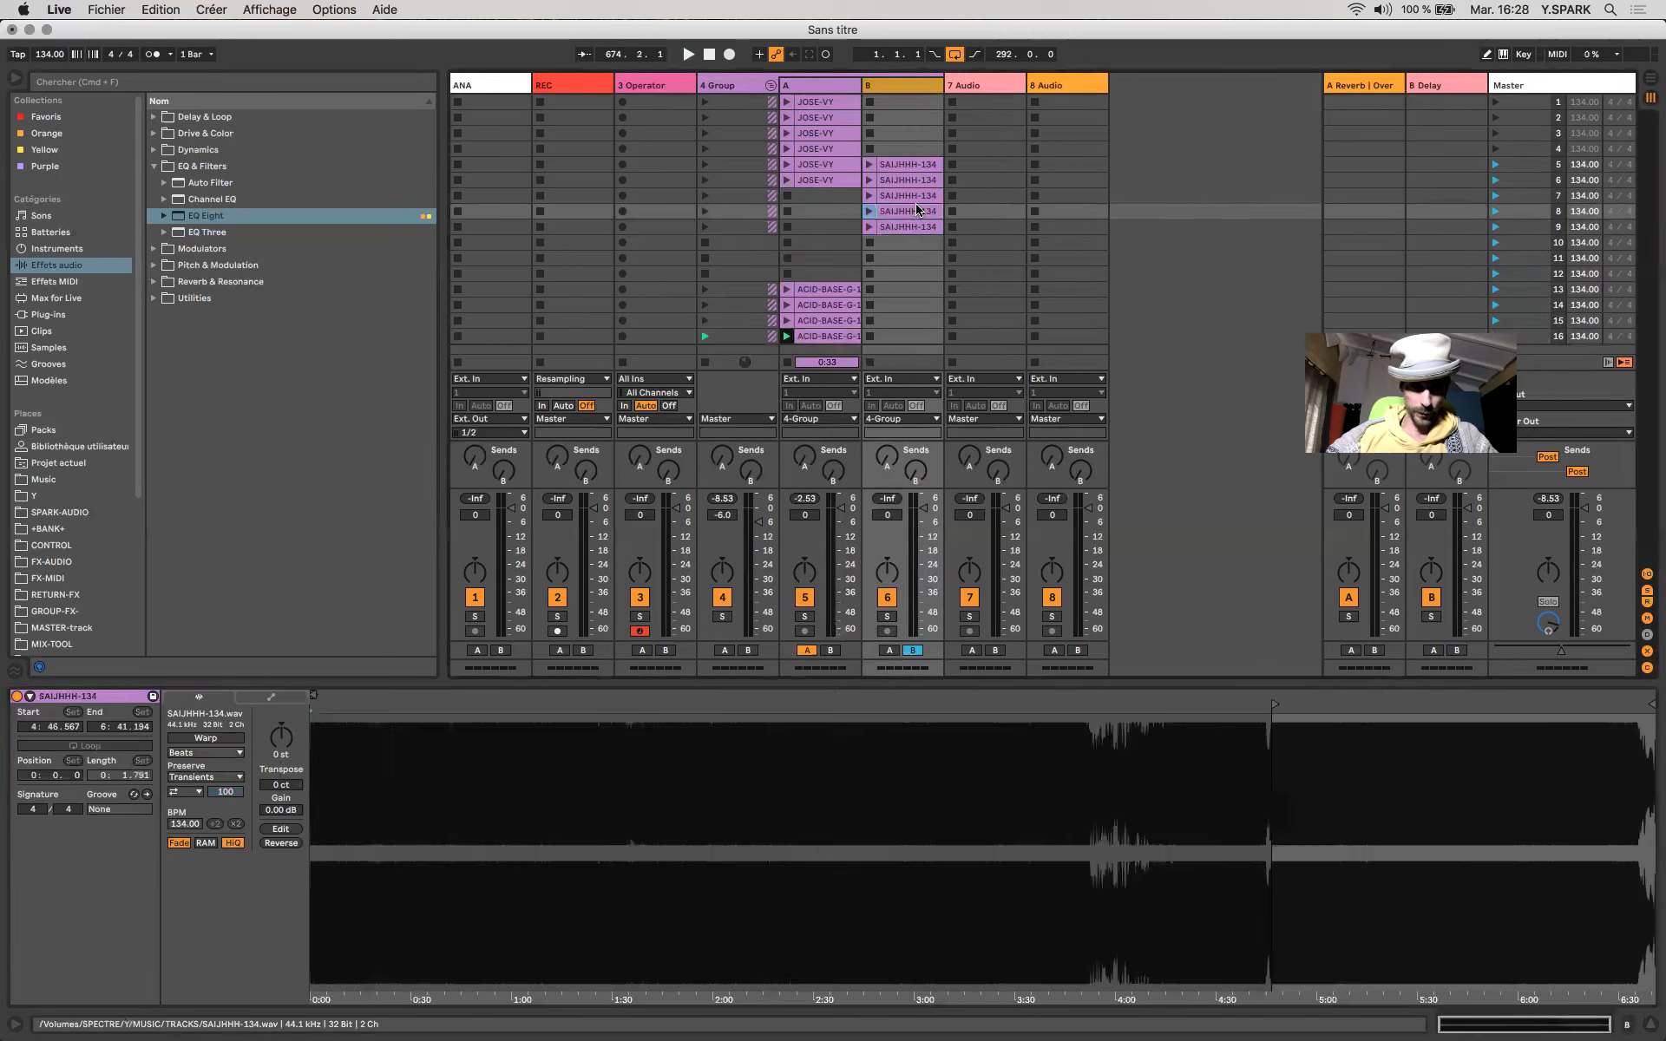
pyautogui.click(915, 227)
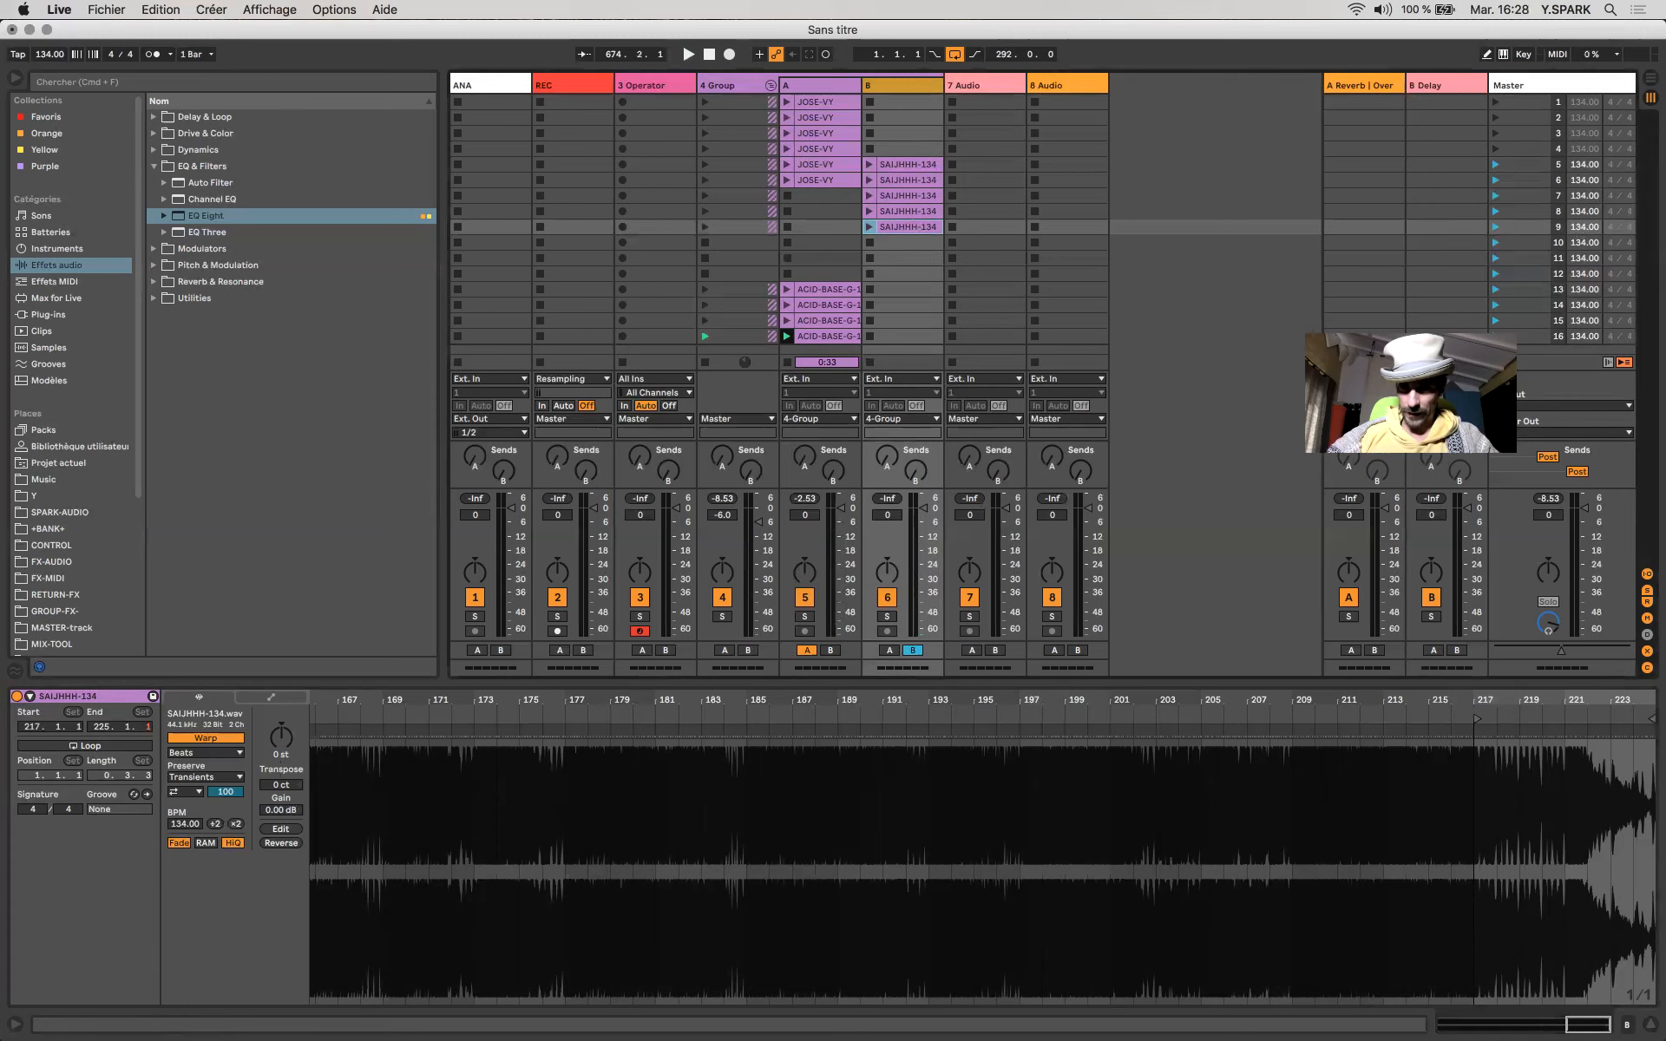
pyautogui.moveTo(1579, 226); pyautogui.dragTo(1578, 219)
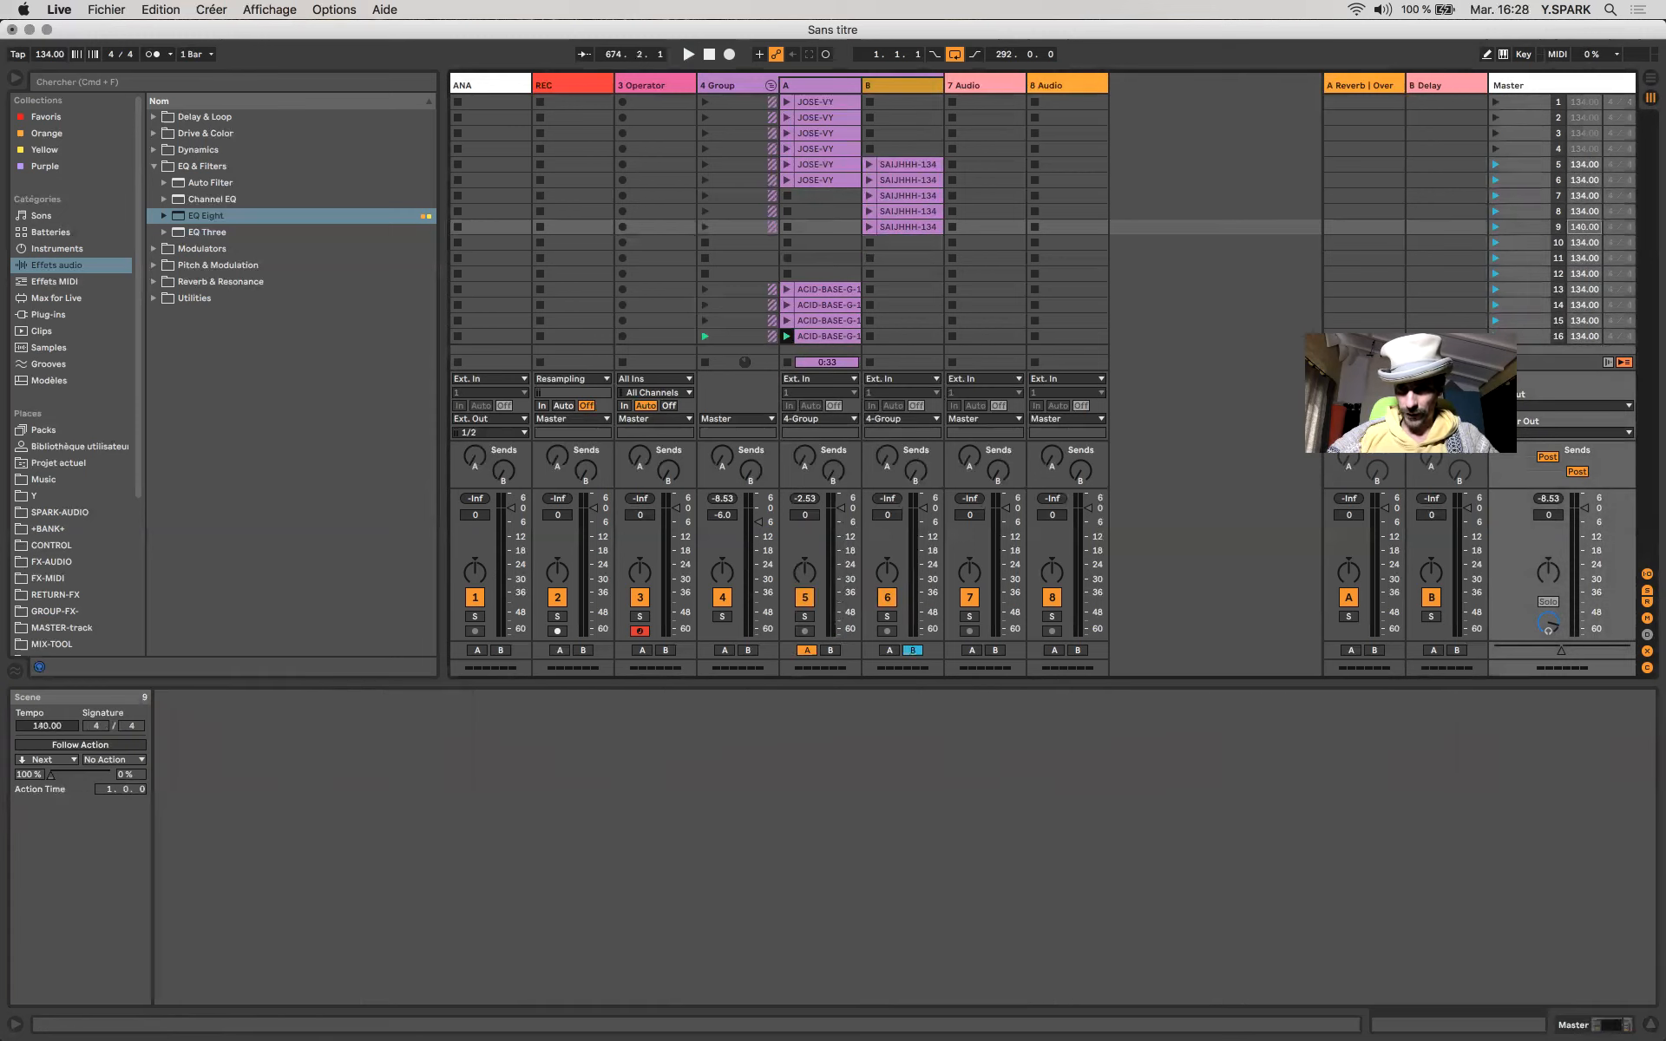
# Play scene 8 followed by scene 9 to audition the SAIJHHH-134 tempo jump to 140.
pyautogui.click(1494, 212)
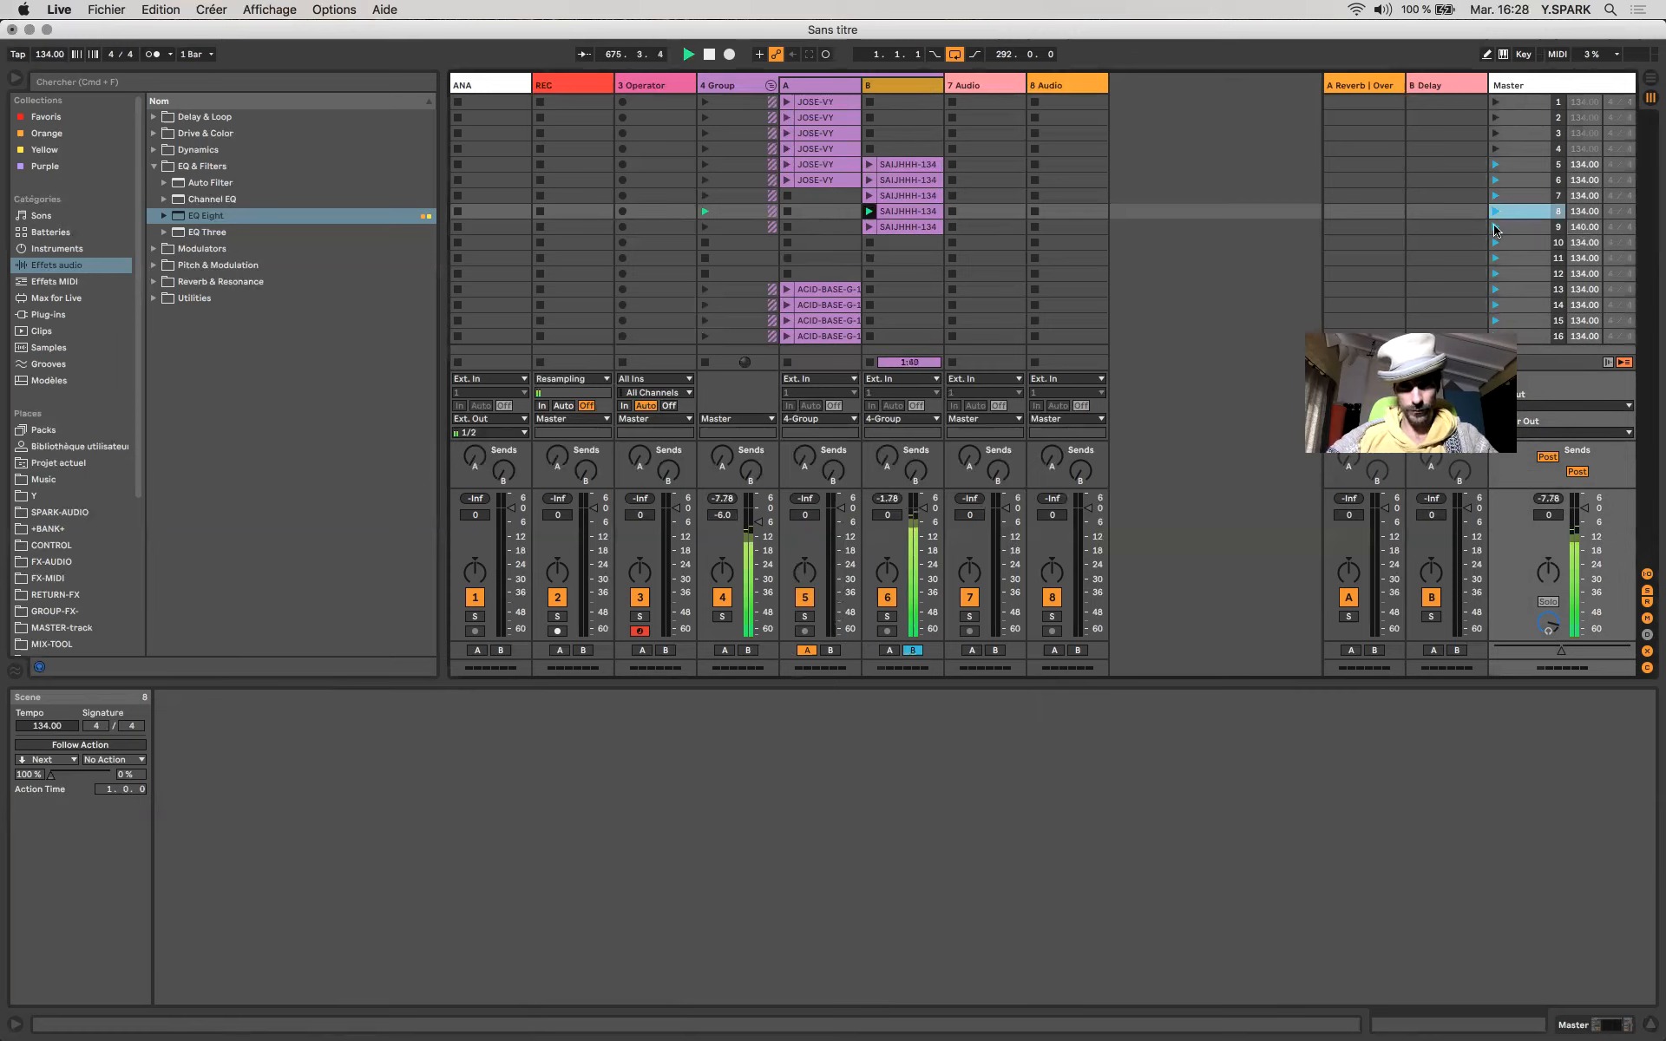
pyautogui.click(1495, 227)
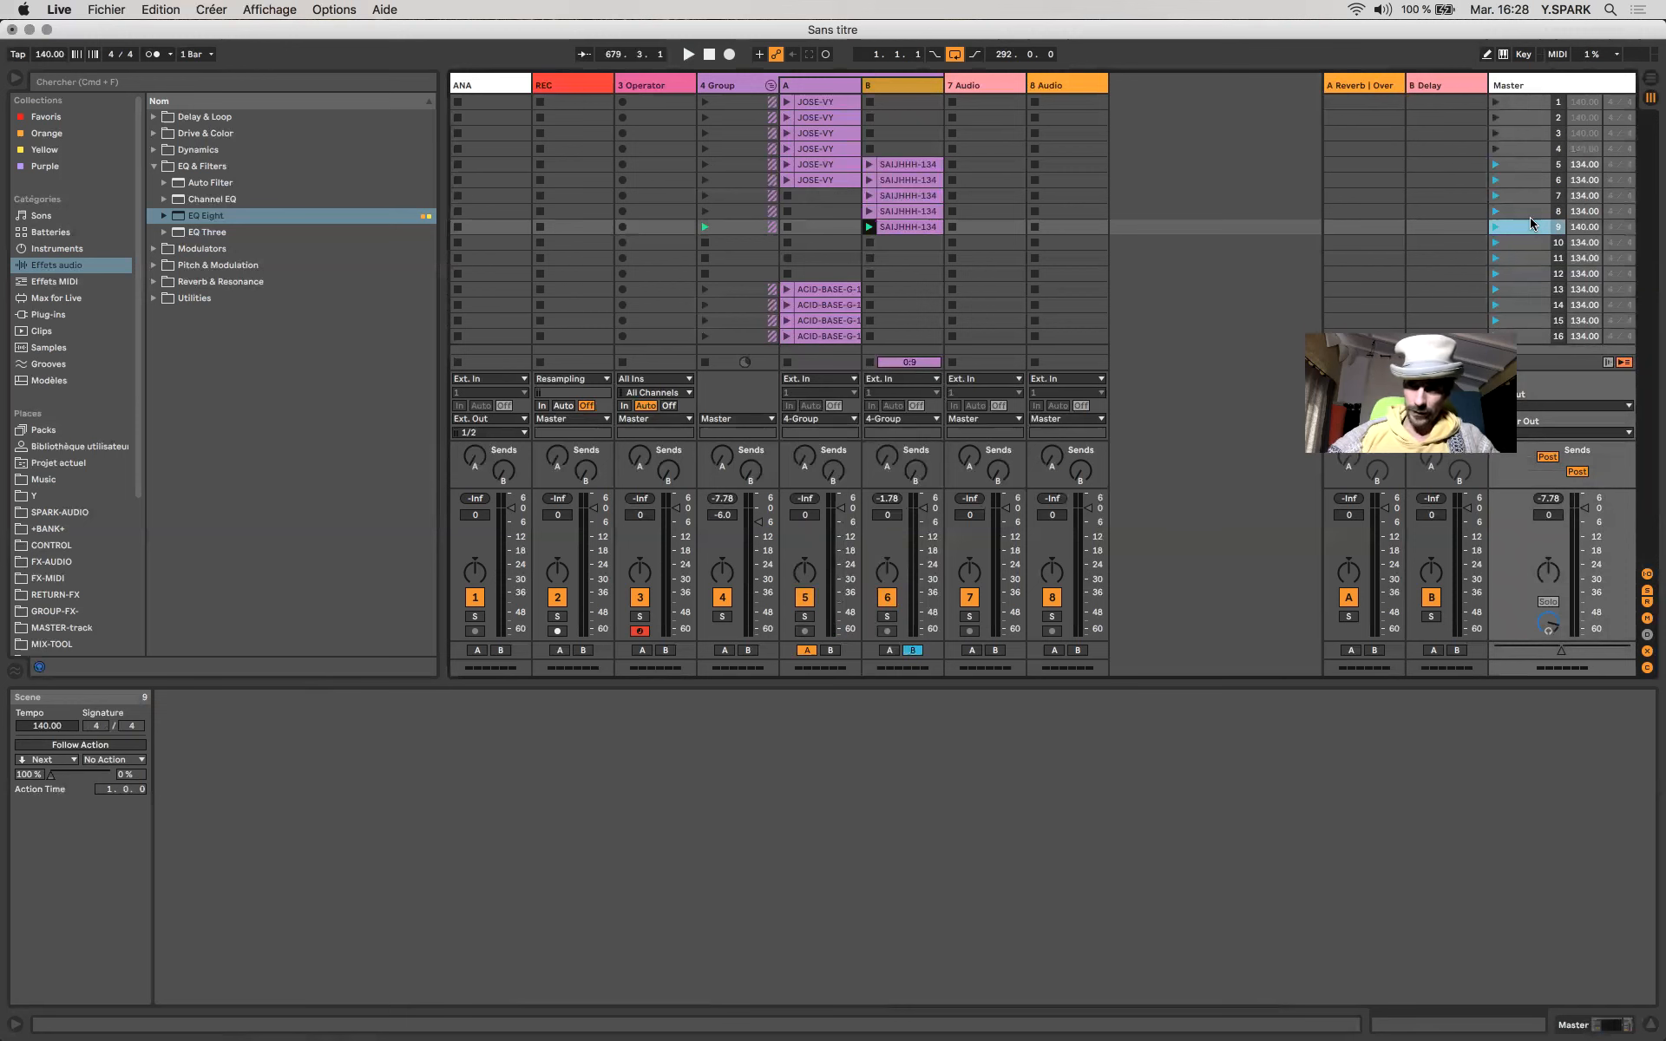
# Duplicate scene 8 with its SAIJHHH-134 clip to insert an intermediate scene before the 140 BPM scene.
pyautogui.click(917, 224)
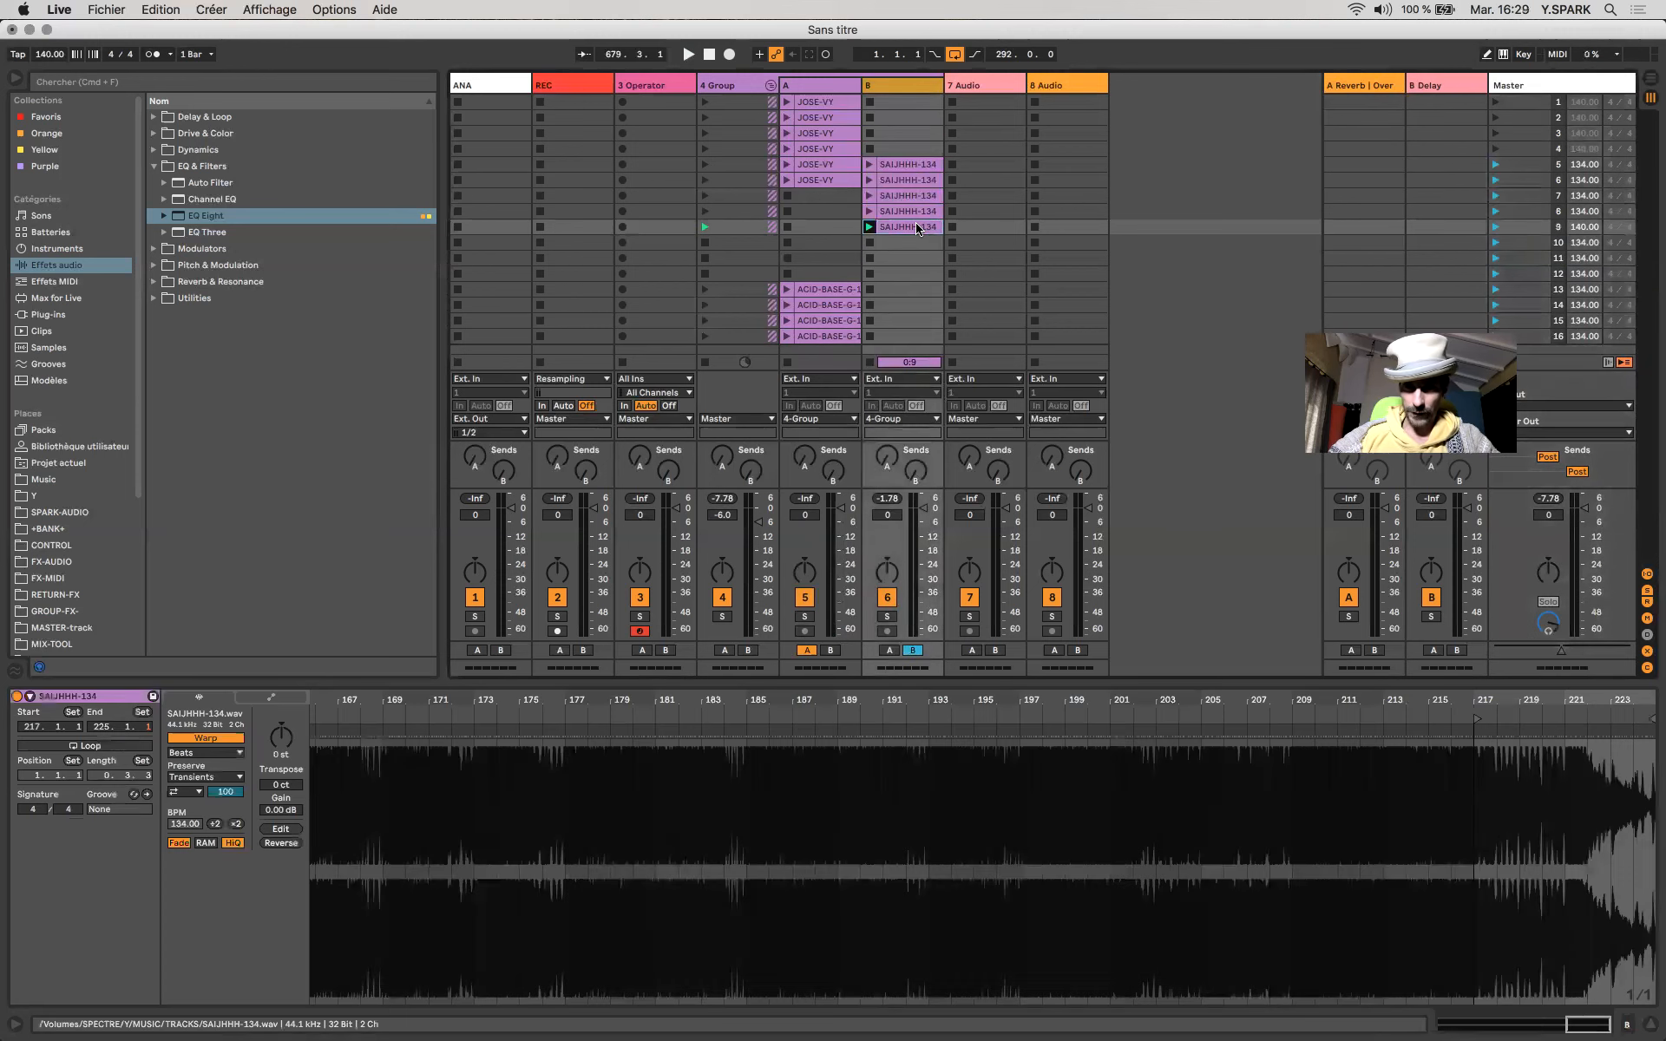
pyautogui.click(915, 217)
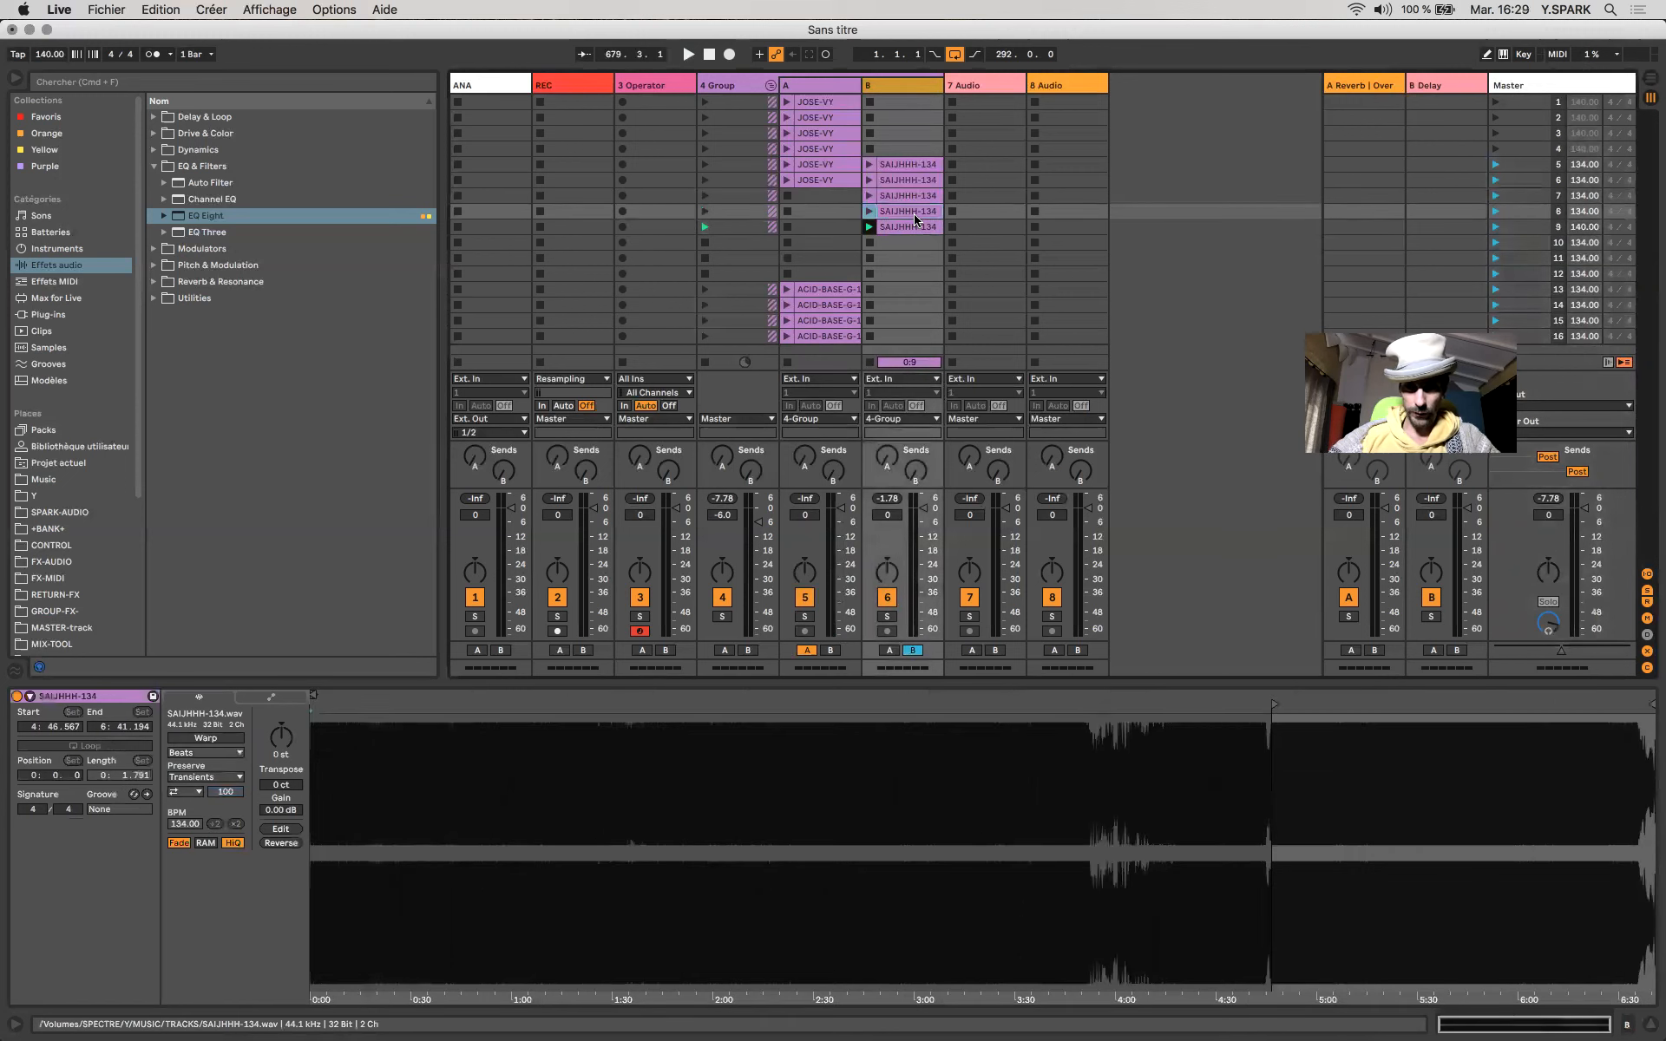
pyautogui.press('super+d')
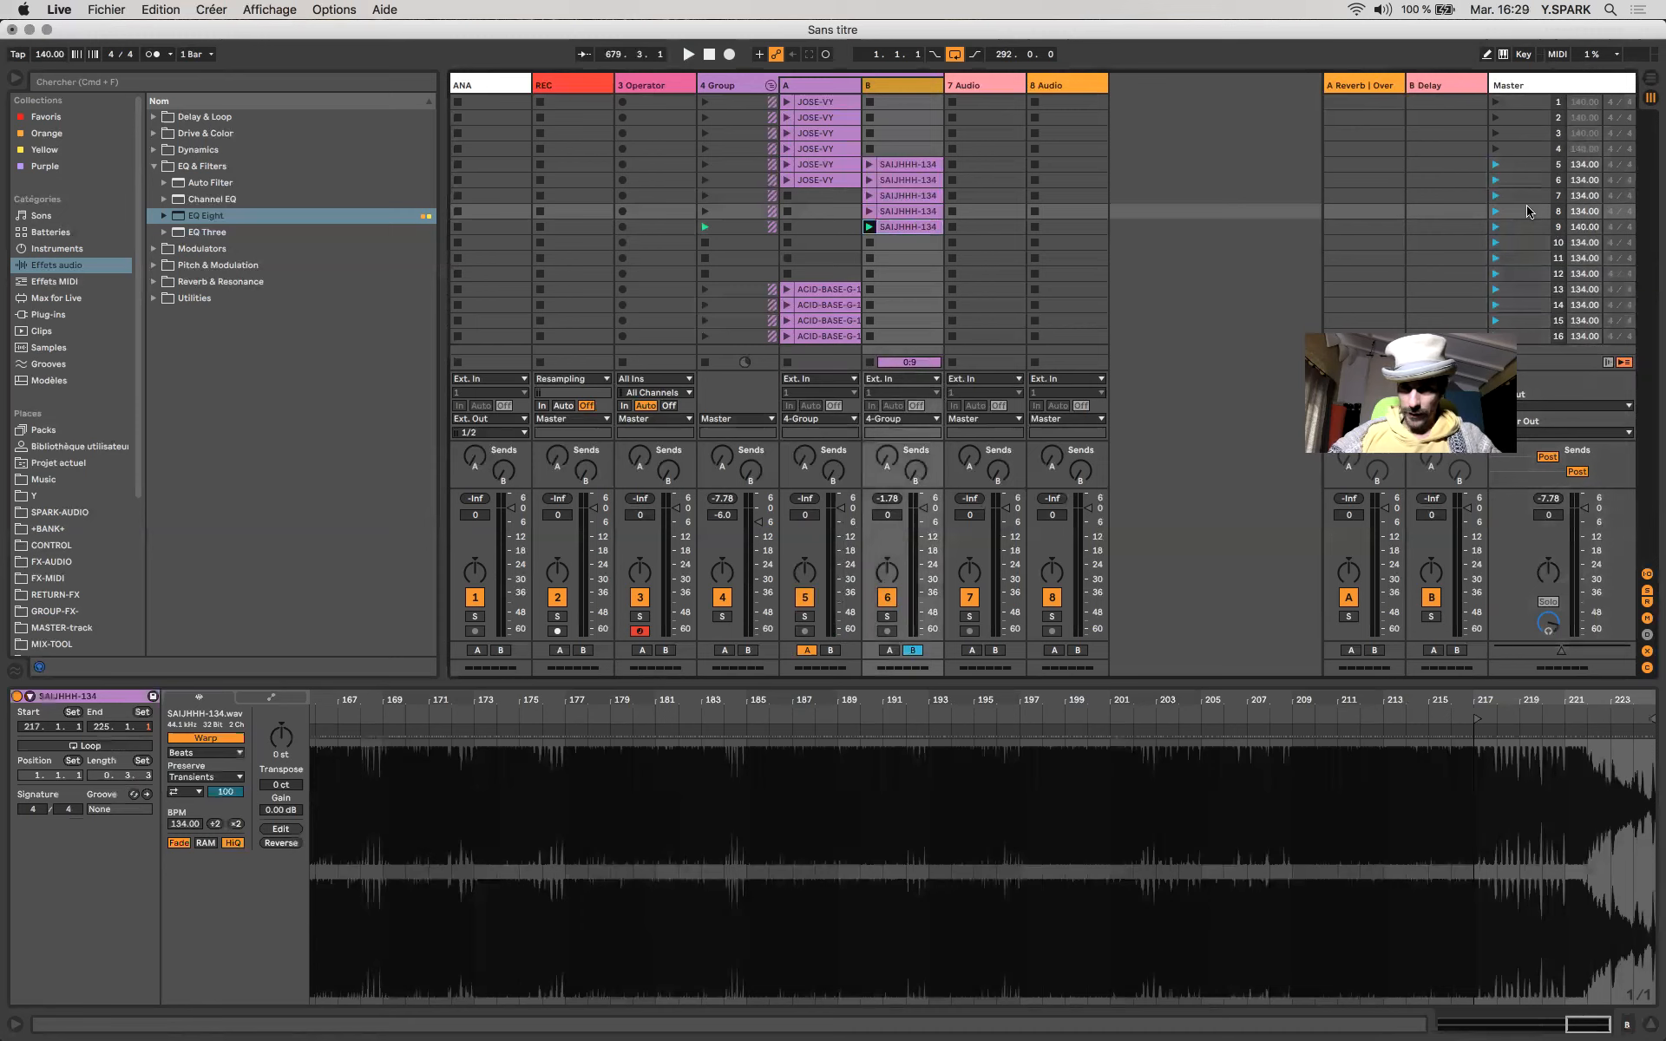
pyautogui.click(1529, 212)
pyautogui.press('super+d')
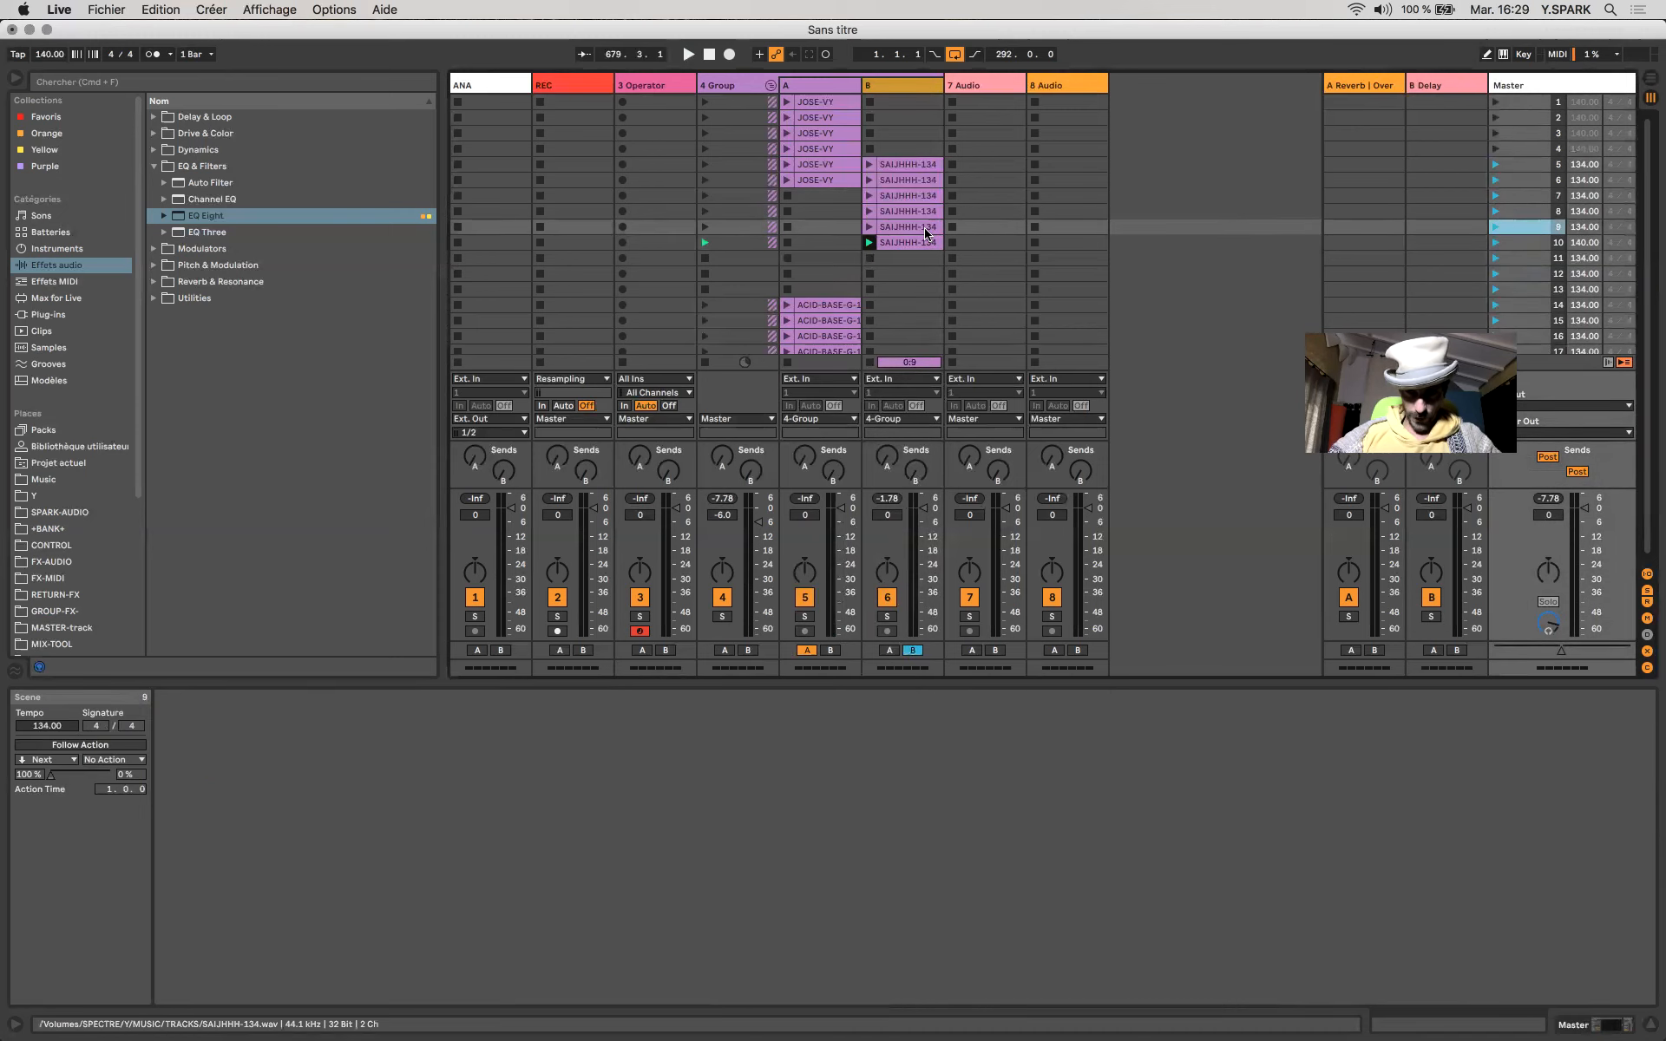
# Move the start marker of the scene 9 SAIJHHH-134 clip to 209.1.1.
pyautogui.click(940, 227)
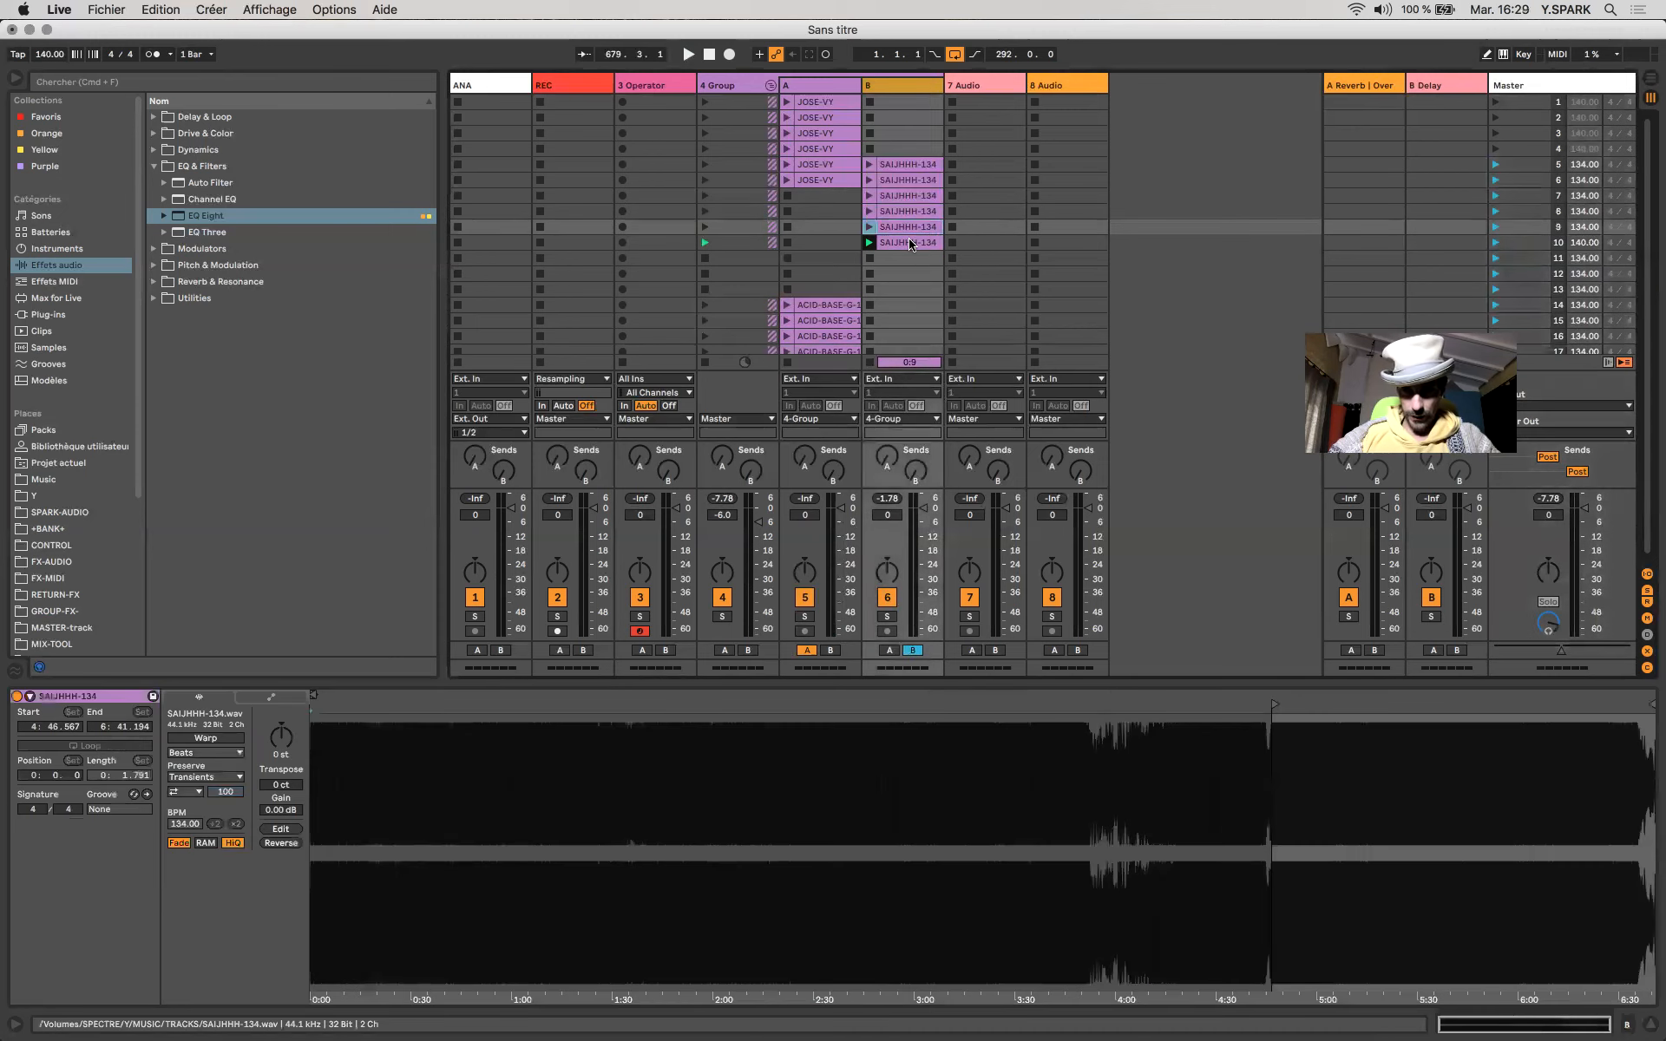
pyautogui.click(910, 243)
pyautogui.click(908, 227)
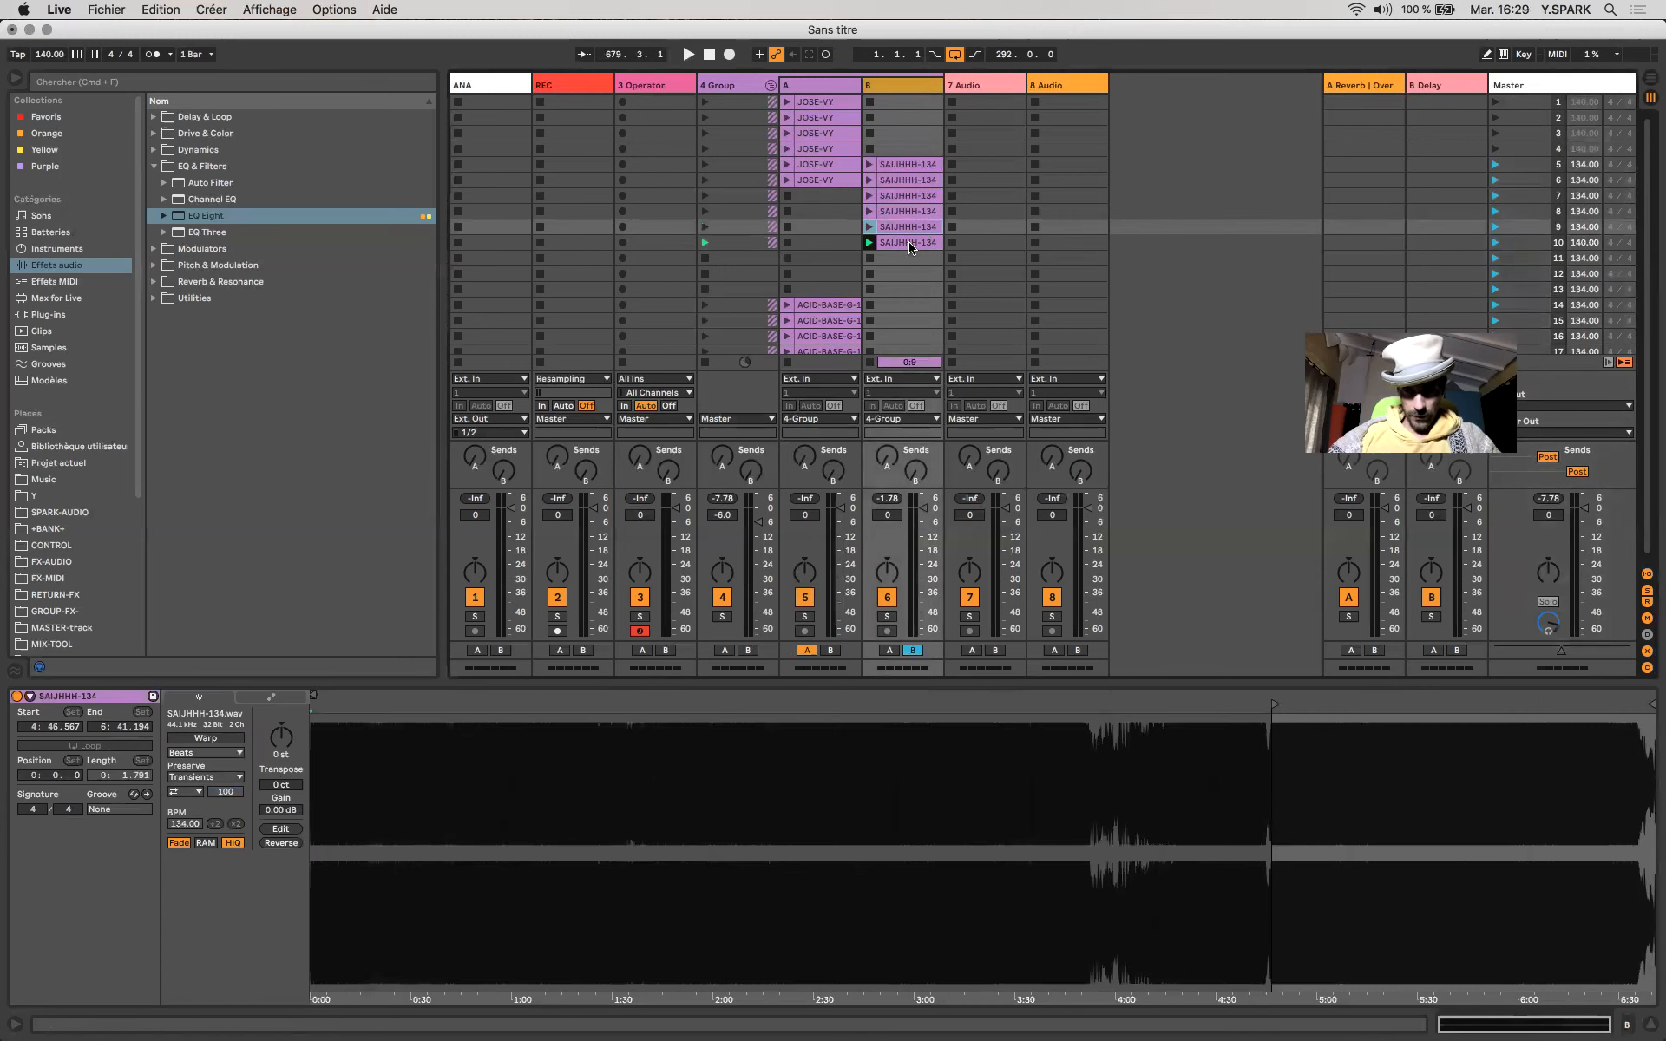
pyautogui.click(909, 228)
pyautogui.click(909, 228)
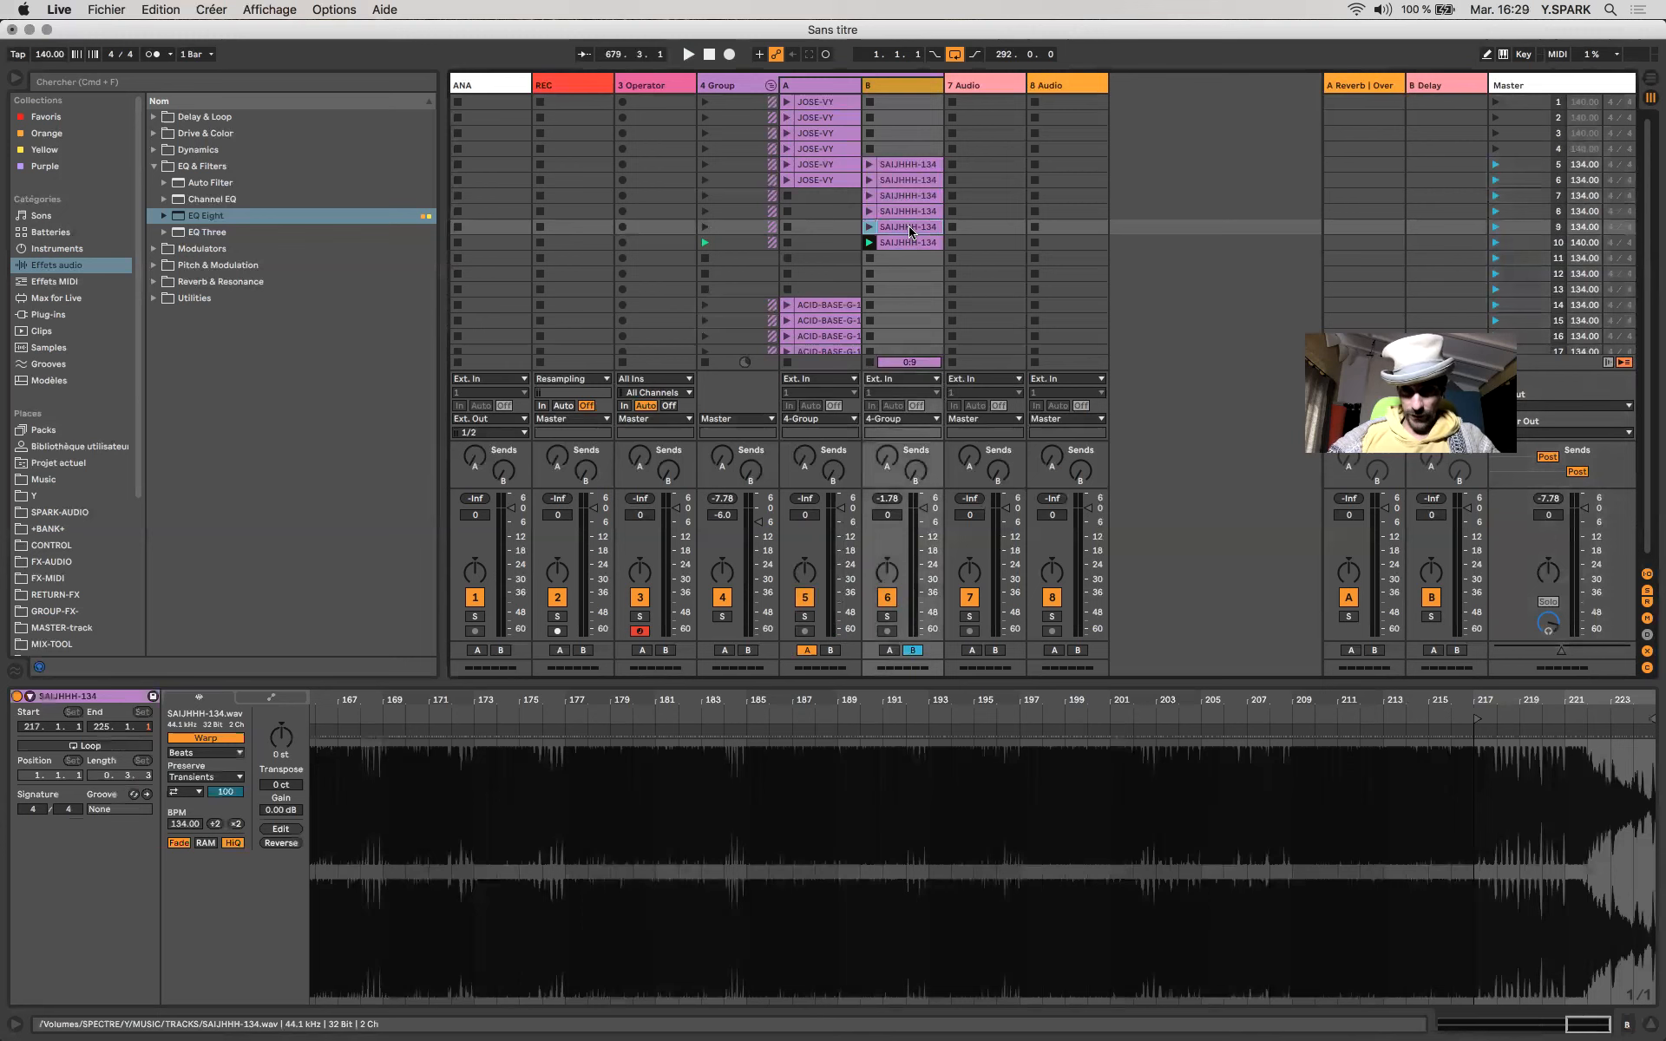
pyautogui.moveTo(1478, 719); pyautogui.dragTo(1295, 745)
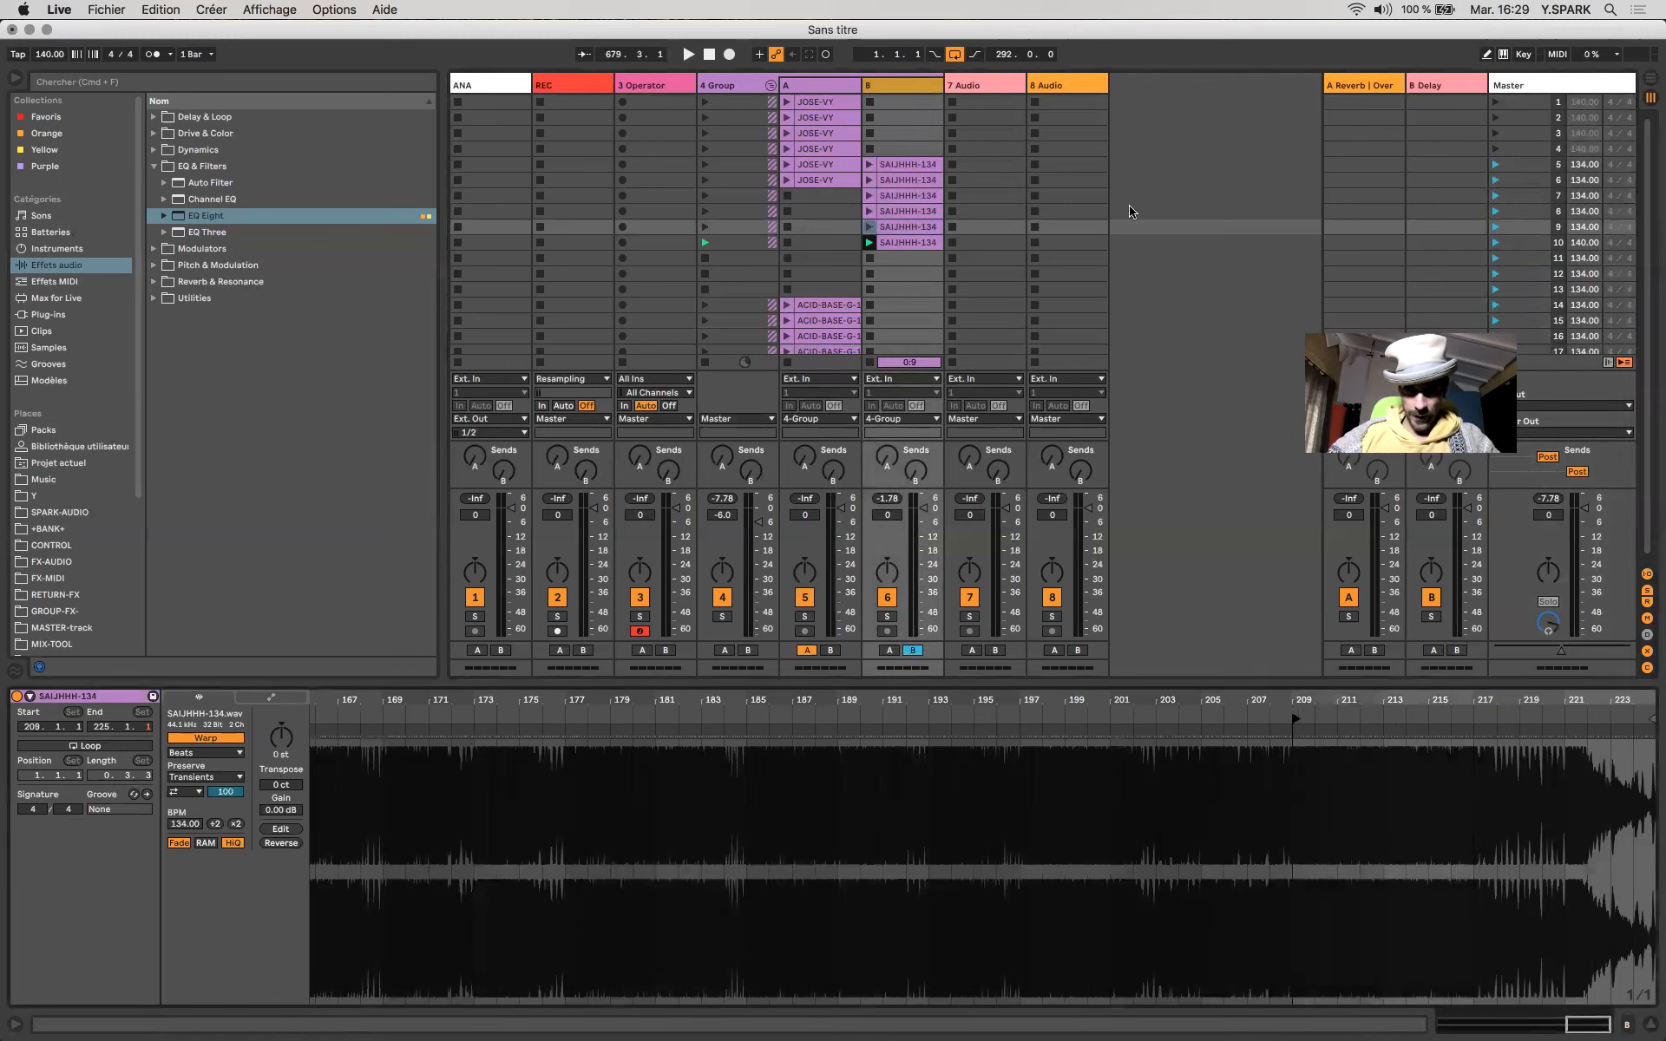
# Set the scene 9 tempo to 137.
pyautogui.click(1581, 233)
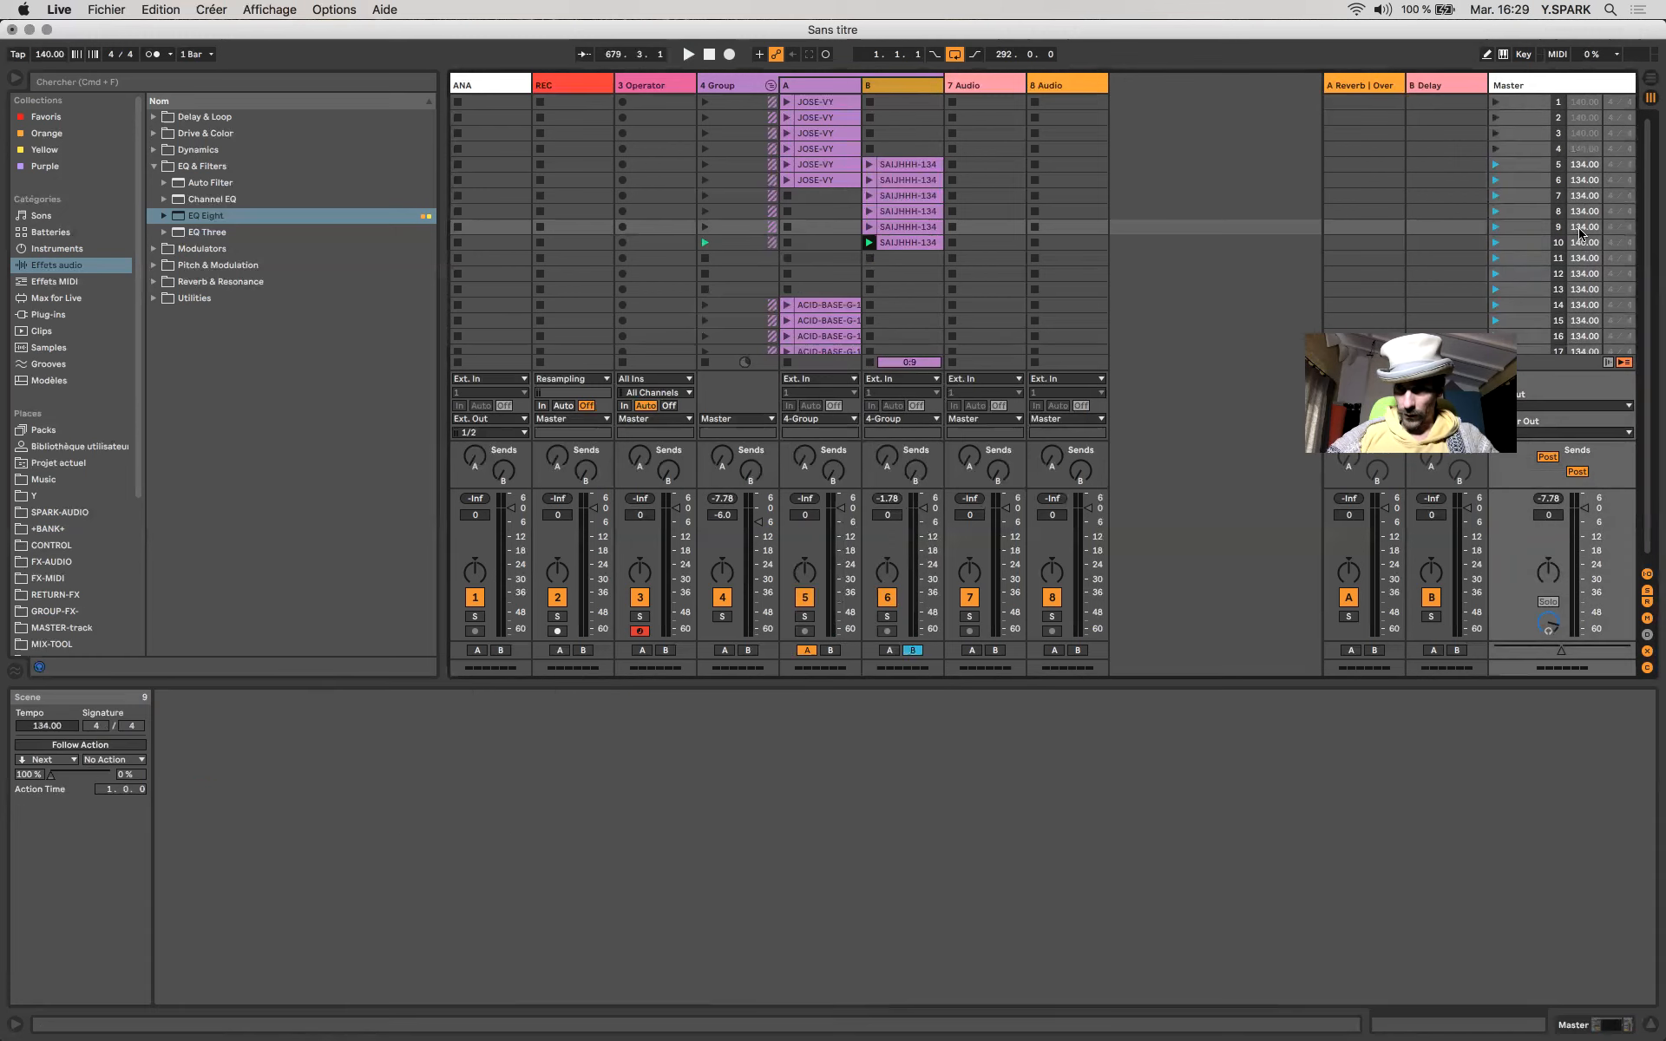
pyautogui.moveTo(1581, 232); pyautogui.dragTo(1581, 223)
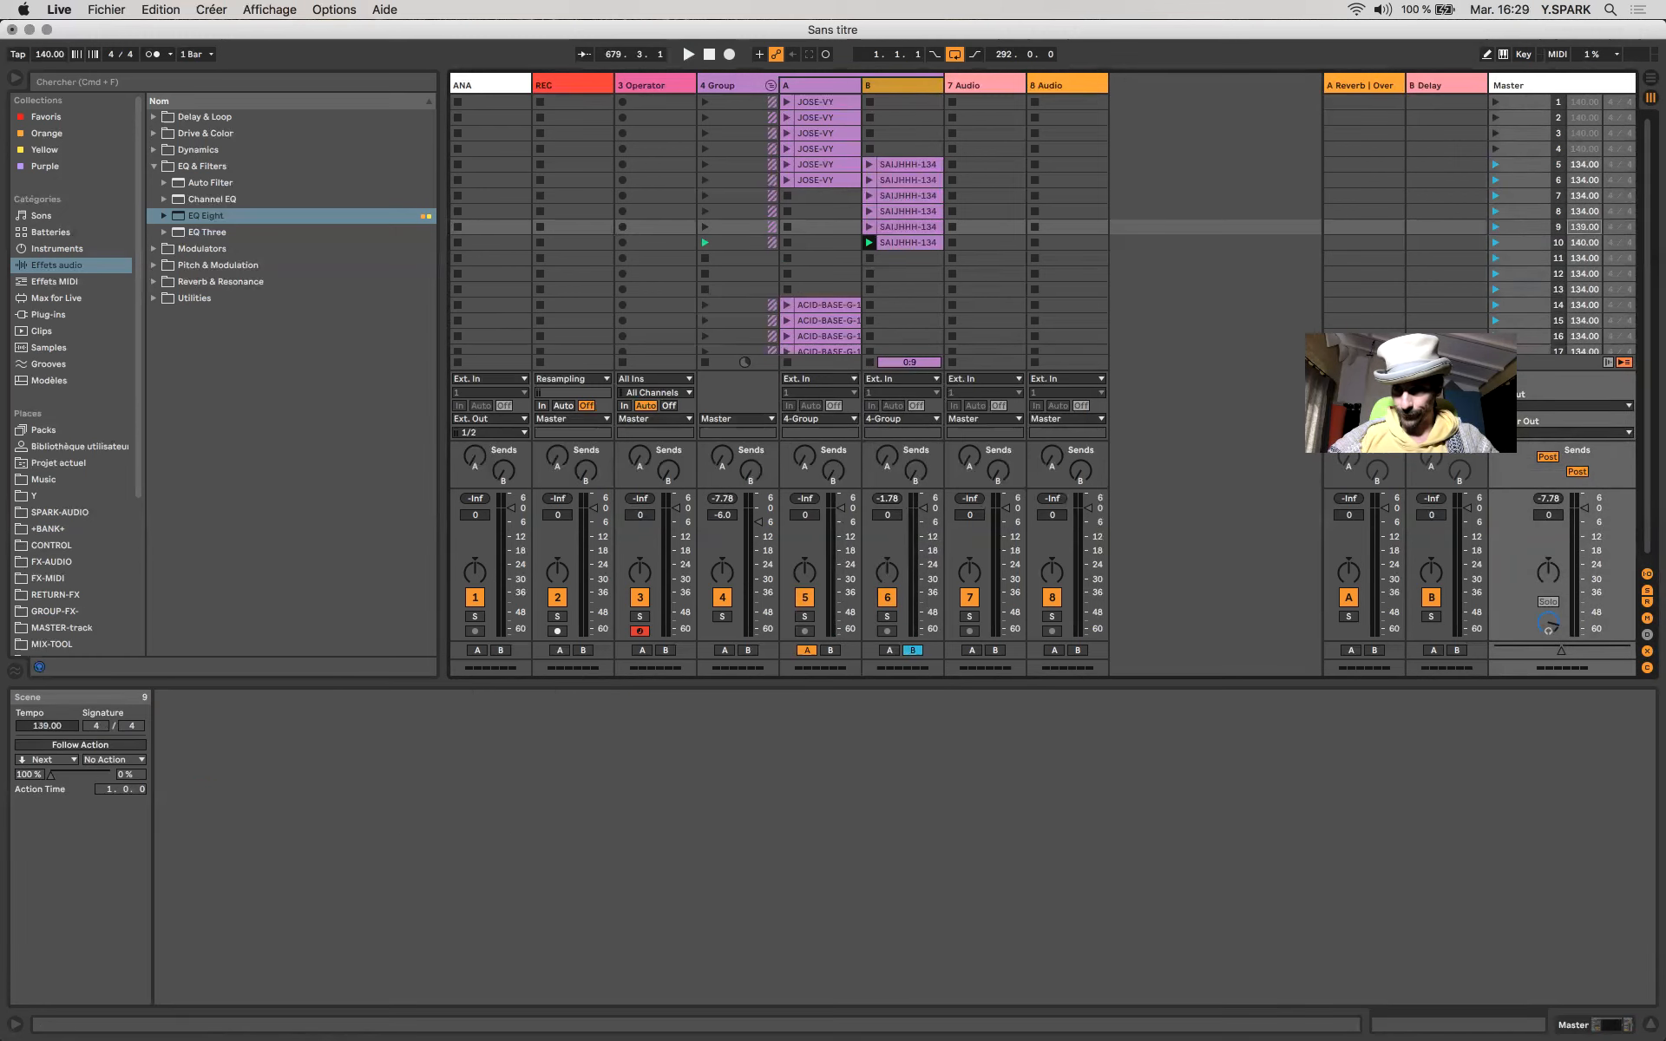
pyautogui.moveTo(1581, 223); pyautogui.dragTo(1581, 229)
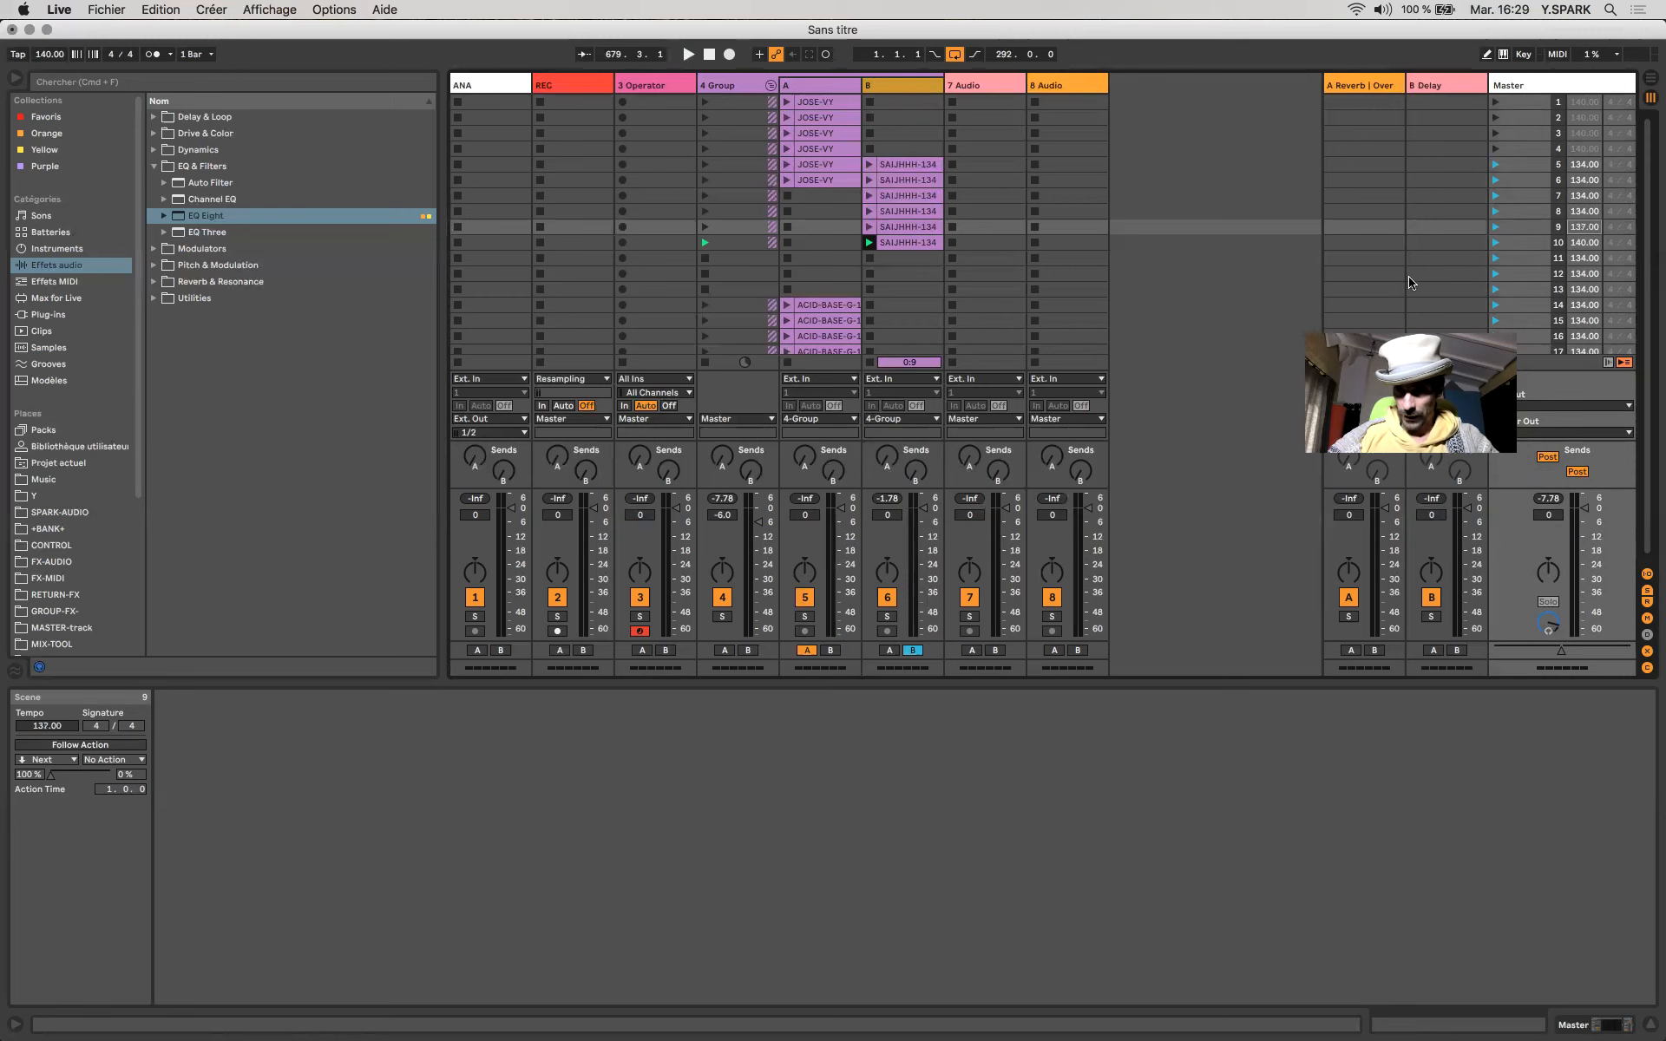
# Change the warp mode of the SAIJHHH-134 clips in scenes 9 and 10 to Complex.
pyautogui.click(906, 230)
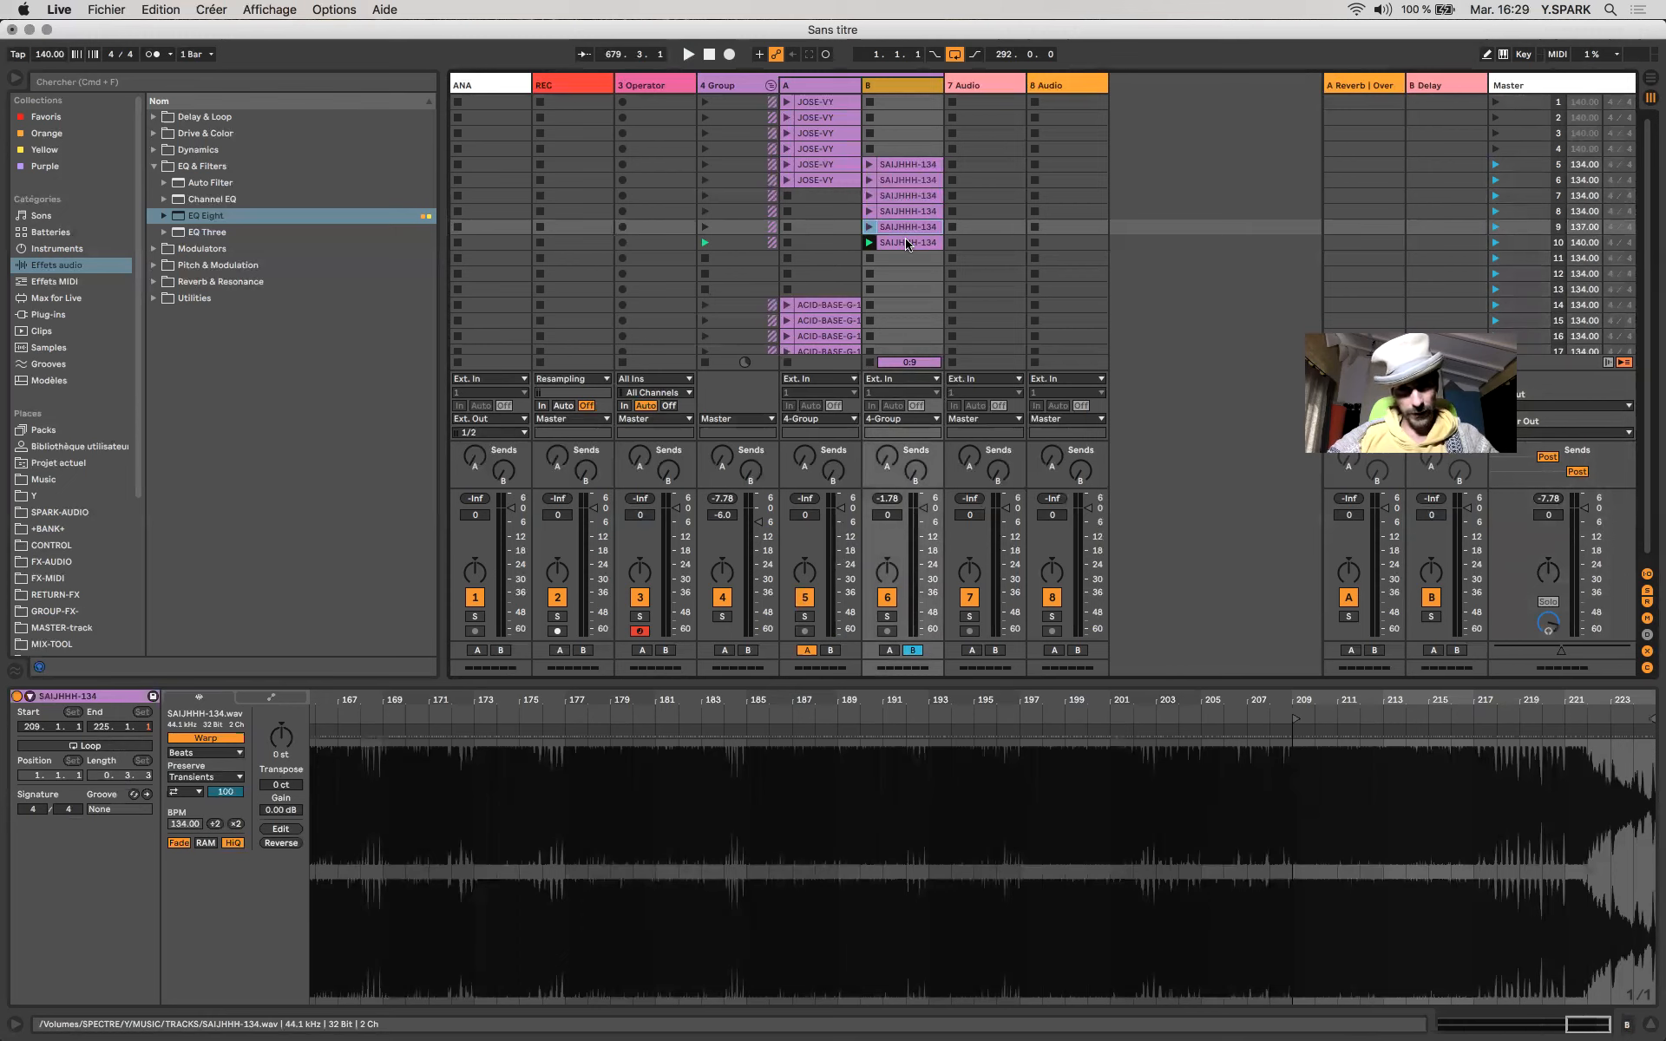
pyautogui.keyDown('shift'); pyautogui.click(906, 243); pyautogui.keyUp('shift')
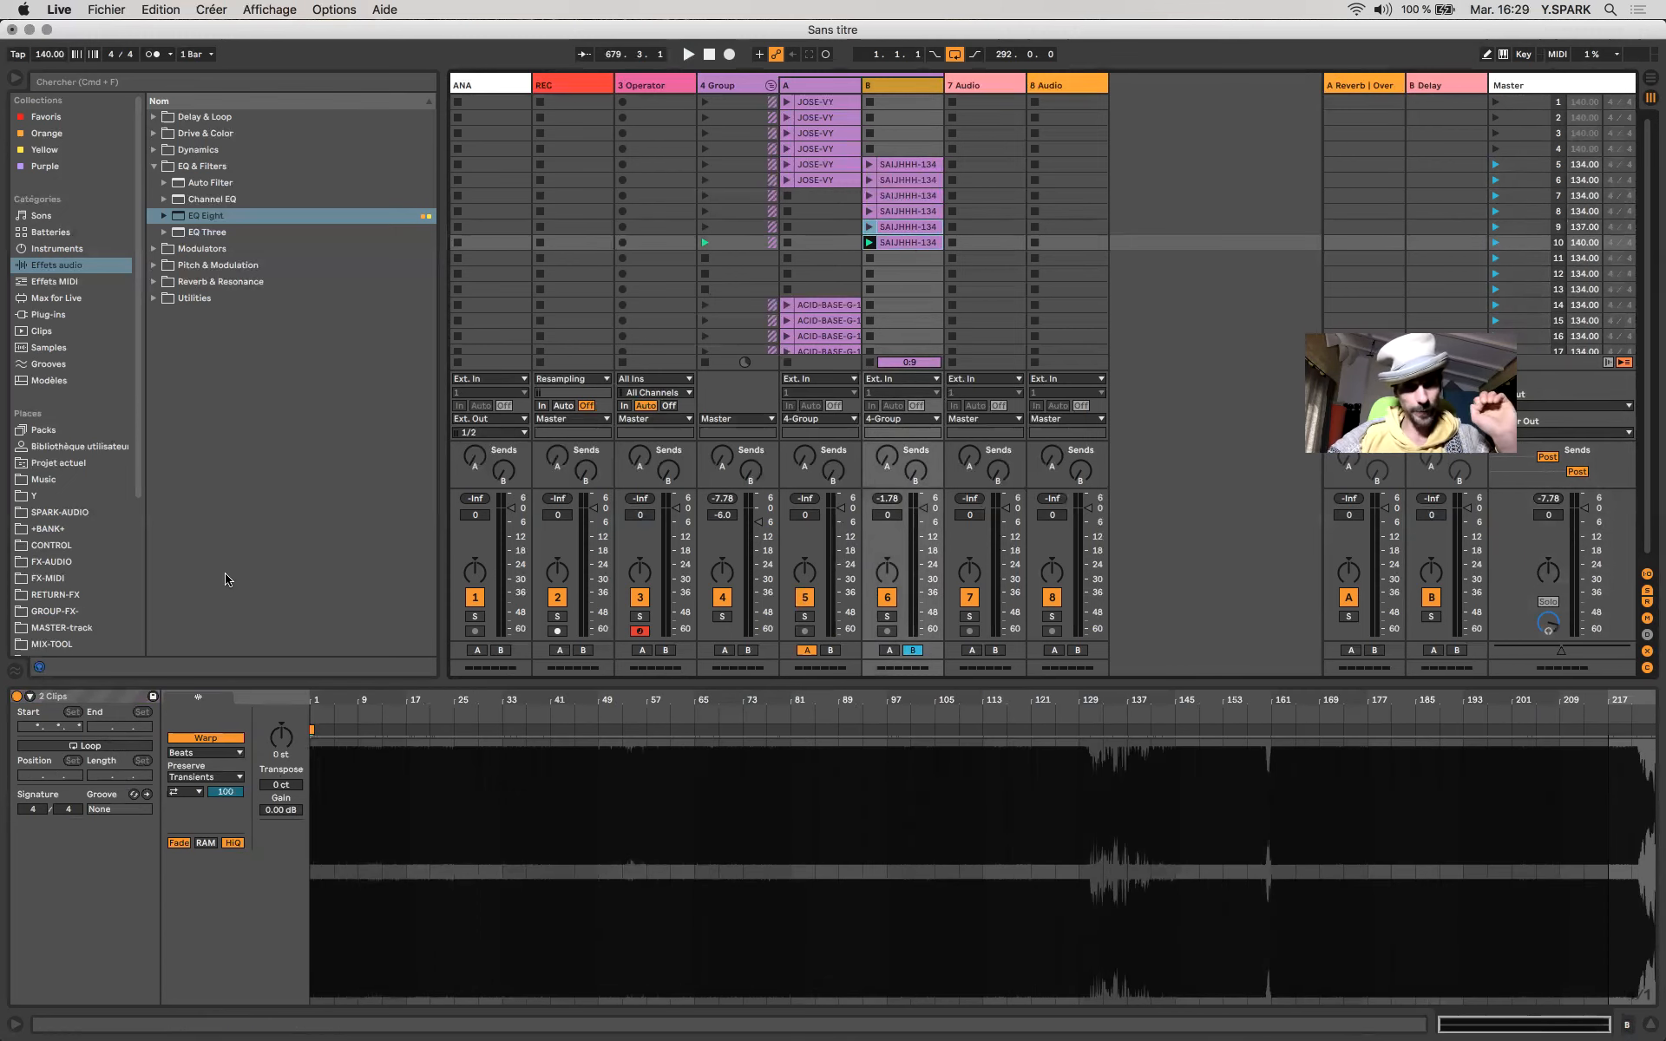
pyautogui.click(215, 753)
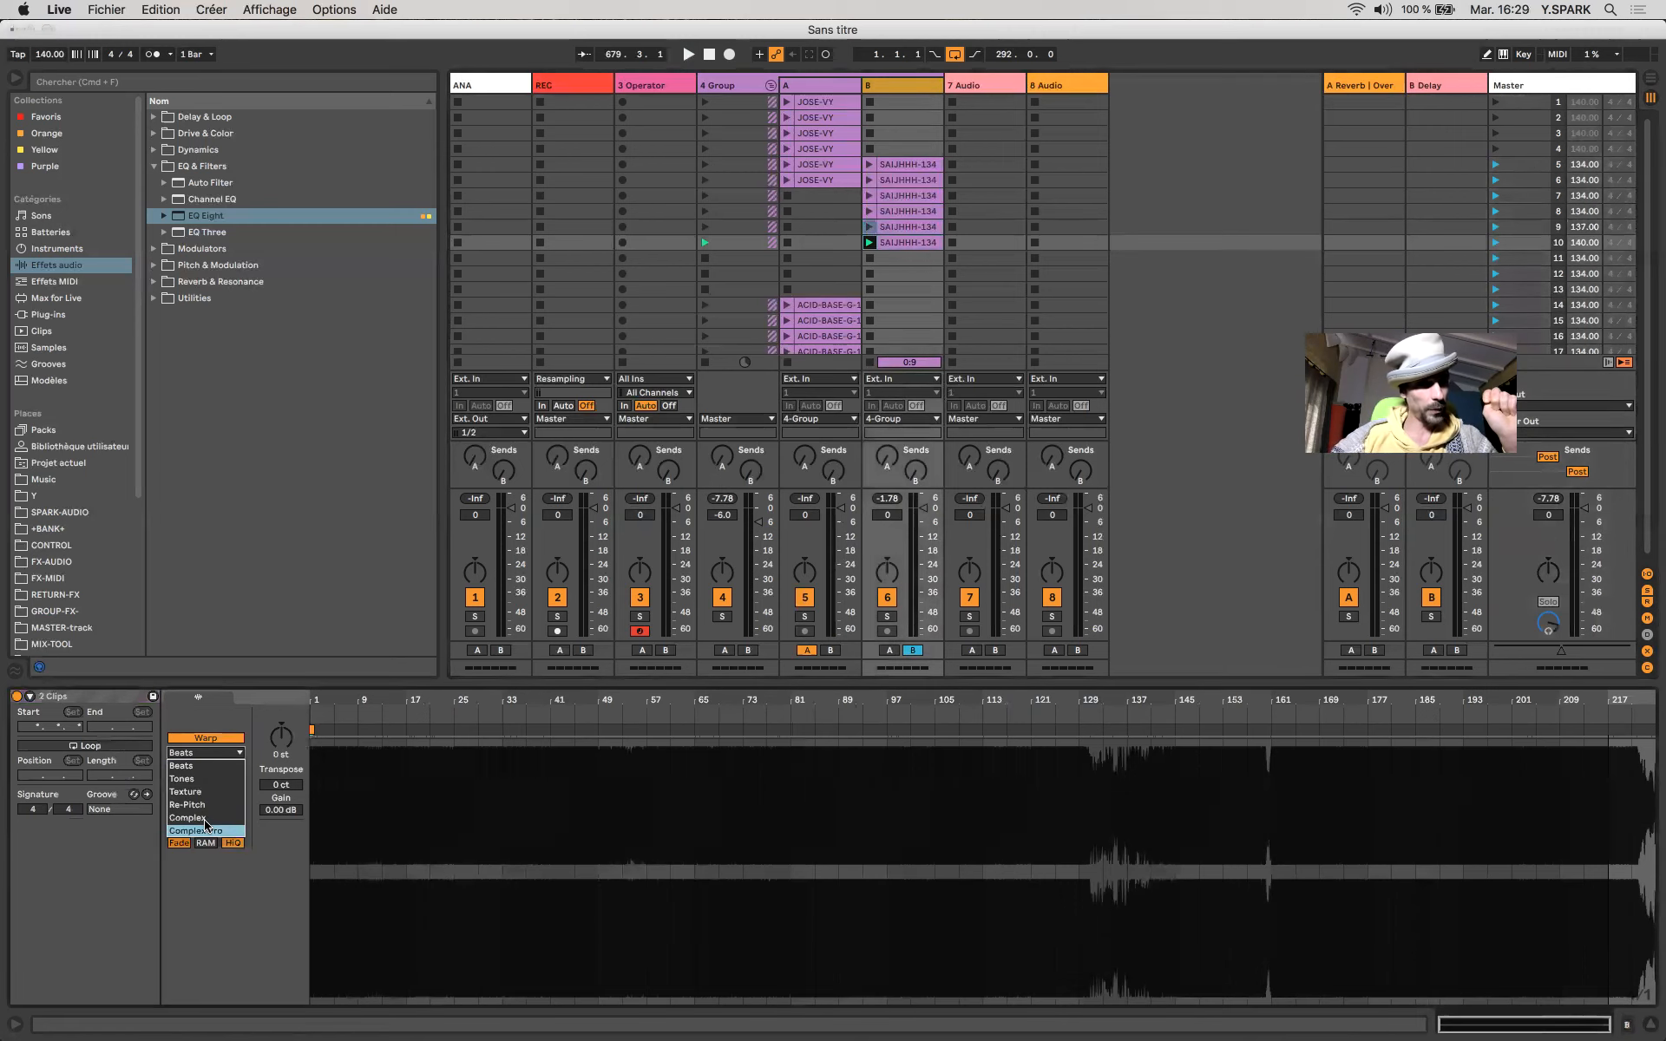
pyautogui.click(207, 819)
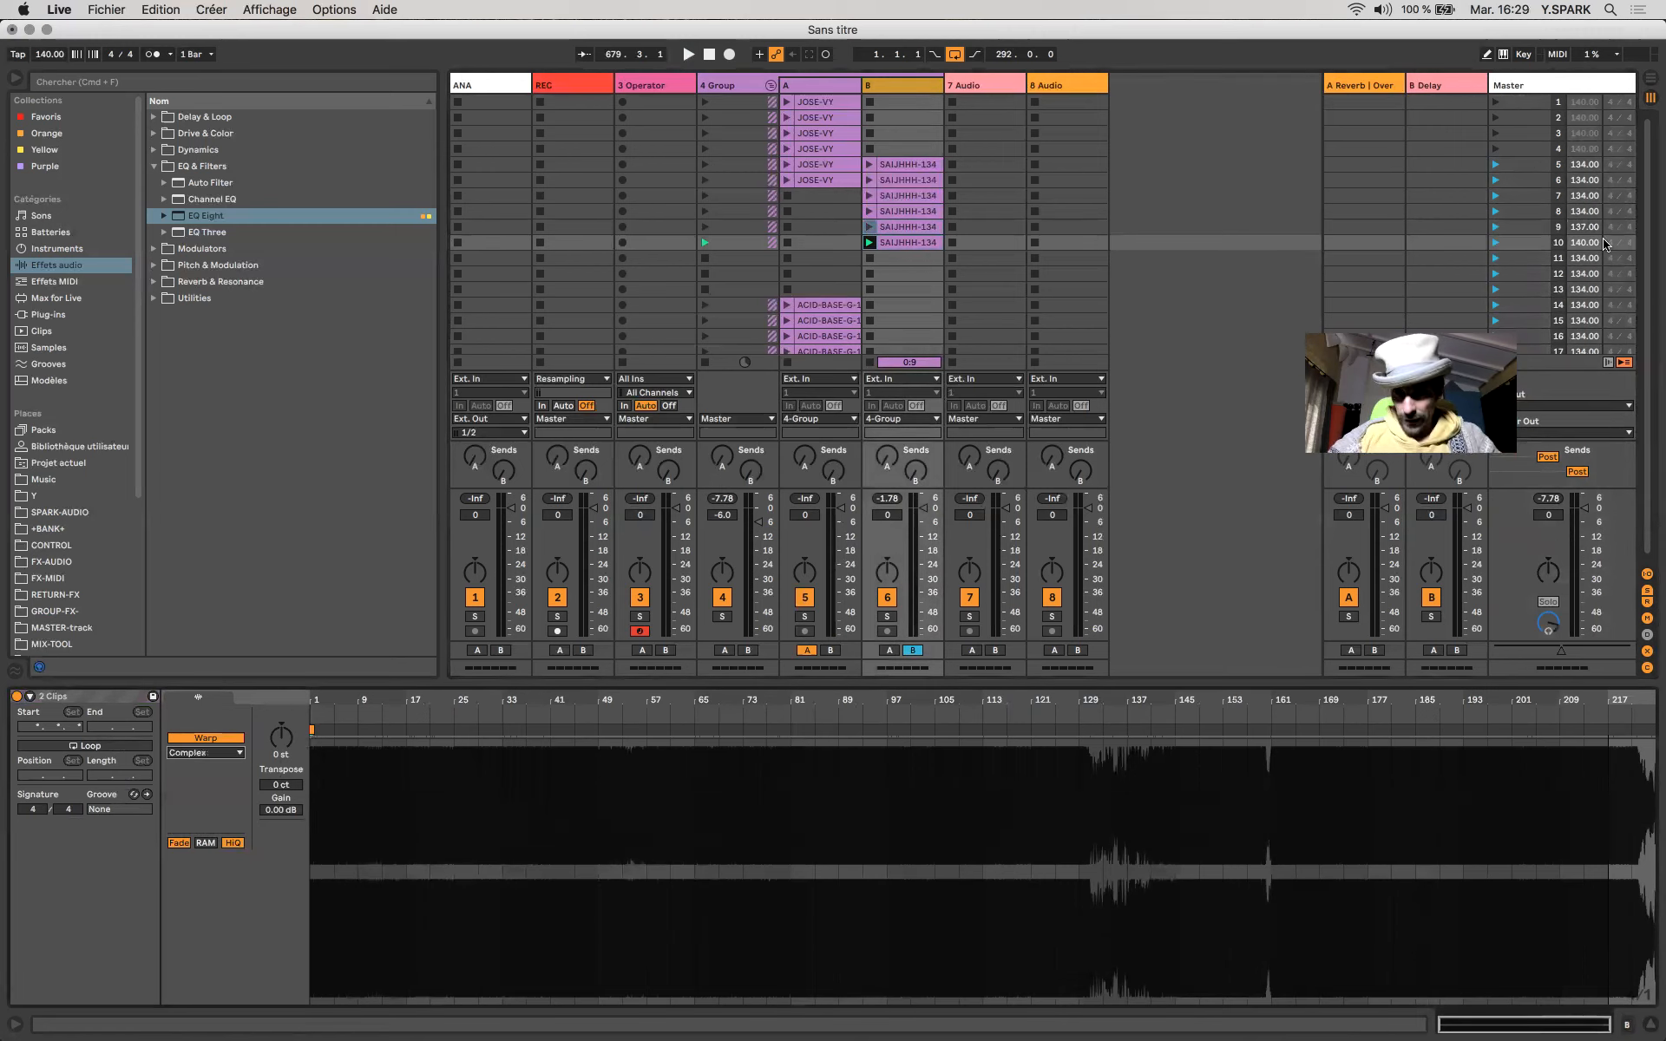
# Play scenes 8, 9 and 10 in sequence to audition the stepped tempo rise.
pyautogui.click(1530, 222)
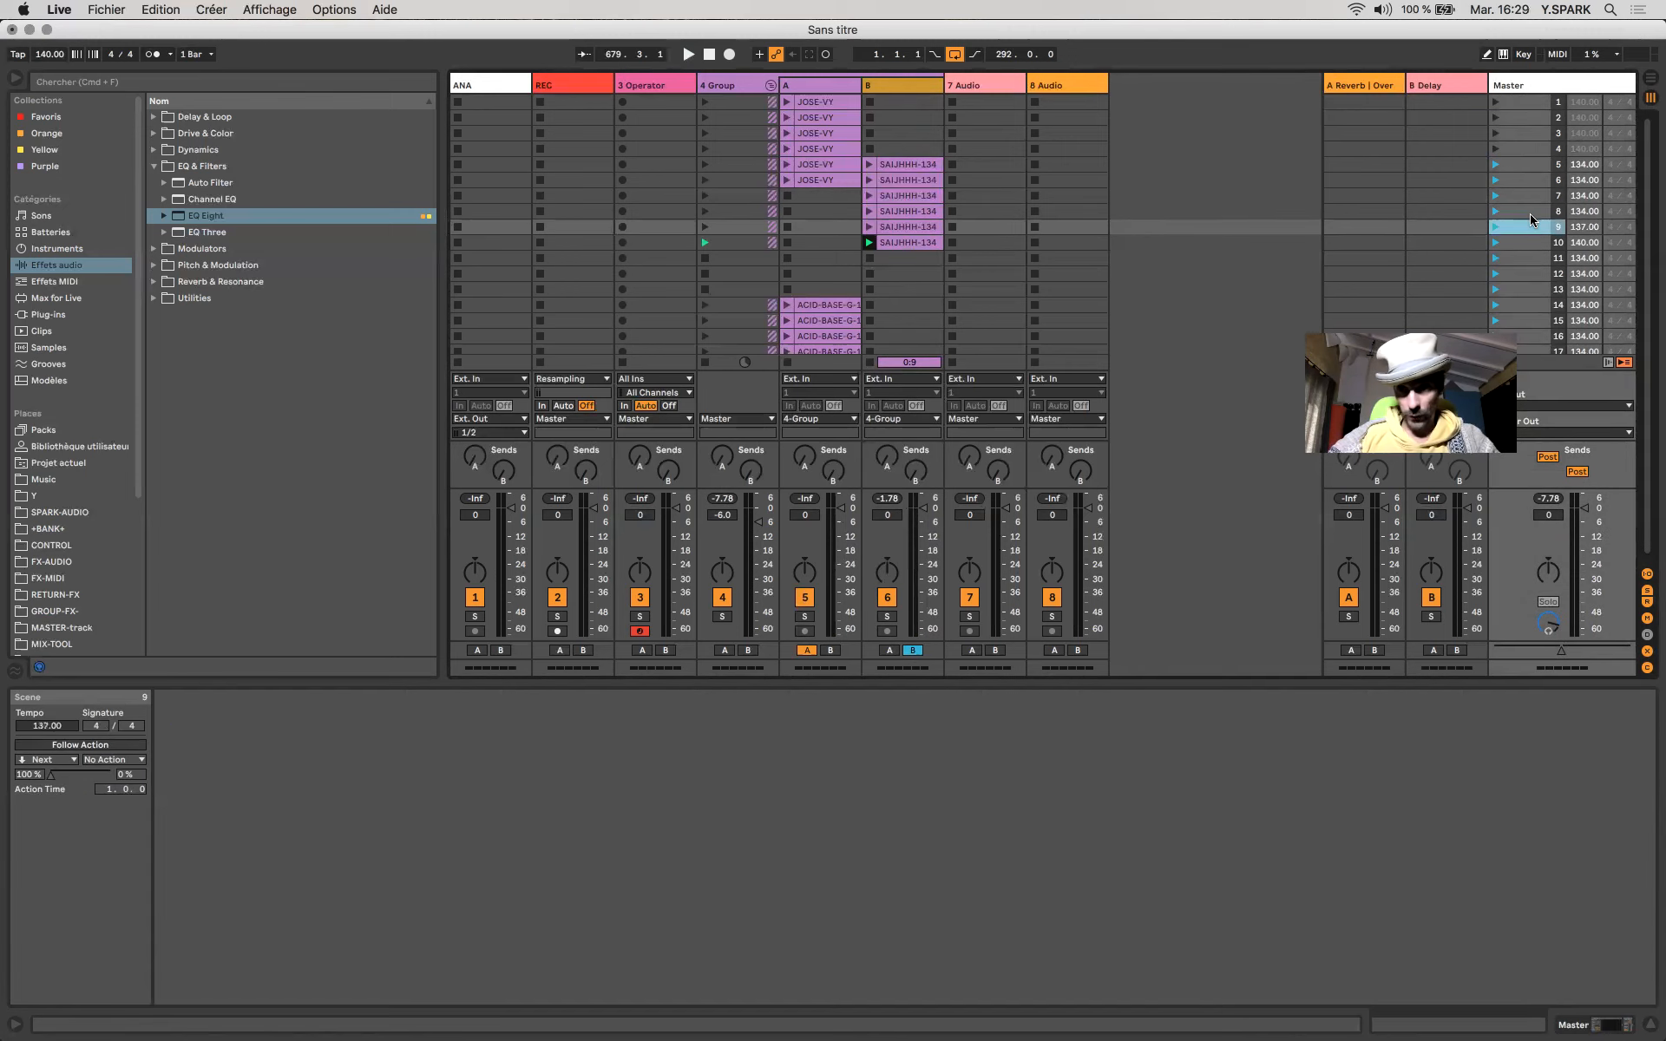
pyautogui.click(1516, 214)
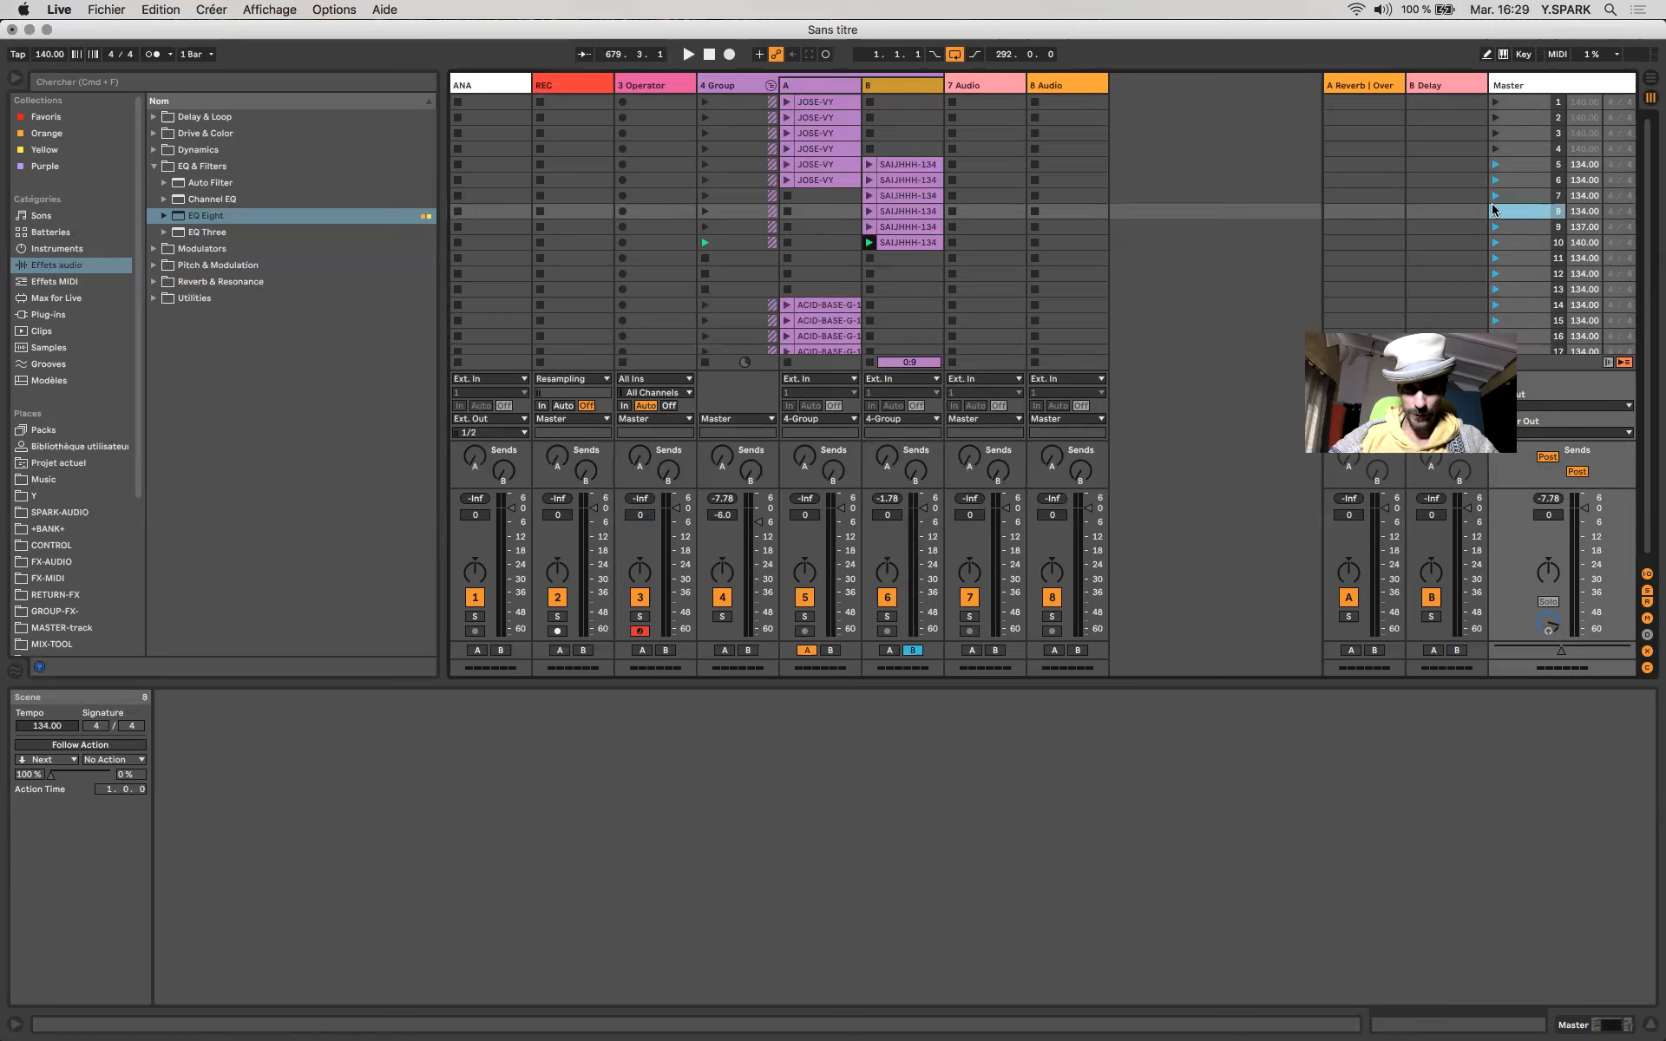
pyautogui.click(1495, 211)
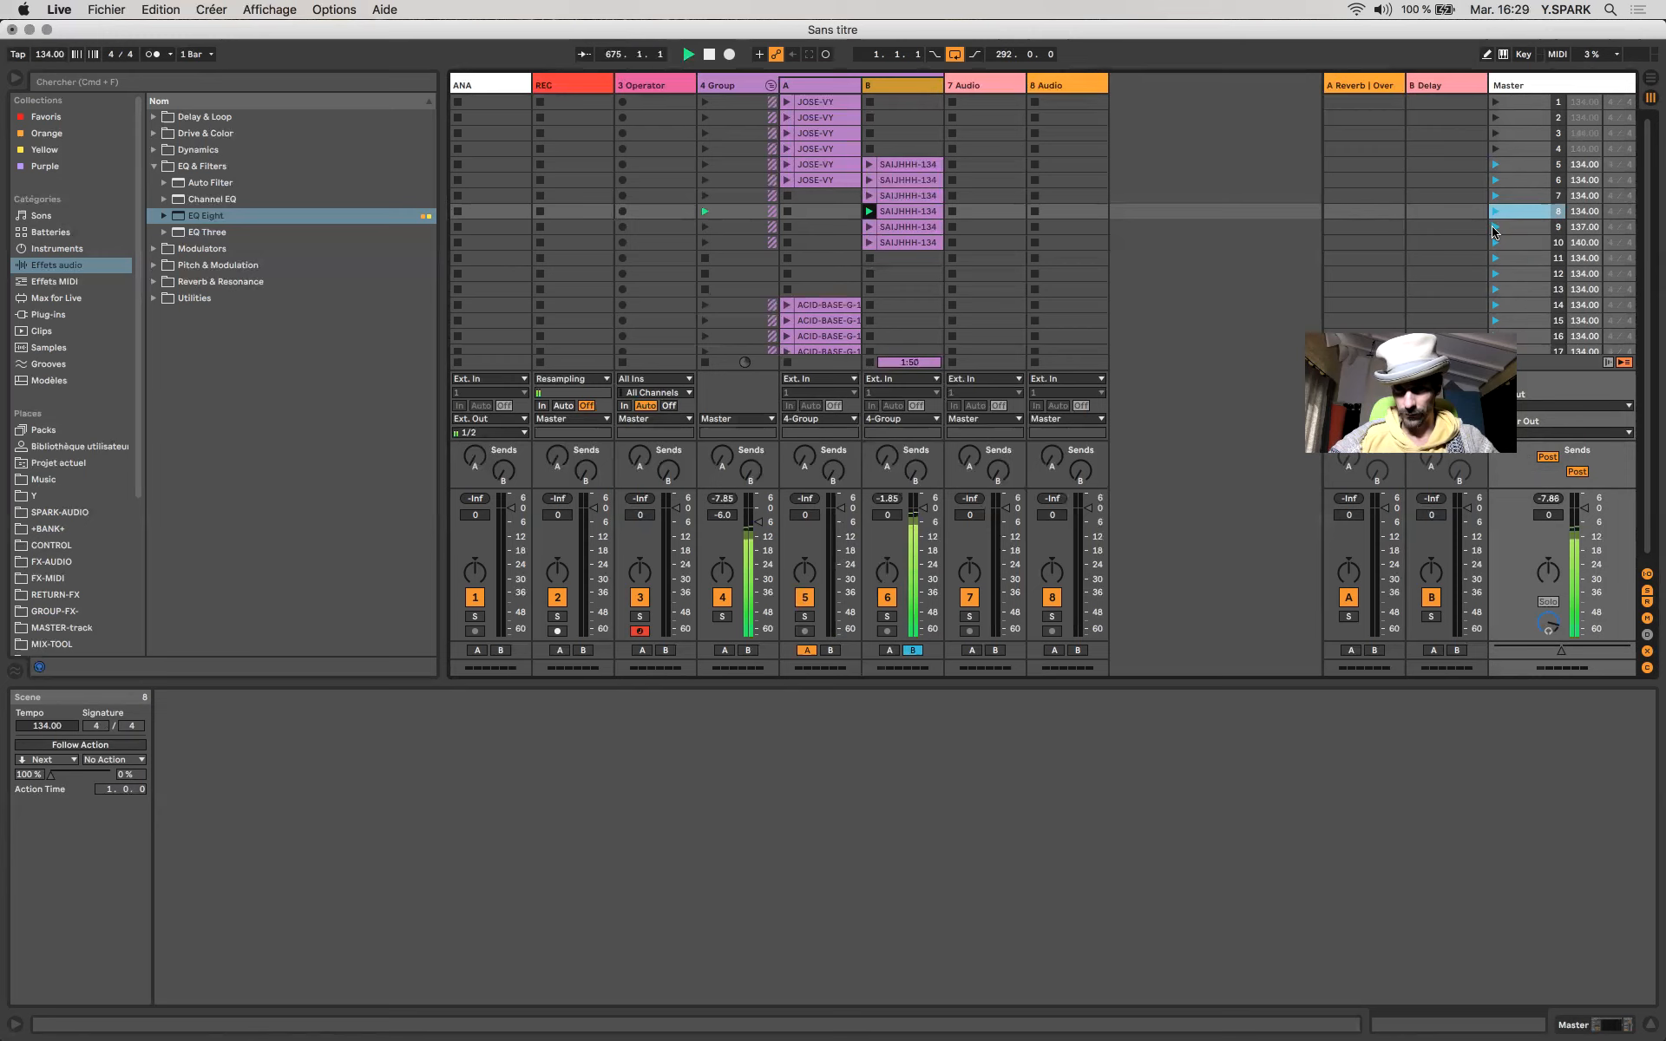
pyautogui.click(1494, 228)
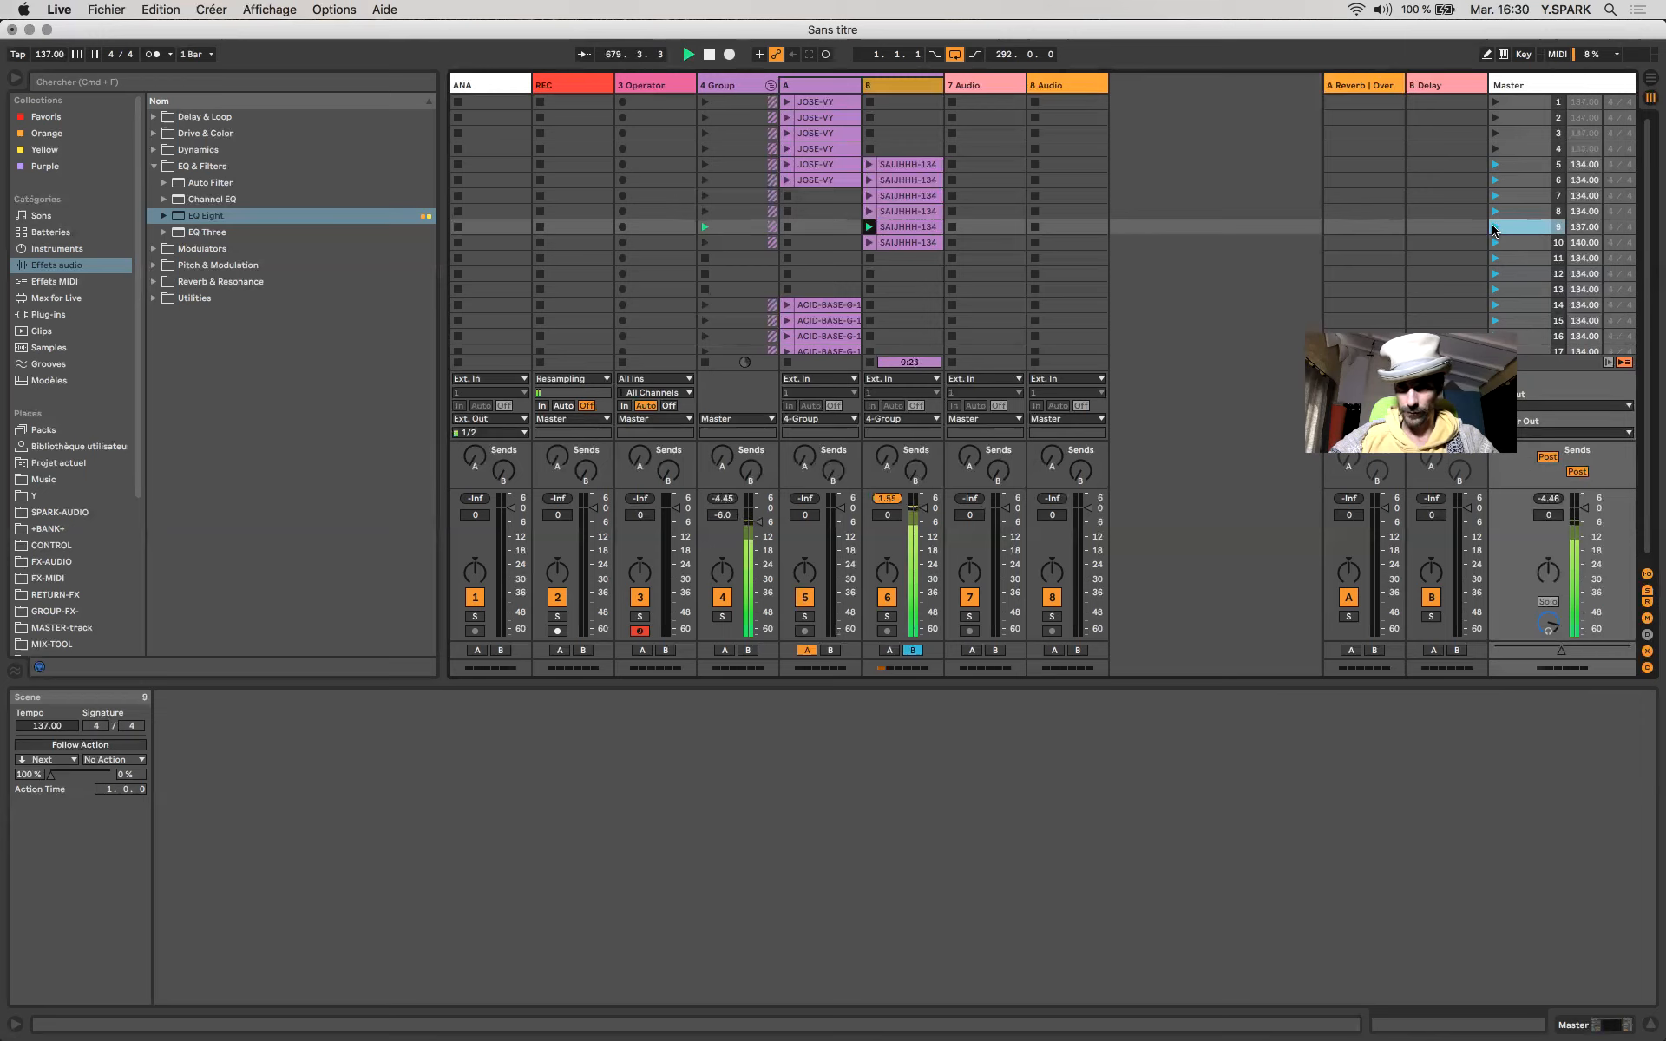
pyautogui.click(1493, 244)
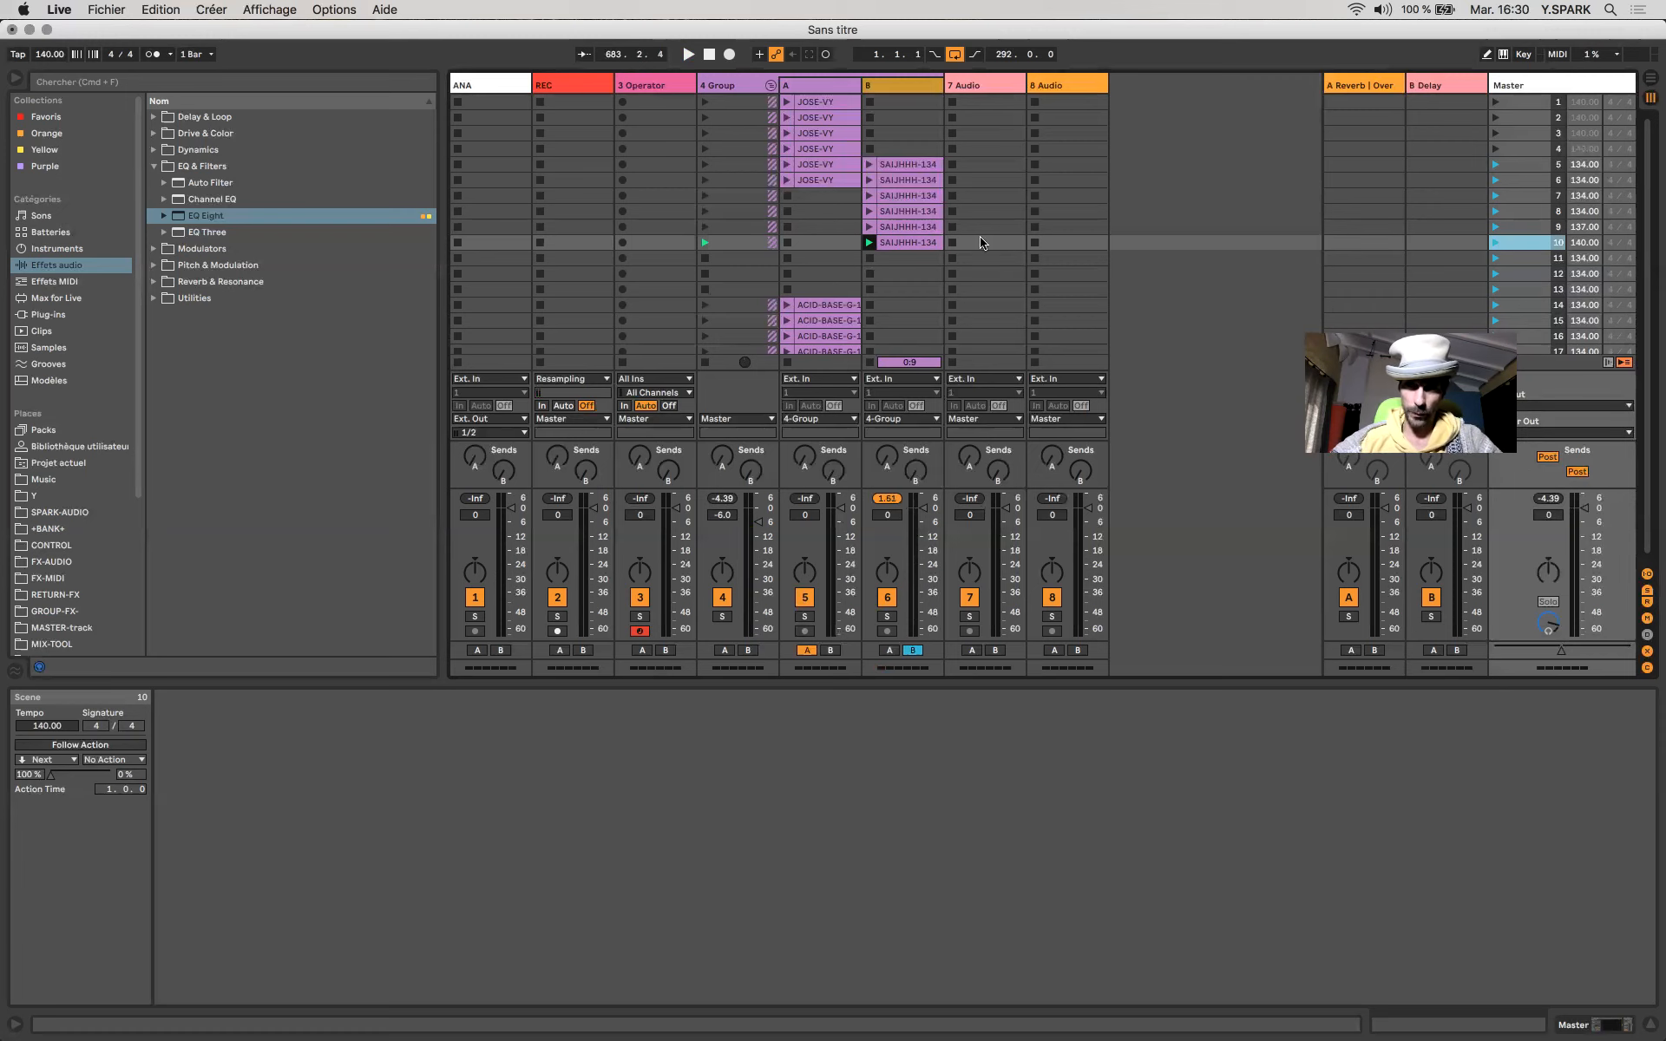
# Copy the ACID-BASE-G-145 clip from scene 14 into the empty scene 13 slot of track A.
pyautogui.click(924, 246)
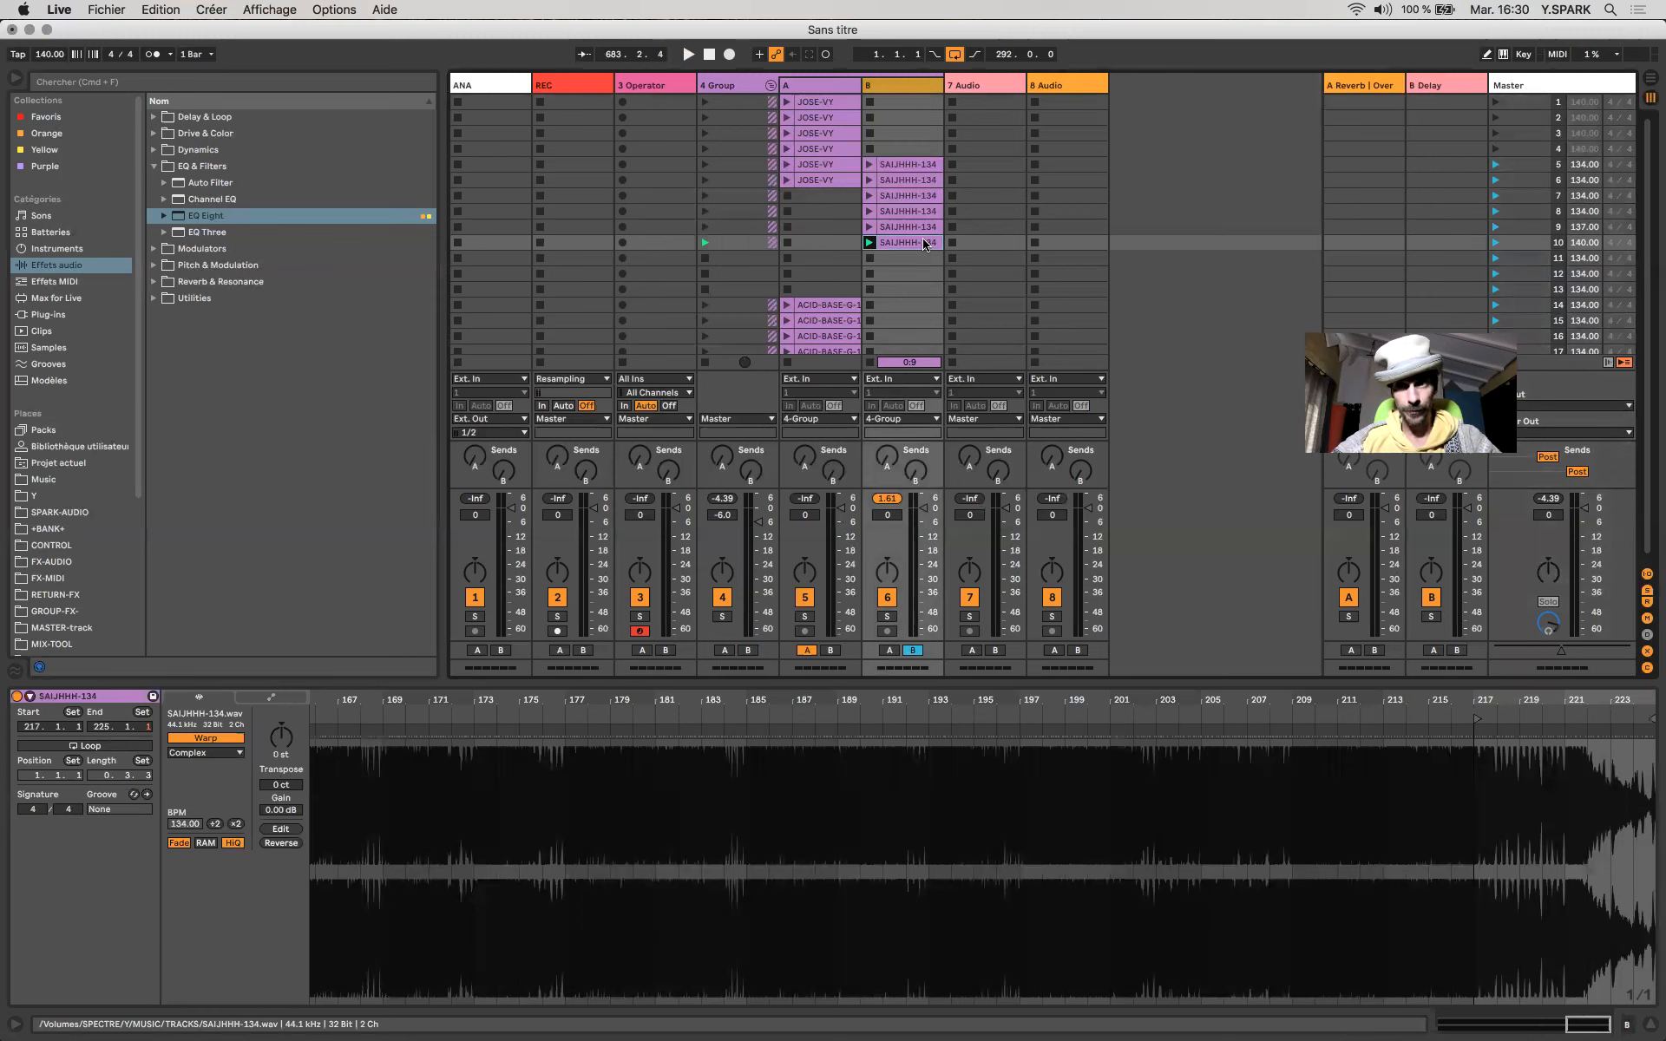
pyautogui.click(824, 309)
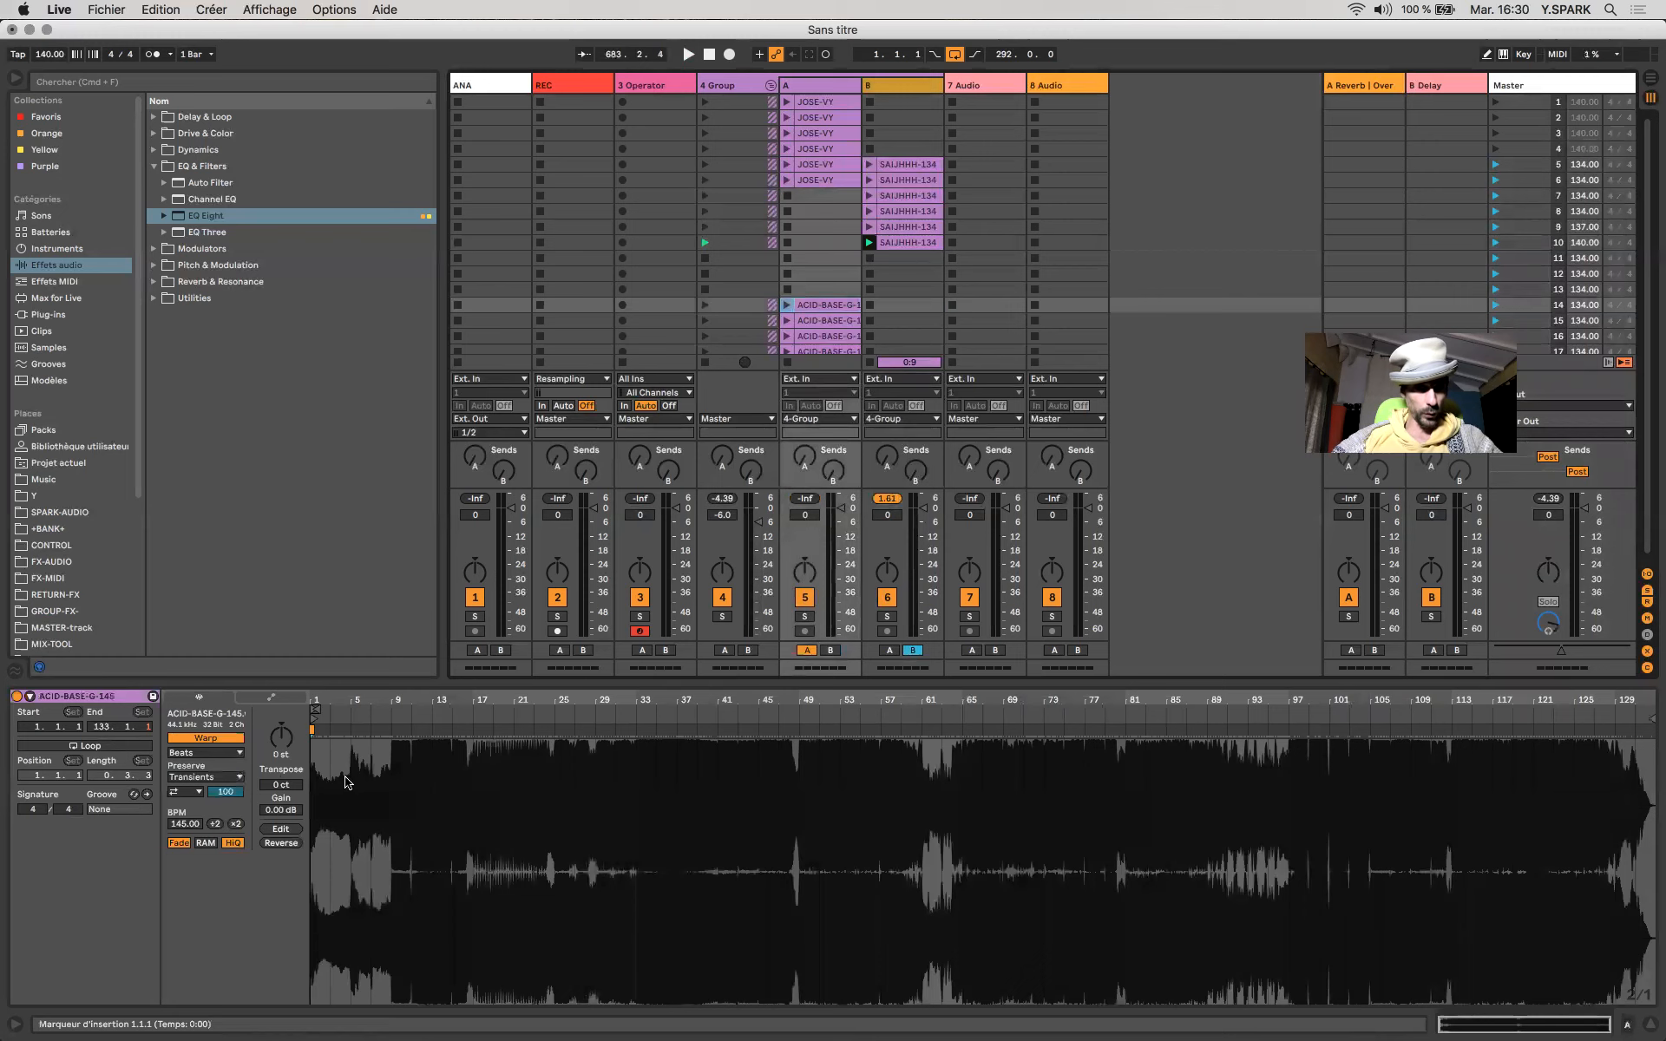
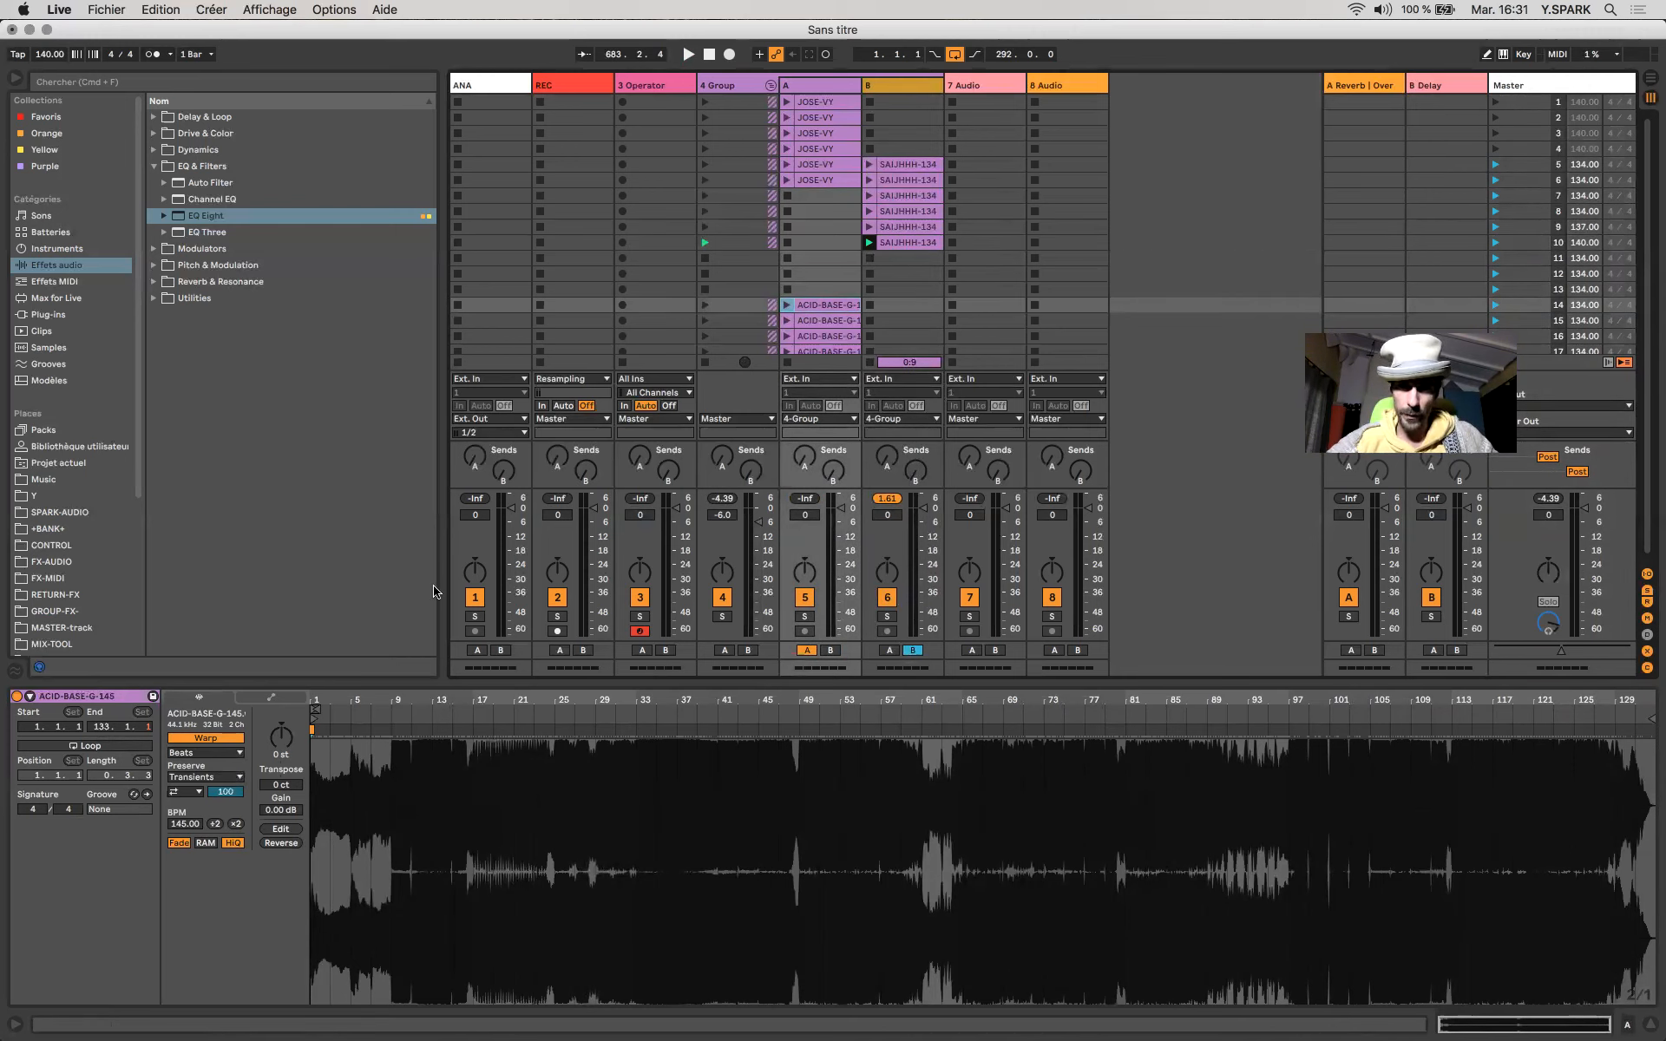
pyautogui.click(818, 246)
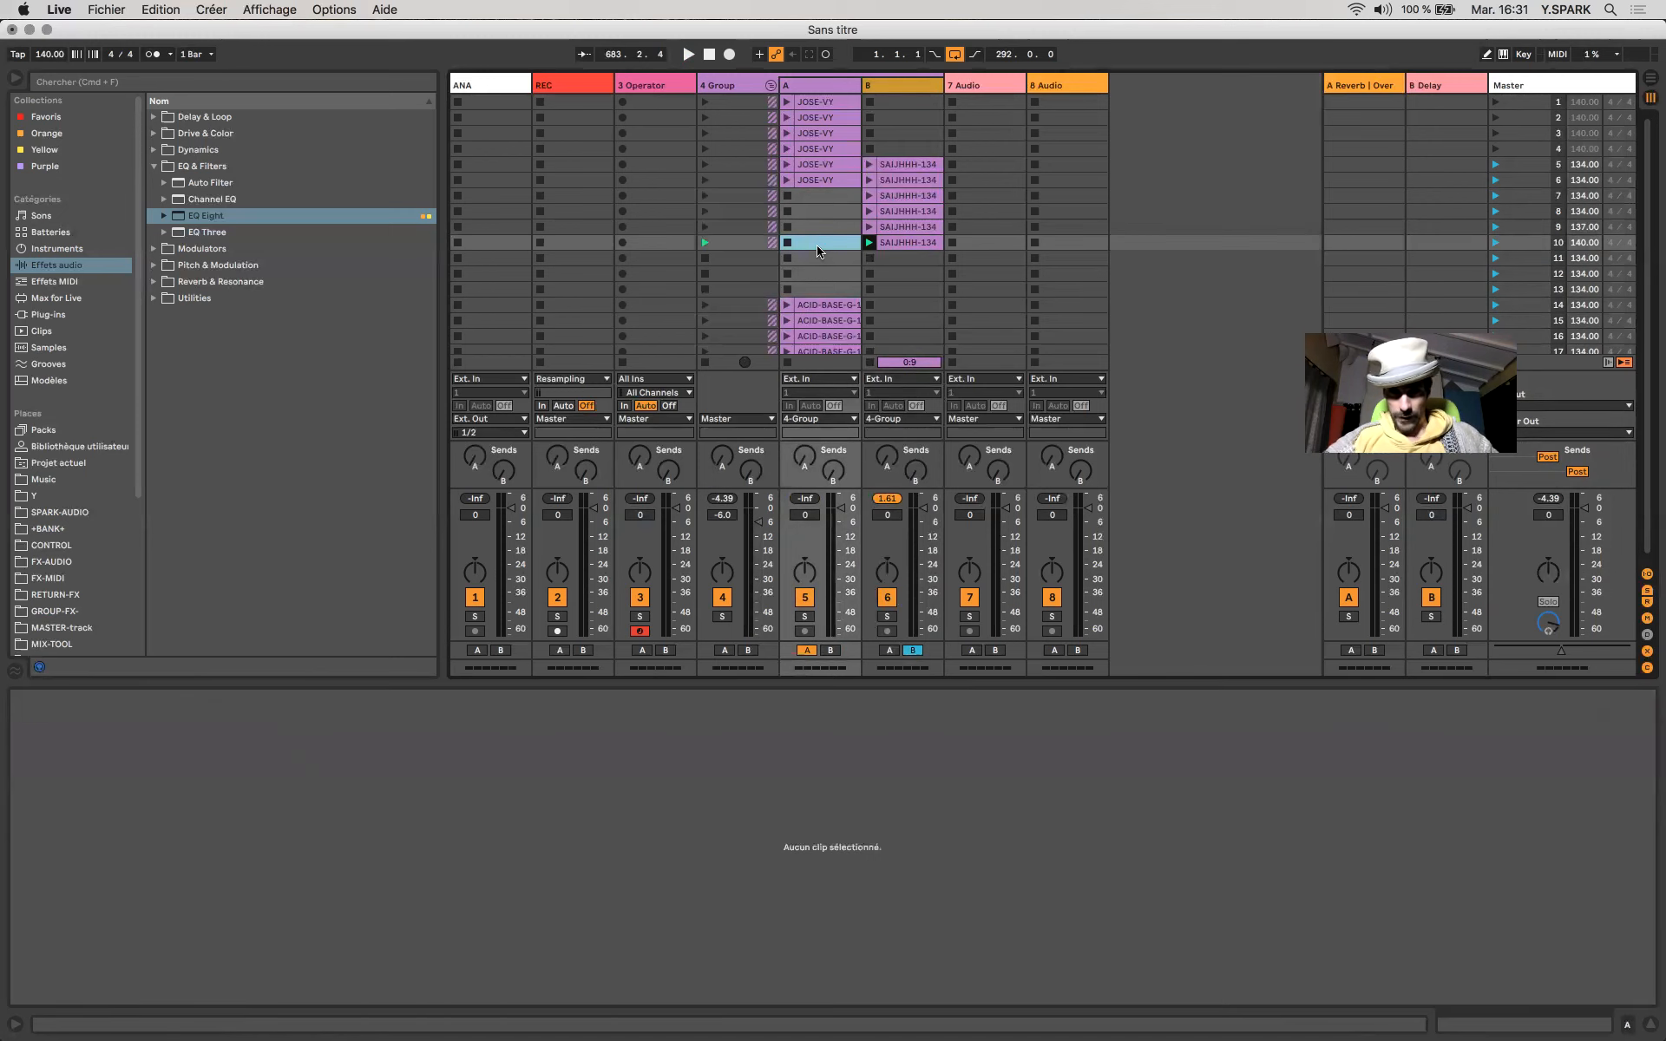
pyautogui.click(904, 245)
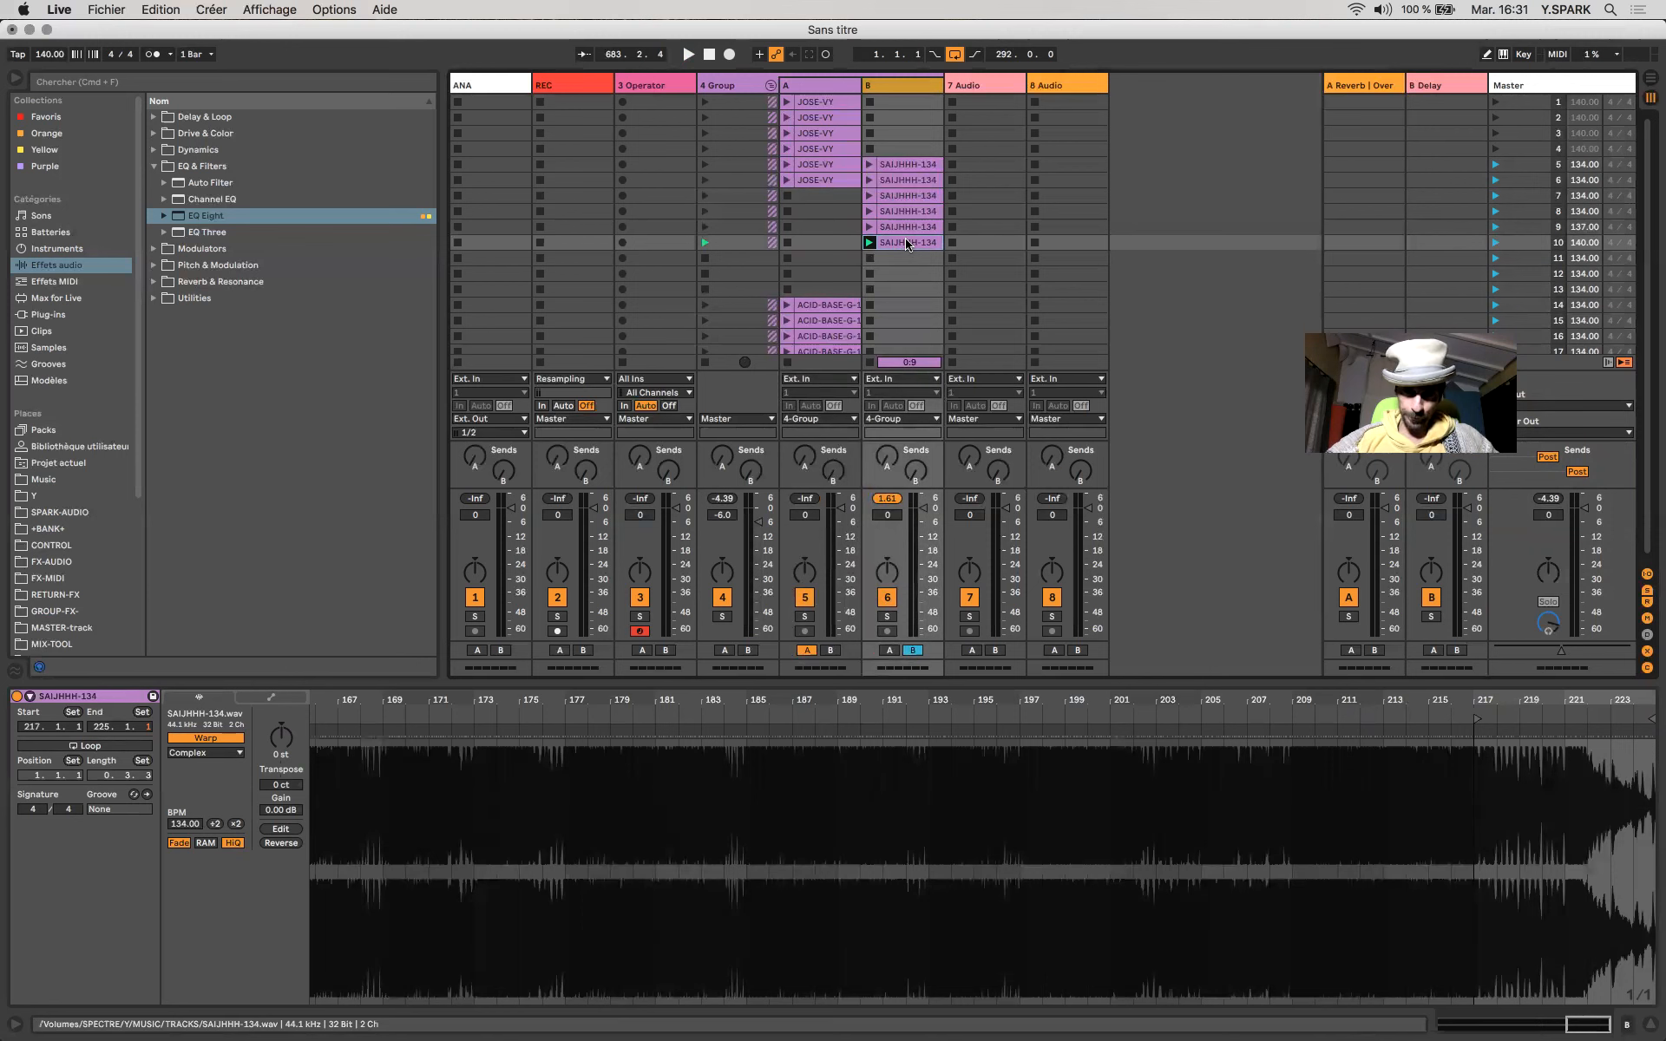
pyautogui.click(849, 303)
pyautogui.moveTo(848, 301)
pyautogui.mouseDown()
pyautogui.moveTo(828, 230)
pyautogui.moveTo(837, 291)
pyautogui.mouseUp()
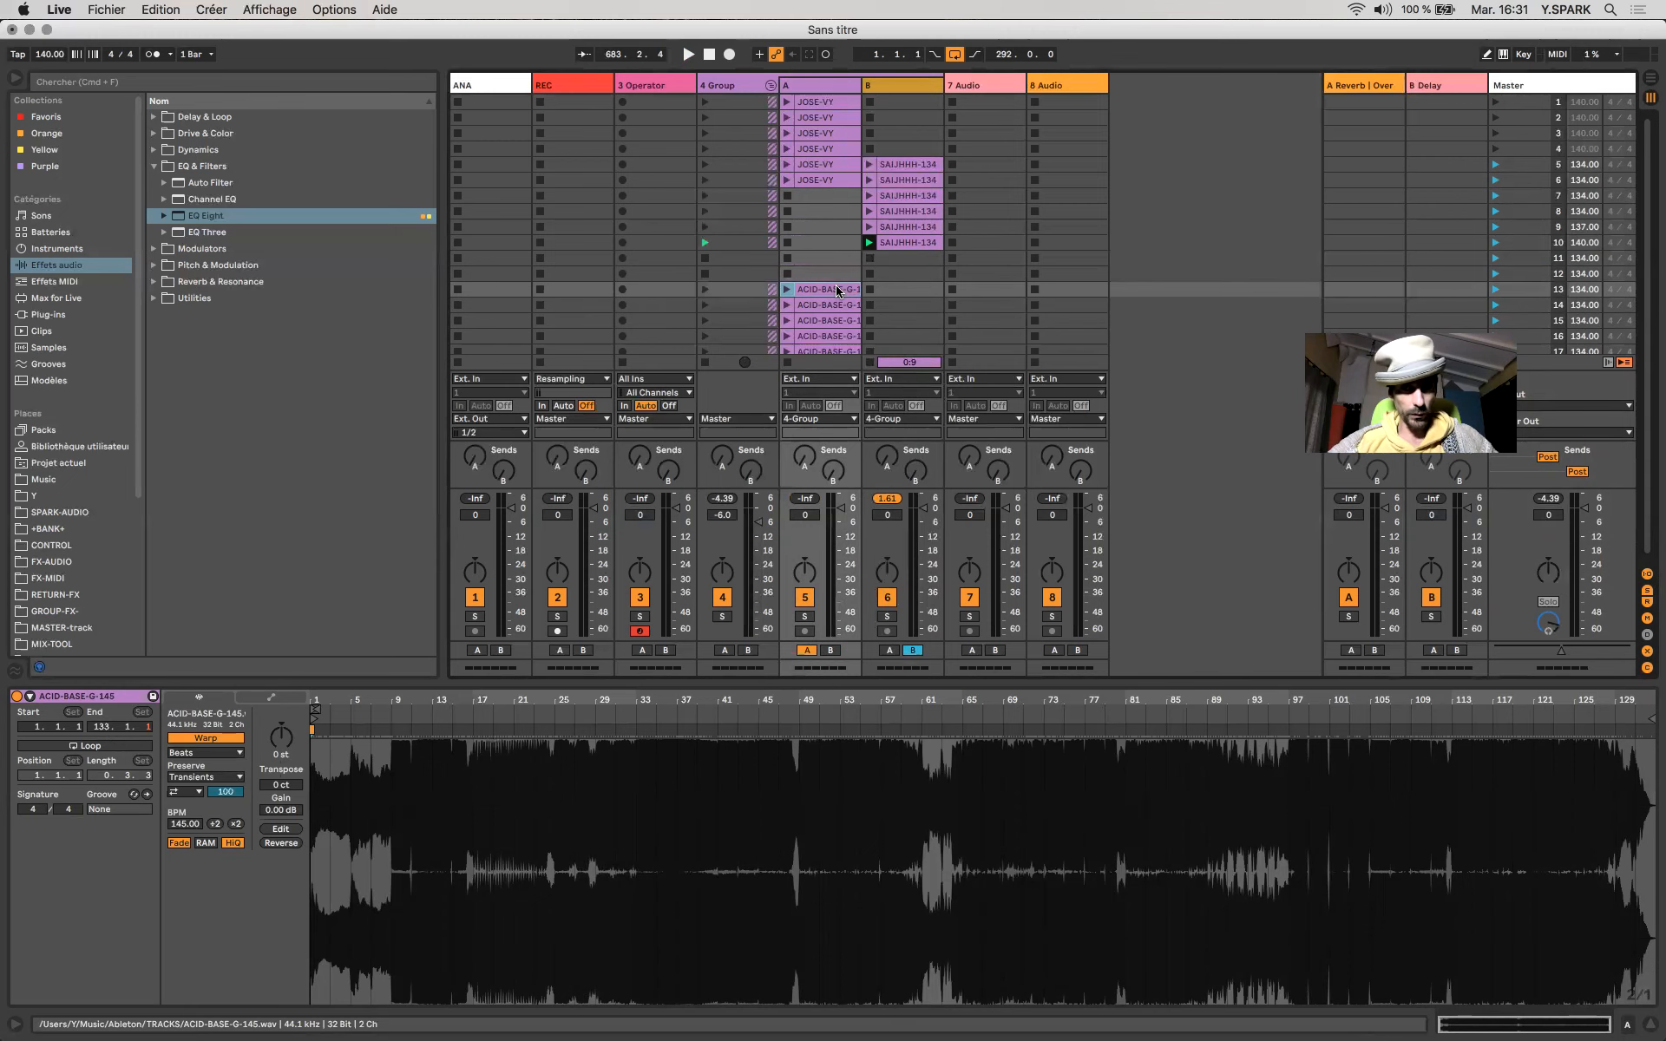
# Cut the KBS-, DRUM- and UP-ACID-BASE-G-145 clips from the Arrangement and place them on track B in scenes 13 to 15.
pyautogui.press('Tab')
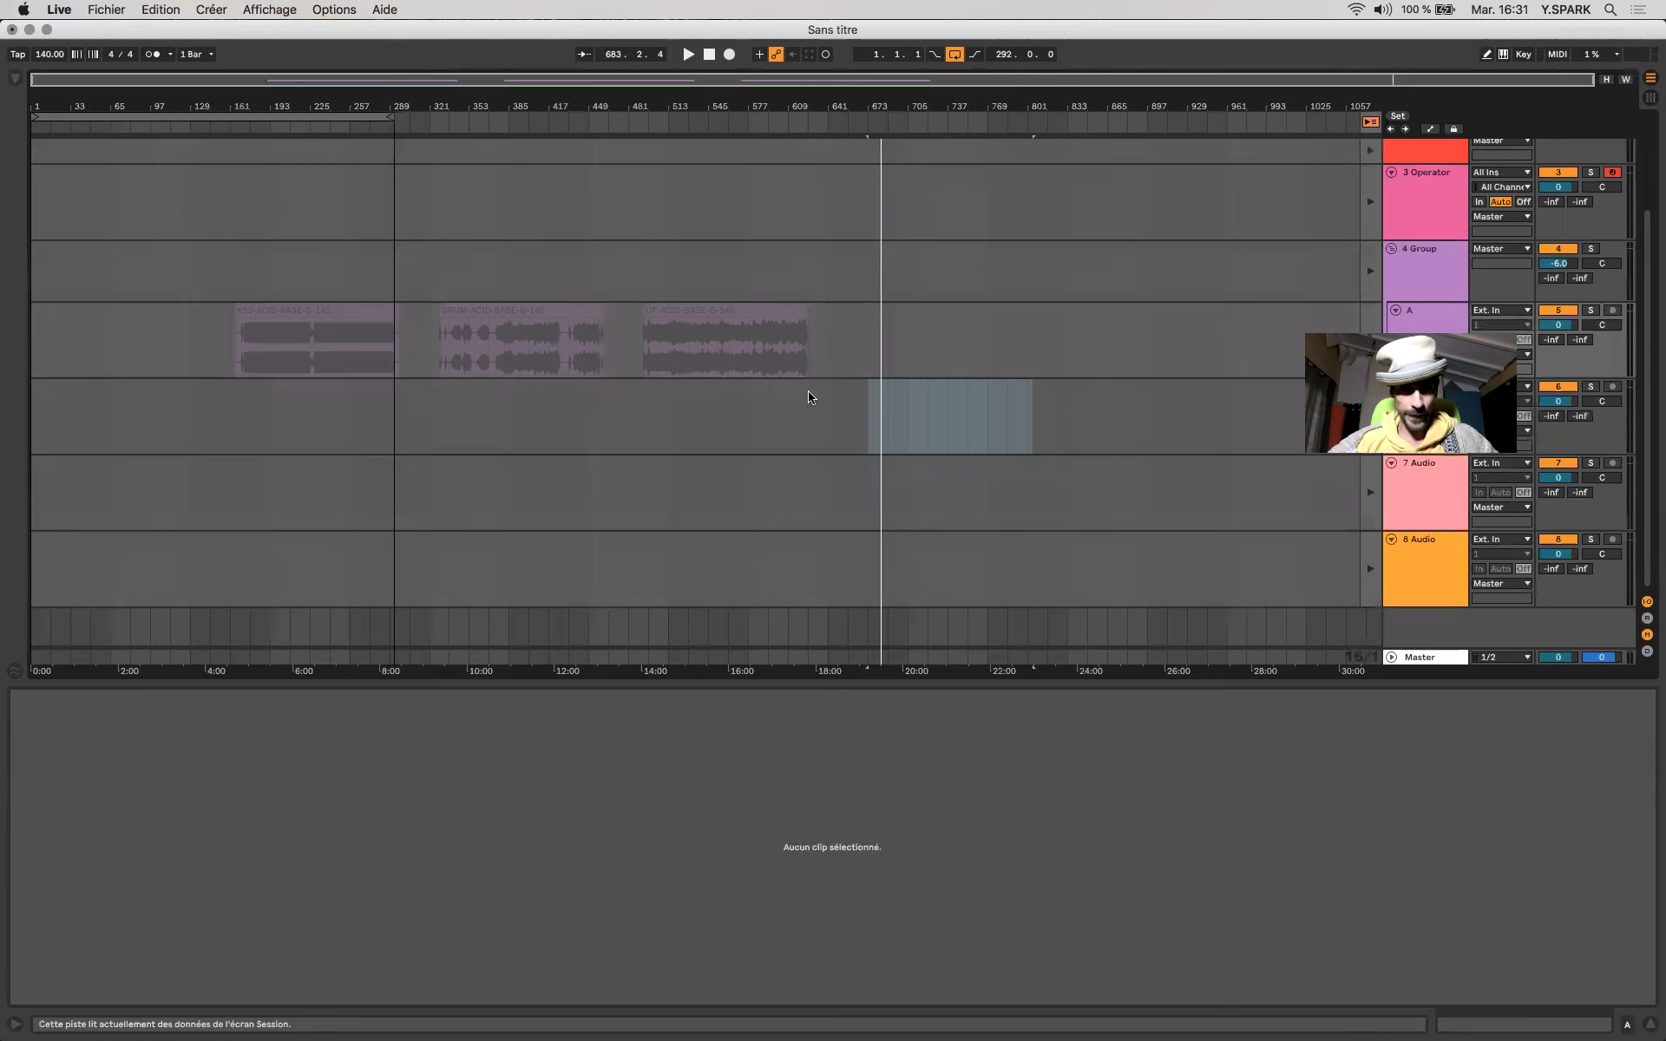
pyautogui.click(717, 312)
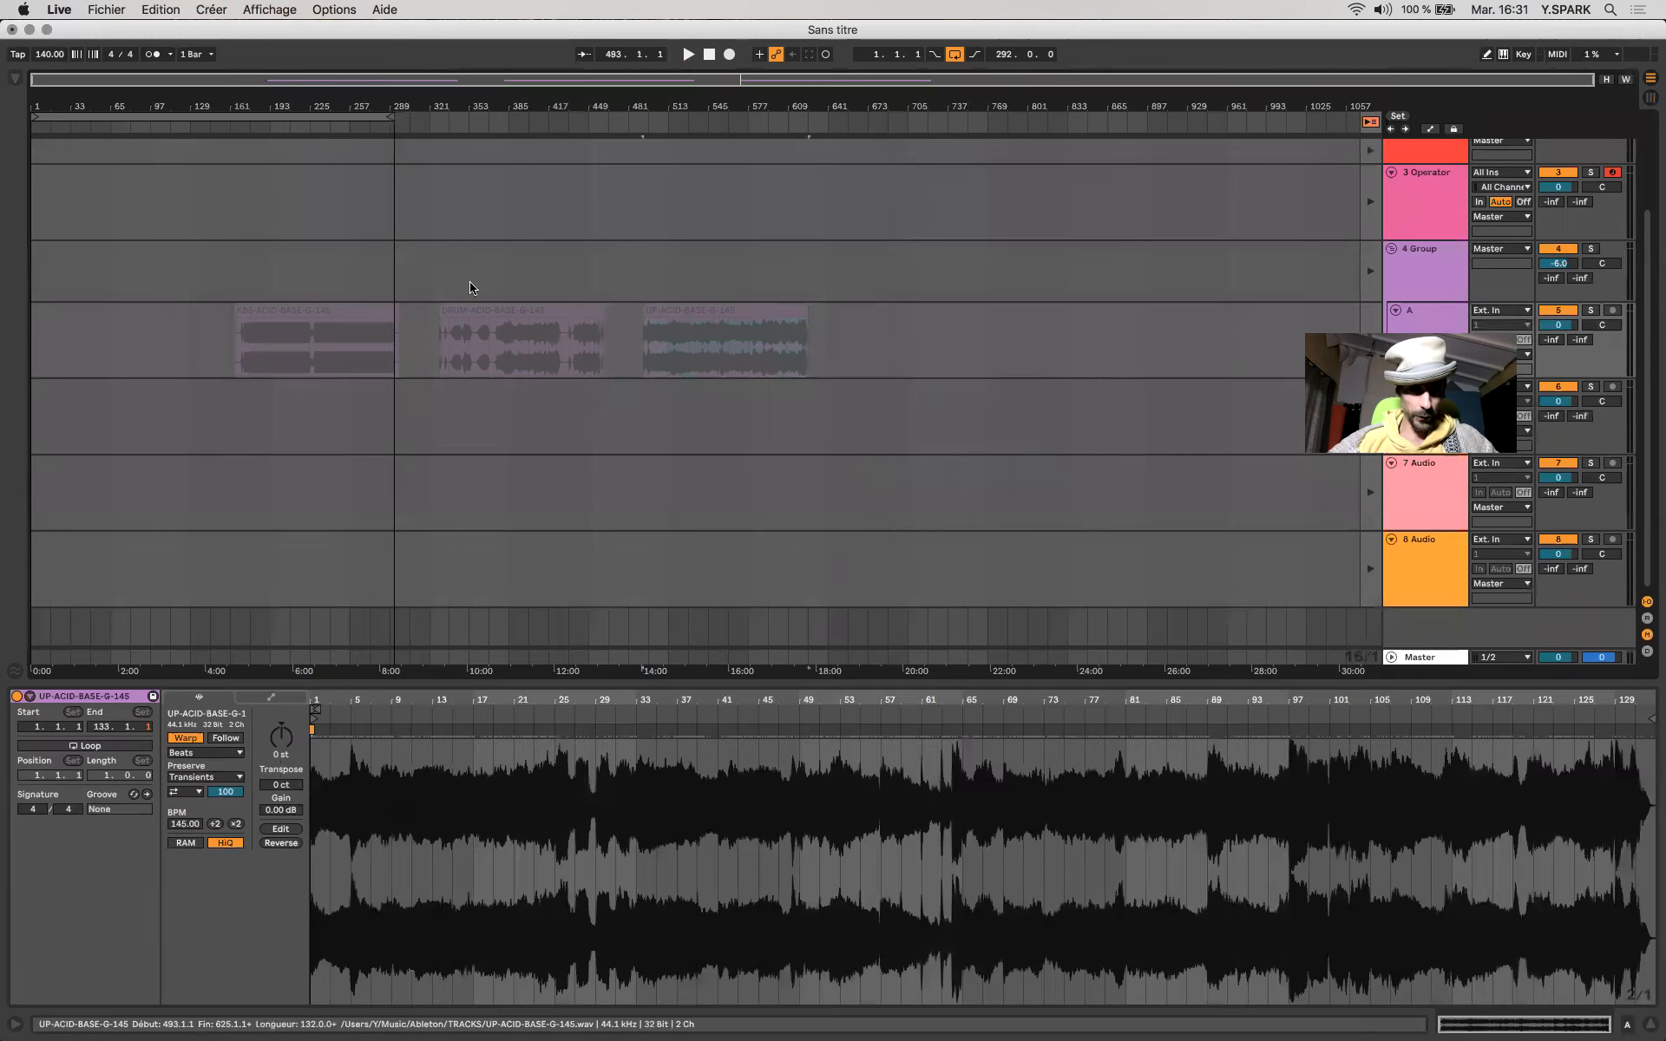
pyautogui.keyDown('shift'); pyautogui.click(337, 308); pyautogui.keyUp('shift')
pyautogui.press('super+x')
pyautogui.press('Tab')
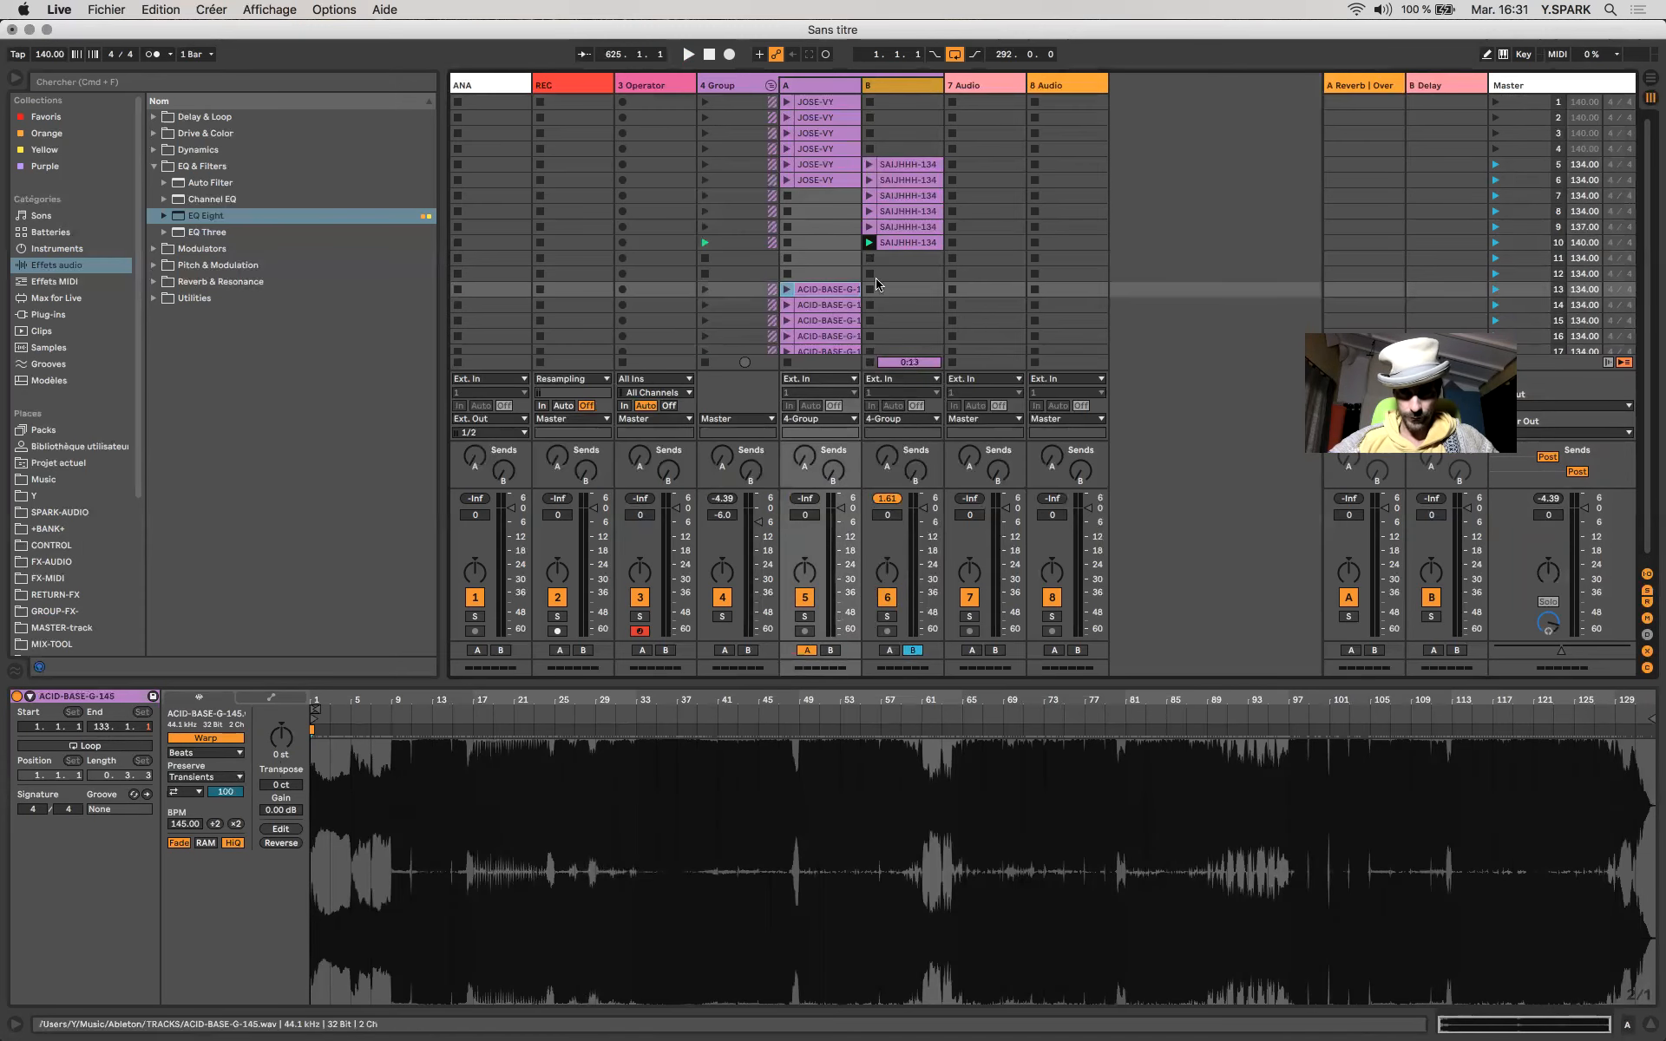
pyautogui.click(894, 274)
pyautogui.press('super+v')
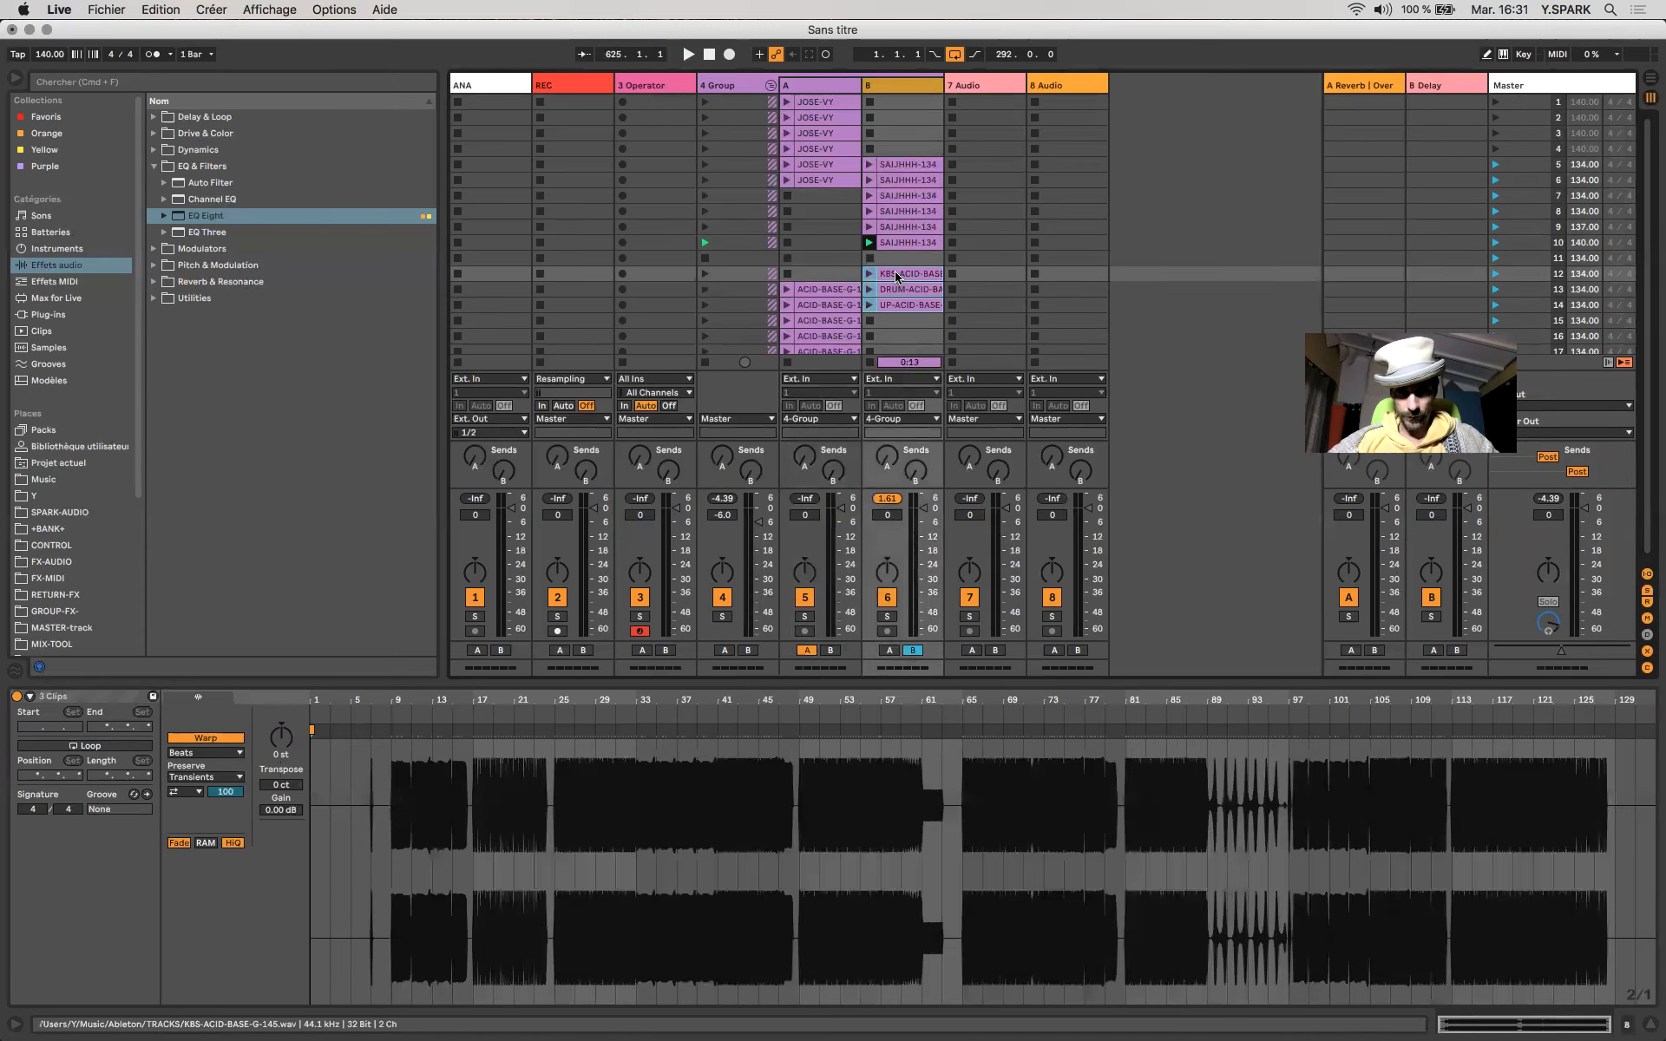
pyautogui.moveTo(896, 276)
pyautogui.mouseDown()
pyautogui.moveTo(804, 232)
pyautogui.moveTo(920, 289)
pyautogui.moveTo(898, 289)
pyautogui.mouseUp()
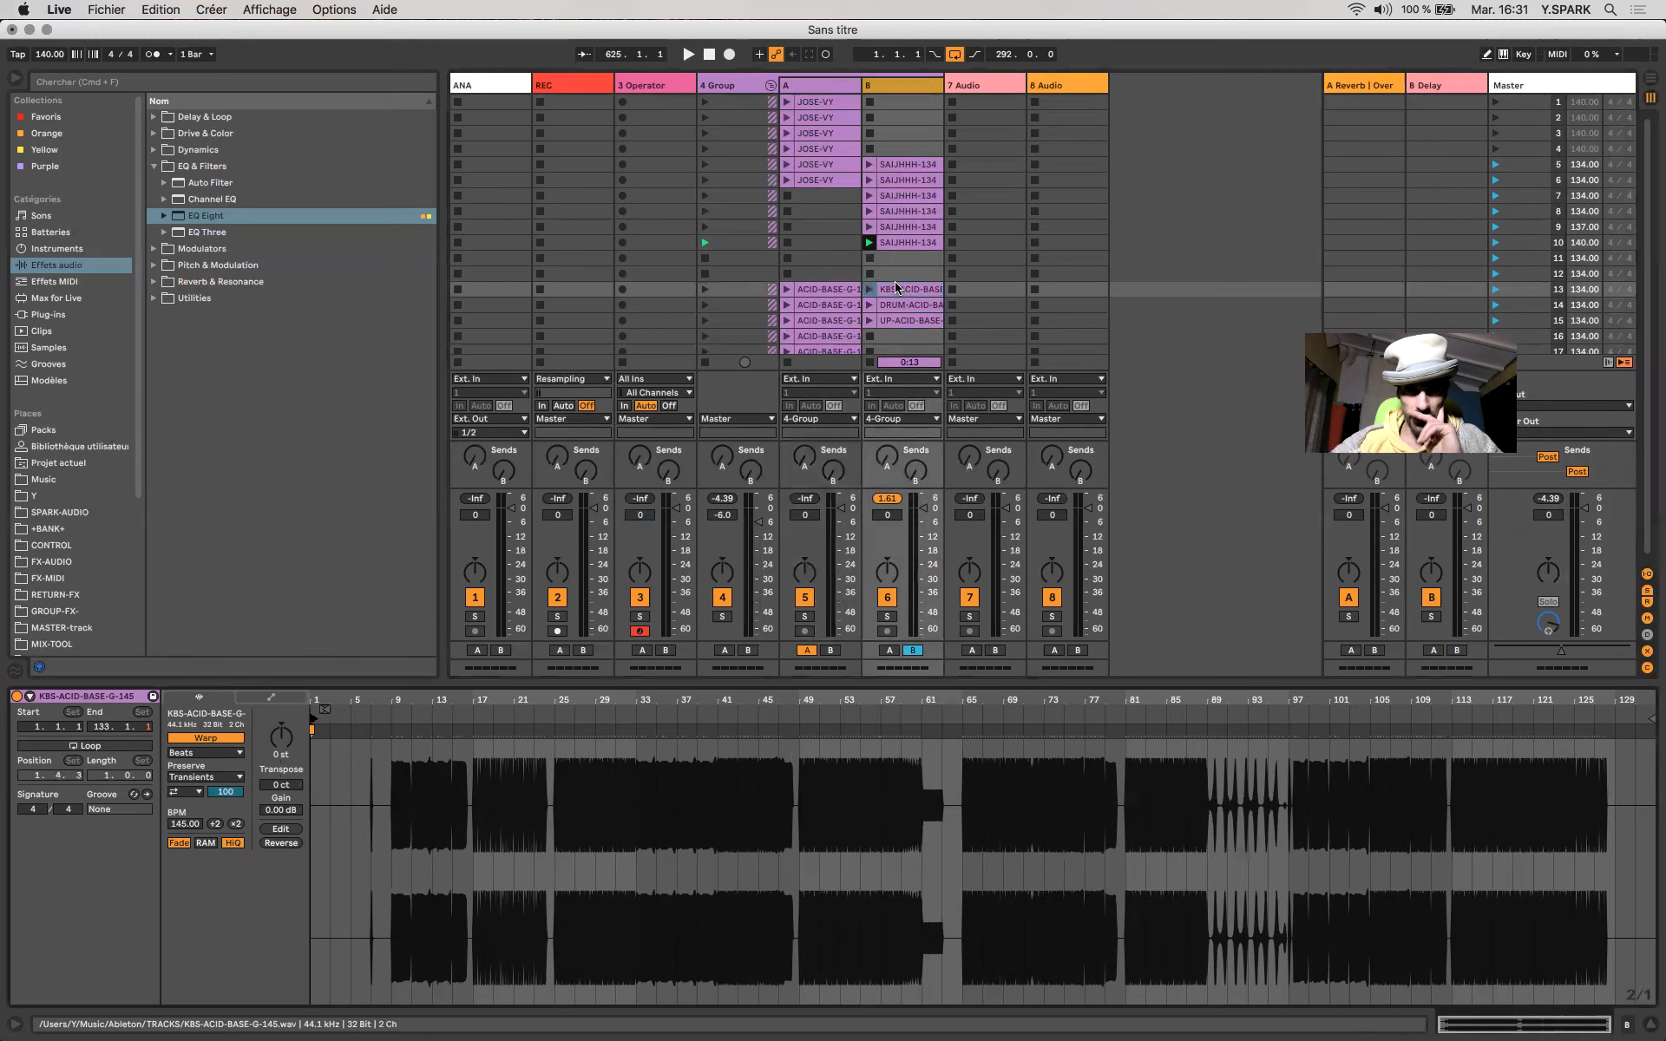
# Check the scene 10 SAIJHHH-134 clip and launch scene 10.
pyautogui.click(897, 246)
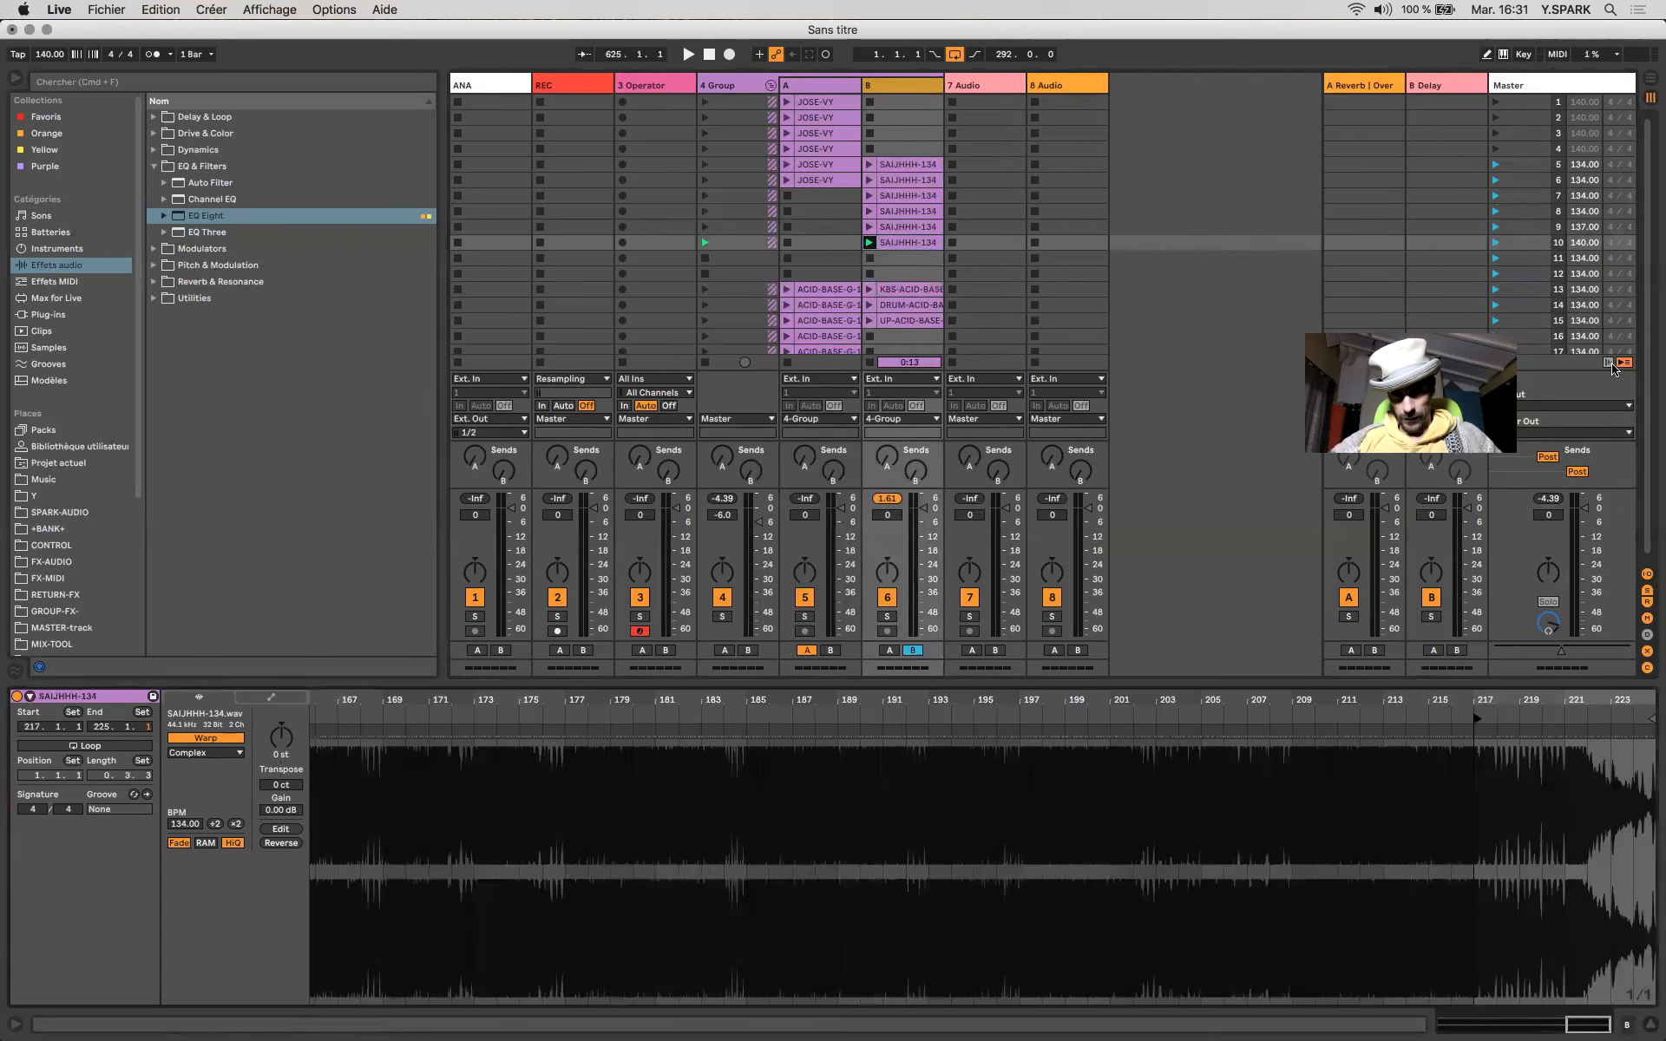
pyautogui.click(1495, 244)
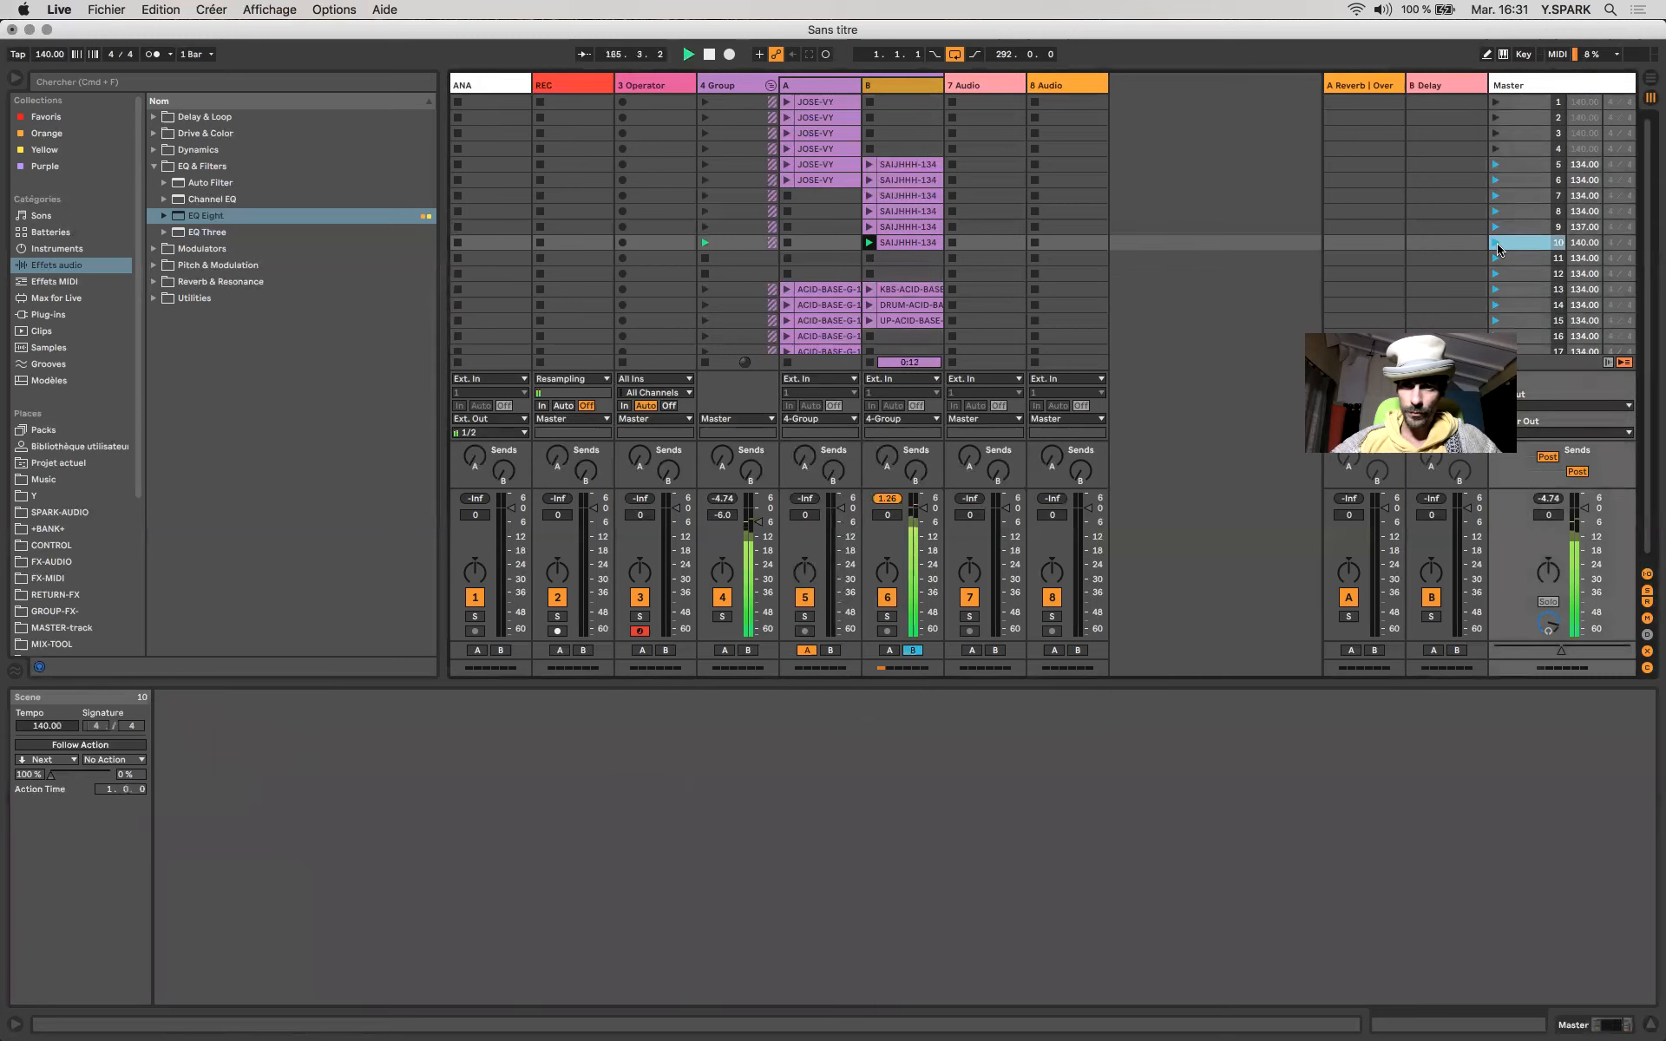
# Compare the SAIJHHH-134 clips in scenes 7 to 10 with the KBS-, DRUM- and UP-ACID-BASE-G-145 stem clips on track B.
pyautogui.click(921, 244)
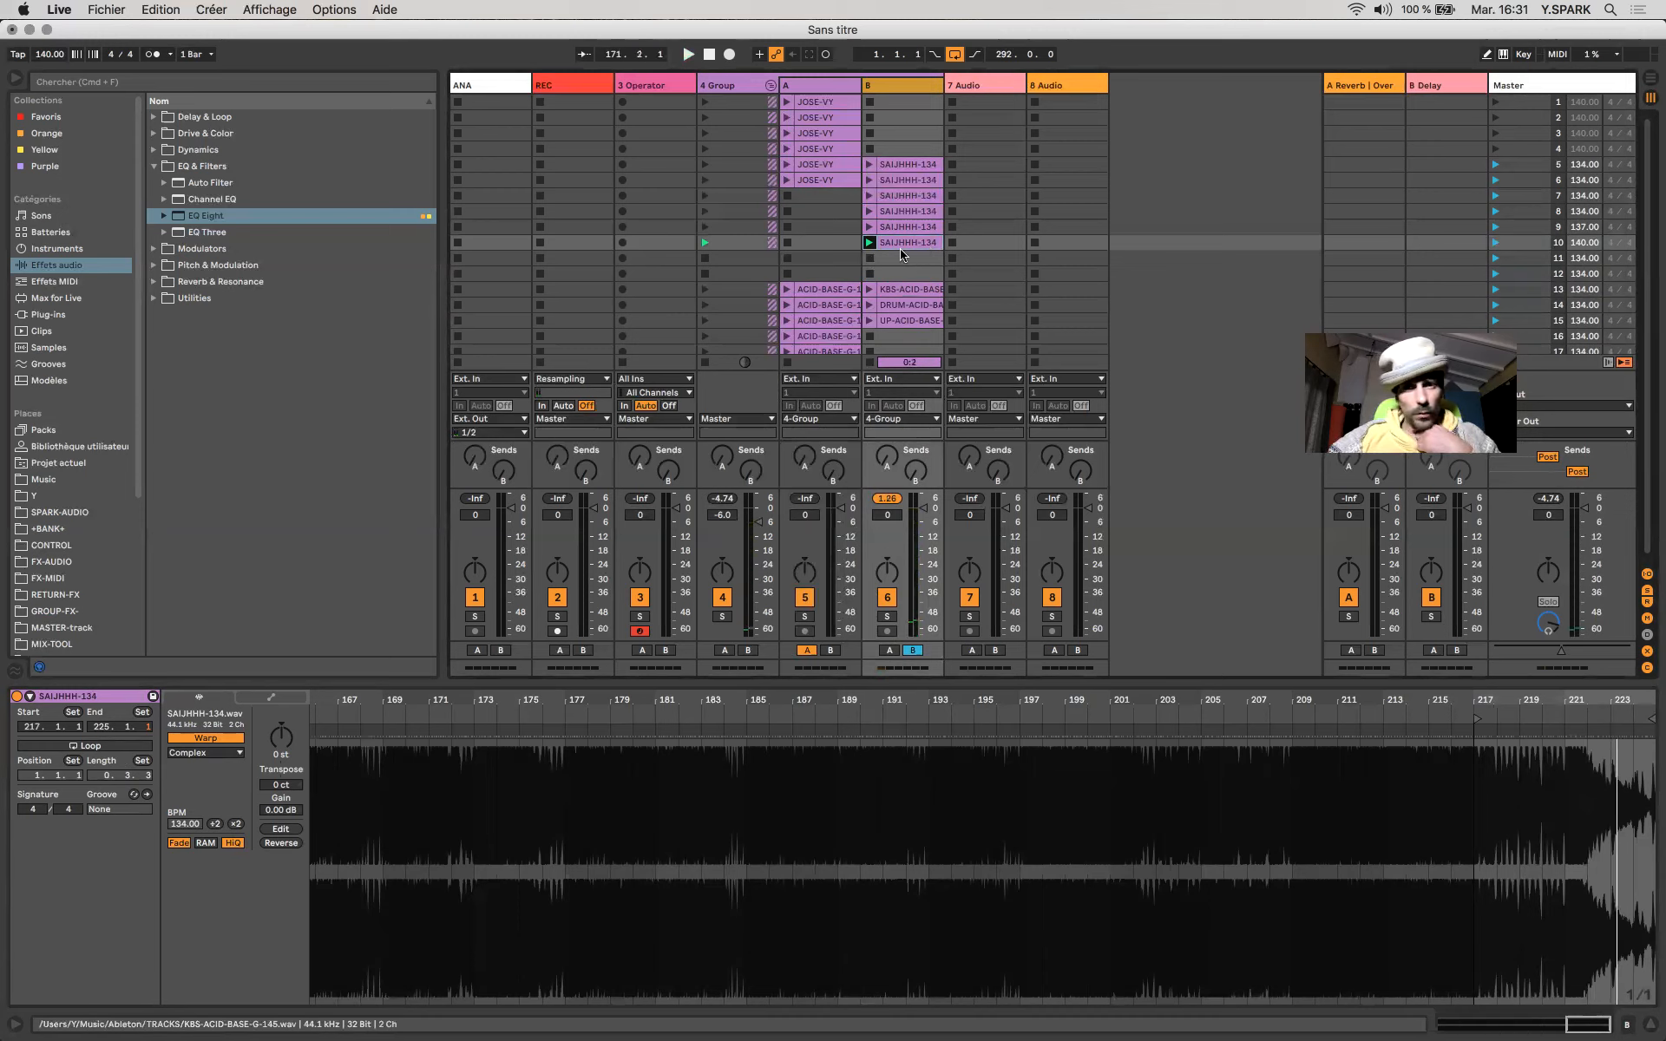
pyautogui.click(910, 292)
pyautogui.click(910, 309)
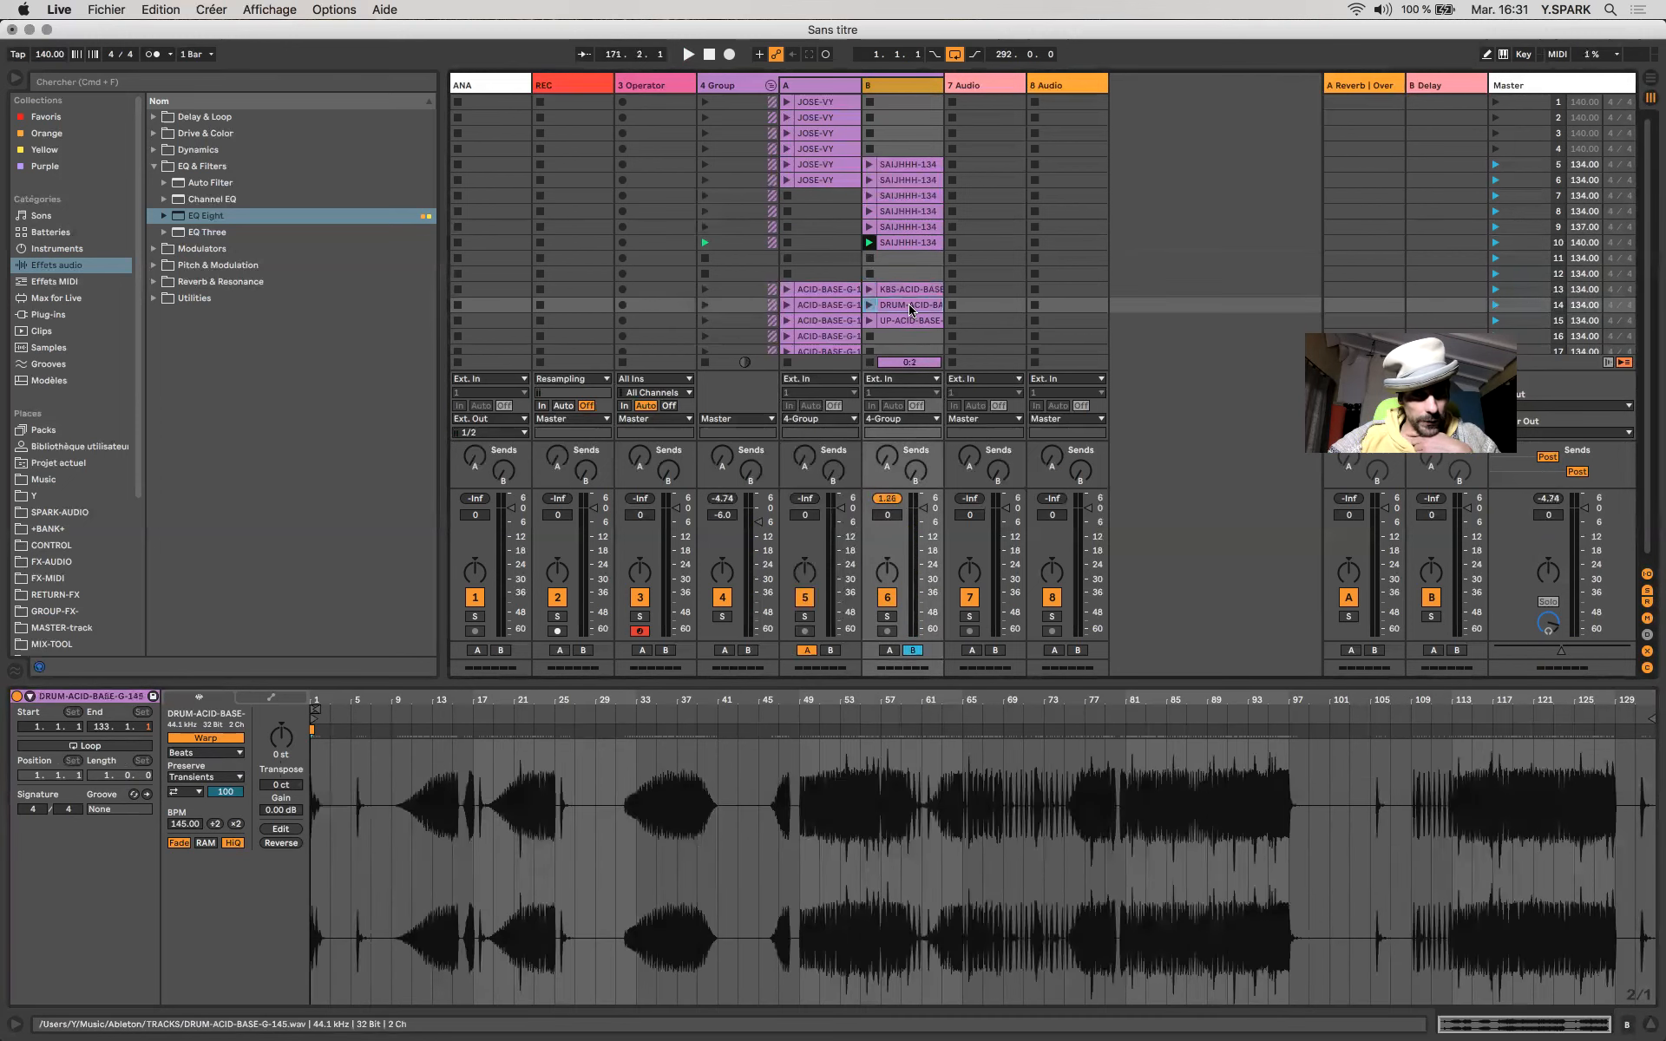
pyautogui.click(911, 321)
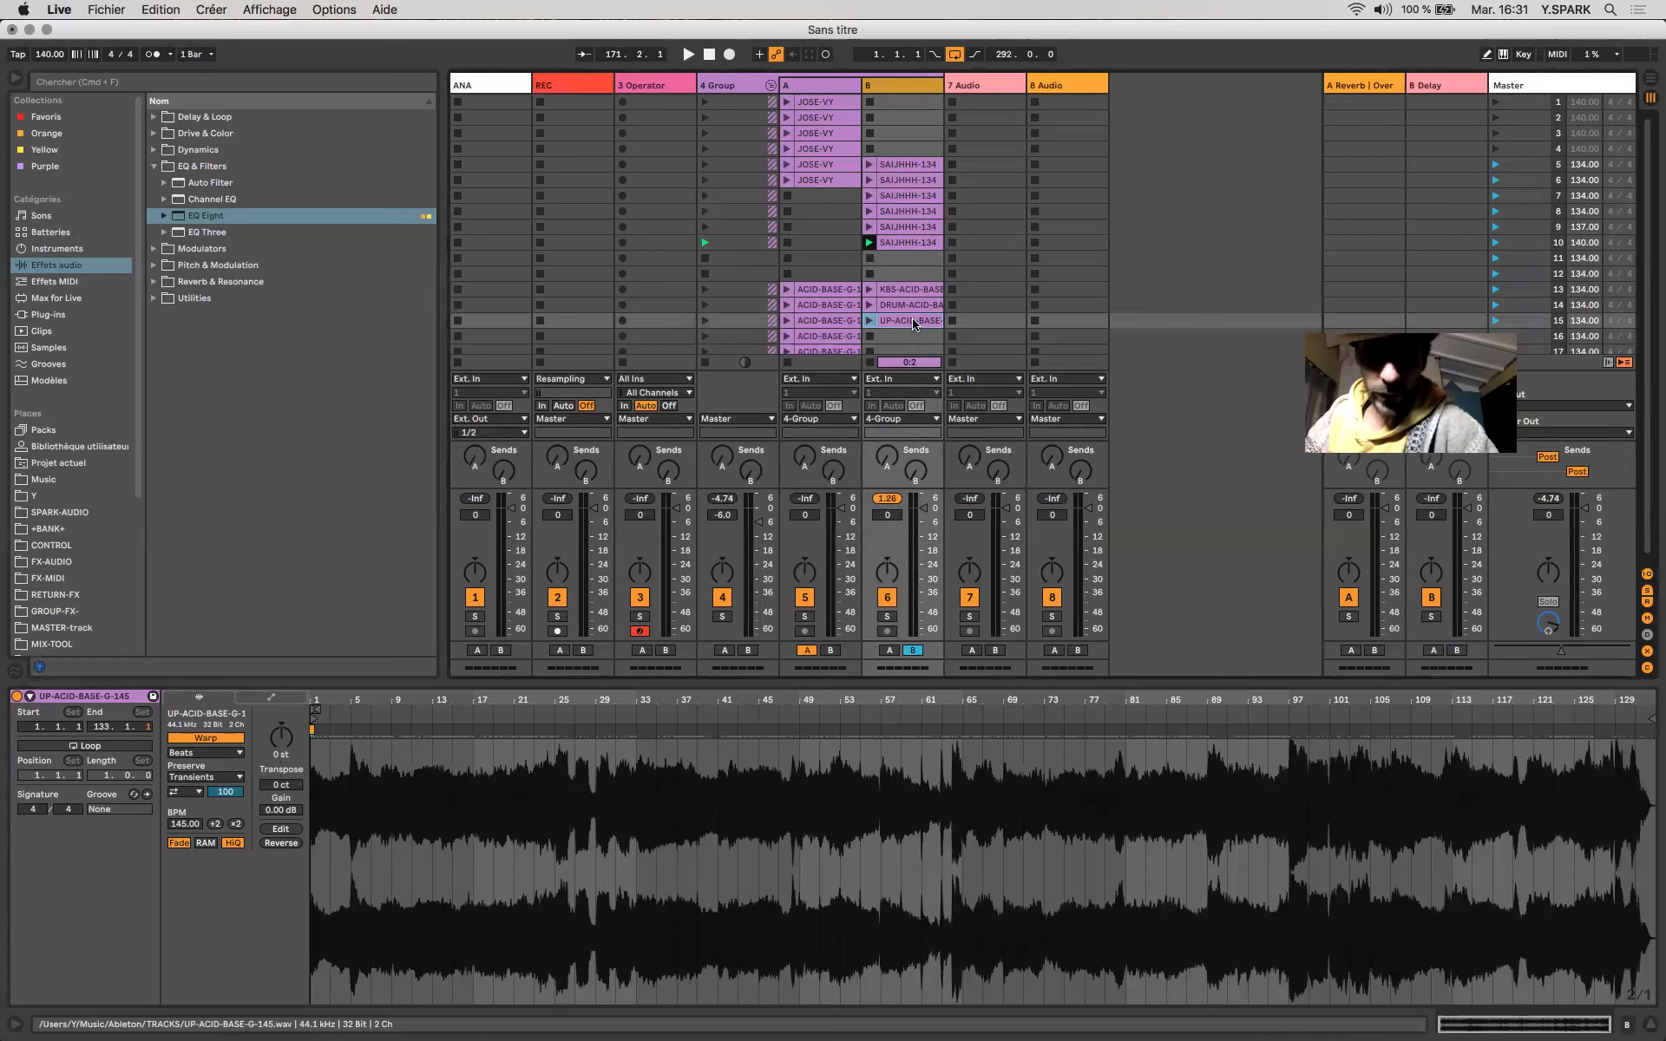
pyautogui.click(909, 243)
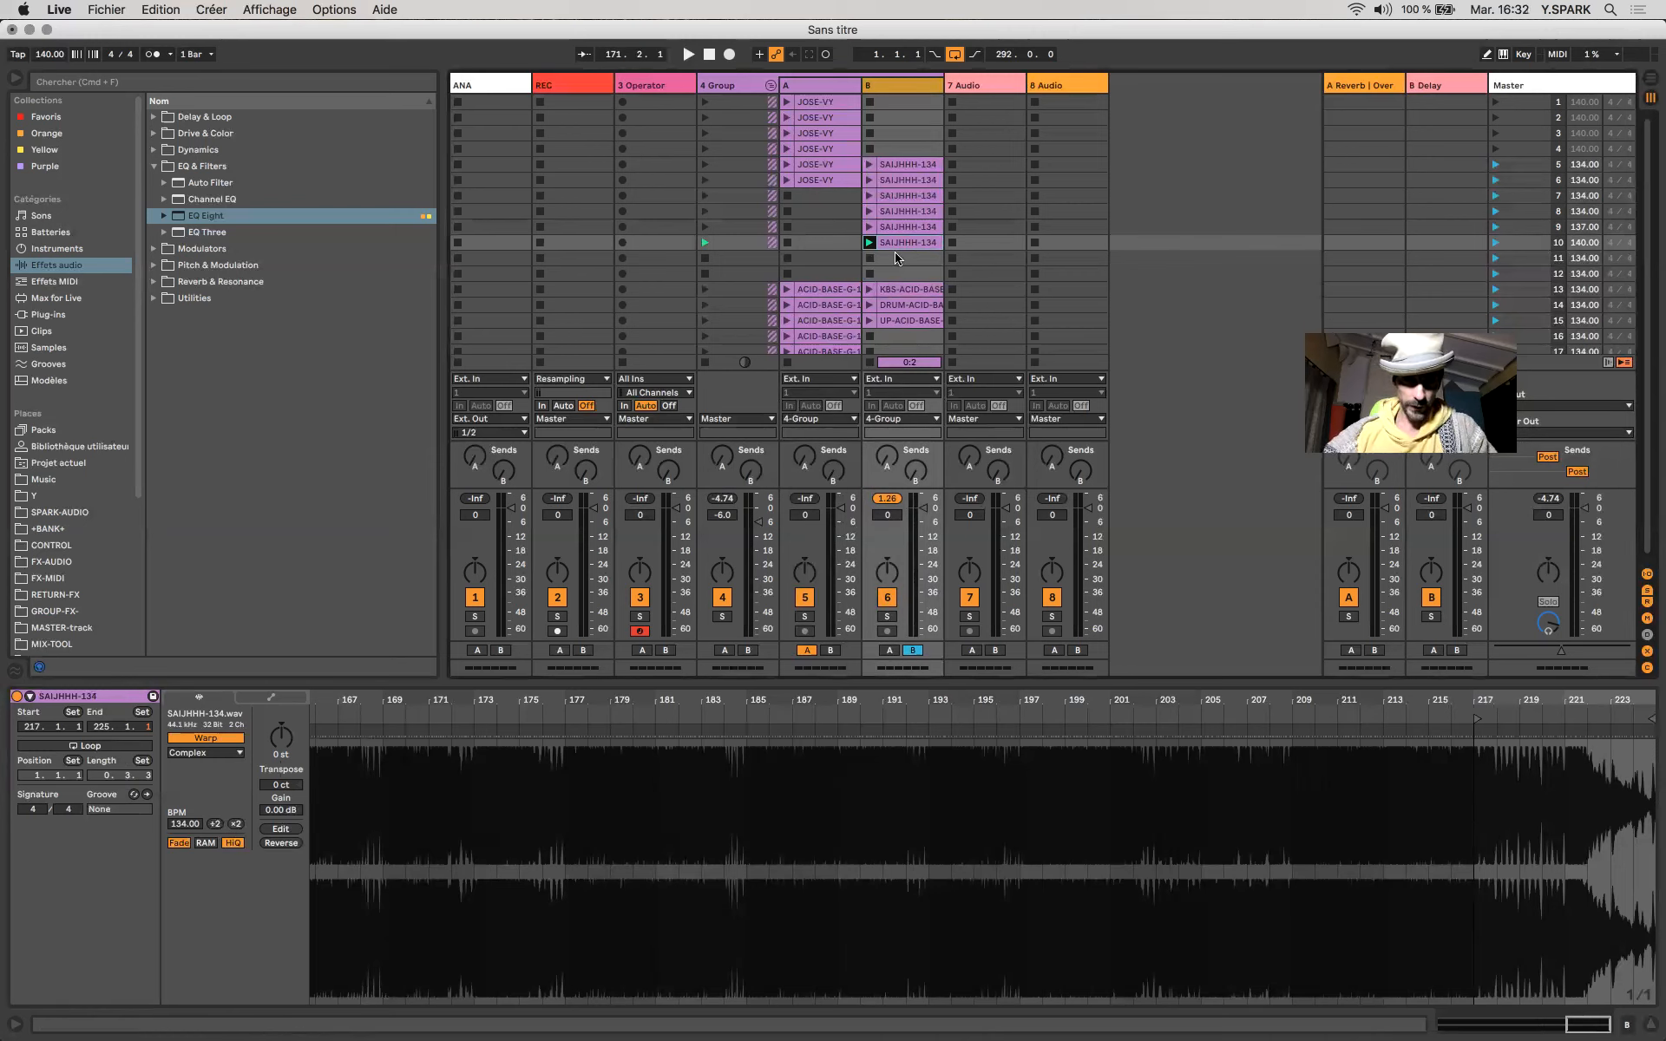
pyautogui.click(894, 322)
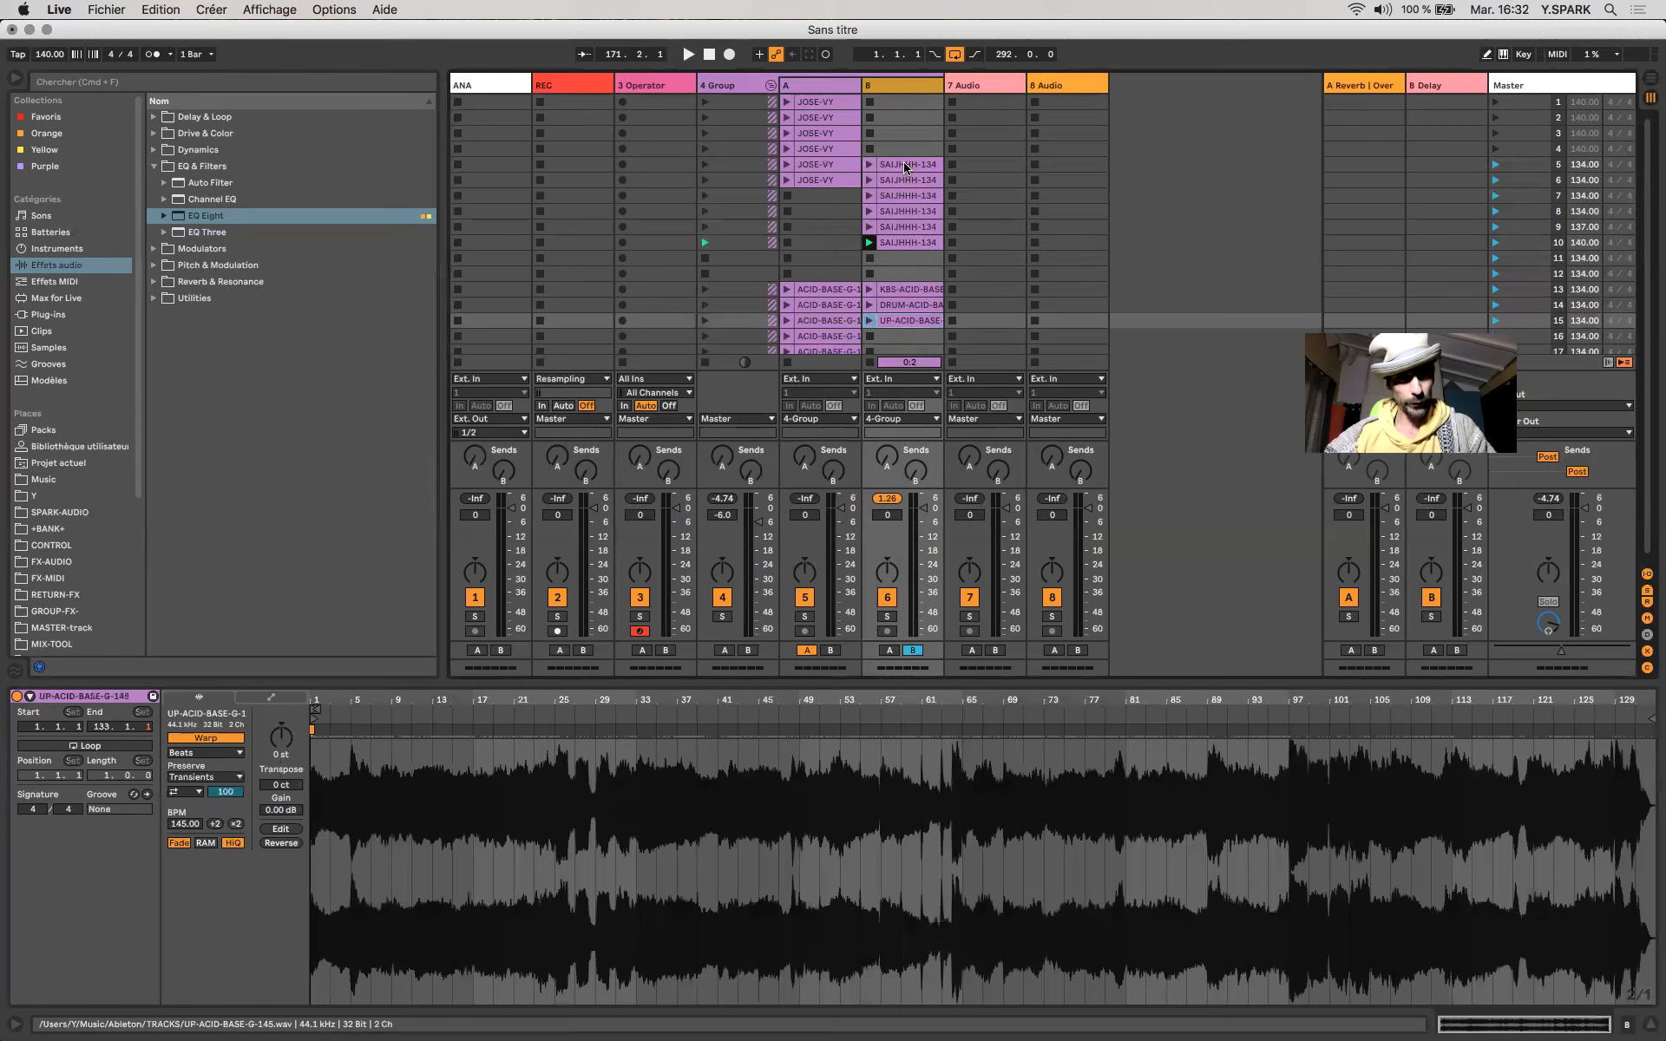
pyautogui.click(907, 196)
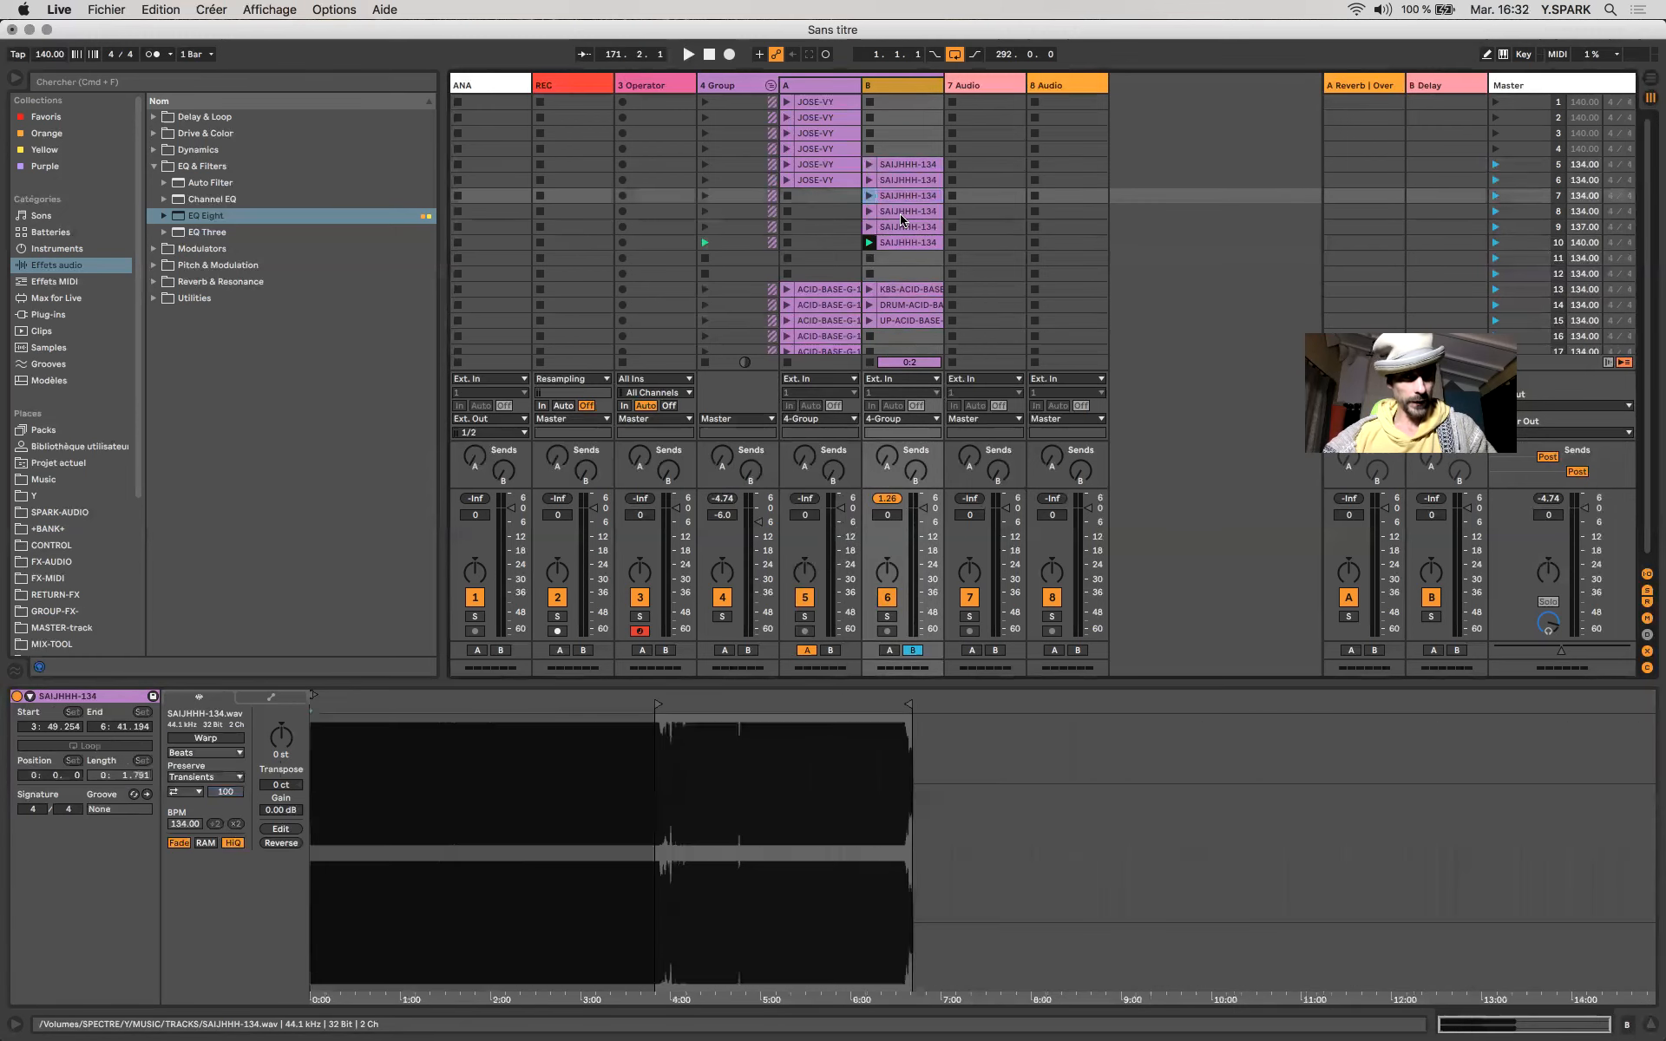
pyautogui.click(905, 212)
pyautogui.click(906, 228)
pyautogui.click(914, 244)
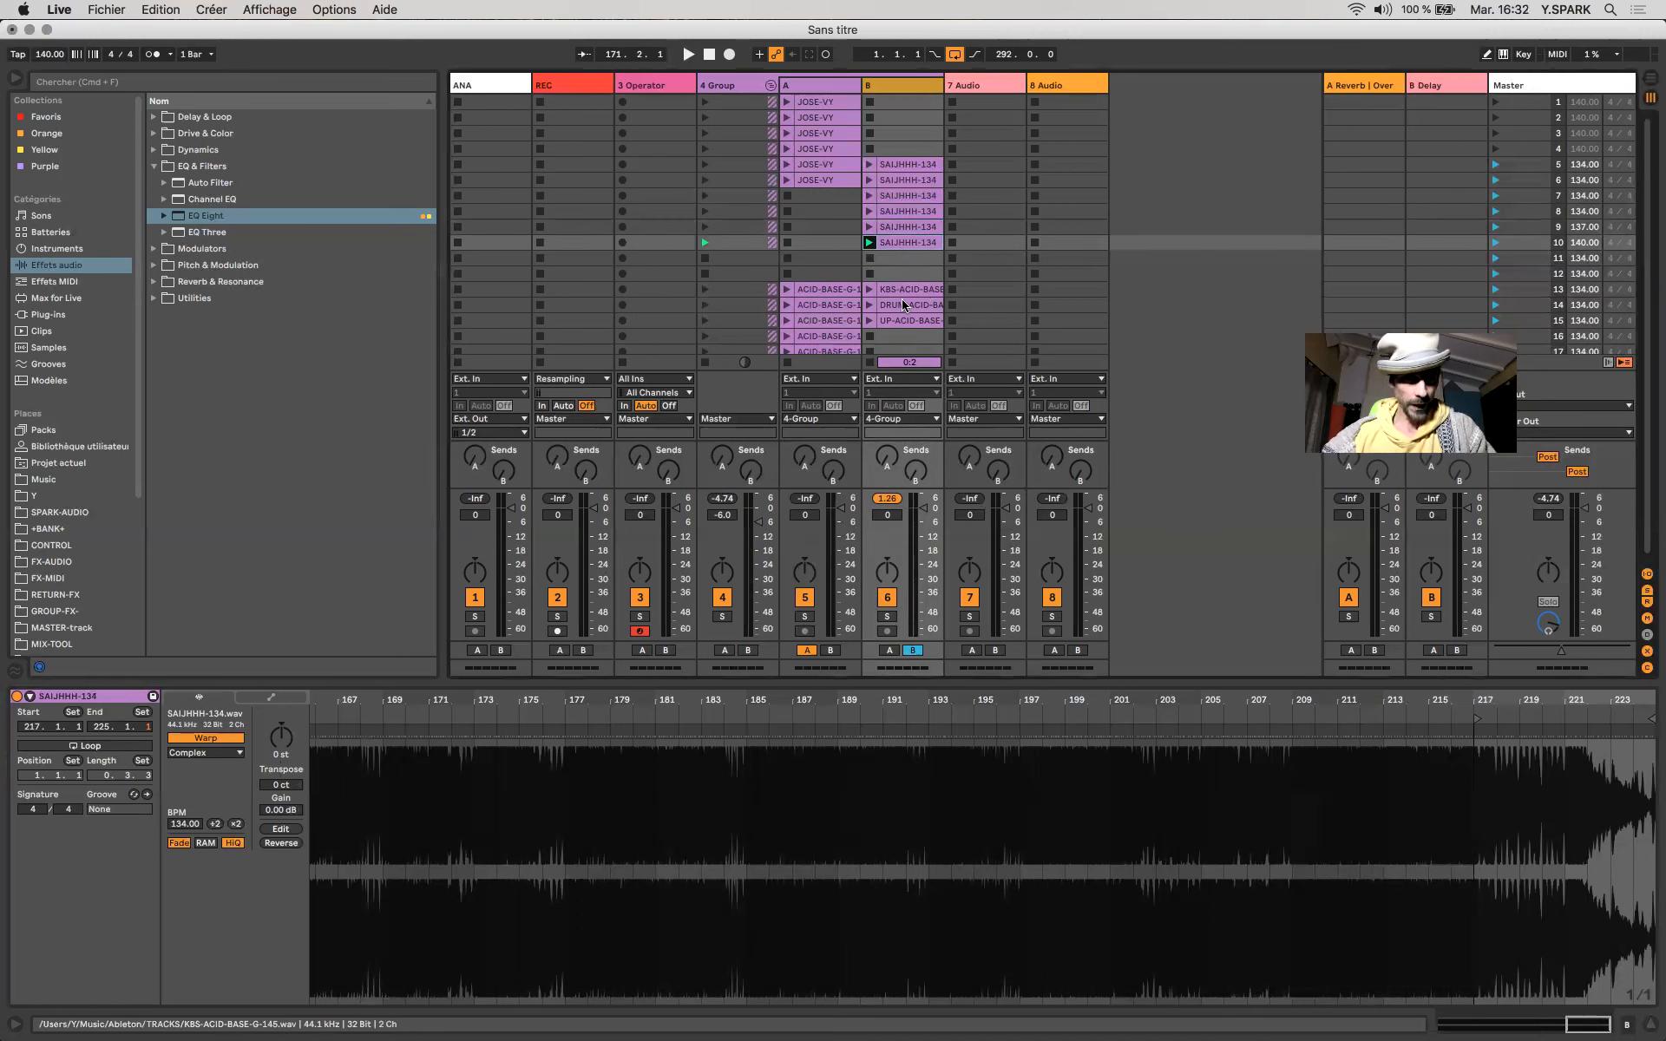
# Move the UP-ACID-BASE-G-145 clip from track B to scene 10 of track A and launch scene 10 to hear the mix.
pyautogui.moveTo(898, 325); pyautogui.dragTo(815, 249)
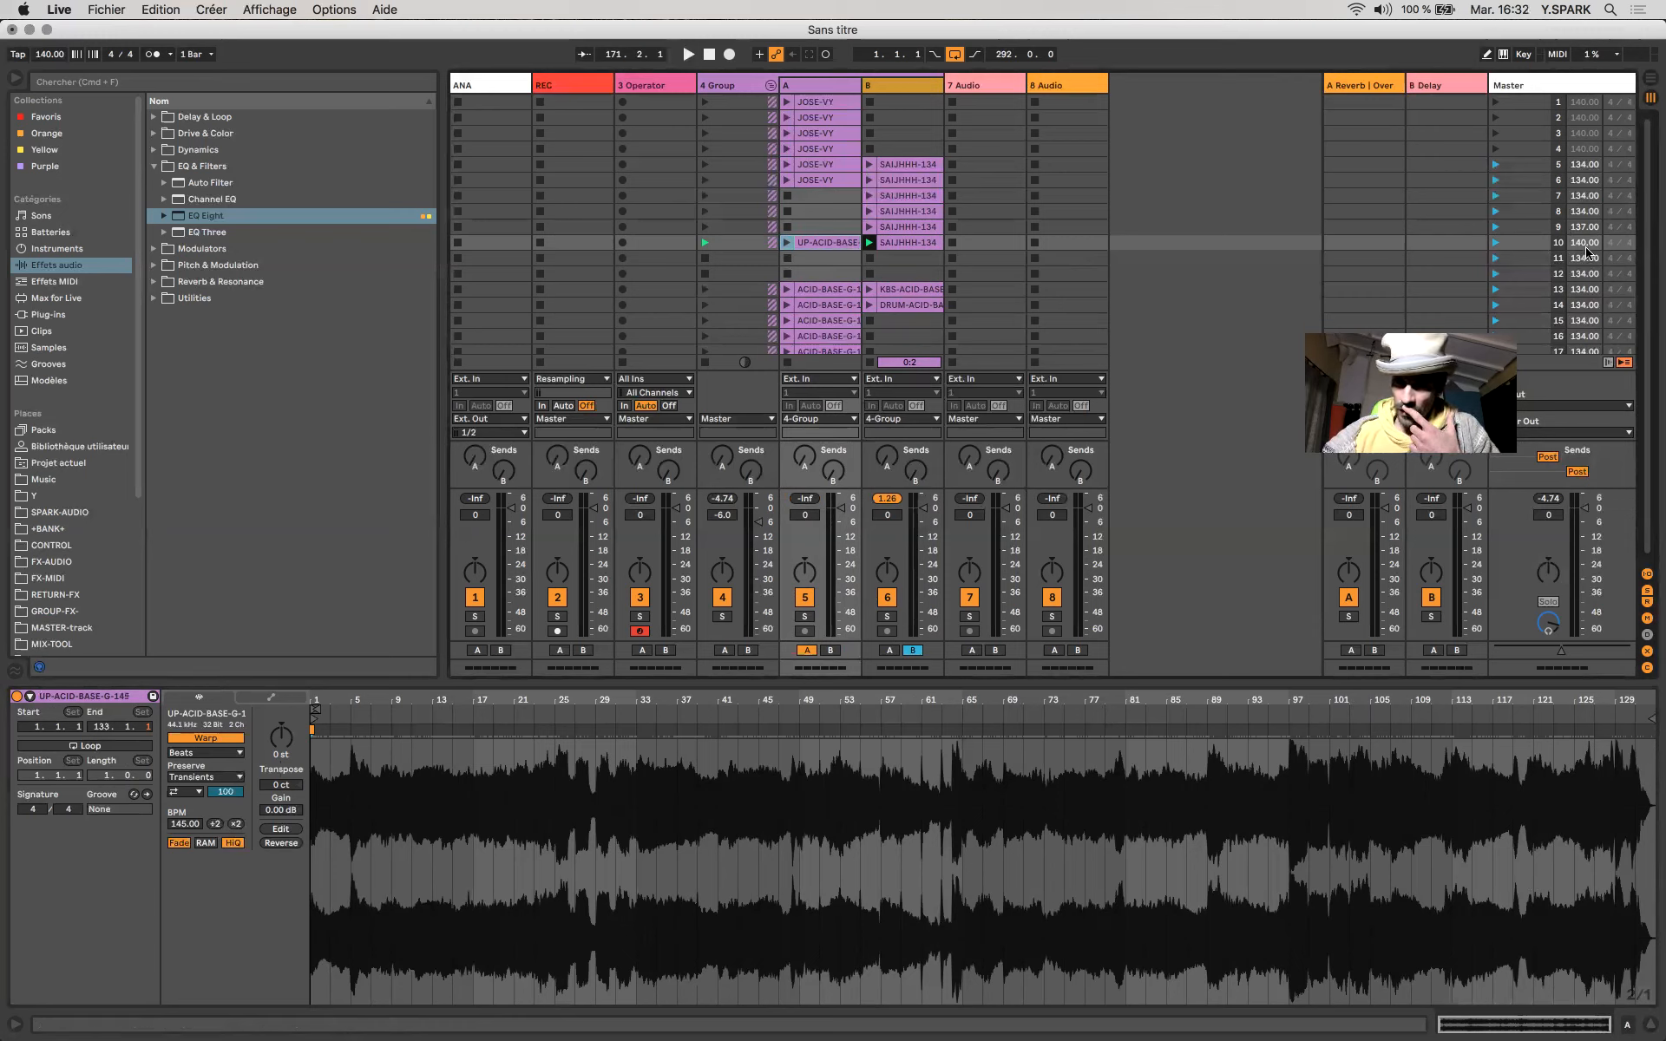
pyautogui.click(911, 243)
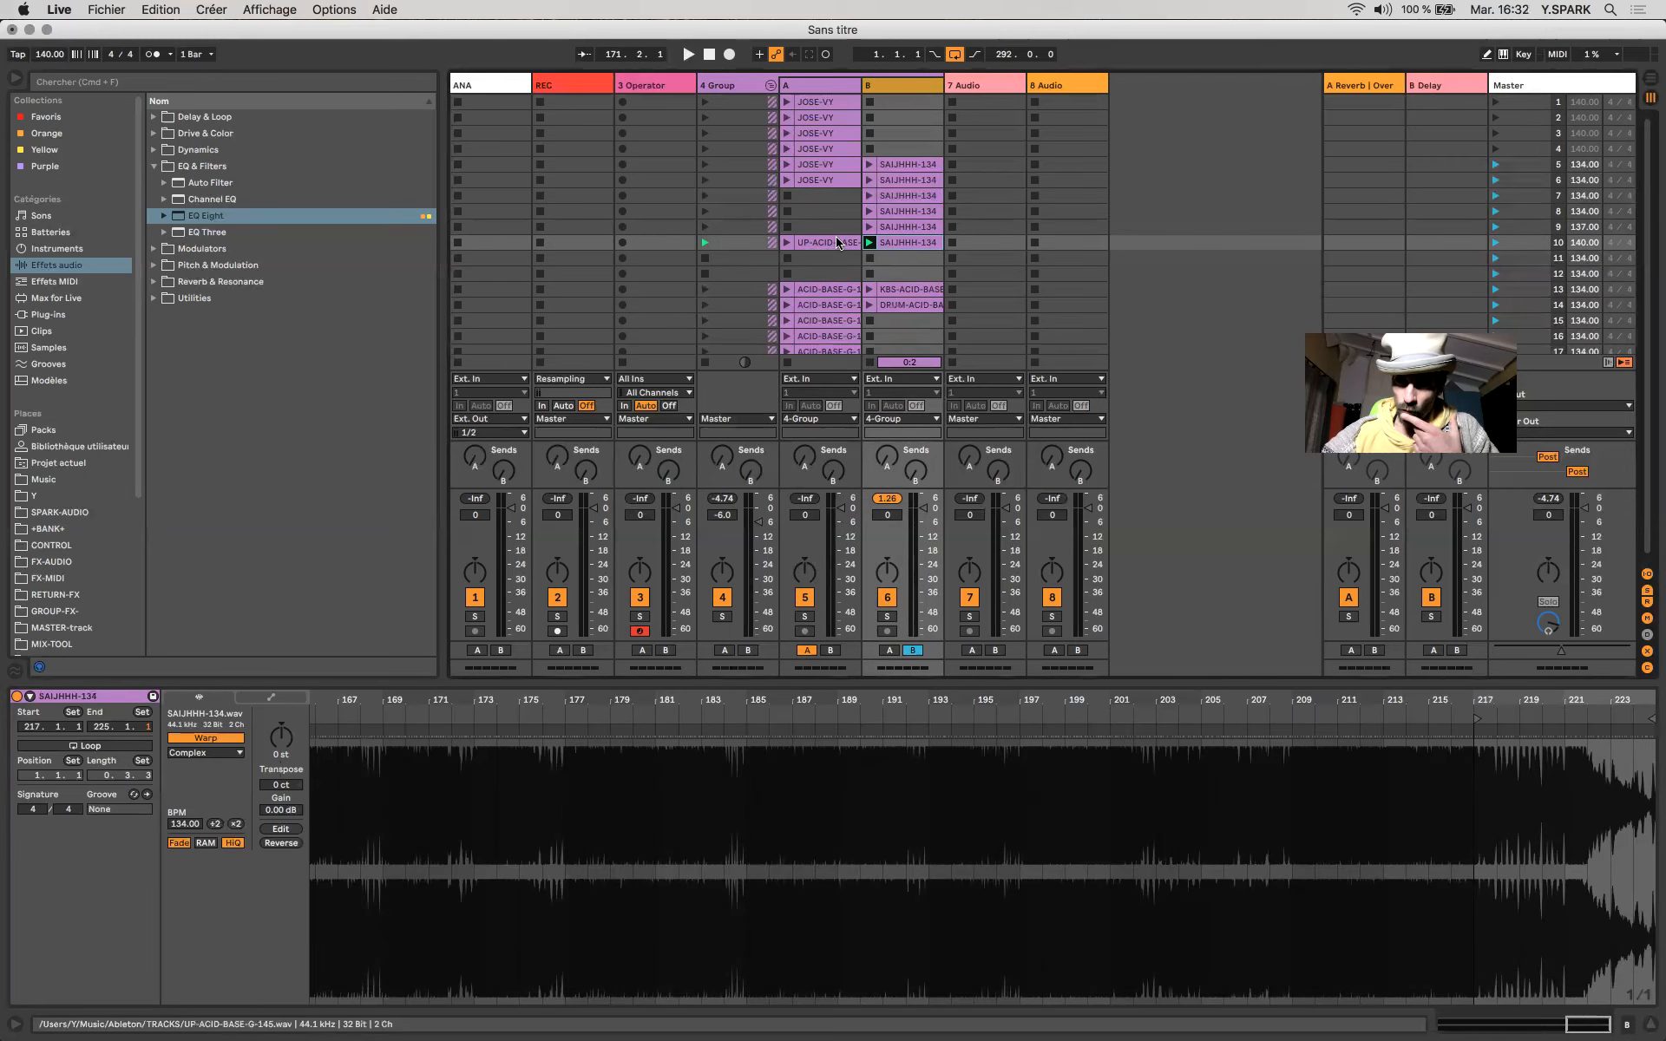
pyautogui.click(838, 241)
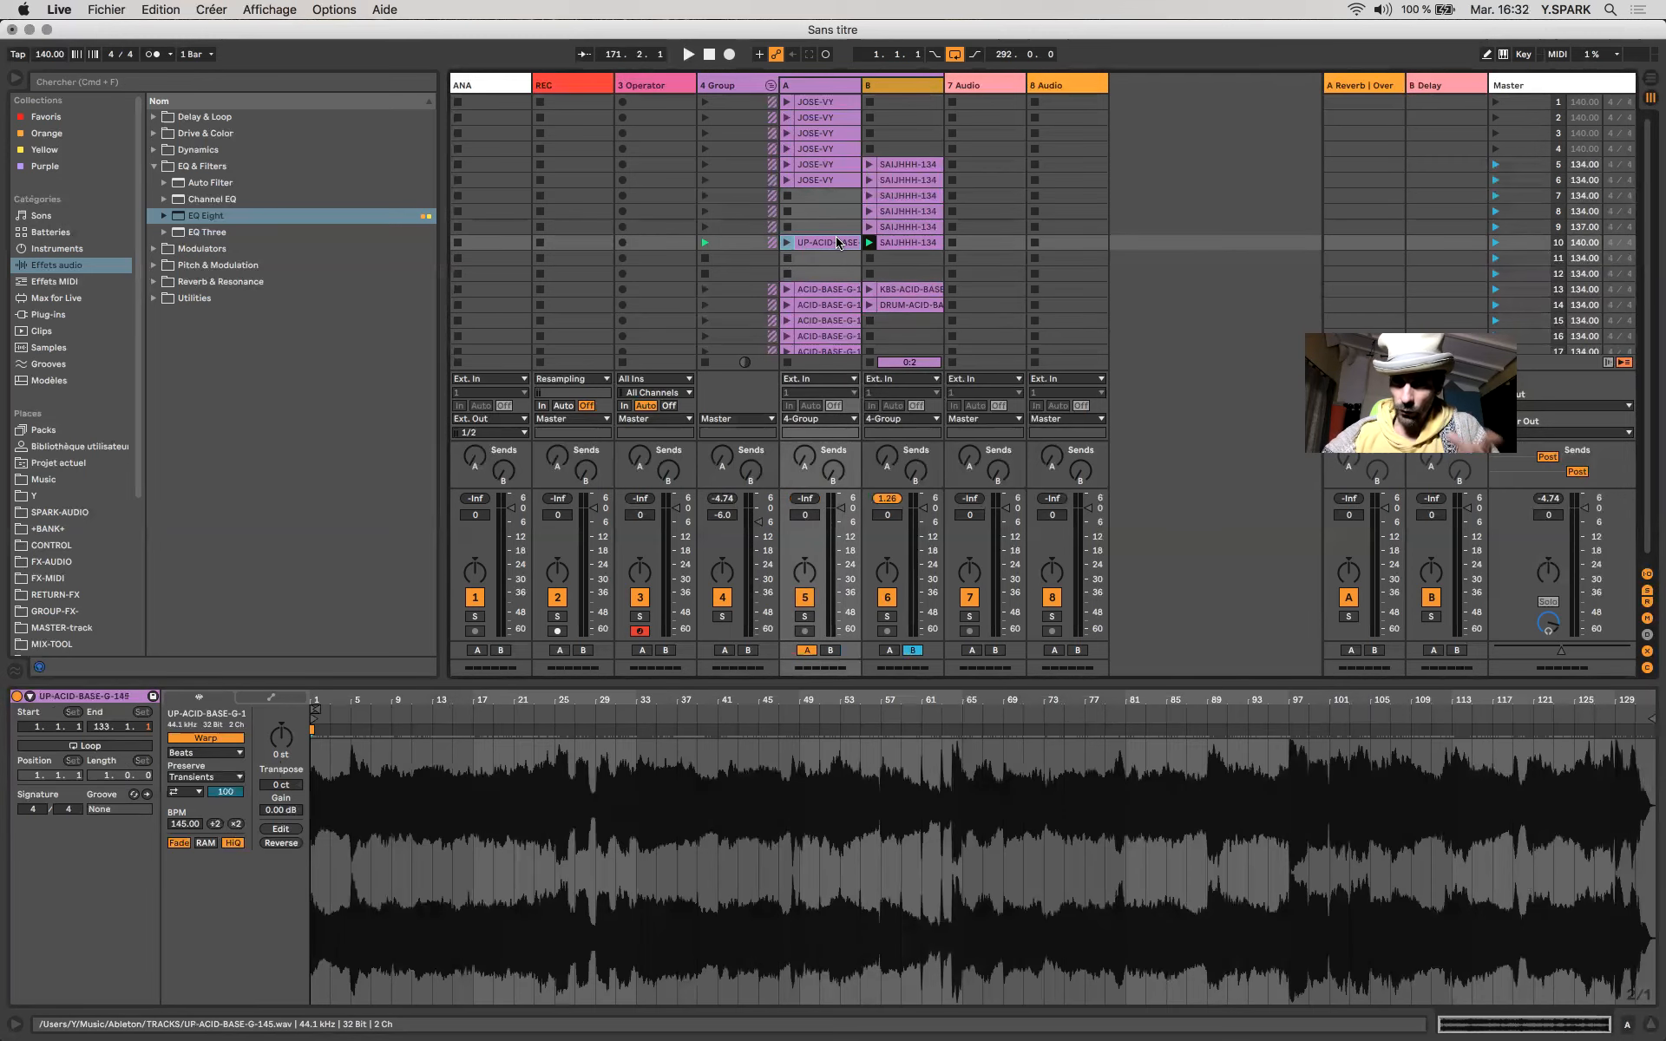
pyautogui.click(1494, 244)
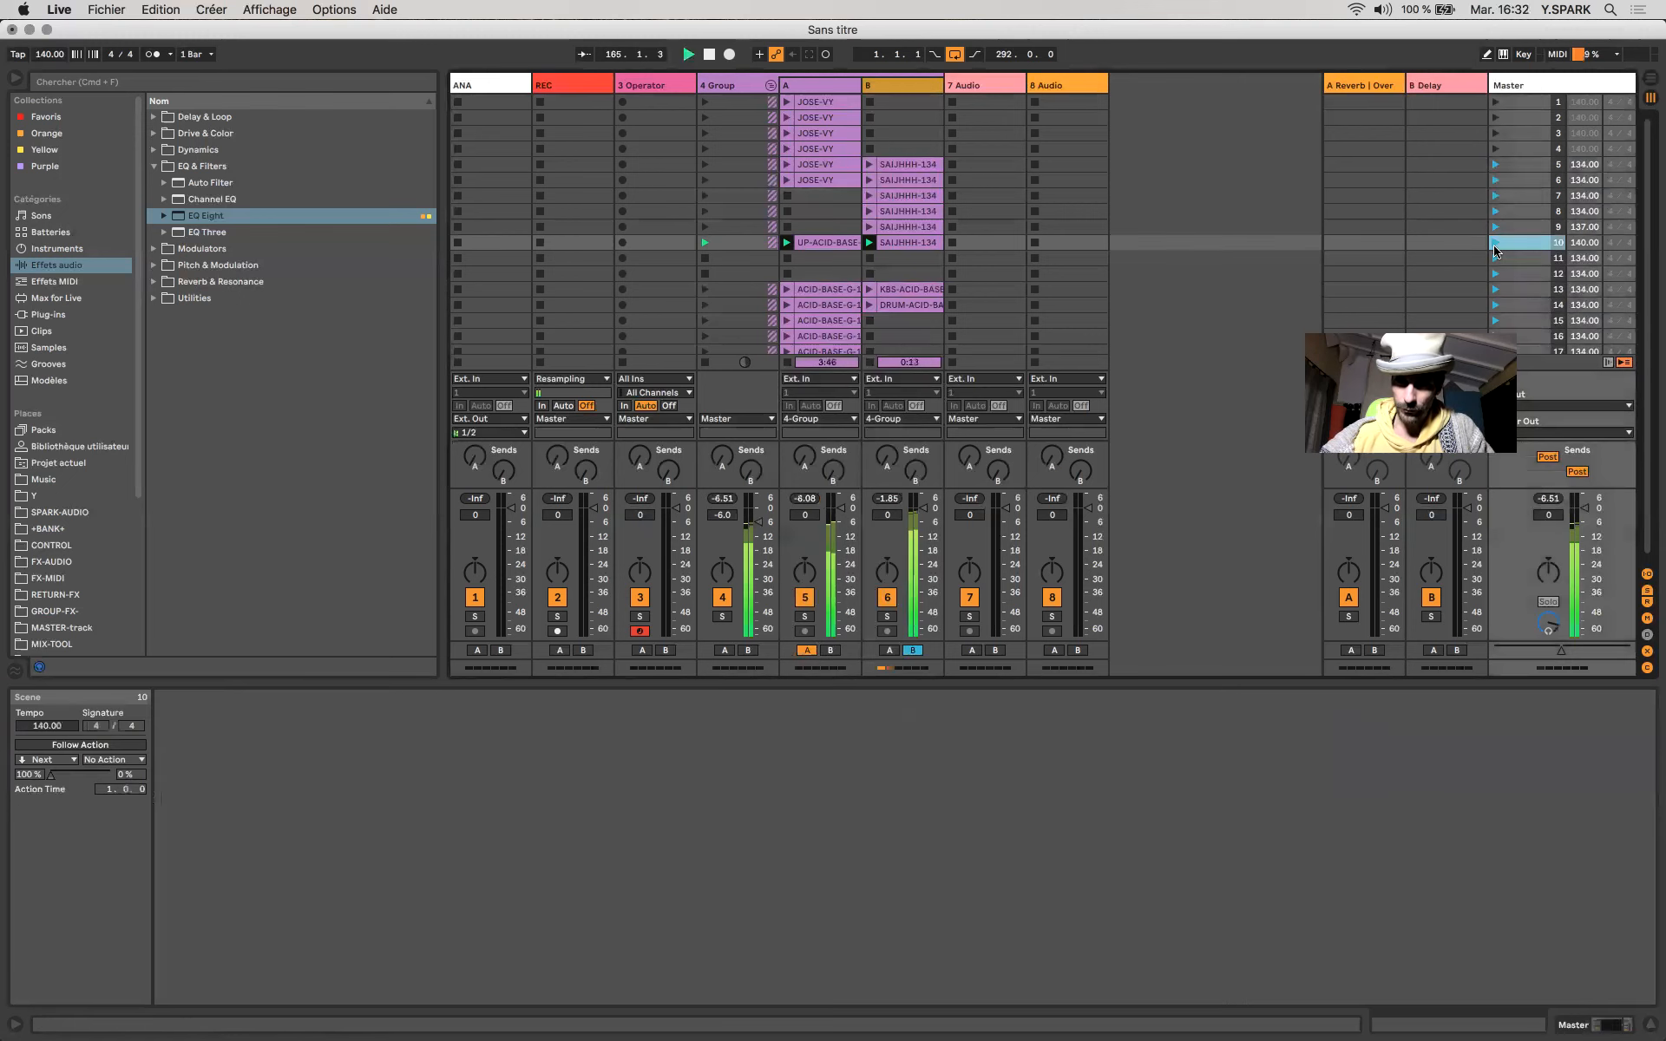
pyautogui.click(846, 247)
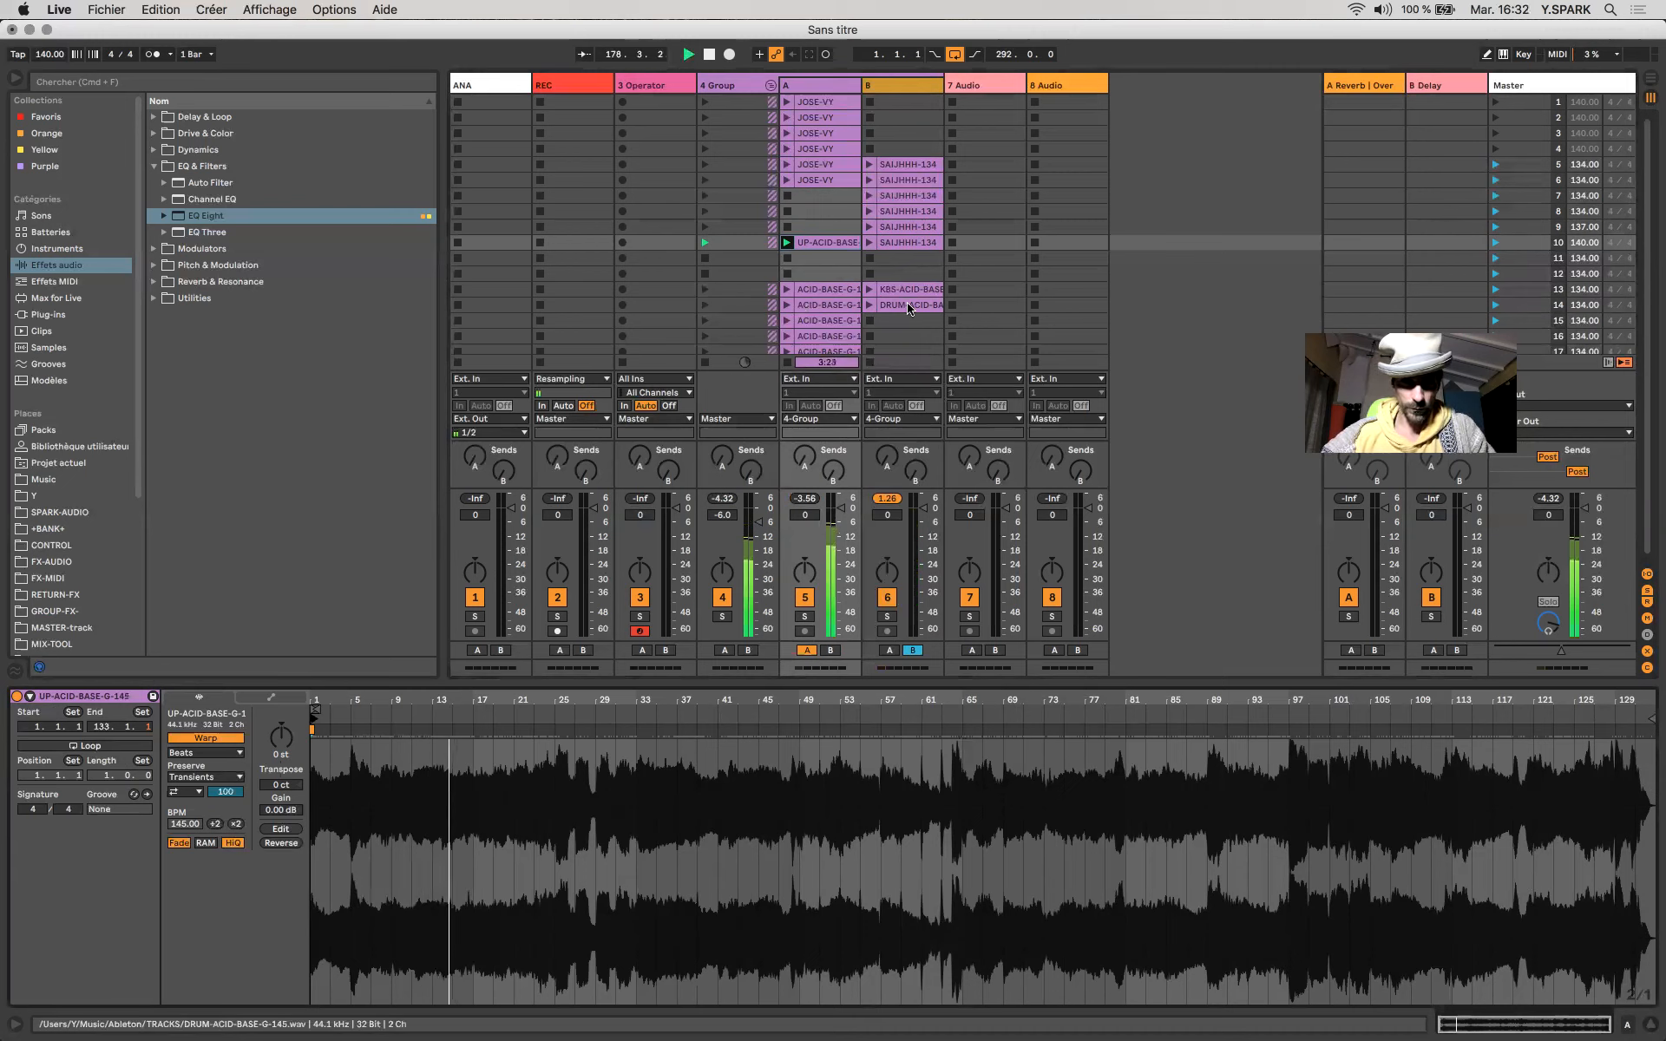
# Try the DRUM-ACID-BASE-G-145 clip in scene 9 of track A, launching scene 9 and muting then unmuting track A.
pyautogui.moveTo(906, 314); pyautogui.dragTo(829, 228)
pyautogui.click(923, 227)
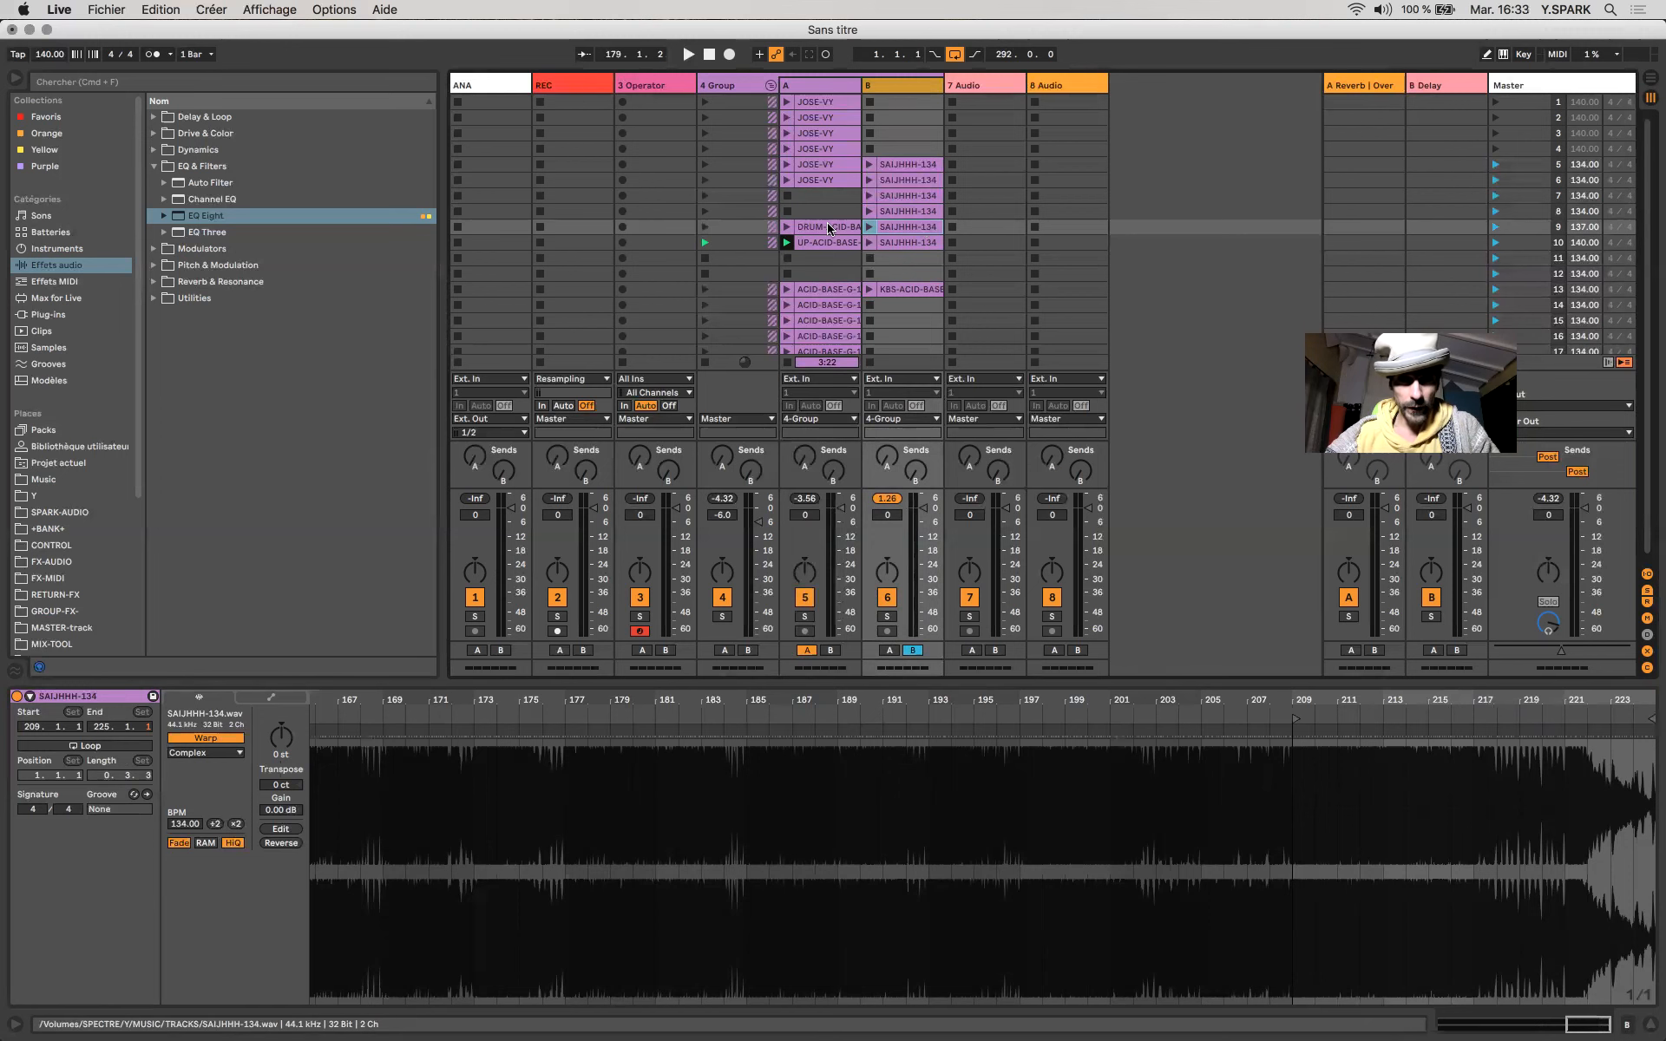
pyautogui.click(827, 228)
pyautogui.click(911, 227)
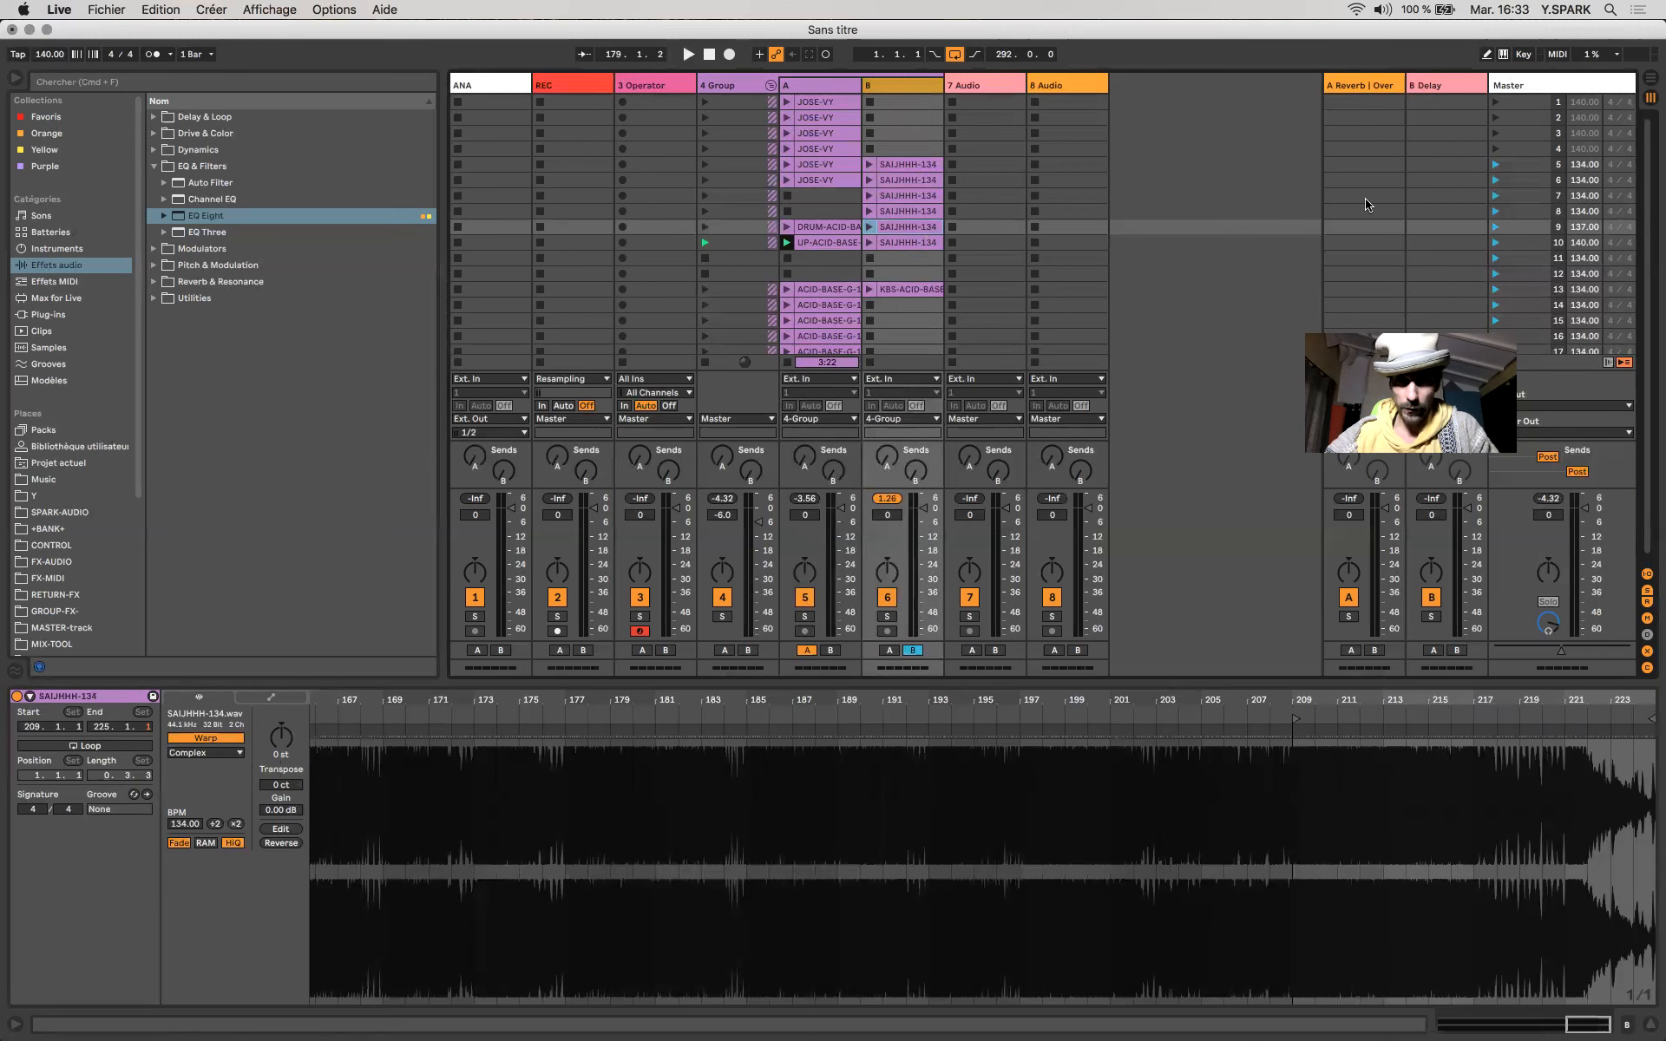
pyautogui.click(1496, 230)
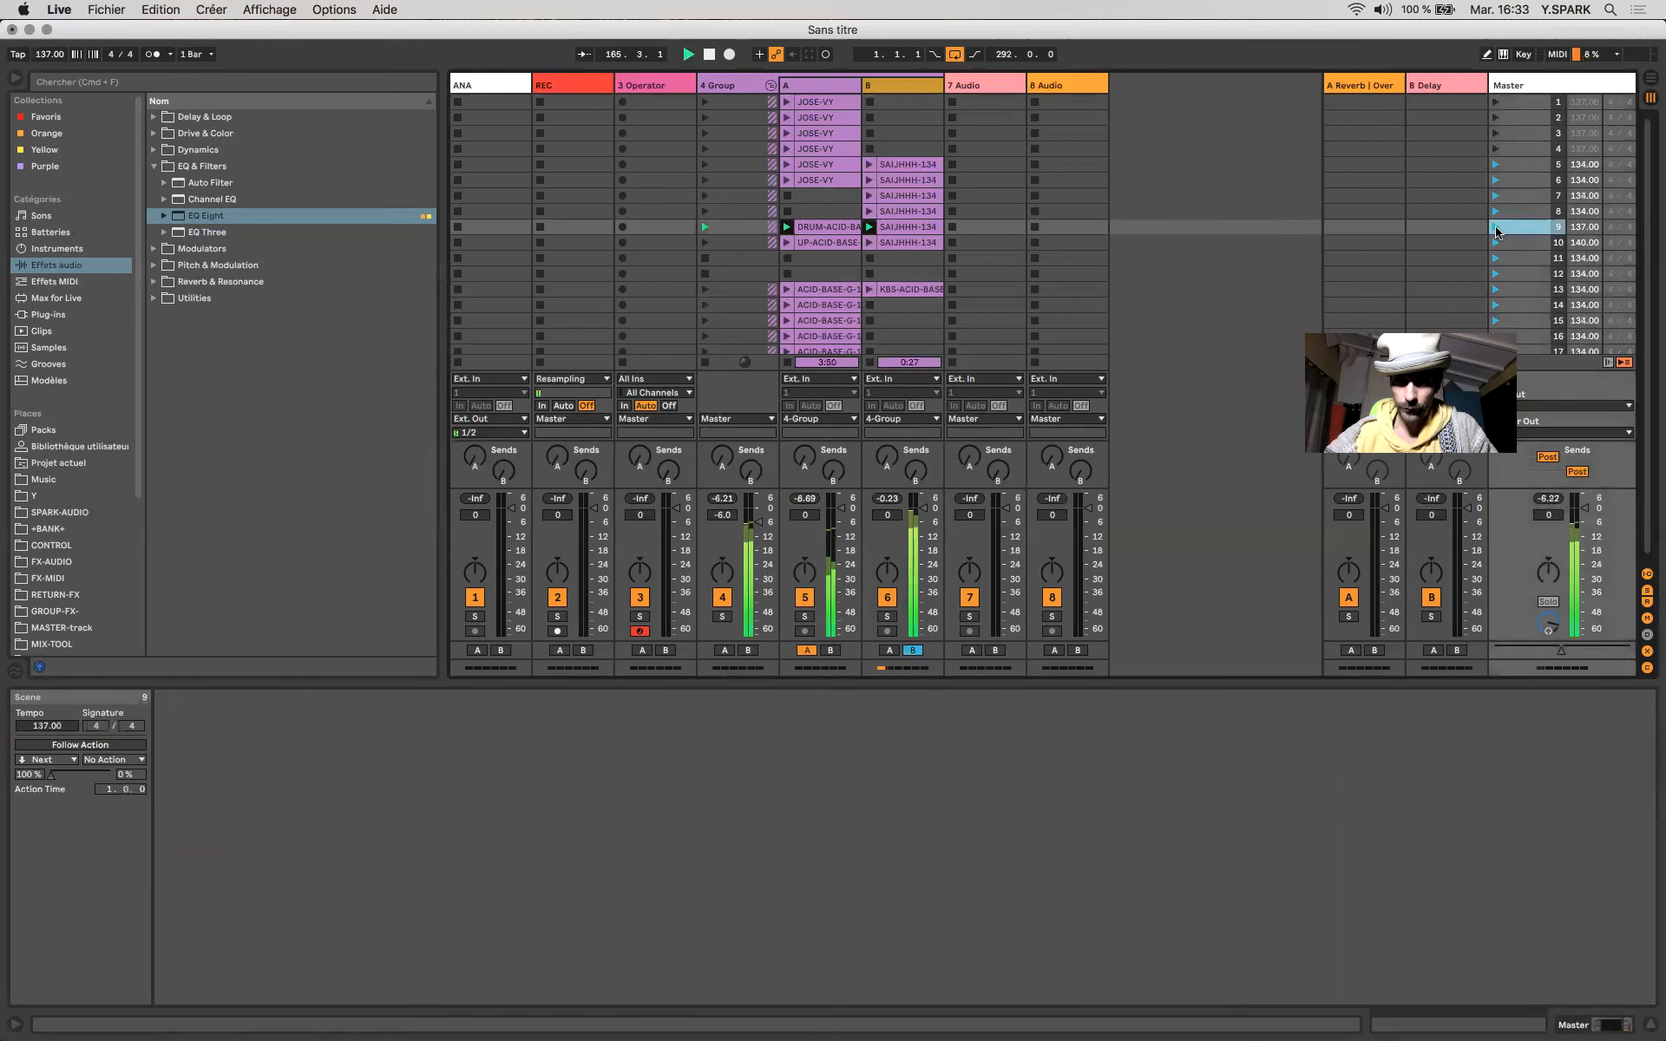
pyautogui.click(804, 598)
pyautogui.click(804, 598)
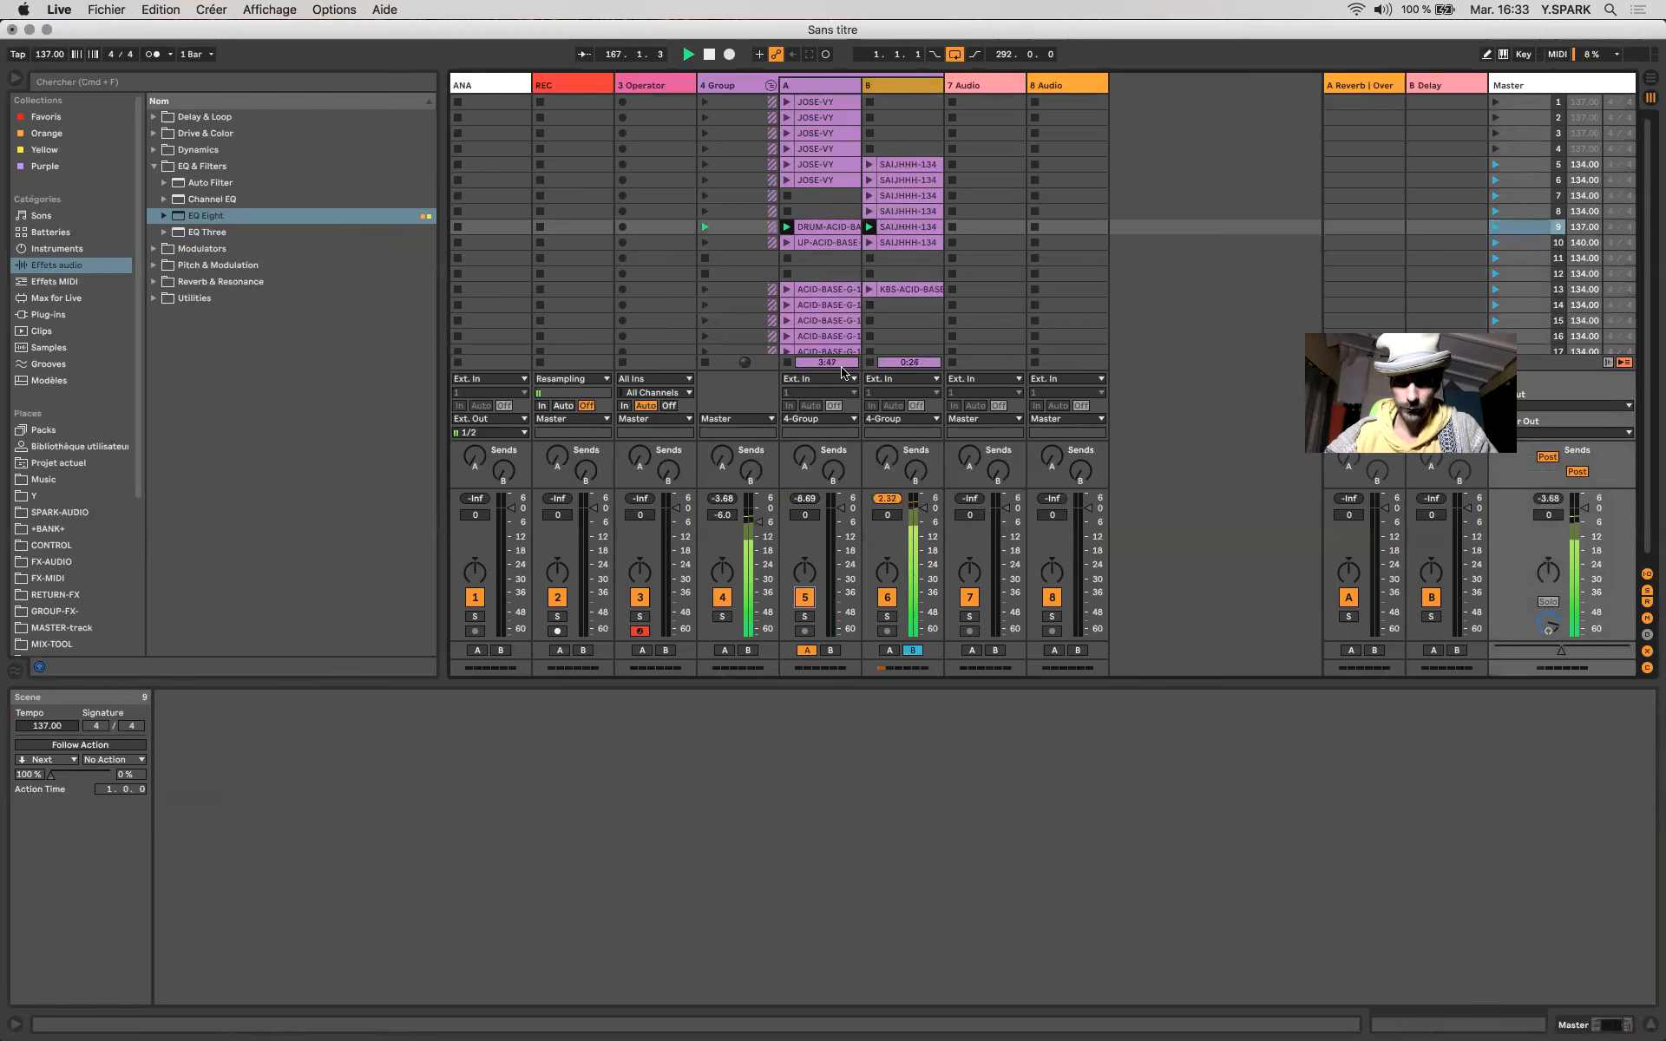
# Set the start marker of the DRUM-ACID-BASE-G-145 clip to bar 49 during playback.
pyautogui.click(817, 227)
pyautogui.moveTo(314, 713)
pyautogui.mouseDown()
pyautogui.moveTo(636, 716)
pyautogui.moveTo(640, 735)
pyautogui.mouseUp()
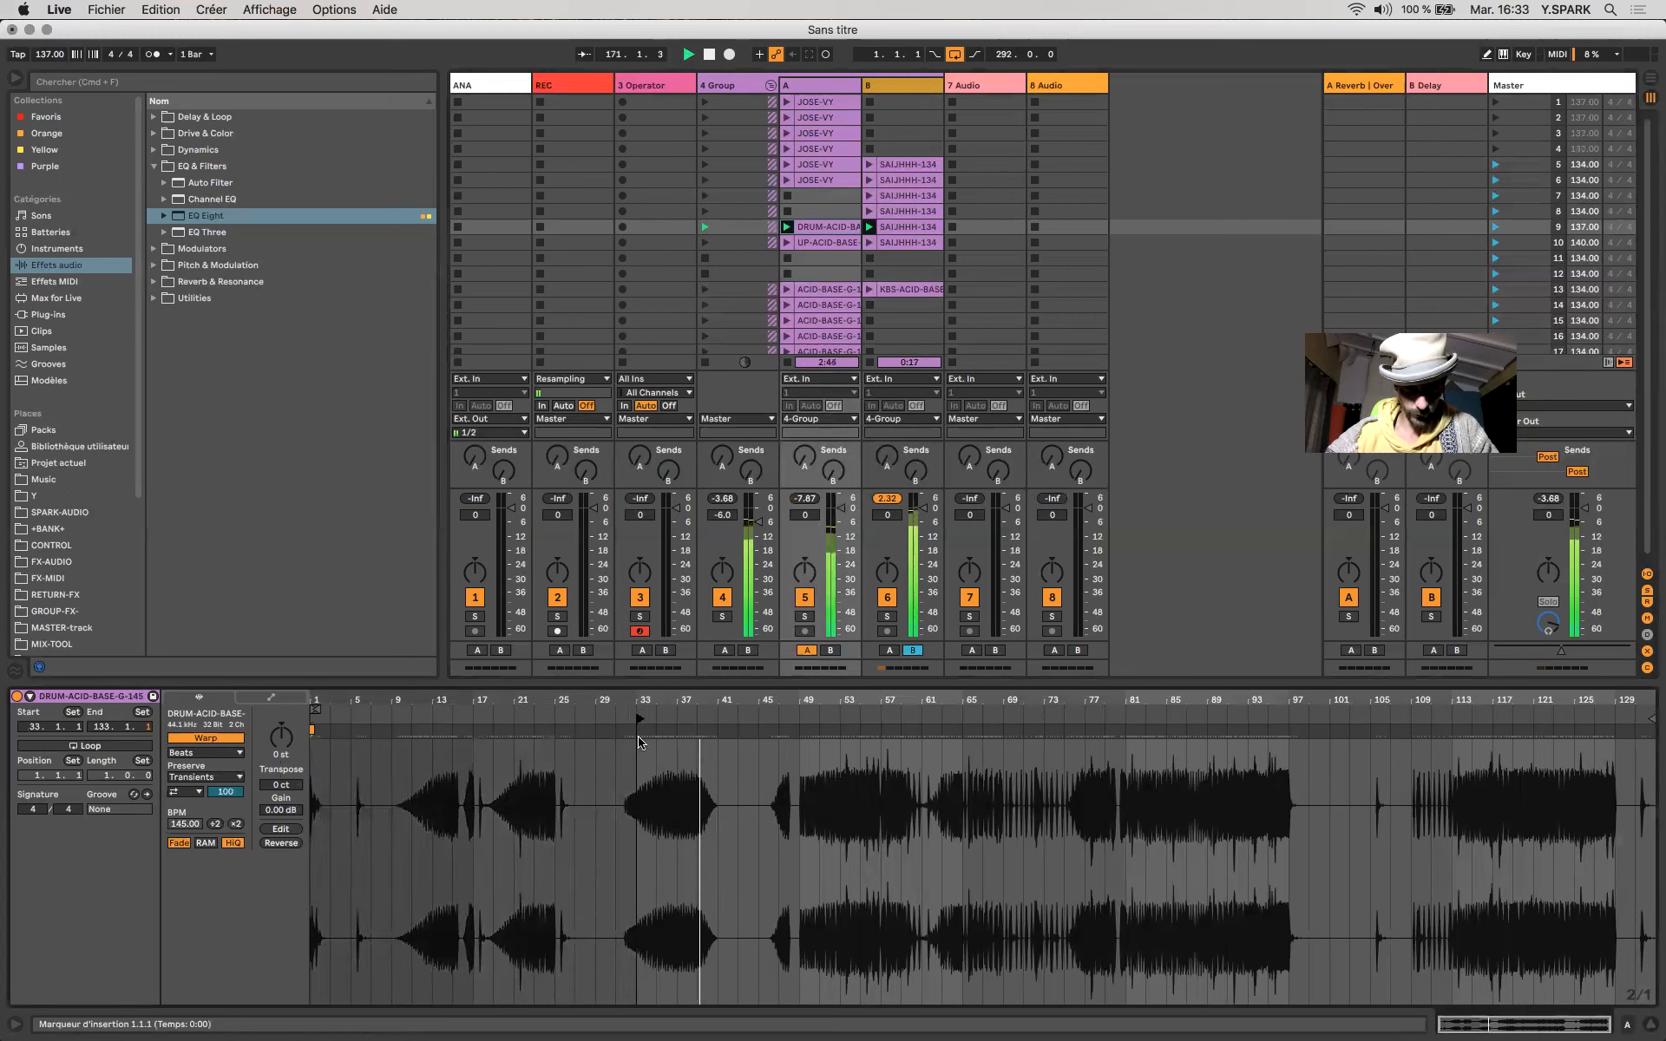
pyautogui.moveTo(639, 719); pyautogui.dragTo(800, 713)
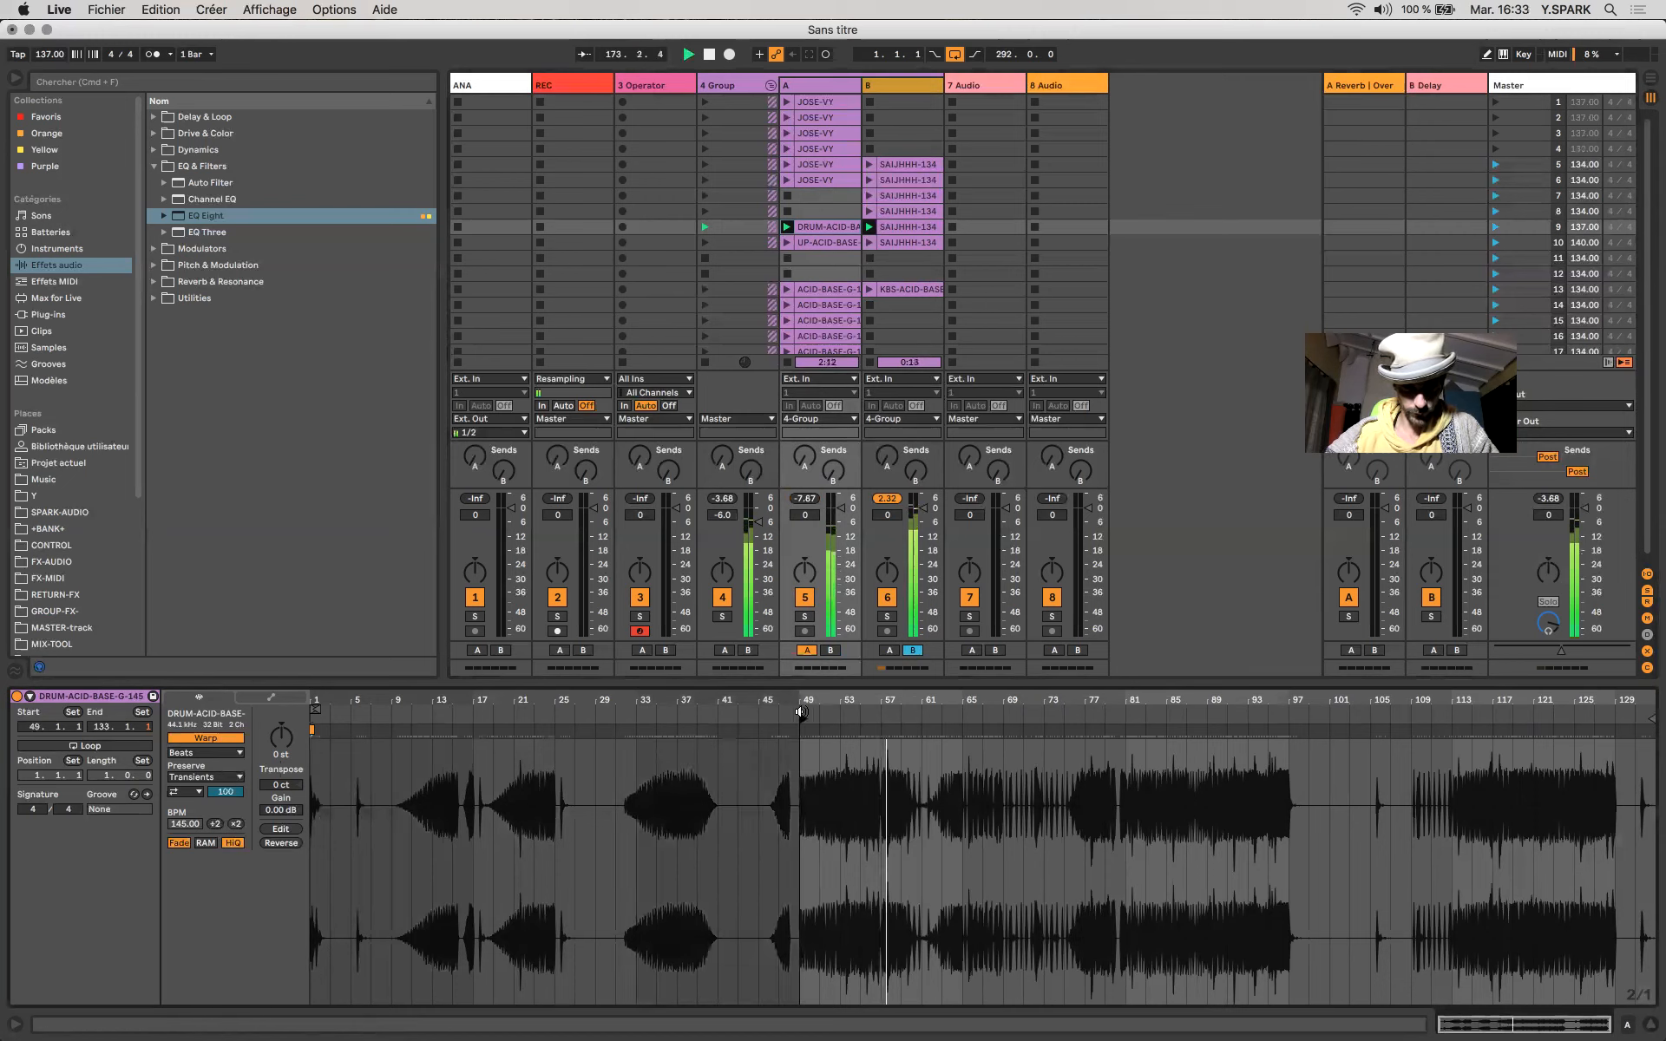
# Return the DRUM-ACID-BASE-G-145 clip to scene 14 of track B, place the KBS-ACID-BASE-G-145 clip in scene 8 of track A, and audition scene 8.
pyautogui.moveTo(833, 234)
pyautogui.mouseDown()
pyautogui.moveTo(907, 278)
pyautogui.moveTo(925, 326)
pyautogui.moveTo(847, 209)
pyautogui.mouseUp()
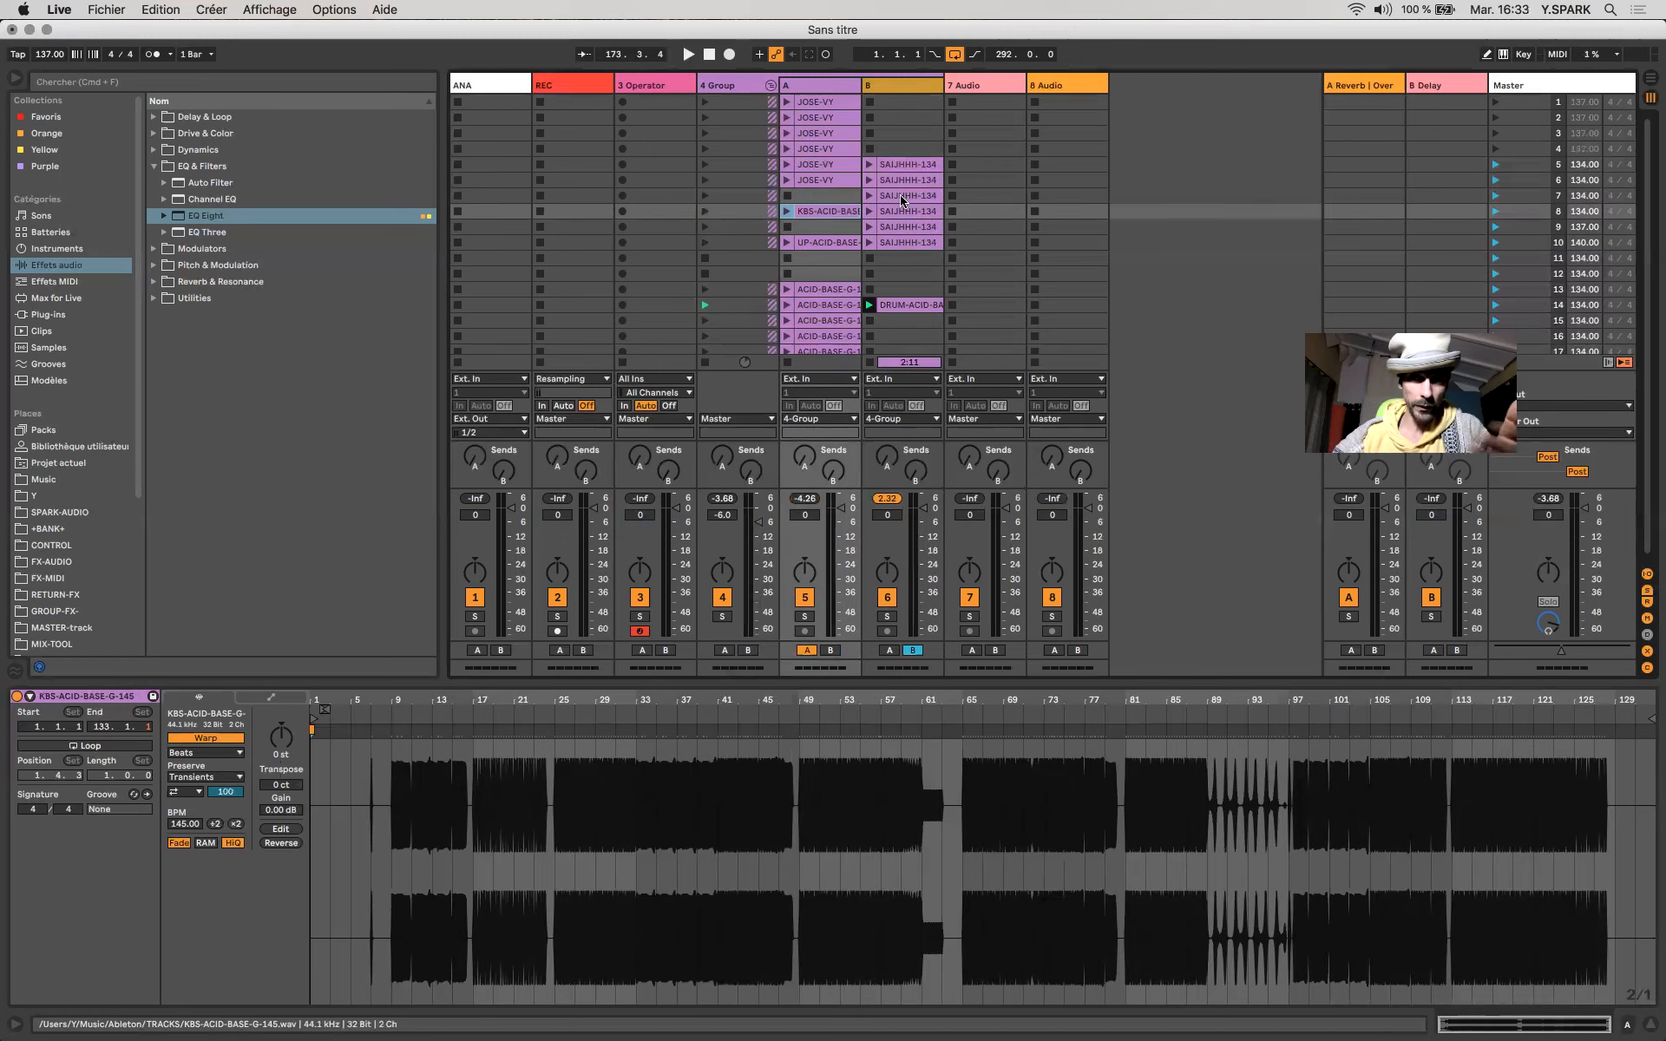
pyautogui.click(915, 211)
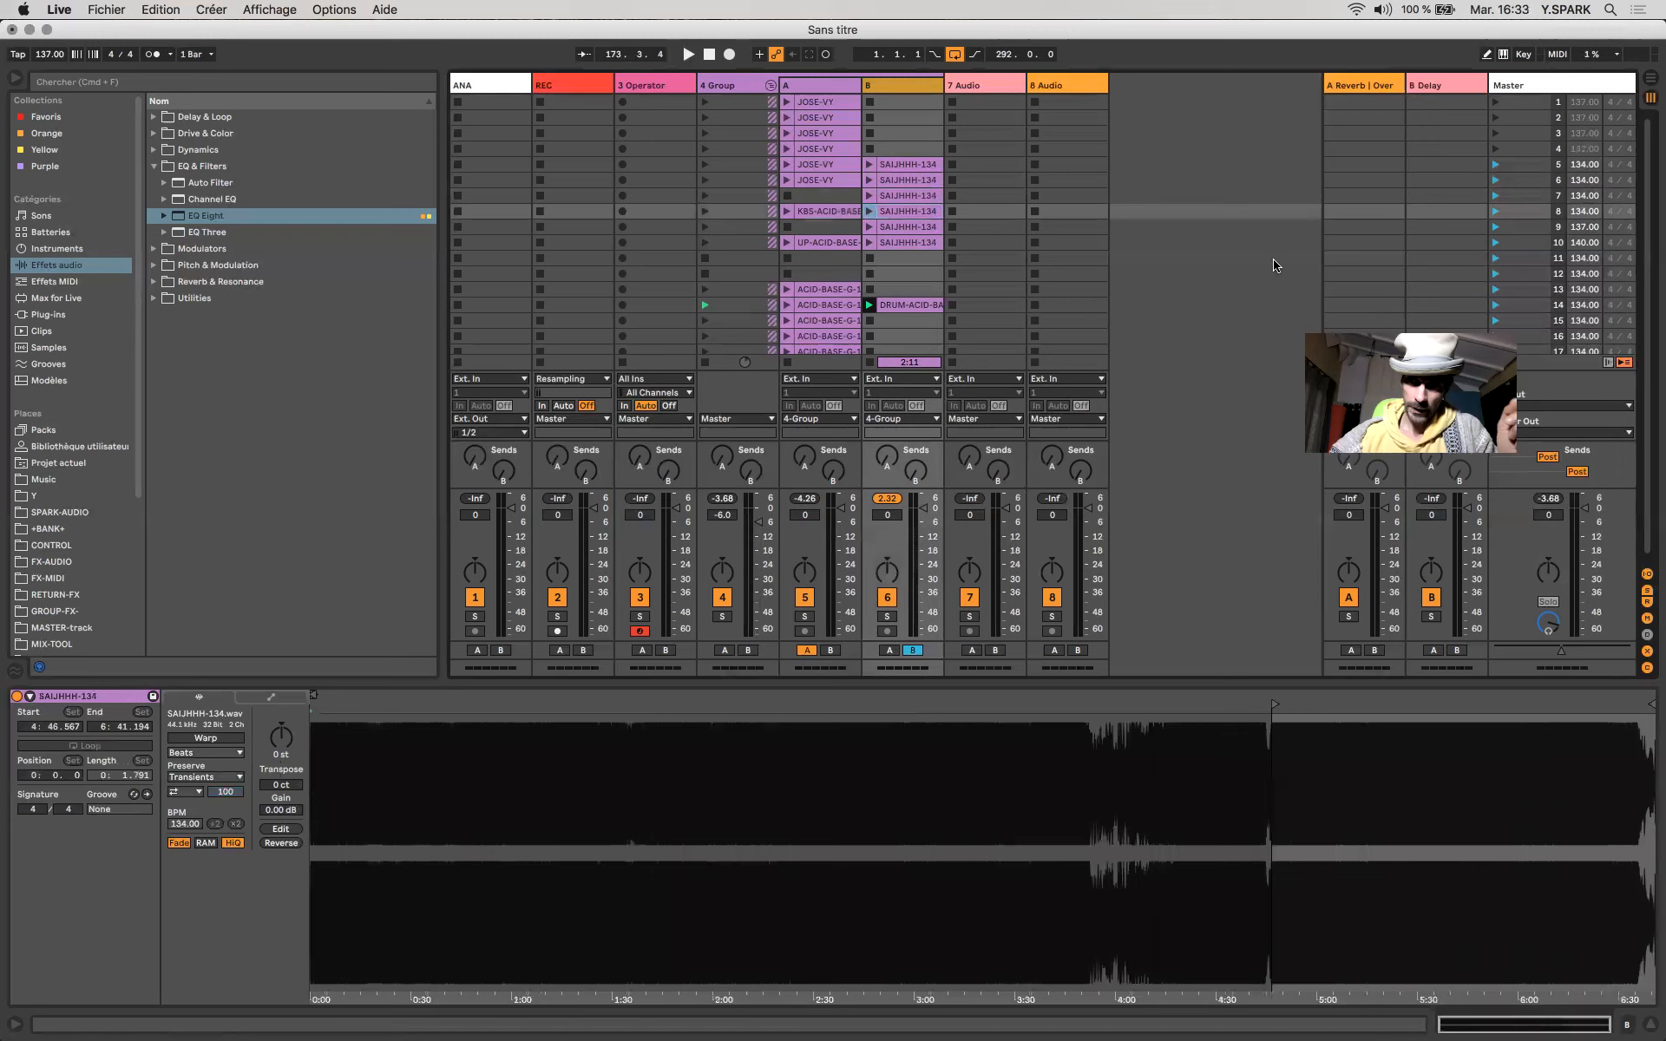
pyautogui.click(1493, 213)
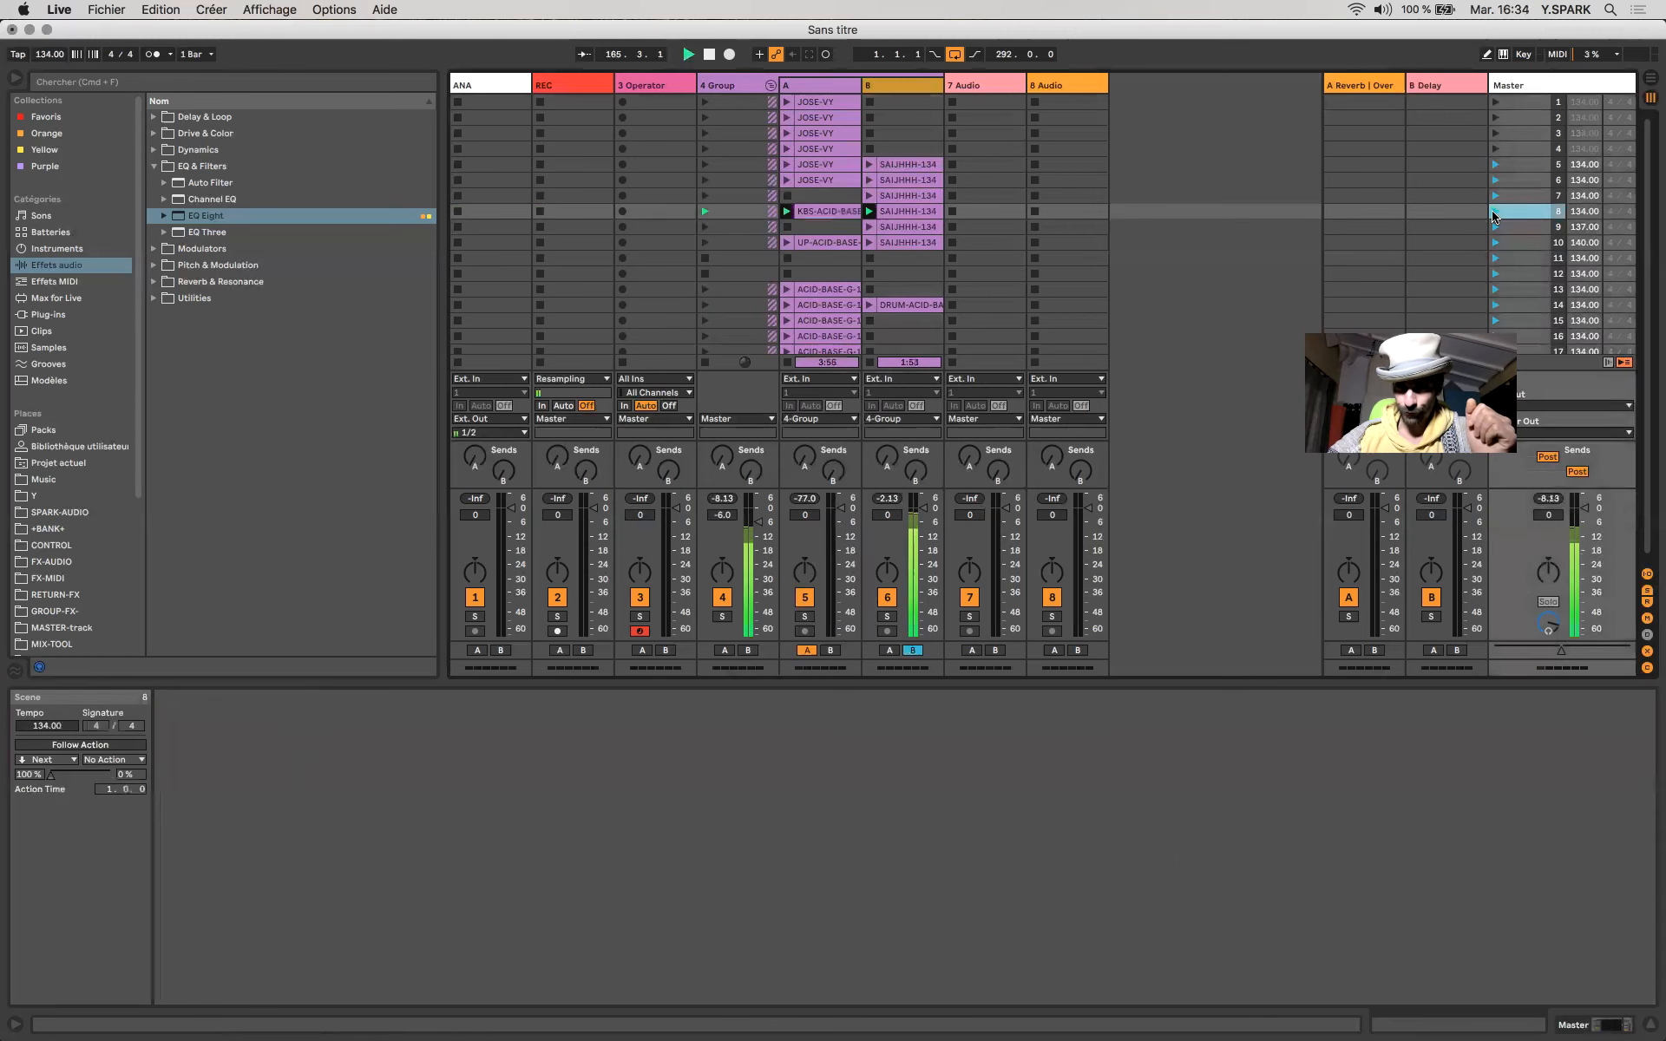
pyautogui.moveTo(1561, 649)
pyautogui.mouseDown()
pyautogui.moveTo(1494, 651)
pyautogui.moveTo(1565, 649)
pyautogui.mouseUp()
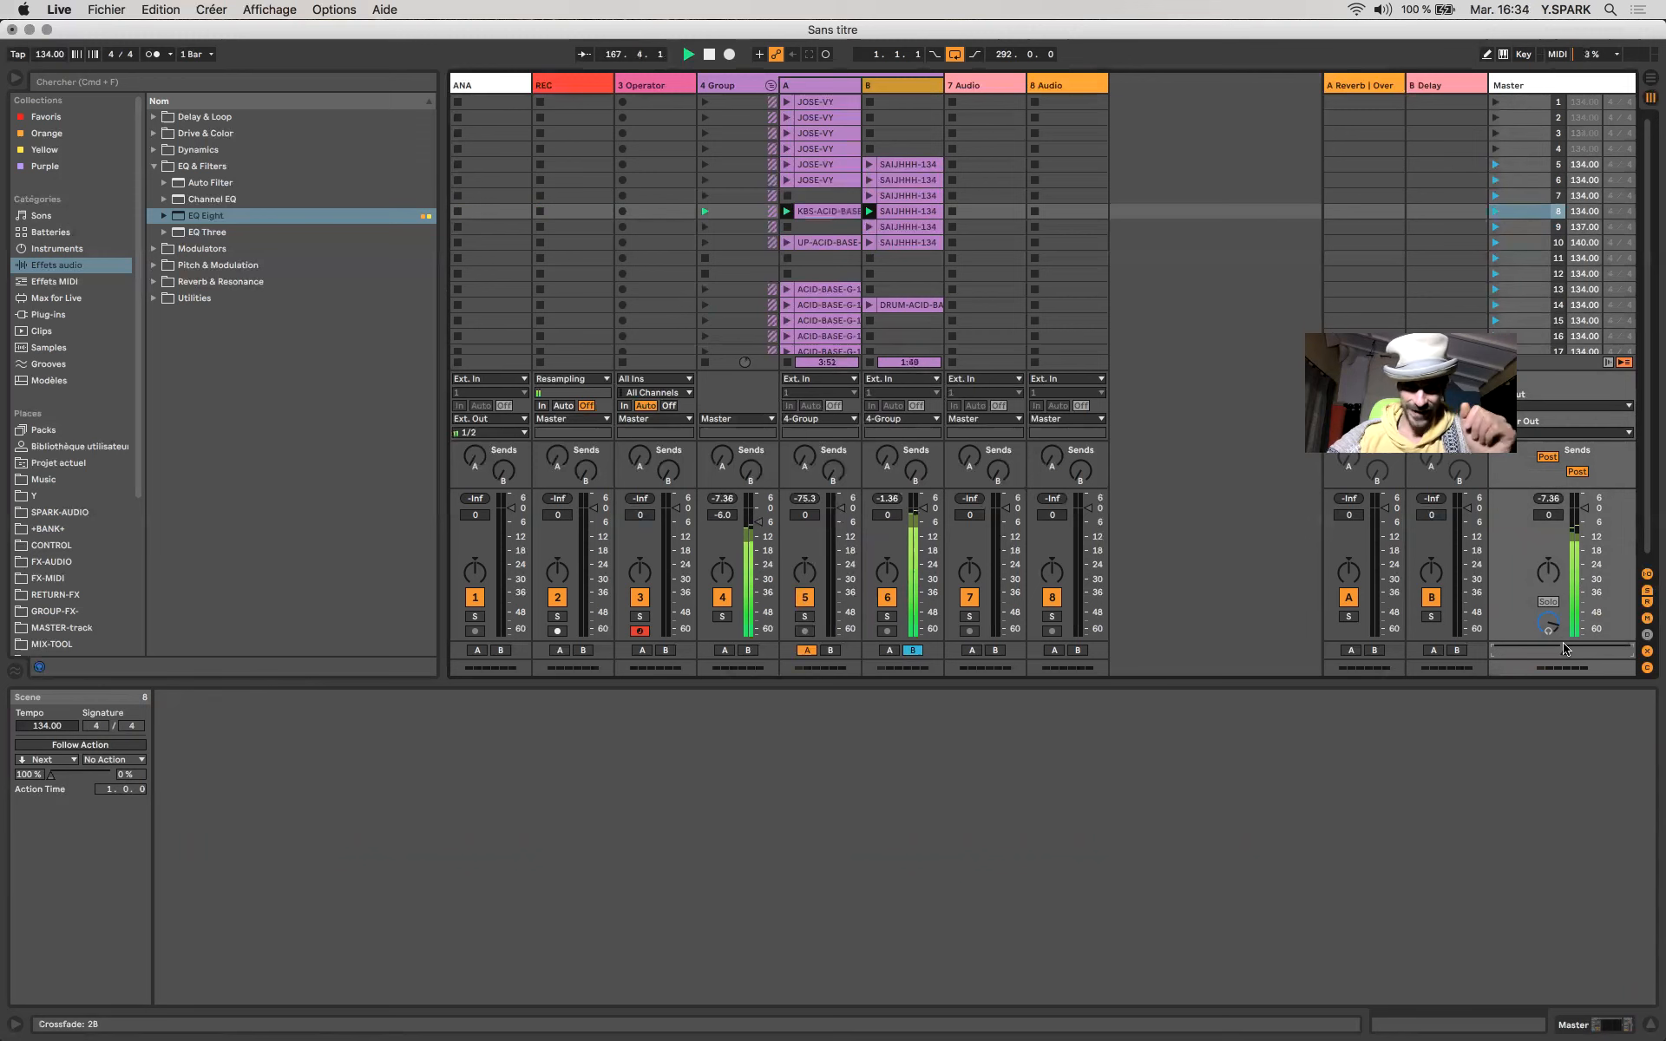
pyautogui.press('space')
# Set the start marker of the KBS-ACID-BASE-G-145 clip to bar 25 and relaunch scene 8.
pyautogui.click(826, 212)
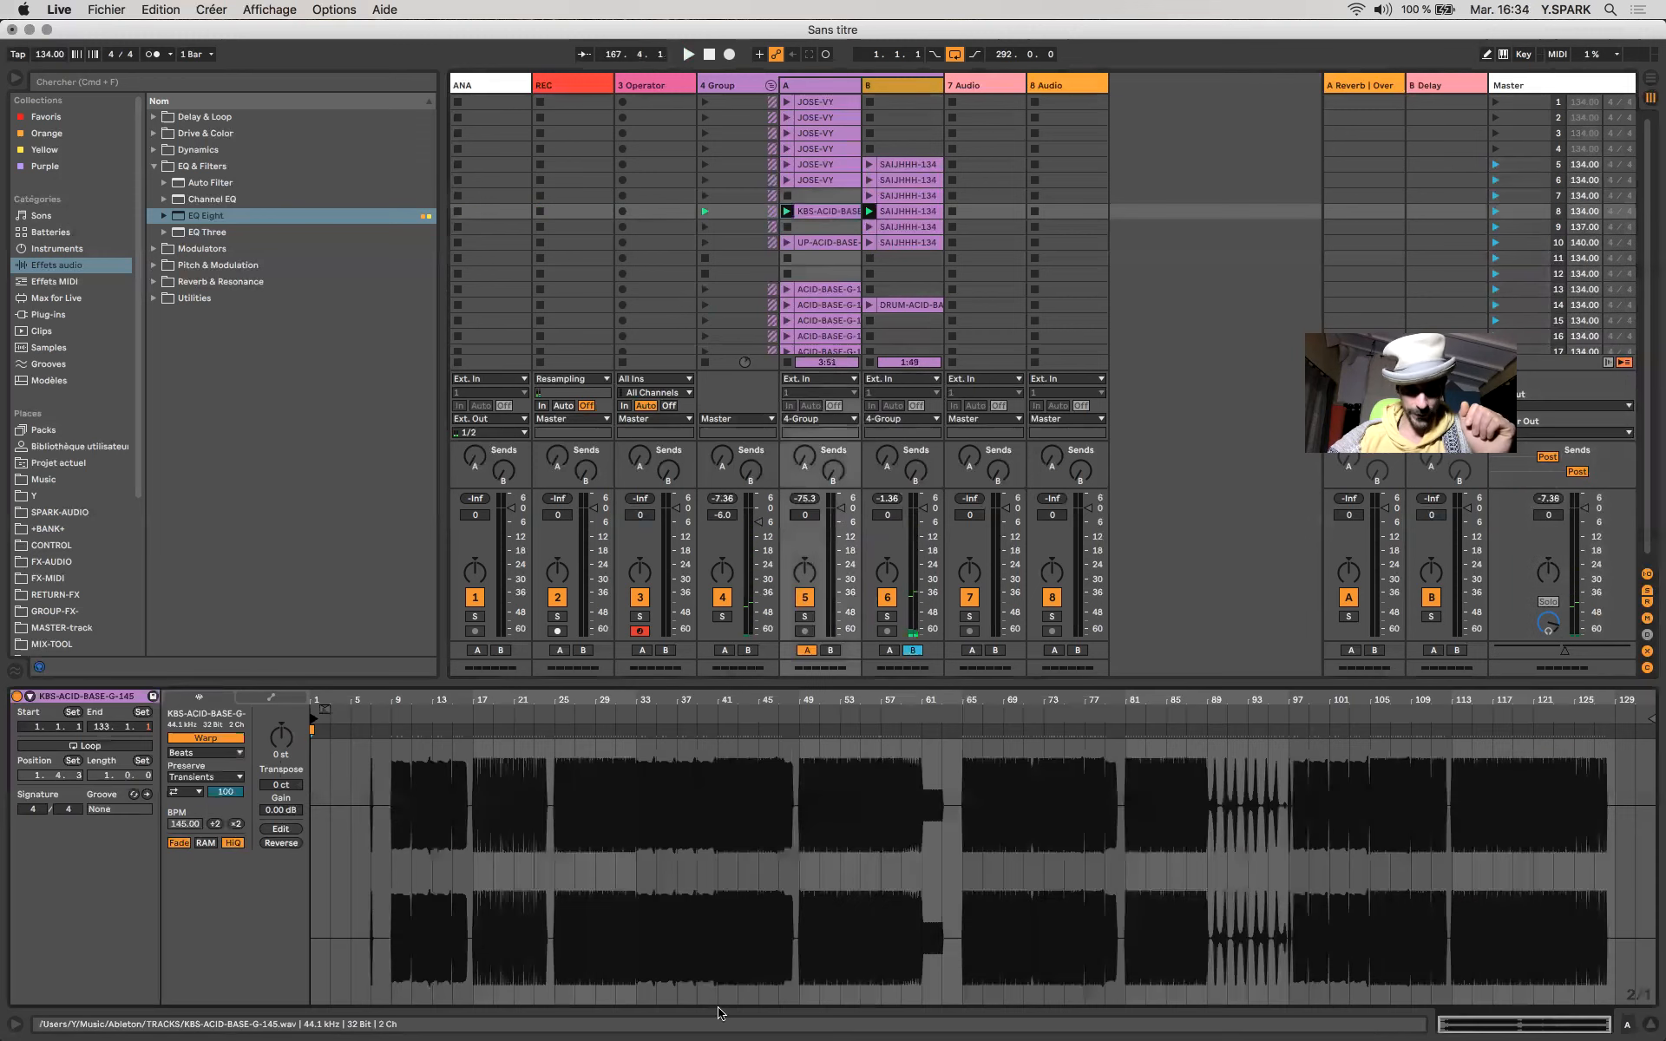
pyautogui.moveTo(313, 720); pyautogui.dragTo(554, 734)
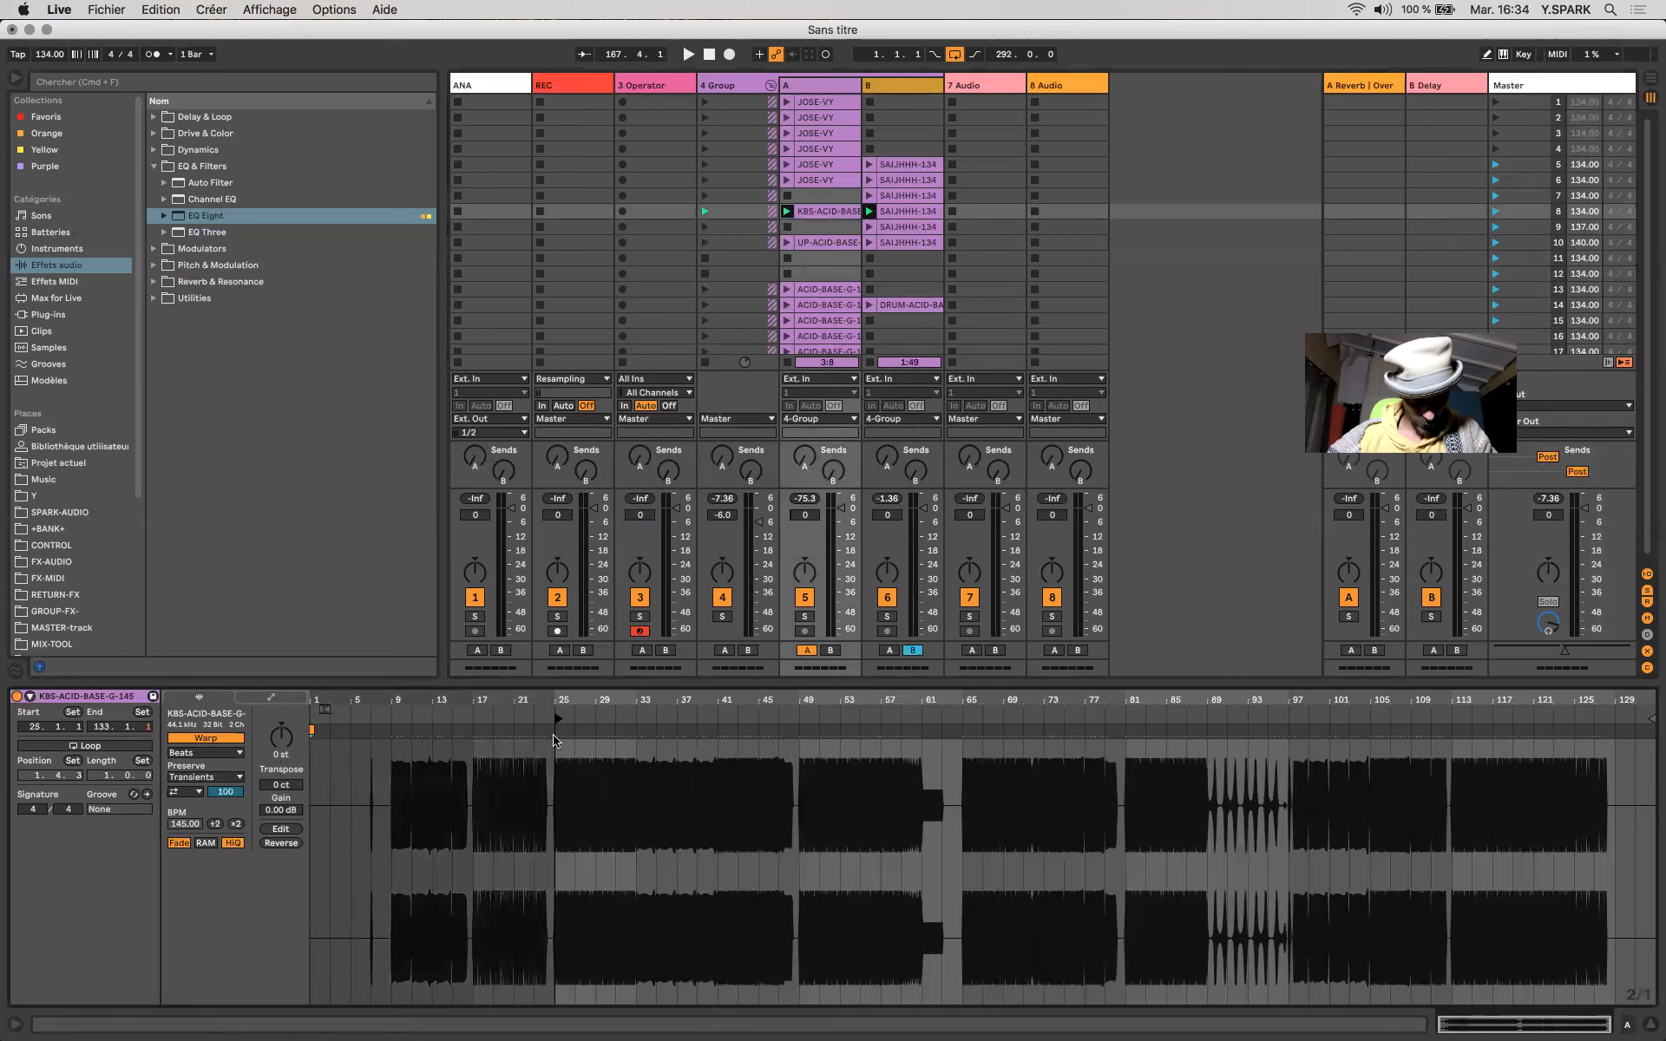
pyautogui.click(1495, 213)
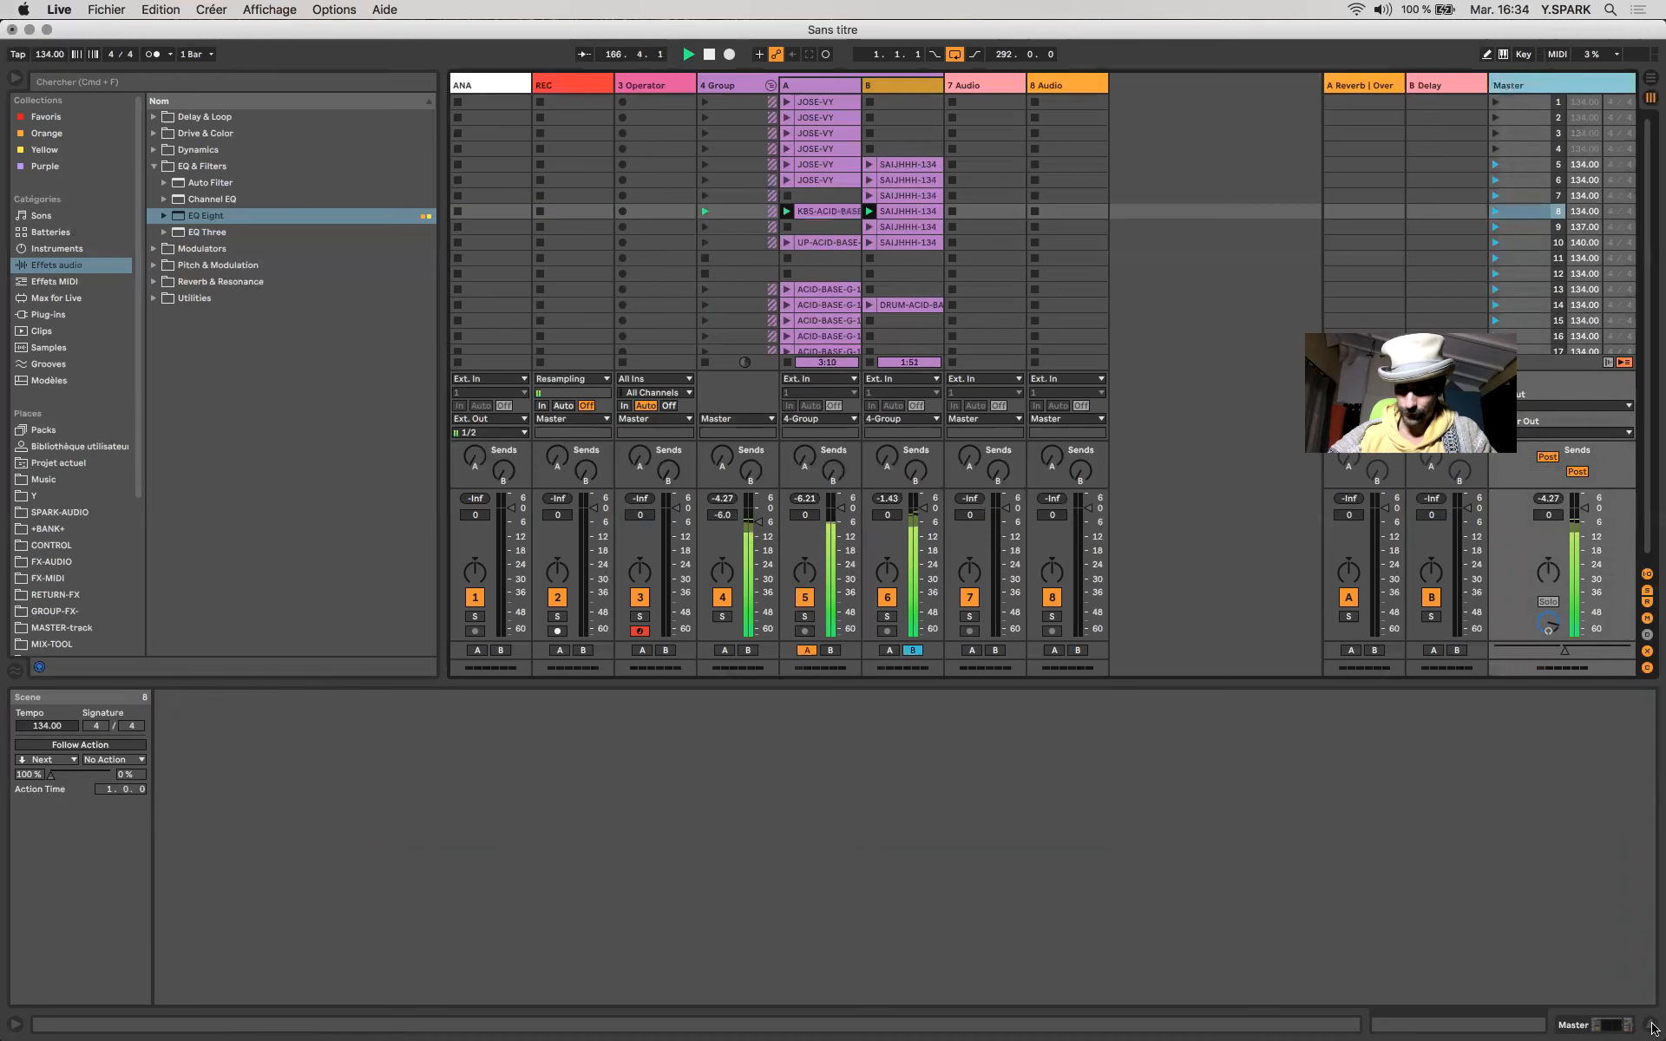
# Show the Master effects and sweep the crossfader between tracks A and B, leave it near the centre, and stop playback.
pyautogui.click(1611, 1027)
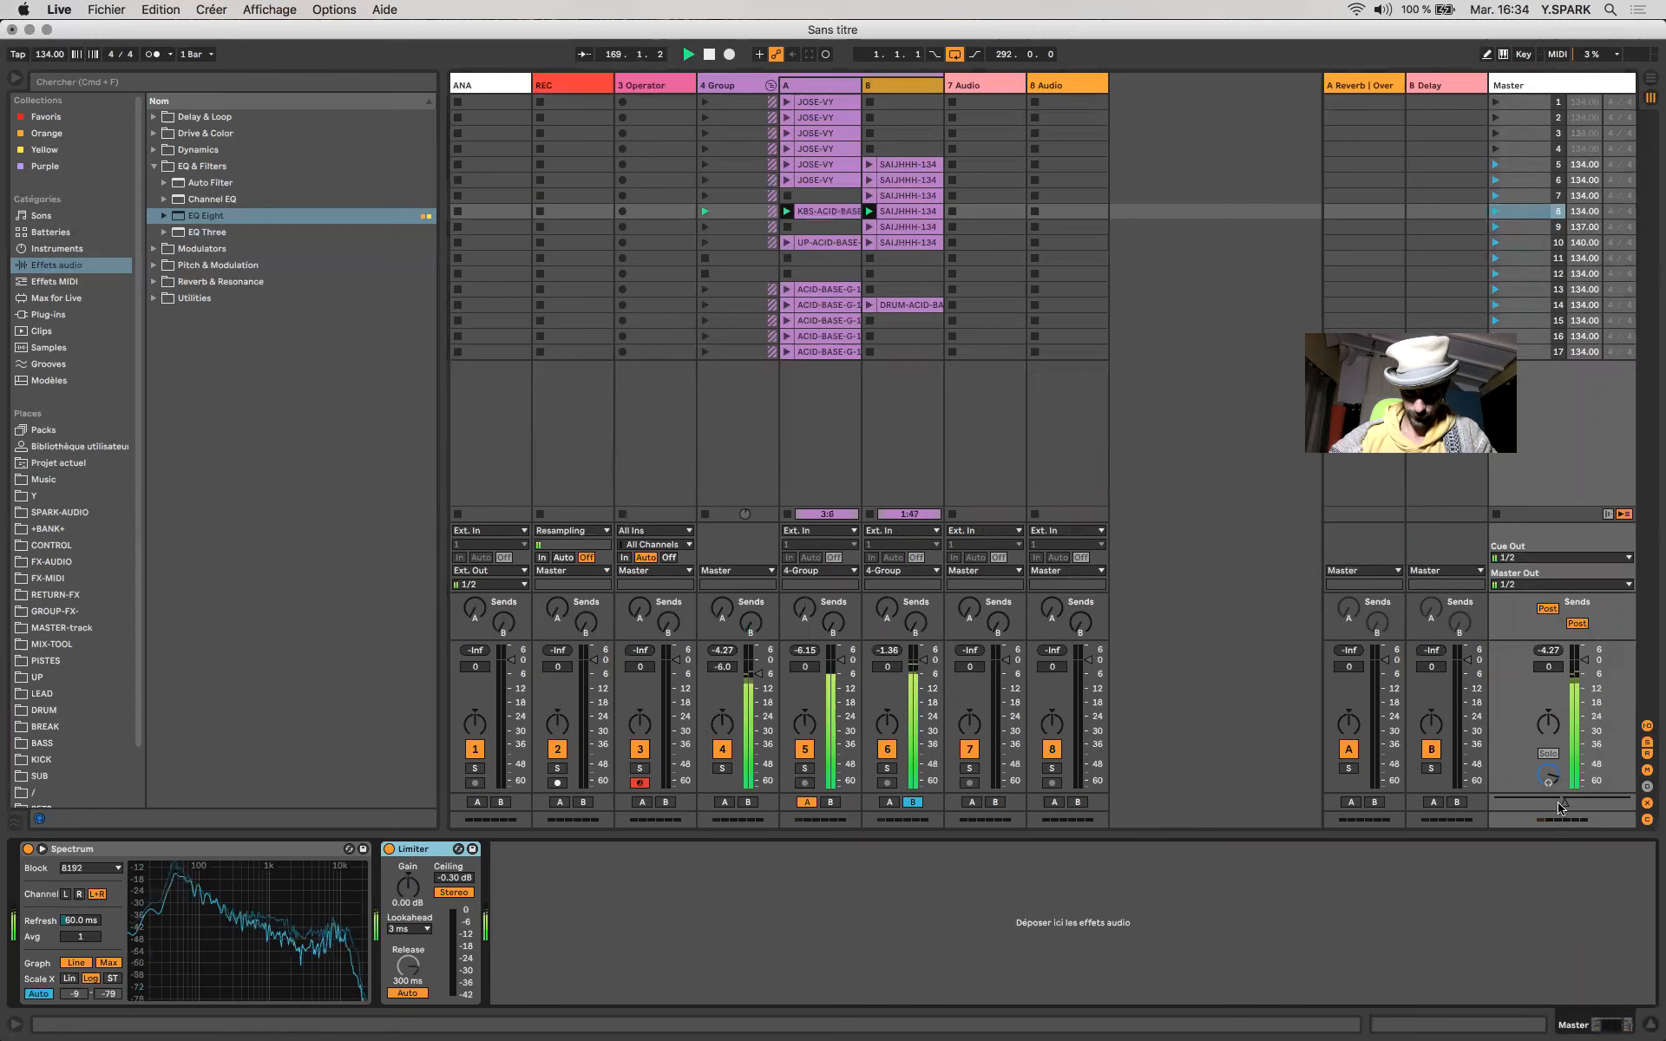
pyautogui.moveTo(1564, 803)
pyautogui.mouseDown()
pyautogui.moveTo(1630, 803)
pyautogui.moveTo(1494, 802)
pyautogui.moveTo(1554, 802)
pyautogui.mouseUp()
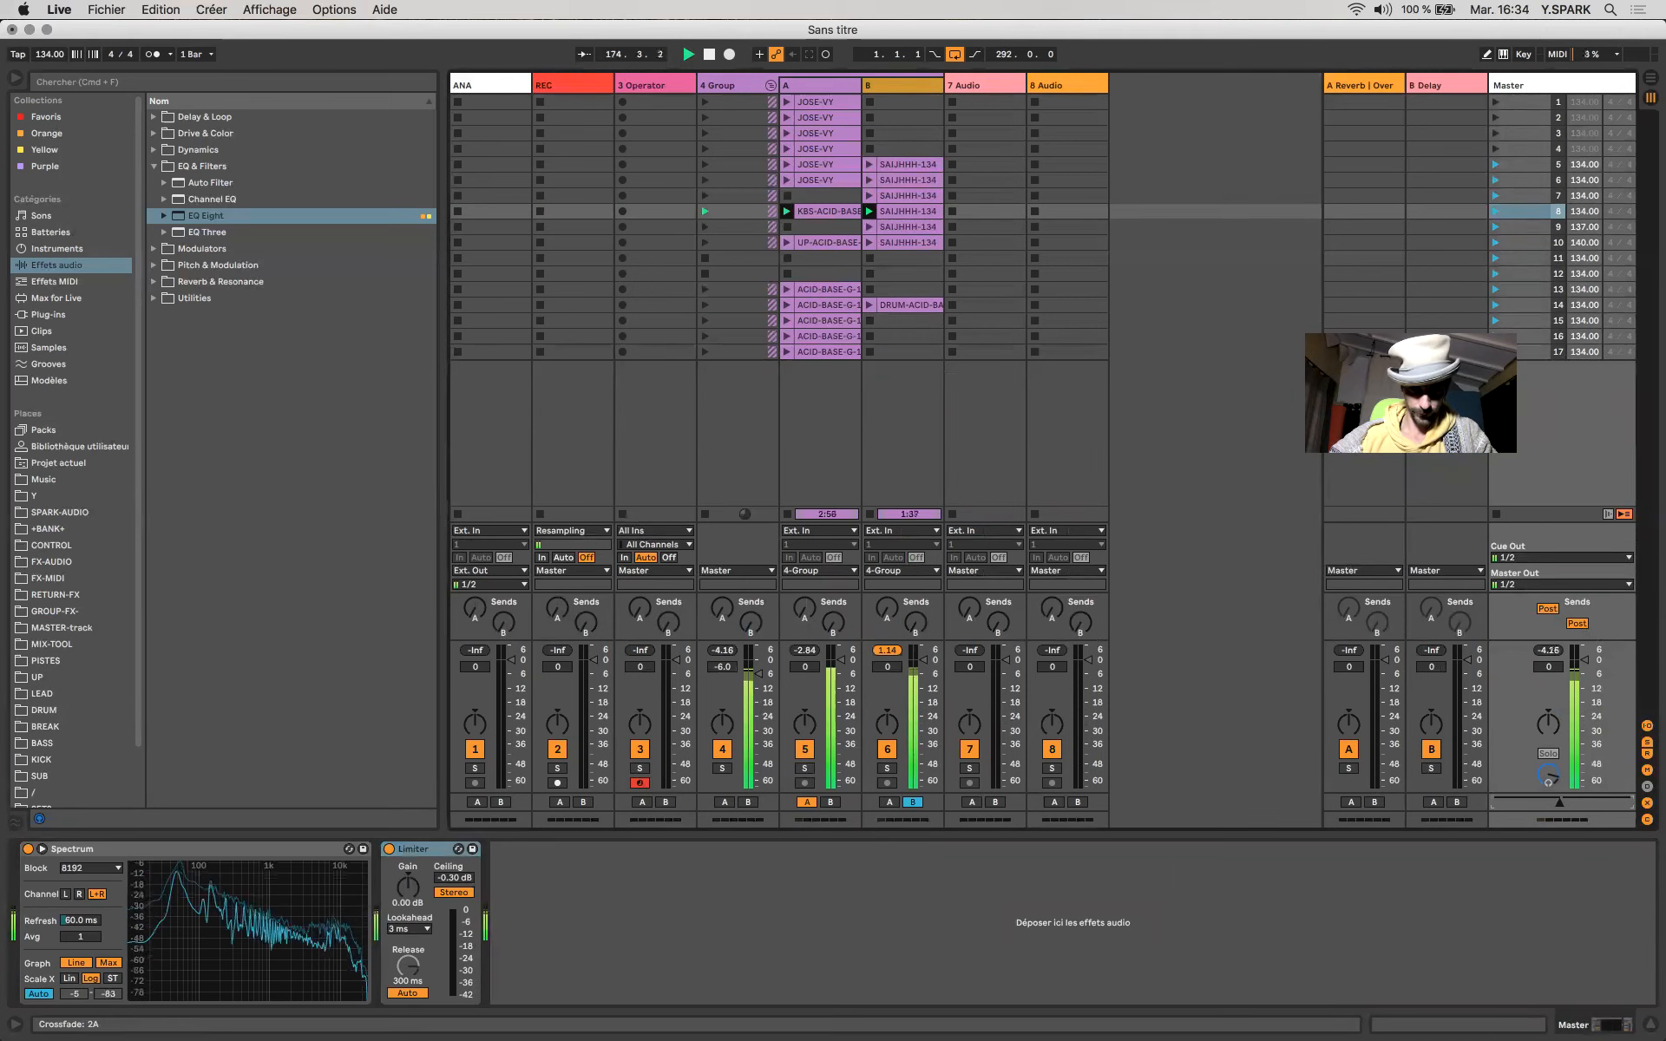
pyautogui.moveTo(1495, 803); pyautogui.dragTo(1630, 802)
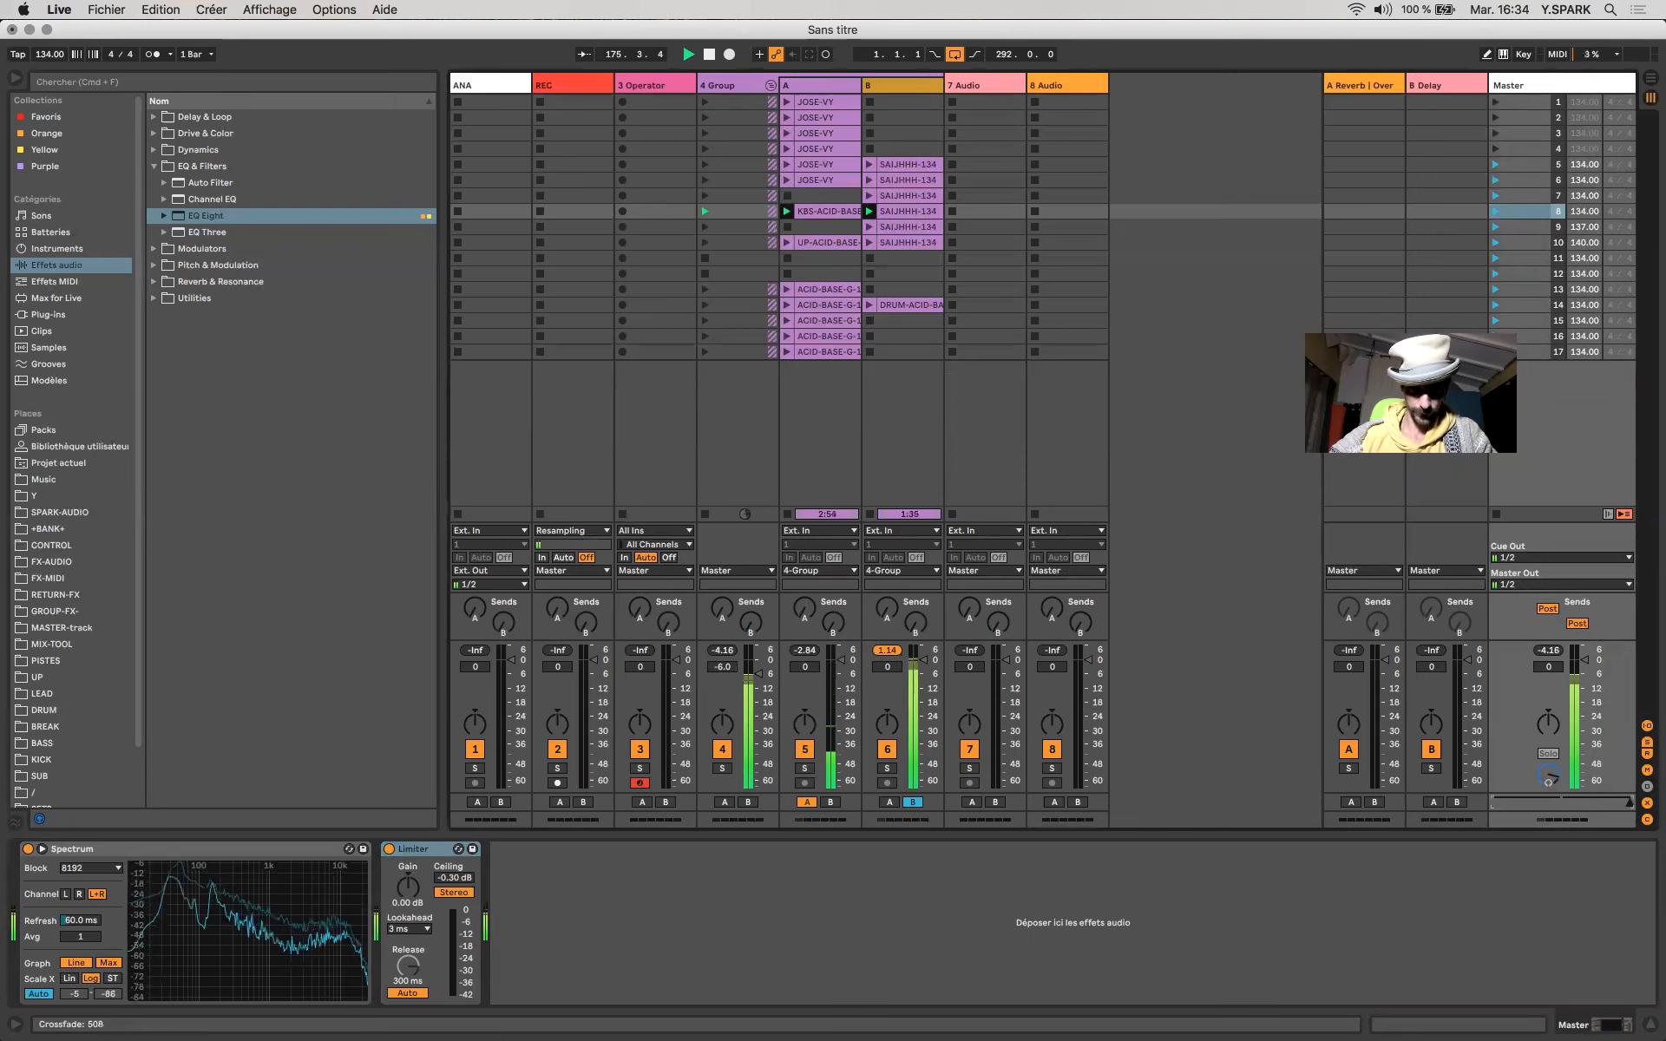
pyautogui.moveTo(1629, 803); pyautogui.dragTo(1561, 802)
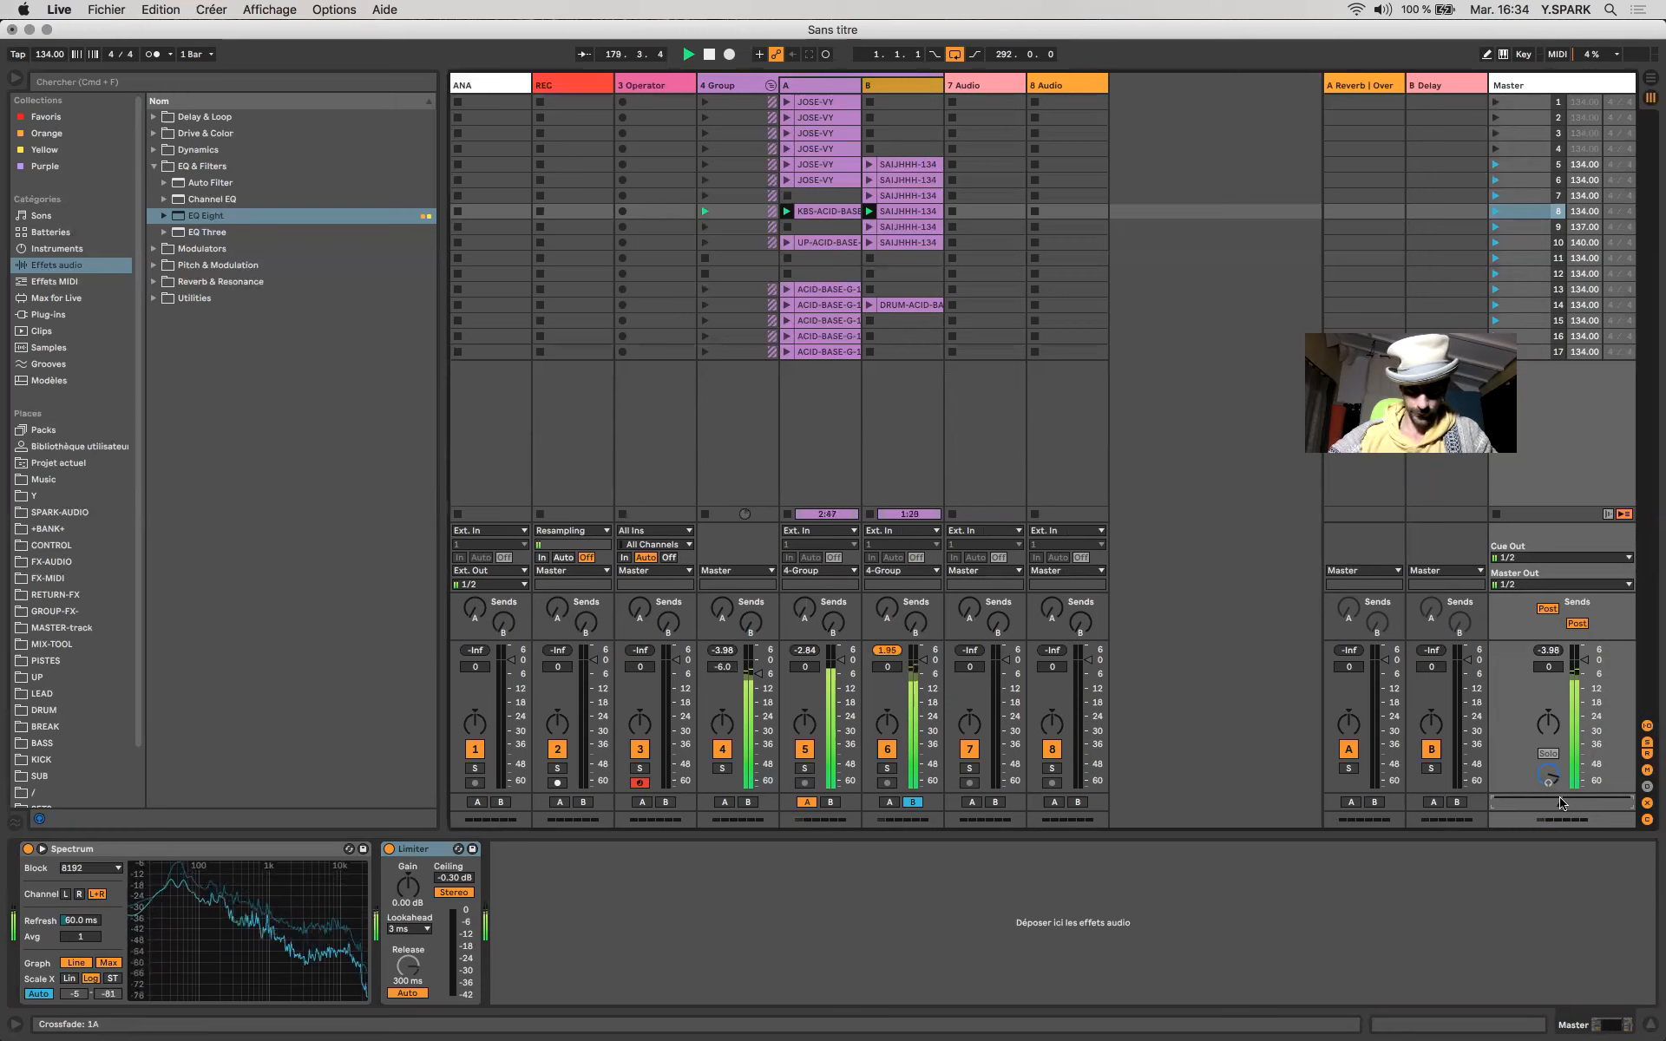
pyautogui.press('space')
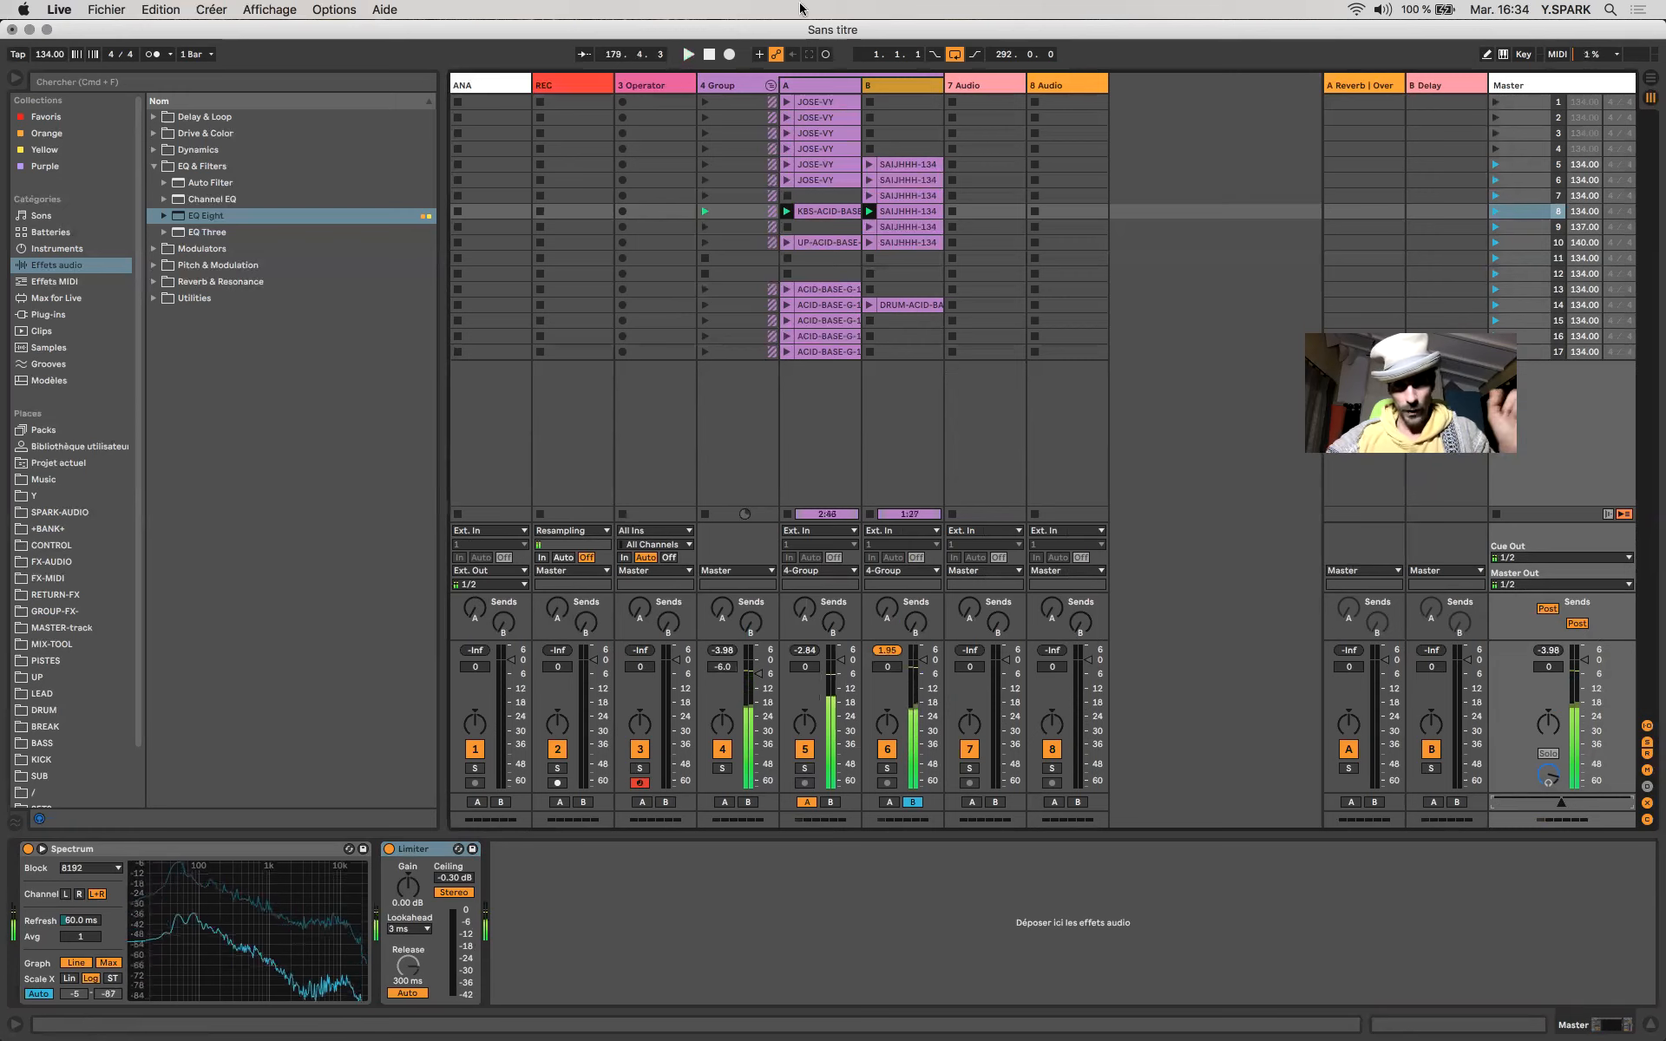
# Inspect the scene 8 KBS-ACID-BASE-G-145 clip and the SAIJHHH-134 clips in scenes 7 and 8.
pyautogui.doubleClick(855, 216)
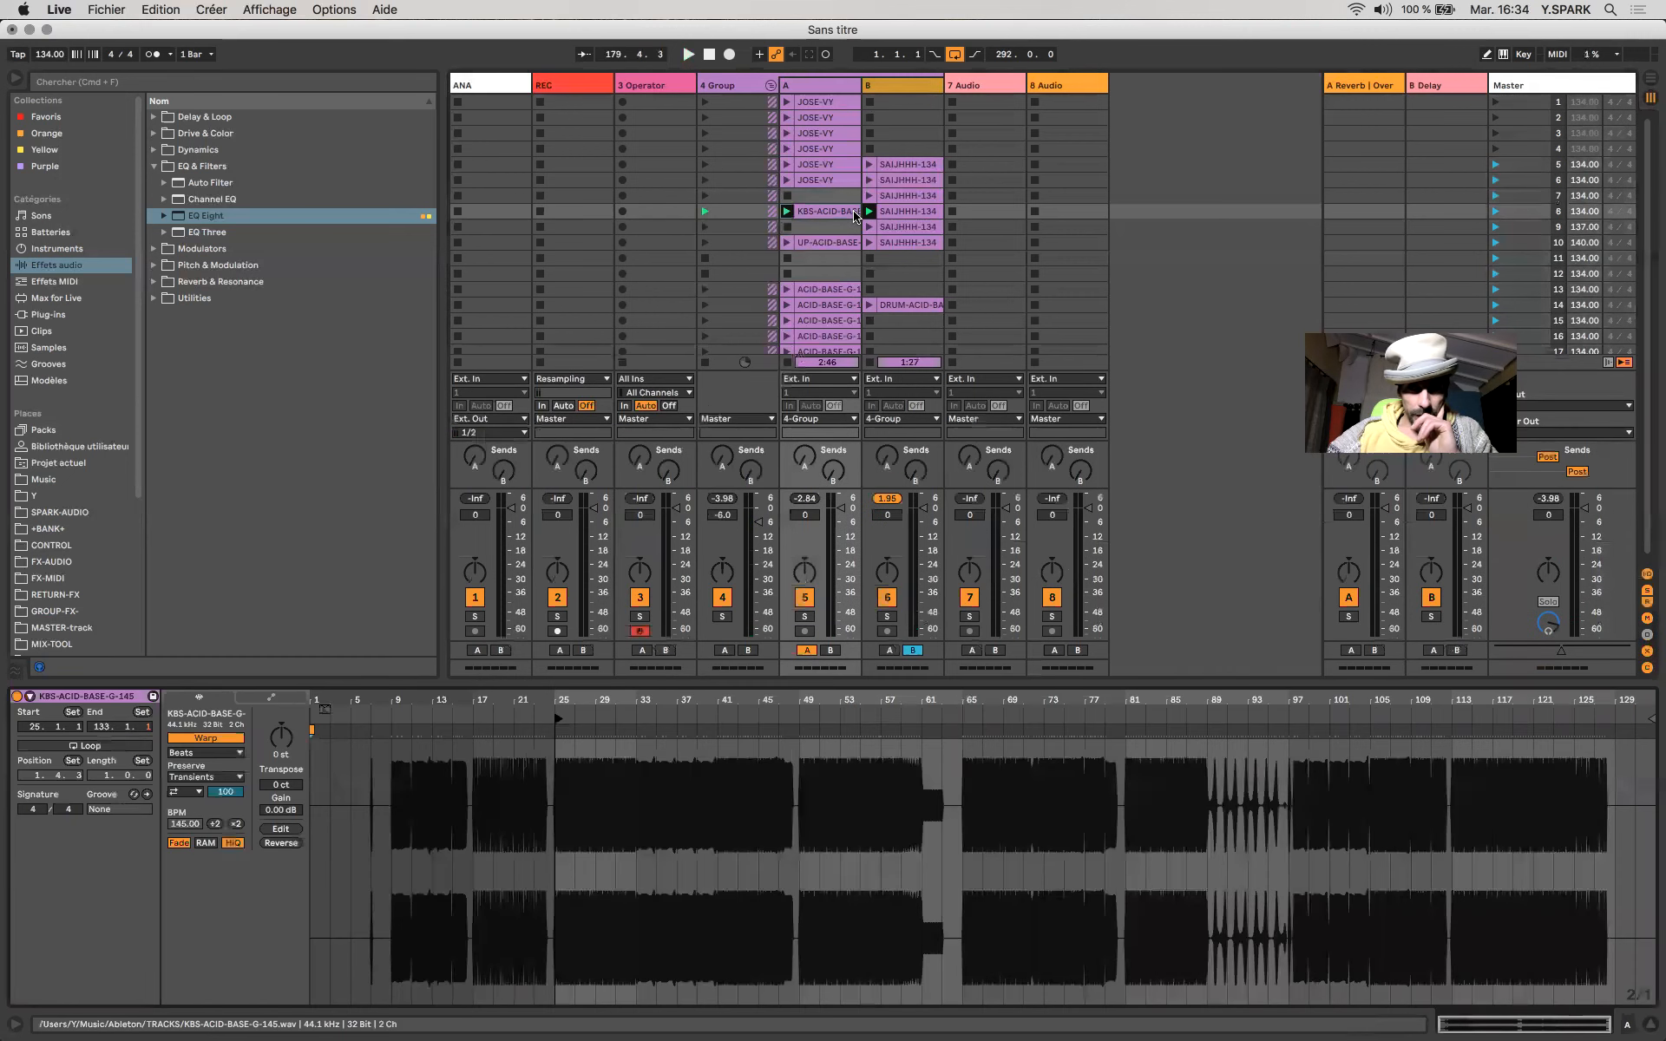
pyautogui.click(907, 199)
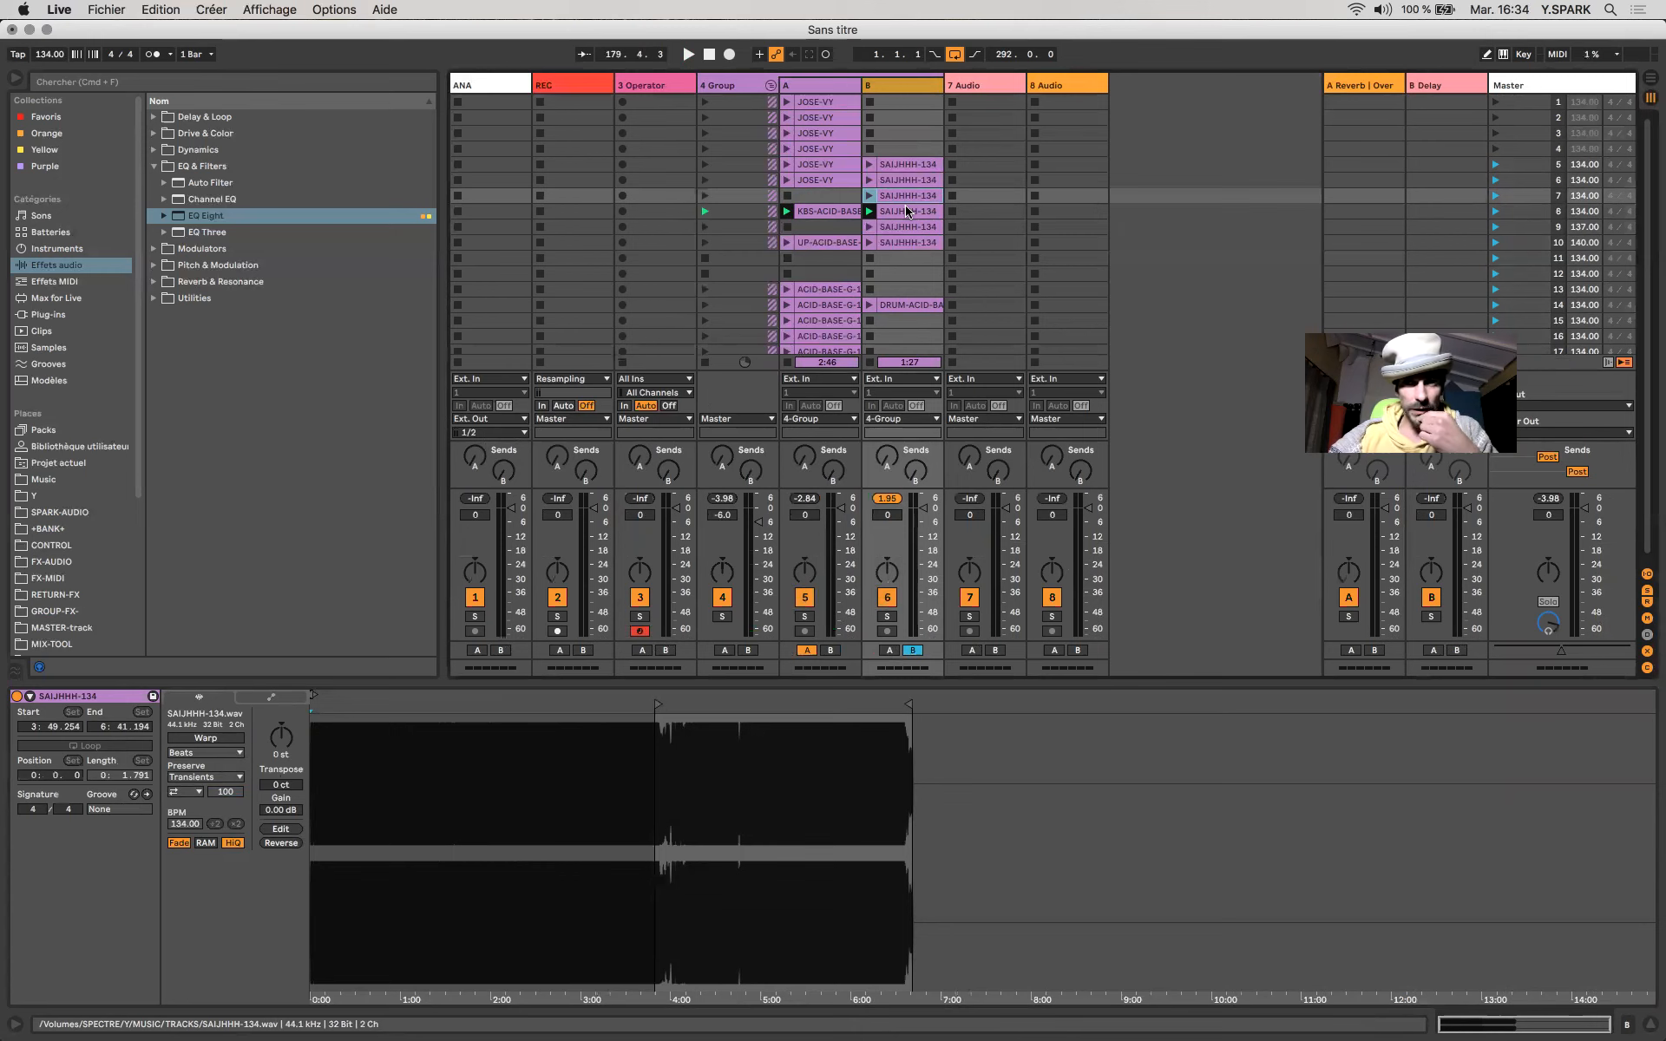
pyautogui.click(907, 211)
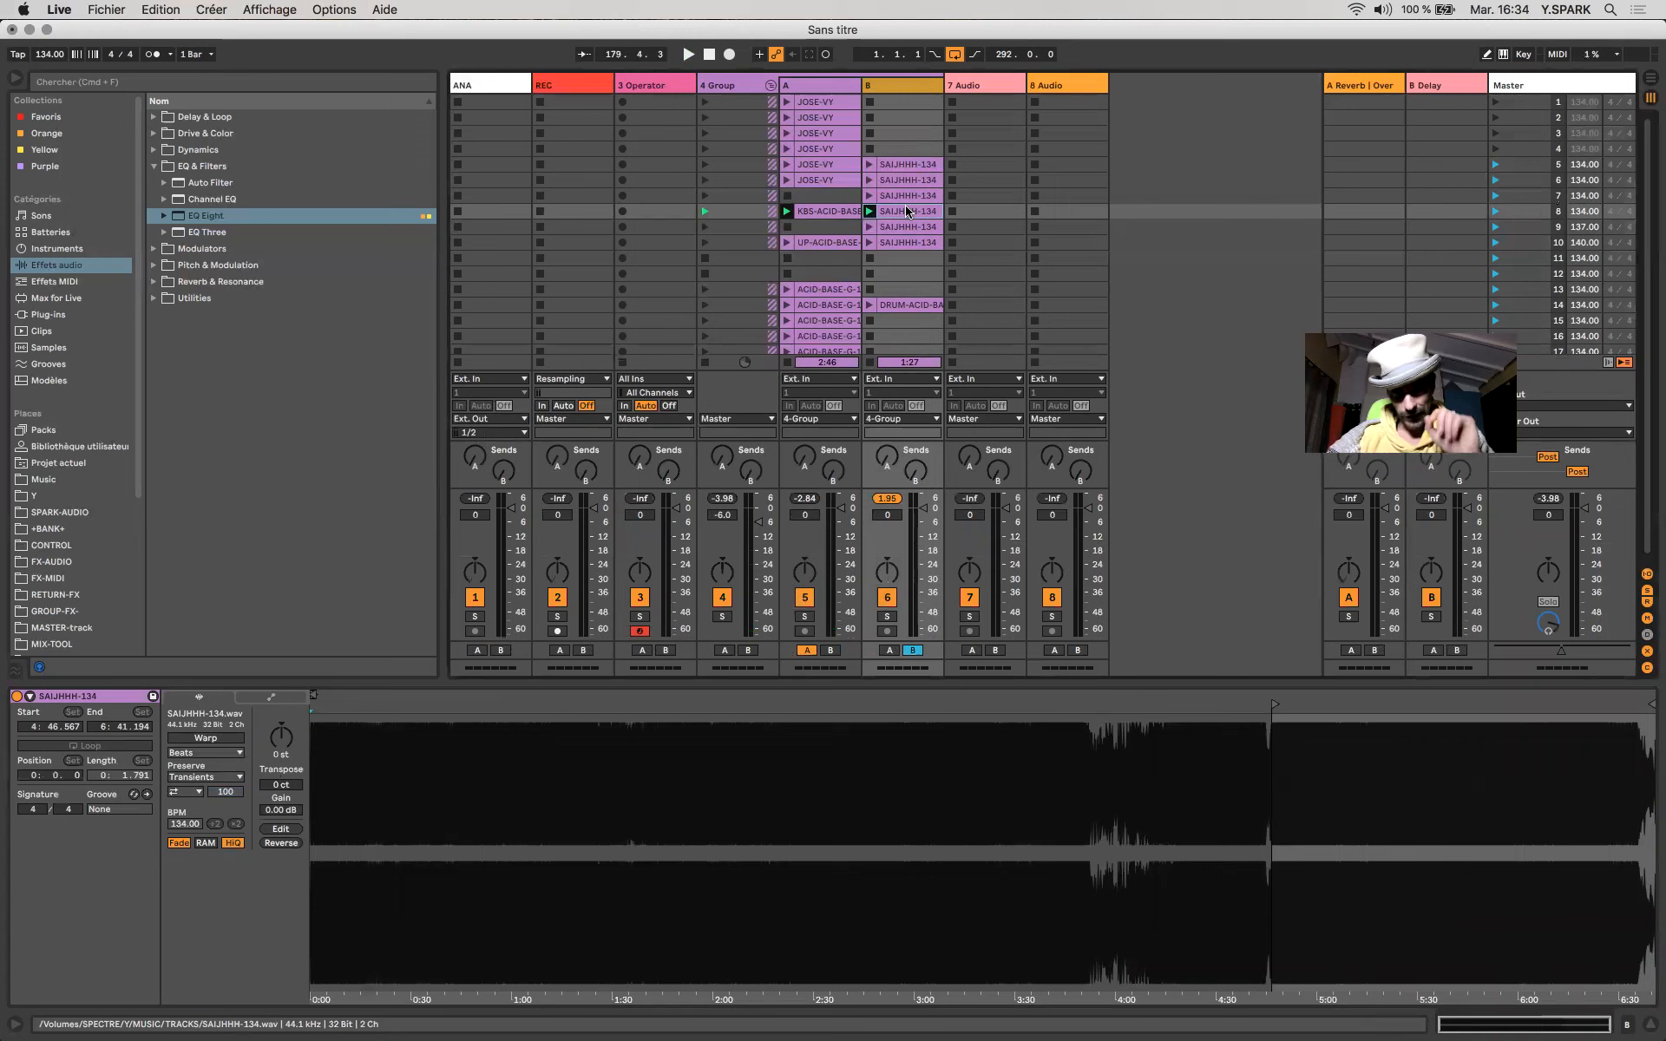
# Insert a new audio track directly after track B in the group.
pyautogui.click(885, 83)
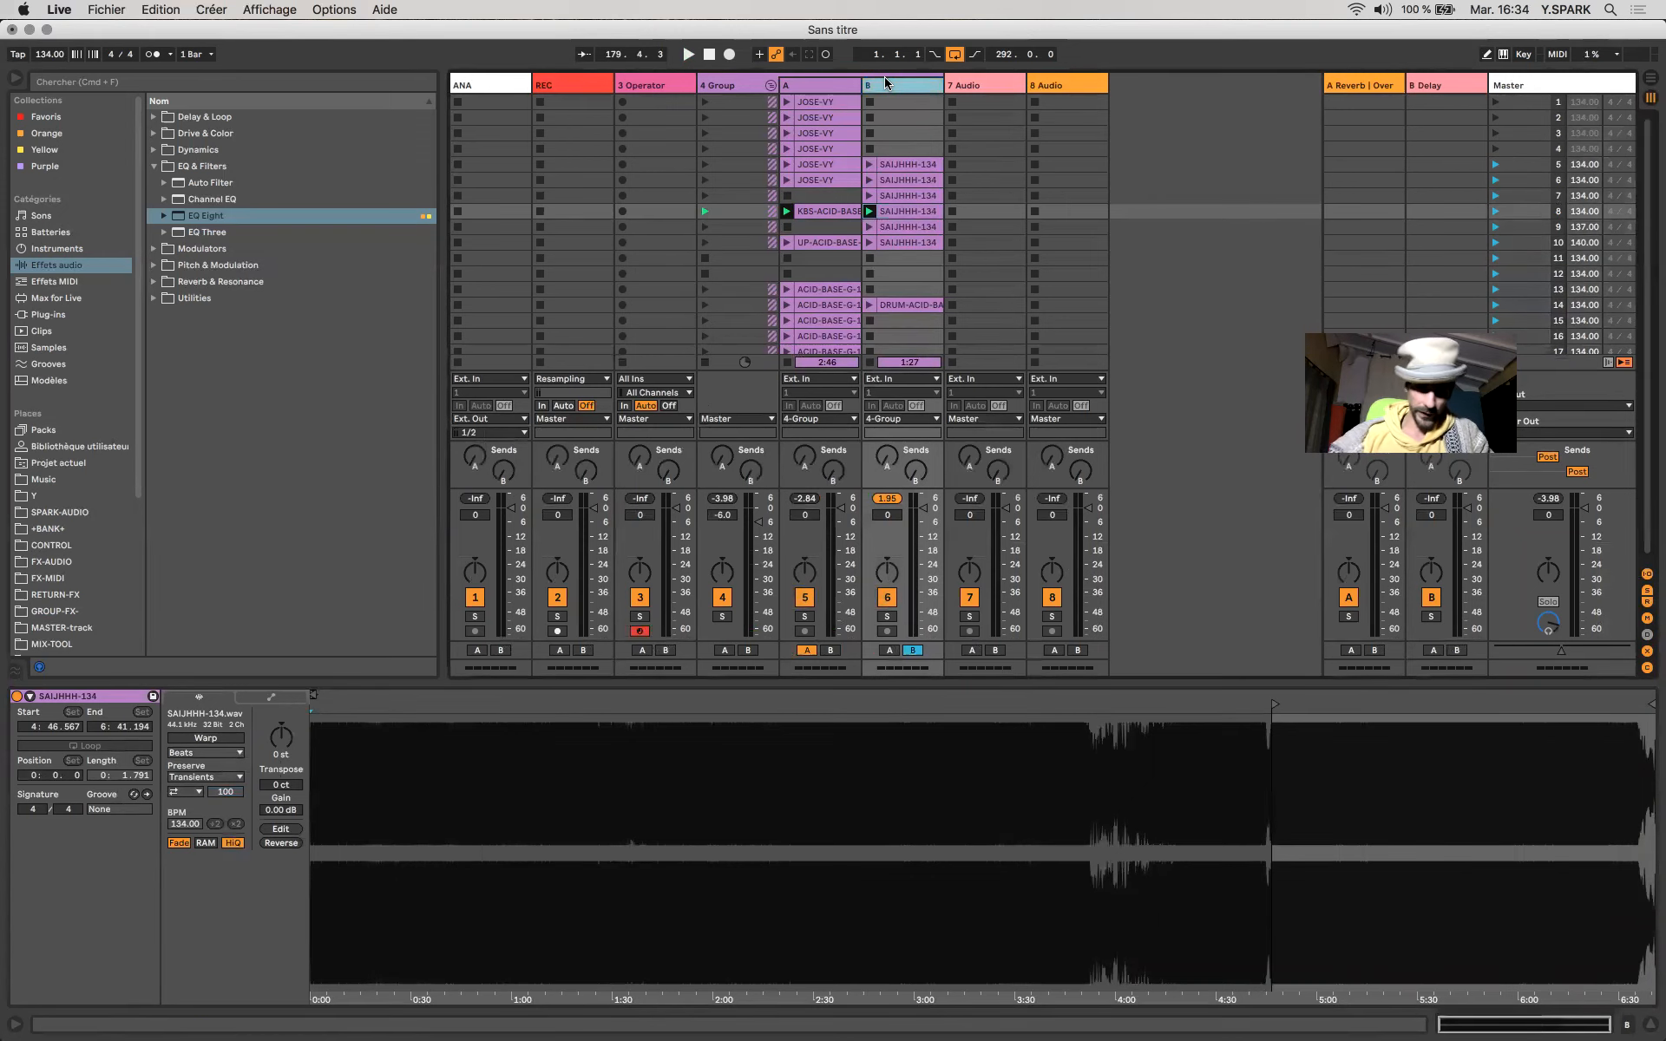
pyautogui.press('super+t')
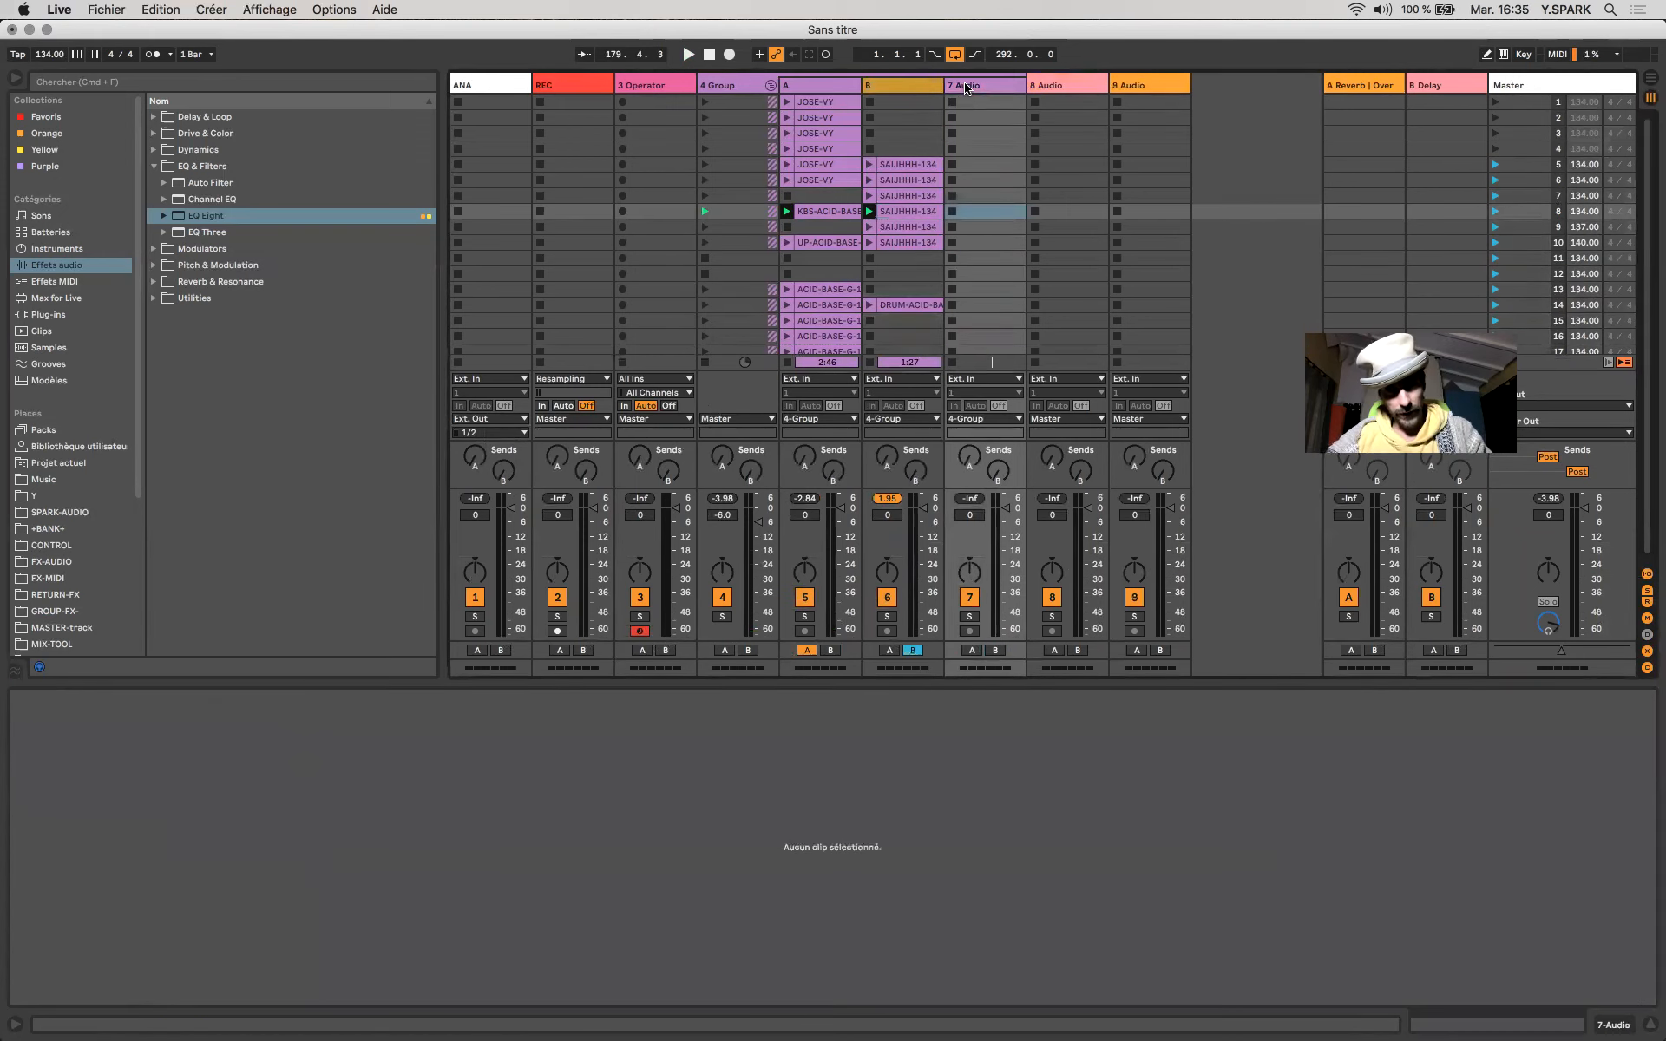
# Name the new audio track UP and duplicate it.
pyautogui.press('super+r')
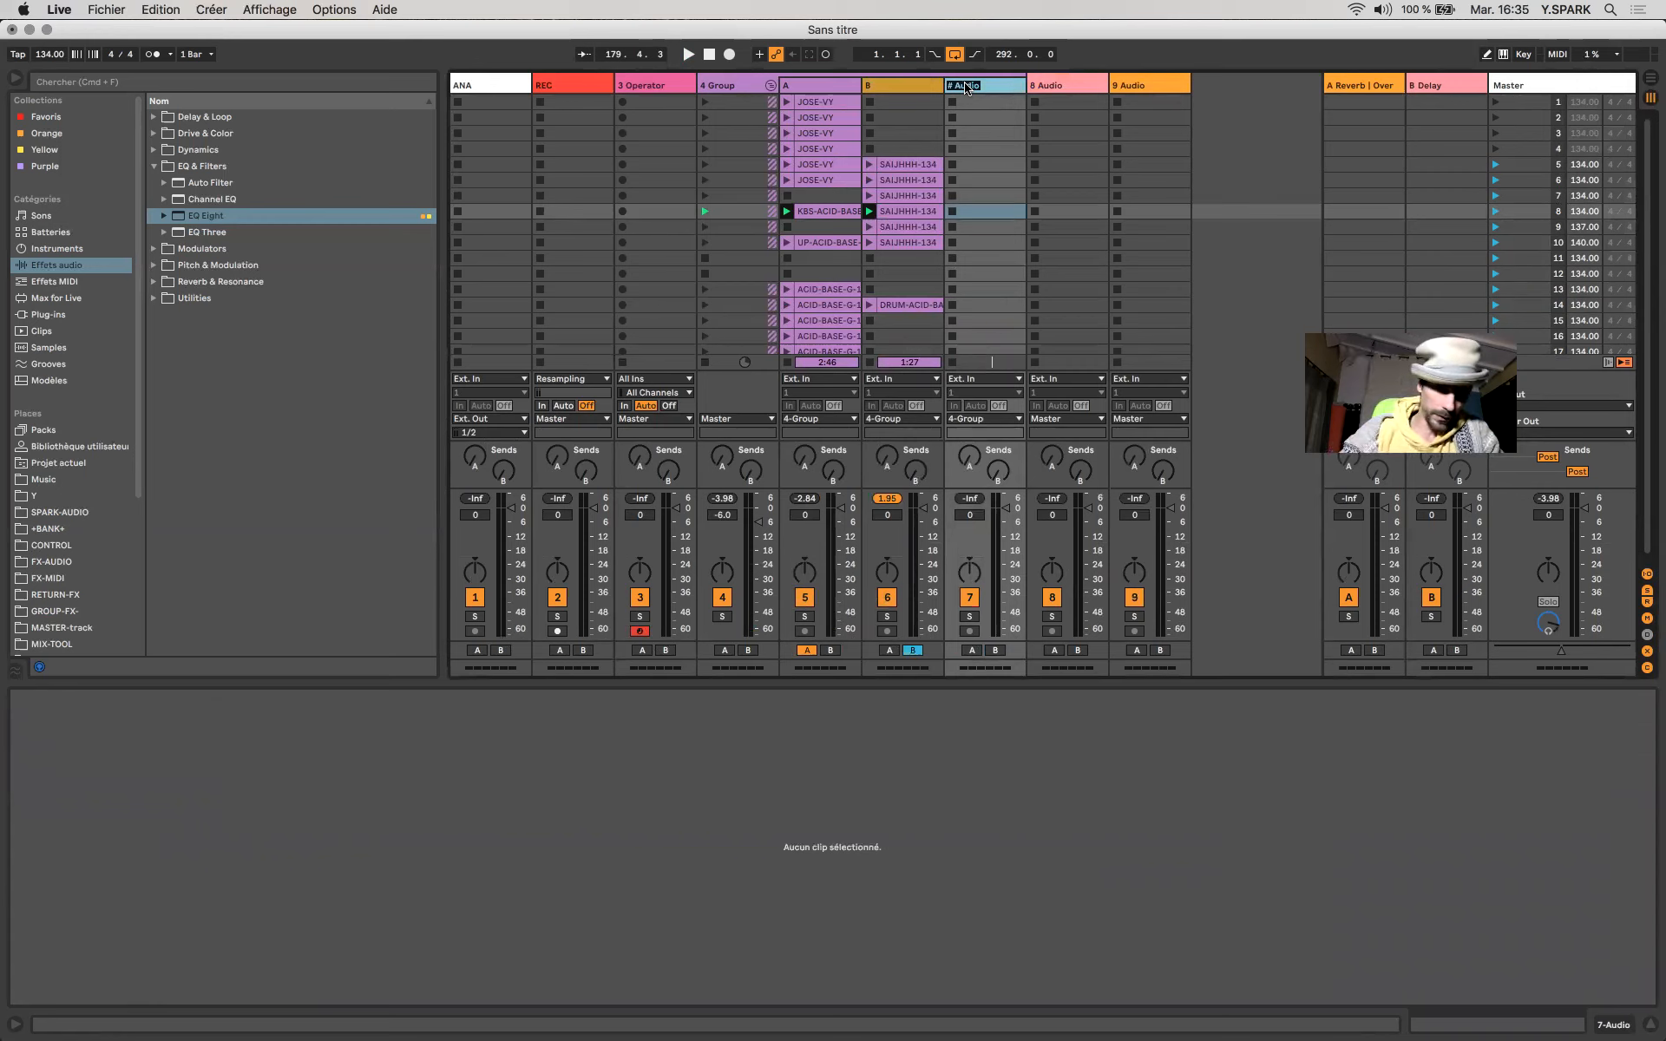
pyautogui.write('UP')
pyautogui.press('Return')
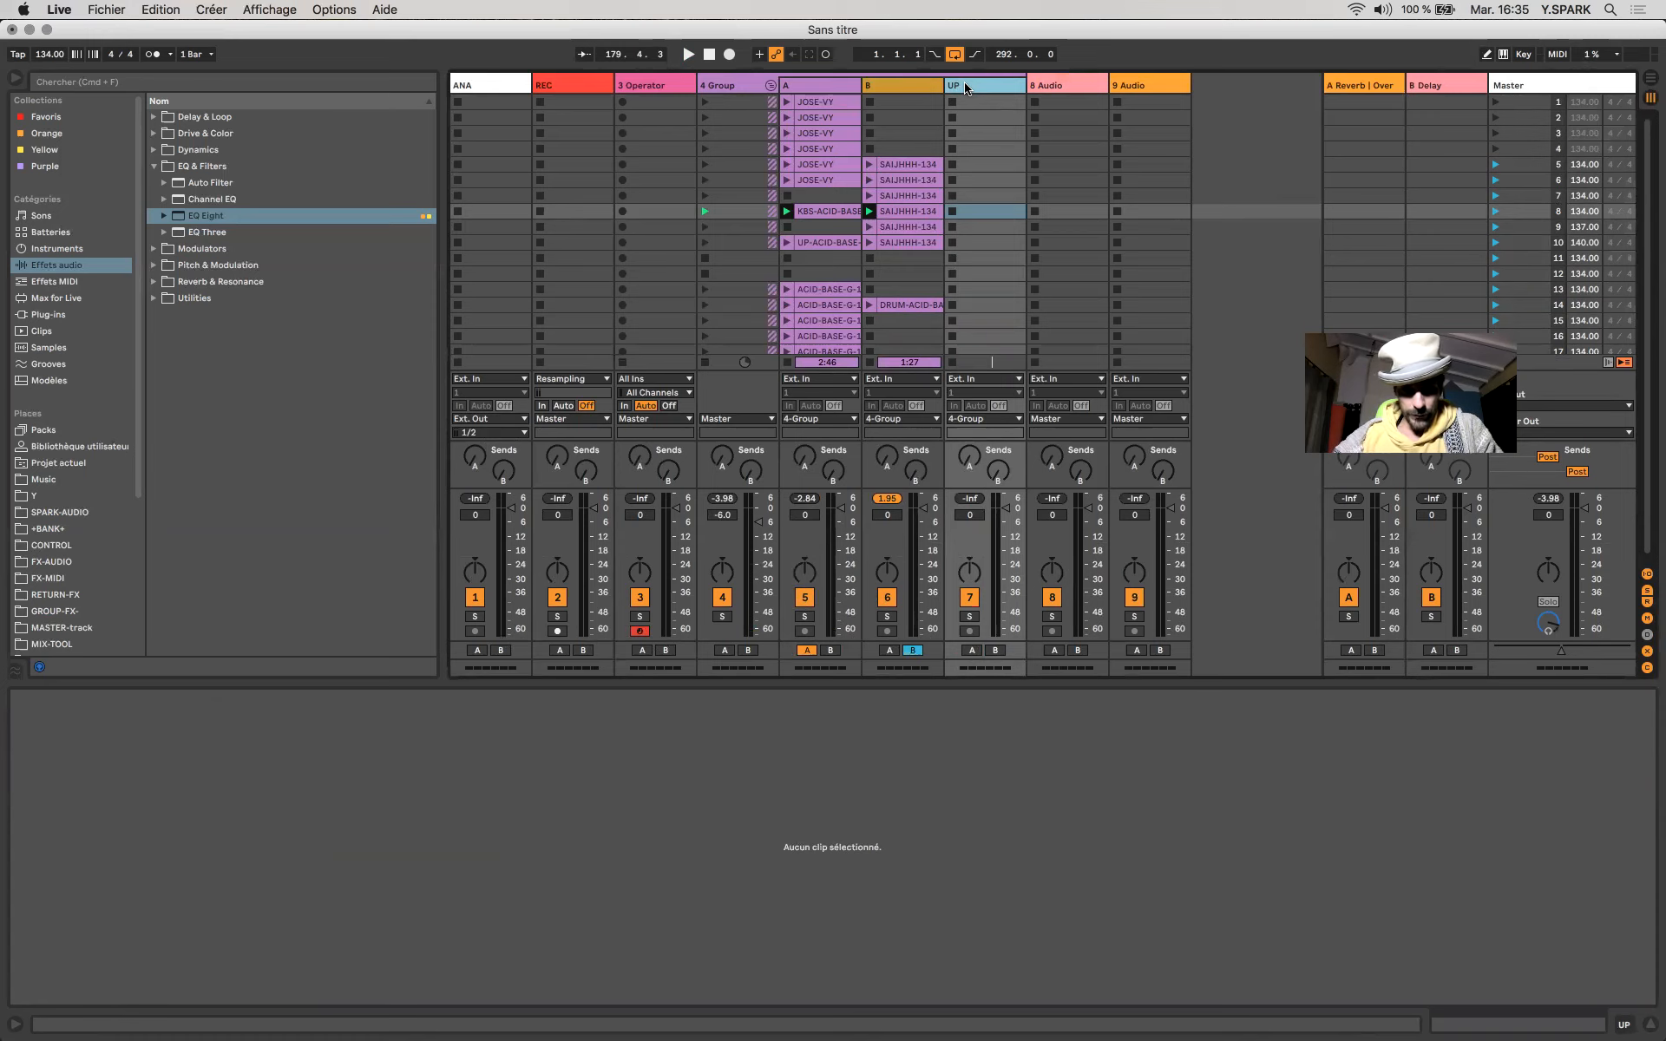
pyautogui.press('super+d')
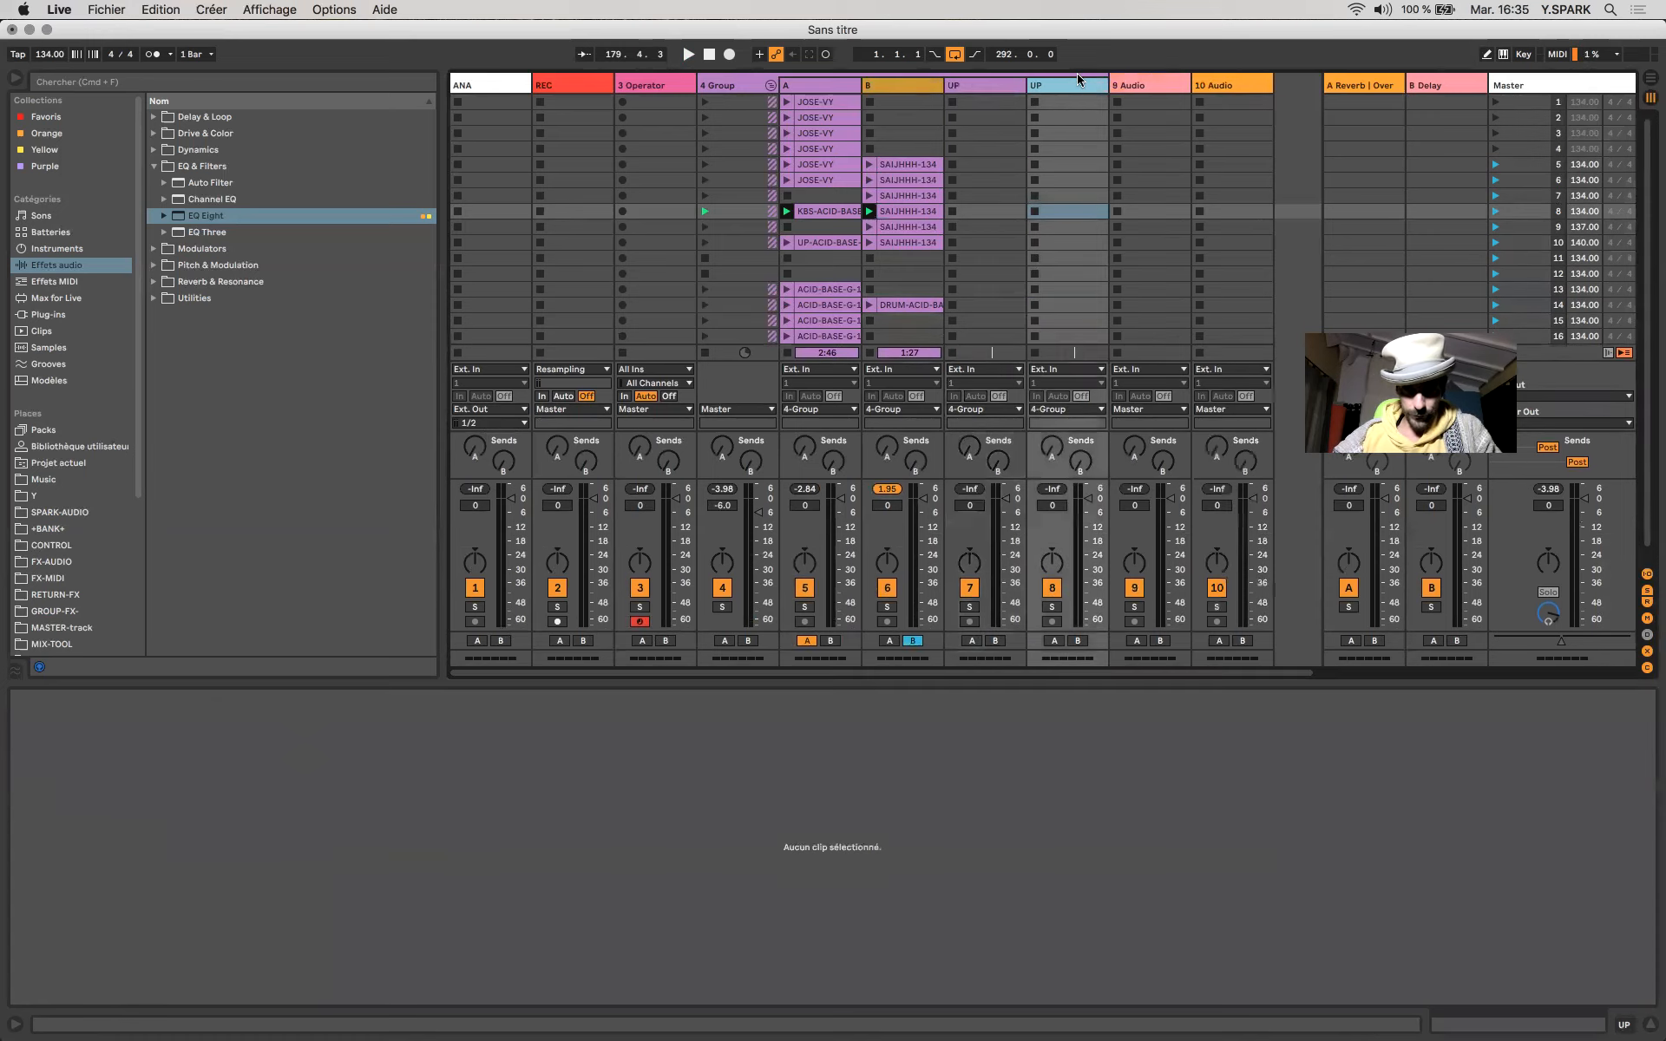
# Rename the first UP track LOW and its duplicate MID.
pyautogui.click(985, 85)
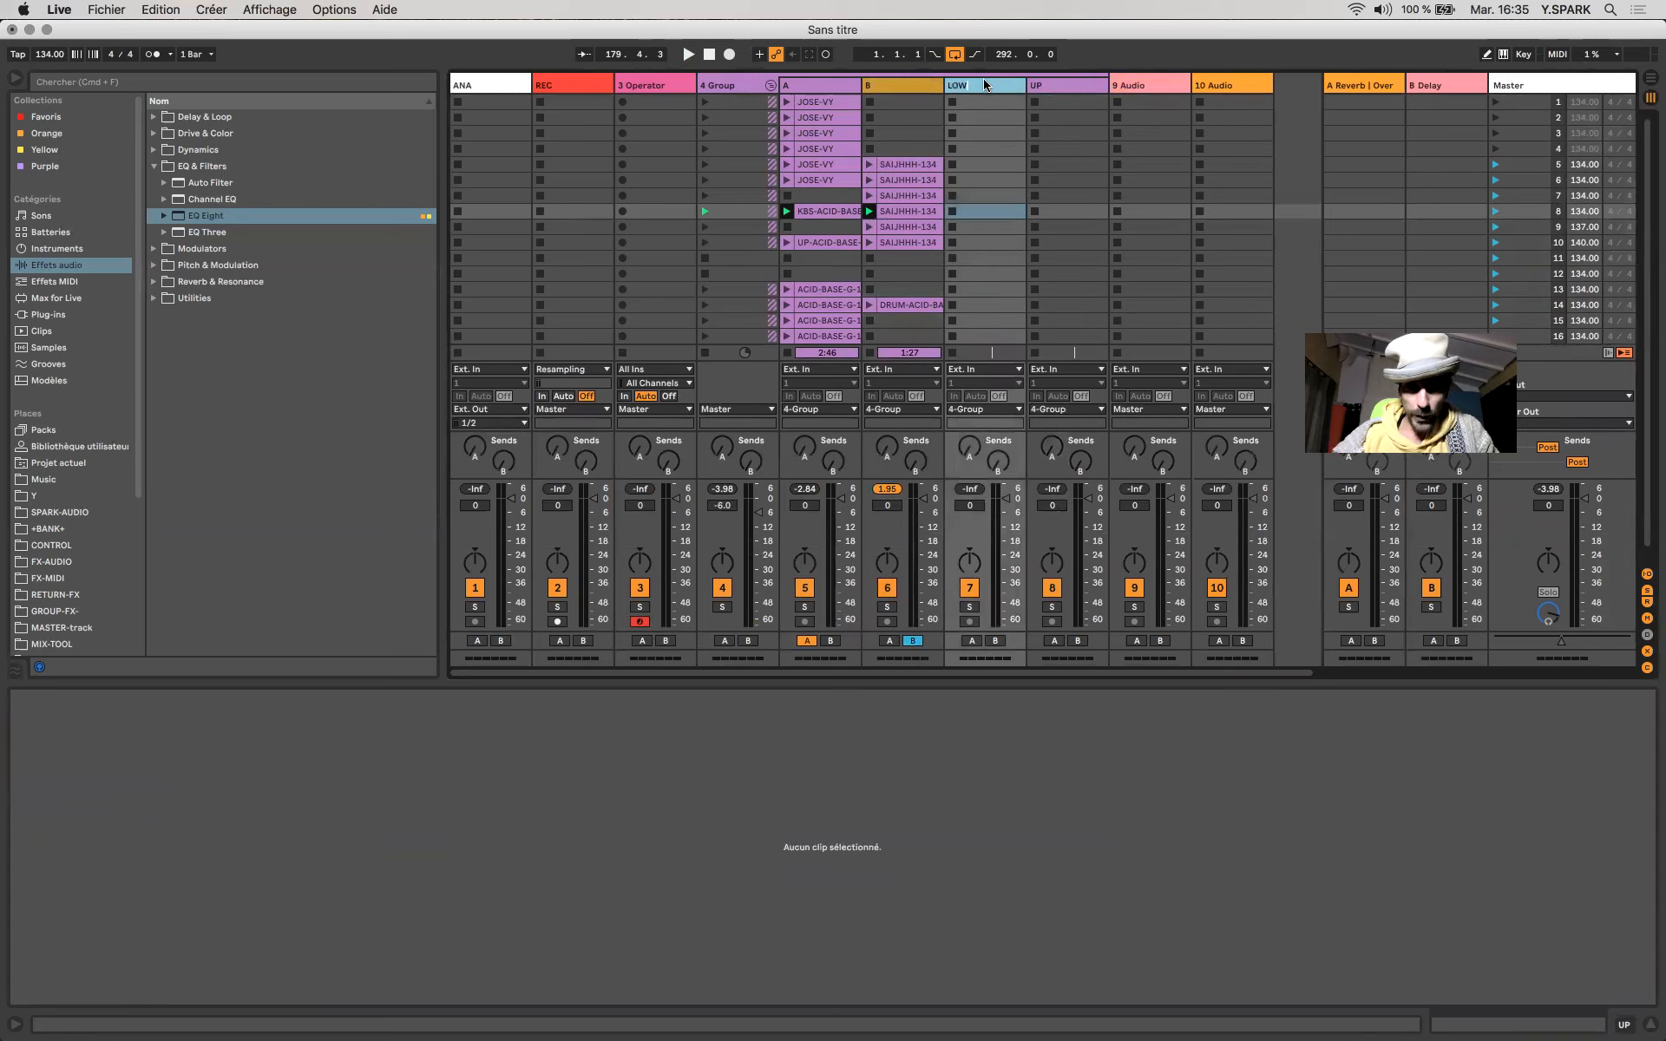
pyautogui.click(1058, 83)
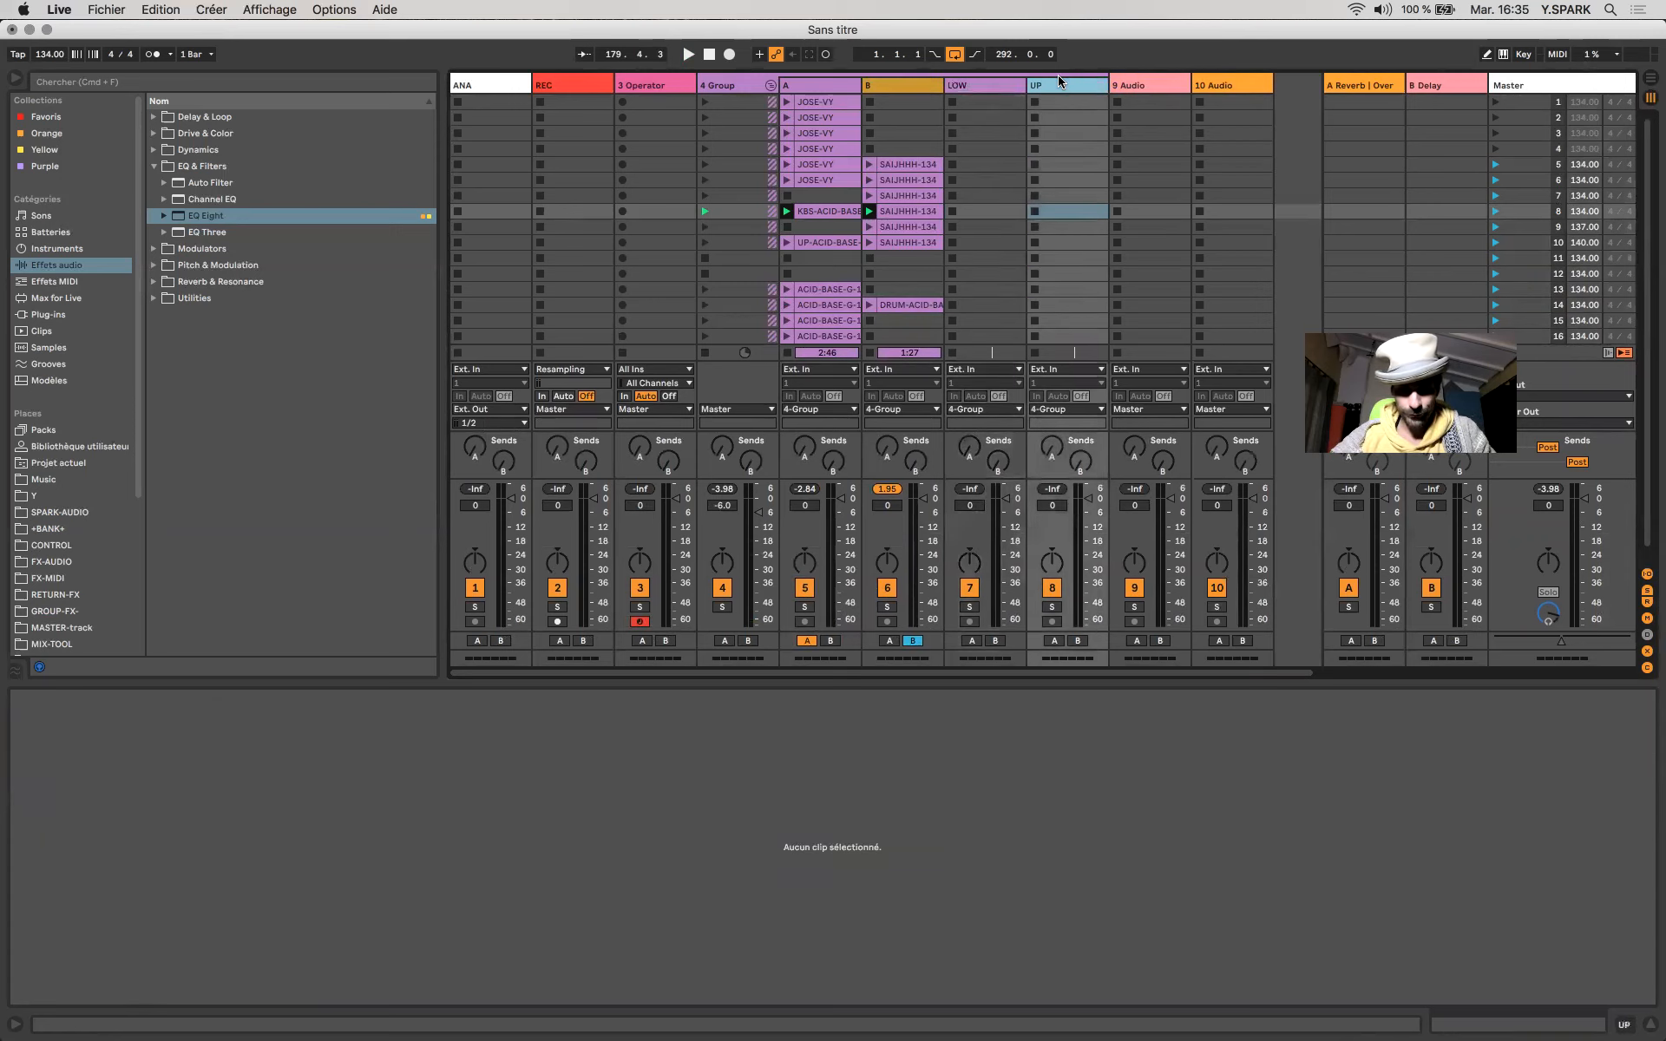
pyautogui.press('super+r')
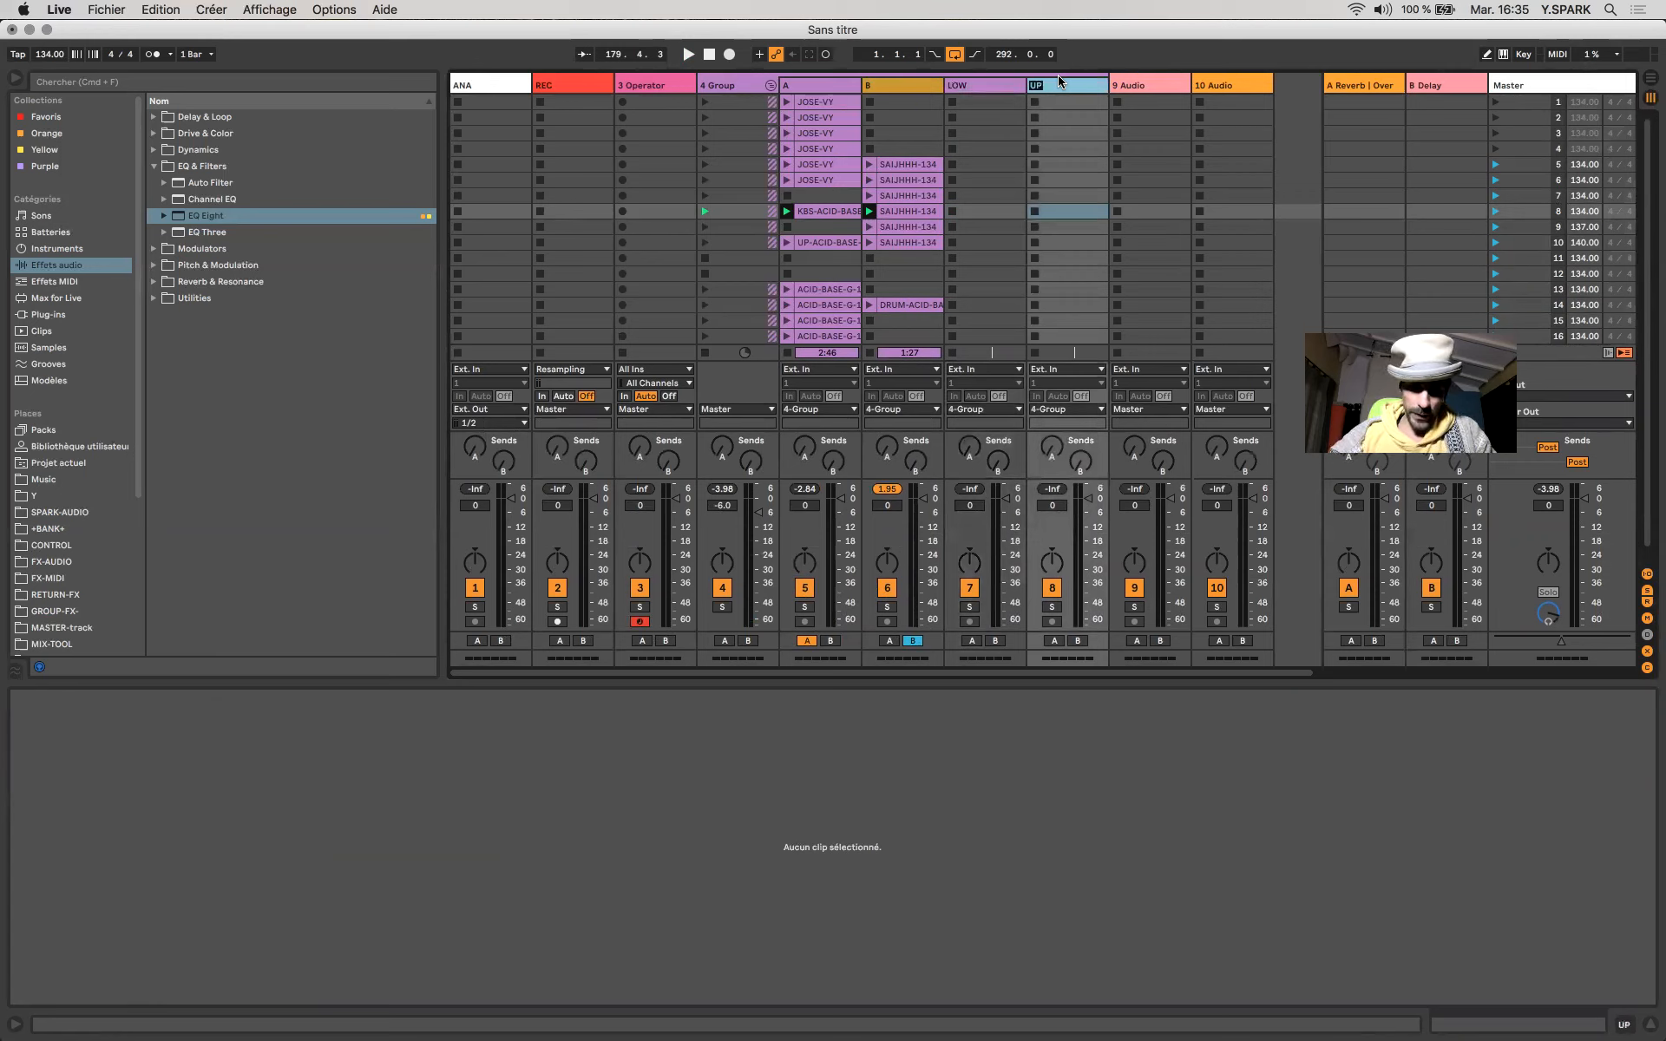
pyautogui.press('Return')
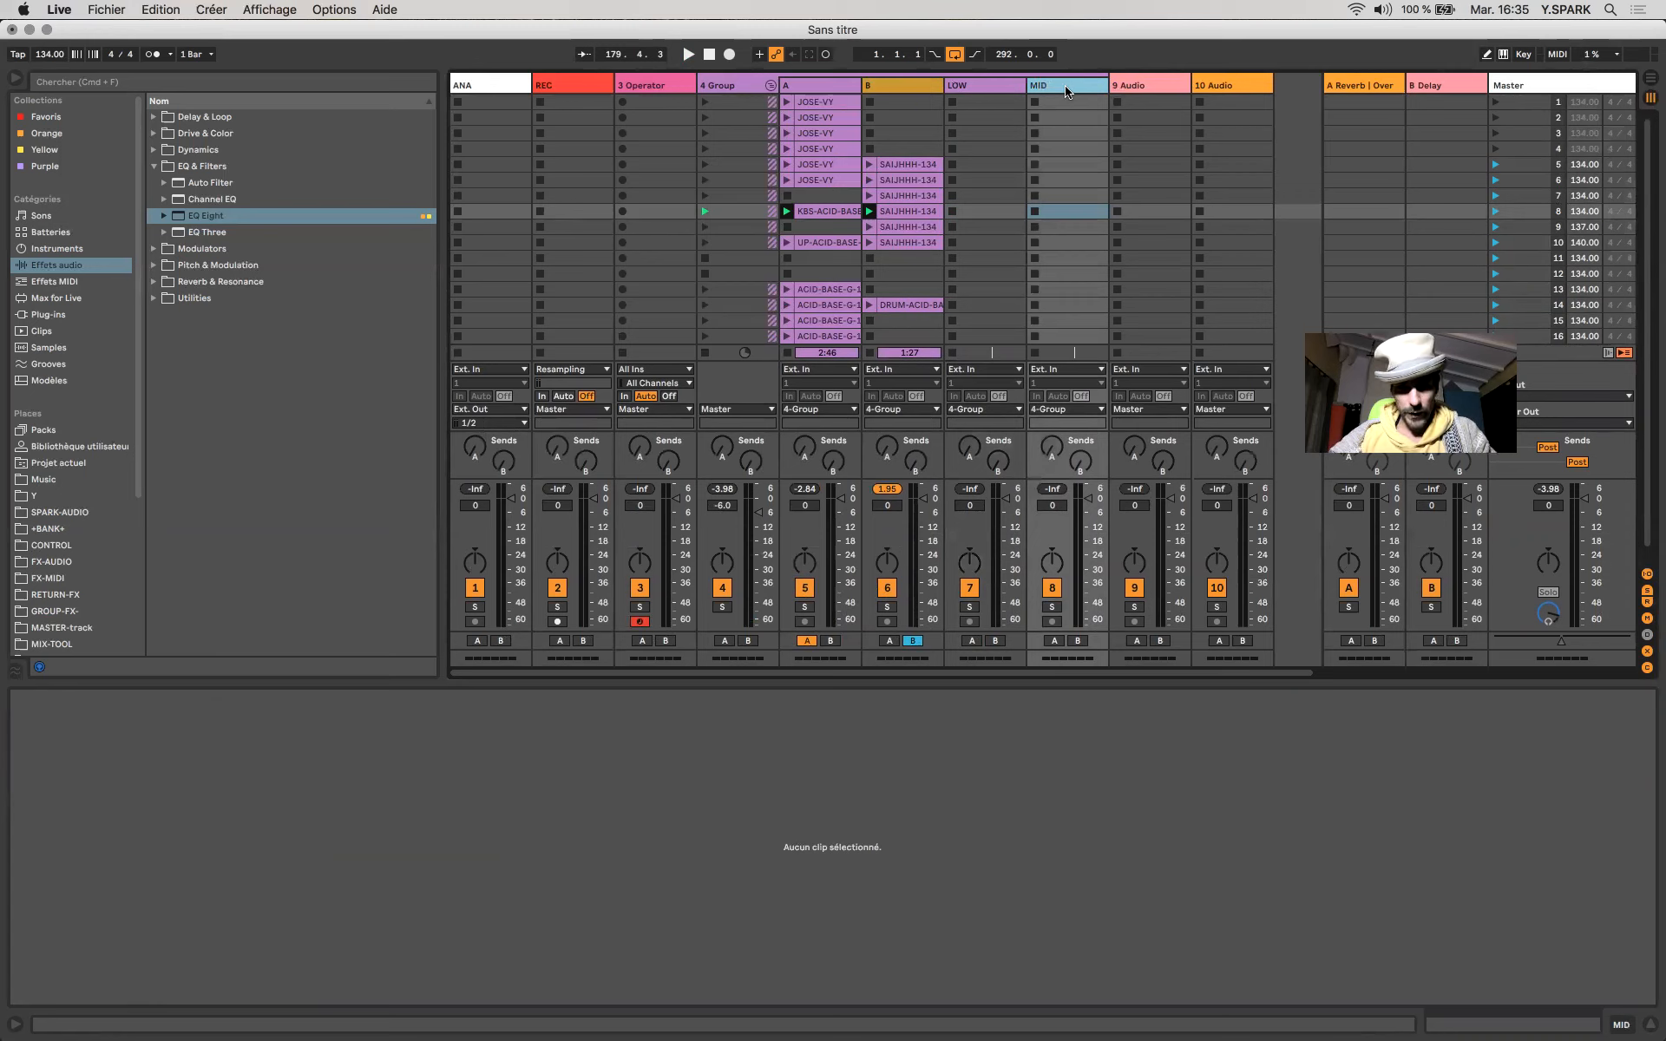
# Insert another audio track after MID in the group and name it HIGH.
pyautogui.press('super+t')
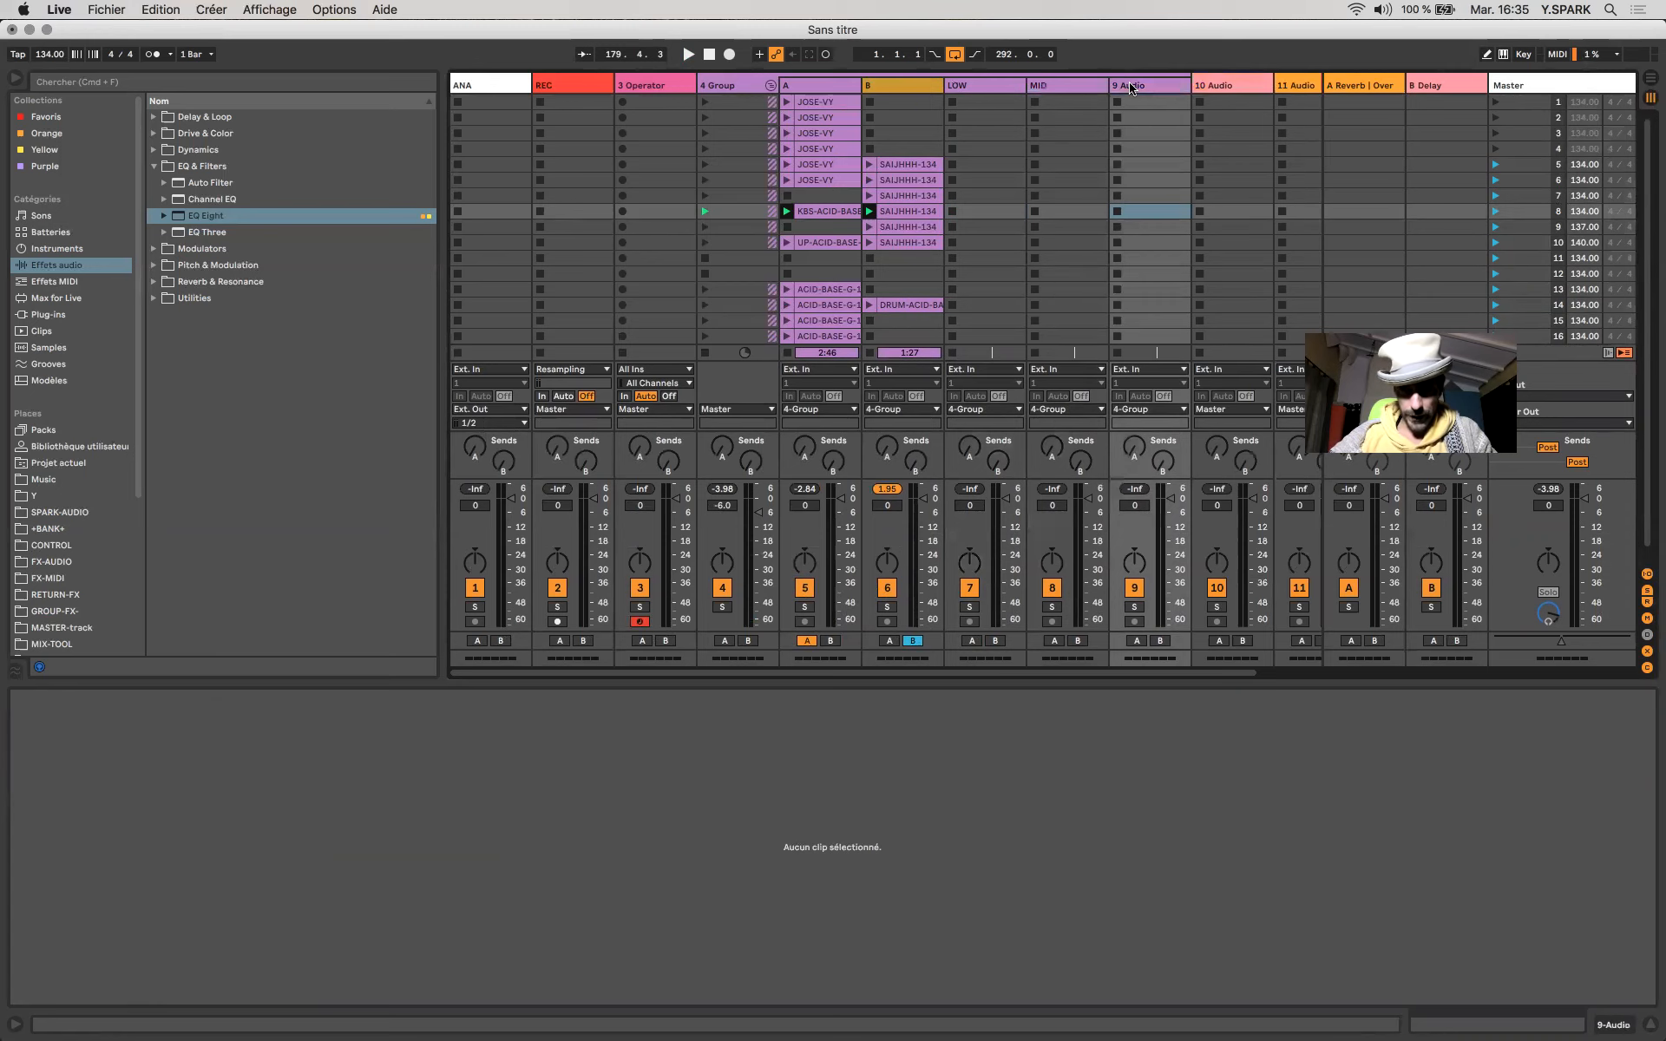
pyautogui.press('super+r')
pyautogui.write('H')
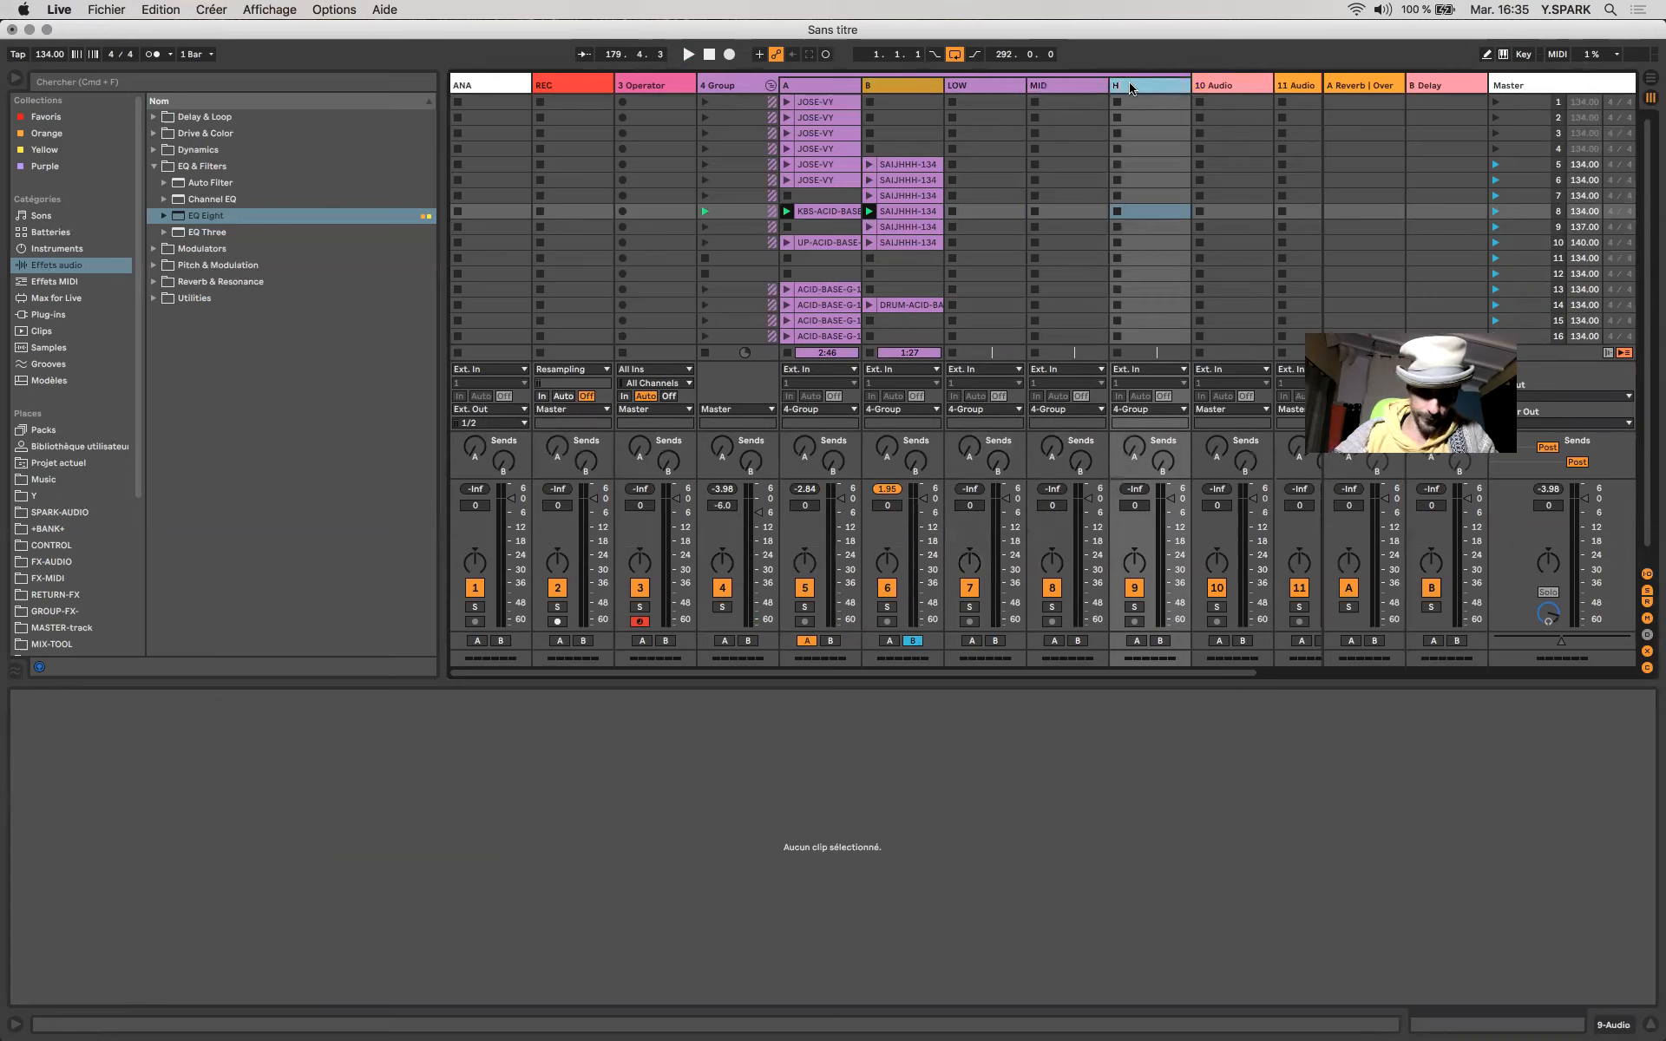
pyautogui.write('IGH')
pyautogui.press('Return')
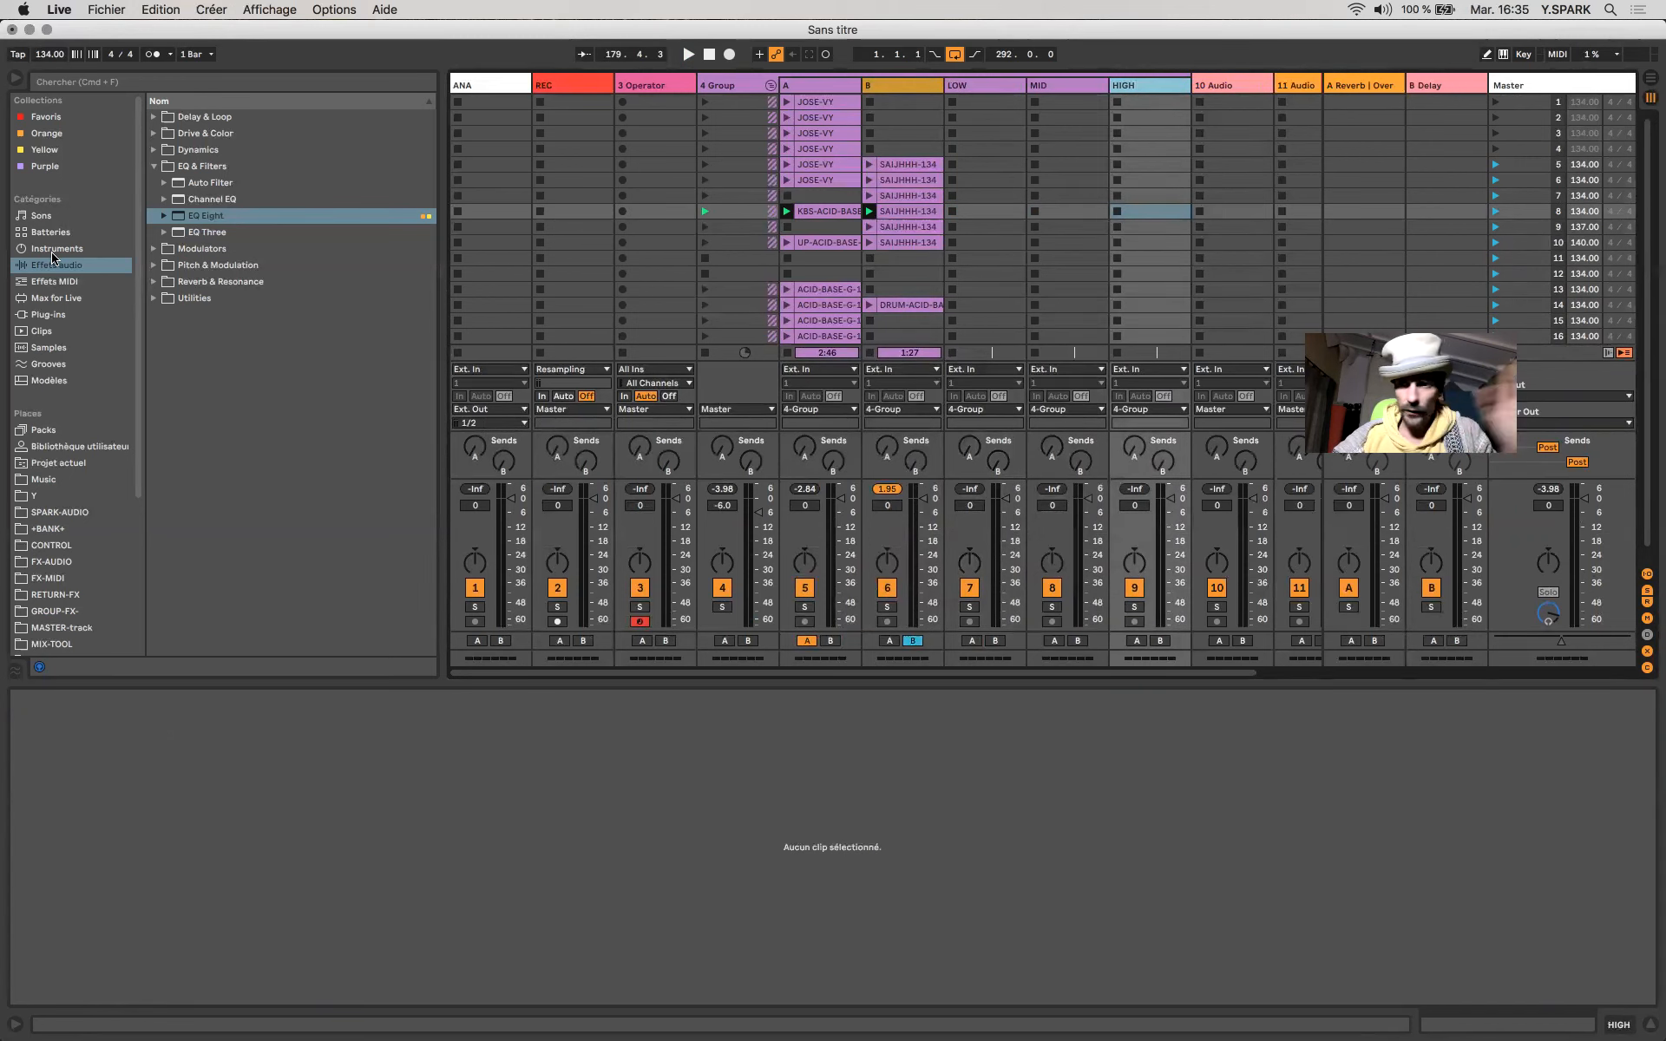
# Look through the EQ Three and Channel EQ presets among the EQ & Filters audio effects.
pyautogui.moveTo(973, 195); pyautogui.dragTo(1135, 153)
pyautogui.moveTo(1147, 229); pyautogui.dragTo(1145, 227)
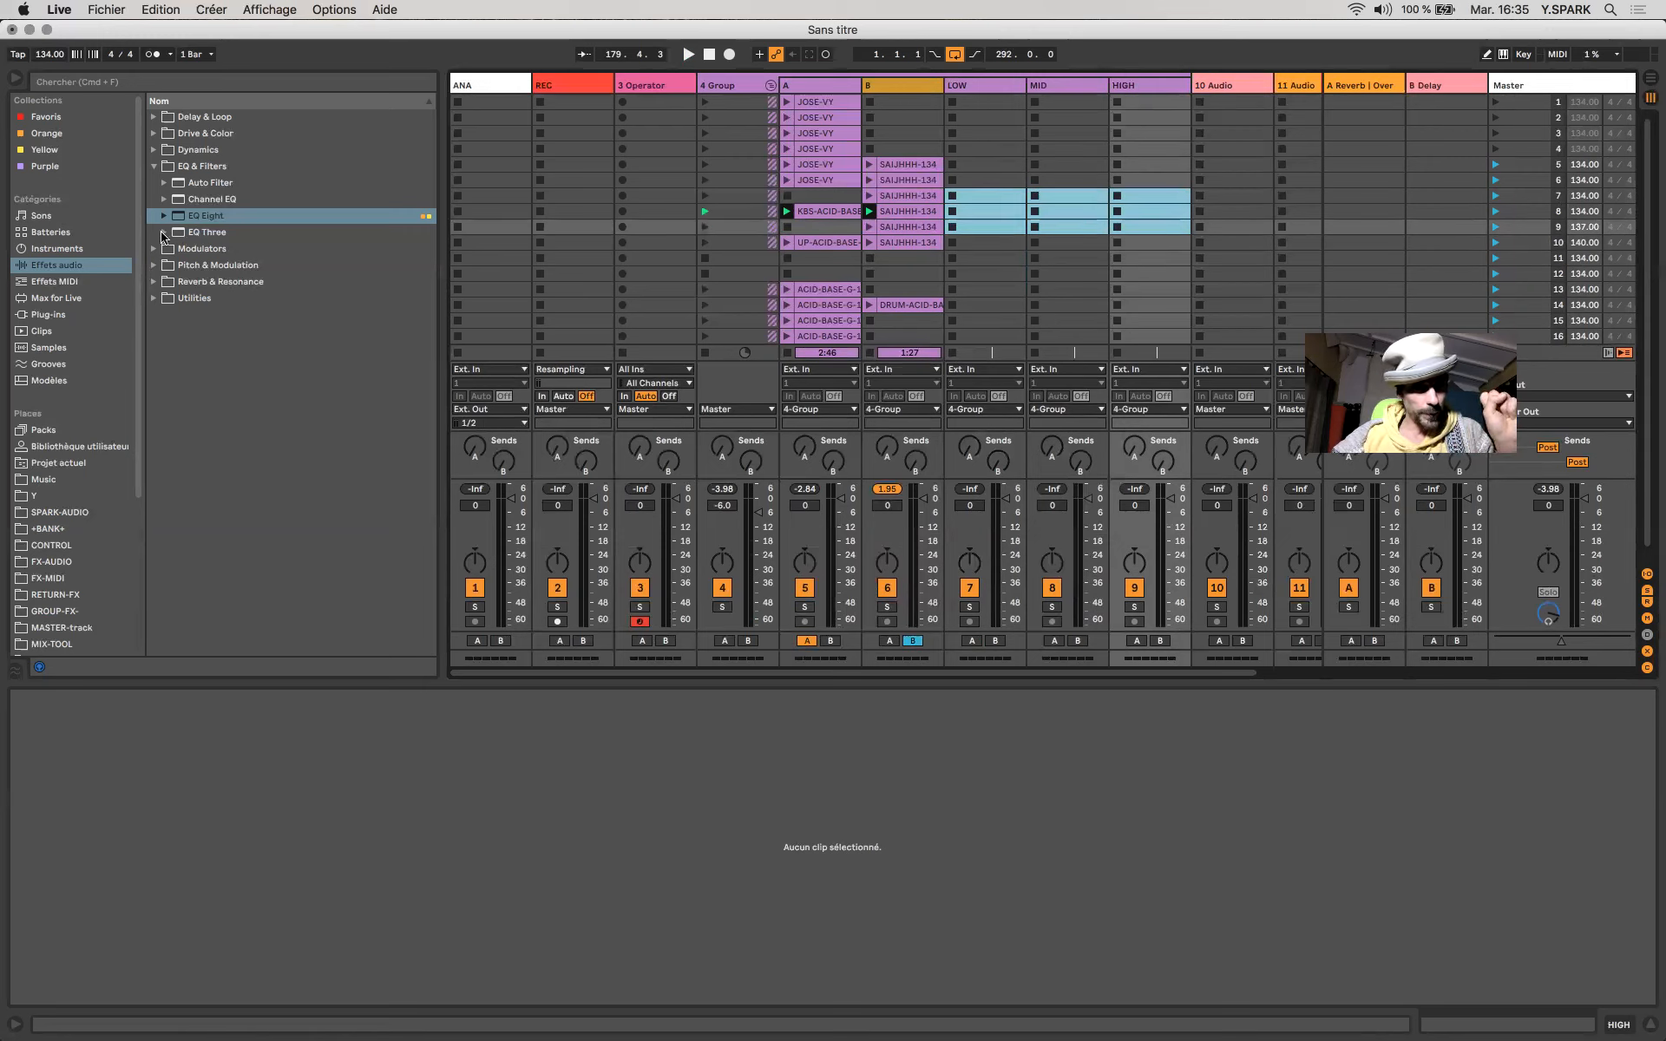
pyautogui.click(177, 233)
pyautogui.click(165, 232)
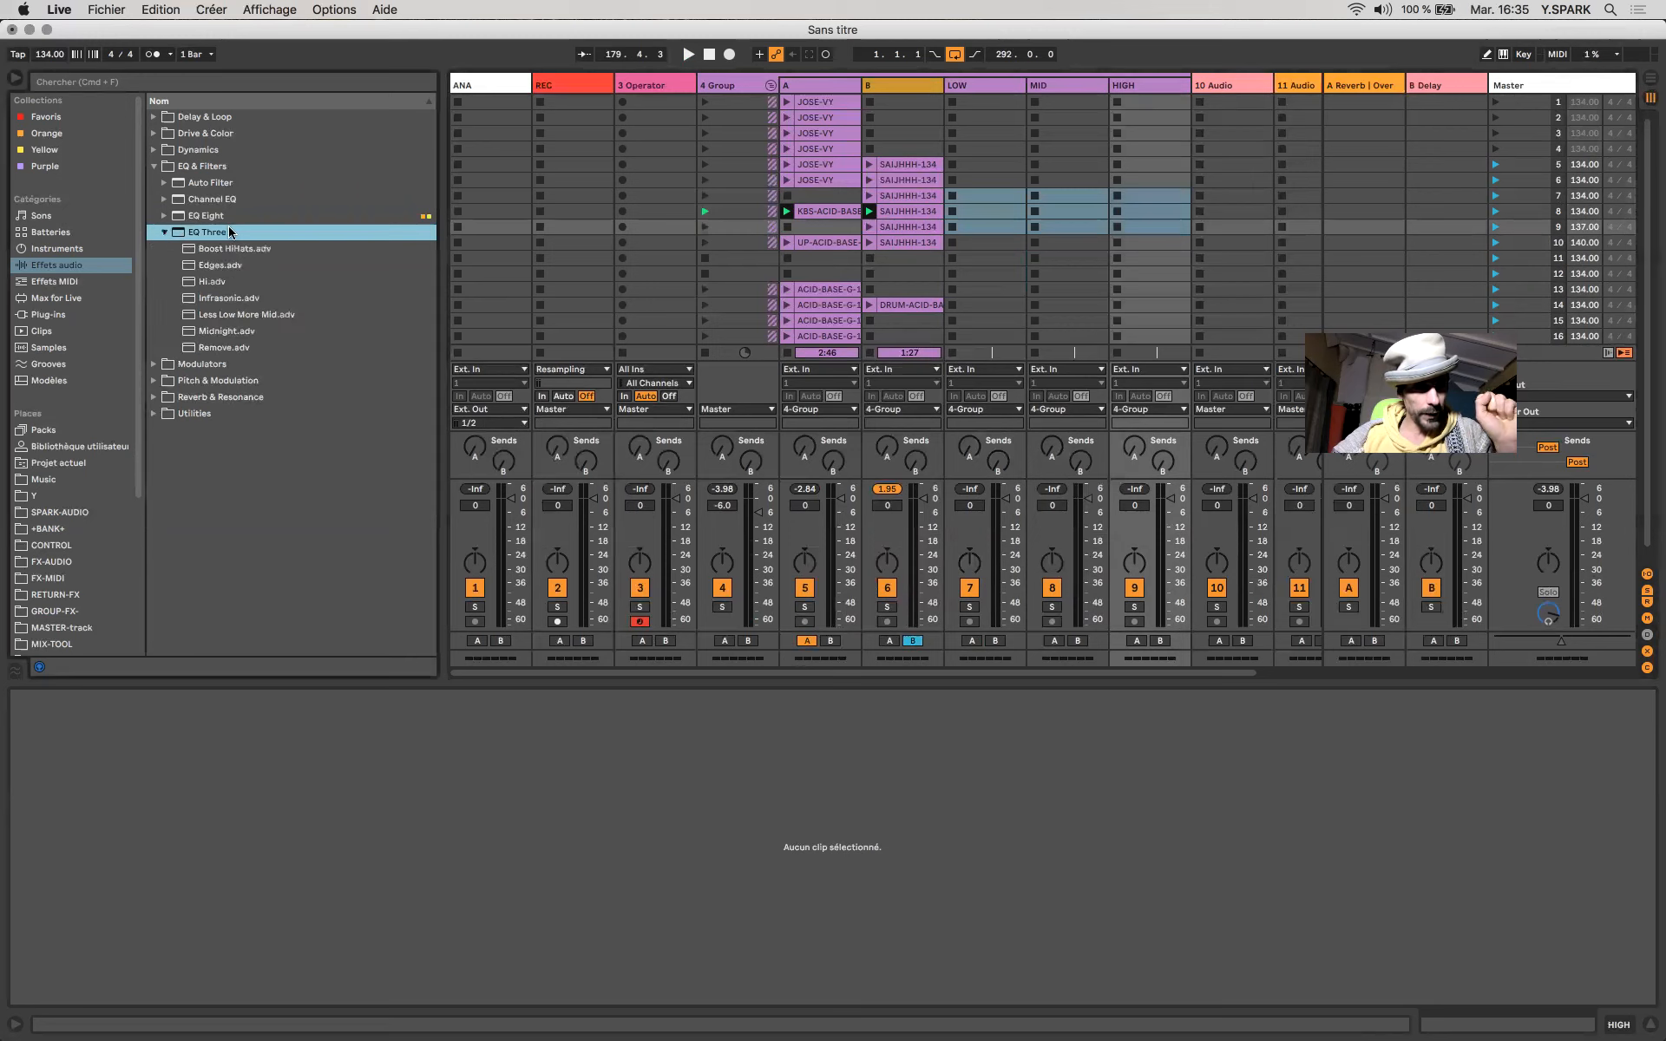
pyautogui.click(166, 200)
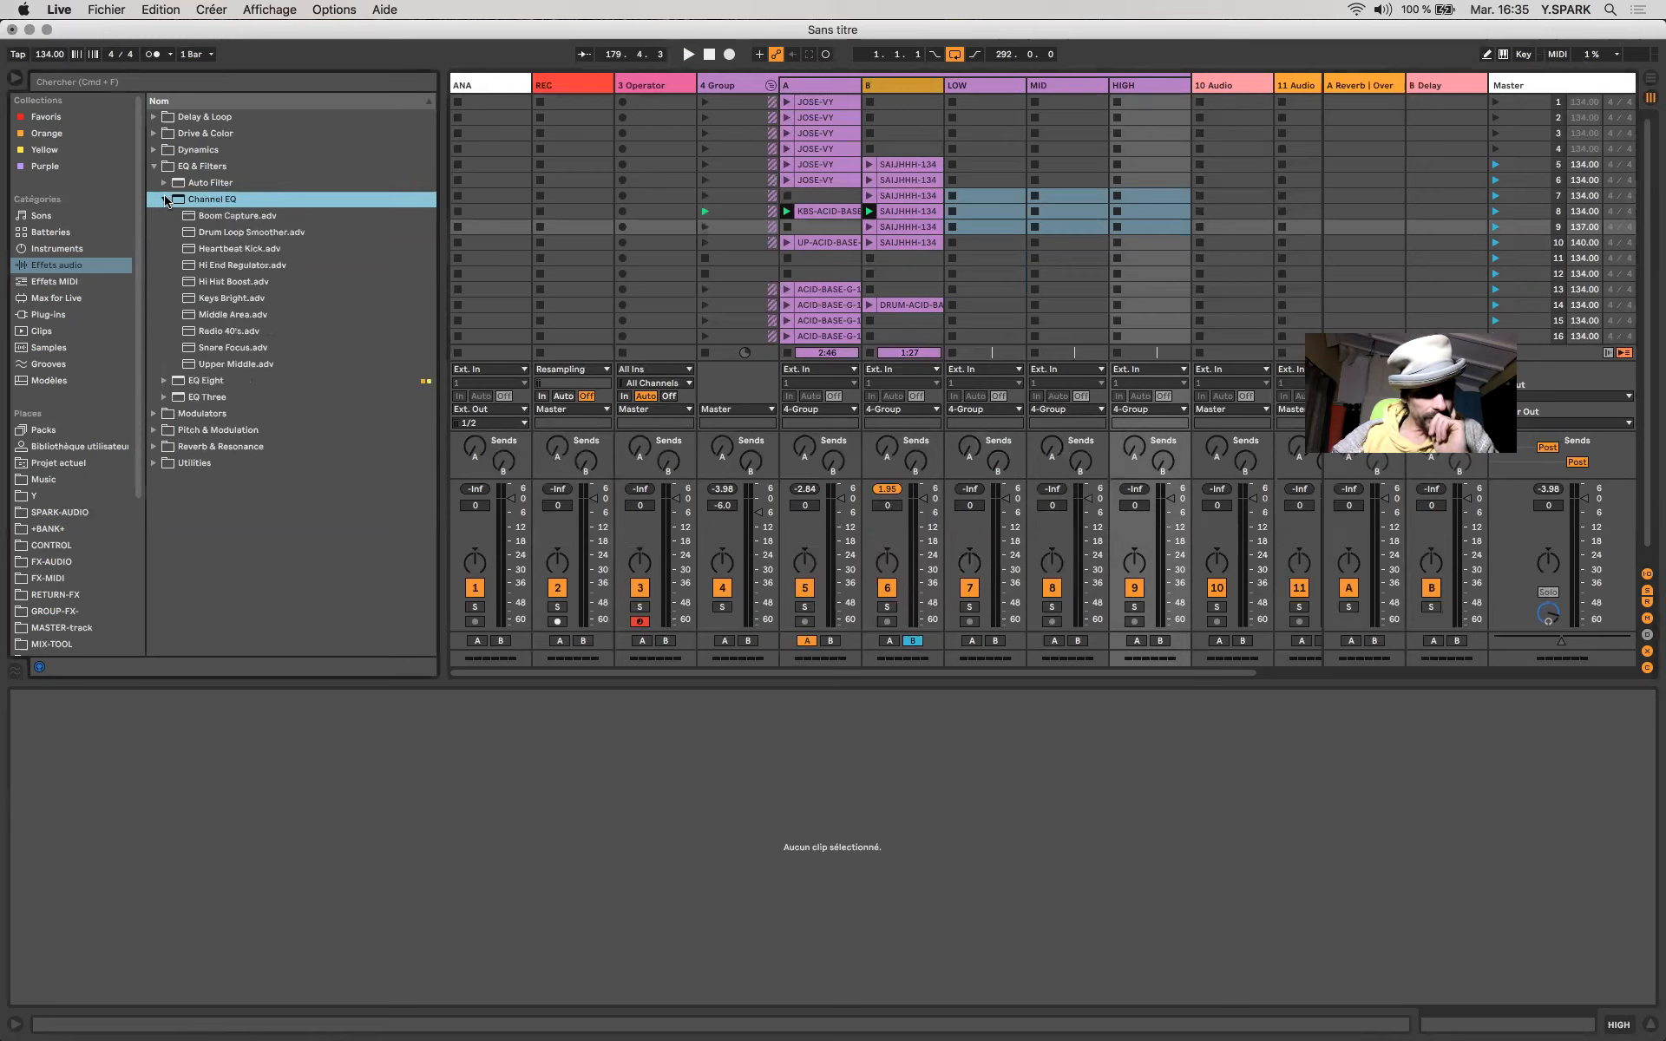
pyautogui.click(165, 201)
pyautogui.click(183, 232)
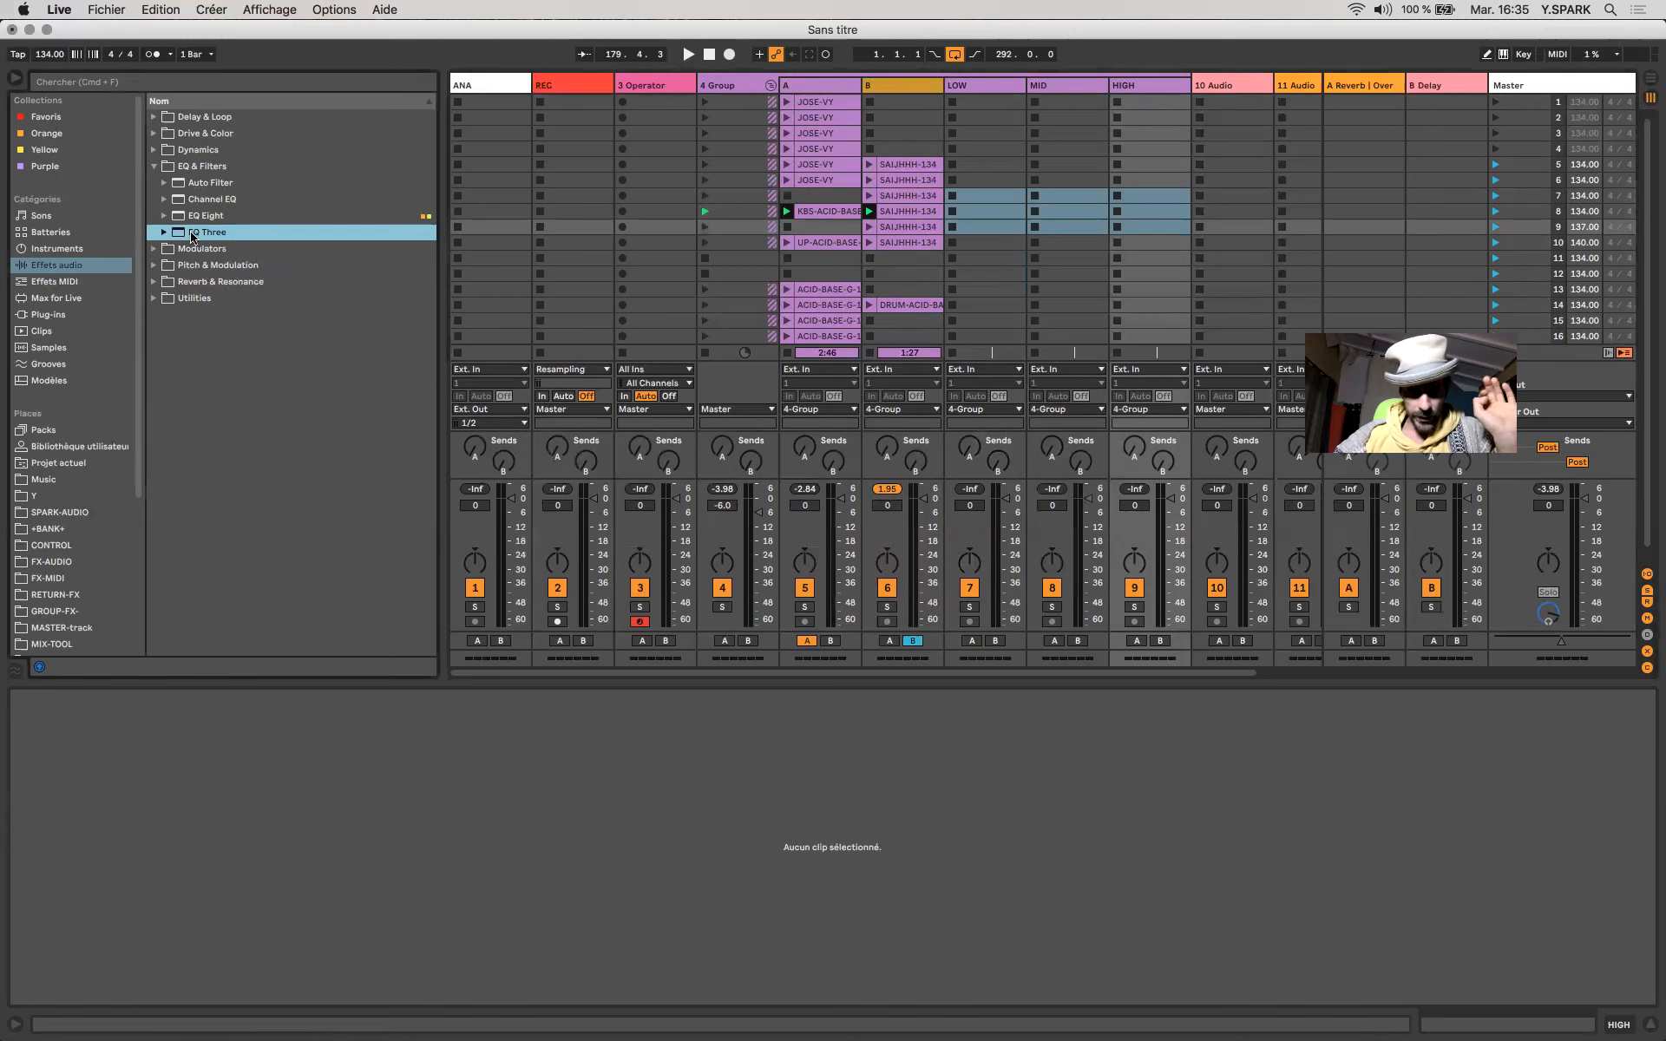
# Load a Channel EQ on the HIGH track and move it to the LOW track.
pyautogui.doubleClick(184, 200)
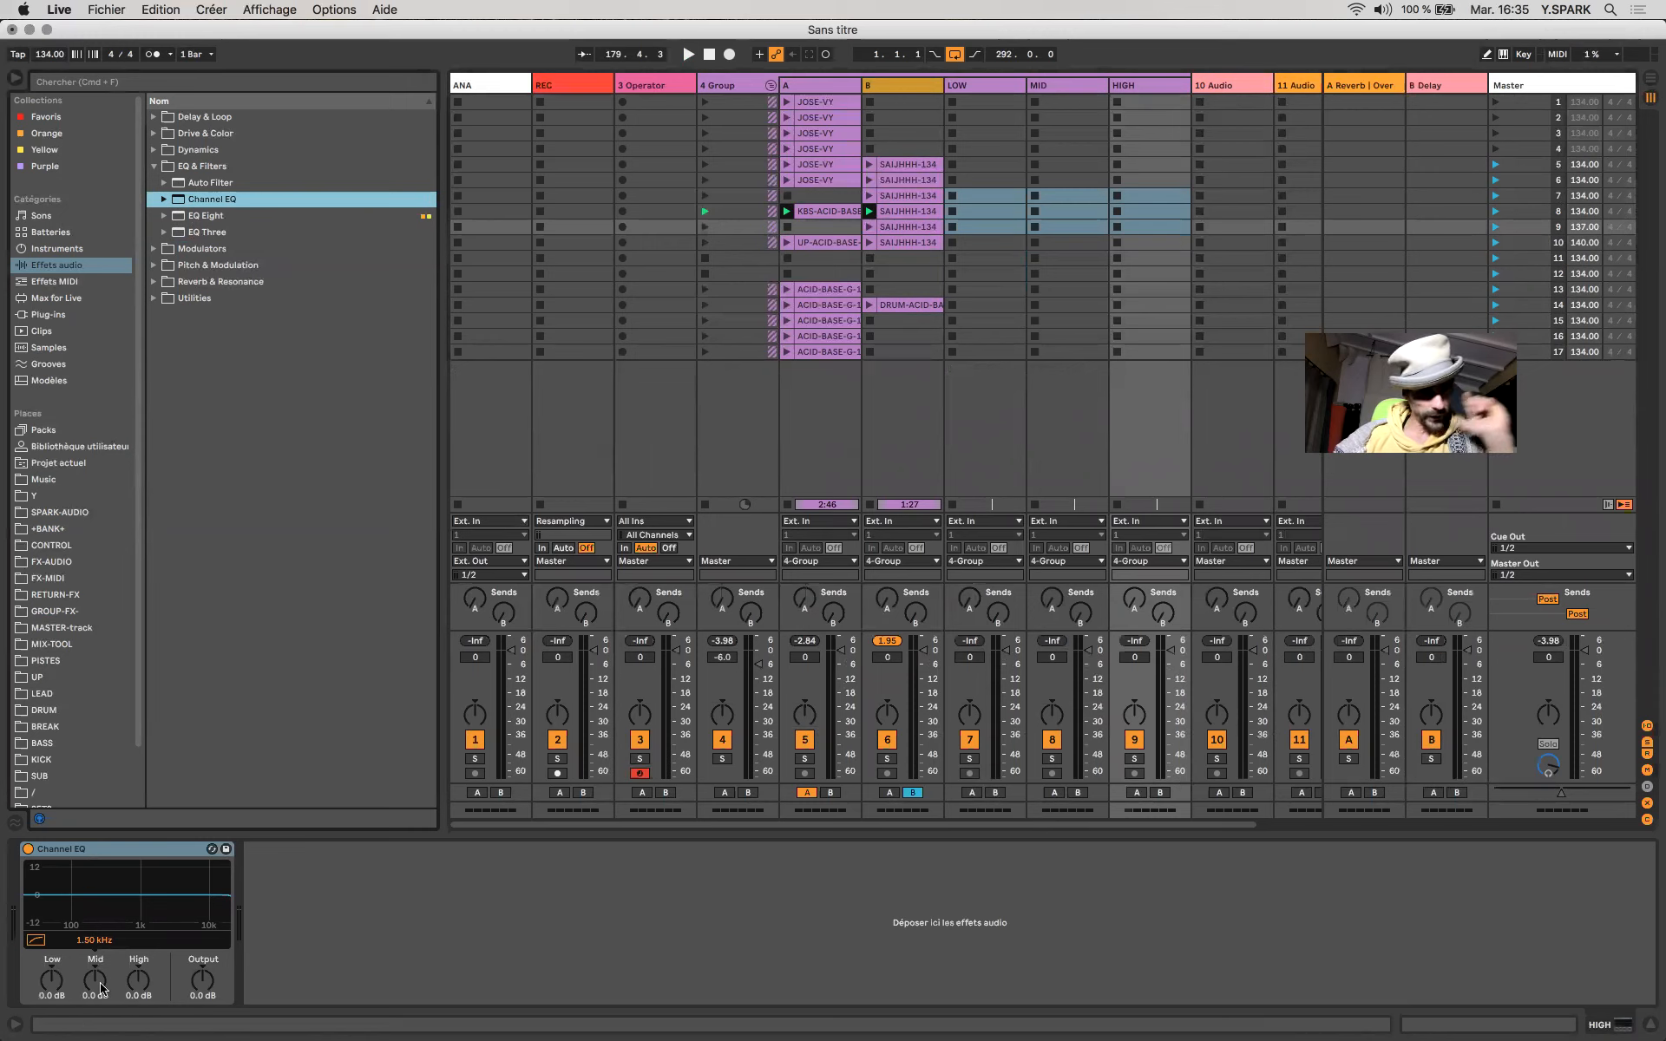
pyautogui.click(139, 847)
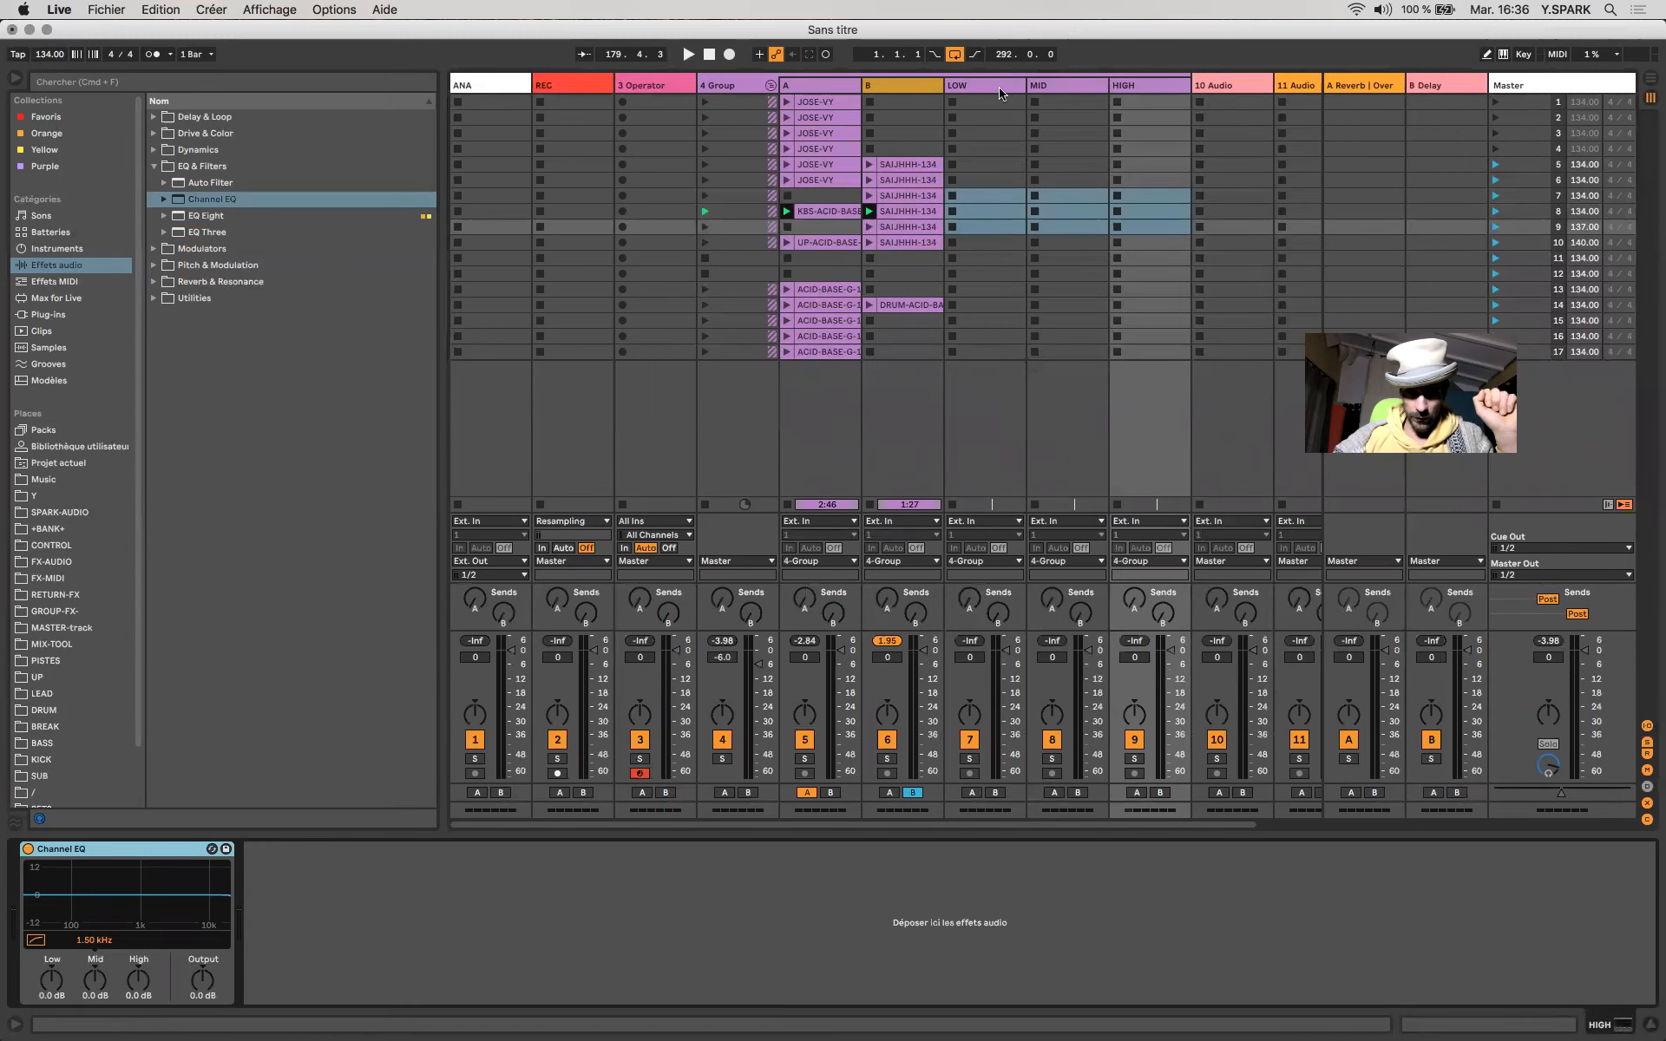
pyautogui.hscroll(2, 960, 258)
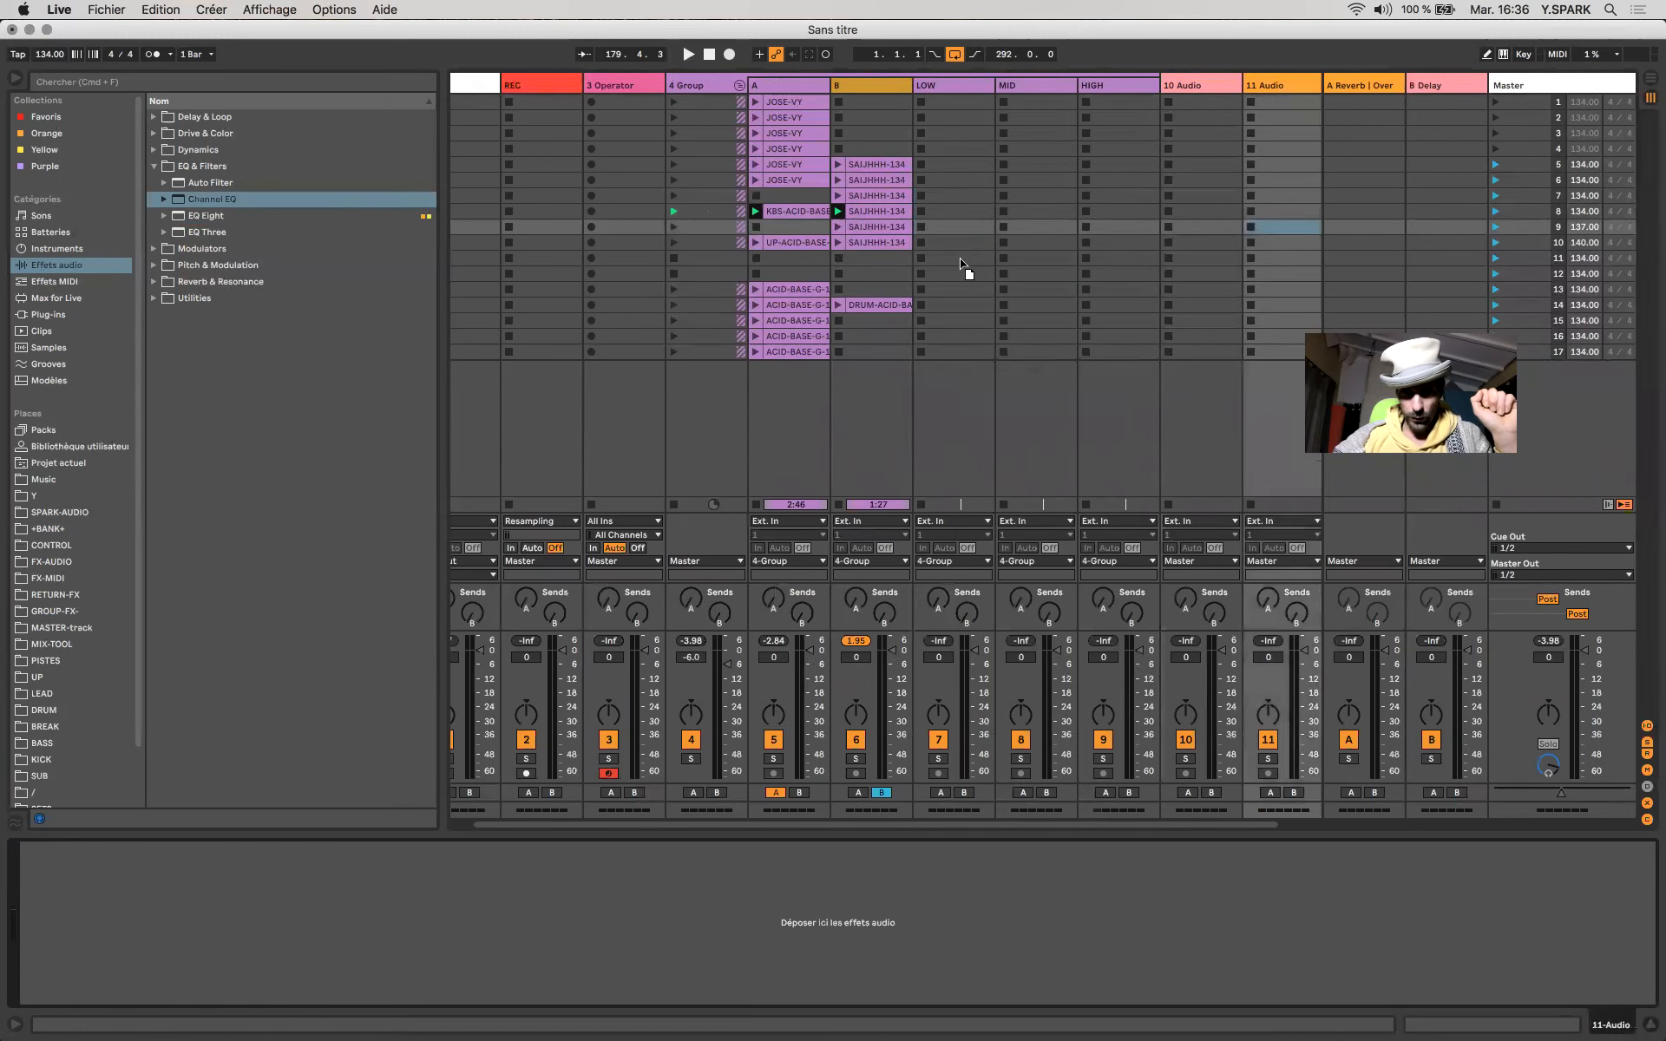
pyautogui.click(954, 258)
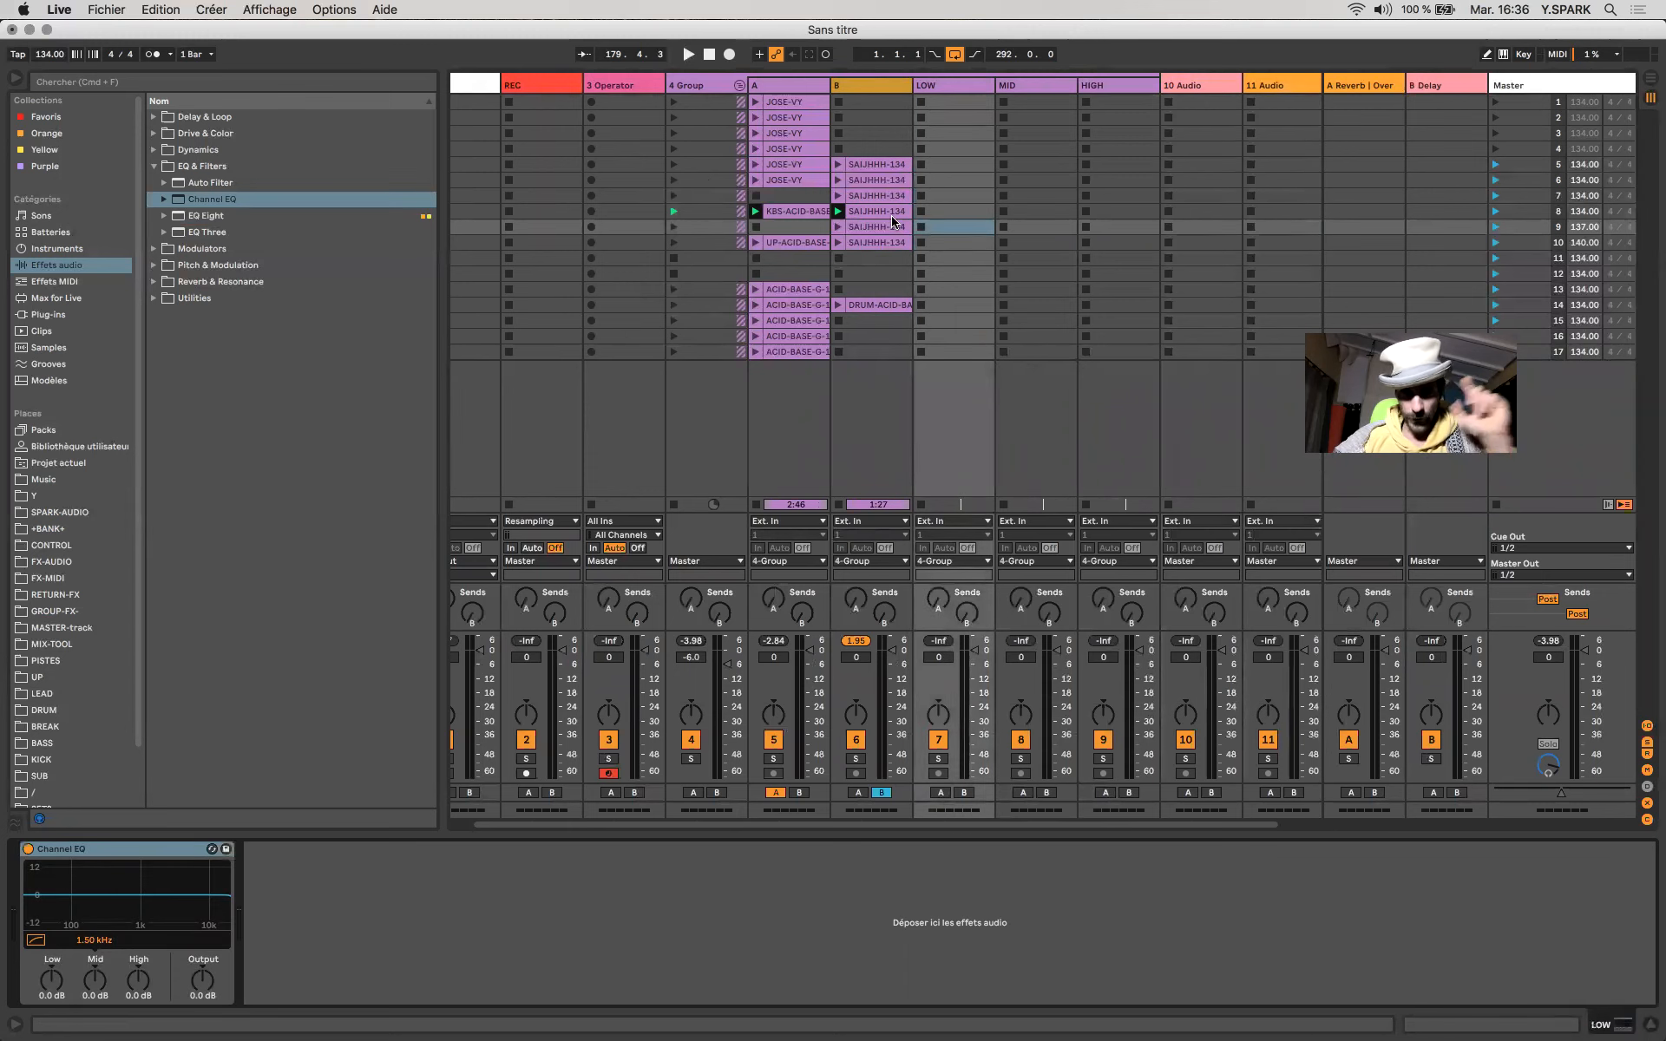
# Move track A's scene 8 KBS-ACID-BASE clip to the soloed LOW track and set its Channel EQ to Mid -12 dB and High -15 dB during playback.
pyautogui.moveTo(922, 206); pyautogui.dragTo(928, 211)
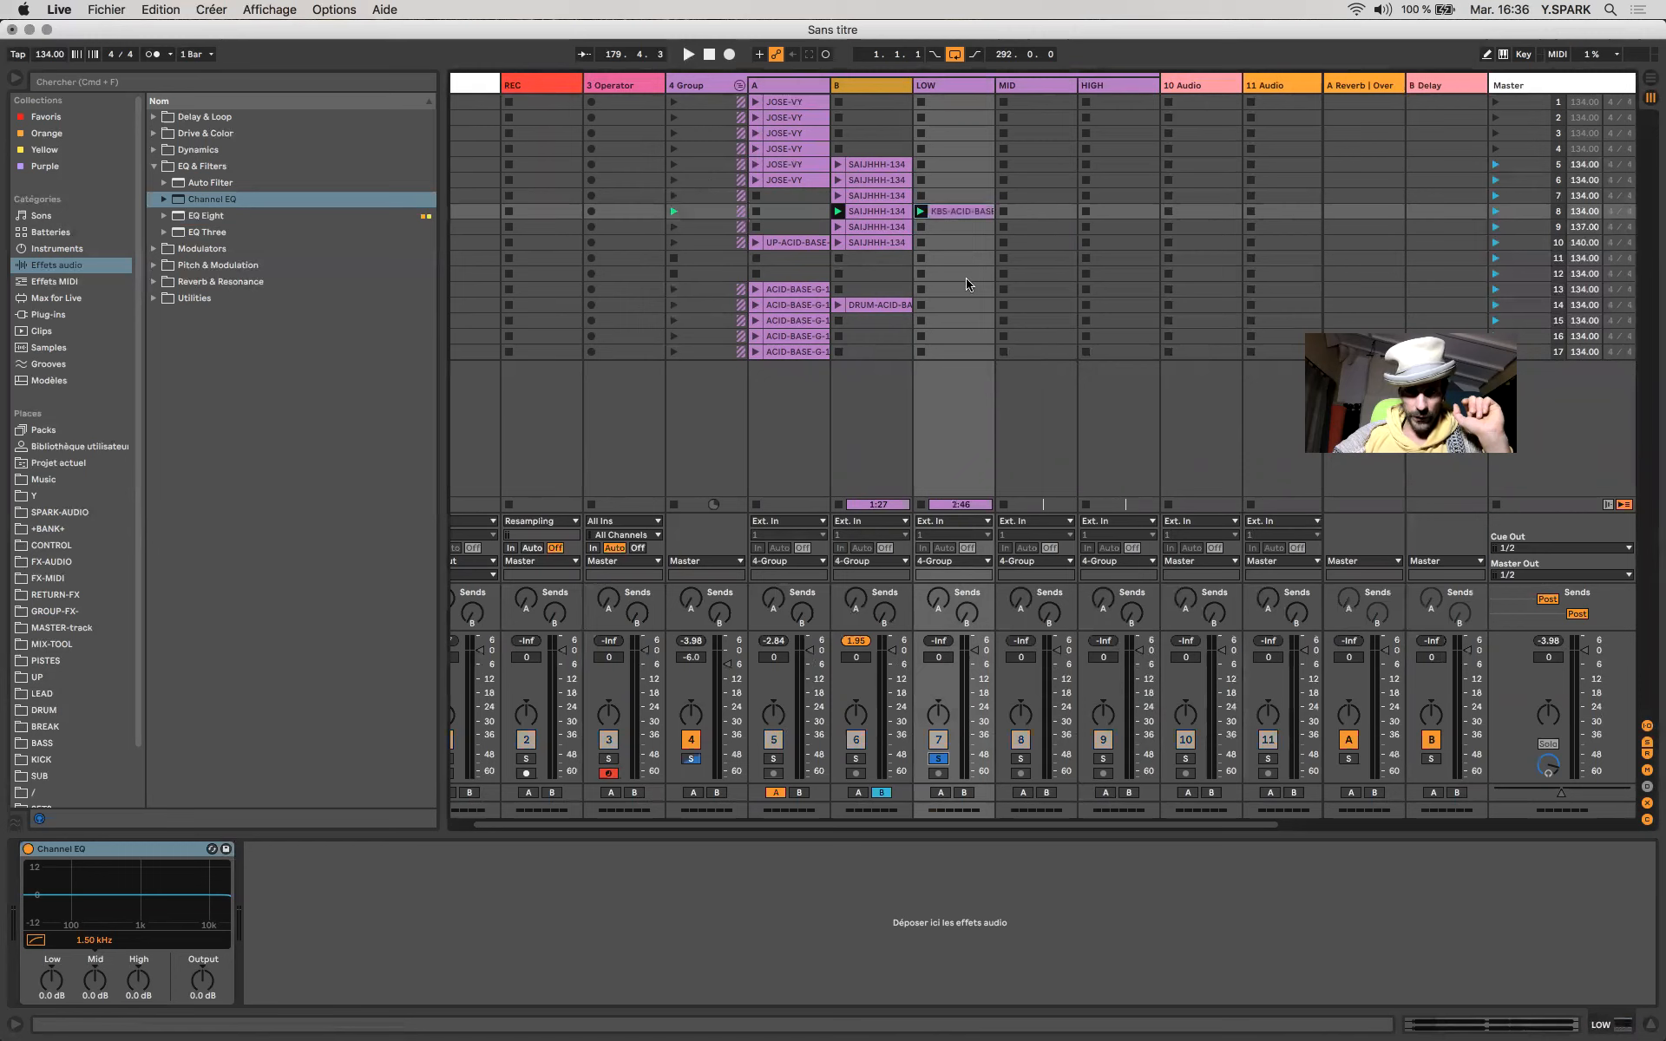
pyautogui.press('space')
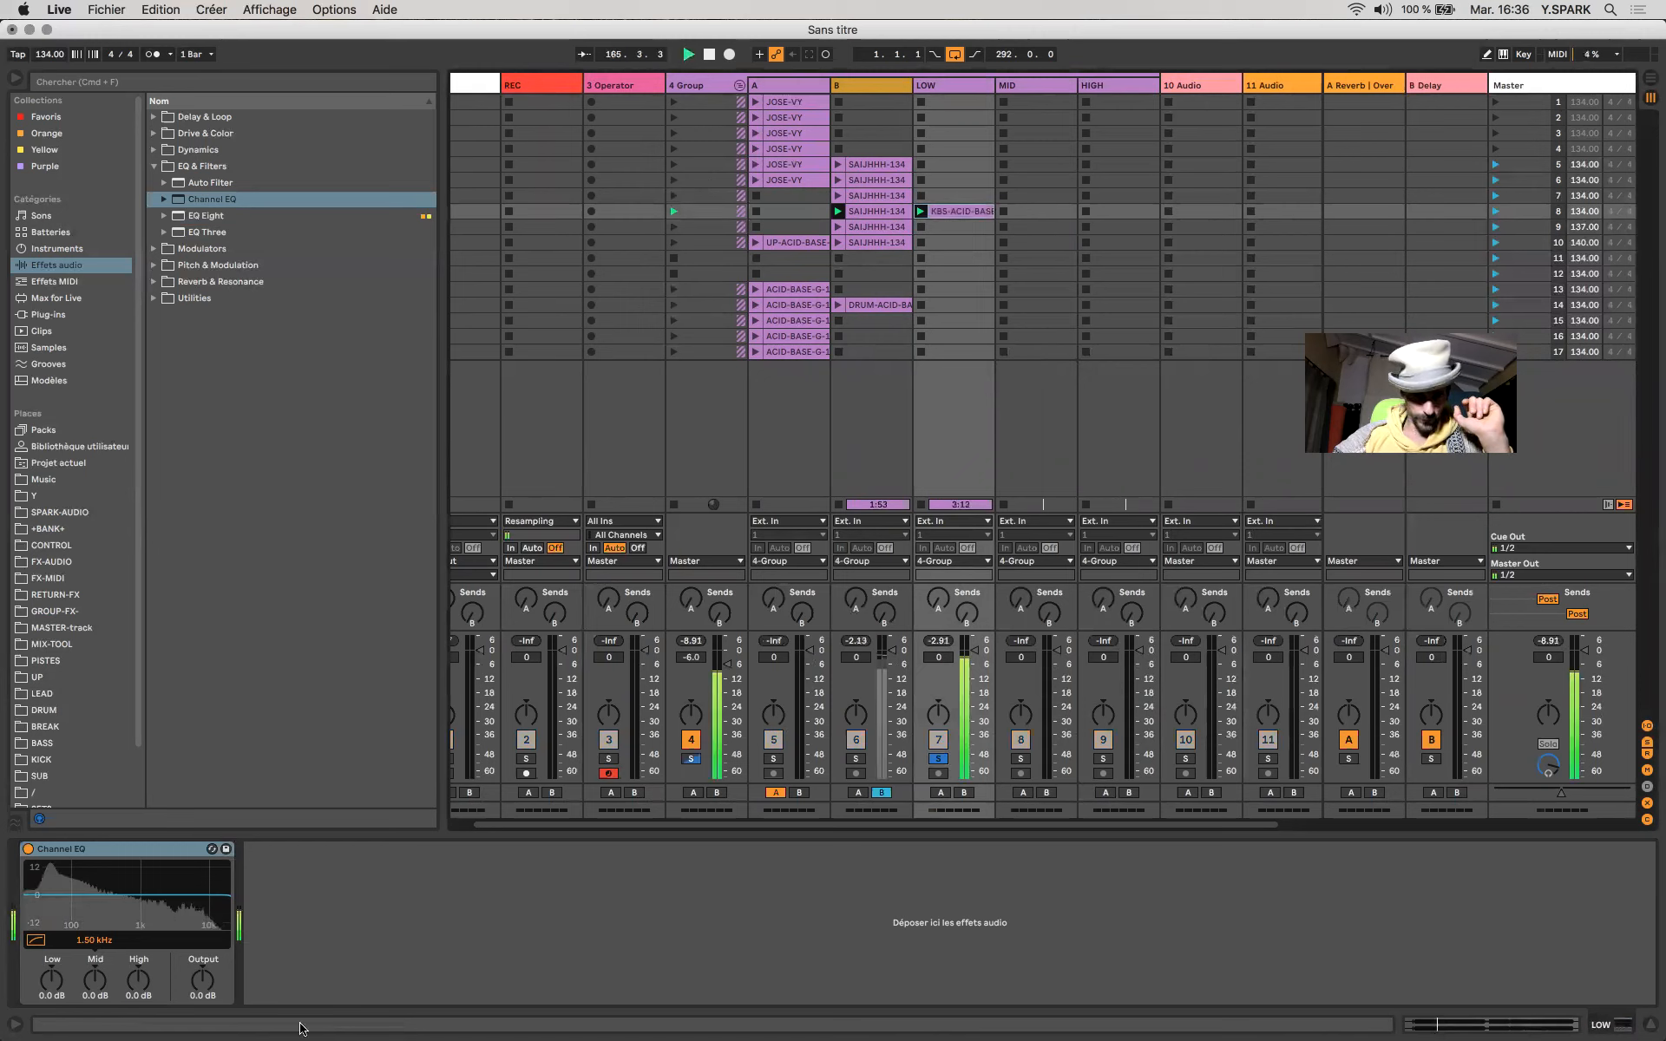
pyautogui.moveTo(94, 980); pyautogui.dragTo(137, 986)
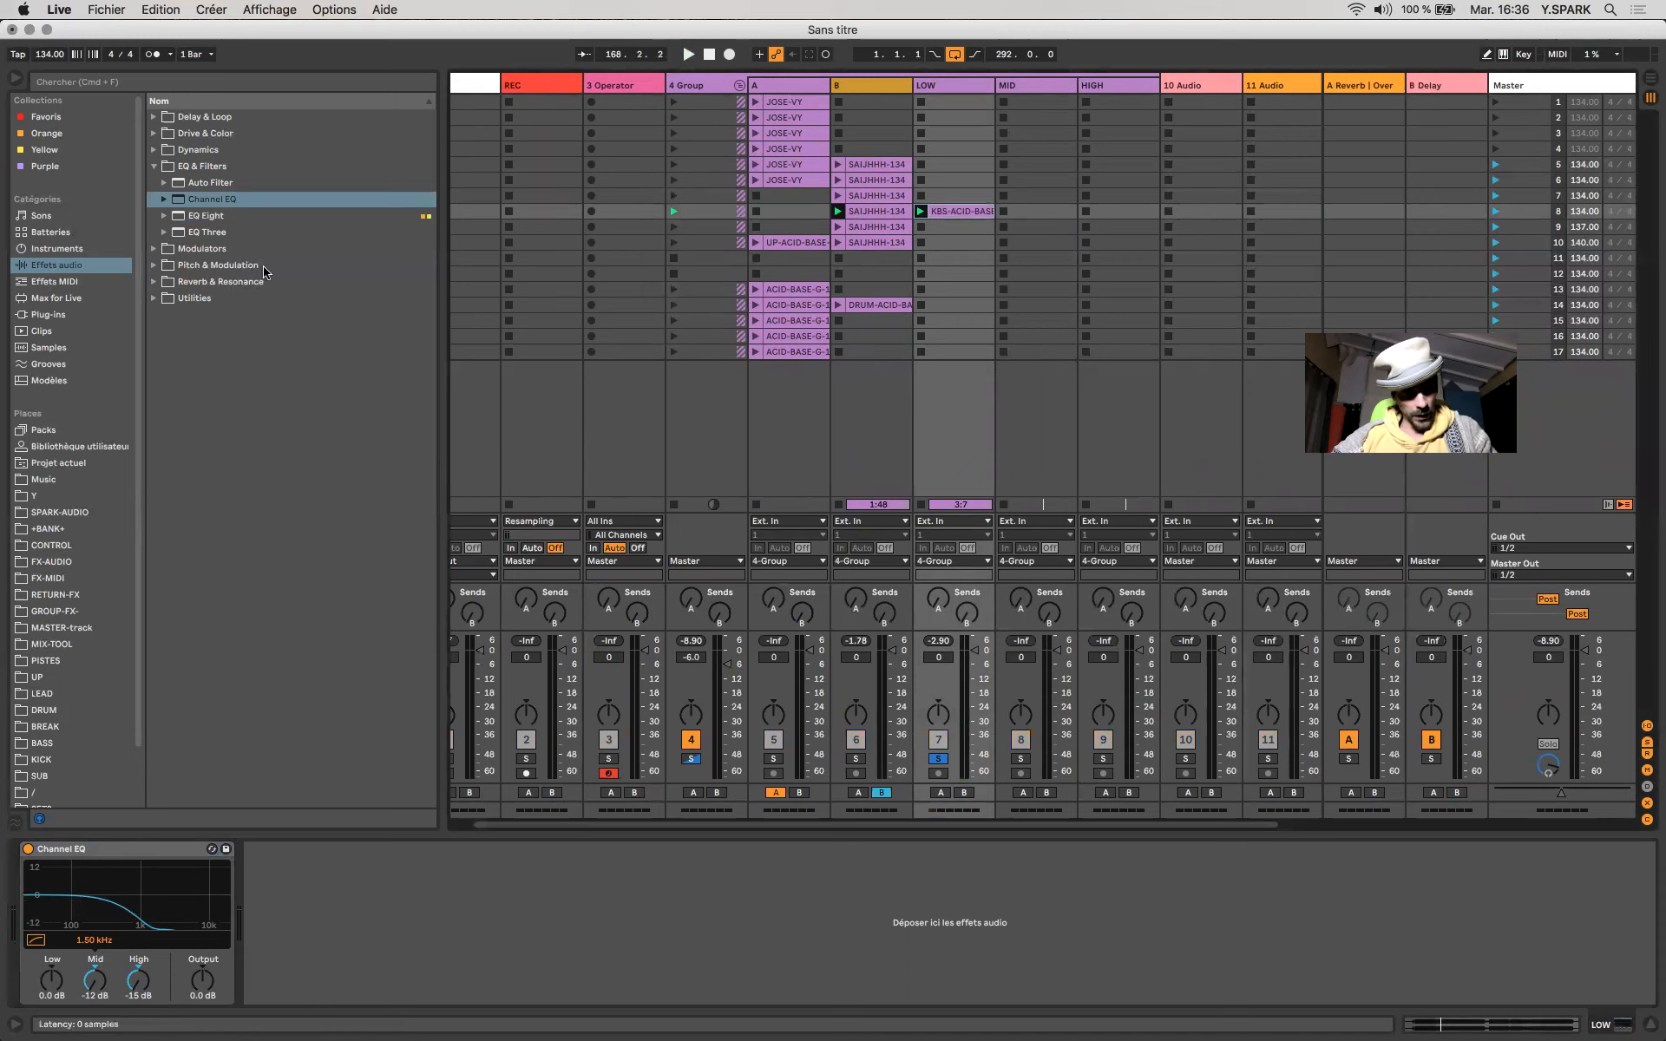
# Add a Channel EQ to the MID track and set both its Low and High gains to -15 dB.
pyautogui.moveTo(199, 206); pyautogui.dragTo(1055, 243)
pyautogui.click(1043, 199)
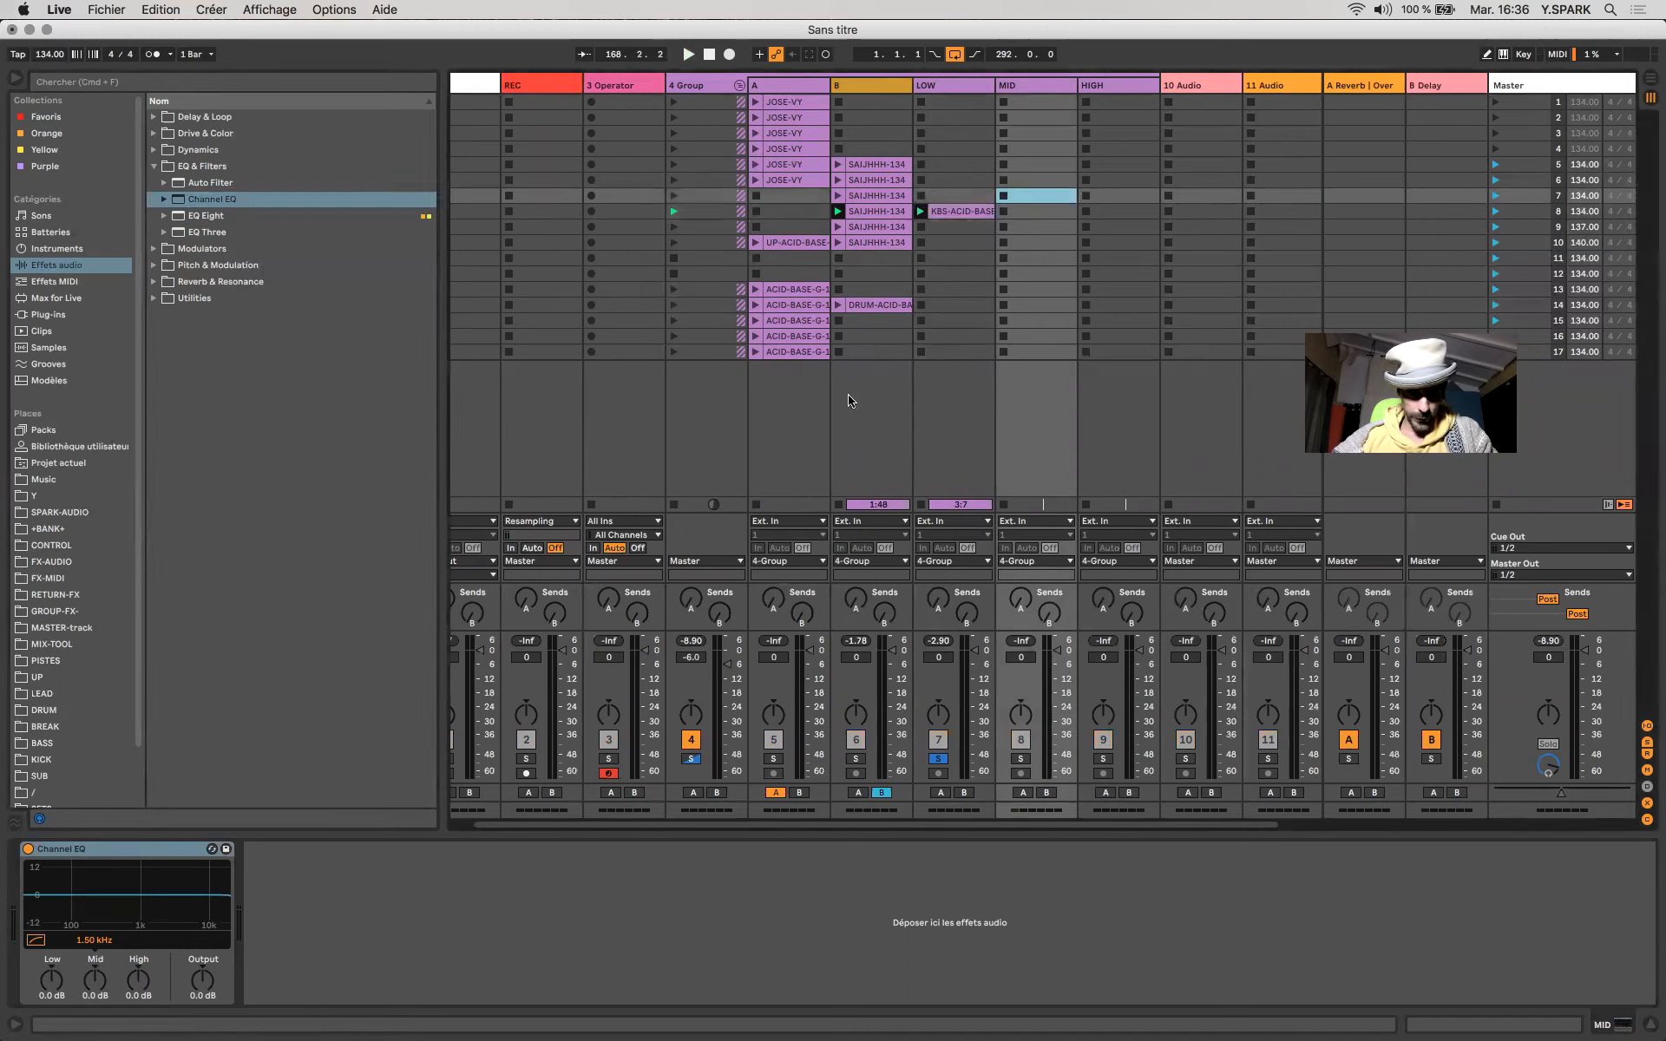
pyautogui.moveTo(49, 990); pyautogui.dragTo(49, 1036)
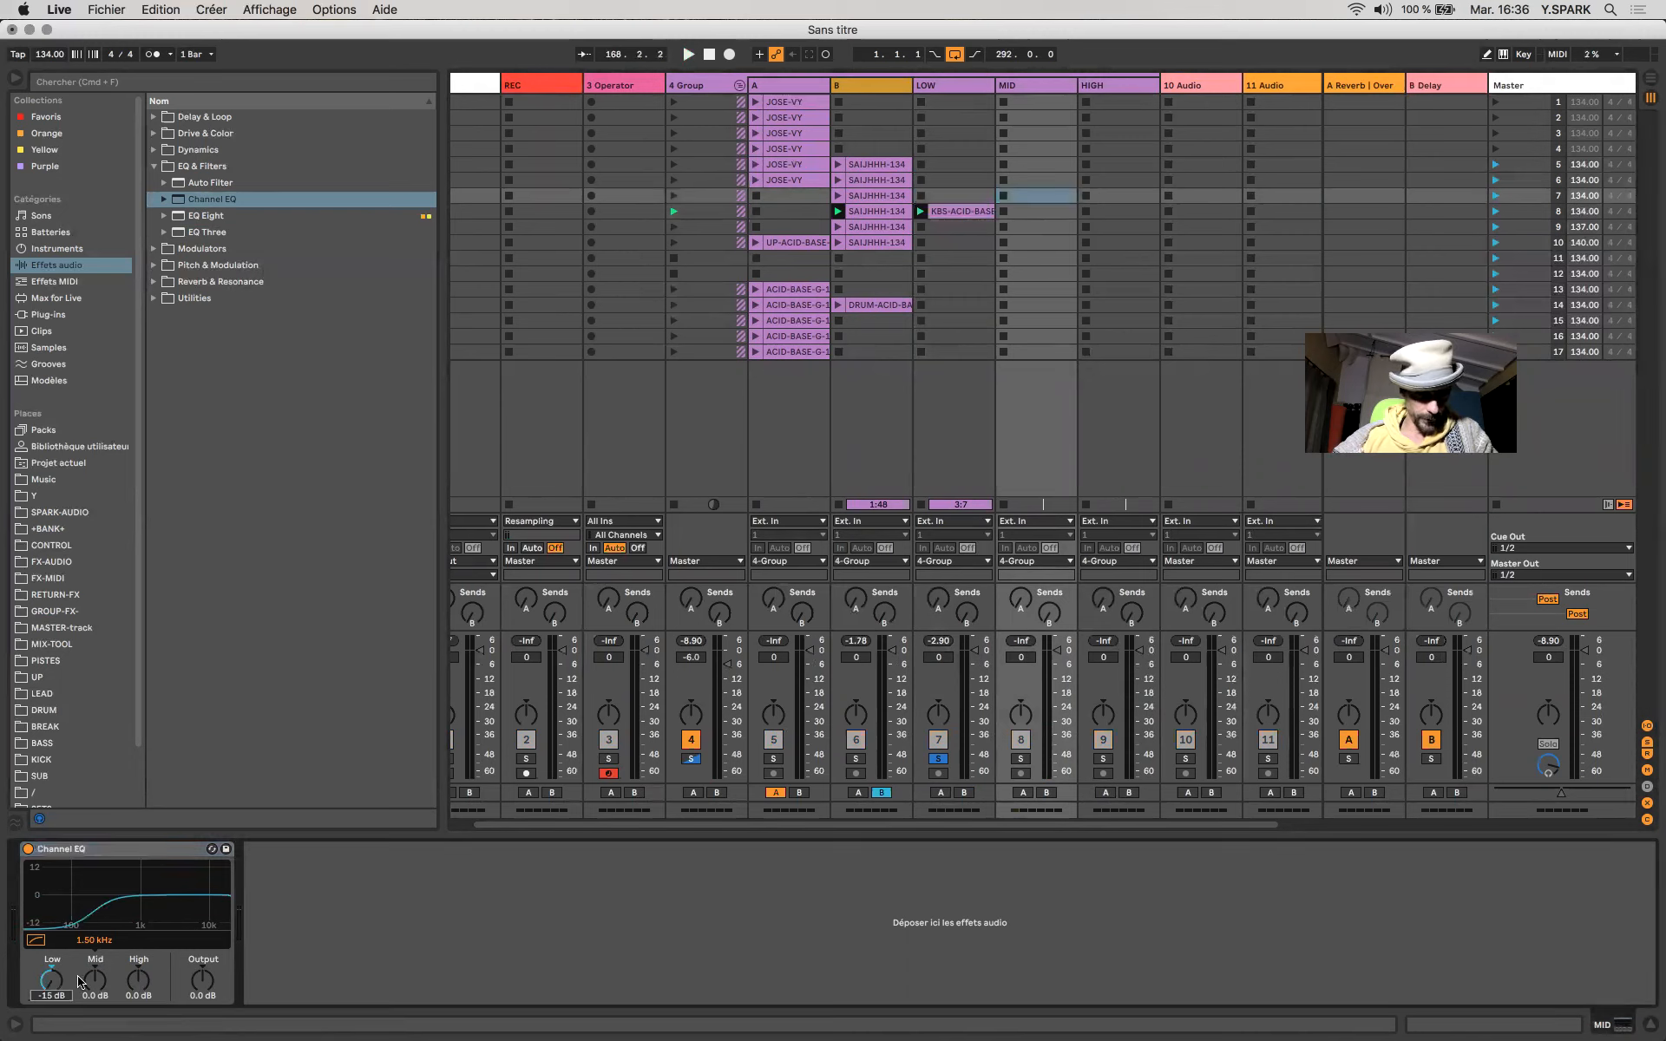
pyautogui.moveTo(144, 978); pyautogui.dragTo(144, 1036)
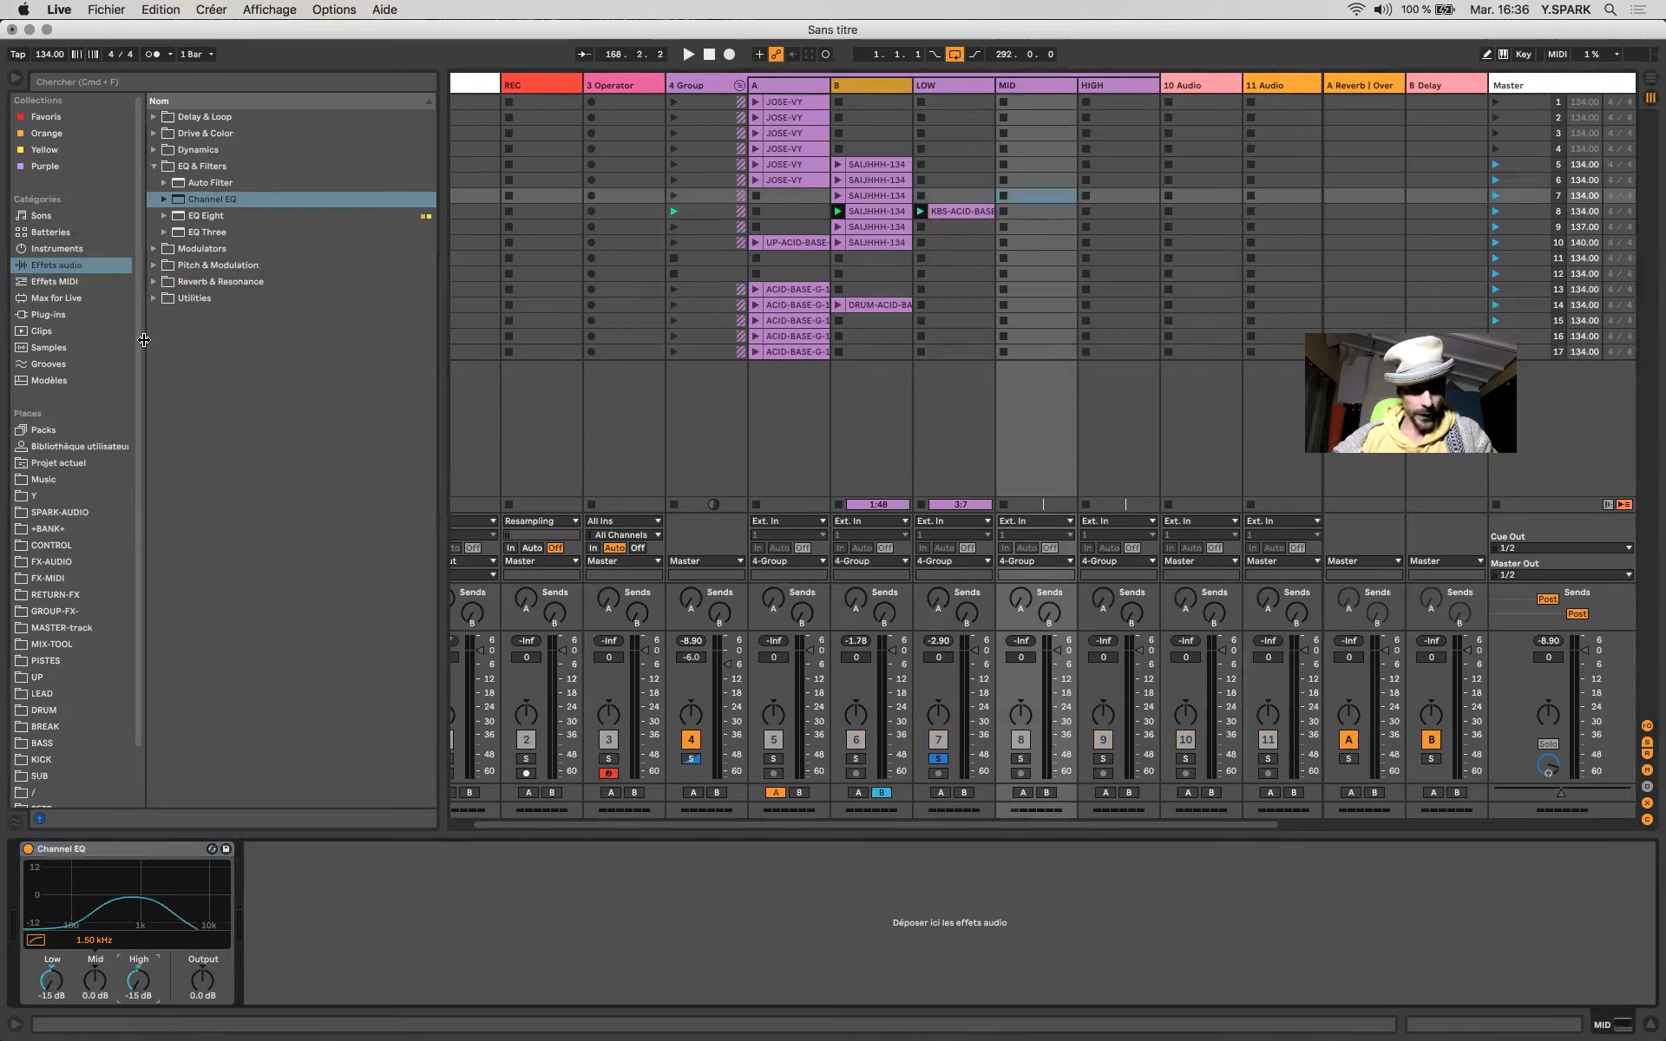
# Add a Channel EQ to the HIGH track with Low at -15 dB and Mid at -12 dB.
pyautogui.moveTo(213, 201); pyautogui.dragTo(1046, 245)
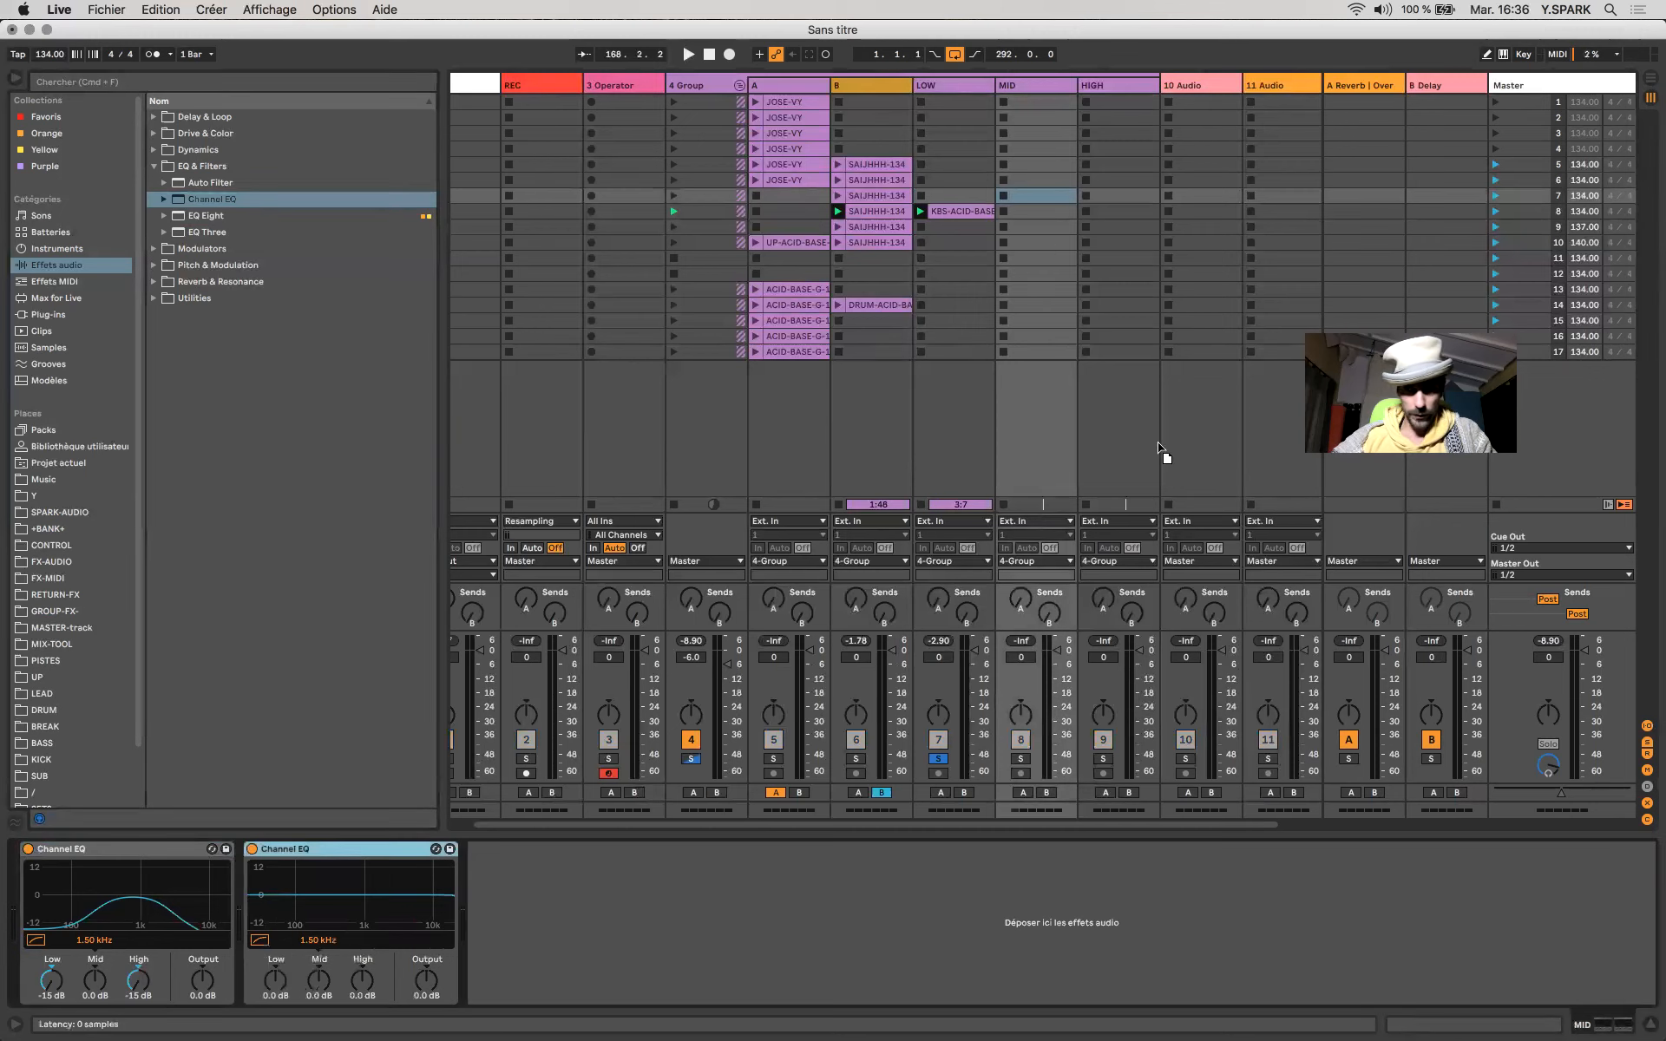
pyautogui.moveTo(1116, 242); pyautogui.dragTo(1116, 242)
pyautogui.moveTo(47, 975); pyautogui.dragTo(92, 992)
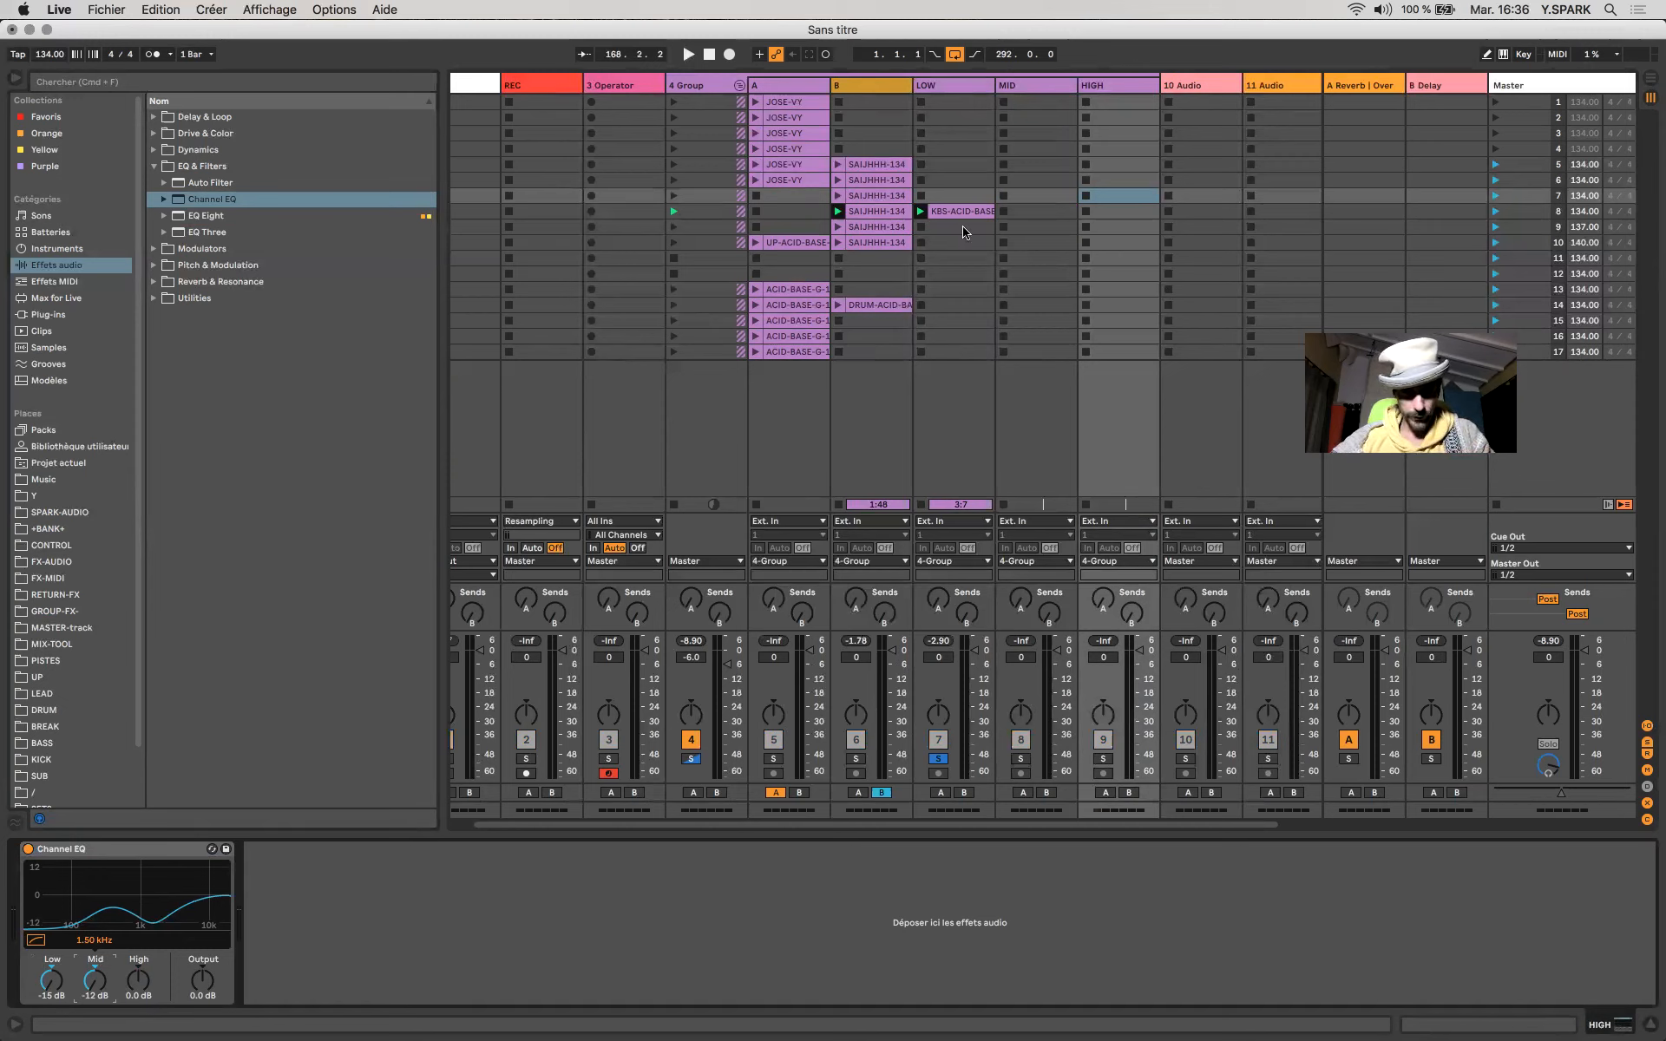
# Compare the Channel EQ settings of the LOW, MID and HIGH tracks.
pyautogui.click(965, 198)
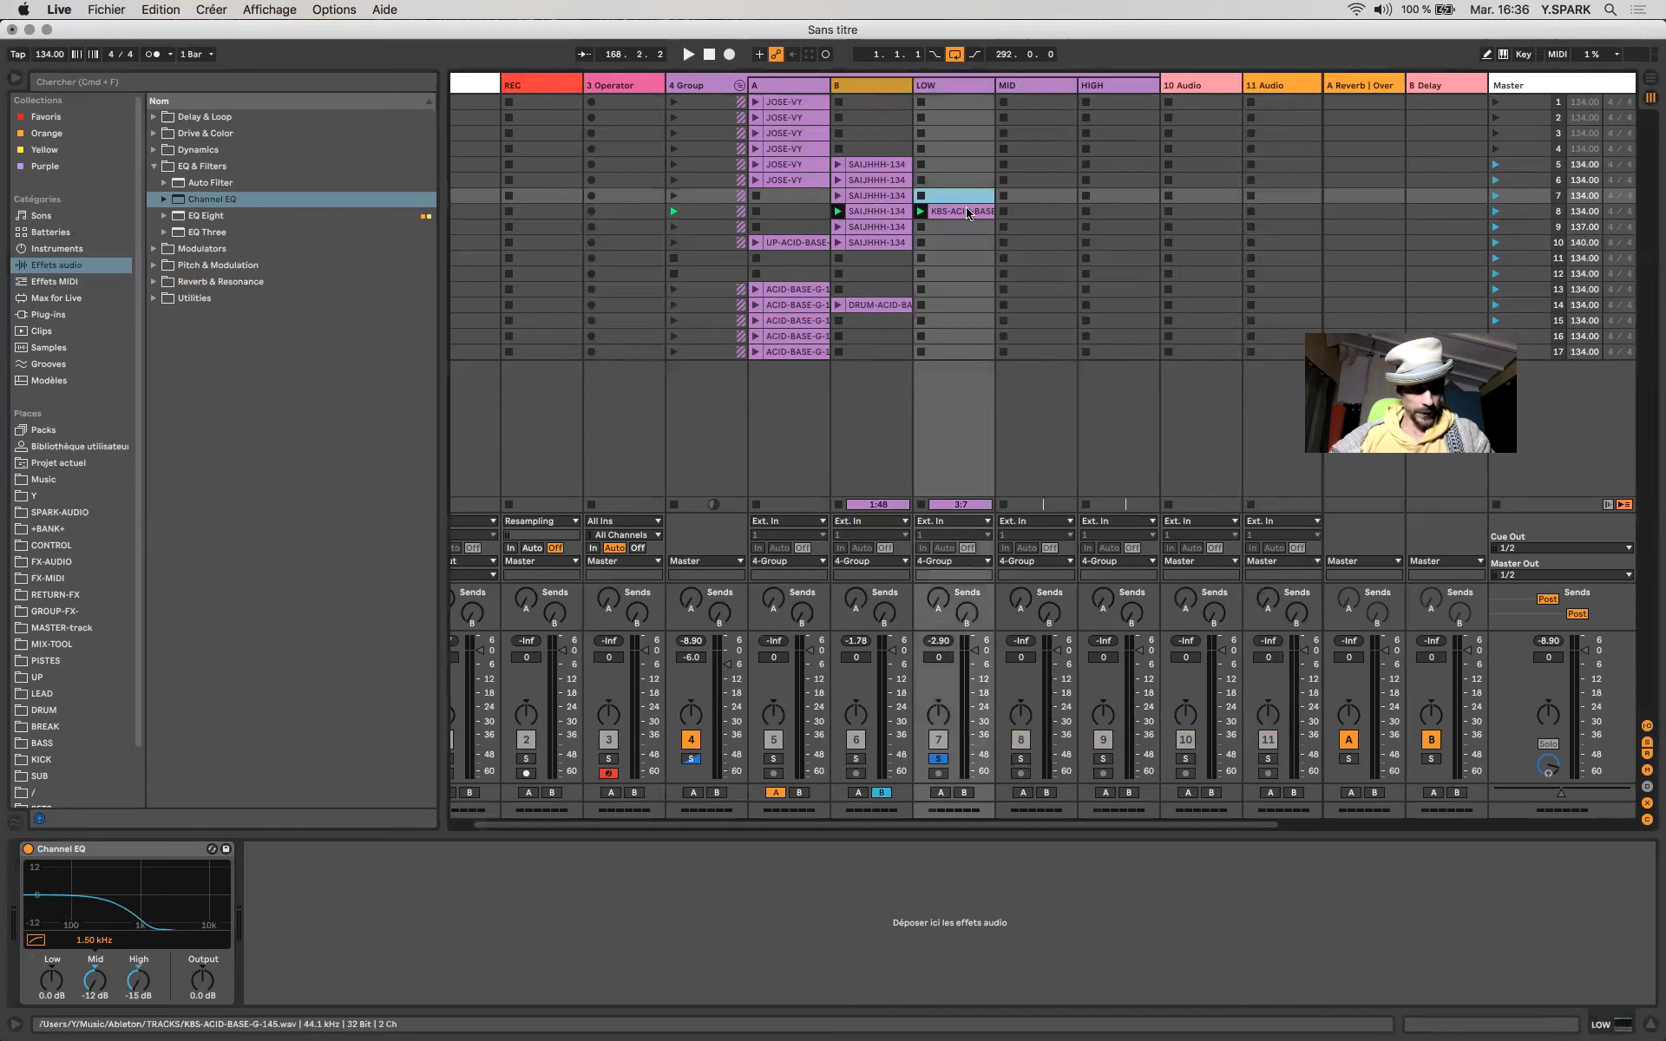
pyautogui.click(967, 212)
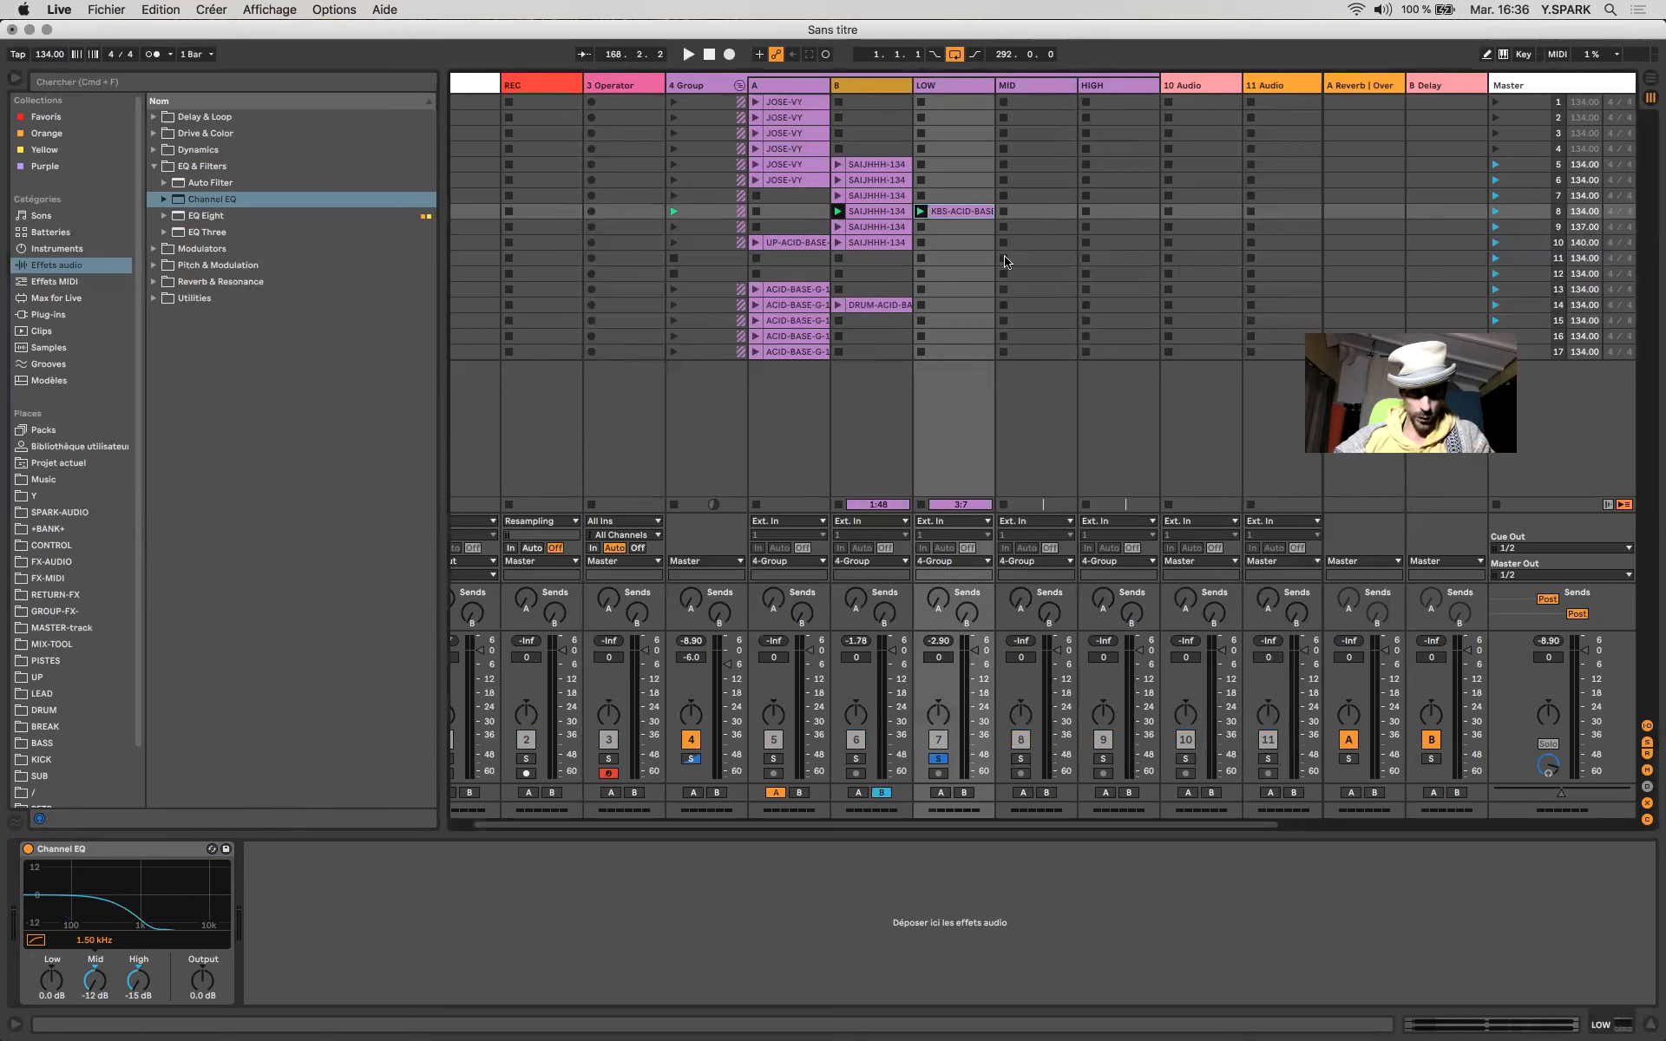
pyautogui.moveTo(959, 180); pyautogui.dragTo(1131, 185)
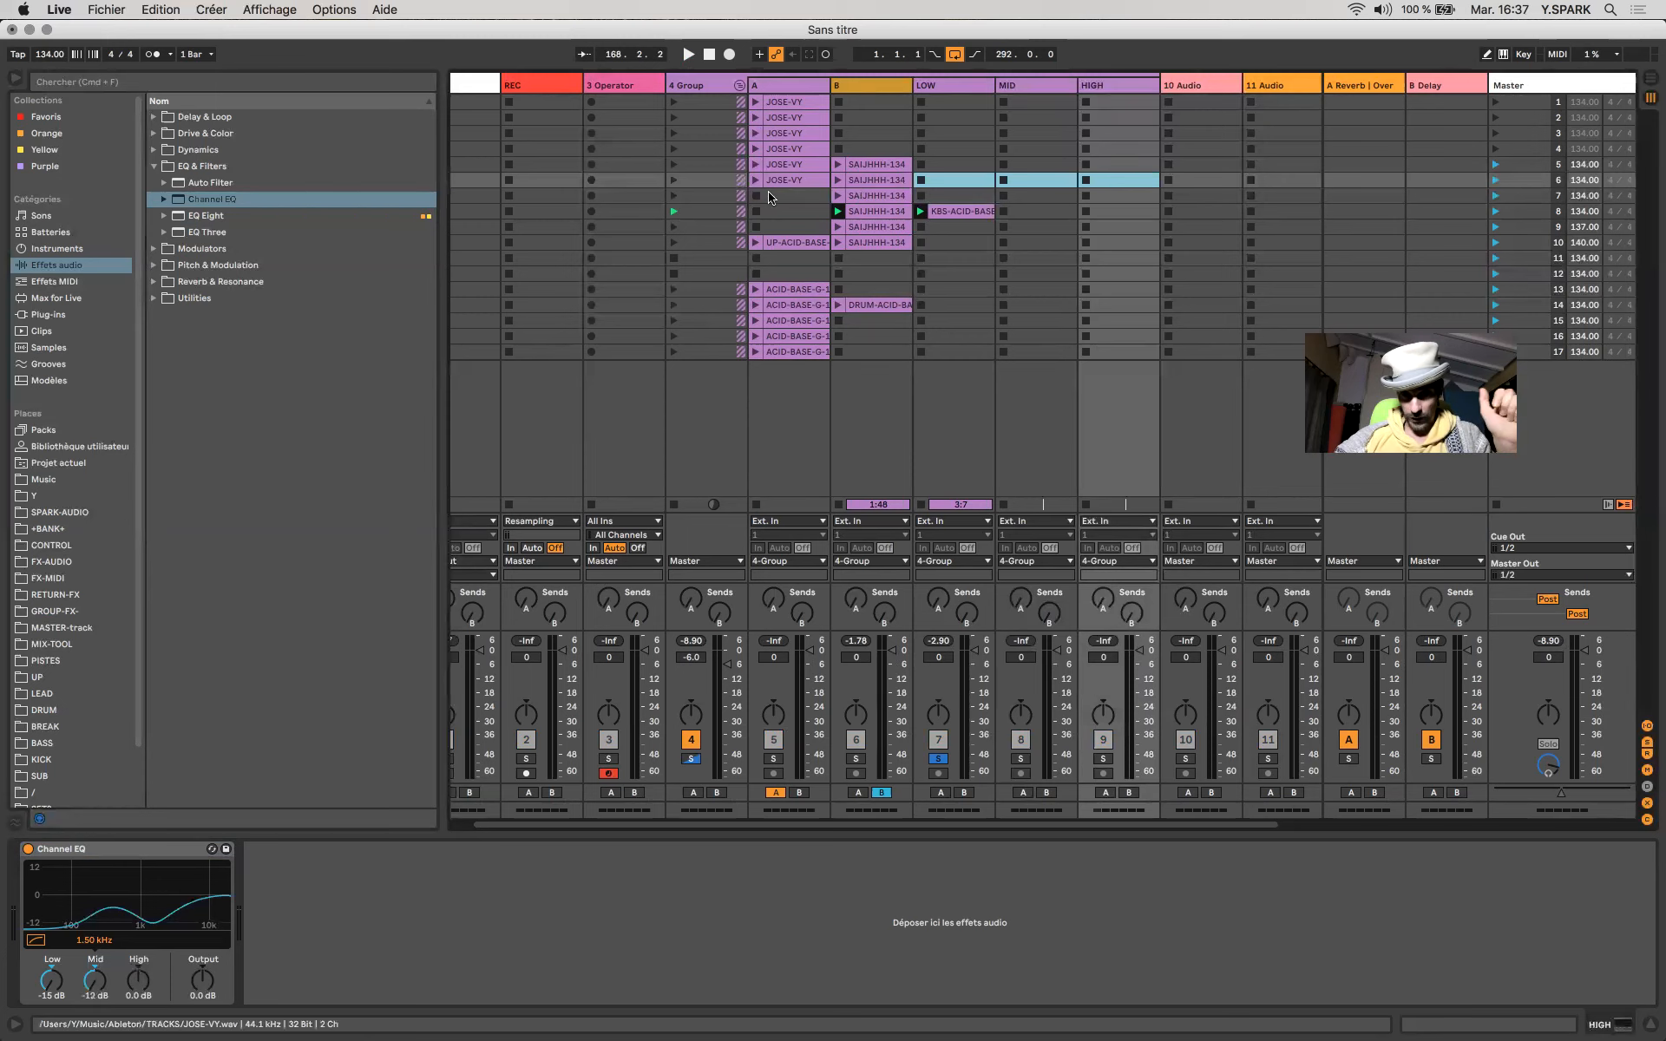
pyautogui.moveTo(763, 217); pyautogui.dragTo(896, 182)
pyautogui.click(1036, 195)
pyautogui.click(967, 198)
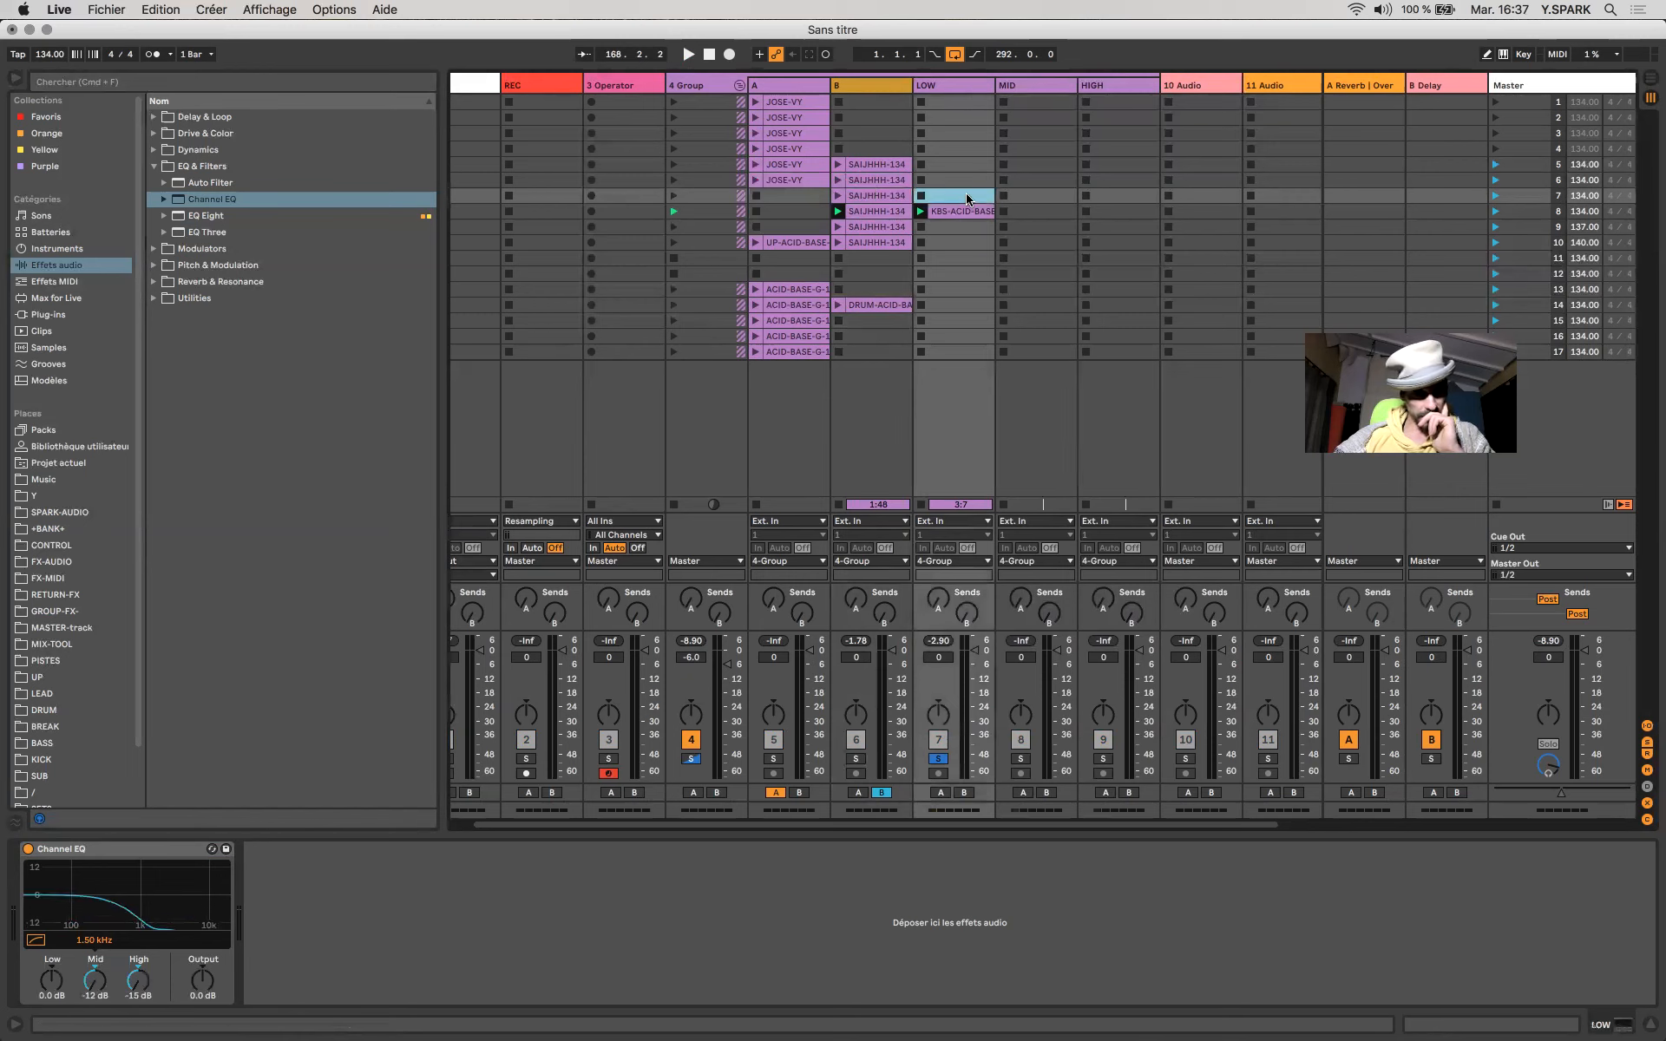
pyautogui.click(1035, 203)
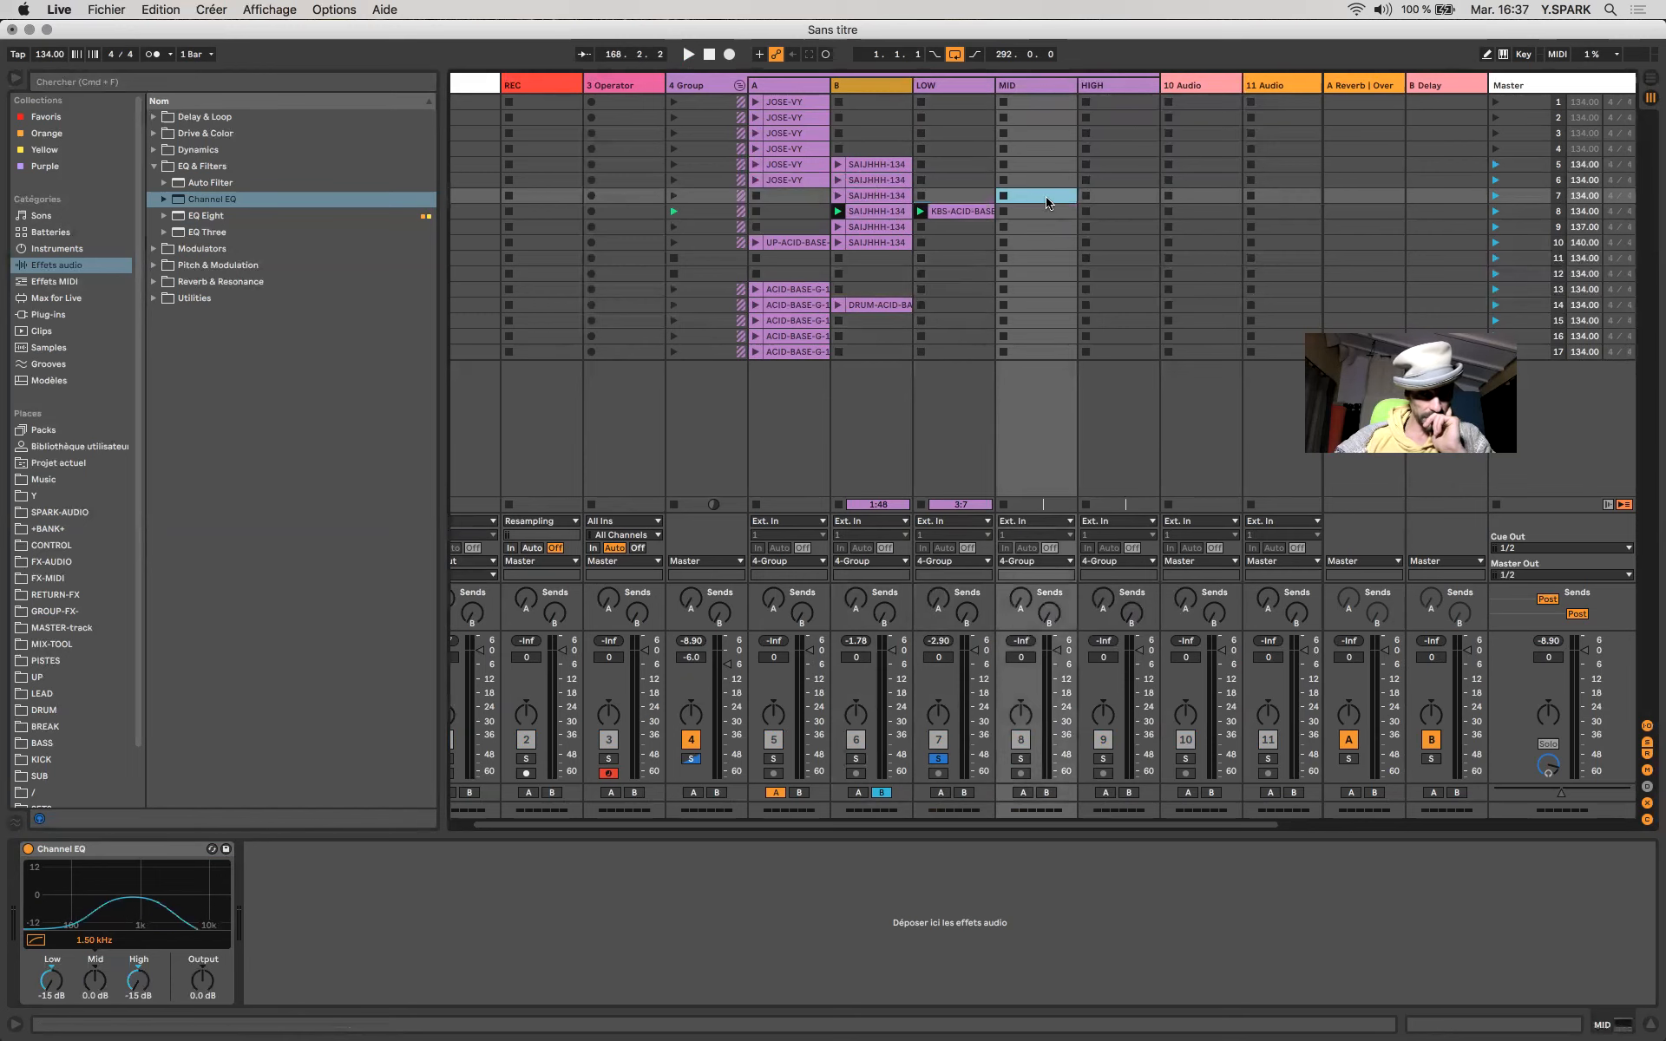
pyautogui.click(1126, 196)
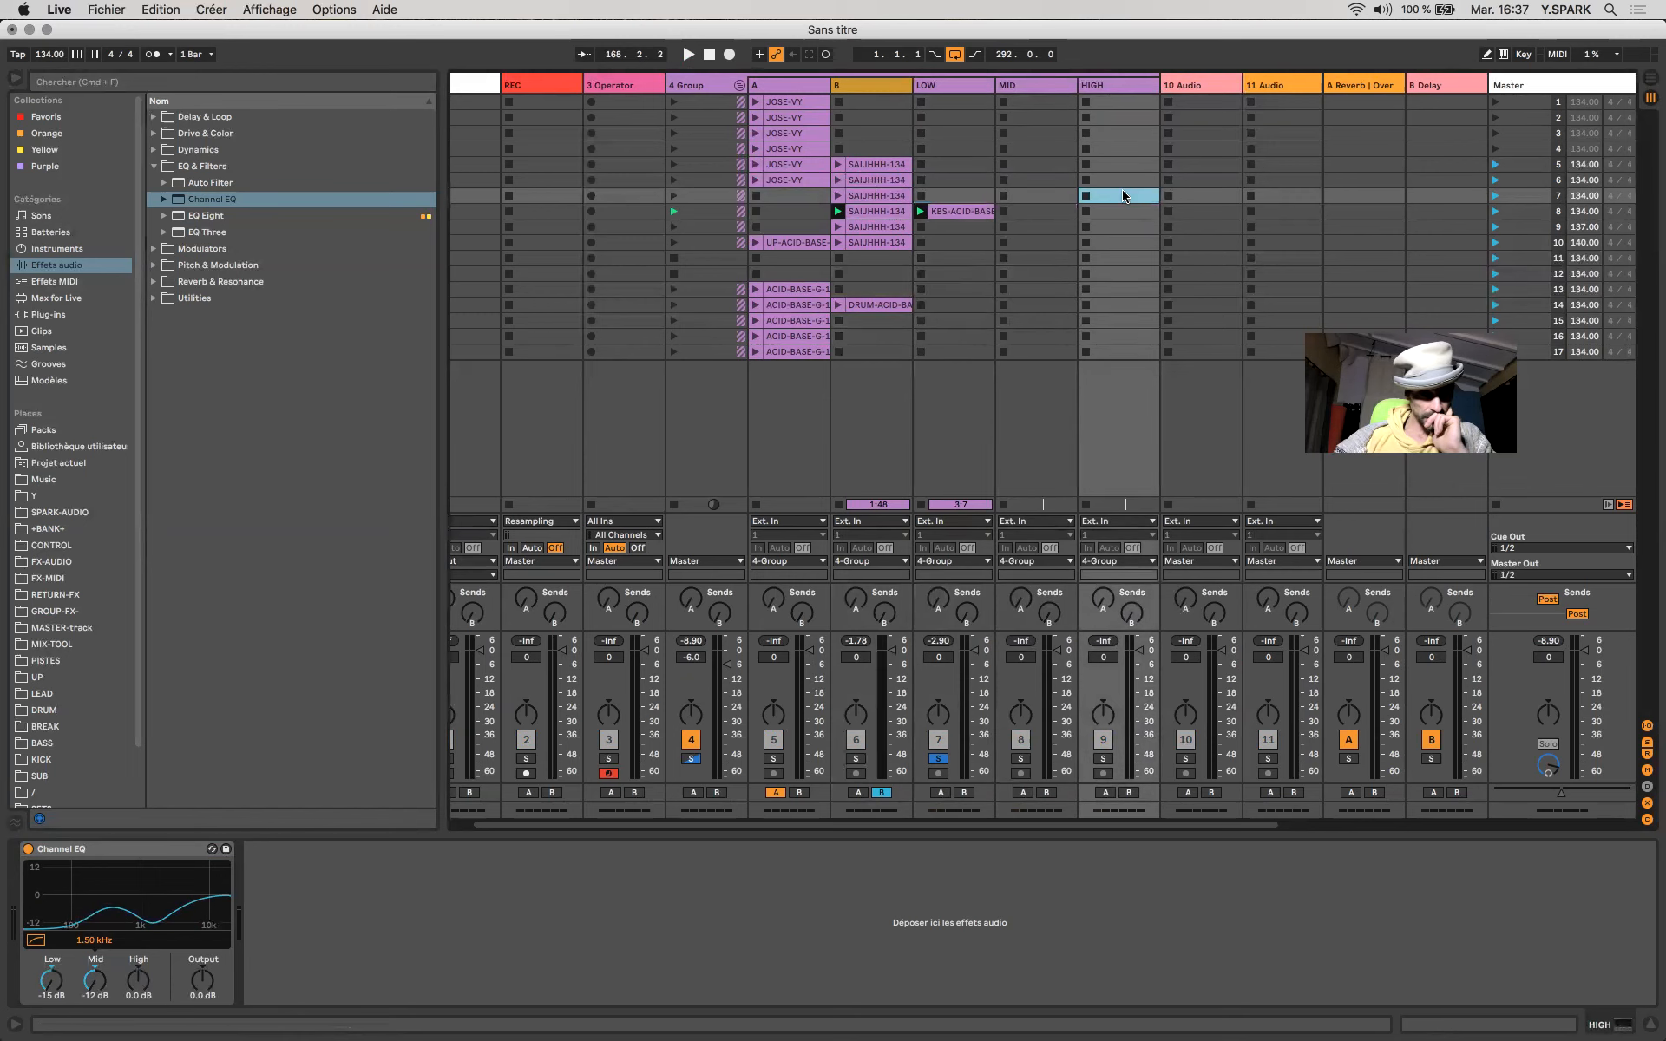
# Set the HIGH track's Channel EQ to Mid 0.0 dB with a mid frequency of 2.85 kHz.
pyautogui.doubleClick(99, 983)
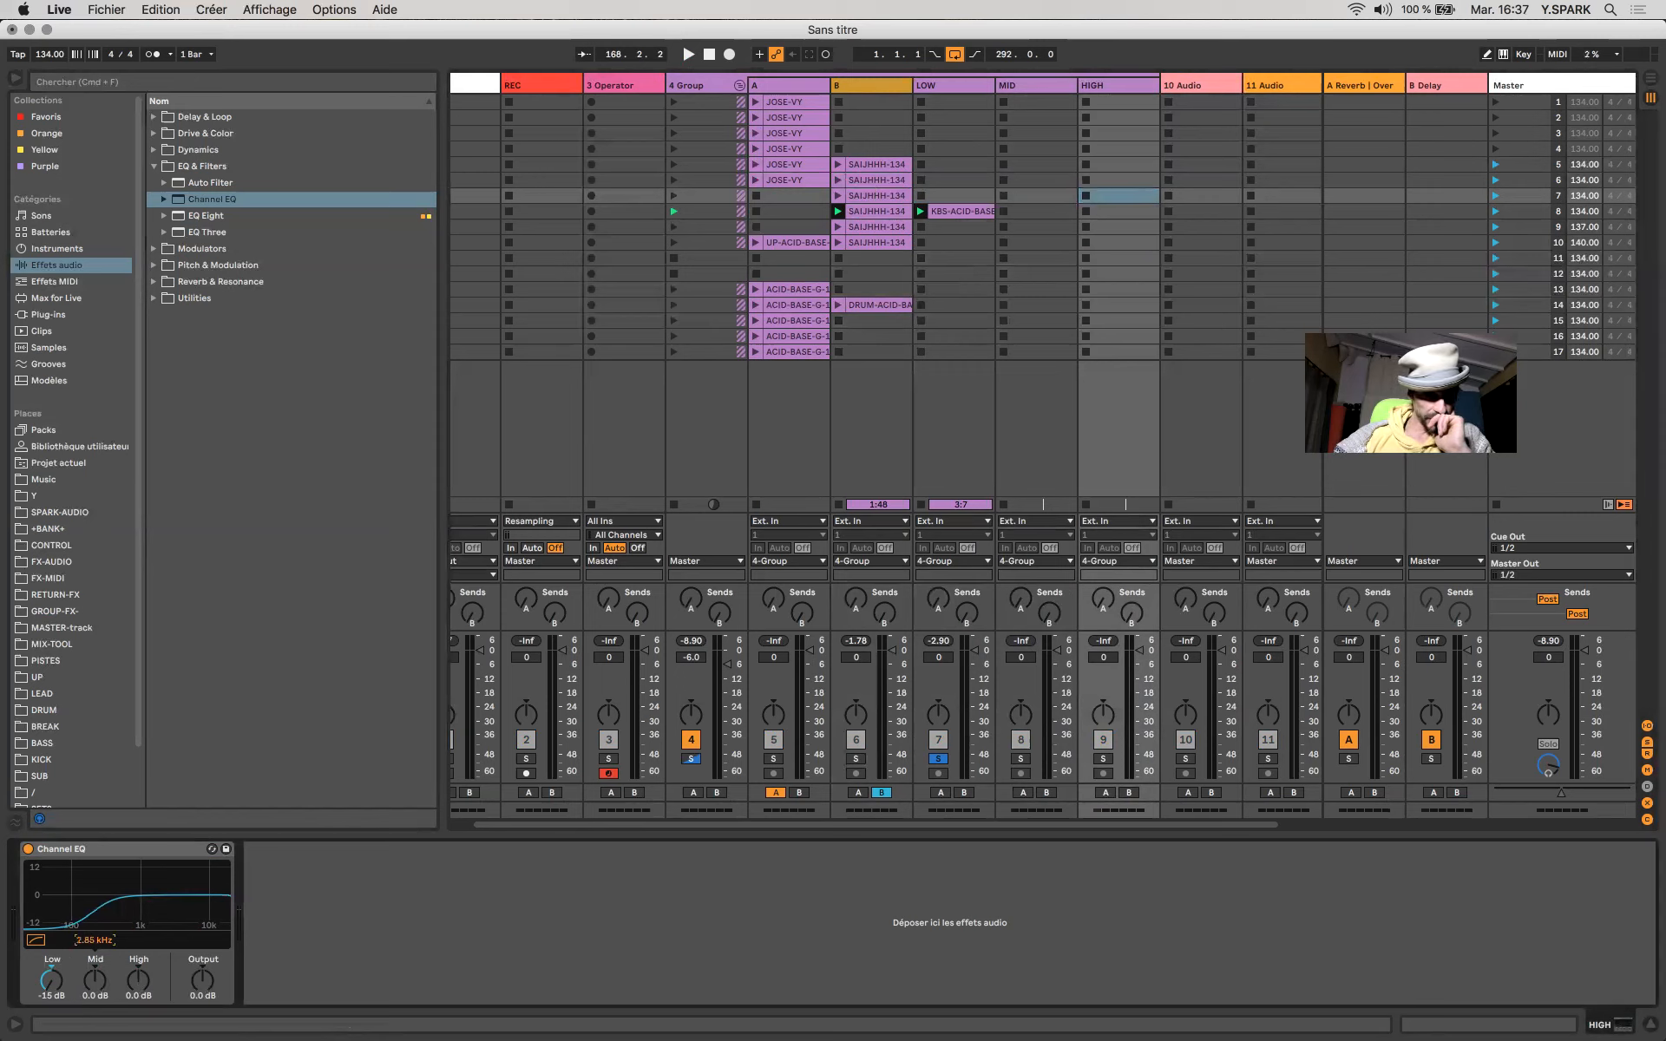
pyautogui.click(58, 982)
# Delete the Channel EQ devices from the HIGH and MID tracks.
pyautogui.click(102, 849)
pyautogui.press('Delete')
pyautogui.click(1036, 226)
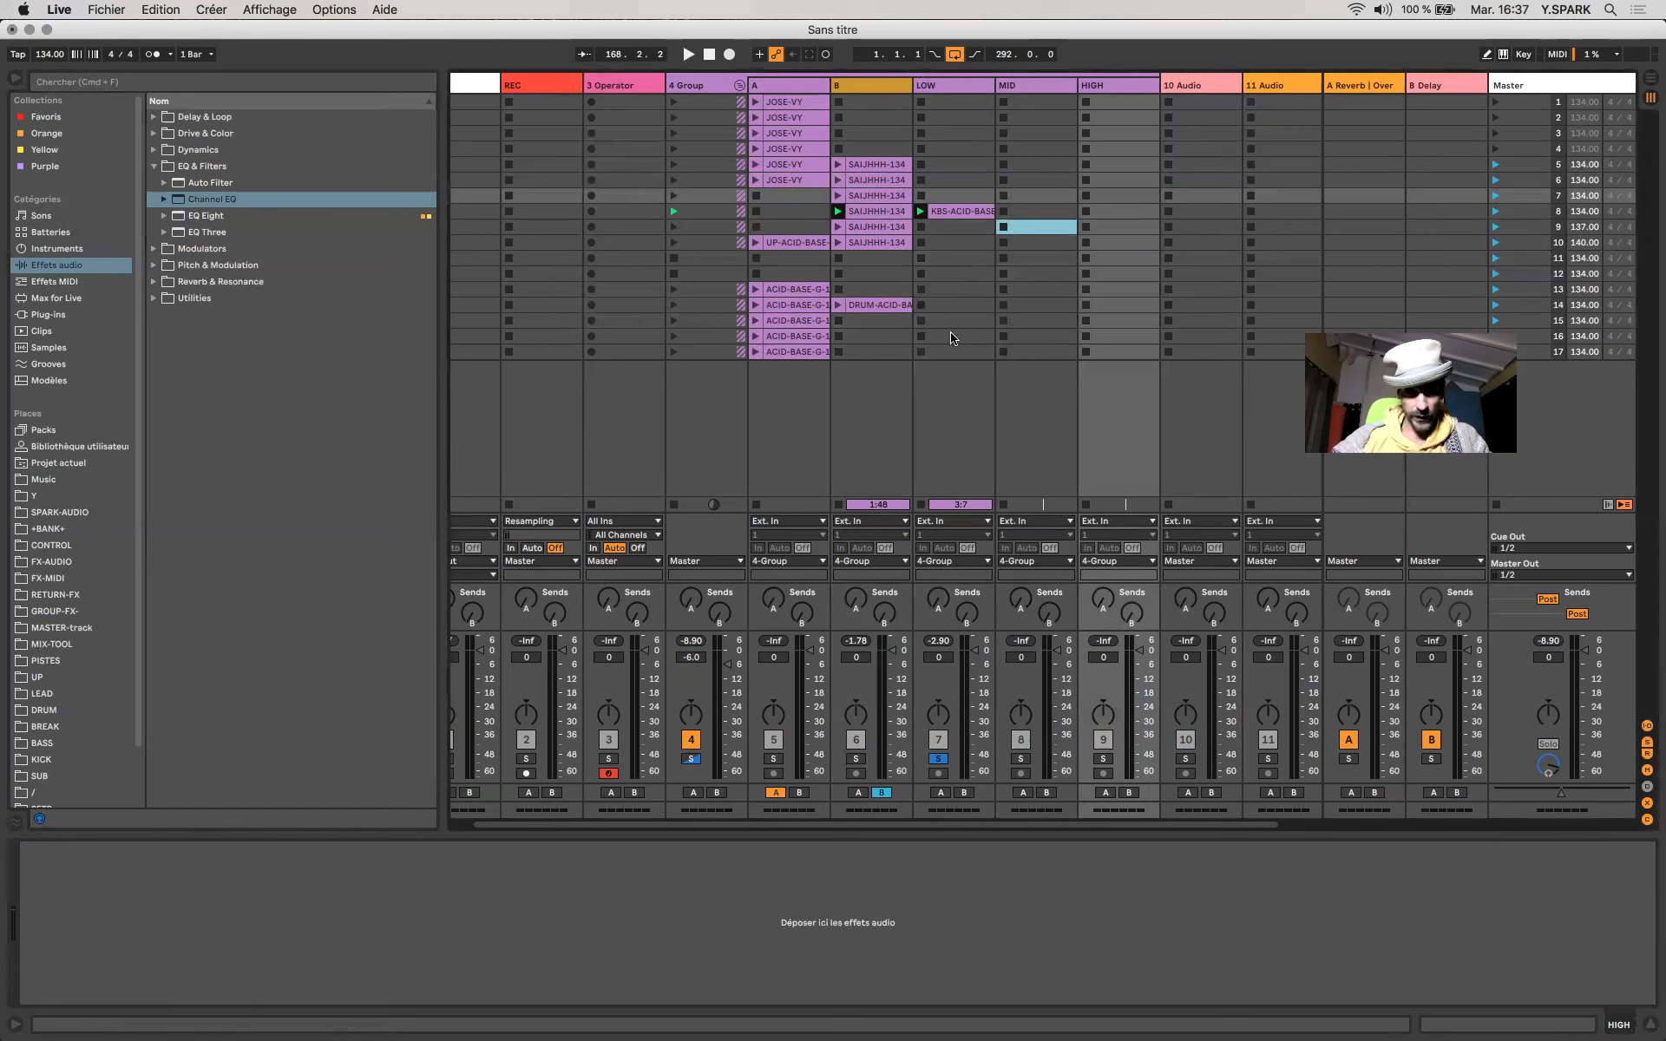
pyautogui.press('Delete')
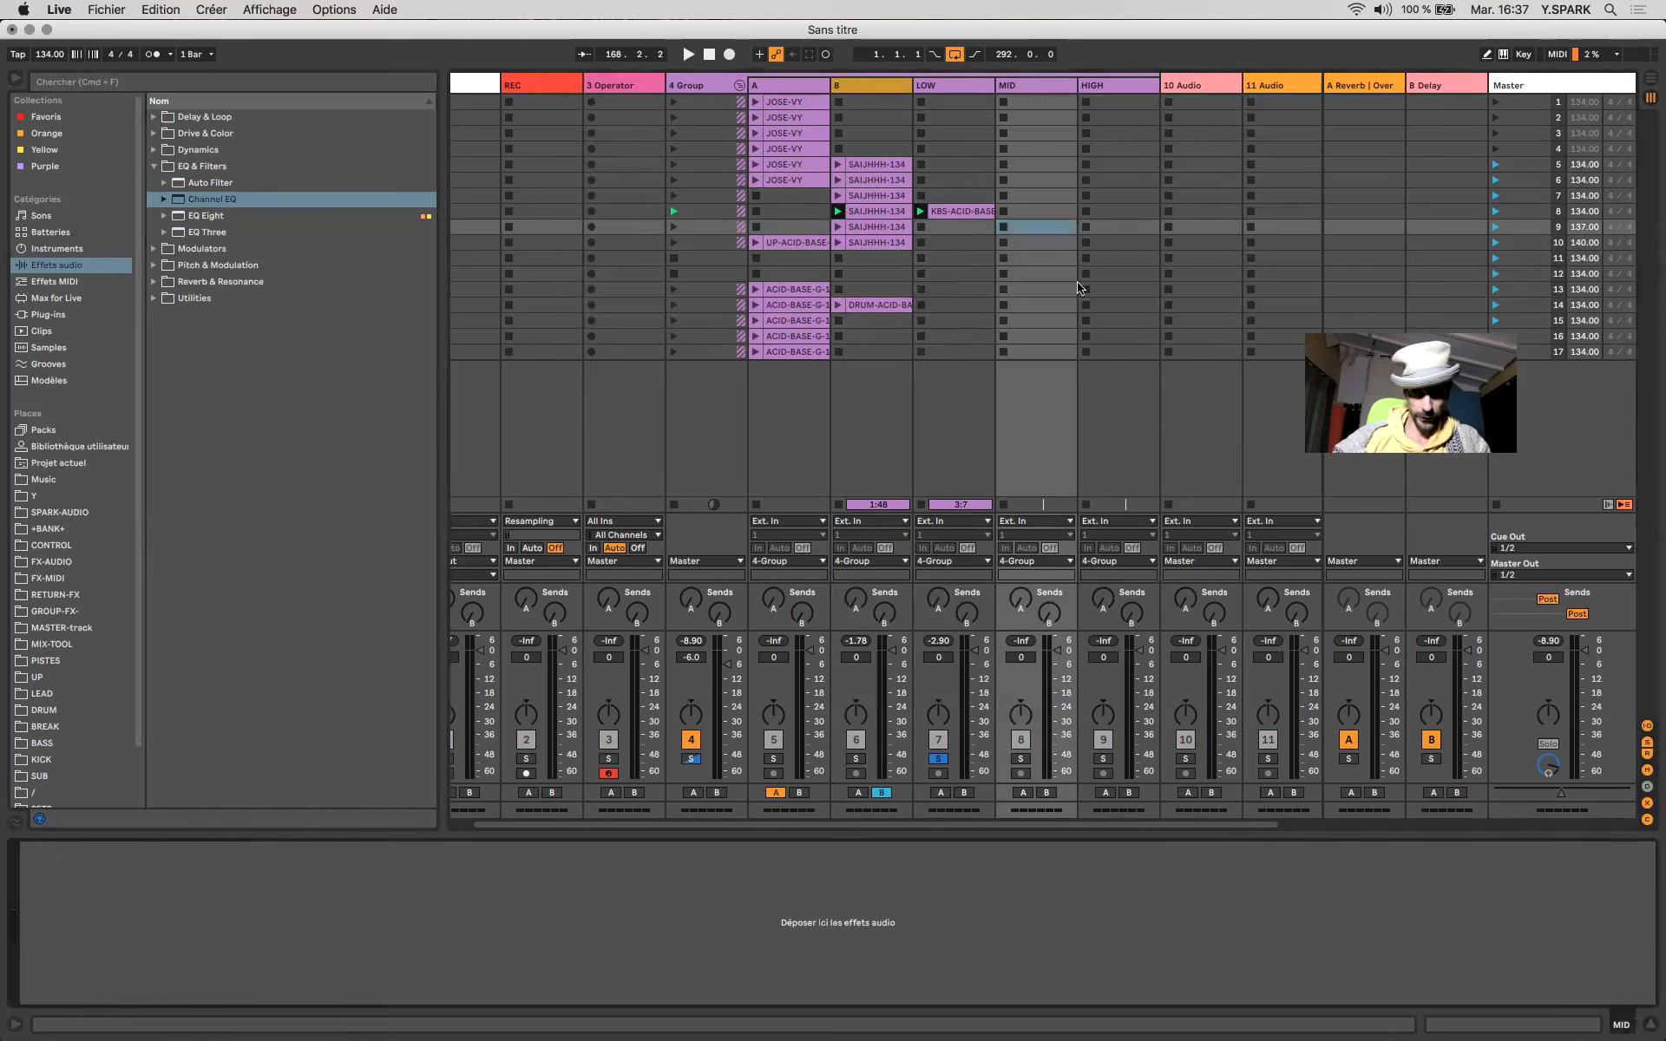
# Replace the LOW track's Channel EQ with an EQ Three and set its GainLow to -inf dB.
pyautogui.click(969, 245)
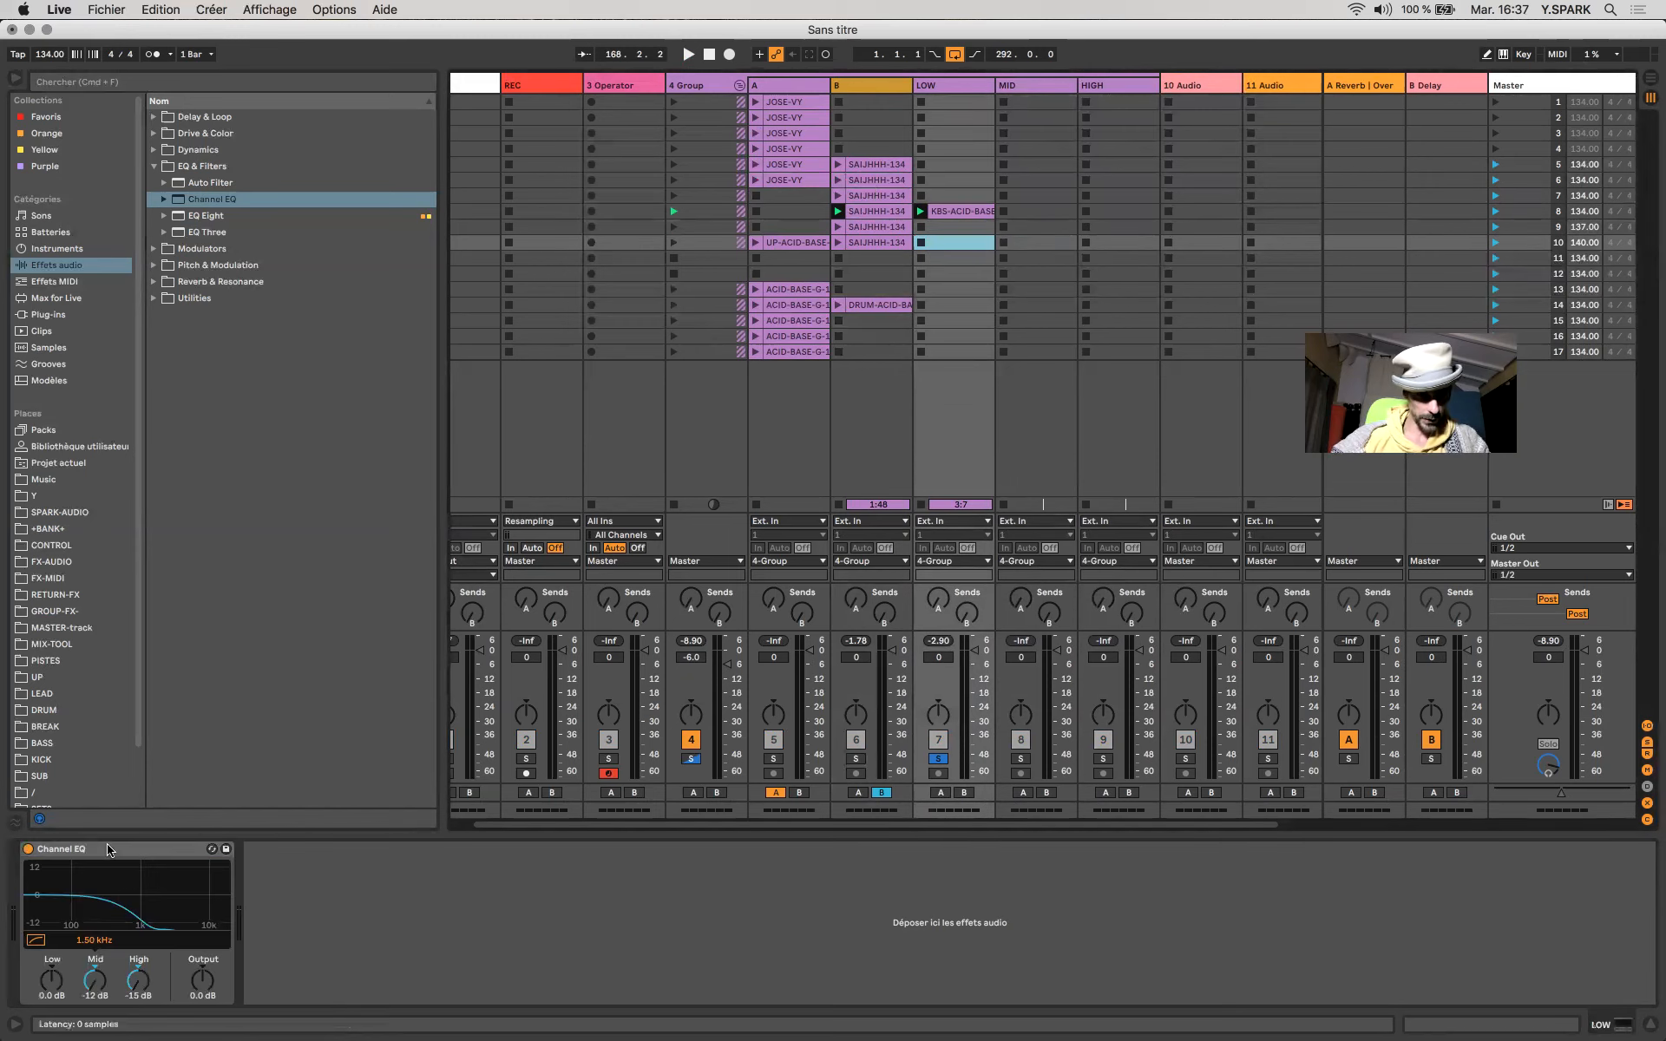
pyautogui.press('Delete')
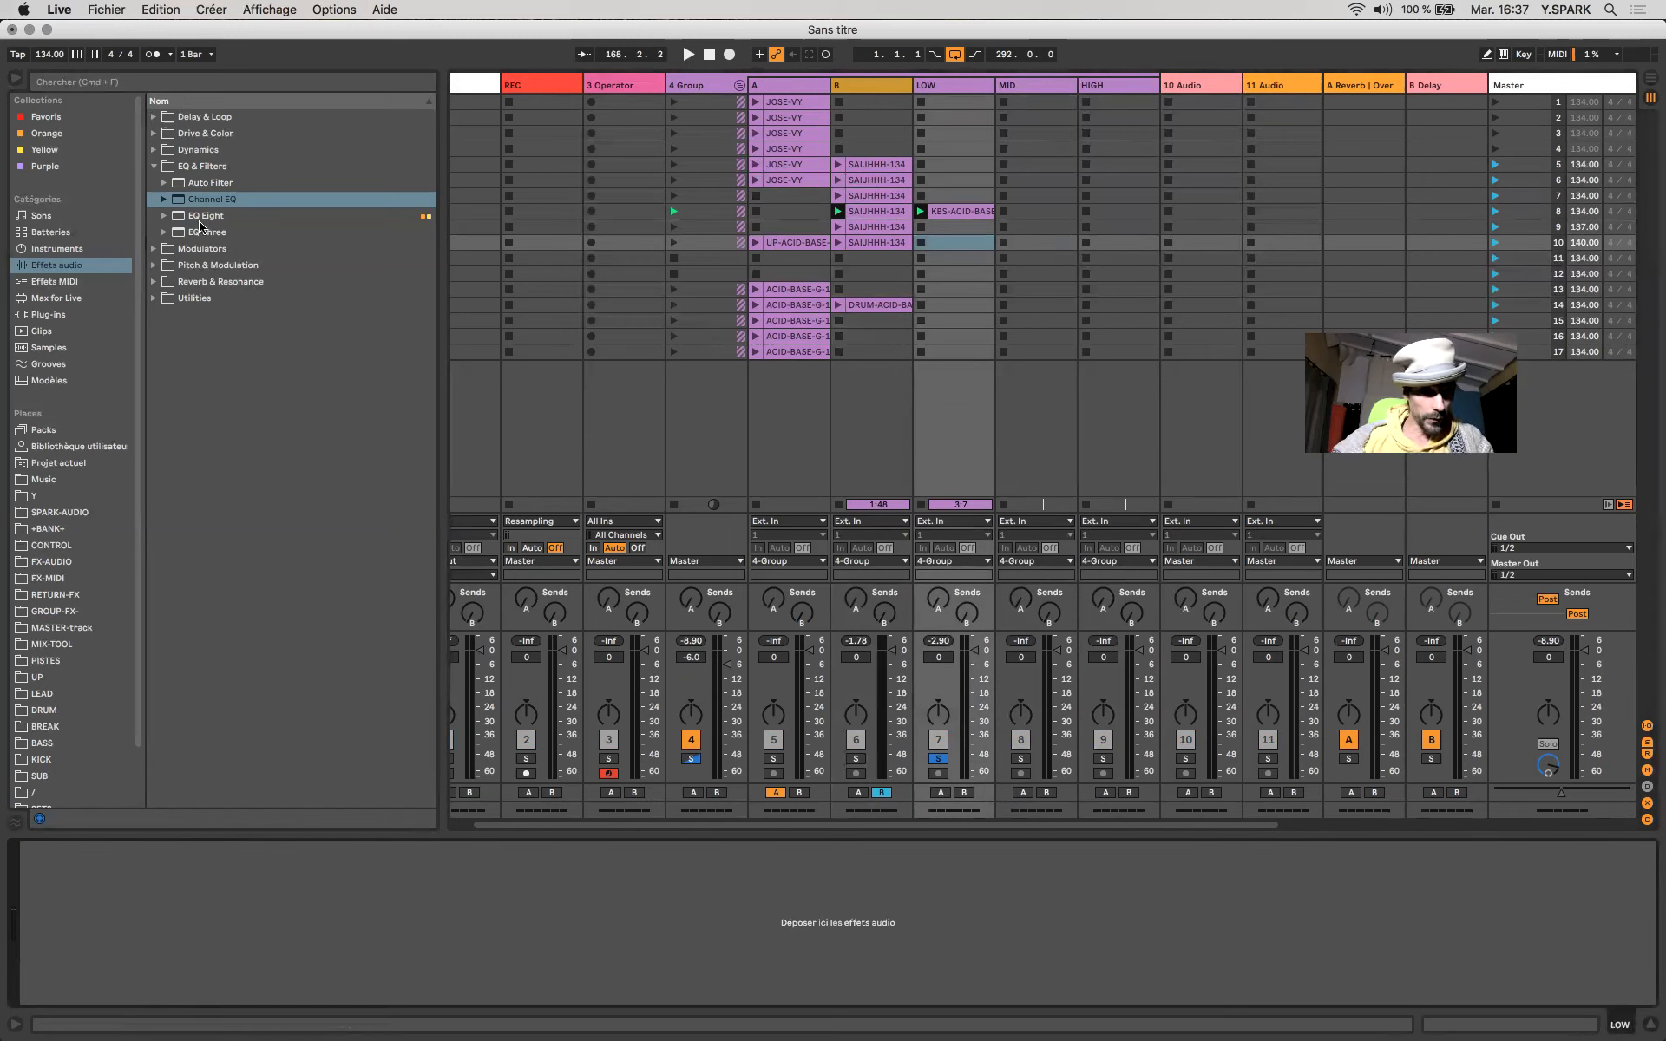
pyautogui.moveTo(208, 232); pyautogui.dragTo(976, 228)
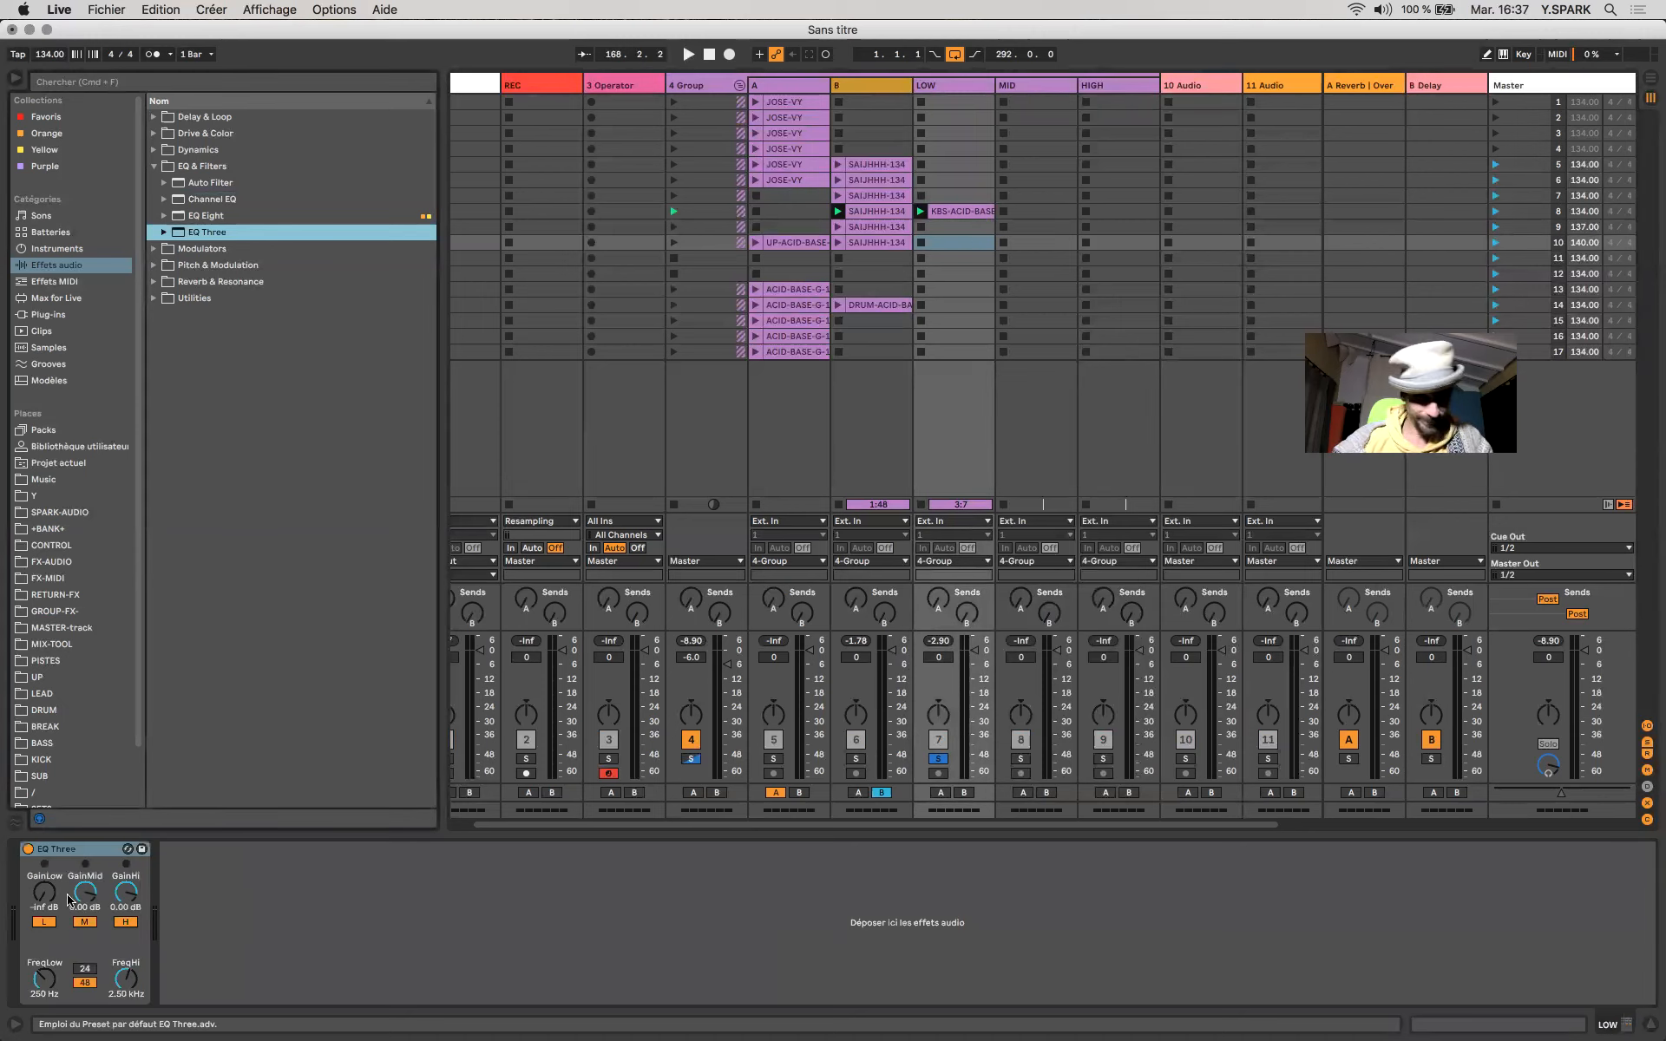
pyautogui.click(61, 855)
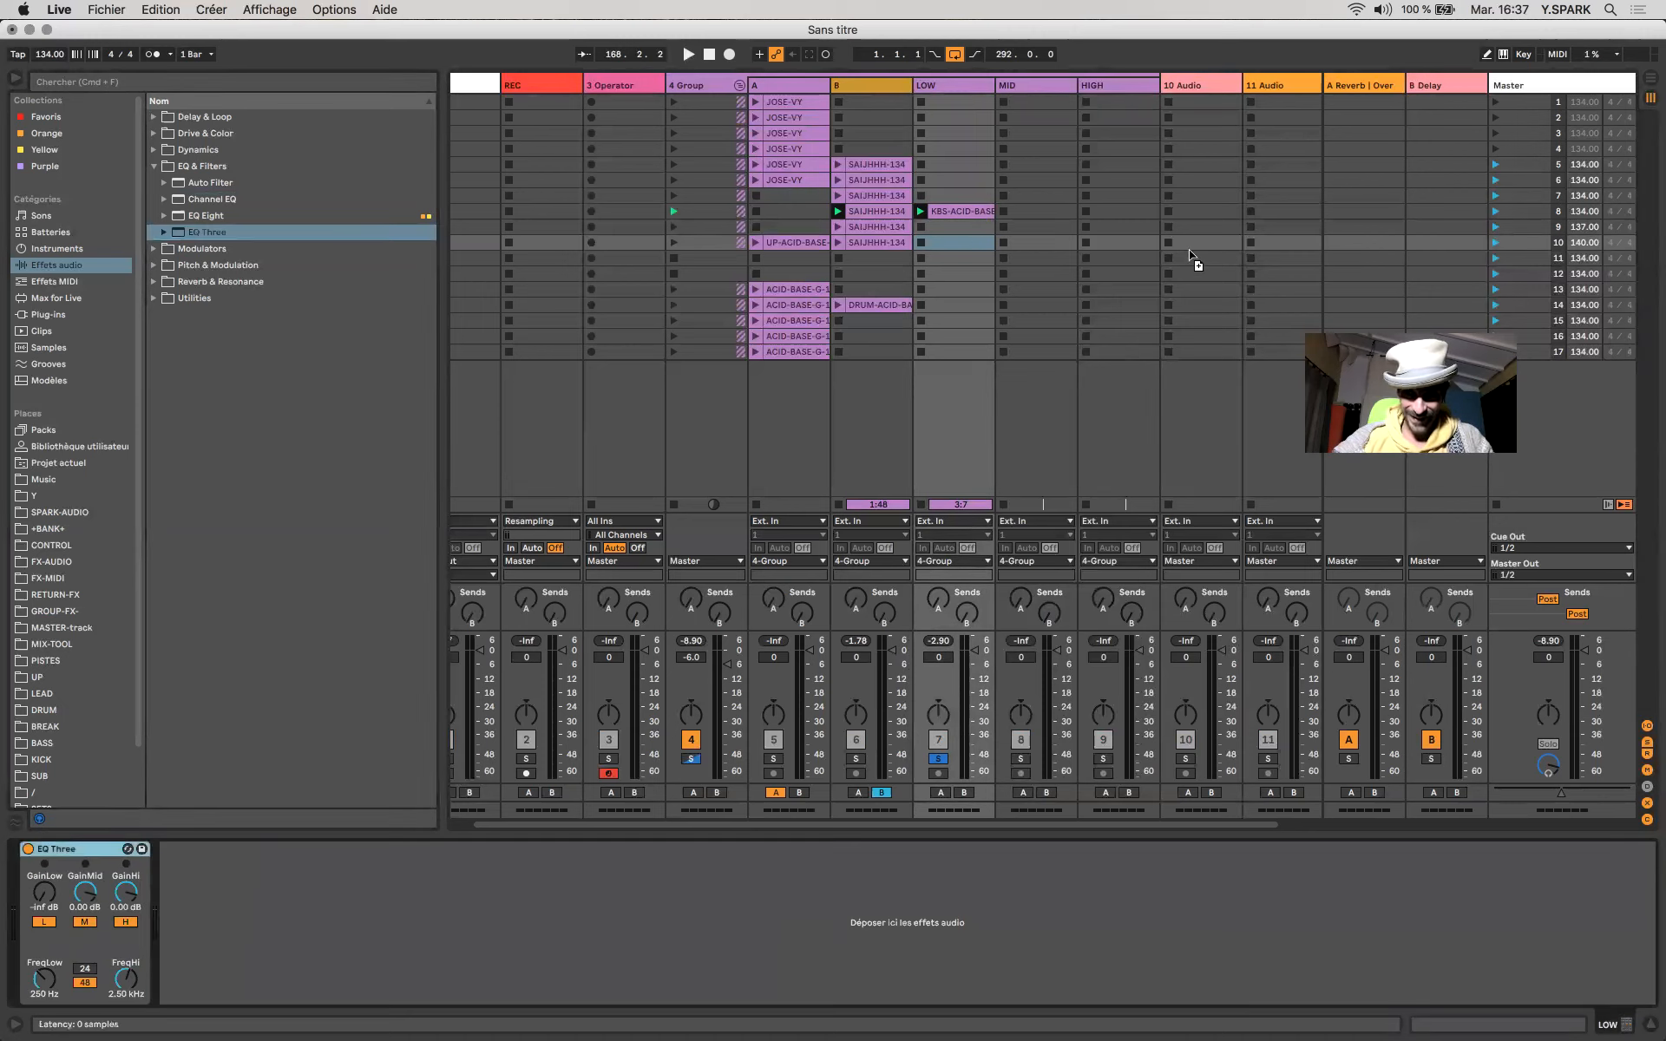
# Copy the EQ Three to the MID and HIGH tracks, setting HIGH to GainLow -inf dB, GainMid -inf dB and GainHi 6.00 dB.
pyautogui.click(1048, 230)
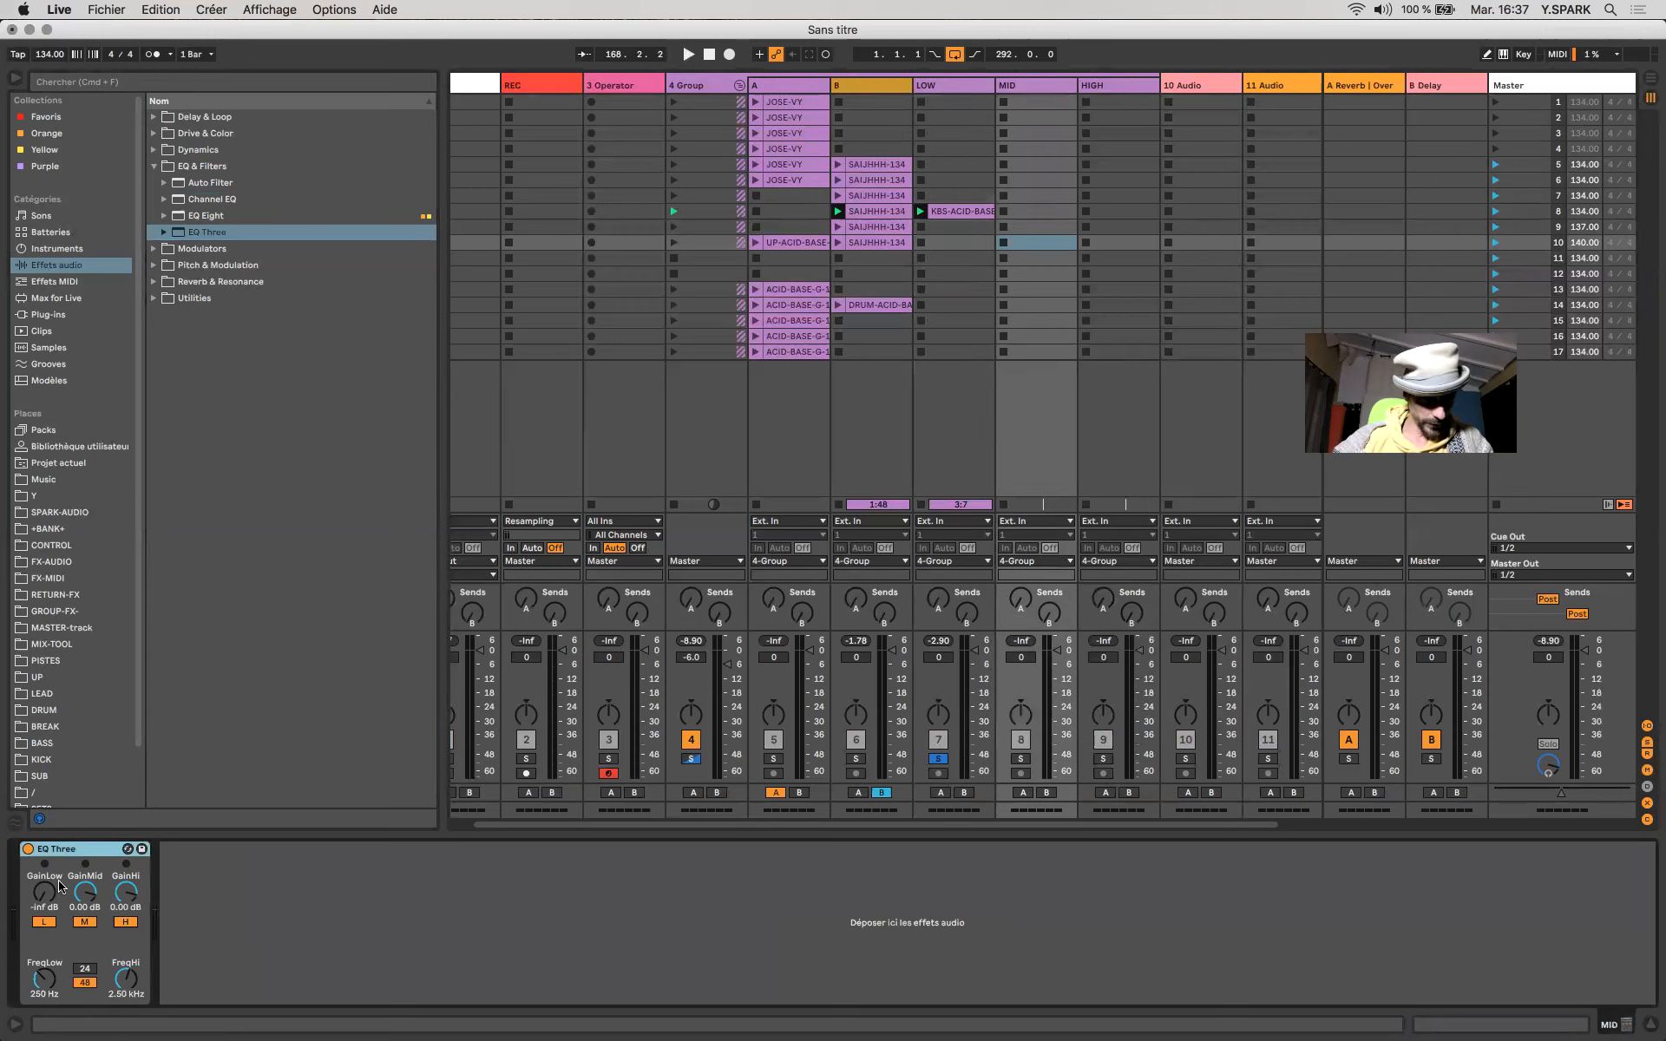
pyautogui.moveTo(128, 894); pyautogui.dragTo(1120, 197)
pyautogui.moveTo(92, 889)
pyautogui.mouseDown()
pyautogui.moveTo(93, 911)
pyautogui.moveTo(124, 898)
pyautogui.mouseUp()
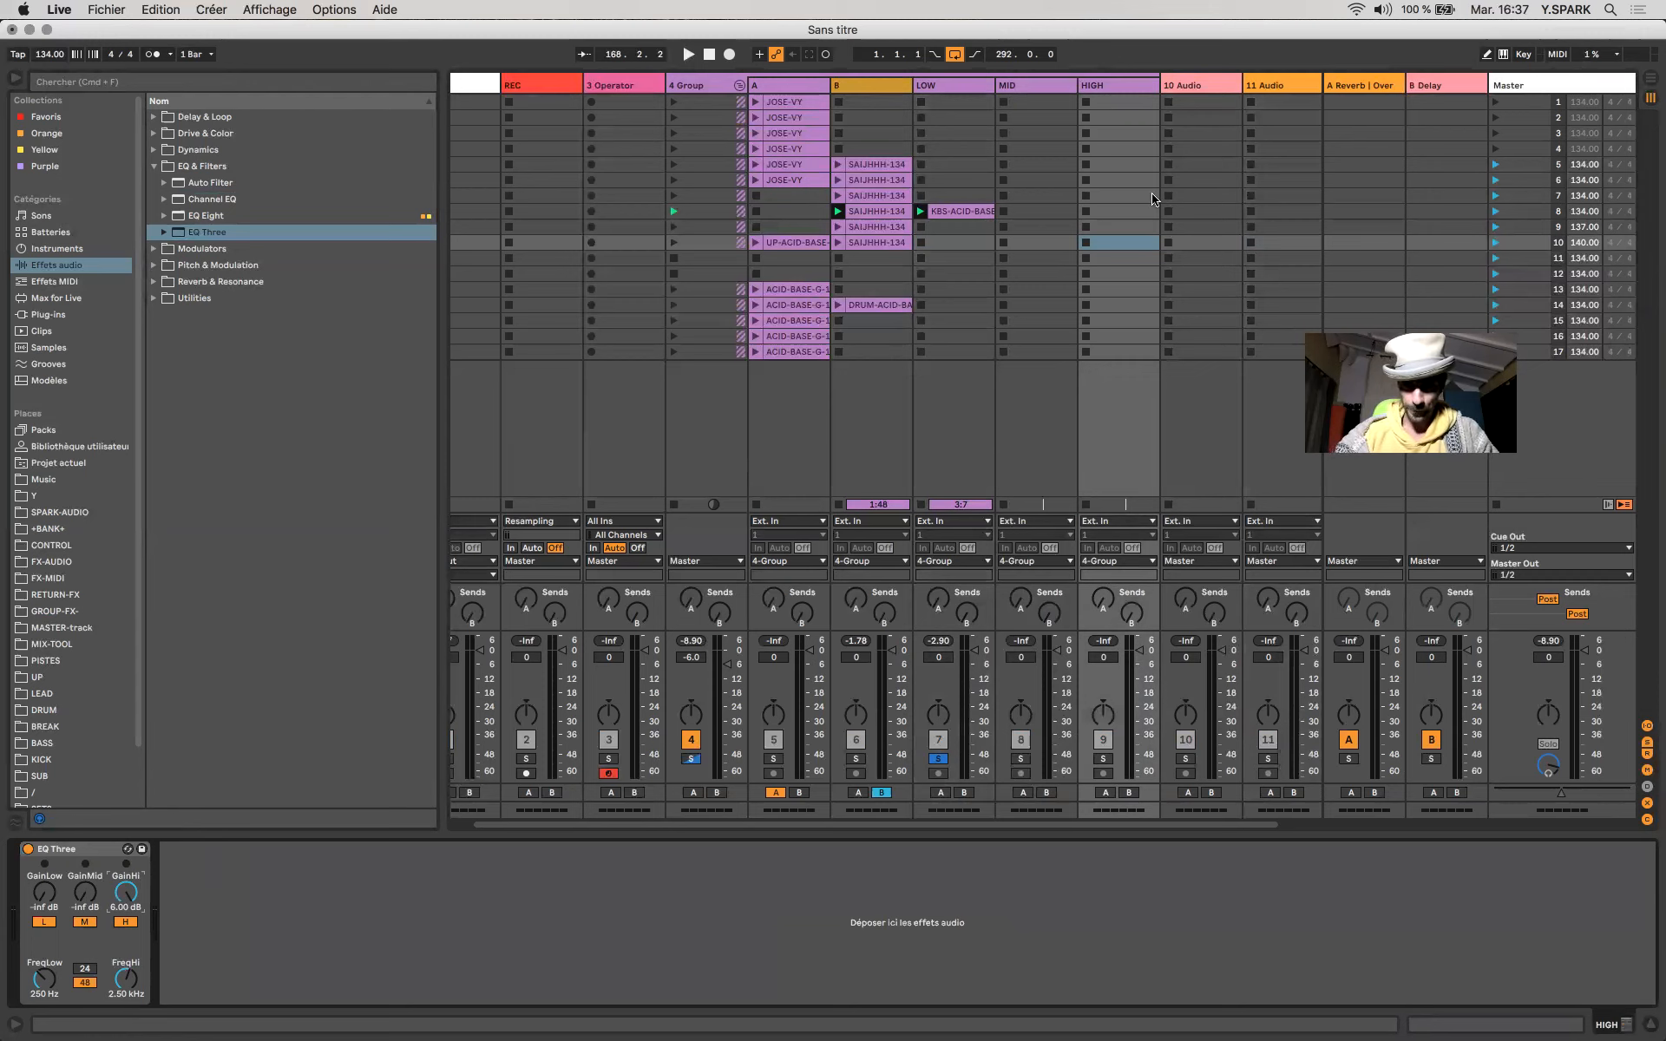
# Set the LOW track's EQ Three to GainLow 0.00 dB, GainMid -inf dB and GainHi -inf dB.
pyautogui.click(946, 812)
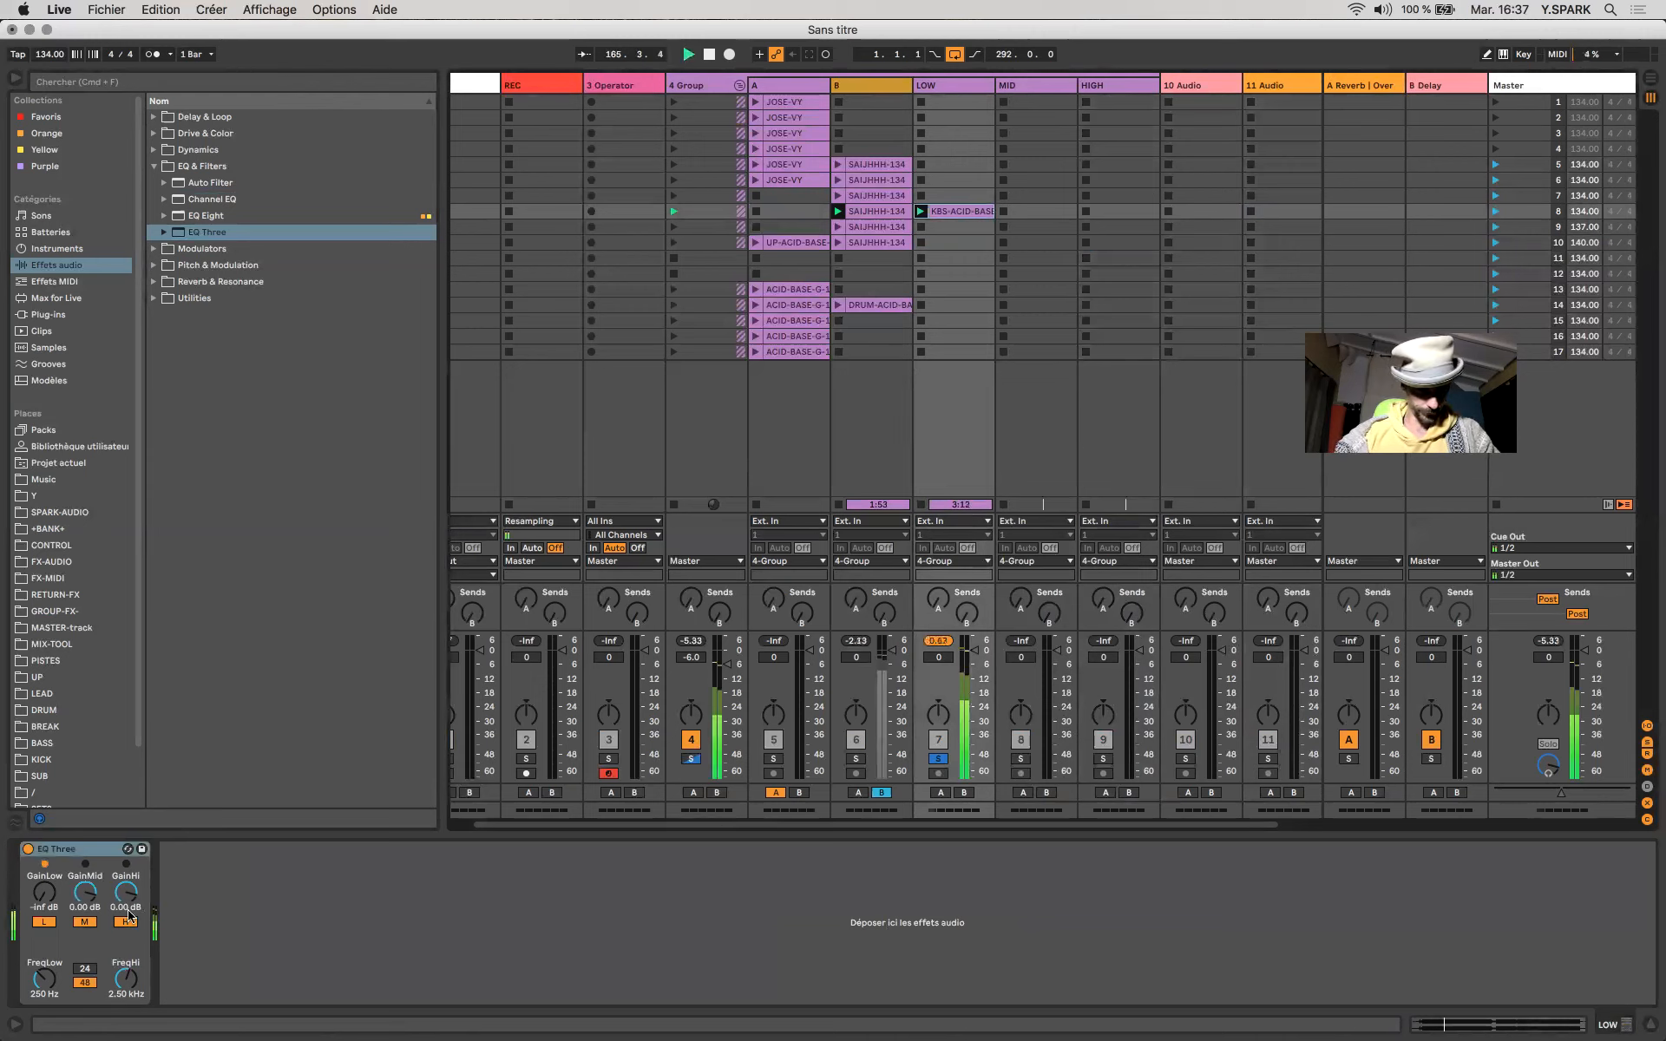
pyautogui.doubleClick(40, 897)
pyautogui.click(86, 894)
pyautogui.moveTo(88, 895); pyautogui.dragTo(126, 946)
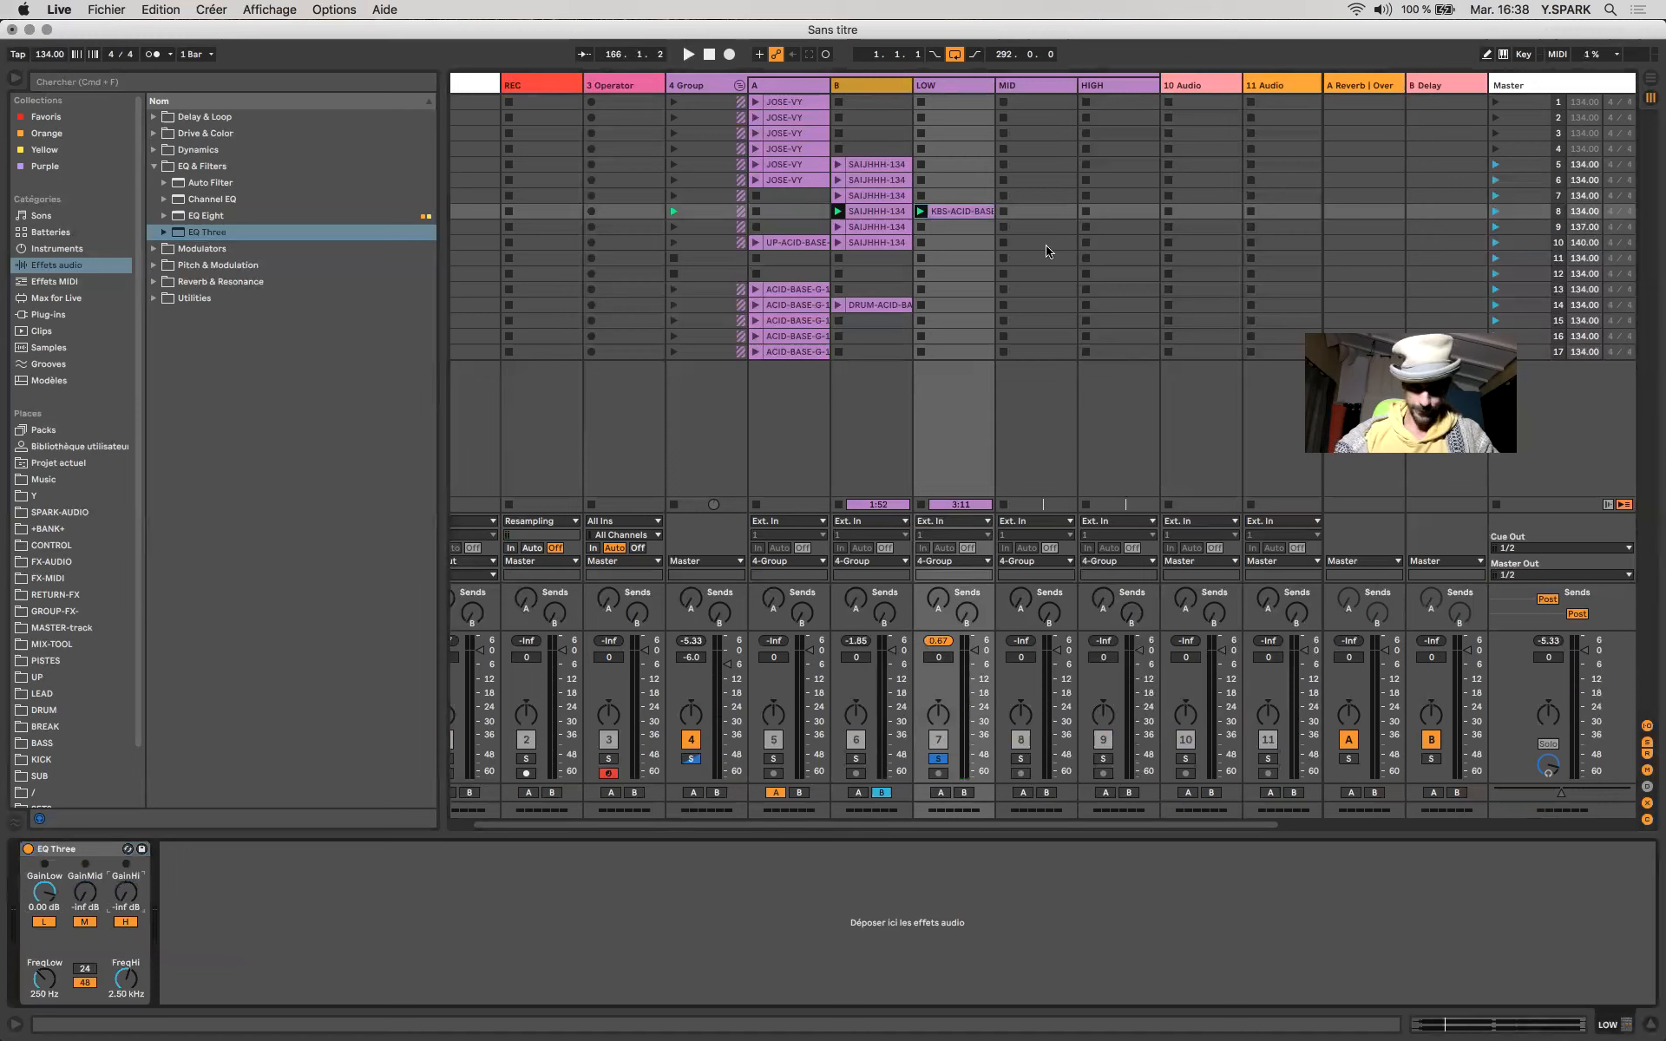
# Compare the EQ Three settings of the MID, HIGH and LOW tracks.
pyautogui.click(1050, 211)
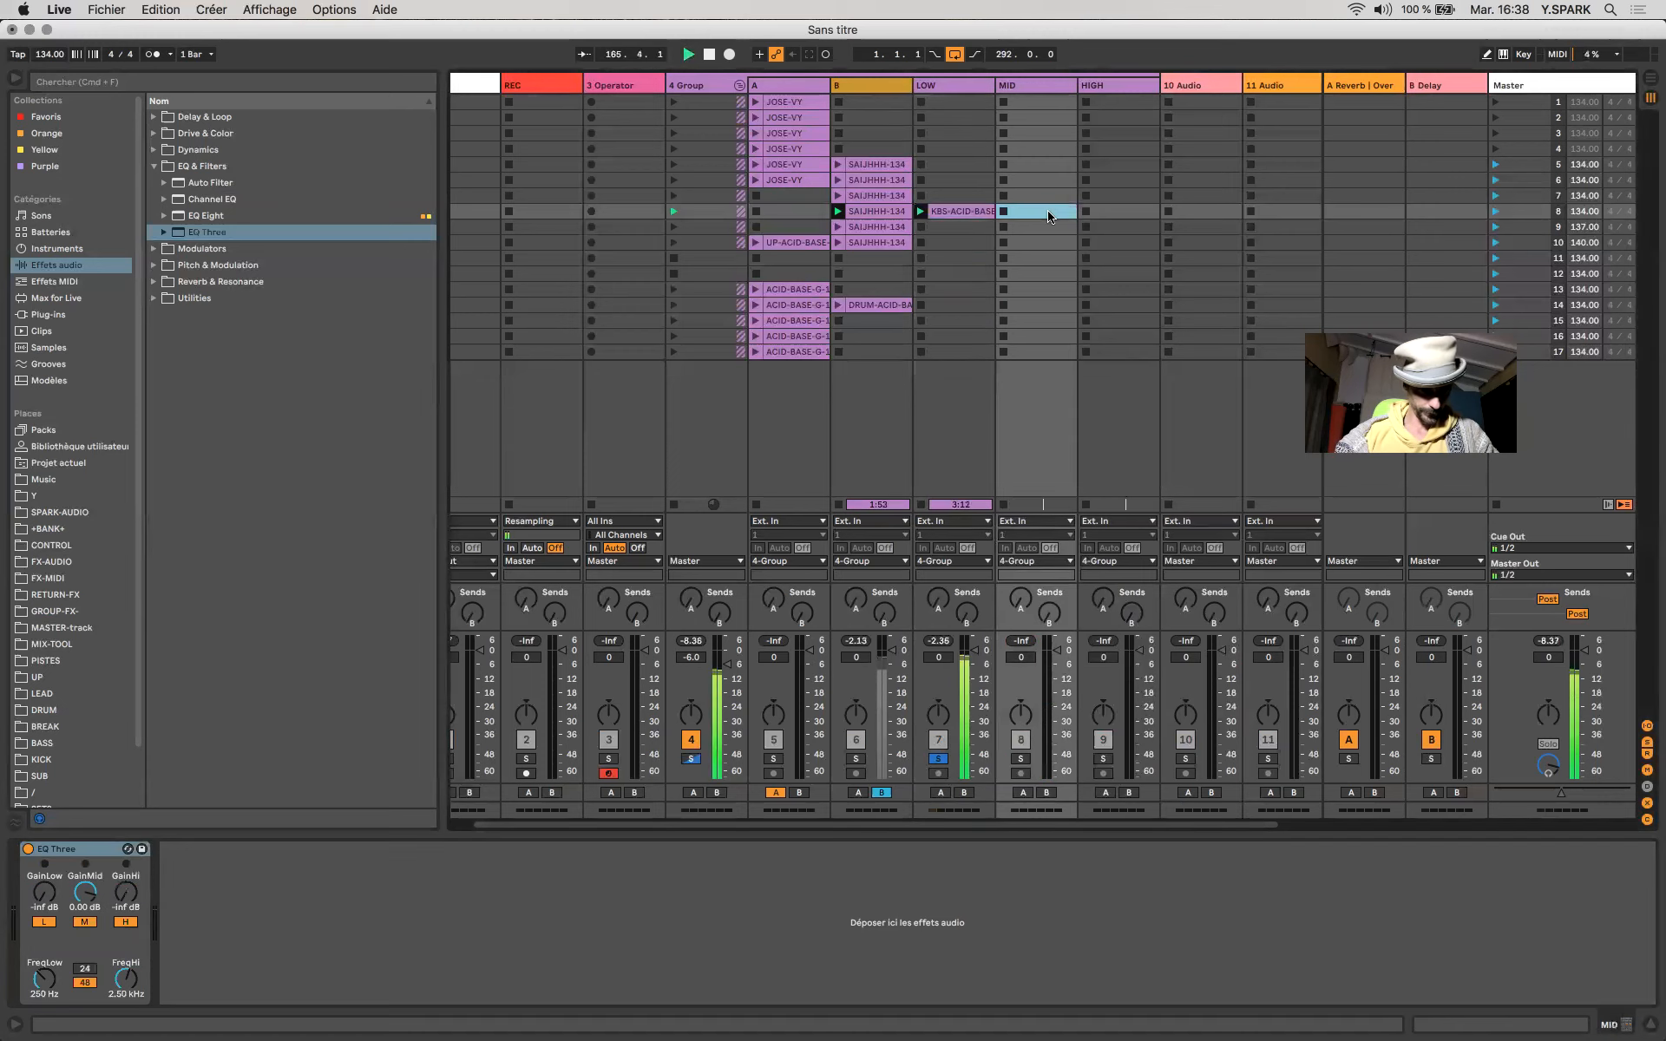
pyautogui.click(1115, 211)
pyautogui.click(967, 211)
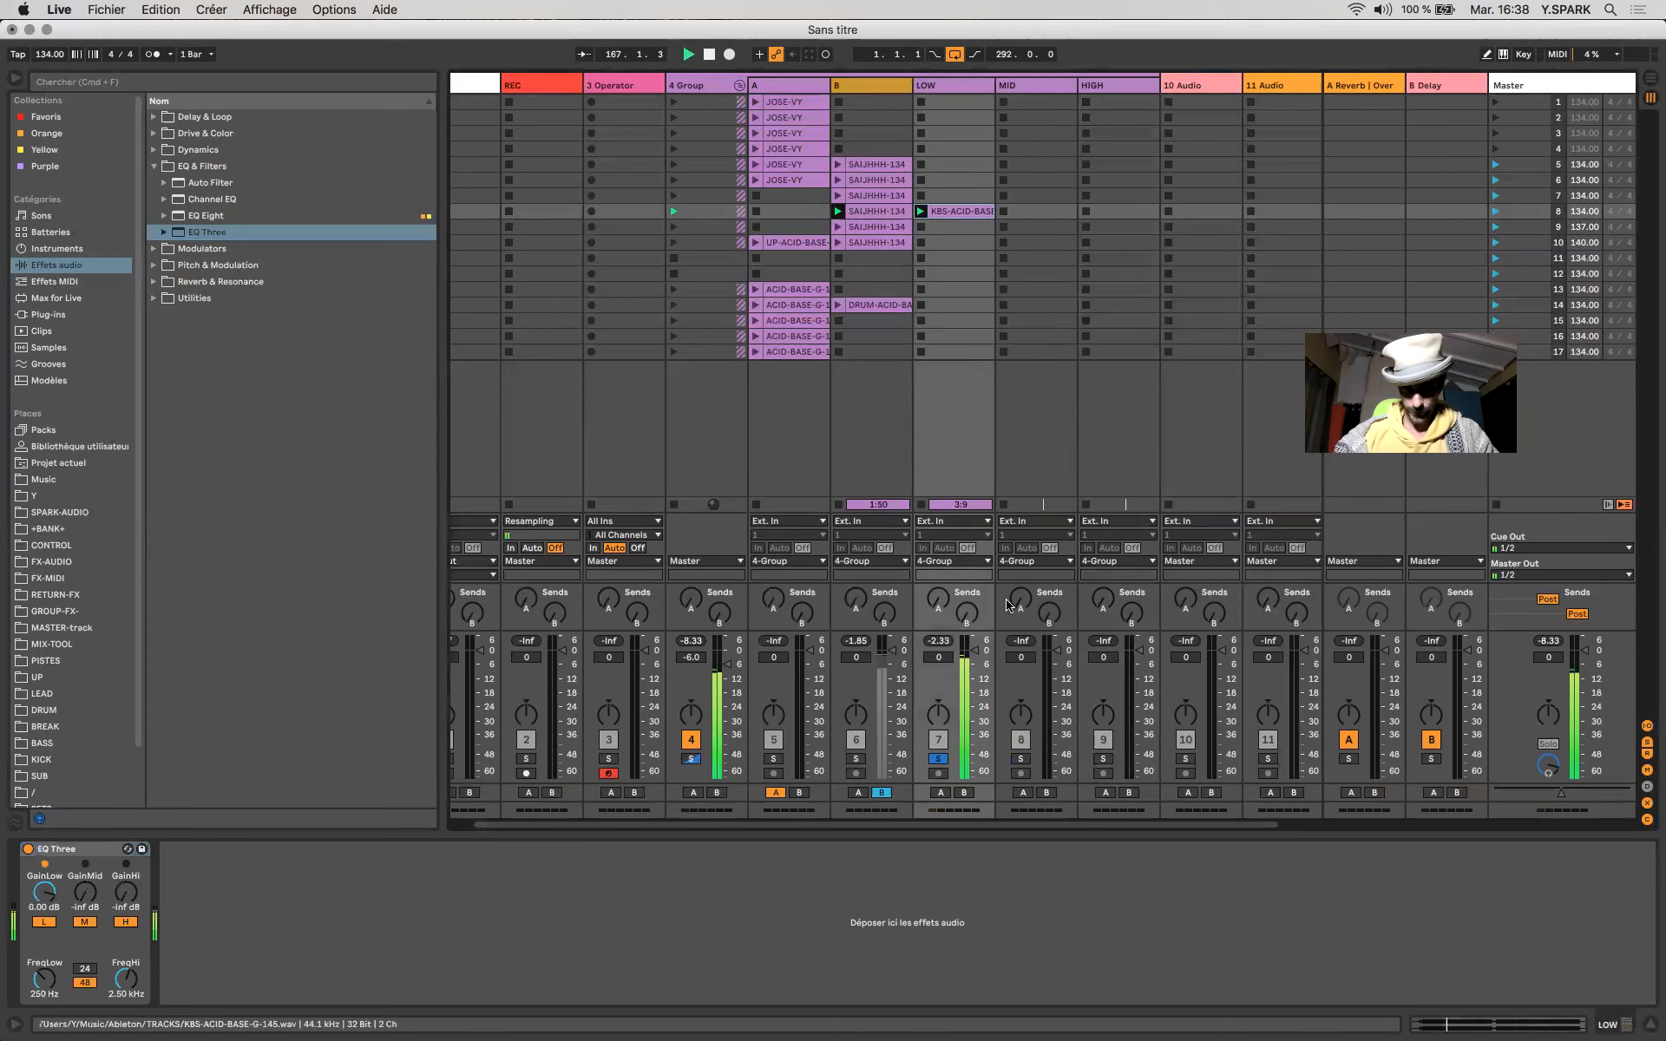
# Turn off the LOW track's solo and move scene 8's SAIJHHH-134 clip from track B to MID, with a copy in HIGH.
pyautogui.click(886, 211)
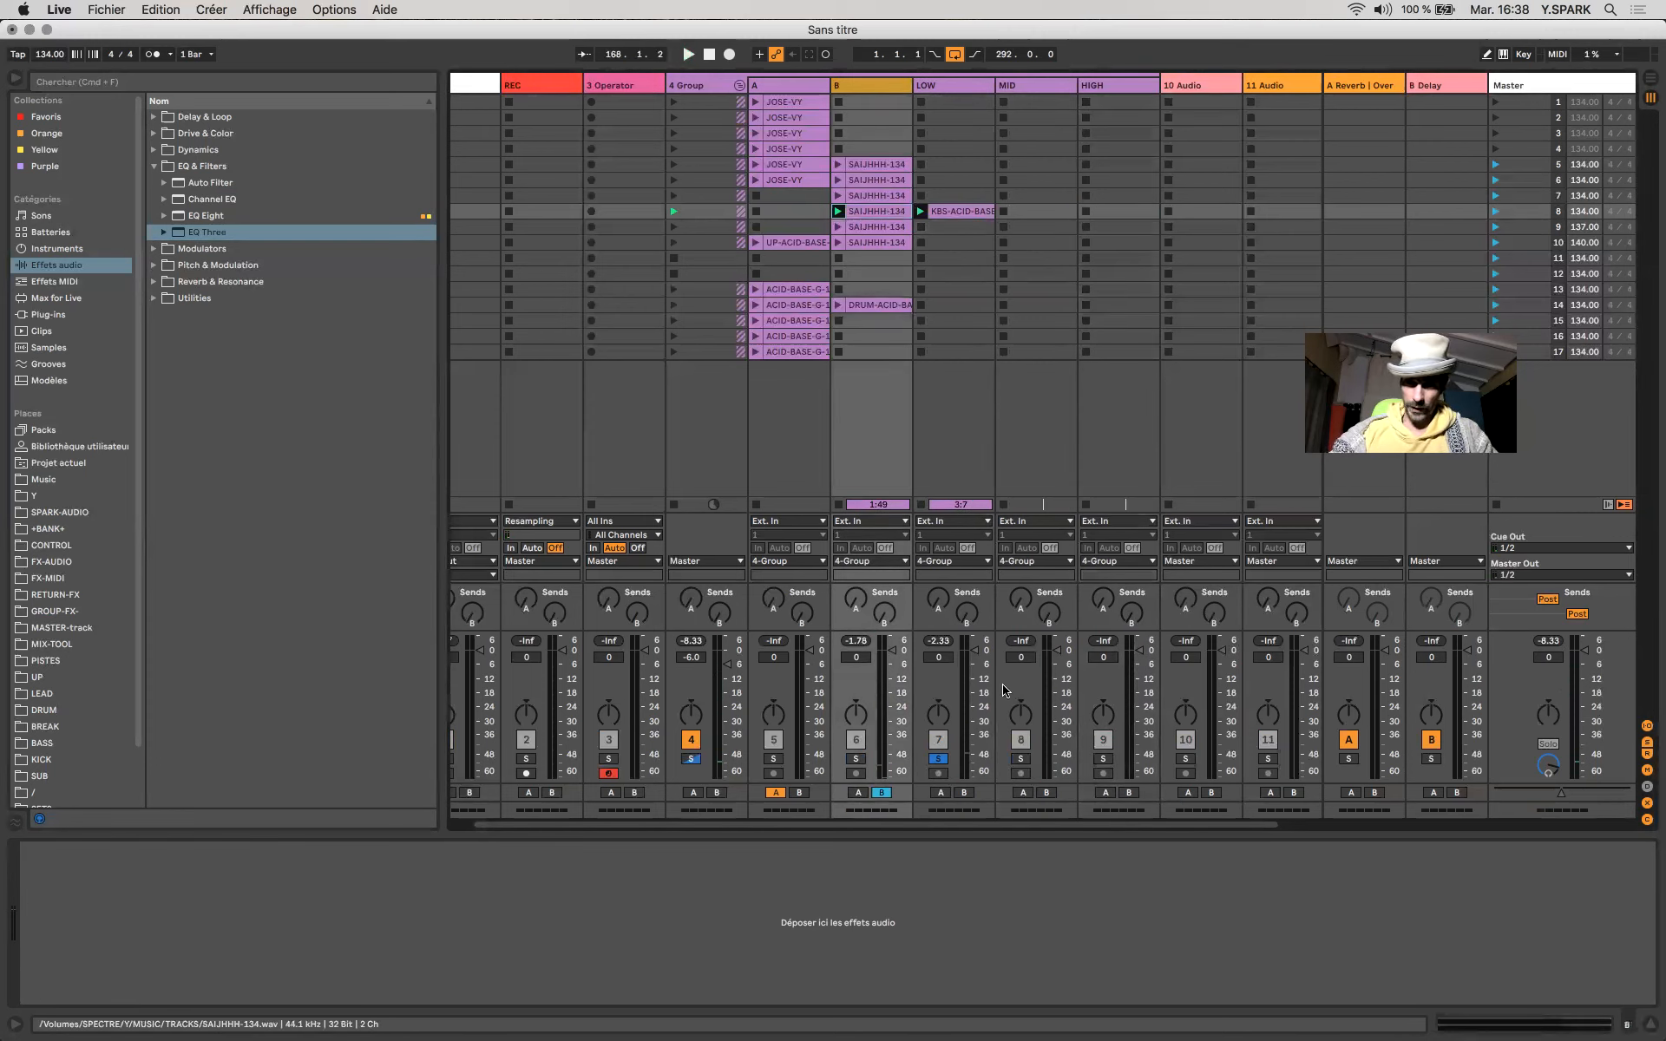
pyautogui.click(937, 759)
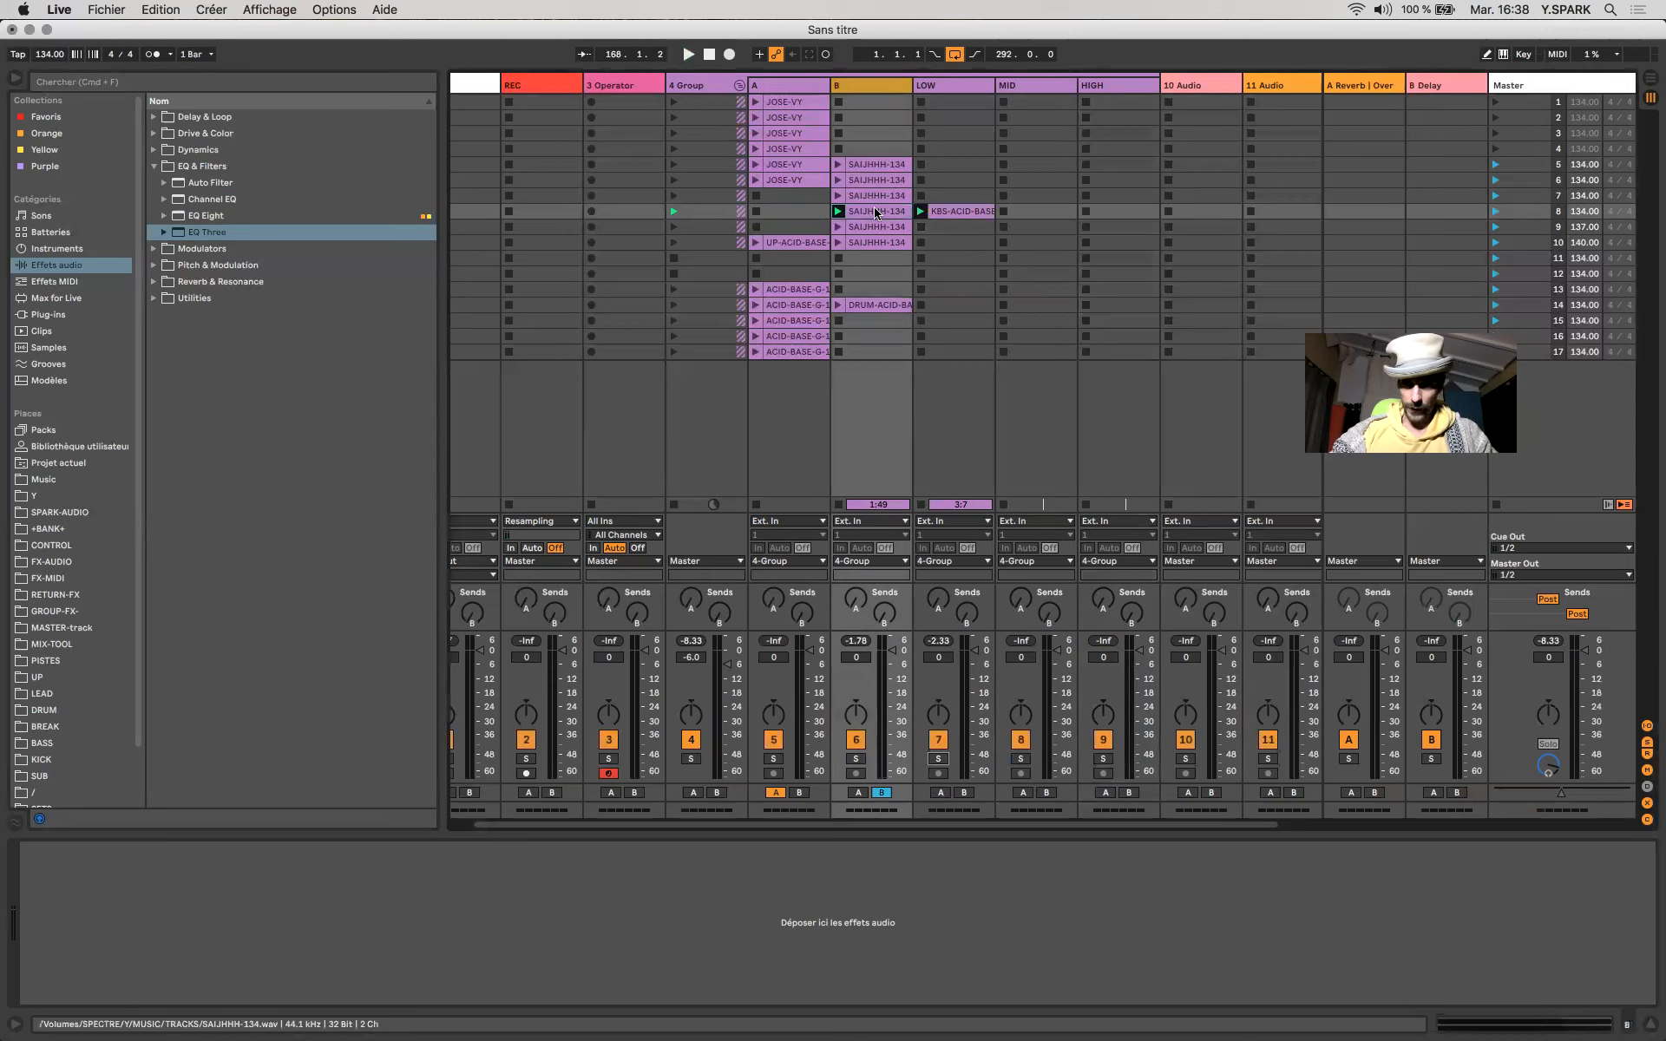
pyautogui.moveTo(875, 211); pyautogui.dragTo(1119, 213)
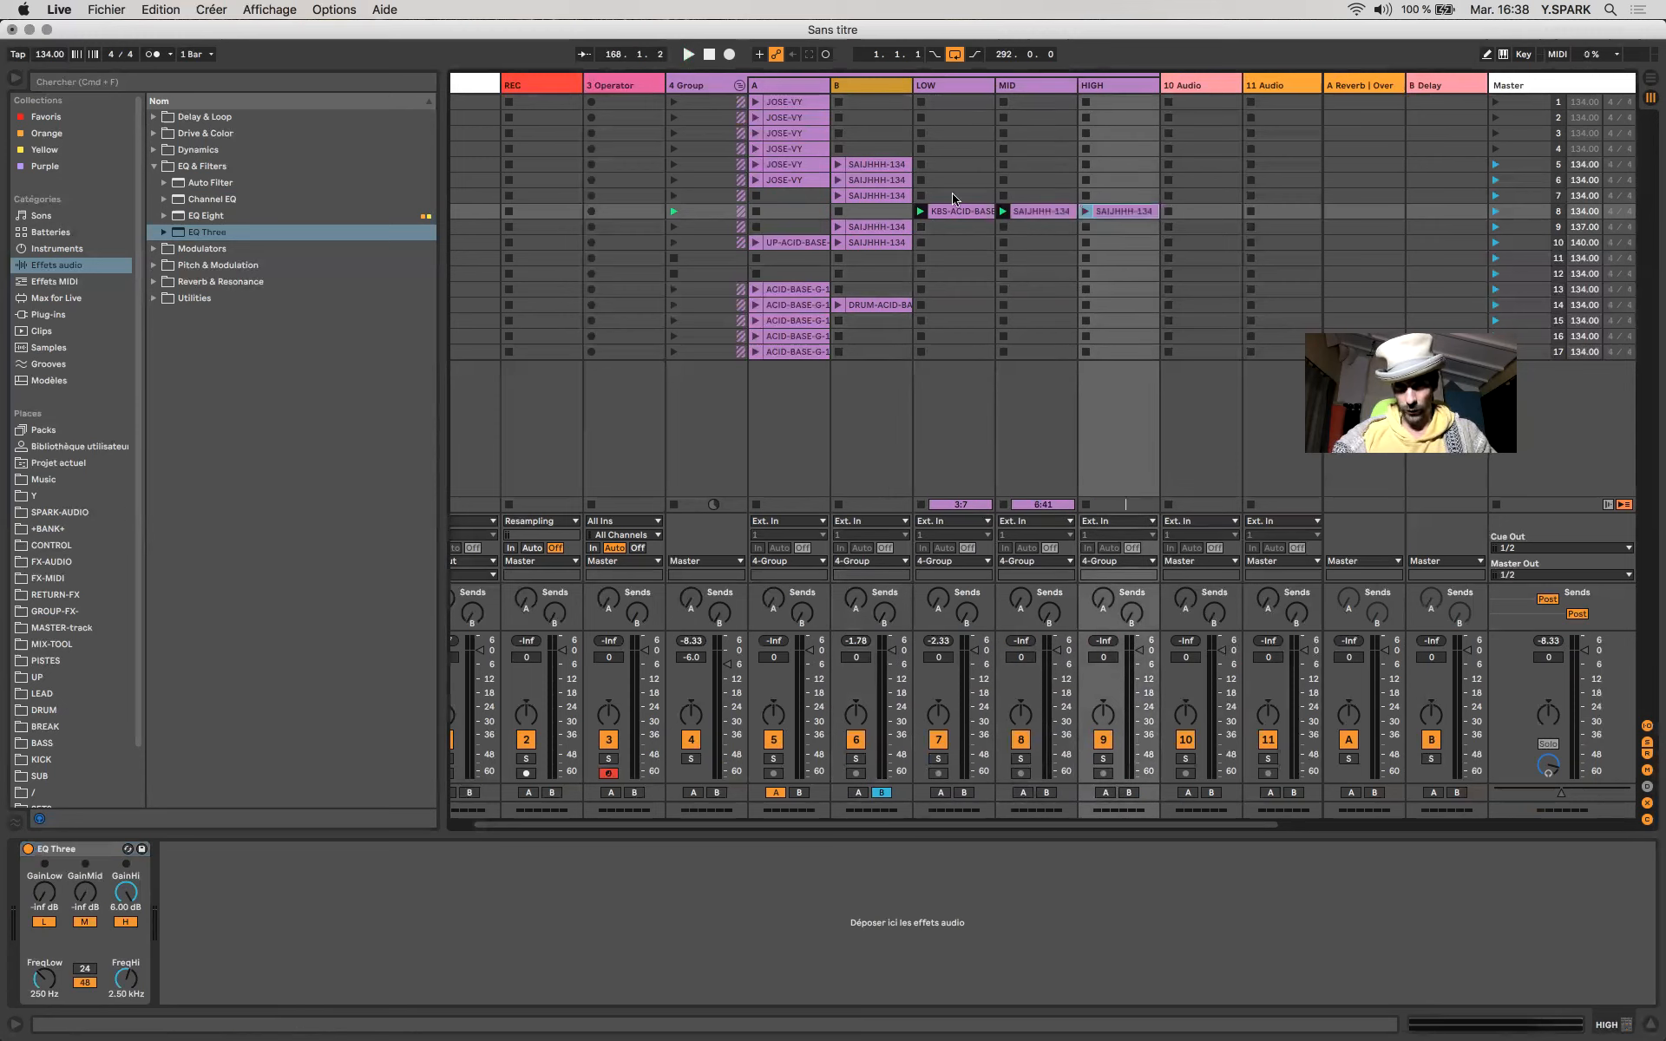
pyautogui.moveTo(953, 196); pyautogui.dragTo(965, 258)
pyautogui.moveTo(1045, 195); pyautogui.dragTo(1145, 218)
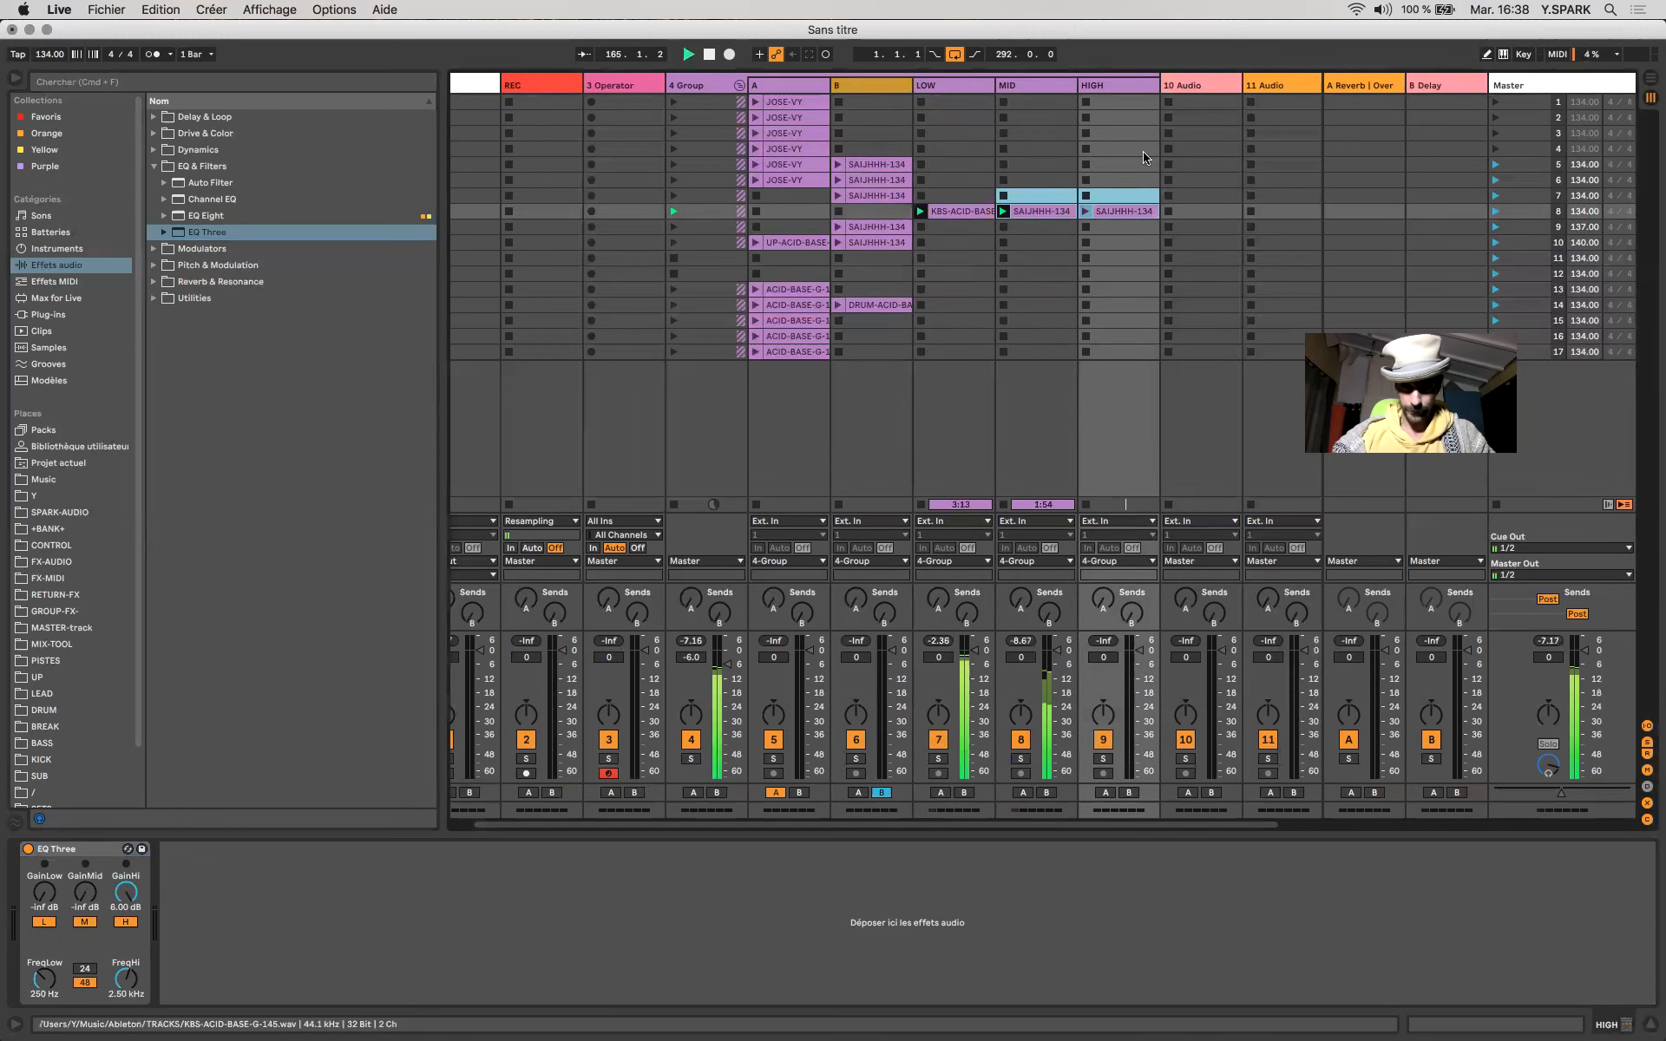
# Play scenes 8 and 7 alternately to compare the split-band mix with the full SAIJHHH-134 clip on track B.
pyautogui.click(1493, 216)
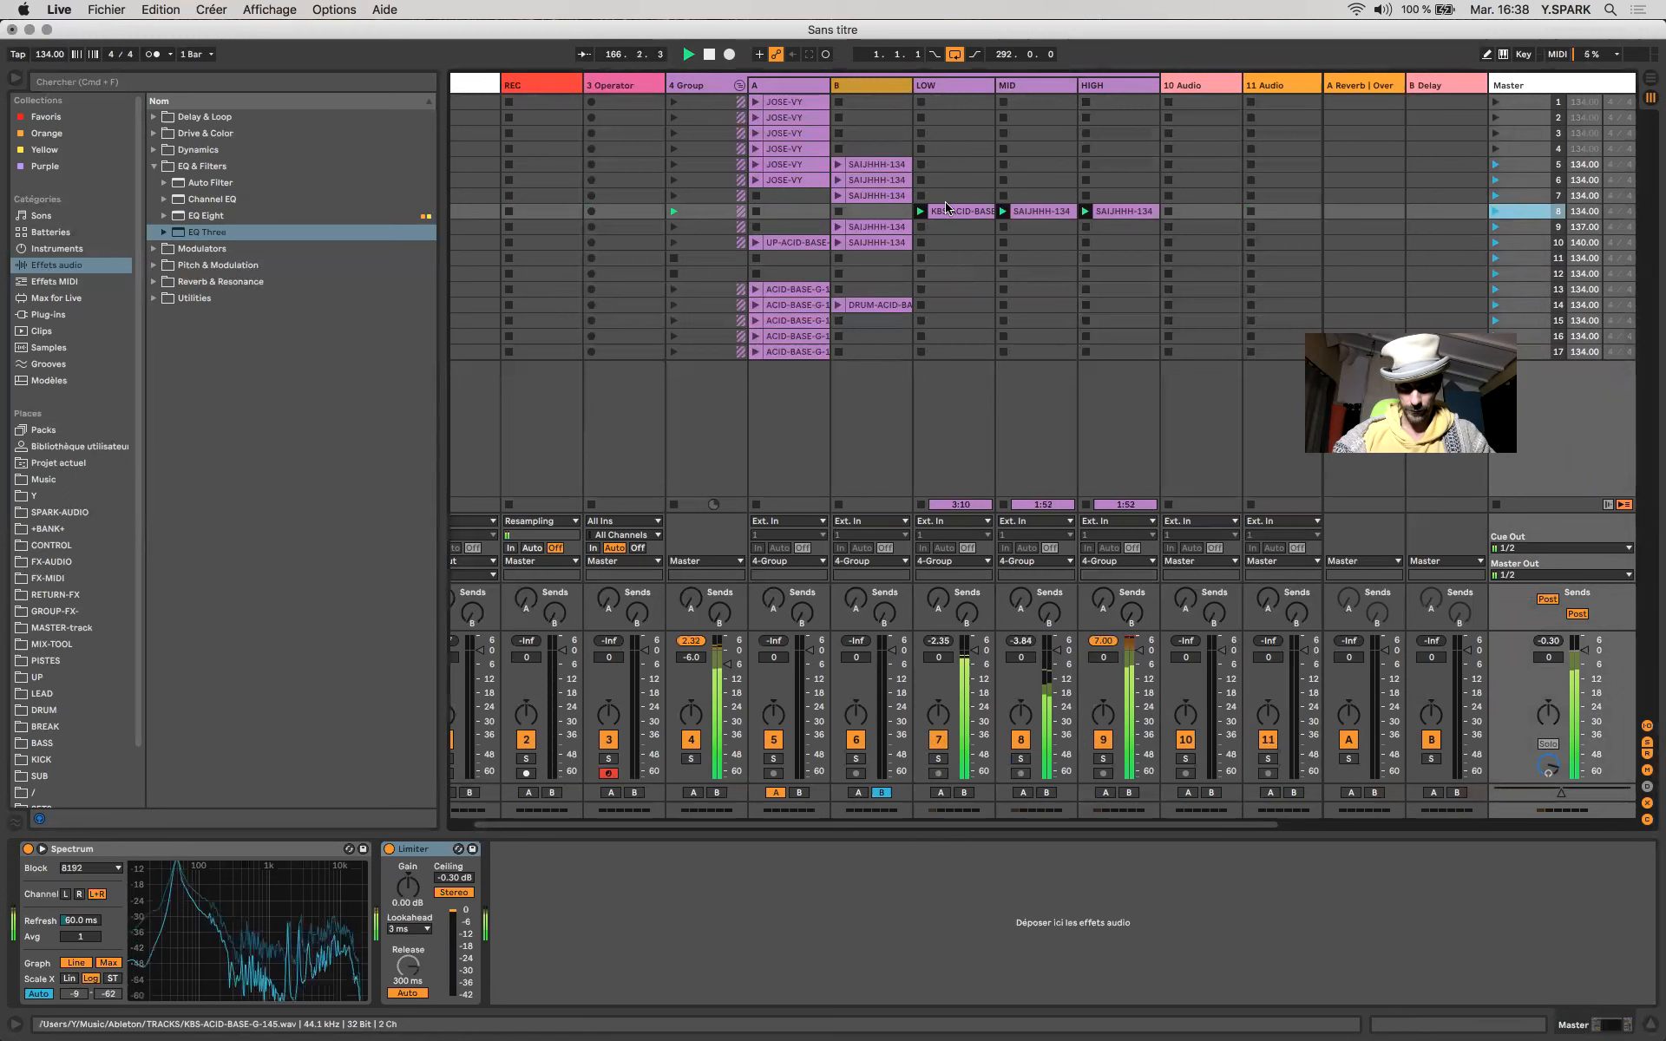
pyautogui.click(1493, 197)
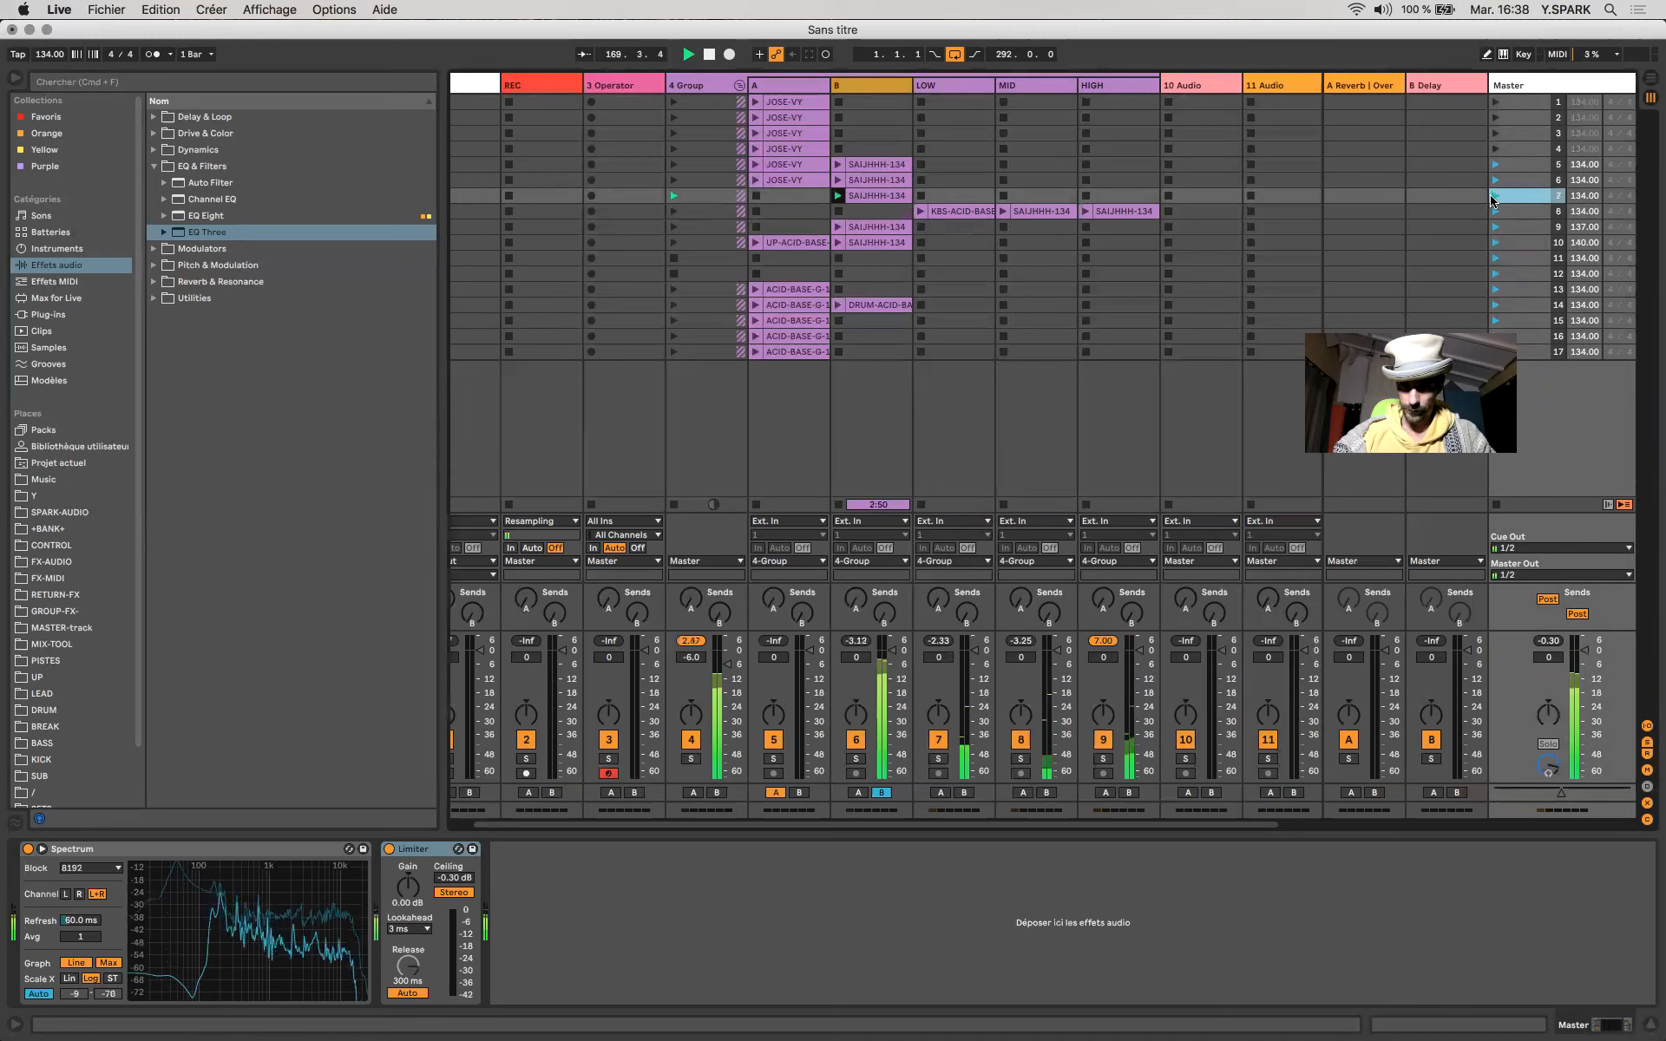
pyautogui.doubleClick(899, 196)
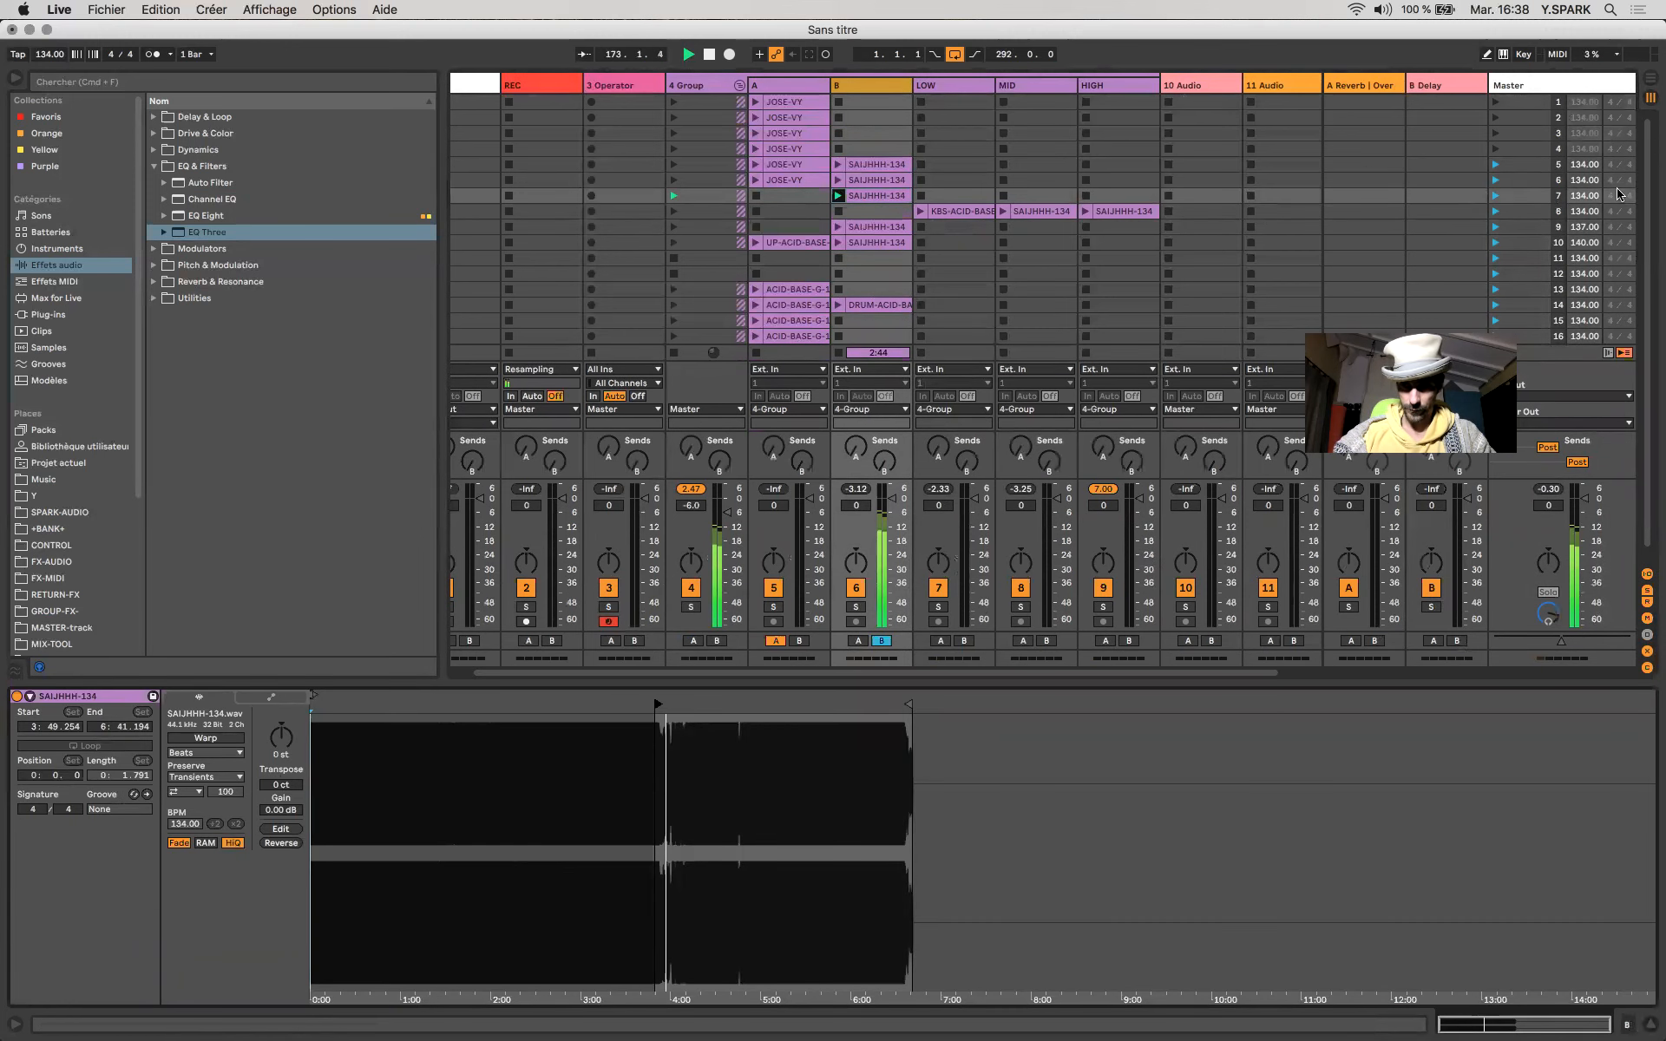
pyautogui.click(1497, 212)
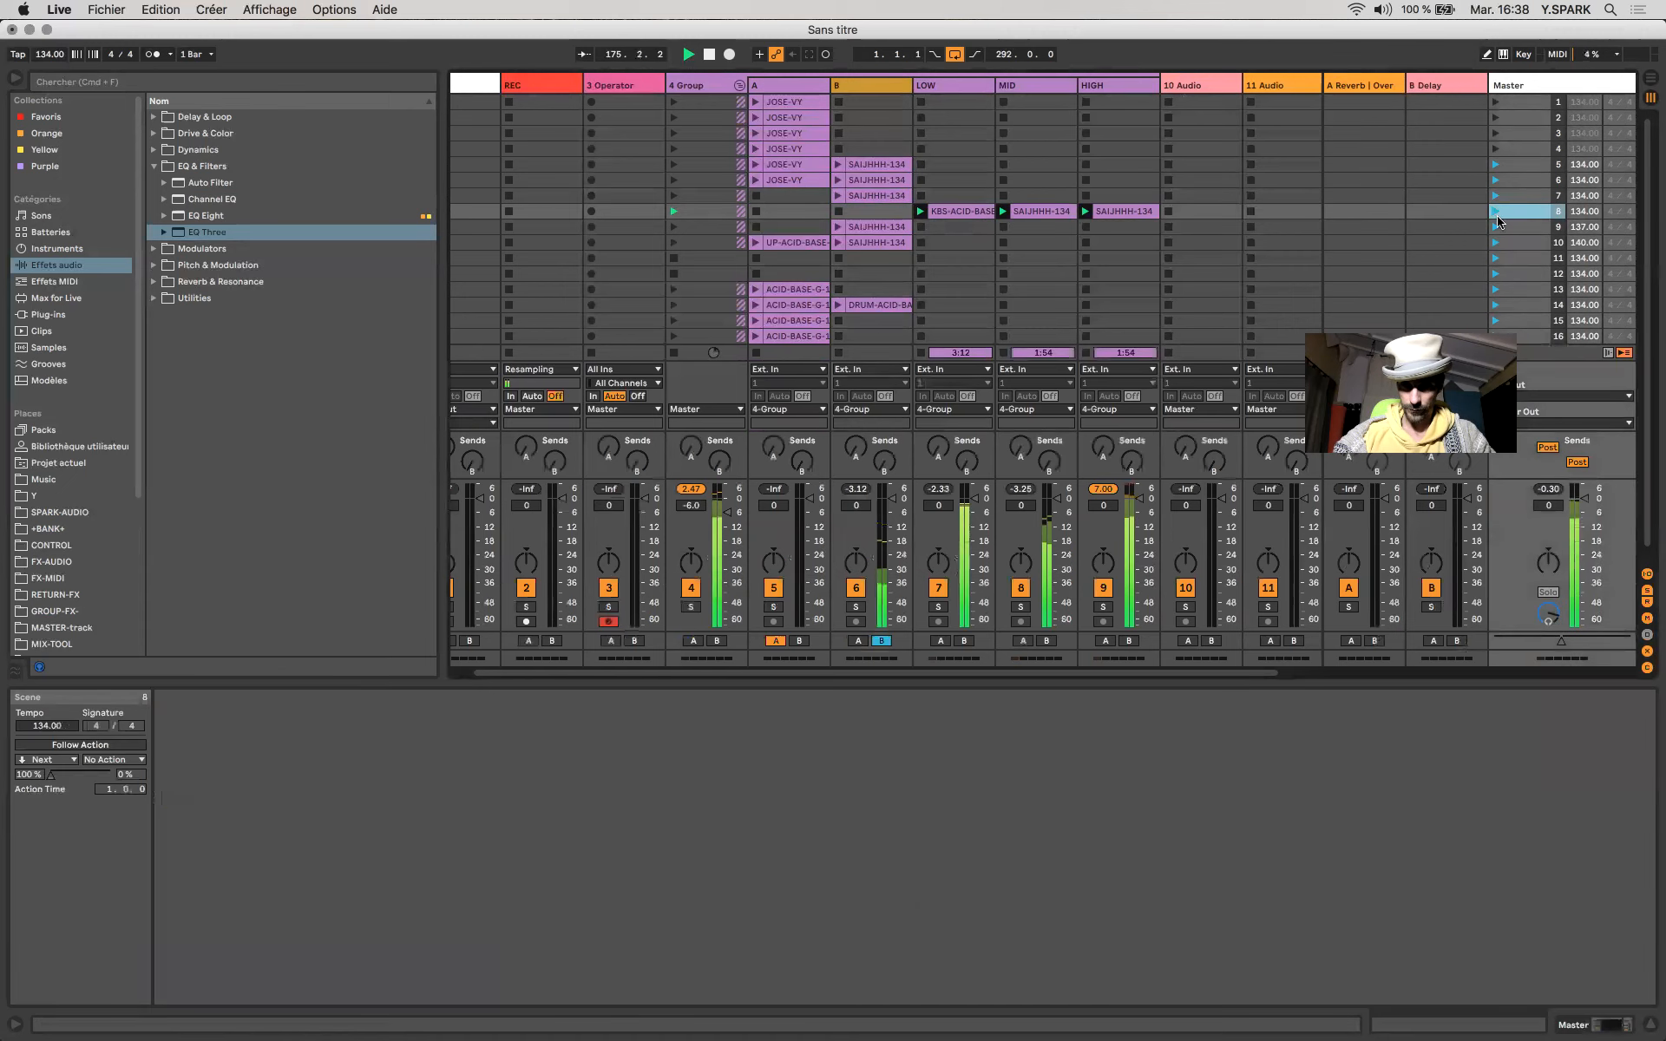
# Move the KBS-ACID-BASE clip of scene 8 from the LOW track to track A.
pyautogui.click(978, 215)
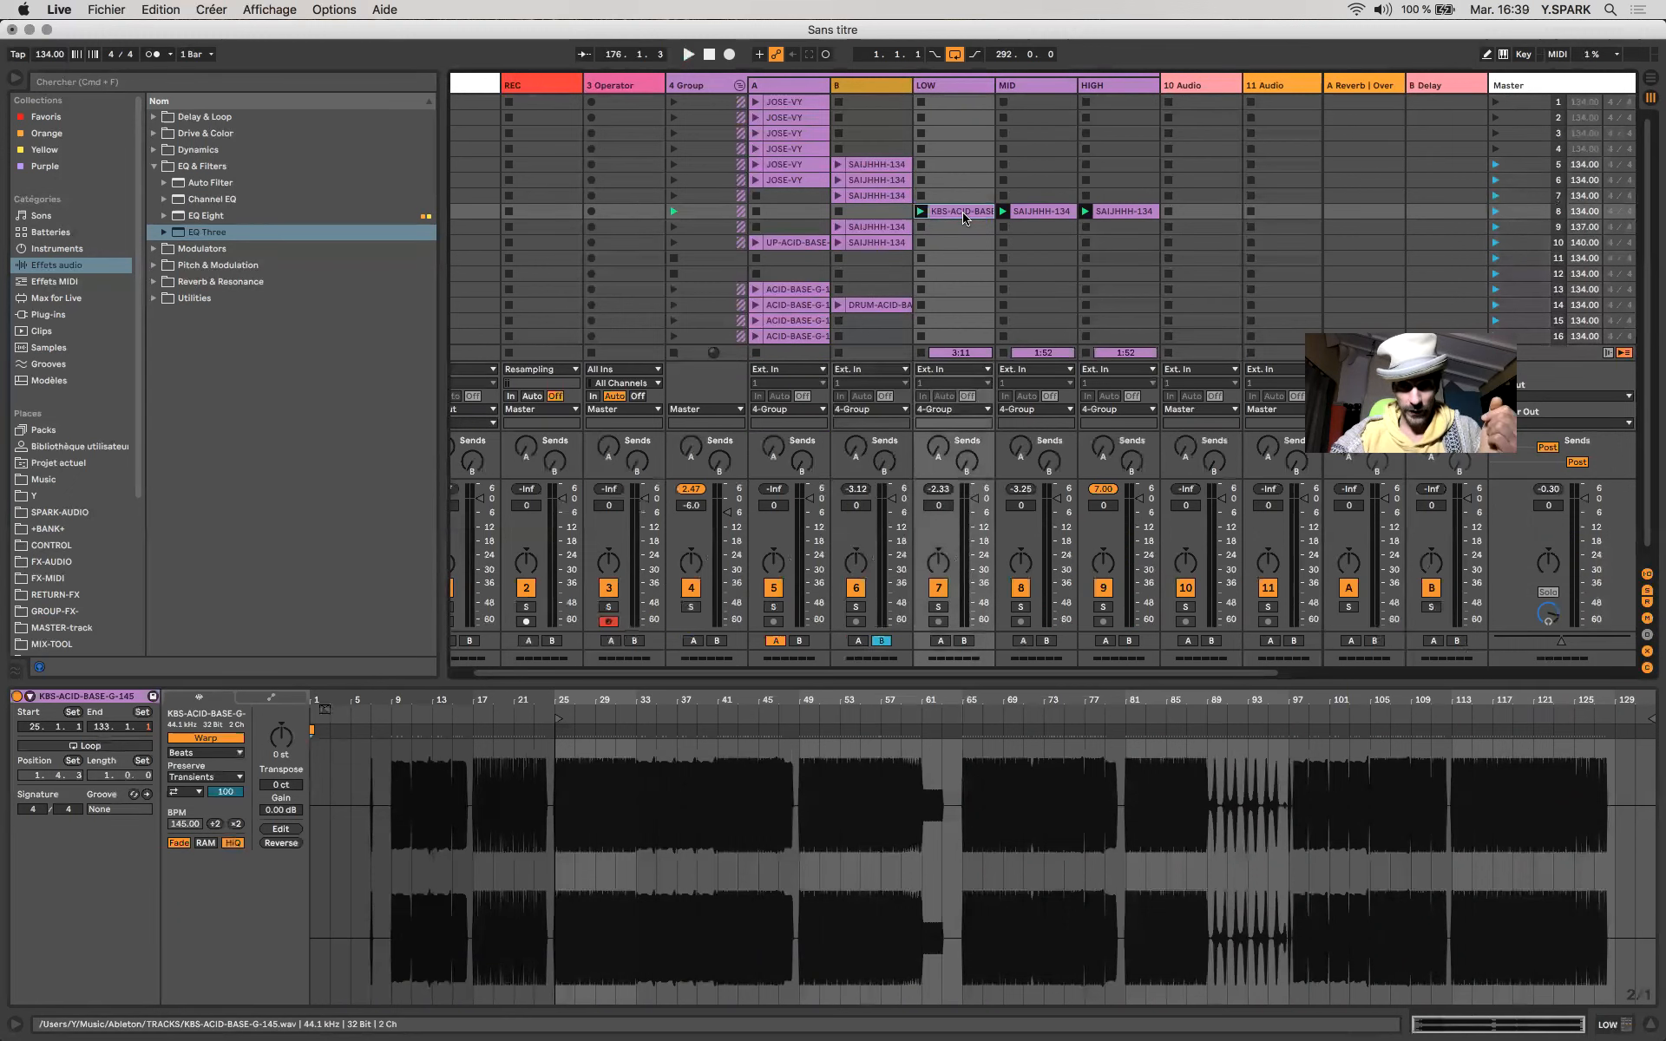
pyautogui.moveTo(817, 210); pyautogui.dragTo(818, 210)
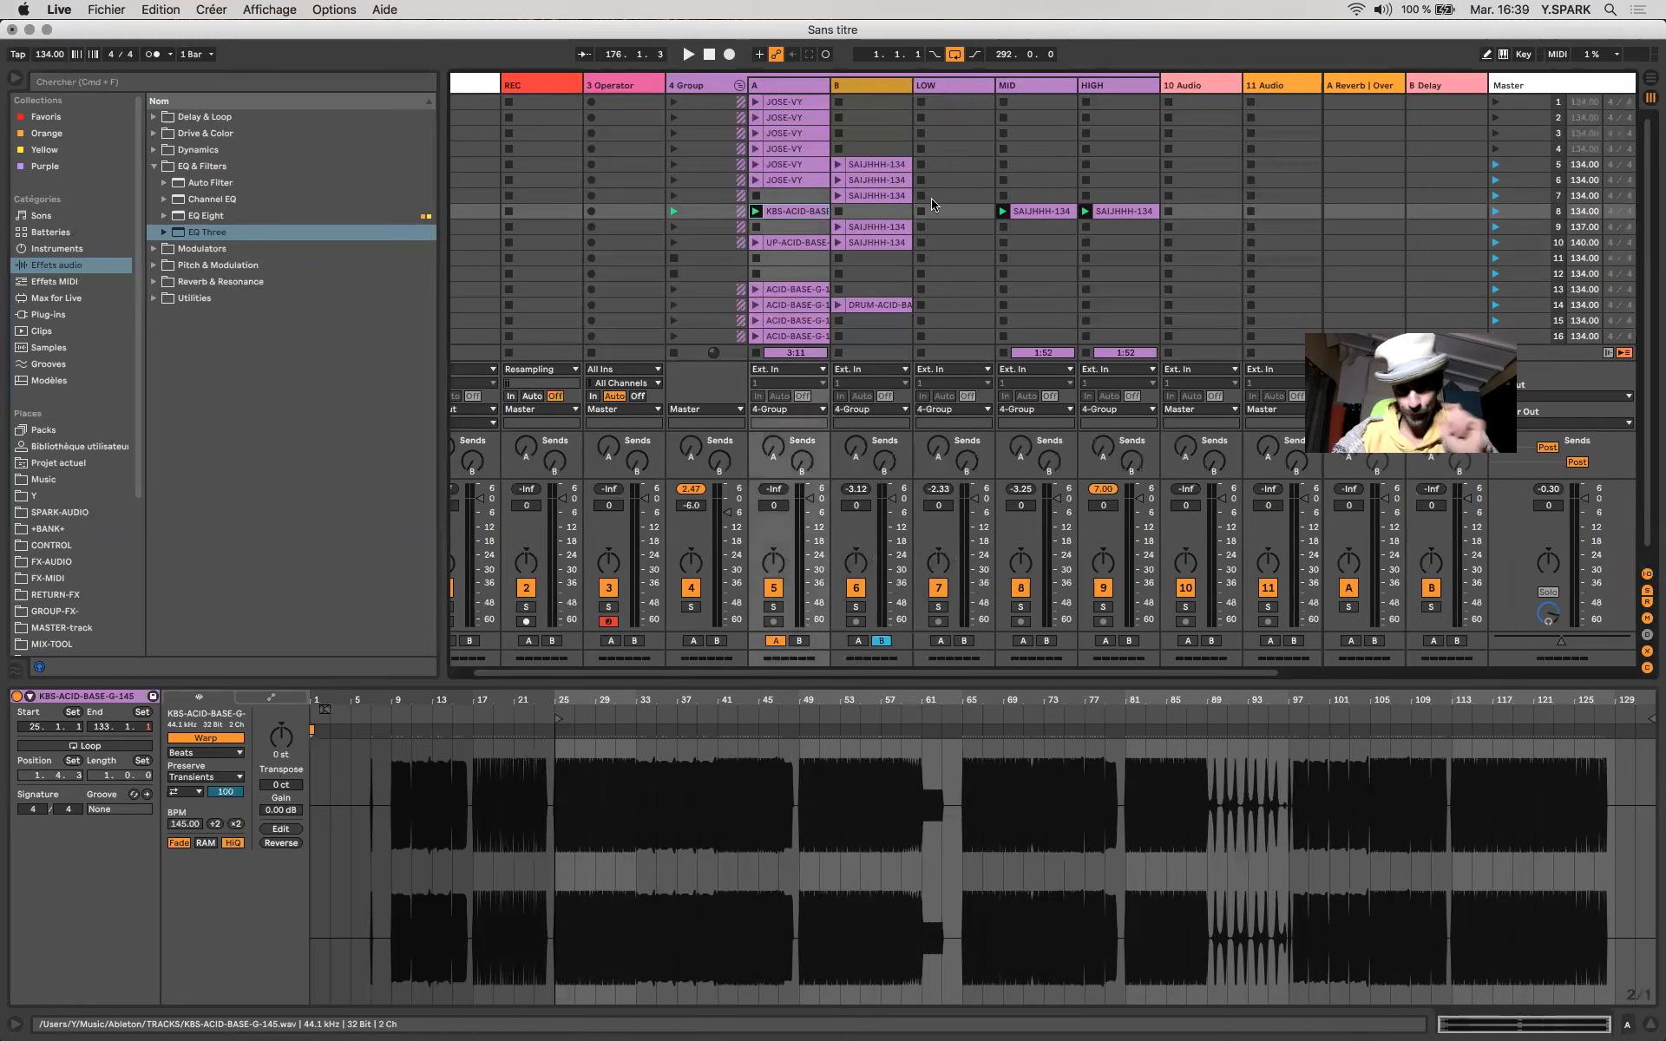
pyautogui.click(1045, 211)
pyautogui.moveTo(1046, 257); pyautogui.dragTo(1024, 228)
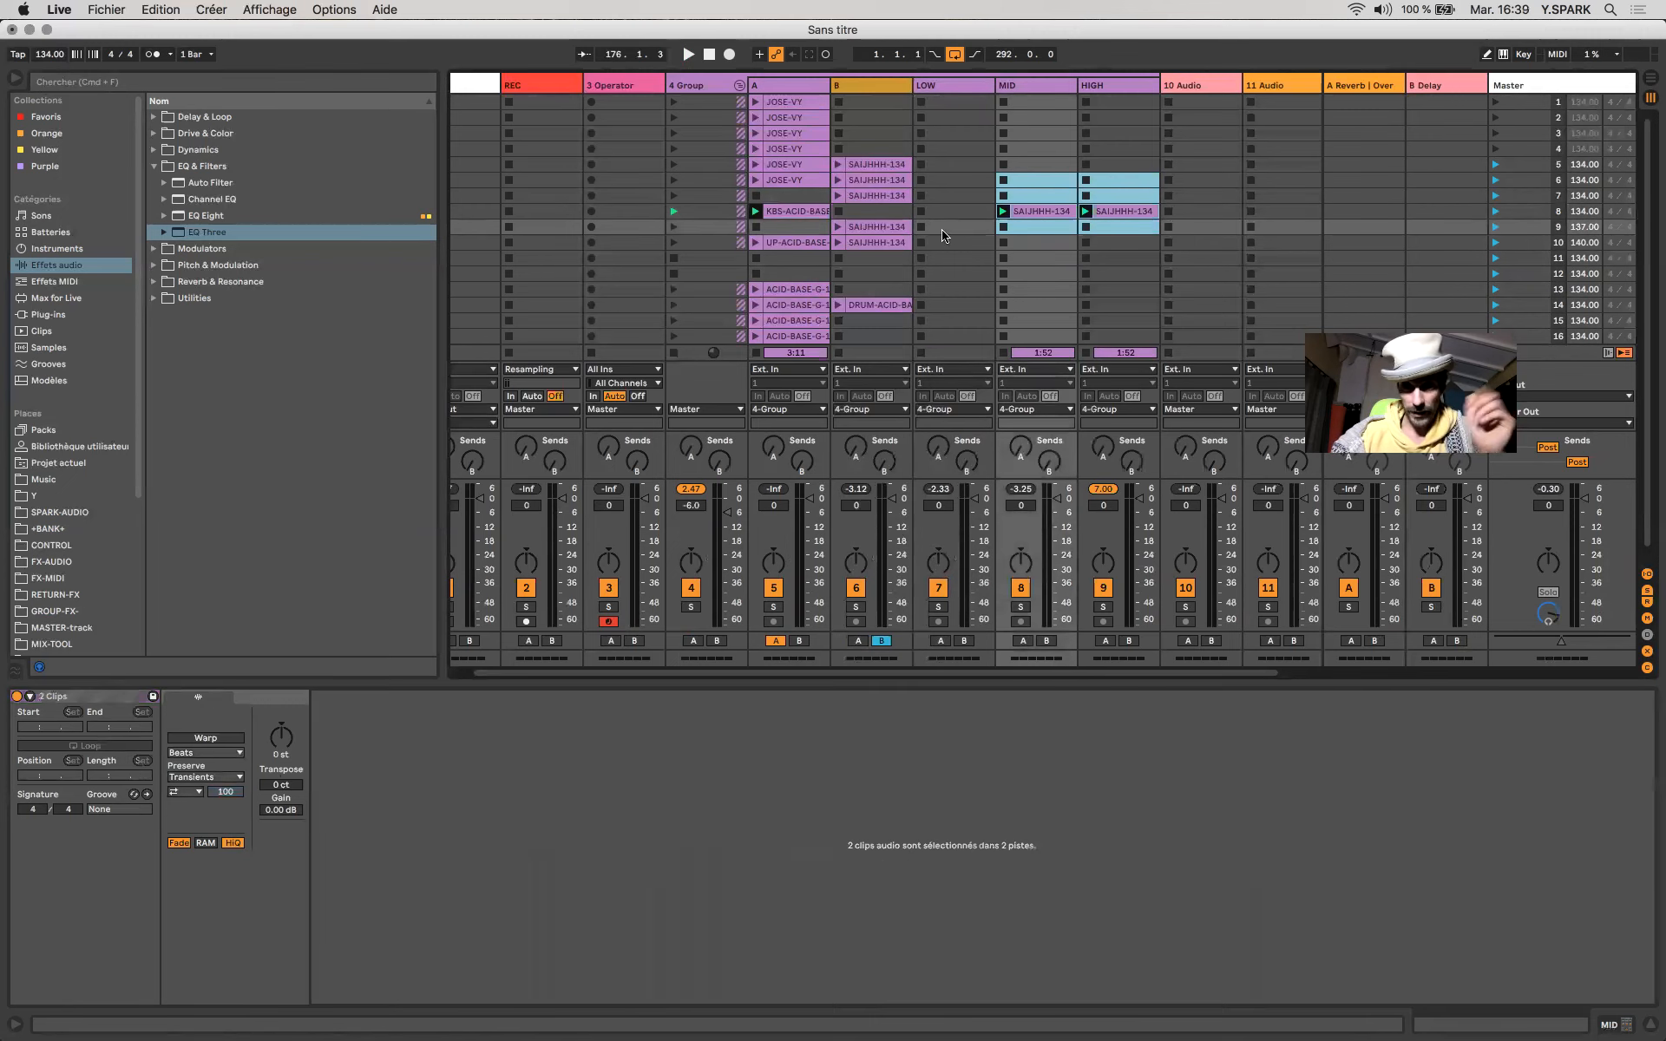
pyautogui.click(804, 212)
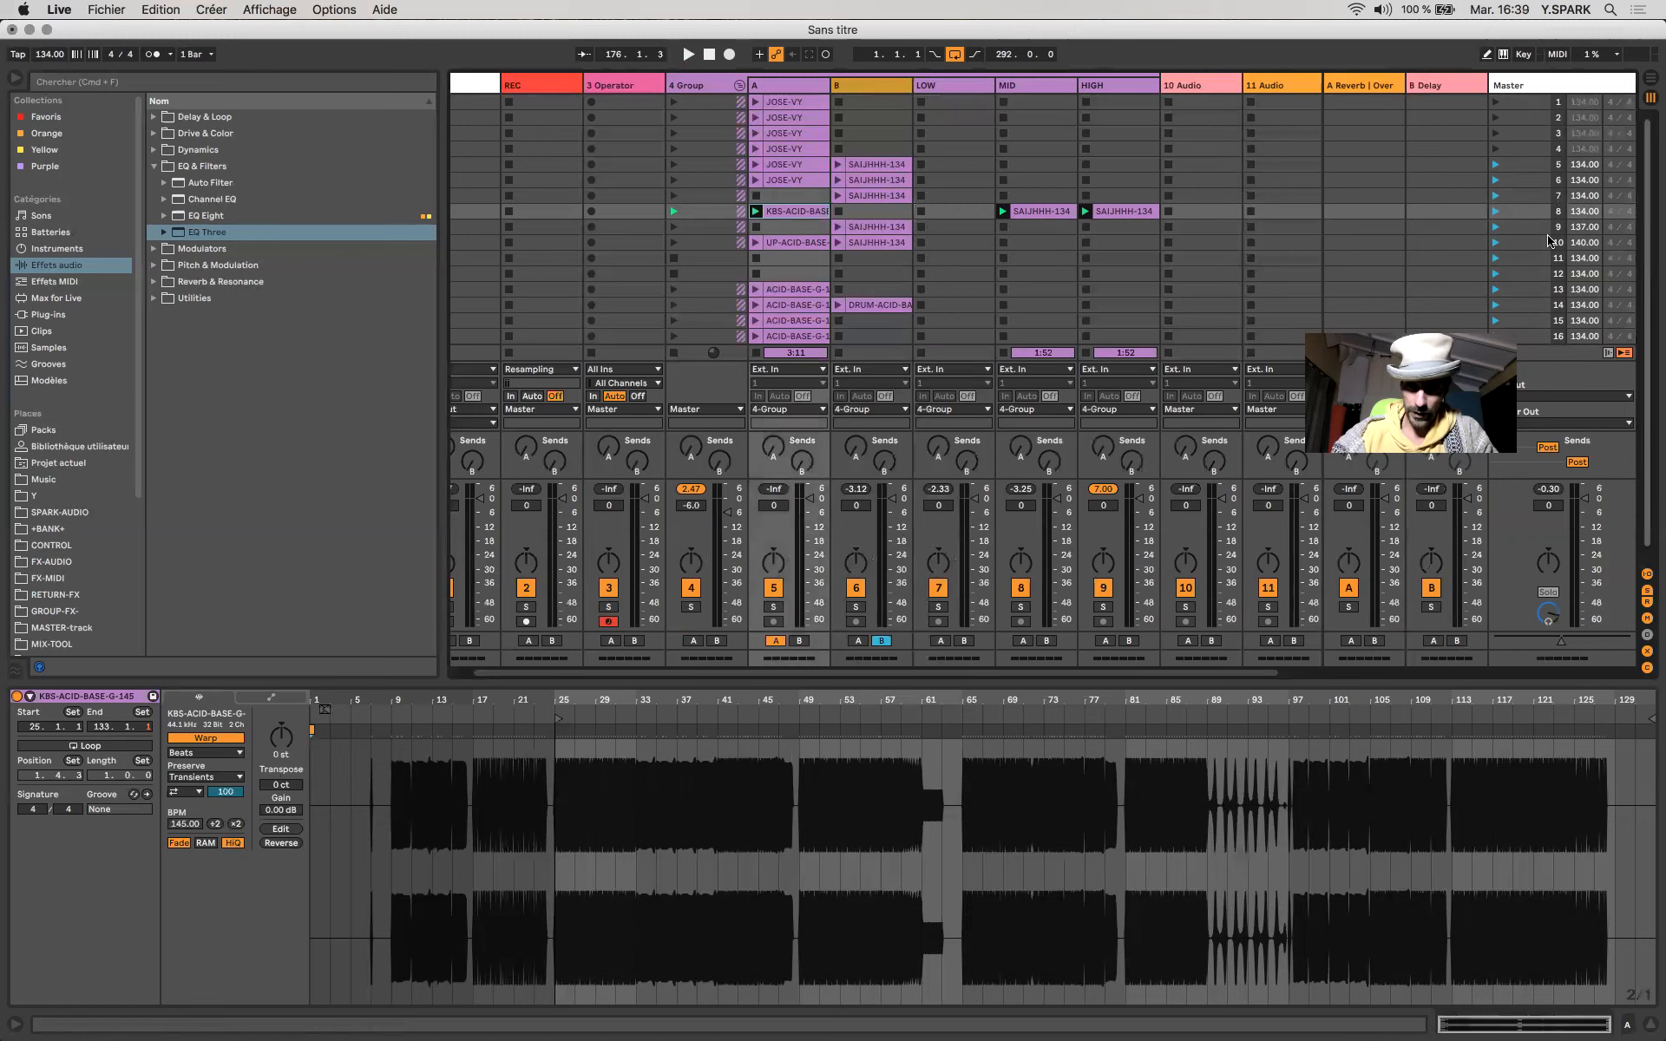
# Play scene 8 and set GainHi to 0.00 dB in the HIGH track's EQ Three.
pyautogui.click(1495, 213)
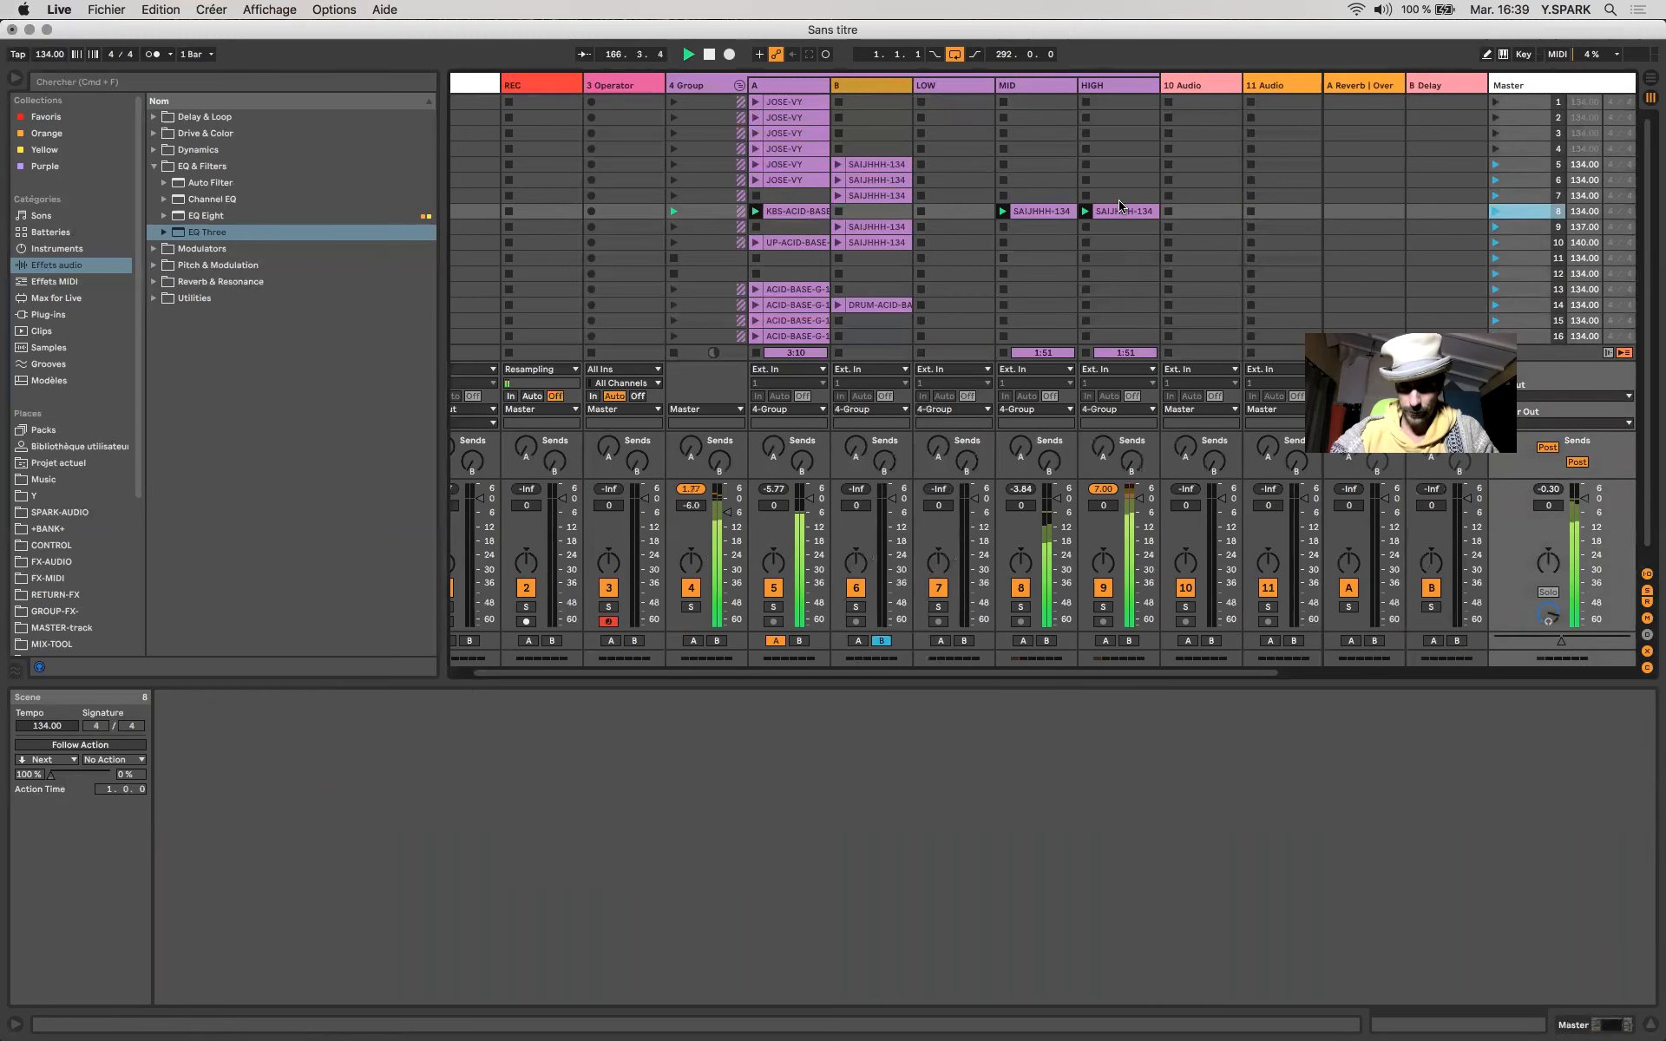
pyautogui.click(1148, 211)
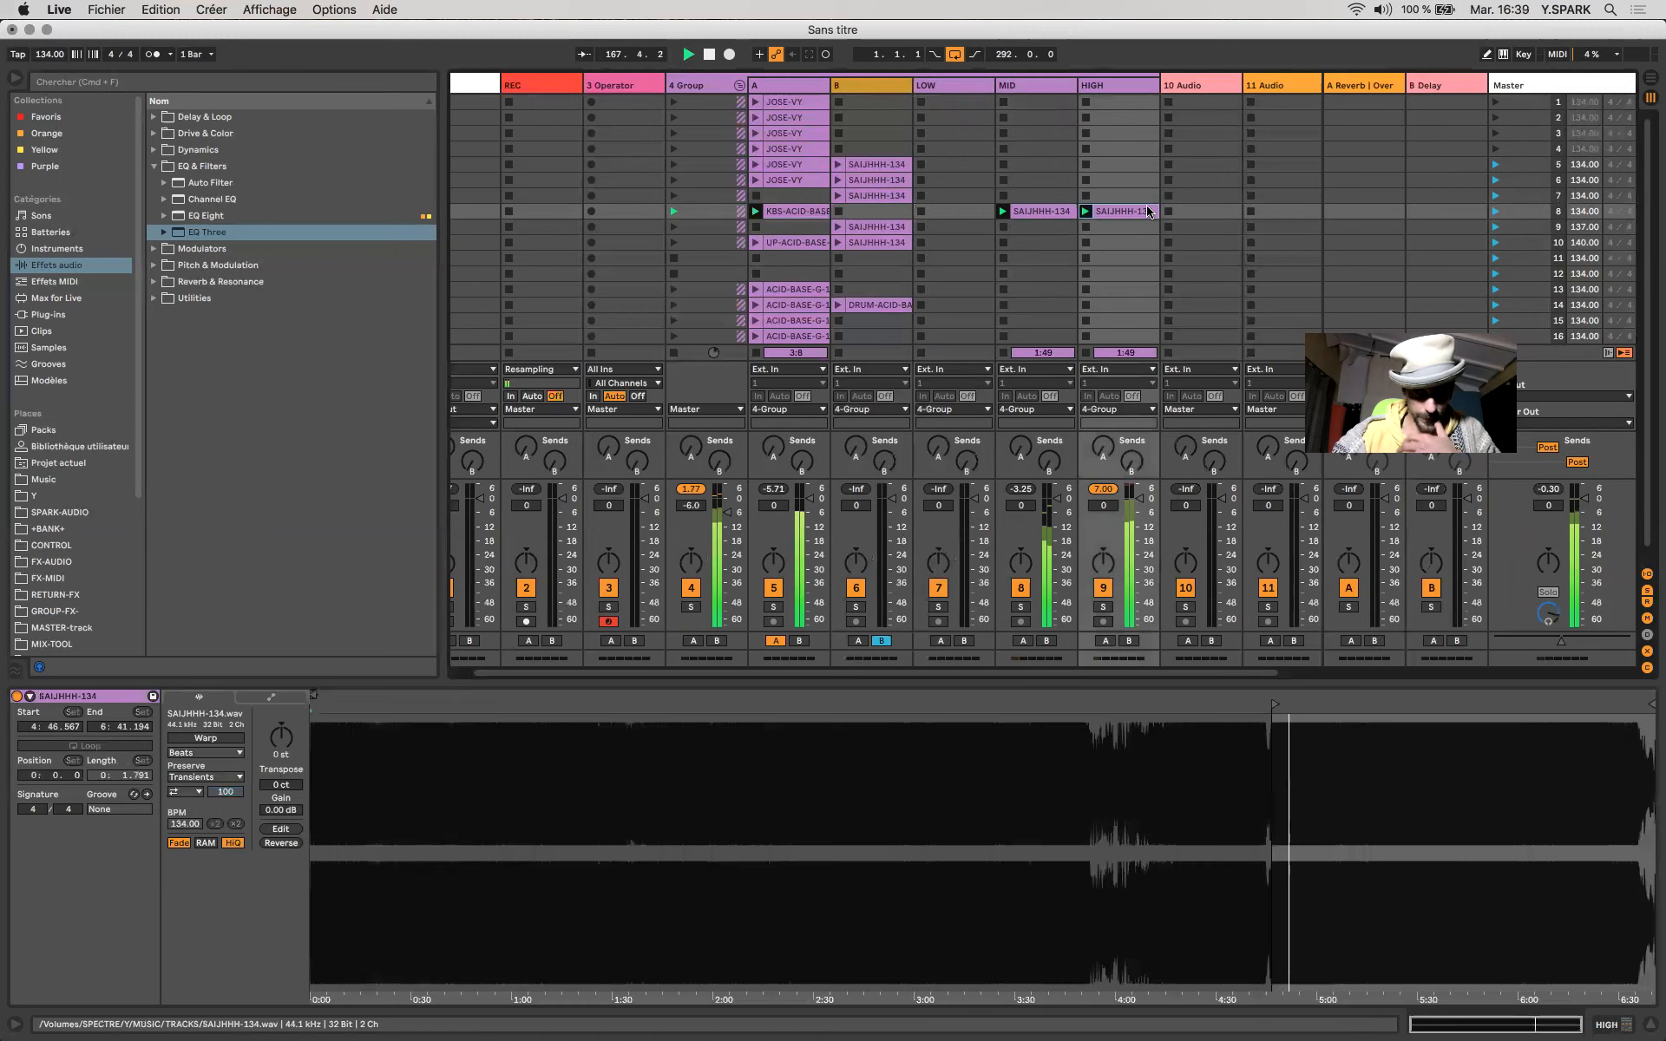
pyautogui.click(1607, 1025)
pyautogui.doubleClick(123, 894)
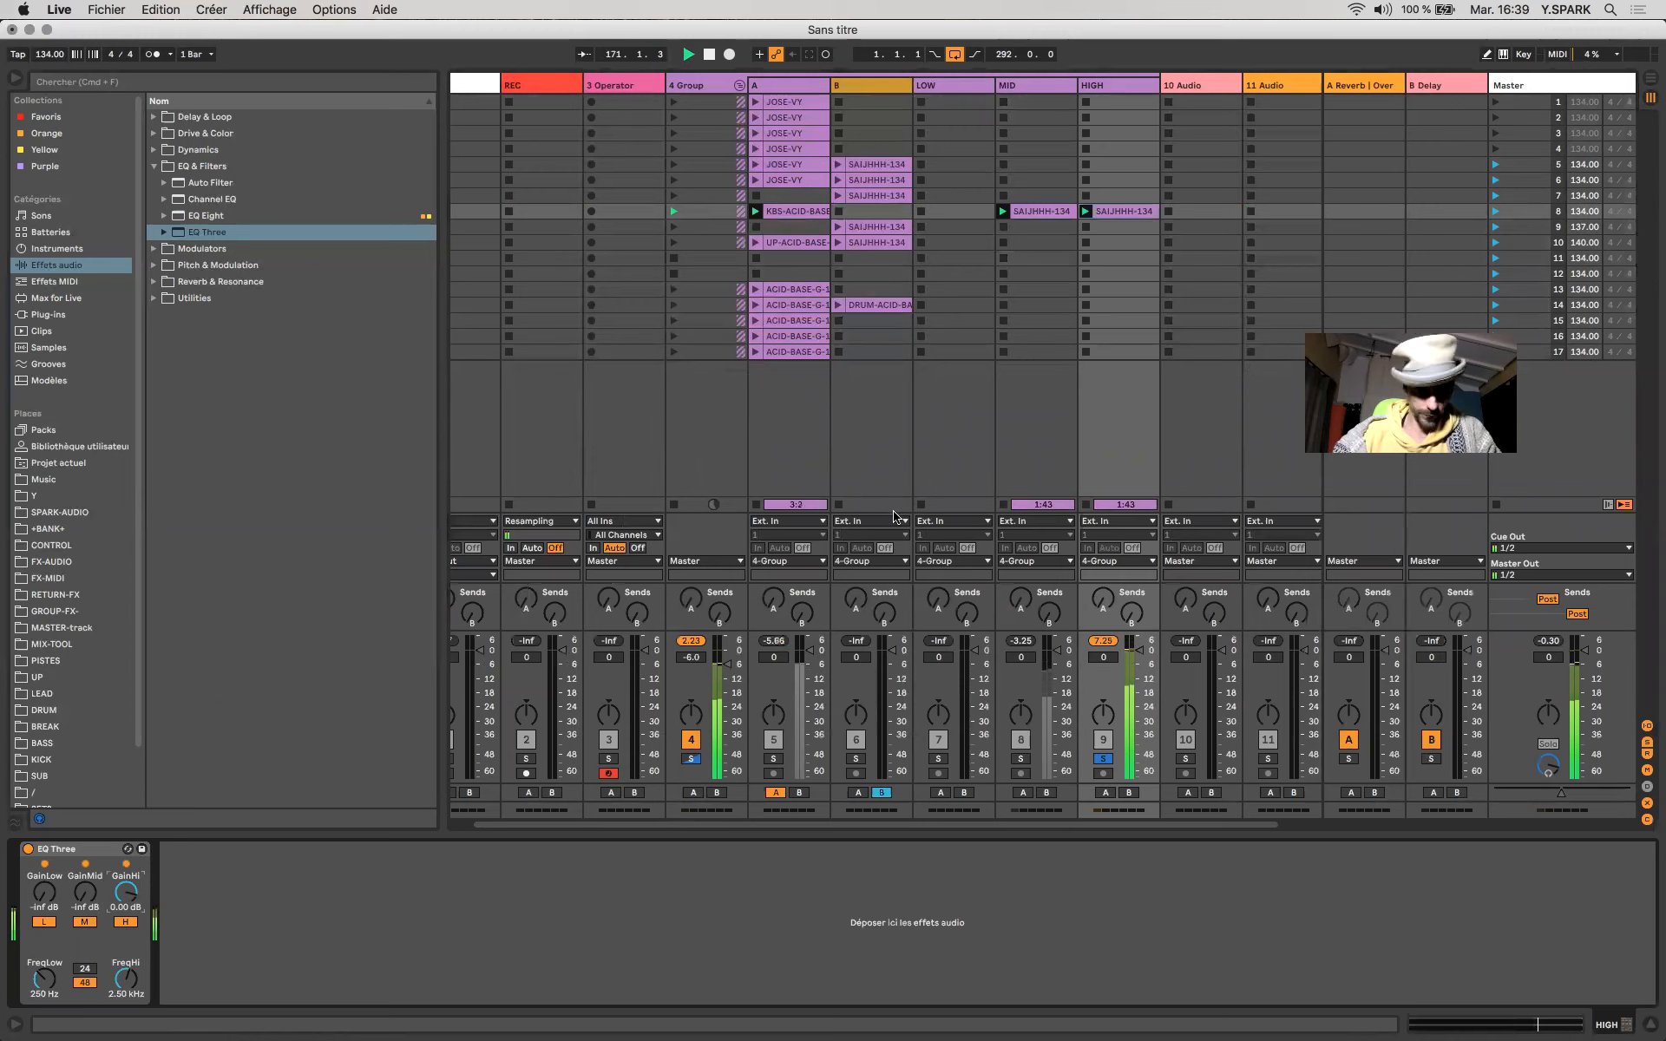
# Check the EQ Three settings of MID and LOW, and compare scenes 7 and 8 in playback with all tracks unsoloed.
pyautogui.click(1051, 218)
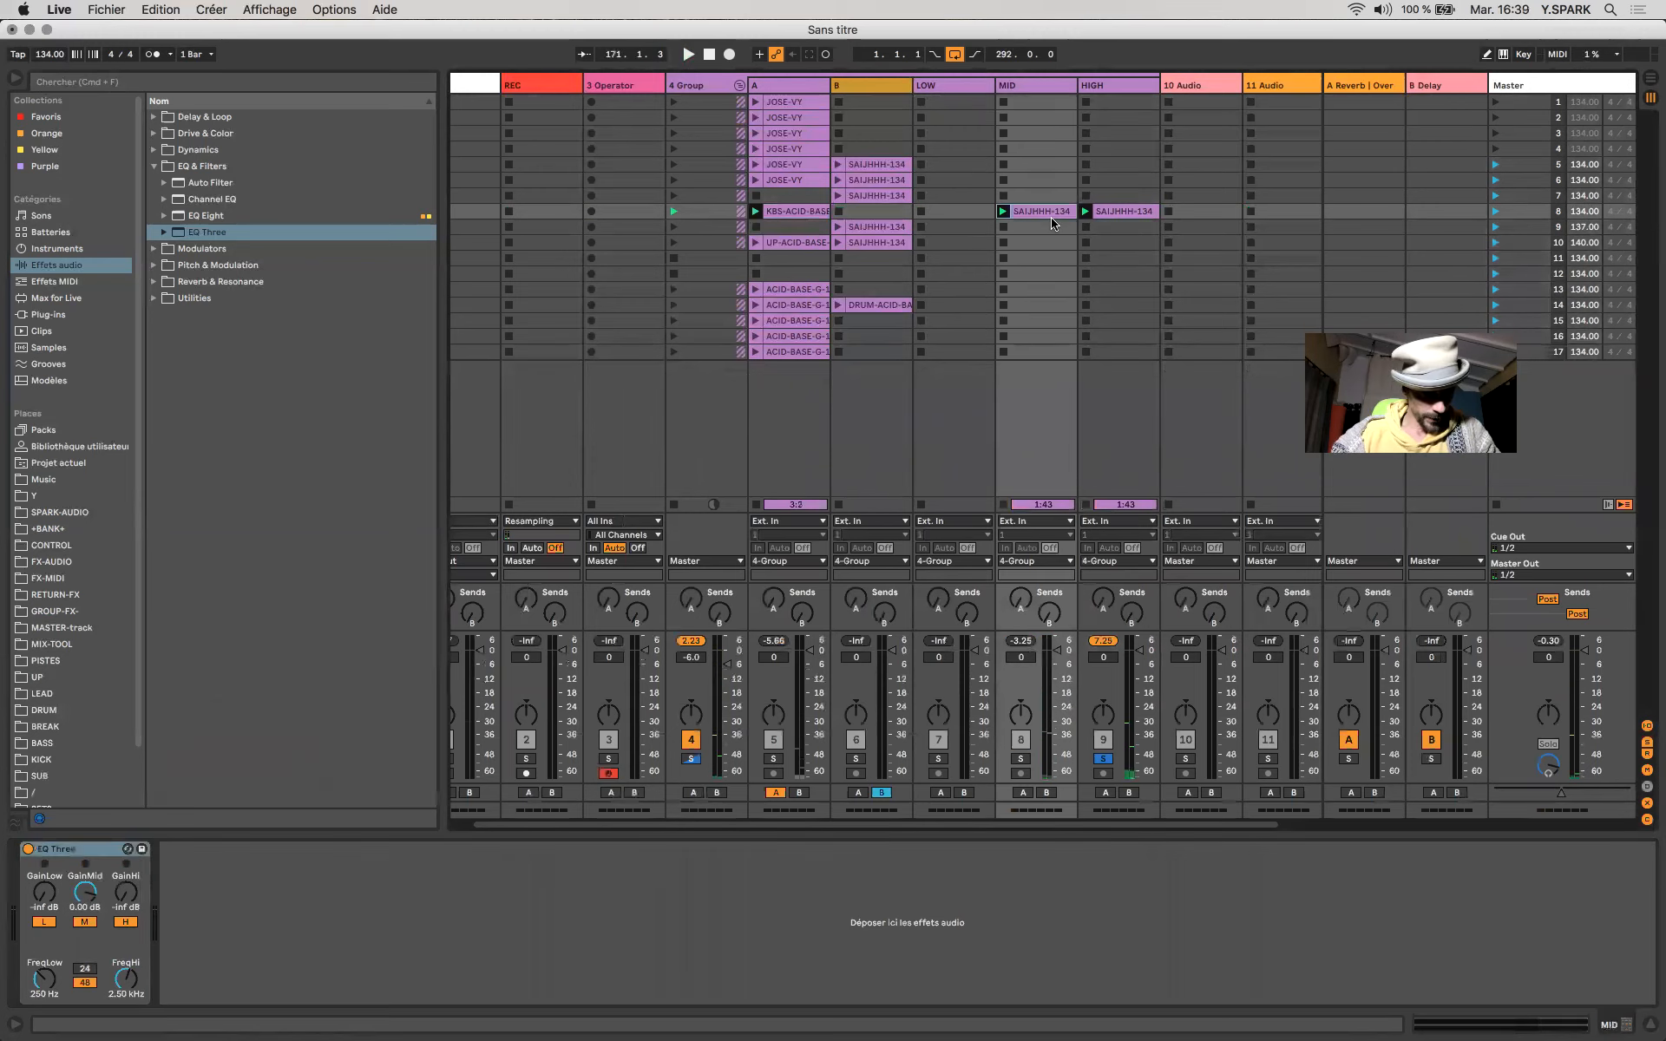
pyautogui.click(969, 228)
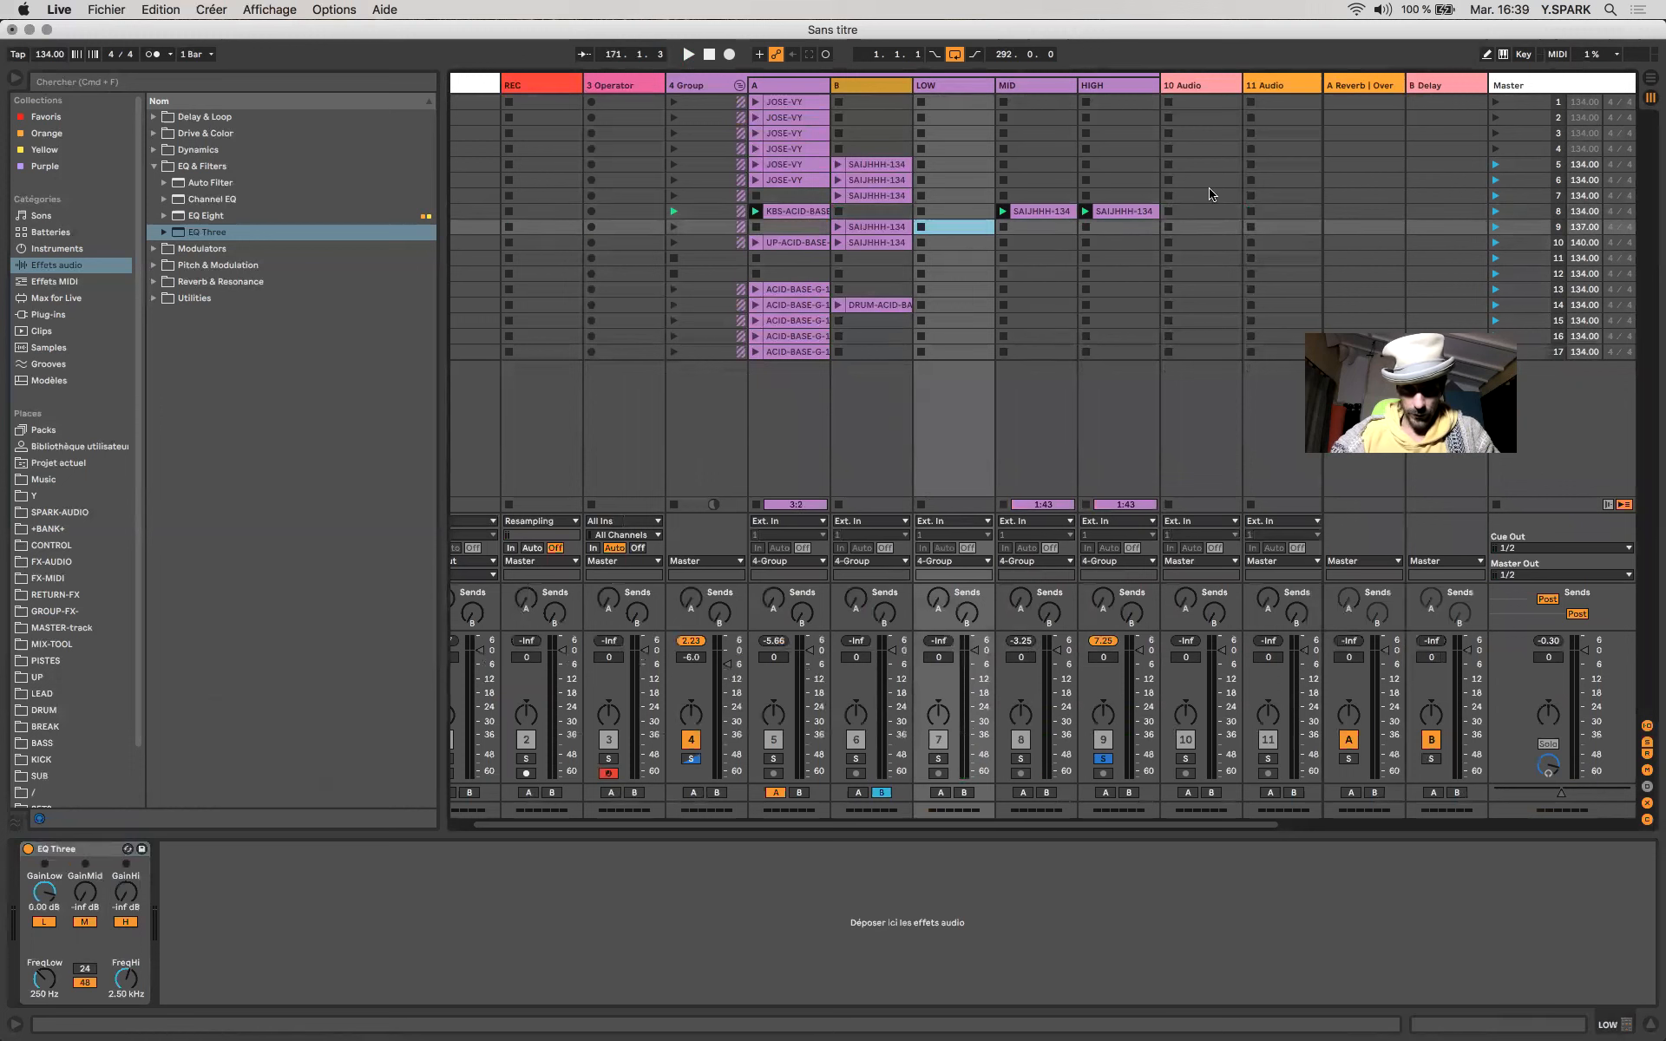
pyautogui.click(1493, 197)
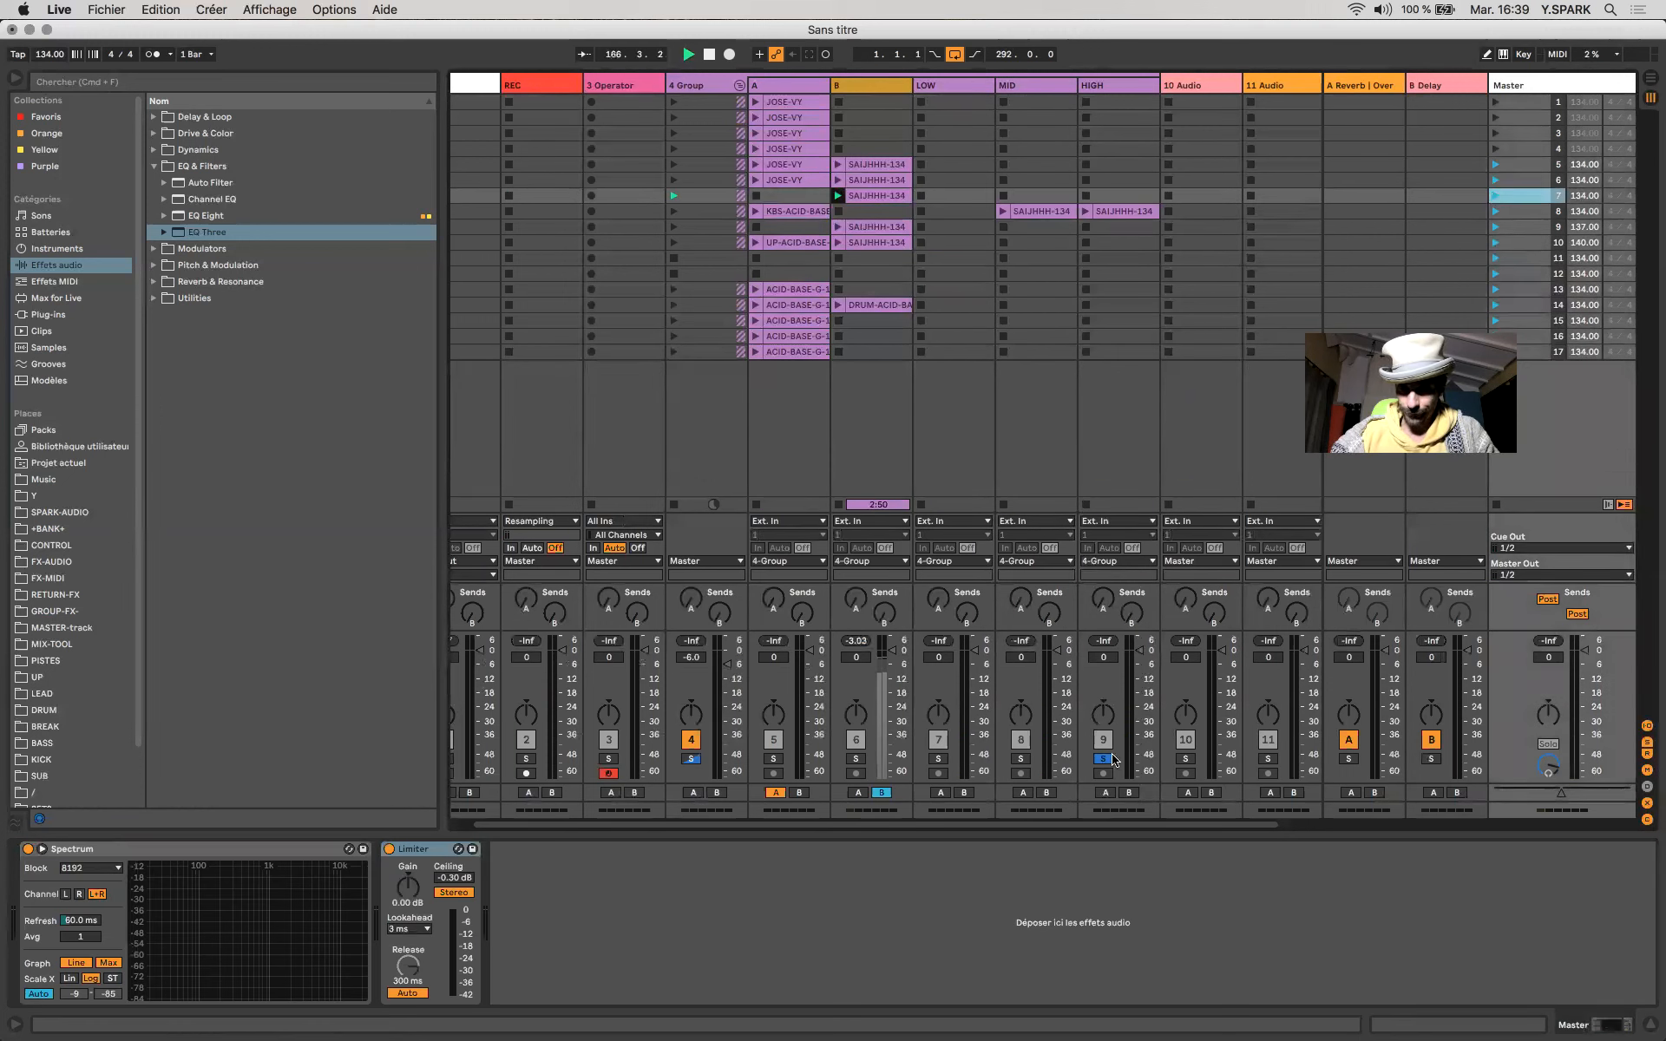
pyautogui.click(1499, 212)
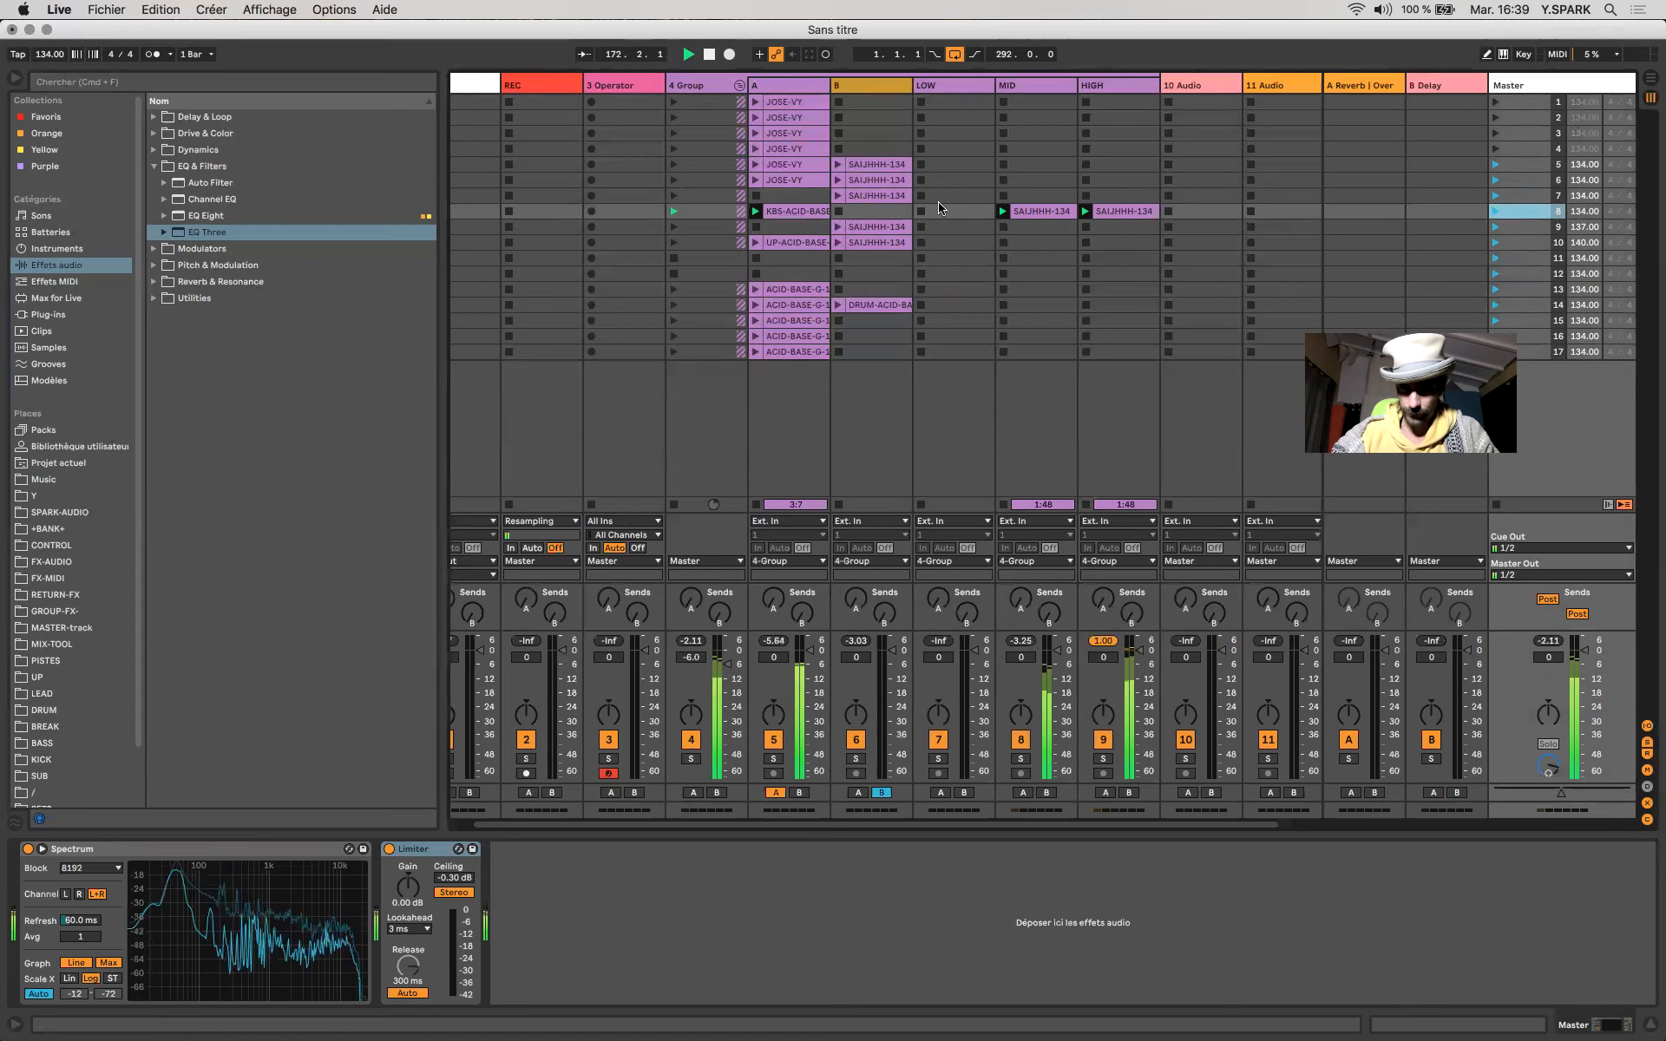
pyautogui.click(814, 209)
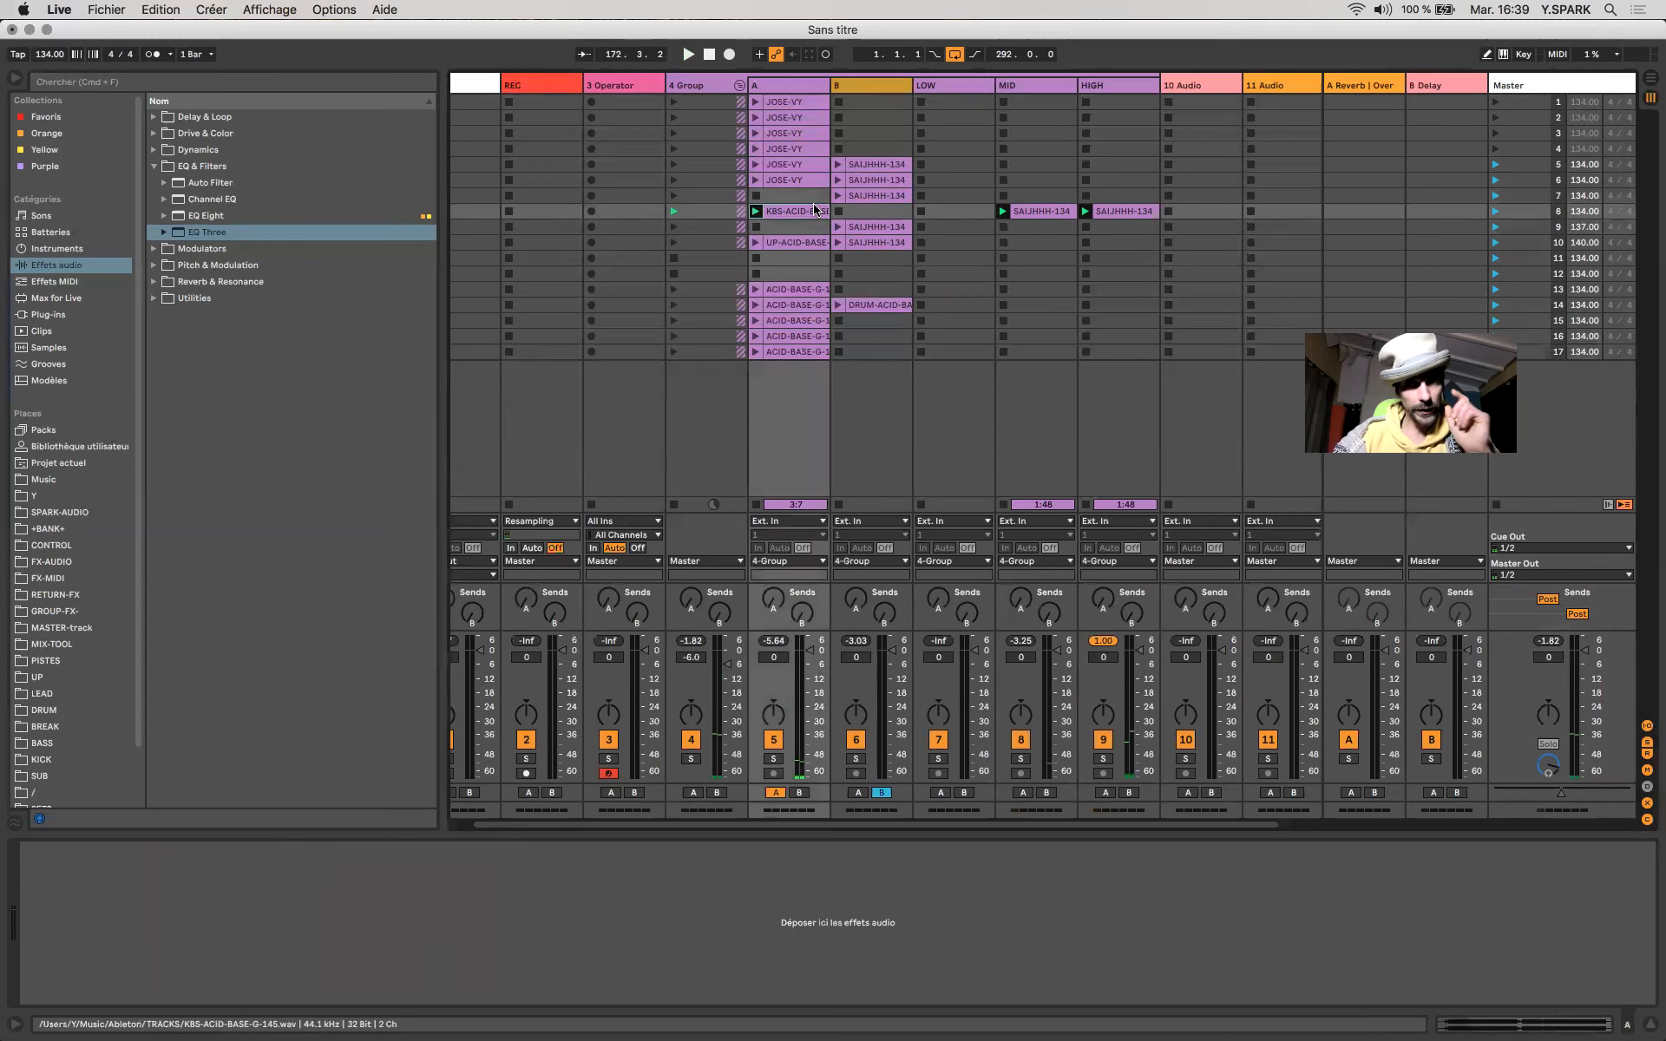
# Move the SAIJHHH-134 clips of scenes 9 and 10 from track B to MID, with copies in HIGH.
pyautogui.click(807, 273)
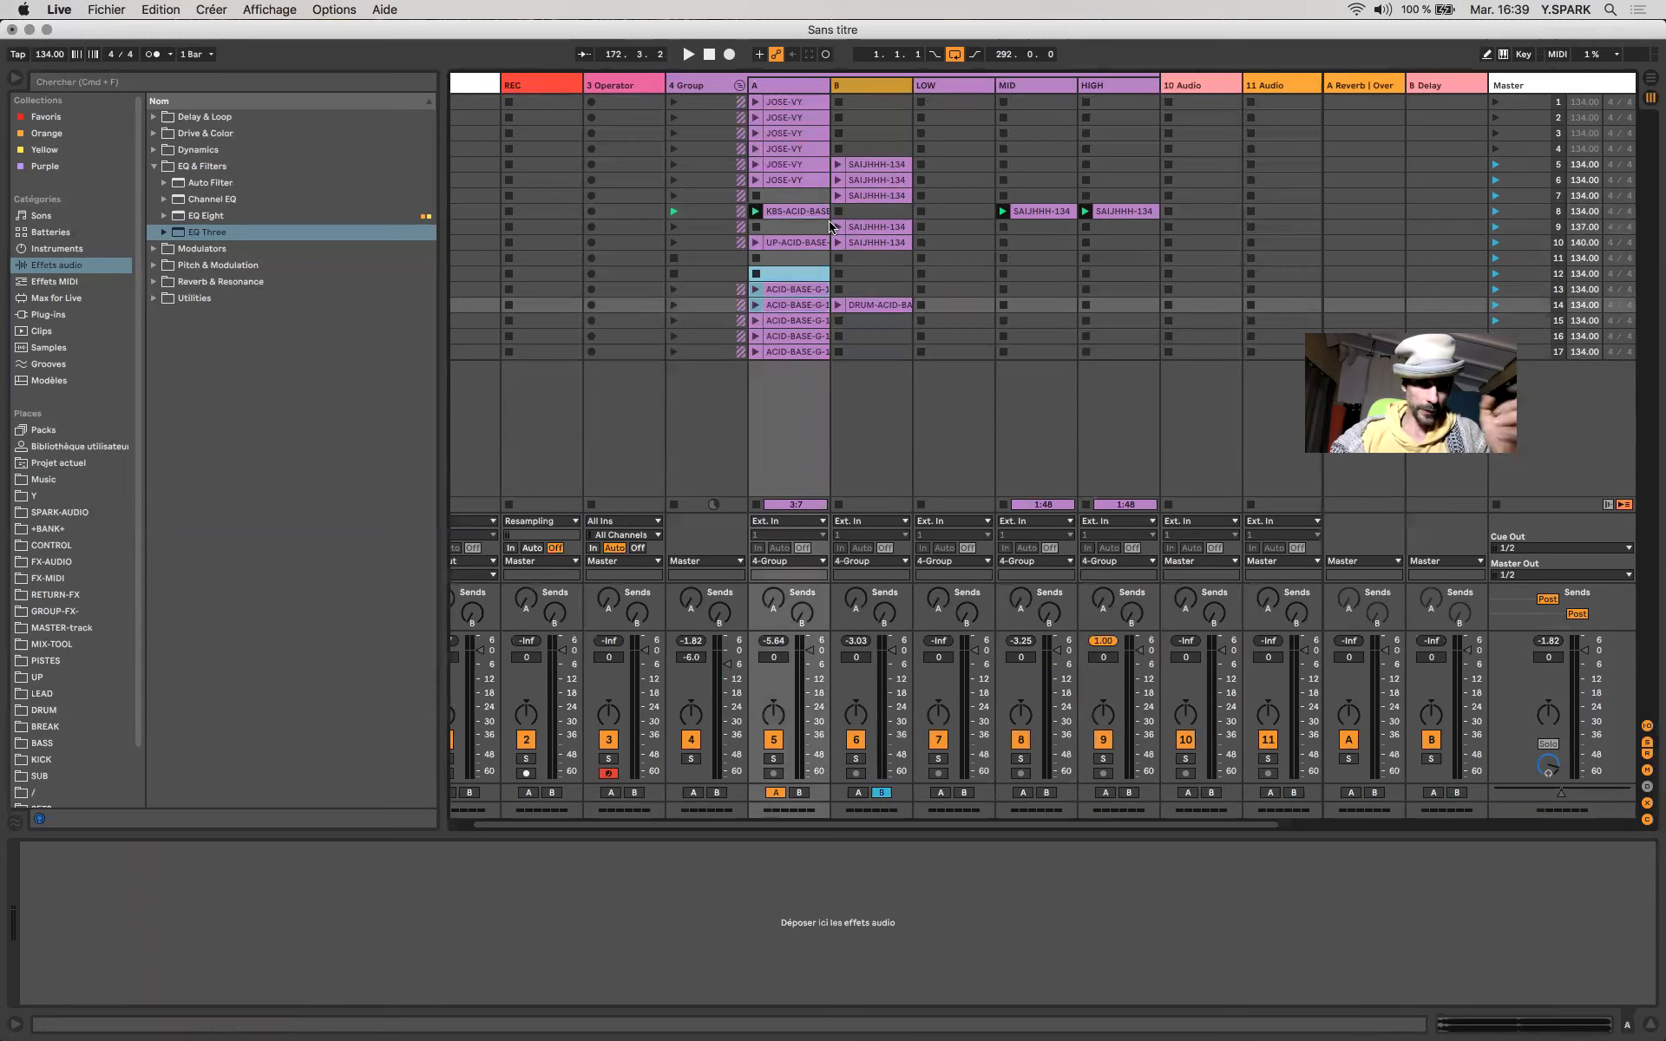
pyautogui.click(869, 227)
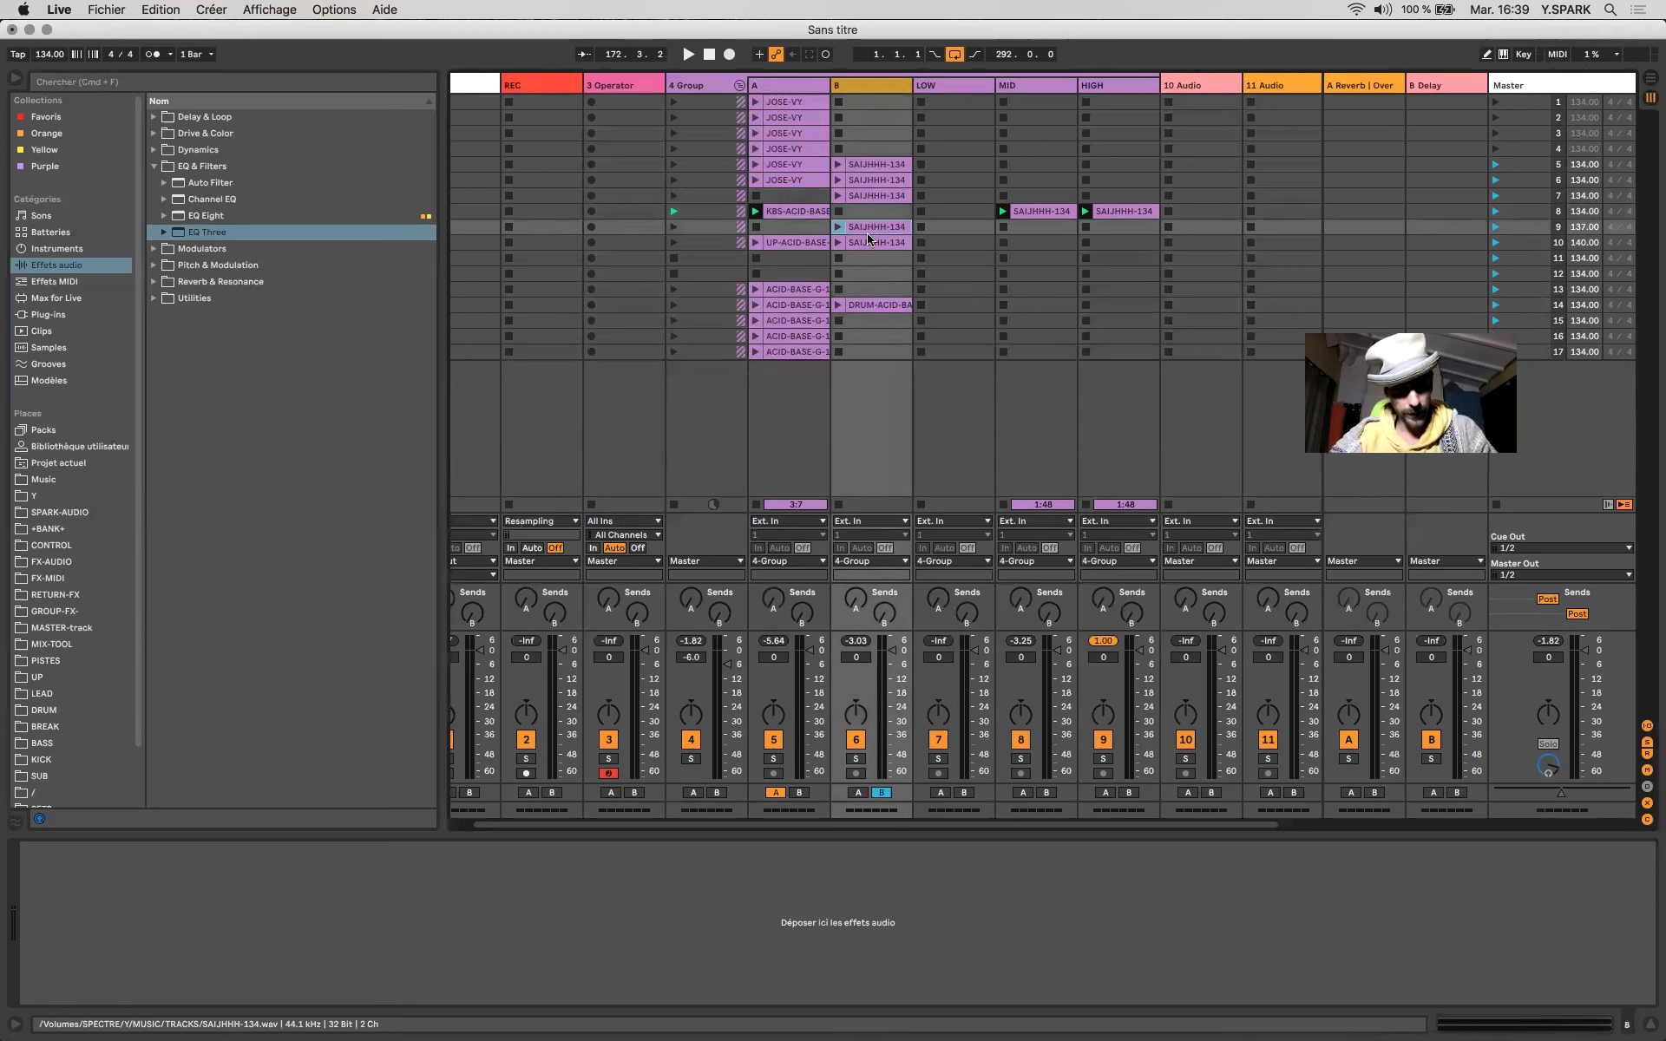
pyautogui.click(873, 244)
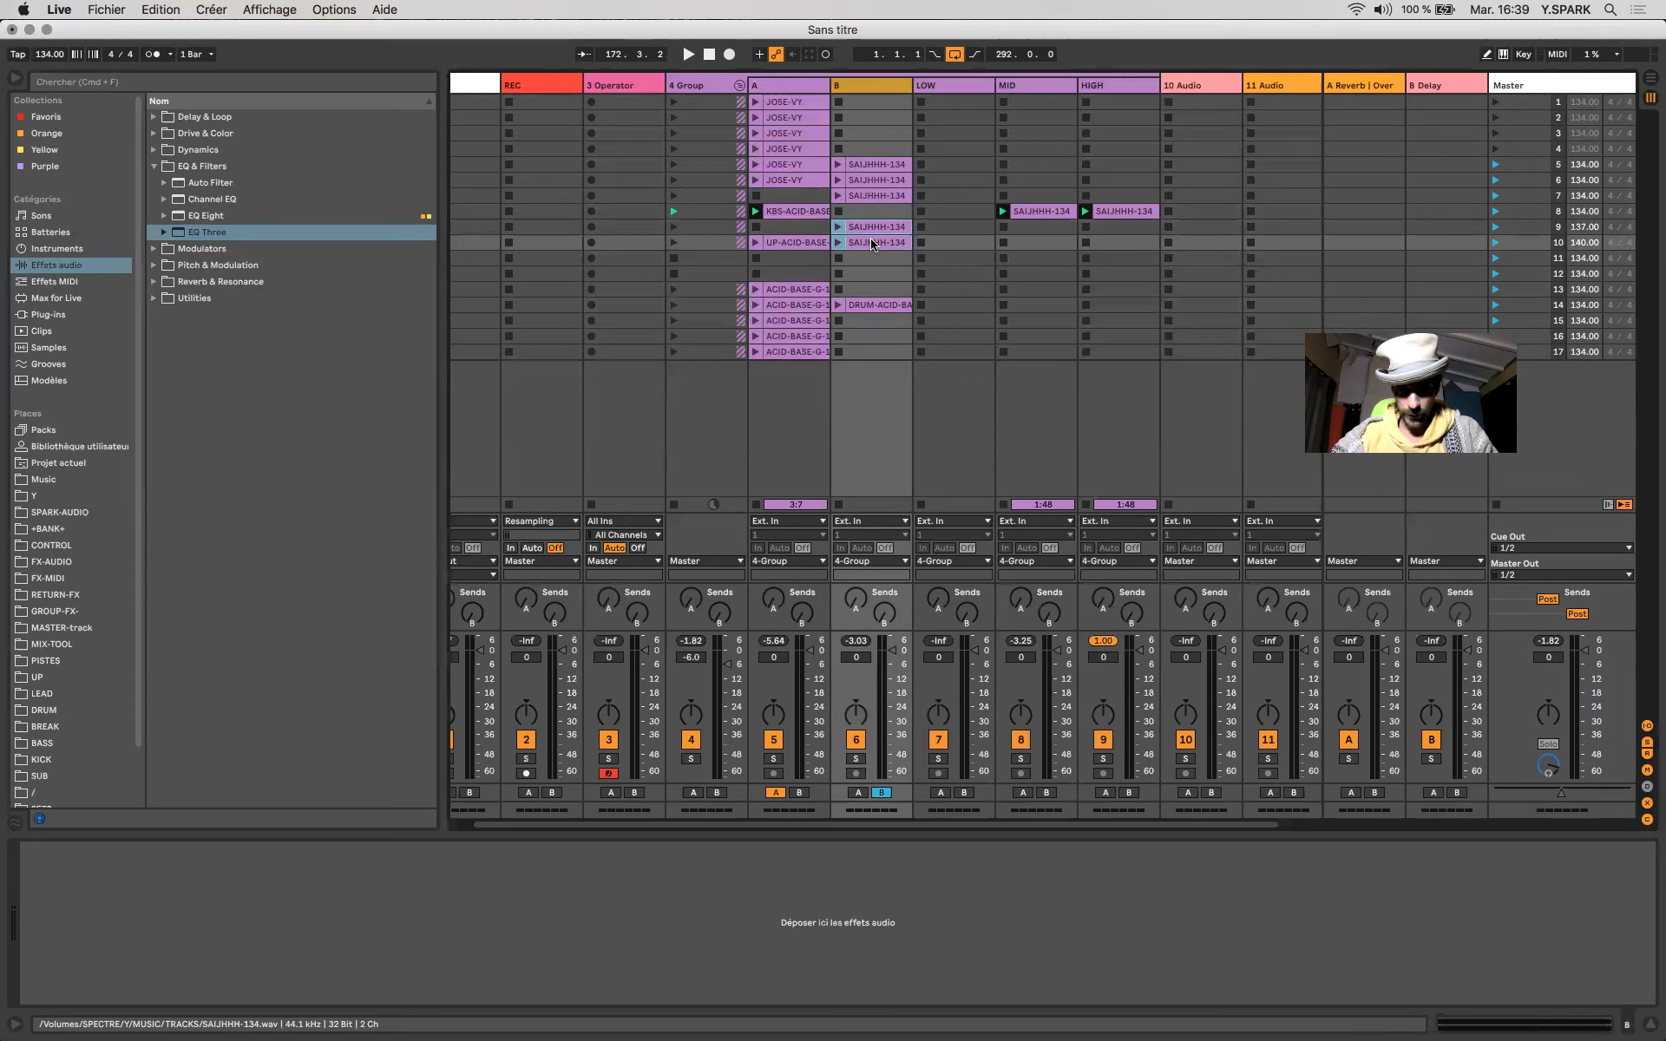
pyautogui.moveTo(1045, 236); pyautogui.dragTo(1045, 238)
pyautogui.moveTo(1045, 237); pyautogui.dragTo(1107, 242)
# Copy track A's KBS-ACID-BASE clip from scene 8 to scene 9.
pyautogui.click(790, 209)
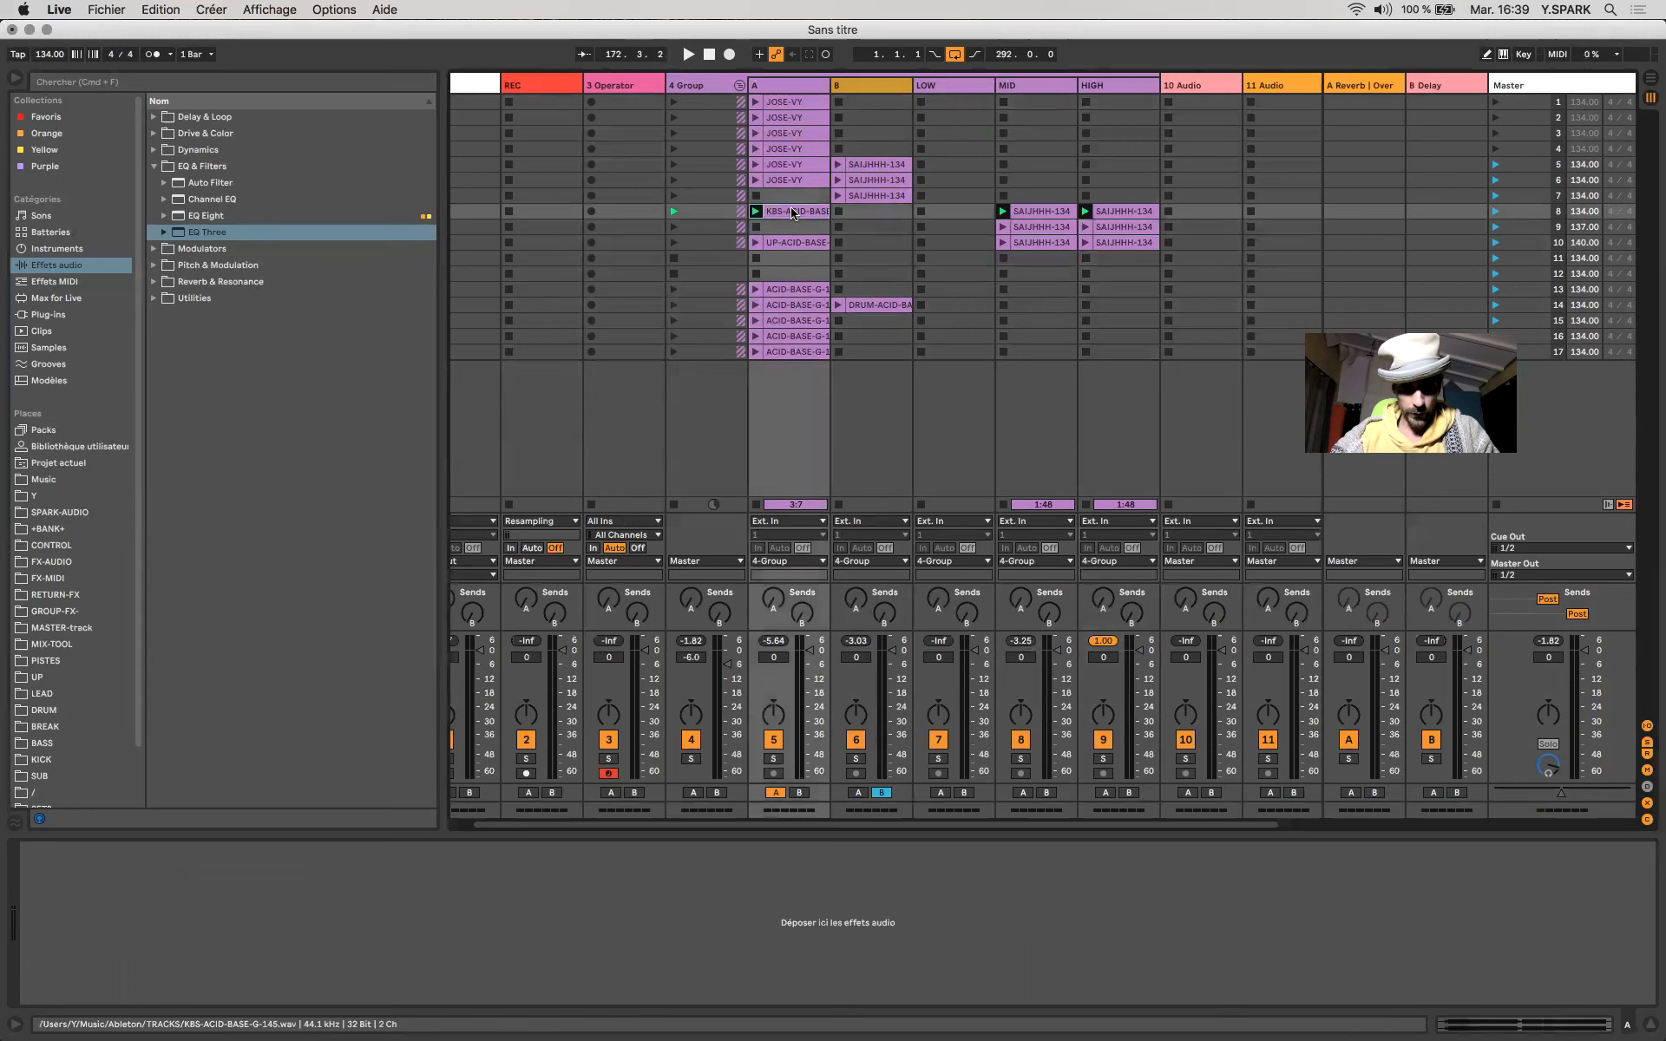
pyautogui.moveTo(791, 224); pyautogui.dragTo(780, 228)
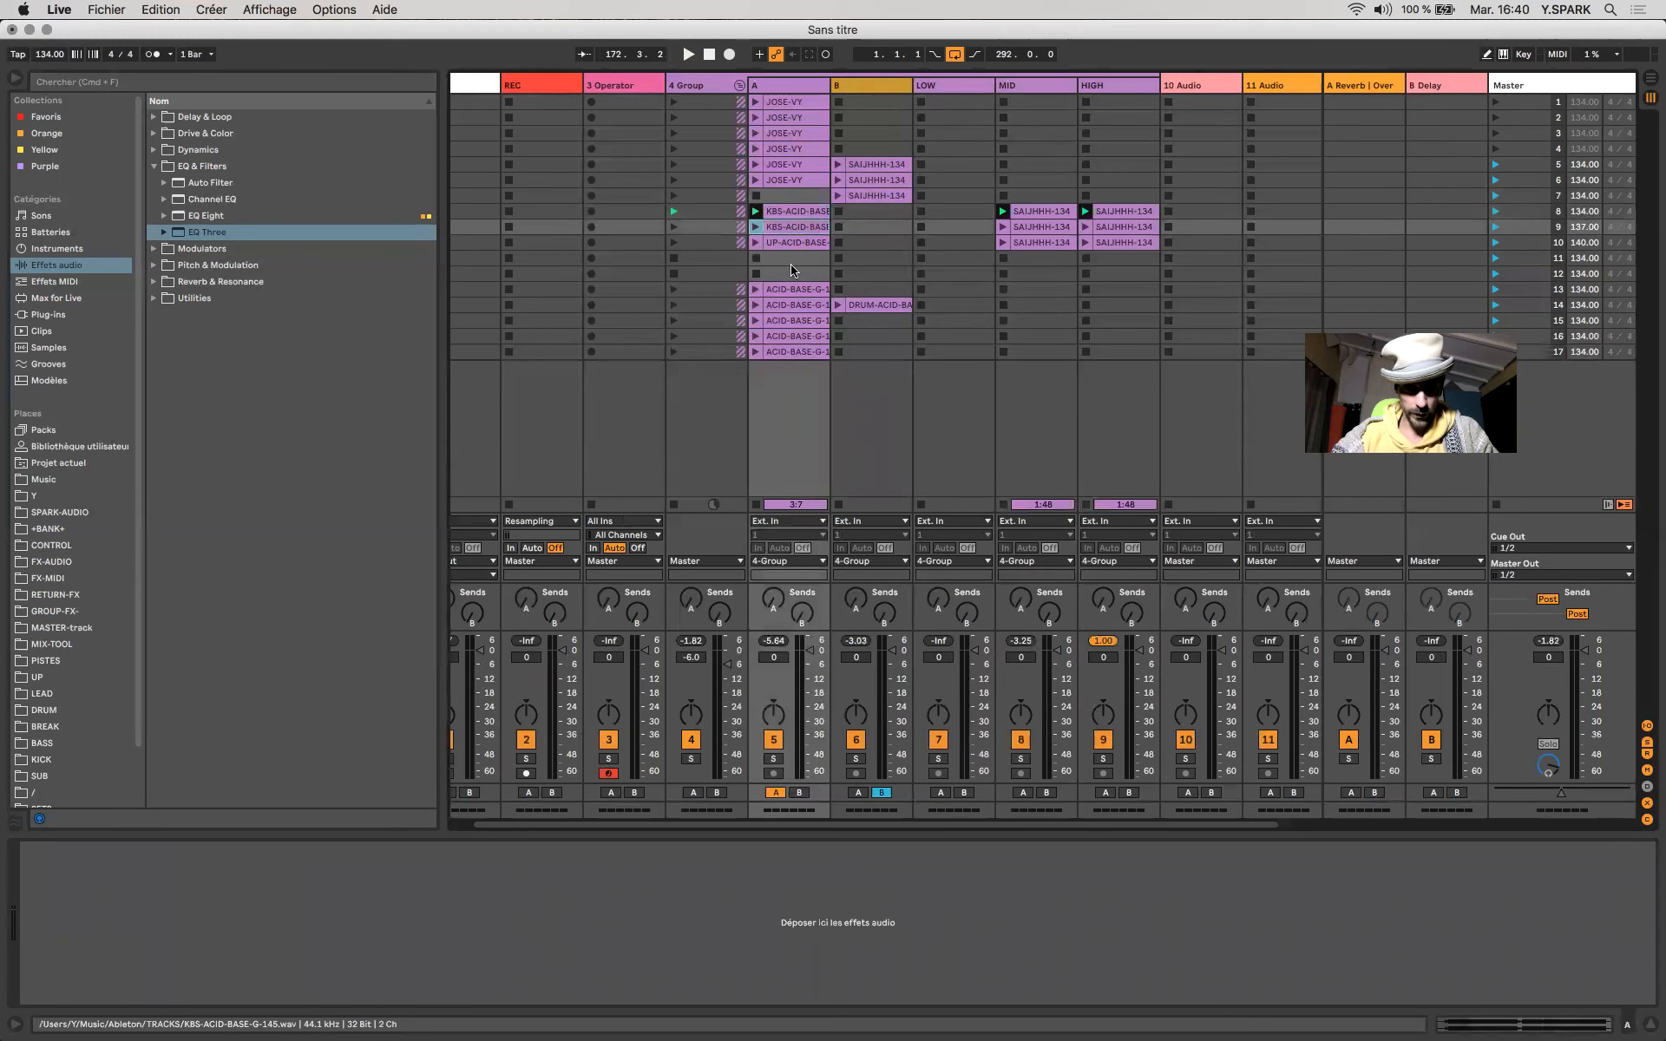
# Set the start of track A's KBS-ACID-BASE clip in scene 9 to 33.1.1 and play the scene.
pyautogui.doubleClick(780, 227)
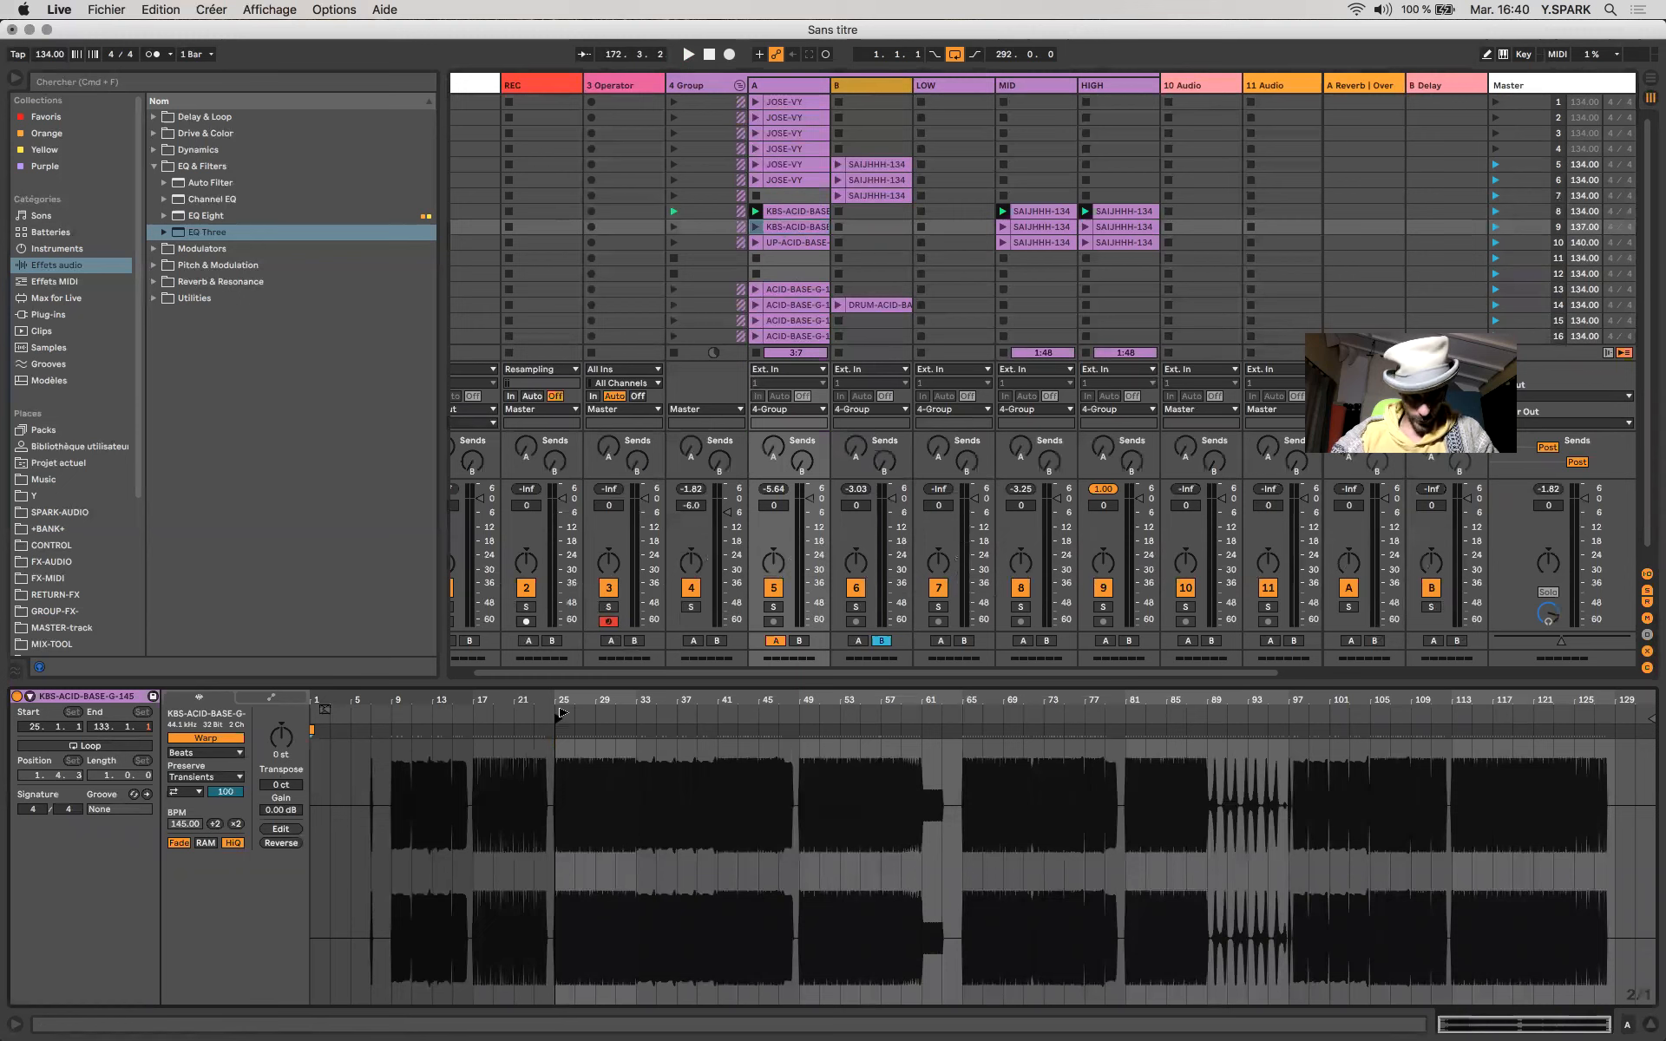
pyautogui.moveTo(562, 714); pyautogui.dragTo(638, 717)
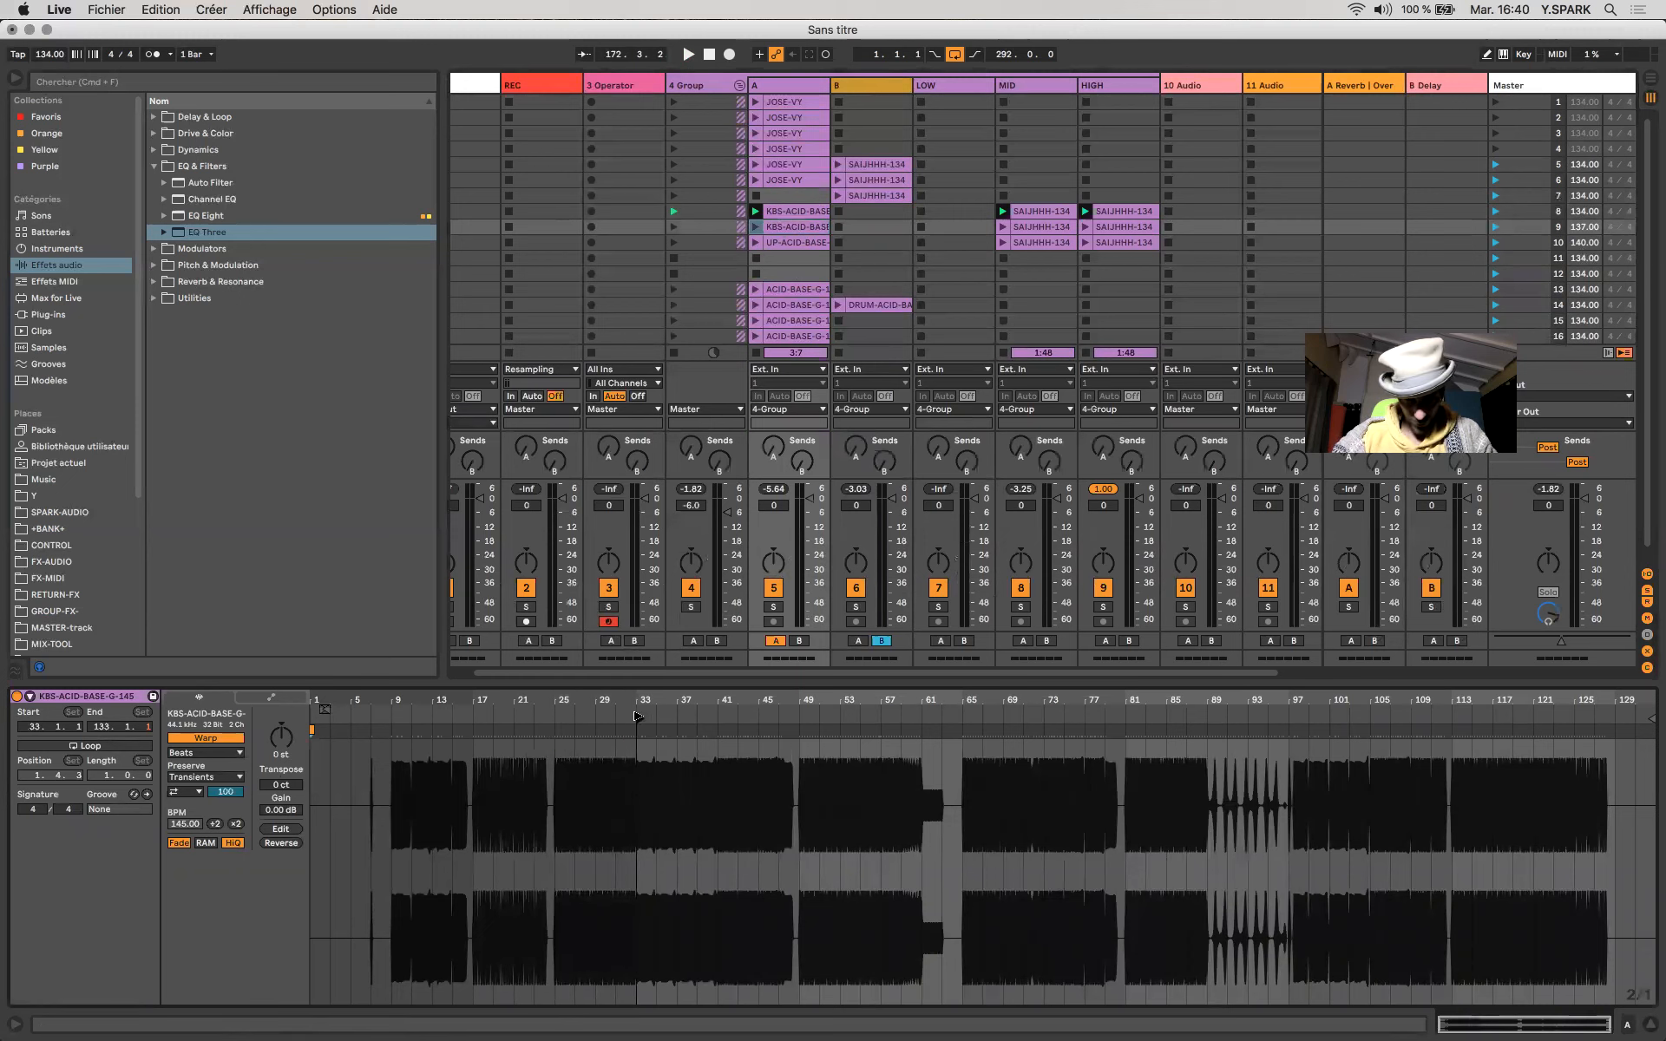
pyautogui.click(1495, 228)
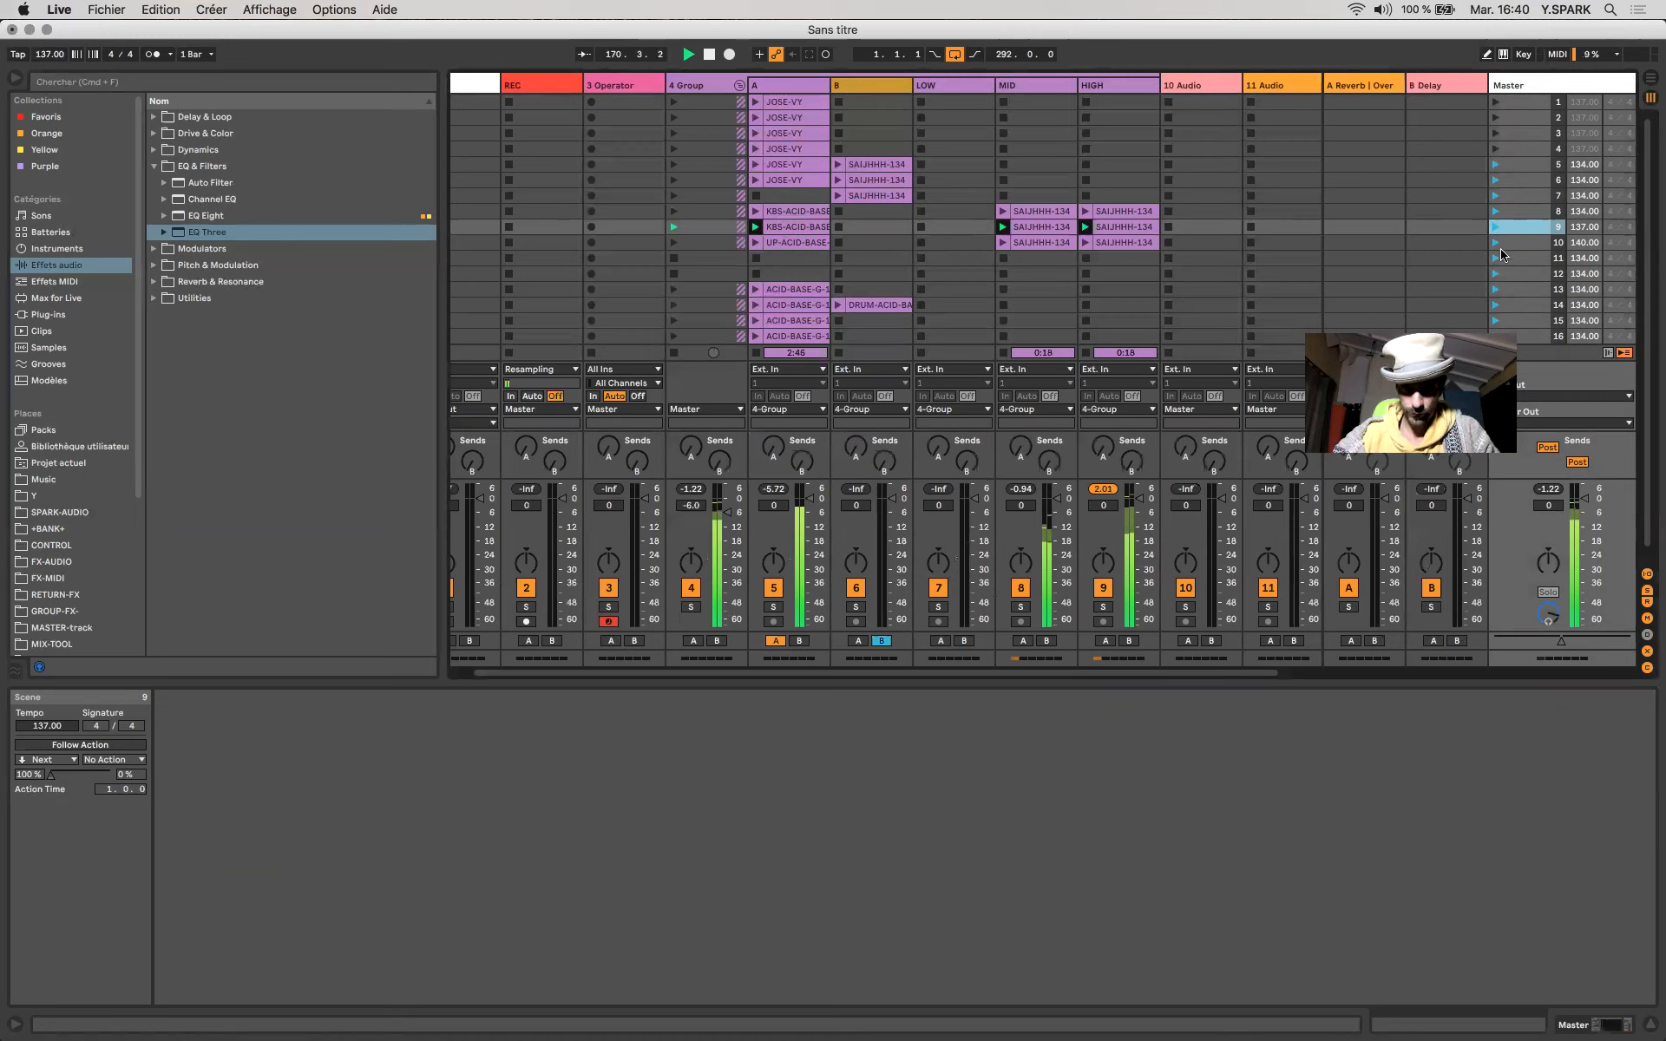
# Move the UP-ACID-BASE clip of scene 10 from track A to track B.
pyautogui.click(790, 244)
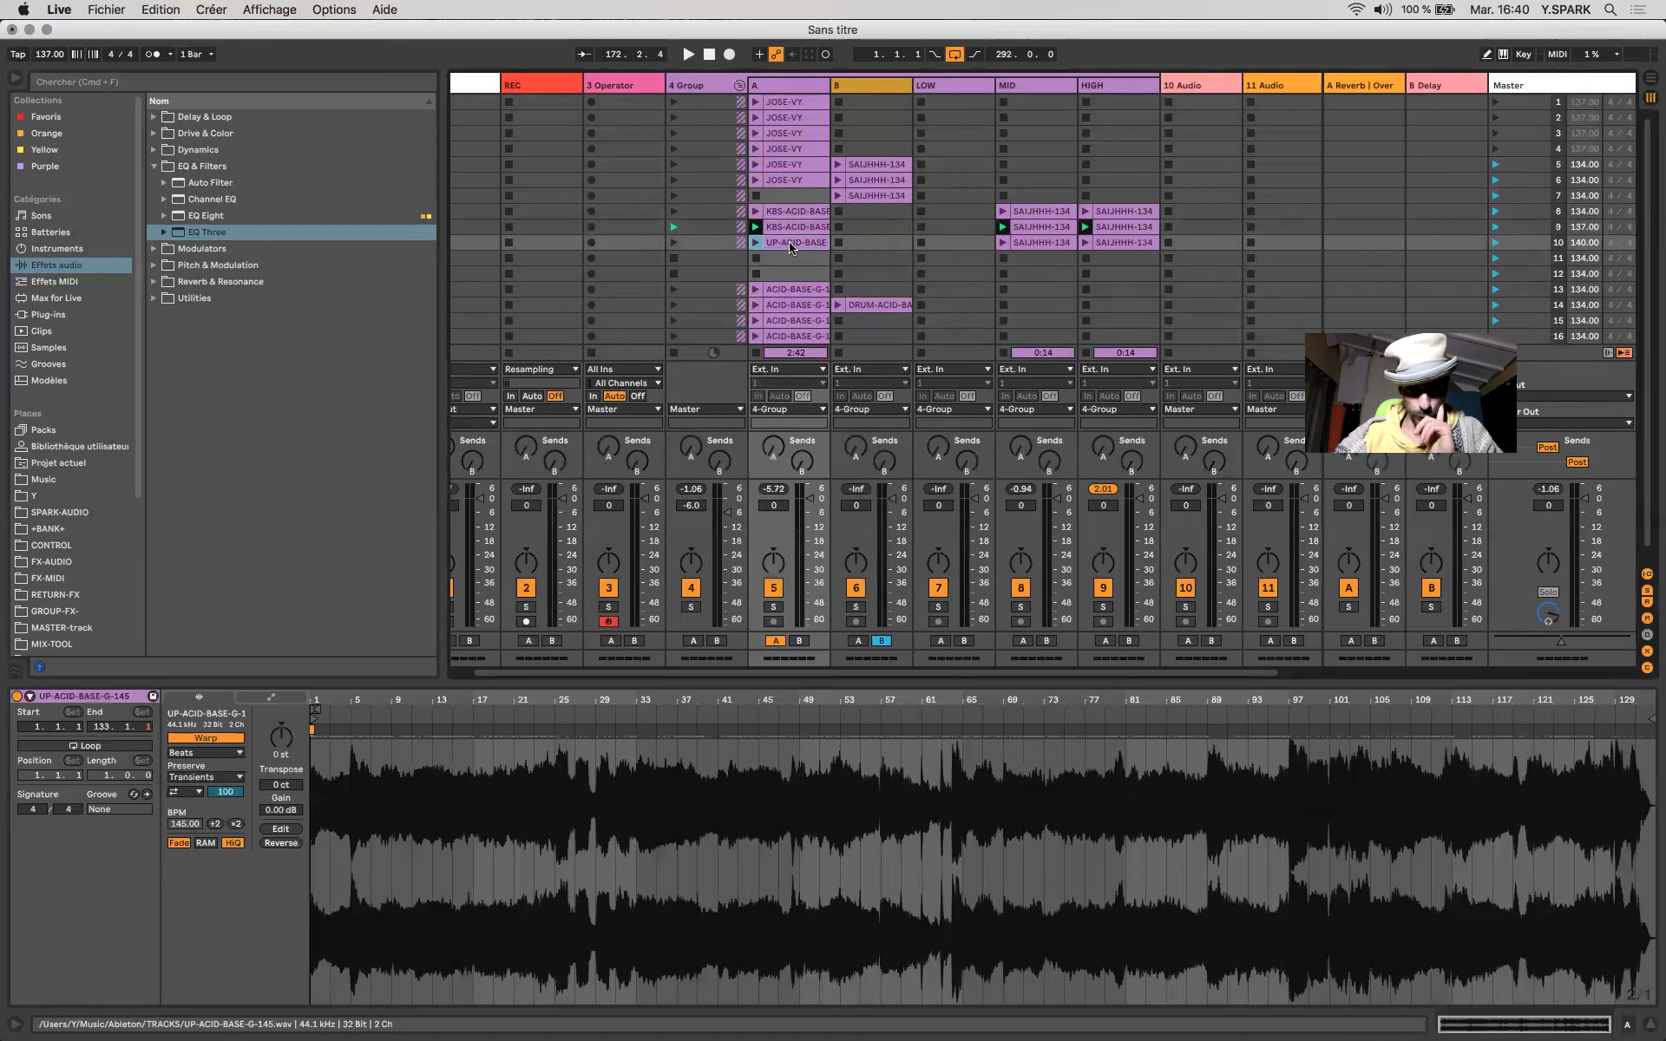
pyautogui.moveTo(790, 245); pyautogui.dragTo(870, 244)
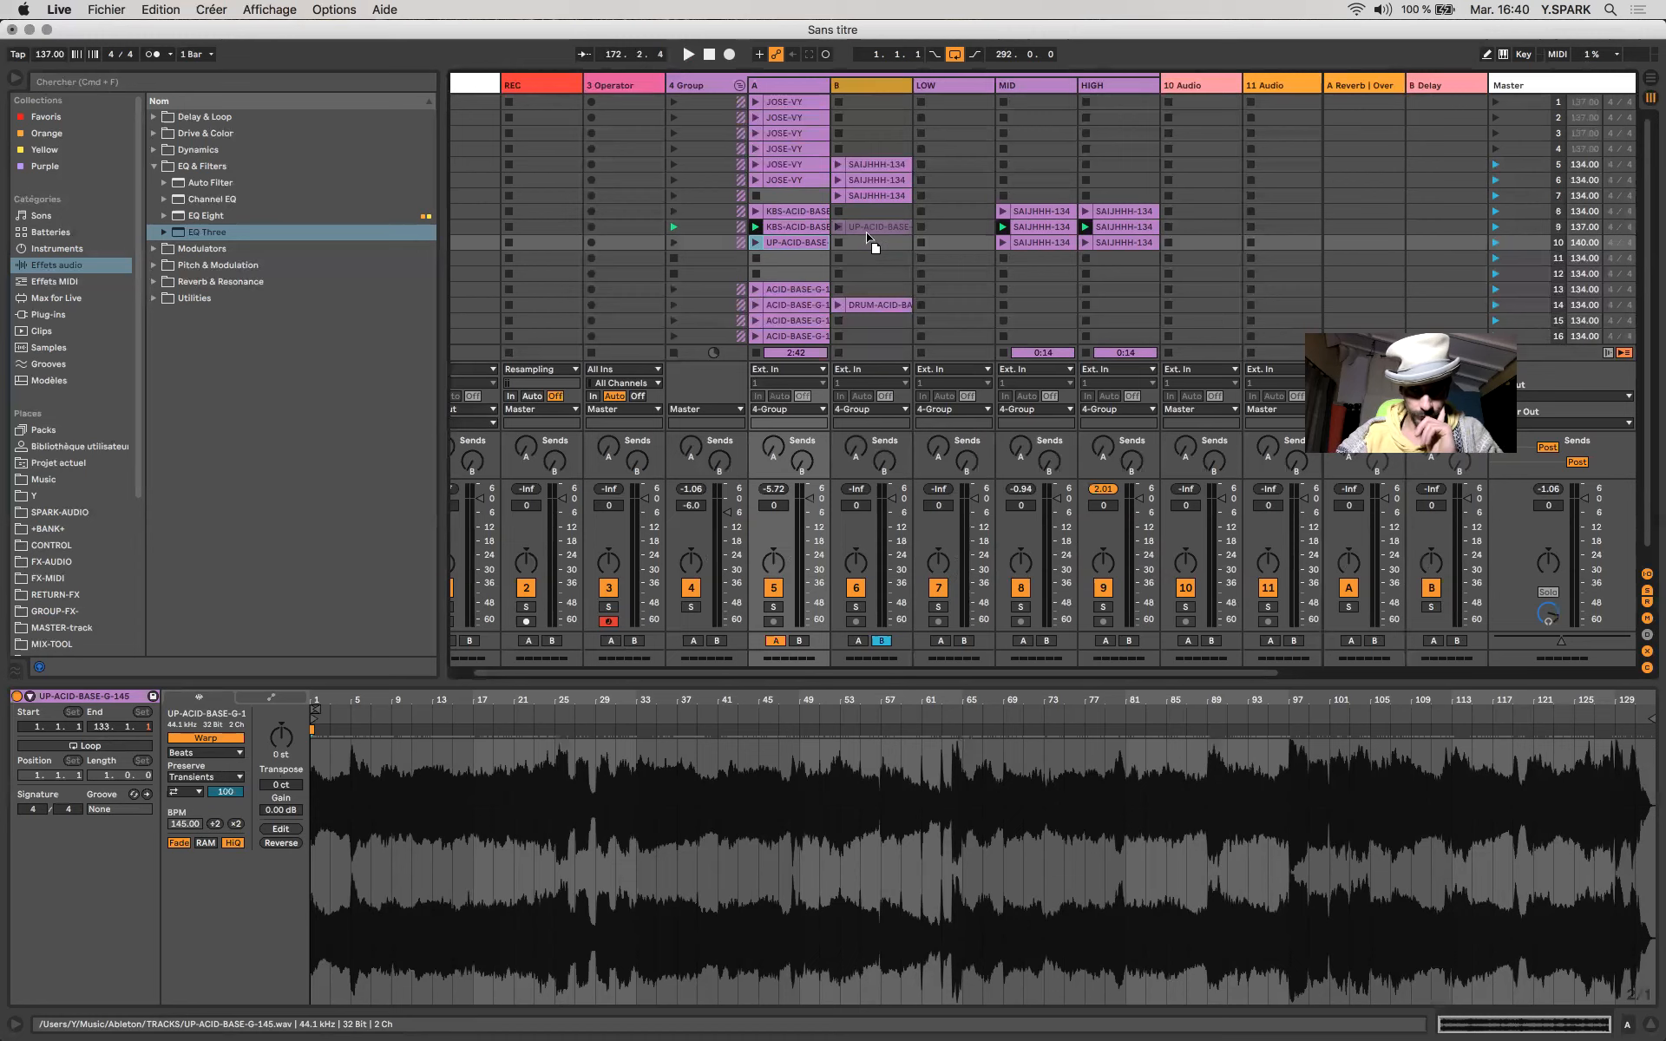
pyautogui.moveTo(872, 242)
pyautogui.mouseDown()
pyautogui.moveTo(1121, 204)
pyautogui.moveTo(1132, 236)
pyautogui.moveTo(899, 250)
pyautogui.mouseUp()
# Duplicate scene 9 and move track B's UP-ACID-BASE clip from scene 11 up into the duplicated scene 10.
pyautogui.click(1516, 226)
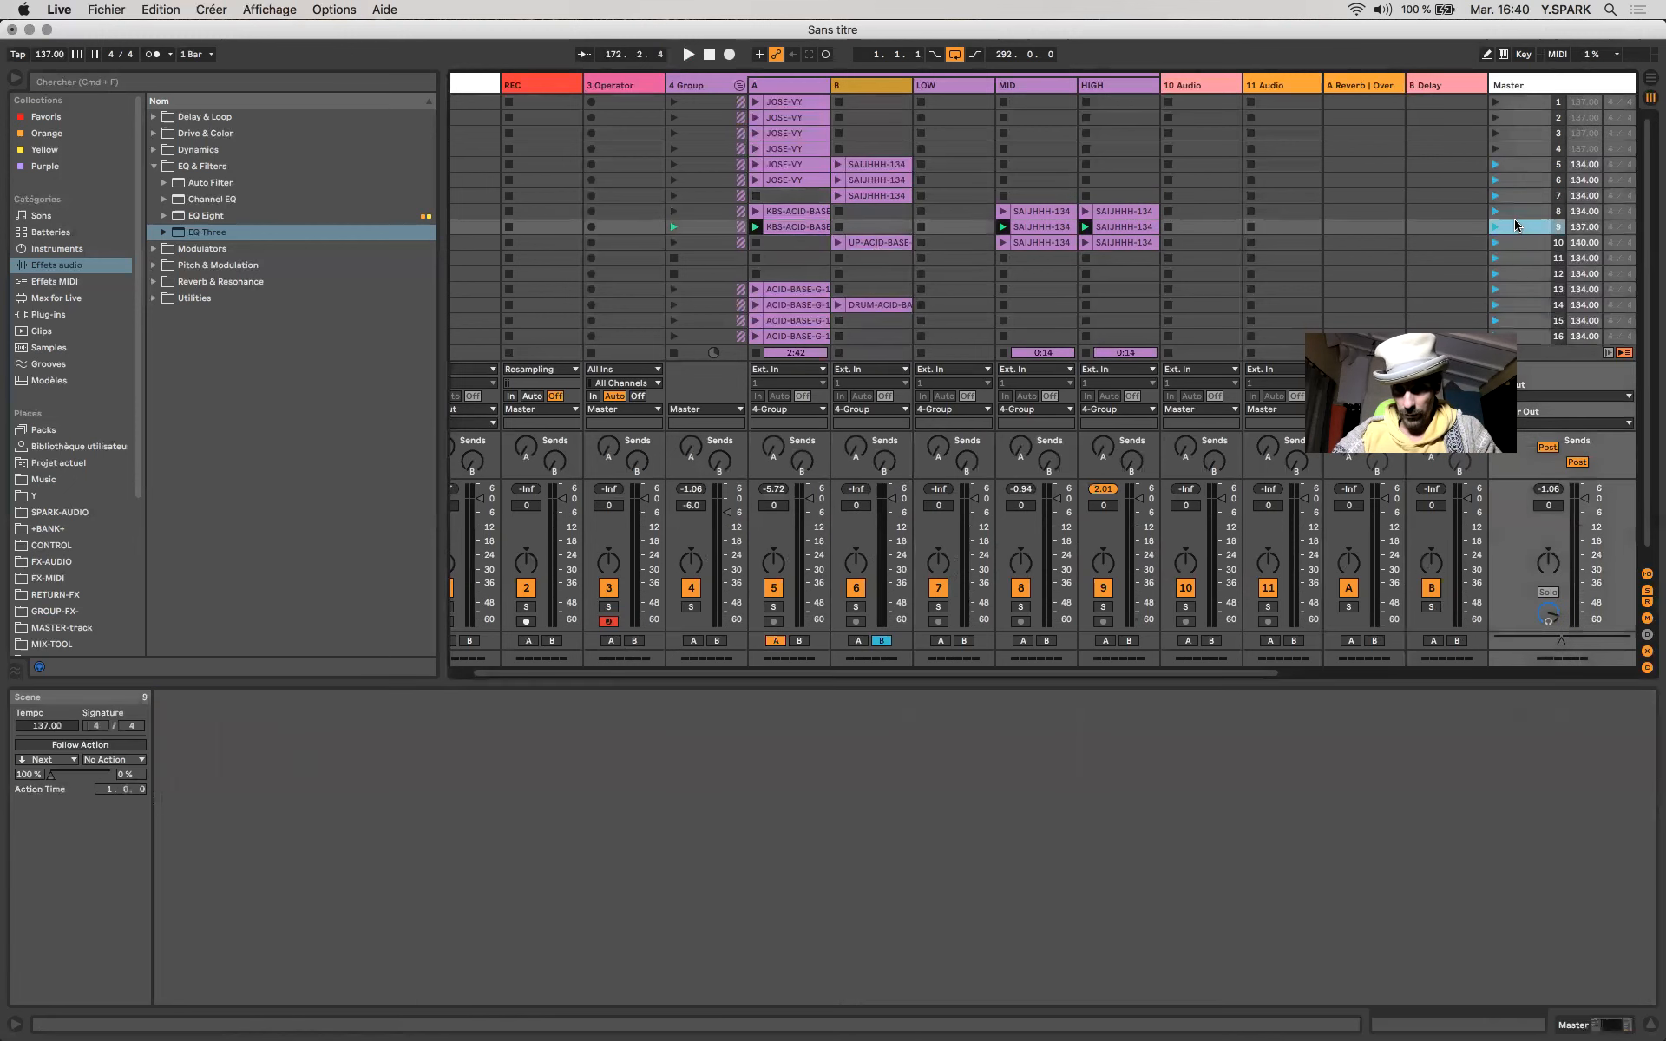
pyautogui.press('super+d')
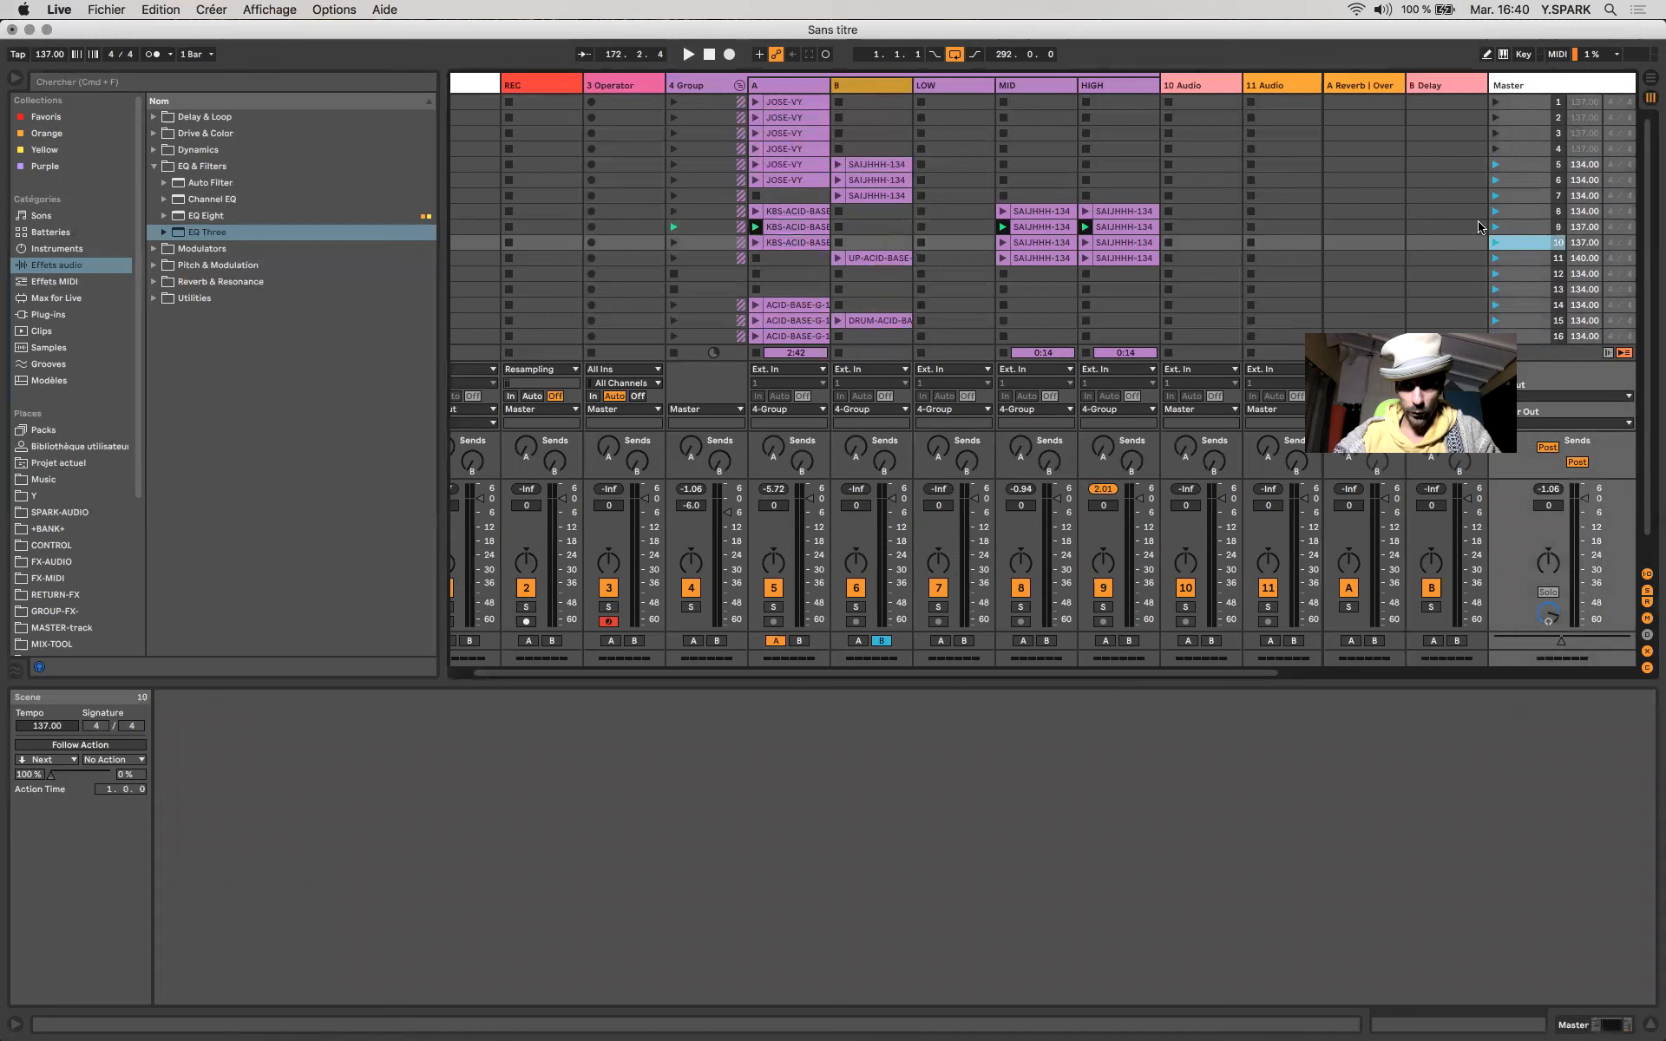
pyautogui.moveTo(872, 257); pyautogui.dragTo(873, 243)
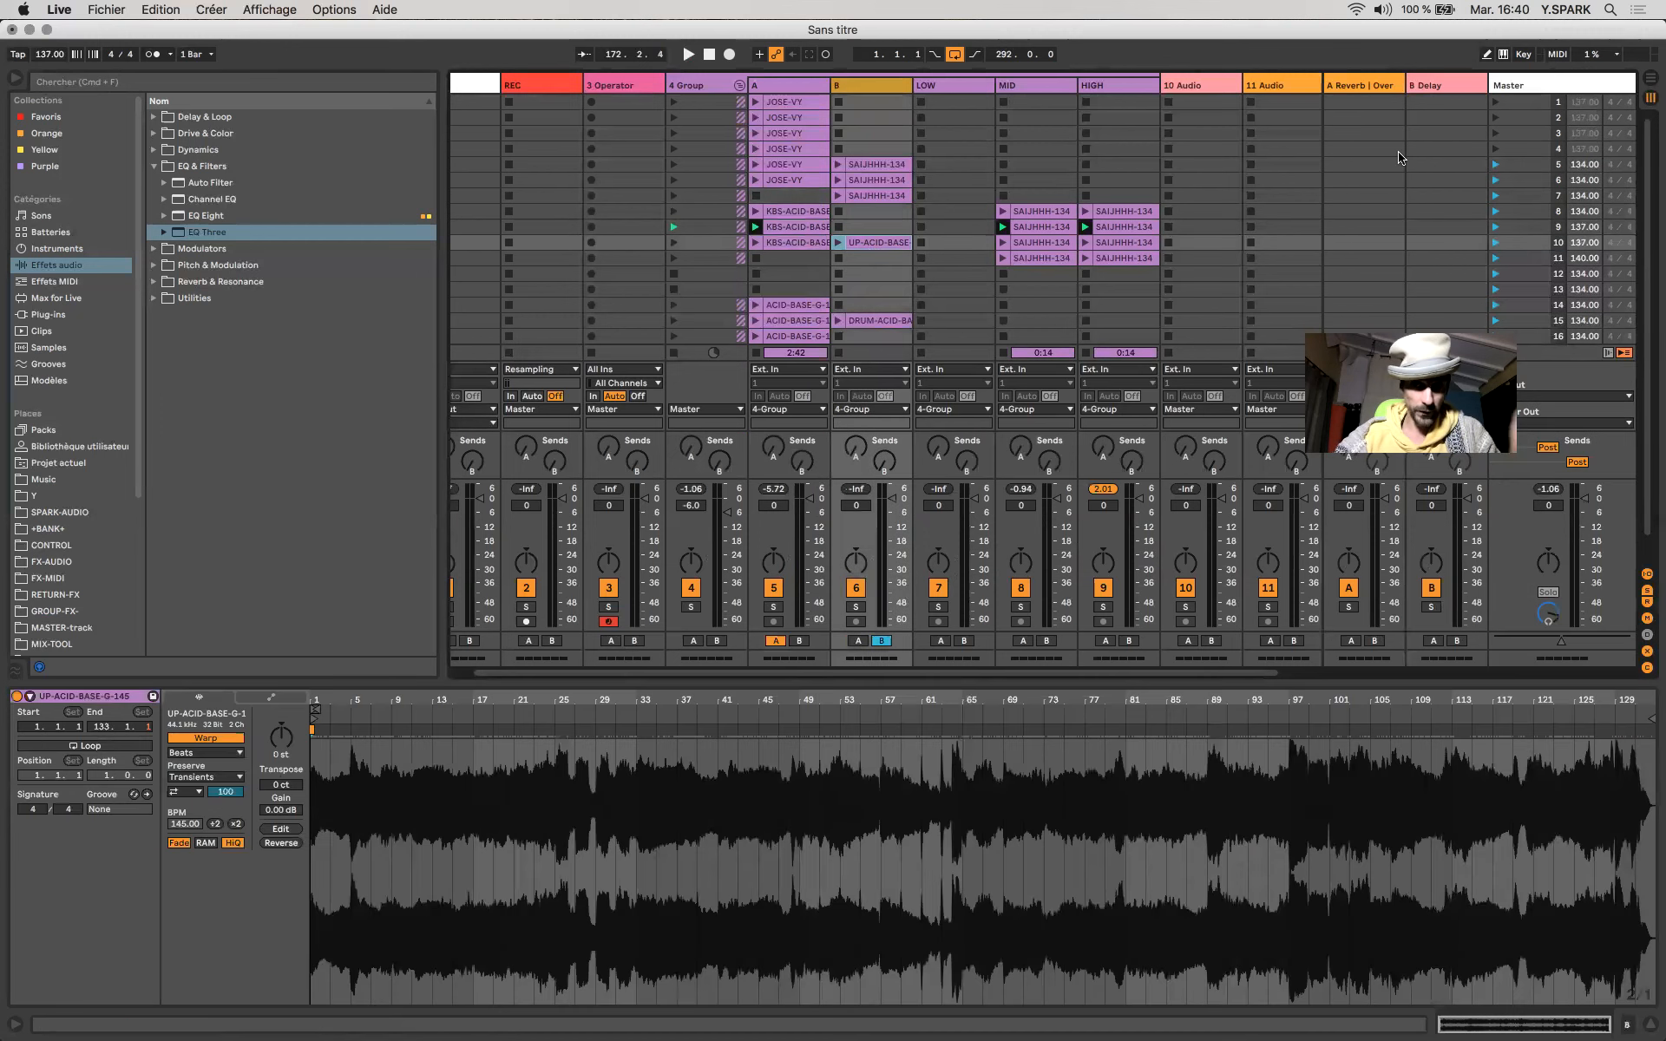
# Audition scene 10 while muting and unmuting the MID and HIGH tracks, and stop playback.
pyautogui.click(1494, 244)
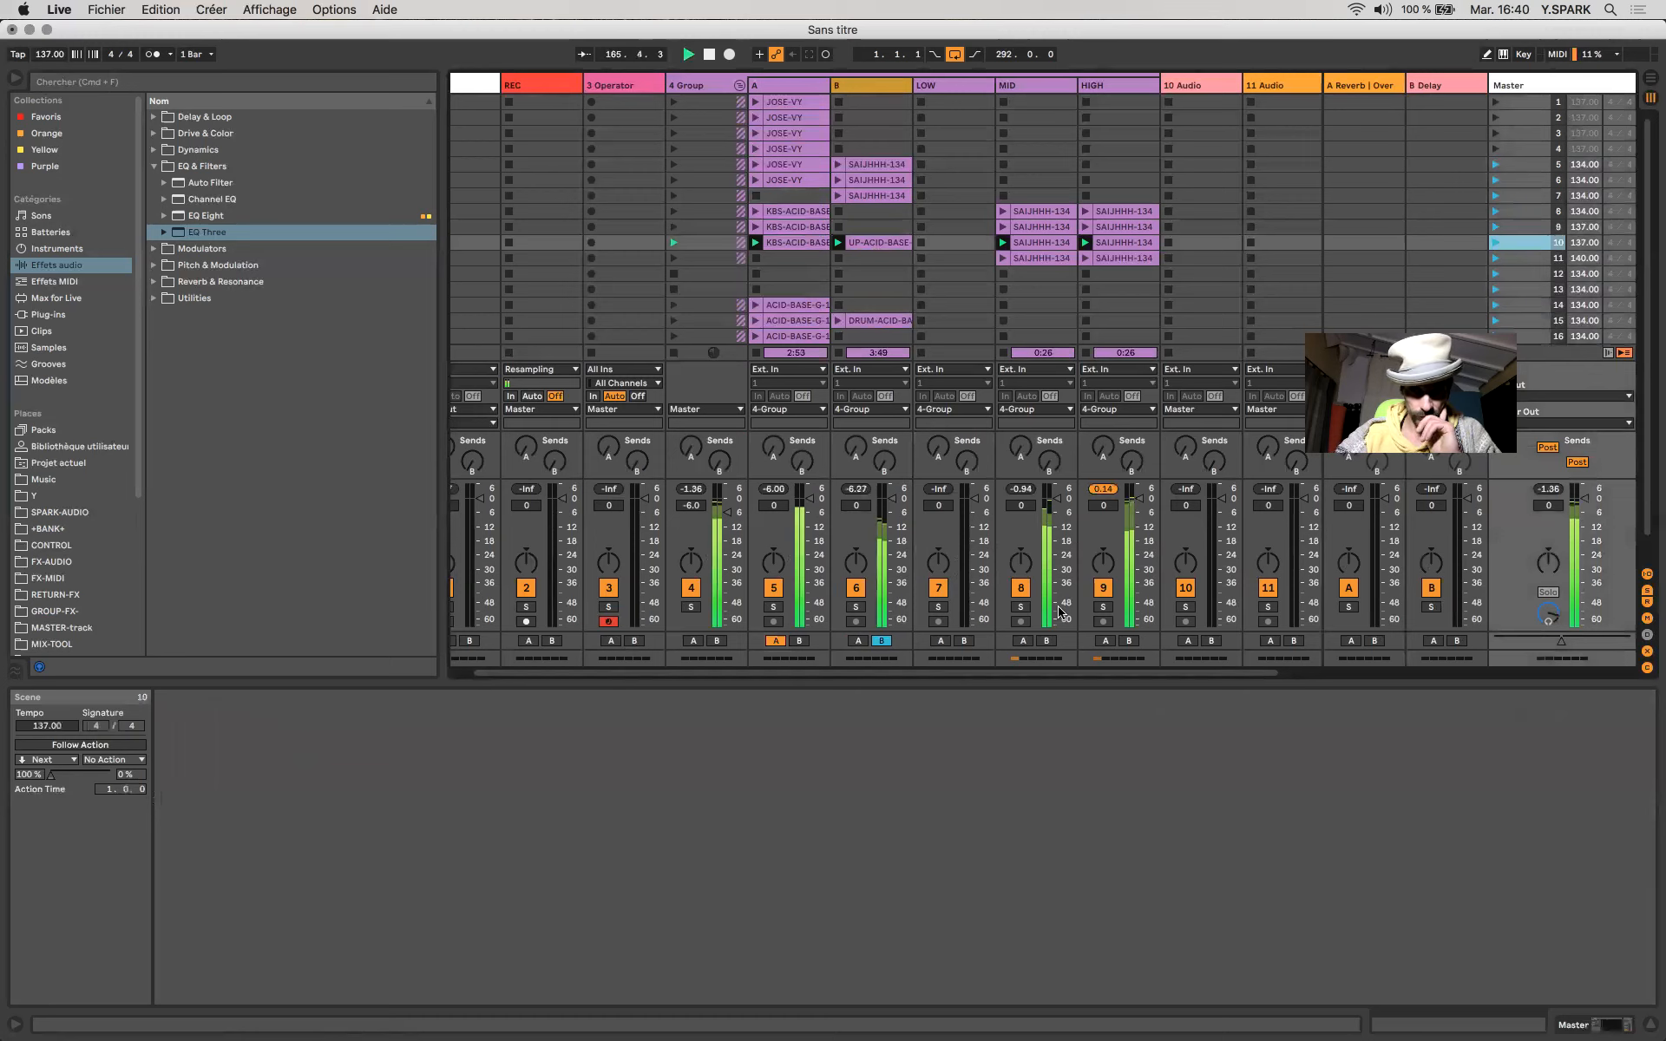
pyautogui.click(1019, 588)
pyautogui.click(1103, 589)
pyautogui.click(1103, 589)
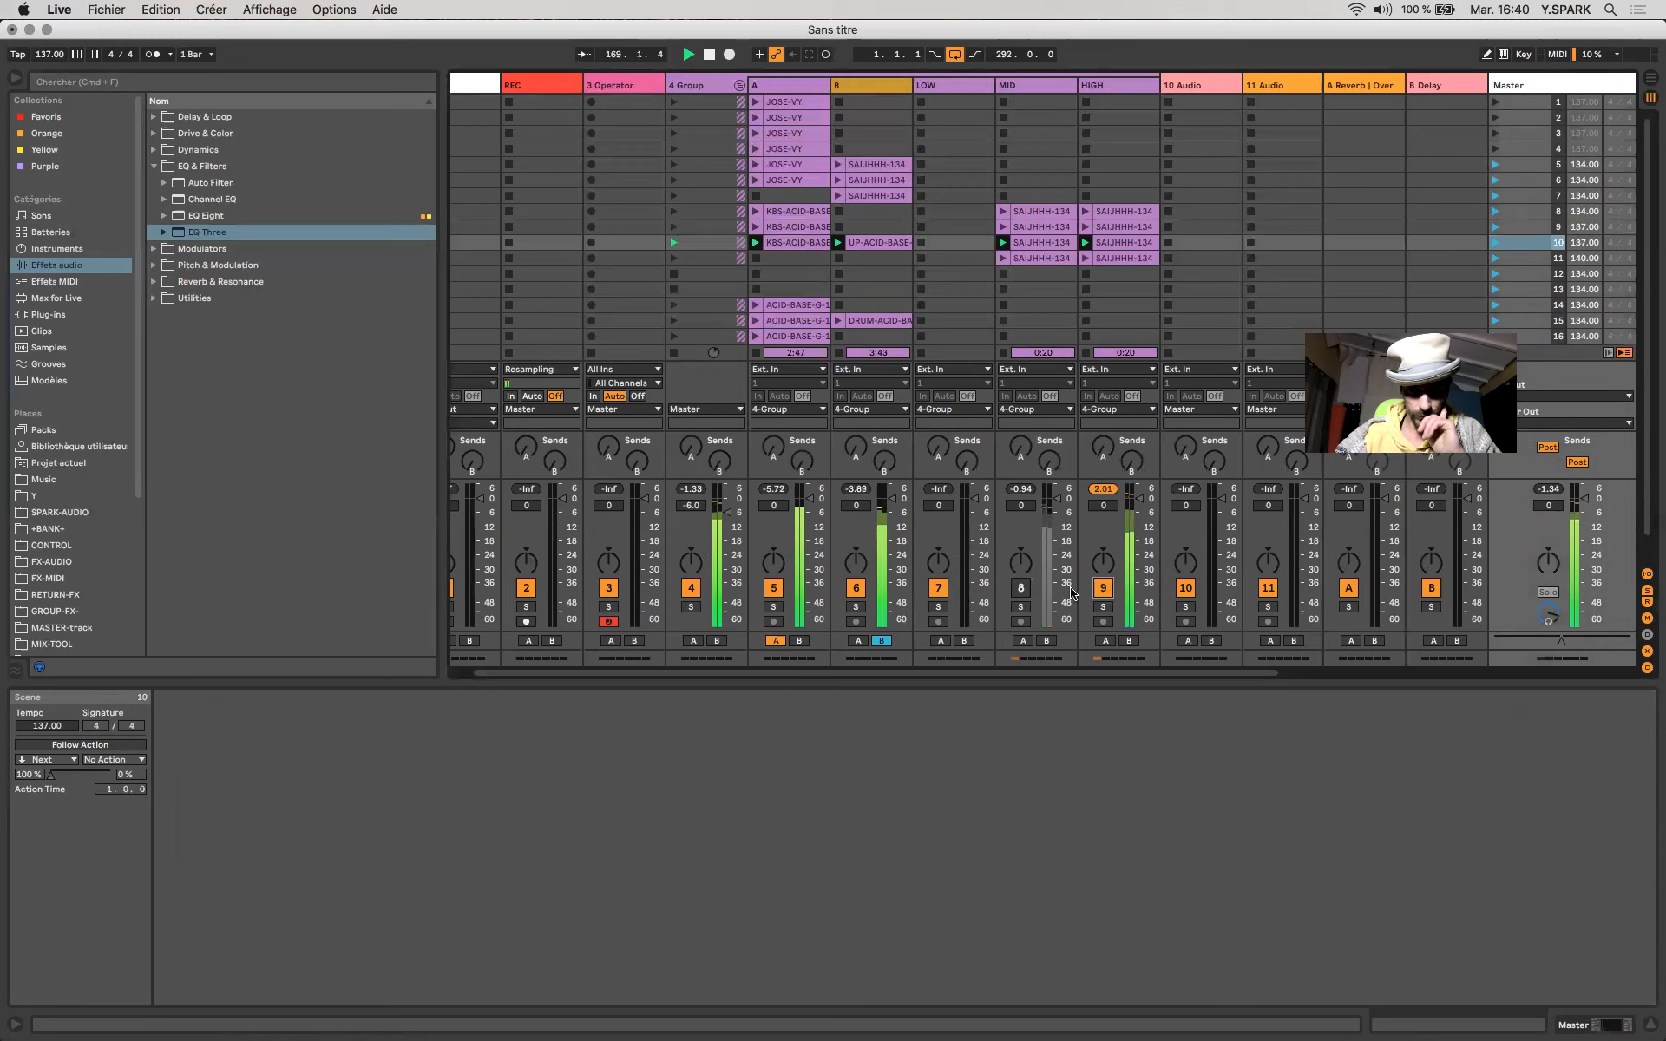
pyautogui.click(1020, 590)
pyautogui.press('space')
# Delete the MID track's SAIJHHH-134 clip from scene 10.
pyautogui.click(1072, 242)
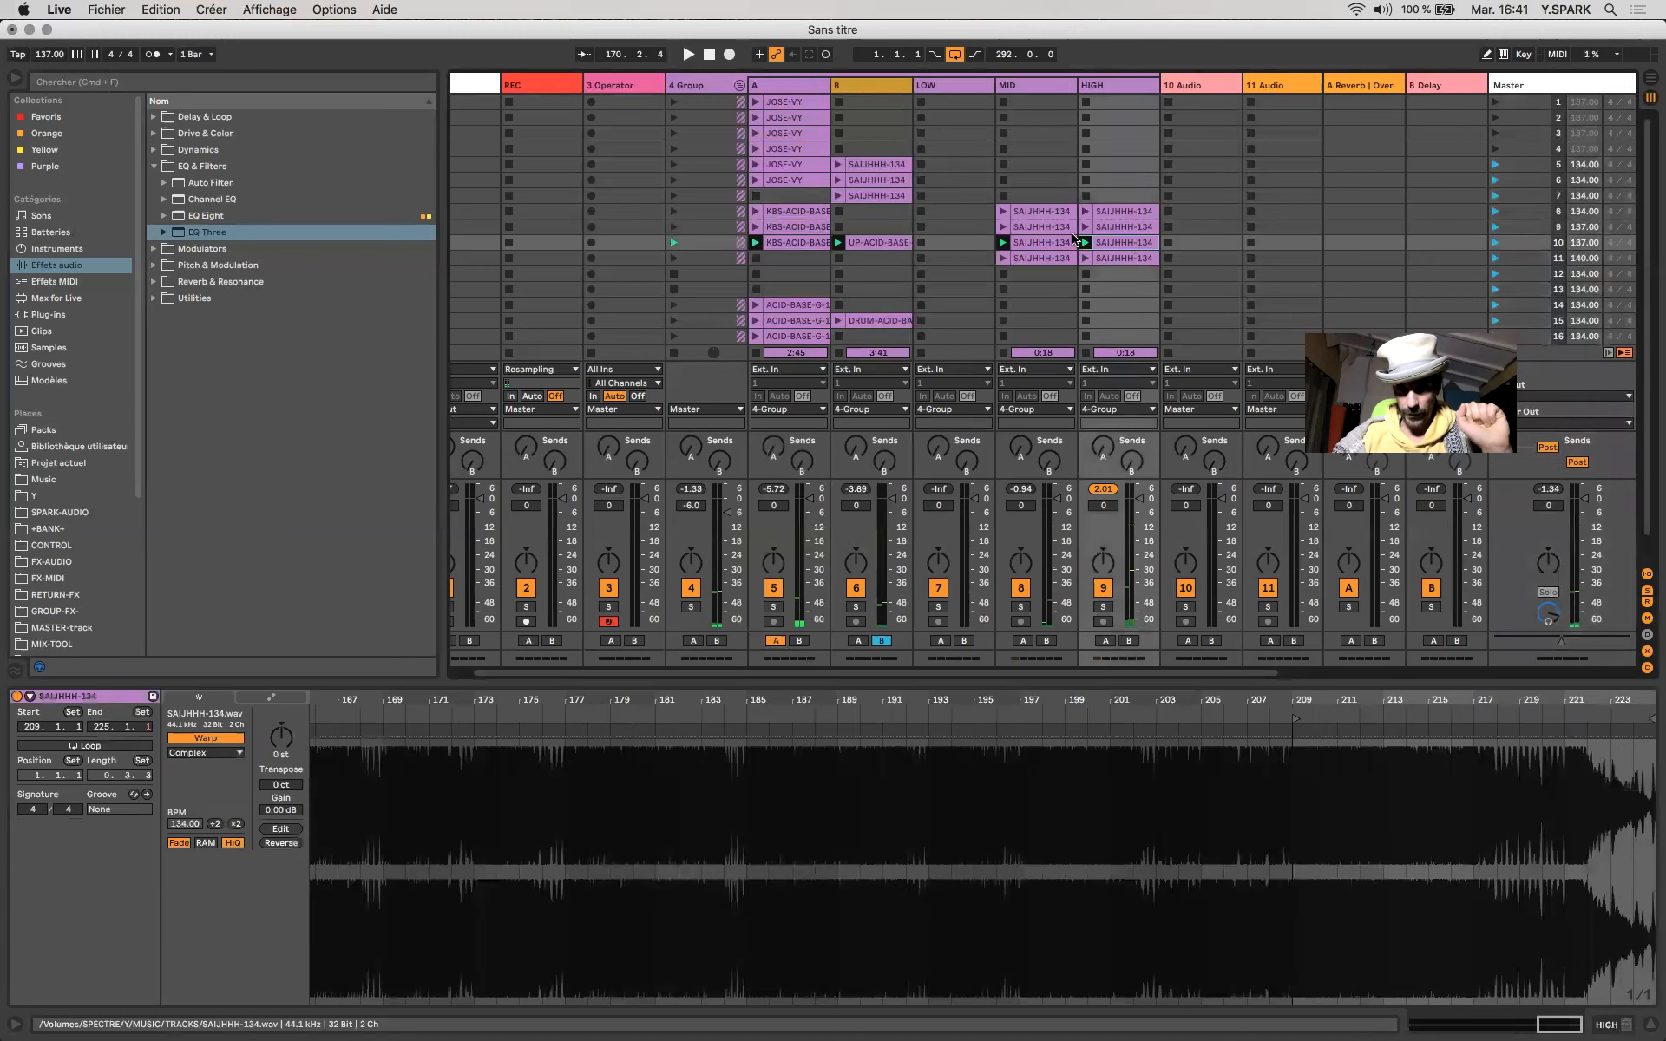
pyautogui.click(1057, 243)
pyautogui.press('Delete')
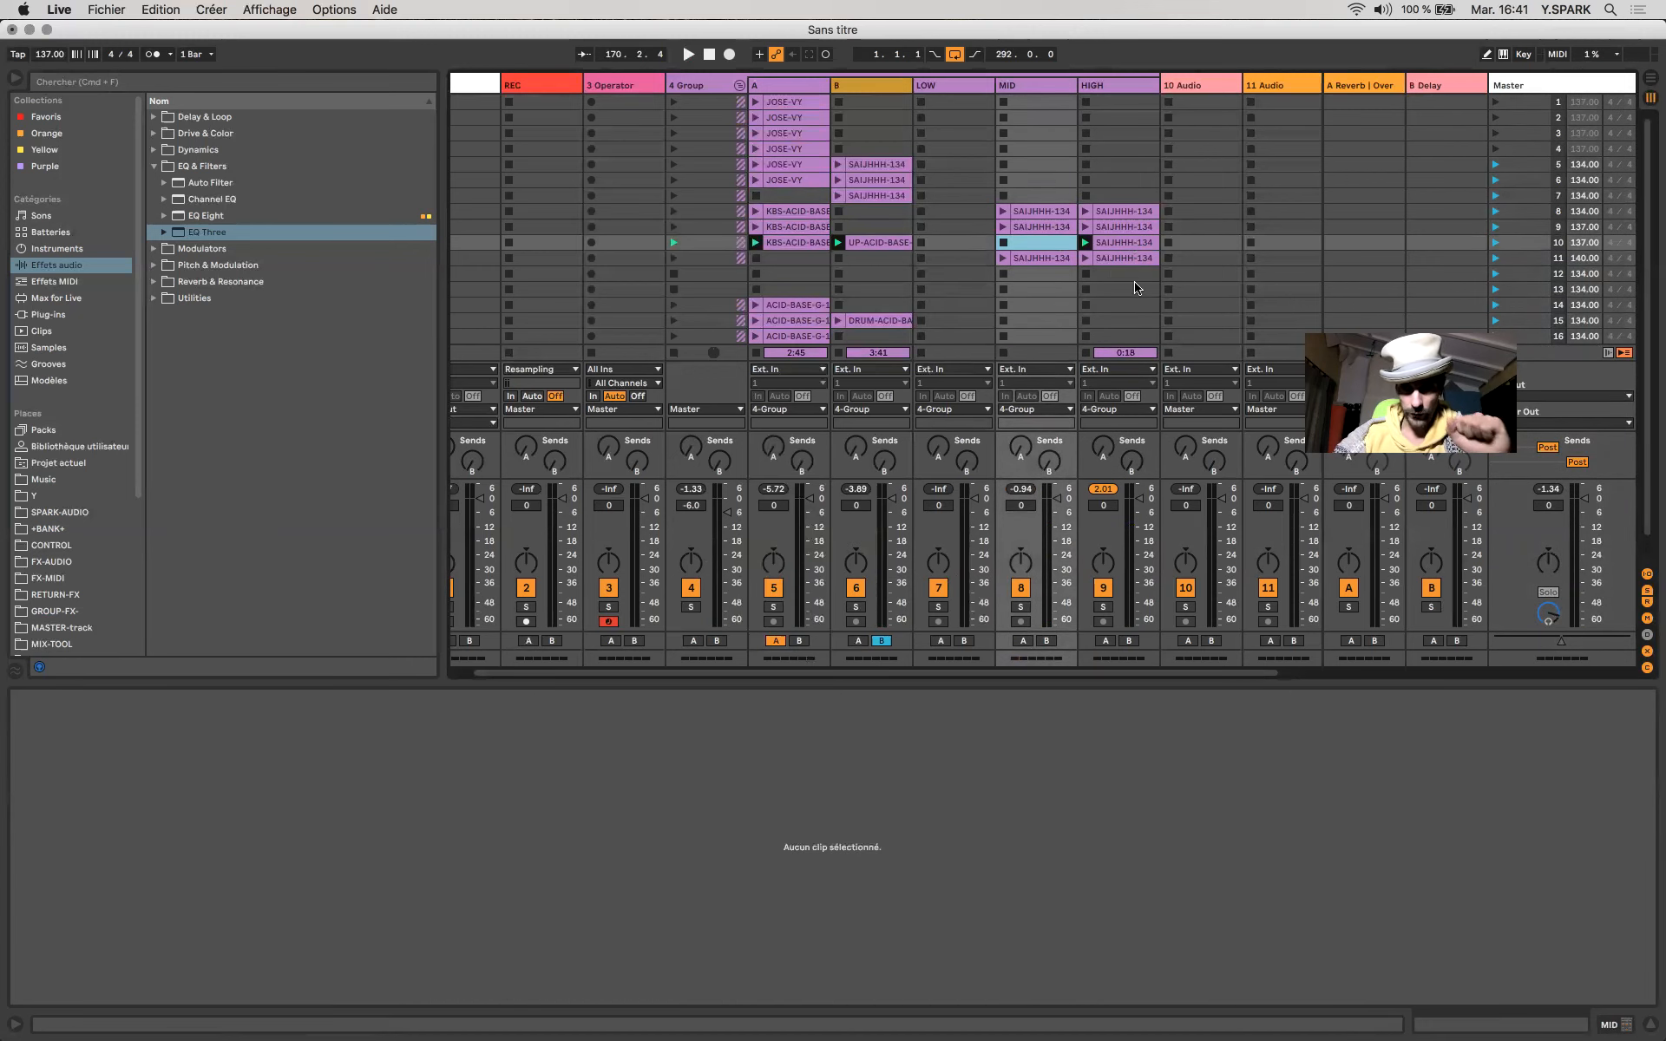
# Move track A's ACID-BASE-G-145 clip from scene 14 up to scene 11.
pyautogui.click(1116, 260)
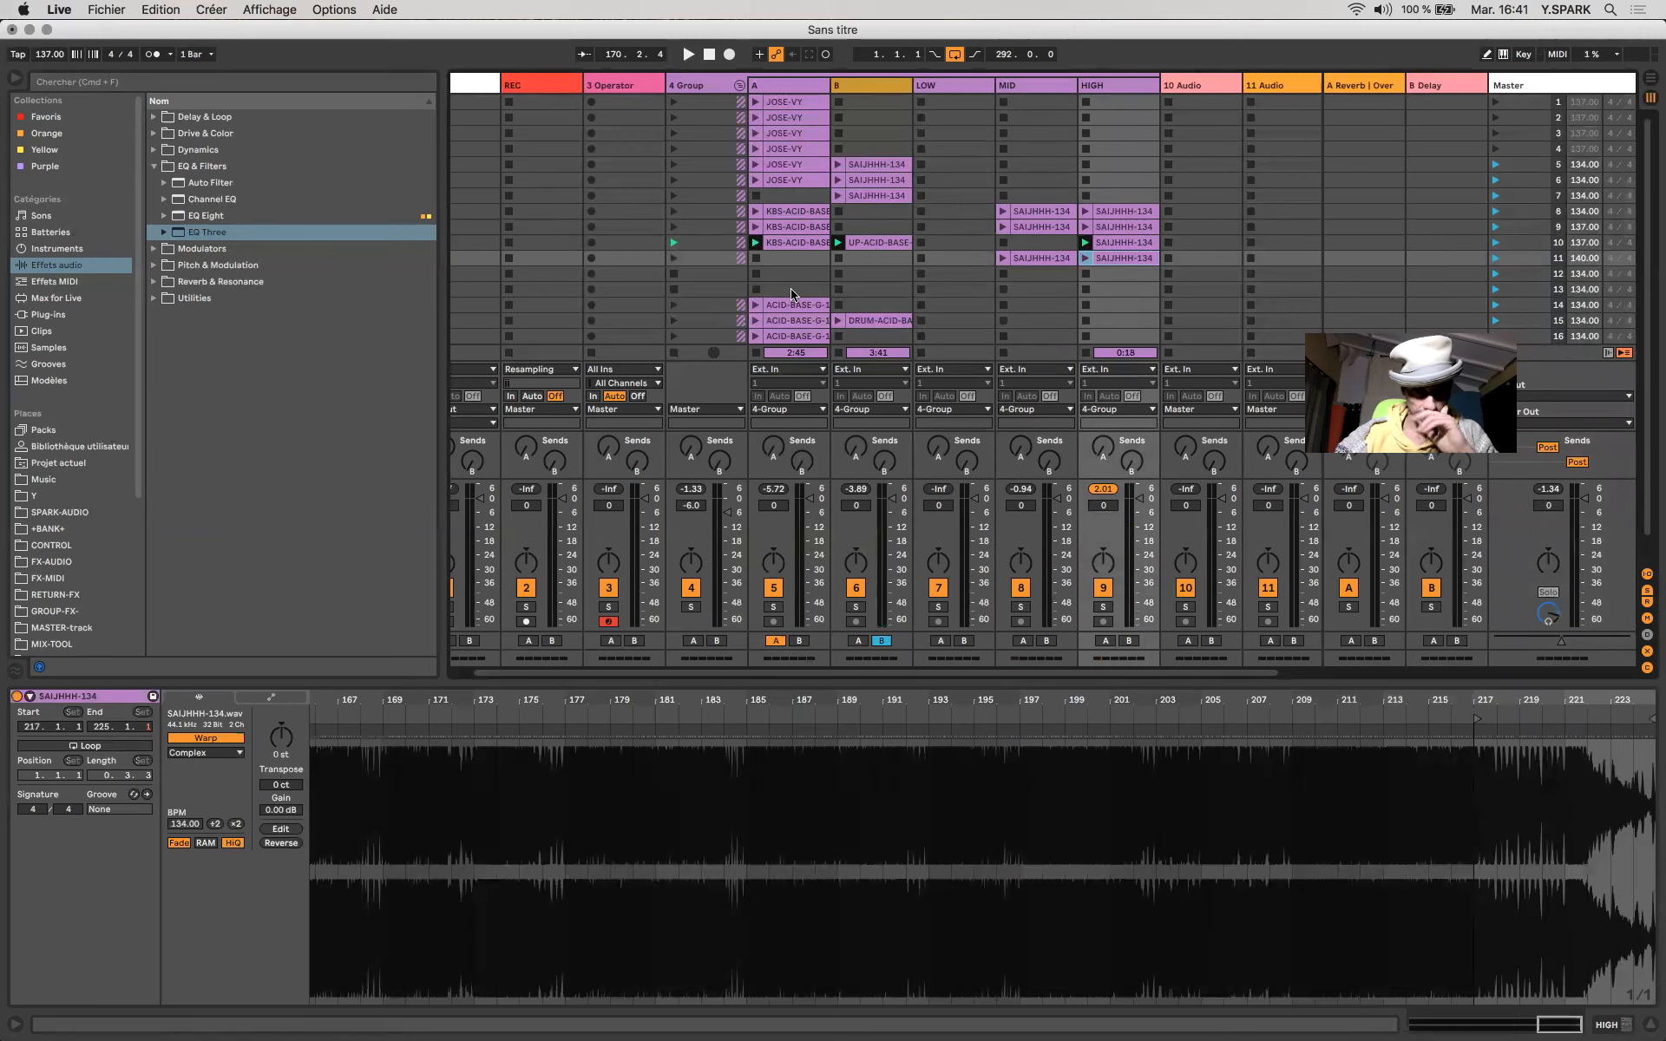
pyautogui.moveTo(795, 306); pyautogui.dragTo(795, 258)
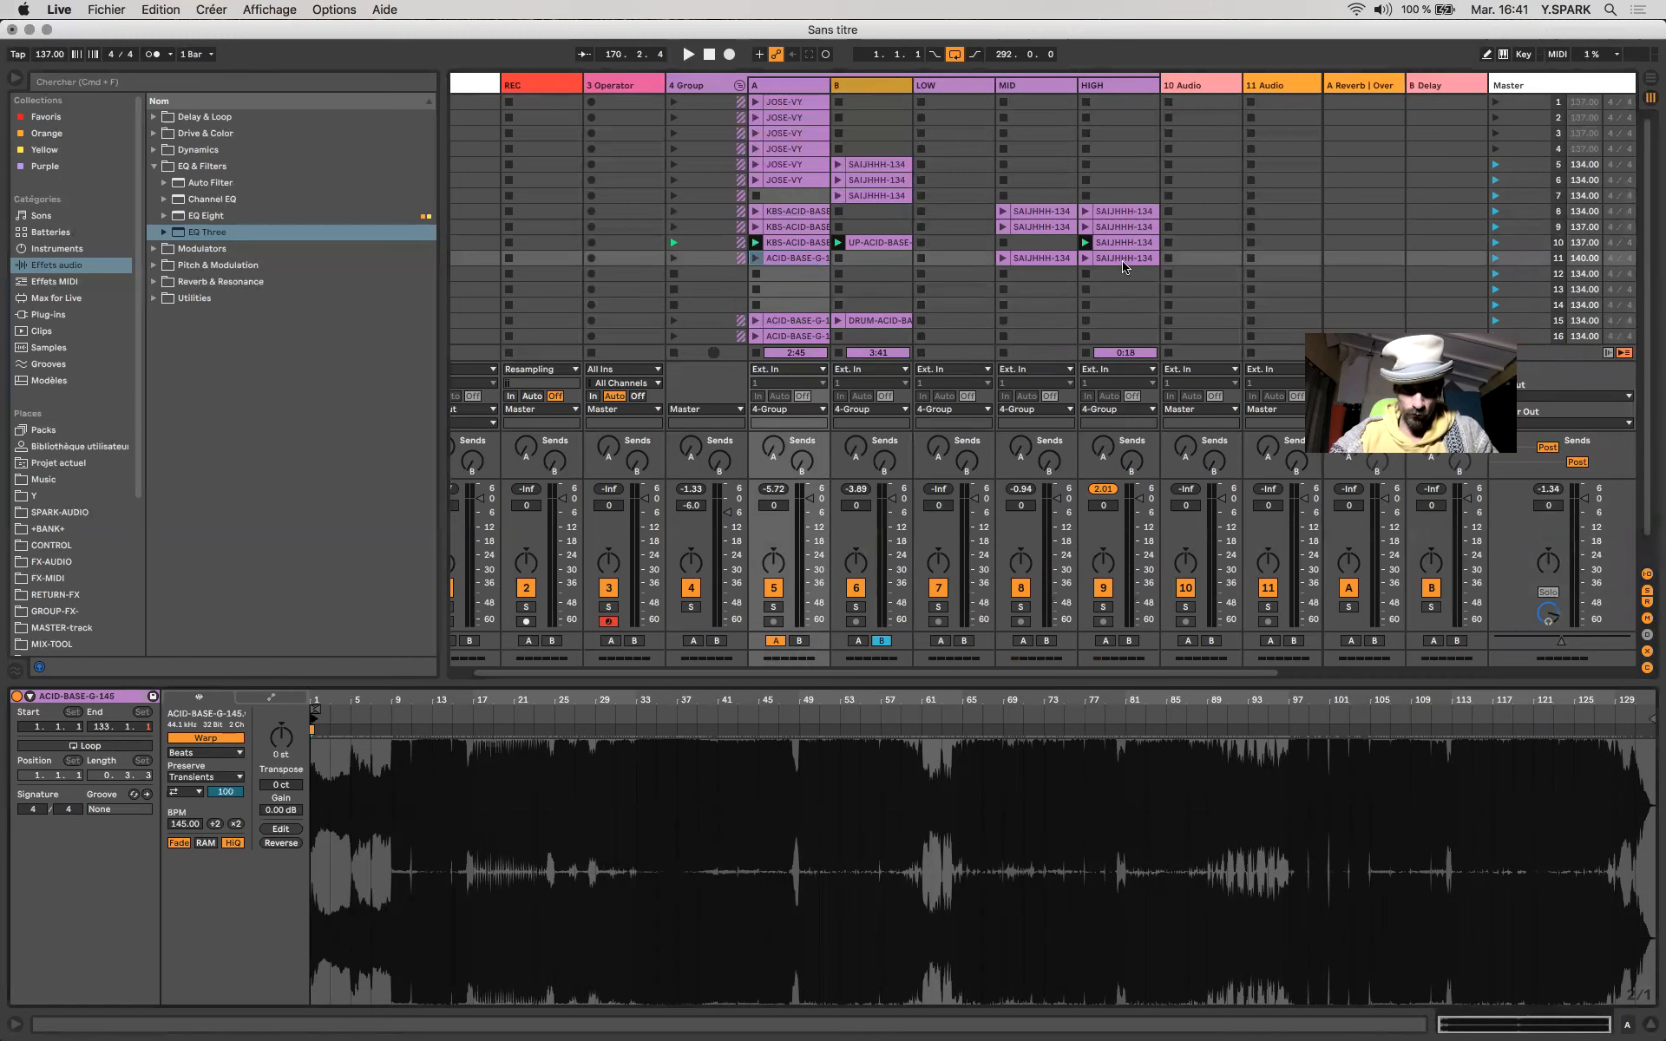
pyautogui.click(796, 242)
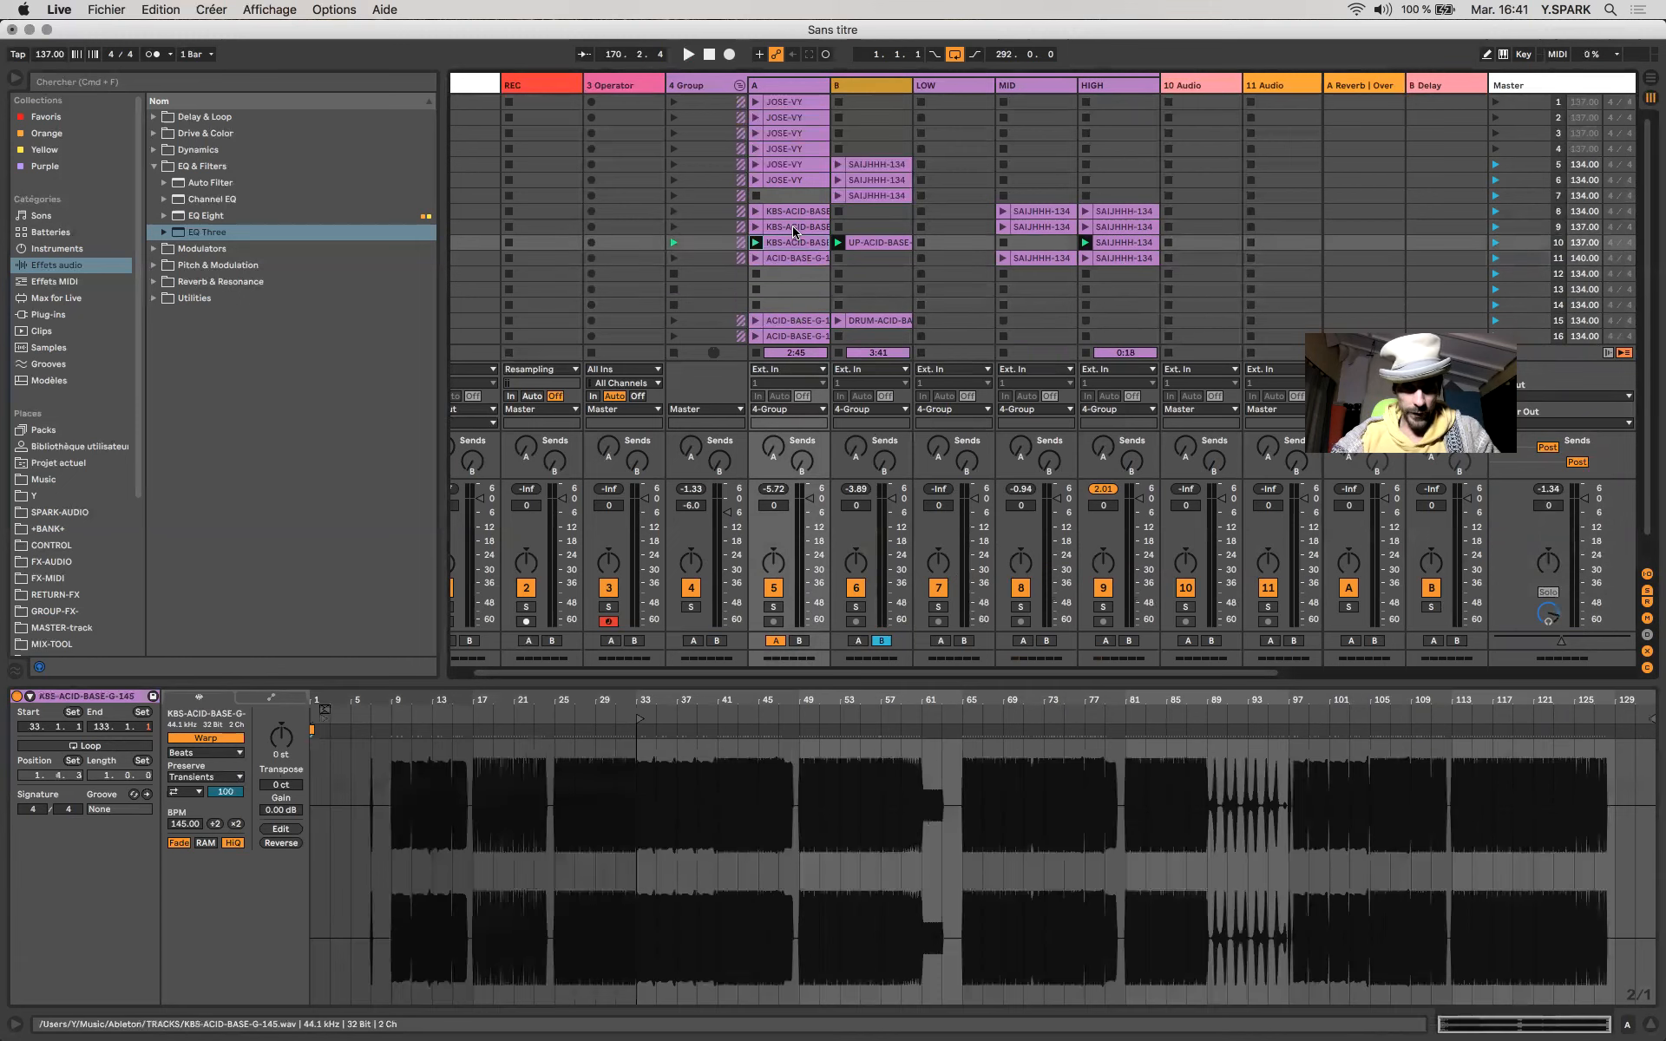
pyautogui.click(789, 259)
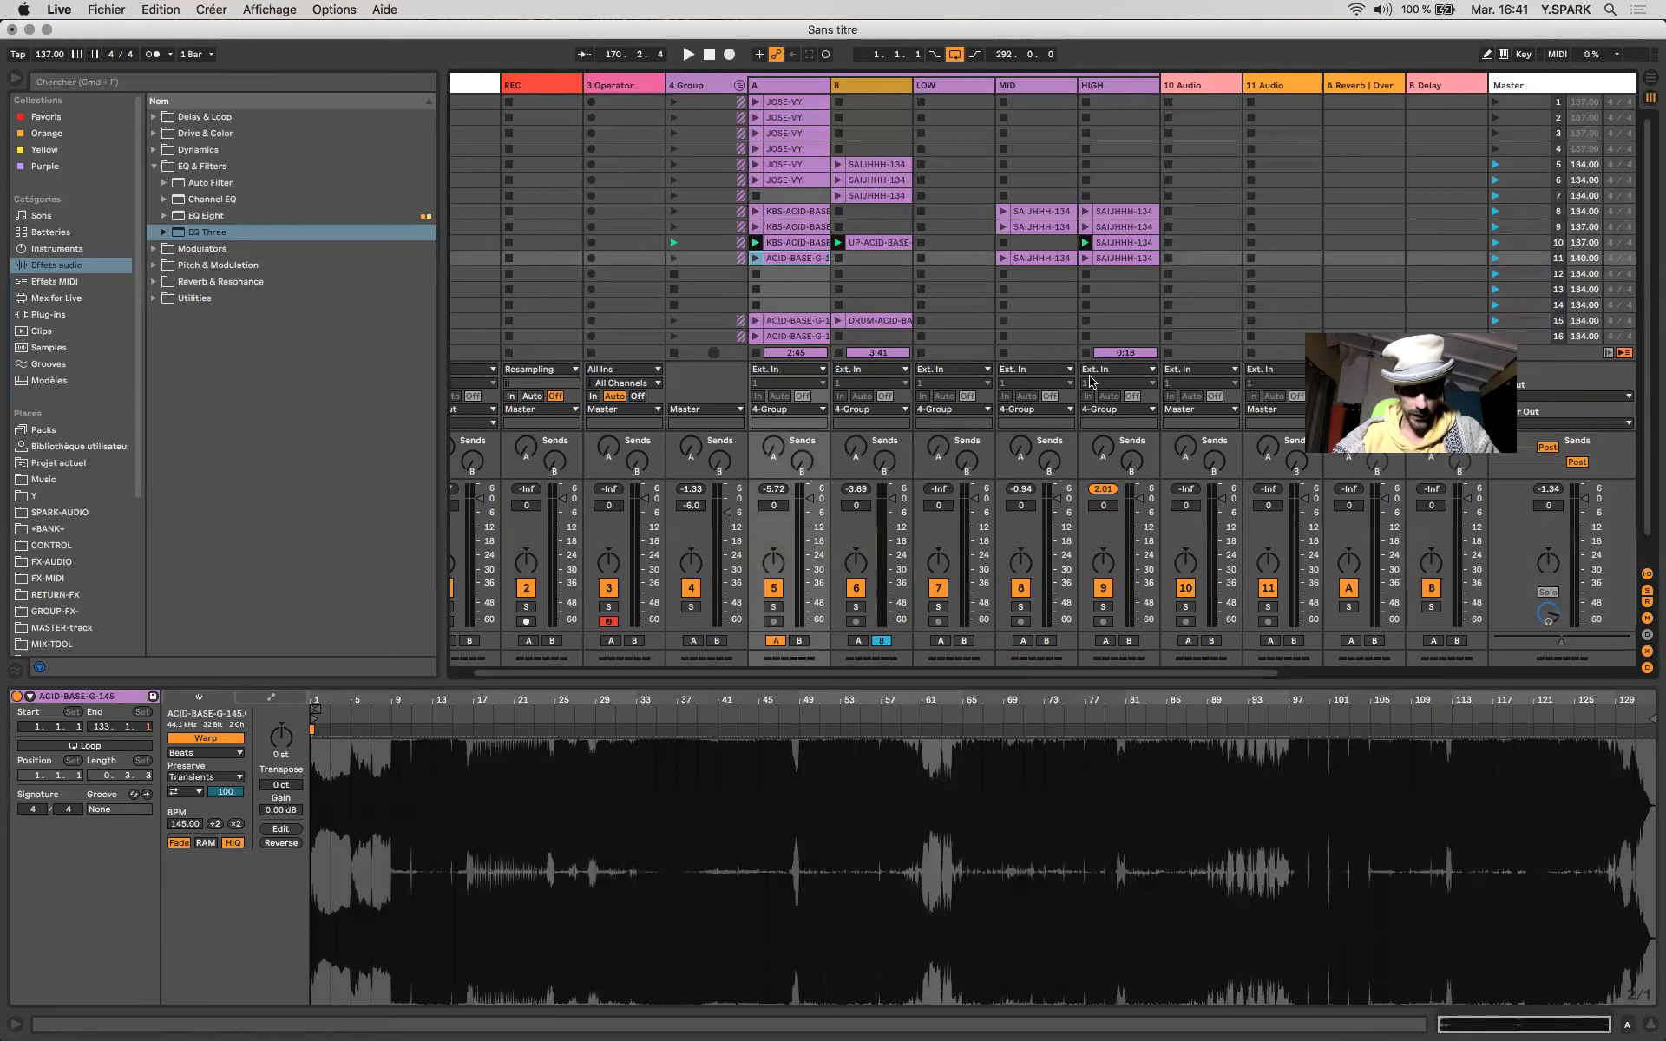
# Compare the waveforms of the DRUM-ACID-BASE, UP-ACID-BASE, KBS-ACID-BASE and JOSE-VY clips on tracks A and B.
pyautogui.scroll(-2, 960, 298)
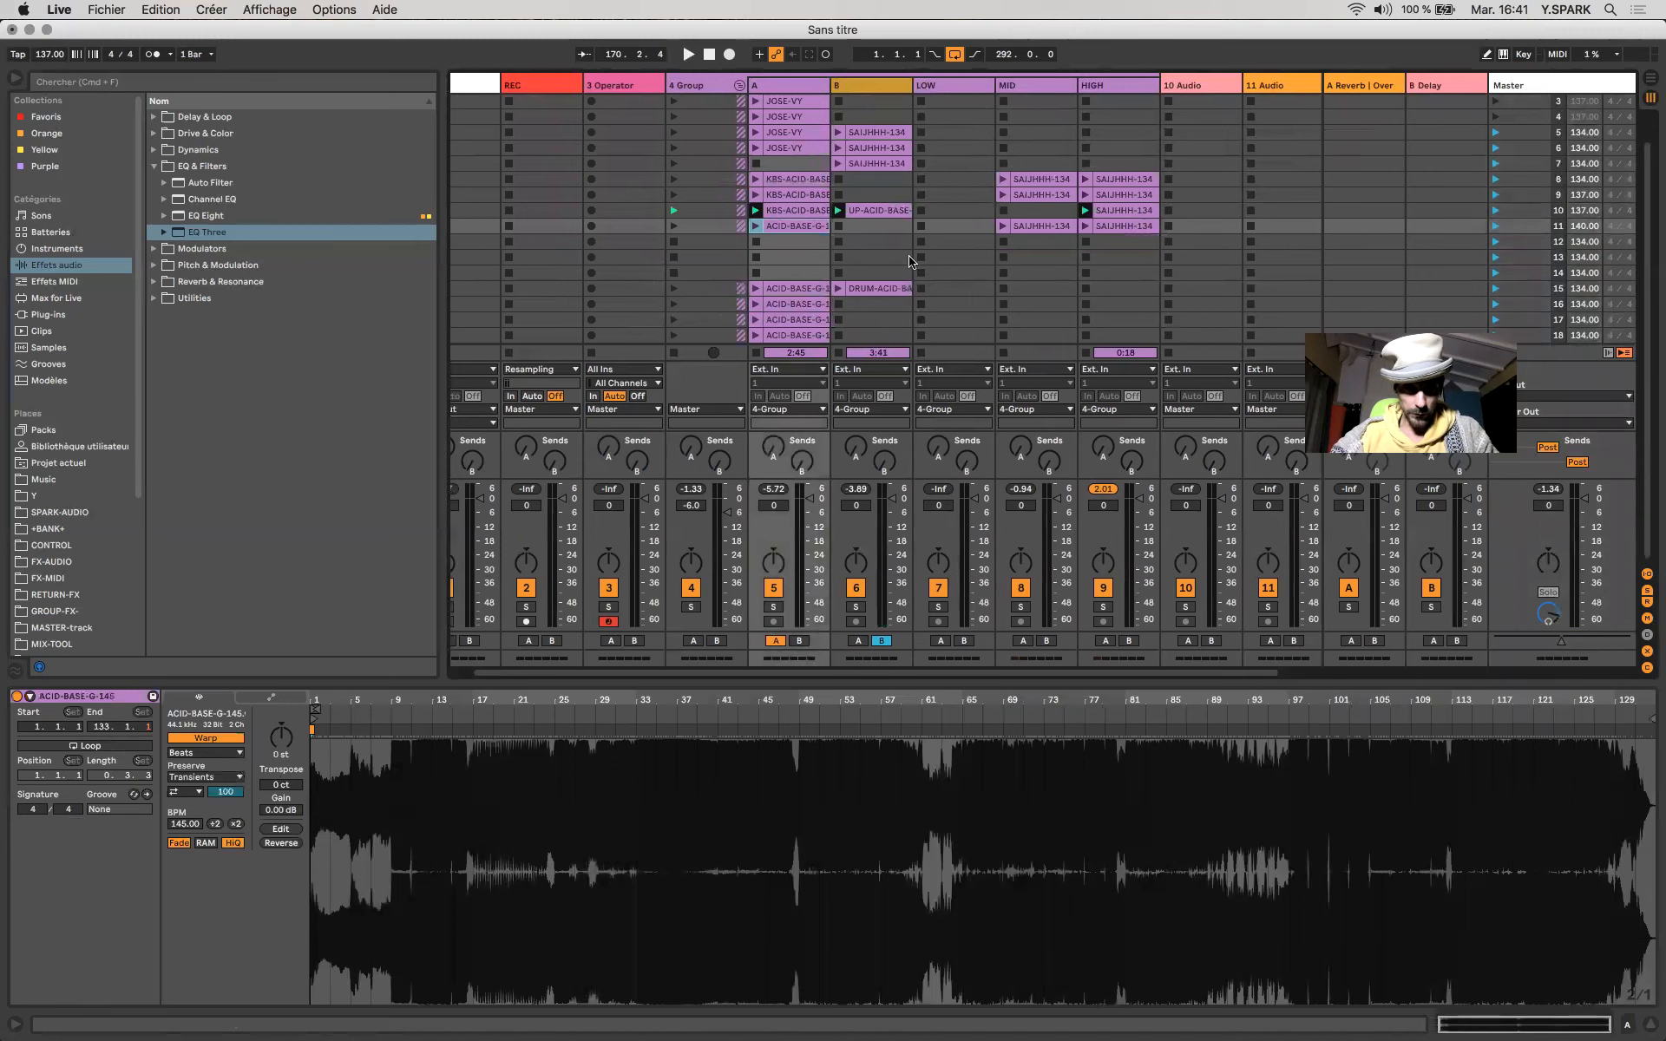
pyautogui.click(883, 288)
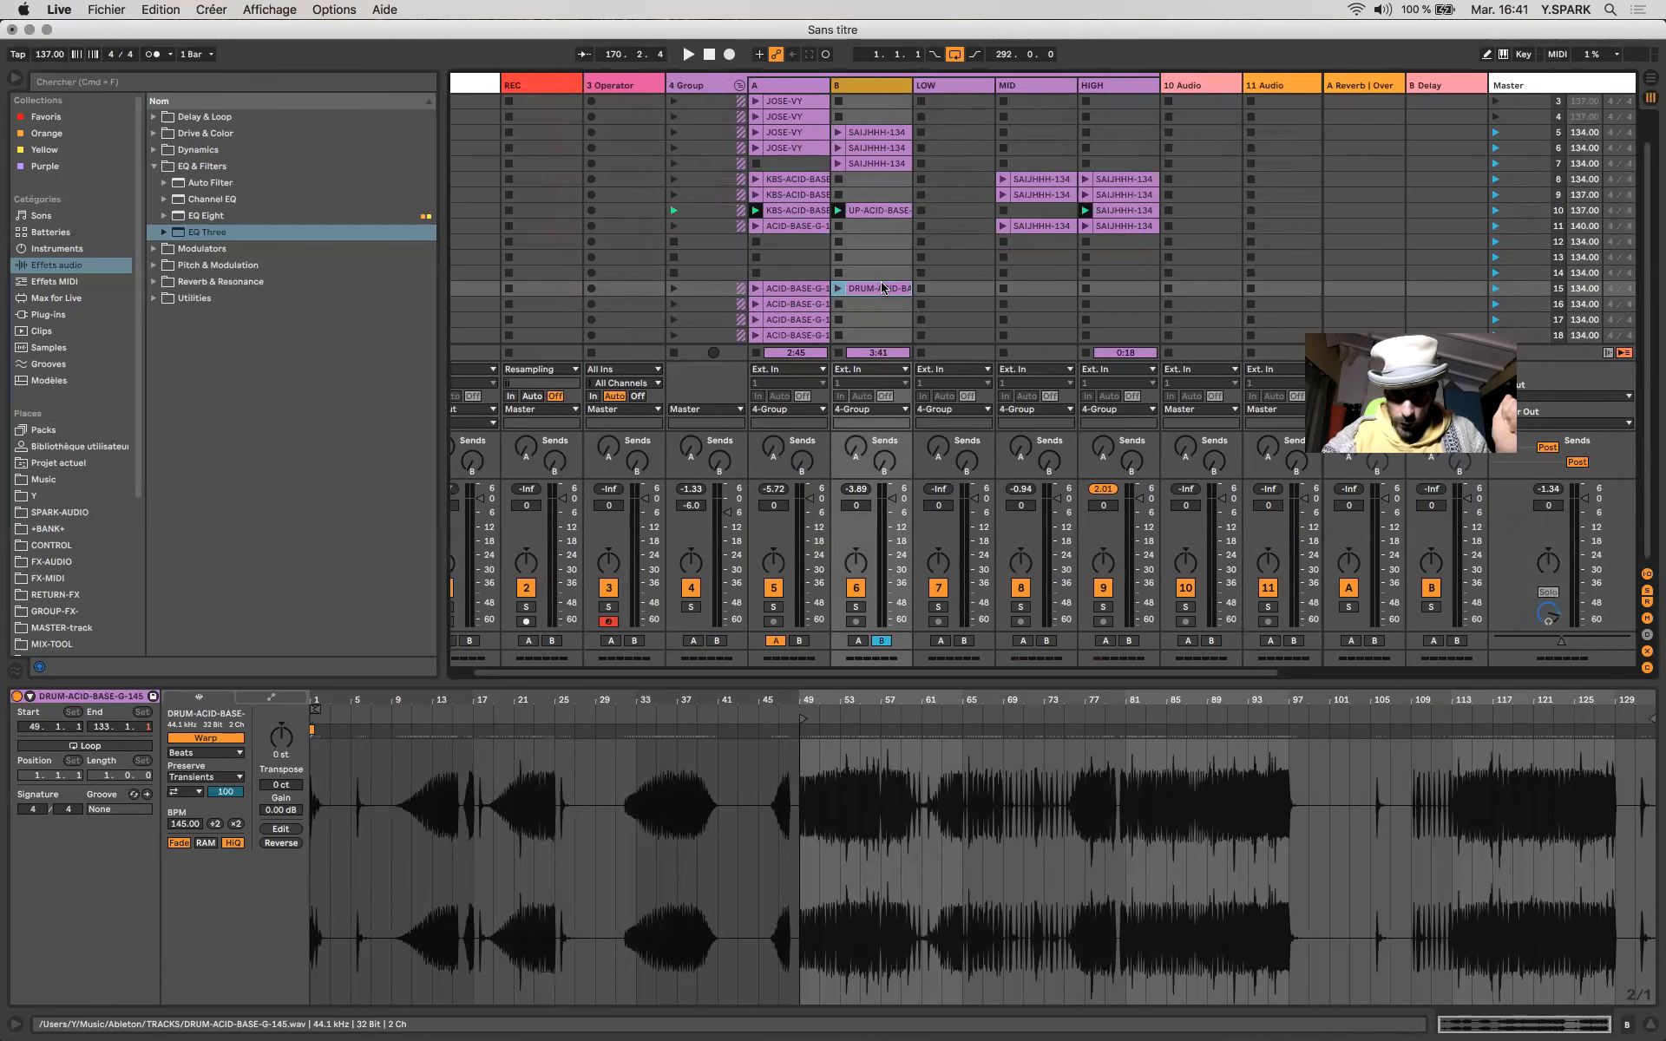
pyautogui.click(872, 212)
pyautogui.click(814, 214)
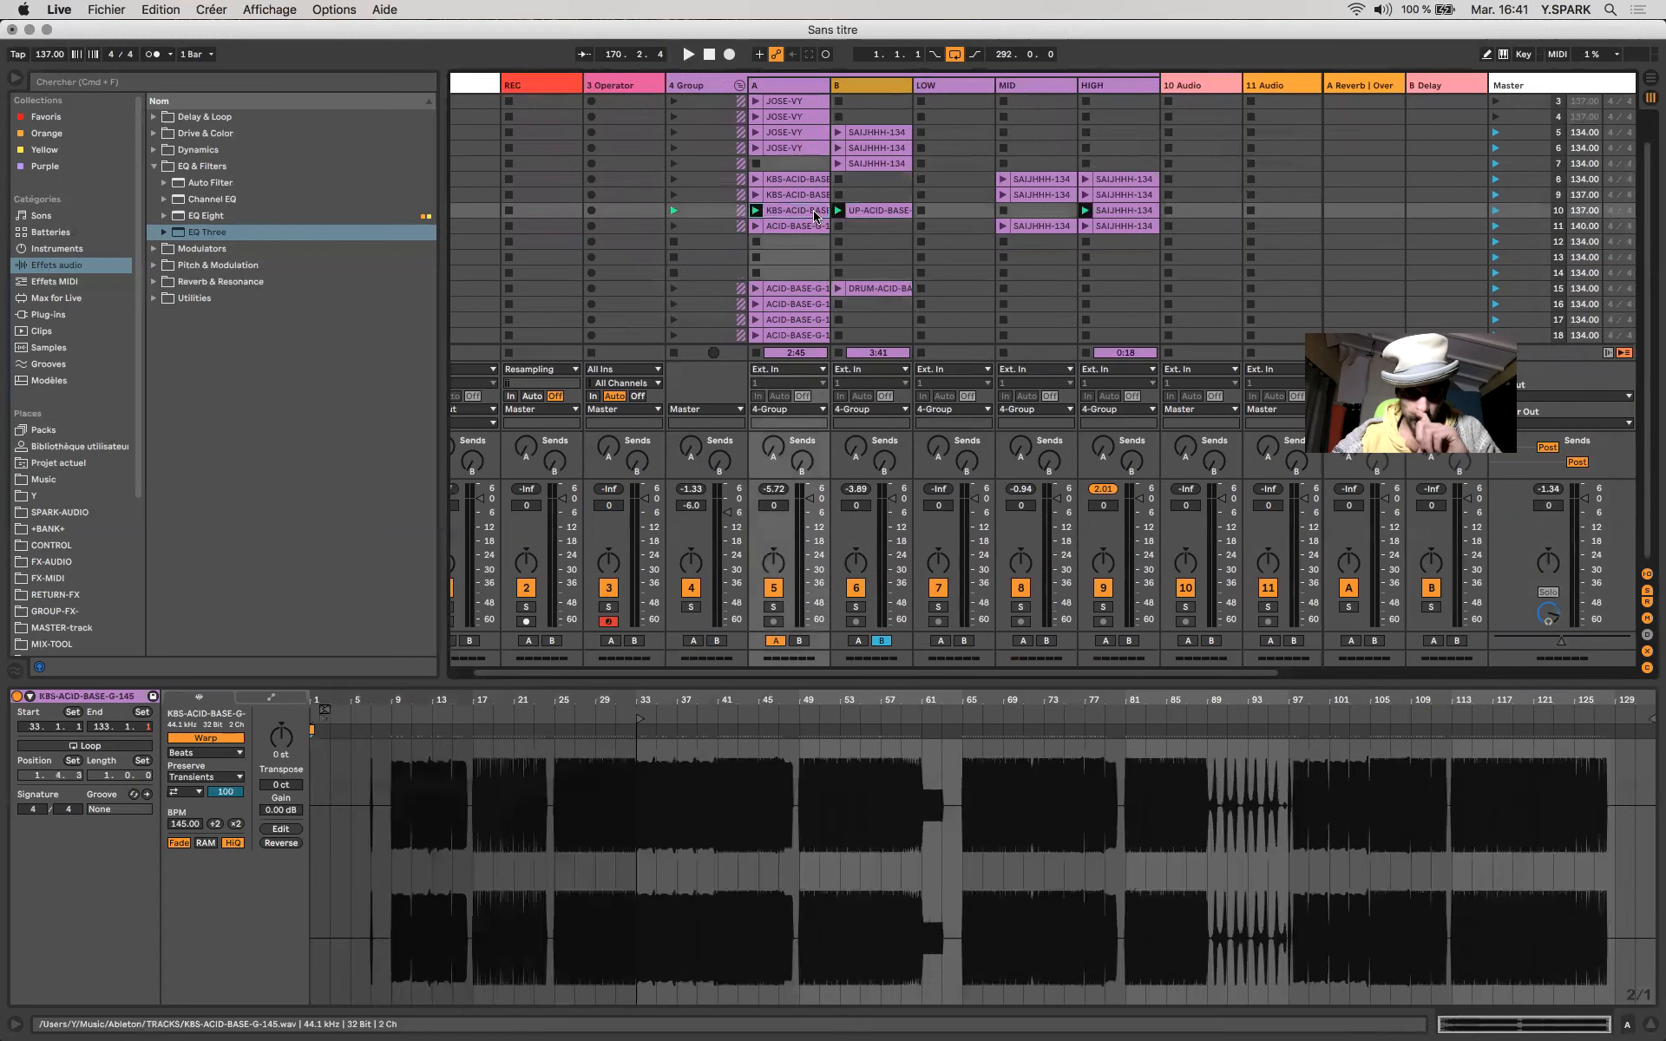
pyautogui.scroll(2, 868, 225)
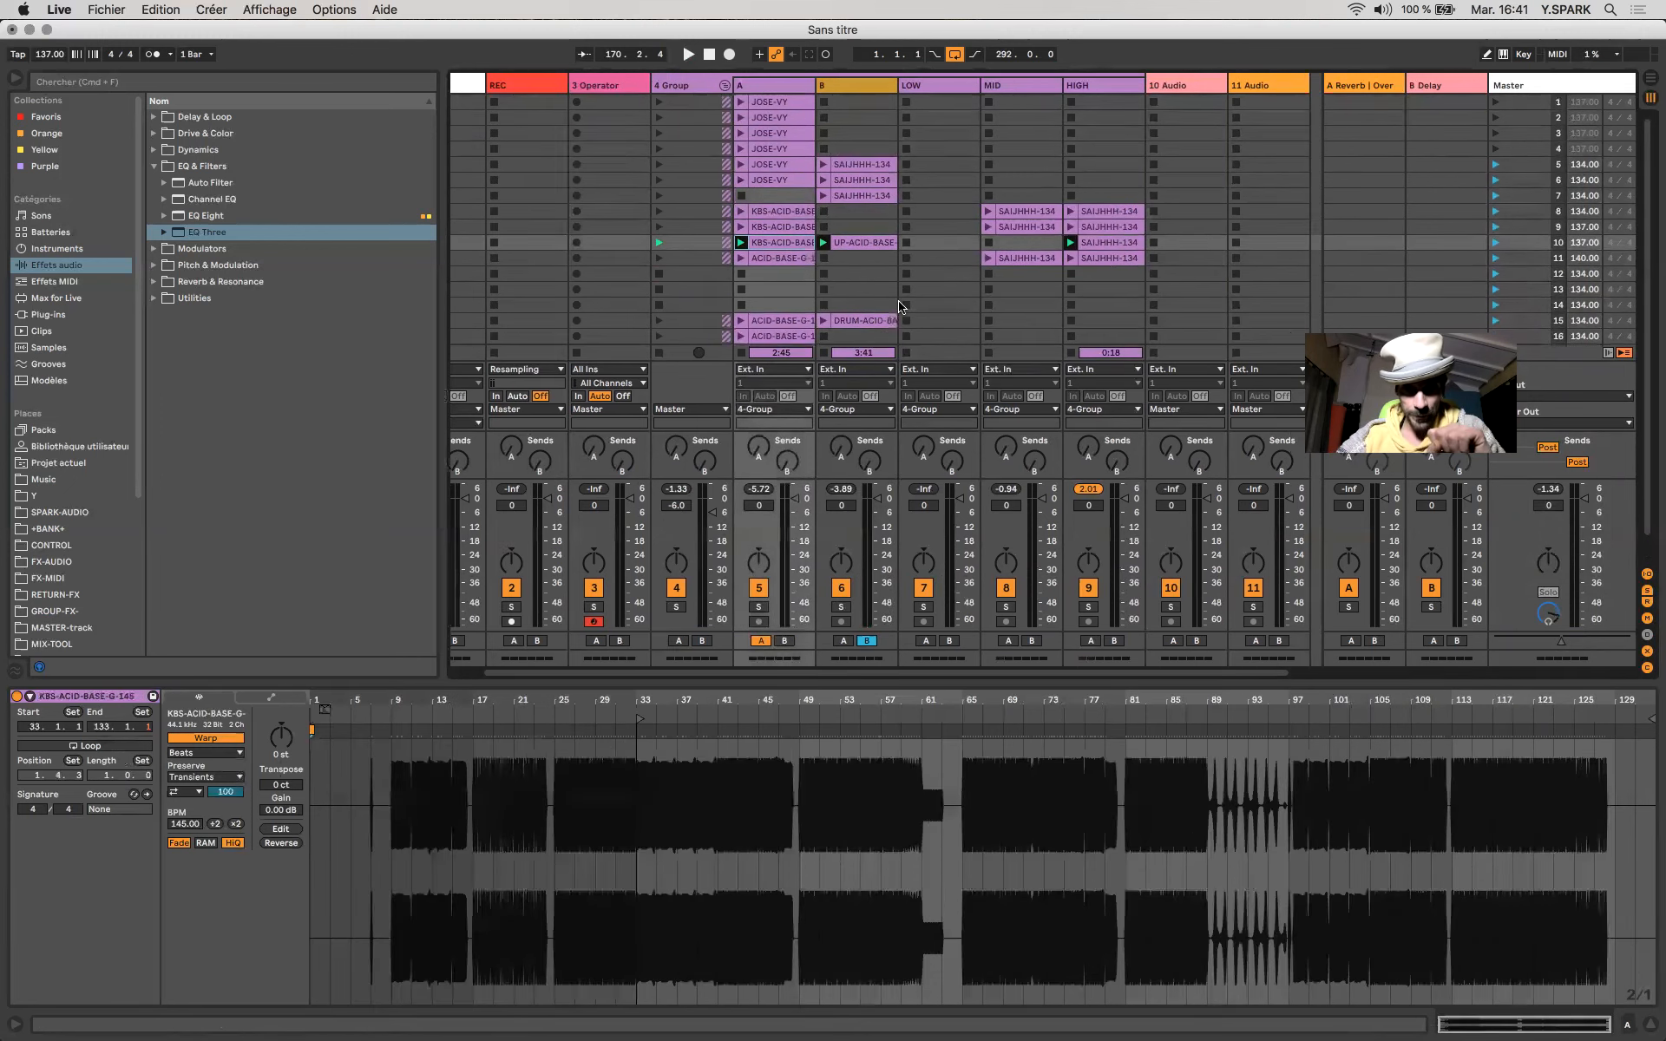
pyautogui.click(855, 320)
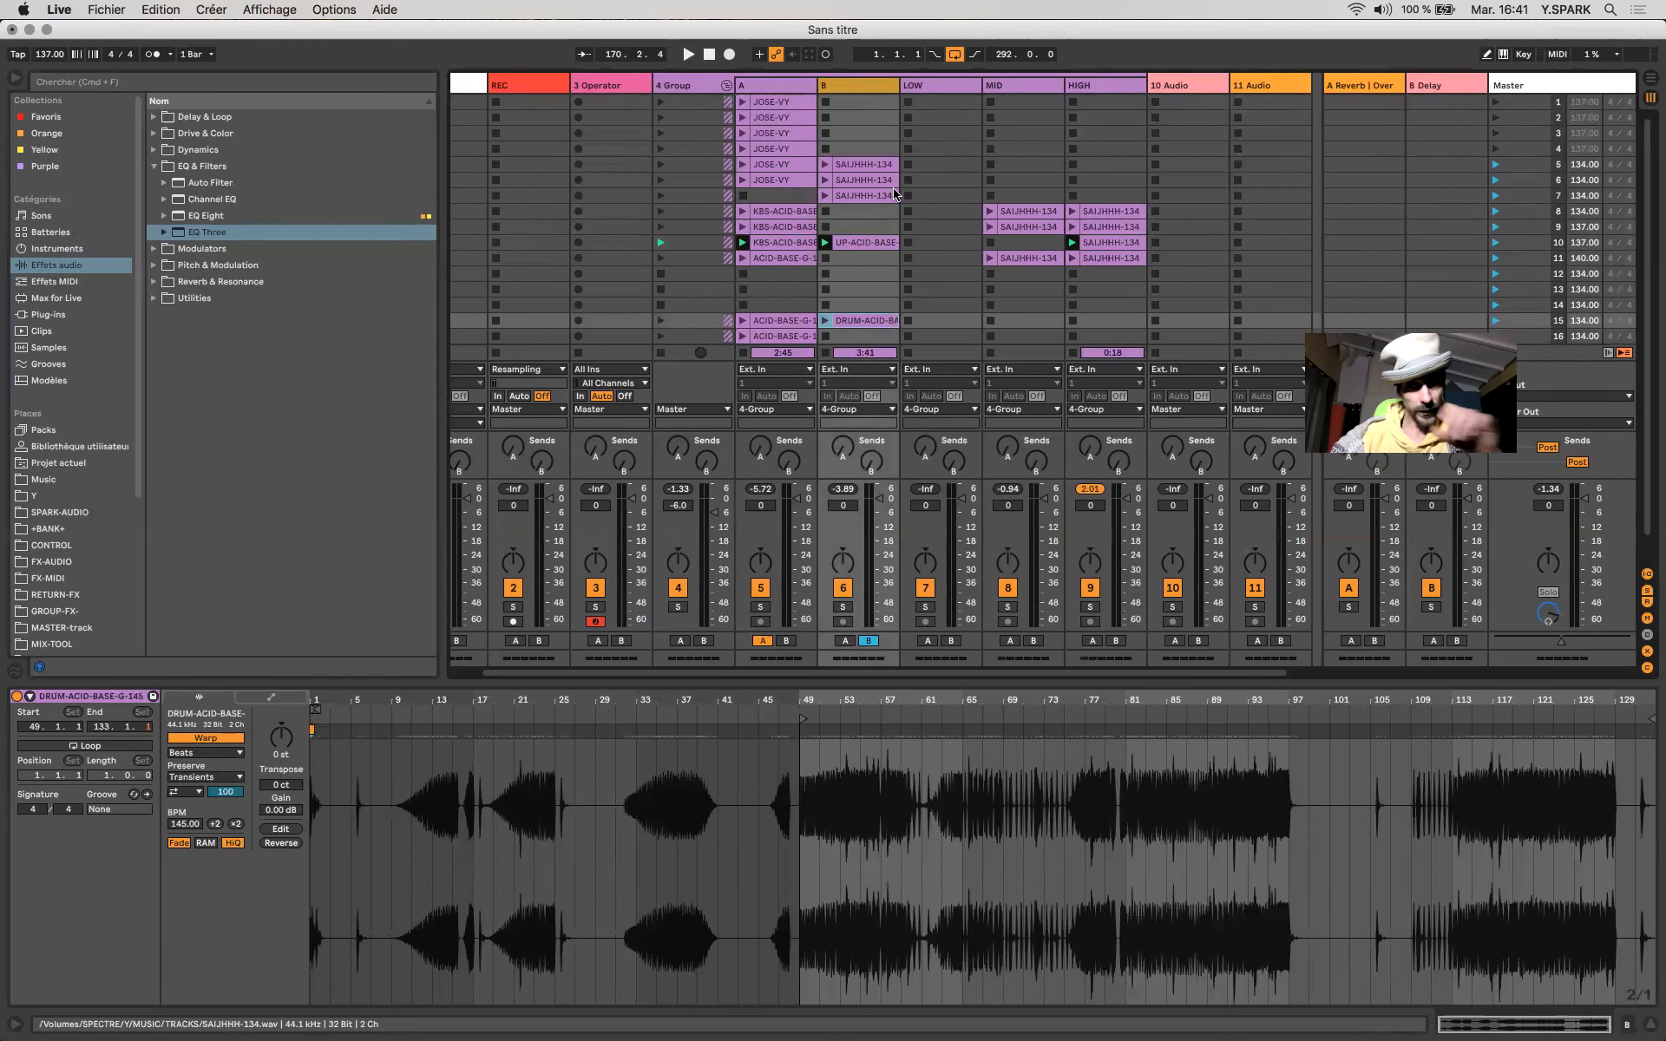
pyautogui.click(855, 243)
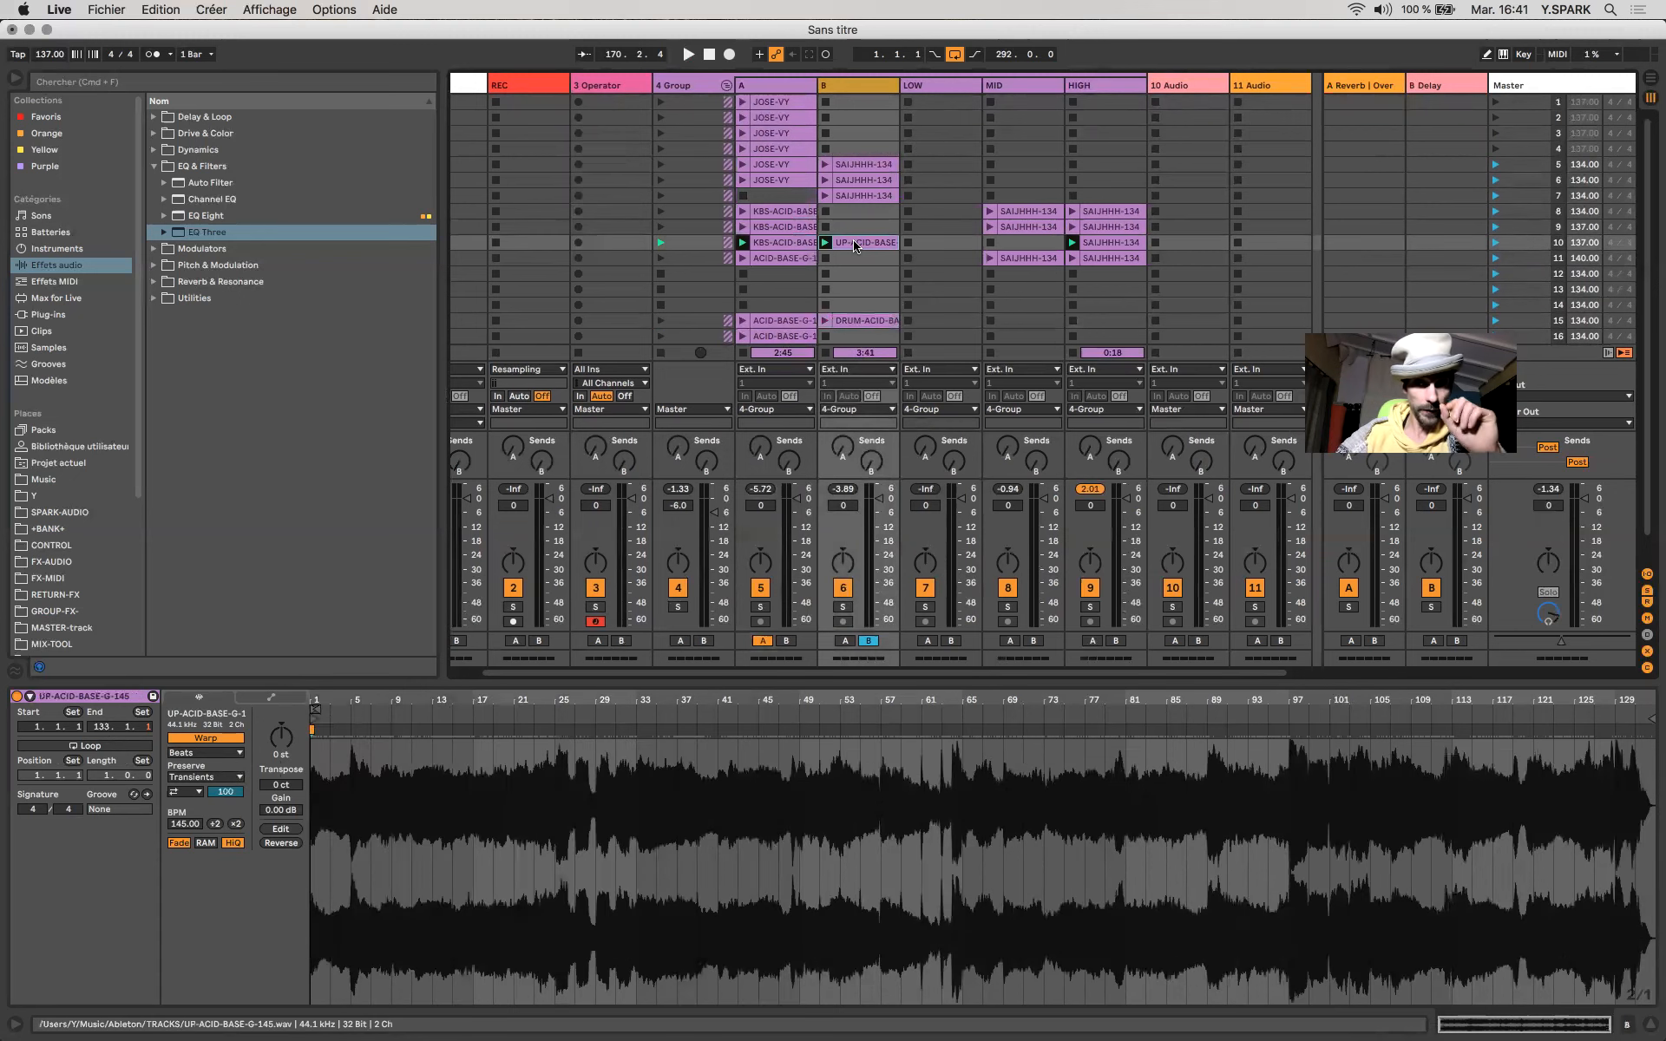
pyautogui.click(777, 101)
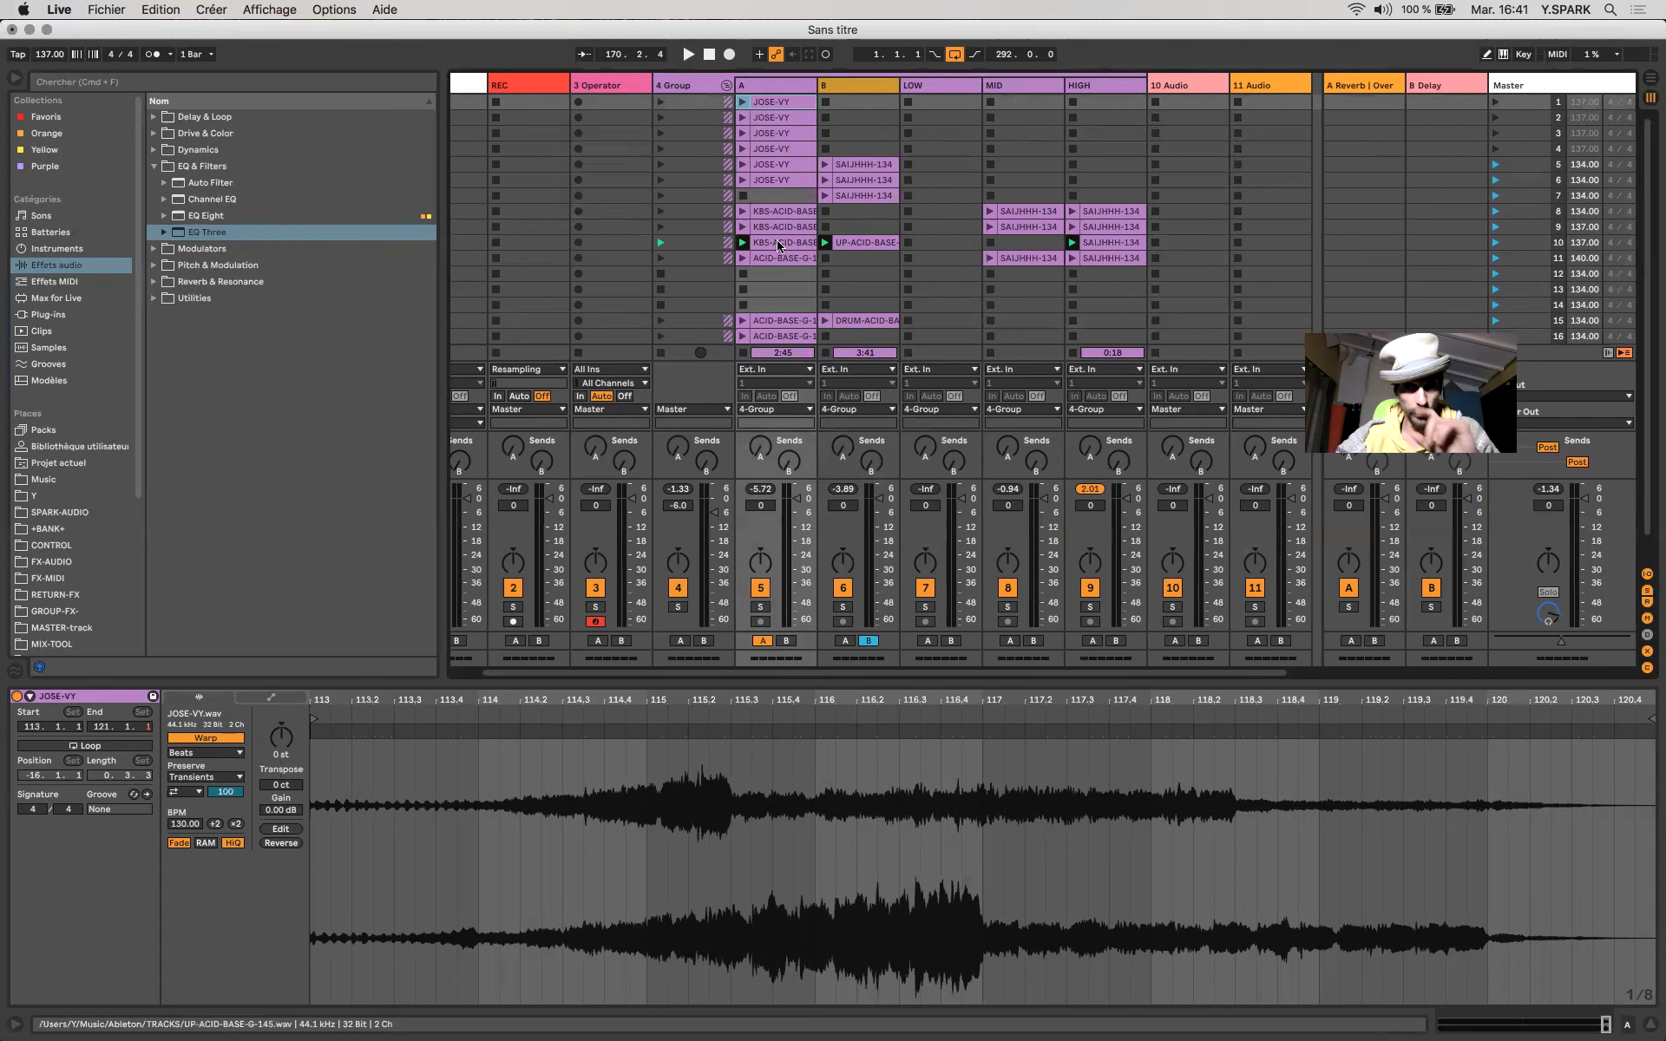
pyautogui.click(778, 244)
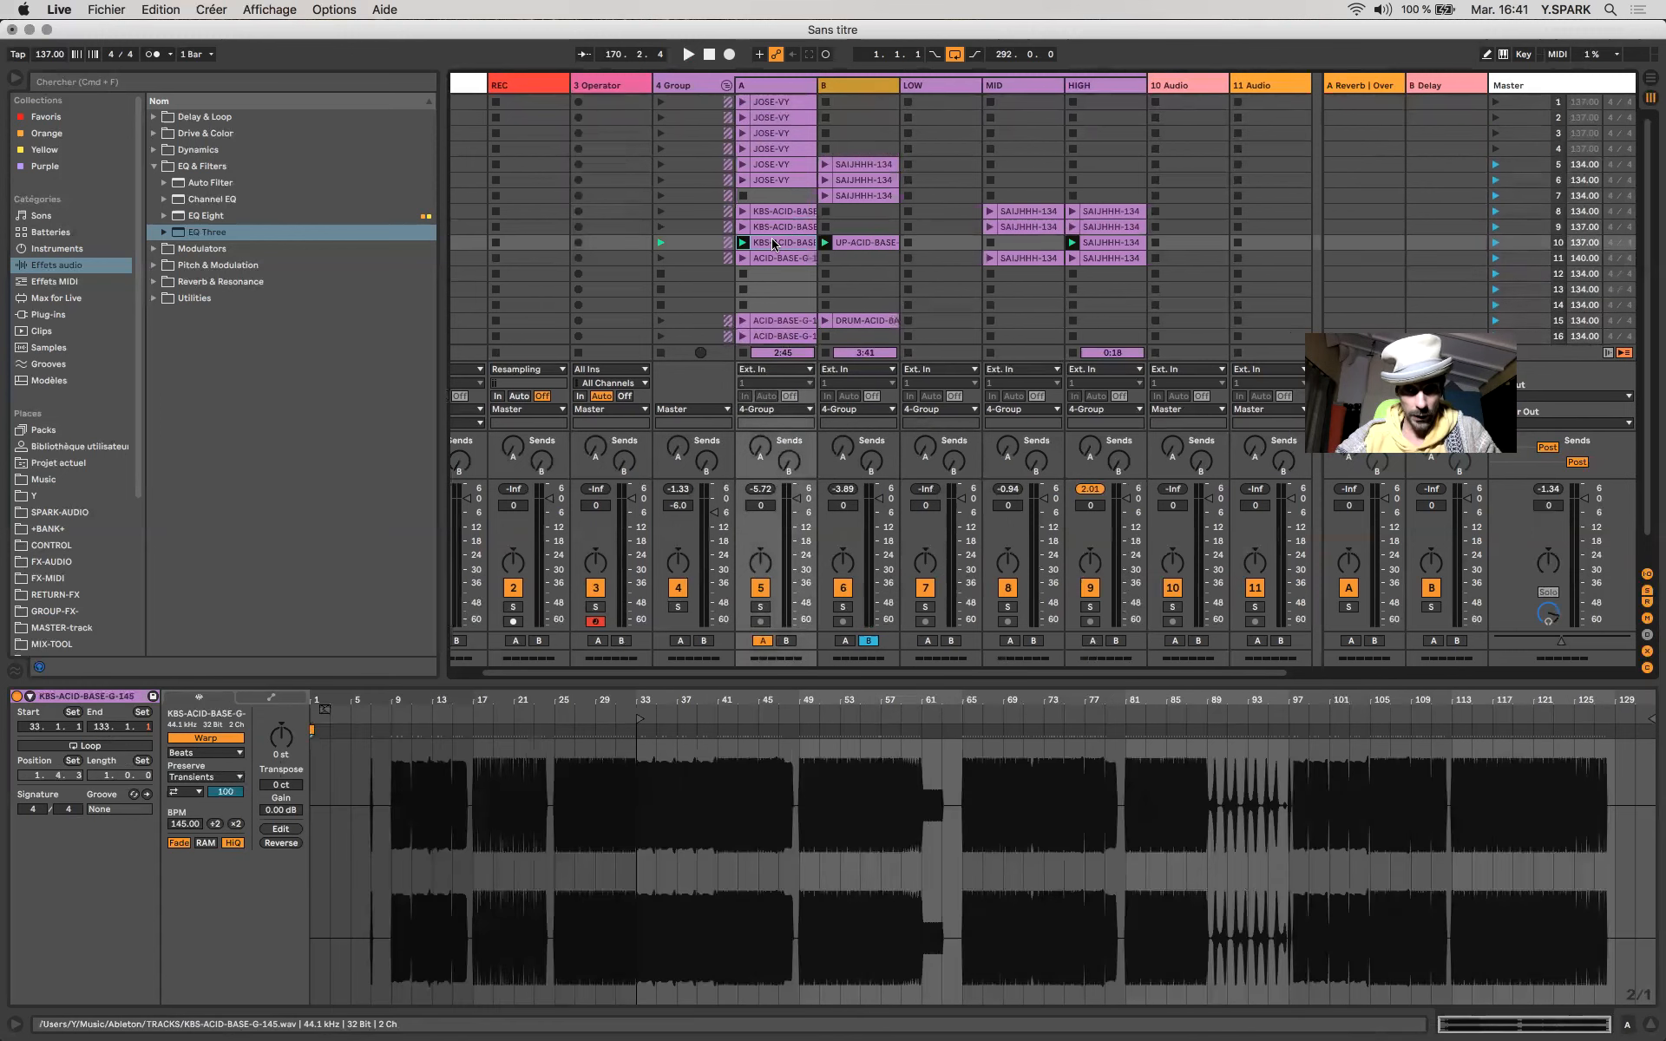
pyautogui.click(853, 321)
pyautogui.hscroll(-1, 1388, 156)
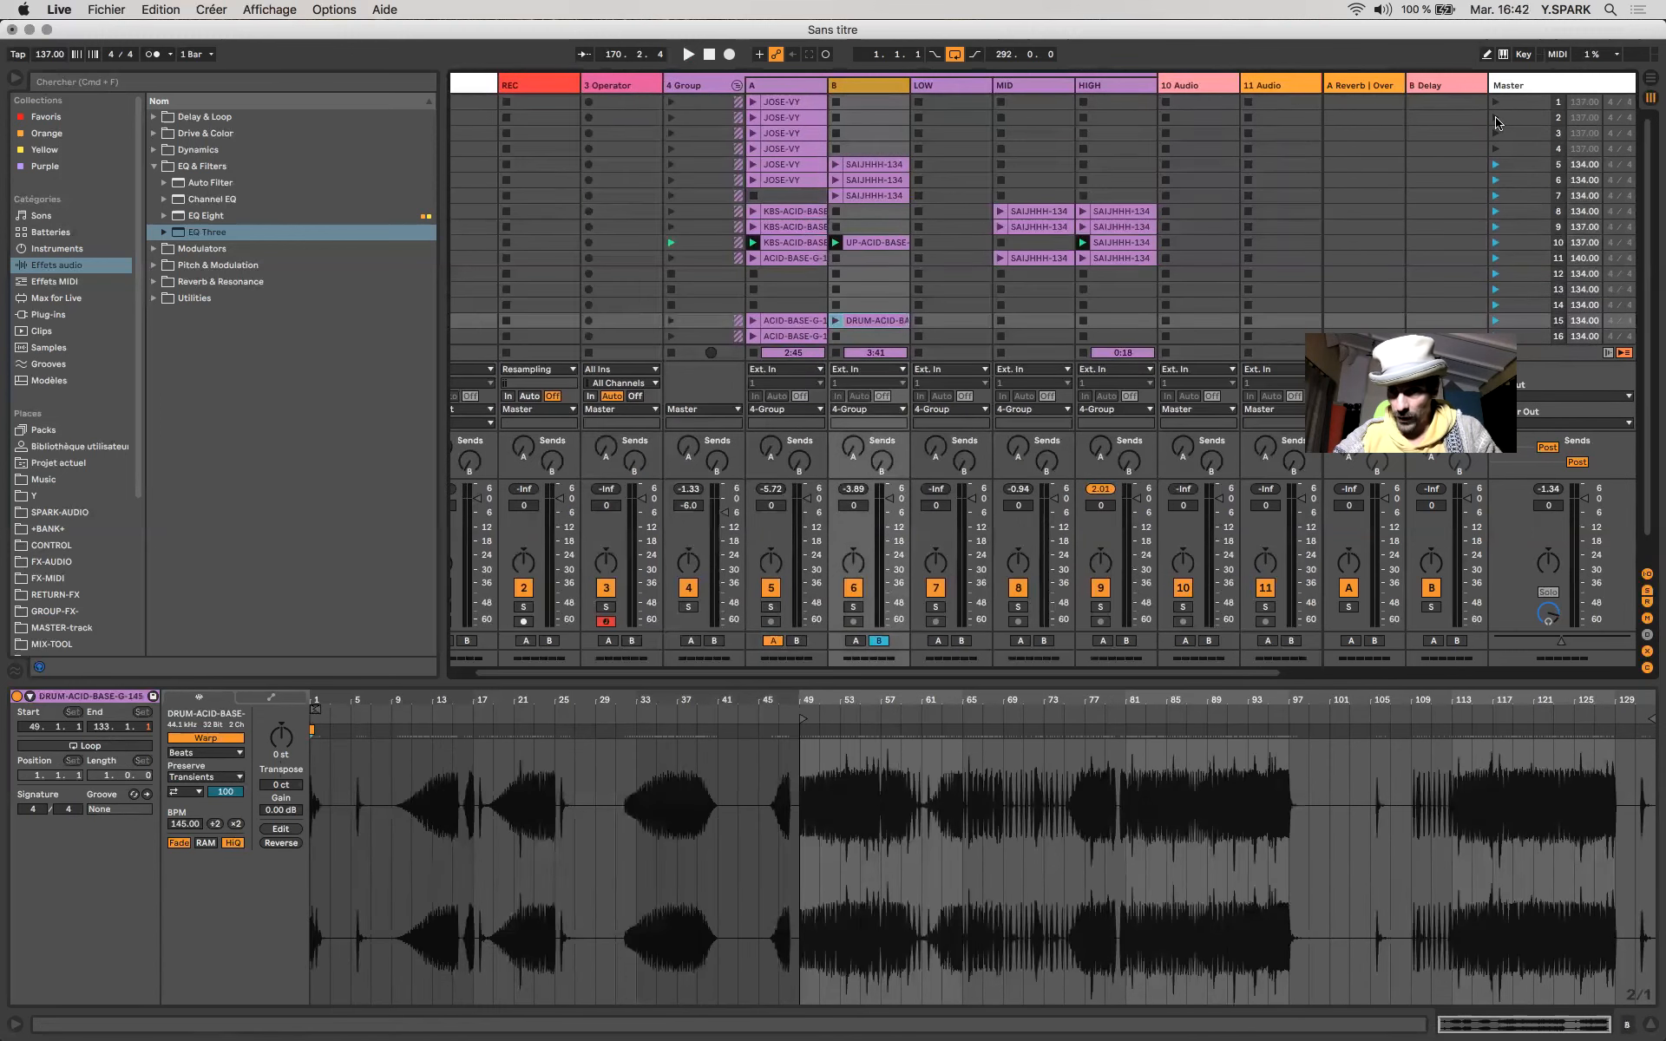
# Move track B's DRUM-ACID-BASE clip from scene 15 up to scene 1, beside JOSE-VY.
pyautogui.click(1515, 103)
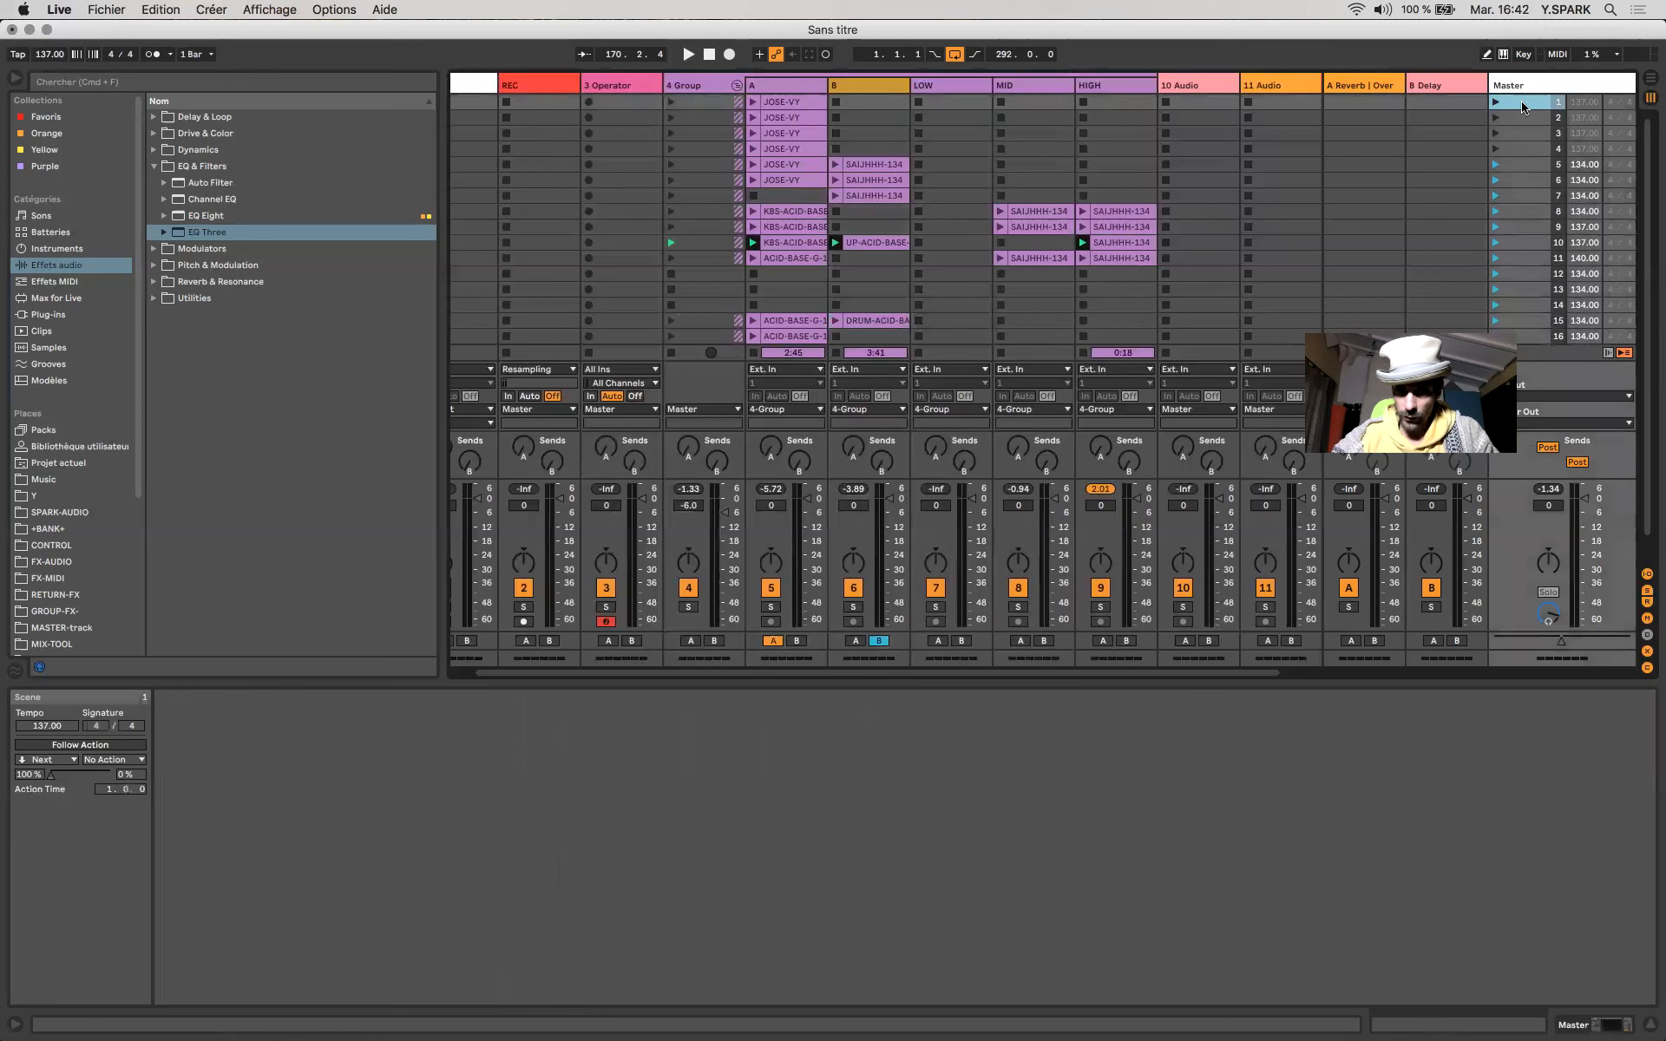
pyautogui.click(786, 102)
pyautogui.moveTo(865, 321); pyautogui.dragTo(855, 107)
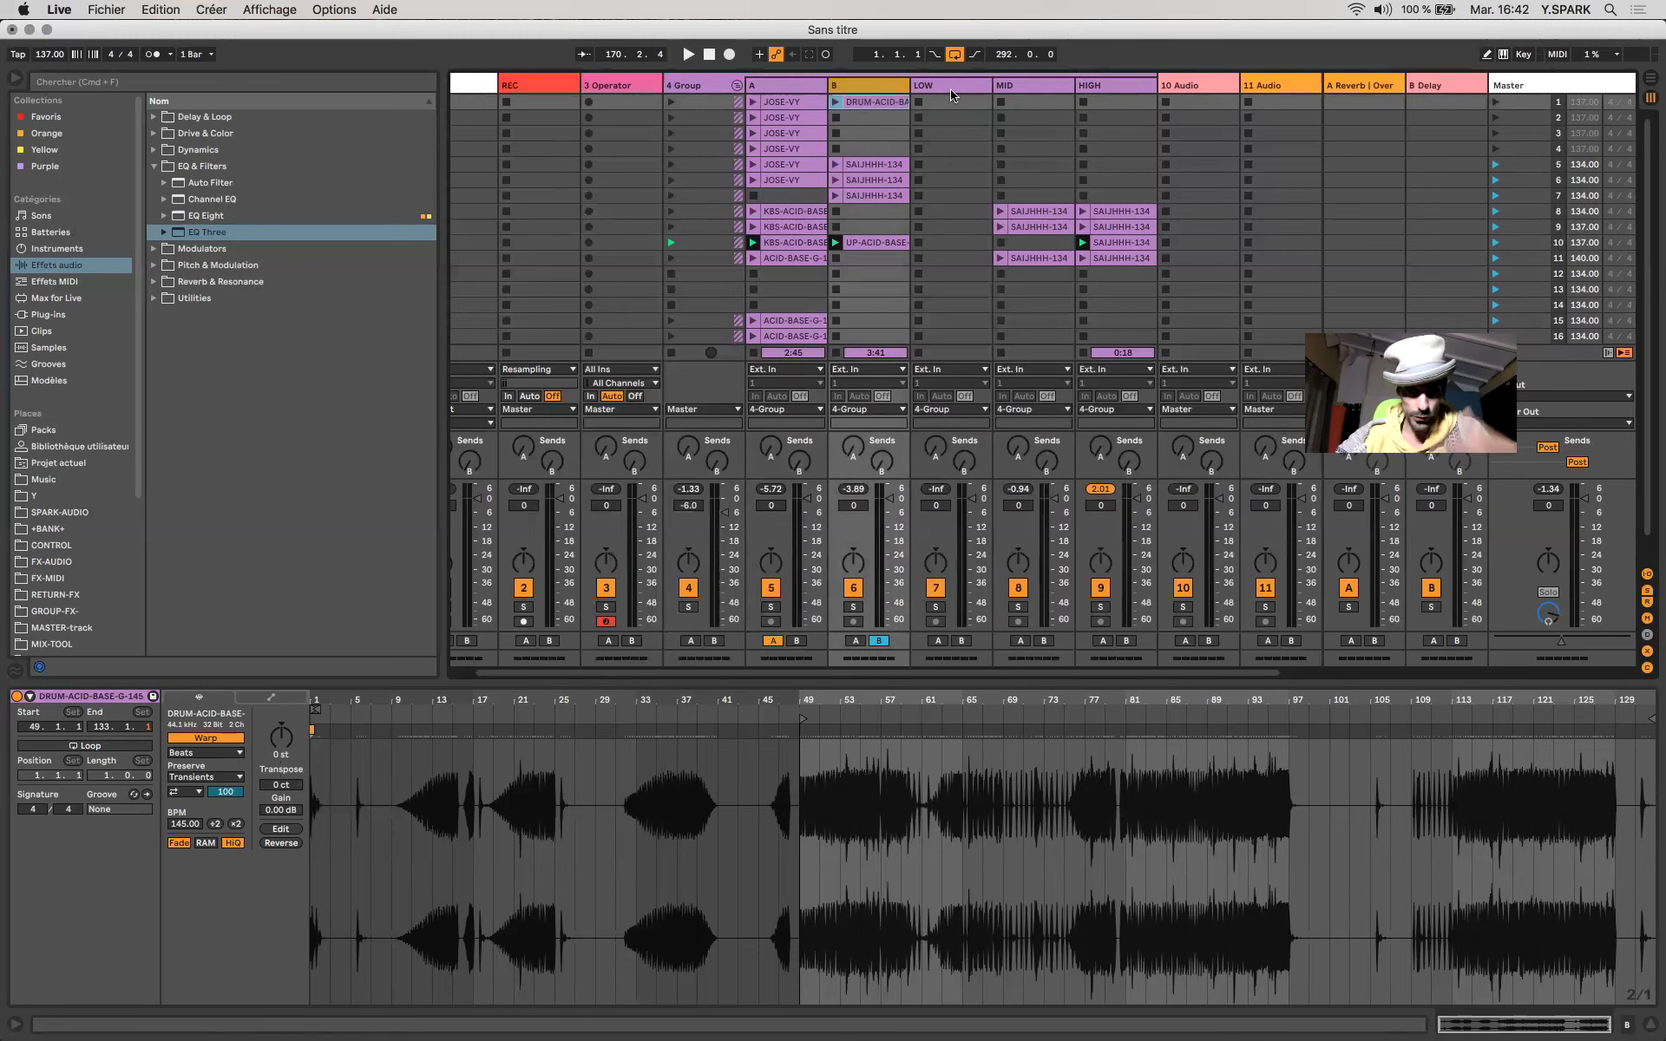
# Solo track A and listen to its JOSE-VY clips in scenes 1 and 2.
pyautogui.click(792, 104)
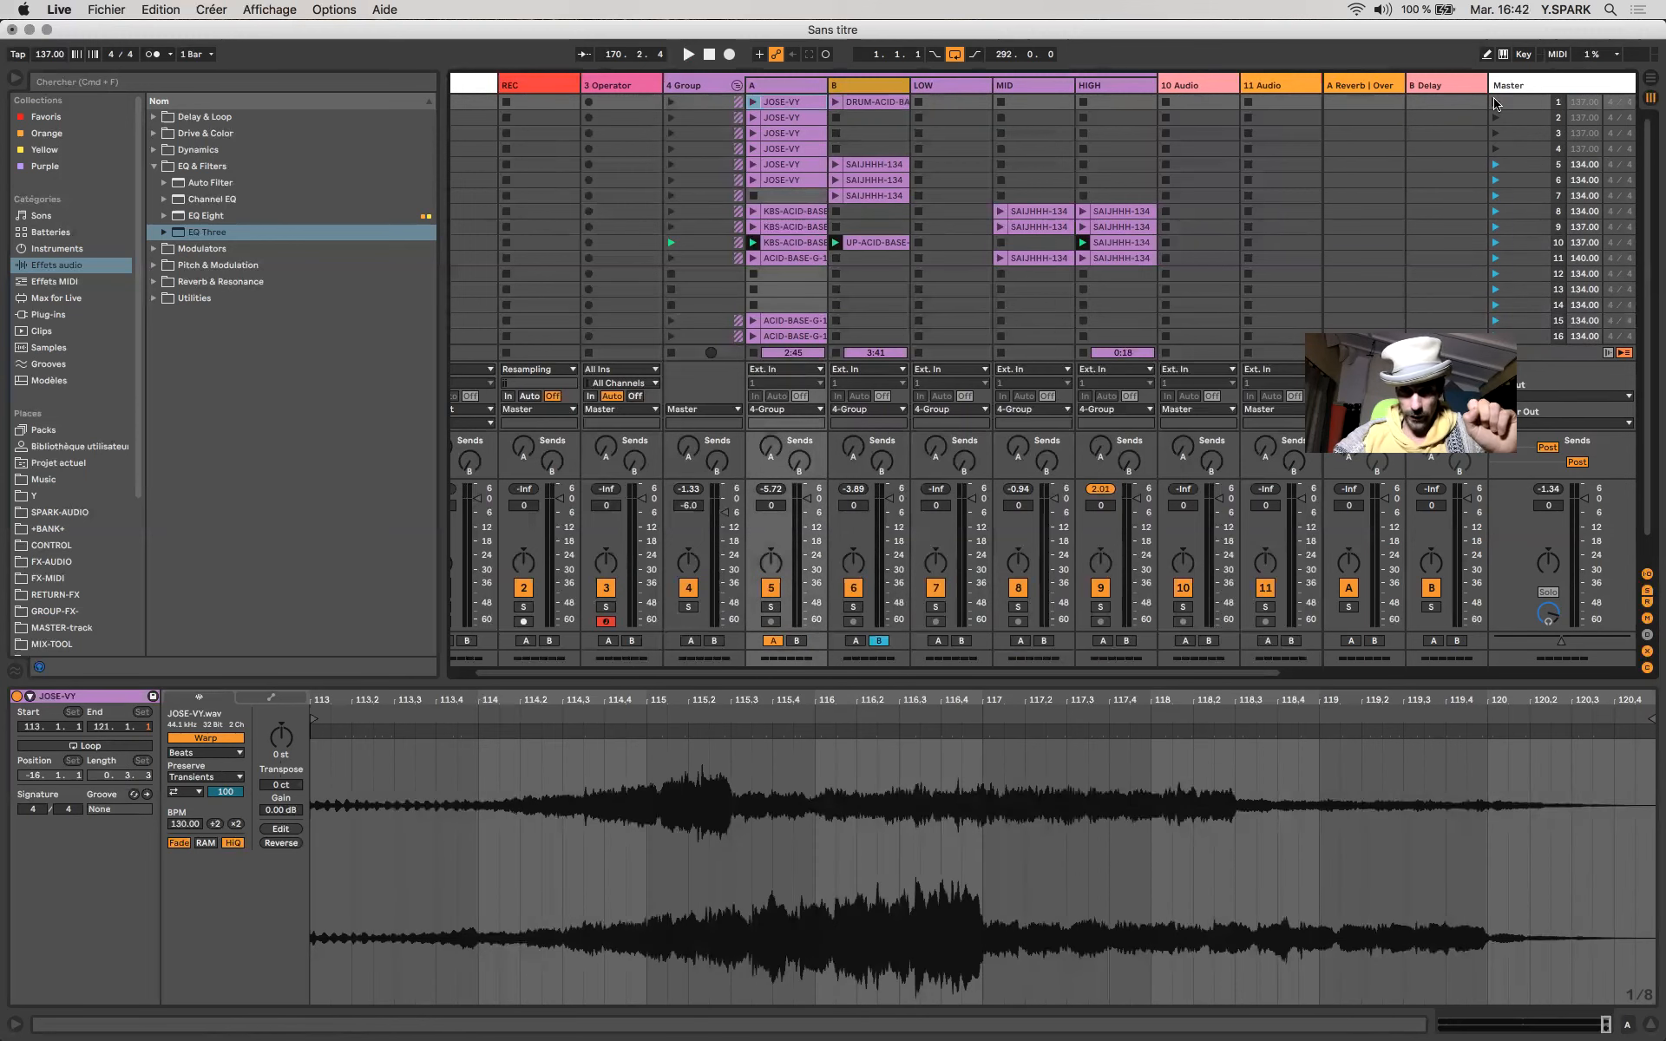
pyautogui.click(774, 606)
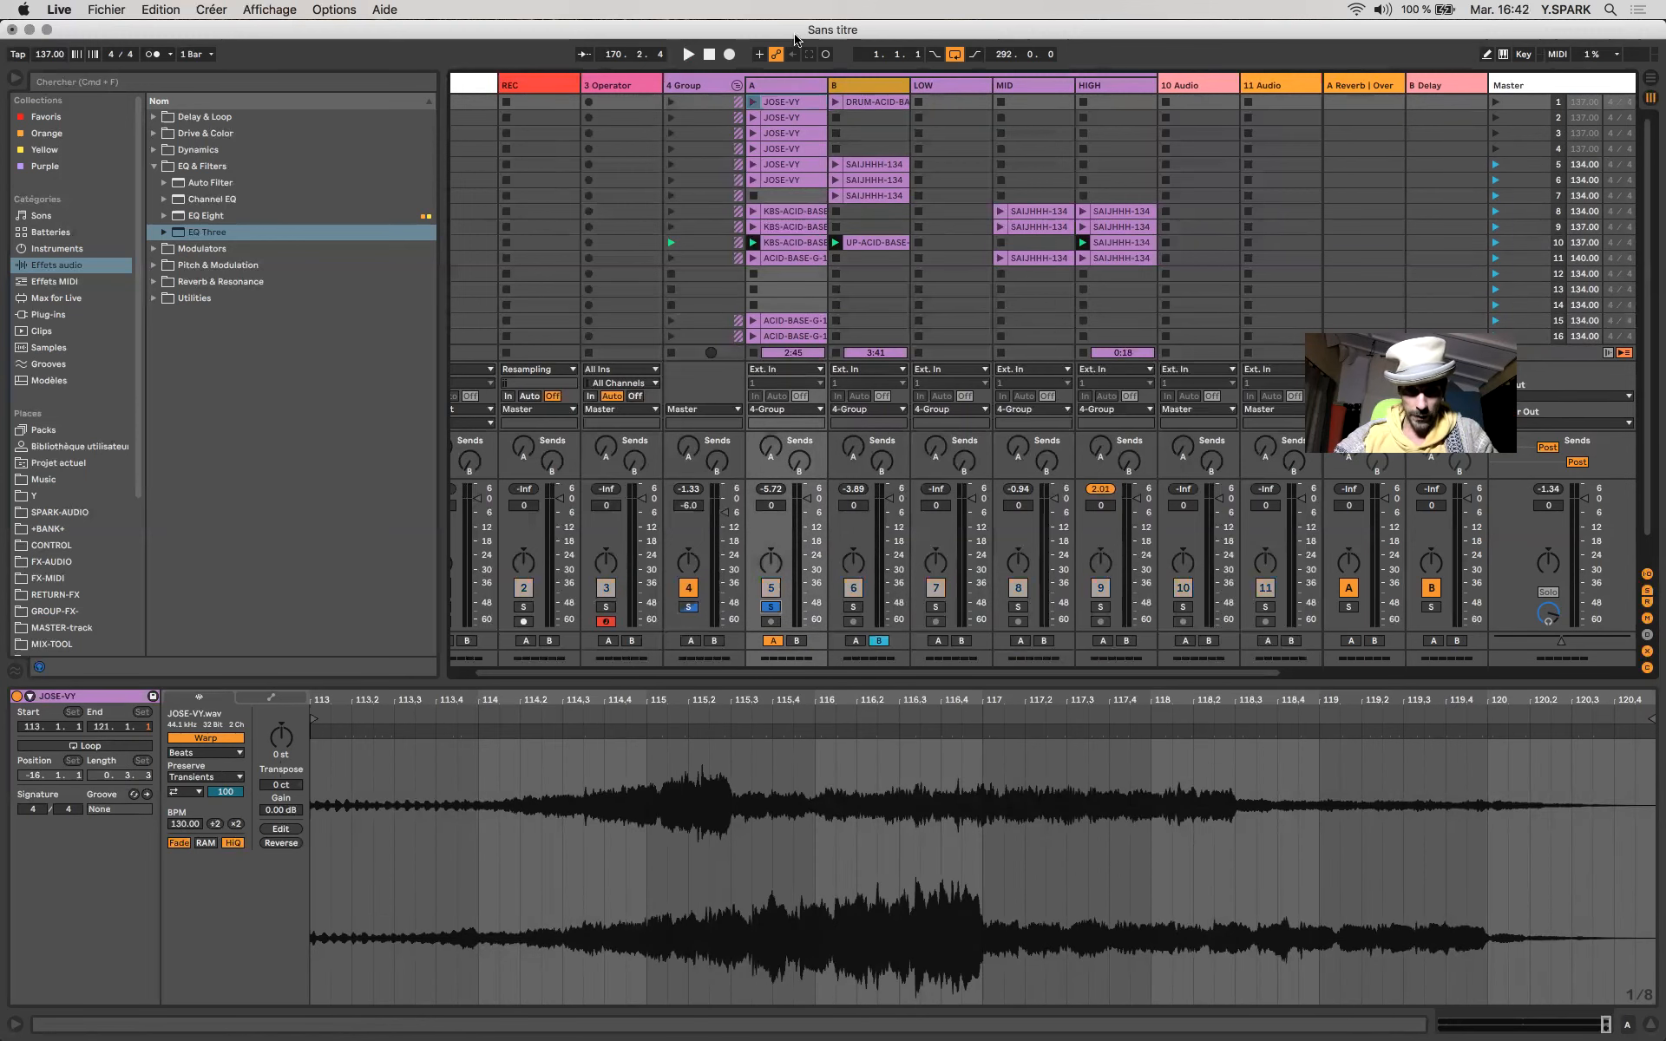
pyautogui.click(753, 102)
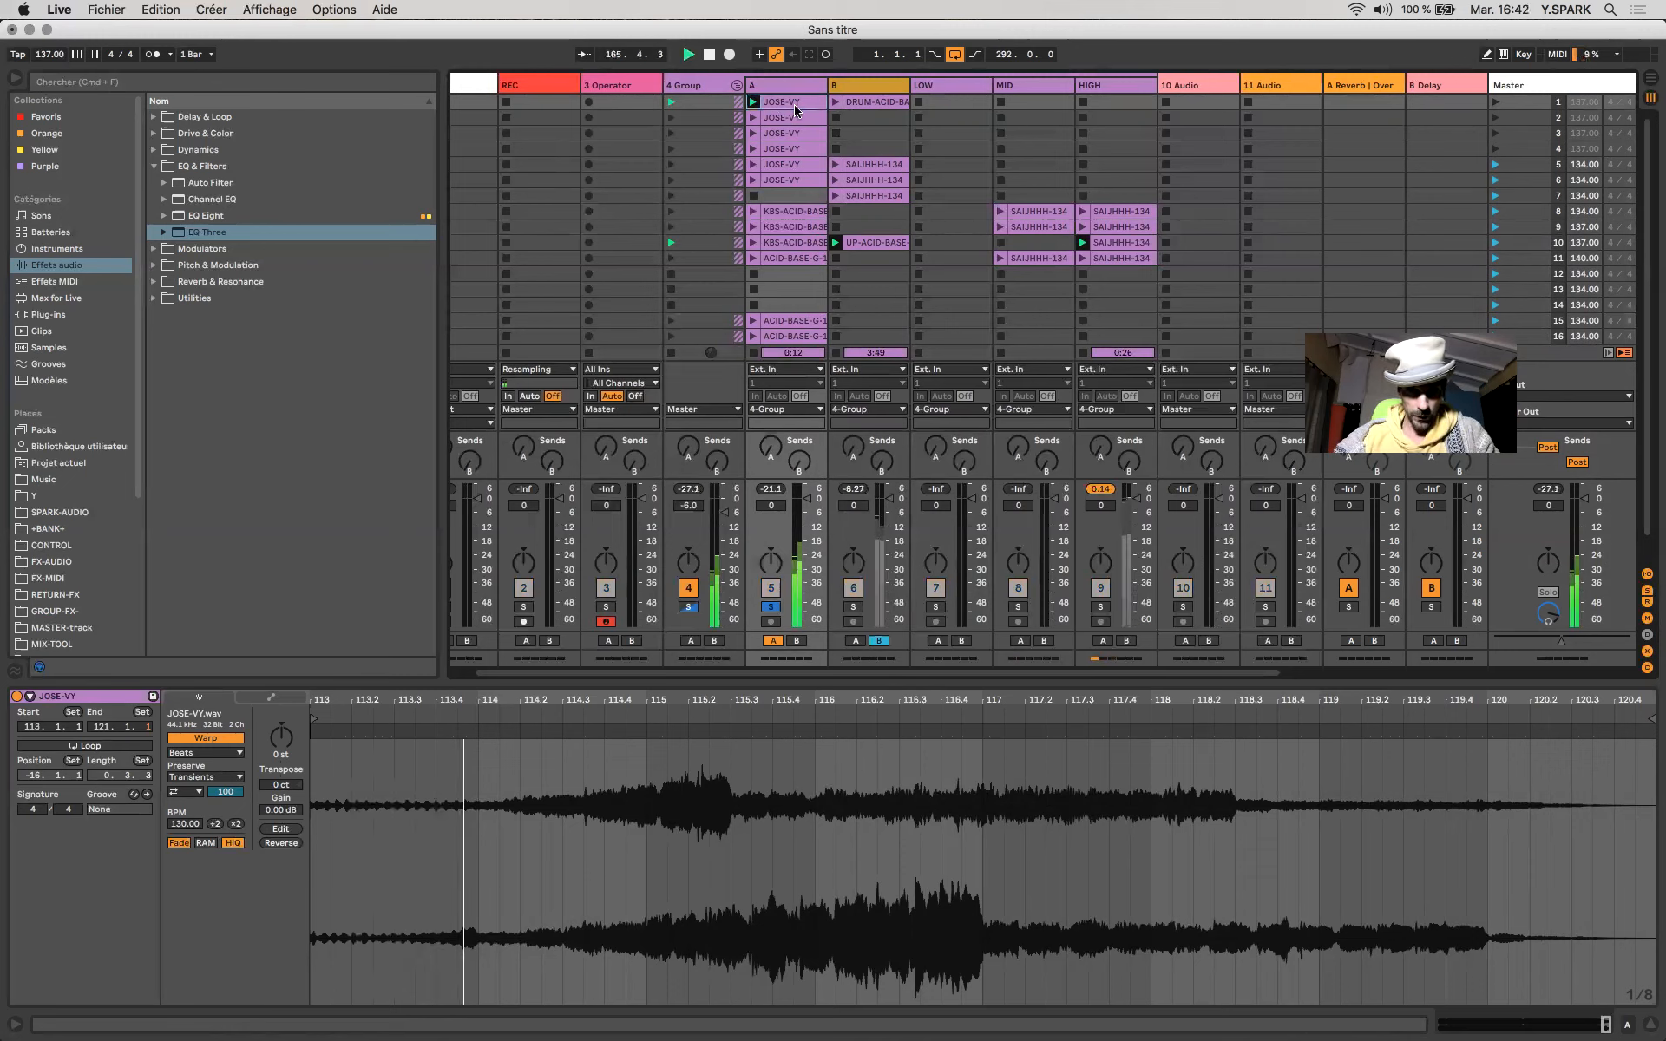
pyautogui.click(753, 117)
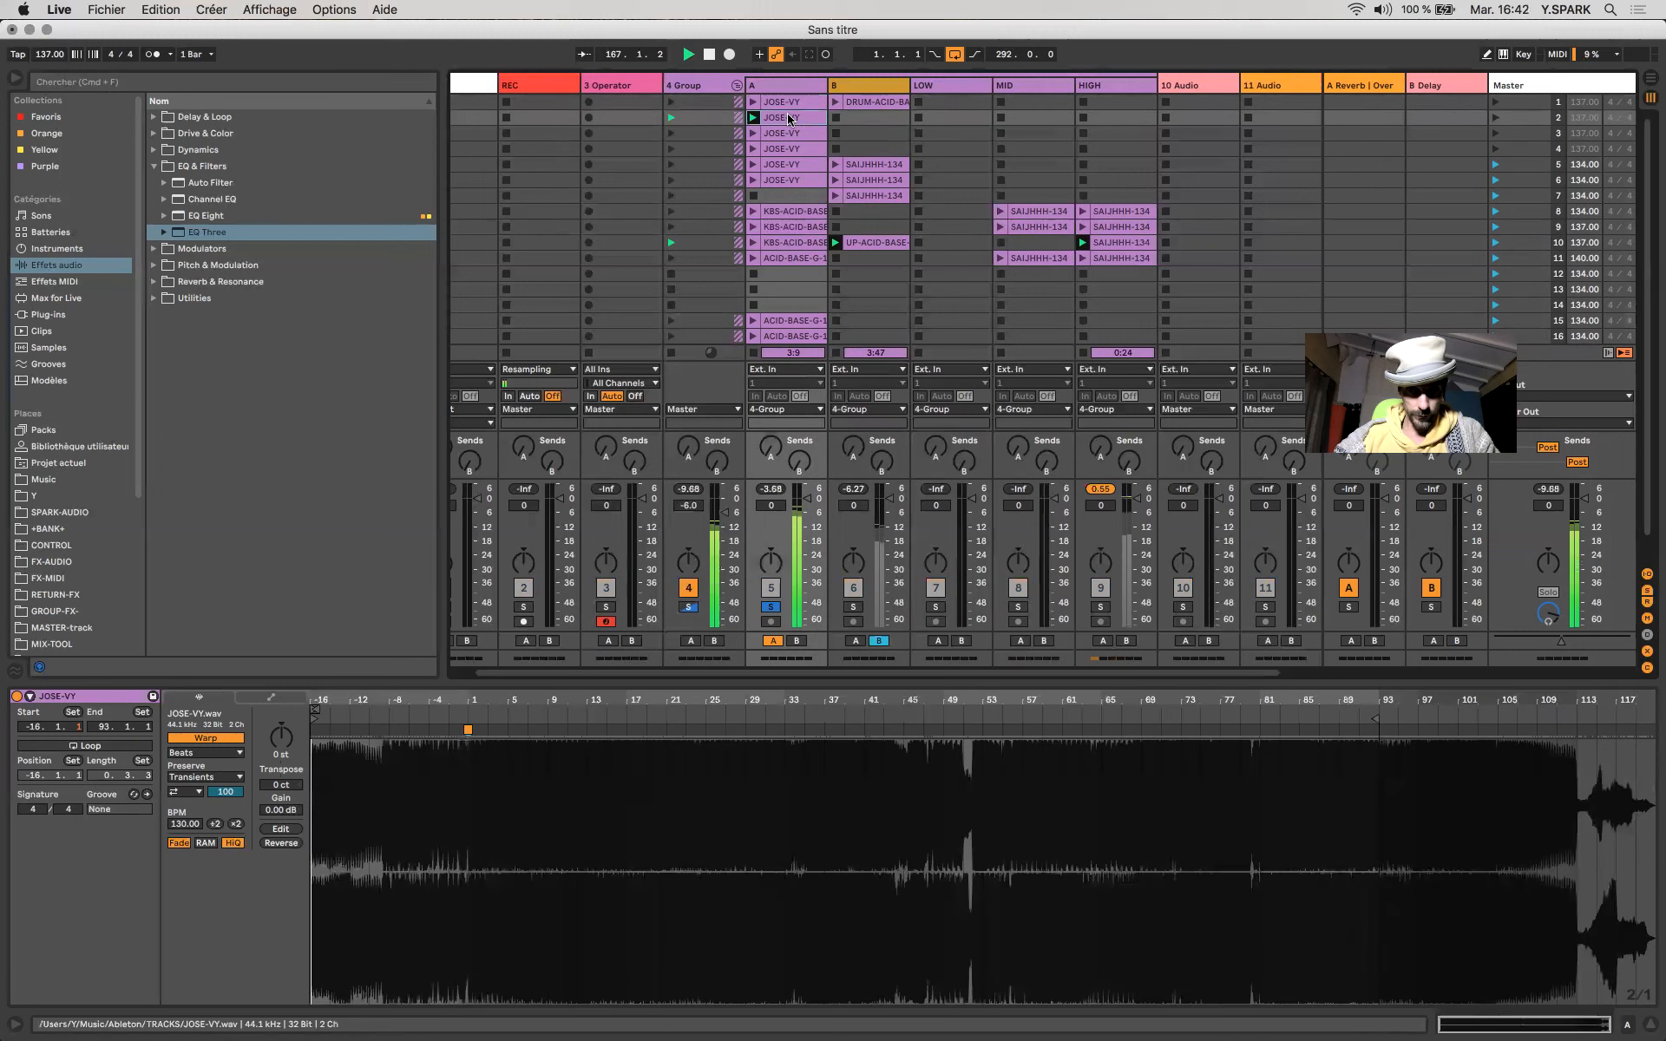
# Move track B's DRUM-ACID-BASE clip from scene 1 to scene 2 and unsolo track A.
pyautogui.moveTo(871, 103); pyautogui.dragTo(870, 119)
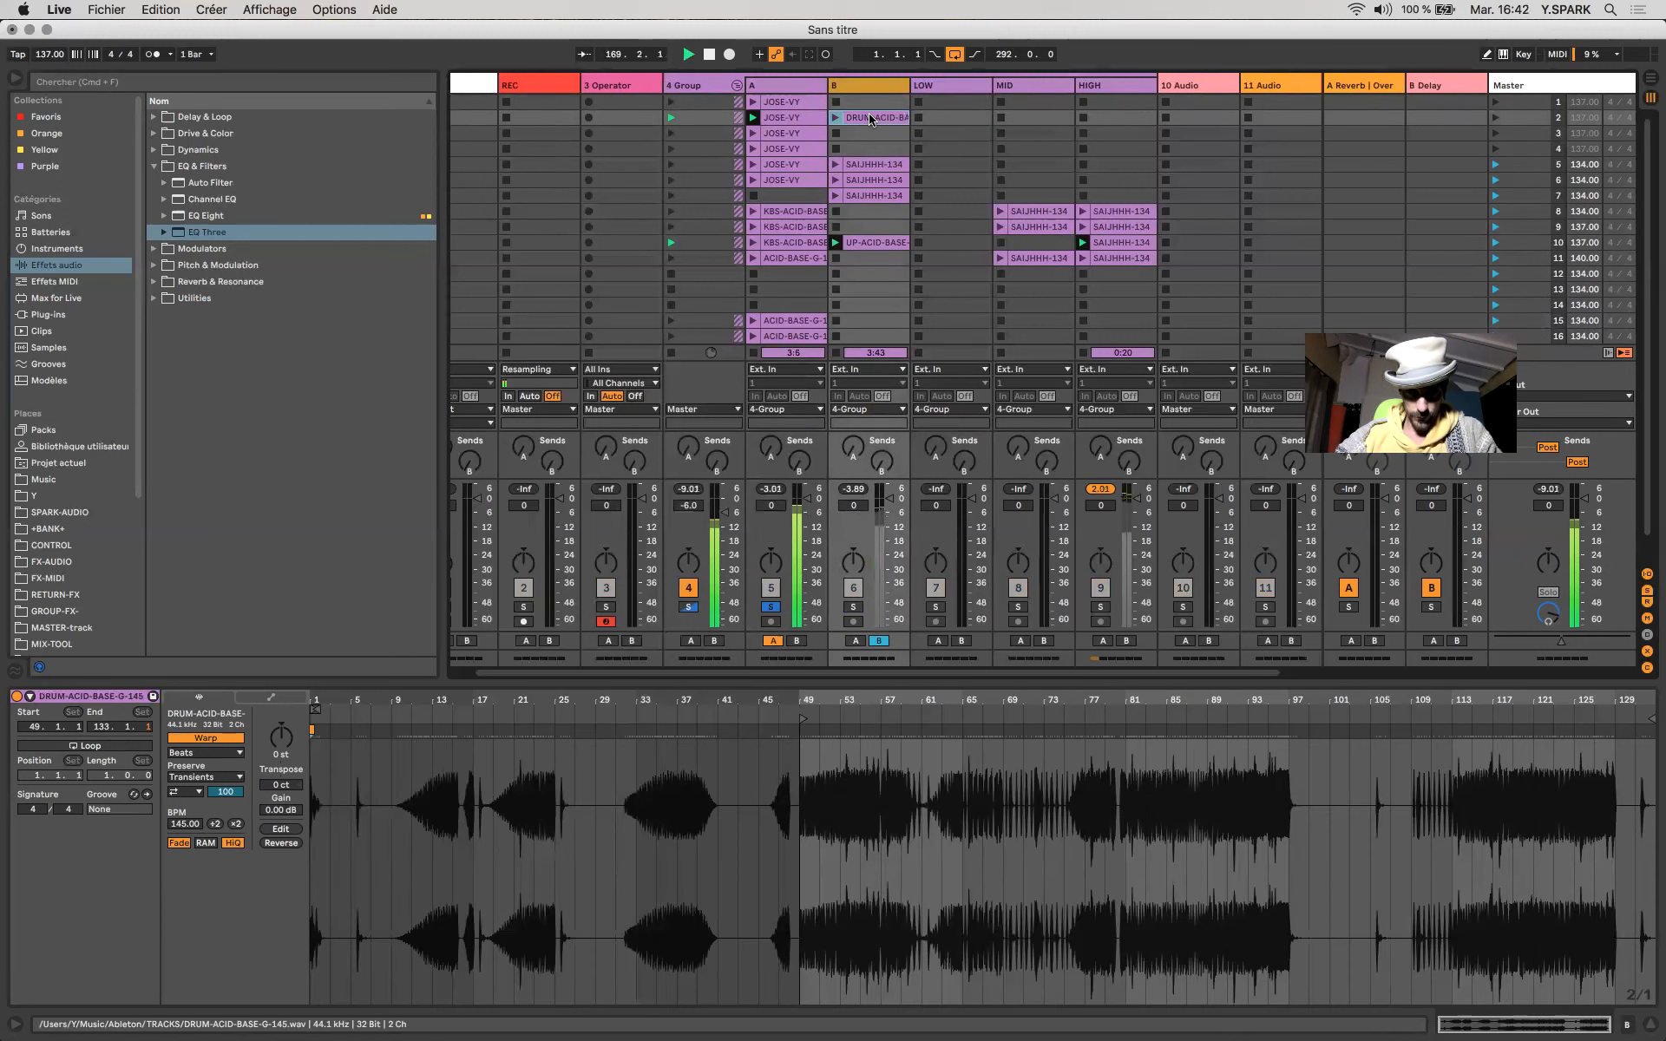
pyautogui.click(769, 607)
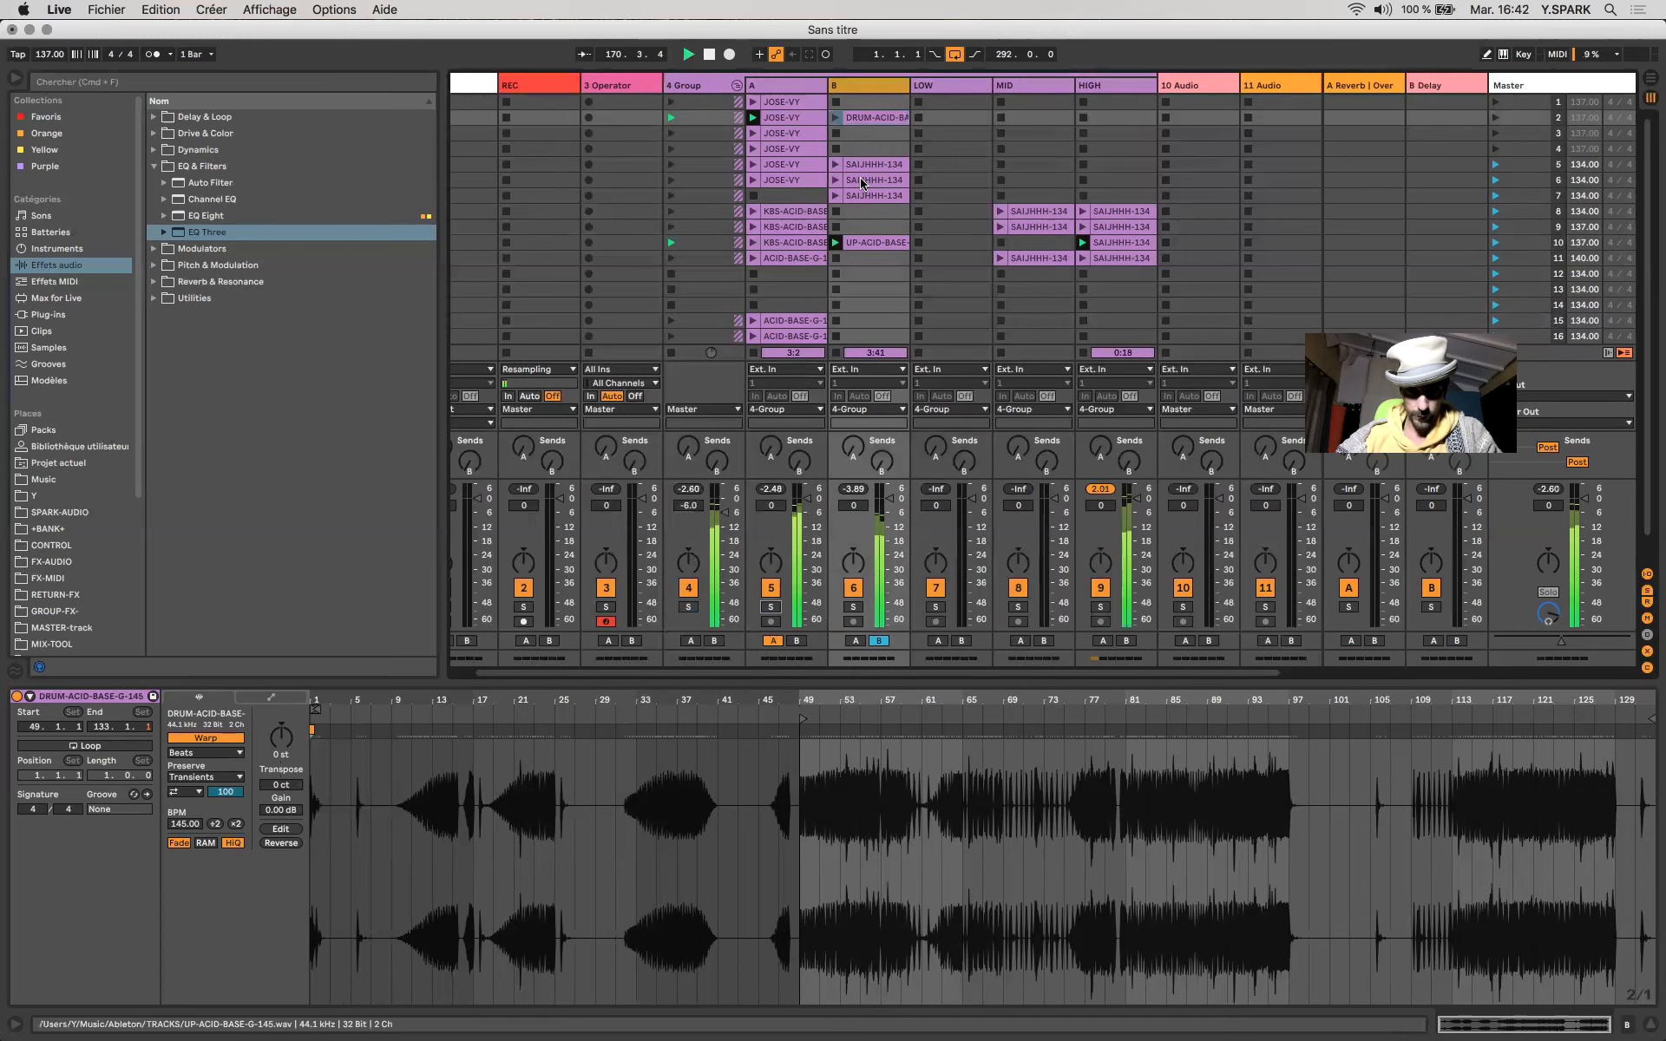
# Play scene 2 and set the crossfader fully to the B side at 50B.
pyautogui.click(1493, 122)
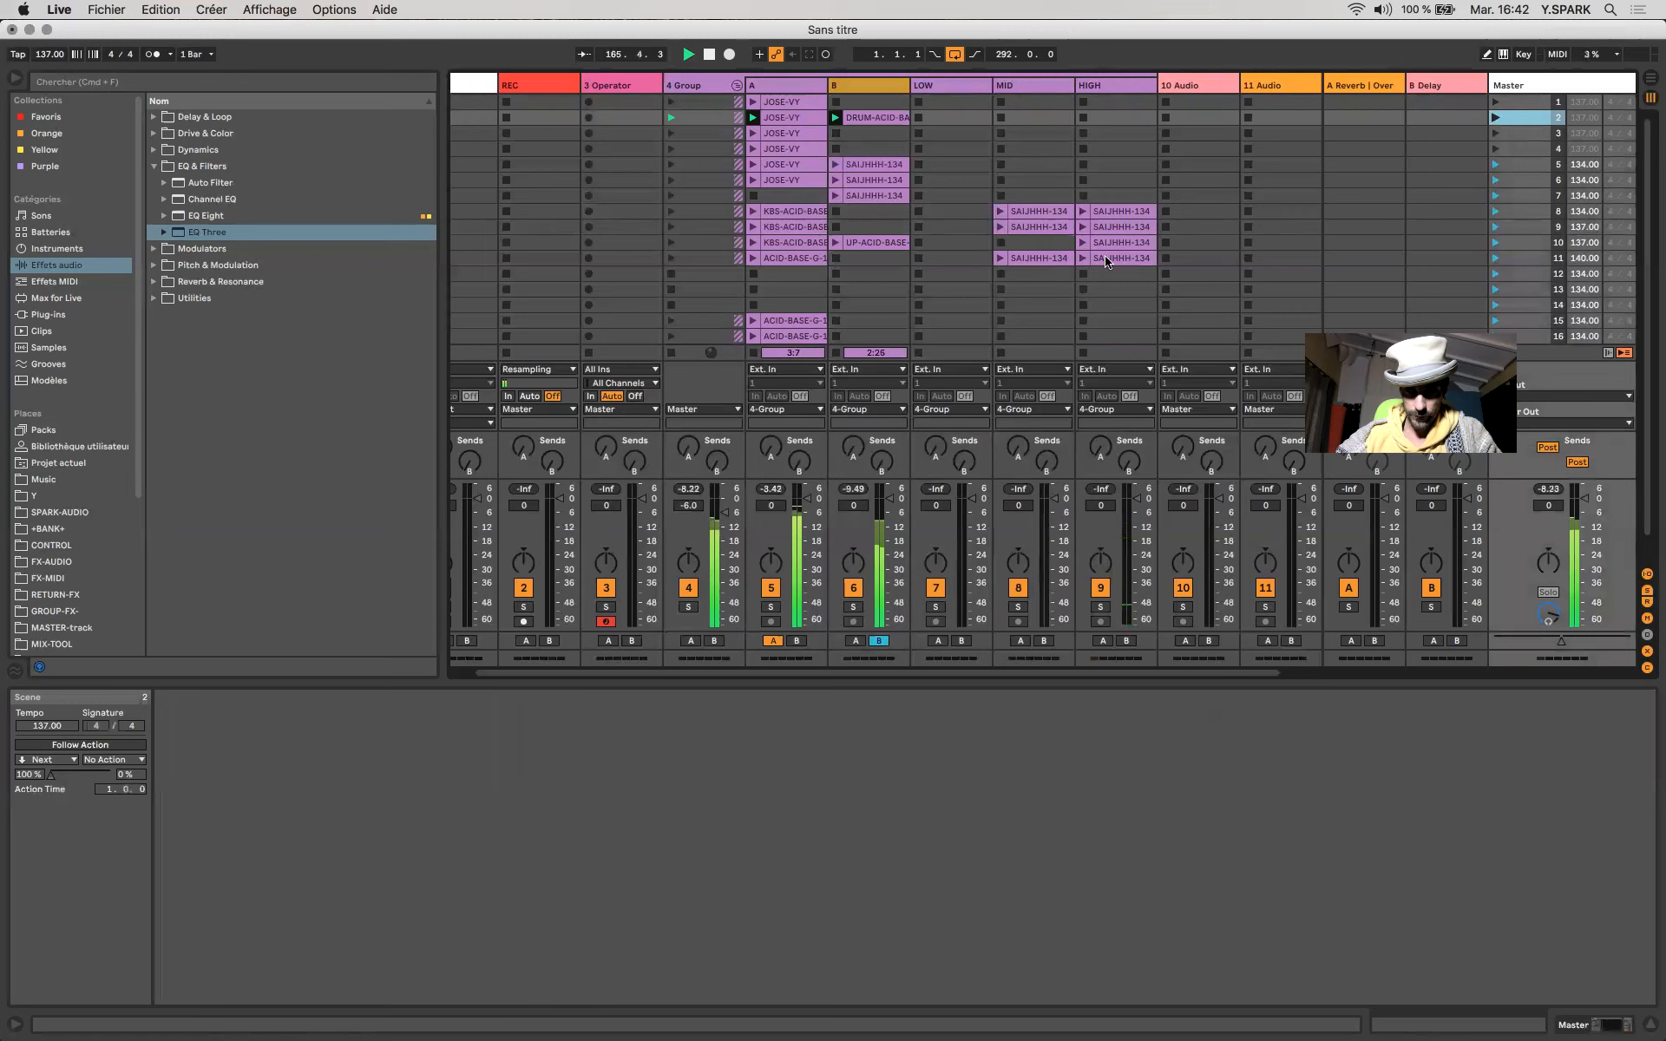
pyautogui.click(1577, 642)
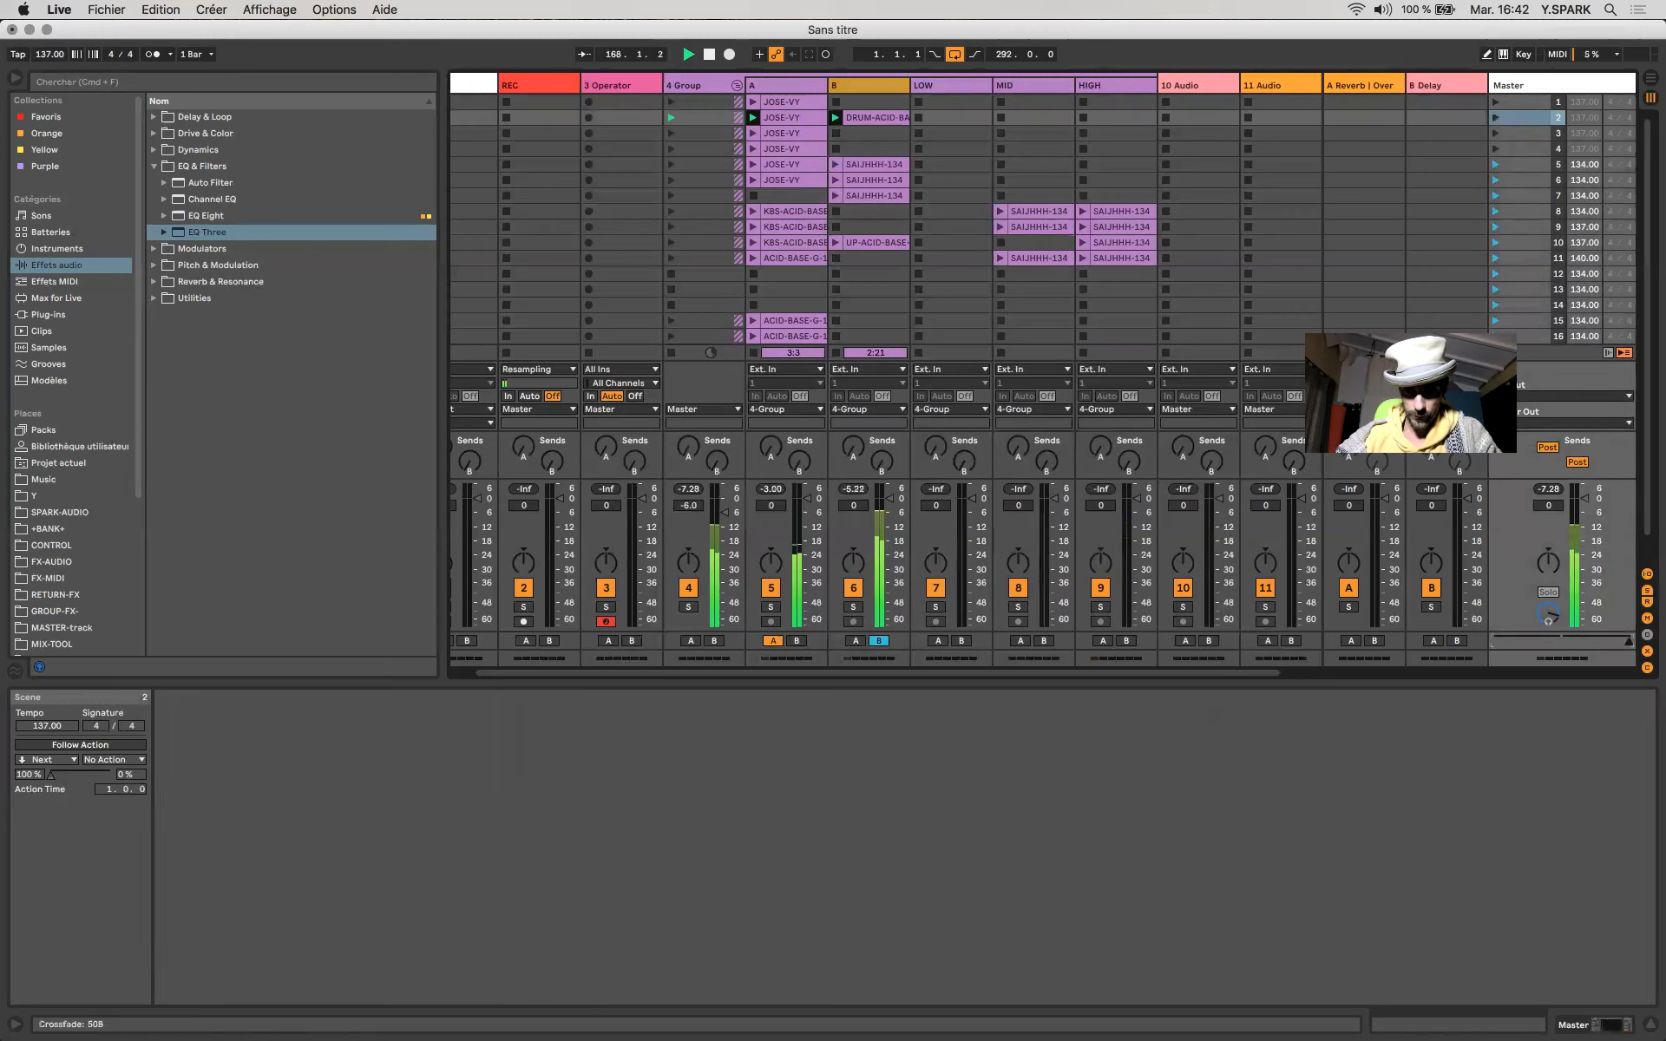
# Bring the crossfader back to near centre at 2A and stop playback.
pyautogui.moveTo(1628, 642); pyautogui.dragTo(1556, 642)
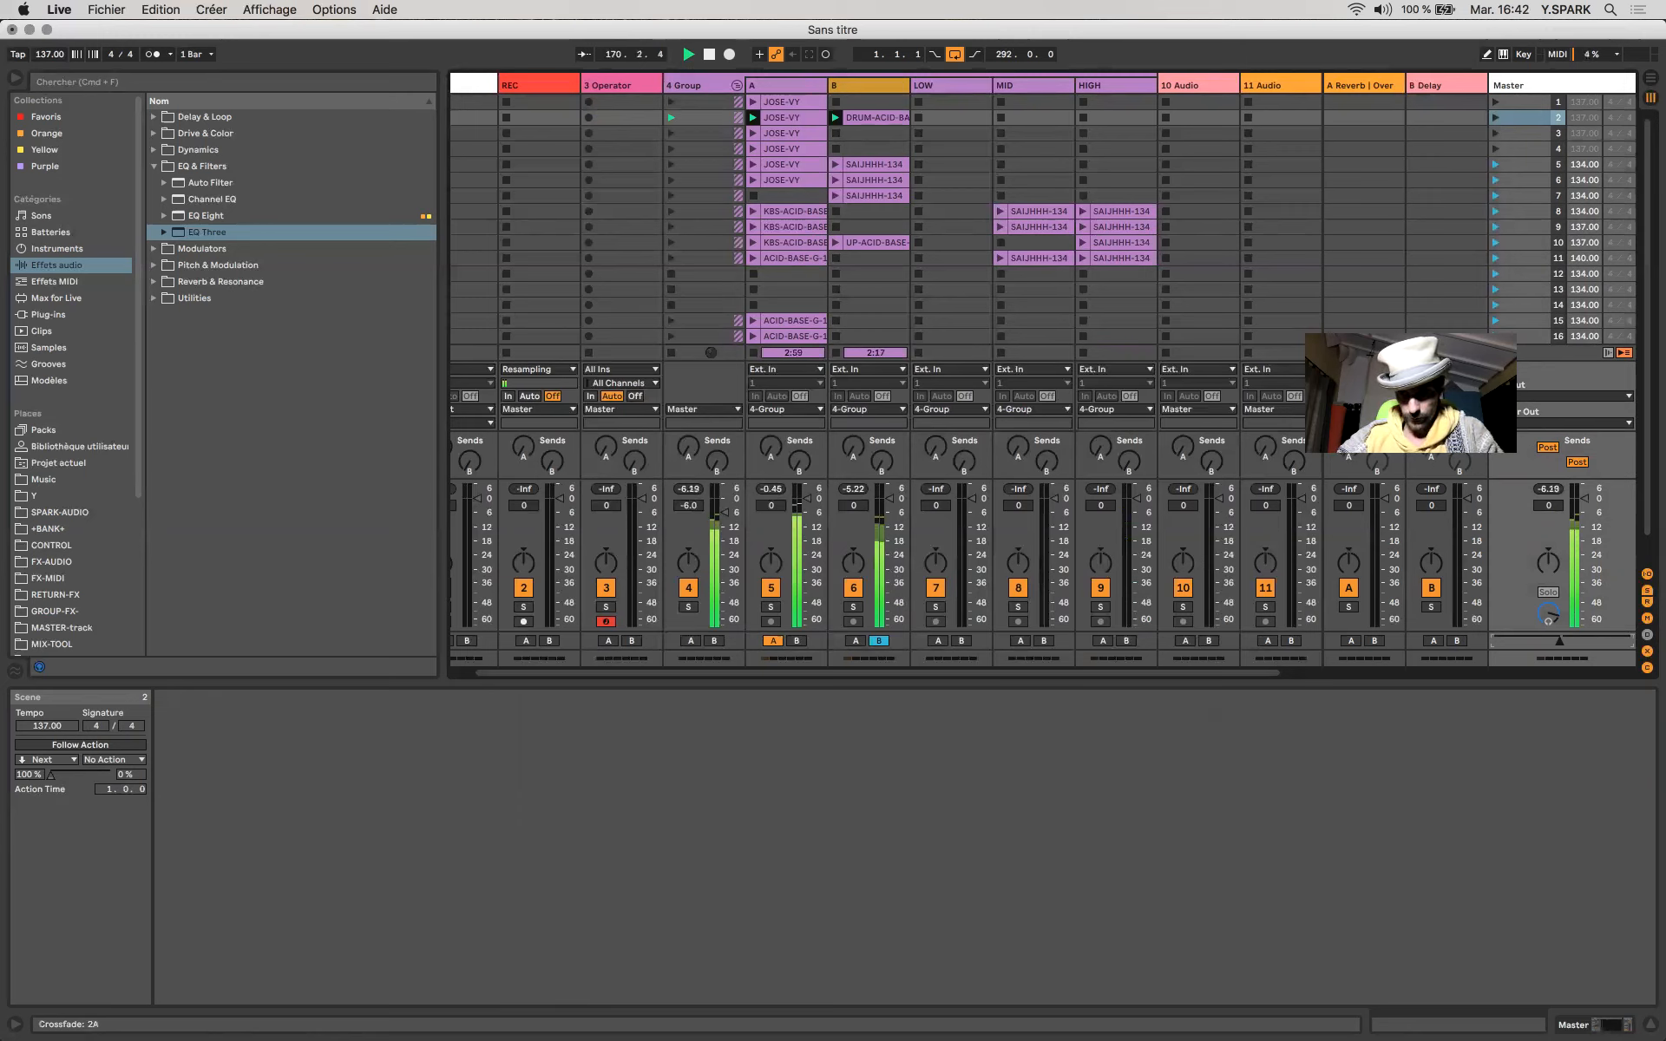
pyautogui.press('space')
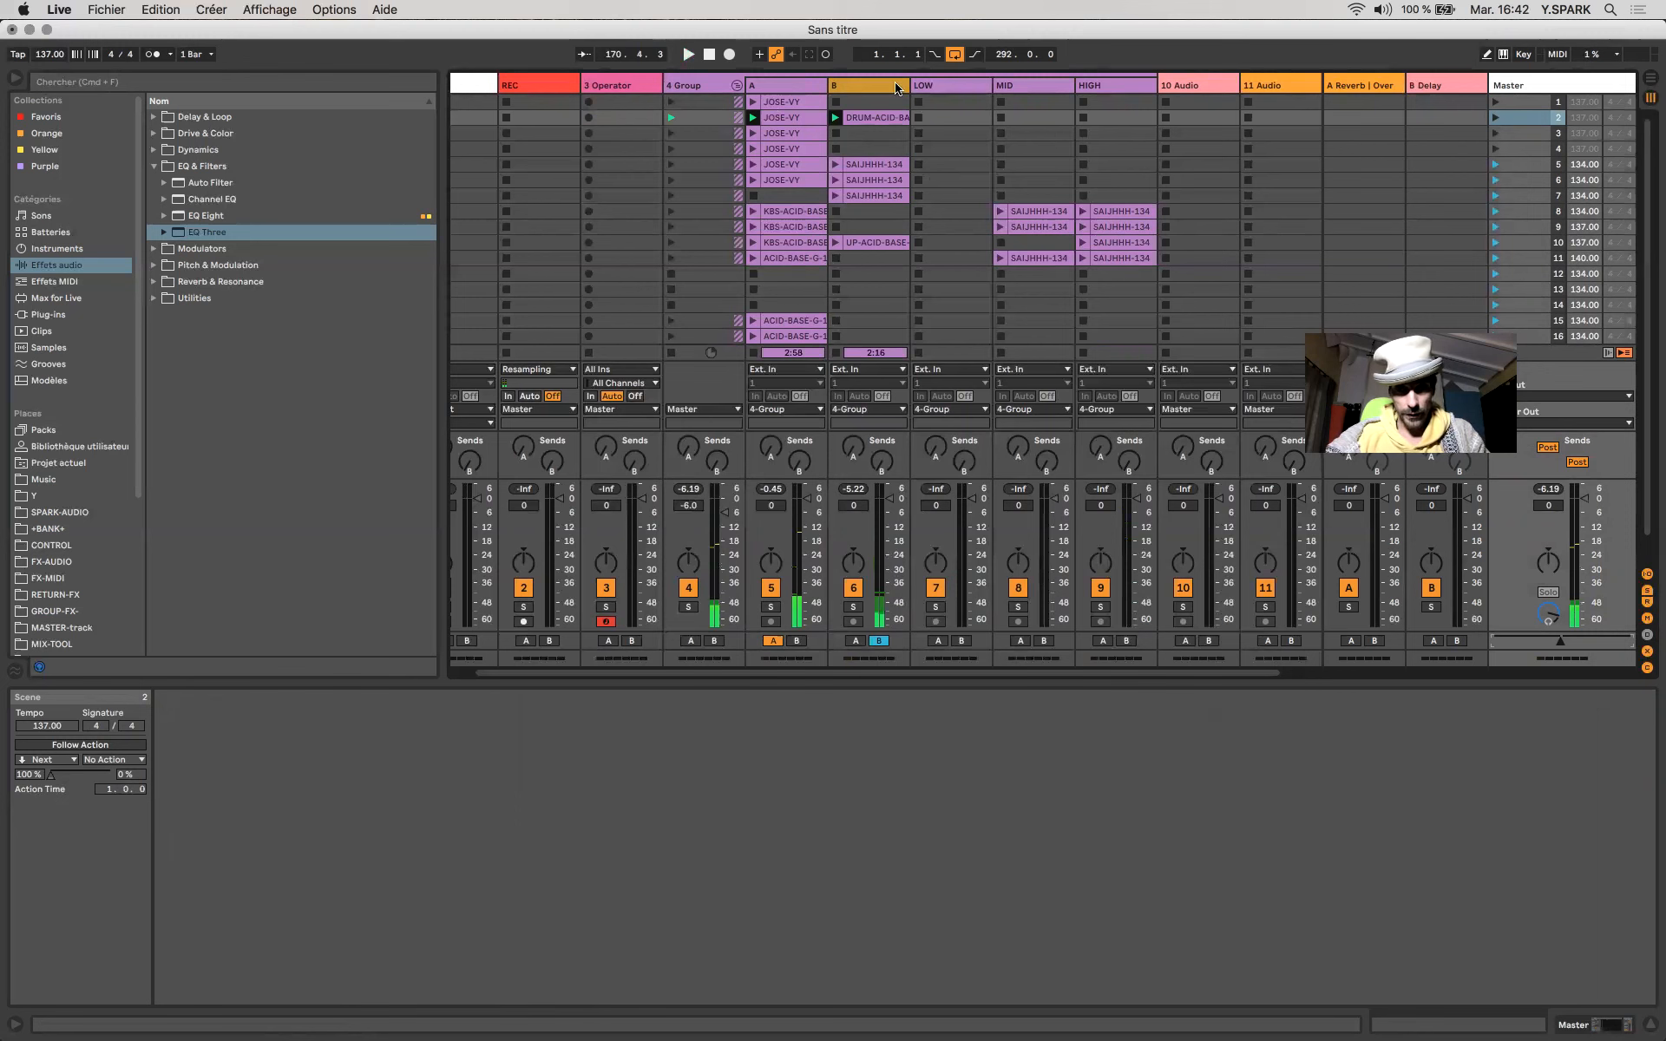
# Copy track B's UP-ACID-BASE clip from scene 10 to scene 2 of the MID track.
pyautogui.click(875, 117)
pyautogui.moveTo(871, 246); pyautogui.dragTo(1027, 121)
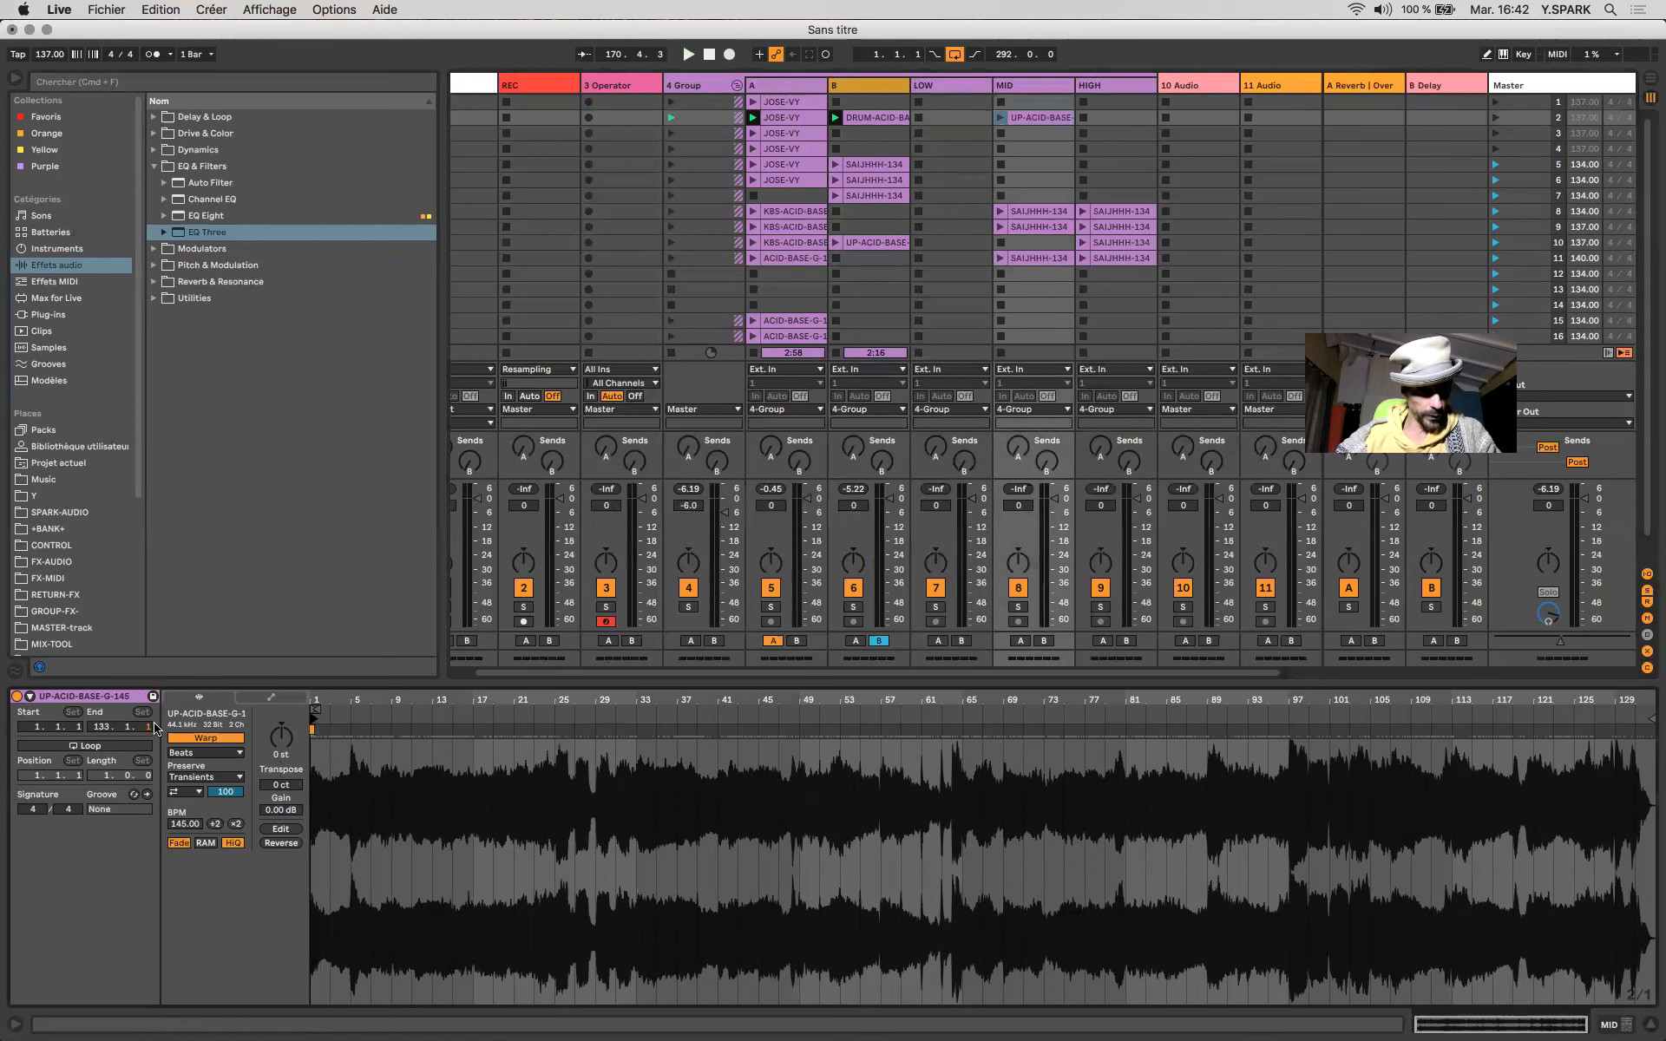
# Loop the MID track's UP-ACID-BASE clip from 28.2.1 with a loop length of 0.3.0.
pyautogui.press('super+l')
pyautogui.moveTo(314, 705); pyautogui.dragTo(595, 718)
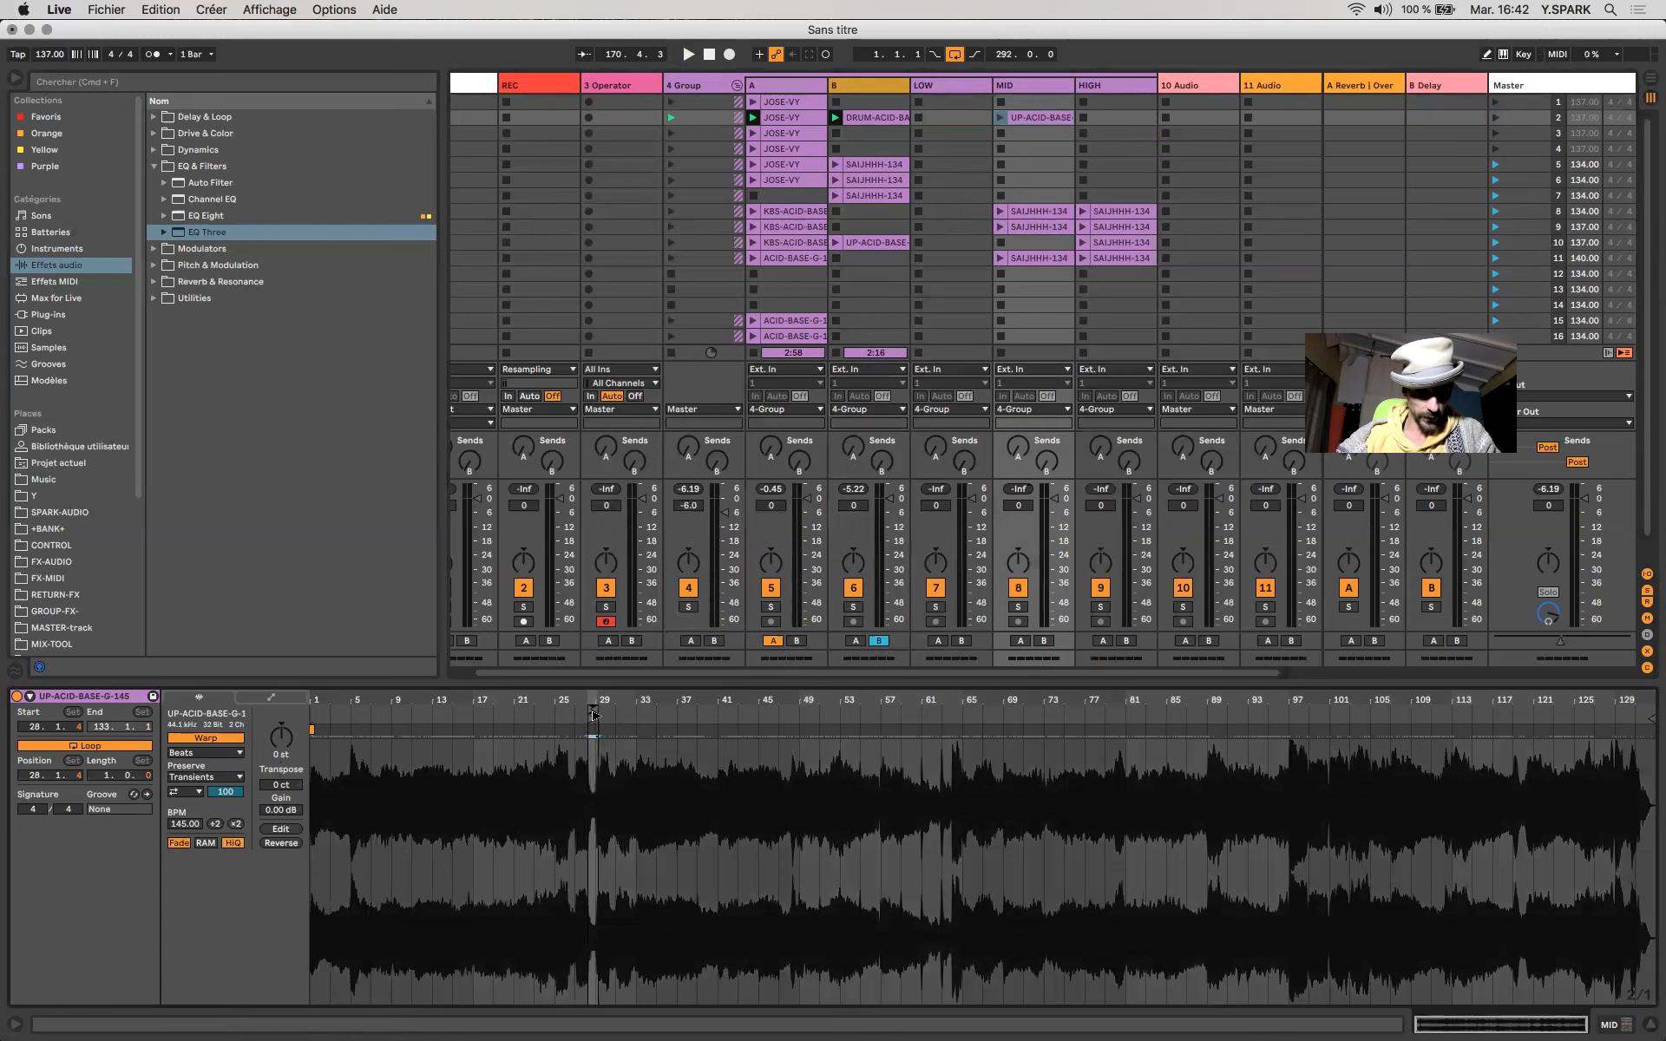
pyautogui.scroll(5, 592, 795)
pyautogui.scroll(5, 587, 790)
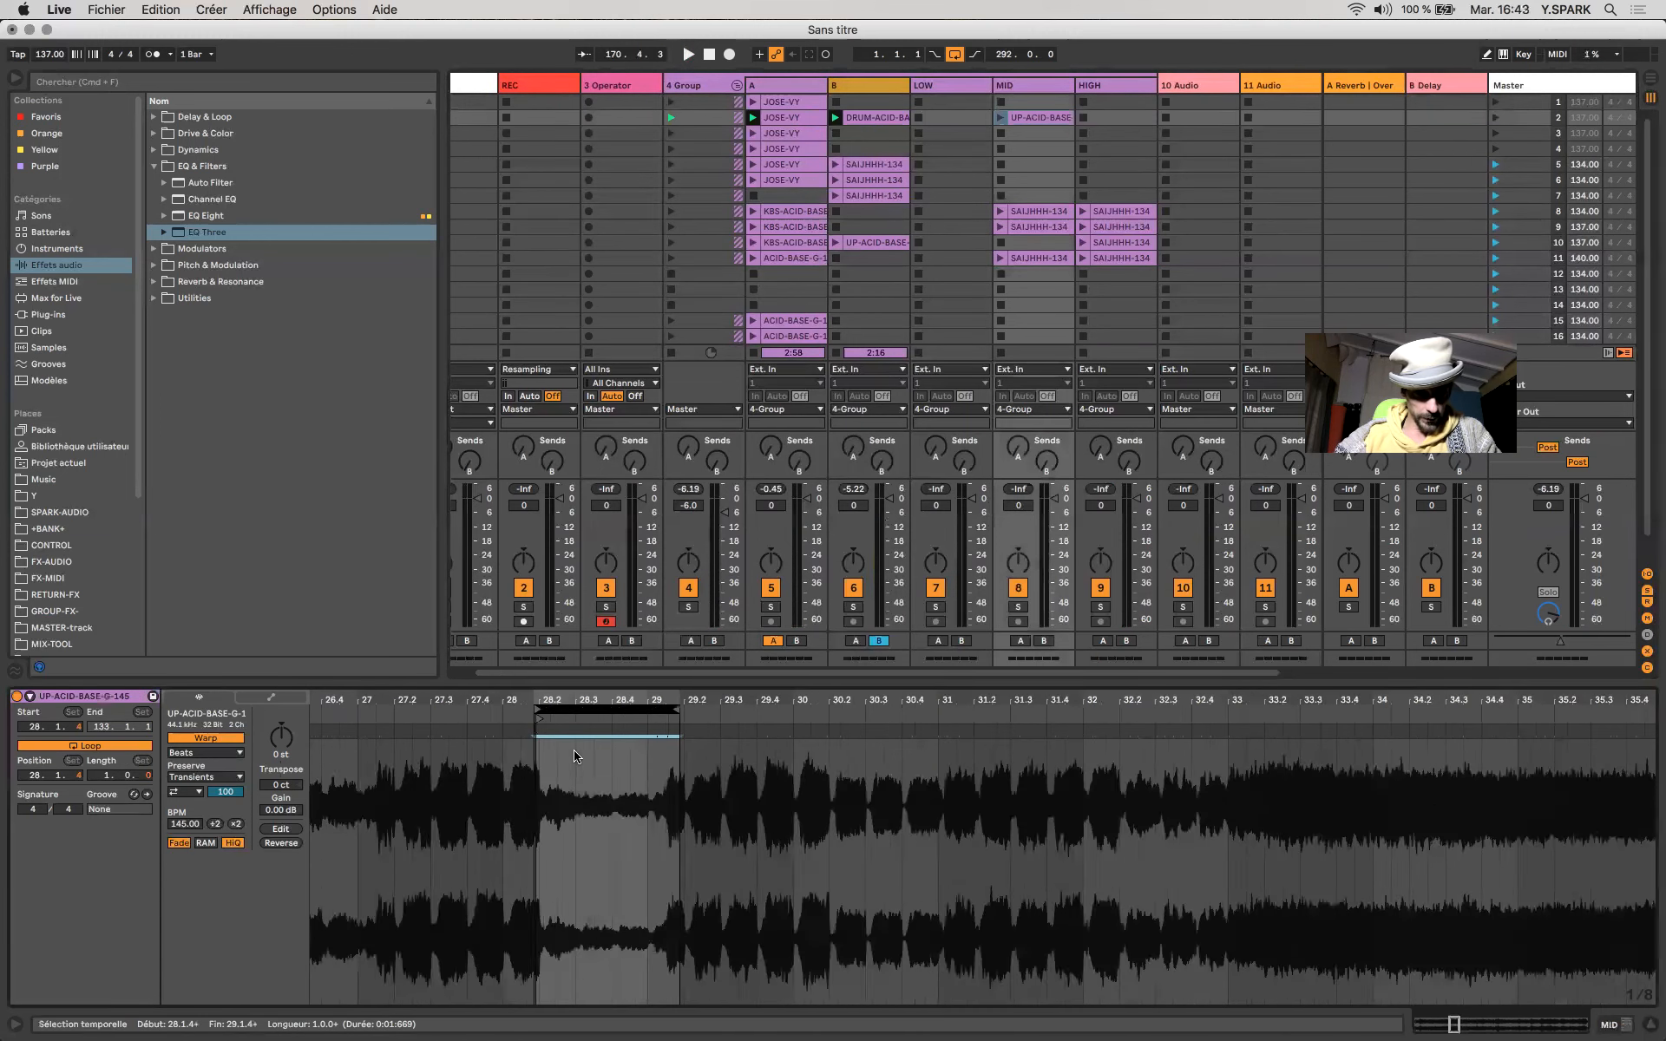
pyautogui.moveTo(556, 707); pyautogui.dragTo(563, 707)
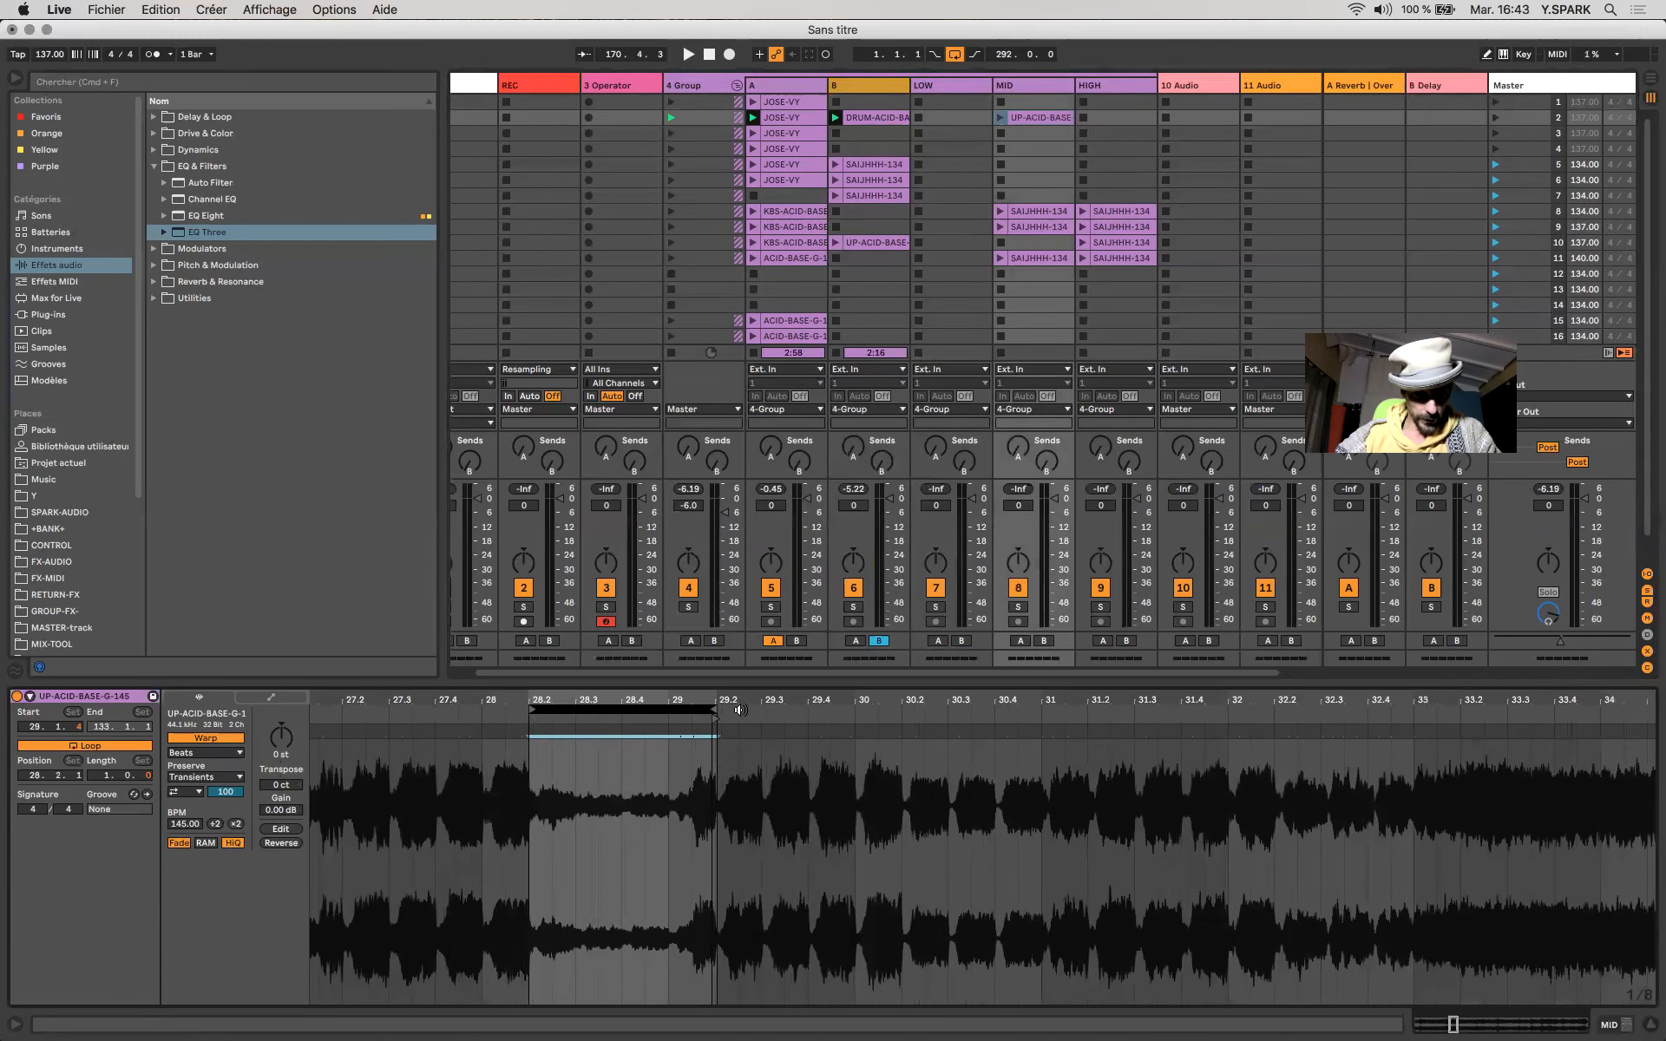
pyautogui.moveTo(715, 712); pyautogui.dragTo(597, 712)
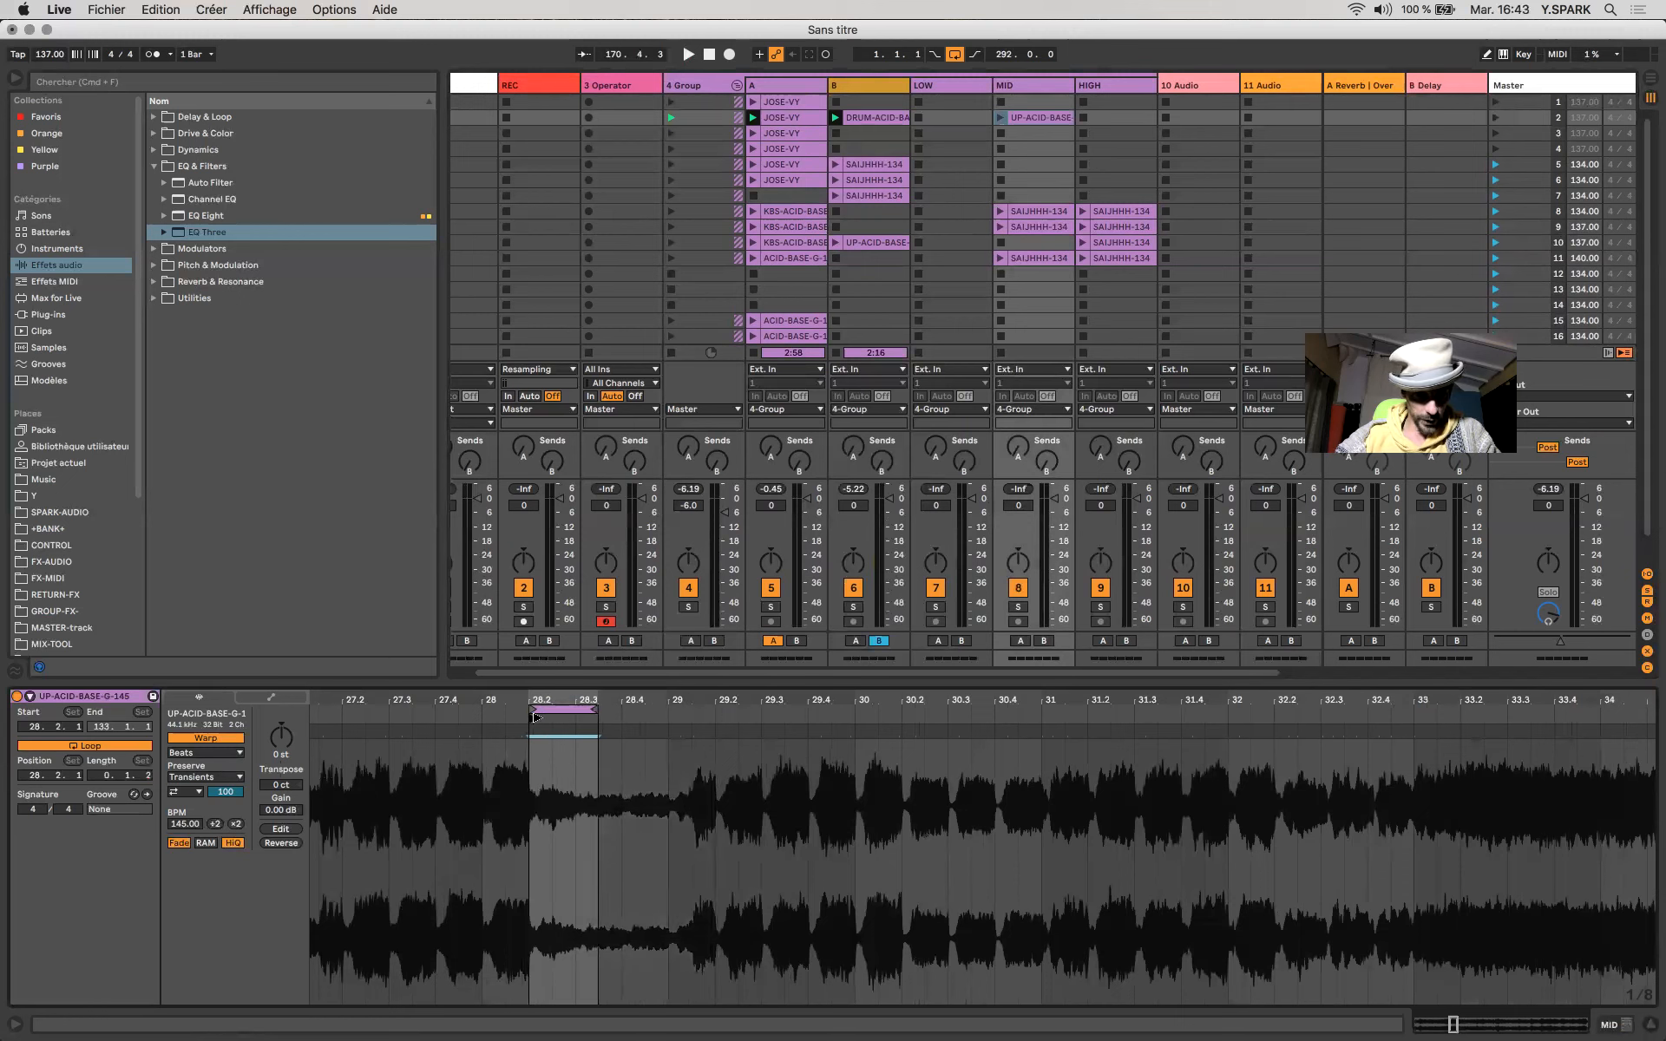
pyautogui.moveTo(617, 710); pyautogui.dragTo(660, 713)
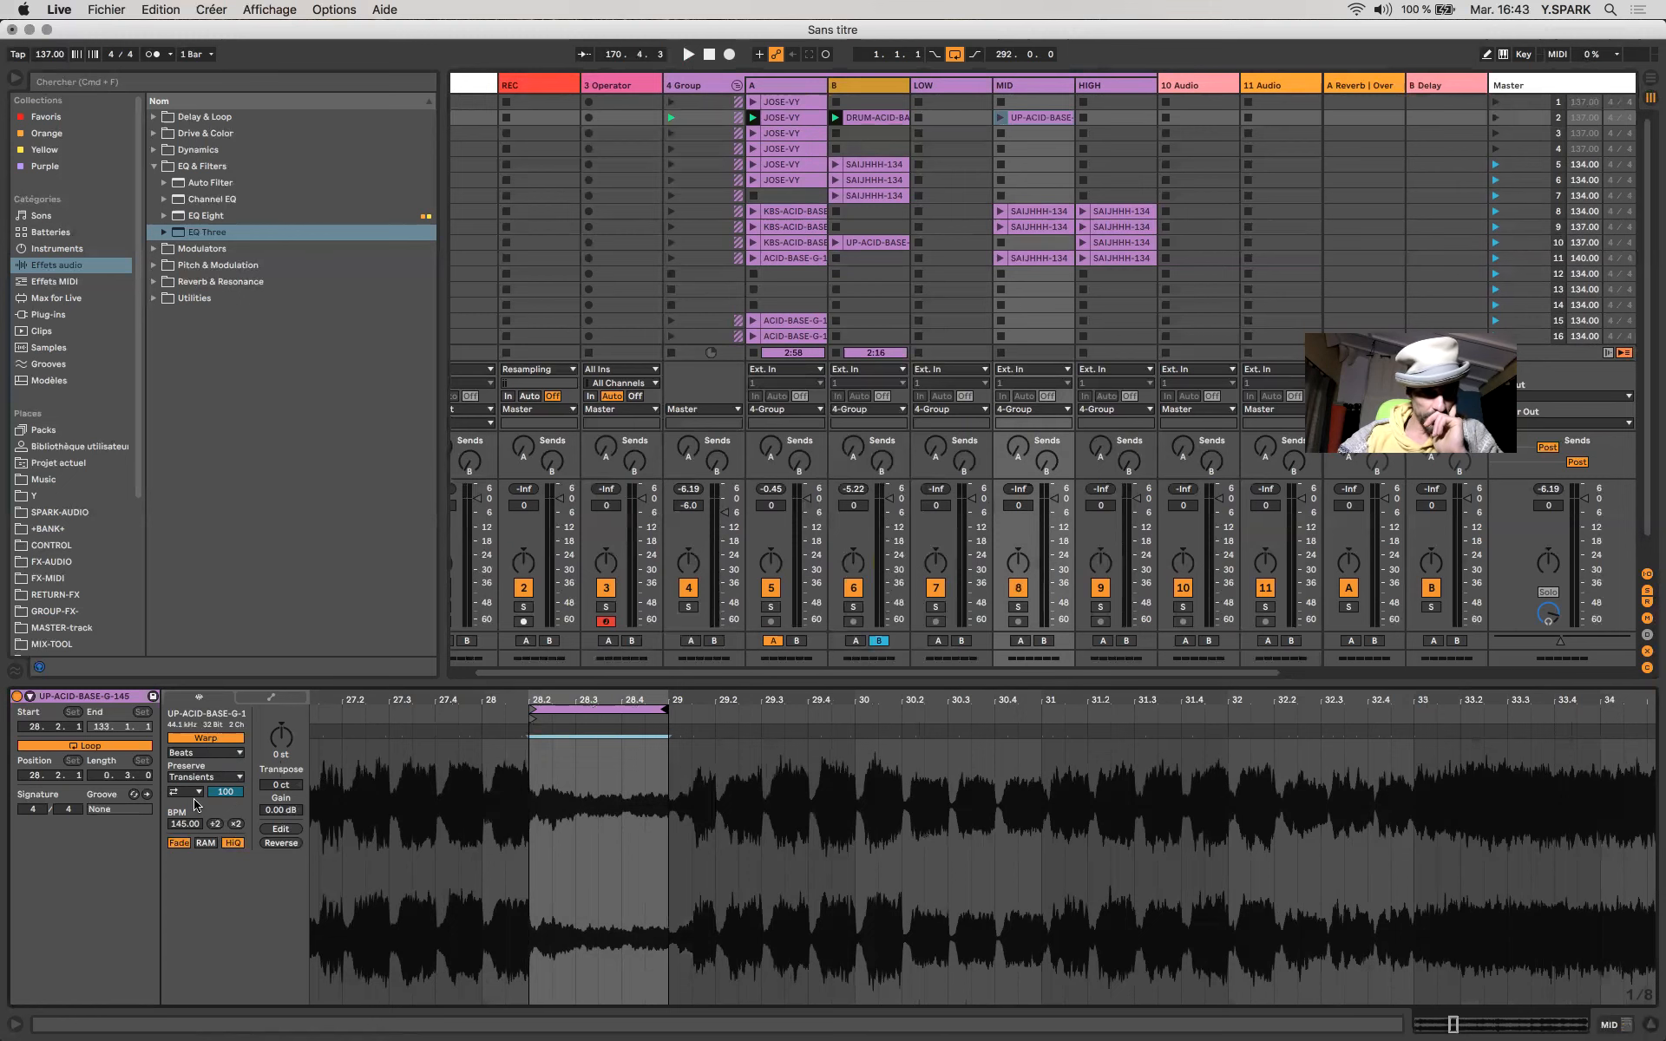
# Turn off the UP-ACID-BASE clip's loop and set its end to 29.1.1.
pyautogui.click(97, 746)
pyautogui.scroll(-10, 465, 906)
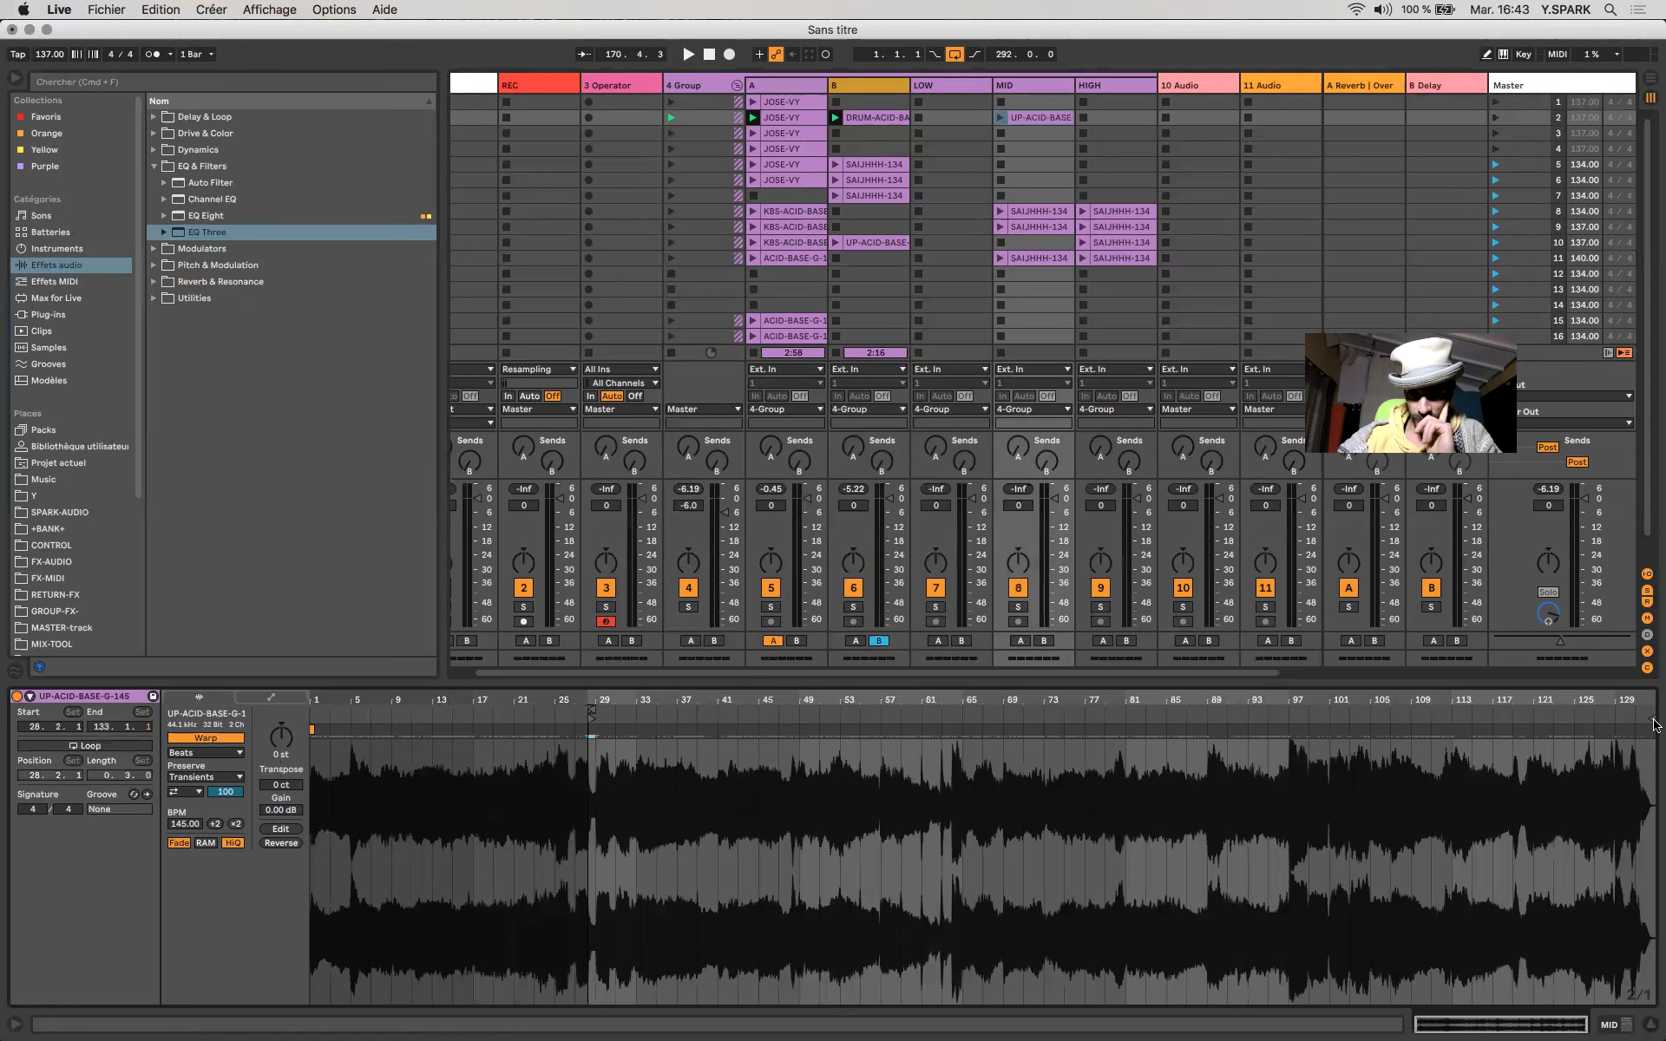
pyautogui.moveTo(676, 812)
pyautogui.mouseDown()
pyautogui.moveTo(580, 838)
pyautogui.moveTo(597, 840)
pyautogui.mouseUp()
pyautogui.scroll(10, 598, 842)
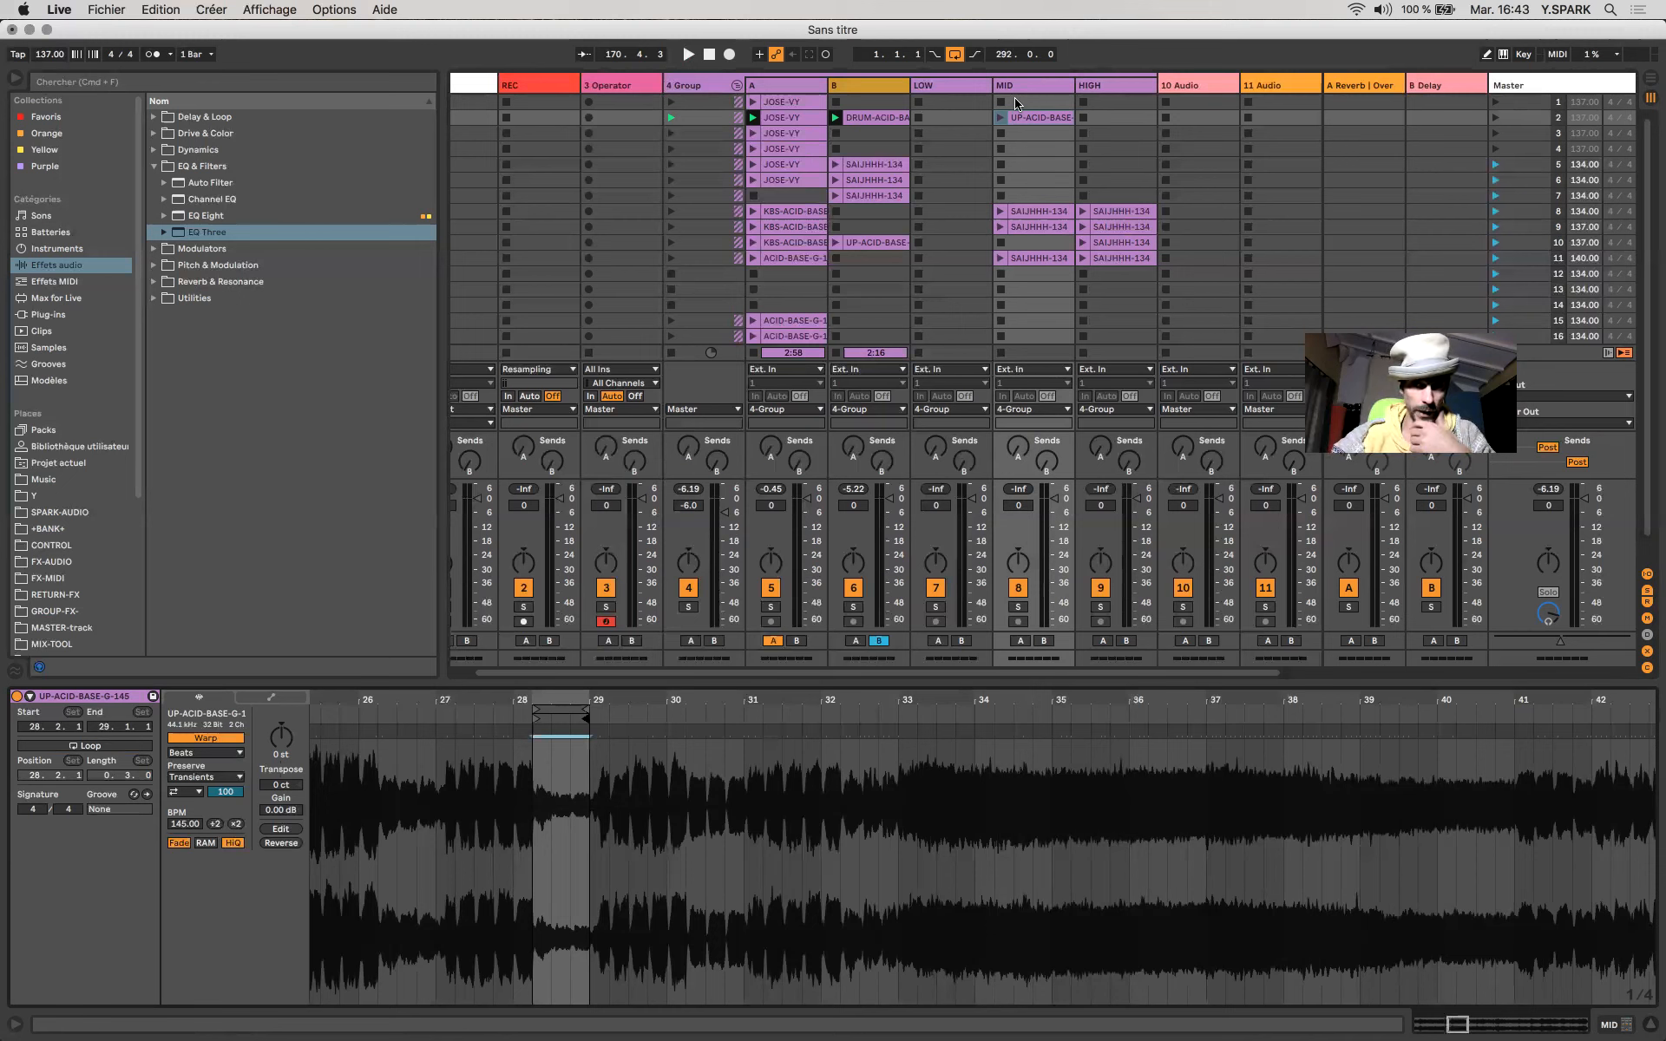
# Solo the MID track and listen to its UP-ACID-BASE clip in scene 2.
pyautogui.click(1034, 121)
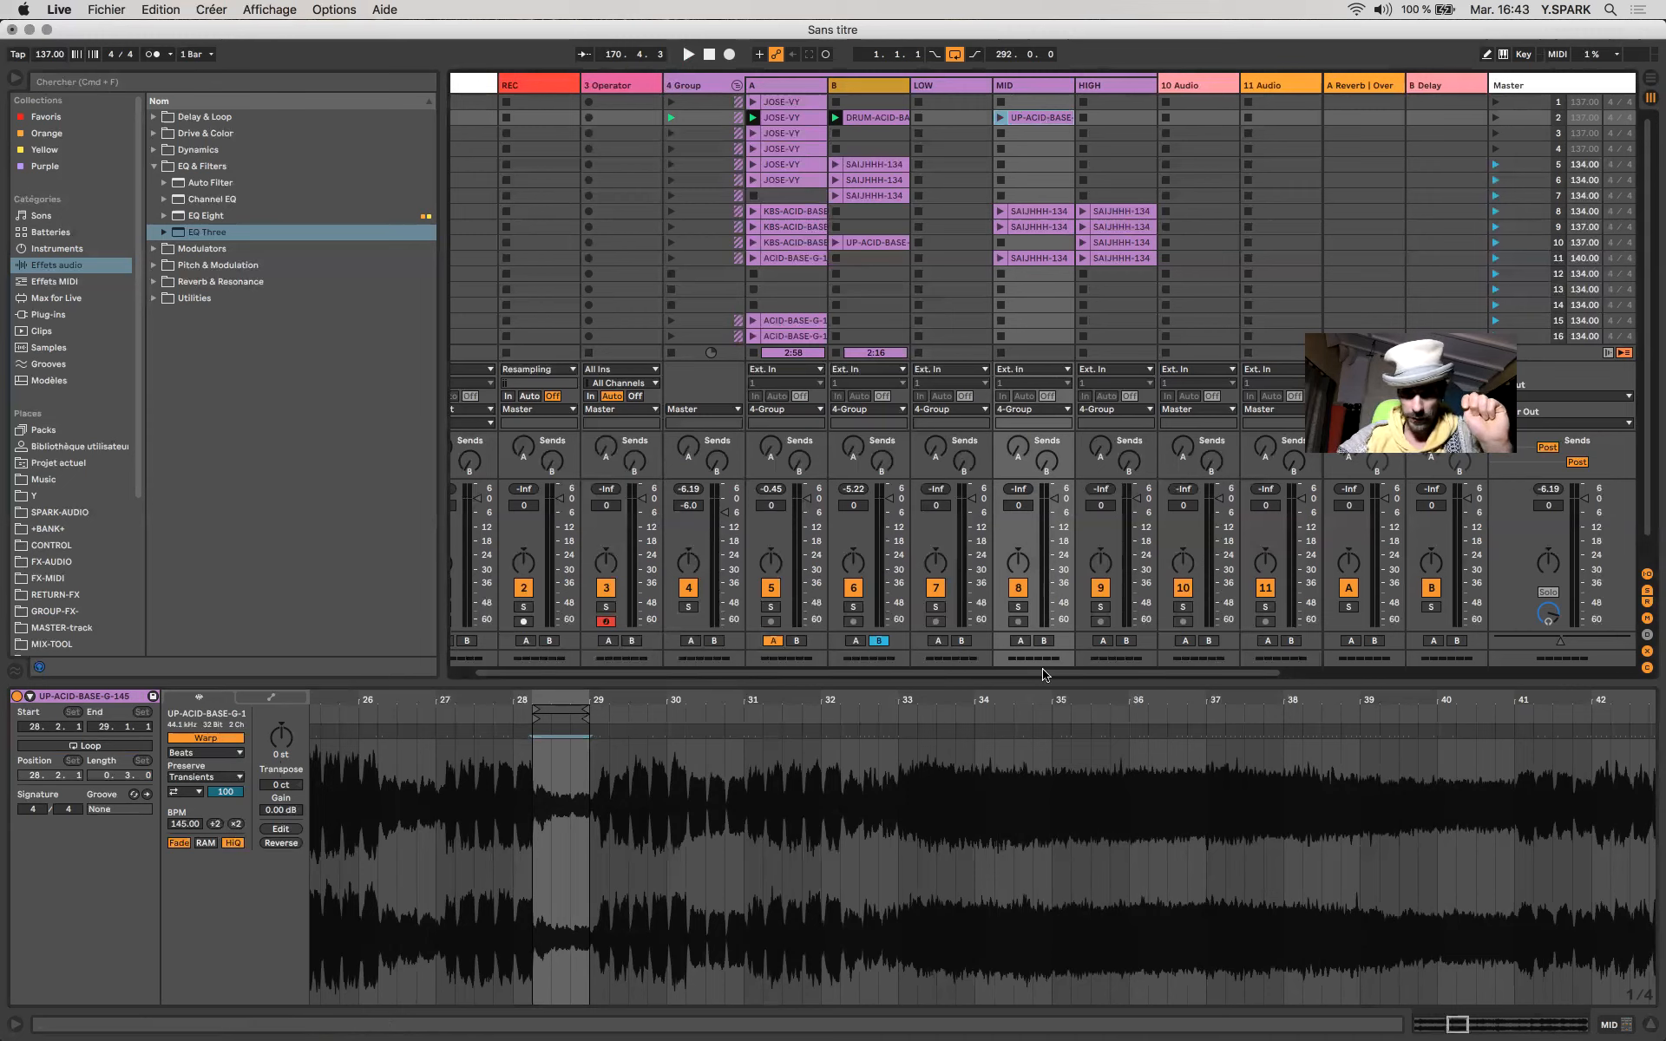
pyautogui.click(1019, 607)
pyautogui.click(1000, 117)
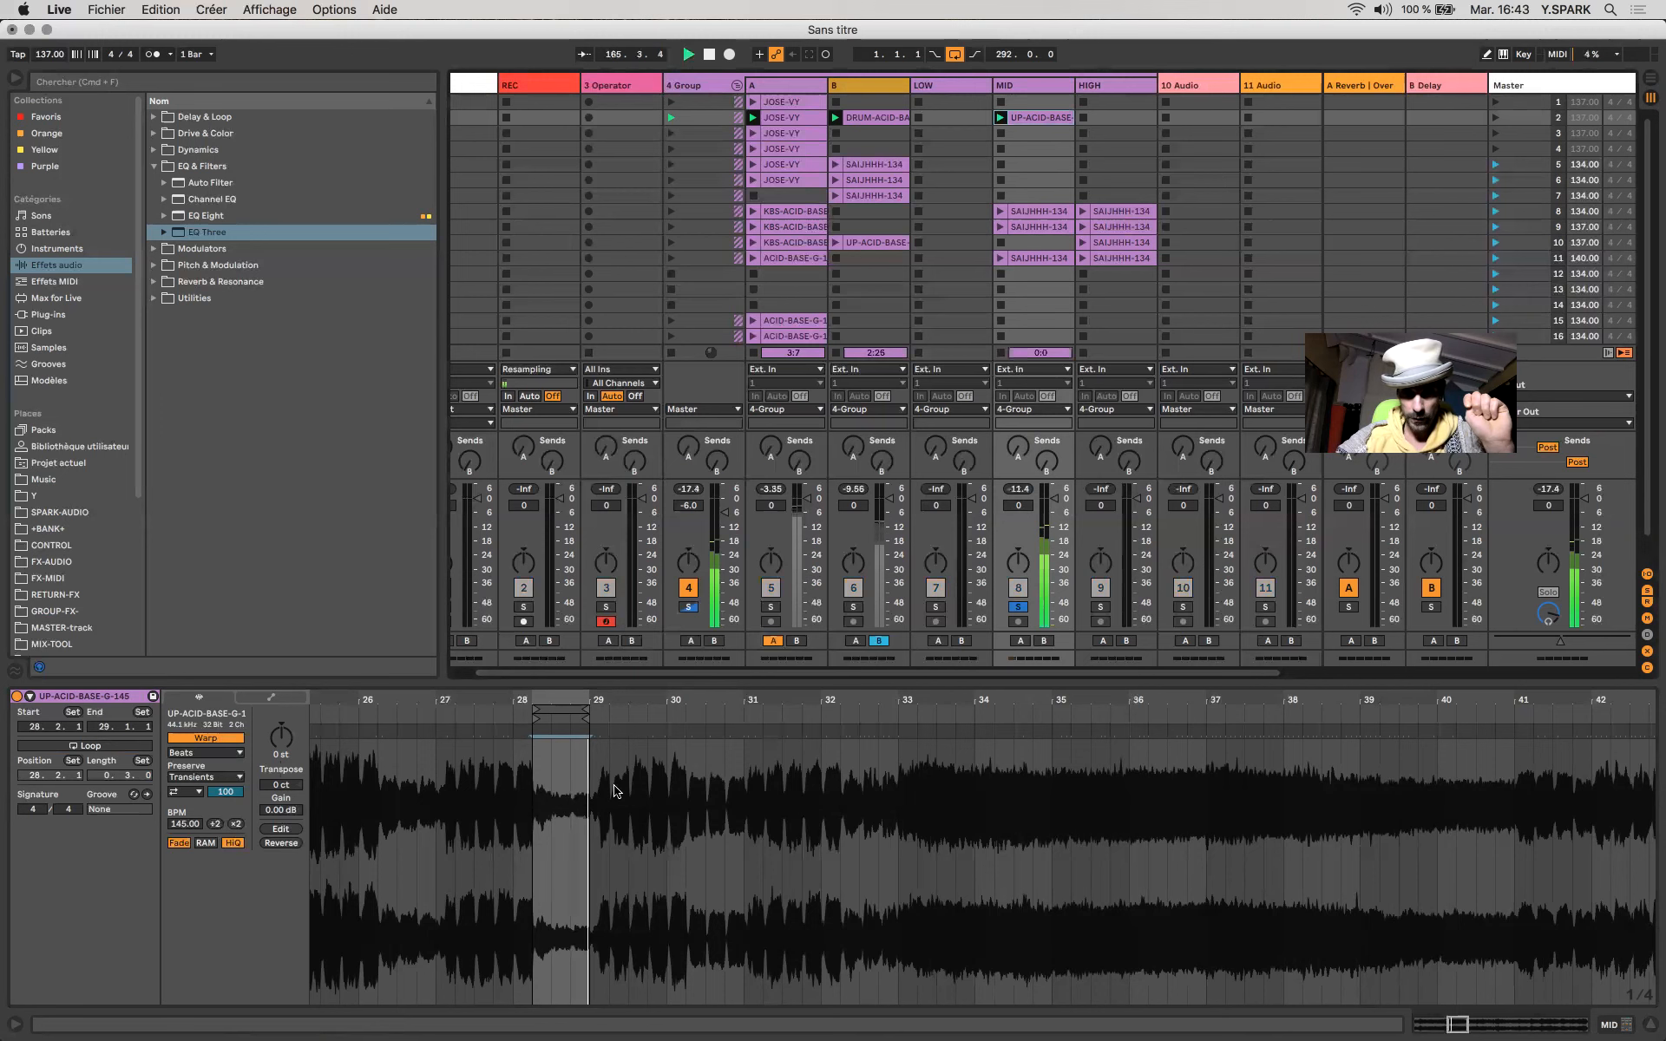
# Set the UP-ACID-BASE clip's start to 61.1.1 and its end to 63.1.1.
pyautogui.scroll(-10, 678, 894)
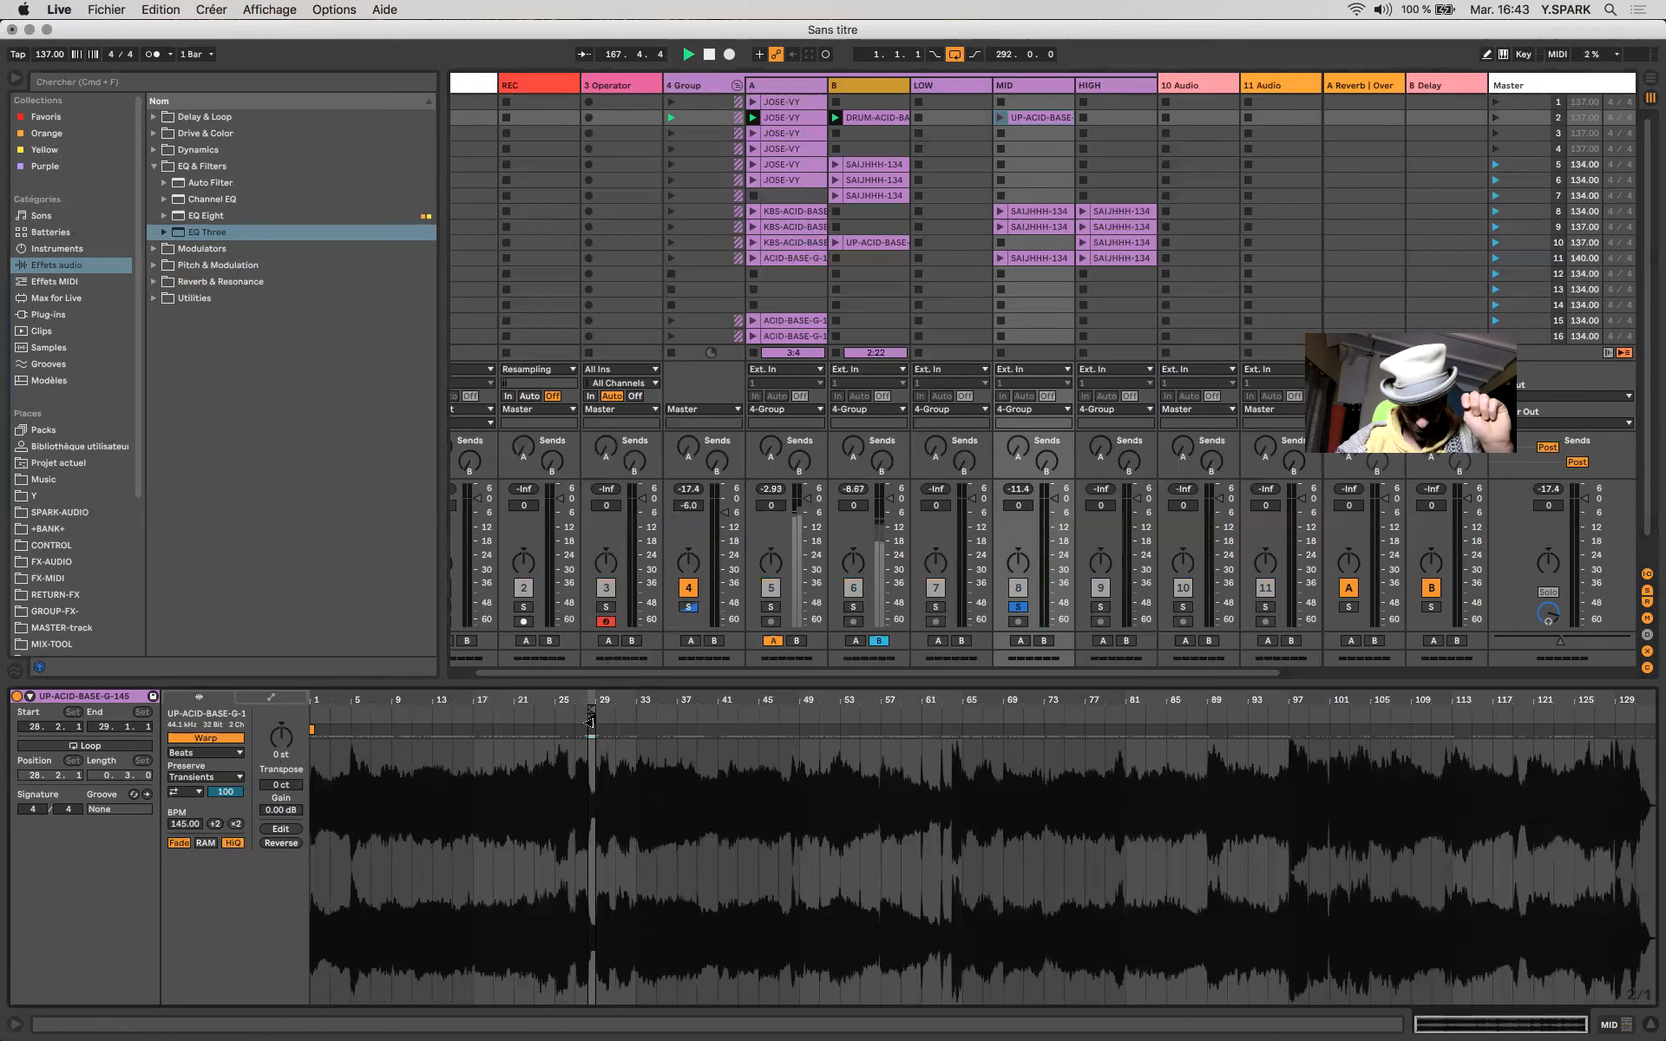
pyautogui.moveTo(594, 726); pyautogui.dragTo(942, 730)
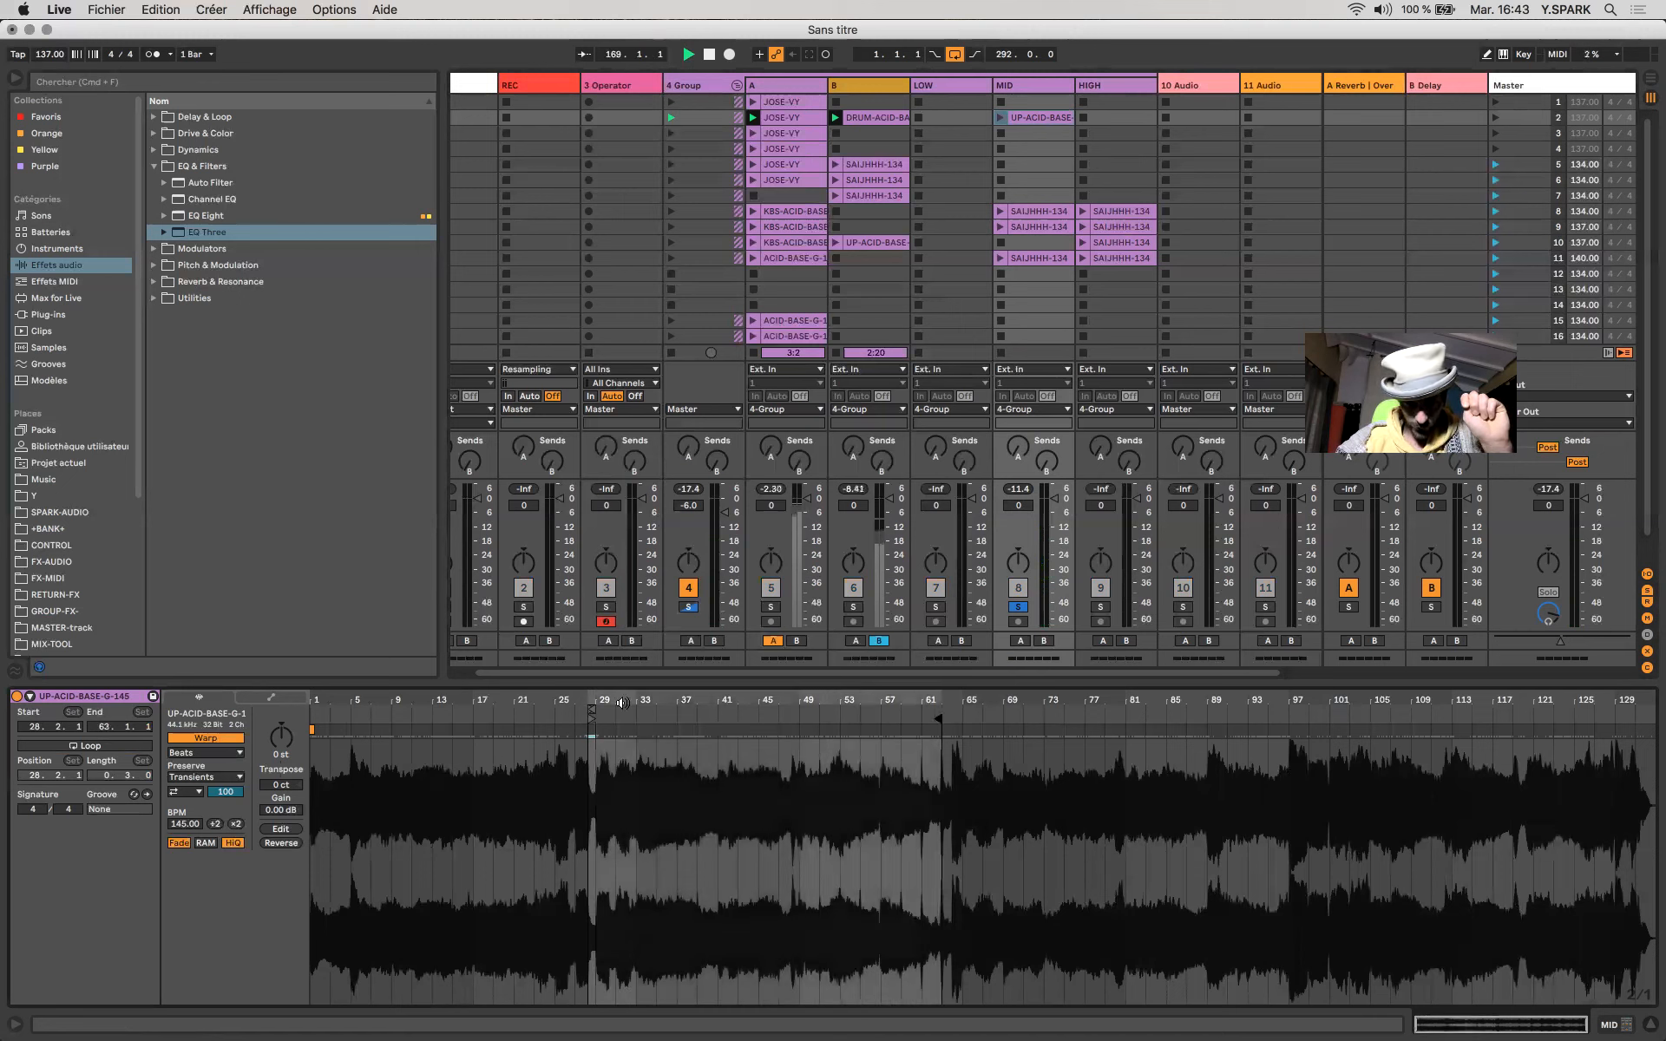
pyautogui.moveTo(866, 729); pyautogui.dragTo(925, 722)
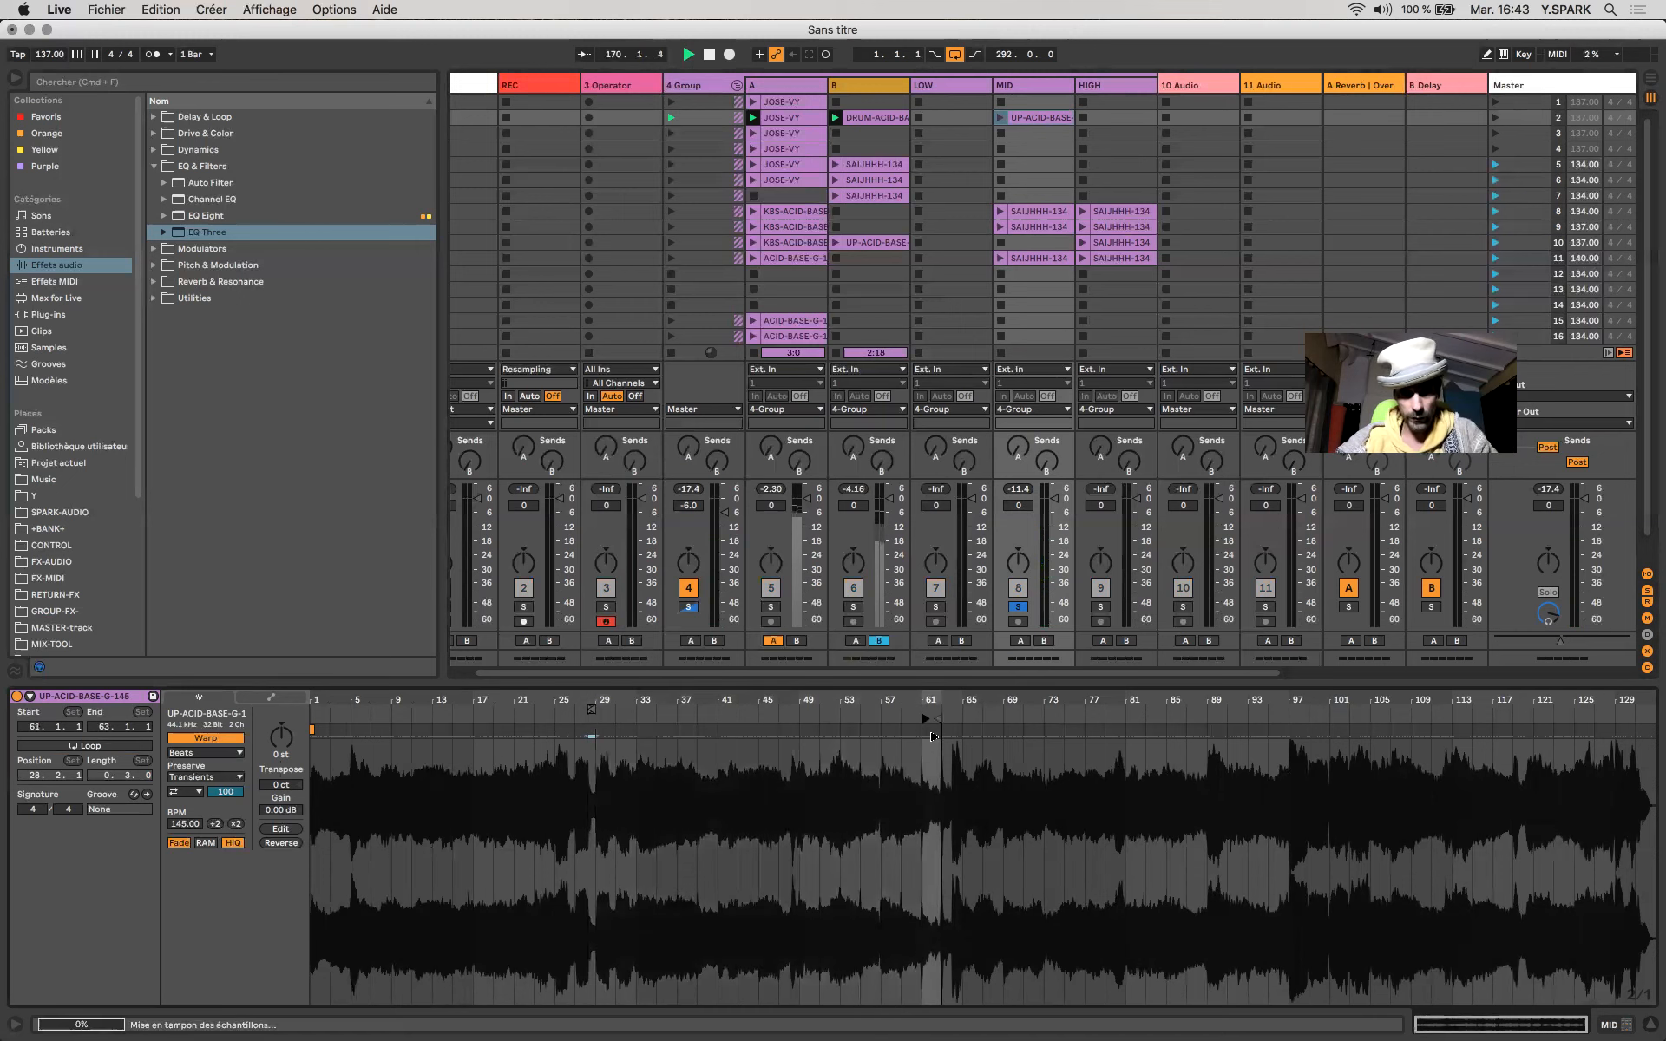
pyautogui.scroll(5, 927, 736)
pyautogui.scroll(5, 925, 745)
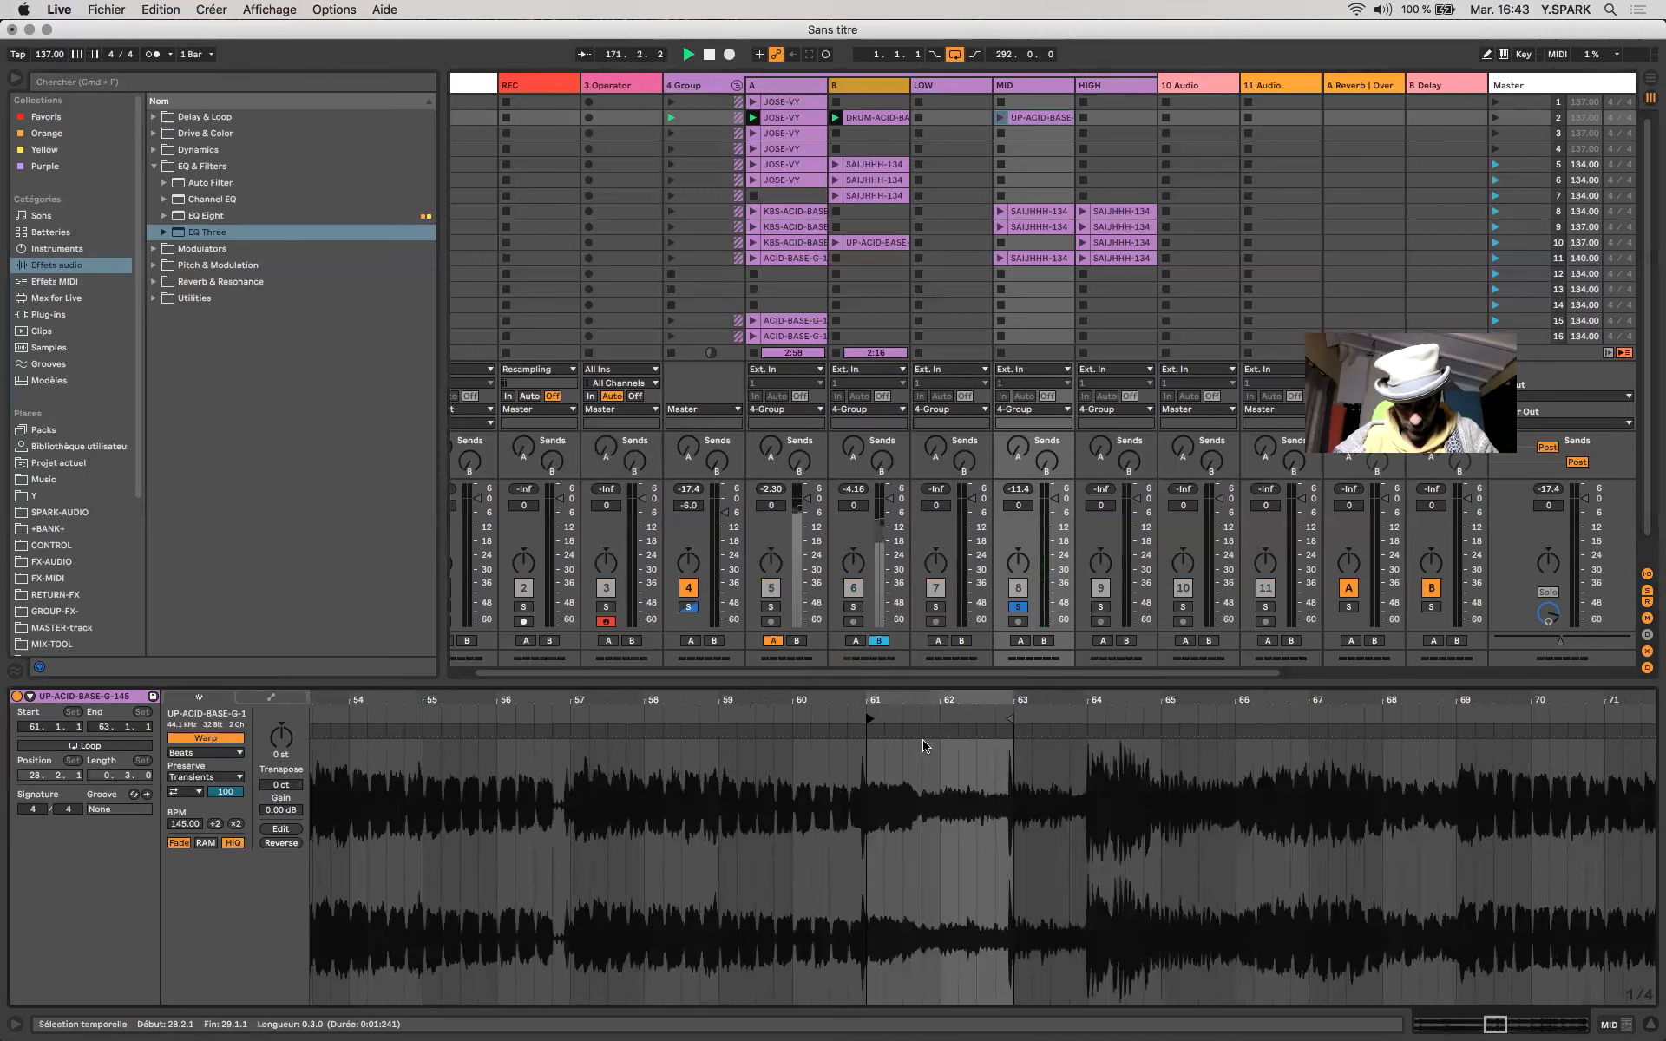
# Play the UP-ACID-BASE clip, trim its end to 62.4.3, and unsolo the MID track.
pyautogui.click(1003, 119)
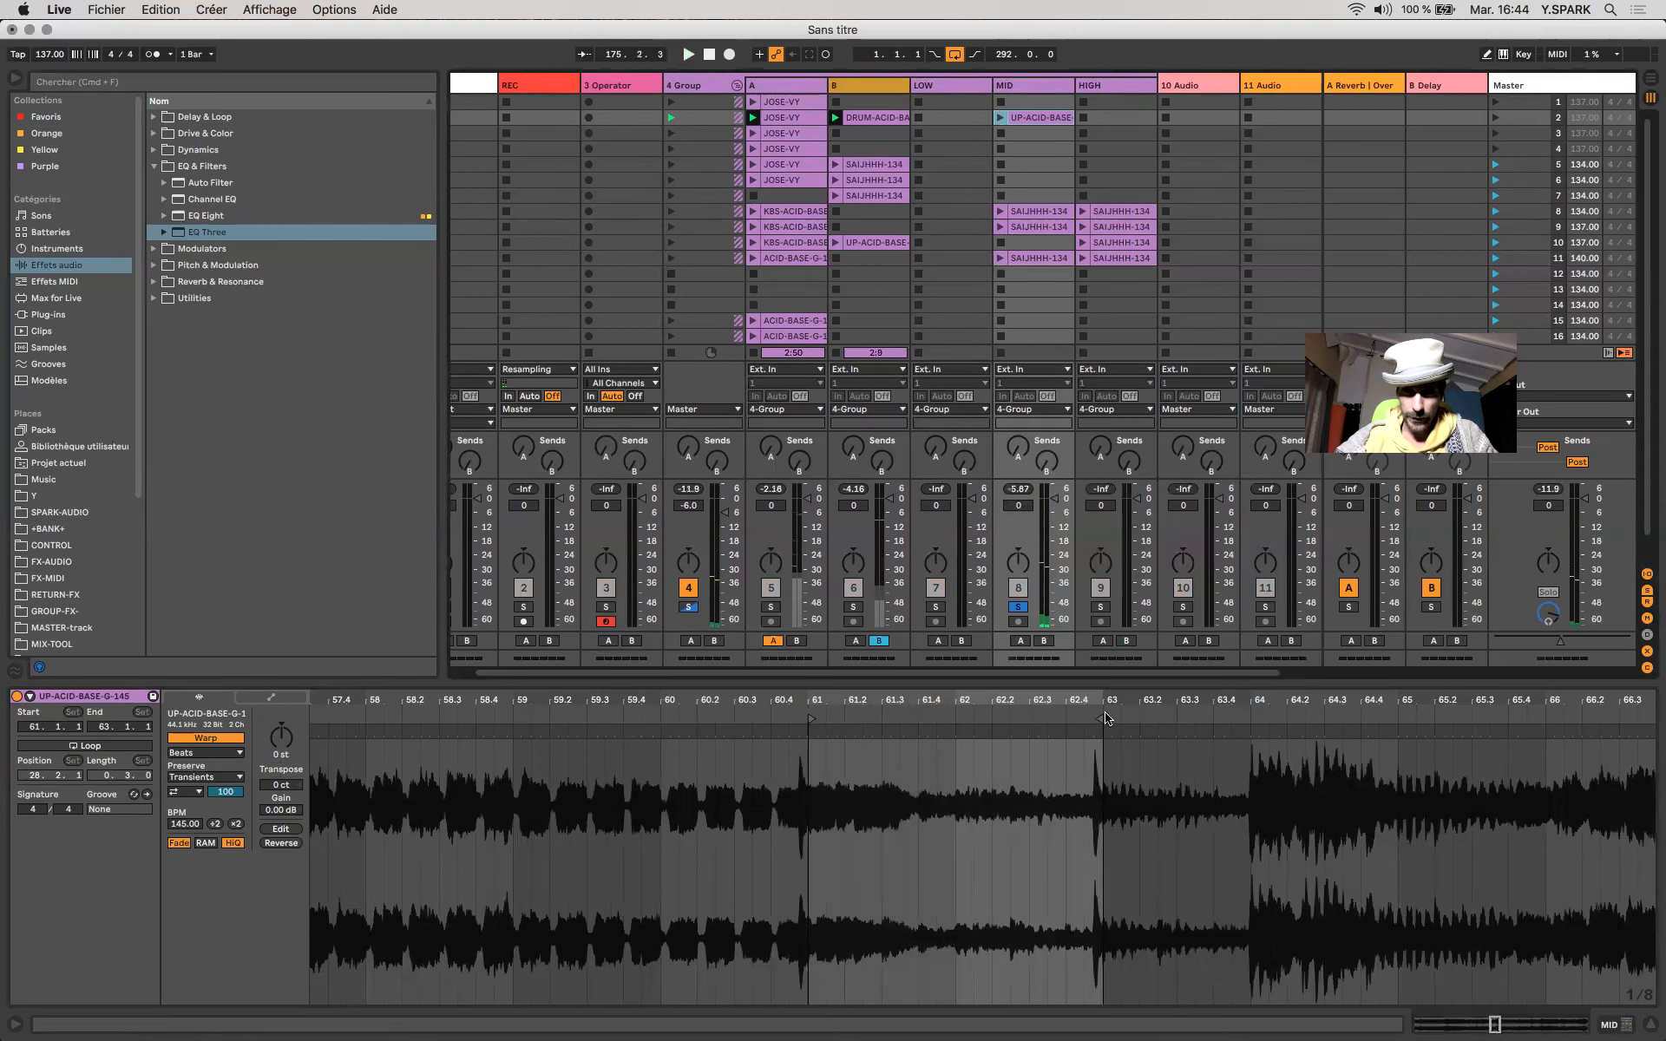
pyautogui.moveTo(1100, 719); pyautogui.dragTo(1079, 717)
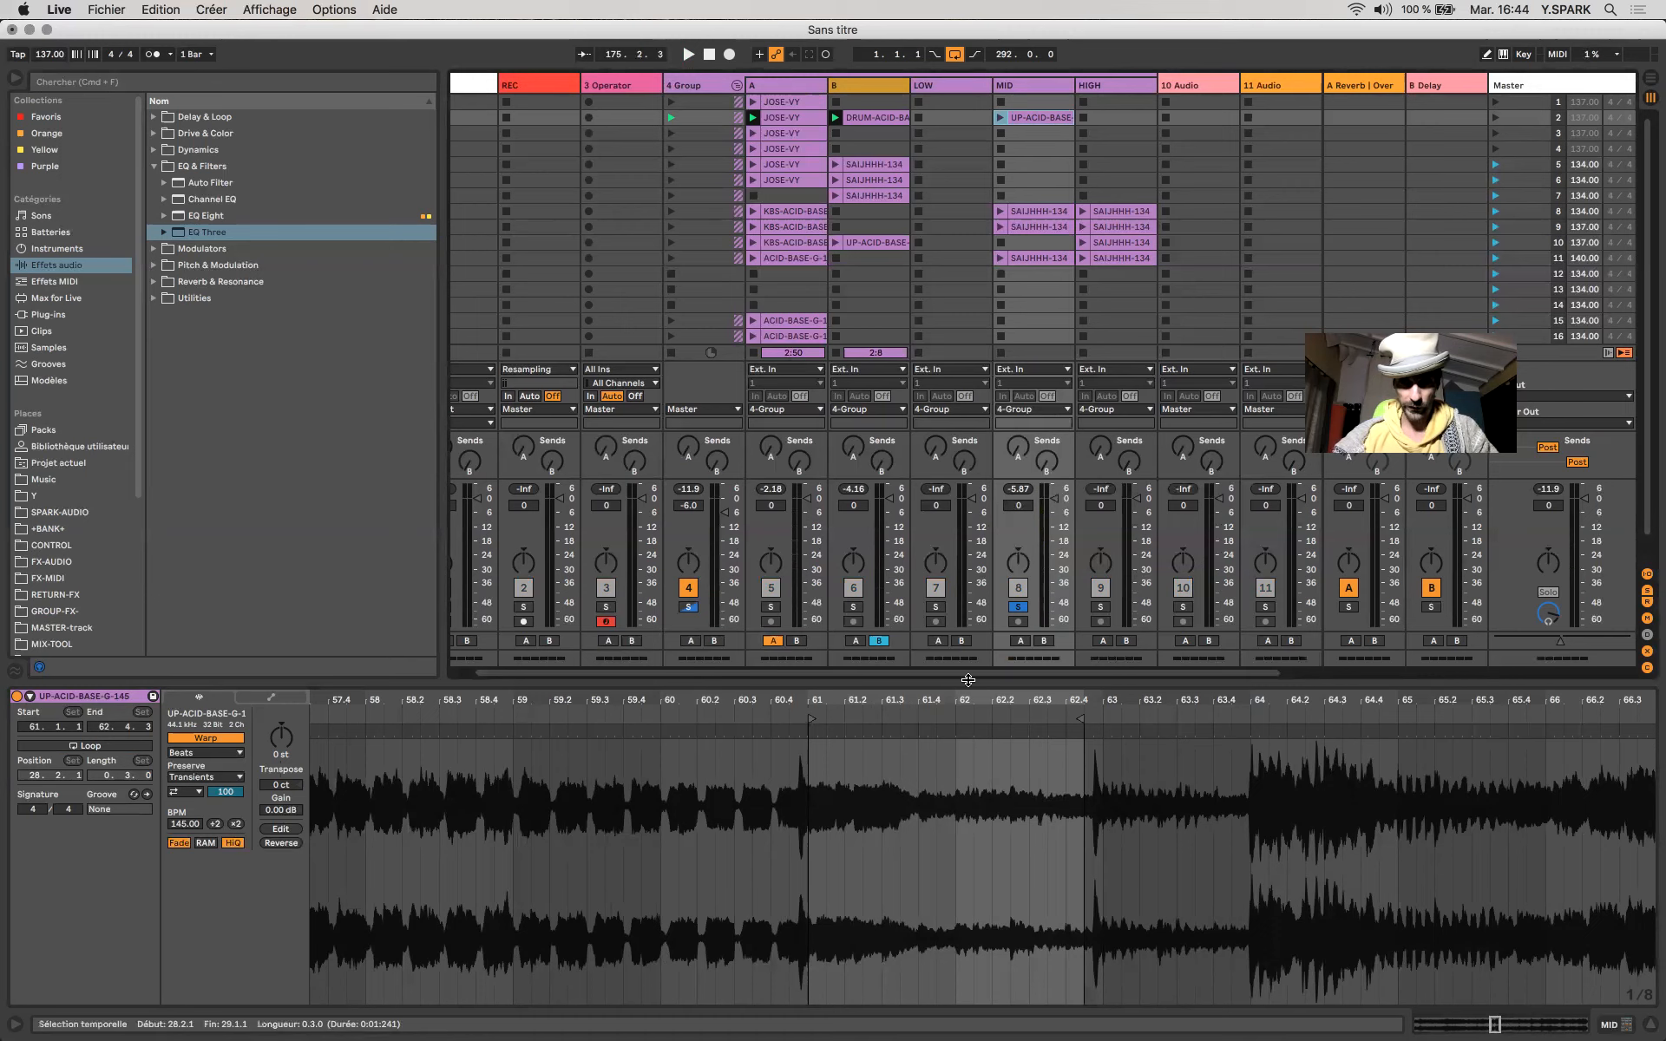
pyautogui.click(1018, 607)
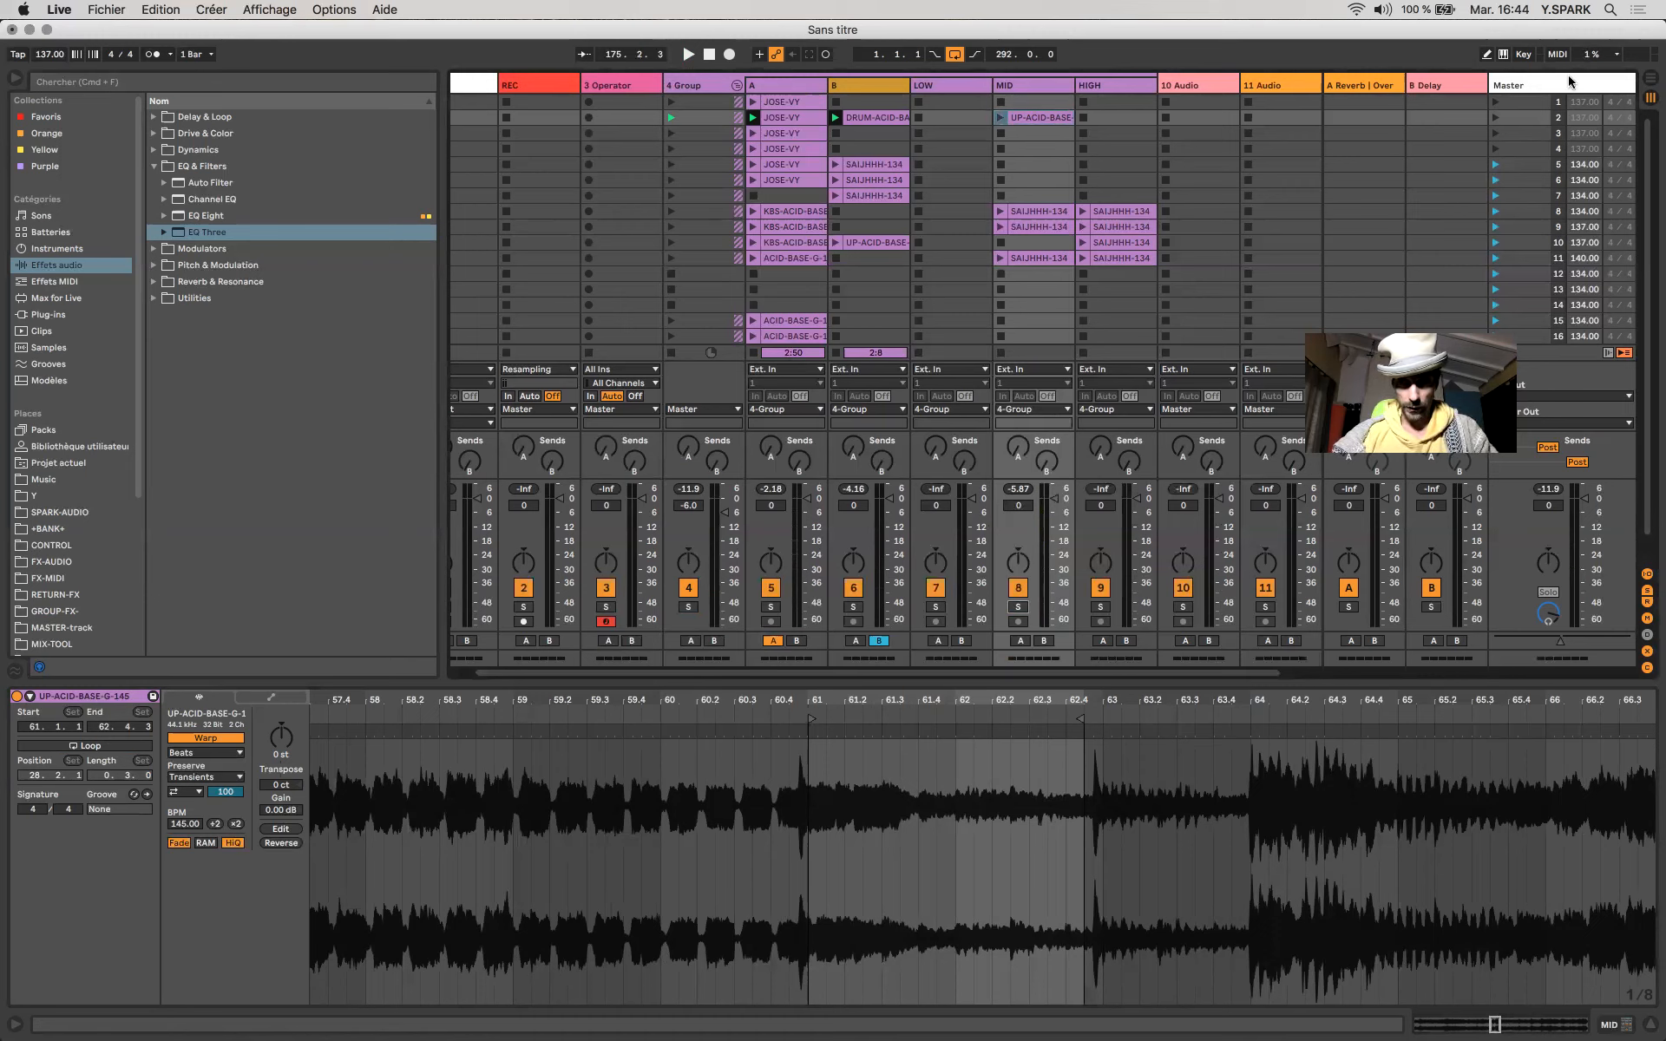
# Play scene 2 to hear JOSE-VY, DRUM-ACID-BASE and UP-ACID-BASE together.
pyautogui.click(1520, 118)
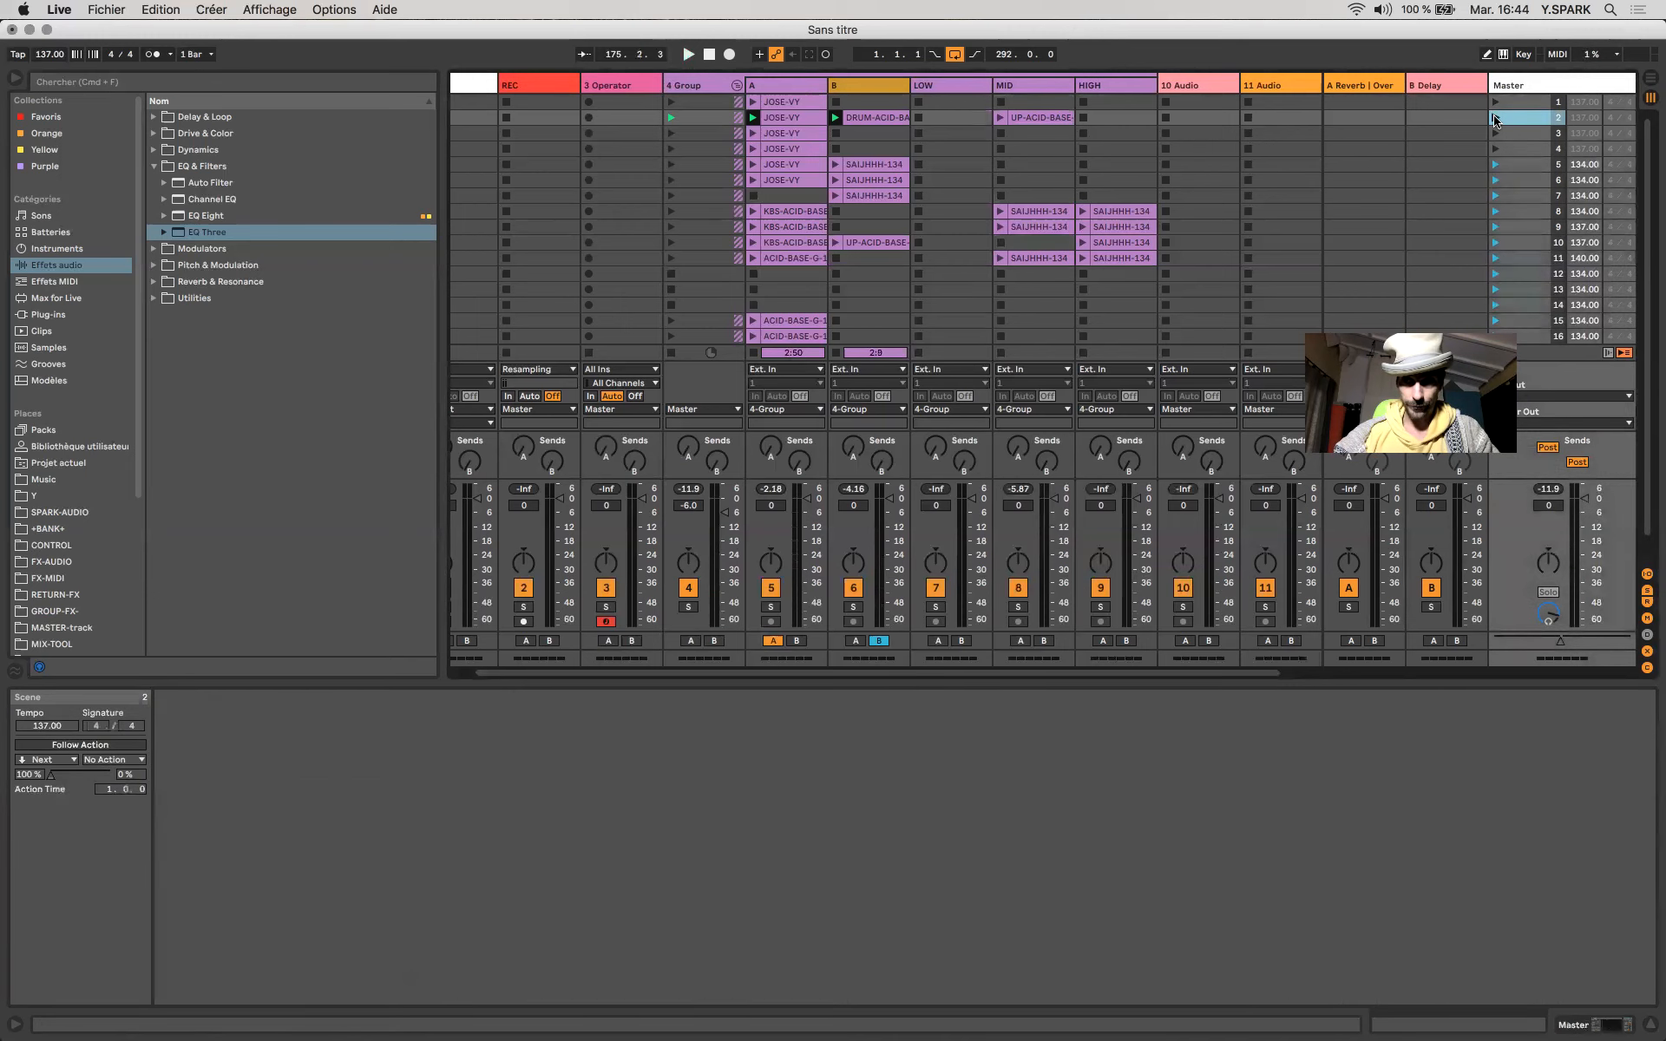
pyautogui.click(1496, 118)
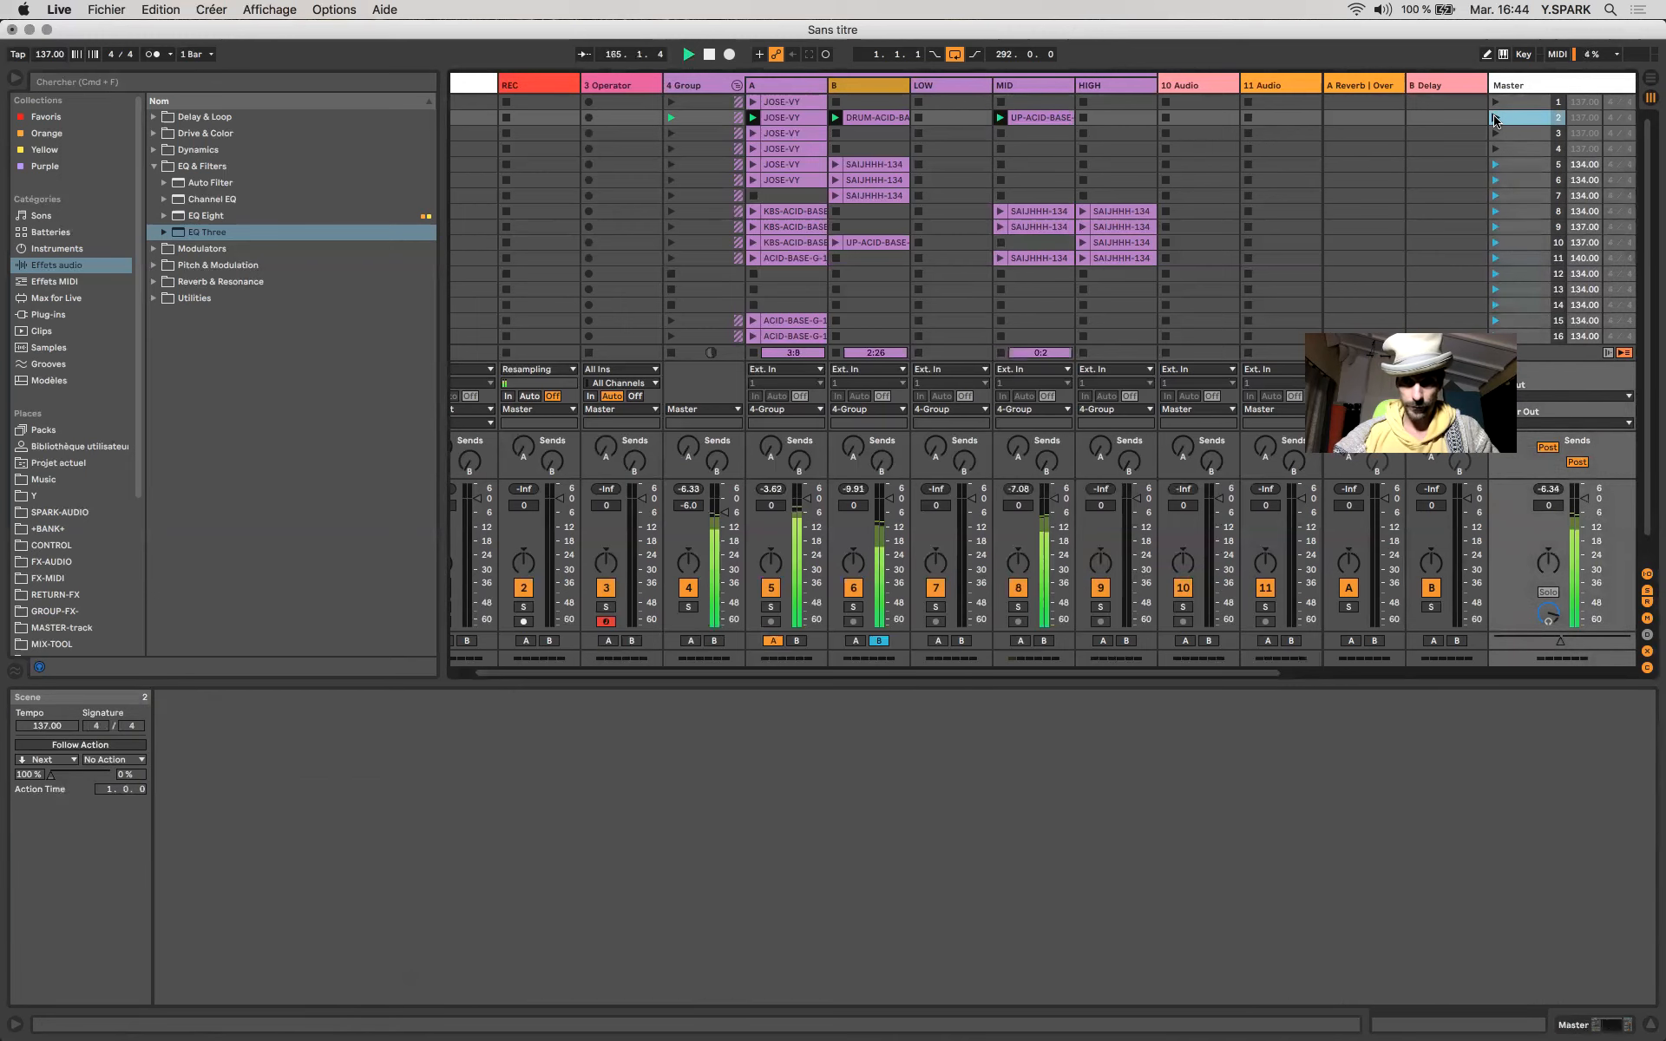
# Review the MID track's scene 2 clip, track A's clips in scenes 4 and 16, and the rest of the set.
pyautogui.click(1042, 122)
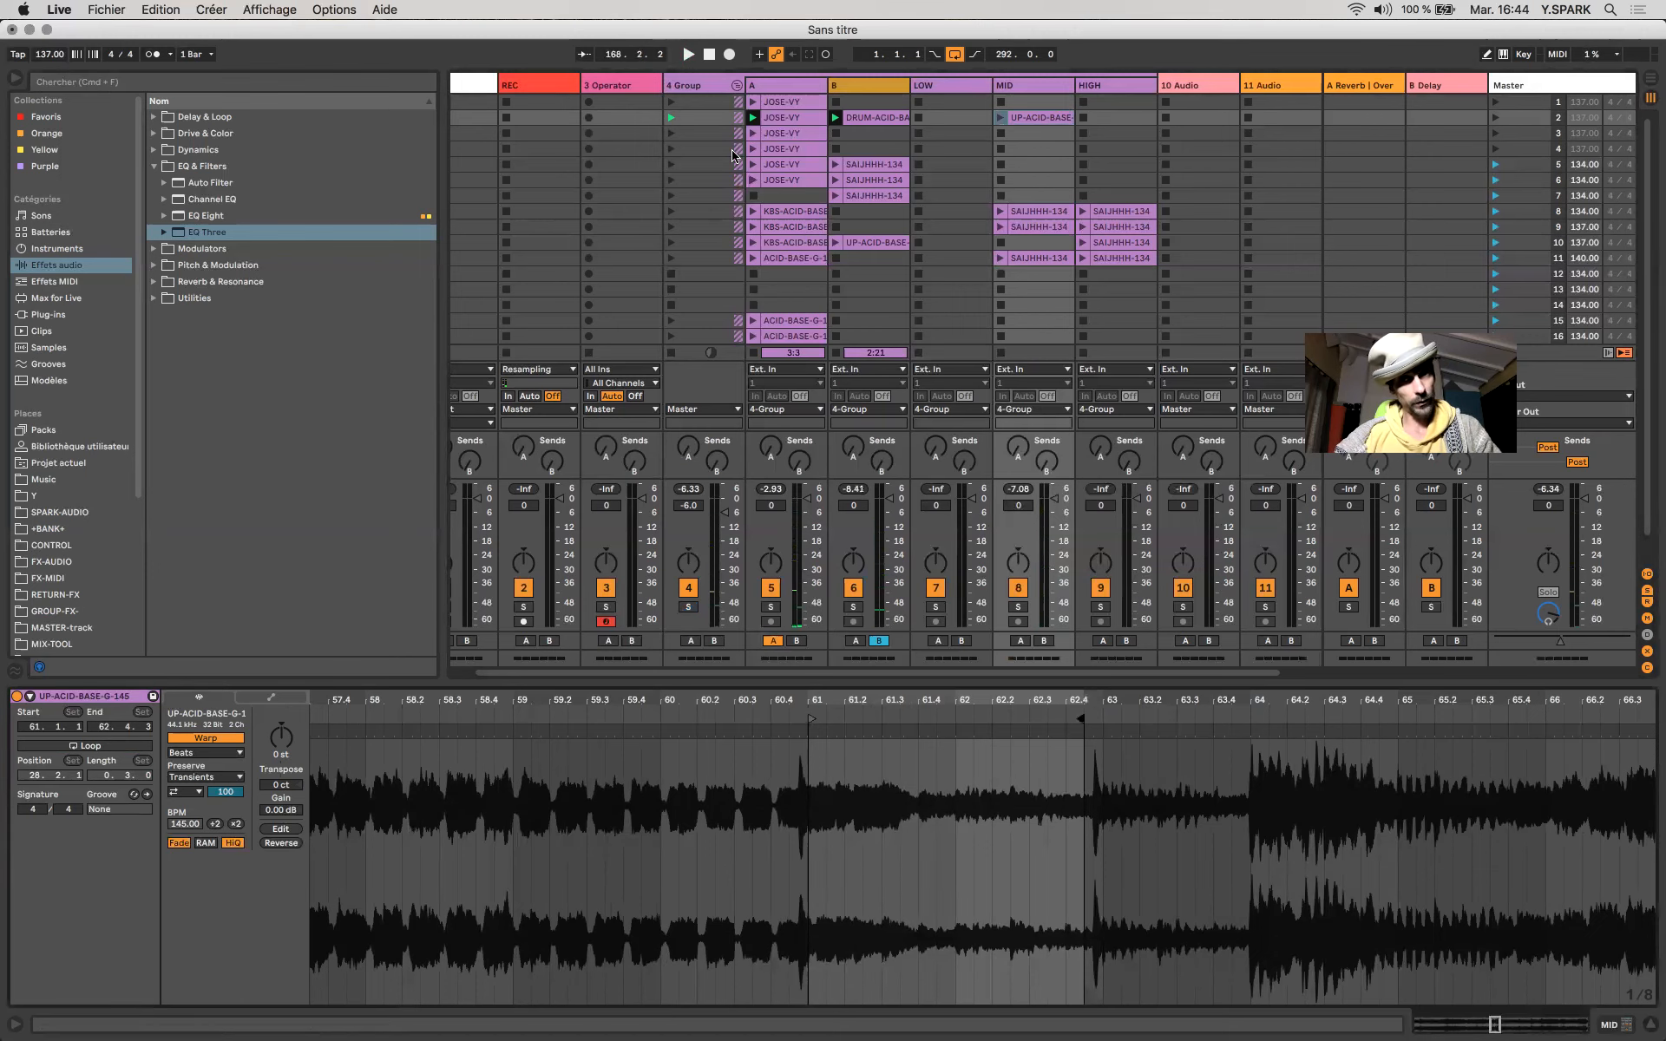
pyautogui.click(794, 150)
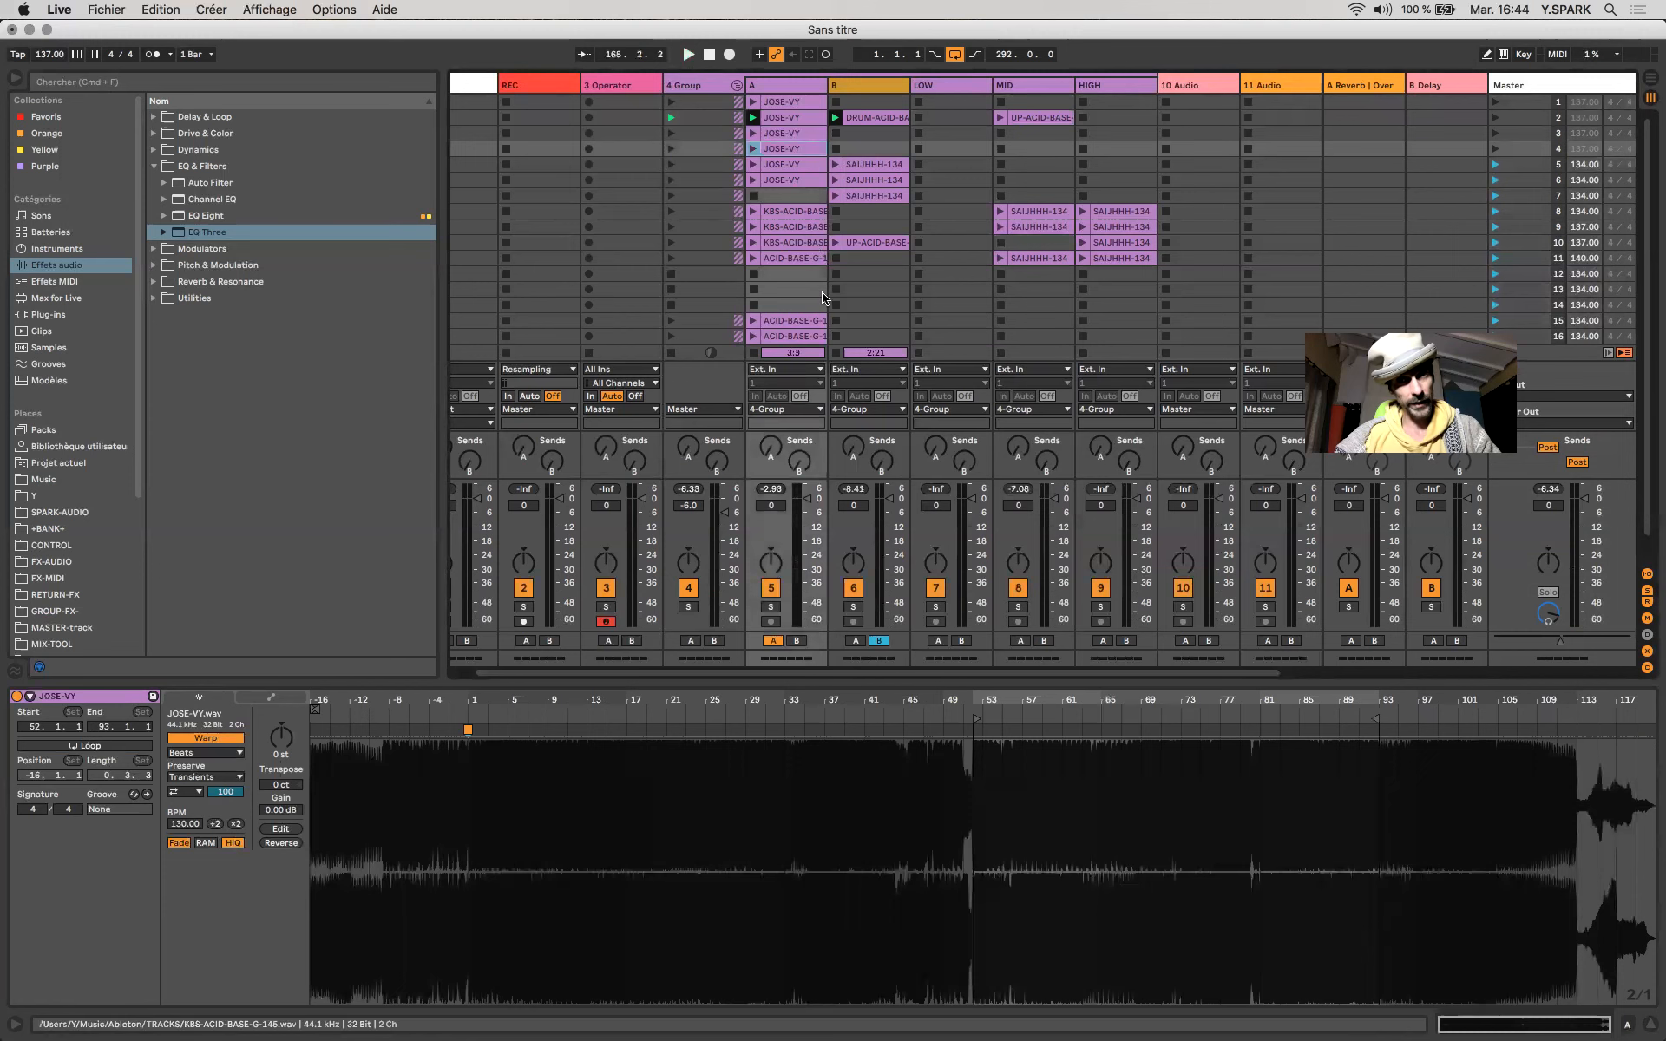
pyautogui.click(809, 335)
pyautogui.scroll(-2, 811, 335)
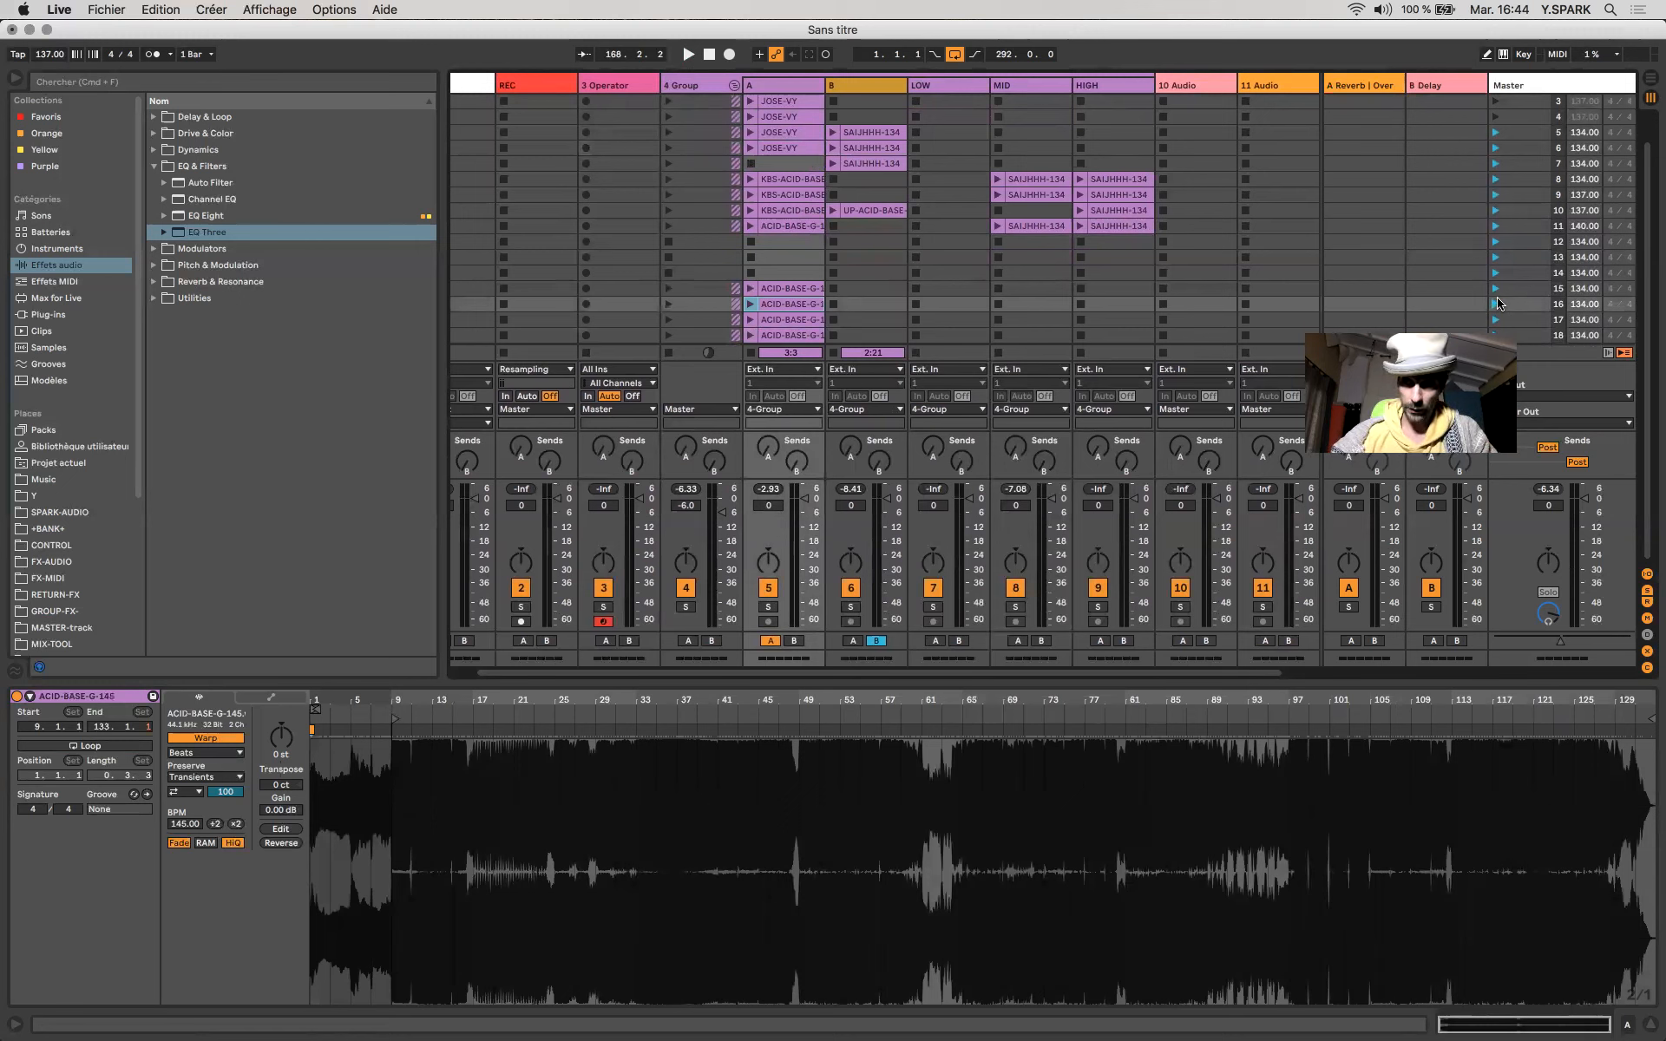
pyautogui.hscroll(-2, 1196, 262)
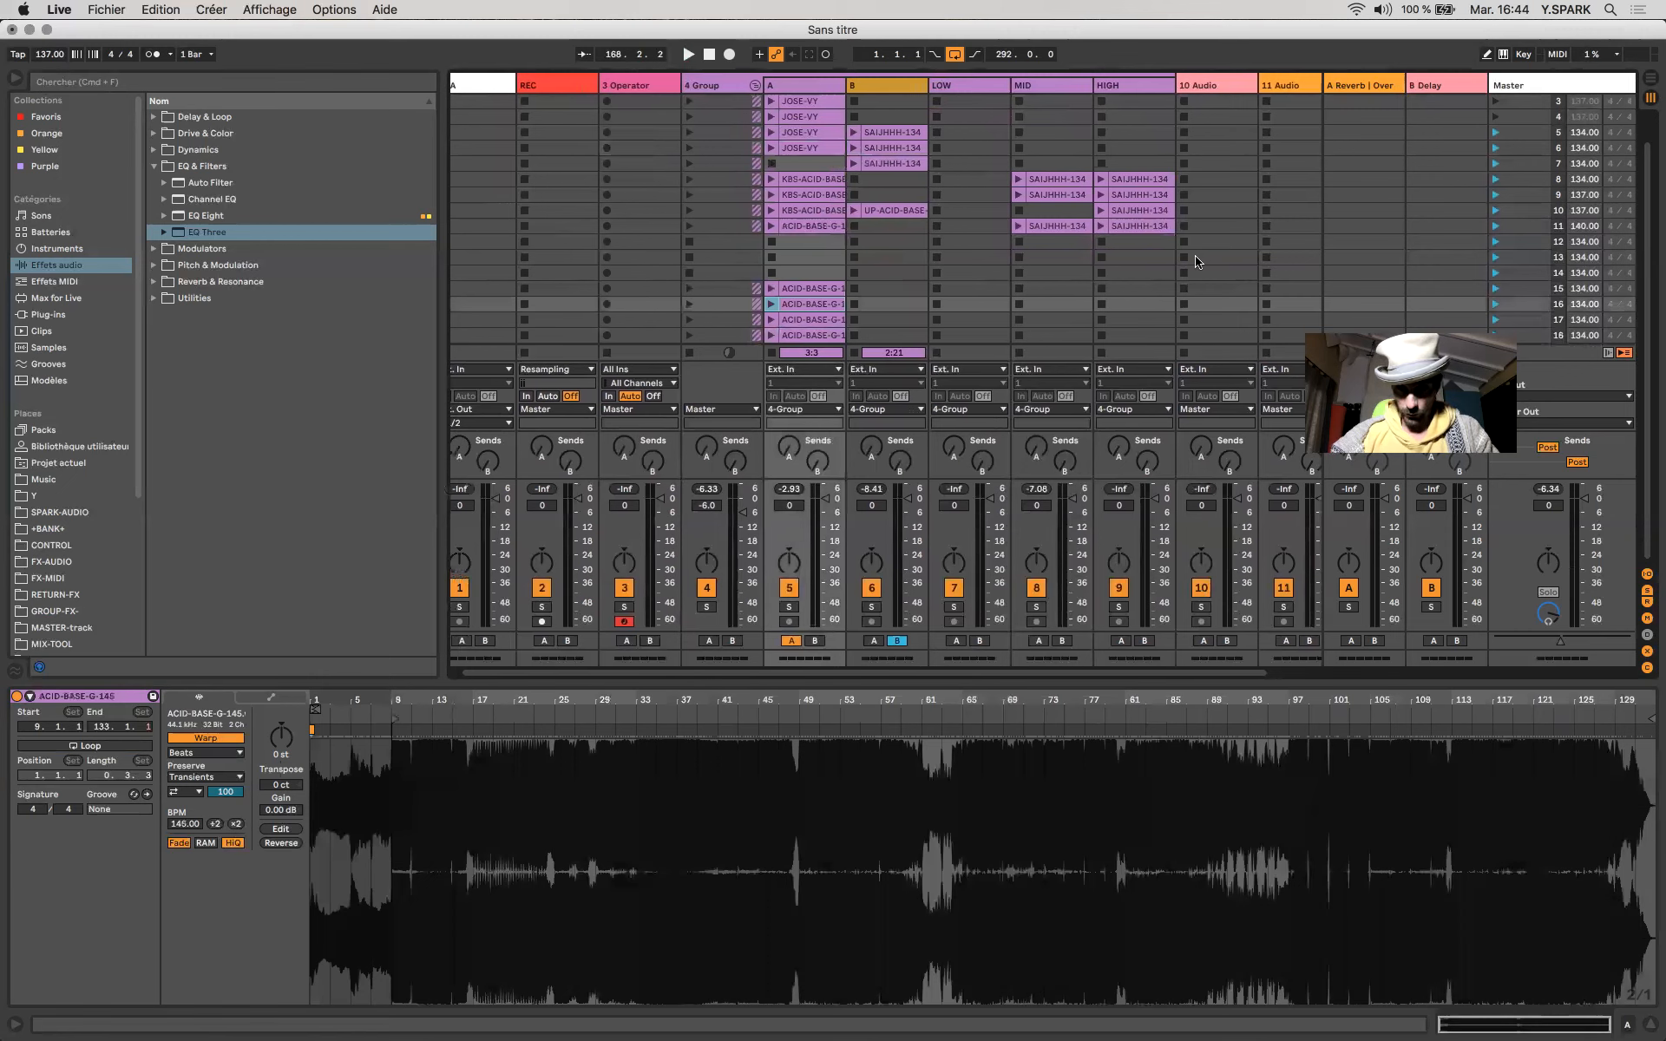
pyautogui.hscroll(4, 1195, 262)
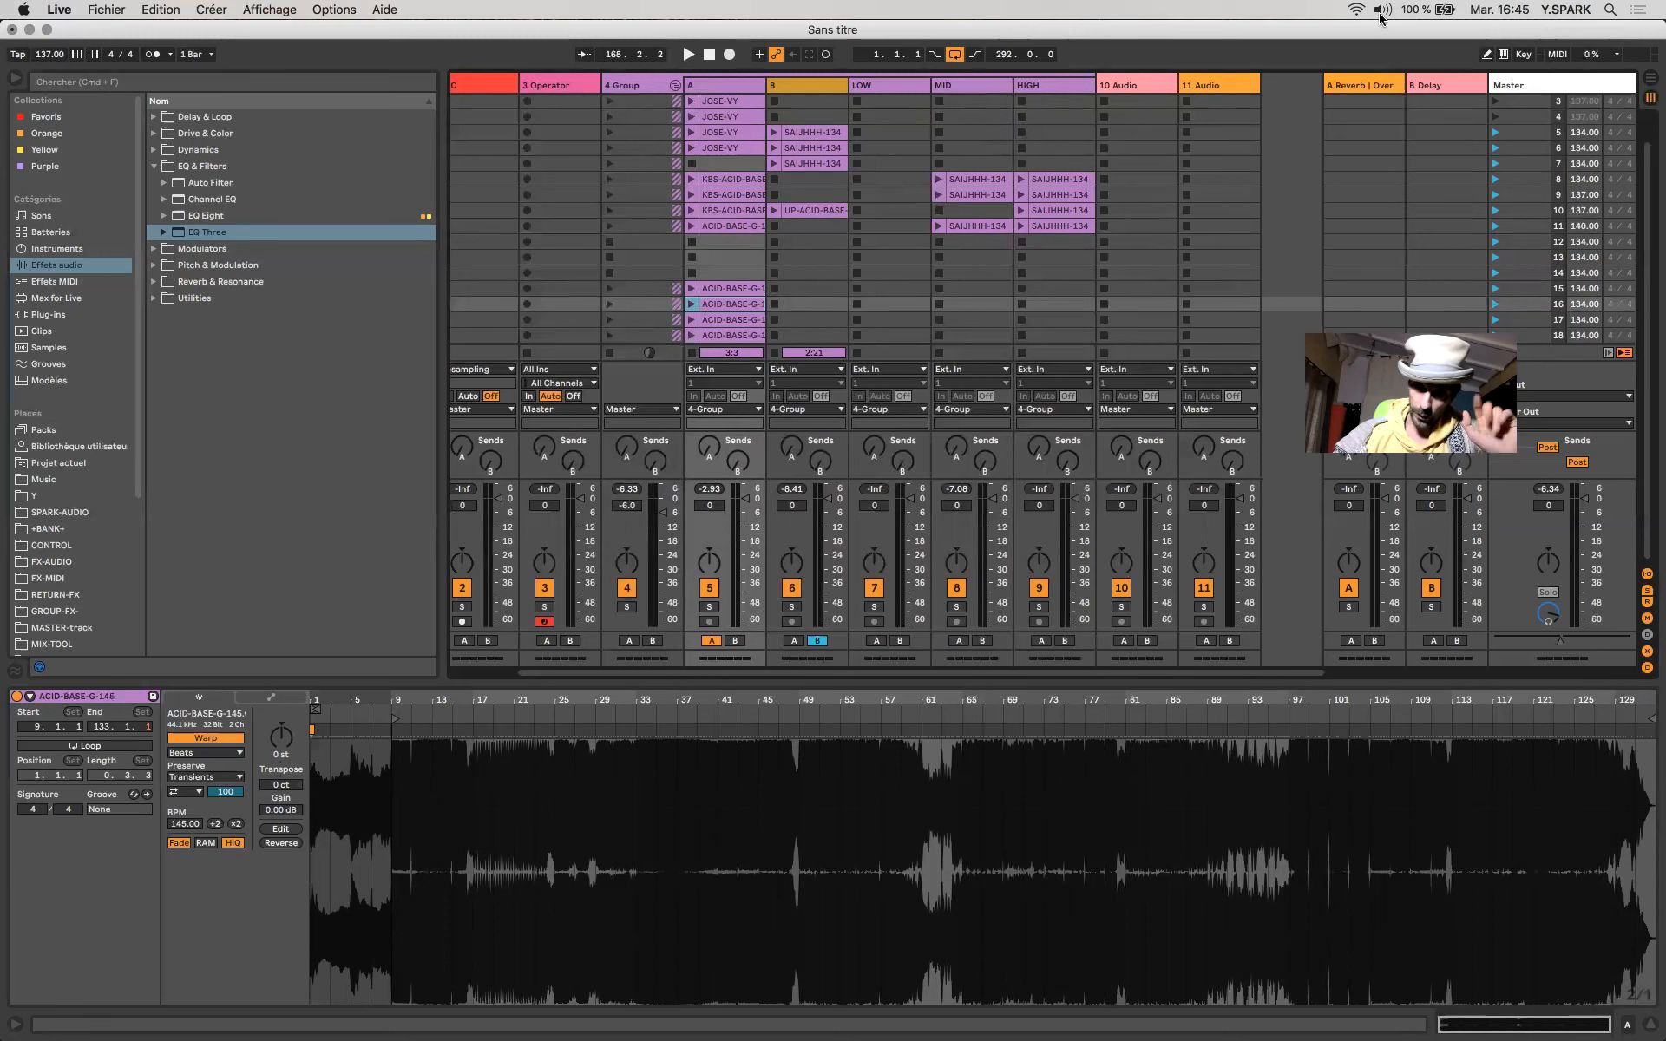
# Open the screen-sharing meeting options.
pyautogui.click(1326, 8)
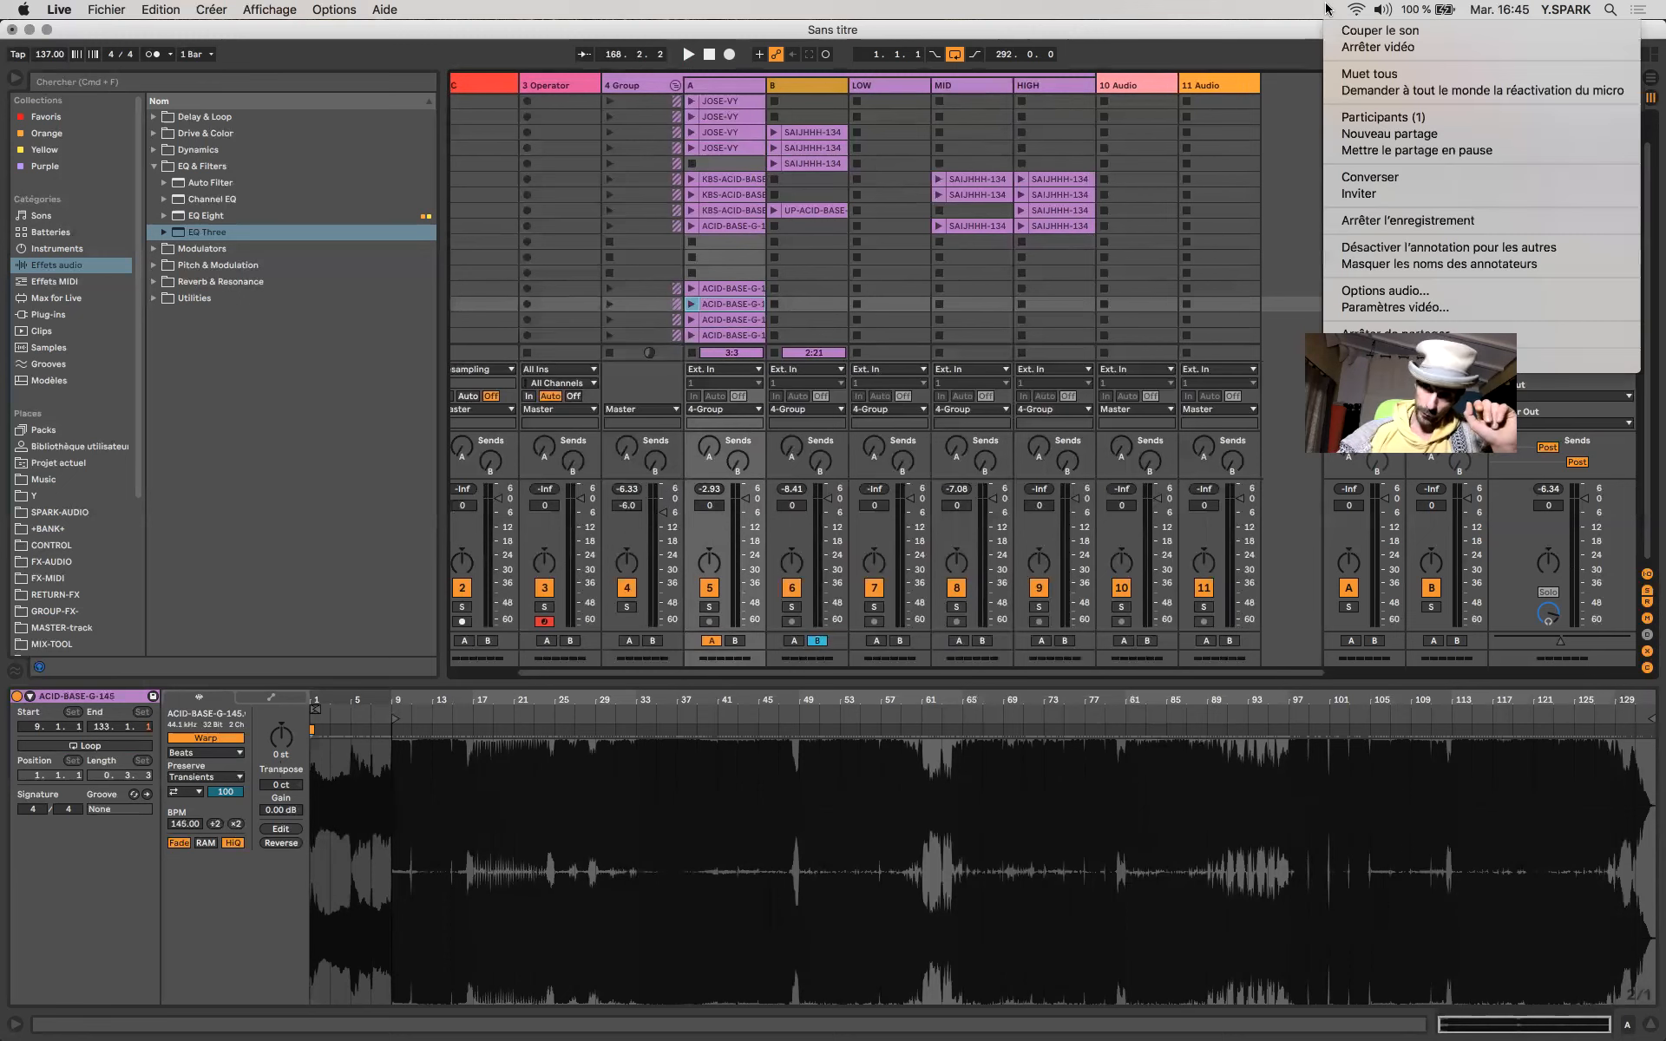